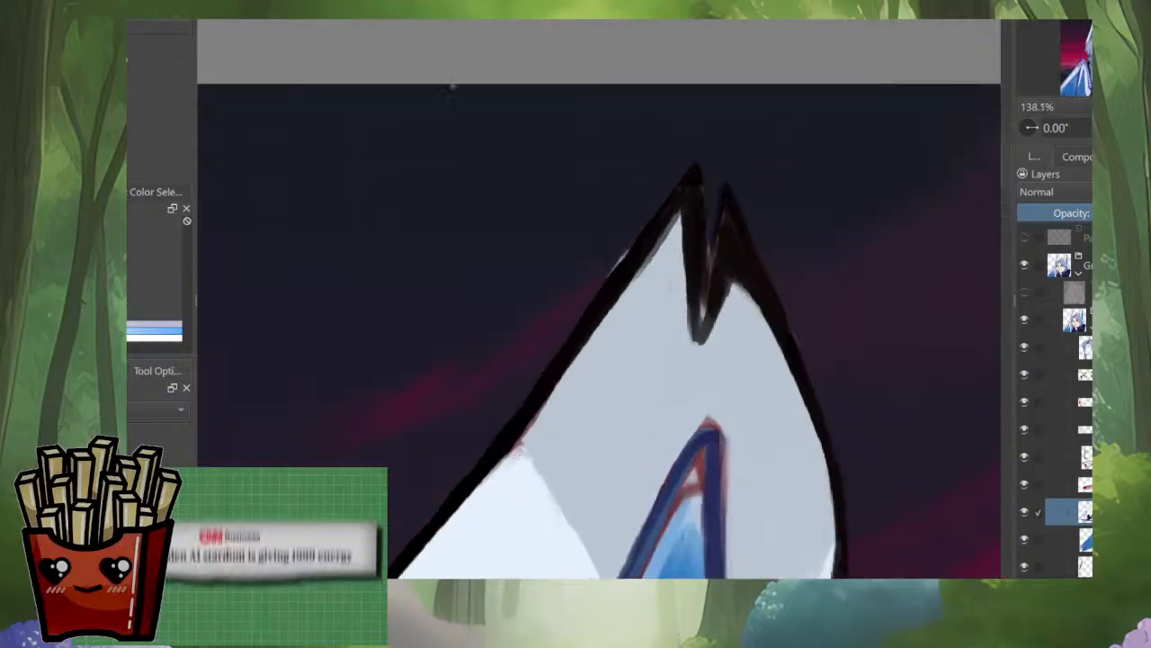
Step: Switch brushes and clear the reddish-brown paint from the notch between the two points of the ear tip
{"action": "mouse_move", "coordinate": [679, 303]}
{"action": "left_mouse_down"}
{"action": "mouse_move", "coordinate": [672, 329]}
{"action": "mouse_move", "coordinate": [625, 365]}
{"action": "left_mouse_up"}
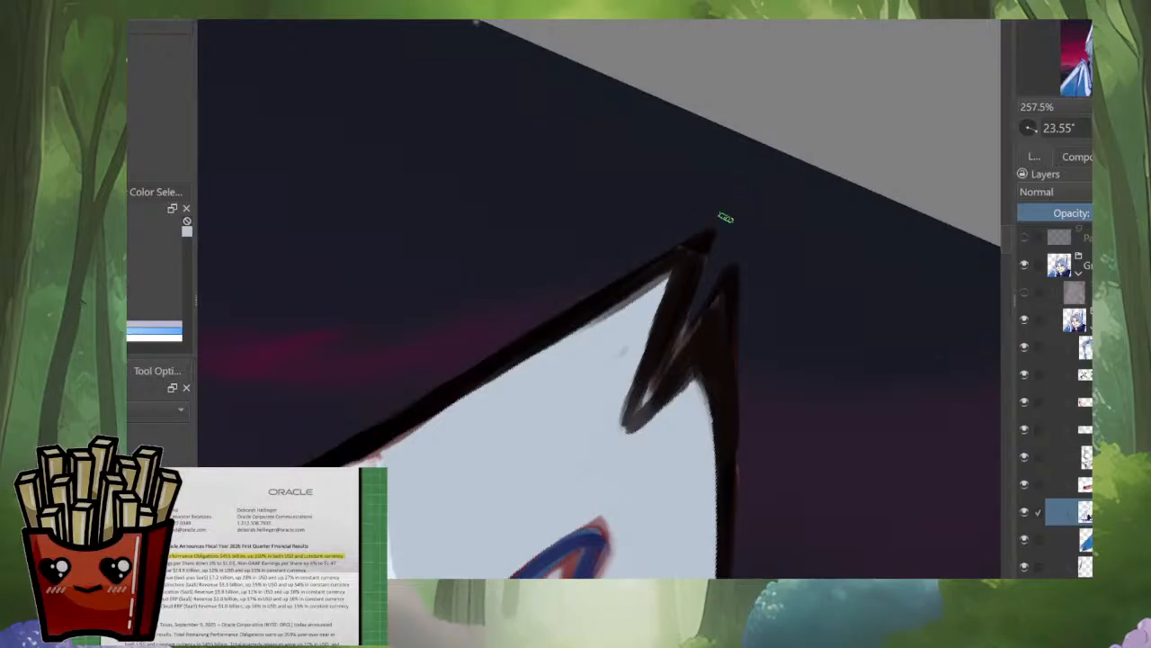
{"action": "key", "text": "i"}
{"action": "key", "text": "i"}
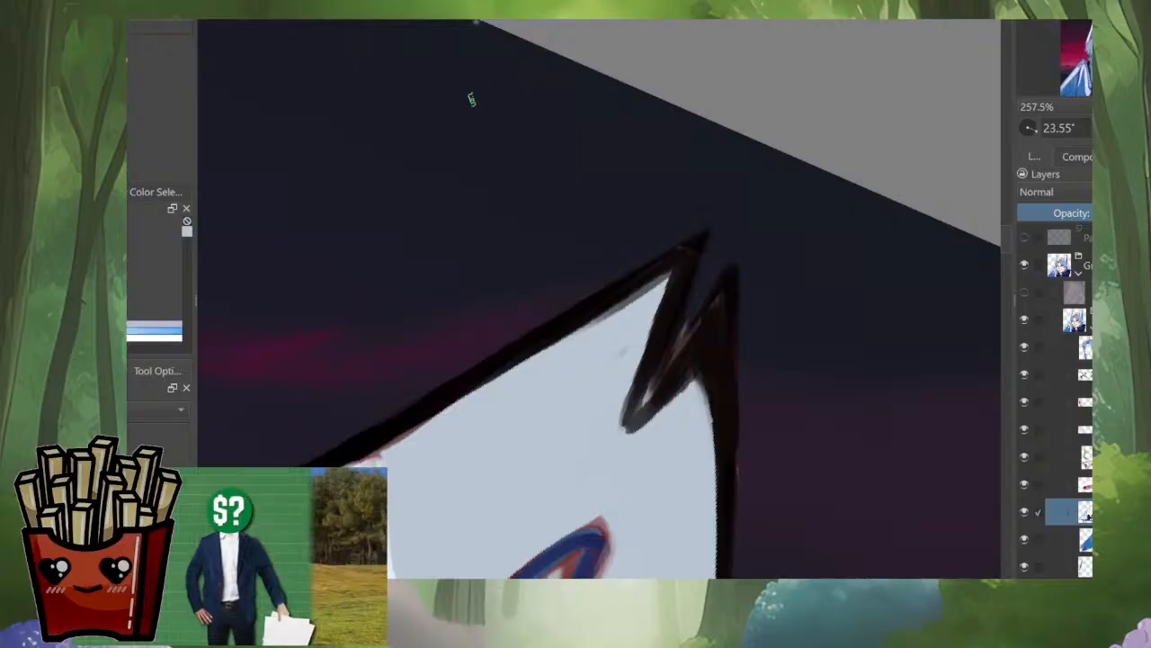
{"action": "right_click", "coordinate": [524, 214]}
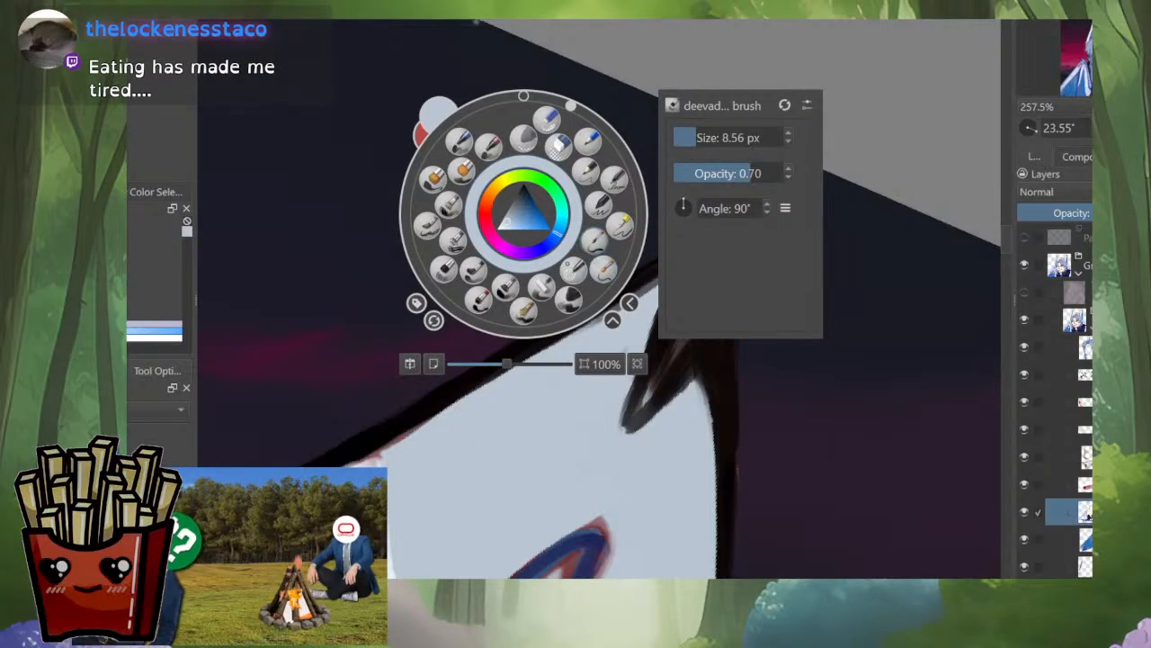
{"action": "mouse_move", "coordinate": [634, 191]}
{"action": "left_mouse_down"}
{"action": "mouse_move", "coordinate": [600, 226]}
{"action": "mouse_move", "coordinate": [746, 195]}
{"action": "left_mouse_up"}
{"action": "key", "text": "ctrl+z"}
{"action": "key", "text": "ctrl+z"}
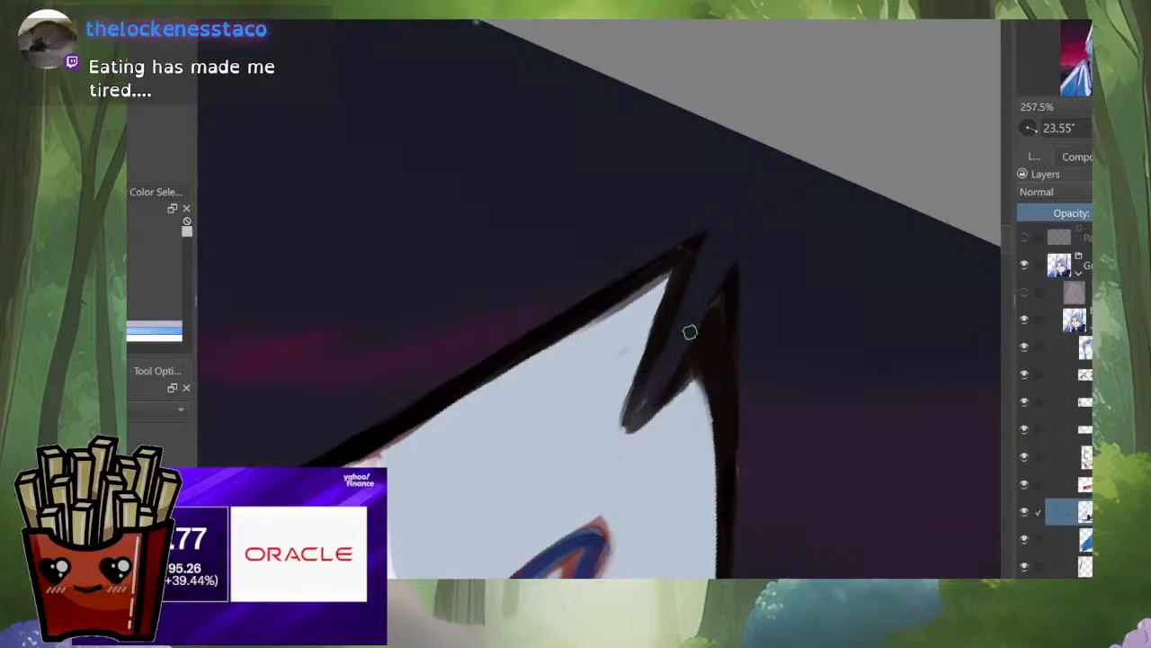
{"action": "left_click", "coordinate": [677, 308], "text": "ctrl"}
{"action": "left_click_drag", "start_coordinate": [650, 270], "coordinate": [704, 231]}
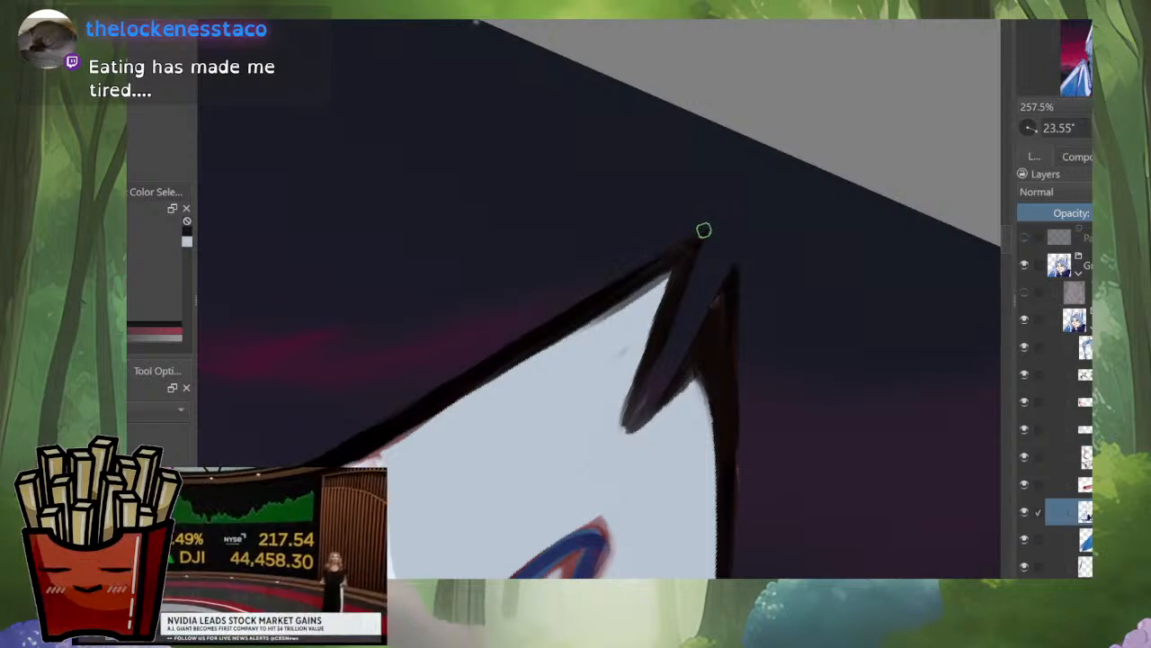
Step: Sharpen the bottom of the ear-tip notch into a narrow point, refining its edges with dark and grey-blue strokes
{"action": "left_click_drag", "start_coordinate": [649, 391], "coordinate": [611, 451]}
{"action": "left_click_drag", "start_coordinate": [650, 371], "coordinate": [616, 444]}
{"action": "left_click", "coordinate": [620, 372], "text": "ctrl"}
{"action": "left_click_drag", "start_coordinate": [627, 348], "coordinate": [620, 356]}
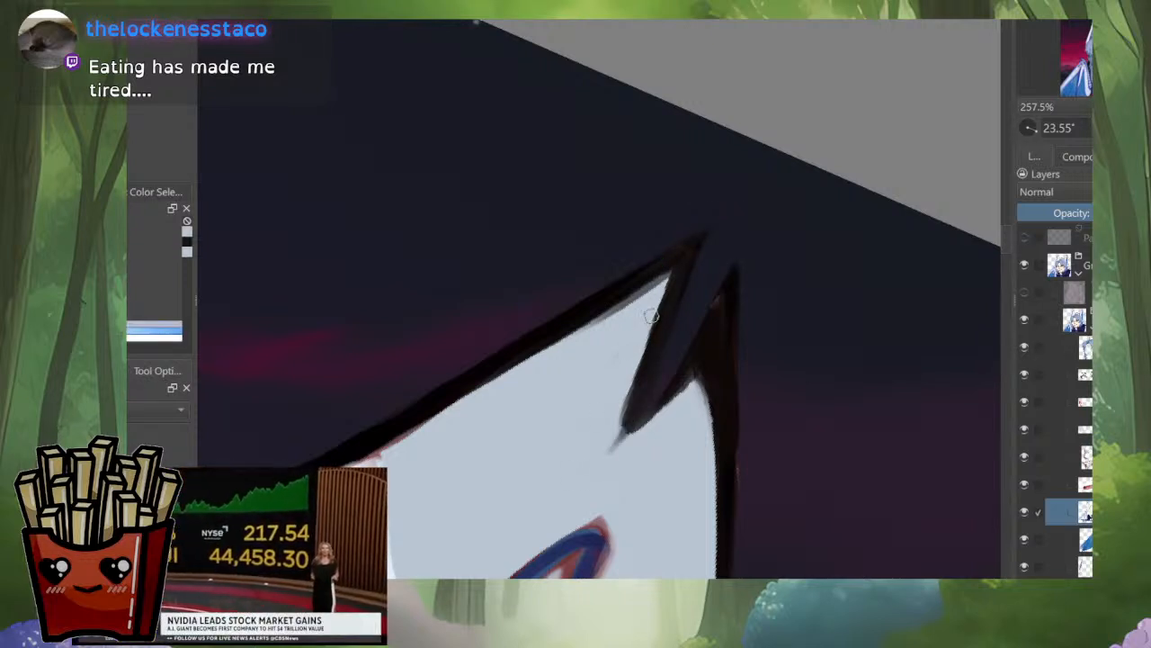
{"action": "left_click_drag", "start_coordinate": [669, 277], "coordinate": [622, 412]}
{"action": "left_click_drag", "start_coordinate": [655, 295], "coordinate": [620, 421]}
{"action": "left_click_drag", "start_coordinate": [641, 345], "coordinate": [611, 450]}
{"action": "left_click", "coordinate": [664, 316], "text": "ctrl"}
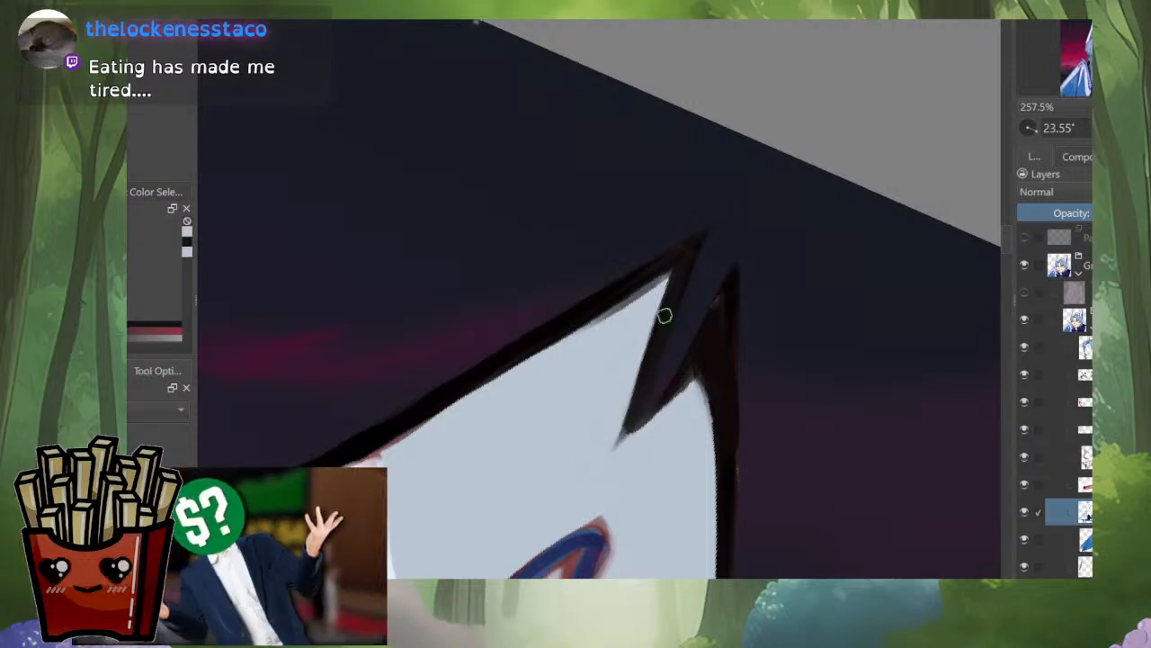
{"action": "mouse_move", "coordinate": [630, 410]}
{"action": "left_mouse_down"}
{"action": "mouse_move", "coordinate": [608, 456]}
{"action": "mouse_move", "coordinate": [619, 441]}
{"action": "left_mouse_up"}
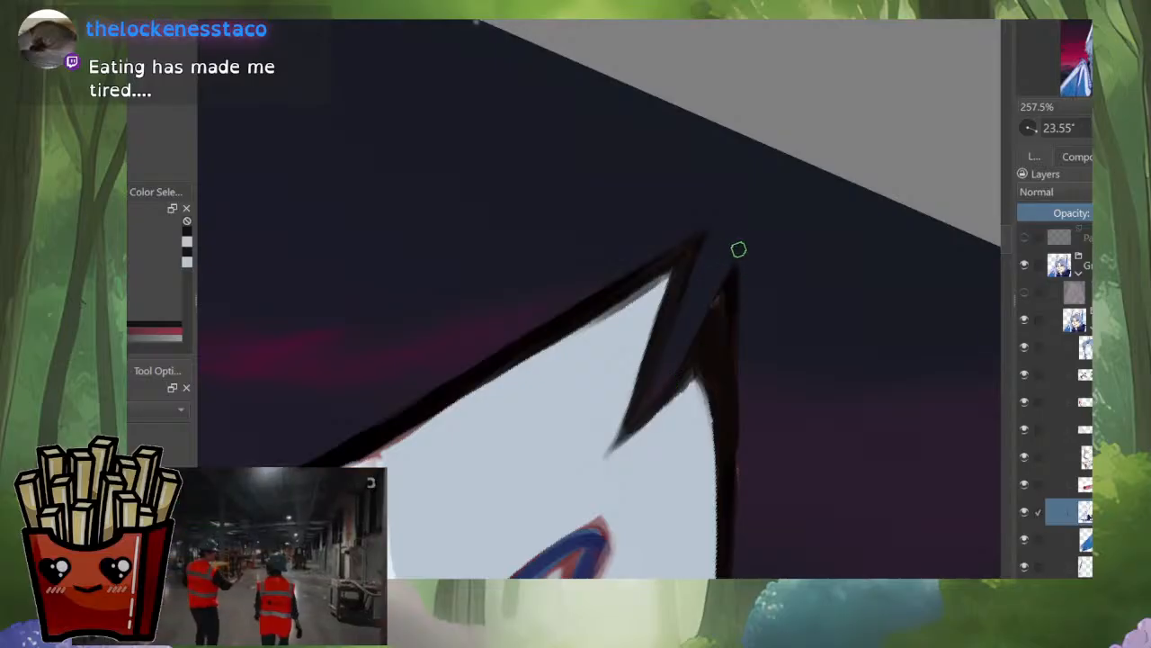
Step: Trim the dark outline of the ear tip's outer point and smooth the edge running down from it
{"action": "left_click_drag", "start_coordinate": [717, 309], "coordinate": [684, 370]}
{"action": "left_click_drag", "start_coordinate": [741, 259], "coordinate": [738, 459]}
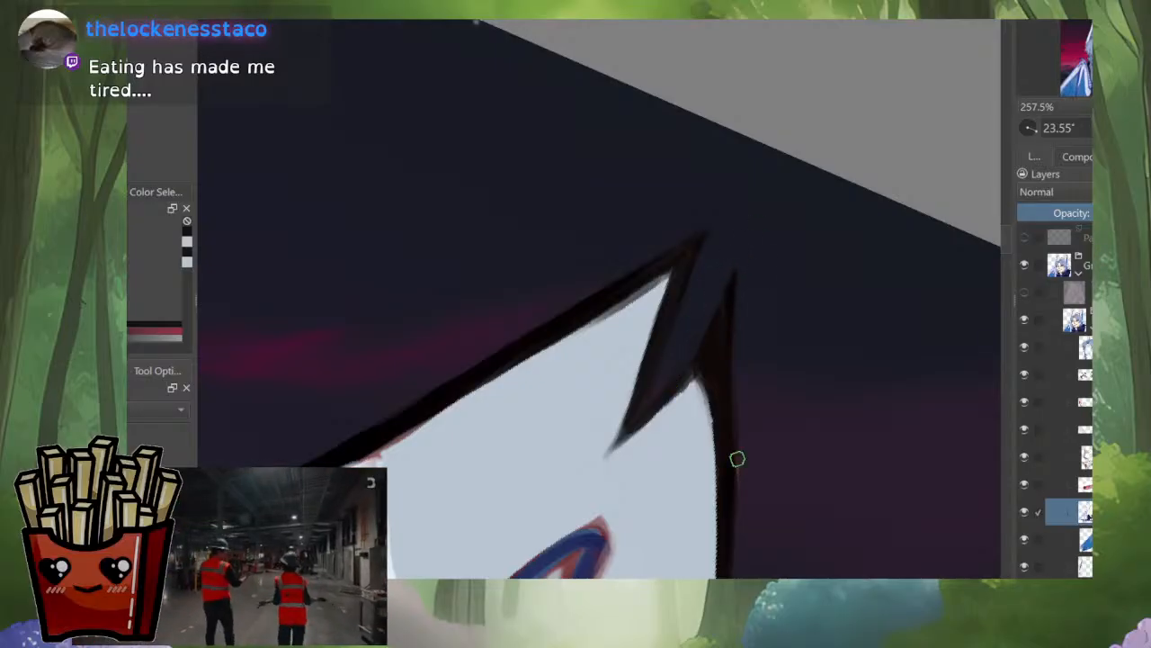
{"action": "left_click_drag", "start_coordinate": [741, 419], "coordinate": [737, 502]}
{"action": "scroll", "coordinate": [771, 413], "scroll_direction": "down", "scroll_amount": 5}
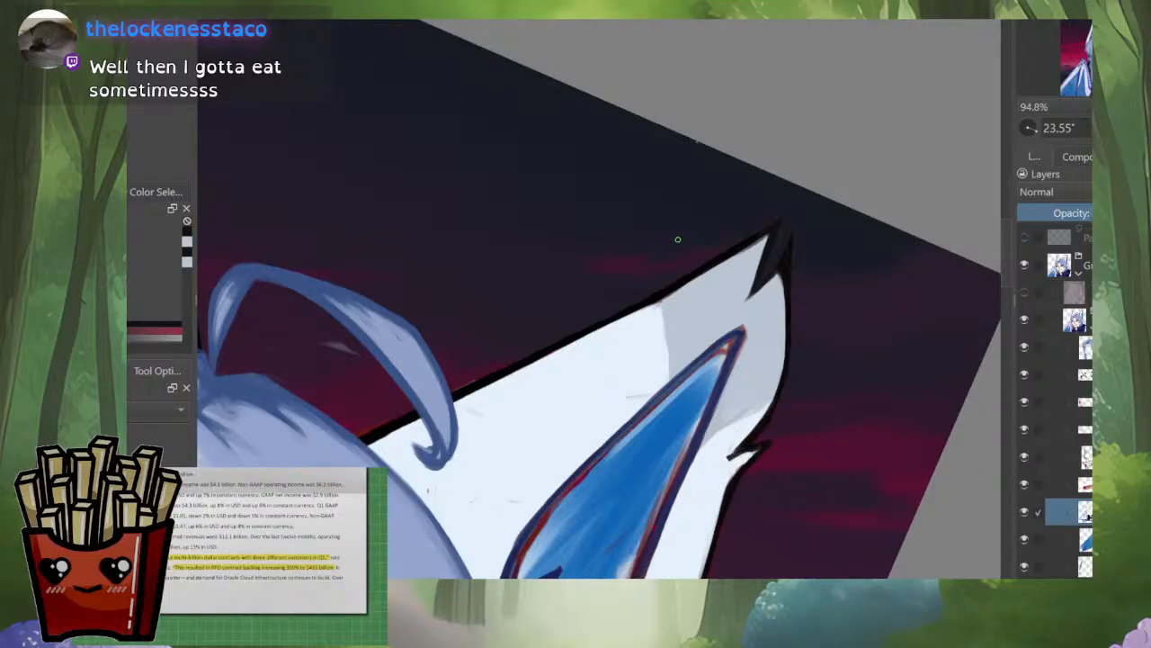
Step: Touch up the grey-blue shading between the blue inner ear and the ear's outer edge with colours sampled from it
{"action": "scroll", "coordinate": [778, 360], "scroll_direction": "up", "scroll_amount": 5}
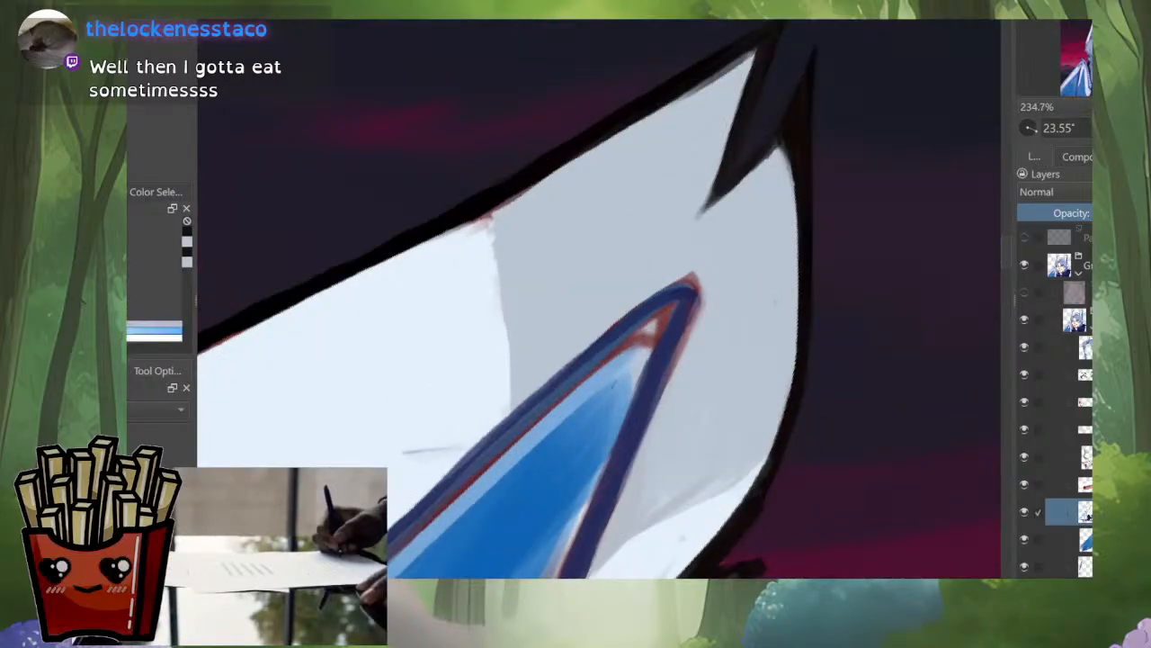
{"action": "left_click_drag", "start_coordinate": [778, 363], "coordinate": [810, 256]}
{"action": "left_click", "coordinate": [696, 372], "text": "ctrl"}
{"action": "mouse_move", "coordinate": [772, 350]}
{"action": "left_mouse_down"}
{"action": "mouse_move", "coordinate": [686, 424]}
{"action": "mouse_move", "coordinate": [675, 413]}
{"action": "left_mouse_up"}
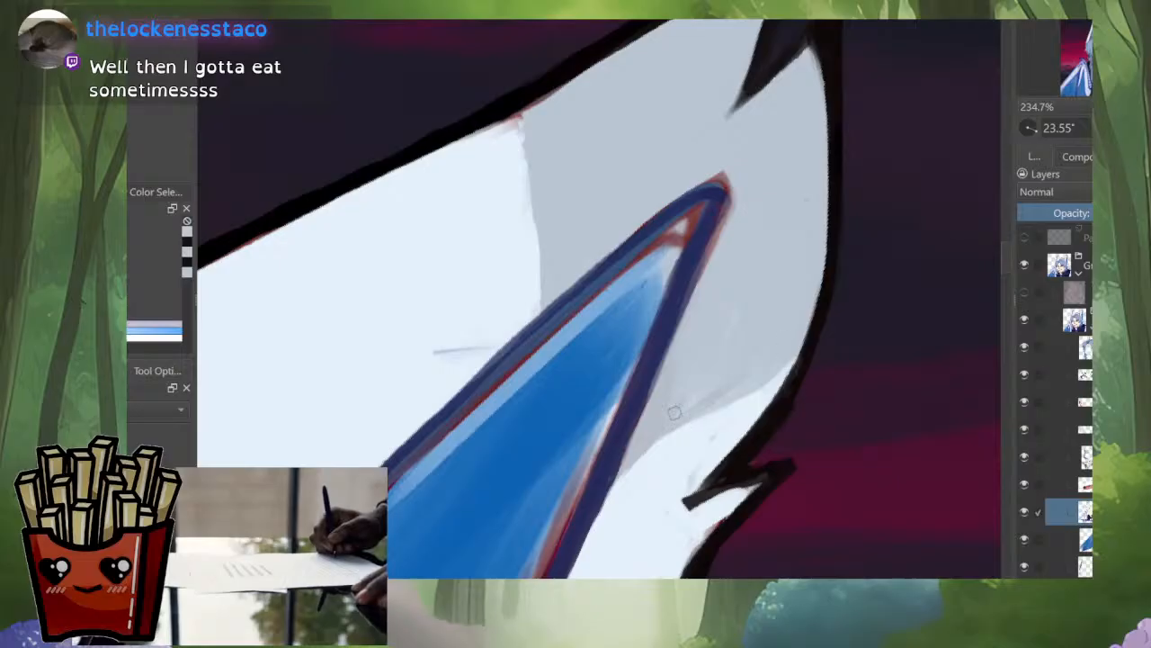
{"action": "scroll", "coordinate": [706, 383], "scroll_direction": "down", "scroll_amount": 7}
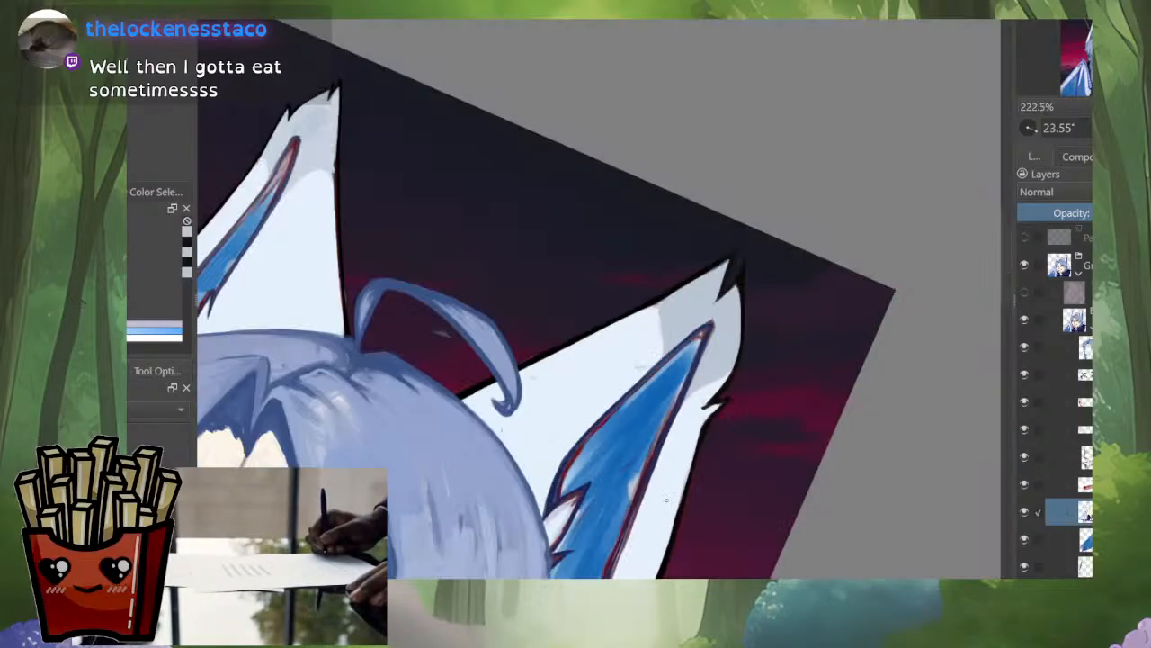
Step: Paint grey-blue over the red sketch fringe along the blue inner ear's outline near its tip
{"action": "key", "text": "i"}
{"action": "key", "text": "i"}
{"action": "scroll", "coordinate": [687, 368], "scroll_direction": "up", "scroll_amount": 4}
{"action": "scroll", "coordinate": [695, 351], "scroll_direction": "up", "scroll_amount": 3}
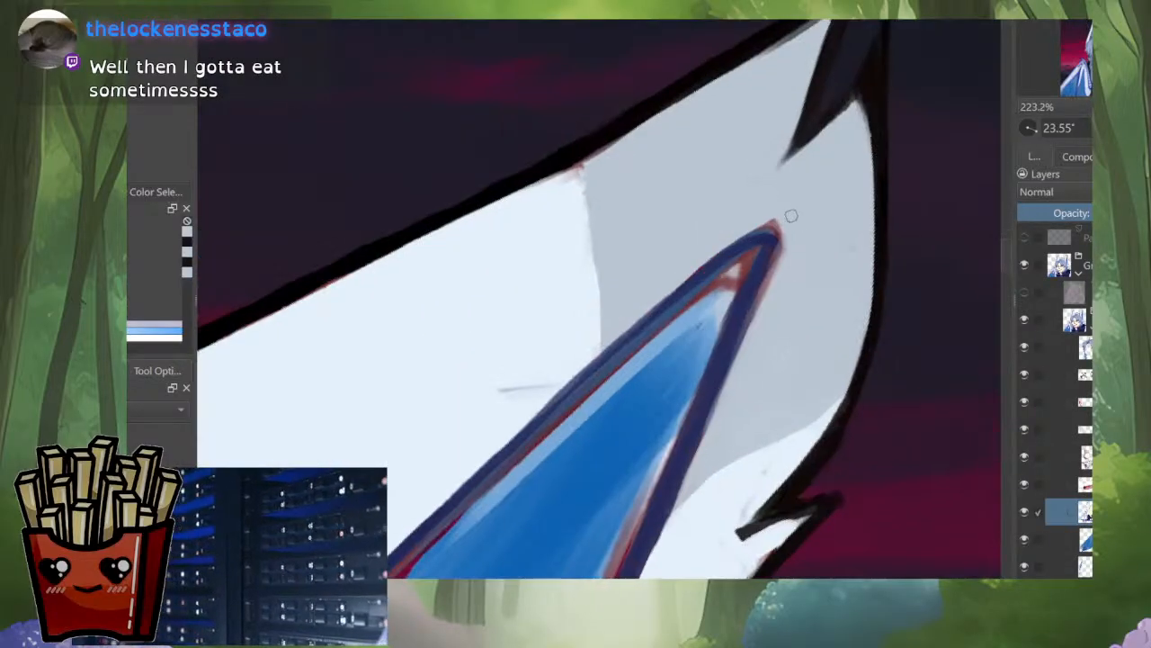
{"action": "left_click_drag", "start_coordinate": [783, 241], "coordinate": [728, 378]}
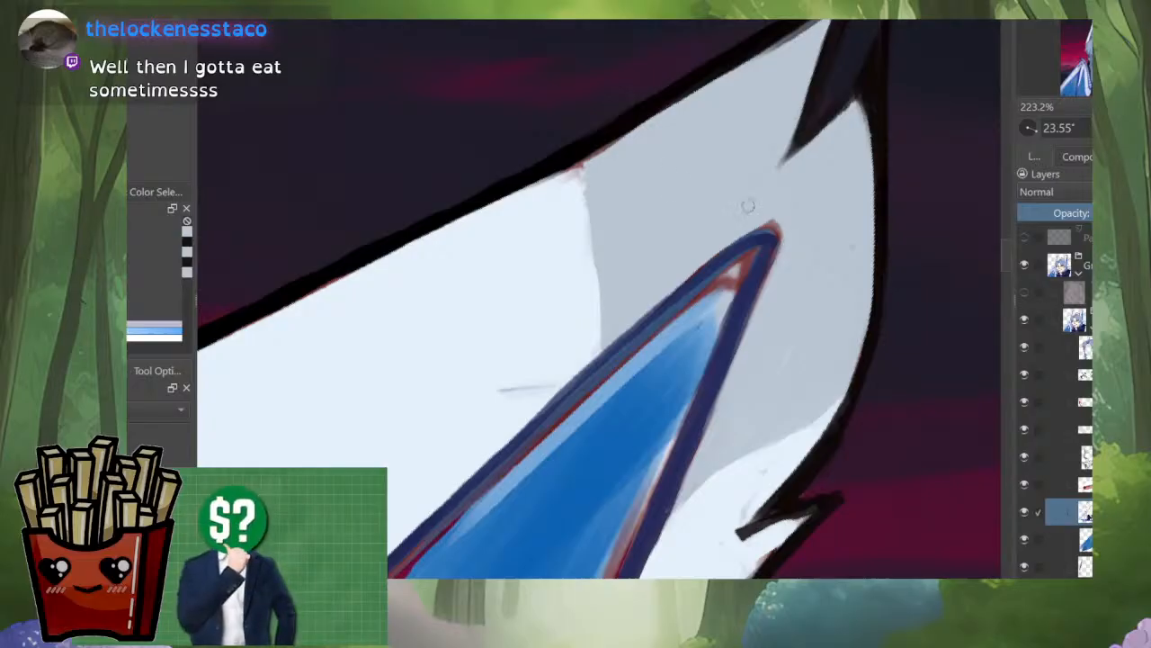
{"action": "left_click_drag", "start_coordinate": [629, 173], "coordinate": [614, 294]}
{"action": "left_click_drag", "start_coordinate": [813, 132], "coordinate": [760, 169]}
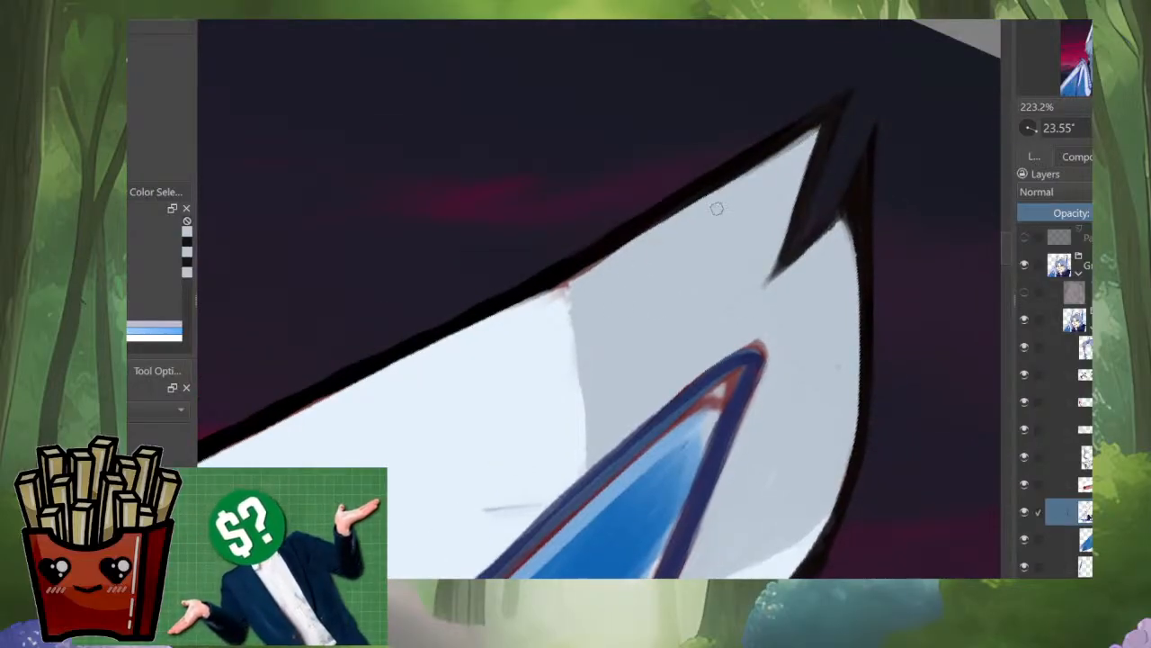
Step: Rework the ear's upper outline where grey shading meets pale fill, covering the red sketch residue there
{"action": "left_click_drag", "start_coordinate": [602, 263], "coordinate": [529, 300]}
{"action": "left_click", "coordinate": [538, 293], "text": "ctrl"}
{"action": "left_click_drag", "start_coordinate": [624, 244], "coordinate": [406, 355]}
{"action": "scroll", "coordinate": [571, 294], "scroll_direction": "down", "scroll_amount": 4}
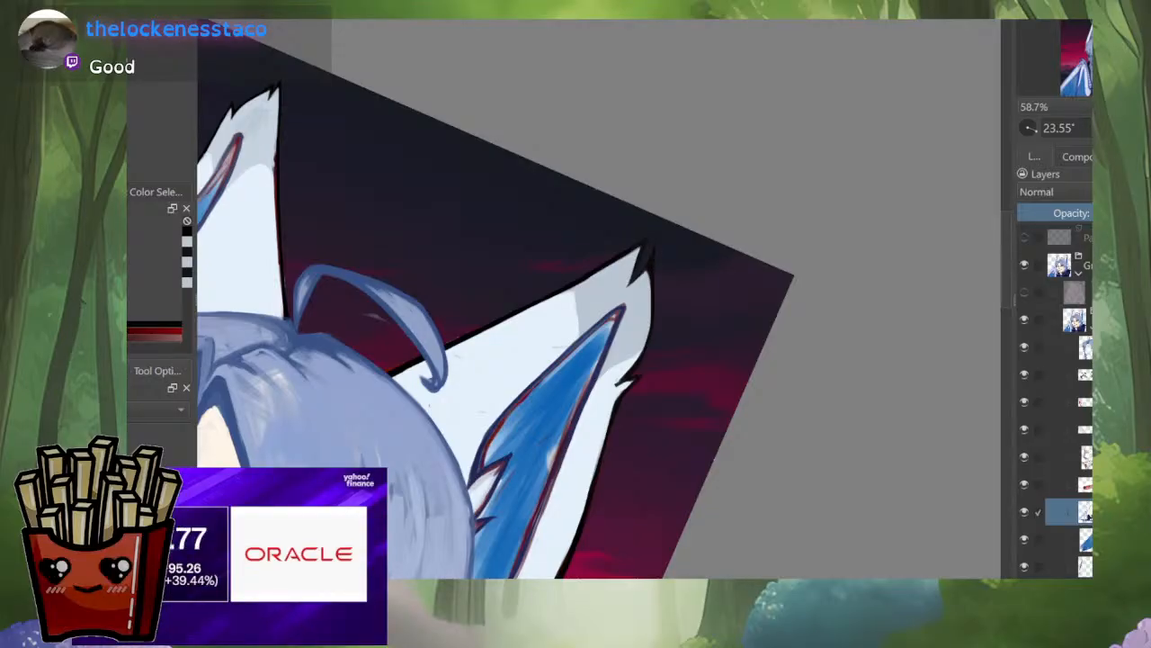
Step: Clean the remaining pink and red traces from the pale fill beneath the ear's long upper outline
{"action": "left_click_drag", "start_coordinate": [685, 317], "coordinate": [817, 309]}
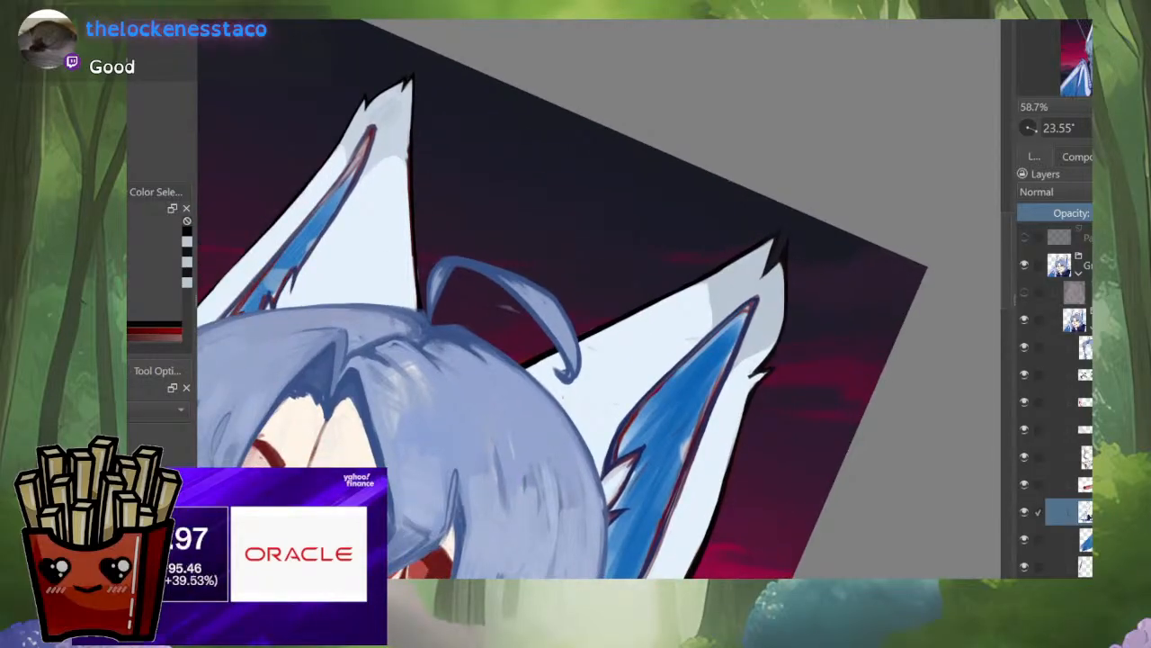
{"action": "scroll", "coordinate": [784, 276], "scroll_direction": "up", "scroll_amount": 3}
{"action": "scroll", "coordinate": [777, 304], "scroll_direction": "down", "scroll_amount": 1}
{"action": "scroll", "coordinate": [542, 466], "scroll_direction": "up", "scroll_amount": 3}
{"action": "left_click", "coordinate": [558, 405], "text": "ctrl"}
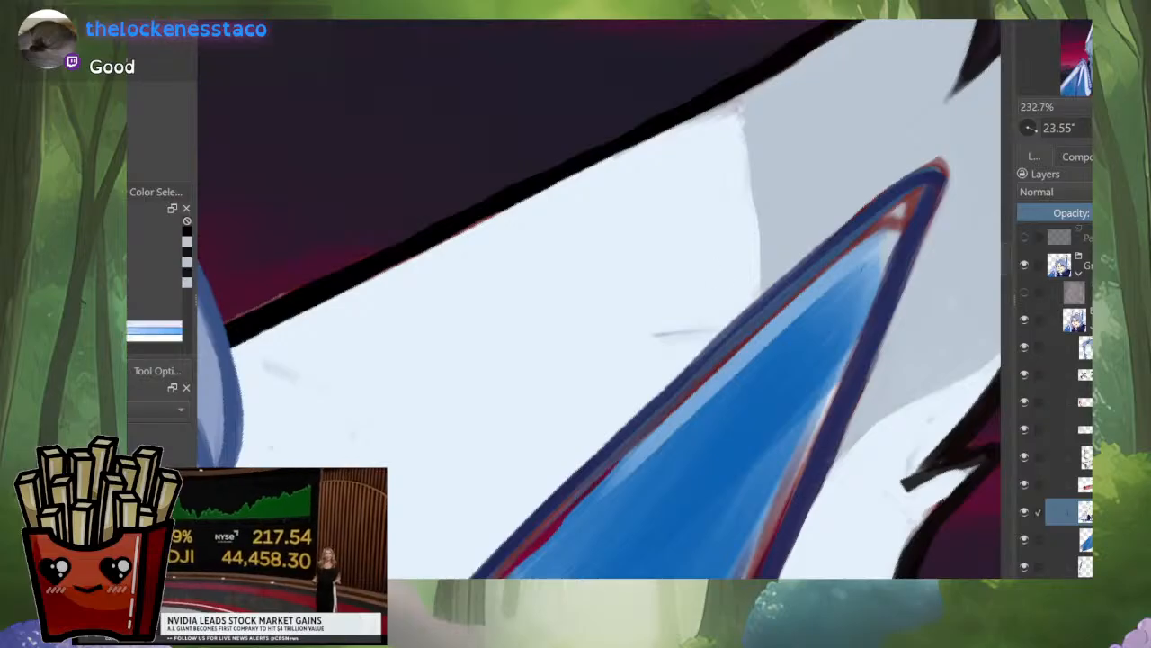
{"action": "scroll", "coordinate": [710, 241], "scroll_direction": "up", "scroll_amount": 1}
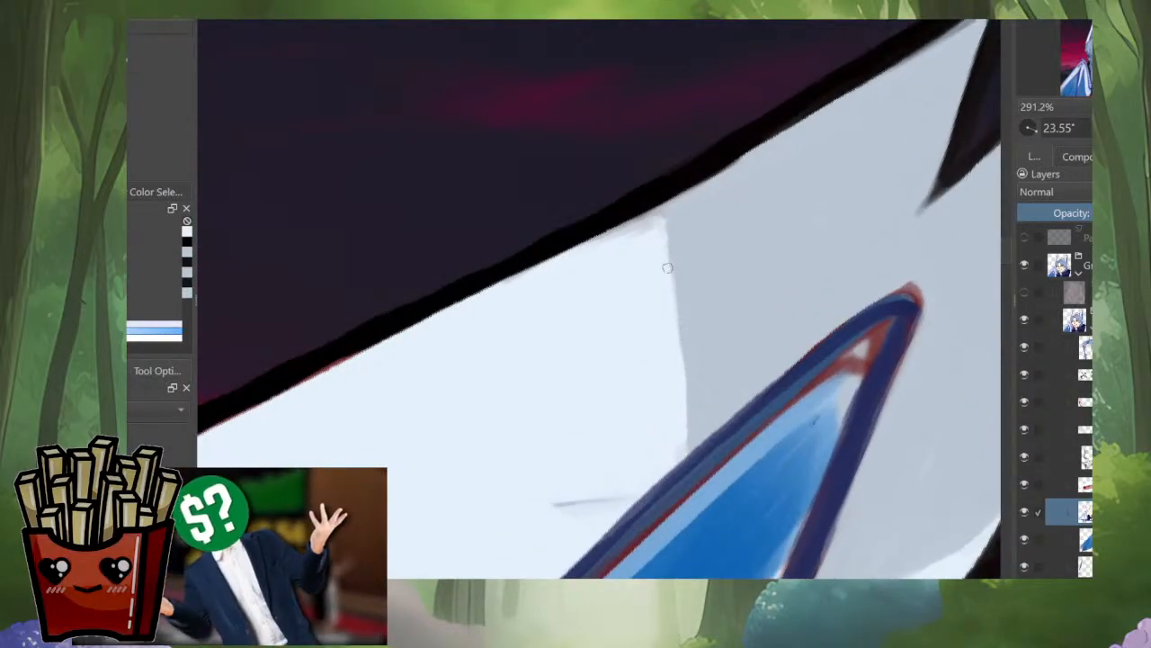
{"action": "scroll", "coordinate": [525, 278], "scroll_direction": "down", "scroll_amount": 4}
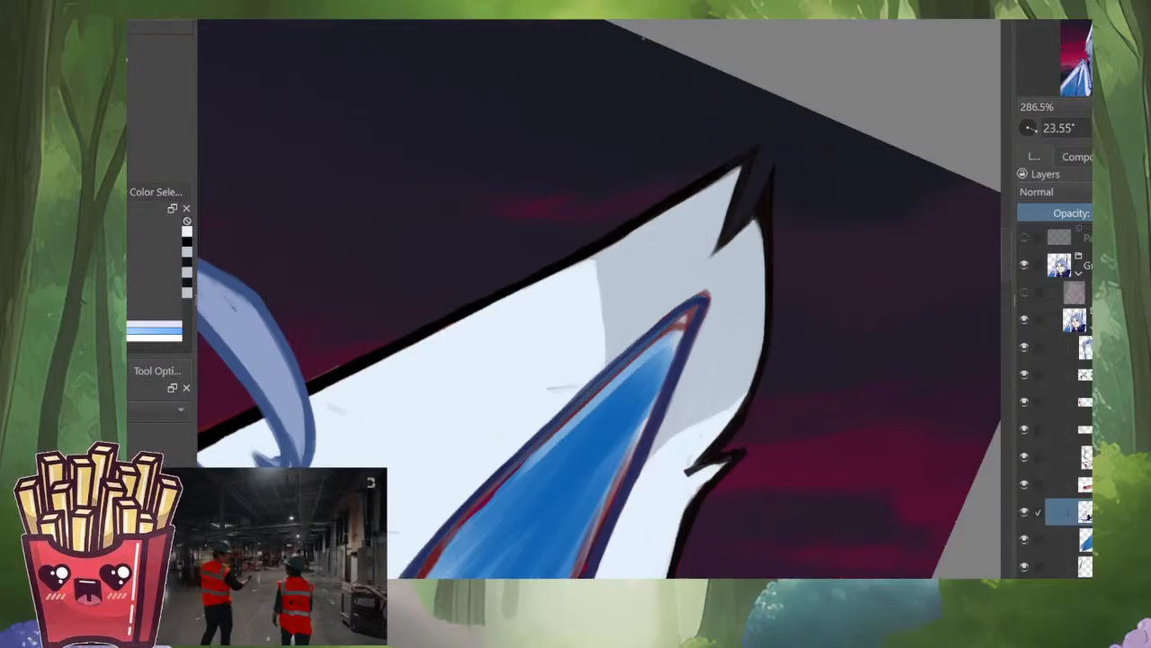
{"action": "scroll", "coordinate": [599, 299], "scroll_direction": "up", "scroll_amount": 2}
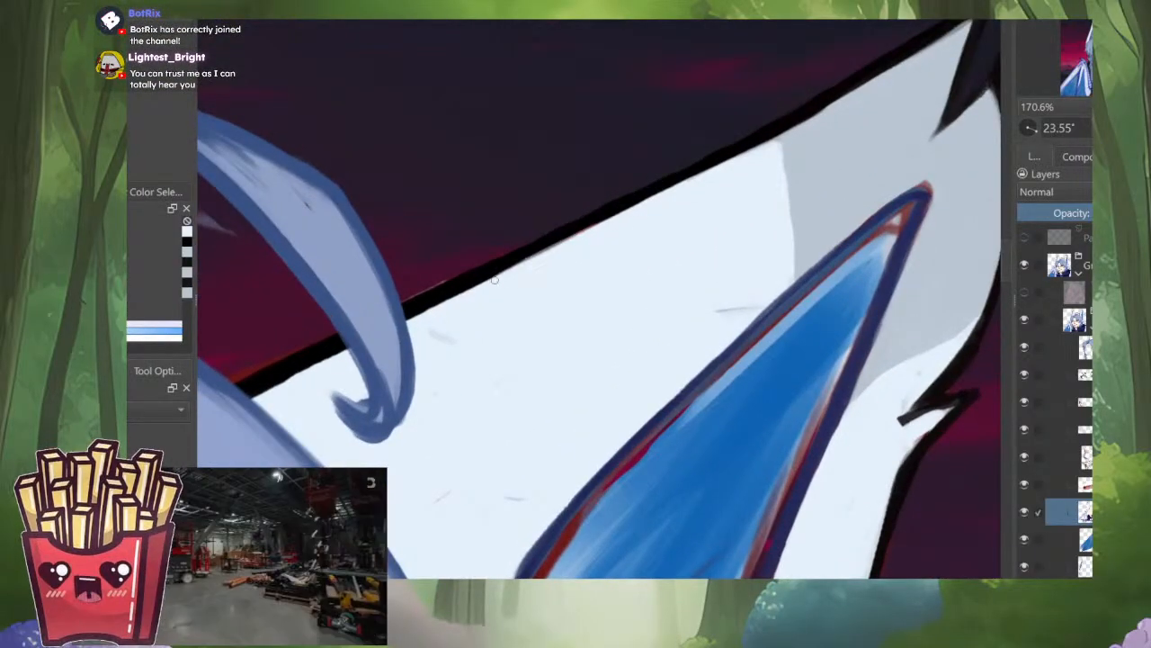
{"action": "scroll", "coordinate": [598, 299], "scroll_direction": "up", "scroll_amount": 2}
{"action": "scroll", "coordinate": [598, 299], "scroll_direction": "up", "scroll_amount": 1}
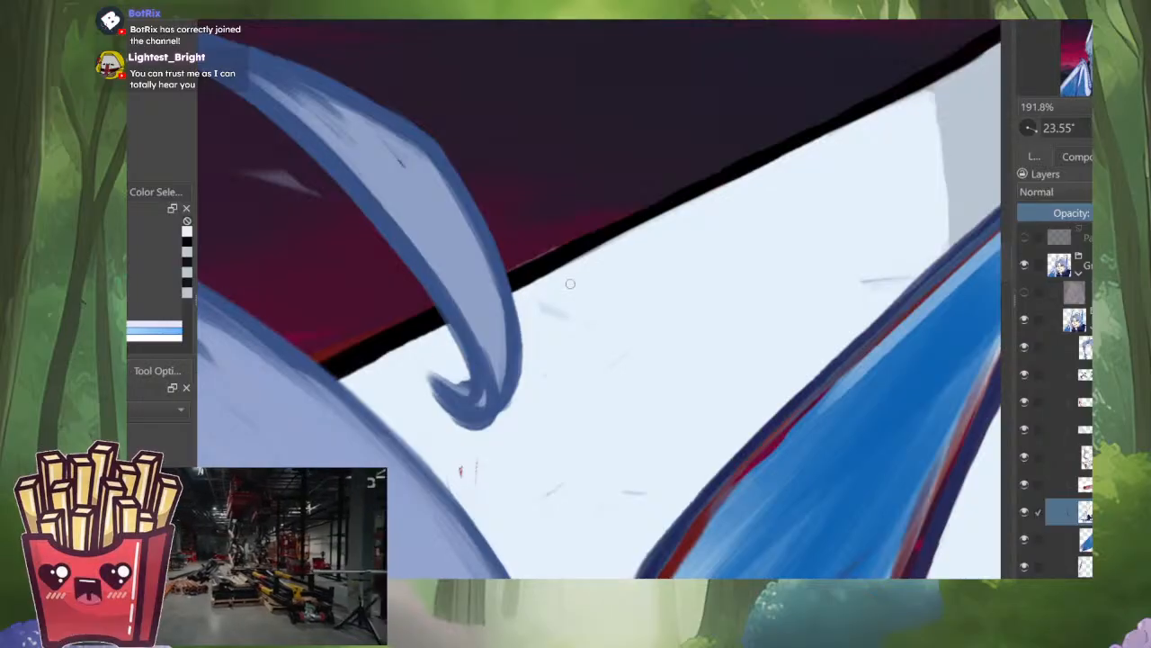
Step: Paint pale blue over the stray red and grey marks in the ear fill beside the hair
{"action": "key", "text": "e"}
{"action": "key", "text": "i"}
{"action": "key", "text": "i"}
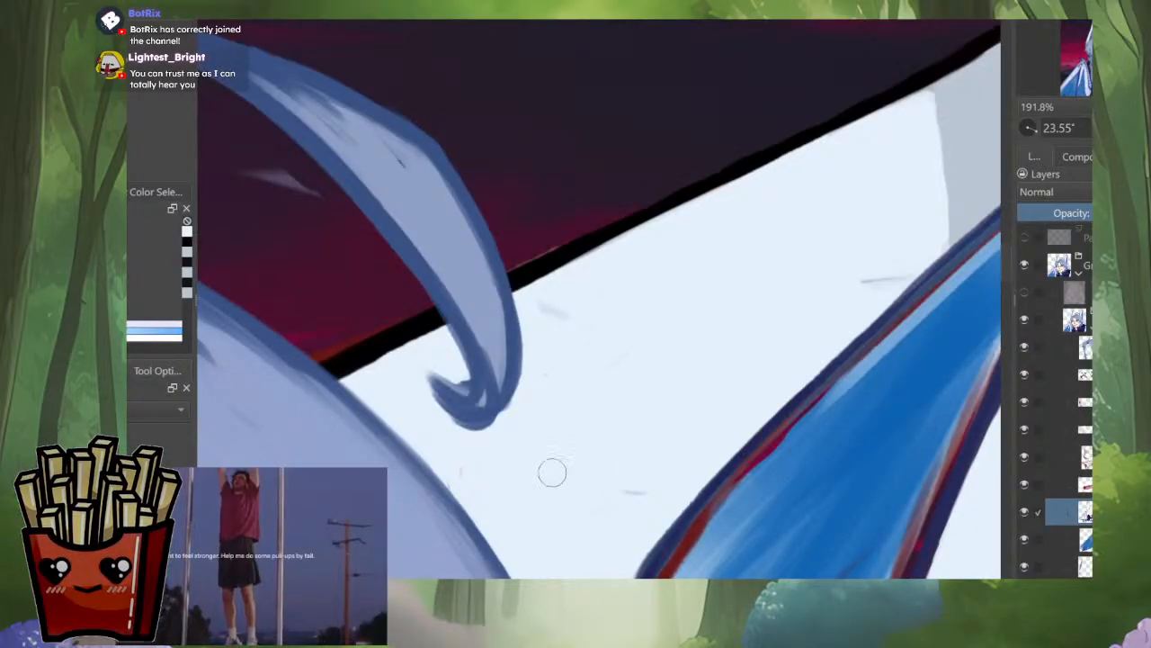
Step: Isolate the ear layer, rotate the canvas to 10.68°, and paint black over the red fringe at the ear outline's base
{"action": "key", "text": "i"}
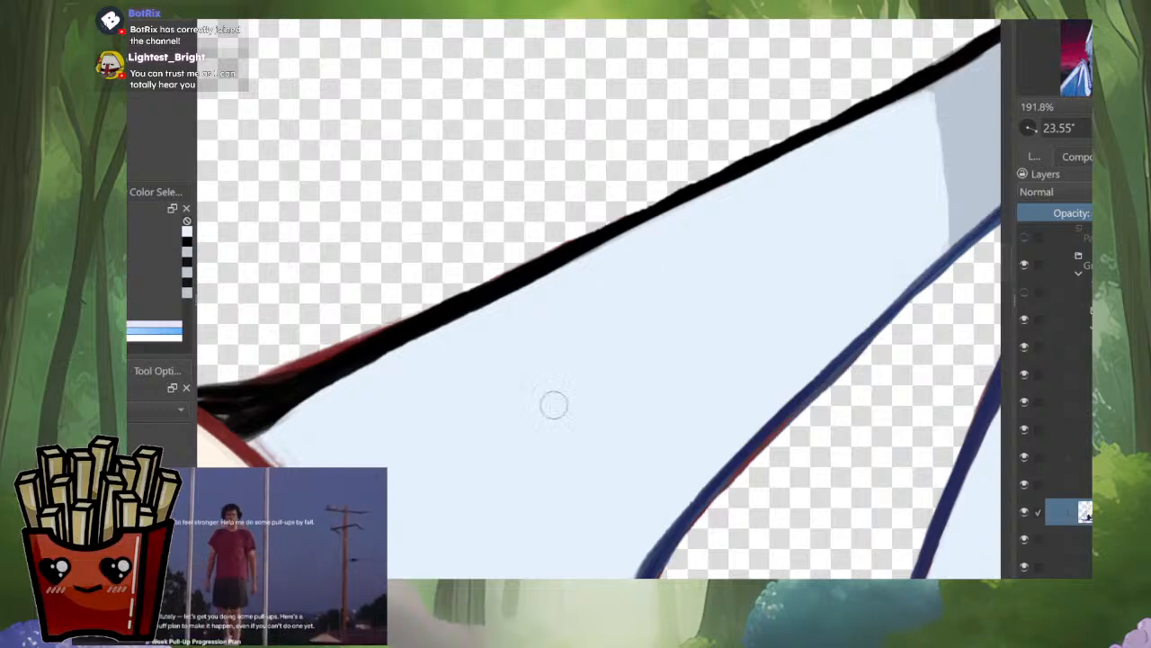
{"action": "left_click_drag", "start_coordinate": [607, 352], "coordinate": [846, 327]}
{"action": "left_click_drag", "start_coordinate": [796, 380], "coordinate": [806, 332]}
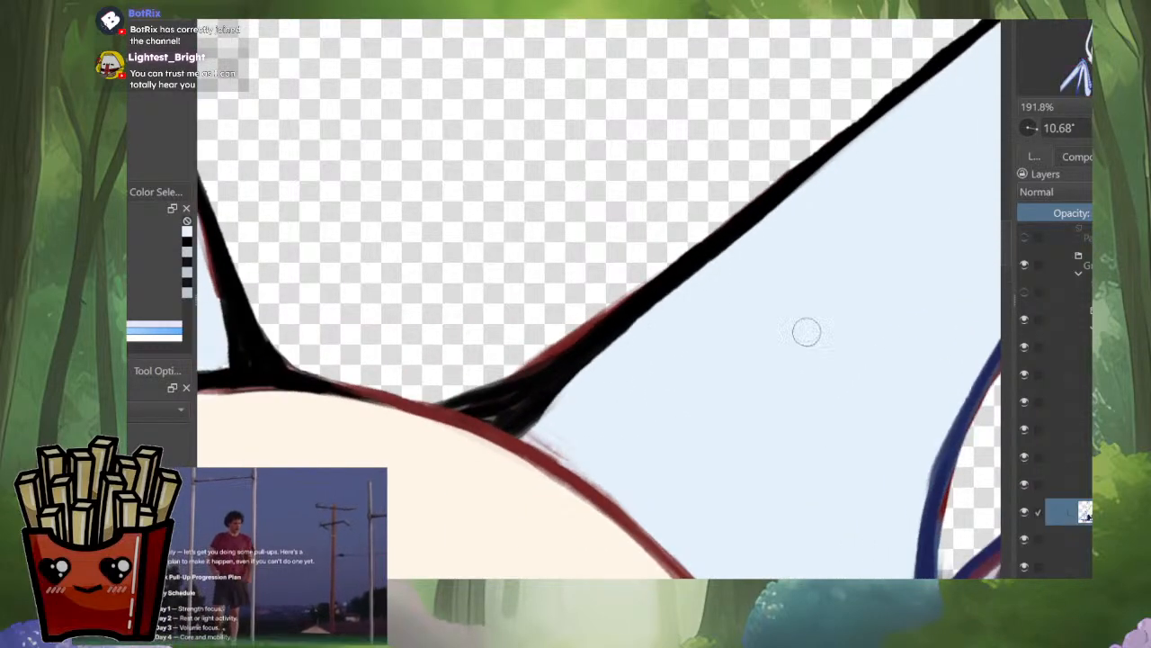
{"action": "key", "text": "i"}
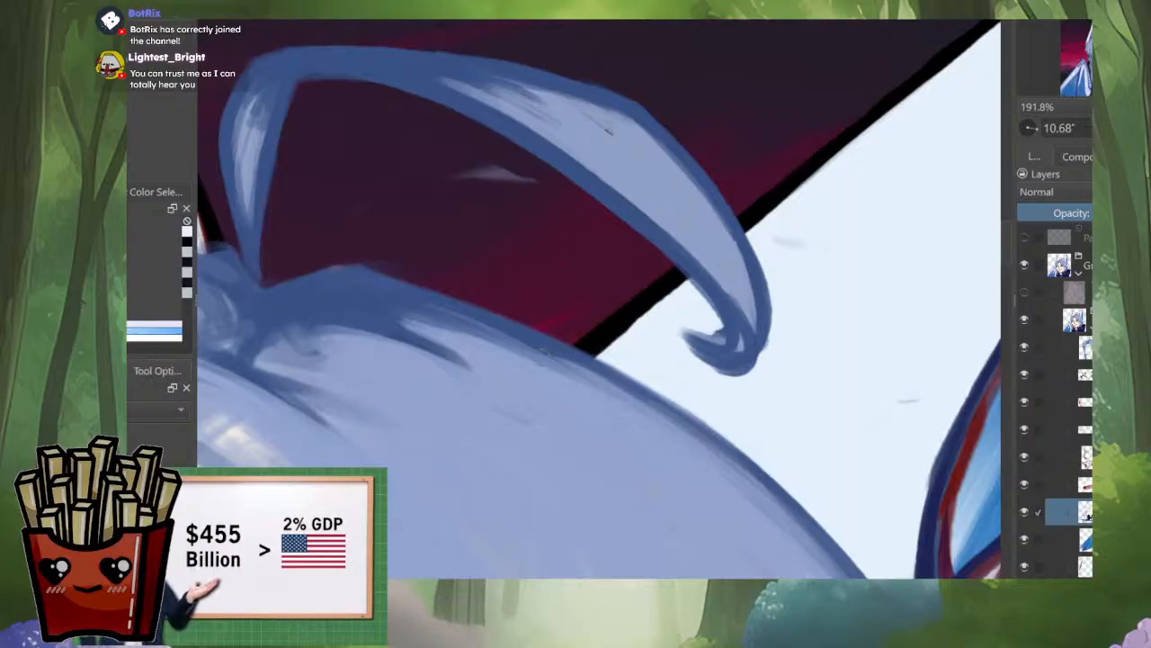
{"action": "key", "text": "i"}
{"action": "left_click_drag", "start_coordinate": [639, 297], "coordinate": [504, 391]}
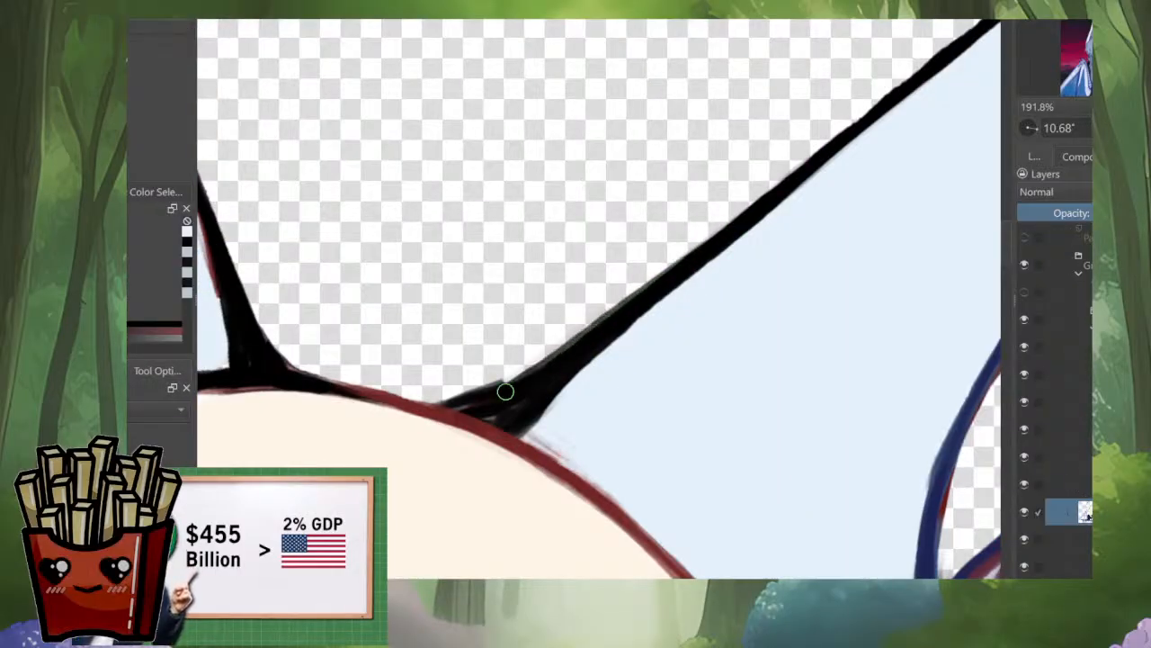
Step: Switch to another brush, try a black stroke above the ear's outline, and undo that stroke
{"action": "right_click", "coordinate": [608, 309]}
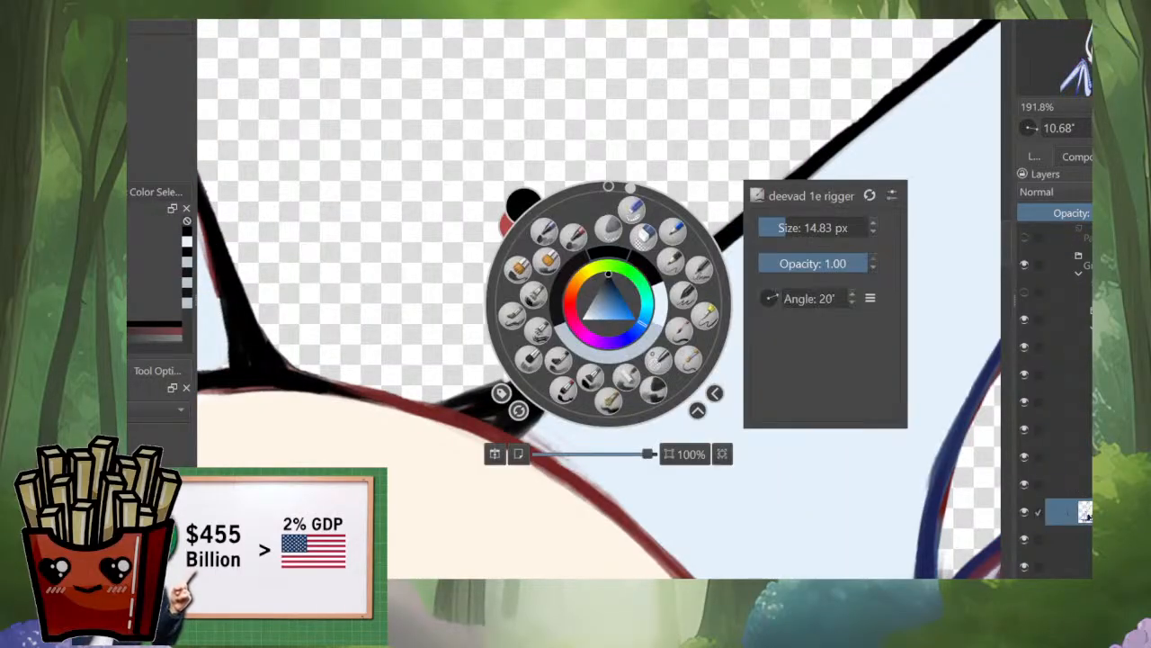
{"action": "left_click", "coordinate": [567, 387]}
{"action": "left_click_drag", "start_coordinate": [742, 191], "coordinate": [560, 284]}
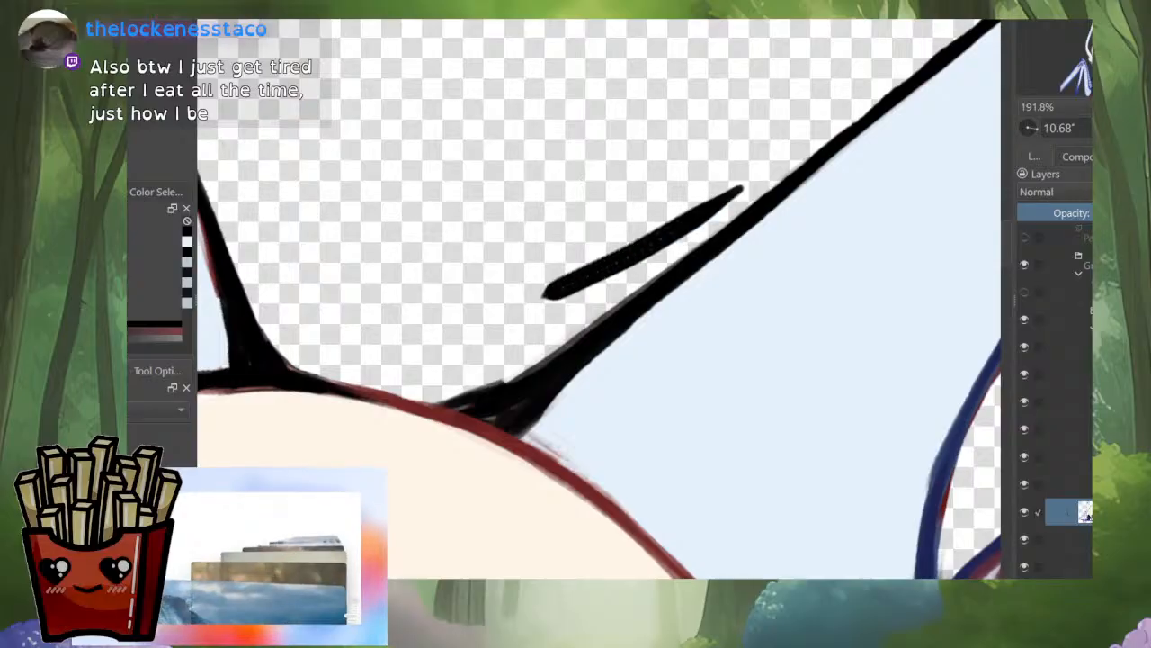
{"action": "key", "text": "i"}
{"action": "key", "text": "ctrl+z"}
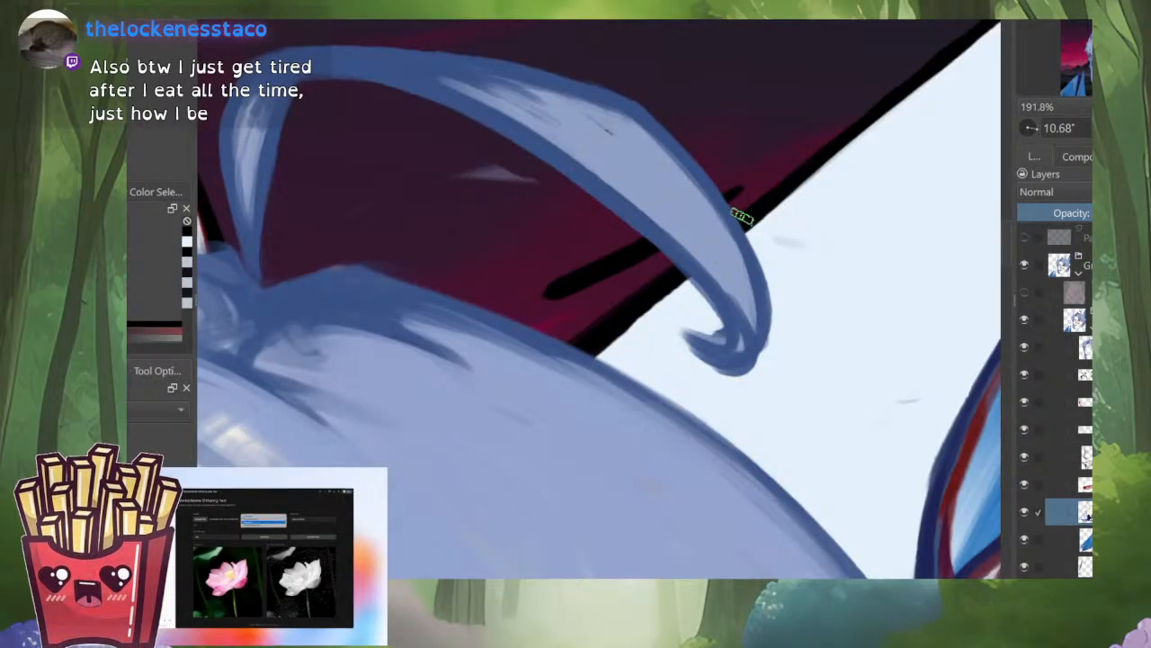
{"action": "key", "text": "ctrl+z"}
{"action": "key", "text": "i"}
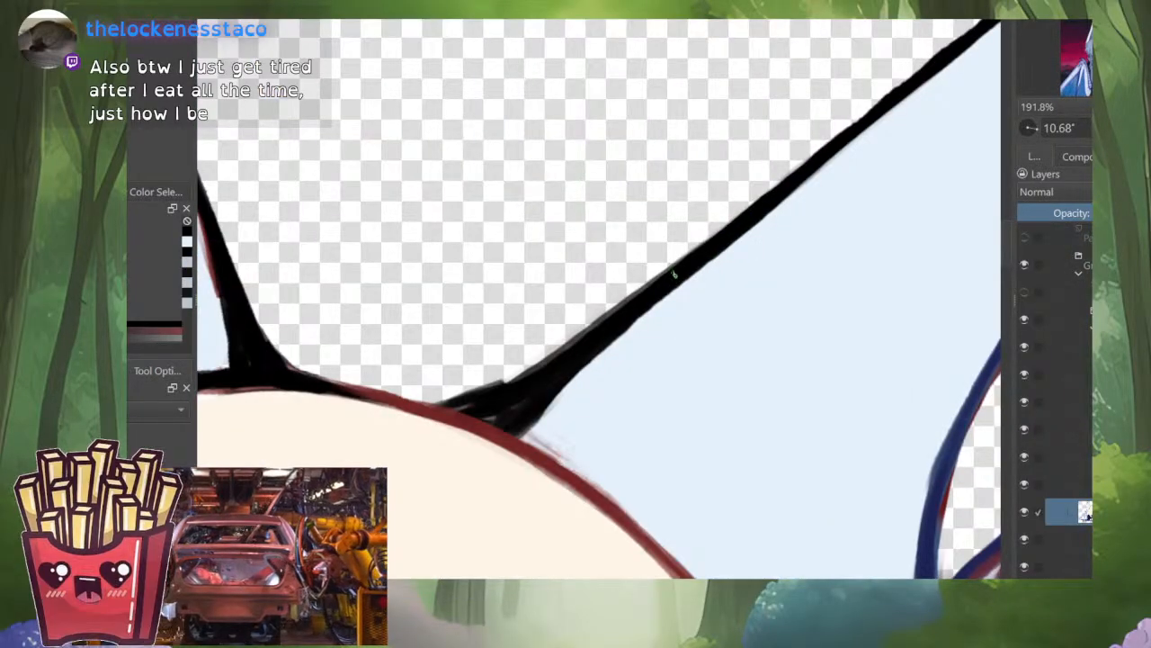
Step: Fill and smooth the thick black outline where the base of the ear joins the head
{"action": "left_click_drag", "start_coordinate": [546, 360], "coordinate": [482, 400]}
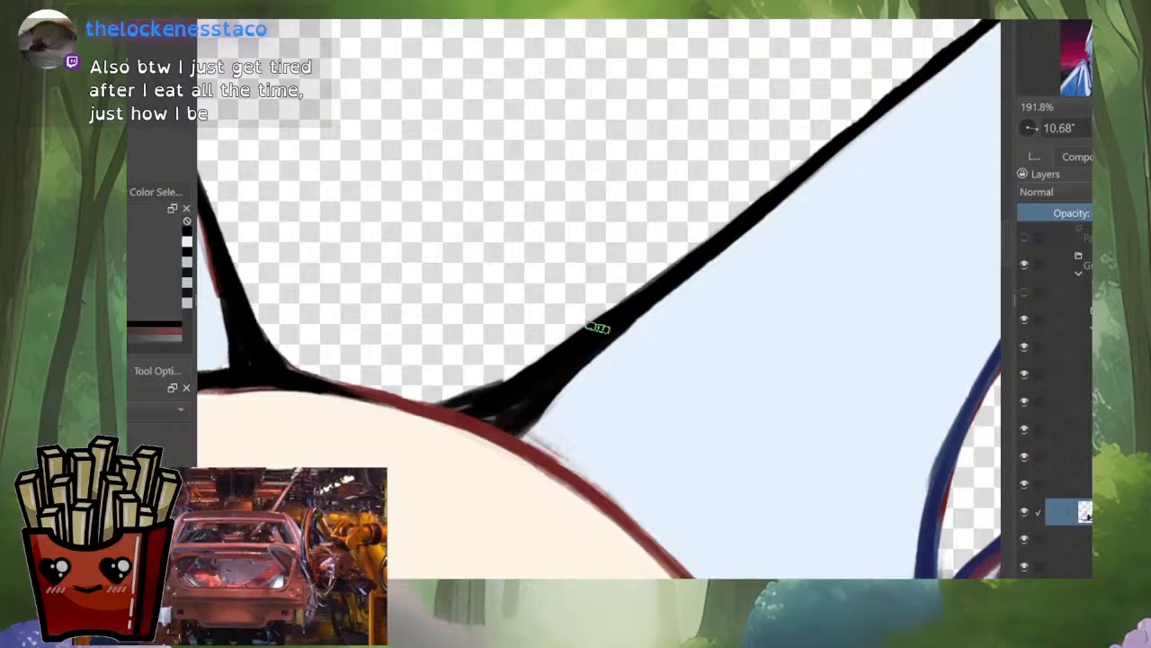
{"action": "left_click_drag", "start_coordinate": [559, 344], "coordinate": [461, 394]}
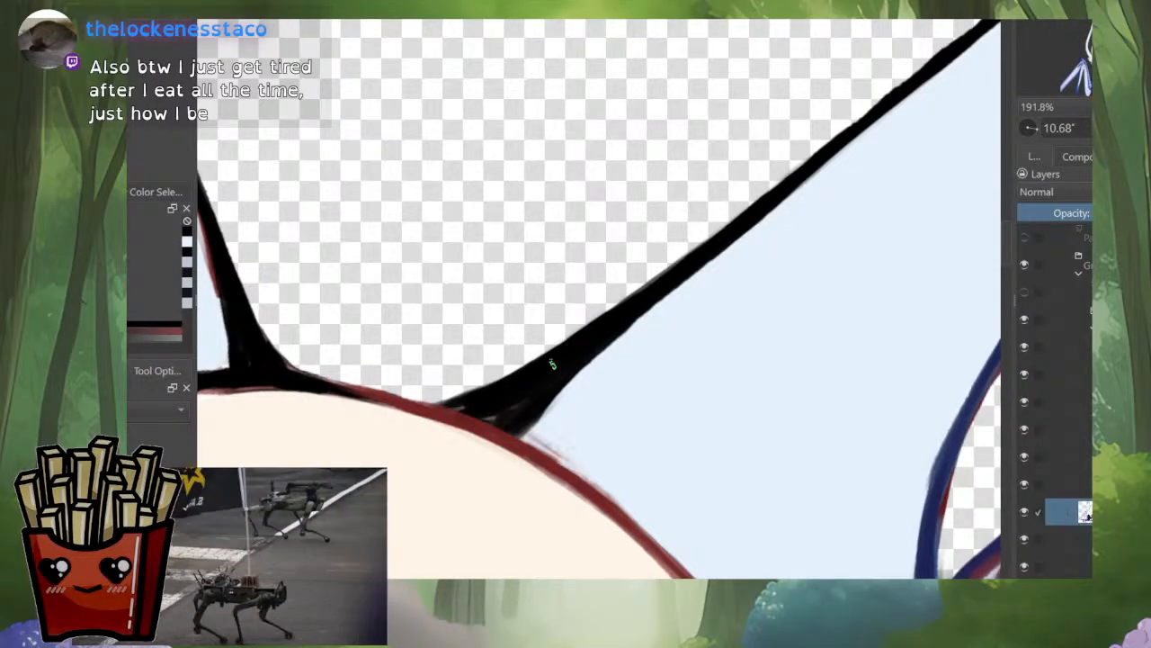
{"action": "left_click_drag", "start_coordinate": [627, 324], "coordinate": [527, 421]}
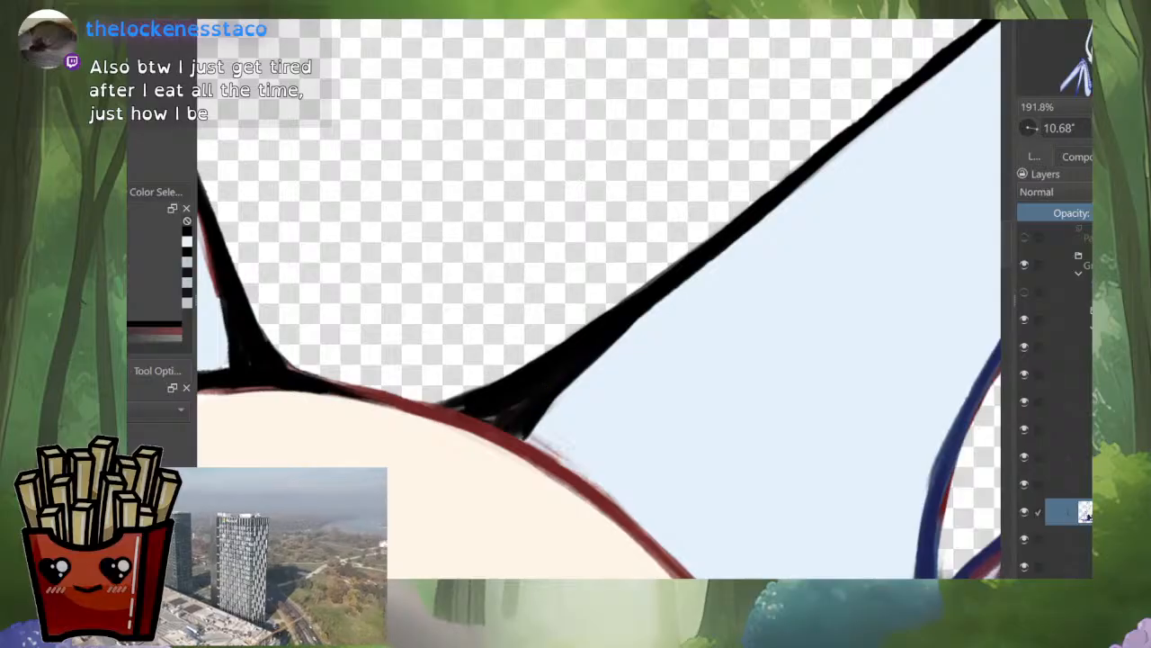
Step: Rotate the canvas to 35.27° and paint pale blue over the stray specks in the ear fill beside the outer edge's notch
{"action": "left_click_drag", "start_coordinate": [589, 389], "coordinate": [589, 490]}
{"action": "left_click_drag", "start_coordinate": [576, 359], "coordinate": [460, 339]}
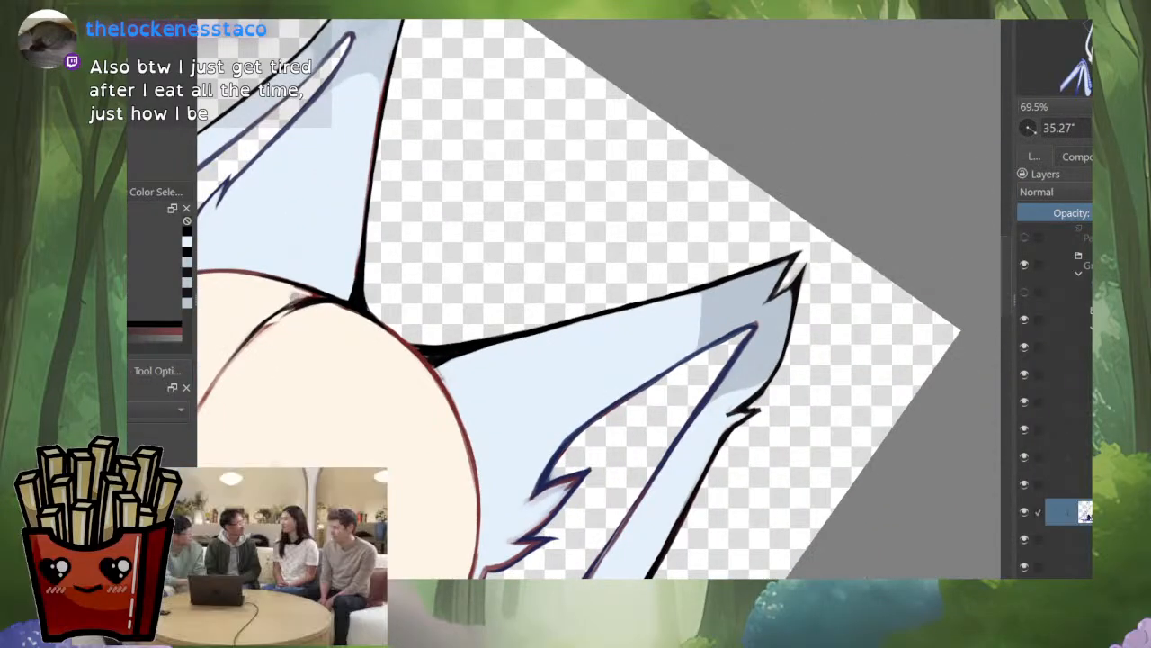
{"action": "left_click_drag", "start_coordinate": [733, 337], "coordinate": [733, 241]}
{"action": "left_click", "coordinate": [691, 319], "text": "ctrl"}
{"action": "left_click_drag", "start_coordinate": [795, 325], "coordinate": [754, 388]}
{"action": "mouse_move", "coordinate": [721, 426]}
{"action": "left_mouse_down"}
{"action": "mouse_move", "coordinate": [690, 478]}
{"action": "mouse_move", "coordinate": [719, 336]}
{"action": "left_mouse_up"}
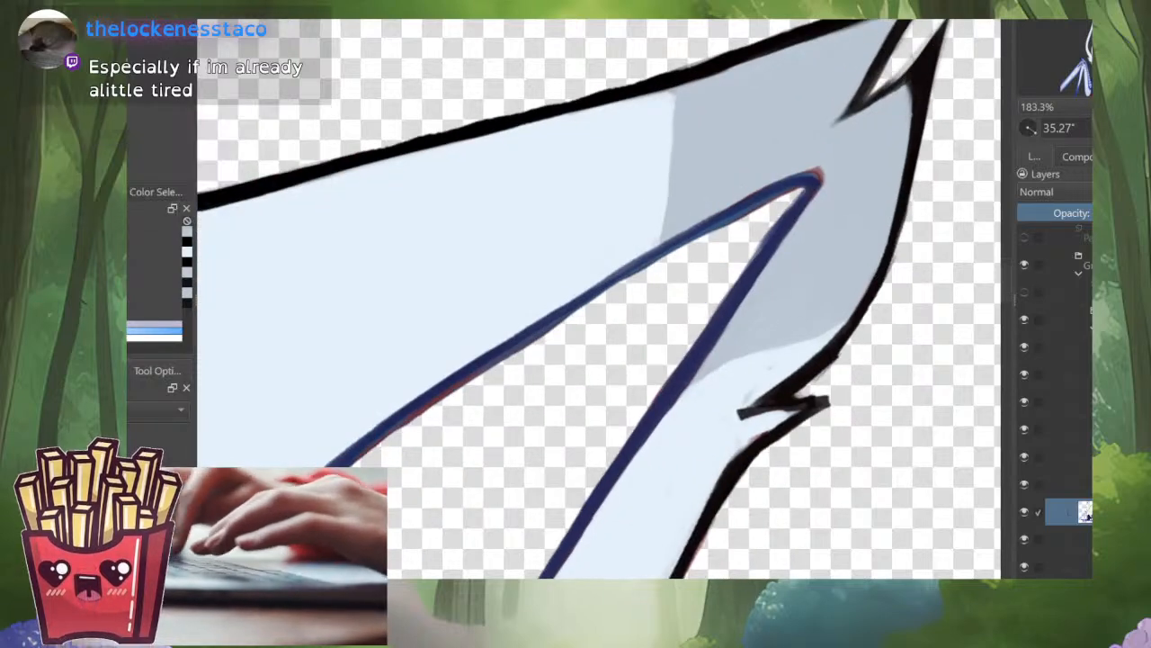
{"action": "left_click", "coordinate": [769, 360], "text": "ctrl"}
{"action": "left_click_drag", "start_coordinate": [771, 363], "coordinate": [741, 409]}
{"action": "left_click_drag", "start_coordinate": [847, 315], "coordinate": [847, 282]}
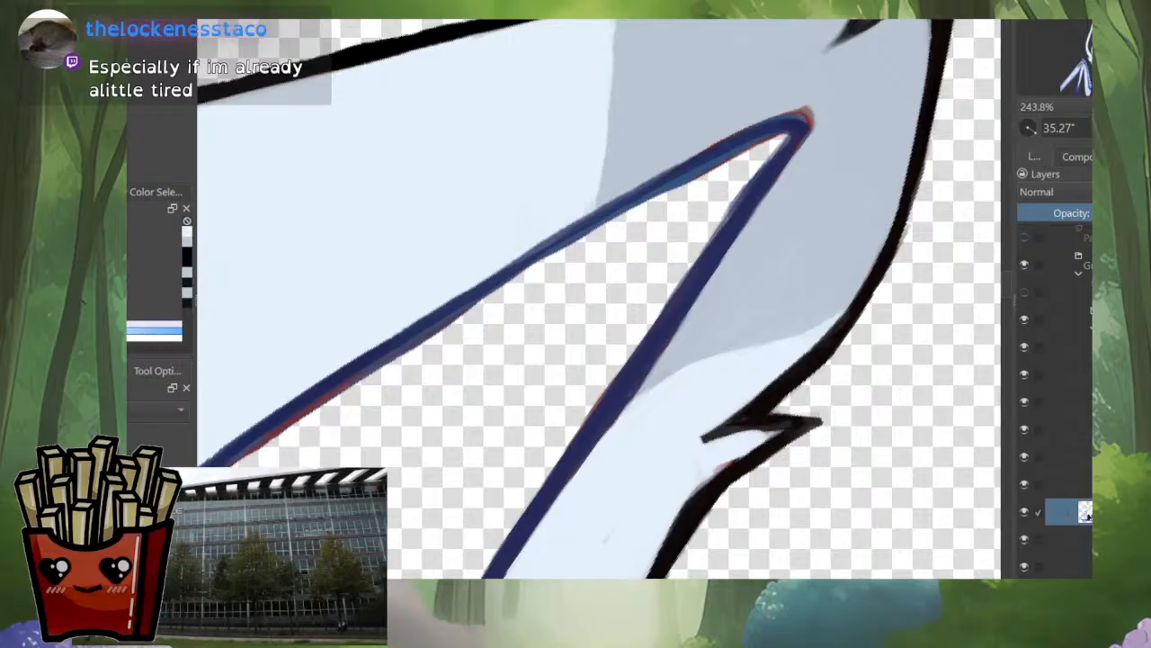
Step: Rotate the canvas to 59.74° and paint pale blue along the inner side of the ear's outer outline below the notch
{"action": "left_click_drag", "start_coordinate": [896, 358], "coordinate": [762, 475]}
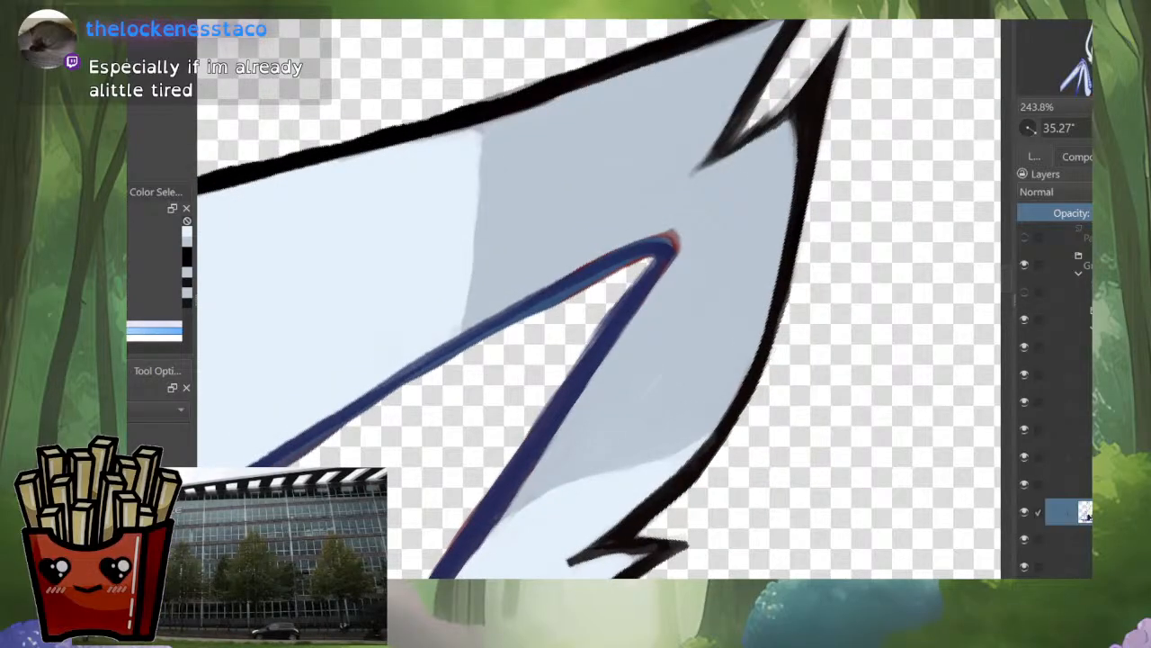
{"action": "mouse_move", "coordinate": [604, 565]}
{"action": "left_mouse_down"}
{"action": "mouse_move", "coordinate": [667, 378]}
{"action": "mouse_move", "coordinate": [644, 408]}
{"action": "left_mouse_up"}
{"action": "left_click_drag", "start_coordinate": [705, 372], "coordinate": [607, 450]}
{"action": "left_click_drag", "start_coordinate": [648, 408], "coordinate": [568, 522]}
{"action": "left_click_drag", "start_coordinate": [673, 381], "coordinate": [649, 371]}
{"action": "mouse_move", "coordinate": [741, 208]}
{"action": "left_mouse_down"}
{"action": "mouse_move", "coordinate": [765, 275]}
{"action": "mouse_move", "coordinate": [642, 365]}
{"action": "left_mouse_up"}
{"action": "left_click_drag", "start_coordinate": [697, 322], "coordinate": [400, 550]}
{"action": "left_click_drag", "start_coordinate": [400, 550], "coordinate": [485, 467]}
{"action": "left_click_drag", "start_coordinate": [486, 467], "coordinate": [725, 307]}
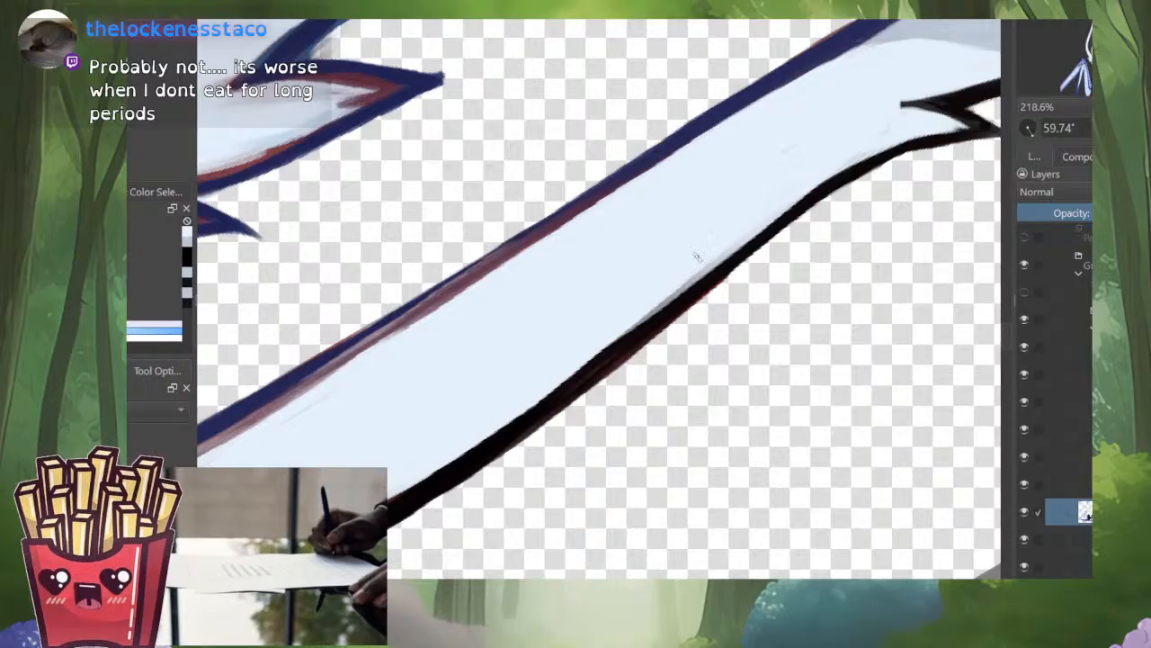
Step: Smooth the inner edge of the black outline down to the lower fur tuft with pale blue strokes at 45.33° rotation
{"action": "mouse_move", "coordinate": [760, 226]}
{"action": "left_mouse_down"}
{"action": "mouse_move", "coordinate": [586, 367]}
{"action": "mouse_move", "coordinate": [367, 513]}
{"action": "mouse_move", "coordinate": [517, 416]}
{"action": "mouse_move", "coordinate": [581, 397]}
{"action": "mouse_move", "coordinate": [629, 347]}
{"action": "mouse_move", "coordinate": [571, 394]}
{"action": "left_mouse_up"}
{"action": "mouse_move", "coordinate": [630, 343]}
{"action": "left_mouse_down"}
{"action": "mouse_move", "coordinate": [477, 455]}
{"action": "mouse_move", "coordinate": [539, 404]}
{"action": "left_mouse_up"}
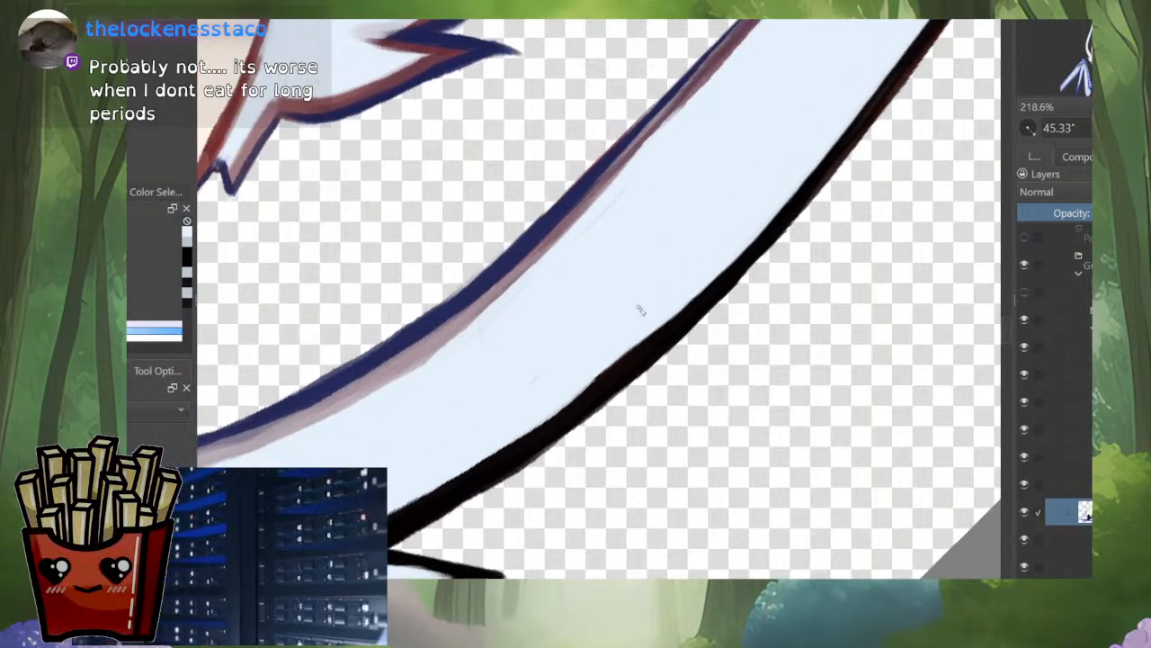
{"action": "mouse_move", "coordinate": [702, 292]}
{"action": "left_mouse_down"}
{"action": "mouse_move", "coordinate": [517, 423]}
{"action": "mouse_move", "coordinate": [576, 378]}
{"action": "left_mouse_up"}
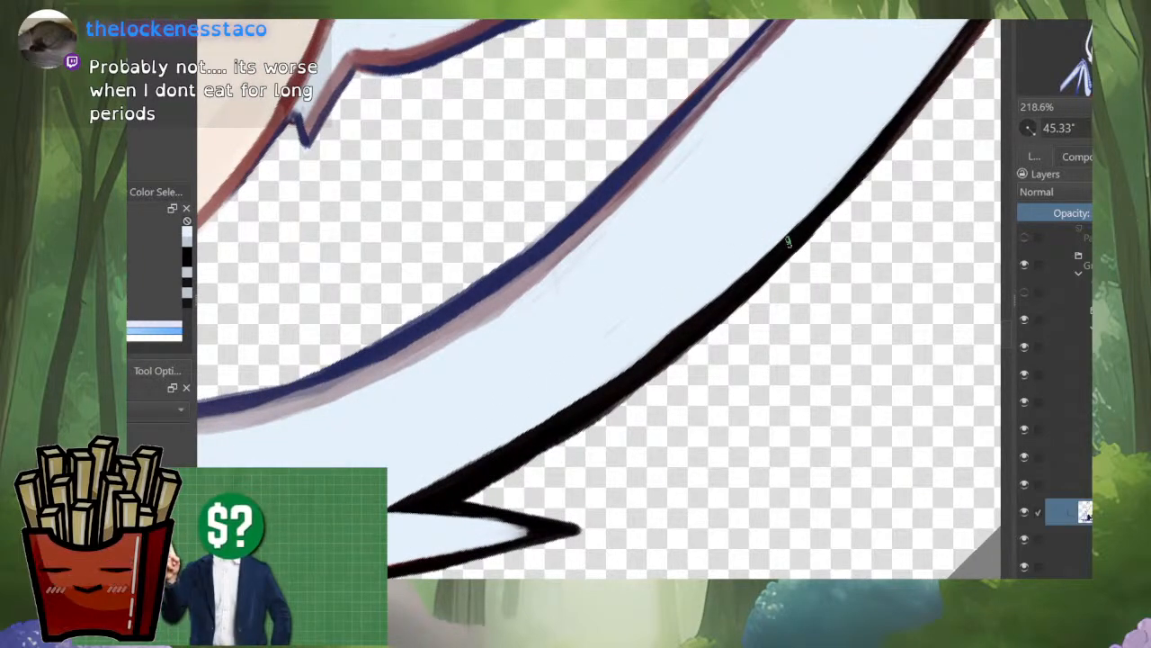
{"action": "left_click_drag", "start_coordinate": [691, 315], "coordinate": [635, 359]}
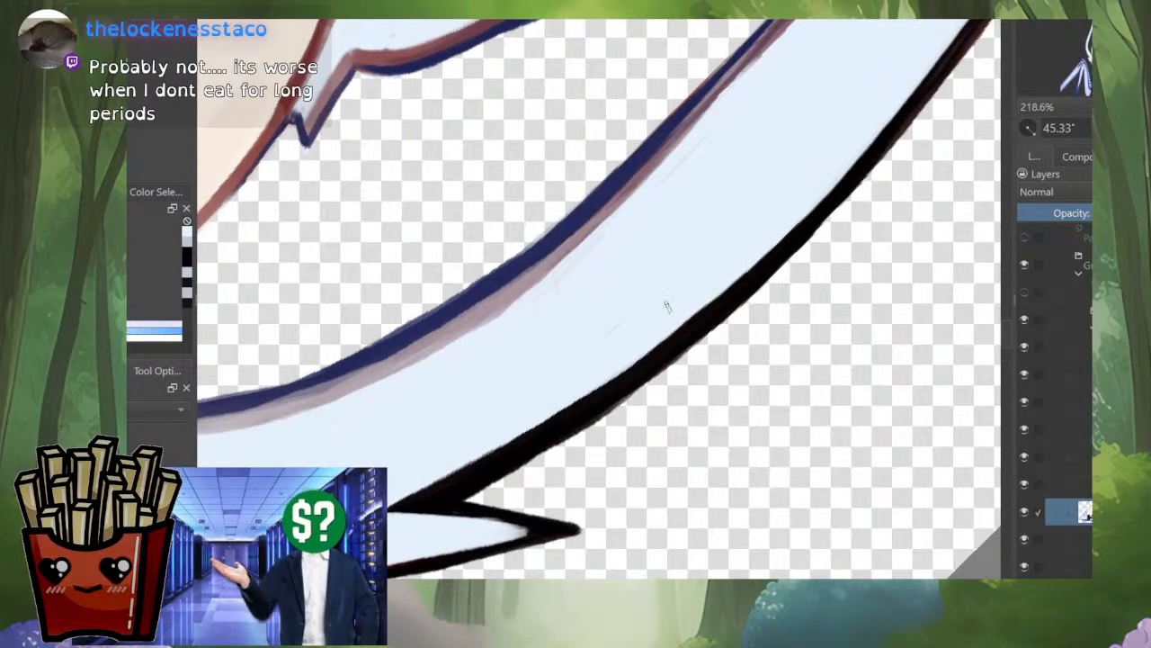
{"action": "left_click_drag", "start_coordinate": [699, 292], "coordinate": [688, 404]}
Step: Toggle layer isolation off and on, rotate to 10.87°, and paint pale blue over the grey patch on the outermost wing bone
{"action": "mouse_move", "coordinate": [491, 181]}
{"action": "left_mouse_down"}
{"action": "mouse_move", "coordinate": [406, 299]}
{"action": "mouse_move", "coordinate": [468, 358]}
{"action": "mouse_move", "coordinate": [573, 358]}
{"action": "left_mouse_up"}
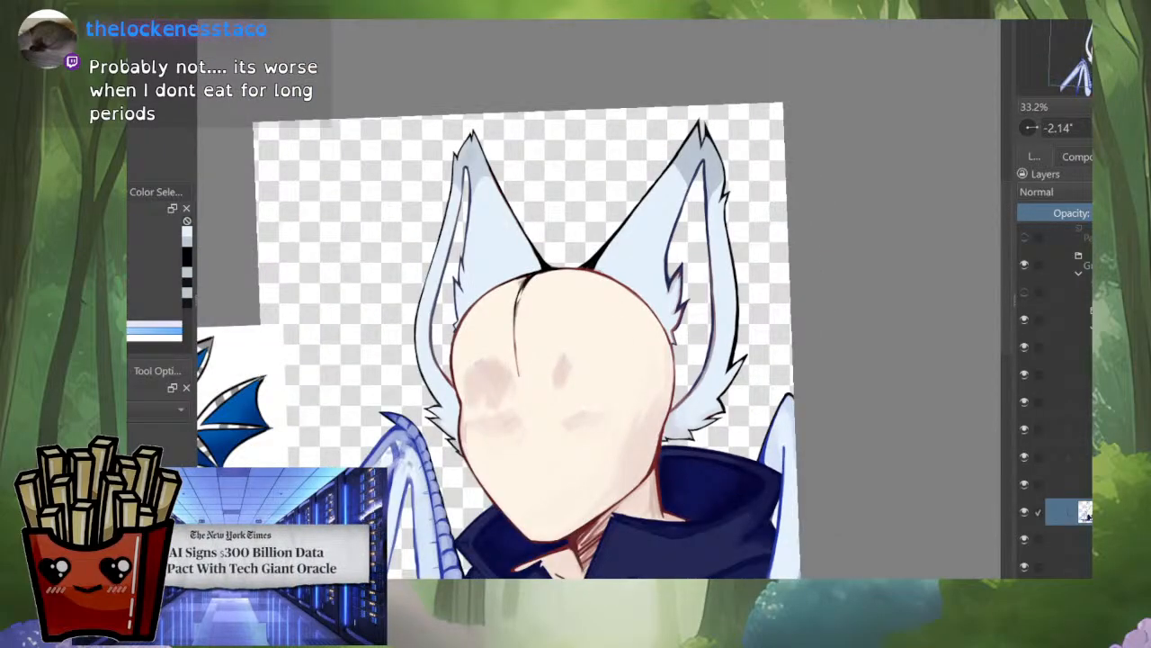
{"action": "left_click_drag", "start_coordinate": [573, 358], "coordinate": [640, 238]}
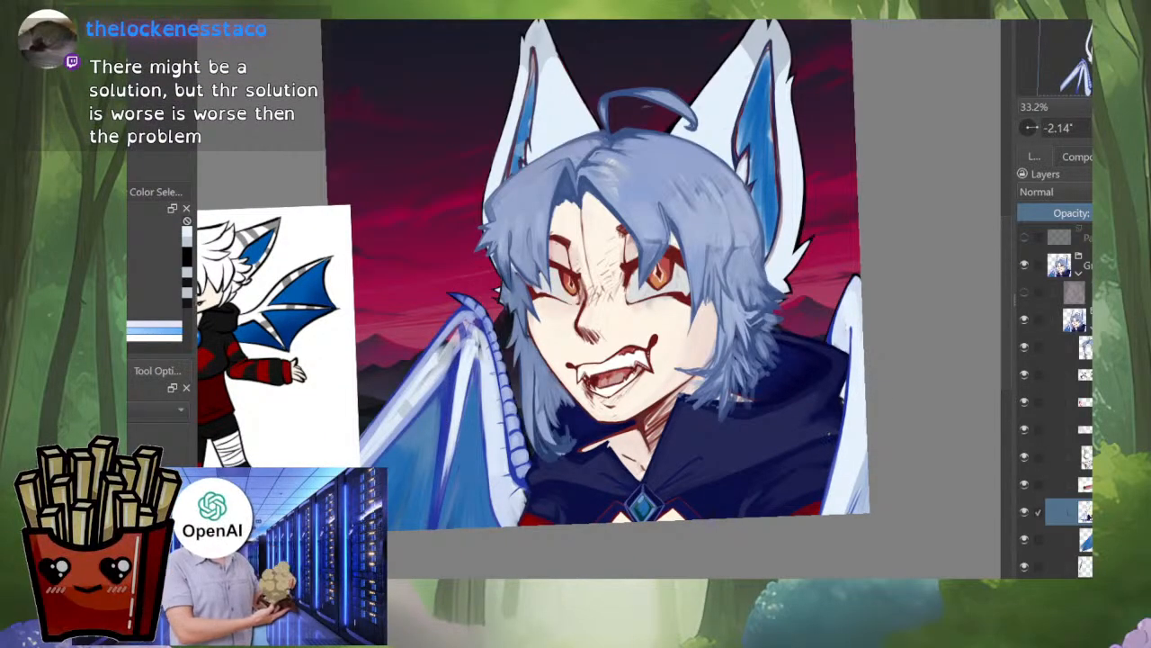
{"action": "left_click", "coordinate": [1086, 513], "text": "alt"}
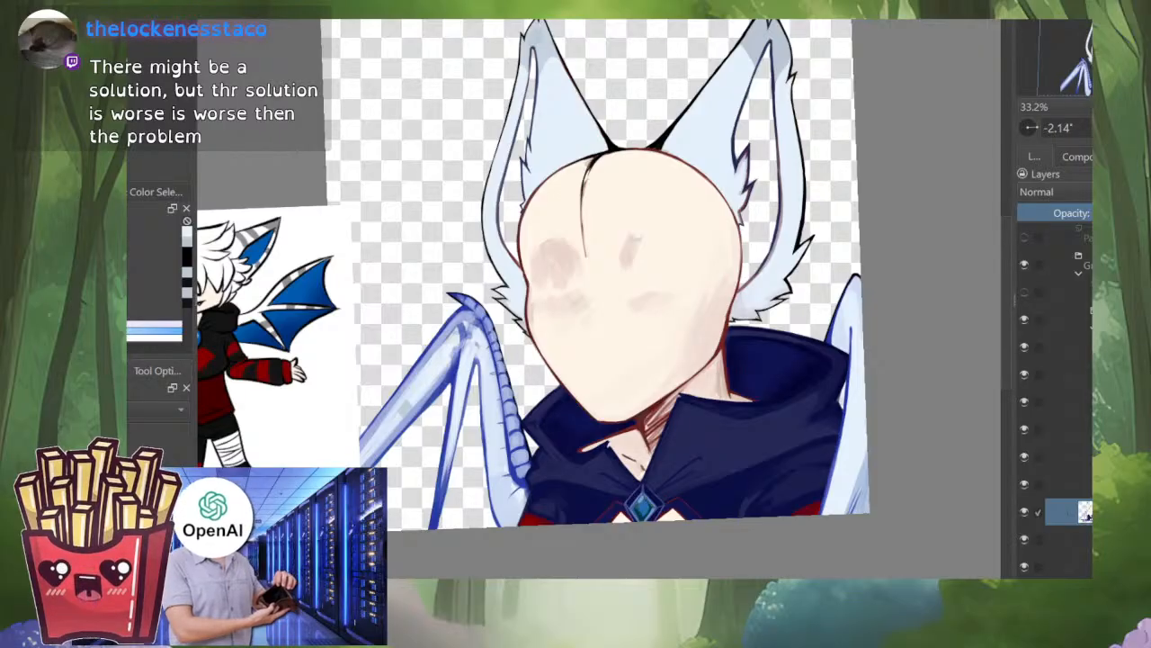
{"action": "scroll", "coordinate": [418, 360], "scroll_direction": "up", "scroll_amount": 4}
{"action": "left_click_drag", "start_coordinate": [504, 387], "coordinate": [583, 348]}
{"action": "left_click", "coordinate": [531, 378], "text": "ctrl"}
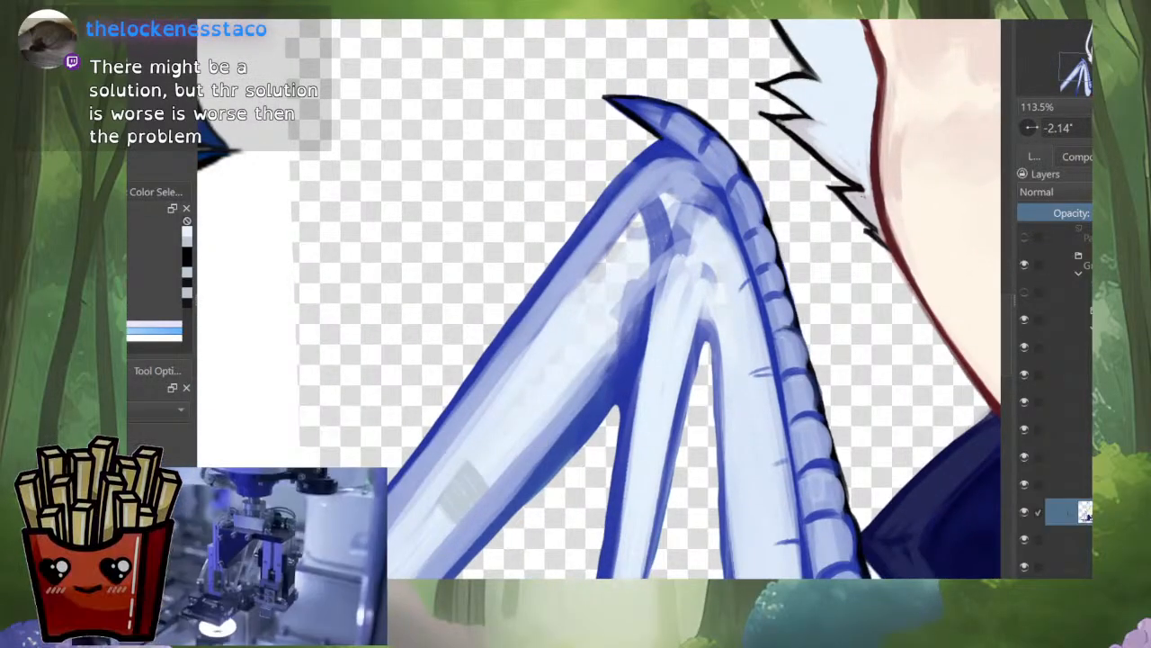
{"action": "left_click_drag", "start_coordinate": [469, 430], "coordinate": [525, 349]}
{"action": "left_click_drag", "start_coordinate": [504, 387], "coordinate": [653, 253]}
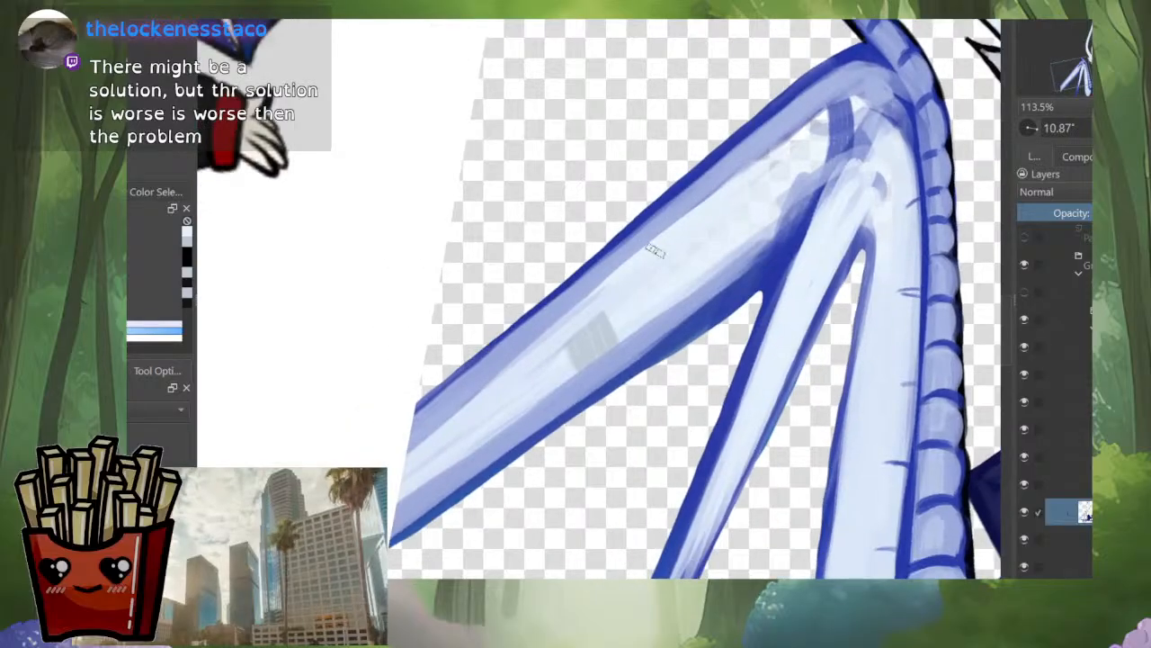
{"action": "mouse_move", "coordinate": [585, 305]}
{"action": "left_mouse_down"}
{"action": "mouse_move", "coordinate": [553, 321]}
{"action": "mouse_move", "coordinate": [630, 266]}
{"action": "mouse_move", "coordinate": [401, 468]}
{"action": "left_mouse_up"}
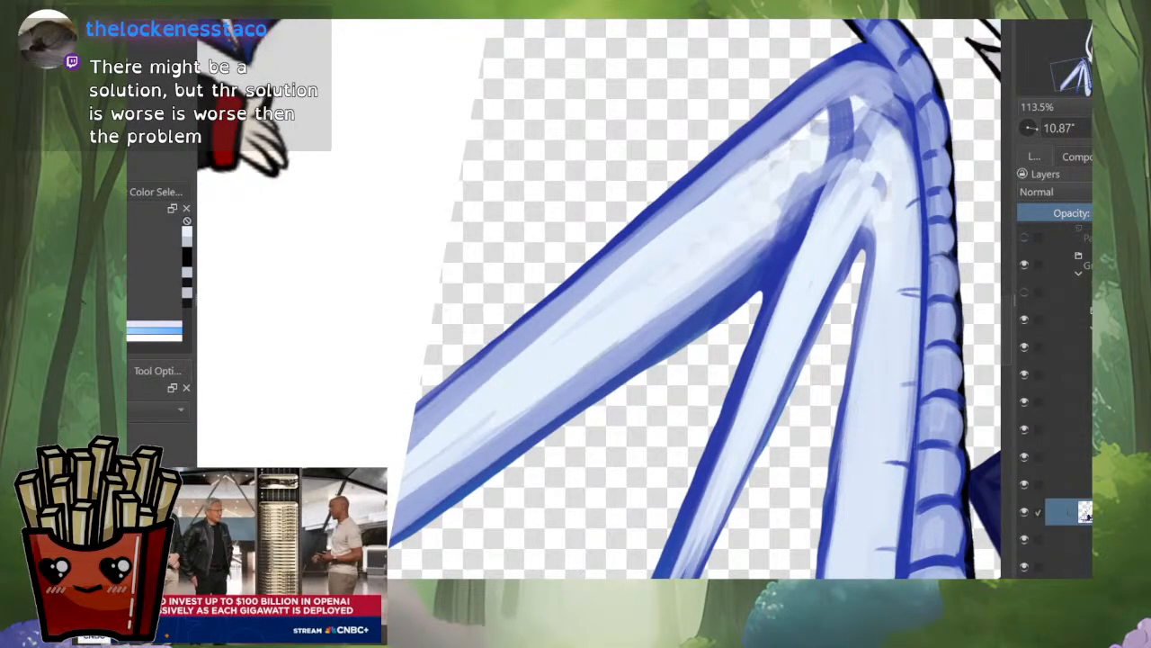
Step: Examine the whole character with the layer isolated and with all layers shown, comparing the wing with the reference drawing
{"action": "scroll", "coordinate": [900, 216], "scroll_direction": "down", "scroll_amount": 4}
{"action": "left_click_drag", "start_coordinate": [899, 297], "coordinate": [355, 250]}
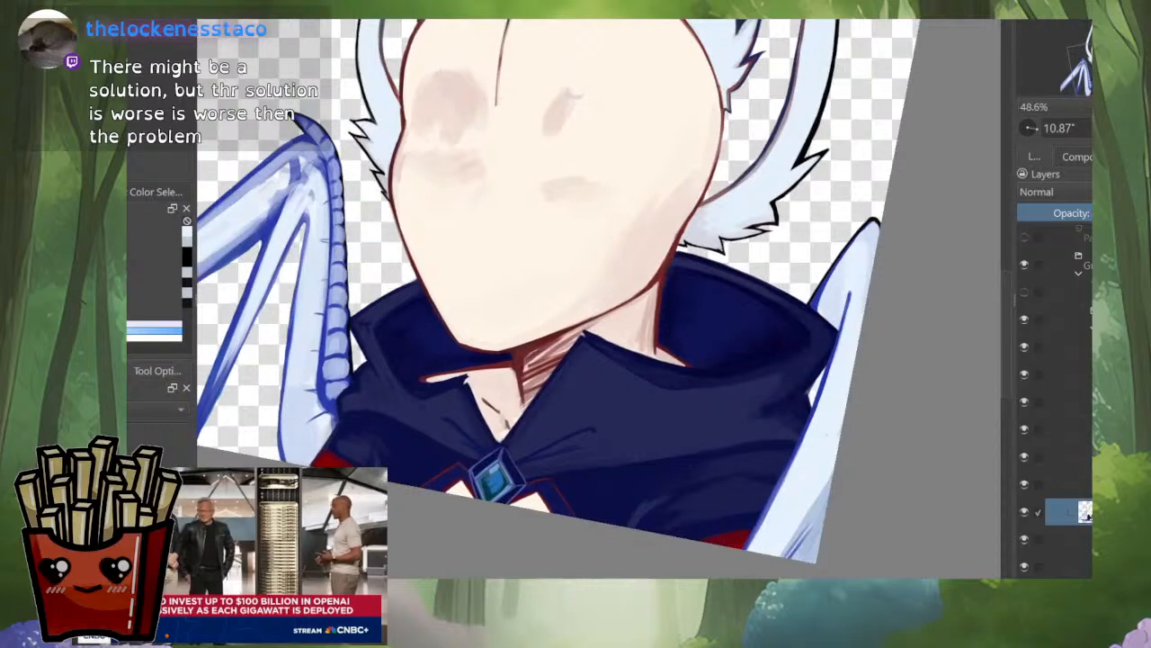
{"action": "scroll", "coordinate": [833, 374], "scroll_direction": "down", "scroll_amount": 2}
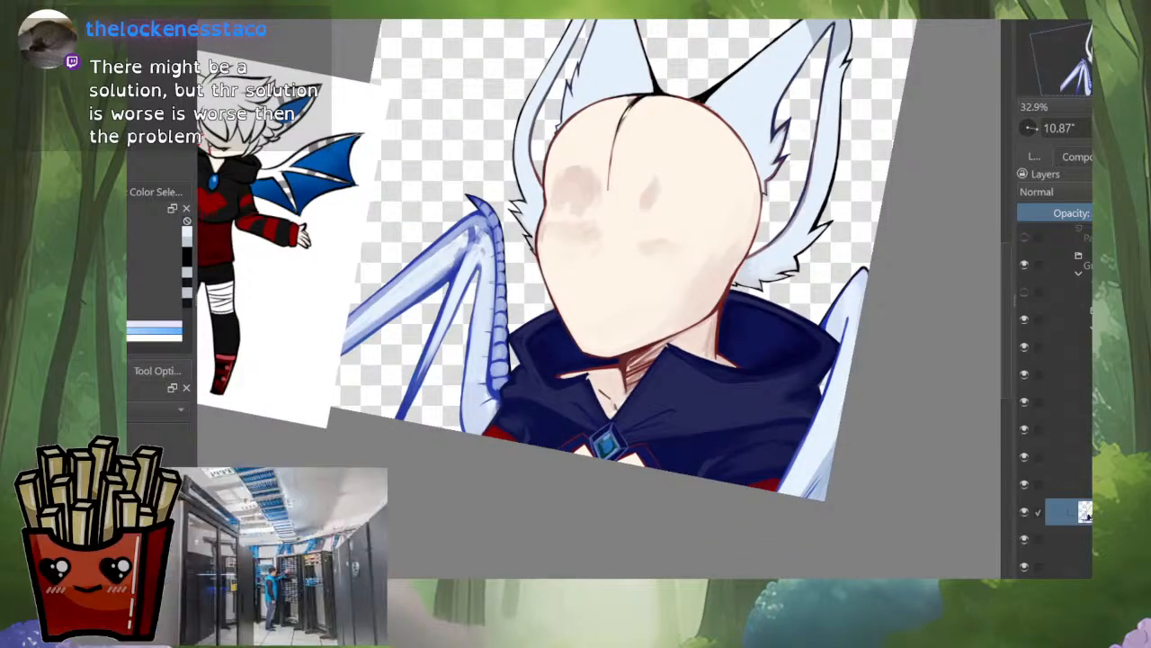
{"action": "left_click_drag", "start_coordinate": [617, 378], "coordinate": [807, 331]}
{"action": "scroll", "coordinate": [829, 325], "scroll_direction": "up", "scroll_amount": 3}
{"action": "left_click_drag", "start_coordinate": [950, 227], "coordinate": [697, 354]}
{"action": "scroll", "coordinate": [697, 353], "scroll_direction": "down", "scroll_amount": 2}
{"action": "key", "text": "minus"}
{"action": "key", "text": "plus"}
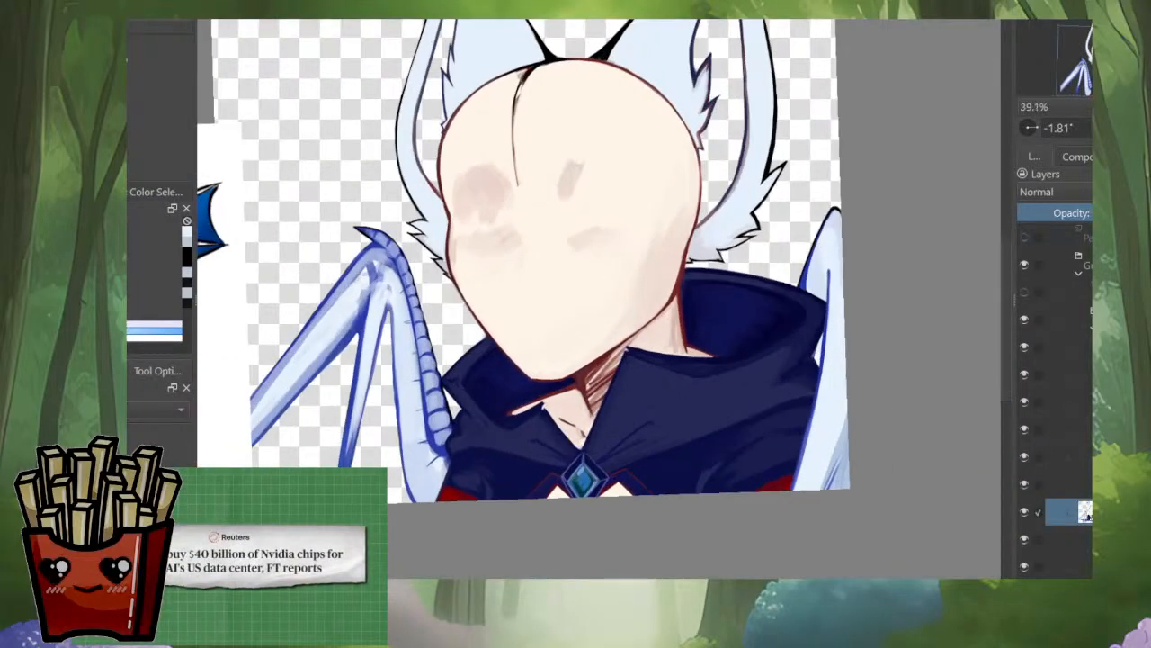
{"action": "key", "text": "minus"}
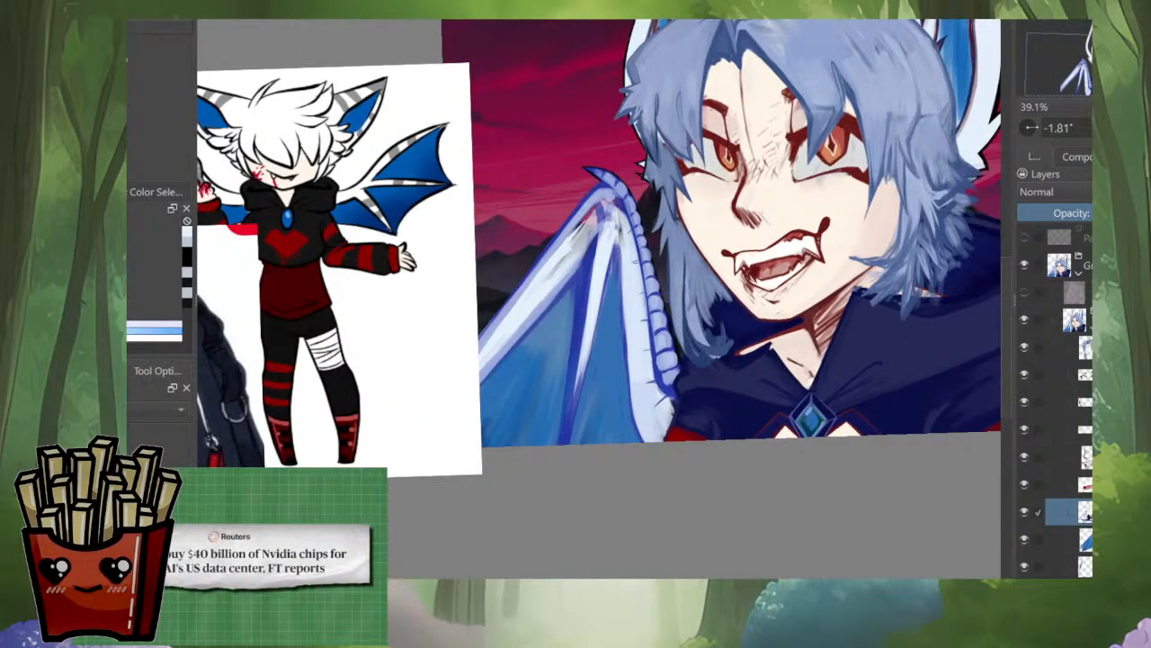
Step: Paint pale blue over the see-through patches on the outermost wing bone just below the joint, checking it with the layer isolated
{"action": "right_click", "coordinate": [635, 274]}
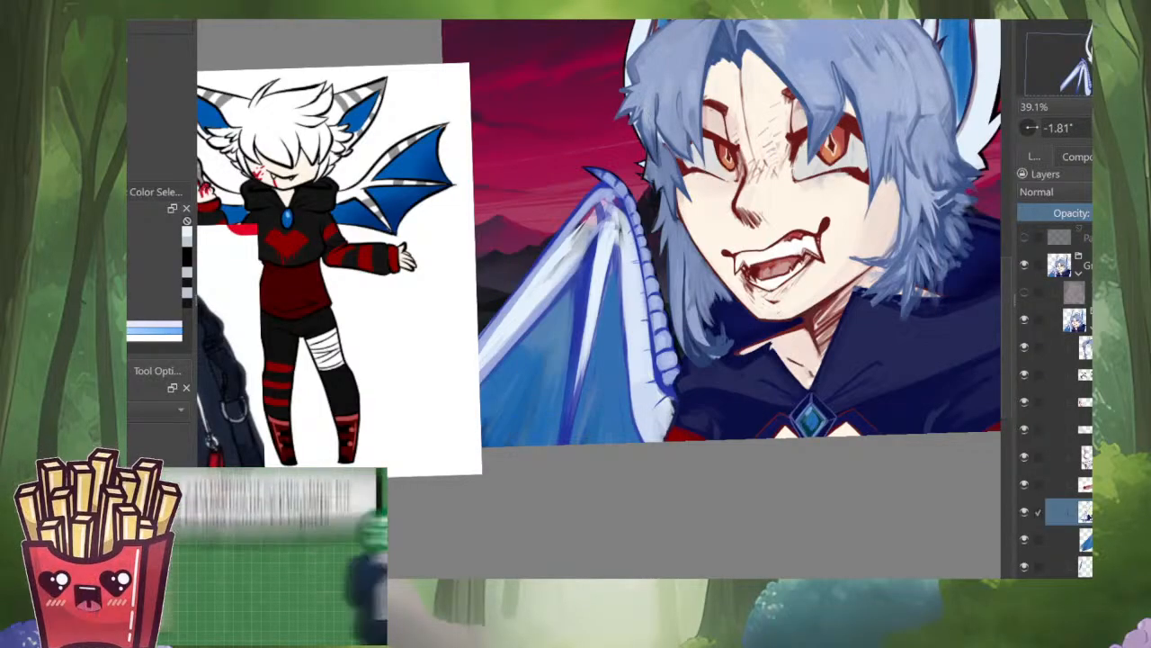
{"action": "scroll", "coordinate": [584, 255], "scroll_direction": "up", "scroll_amount": 5}
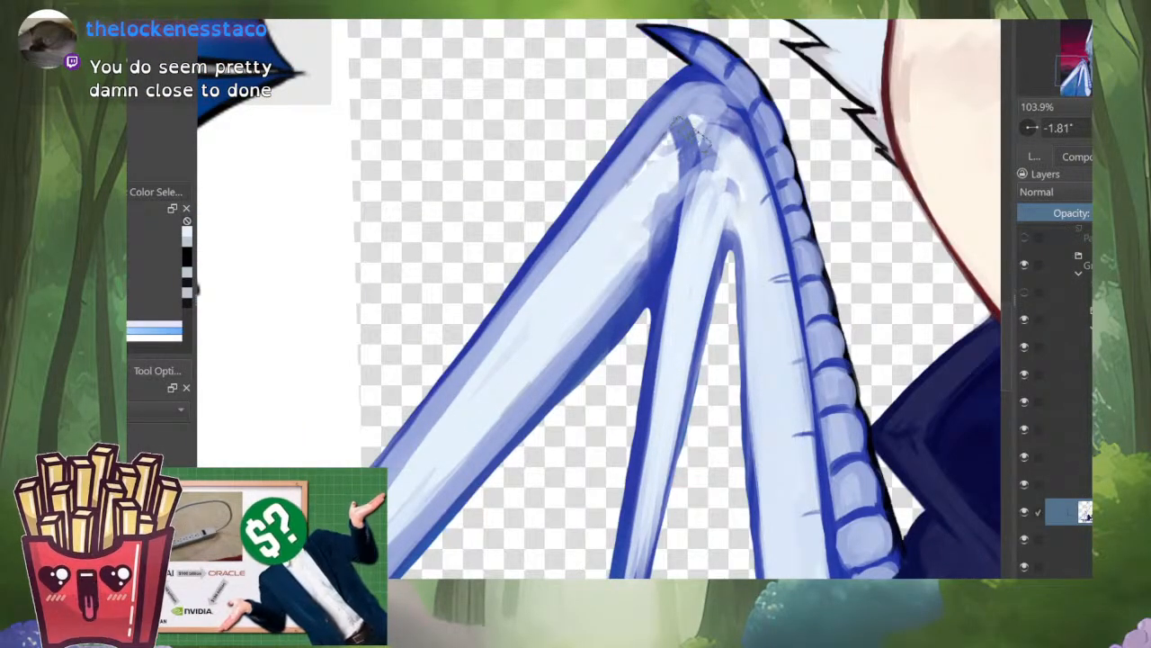
{"action": "left_click_drag", "start_coordinate": [631, 182], "coordinate": [557, 265]}
{"action": "mouse_move", "coordinate": [680, 133]}
{"action": "left_mouse_down"}
{"action": "mouse_move", "coordinate": [632, 209]}
{"action": "mouse_move", "coordinate": [556, 280]}
{"action": "mouse_move", "coordinate": [655, 158]}
{"action": "mouse_move", "coordinate": [574, 259]}
{"action": "mouse_move", "coordinate": [614, 198]}
{"action": "left_mouse_up"}
{"action": "left_click_drag", "start_coordinate": [659, 153], "coordinate": [628, 186]}
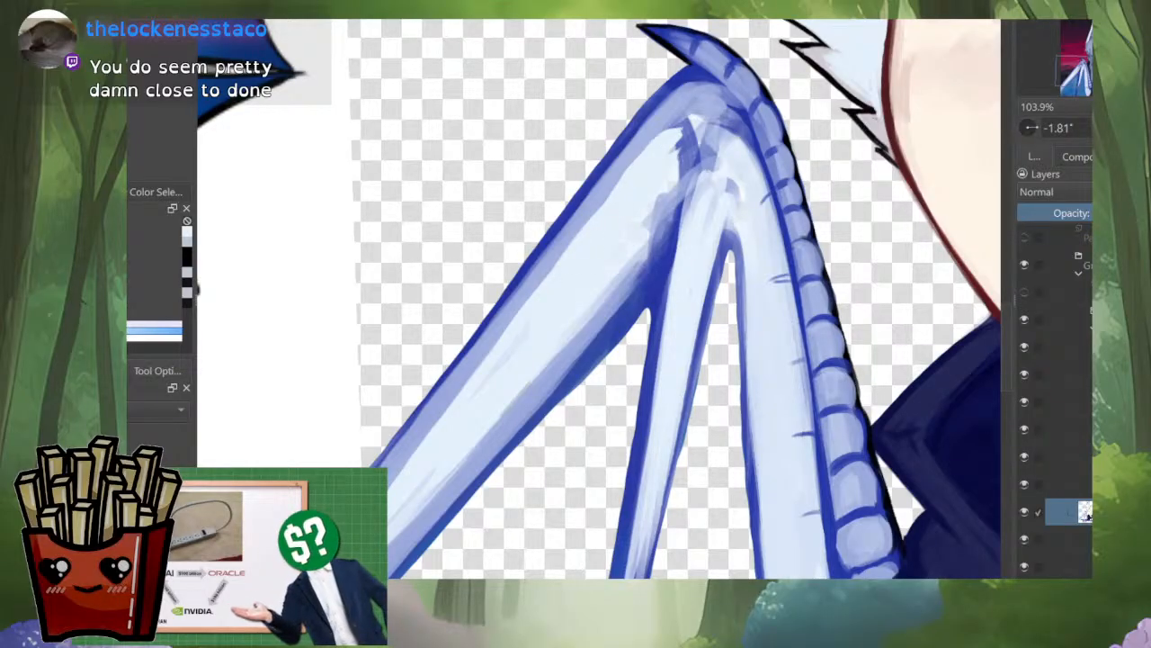
Step: Mirror the canvas, rotate it to 54.65°, try strokes along the edge of the wing bone nearest the body, and undo them
{"action": "key", "text": "m"}
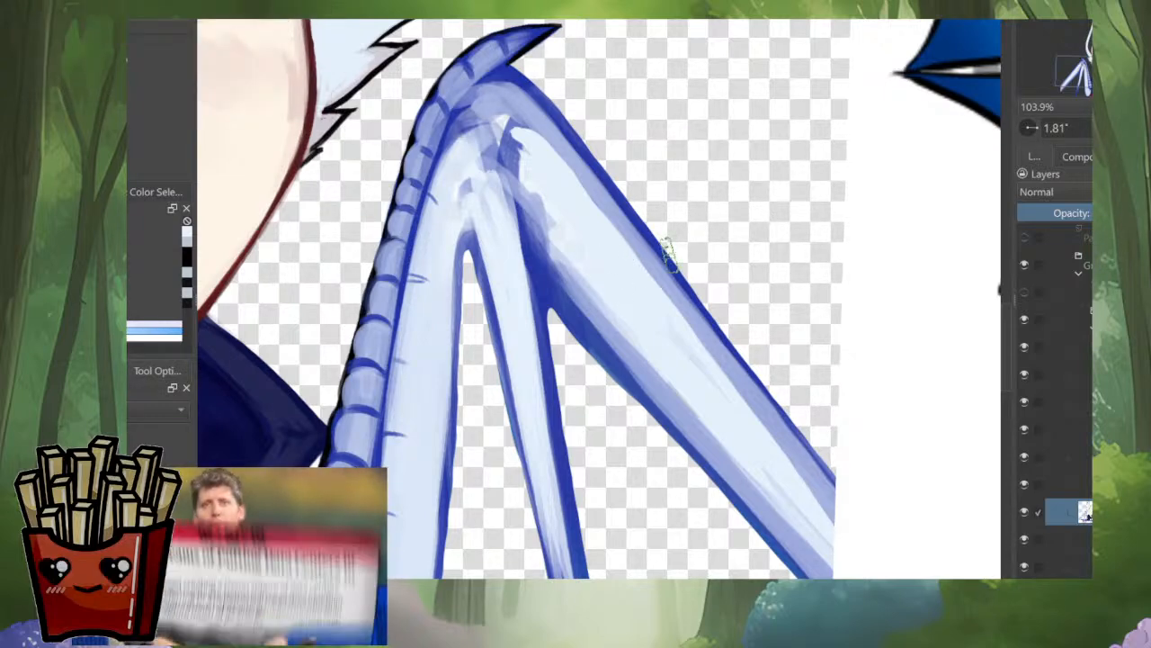
{"action": "left_click_drag", "start_coordinate": [670, 255], "coordinate": [666, 333]}
{"action": "left_click_drag", "start_coordinate": [643, 237], "coordinate": [612, 346]}
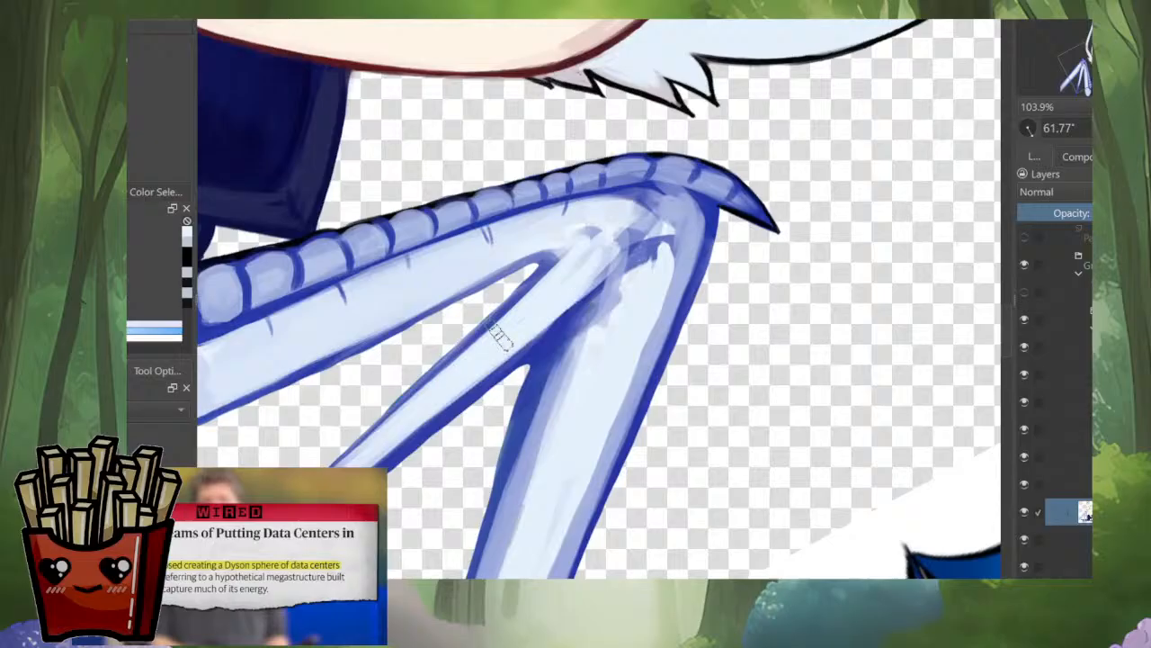
{"action": "left_click_drag", "start_coordinate": [499, 337], "coordinate": [633, 257]}
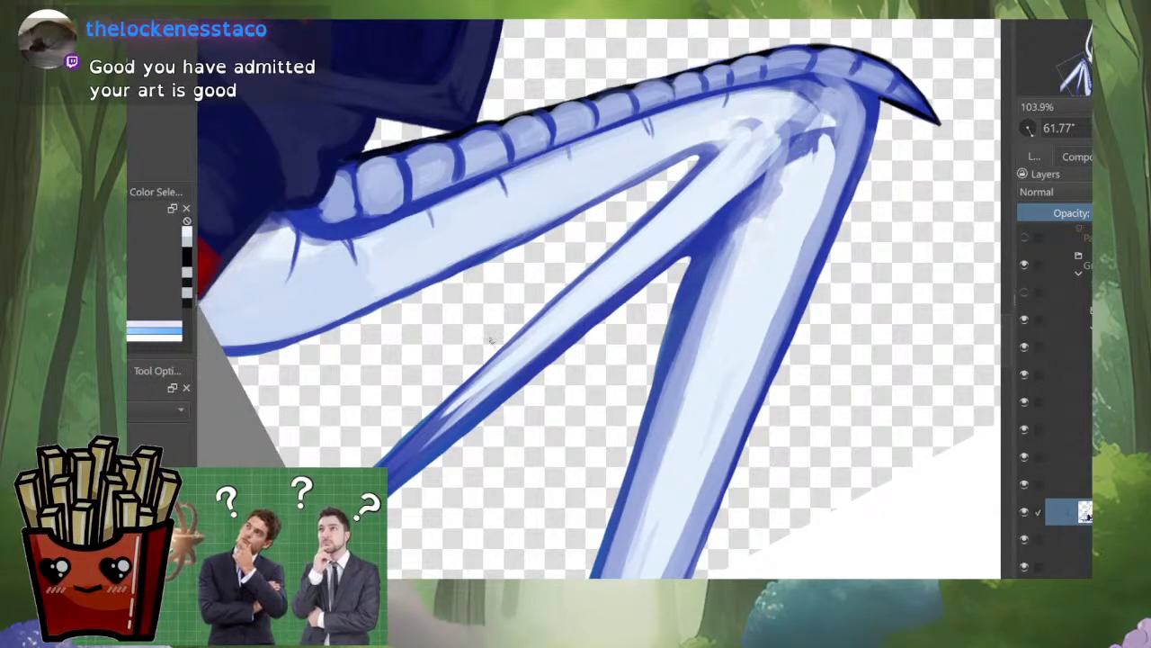
{"action": "left_click_drag", "start_coordinate": [491, 341], "coordinate": [473, 437]}
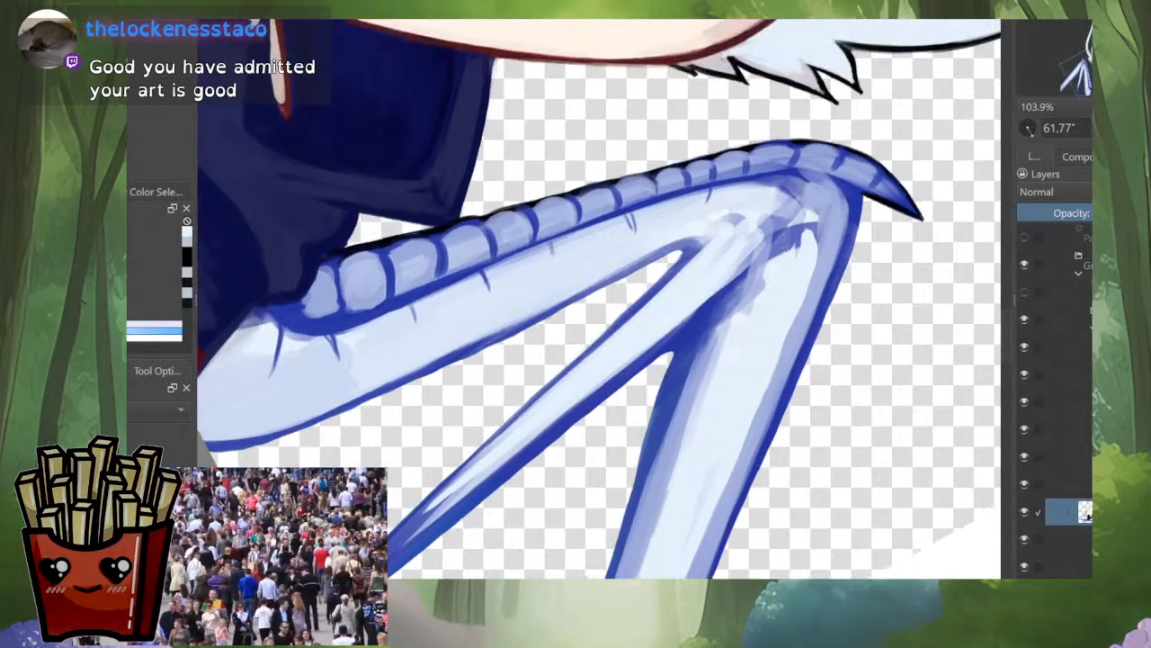
{"action": "left_click_drag", "start_coordinate": [517, 371], "coordinate": [527, 381], "text": "shift"}
{"action": "mouse_move", "coordinate": [421, 391]}
{"action": "left_mouse_down"}
{"action": "mouse_move", "coordinate": [518, 337]}
{"action": "mouse_move", "coordinate": [516, 317]}
{"action": "mouse_move", "coordinate": [498, 360]}
{"action": "mouse_move", "coordinate": [437, 398]}
{"action": "left_mouse_up"}
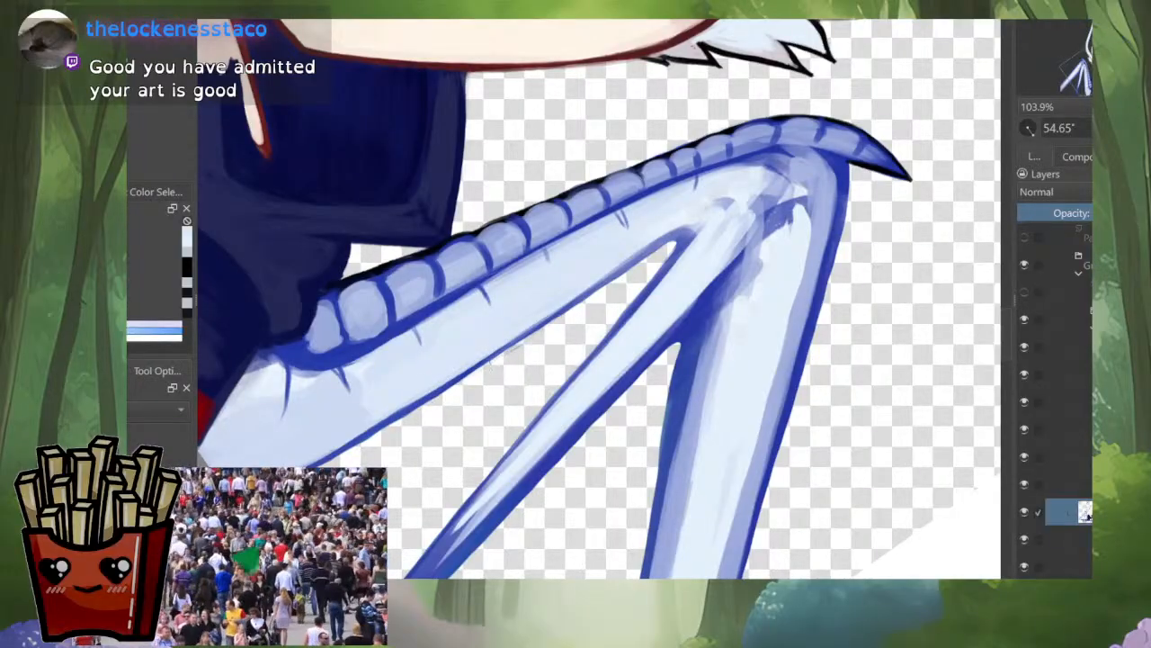
{"action": "key", "text": "ctrl+z"}
{"action": "left_click_drag", "start_coordinate": [537, 332], "coordinate": [340, 457]}
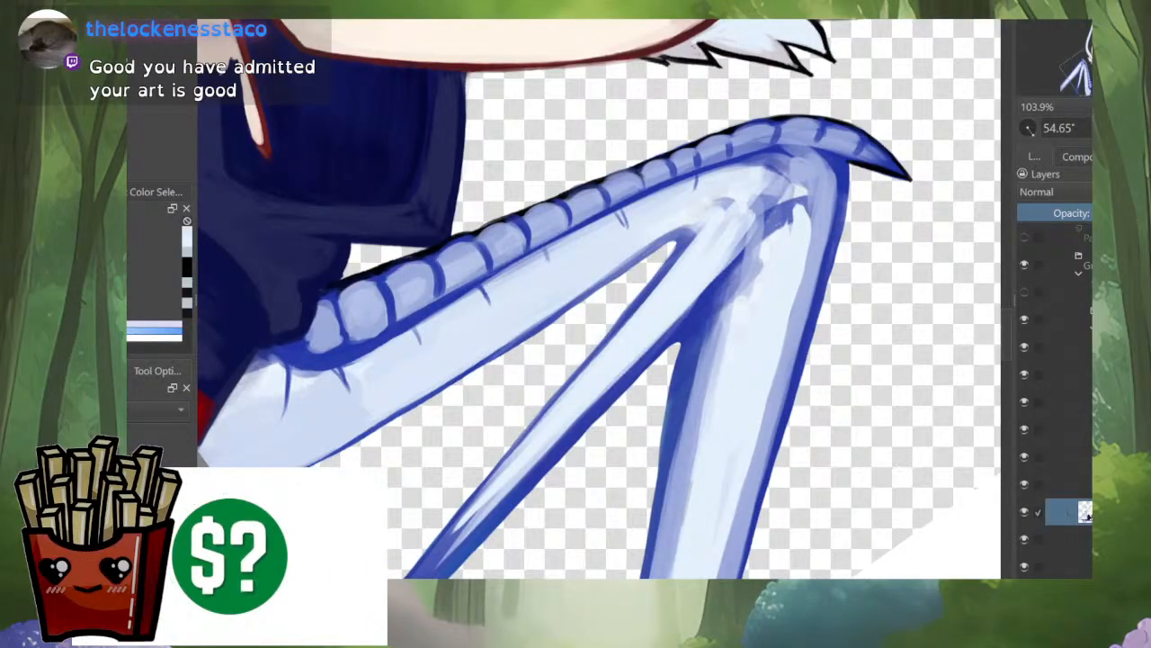
{"action": "key", "text": "ctrl+z"}
Step: Rotate the canvas to 2.26° and refine the inner edge of the scaled wing bone with pale and dark blue strokes
{"action": "mouse_move", "coordinate": [504, 360]}
{"action": "left_mouse_down"}
{"action": "mouse_move", "coordinate": [610, 381]}
{"action": "mouse_move", "coordinate": [637, 374]}
{"action": "left_mouse_up"}
{"action": "left_click", "coordinate": [565, 529], "text": "ctrl"}
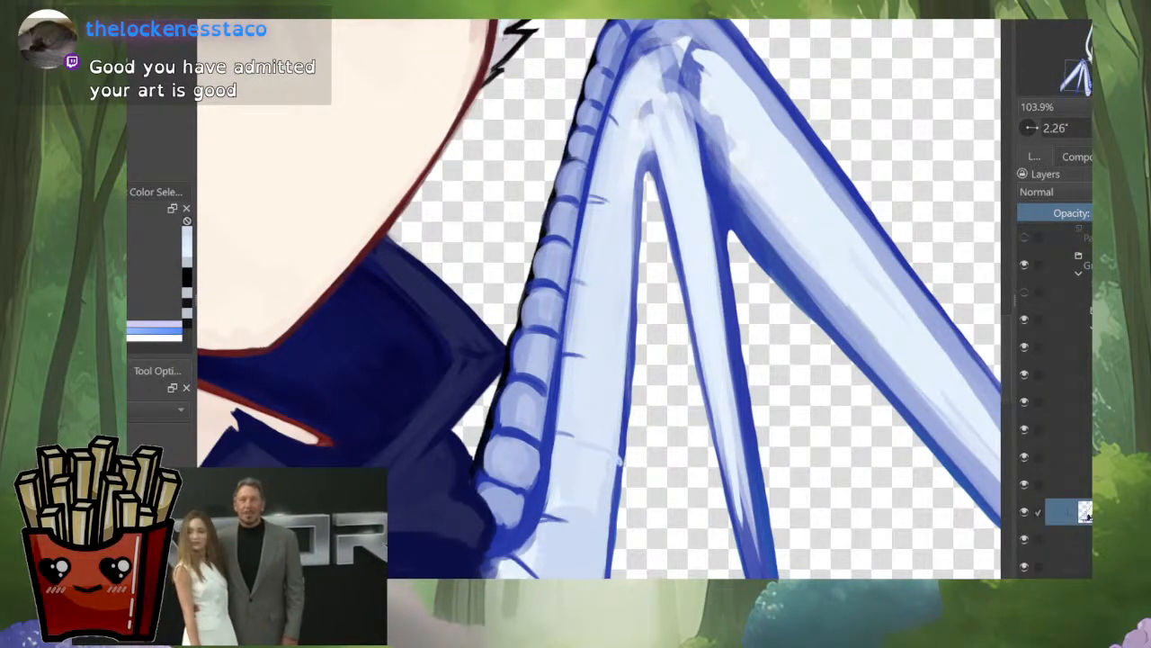
{"action": "left_click_drag", "start_coordinate": [622, 352], "coordinate": [615, 444]}
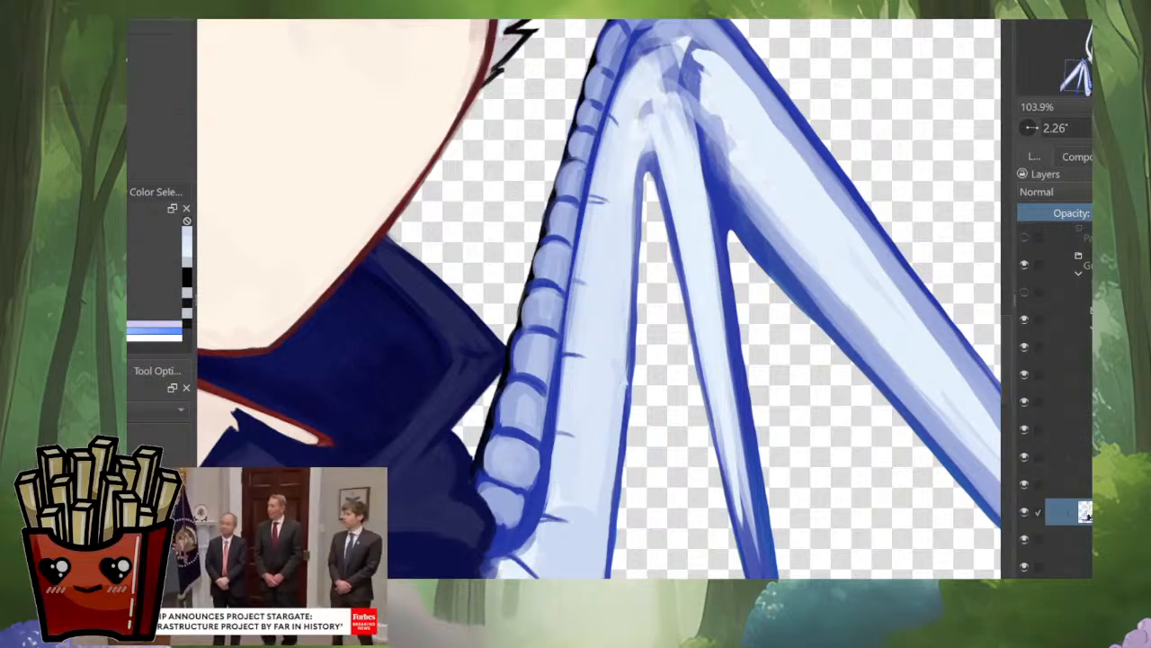
{"action": "left_click", "coordinate": [636, 302], "text": "ctrl"}
{"action": "left_click_drag", "start_coordinate": [629, 345], "coordinate": [622, 416]}
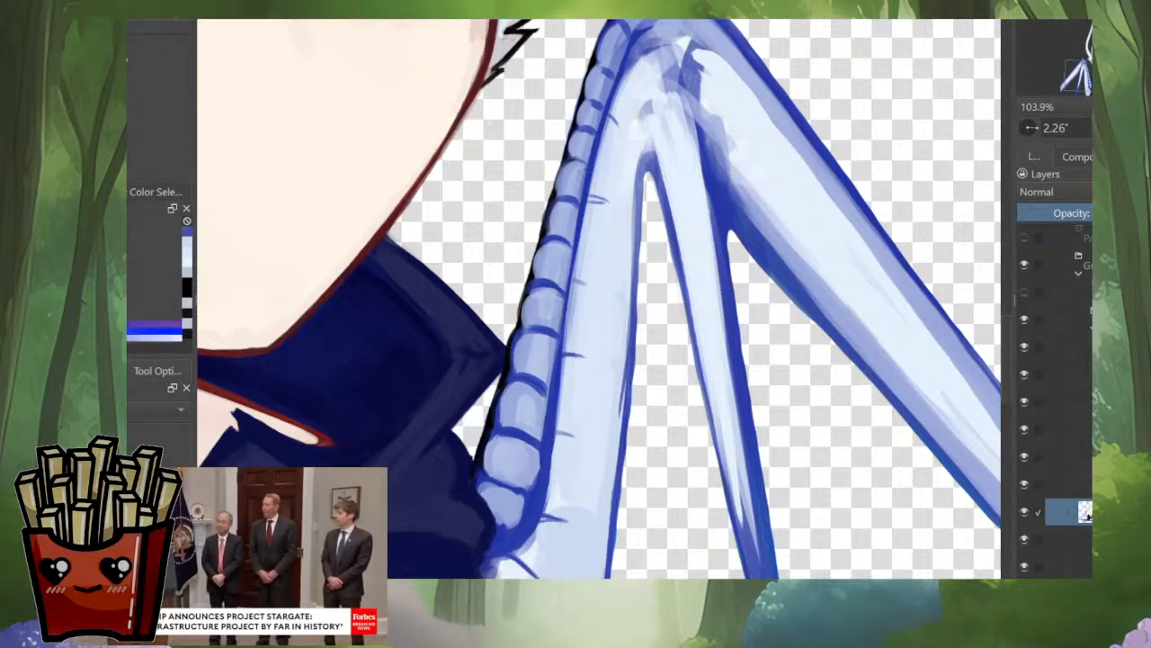
Step: Mirror the canvas back, rotate it to 29.17°, and try strokes along the middle wing bone near the joint, undoing them
{"action": "key", "text": "m"}
{"action": "left_click_drag", "start_coordinate": [536, 160], "coordinate": [630, 273]}
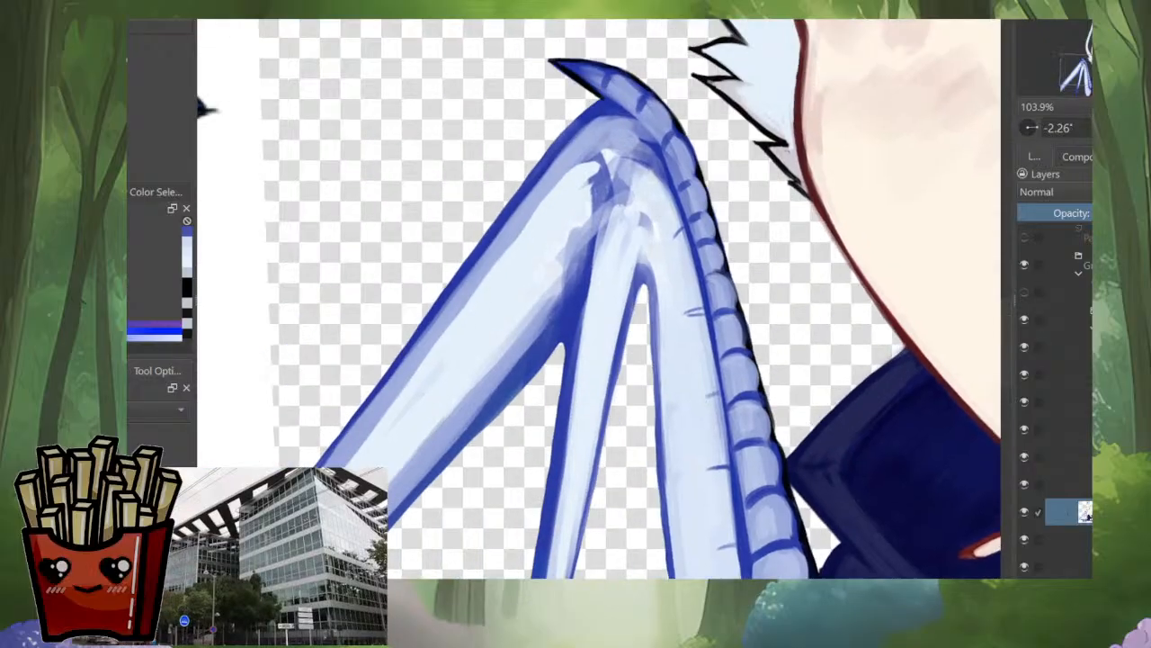
{"action": "left_click_drag", "start_coordinate": [673, 379], "coordinate": [560, 474]}
{"action": "left_click_drag", "start_coordinate": [601, 365], "coordinate": [600, 250]}
{"action": "left_click", "coordinate": [601, 340], "text": "ctrl"}
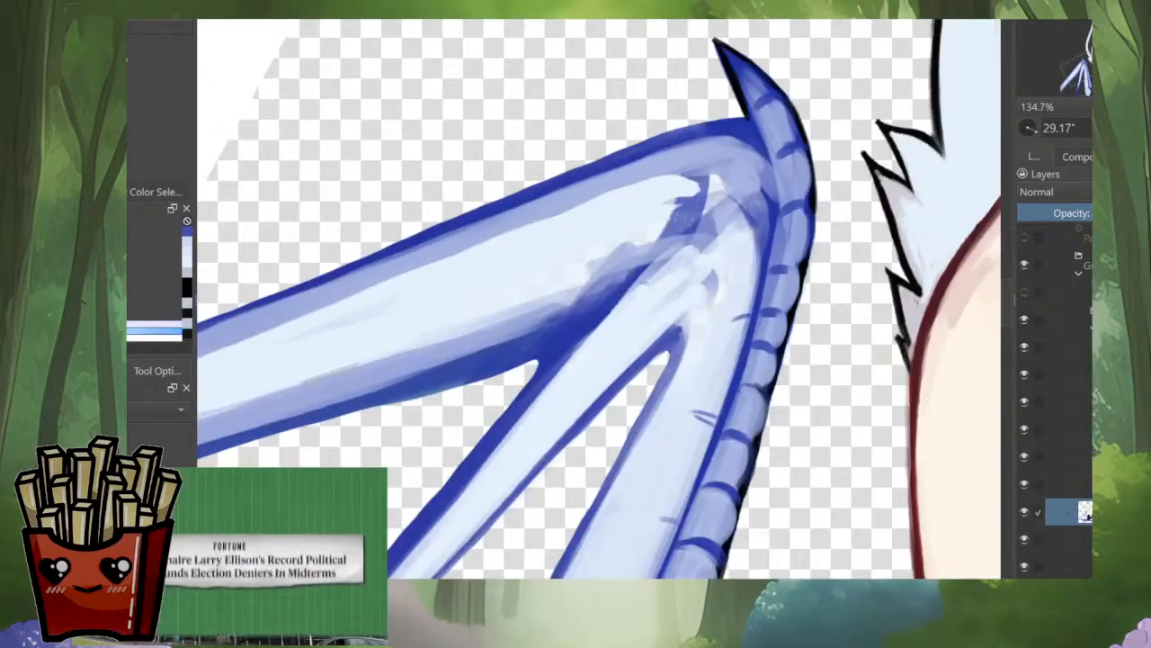
{"action": "left_click_drag", "start_coordinate": [615, 307], "coordinate": [487, 447]}
{"action": "key", "text": "ctrl+z"}
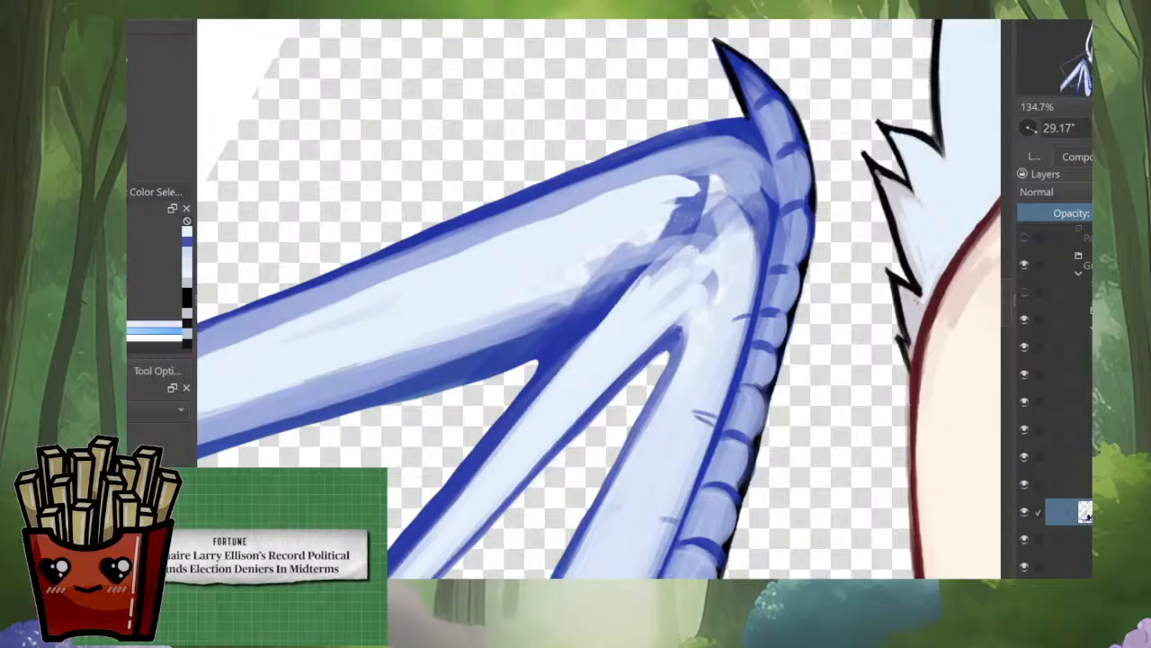
{"action": "mouse_move", "coordinate": [551, 368]}
{"action": "left_mouse_down"}
{"action": "mouse_move", "coordinate": [758, 171]}
{"action": "mouse_move", "coordinate": [697, 253]}
{"action": "left_mouse_up"}
{"action": "key", "text": "ctrl+z"}
{"action": "left_click_drag", "start_coordinate": [746, 197], "coordinate": [616, 340]}
{"action": "key", "text": "ctrl+z"}
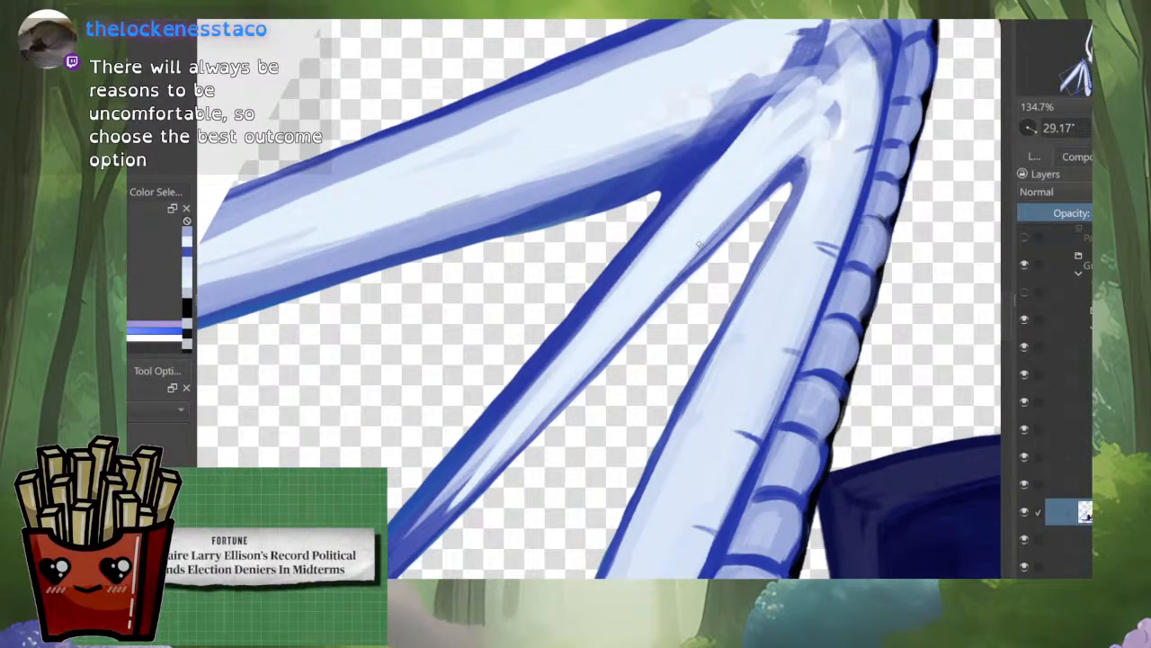
Step: Paint pale blue along the lower edge of the middle wing bone to thin its dark outline, undoing unwanted strokes
{"action": "left_click_drag", "start_coordinate": [777, 176], "coordinate": [664, 294]}
{"action": "key", "text": "ctrl+z"}
{"action": "left_click_drag", "start_coordinate": [742, 200], "coordinate": [594, 371]}
{"action": "key", "text": "ctrl+z"}
{"action": "left_click_drag", "start_coordinate": [774, 177], "coordinate": [658, 297]}
{"action": "left_click_drag", "start_coordinate": [733, 218], "coordinate": [629, 326]}
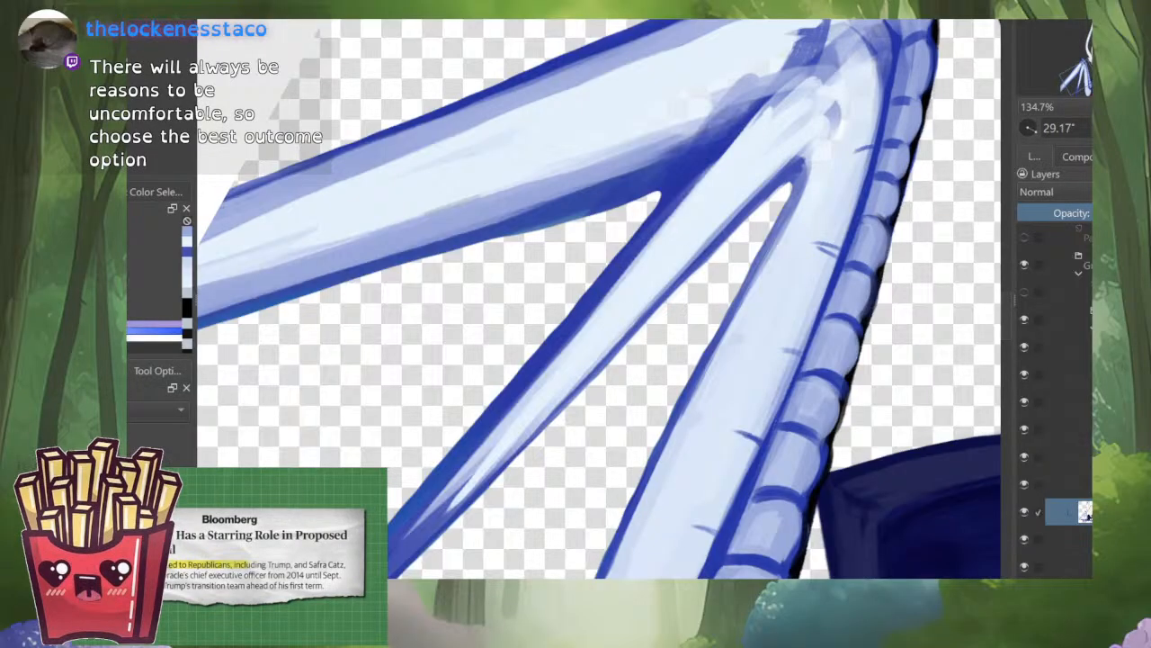
Step: Paint lavender-blue shading along the lower edge of the middle wing bone and rotate the canvas to 43.90°
{"action": "left_click_drag", "start_coordinate": [712, 242], "coordinate": [577, 382]}
{"action": "left_click_drag", "start_coordinate": [632, 321], "coordinate": [523, 438]}
{"action": "left_click_drag", "start_coordinate": [523, 438], "coordinate": [509, 427]}
{"action": "mouse_move", "coordinate": [509, 427]}
{"action": "left_mouse_down"}
{"action": "mouse_move", "coordinate": [641, 304]}
{"action": "mouse_move", "coordinate": [511, 403]}
{"action": "left_mouse_up"}
{"action": "mouse_move", "coordinate": [594, 333]}
{"action": "left_mouse_down"}
{"action": "mouse_move", "coordinate": [483, 436]}
{"action": "mouse_move", "coordinate": [465, 419]}
{"action": "left_mouse_up"}
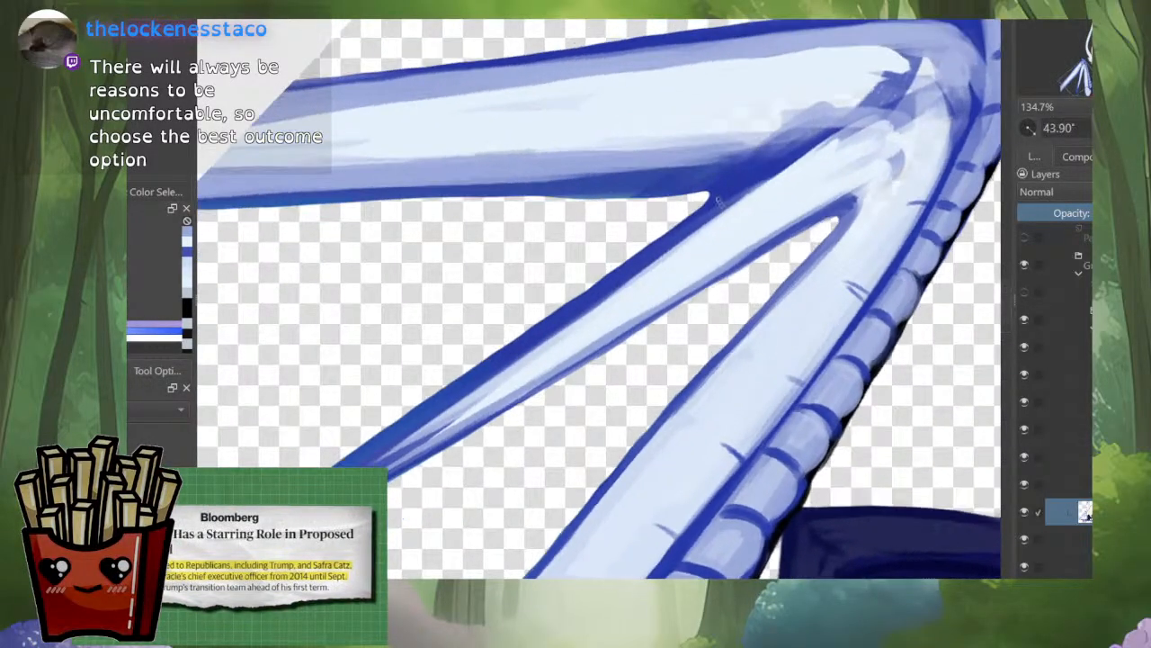
Step: Shade the inside of the middle wing bone's upper edge in lavender blue, with the canvas rotated to 48.99°
{"action": "left_click_drag", "start_coordinate": [828, 135], "coordinate": [751, 193]}
{"action": "left_click_drag", "start_coordinate": [801, 163], "coordinate": [674, 242]}
{"action": "left_click_drag", "start_coordinate": [731, 209], "coordinate": [550, 341]}
{"action": "mouse_move", "coordinate": [688, 237]}
{"action": "left_mouse_down"}
{"action": "mouse_move", "coordinate": [390, 443]}
{"action": "mouse_move", "coordinate": [378, 424]}
{"action": "left_mouse_up"}
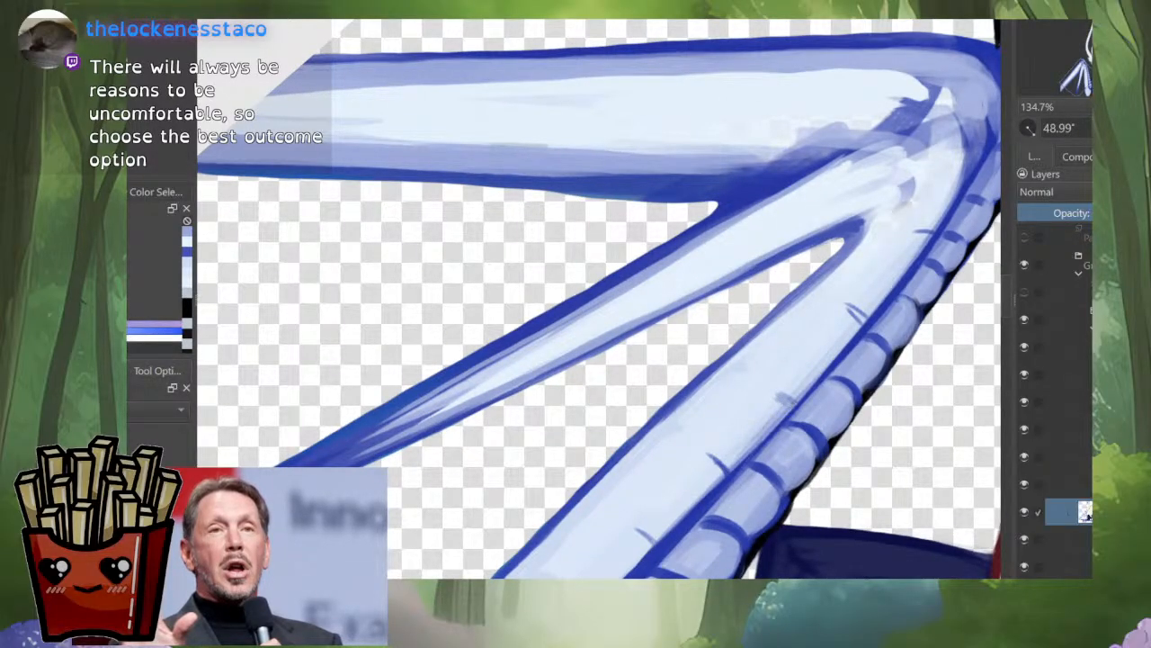
{"action": "left_click_drag", "start_coordinate": [819, 357], "coordinate": [735, 434]}
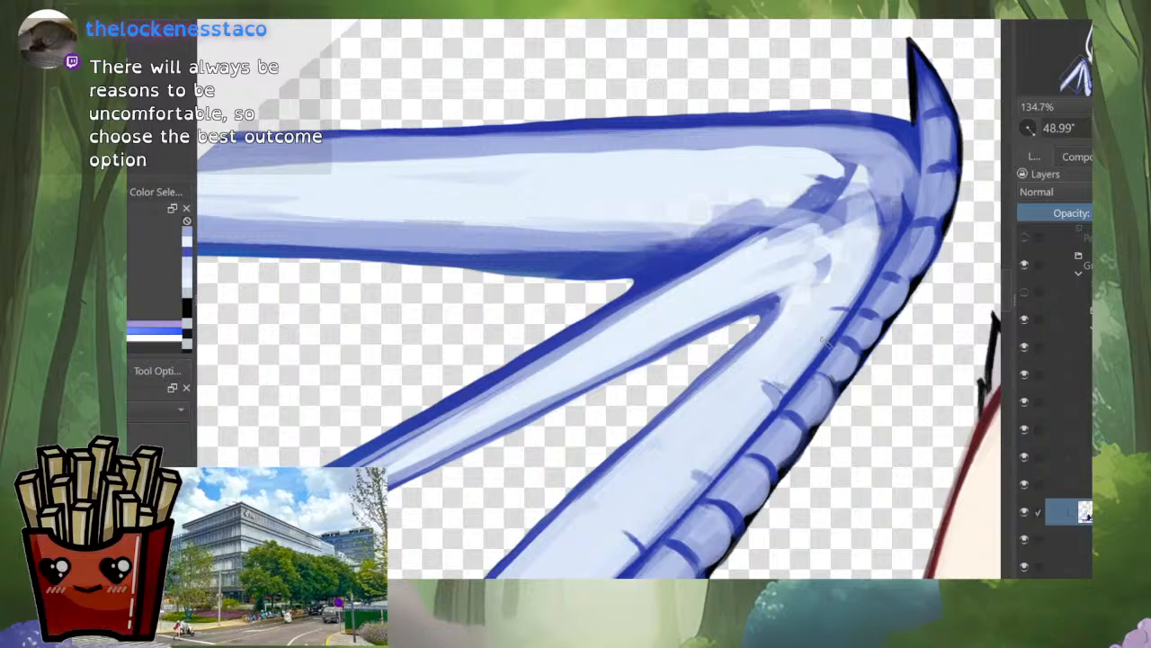
{"action": "left_click_drag", "start_coordinate": [865, 257], "coordinate": [807, 383]}
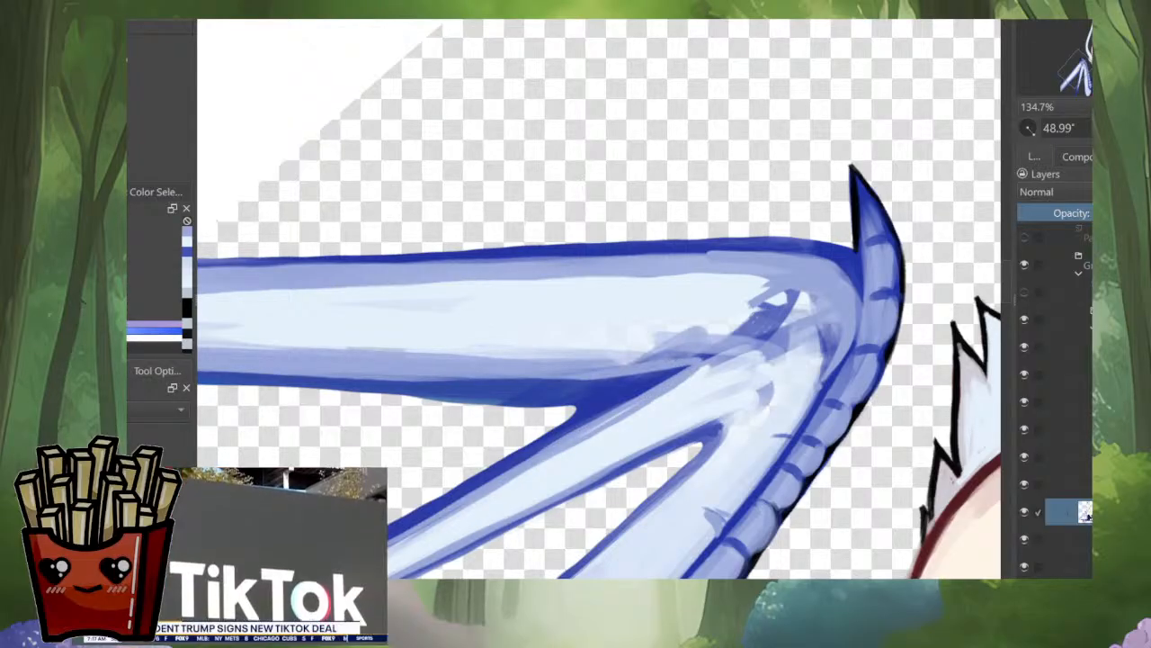
Step: Paint pale blue along the middle wing bone up to the joint, covering the rough patches and forming a rounded end
{"action": "left_click", "coordinate": [616, 431], "text": "ctrl"}
{"action": "left_click_drag", "start_coordinate": [509, 491], "coordinate": [667, 400]}
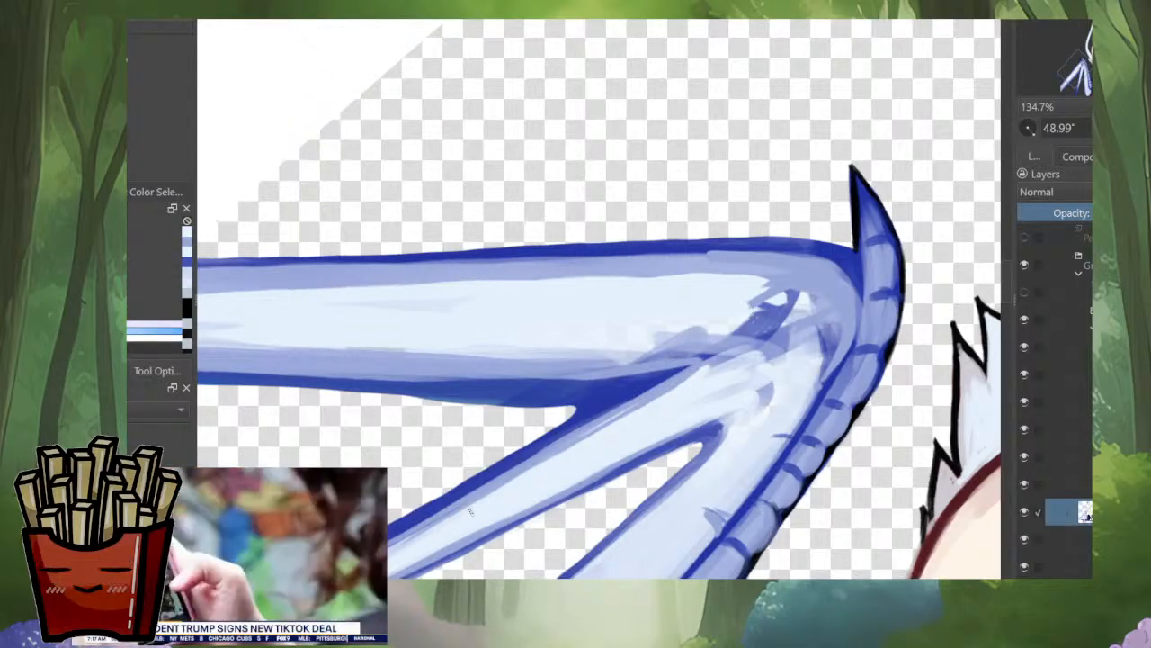
{"action": "mouse_move", "coordinate": [472, 512]}
{"action": "left_mouse_down"}
{"action": "mouse_move", "coordinate": [767, 332]}
{"action": "mouse_move", "coordinate": [812, 349]}
{"action": "mouse_move", "coordinate": [758, 369]}
{"action": "mouse_move", "coordinate": [784, 329]}
{"action": "mouse_move", "coordinate": [720, 393]}
{"action": "mouse_move", "coordinate": [771, 388]}
{"action": "left_mouse_up"}
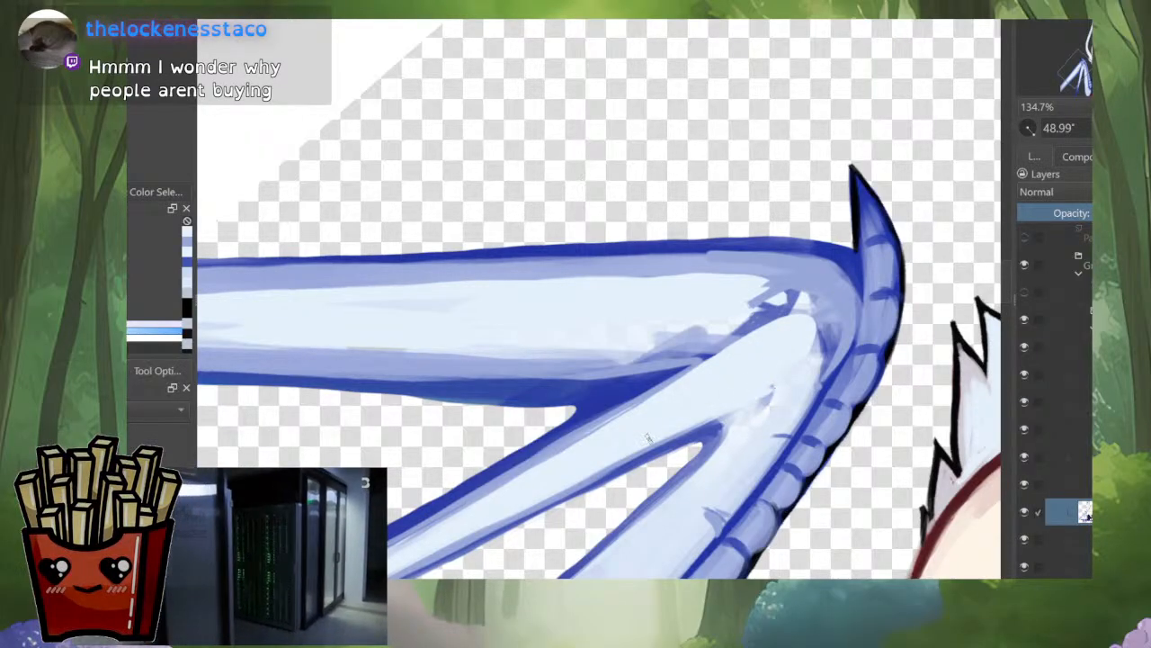
{"action": "left_click_drag", "start_coordinate": [647, 441], "coordinate": [773, 387]}
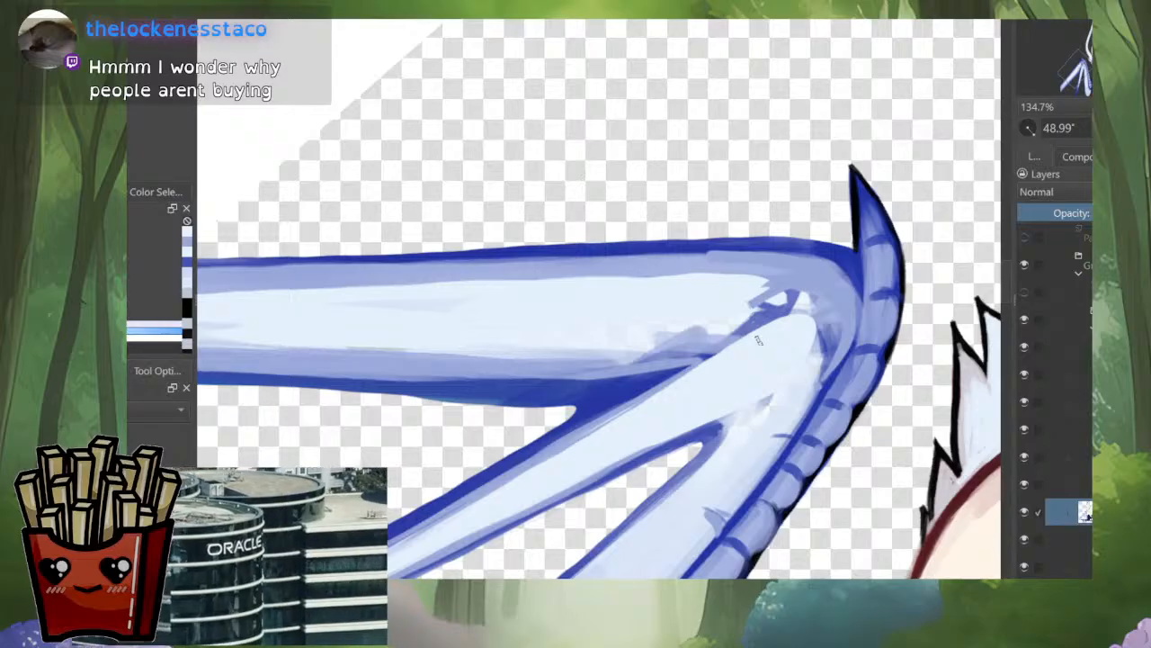
{"action": "mouse_move", "coordinate": [814, 315]}
{"action": "left_mouse_down"}
{"action": "mouse_move", "coordinate": [822, 349]}
{"action": "mouse_move", "coordinate": [832, 318]}
{"action": "mouse_move", "coordinate": [678, 380]}
{"action": "left_mouse_up"}
{"action": "left_click_drag", "start_coordinate": [609, 427], "coordinate": [771, 329]}
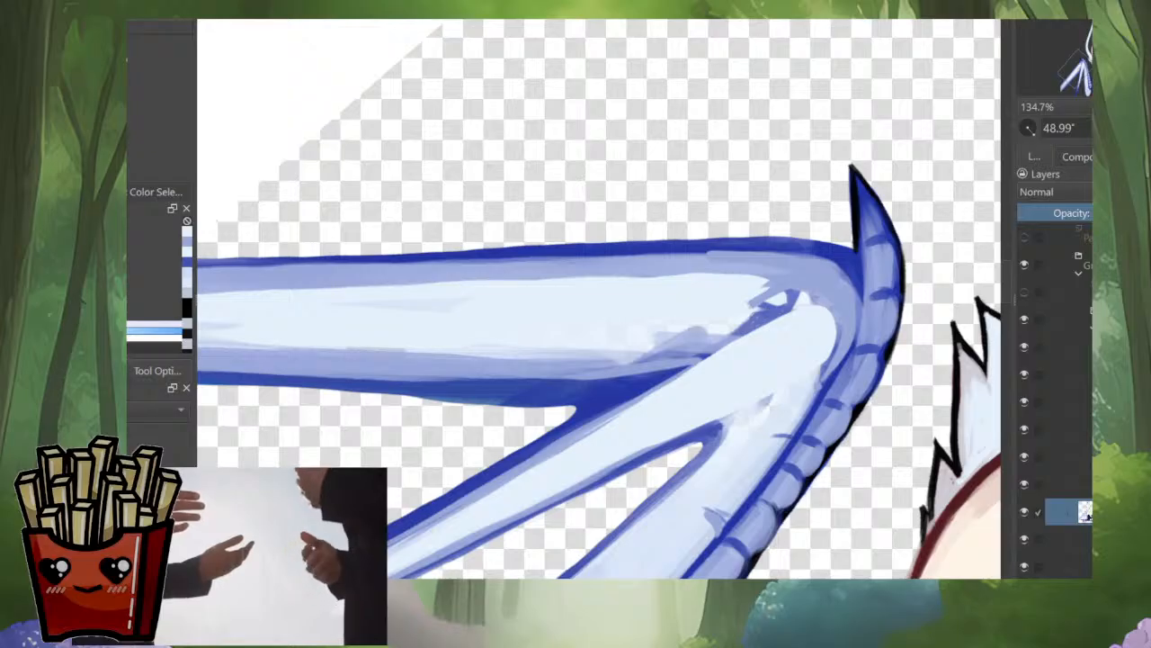
Step: Undo a trial stroke beside the middle bone's rounded end, add short dark blue joint marks, and rotate the canvas to 40.82°
{"action": "left_click_drag", "start_coordinate": [861, 331], "coordinate": [807, 394]}
{"action": "key", "text": "ctrl+z"}
{"action": "left_click", "coordinate": [851, 297], "text": "ctrl"}
{"action": "left_click", "coordinate": [833, 376], "text": "ctrl"}
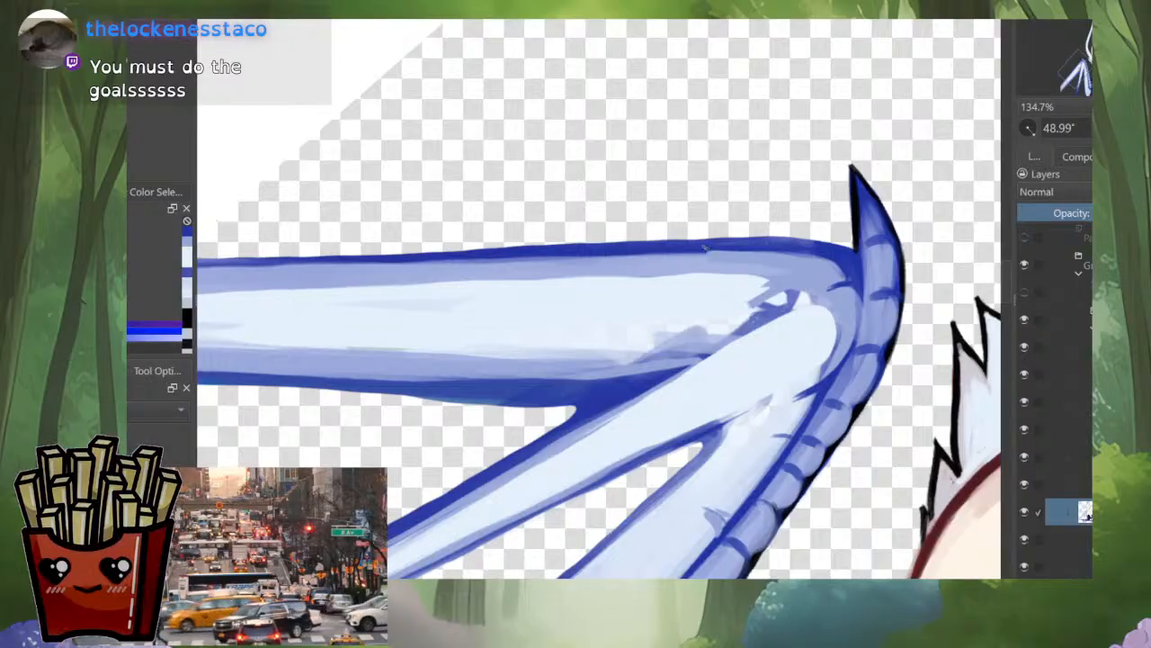
{"action": "left_click_drag", "start_coordinate": [836, 268], "coordinate": [834, 234]}
{"action": "left_click_drag", "start_coordinate": [734, 367], "coordinate": [752, 426]}
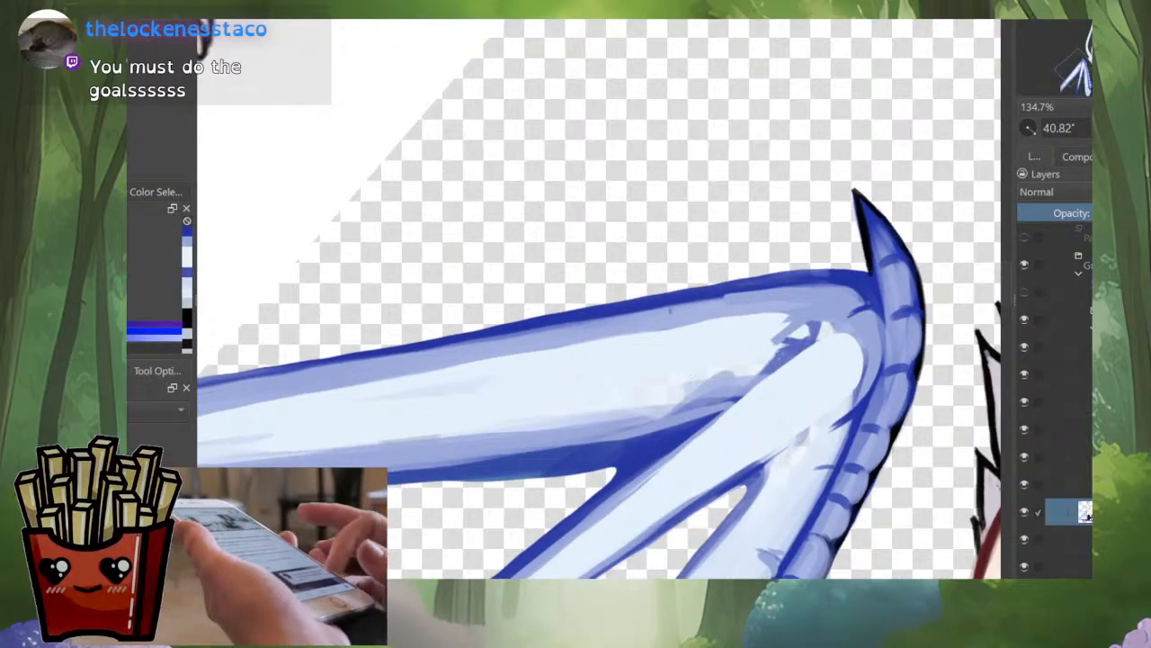
Step: Touch up the shading along the outer wing bone's upper edge, undoing one stroke, and rotate the canvas to 21.54°
{"action": "left_click_drag", "start_coordinate": [670, 312], "coordinate": [775, 298]}
{"action": "key", "text": "ctrl+z"}
{"action": "left_click", "coordinate": [641, 320], "text": "ctrl"}
{"action": "mouse_move", "coordinate": [633, 320]}
{"action": "left_mouse_down"}
{"action": "mouse_move", "coordinate": [770, 291]}
{"action": "mouse_move", "coordinate": [725, 267]}
{"action": "mouse_move", "coordinate": [843, 190]}
{"action": "mouse_move", "coordinate": [587, 327]}
{"action": "left_mouse_up"}
{"action": "mouse_move", "coordinate": [505, 382]}
{"action": "left_mouse_down"}
{"action": "mouse_move", "coordinate": [505, 472]}
{"action": "mouse_move", "coordinate": [501, 344]}
{"action": "left_mouse_up"}
{"action": "left_click_drag", "start_coordinate": [557, 270], "coordinate": [525, 343]}
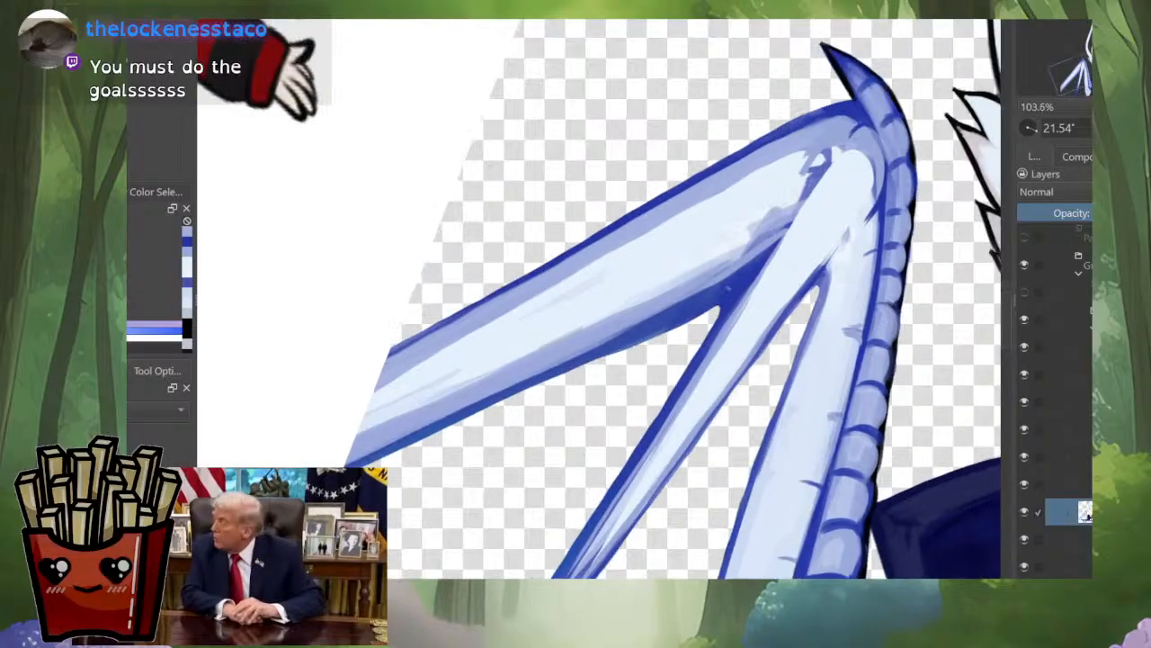
Step: Cover the grey-blue patches on the outer wing bone near the joint with pale blue, undoing an unwanted long stroke
{"action": "left_click", "coordinate": [740, 232], "text": "ctrl"}
{"action": "mouse_move", "coordinate": [752, 230]}
{"action": "left_mouse_down"}
{"action": "mouse_move", "coordinate": [779, 209]}
{"action": "mouse_move", "coordinate": [649, 303]}
{"action": "mouse_move", "coordinate": [342, 452]}
{"action": "left_mouse_up"}
{"action": "key", "text": "ctrl+z"}
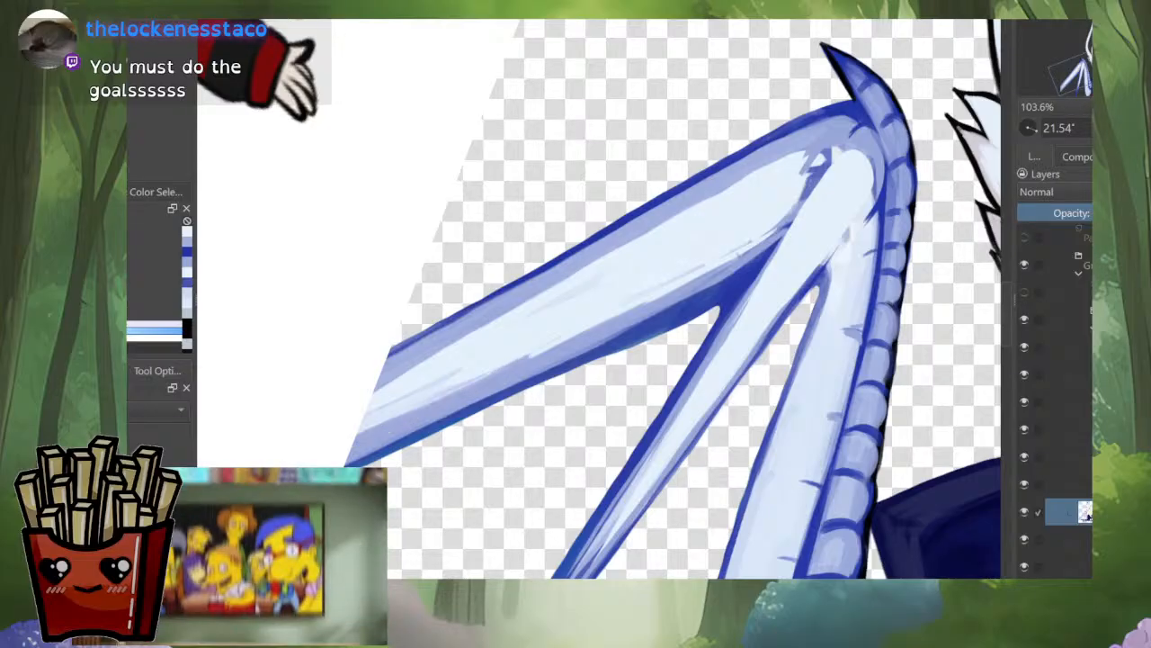
Step: Trim the dark outline along the outer wing bone's lower edge and rotate the canvas to 11.81°
{"action": "left_click_drag", "start_coordinate": [677, 324], "coordinate": [556, 376]}
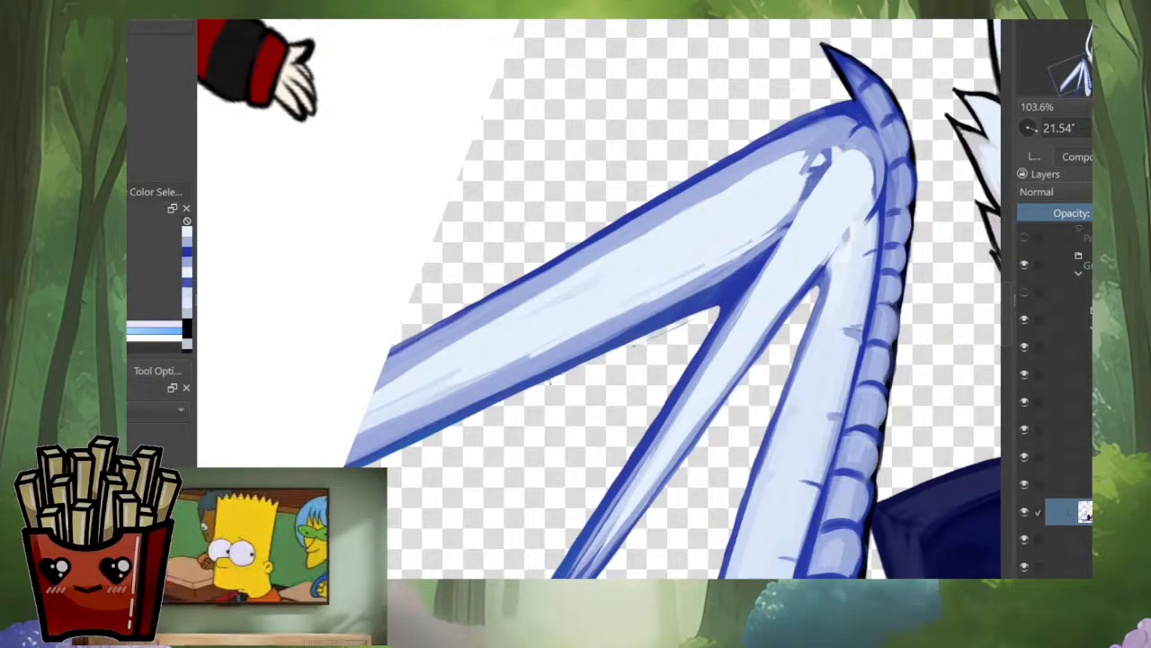
{"action": "left_click_drag", "start_coordinate": [597, 326], "coordinate": [647, 301]}
{"action": "left_click_drag", "start_coordinate": [504, 444], "coordinate": [529, 458]}
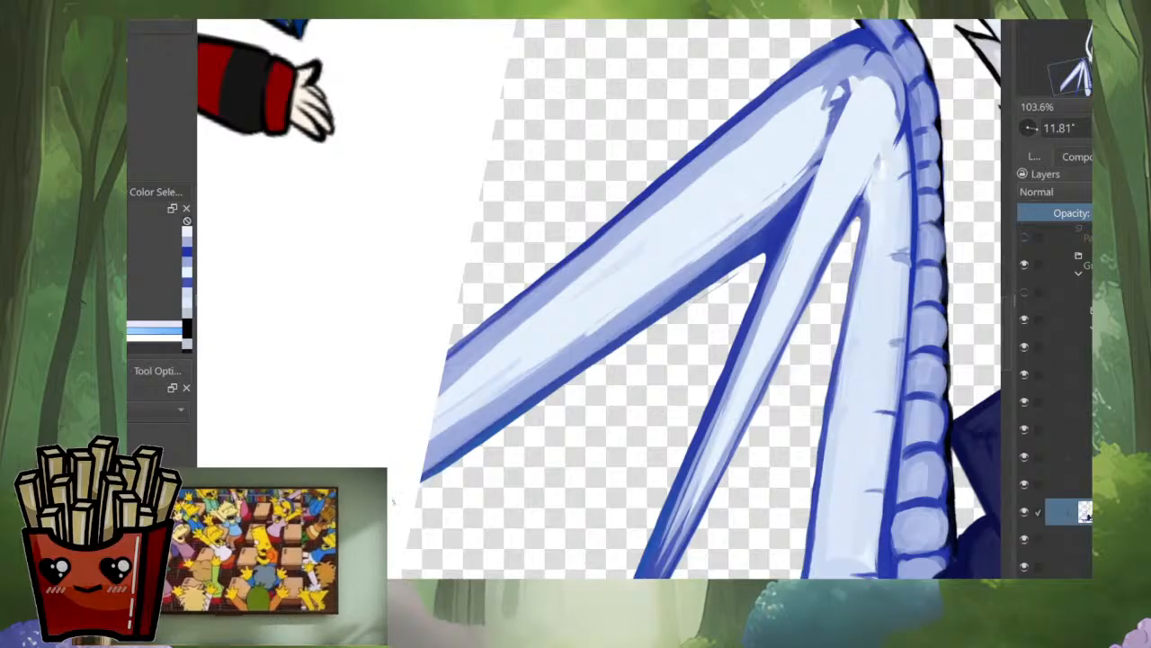
{"action": "left_click_drag", "start_coordinate": [441, 469], "coordinate": [754, 258]}
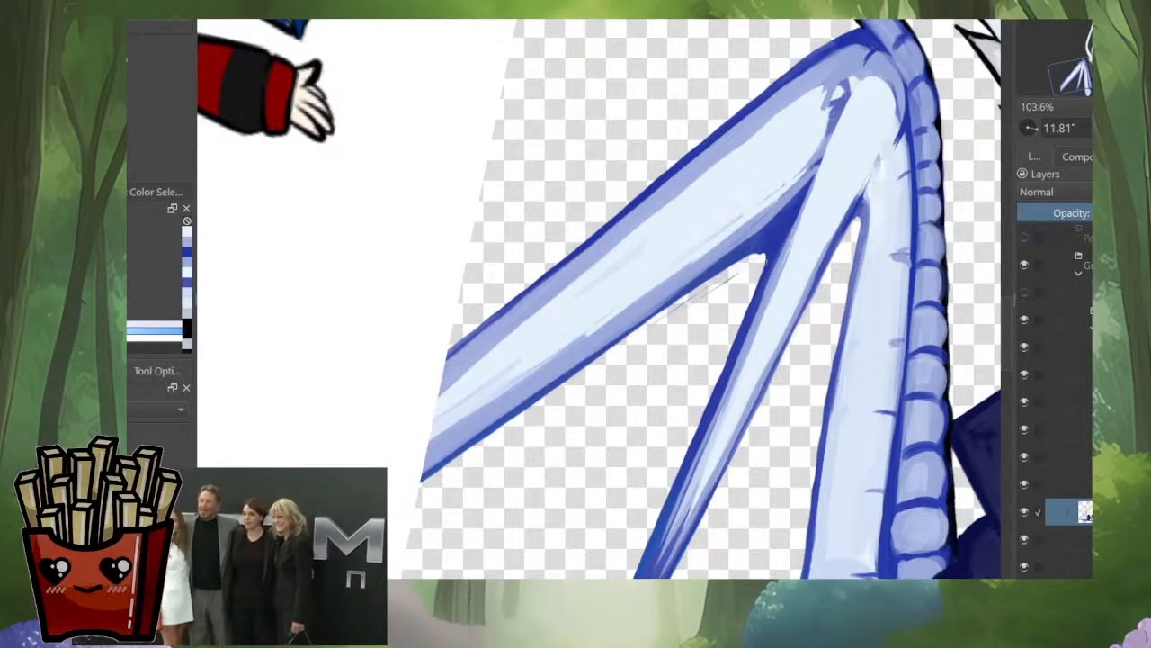
Step: Paint dark blue in the gaps where the wing bones meet and along the middle bone's outer edge to clean up the outline
{"action": "left_click", "coordinate": [752, 260], "text": "ctrl"}
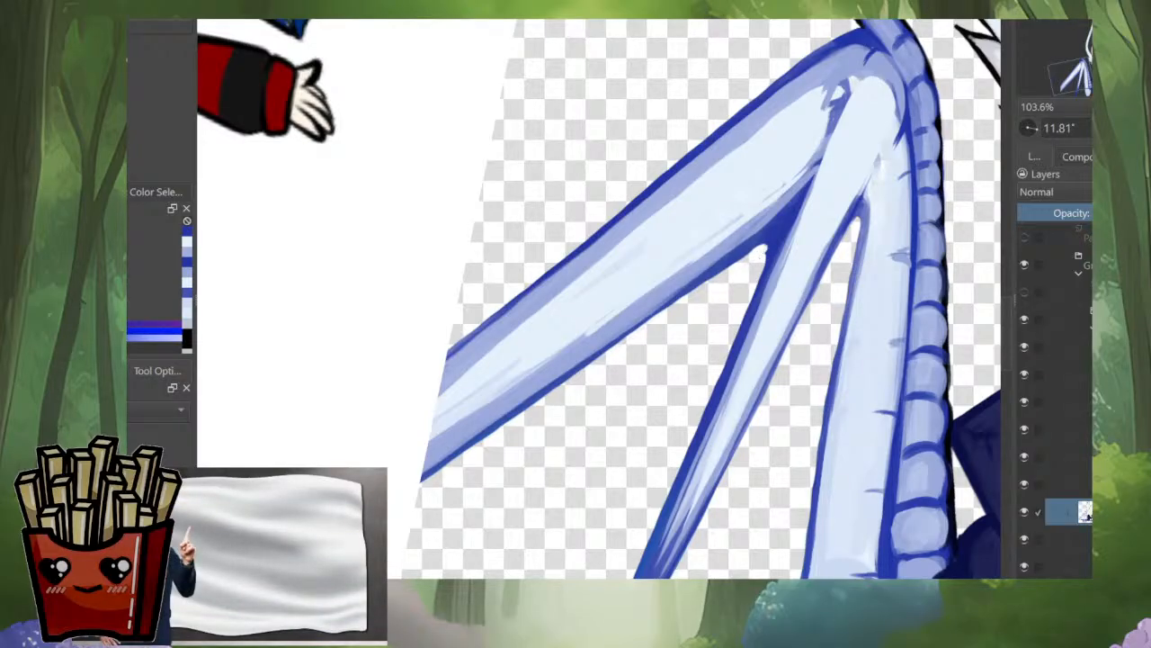
{"action": "left_click_drag", "start_coordinate": [765, 260], "coordinate": [723, 365]}
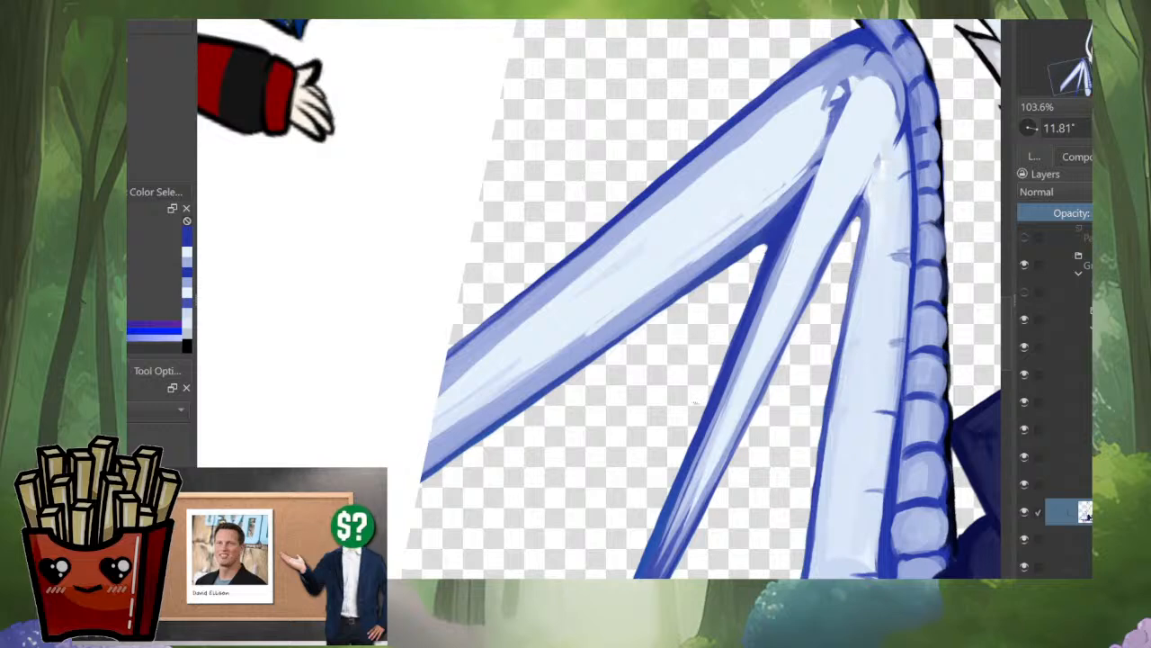
{"action": "scroll", "coordinate": [695, 403], "scroll_direction": "down", "scroll_amount": 2}
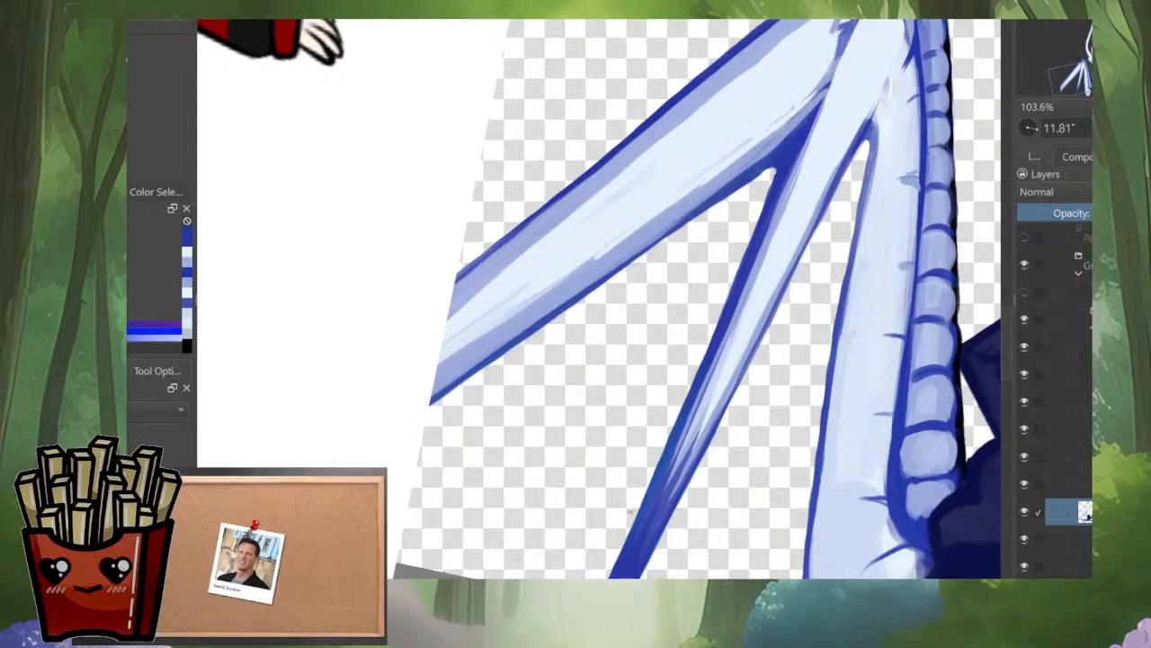
{"action": "scroll", "coordinate": [696, 299], "scroll_direction": "down", "scroll_amount": 3}
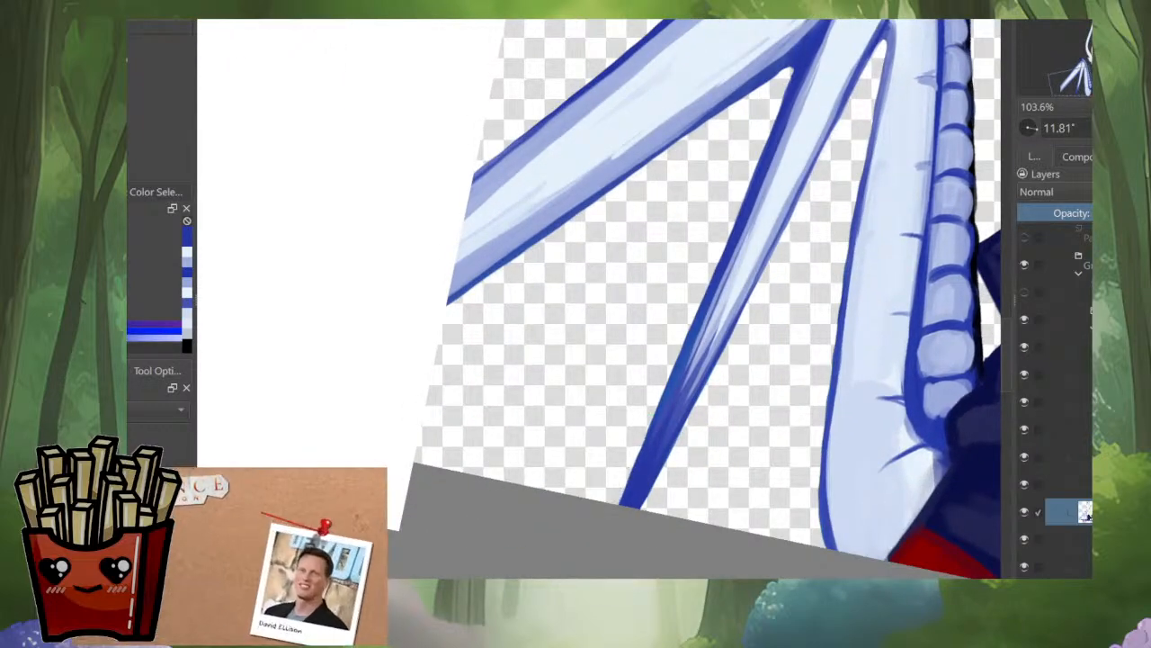
{"action": "scroll", "coordinate": [696, 299], "scroll_direction": "up", "scroll_amount": 5}
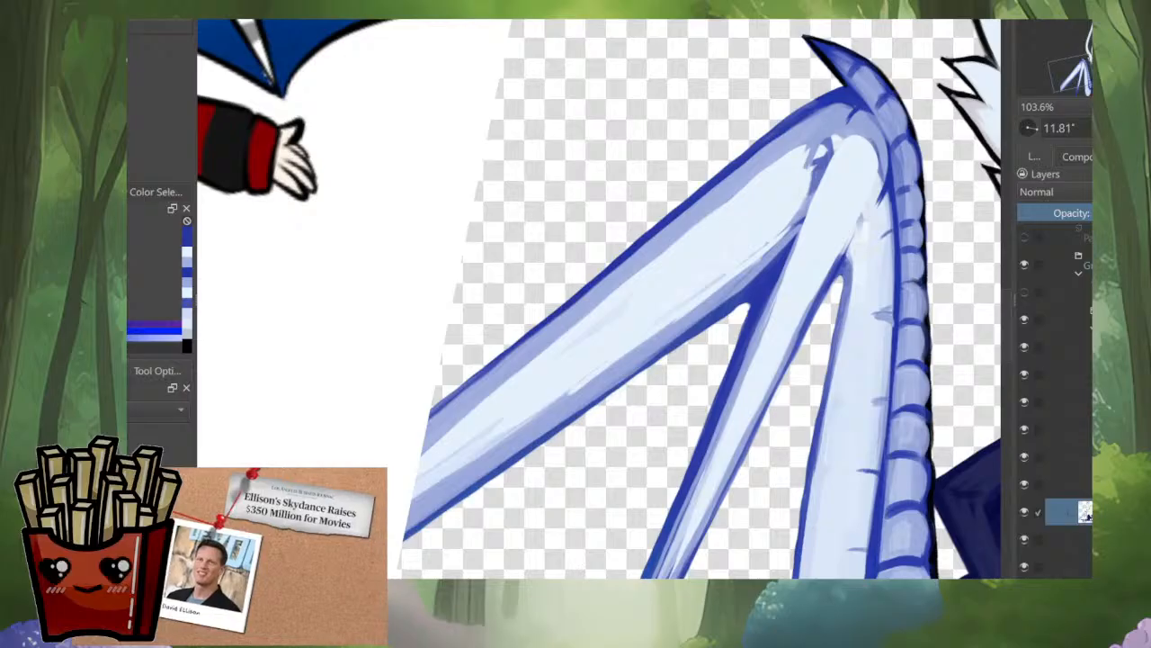
{"action": "left_click_drag", "start_coordinate": [845, 286], "coordinate": [840, 322]}
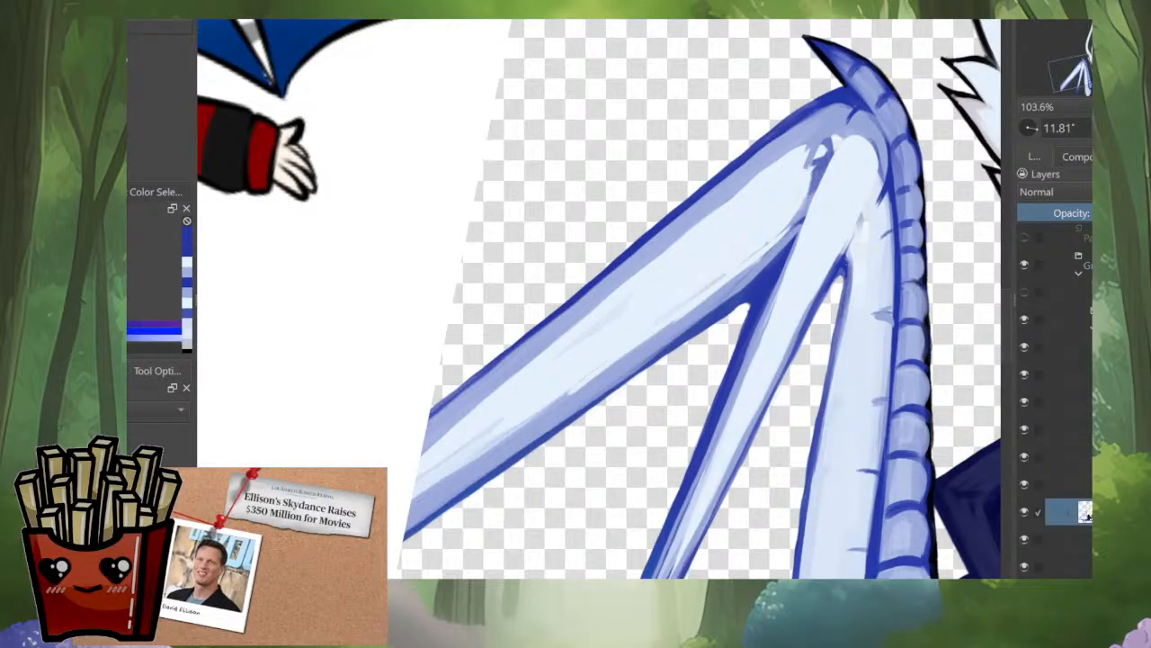
Step: Cover the light gap between the middle and scaled wing bones with pale blue and extend the middle bone's rounded end
{"action": "left_click", "coordinate": [873, 236], "text": "ctrl"}
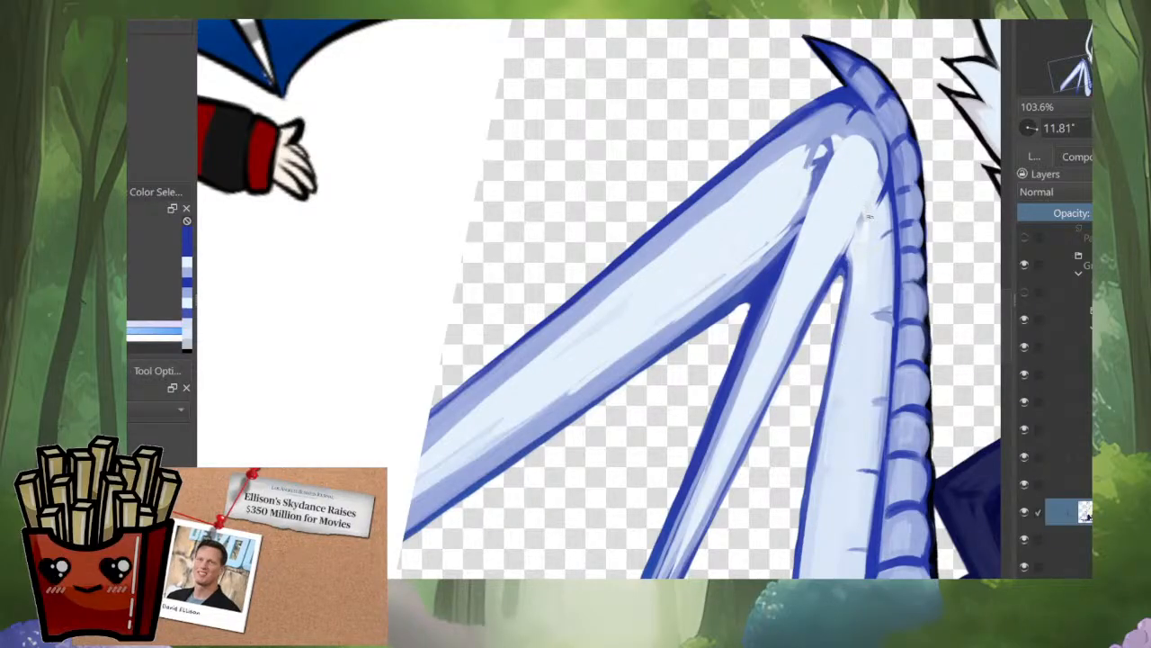
{"action": "mouse_move", "coordinate": [869, 216]}
{"action": "left_mouse_down"}
{"action": "mouse_move", "coordinate": [867, 240]}
{"action": "mouse_move", "coordinate": [859, 231]}
{"action": "left_mouse_up"}
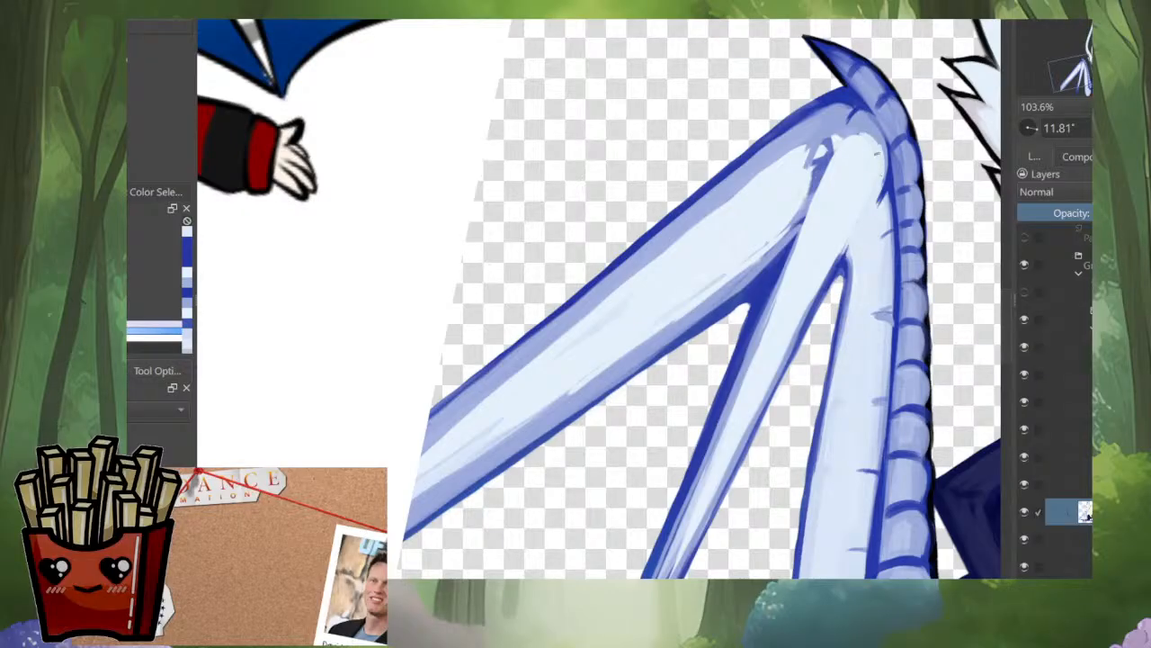
{"action": "left_click", "coordinate": [858, 119], "text": "ctrl"}
{"action": "left_click_drag", "start_coordinate": [848, 129], "coordinate": [828, 173]}
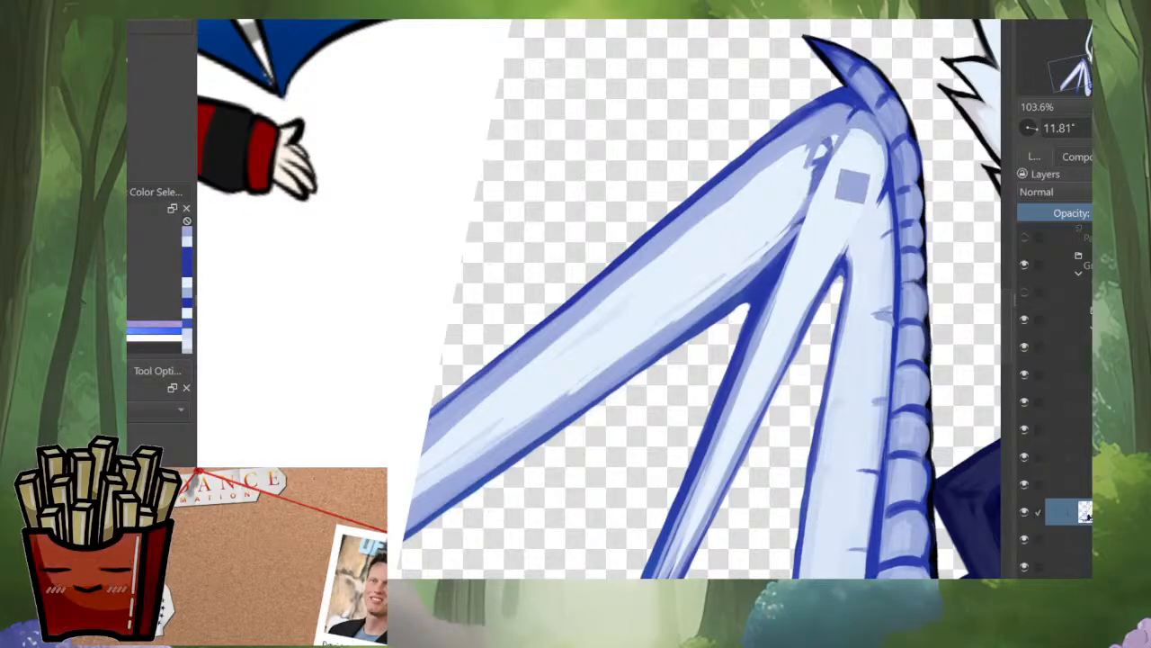
{"action": "left_click", "coordinate": [791, 138], "text": "ctrl"}
{"action": "left_click_drag", "start_coordinate": [803, 135], "coordinate": [797, 153]}
Step: Smooth the streaks along the outer wing bone with long pale blue strokes down its center and lower shading edge
{"action": "left_click", "coordinate": [742, 209], "text": "ctrl"}
{"action": "left_click_drag", "start_coordinate": [706, 218], "coordinate": [424, 452]}
{"action": "mouse_move", "coordinate": [495, 436]}
{"action": "left_mouse_down"}
{"action": "mouse_move", "coordinate": [463, 444]}
{"action": "mouse_move", "coordinate": [415, 496]}
{"action": "left_mouse_up"}
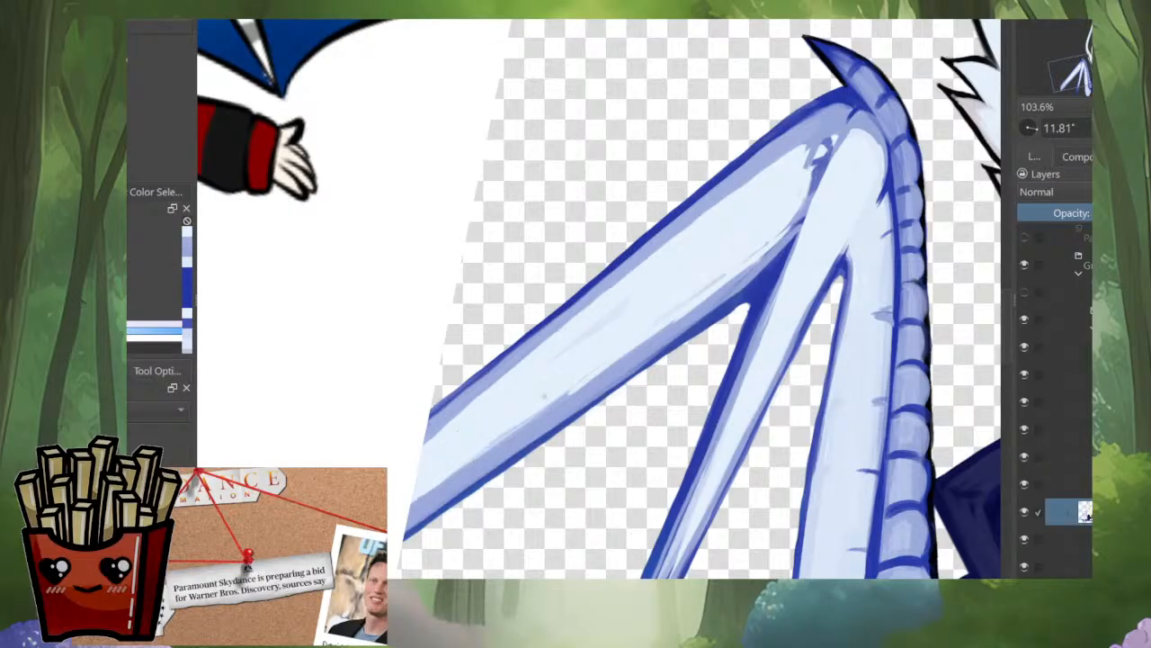
{"action": "left_click", "coordinate": [737, 281], "text": "ctrl"}
{"action": "left_click_drag", "start_coordinate": [764, 256], "coordinate": [440, 481]}
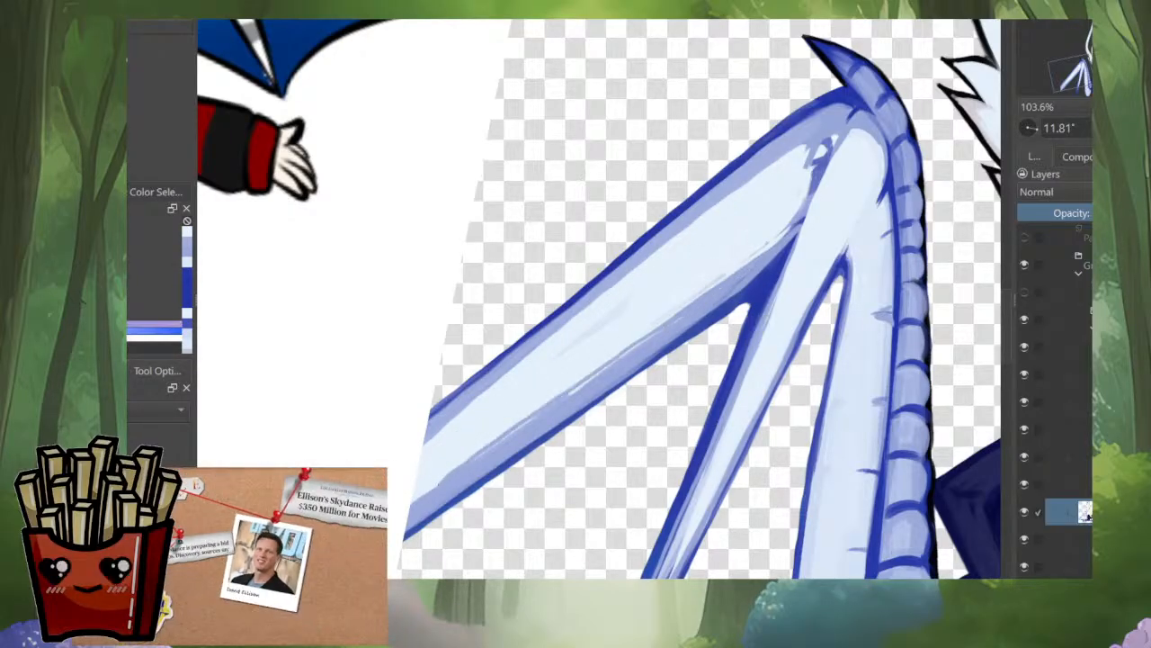
{"action": "left_click", "coordinate": [765, 230], "text": "ctrl"}
{"action": "left_click_drag", "start_coordinate": [710, 273], "coordinate": [416, 506]}
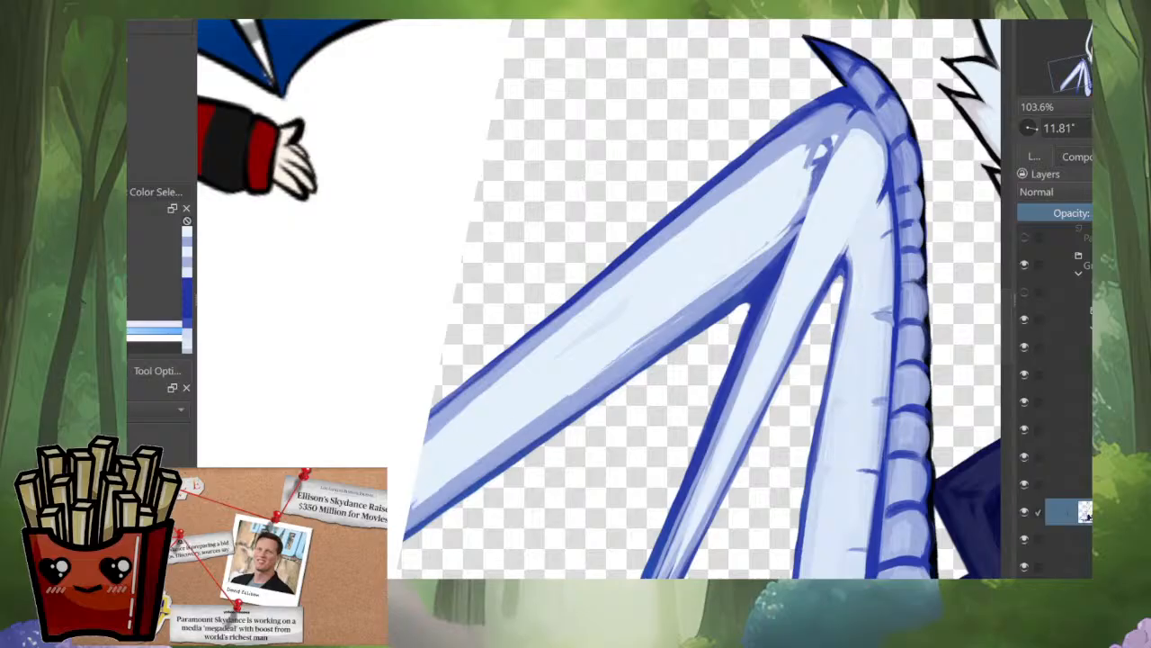
Step: Paint lavender-blue shading around the joint between the outer and middle wing bones and beside the middle bone's rounded end
{"action": "scroll", "coordinate": [600, 382], "scroll_direction": "down", "scroll_amount": 3}
{"action": "scroll", "coordinate": [600, 297], "scroll_direction": "down", "scroll_amount": 5}
{"action": "scroll", "coordinate": [600, 297], "scroll_direction": "up", "scroll_amount": 7}
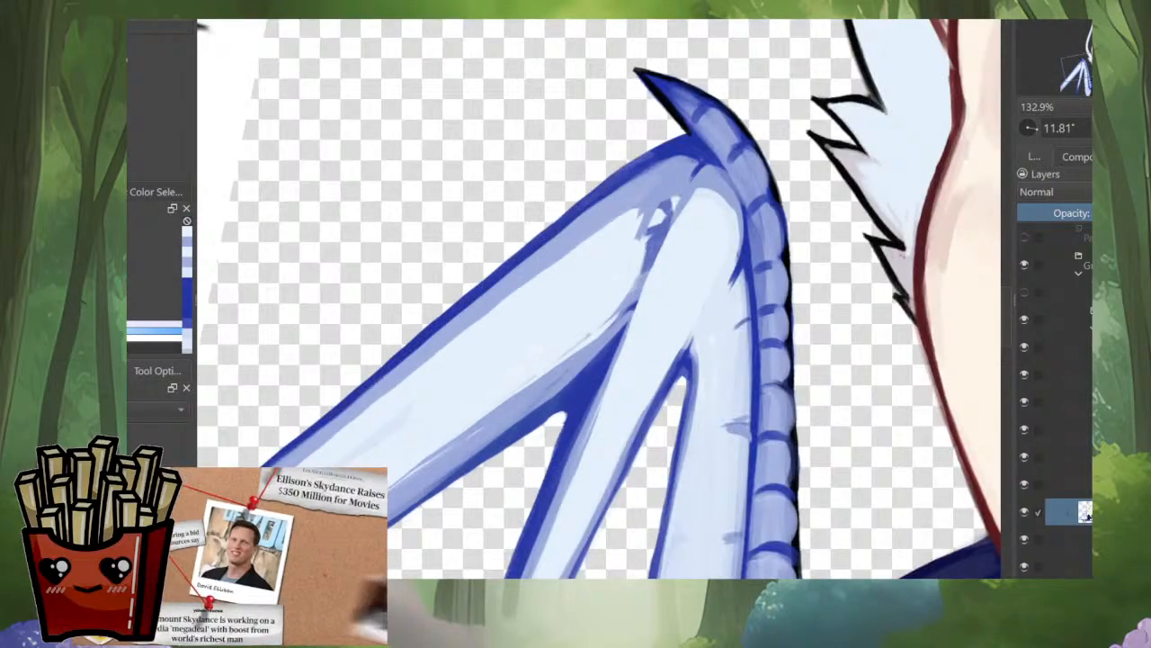
{"action": "left_click", "coordinate": [597, 371], "text": "ctrl"}
{"action": "left_click_drag", "start_coordinate": [589, 362], "coordinate": [647, 272]}
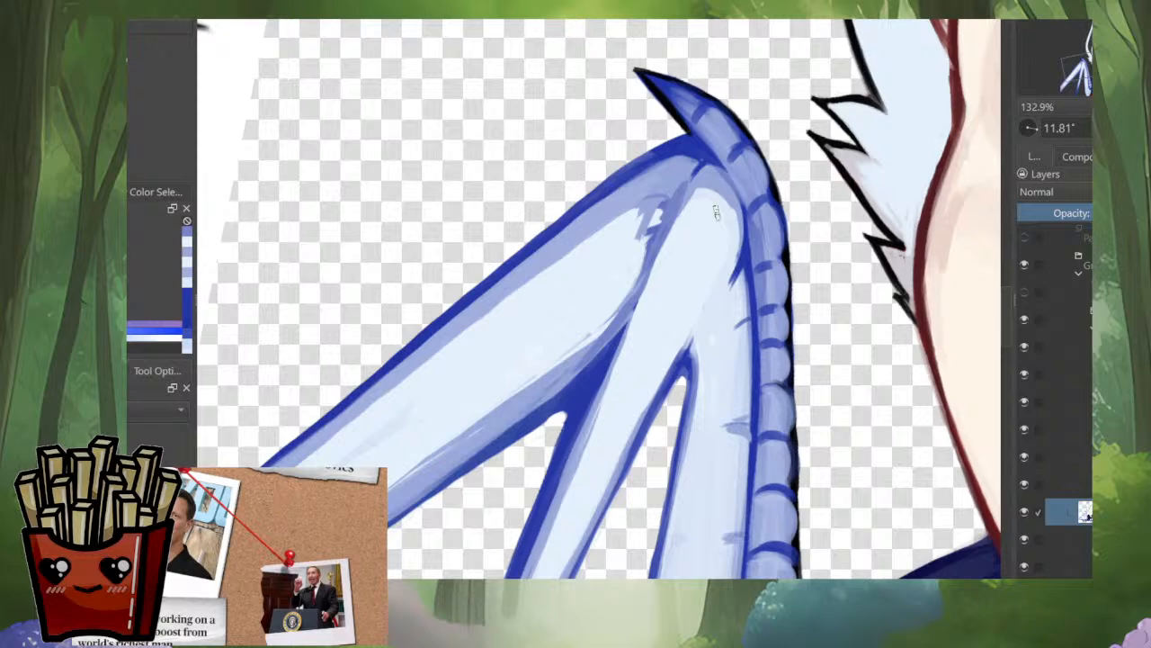
{"action": "left_click_drag", "start_coordinate": [741, 232], "coordinate": [716, 317]}
{"action": "scroll", "coordinate": [718, 310], "scroll_direction": "down", "scroll_amount": 6}
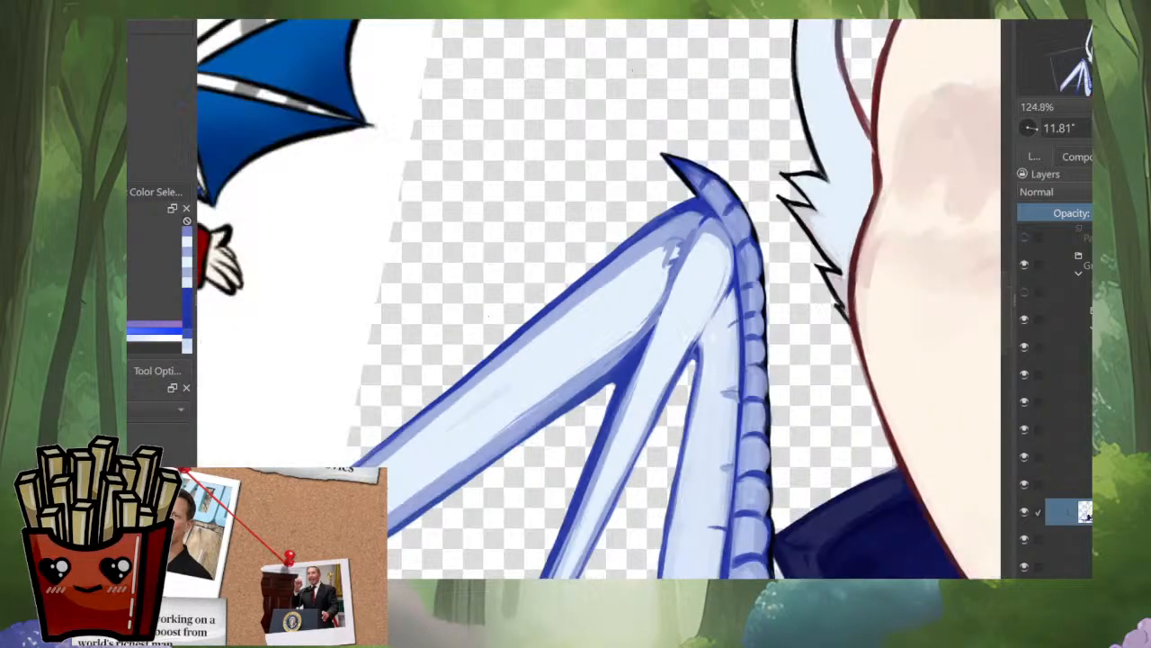
Step: Cover the remaining marks at the joint and round off the pale blue end of the outer wing bone
{"action": "scroll", "coordinate": [715, 311], "scroll_direction": "up", "scroll_amount": 6}
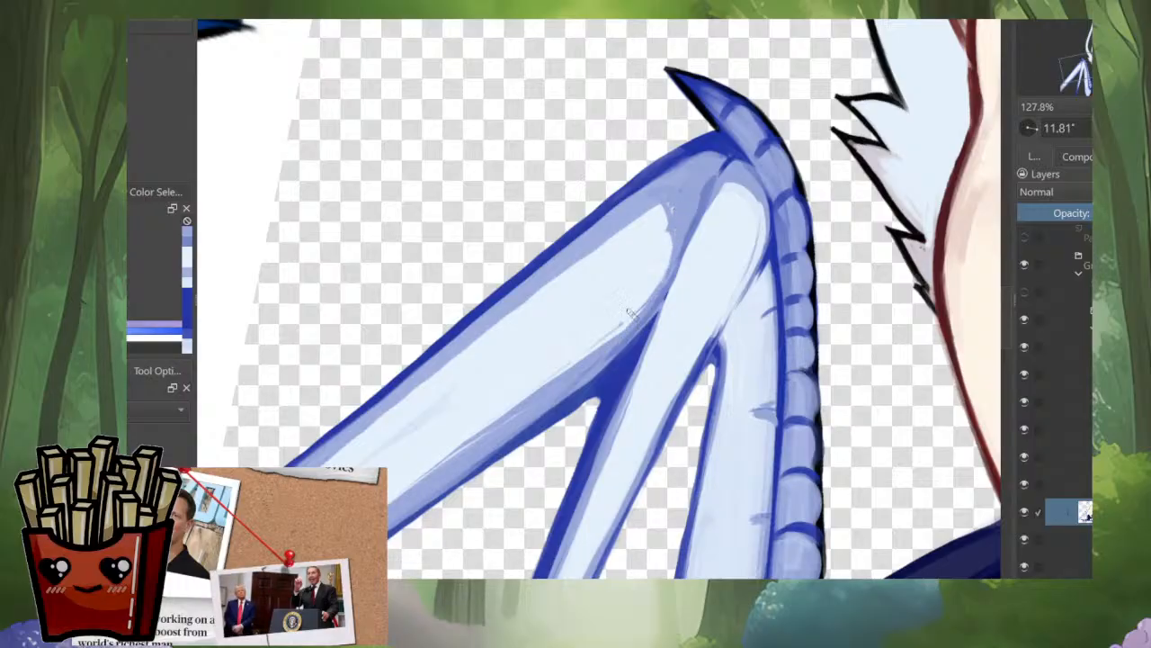
{"action": "scroll", "coordinate": [668, 291], "scroll_direction": "down", "scroll_amount": 8}
{"action": "scroll", "coordinate": [667, 290], "scroll_direction": "up", "scroll_amount": 1}
{"action": "scroll", "coordinate": [679, 286], "scroll_direction": "up", "scroll_amount": 5}
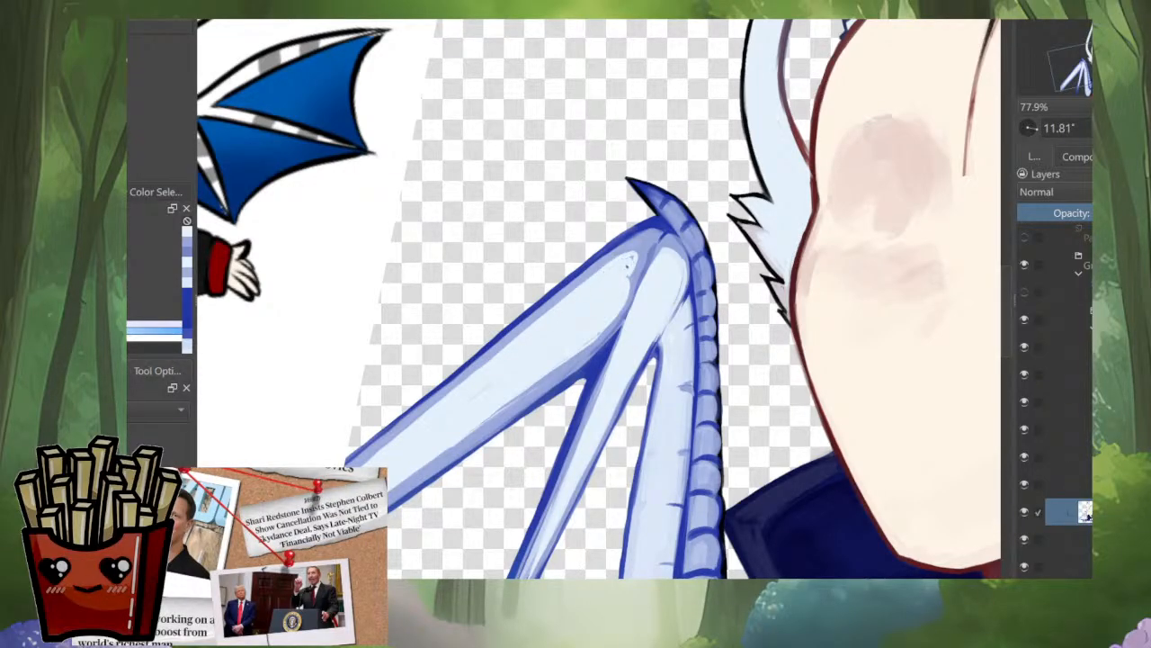
{"action": "left_click_drag", "start_coordinate": [635, 258], "coordinate": [633, 295]}
Step: Paint lavender-blue shading from the middle wing bone's rounded end down along its inner edge
{"action": "scroll", "coordinate": [627, 307], "scroll_direction": "down", "scroll_amount": 5}
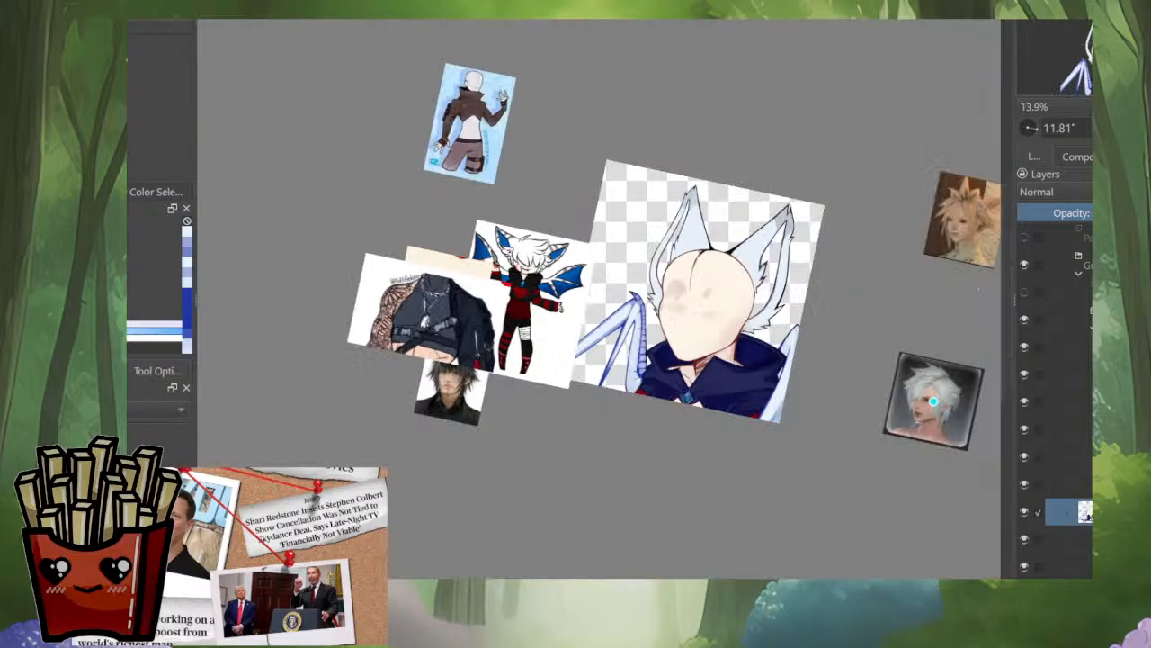
{"action": "scroll", "coordinate": [755, 400], "scroll_direction": "up", "scroll_amount": 2}
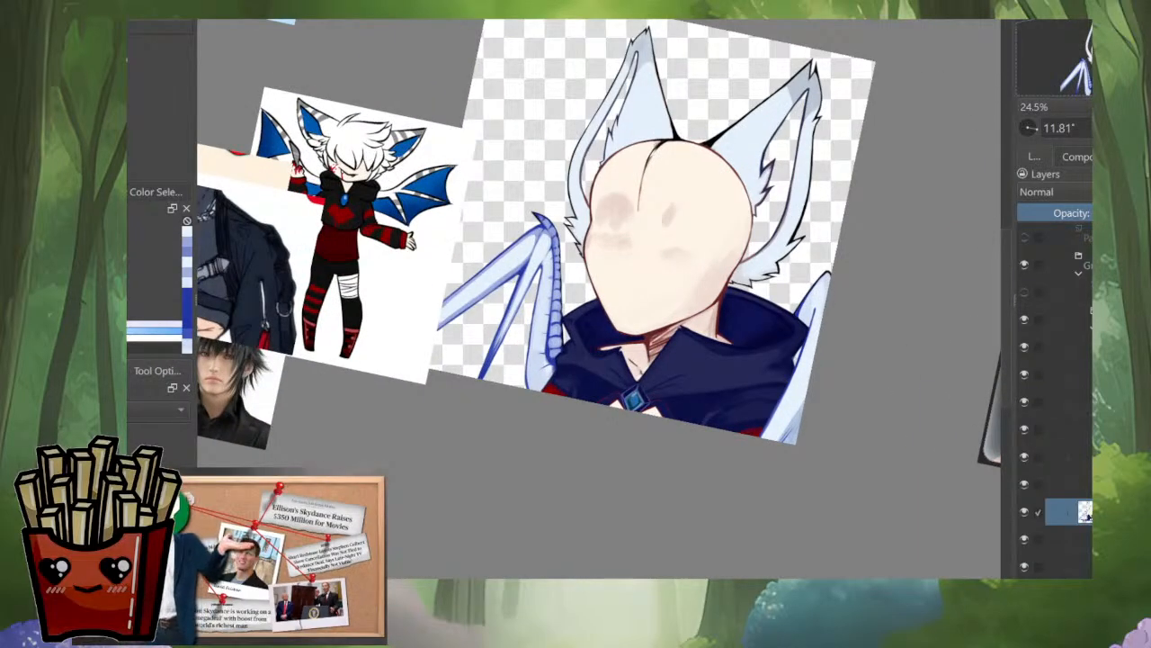
{"action": "scroll", "coordinate": [400, 247], "scroll_direction": "up", "scroll_amount": 3}
{"action": "left_click", "coordinate": [561, 103], "text": "ctrl"}
{"action": "scroll", "coordinate": [616, 143], "scroll_direction": "up", "scroll_amount": 2}
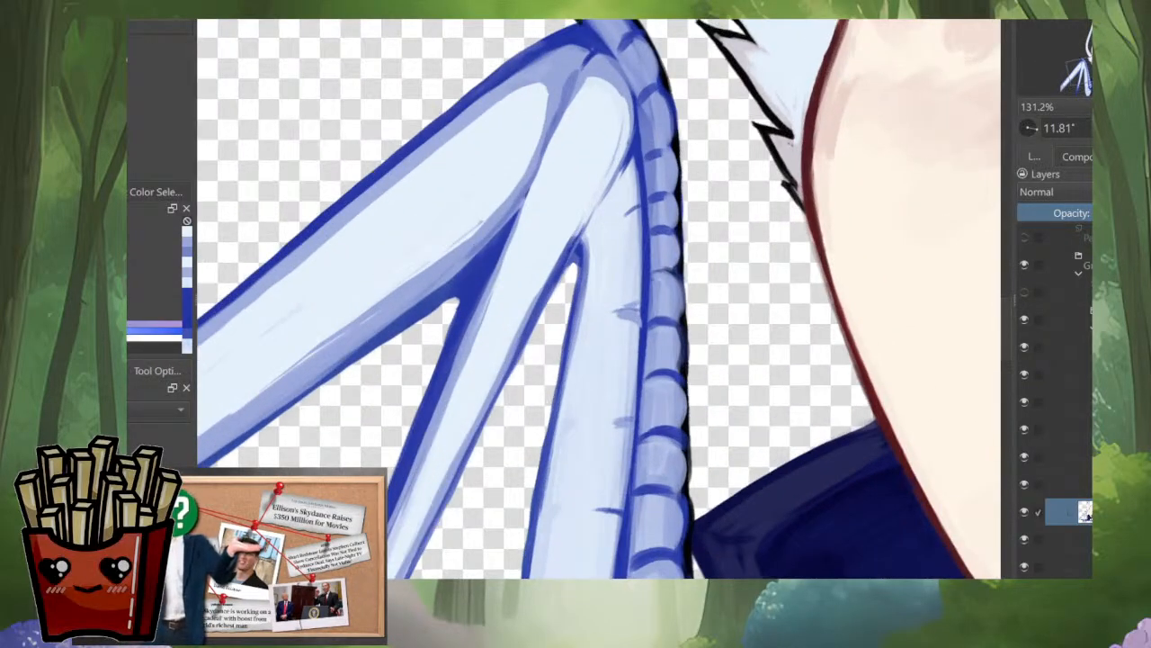
{"action": "mouse_move", "coordinate": [624, 97]}
{"action": "left_mouse_down"}
{"action": "mouse_move", "coordinate": [619, 131]}
{"action": "mouse_move", "coordinate": [502, 352]}
{"action": "left_mouse_up"}
{"action": "mouse_move", "coordinate": [625, 98]}
{"action": "left_mouse_down"}
{"action": "mouse_move", "coordinate": [596, 182]}
{"action": "mouse_move", "coordinate": [499, 362]}
{"action": "left_mouse_up"}
{"action": "left_click_drag", "start_coordinate": [533, 300], "coordinate": [489, 388]}
{"action": "left_click", "coordinate": [523, 275], "text": "ctrl"}
{"action": "left_click_drag", "start_coordinate": [547, 262], "coordinate": [488, 390]}
{"action": "key", "text": "ctrl+z"}
{"action": "left_click_drag", "start_coordinate": [563, 240], "coordinate": [493, 386]}
{"action": "key", "text": "ctrl+z"}
{"action": "left_click_drag", "start_coordinate": [537, 289], "coordinate": [480, 415]}
{"action": "key", "text": "ctrl+z"}
Step: Continue the thin shading along the lower half of the middle wing bone's inner edge
{"action": "left_click_drag", "start_coordinate": [558, 247], "coordinate": [482, 390]}
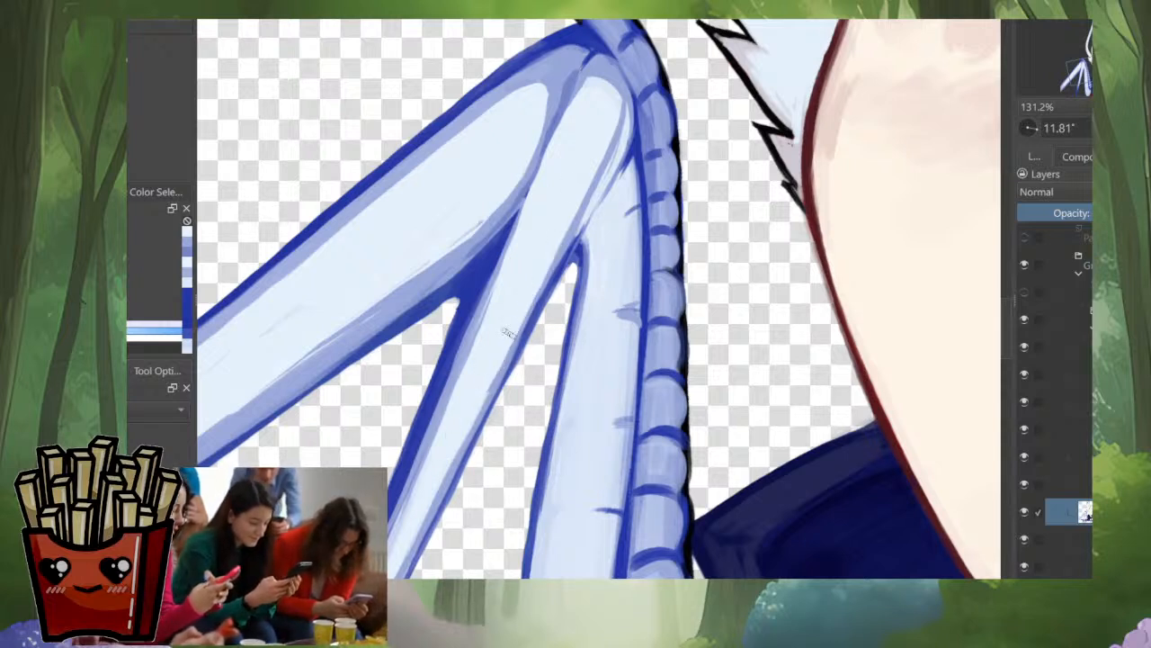
{"action": "left_click_drag", "start_coordinate": [511, 344], "coordinate": [441, 488]}
{"action": "left_click", "coordinate": [577, 221], "text": "ctrl"}
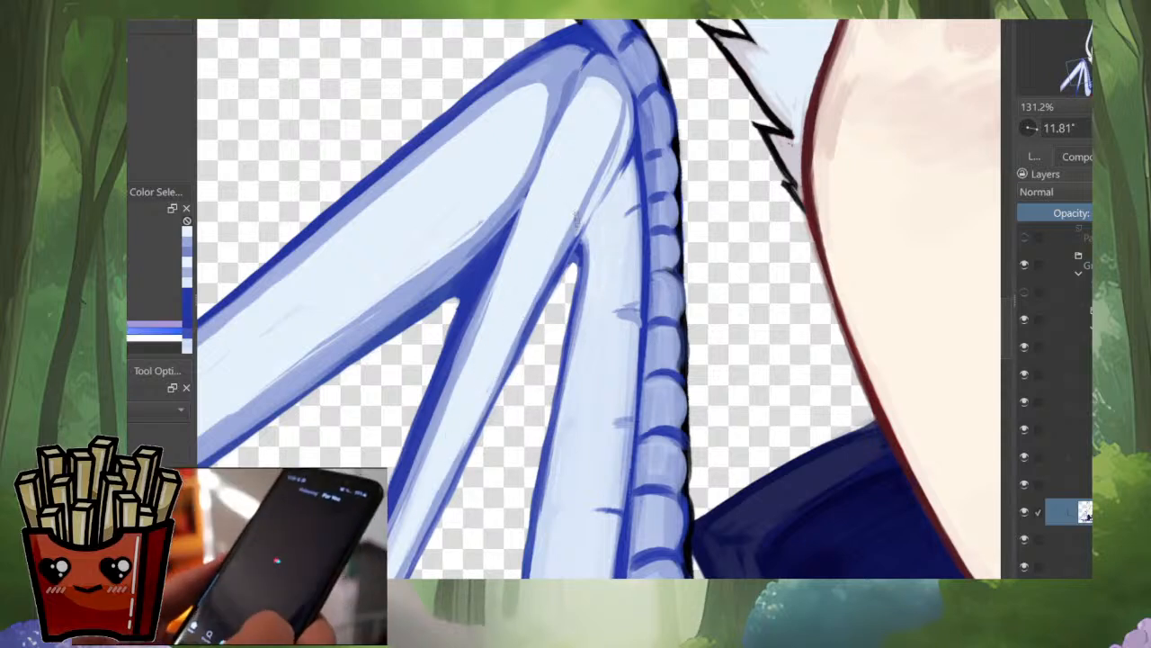
{"action": "left_click_drag", "start_coordinate": [546, 274], "coordinate": [462, 437]}
{"action": "key", "text": "ctrl+z"}
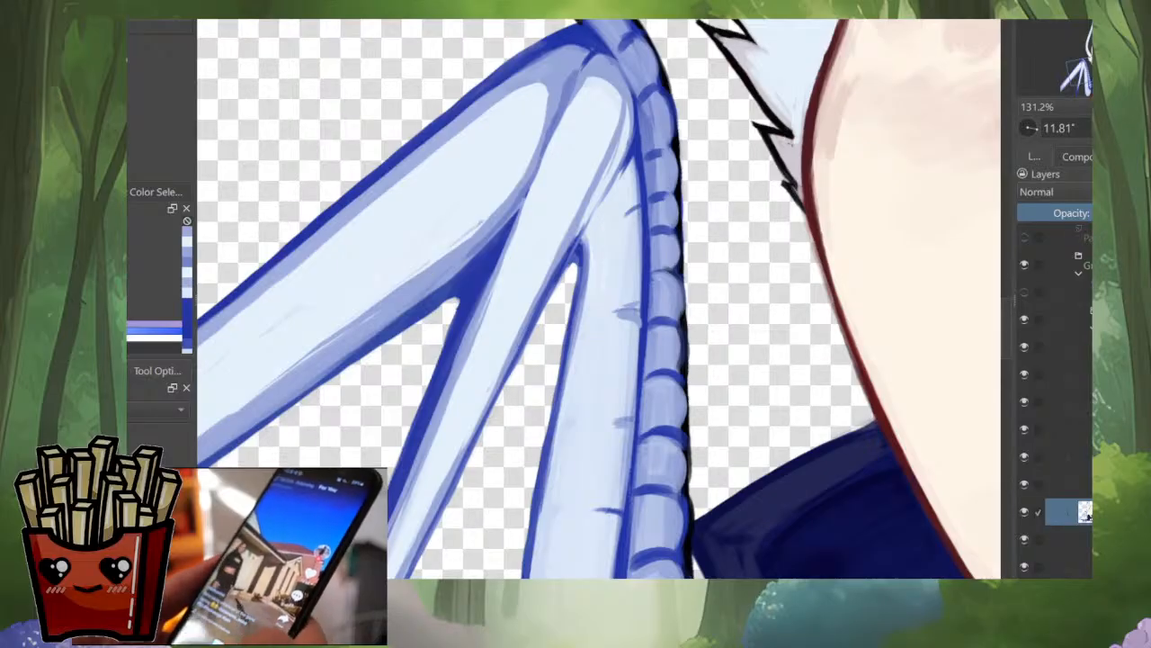
{"action": "left_click_drag", "start_coordinate": [545, 272], "coordinate": [459, 454]}
{"action": "left_click_drag", "start_coordinate": [493, 377], "coordinate": [443, 479]}
{"action": "key", "text": "ctrl+z"}
{"action": "key", "text": "ctrl+z"}
Step: Thicken the lavender-blue shading between the middle and scaled wing bones with long strokes from the rounded end downward
{"action": "left_click_drag", "start_coordinate": [548, 286], "coordinate": [465, 444]}
{"action": "left_click_drag", "start_coordinate": [630, 97], "coordinate": [543, 334]}
{"action": "left_click_drag", "start_coordinate": [564, 296], "coordinate": [490, 429]}
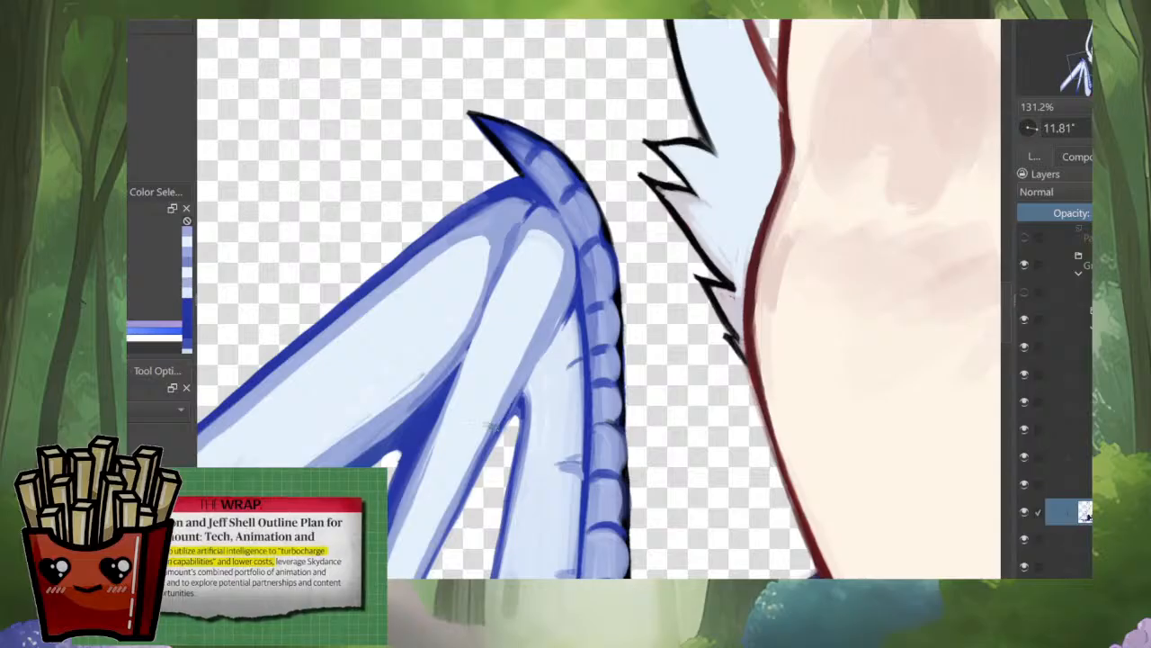
{"action": "left_click", "coordinate": [577, 289], "text": "ctrl"}
{"action": "left_click_drag", "start_coordinate": [566, 306], "coordinate": [493, 432]}
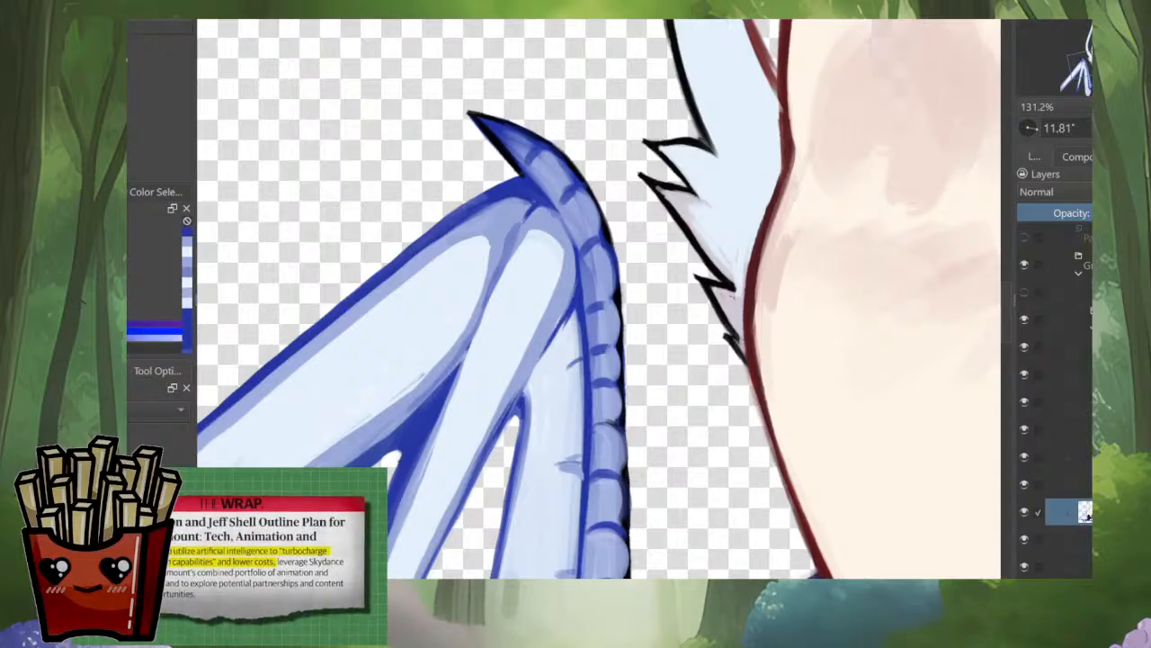
Step: Paint pale highlight strokes between the two creases at the base of the scaled wing bone
{"action": "scroll", "coordinate": [567, 345], "scroll_direction": "down", "scroll_amount": 5}
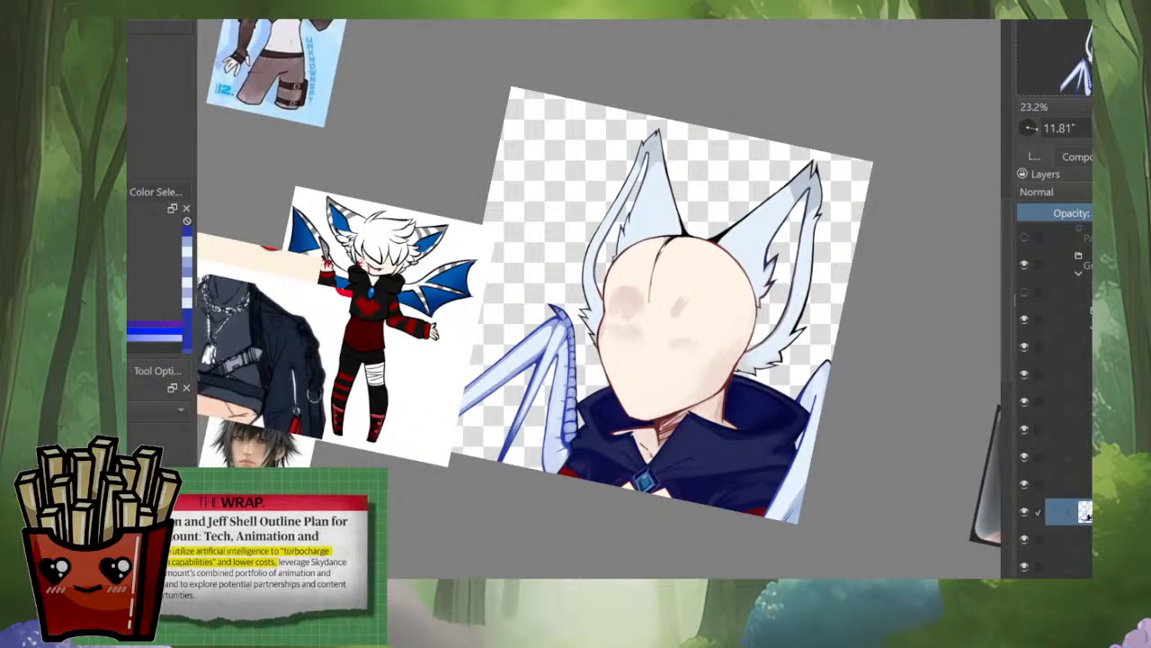
{"action": "scroll", "coordinate": [800, 423], "scroll_direction": "up", "scroll_amount": 3}
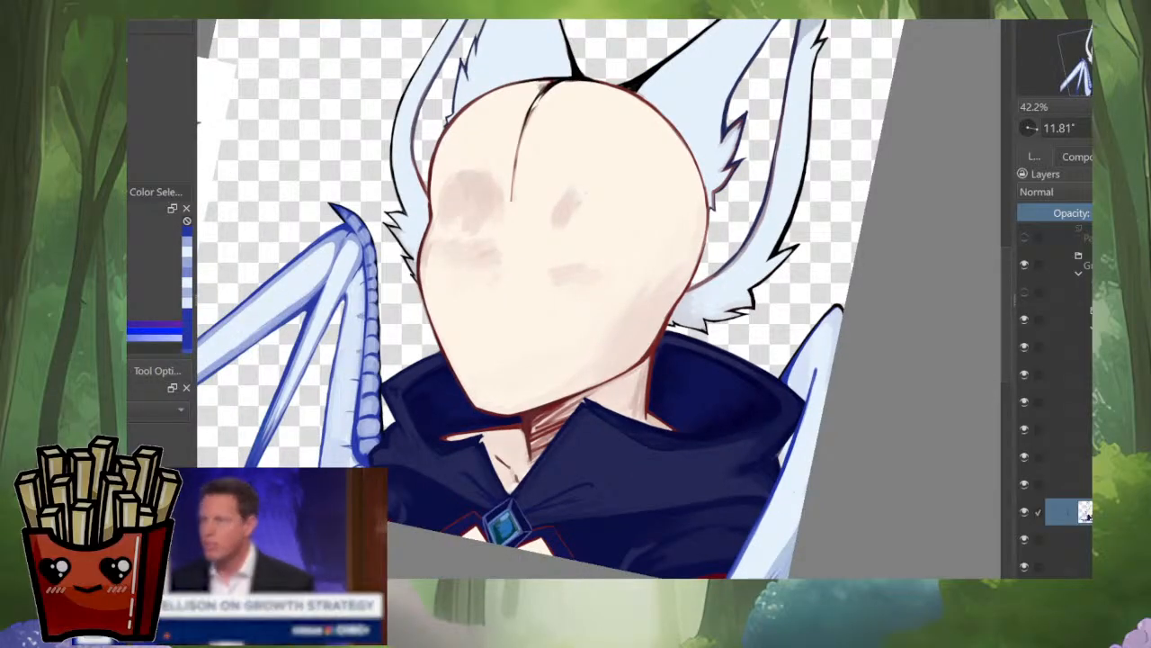
{"action": "scroll", "coordinate": [418, 415], "scroll_direction": "up", "scroll_amount": 5}
{"action": "mouse_move", "coordinate": [420, 417]}
{"action": "left_mouse_down"}
{"action": "mouse_move", "coordinate": [436, 376]}
{"action": "mouse_move", "coordinate": [426, 367]}
{"action": "mouse_move", "coordinate": [469, 387]}
{"action": "left_mouse_up"}
{"action": "left_click", "coordinate": [447, 351], "text": "ctrl"}
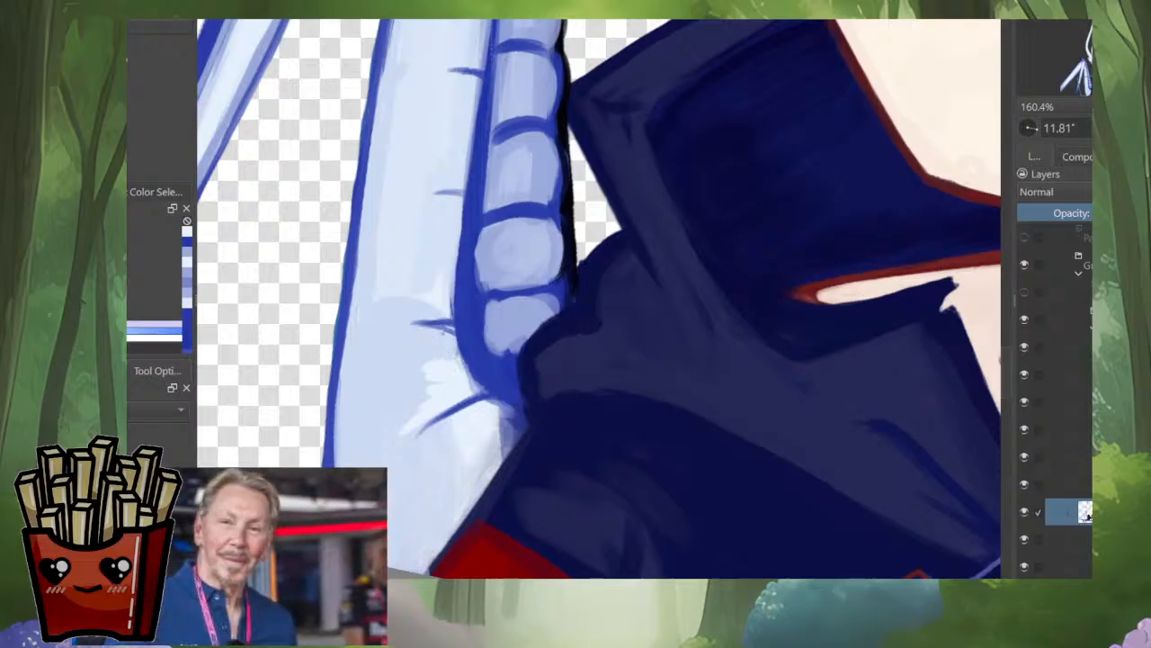
{"action": "mouse_move", "coordinate": [424, 331]}
{"action": "left_mouse_down"}
{"action": "mouse_move", "coordinate": [450, 331]}
{"action": "mouse_move", "coordinate": [457, 241]}
{"action": "left_mouse_up"}
{"action": "left_click", "coordinate": [446, 282], "text": "ctrl"}
{"action": "mouse_move", "coordinate": [441, 281]}
{"action": "left_mouse_down"}
{"action": "mouse_move", "coordinate": [441, 228]}
{"action": "mouse_move", "coordinate": [430, 382]}
{"action": "mouse_move", "coordinate": [451, 332]}
{"action": "mouse_move", "coordinate": [484, 373]}
{"action": "left_mouse_up"}
{"action": "scroll", "coordinate": [459, 358], "scroll_direction": "down", "scroll_amount": 3}
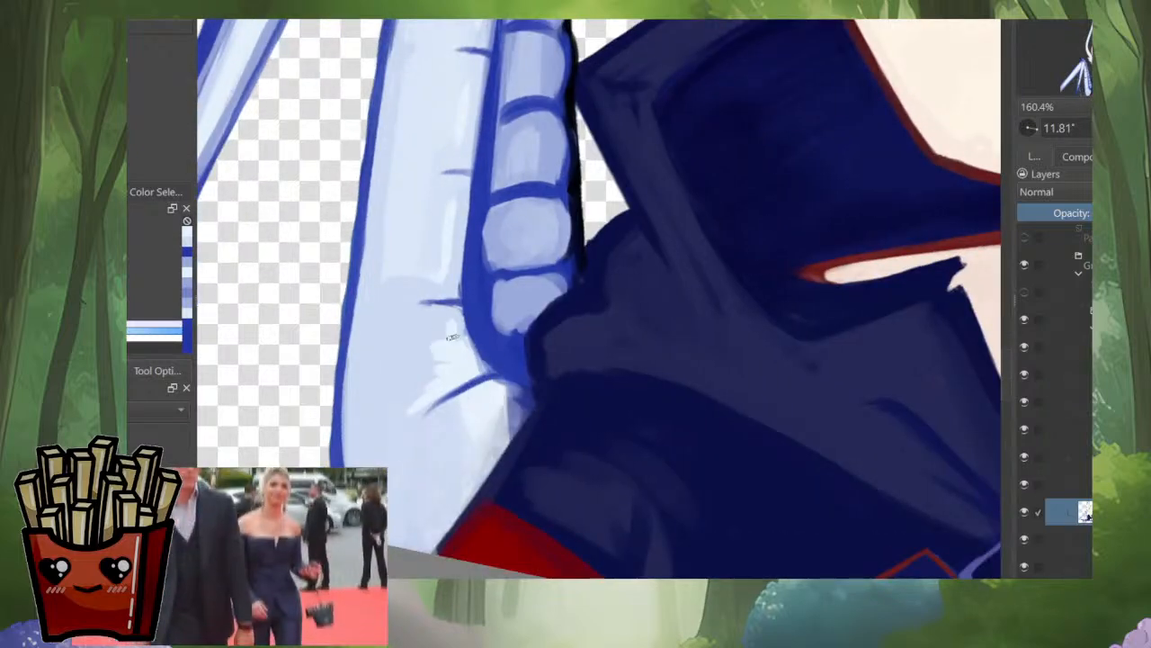
Step: Cover the dark mark below the lower crease with near-white strokes reaching toward the cape
{"action": "mouse_move", "coordinate": [501, 412]}
{"action": "left_mouse_down"}
{"action": "mouse_move", "coordinate": [520, 424]}
{"action": "mouse_move", "coordinate": [444, 413]}
{"action": "left_mouse_up"}
{"action": "left_click", "coordinate": [441, 427], "text": "ctrl"}
{"action": "left_click", "coordinate": [469, 407], "text": "ctrl"}
{"action": "left_click", "coordinate": [498, 382], "text": "ctrl"}
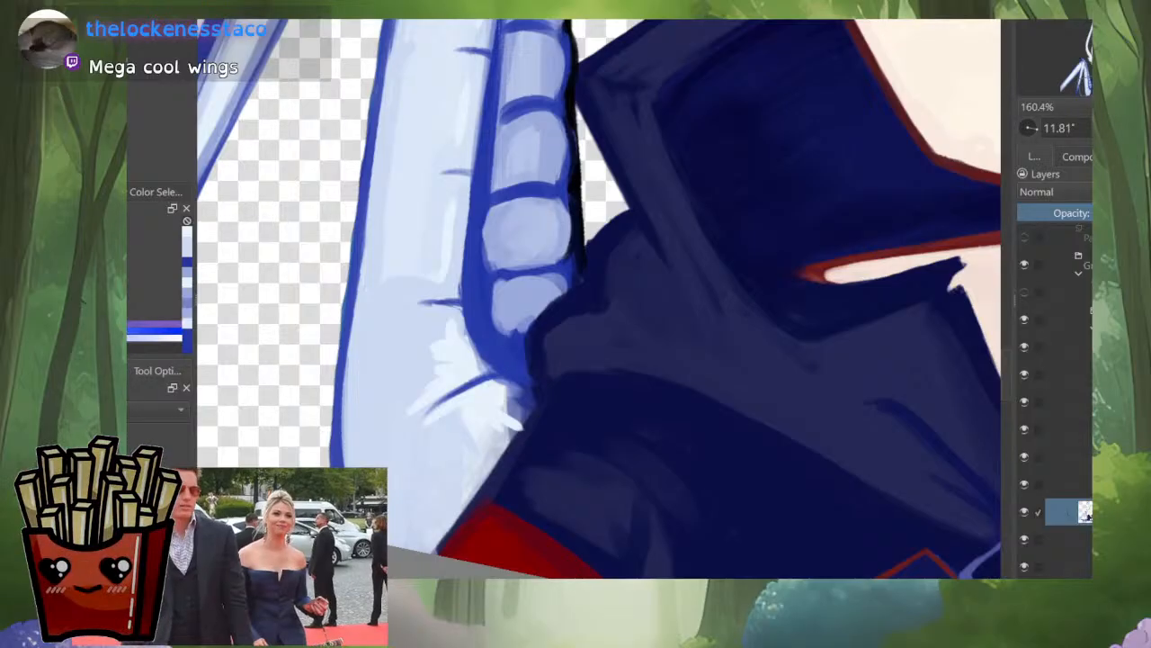
{"action": "mouse_move", "coordinate": [506, 386]}
{"action": "left_mouse_down"}
{"action": "mouse_move", "coordinate": [487, 392]}
{"action": "mouse_move", "coordinate": [522, 412]}
{"action": "mouse_move", "coordinate": [511, 430]}
{"action": "left_mouse_up"}
{"action": "left_click", "coordinate": [456, 431], "text": "ctrl"}
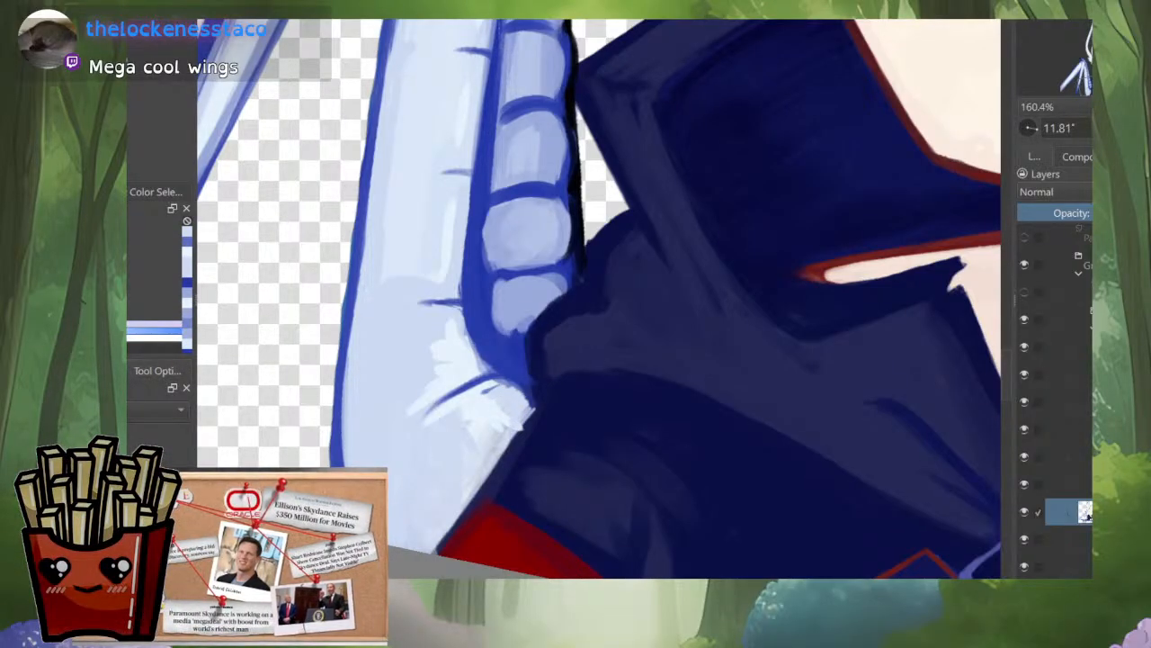
Step: Blend the near-white highlight at the wing's base and fill it out to the cape's edge
{"action": "left_click", "coordinate": [519, 446]}
{"action": "left_click", "coordinate": [493, 405], "text": "ctrl"}
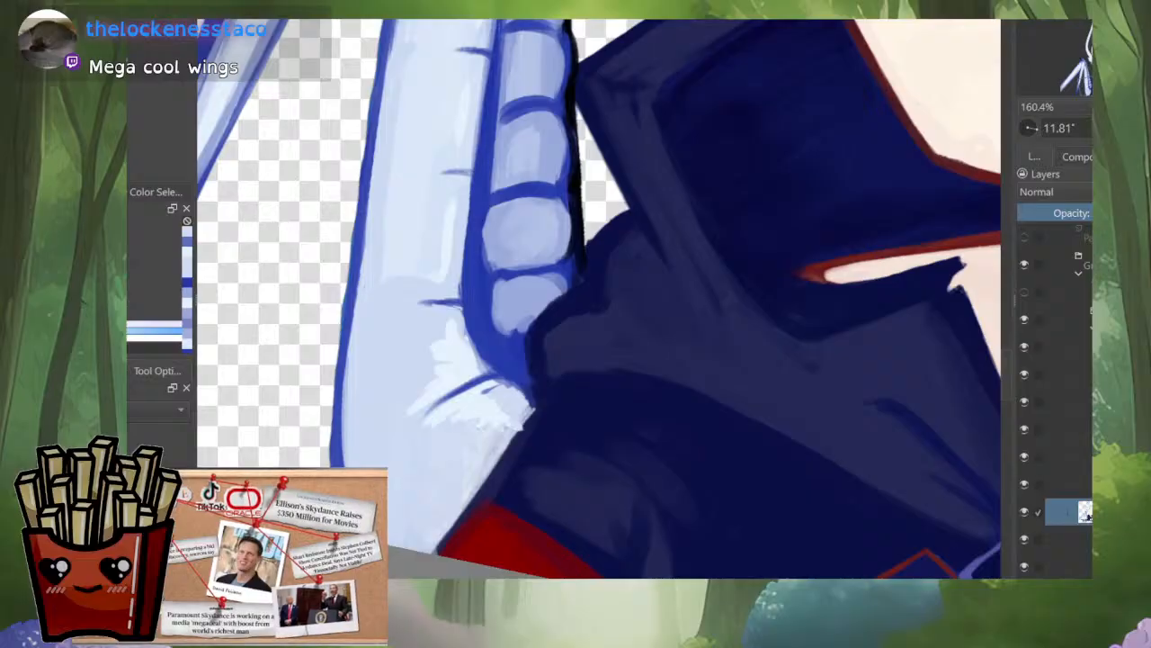
{"action": "mouse_move", "coordinate": [484, 429]}
{"action": "left_mouse_down"}
{"action": "mouse_move", "coordinate": [498, 444]}
{"action": "mouse_move", "coordinate": [475, 491]}
{"action": "left_mouse_up"}
{"action": "left_click_drag", "start_coordinate": [528, 414], "coordinate": [520, 423]}
{"action": "left_click", "coordinate": [537, 414], "text": "ctrl"}
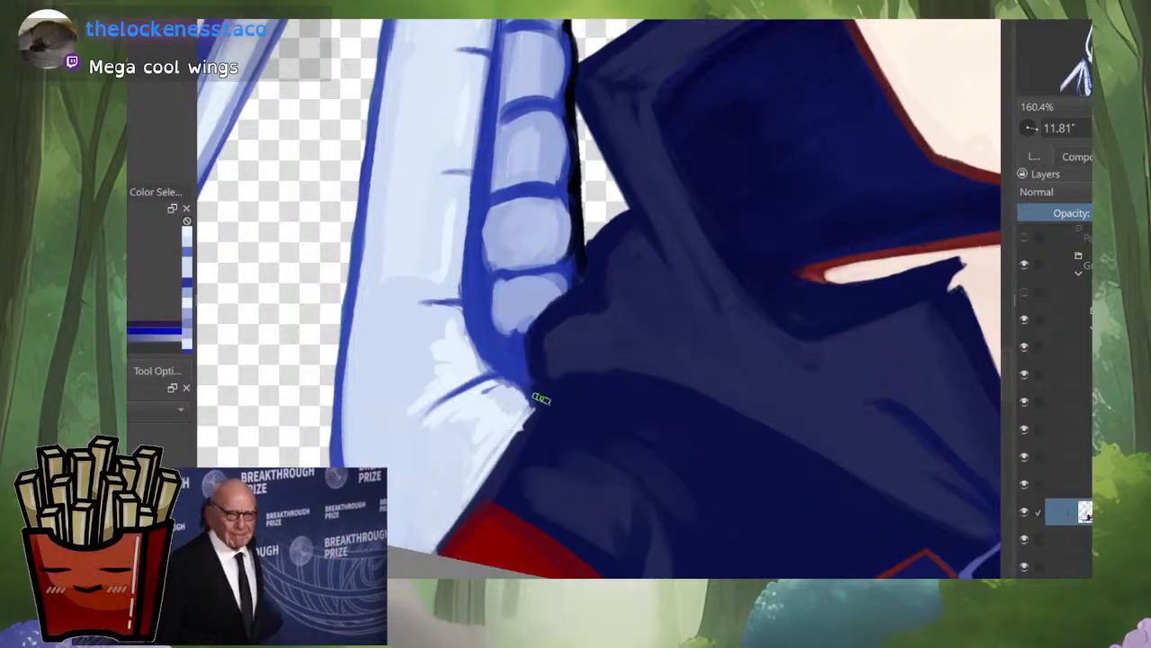
Step: Draw a dark navy crease beside the cape's edge at the wing's base and check the drawing in mirrored view
{"action": "mouse_move", "coordinate": [534, 347]}
{"action": "left_mouse_down"}
{"action": "mouse_move", "coordinate": [531, 412]}
{"action": "mouse_move", "coordinate": [472, 471]}
{"action": "left_mouse_up"}
{"action": "mouse_move", "coordinate": [542, 407]}
{"action": "left_mouse_down"}
{"action": "mouse_move", "coordinate": [497, 438]}
{"action": "mouse_move", "coordinate": [477, 484]}
{"action": "left_mouse_up"}
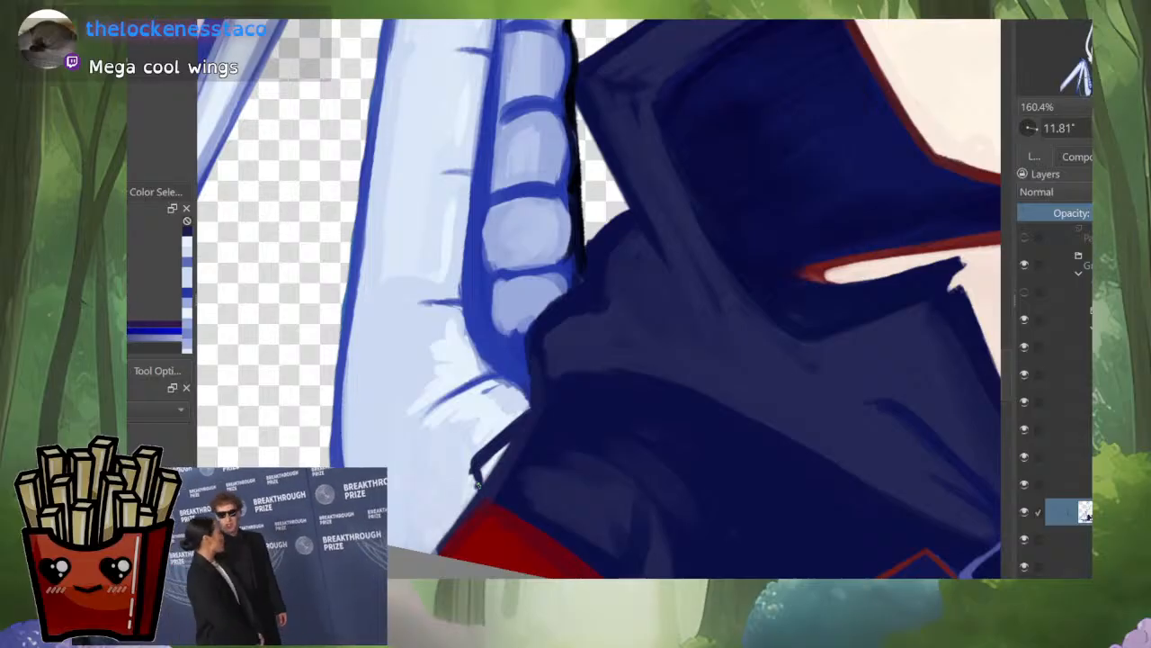
{"action": "key", "text": "m"}
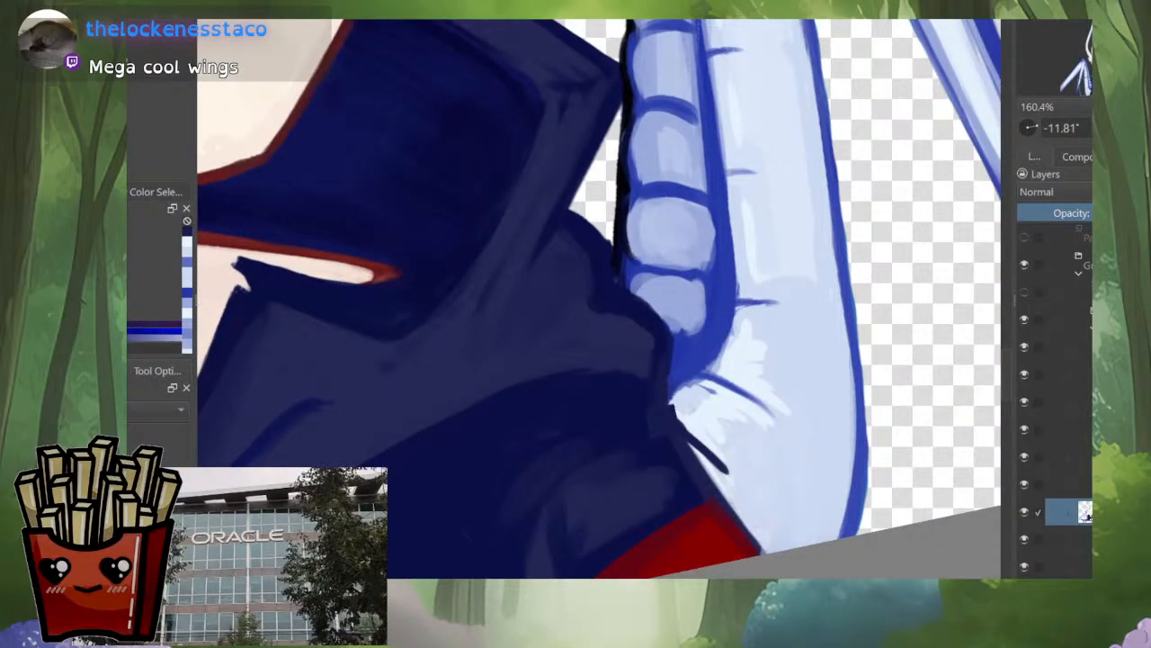
{"action": "mouse_move", "coordinate": [727, 472]}
{"action": "left_mouse_down"}
{"action": "mouse_move", "coordinate": [673, 412]}
{"action": "mouse_move", "coordinate": [711, 494]}
{"action": "left_mouse_up"}
{"action": "scroll", "coordinate": [731, 415], "scroll_direction": "down", "scroll_amount": 5}
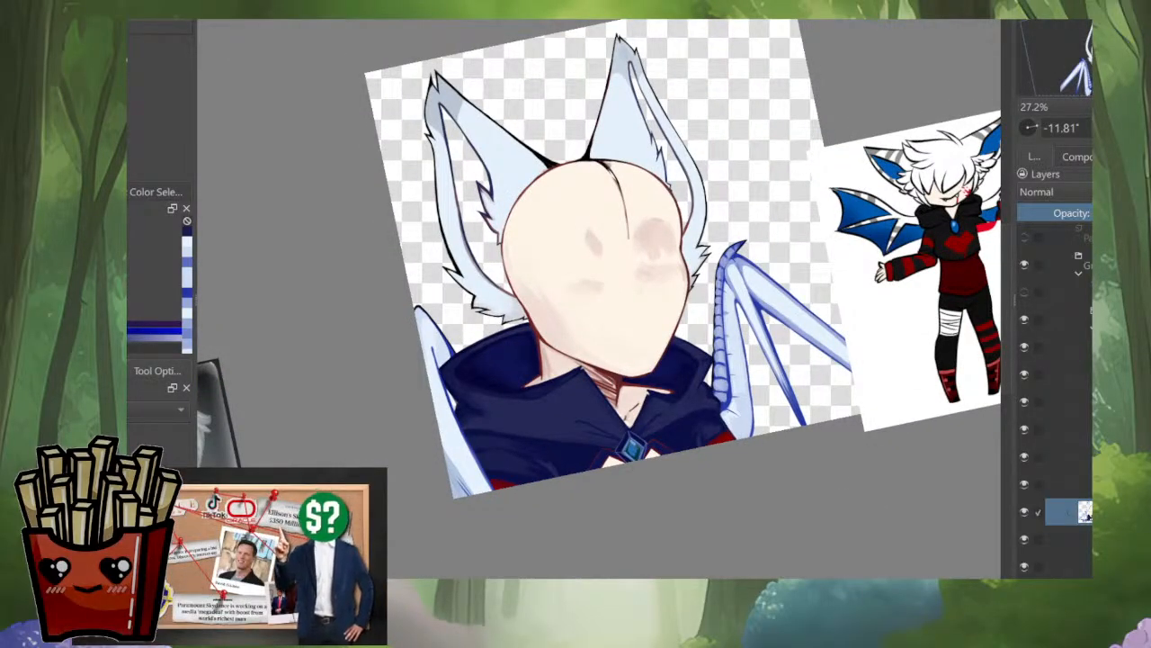
{"action": "key", "text": "m"}
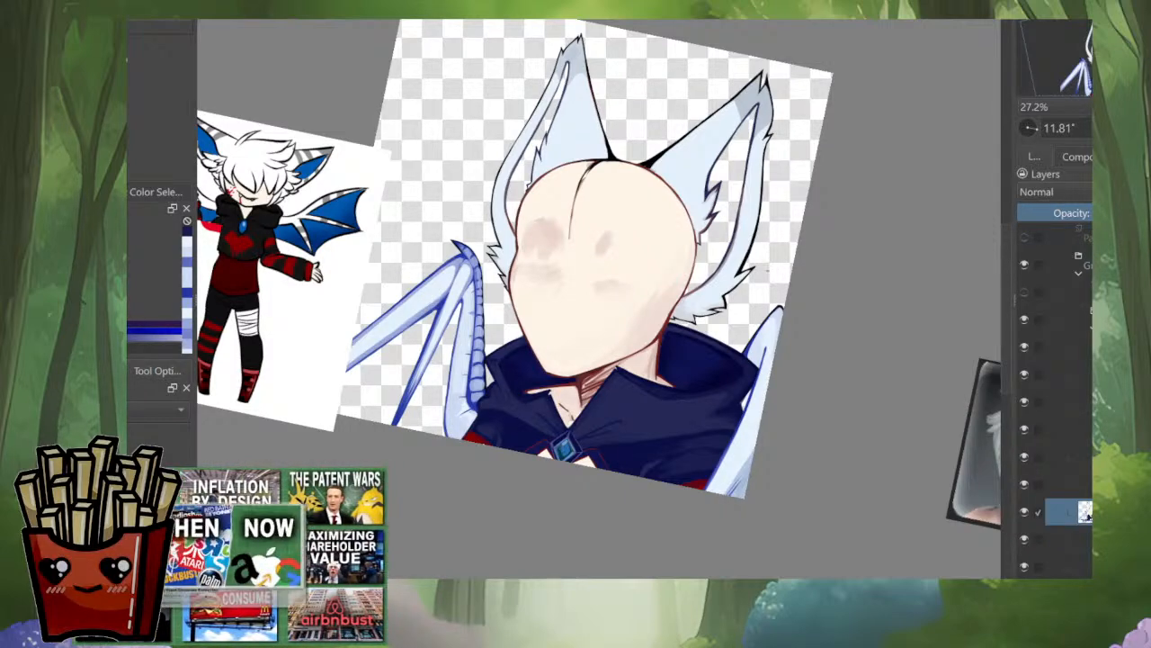
Step: Cover the opposite wing's inner side and black tip outline with lavender-blue, extending the tip to the canvas edge
{"action": "scroll", "coordinate": [775, 339], "scroll_direction": "up", "scroll_amount": 3}
{"action": "left_click", "coordinate": [770, 343], "text": "ctrl"}
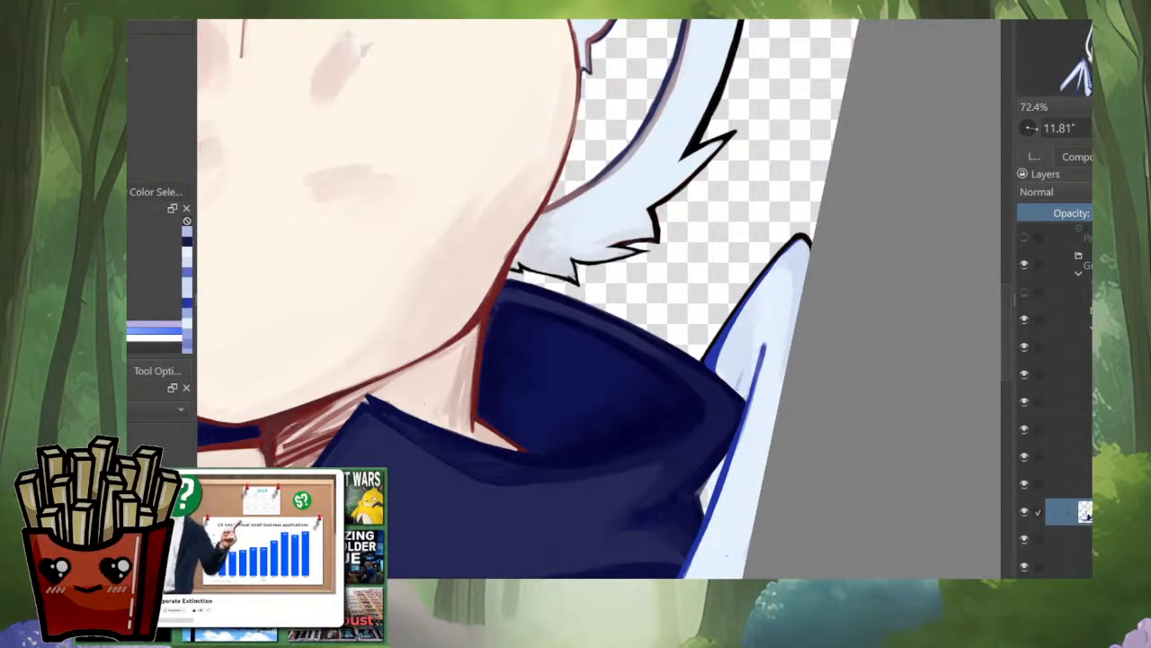
{"action": "mouse_move", "coordinate": [741, 387]}
{"action": "left_mouse_down"}
{"action": "mouse_move", "coordinate": [795, 239]}
{"action": "mouse_move", "coordinate": [732, 340]}
{"action": "mouse_move", "coordinate": [741, 336]}
{"action": "mouse_move", "coordinate": [734, 378]}
{"action": "left_mouse_up"}
{"action": "scroll", "coordinate": [734, 378], "scroll_direction": "down", "scroll_amount": 5}
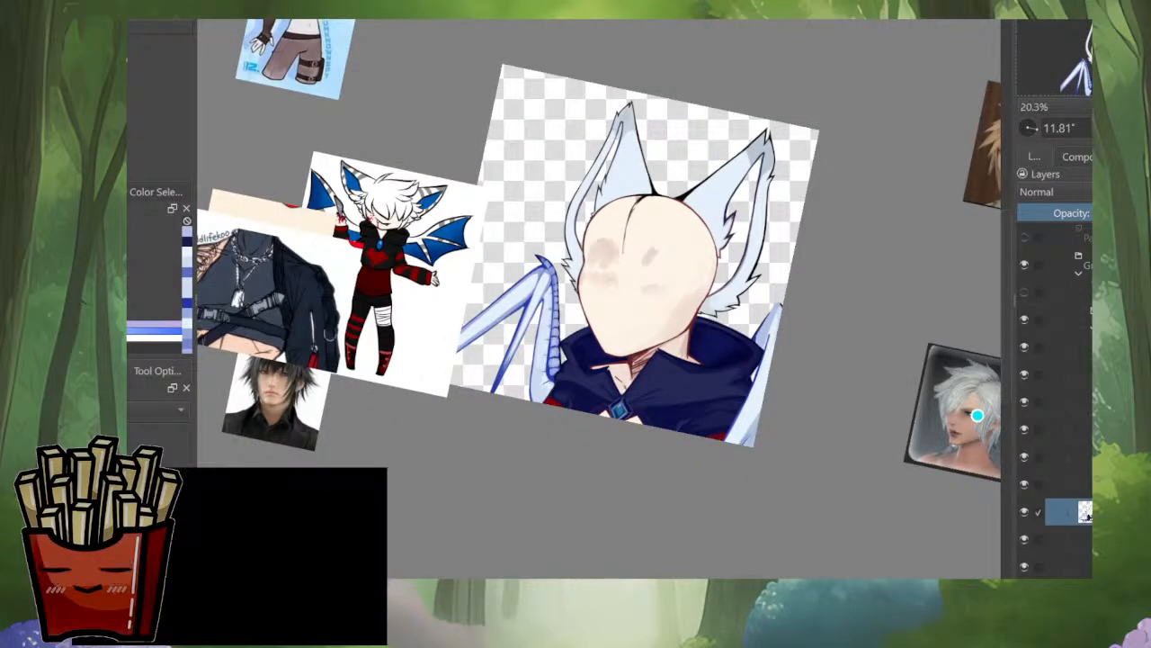
{"action": "scroll", "coordinate": [779, 255], "scroll_direction": "up", "scroll_amount": 5}
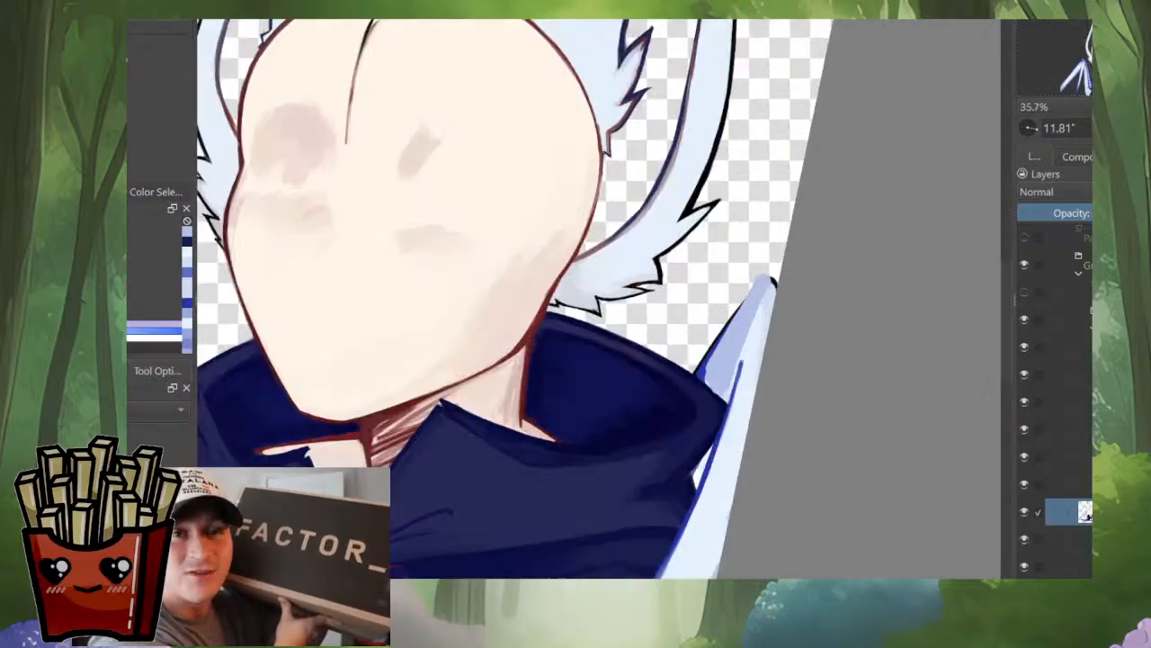
{"action": "left_click_drag", "start_coordinate": [756, 269], "coordinate": [797, 226]}
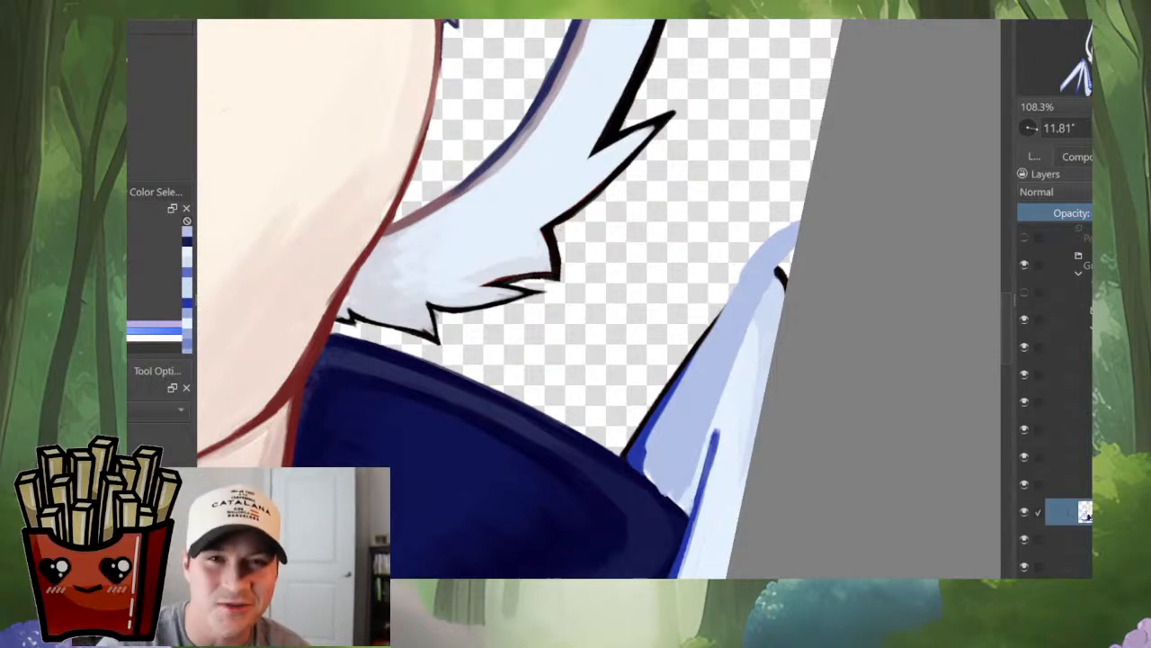
{"action": "scroll", "coordinate": [717, 383], "scroll_direction": "down", "scroll_amount": 4}
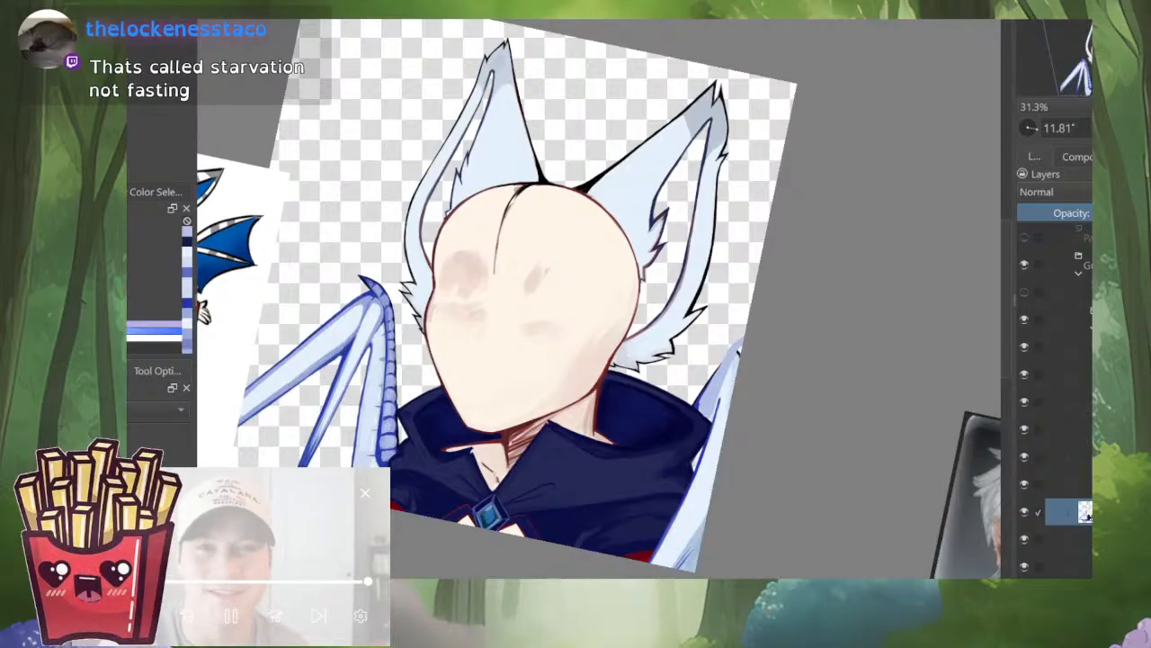
{"action": "scroll", "coordinate": [717, 277], "scroll_direction": "up", "scroll_amount": 4}
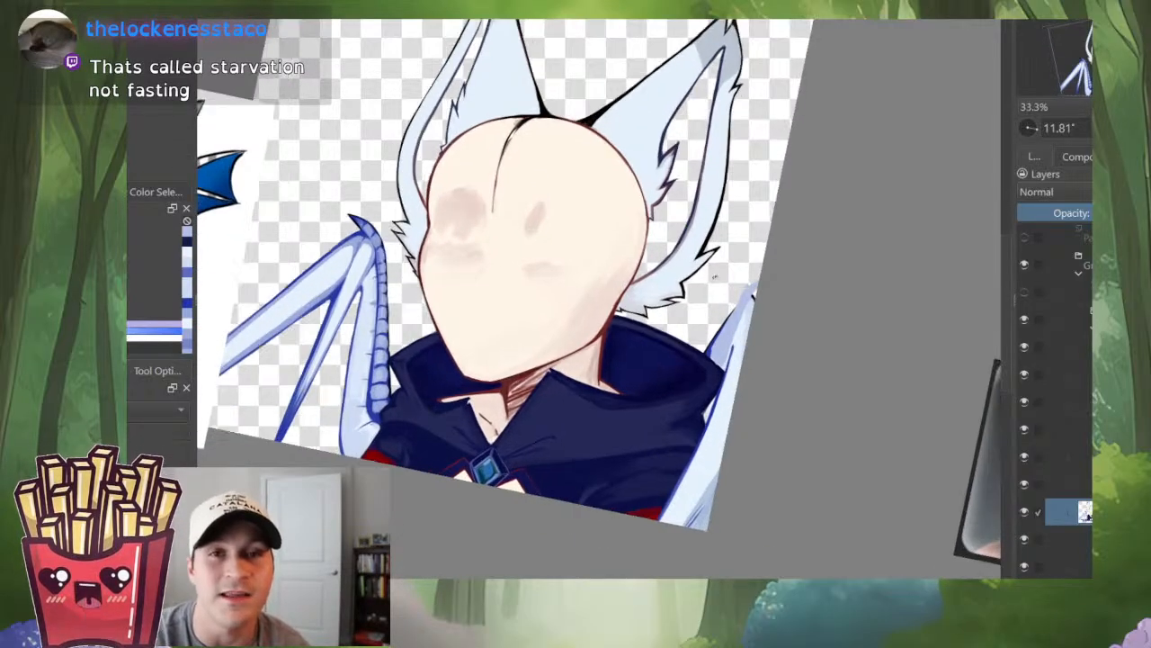
{"action": "scroll", "coordinate": [717, 277], "scroll_direction": "up", "scroll_amount": 1}
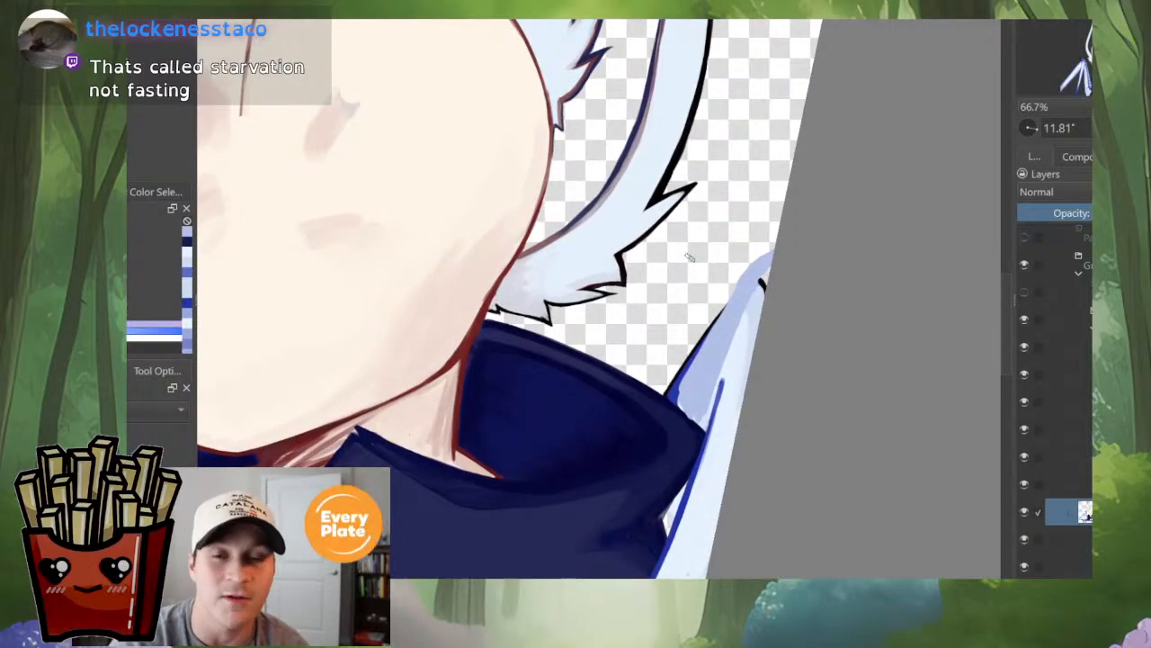
{"action": "scroll", "coordinate": [690, 387], "scroll_direction": "down", "scroll_amount": 4}
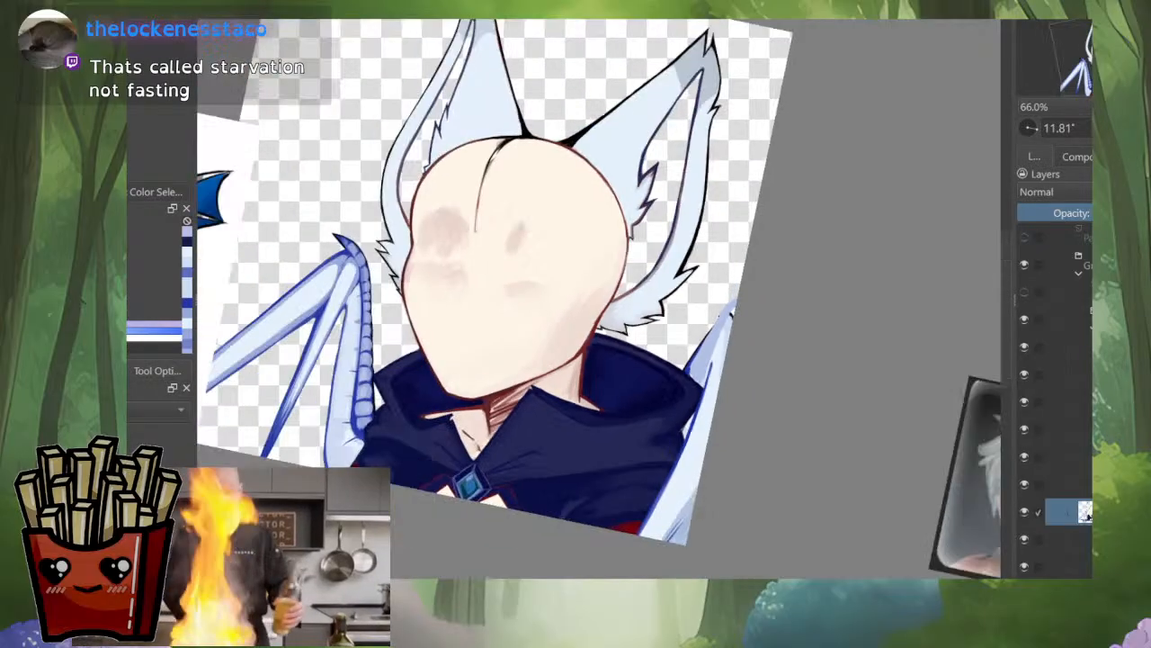
Step: Extend the black outline along the opposite wing's upper edge toward its lavender-blue tip
{"action": "scroll", "coordinate": [680, 396], "scroll_direction": "up", "scroll_amount": 4}
{"action": "scroll", "coordinate": [782, 250], "scroll_direction": "up", "scroll_amount": 3}
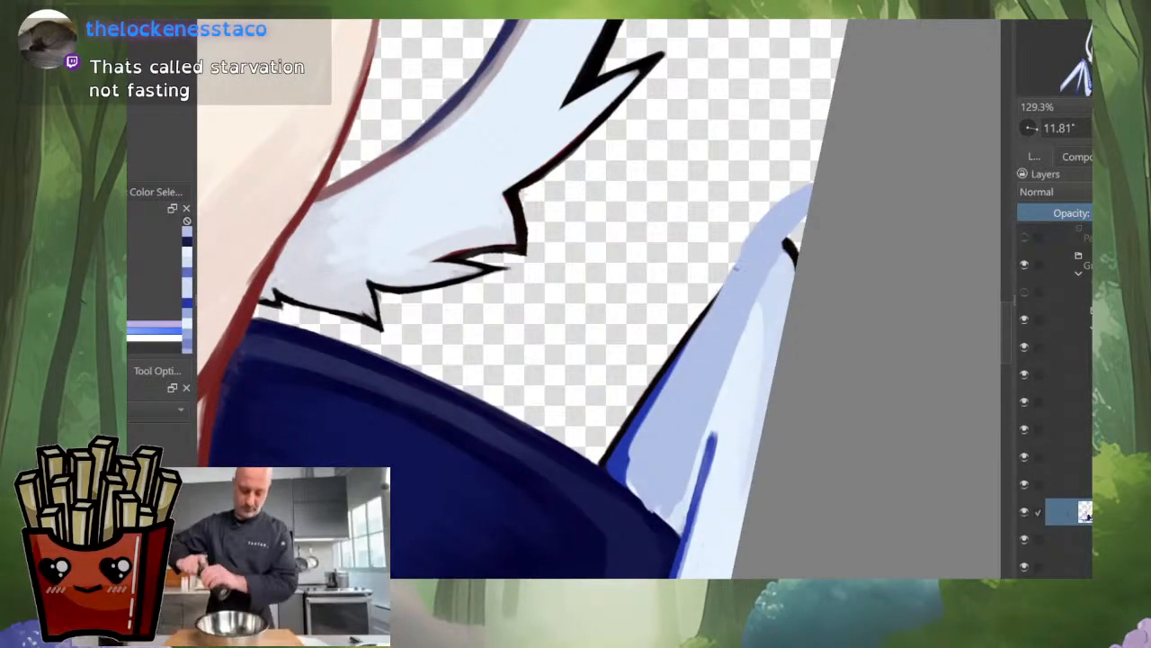
{"action": "left_click", "coordinate": [705, 468], "text": "ctrl"}
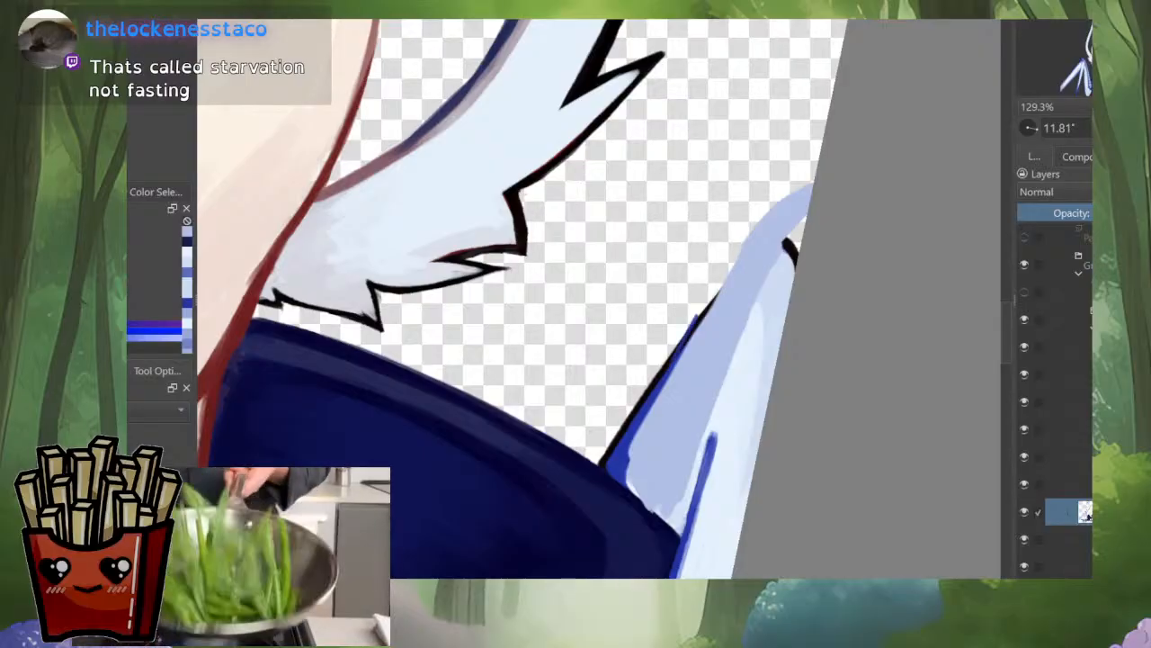
{"action": "key", "text": "ctrl+z"}
{"action": "left_click", "coordinate": [657, 374], "text": "ctrl"}
{"action": "left_click_drag", "start_coordinate": [673, 353], "coordinate": [743, 247]}
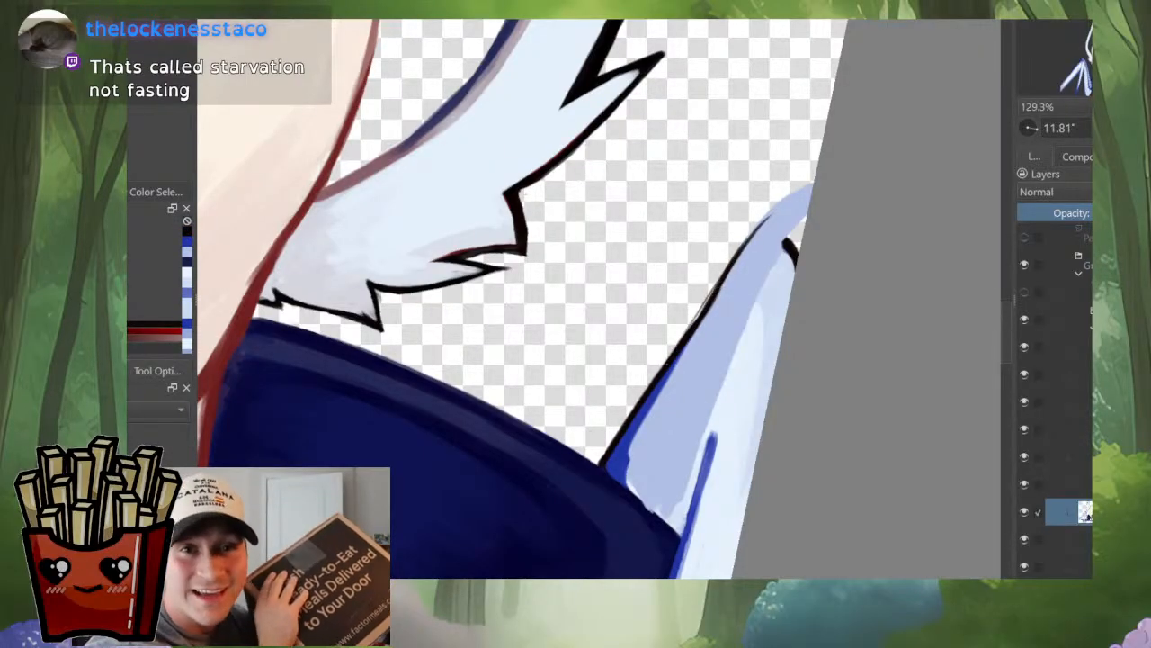
{"action": "scroll", "coordinate": [727, 301], "scroll_direction": "down", "scroll_amount": 3}
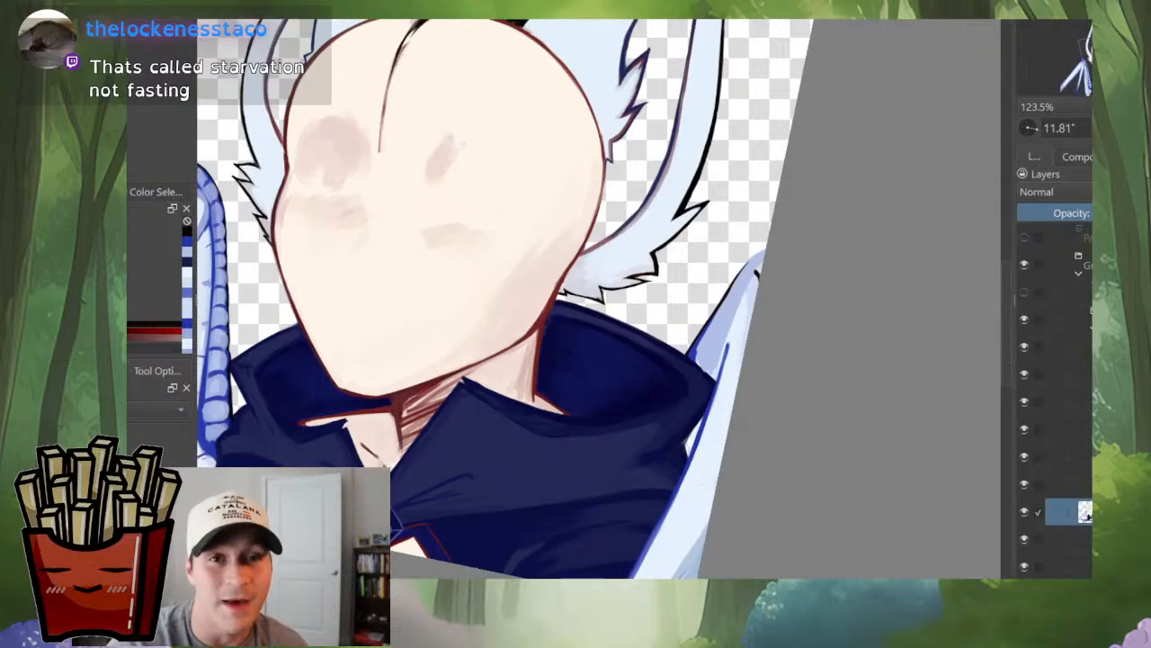
Step: Rotate the canvas and draw a thin dark line from the cape along the boundary between the opposite wing's lavender and pale areas
{"action": "left_click_drag", "start_coordinate": [727, 301], "coordinate": [676, 369]}
{"action": "scroll", "coordinate": [711, 354], "scroll_direction": "up", "scroll_amount": 3}
{"action": "scroll", "coordinate": [587, 403], "scroll_direction": "down", "scroll_amount": 3}
{"action": "left_click_drag", "start_coordinate": [587, 403], "coordinate": [670, 356]}
{"action": "scroll", "coordinate": [600, 360], "scroll_direction": "down", "scroll_amount": 2}
{"action": "left_click_drag", "start_coordinate": [576, 360], "coordinate": [504, 387]}
{"action": "left_click_drag", "start_coordinate": [670, 356], "coordinate": [598, 404]}
{"action": "scroll", "coordinate": [508, 351], "scroll_direction": "up", "scroll_amount": 3}
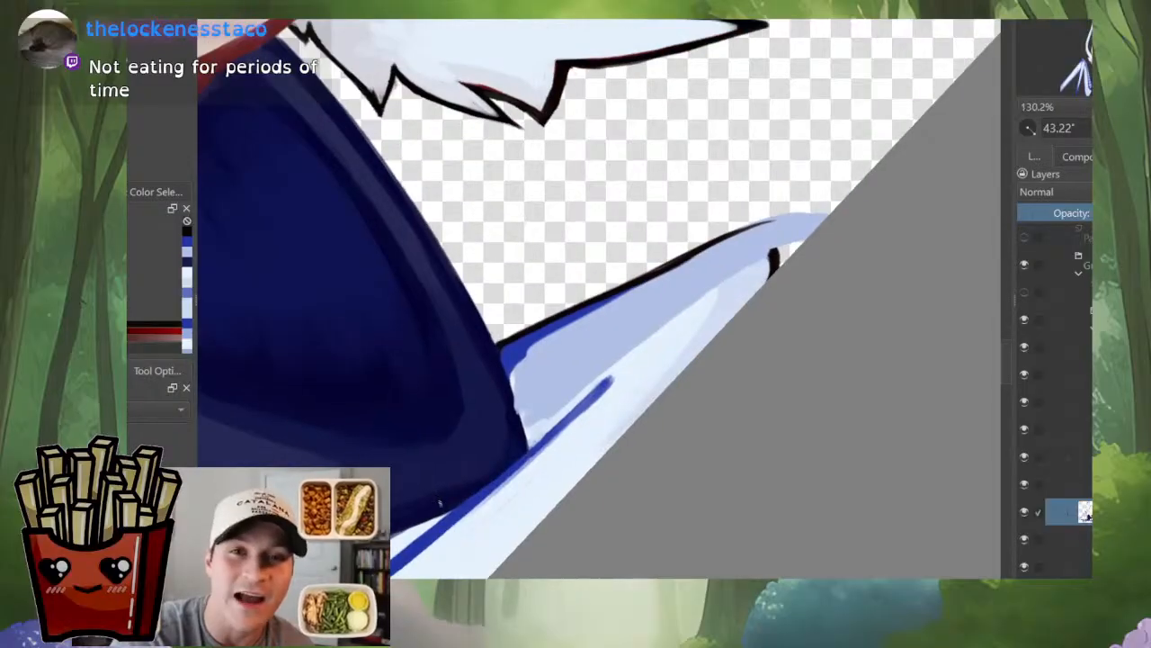
{"action": "left_click_drag", "start_coordinate": [401, 530], "coordinate": [373, 568]}
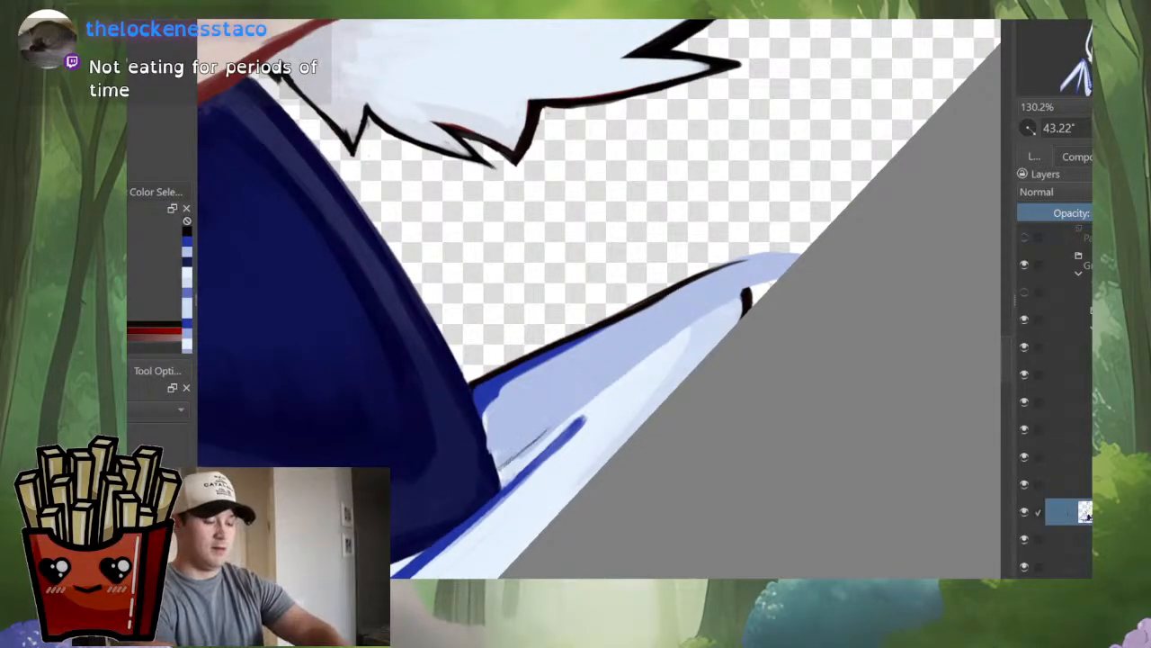
{"action": "left_click_drag", "start_coordinate": [536, 434], "coordinate": [645, 344]}
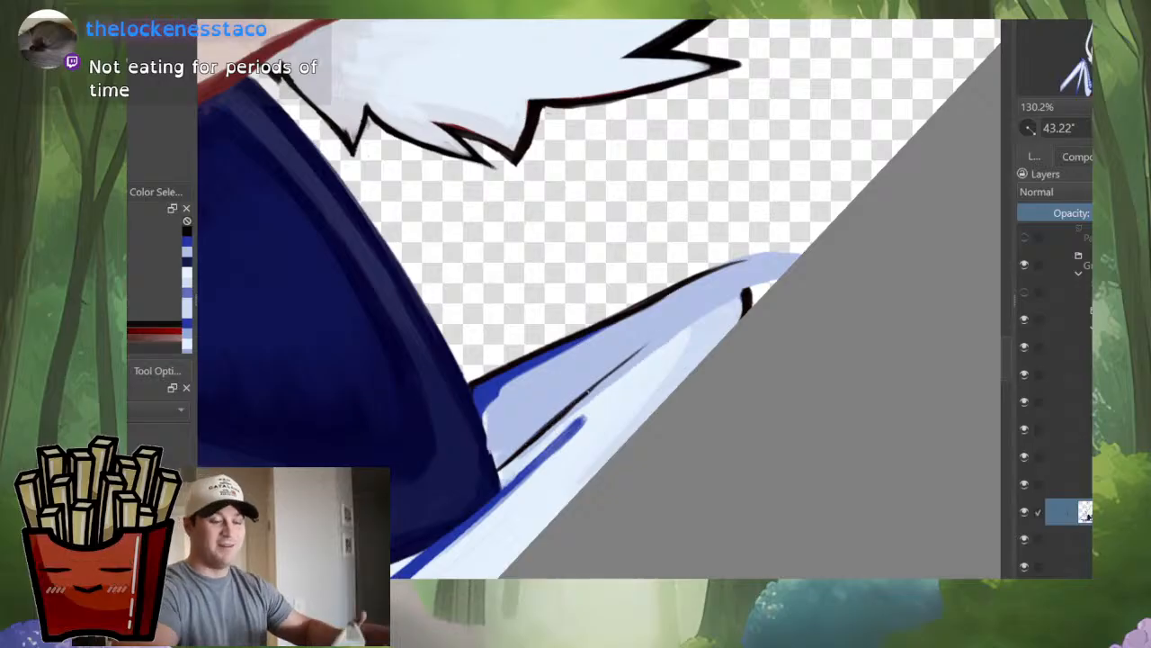
Step: Thicken the thin dark boundary line between the opposite wing's lavender and pale areas and extend it up to the black tip
{"action": "left_click_drag", "start_coordinate": [589, 394], "coordinate": [665, 338]}
{"action": "left_click_drag", "start_coordinate": [513, 452], "coordinate": [651, 341]}
{"action": "scroll", "coordinate": [674, 340], "scroll_direction": "down", "scroll_amount": 5}
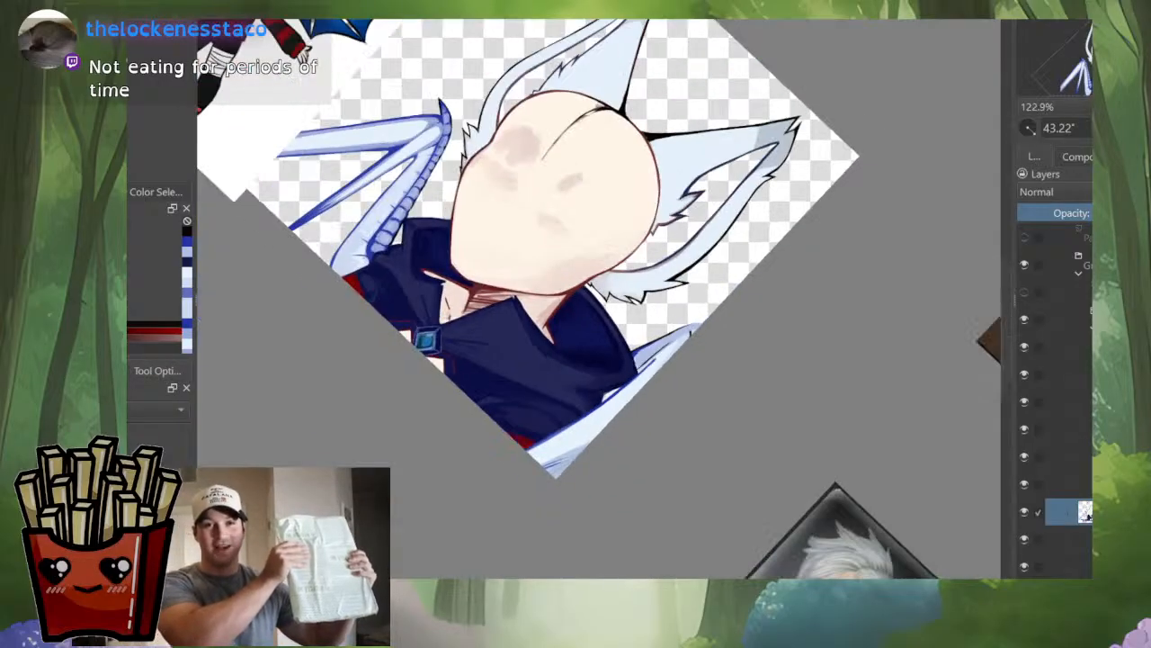
{"action": "scroll", "coordinate": [666, 342], "scroll_direction": "up", "scroll_amount": 6}
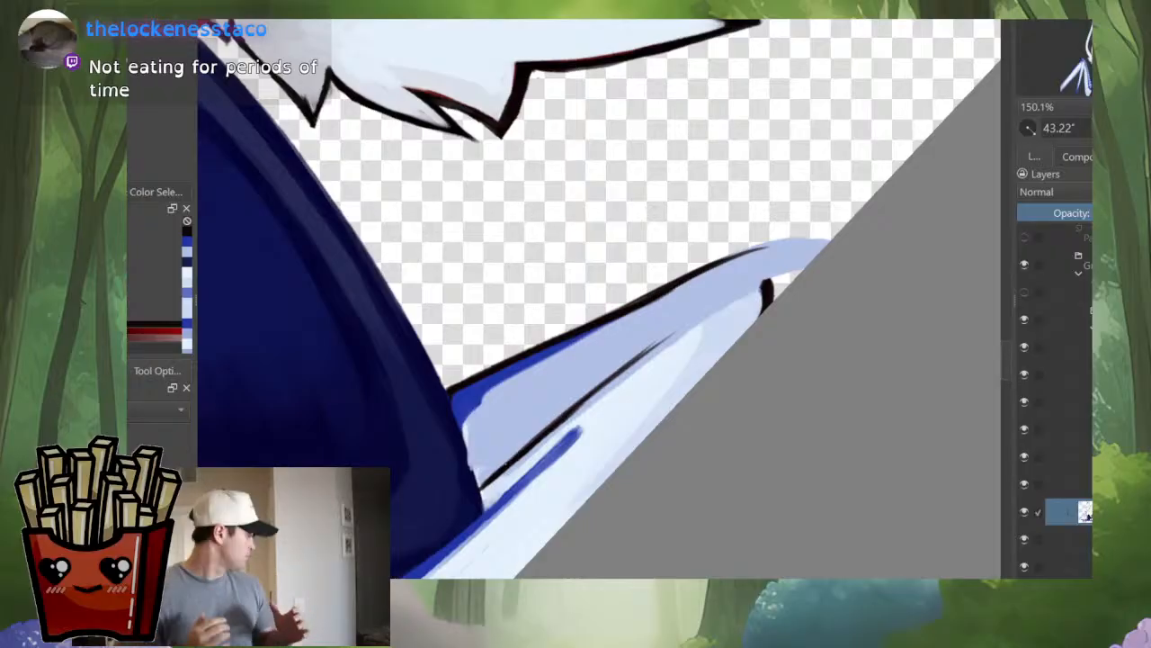
{"action": "left_click_drag", "start_coordinate": [564, 423], "coordinate": [648, 355]}
{"action": "left_click_drag", "start_coordinate": [595, 394], "coordinate": [784, 278]}
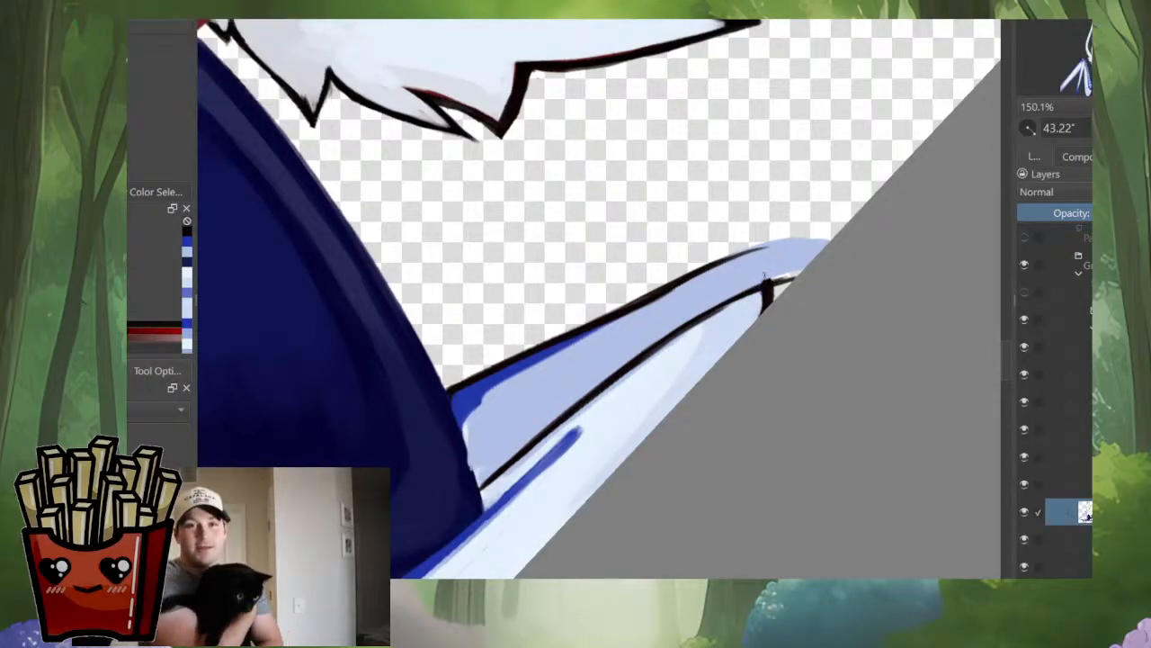
Step: Examine the opposite wing's boundary line in the whole drawing and close up at different canvas rotations
{"action": "scroll", "coordinate": [666, 306], "scroll_direction": "down", "scroll_amount": 3}
{"action": "scroll", "coordinate": [760, 299], "scroll_direction": "down", "scroll_amount": 2}
{"action": "left_click_drag", "start_coordinate": [575, 297], "coordinate": [675, 293]}
{"action": "scroll", "coordinate": [810, 350], "scroll_direction": "down", "scroll_amount": 2}
{"action": "scroll", "coordinate": [806, 387], "scroll_direction": "up", "scroll_amount": 4}
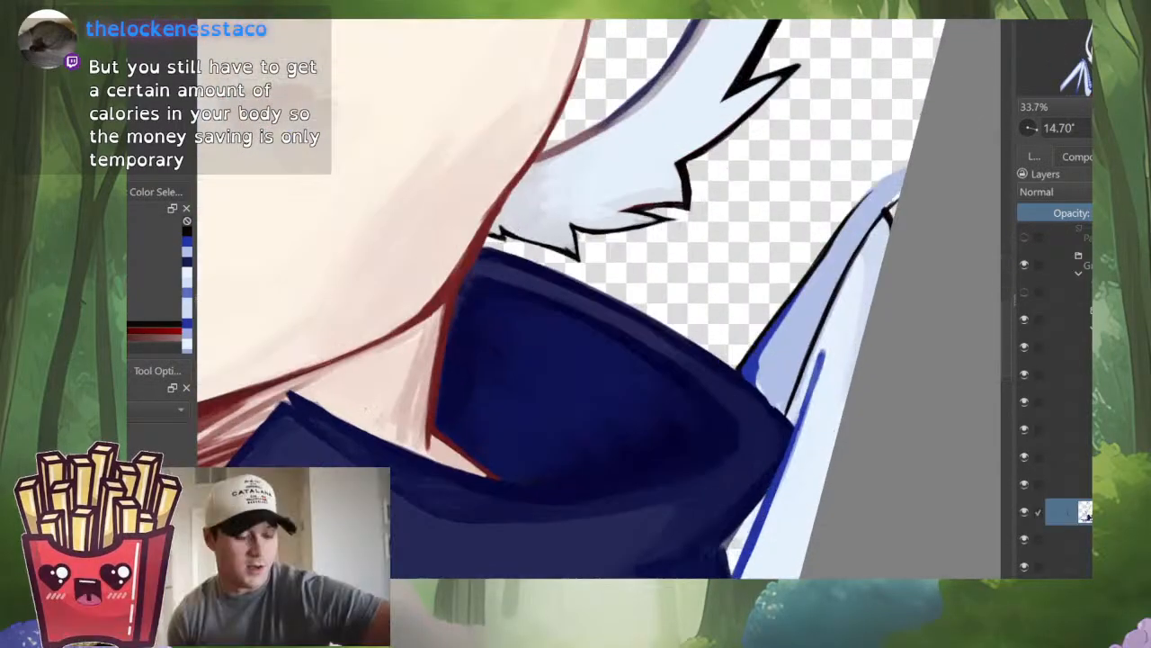
{"action": "left_click_drag", "start_coordinate": [756, 297], "coordinate": [631, 422]}
{"action": "scroll", "coordinate": [749, 441], "scroll_direction": "up", "scroll_amount": 3}
{"action": "left_click_drag", "start_coordinate": [738, 422], "coordinate": [693, 460]}
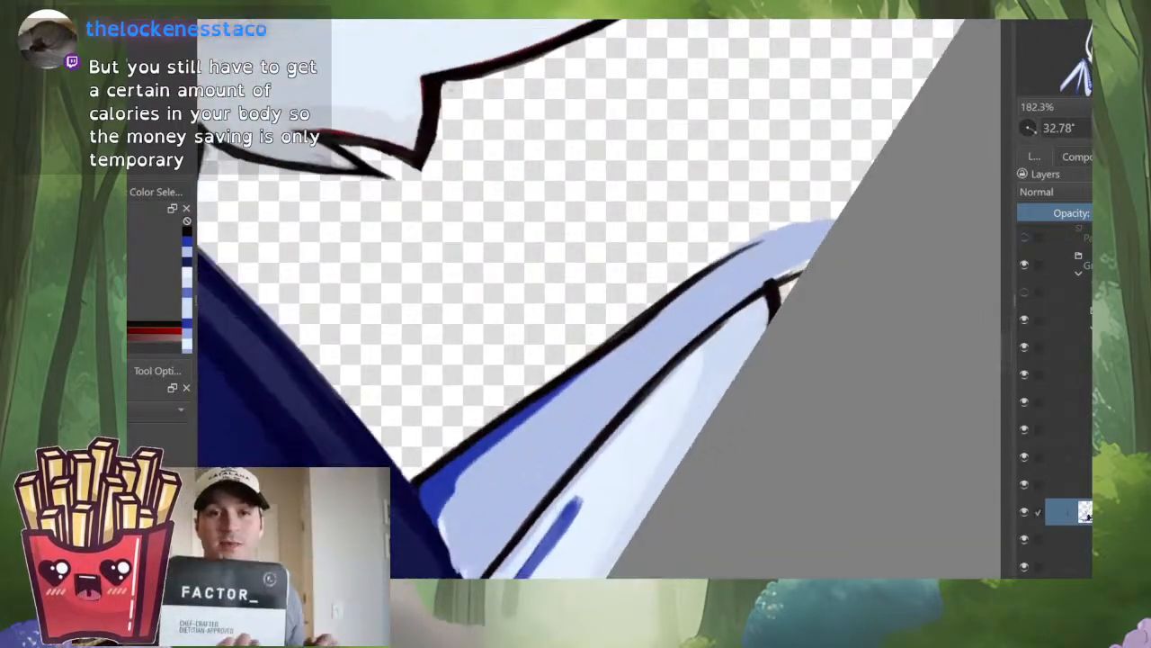
{"action": "left_click_drag", "start_coordinate": [680, 405], "coordinate": [646, 431]}
Step: Thin the black outline along the opposite wing's upper edge by painting lavender-blue over its inner side
{"action": "scroll", "coordinate": [580, 400], "scroll_direction": "up", "scroll_amount": 1}
{"action": "left_click", "coordinate": [535, 428], "text": "ctrl"}
{"action": "mouse_move", "coordinate": [468, 474]}
{"action": "left_mouse_down"}
{"action": "mouse_move", "coordinate": [418, 516]}
{"action": "mouse_move", "coordinate": [502, 419]}
{"action": "left_mouse_up"}
{"action": "left_click", "coordinate": [434, 481], "text": "ctrl"}
{"action": "left_click", "coordinate": [502, 419], "text": "ctrl"}
{"action": "left_click_drag", "start_coordinate": [436, 475], "coordinate": [635, 290]}
{"action": "left_click_drag", "start_coordinate": [539, 364], "coordinate": [635, 290]}
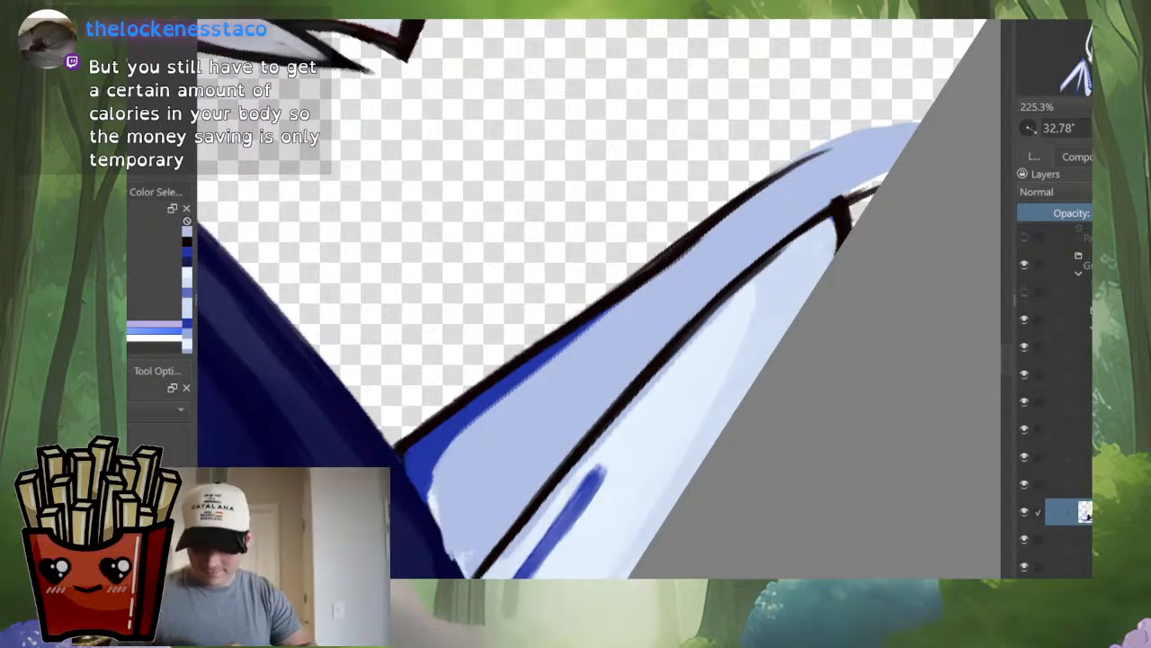
{"action": "left_click_drag", "start_coordinate": [701, 238], "coordinate": [538, 362]}
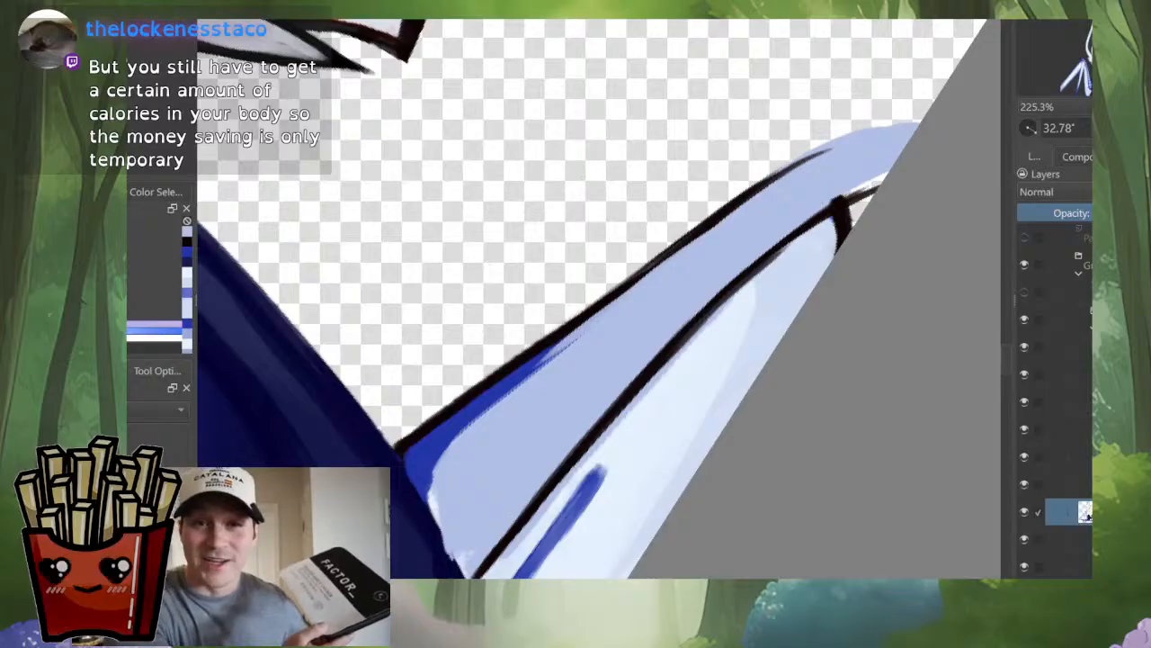
{"action": "left_click_drag", "start_coordinate": [683, 251], "coordinate": [776, 181]}
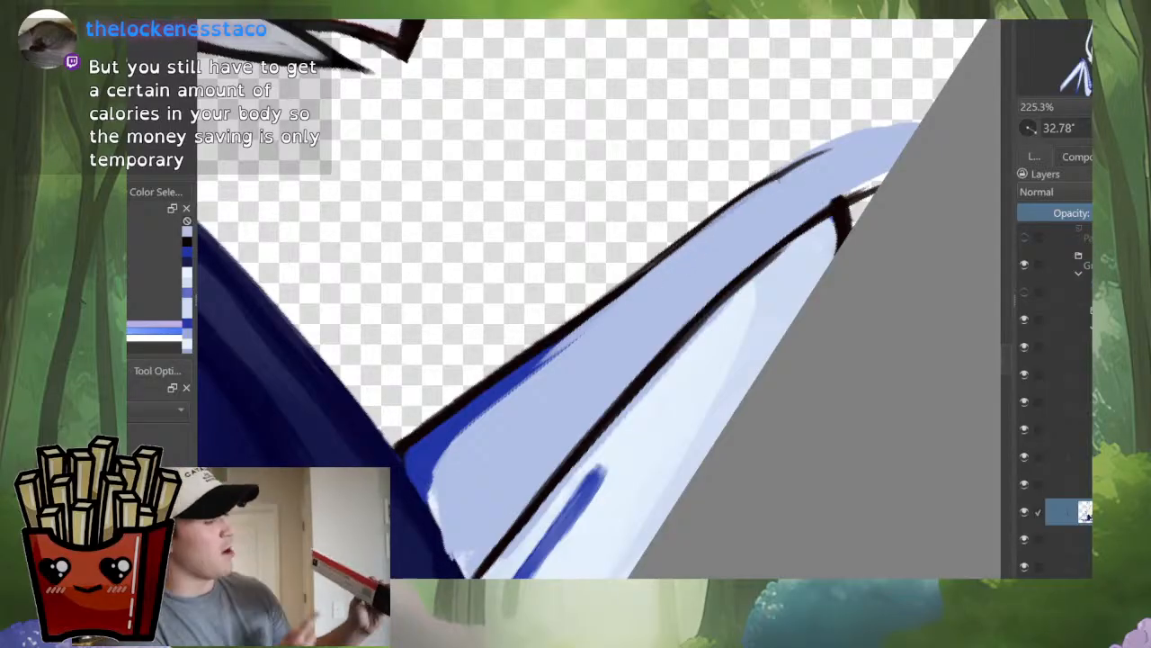
{"action": "key", "text": "ctrl+z"}
{"action": "key", "text": "ctrl+z"}
{"action": "key", "text": "ctrl+z"}
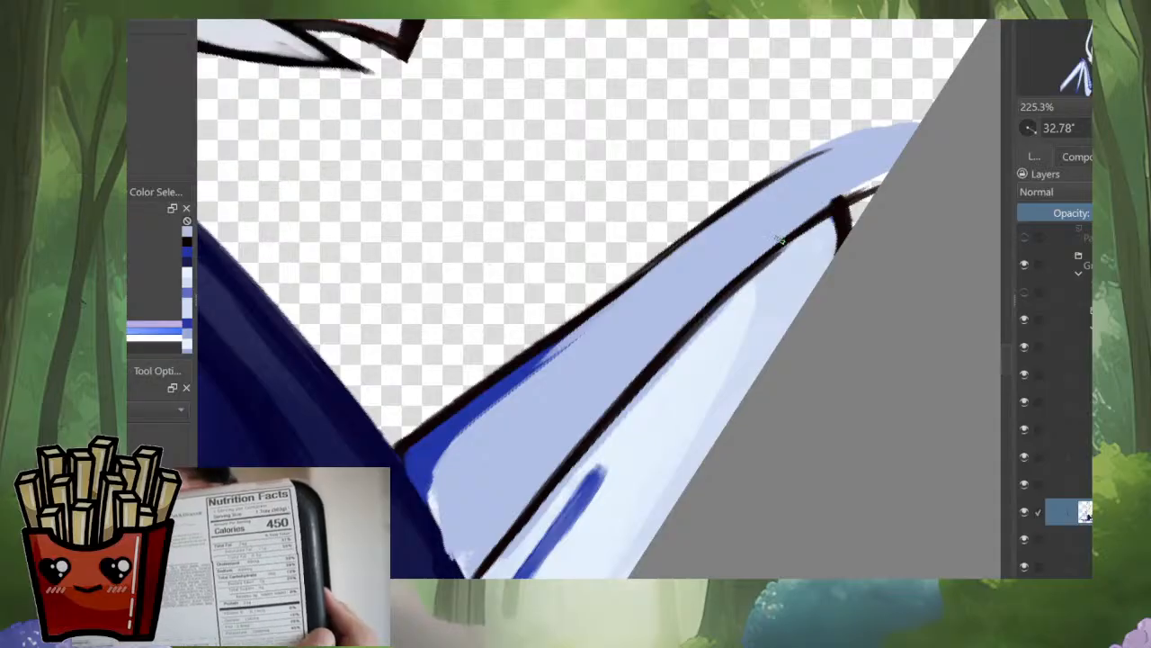
Step: Touch up the lavender-blue beside the cape and trim the dark boundary line's lower side with the wing's pale color
{"action": "mouse_move", "coordinate": [775, 249]}
{"action": "left_mouse_down"}
{"action": "mouse_move", "coordinate": [779, 296]}
{"action": "mouse_move", "coordinate": [778, 264]}
{"action": "left_mouse_up"}
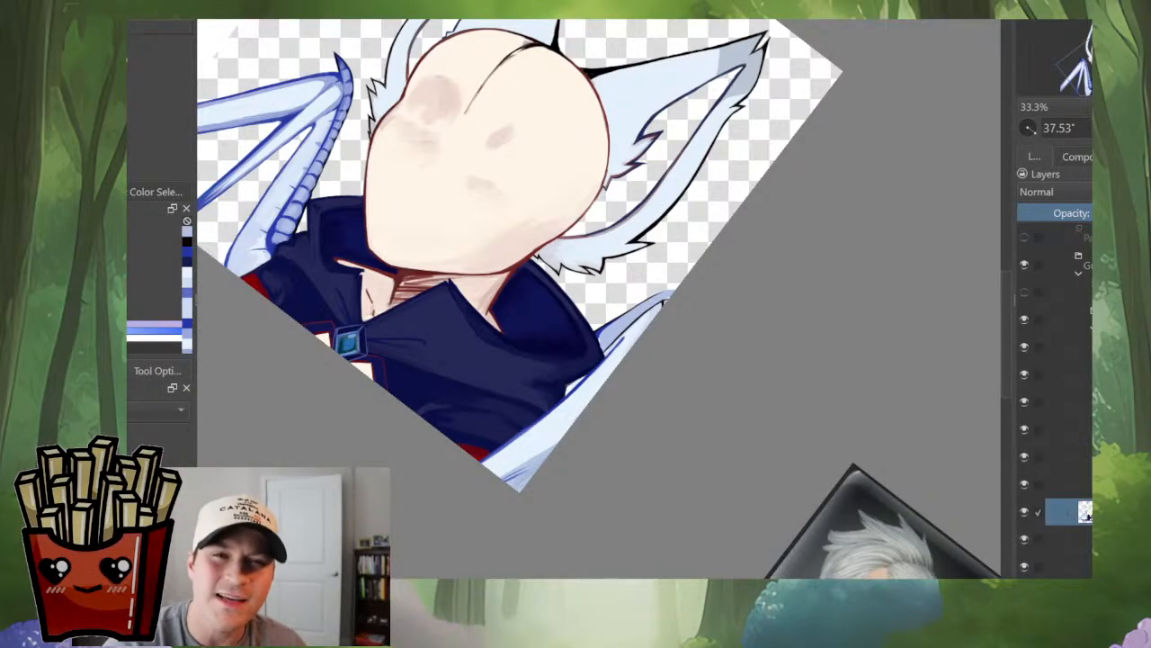
{"action": "left_click_drag", "start_coordinate": [720, 324], "coordinate": [707, 367]}
{"action": "left_click_drag", "start_coordinate": [612, 348], "coordinate": [612, 222]}
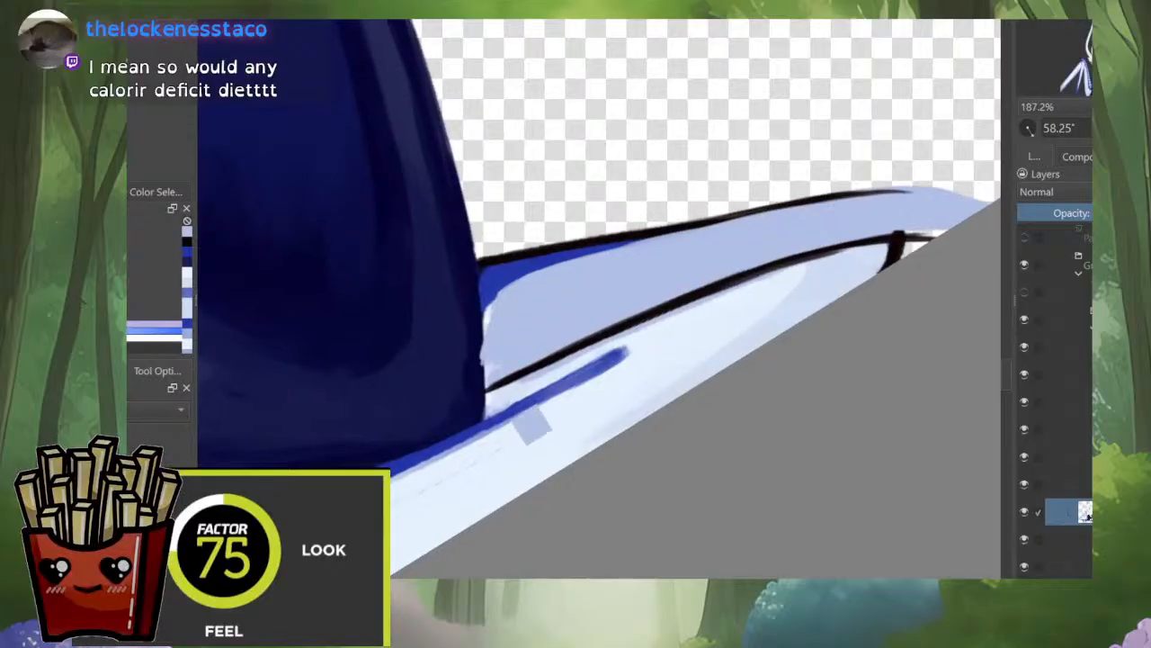
{"action": "left_click", "coordinate": [501, 383], "text": "ctrl"}
{"action": "left_click_drag", "start_coordinate": [500, 384], "coordinate": [490, 385]}
{"action": "left_click", "coordinate": [790, 275], "text": "ctrl"}
{"action": "mouse_move", "coordinate": [777, 277]}
{"action": "left_mouse_down"}
{"action": "mouse_move", "coordinate": [687, 309]}
{"action": "mouse_move", "coordinate": [715, 293]}
{"action": "mouse_move", "coordinate": [495, 395]}
{"action": "left_mouse_up"}
Step: Undo the last touch-ups and reinforce the middle of the opposite wing's boundary line in black
{"action": "left_click_drag", "start_coordinate": [702, 358], "coordinate": [706, 241]}
{"action": "mouse_move", "coordinate": [676, 89]}
{"action": "left_mouse_down"}
{"action": "mouse_move", "coordinate": [676, 212]}
{"action": "mouse_move", "coordinate": [559, 333]}
{"action": "left_mouse_up"}
{"action": "left_click", "coordinate": [664, 208], "text": "ctrl"}
{"action": "key", "text": "ctrl+z"}
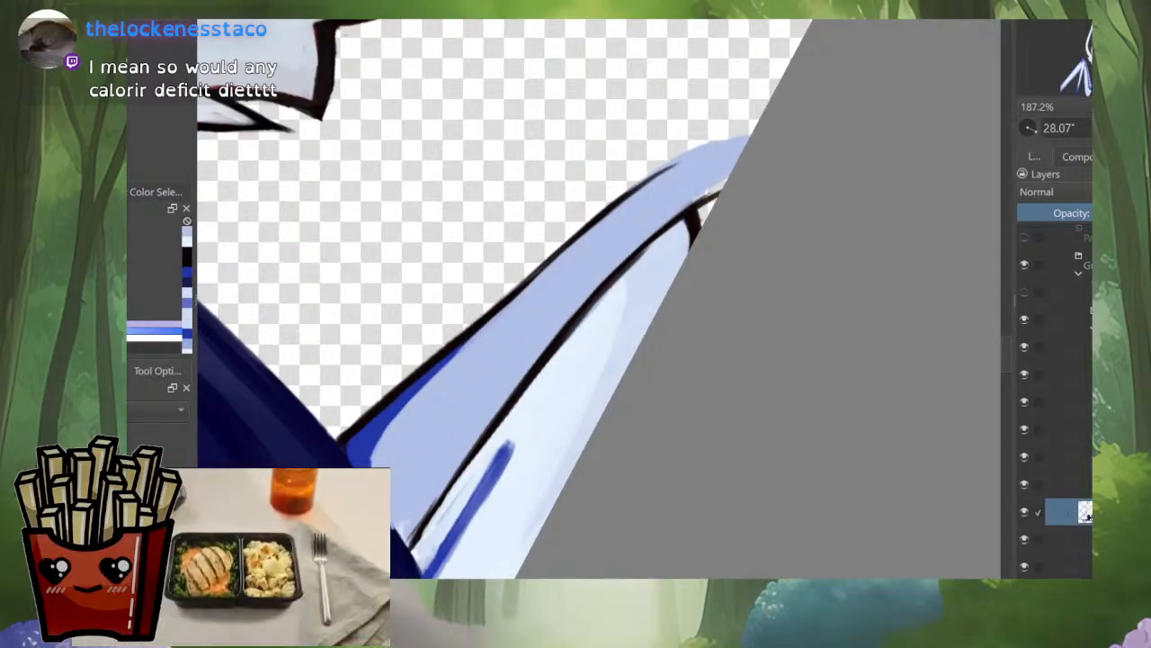
{"action": "key", "text": "ctrl+z"}
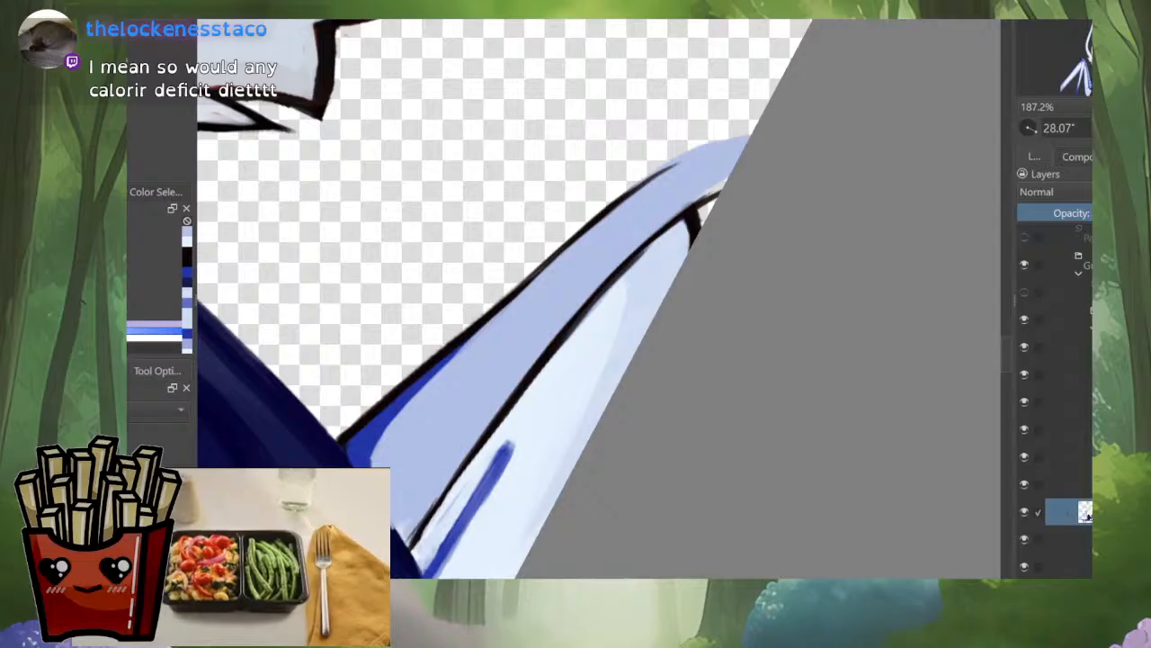
{"action": "left_click", "coordinate": [510, 401], "text": "ctrl"}
{"action": "mouse_move", "coordinate": [519, 387]}
{"action": "left_mouse_down"}
{"action": "mouse_move", "coordinate": [433, 517]}
{"action": "mouse_move", "coordinate": [477, 448]}
{"action": "left_mouse_up"}
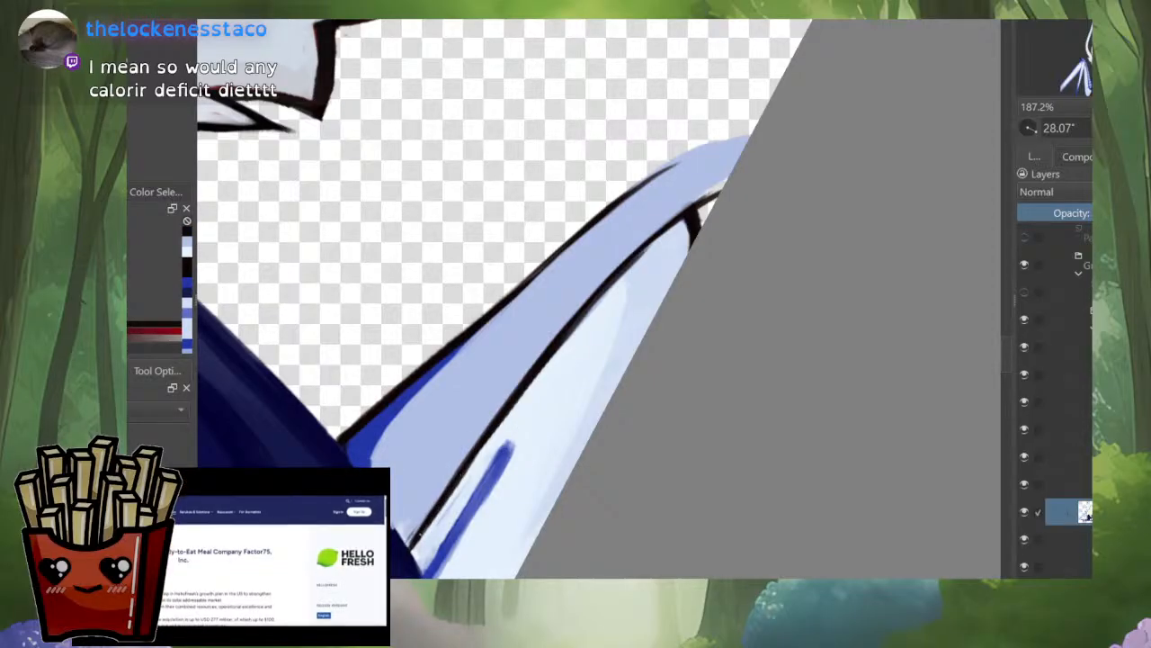
Step: Darken the faded end of the black outline on the opposite wing's upper edge near the tip
{"action": "scroll", "coordinate": [531, 414], "scroll_direction": "down", "scroll_amount": 5}
{"action": "mouse_move", "coordinate": [529, 396]}
{"action": "left_mouse_down"}
{"action": "mouse_move", "coordinate": [583, 412]}
{"action": "mouse_move", "coordinate": [544, 388]}
{"action": "left_mouse_up"}
{"action": "scroll", "coordinate": [543, 387], "scroll_direction": "up", "scroll_amount": 5}
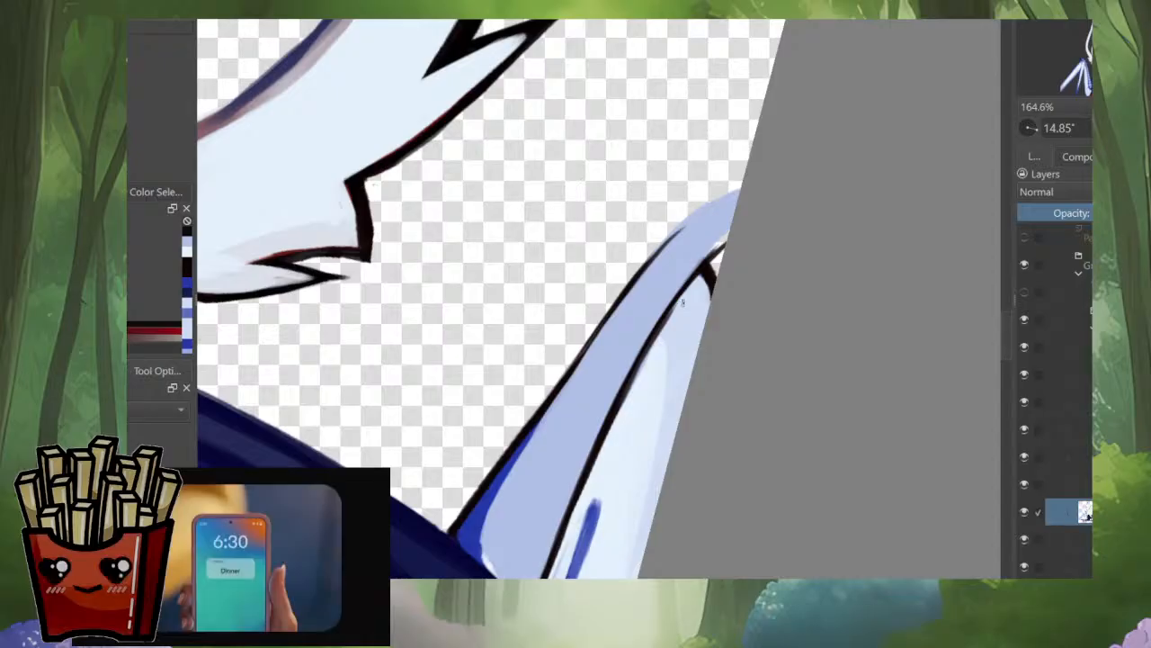
{"action": "left_click_drag", "start_coordinate": [374, 184], "coordinate": [432, 102]}
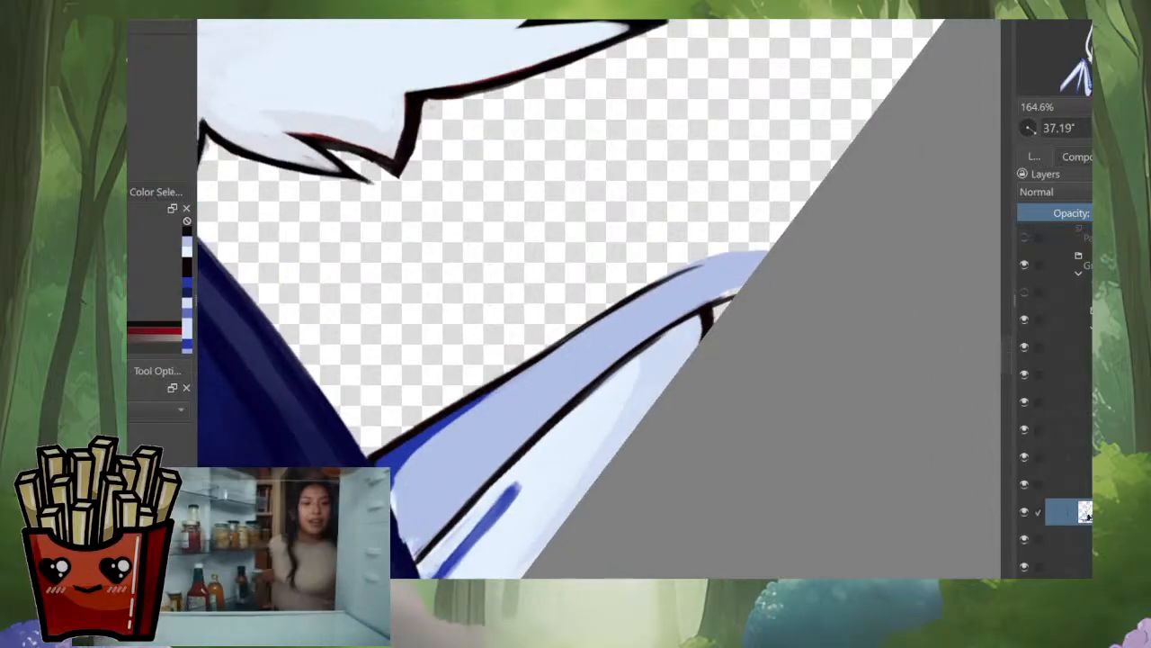
{"action": "left_click_drag", "start_coordinate": [603, 269], "coordinate": [558, 329]}
{"action": "mouse_move", "coordinate": [559, 328]}
{"action": "left_mouse_down"}
{"action": "mouse_move", "coordinate": [575, 344]}
{"action": "mouse_move", "coordinate": [632, 275]}
{"action": "left_mouse_up"}
{"action": "left_click", "coordinate": [570, 352], "text": "ctrl"}
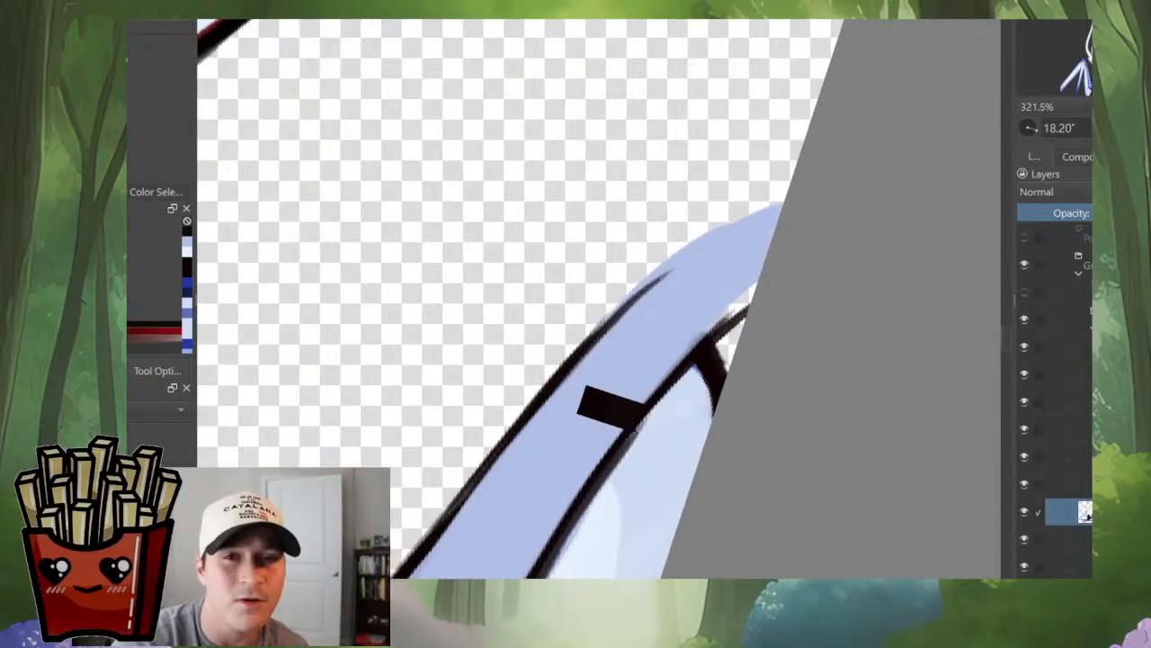
{"action": "left_click_drag", "start_coordinate": [562, 364], "coordinate": [630, 288]}
{"action": "key", "text": "ctrl+z"}
{"action": "left_click_drag", "start_coordinate": [585, 340], "coordinate": [661, 272]}
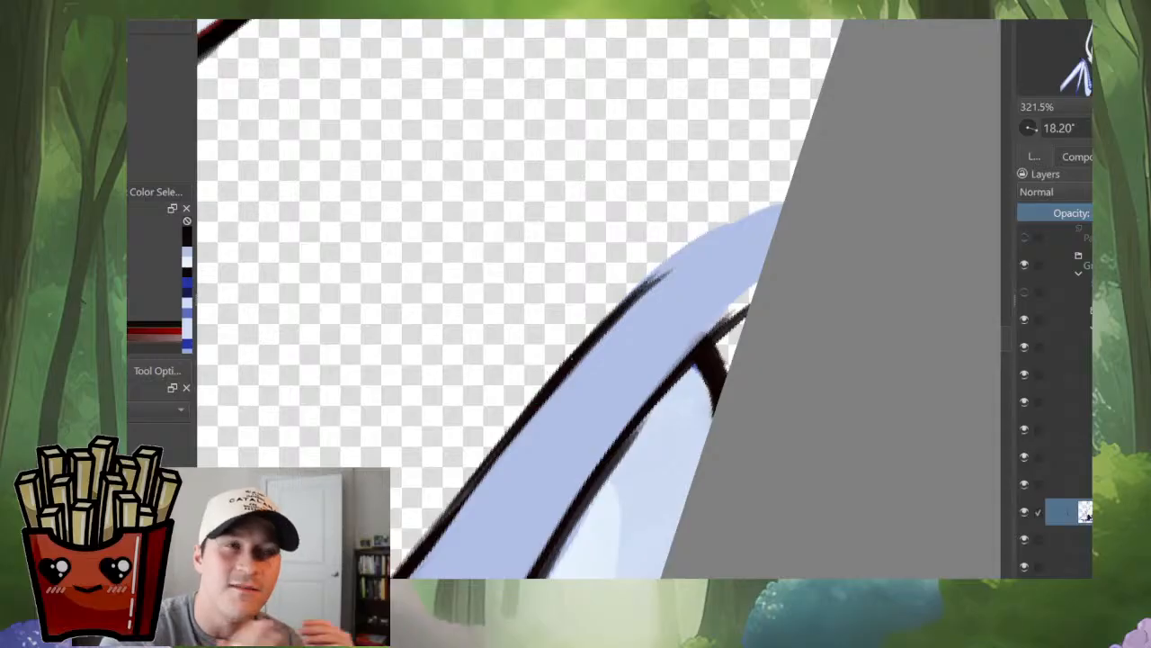
Step: Continue the opposite wing's black upper outline in a curve around the tip to the canvas edge
{"action": "mouse_move", "coordinate": [616, 309]}
{"action": "left_mouse_down"}
{"action": "mouse_move", "coordinate": [673, 265]}
{"action": "mouse_move", "coordinate": [630, 450]}
{"action": "left_mouse_up"}
{"action": "mouse_move", "coordinate": [621, 450]}
{"action": "left_mouse_down"}
{"action": "mouse_move", "coordinate": [689, 456]}
{"action": "mouse_move", "coordinate": [664, 457]}
{"action": "left_mouse_up"}
{"action": "left_click_drag", "start_coordinate": [724, 333], "coordinate": [725, 419]}
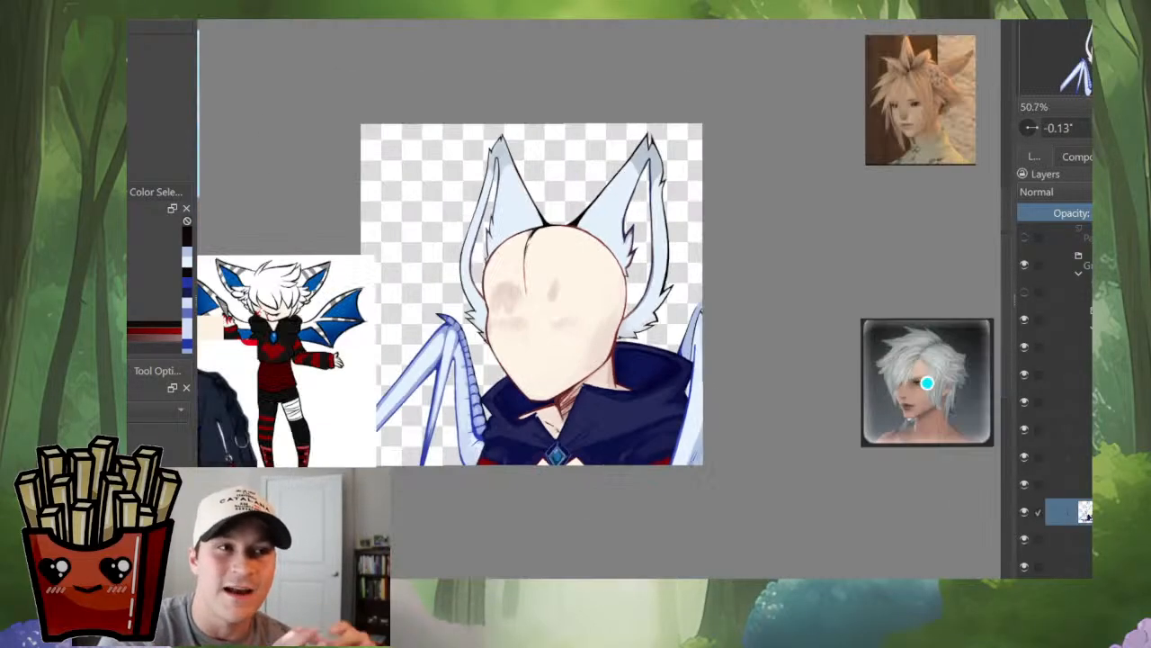
{"action": "left_click_drag", "start_coordinate": [715, 326], "coordinate": [716, 211]}
{"action": "left_click_drag", "start_coordinate": [566, 360], "coordinate": [567, 329]}
{"action": "left_click_drag", "start_coordinate": [642, 243], "coordinate": [702, 207]}
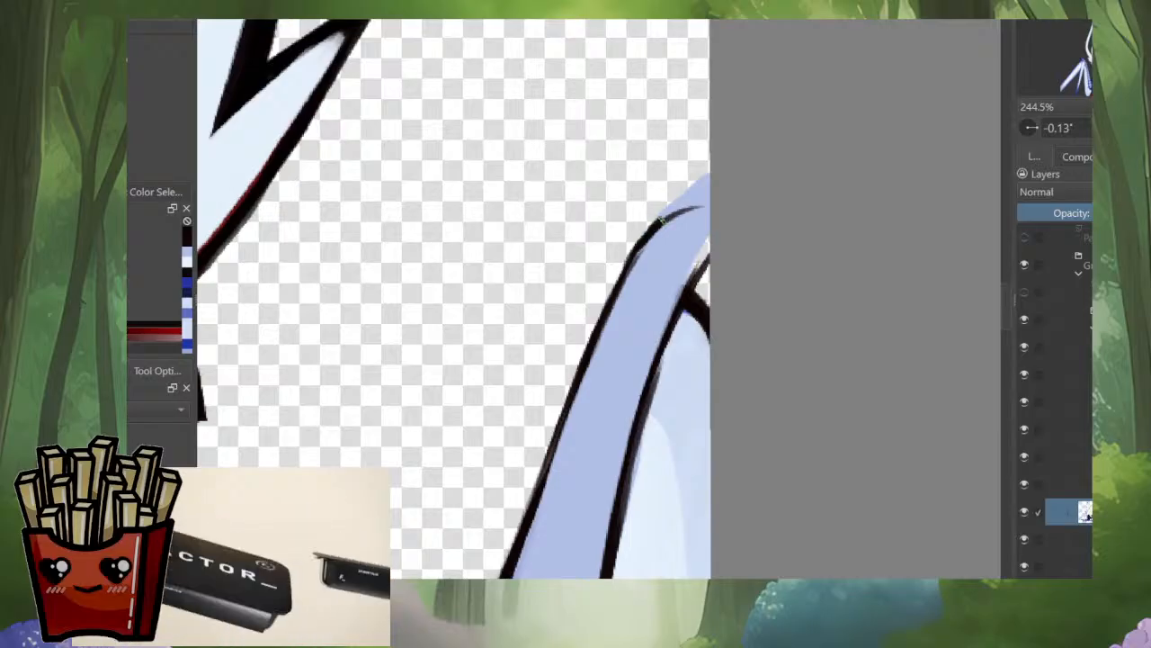
{"action": "left_click_drag", "start_coordinate": [649, 234], "coordinate": [709, 205]}
{"action": "key", "text": "ctrl+z"}
{"action": "left_click_drag", "start_coordinate": [629, 261], "coordinate": [707, 206]}
{"action": "left_click_drag", "start_coordinate": [646, 234], "coordinate": [709, 204]}
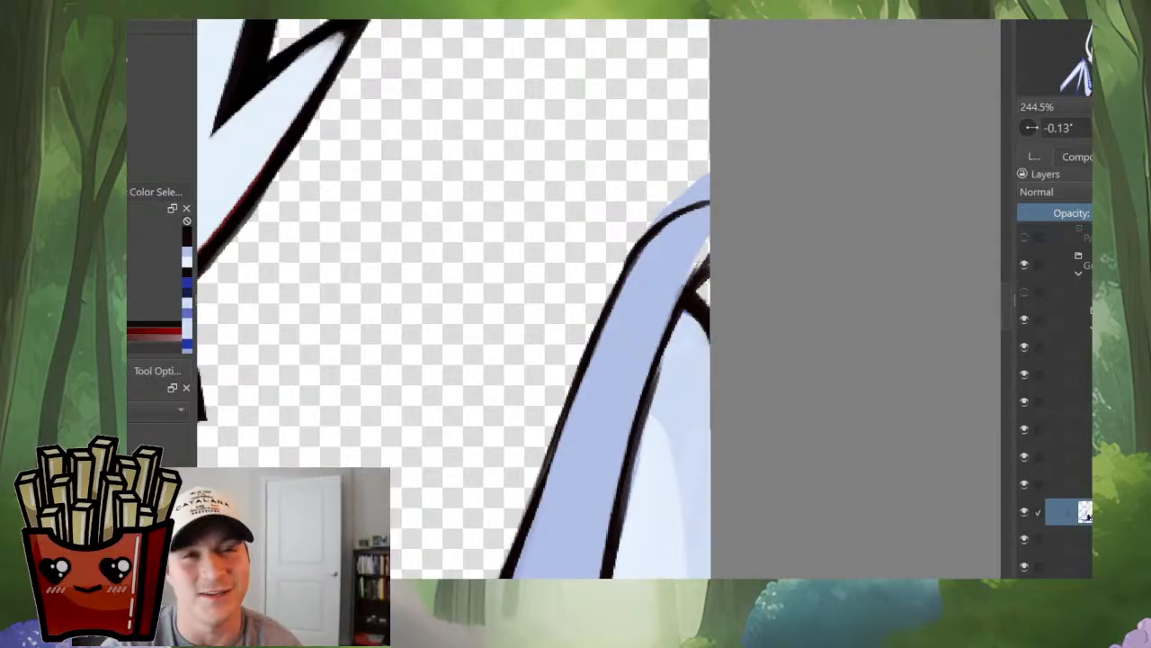
Step: Erase the lavender-blue outside the tip's new outline and cover the tip's inner side and stray dark line with lavender-blue
{"action": "left_click_drag", "start_coordinate": [617, 285], "coordinate": [667, 214]}
{"action": "left_click_drag", "start_coordinate": [629, 252], "coordinate": [707, 186]}
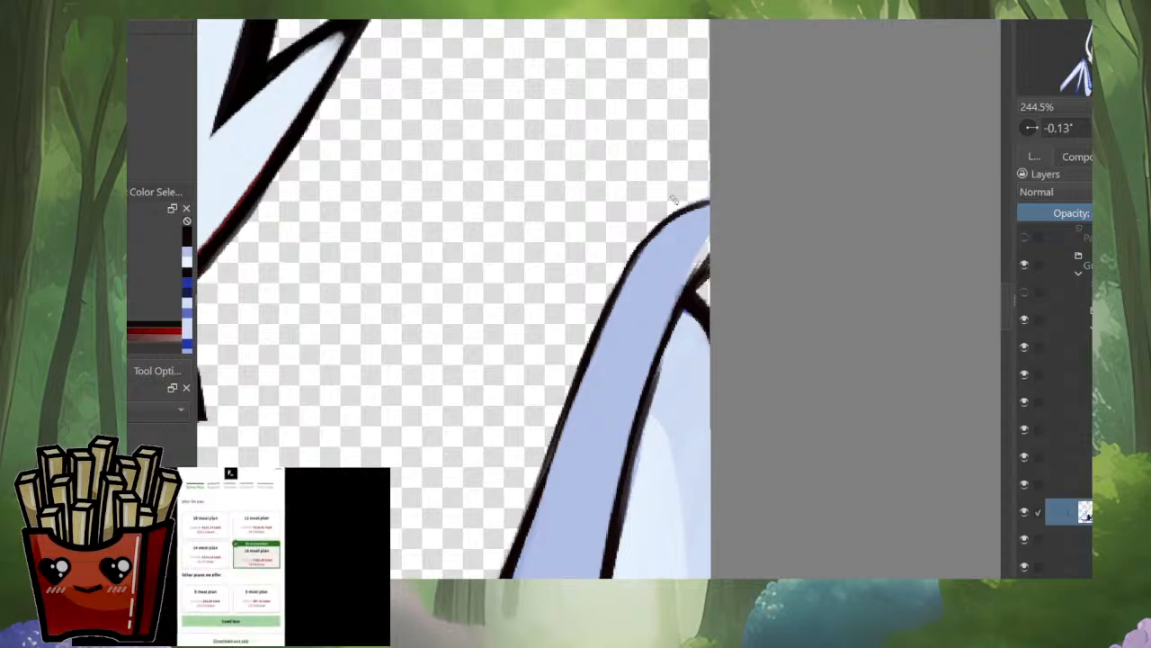
{"action": "left_click", "coordinate": [691, 238], "text": "ctrl"}
{"action": "left_click_drag", "start_coordinate": [704, 248], "coordinate": [678, 308]}
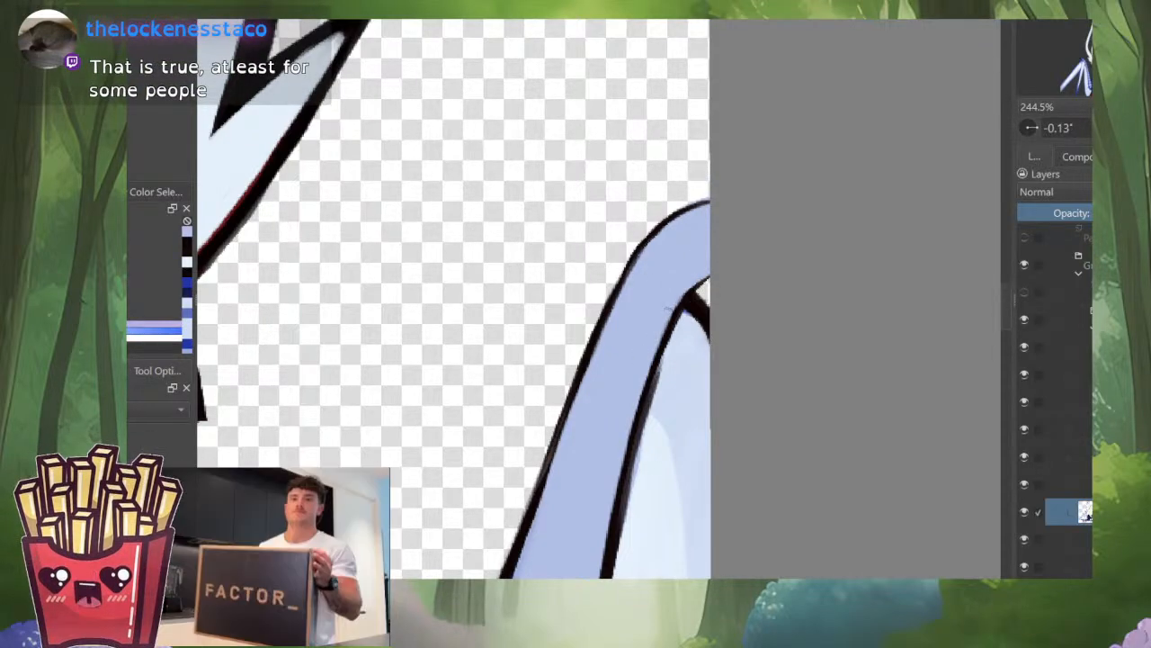
{"action": "scroll", "coordinate": [675, 350], "scroll_direction": "down", "scroll_amount": 9}
{"action": "scroll", "coordinate": [659, 432], "scroll_direction": "up", "scroll_amount": 1}
{"action": "scroll", "coordinate": [649, 247], "scroll_direction": "up", "scroll_amount": 5}
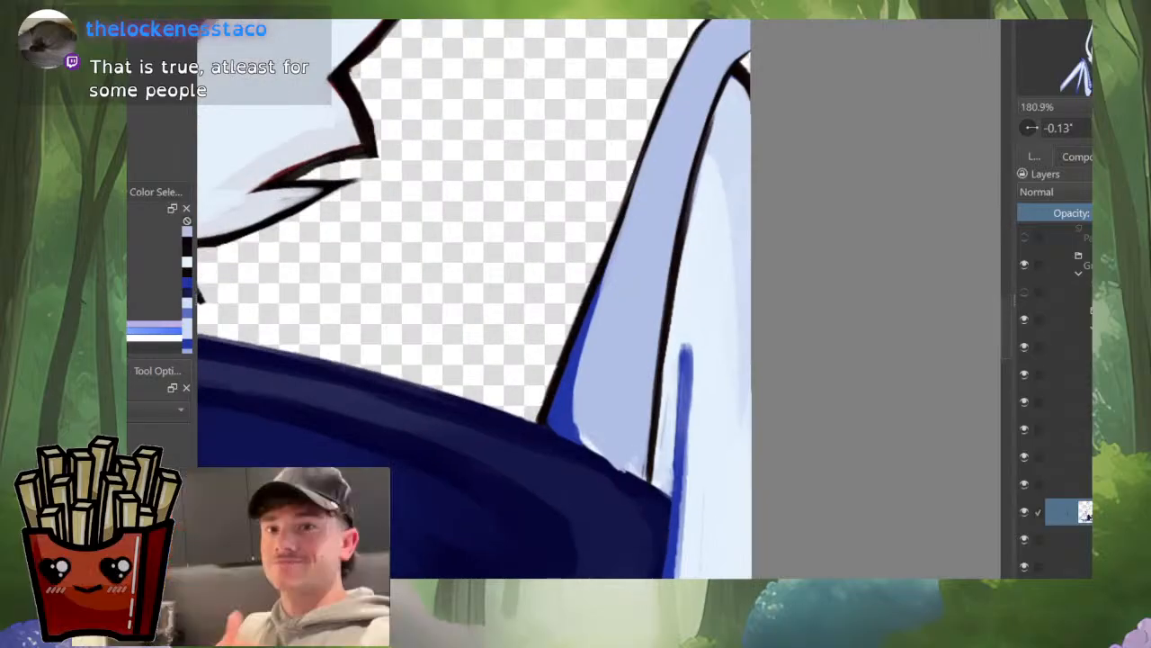
{"action": "left_click_drag", "start_coordinate": [651, 249], "coordinate": [651, 274]}
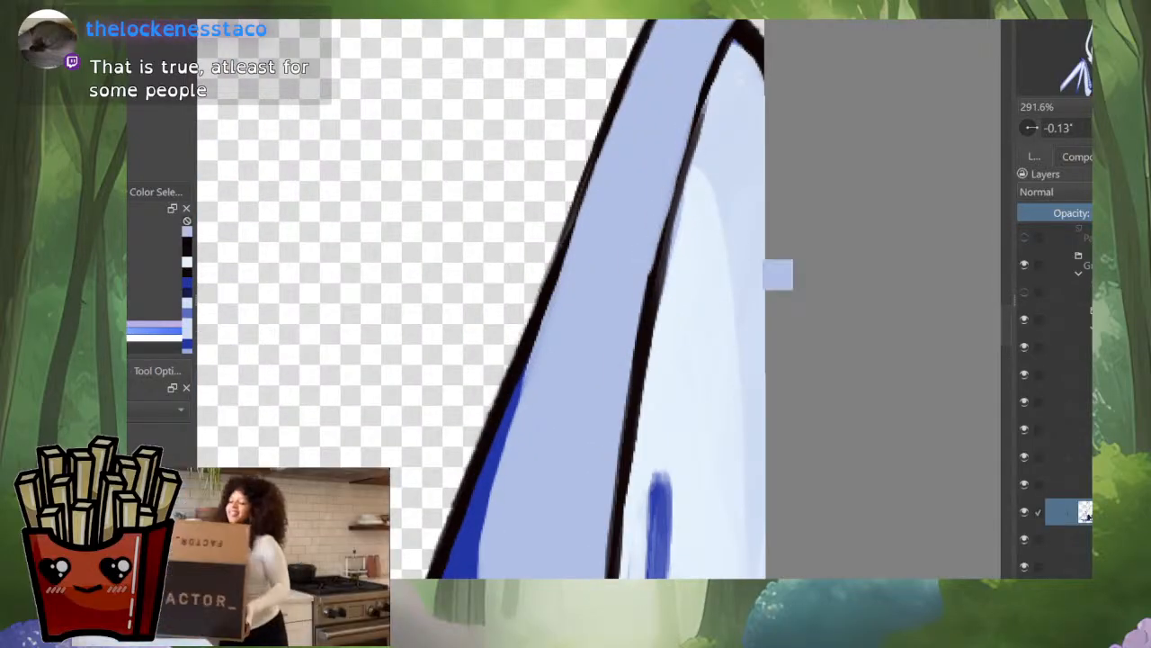
{"action": "key", "text": "ctrl+z"}
{"action": "mouse_move", "coordinate": [680, 135]}
{"action": "left_mouse_down"}
{"action": "mouse_move", "coordinate": [667, 136]}
{"action": "mouse_move", "coordinate": [862, 223]}
{"action": "mouse_move", "coordinate": [560, 334]}
{"action": "left_mouse_up"}
{"action": "mouse_move", "coordinate": [782, 256]}
{"action": "left_mouse_down"}
{"action": "mouse_move", "coordinate": [766, 213]}
{"action": "mouse_move", "coordinate": [680, 129]}
{"action": "left_mouse_up"}
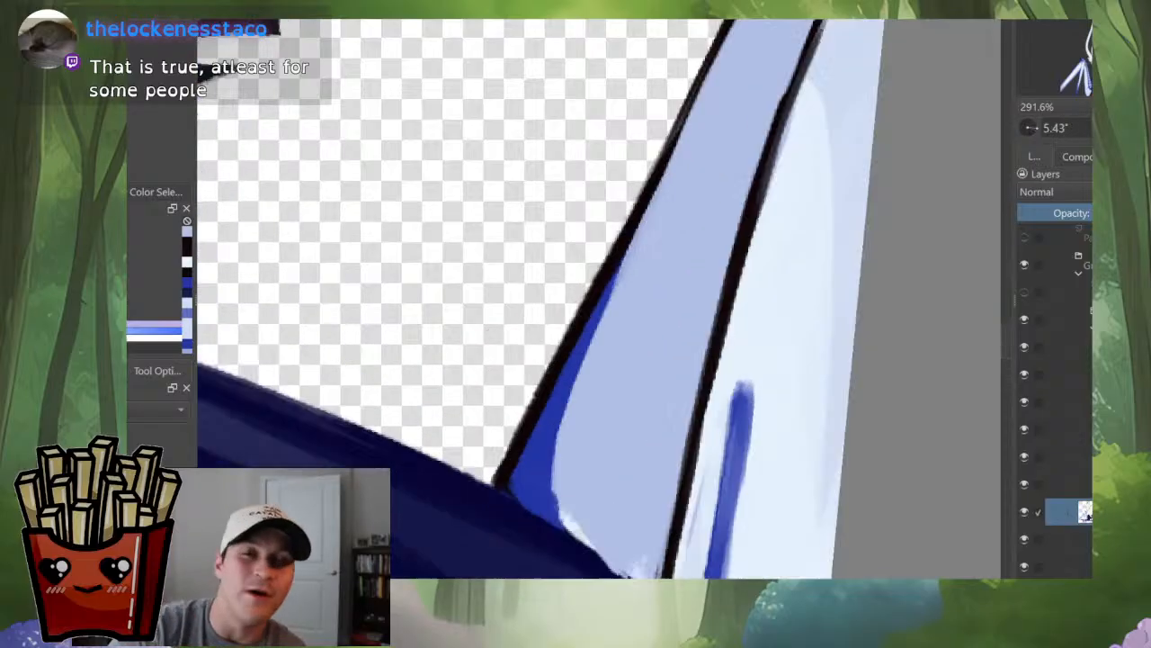
Step: Smooth the cape's edge where it meets the opposite wing with dark navy, working in mirrored view
{"action": "scroll", "coordinate": [769, 346], "scroll_direction": "down", "scroll_amount": 4}
{"action": "key", "text": "m"}
{"action": "scroll", "coordinate": [459, 423], "scroll_direction": "up", "scroll_amount": 4}
{"action": "left_click", "coordinate": [664, 289], "text": "ctrl"}
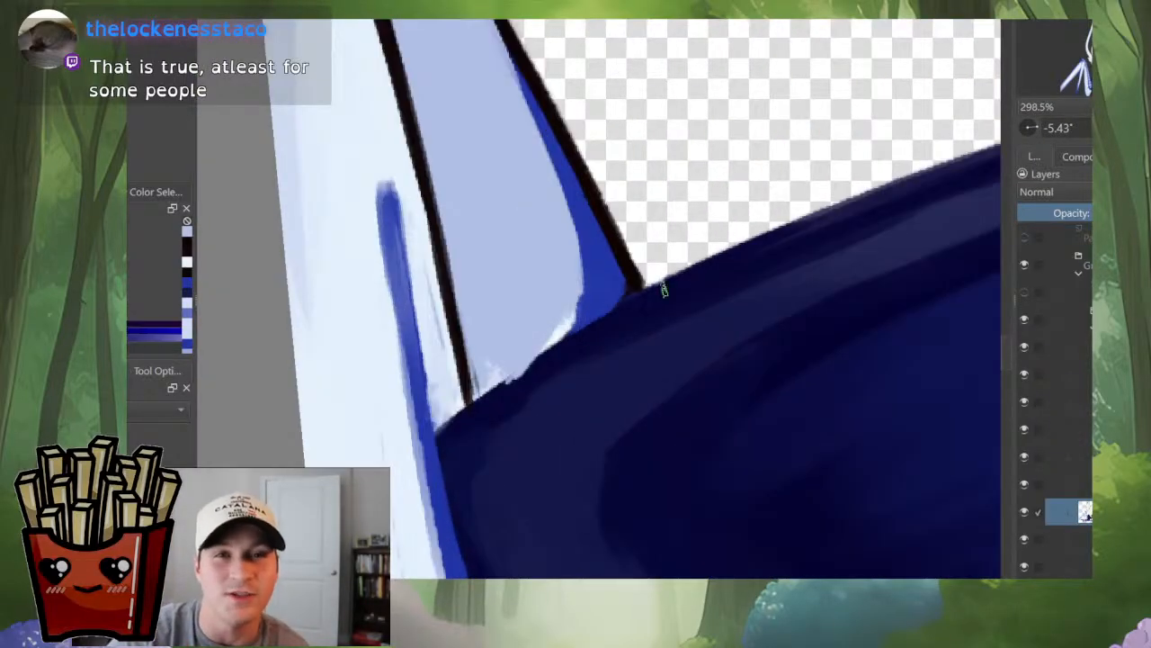
{"action": "left_click_drag", "start_coordinate": [645, 293], "coordinate": [502, 380]}
{"action": "left_click_drag", "start_coordinate": [557, 346], "coordinate": [439, 429]}
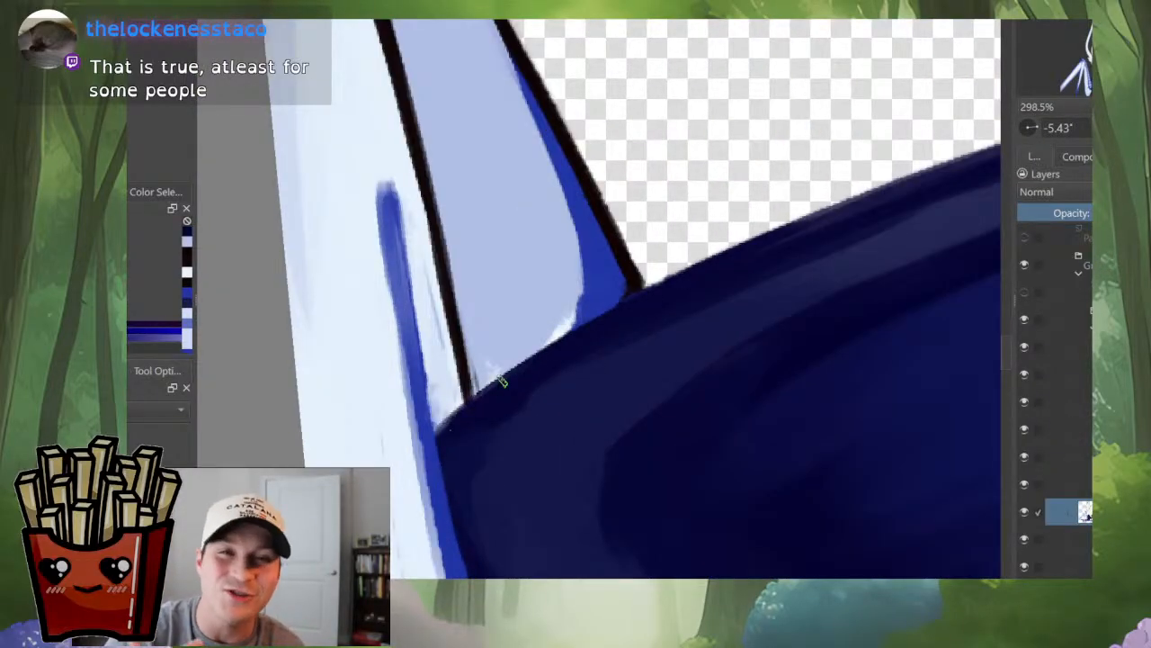
{"action": "scroll", "coordinate": [583, 364], "scroll_direction": "down", "scroll_amount": 4}
{"action": "scroll", "coordinate": [590, 373], "scroll_direction": "up", "scroll_amount": 2}
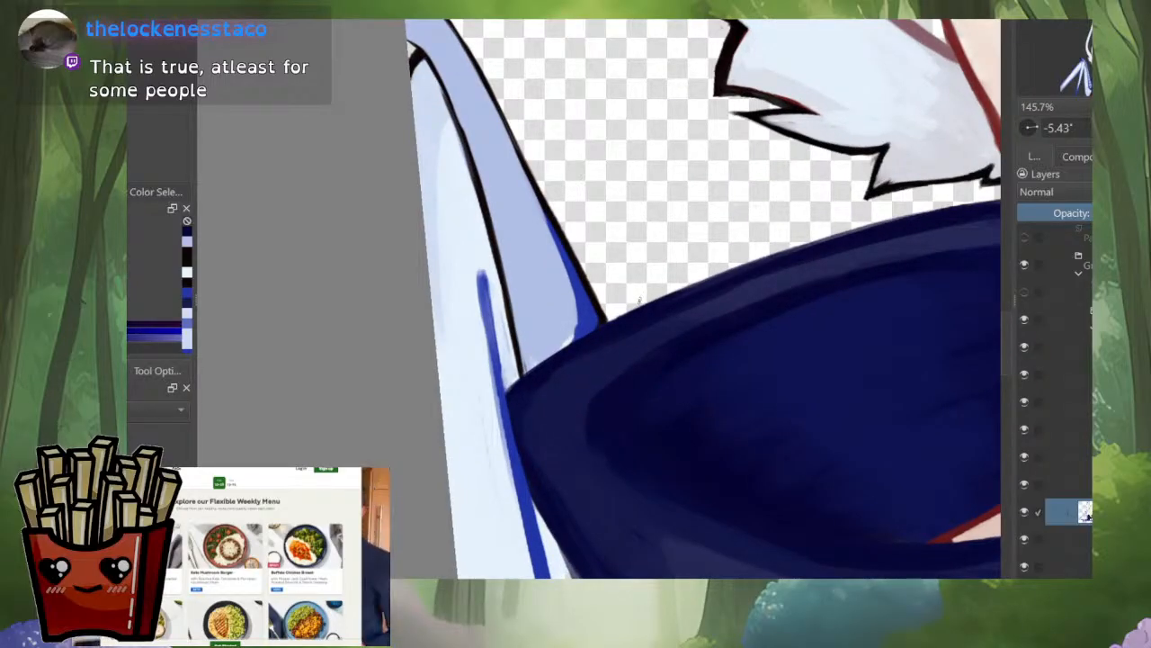
{"action": "key", "text": "m"}
{"action": "scroll", "coordinate": [740, 361], "scroll_direction": "down", "scroll_amount": 3}
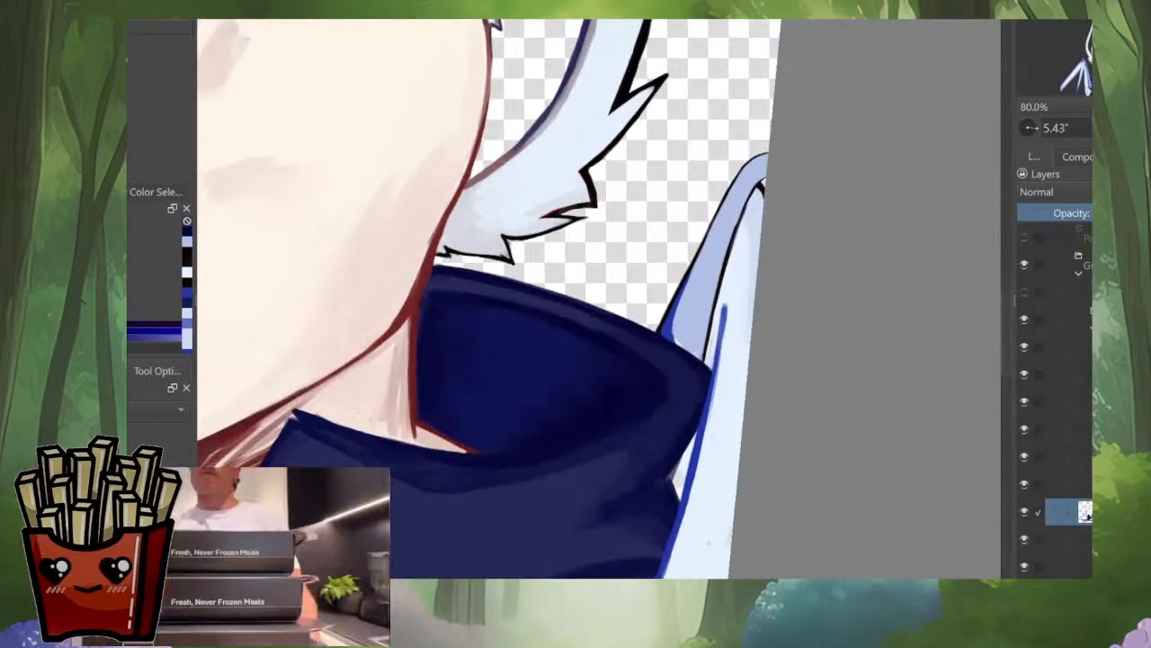
Step: Touch up the cape collar's outer corner where it overlaps the opposite wing with dark navy
{"action": "mouse_move", "coordinate": [706, 543]}
{"action": "left_mouse_down"}
{"action": "mouse_move", "coordinate": [595, 565]}
{"action": "mouse_move", "coordinate": [511, 550]}
{"action": "mouse_move", "coordinate": [582, 558]}
{"action": "mouse_move", "coordinate": [698, 540]}
{"action": "left_mouse_up"}
{"action": "scroll", "coordinate": [743, 346], "scroll_direction": "down", "scroll_amount": 5}
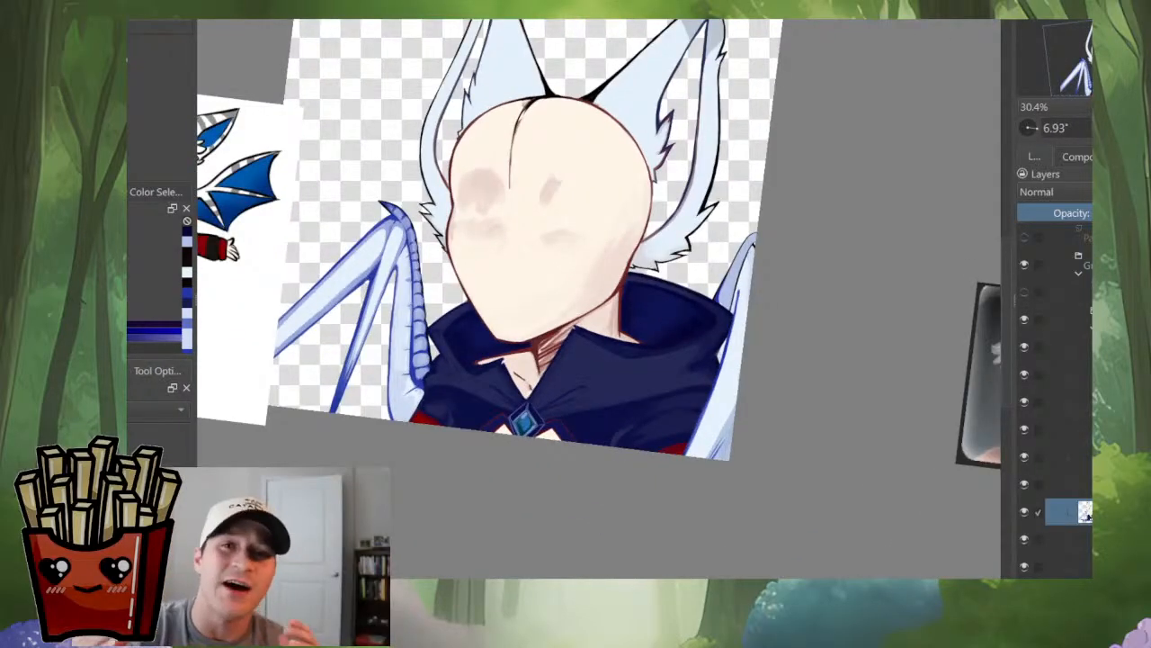
{"action": "left_click_drag", "start_coordinate": [598, 279], "coordinate": [592, 311]}
{"action": "scroll", "coordinate": [734, 302], "scroll_direction": "up", "scroll_amount": 5}
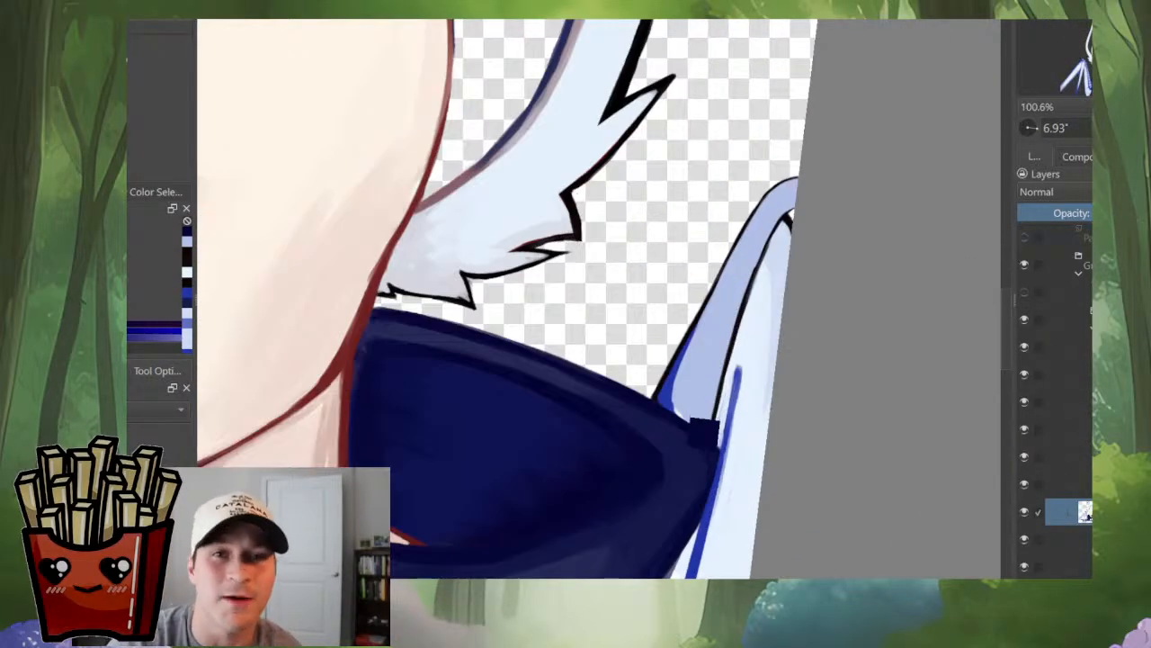
{"action": "left_click", "coordinate": [691, 444], "text": "ctrl"}
{"action": "scroll", "coordinate": [754, 287], "scroll_direction": "up", "scroll_amount": 1}
{"action": "scroll", "coordinate": [776, 258], "scroll_direction": "down", "scroll_amount": 4}
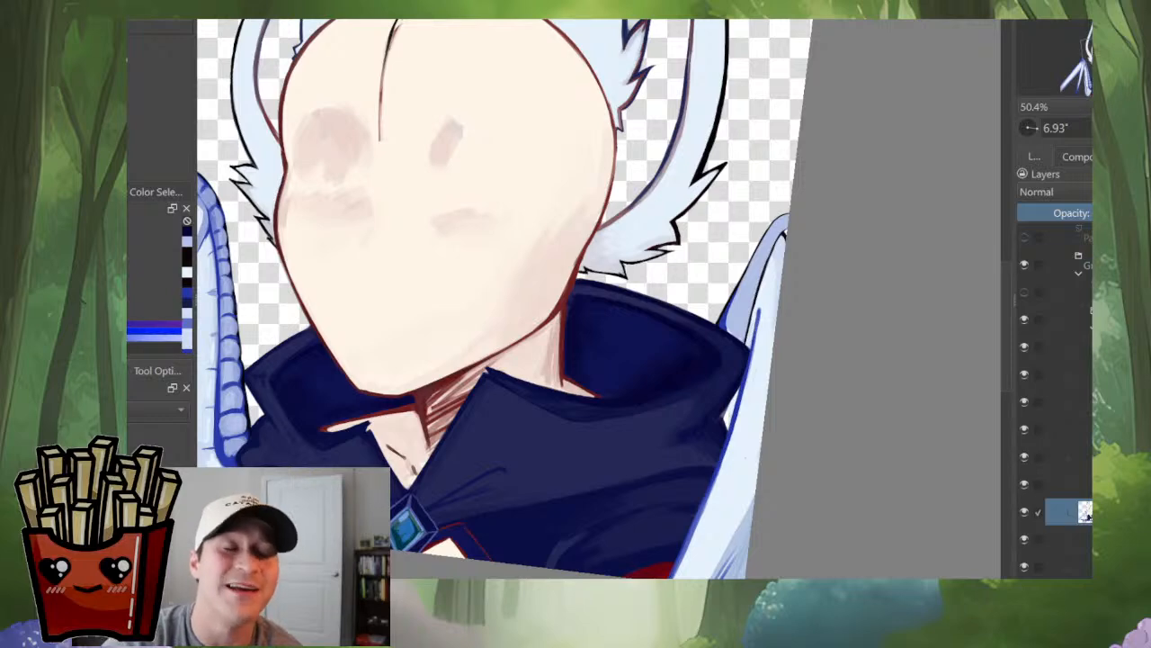
Step: Paint blue over the black inner outline just below the opposite wing's tip
{"action": "scroll", "coordinate": [781, 231], "scroll_direction": "up", "scroll_amount": 5}
{"action": "mouse_move", "coordinate": [827, 190]}
{"action": "left_mouse_down"}
{"action": "mouse_move", "coordinate": [789, 218]}
{"action": "mouse_move", "coordinate": [754, 286]}
{"action": "left_mouse_up"}
{"action": "key", "text": "ctrl+z"}
{"action": "left_click_drag", "start_coordinate": [789, 220], "coordinate": [827, 188]}
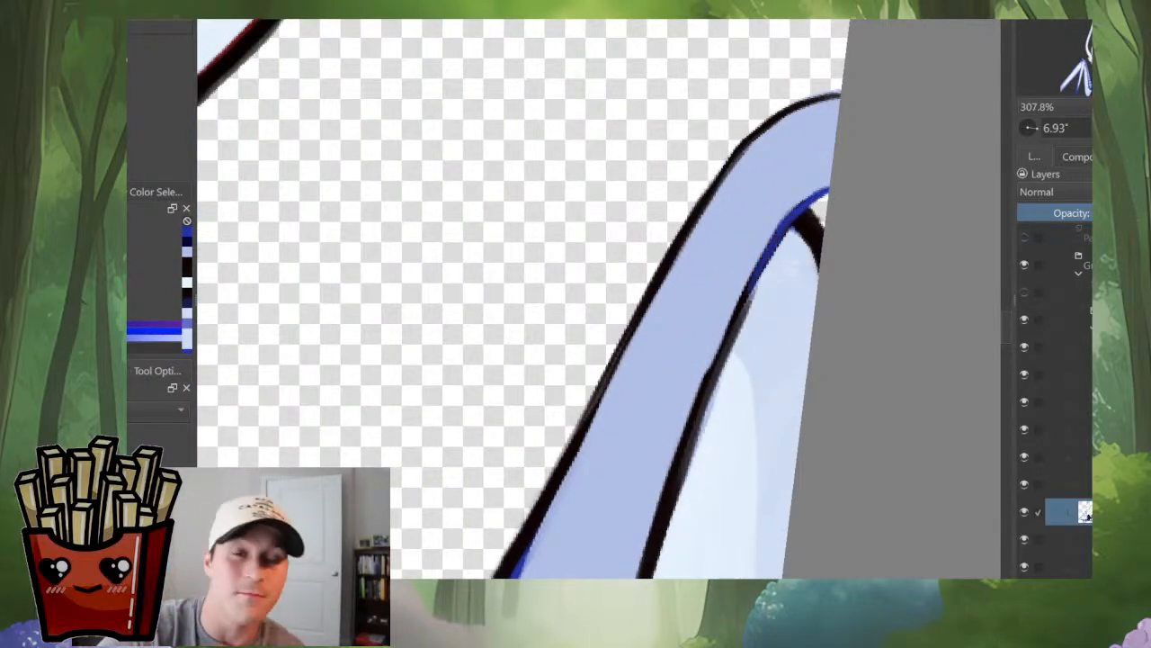
{"action": "scroll", "coordinate": [765, 297], "scroll_direction": "down", "scroll_amount": 4}
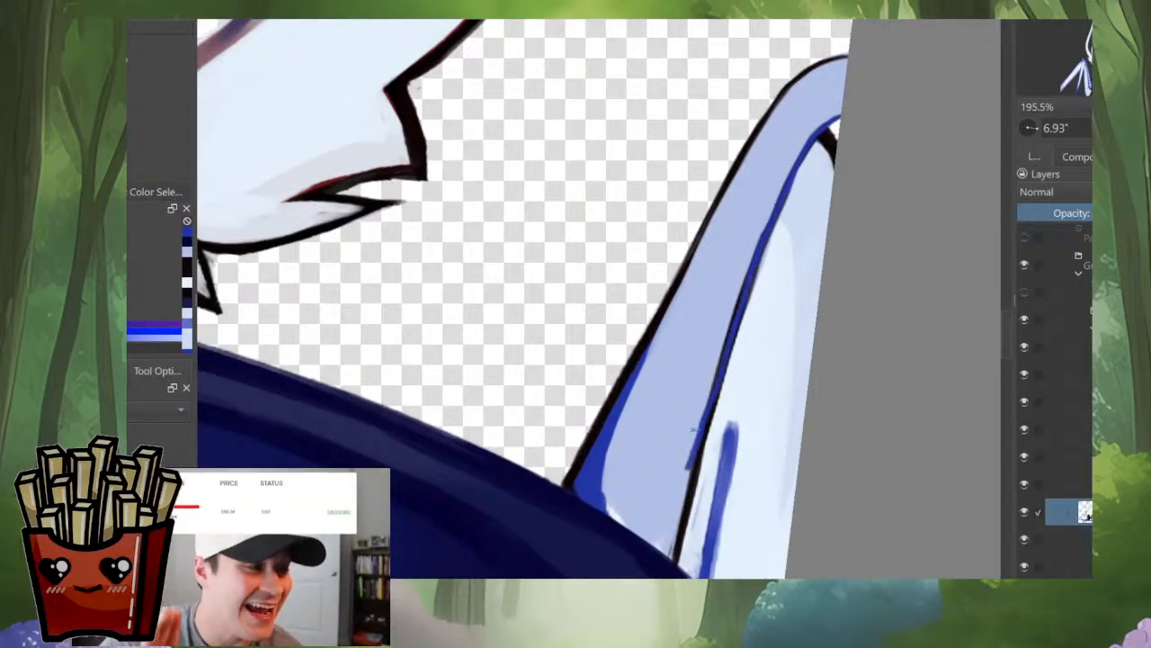
Step: Continue the blue over the opposite wing's inner outline down to the cape's edge
{"action": "left_click_drag", "start_coordinate": [679, 532], "coordinate": [675, 548]}
{"action": "key", "text": "ctrl+z"}
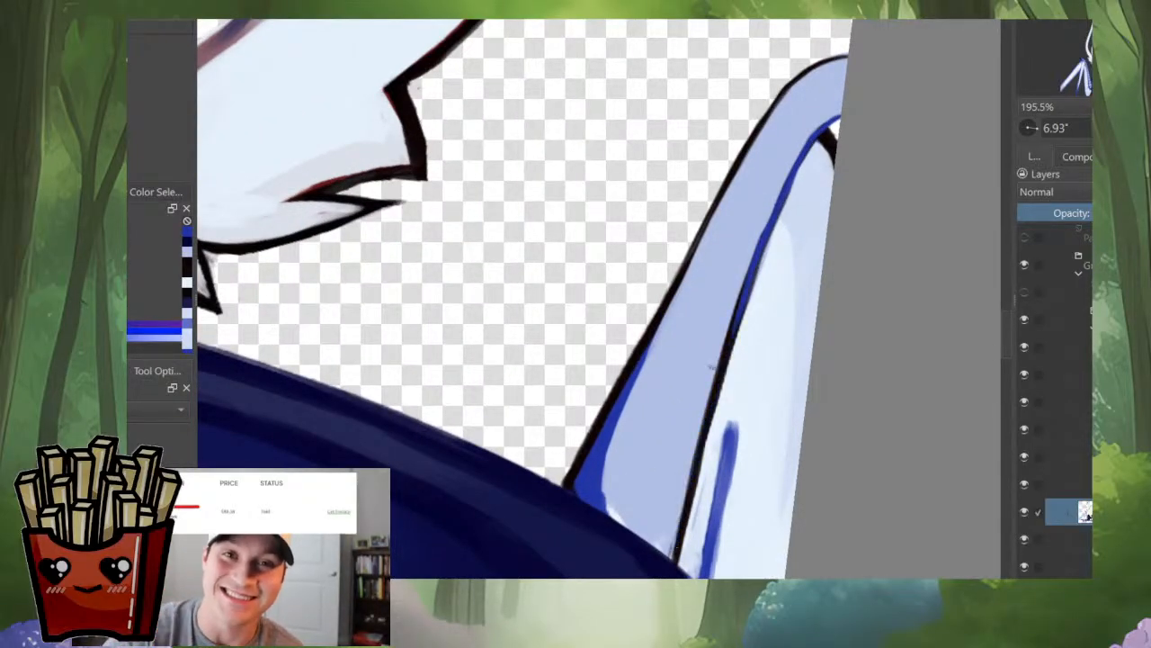
{"action": "left_click_drag", "start_coordinate": [724, 360], "coordinate": [699, 465]}
{"action": "left_click_drag", "start_coordinate": [704, 424], "coordinate": [670, 550]}
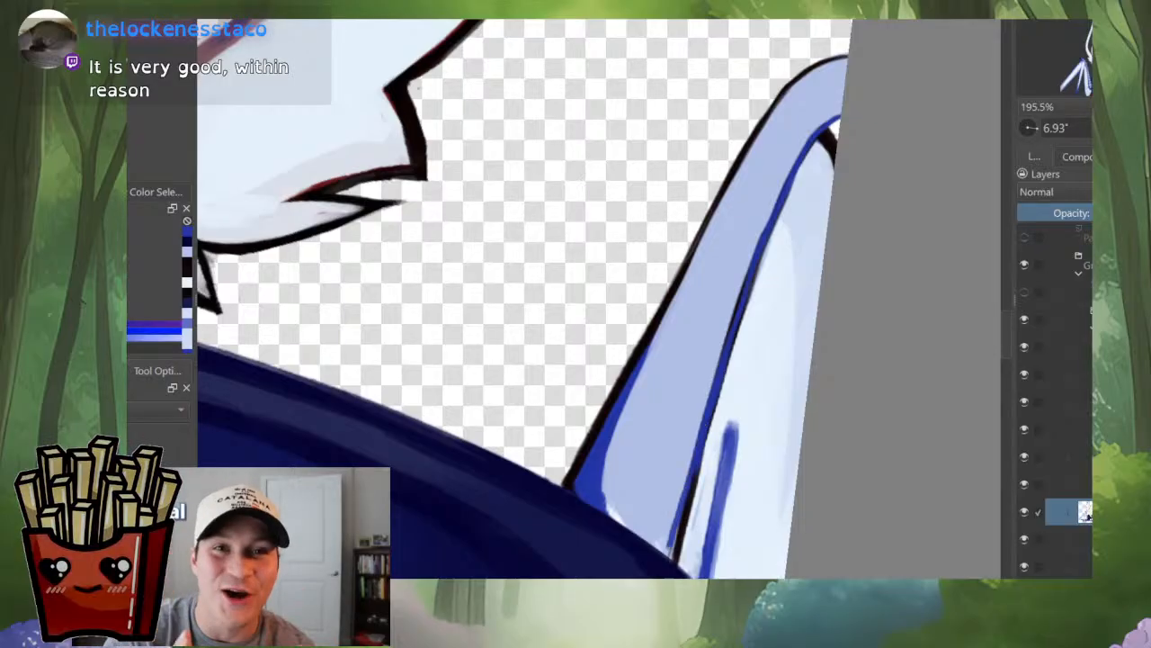
{"action": "mouse_move", "coordinate": [692, 479]}
{"action": "left_mouse_down"}
{"action": "mouse_move", "coordinate": [703, 346]}
{"action": "mouse_move", "coordinate": [693, 397]}
{"action": "left_mouse_up"}
{"action": "left_click_drag", "start_coordinate": [709, 343], "coordinate": [697, 437]}
{"action": "left_click_drag", "start_coordinate": [687, 396], "coordinate": [681, 420]}
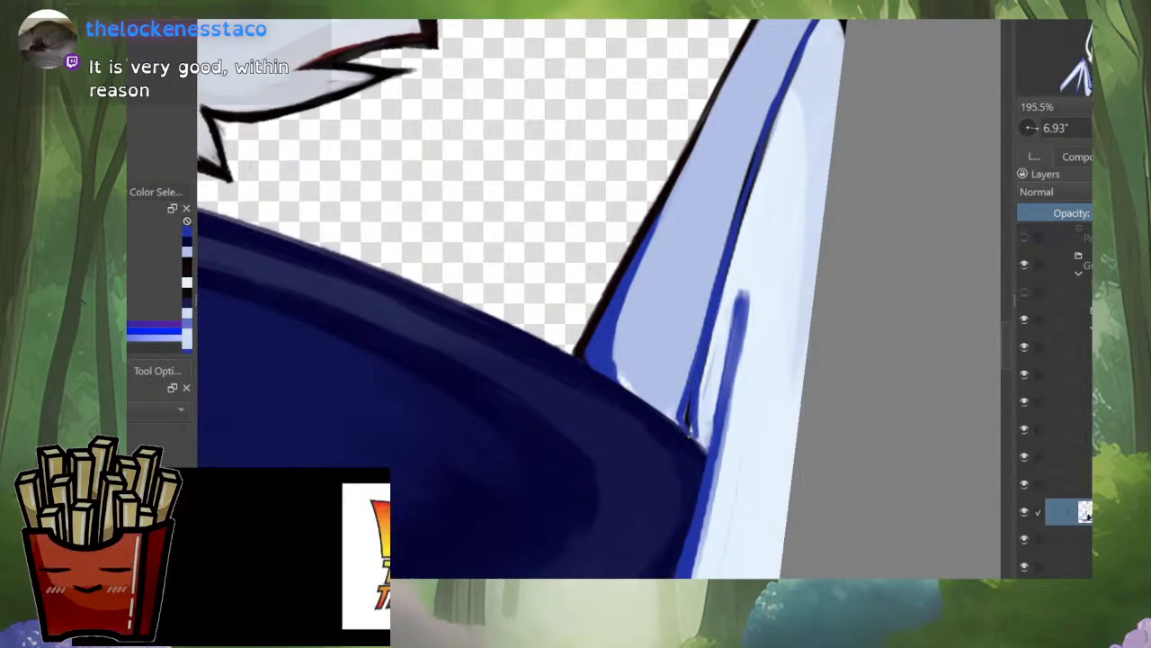
{"action": "mouse_move", "coordinate": [689, 410]}
{"action": "left_mouse_down"}
{"action": "mouse_move", "coordinate": [691, 437]}
{"action": "mouse_move", "coordinate": [672, 418]}
{"action": "left_mouse_up"}
{"action": "scroll", "coordinate": [735, 380], "scroll_direction": "down", "scroll_amount": 5}
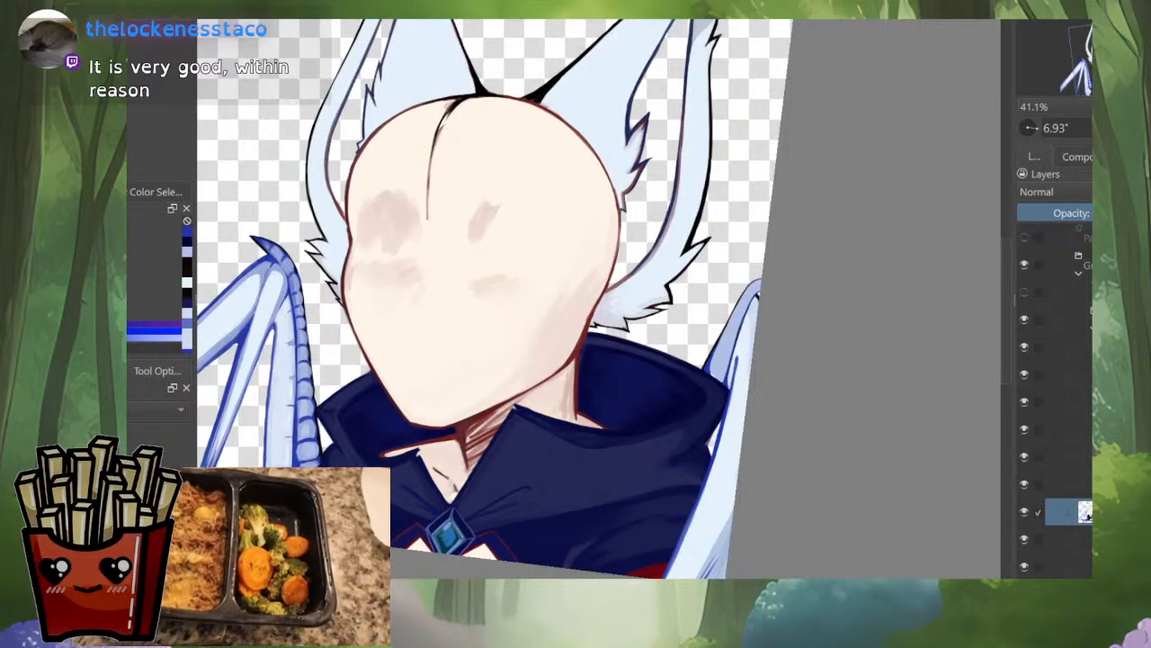
Step: Thin the first wing claw's black outer outline by painting blue along its inner side and around the segment creases
{"action": "scroll", "coordinate": [809, 317], "scroll_direction": "down", "scroll_amount": 2}
{"action": "left_click_drag", "start_coordinate": [575, 297], "coordinate": [629, 336]}
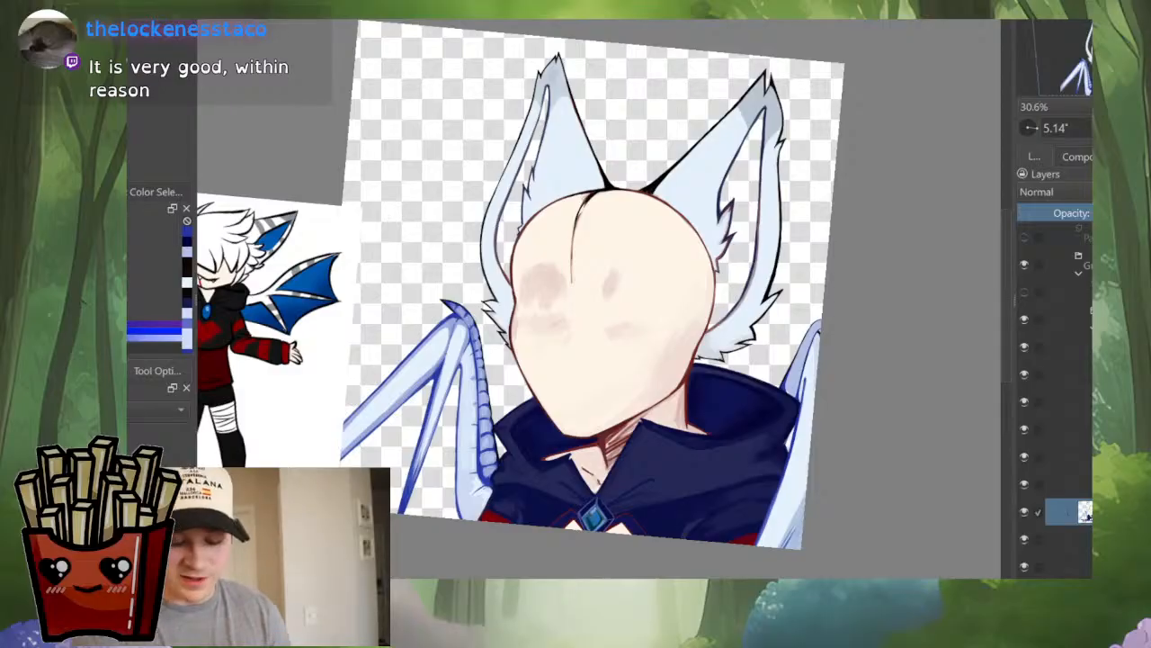
{"action": "scroll", "coordinate": [445, 344], "scroll_direction": "up", "scroll_amount": 7}
{"action": "left_click_drag", "start_coordinate": [550, 223], "coordinate": [647, 364]}
{"action": "scroll", "coordinate": [648, 365], "scroll_direction": "down", "scroll_amount": 4}
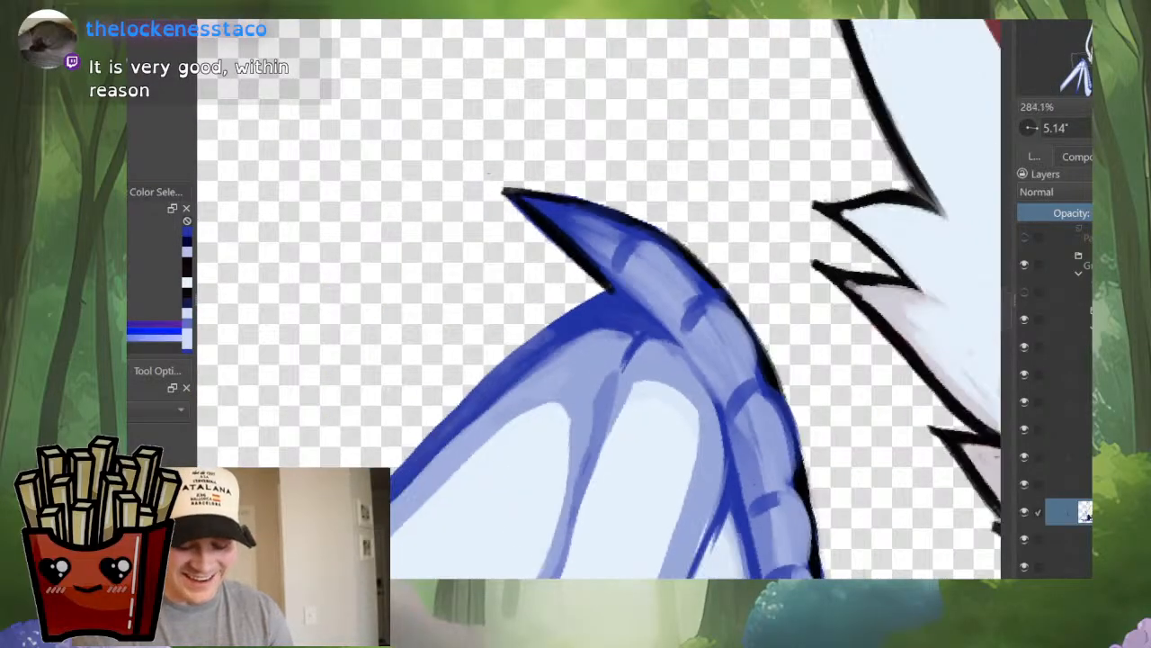
{"action": "scroll", "coordinate": [689, 392], "scroll_direction": "up", "scroll_amount": 4}
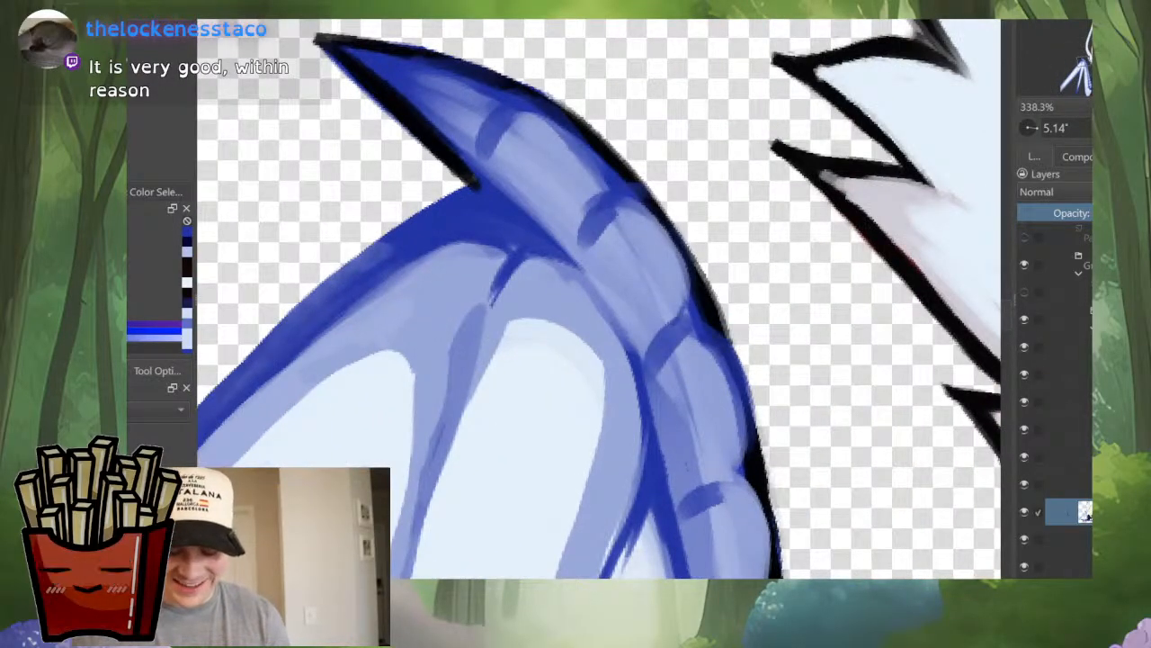
{"action": "left_click_drag", "start_coordinate": [686, 292], "coordinate": [713, 381]}
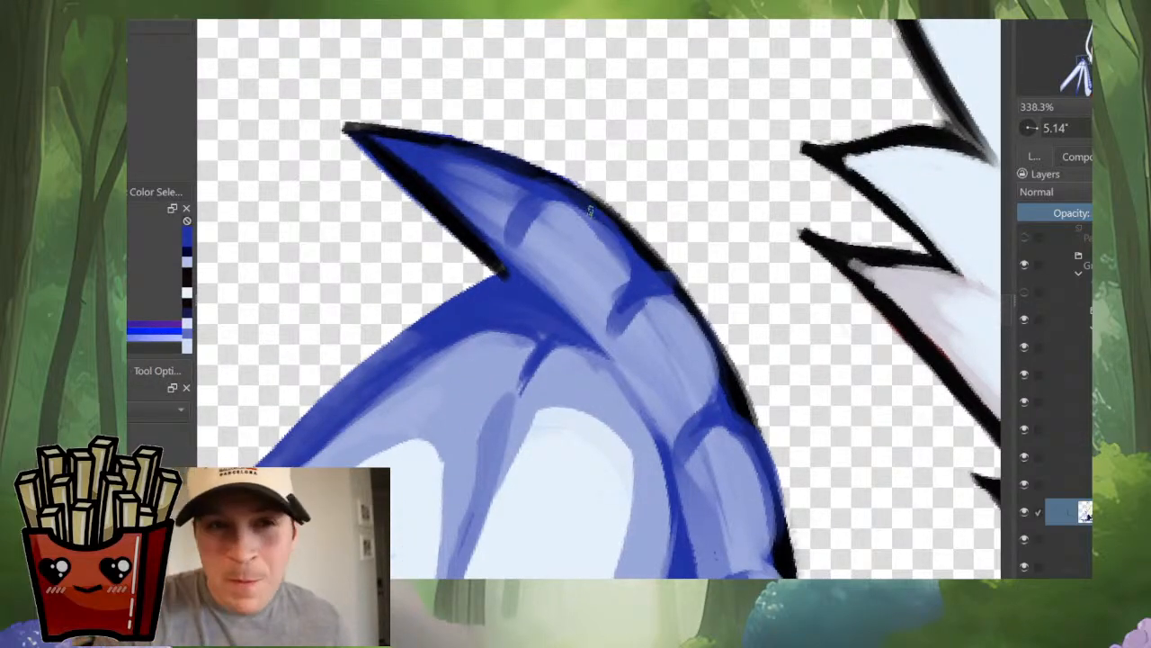
{"action": "left_click_drag", "start_coordinate": [537, 194], "coordinate": [526, 203]}
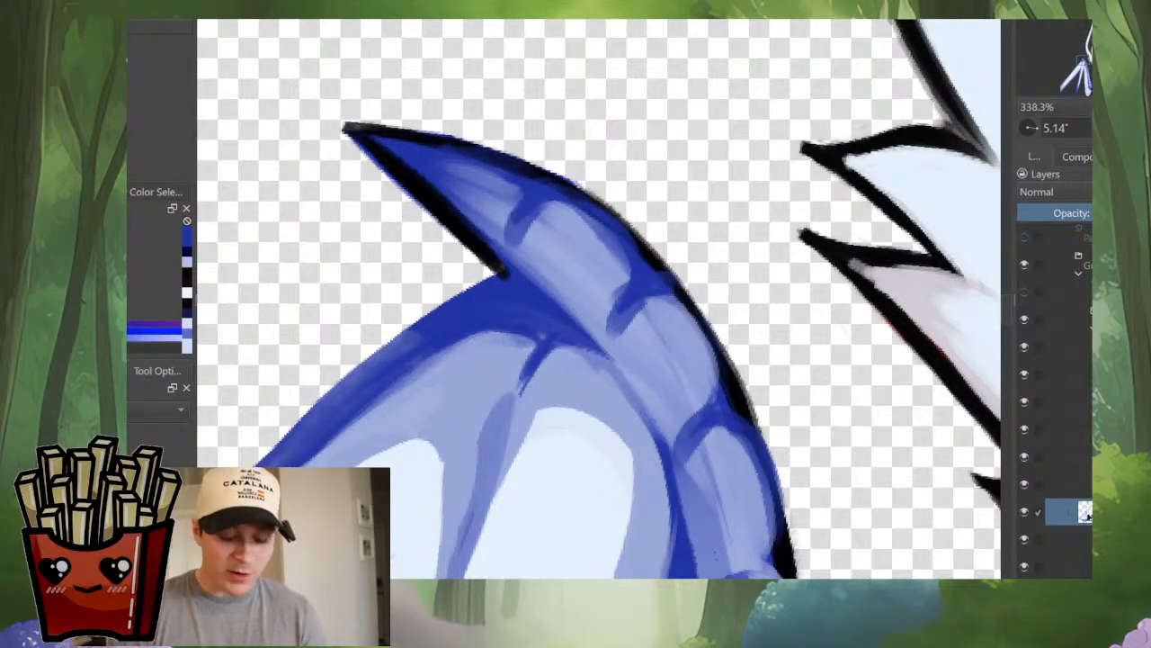
Step: Redraw the black outer outline from the claw's tip around the wing's bend in mirrored view
{"action": "scroll", "coordinate": [552, 205], "scroll_direction": "down", "scroll_amount": 4}
{"action": "key", "text": "m"}
{"action": "scroll", "coordinate": [632, 206], "scroll_direction": "up", "scroll_amount": 4}
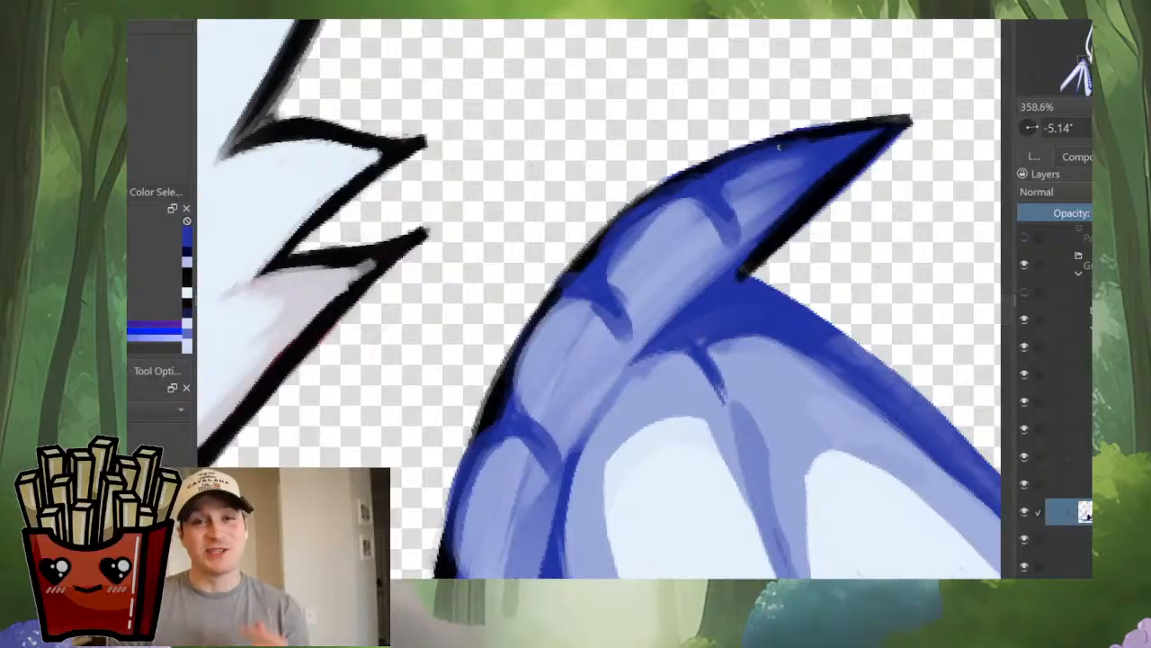
{"action": "left_click", "coordinate": [814, 132], "text": "ctrl"}
{"action": "mouse_move", "coordinate": [815, 132]}
{"action": "left_mouse_down"}
{"action": "mouse_move", "coordinate": [655, 189]}
{"action": "mouse_move", "coordinate": [602, 233]}
{"action": "left_mouse_up"}
{"action": "left_click_drag", "start_coordinate": [693, 169], "coordinate": [547, 284]}
{"action": "left_click_drag", "start_coordinate": [599, 232], "coordinate": [509, 349]}
{"action": "left_click_drag", "start_coordinate": [568, 262], "coordinate": [494, 385]}
{"action": "left_click_drag", "start_coordinate": [542, 299], "coordinate": [471, 446]}
{"action": "scroll", "coordinate": [584, 315], "scroll_direction": "down", "scroll_amount": 2}
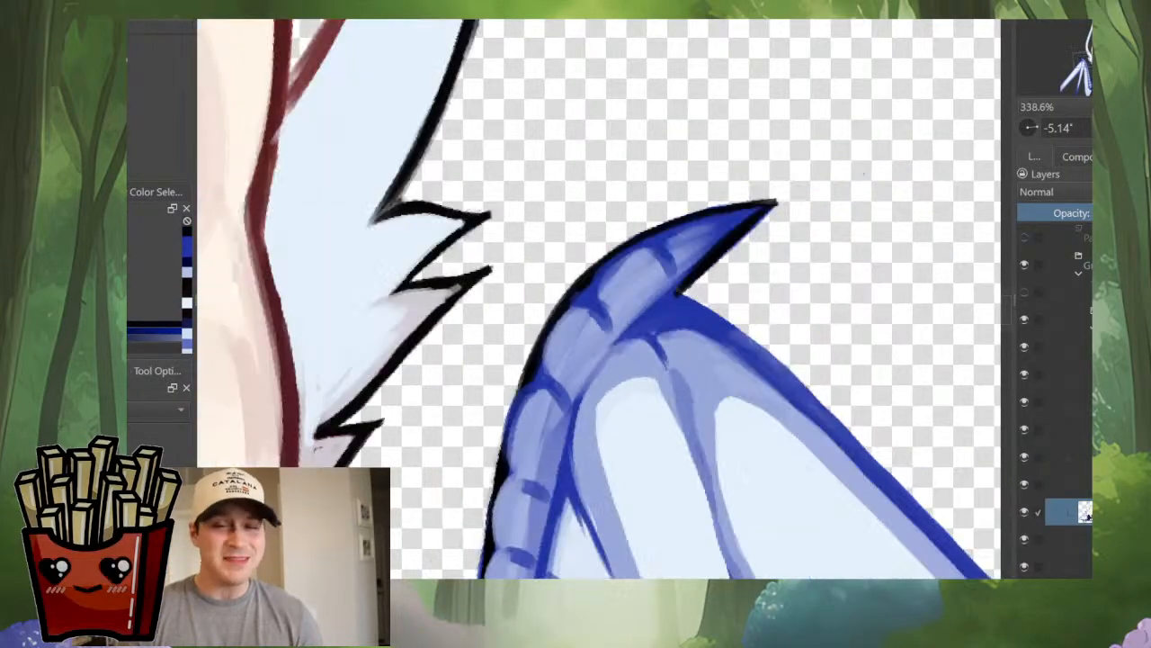
Step: Smooth the black outer outline of the segmented wing bone above the cape's collar
{"action": "scroll", "coordinate": [575, 323], "scroll_direction": "down", "scroll_amount": 3}
{"action": "left_click_drag", "start_coordinate": [580, 324], "coordinate": [811, 233]}
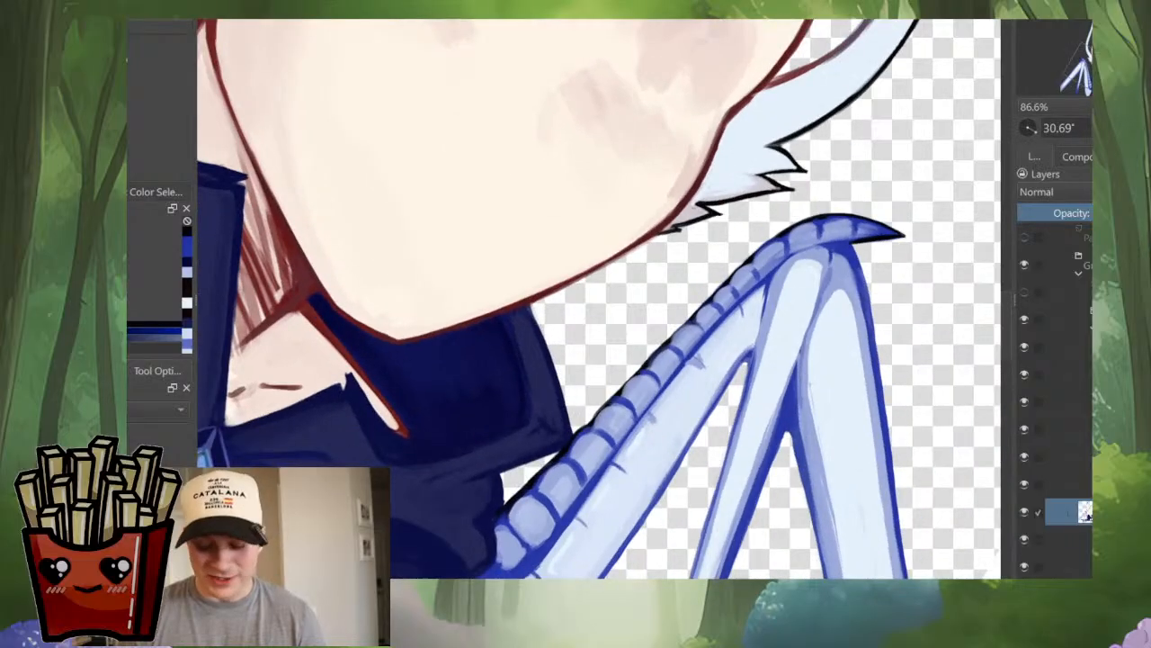
{"action": "scroll", "coordinate": [544, 473], "scroll_direction": "up", "scroll_amount": 4}
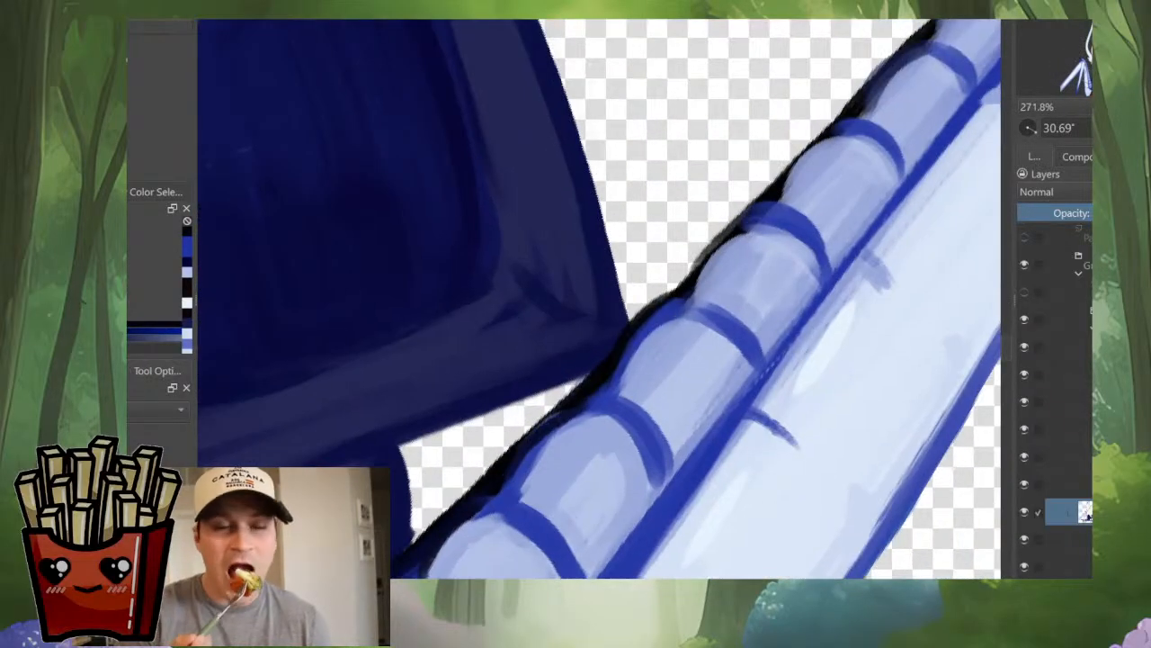
{"action": "left_click", "coordinate": [579, 397], "text": "ctrl"}
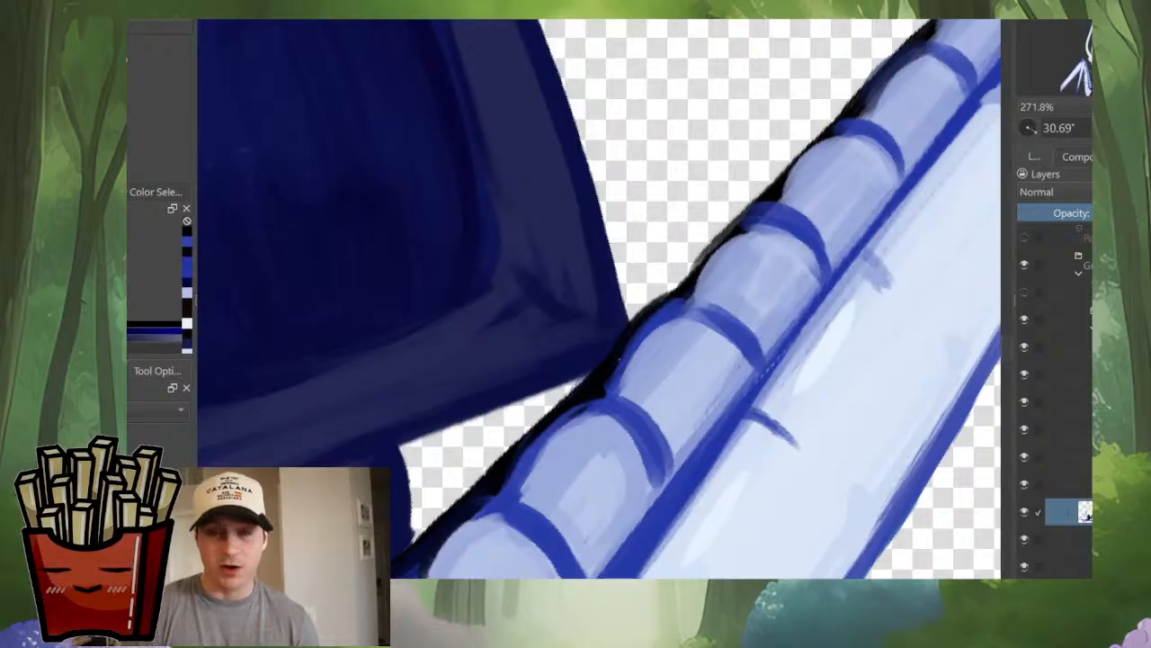
{"action": "left_click_drag", "start_coordinate": [708, 318], "coordinate": [636, 416]}
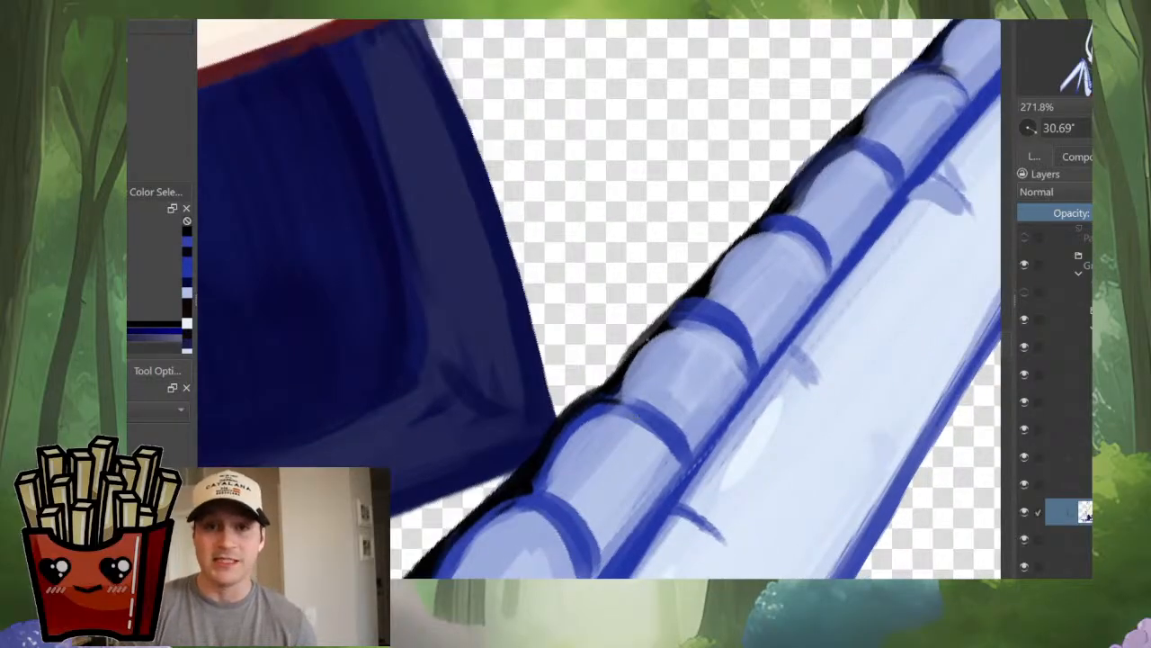
{"action": "mouse_move", "coordinate": [648, 338]}
{"action": "left_mouse_down"}
{"action": "mouse_move", "coordinate": [620, 364]}
{"action": "mouse_move", "coordinate": [696, 307]}
{"action": "mouse_move", "coordinate": [638, 390]}
{"action": "left_mouse_up"}
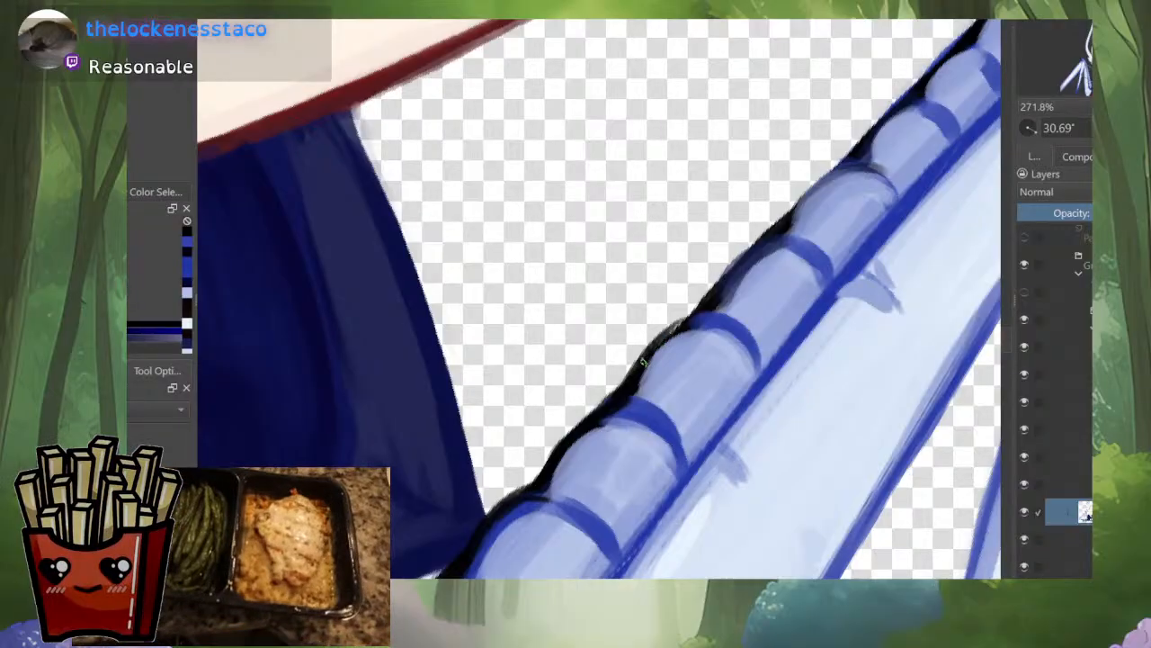
{"action": "scroll", "coordinate": [794, 256], "scroll_direction": "down", "scroll_amount": 7}
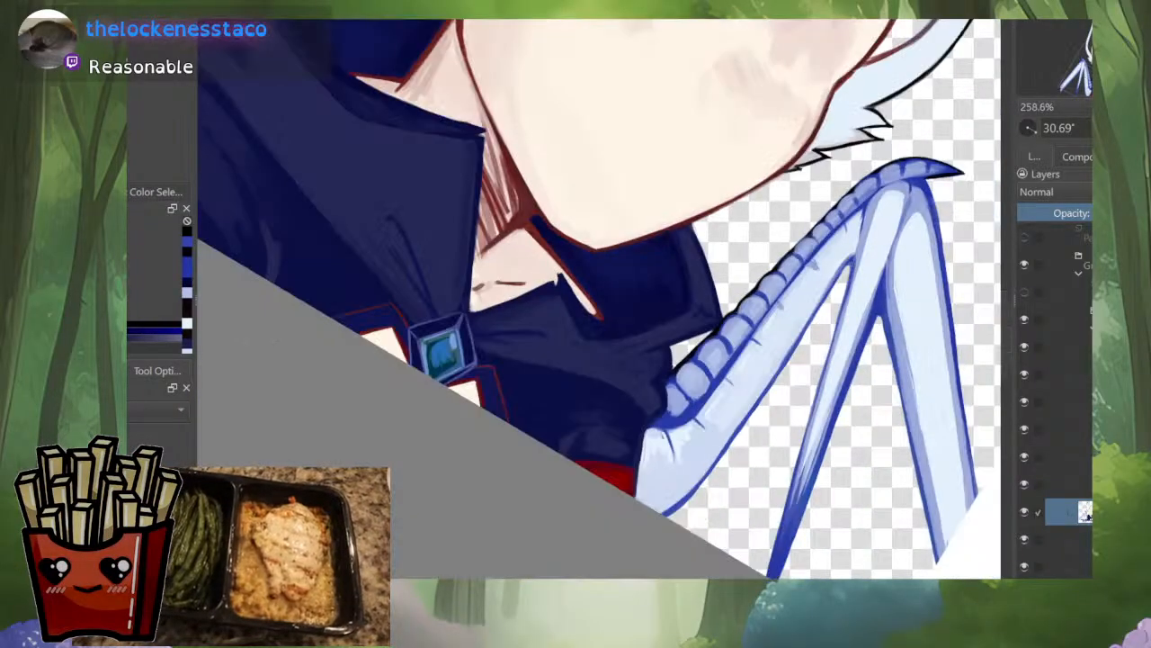
Step: Darken the black outline and the notches around the lowest bone segments beside the cape
{"action": "scroll", "coordinate": [735, 288], "scroll_direction": "up", "scroll_amount": 9}
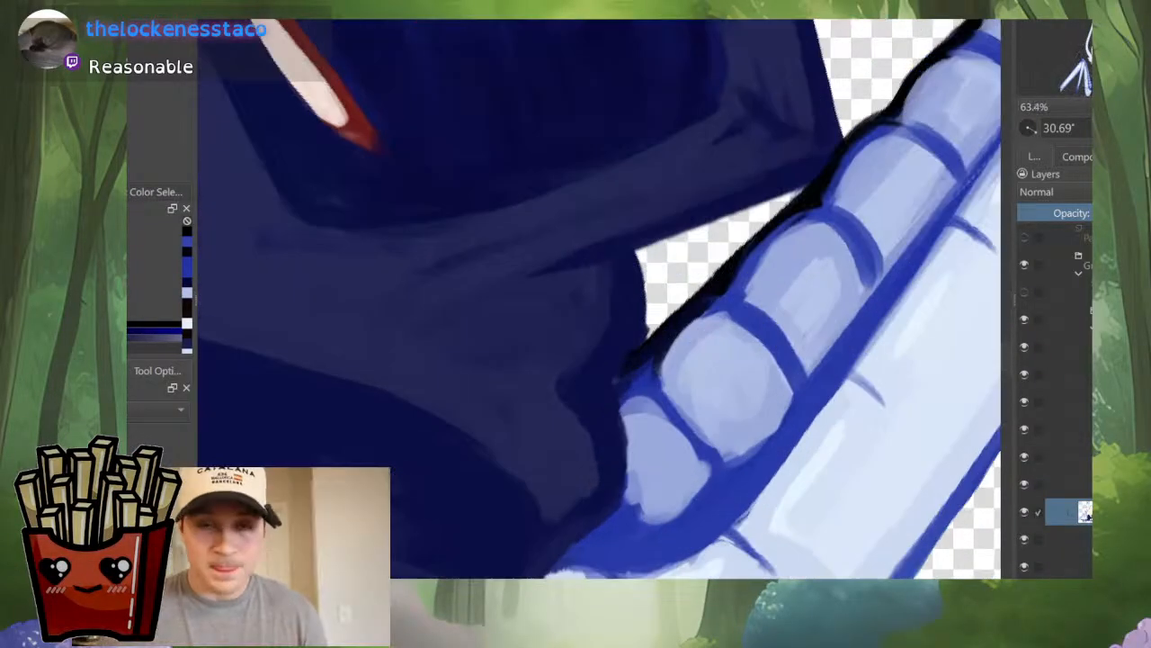
{"action": "left_click", "coordinate": [735, 287], "text": "ctrl"}
{"action": "mouse_move", "coordinate": [735, 288]}
{"action": "left_mouse_down"}
{"action": "mouse_move", "coordinate": [662, 328]}
{"action": "mouse_move", "coordinate": [690, 309]}
{"action": "mouse_move", "coordinate": [616, 418]}
{"action": "left_mouse_up"}
{"action": "key", "text": "ctrl+z"}
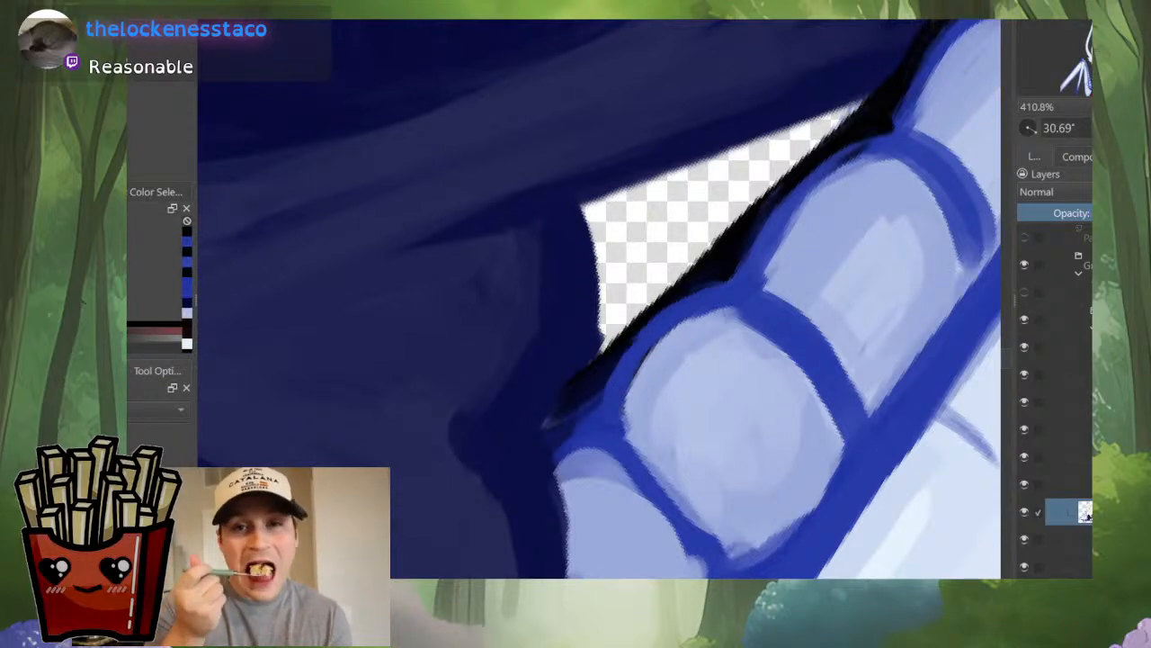
{"action": "left_click", "coordinate": [637, 335], "text": "ctrl"}
{"action": "mouse_move", "coordinate": [655, 319]}
{"action": "left_mouse_down"}
{"action": "mouse_move", "coordinate": [608, 366]}
{"action": "mouse_move", "coordinate": [601, 419]}
{"action": "left_mouse_up"}
{"action": "left_click_drag", "start_coordinate": [699, 280], "coordinate": [754, 286]}
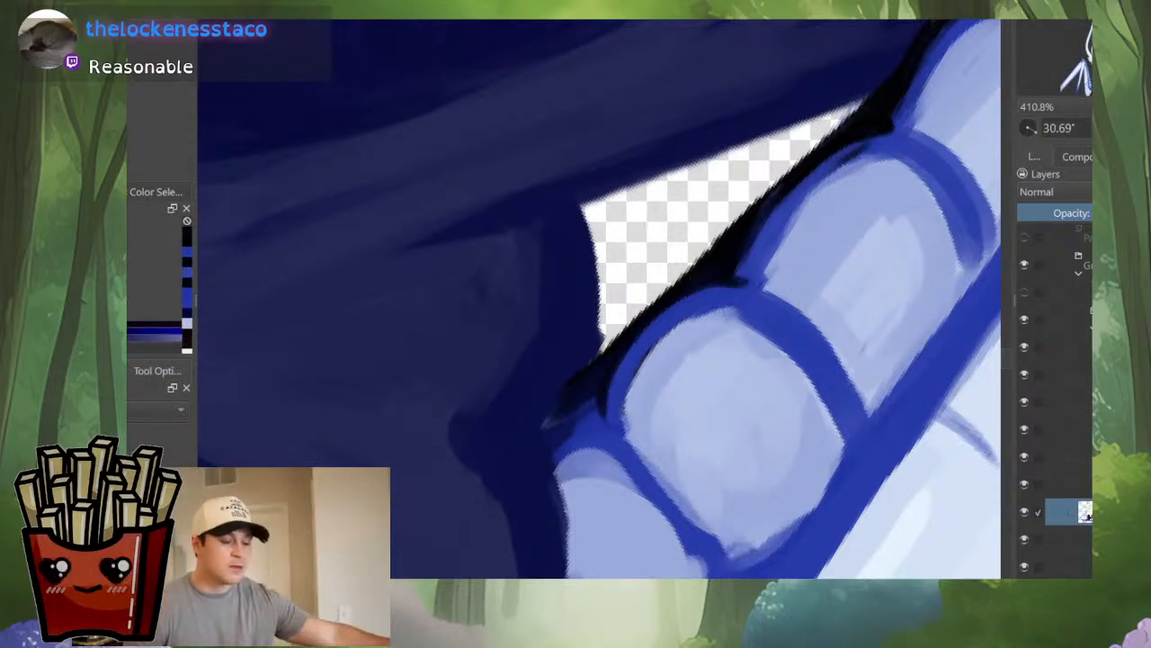
{"action": "left_click_drag", "start_coordinate": [805, 237], "coordinate": [635, 396]}
{"action": "mouse_move", "coordinate": [656, 321]}
{"action": "left_mouse_down"}
{"action": "mouse_move", "coordinate": [710, 307]}
{"action": "mouse_move", "coordinate": [622, 349]}
{"action": "left_mouse_up"}
{"action": "left_click", "coordinate": [670, 314], "text": "ctrl"}
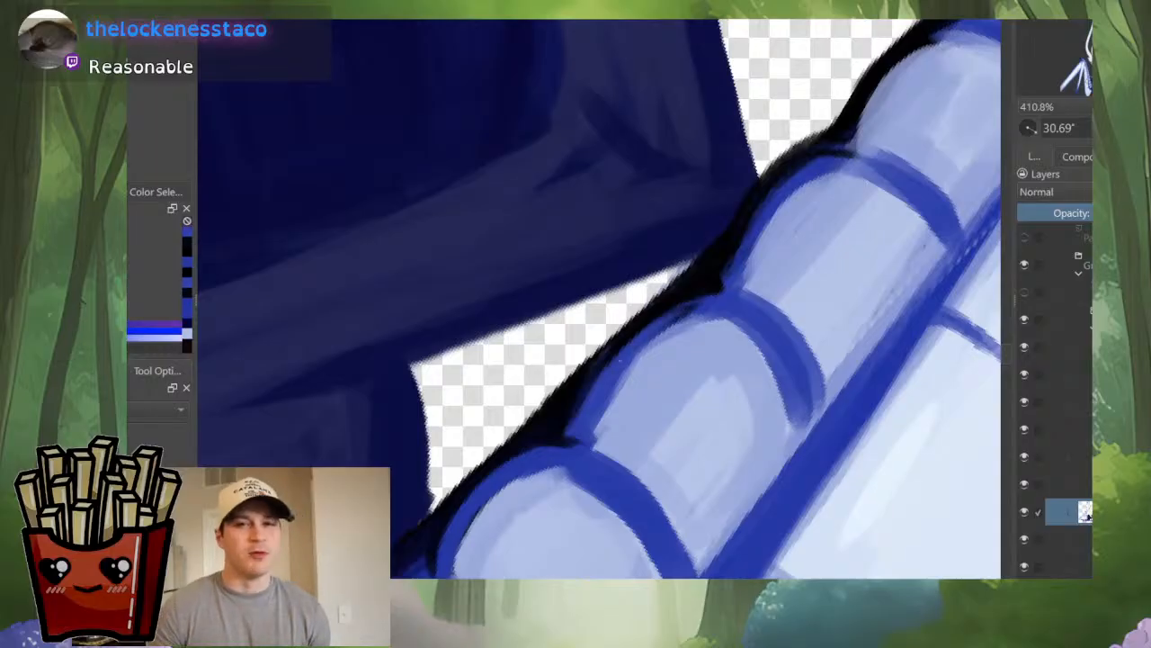
Step: Refine the blue and black edge of the bone segments next to the cape's collar corner
{"action": "left_click_drag", "start_coordinate": [701, 305], "coordinate": [621, 352]}
{"action": "left_click_drag", "start_coordinate": [769, 322], "coordinate": [769, 405]}
{"action": "left_click_drag", "start_coordinate": [719, 261], "coordinate": [544, 387]}
{"action": "left_click_drag", "start_coordinate": [733, 234], "coordinate": [553, 392]}
{"action": "left_click_drag", "start_coordinate": [818, 297], "coordinate": [819, 396]}
Step: Check the wings and head in mirrored, rotated and zoomed-out views
{"action": "key", "text": "m"}
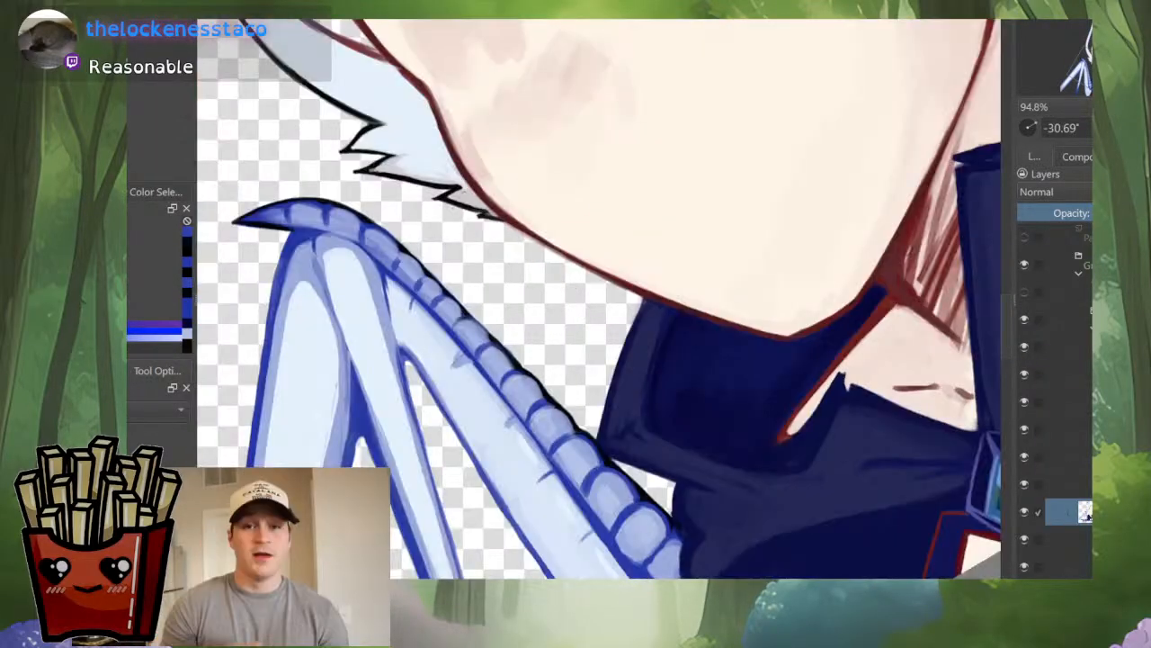
{"action": "left_click_drag", "start_coordinate": [675, 387], "coordinate": [674, 486]}
{"action": "key", "text": "m"}
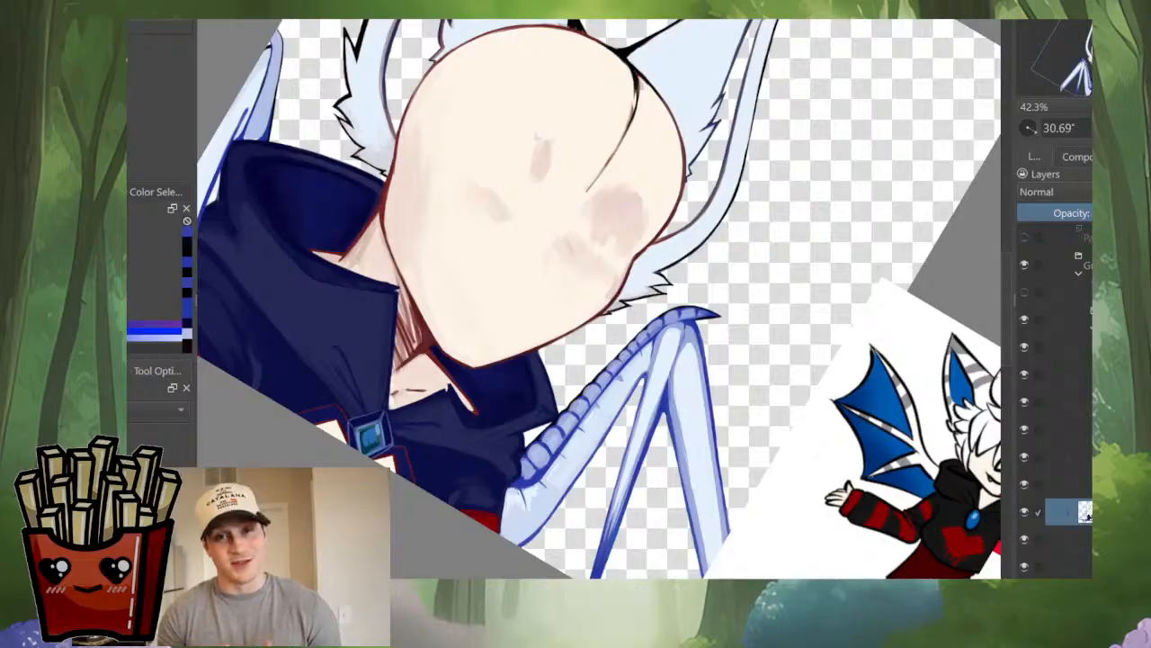
{"action": "left_click_drag", "start_coordinate": [660, 137], "coordinate": [611, 126]}
{"action": "key", "text": "m"}
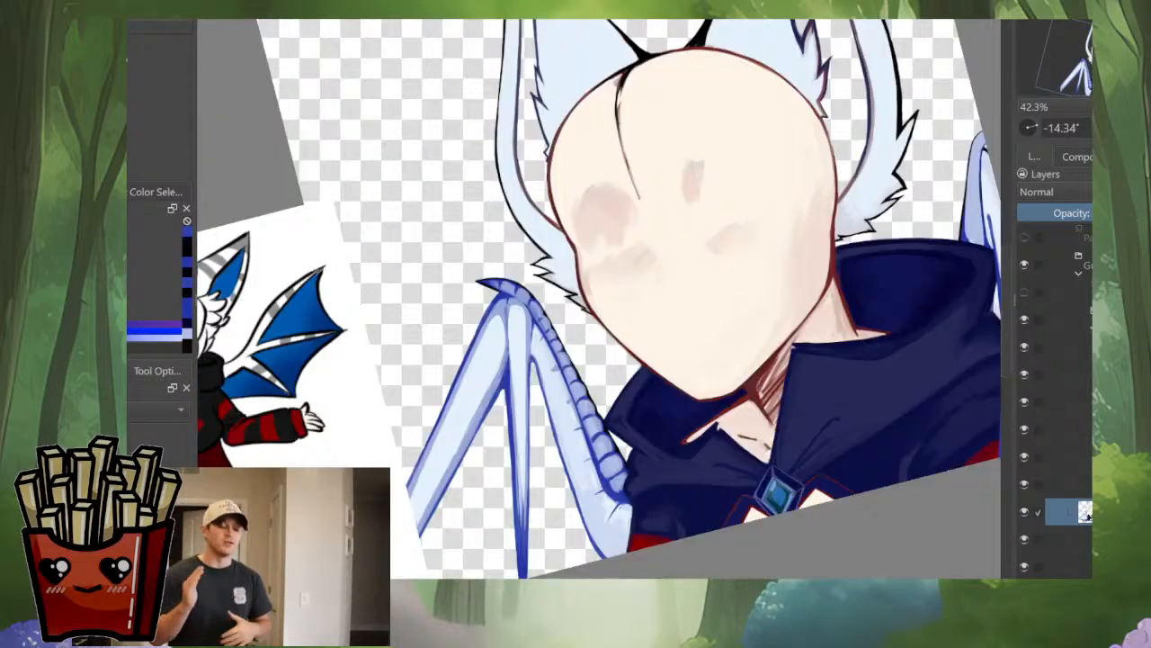
{"action": "left_click_drag", "start_coordinate": [720, 260], "coordinate": [480, 335]}
{"action": "left_click_drag", "start_coordinate": [599, 118], "coordinate": [646, 125]}
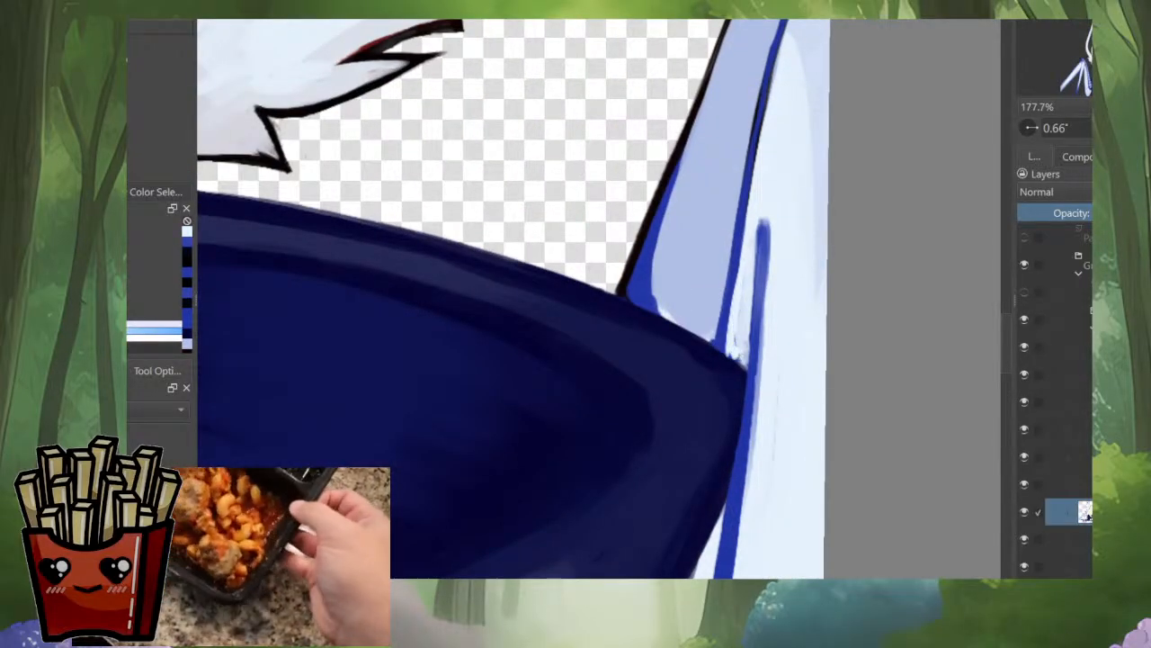
Step: Clean up the cape's navy edge at the base of the opposite wing's blue inner line in mirrored view
{"action": "left_click", "coordinate": [737, 372], "text": "ctrl"}
{"action": "key", "text": "m"}
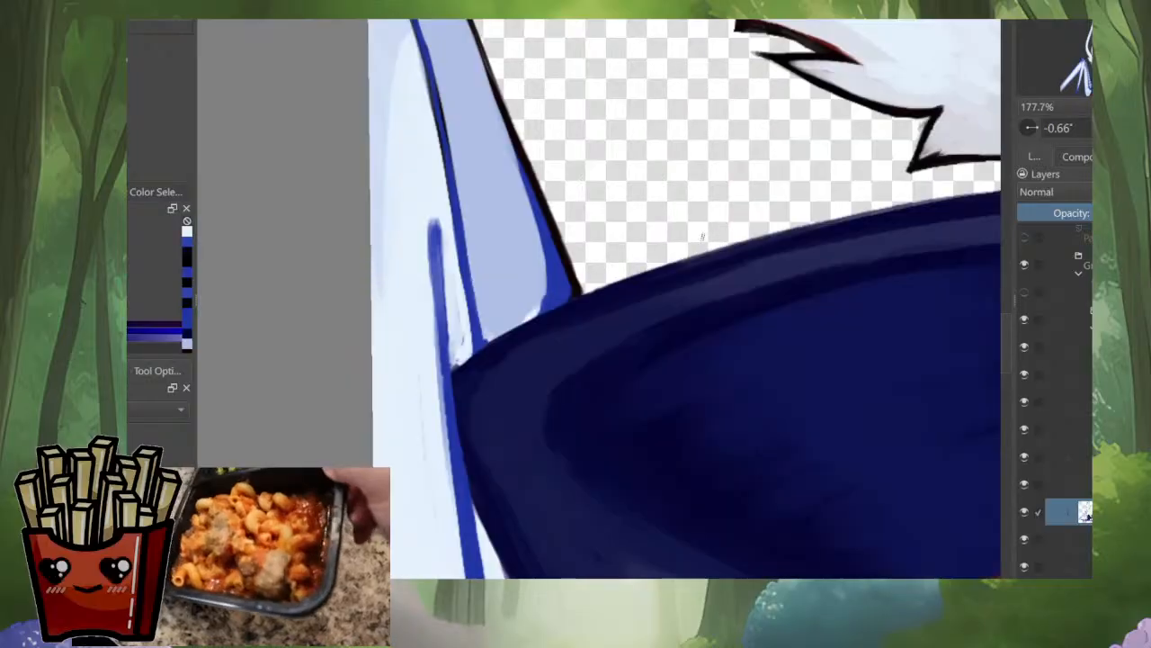
{"action": "left_click_drag", "start_coordinate": [452, 371], "coordinate": [486, 344]}
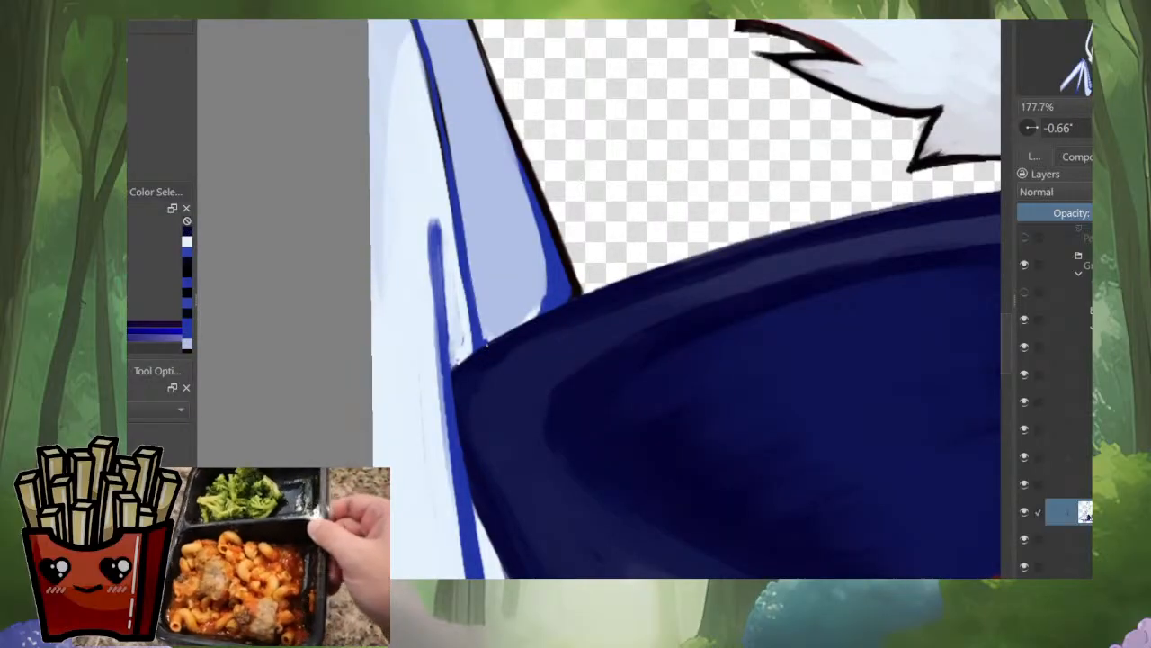
{"action": "key", "text": "m"}
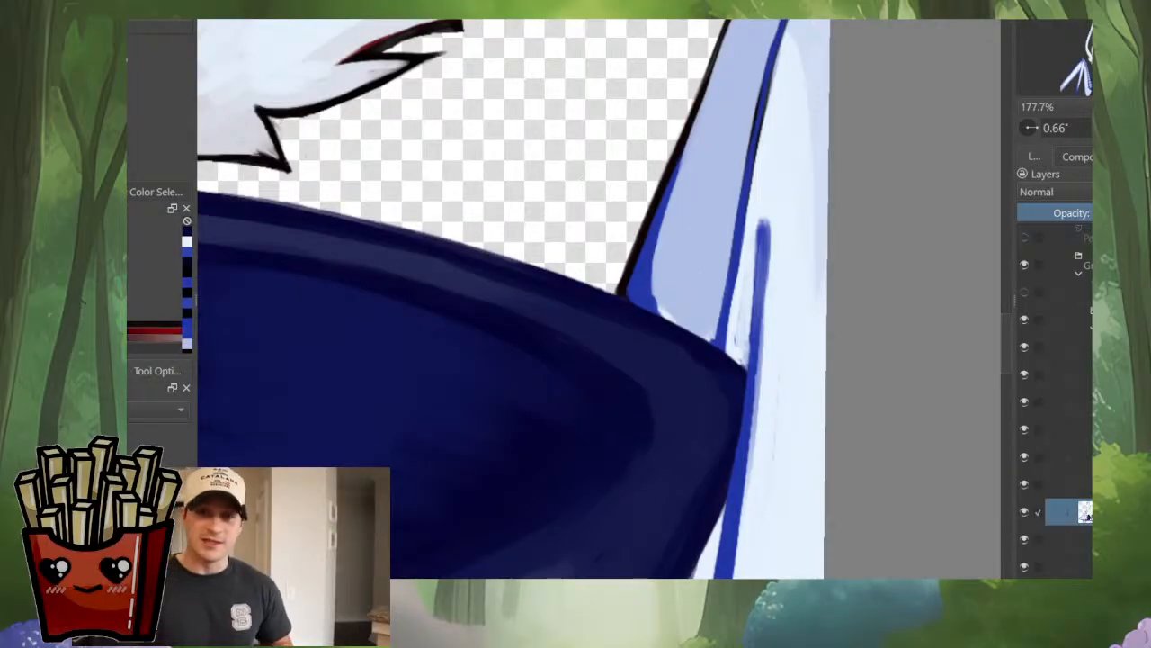
{"action": "scroll", "coordinate": [702, 248], "scroll_direction": "down", "scroll_amount": 5}
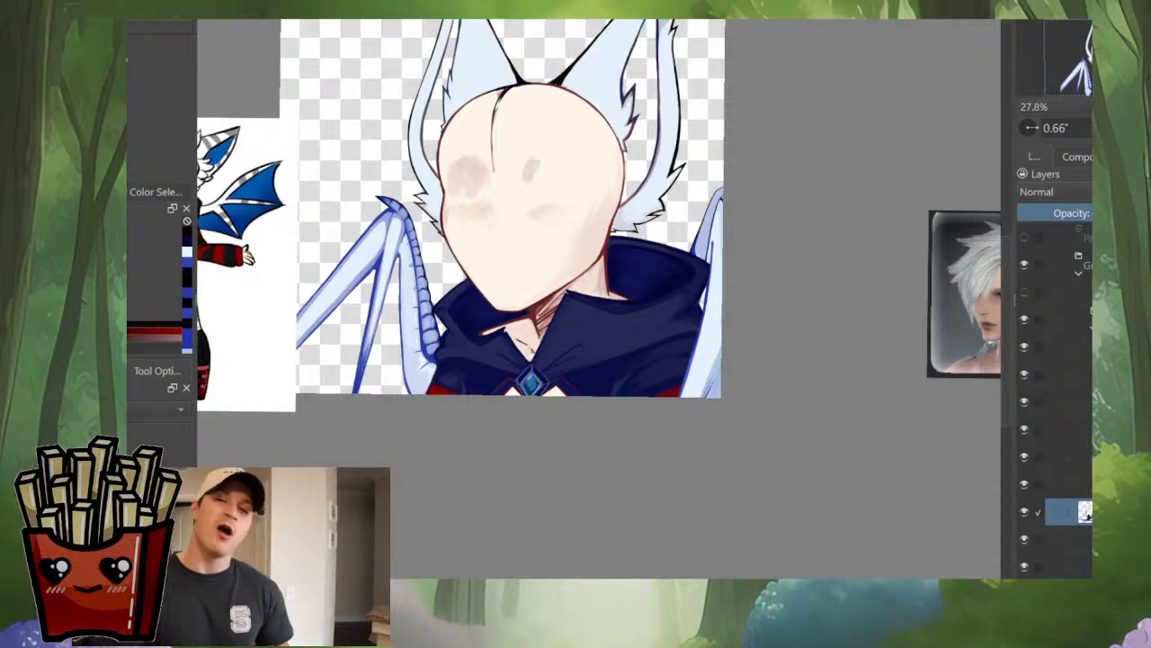
{"action": "scroll", "coordinate": [698, 227], "scroll_direction": "up", "scroll_amount": 4}
{"action": "left_click", "coordinate": [755, 297], "text": "ctrl"}
{"action": "scroll", "coordinate": [756, 299], "scroll_direction": "down", "scroll_amount": 2}
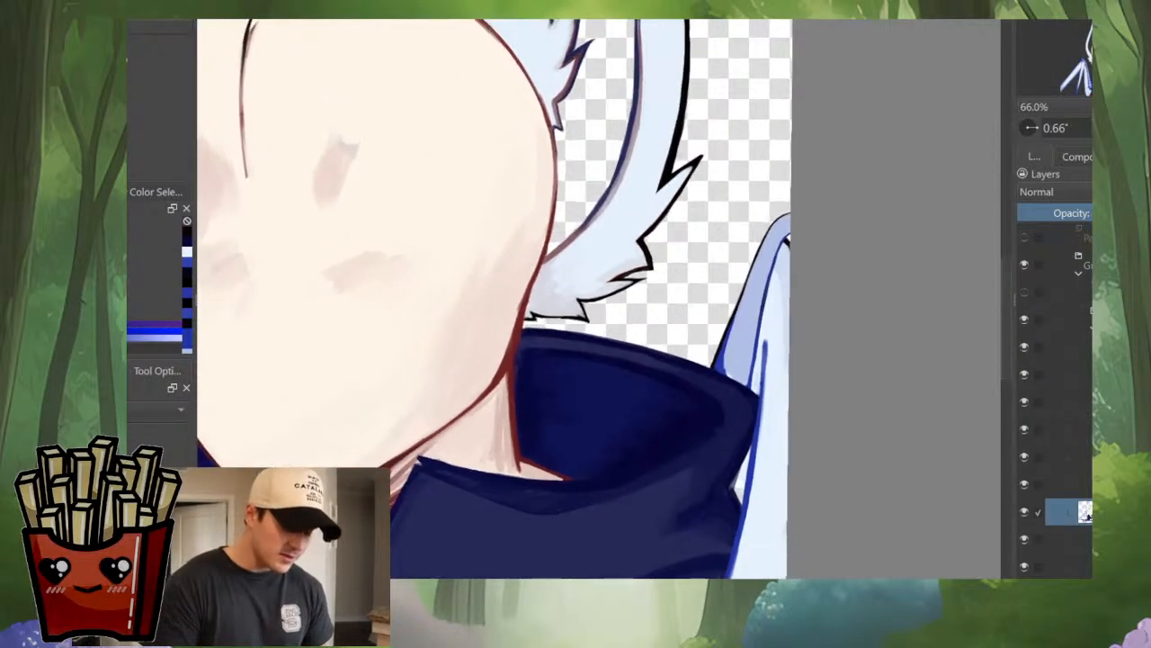
Step: Draw short blue crease lines across the wing bone beside the ear, from the cape's collar up to the curved tip
{"action": "scroll", "coordinate": [764, 297], "scroll_direction": "down", "scroll_amount": 2}
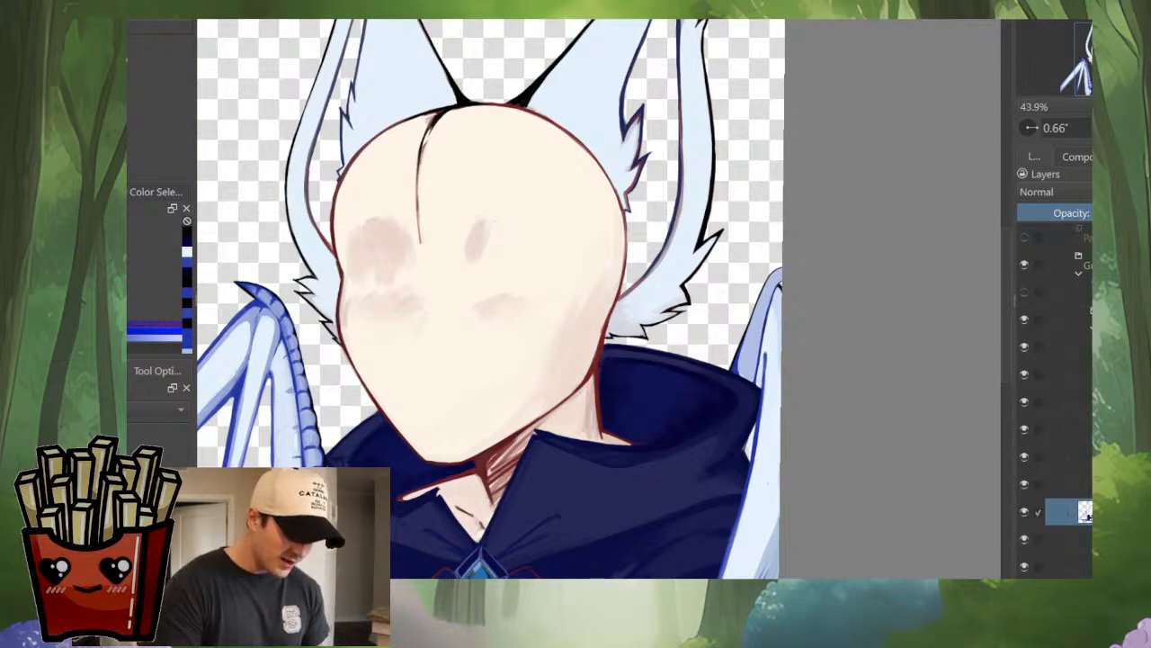
{"action": "scroll", "coordinate": [756, 360], "scroll_direction": "up", "scroll_amount": 8}
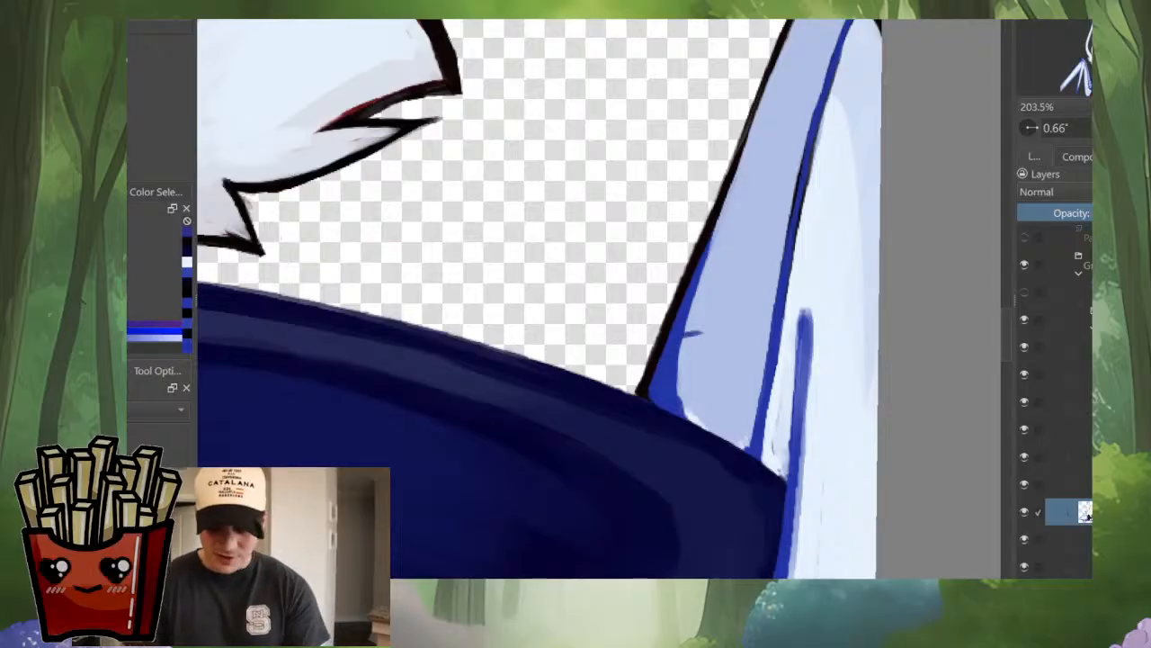
{"action": "left_click_drag", "start_coordinate": [685, 324], "coordinate": [736, 336]}
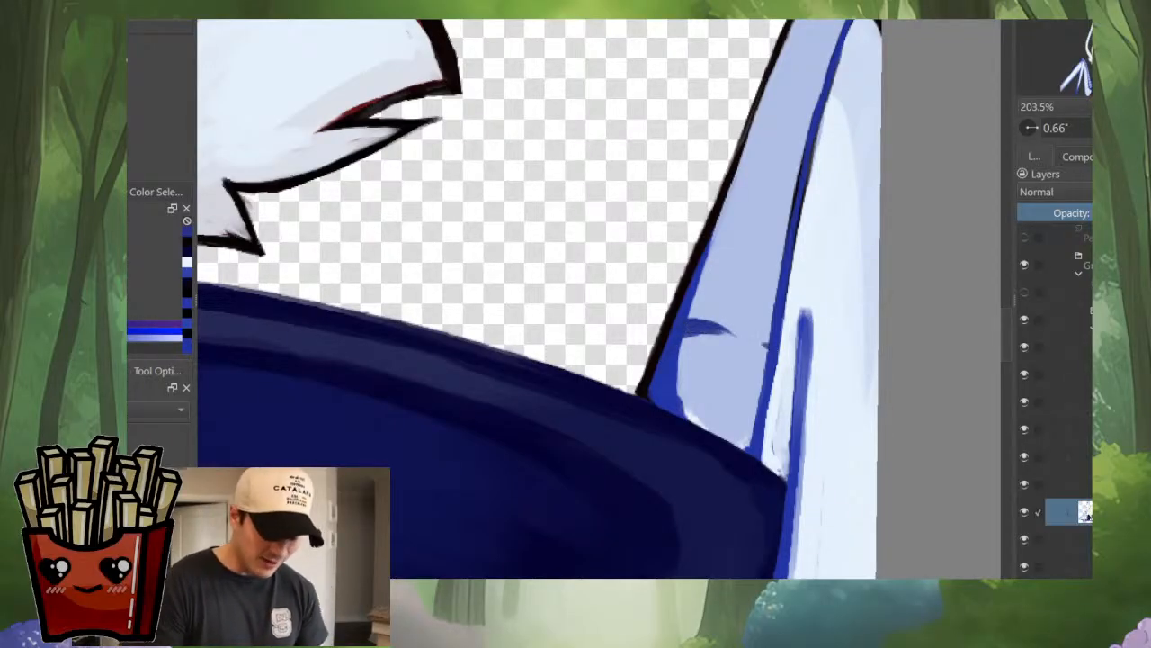
{"action": "left_click_drag", "start_coordinate": [720, 270], "coordinate": [683, 395]}
{"action": "left_click_drag", "start_coordinate": [684, 341], "coordinate": [718, 342]}
{"action": "left_click_drag", "start_coordinate": [689, 345], "coordinate": [722, 344]}
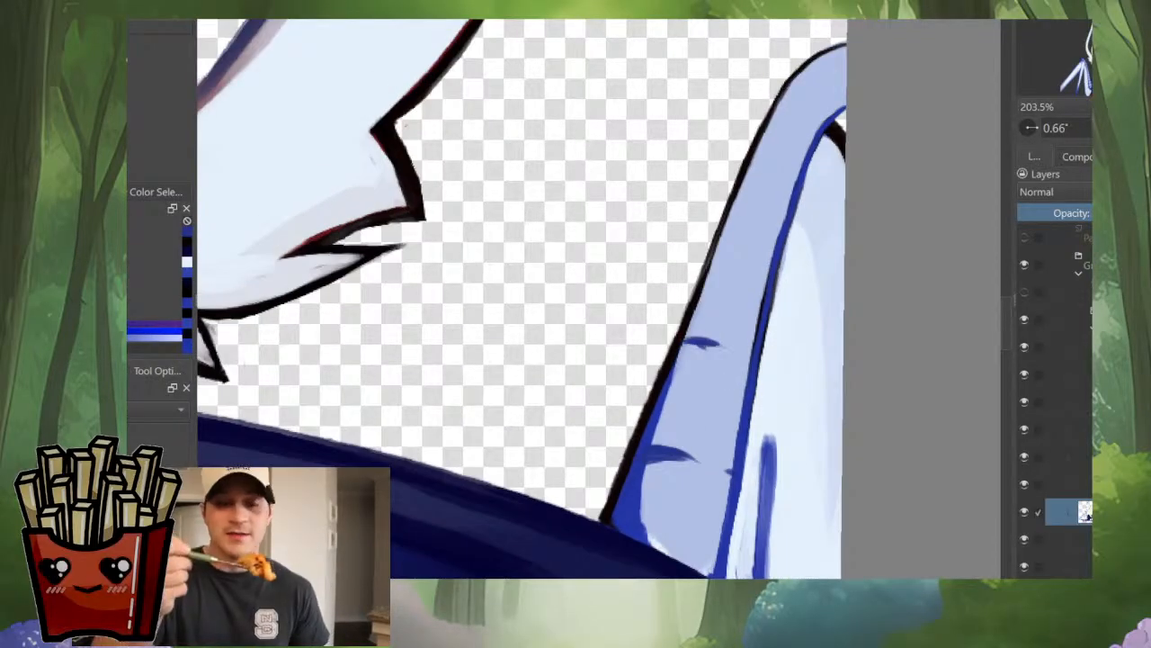
{"action": "mouse_move", "coordinate": [731, 268]}
{"action": "left_mouse_down"}
{"action": "mouse_move", "coordinate": [711, 368]}
{"action": "mouse_move", "coordinate": [741, 354]}
{"action": "left_mouse_up"}
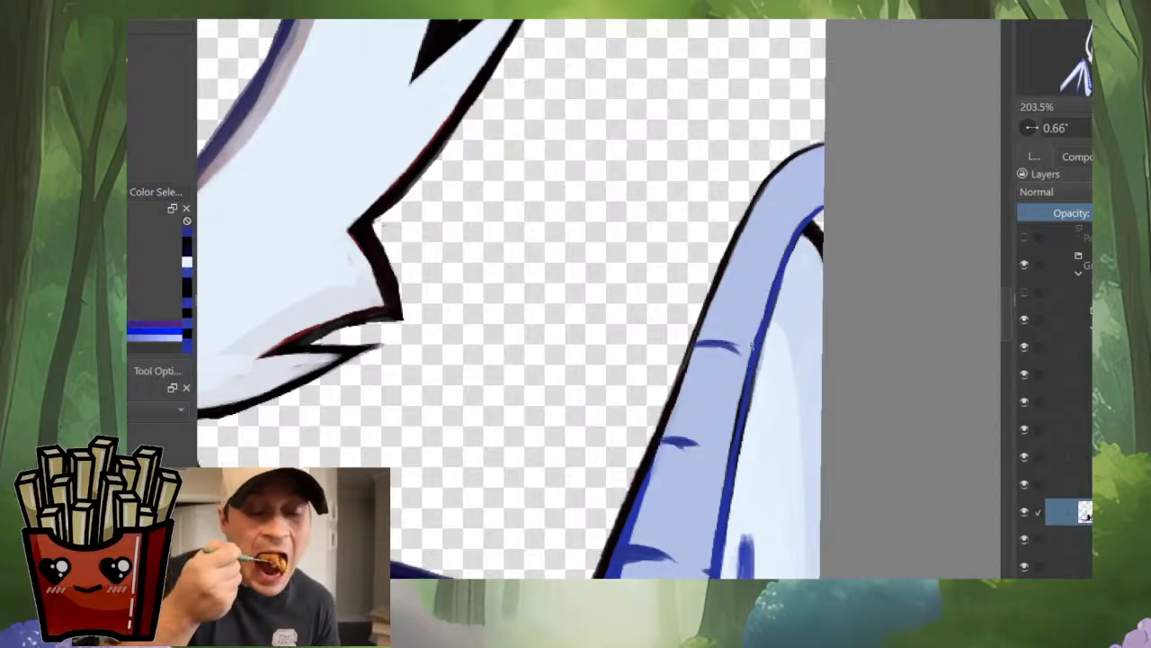
{"action": "left_click_drag", "start_coordinate": [743, 270], "coordinate": [713, 383]}
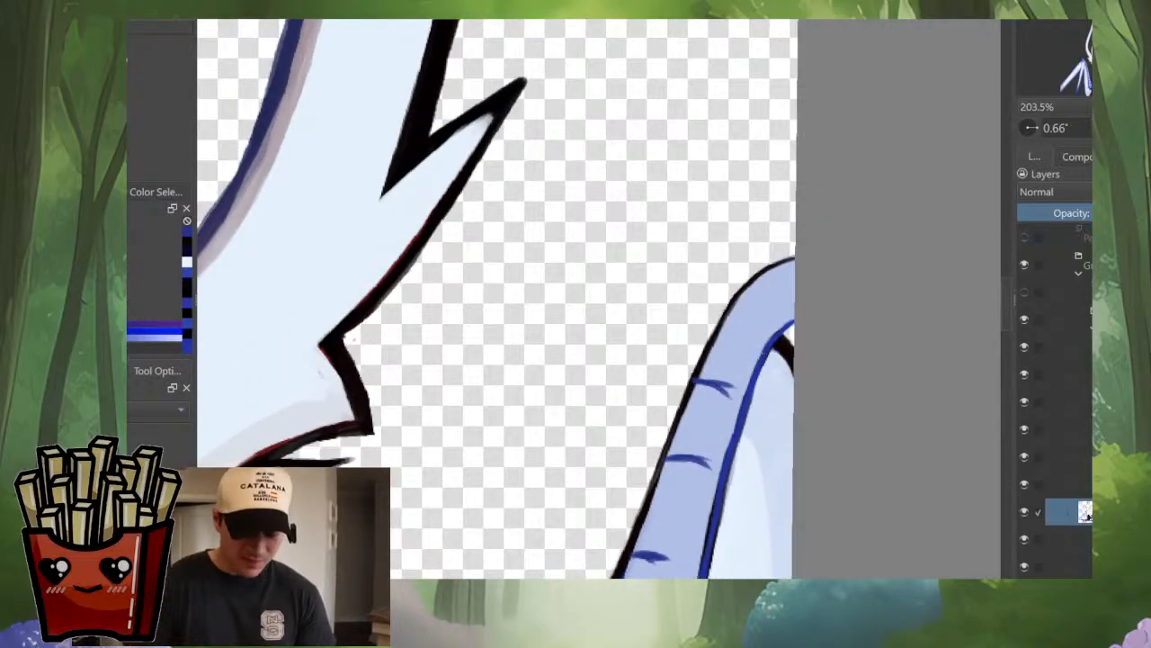
{"action": "left_click_drag", "start_coordinate": [770, 269], "coordinate": [789, 296]}
Step: Shade the lower bone segments above the collar with soft blue side shadows and lighter centers, matching the opposite wing's bones
{"action": "scroll", "coordinate": [810, 317], "scroll_direction": "down", "scroll_amount": 5}
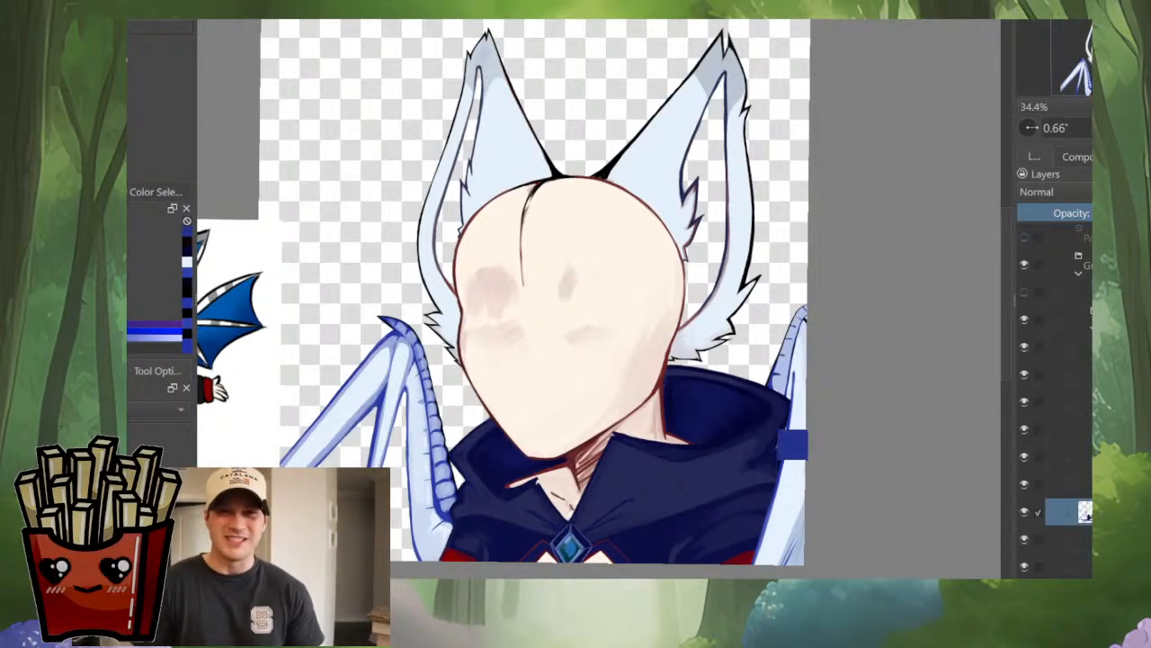
{"action": "scroll", "coordinate": [791, 445], "scroll_direction": "up", "scroll_amount": 5}
{"action": "scroll", "coordinate": [791, 444], "scroll_direction": "down", "scroll_amount": 4}
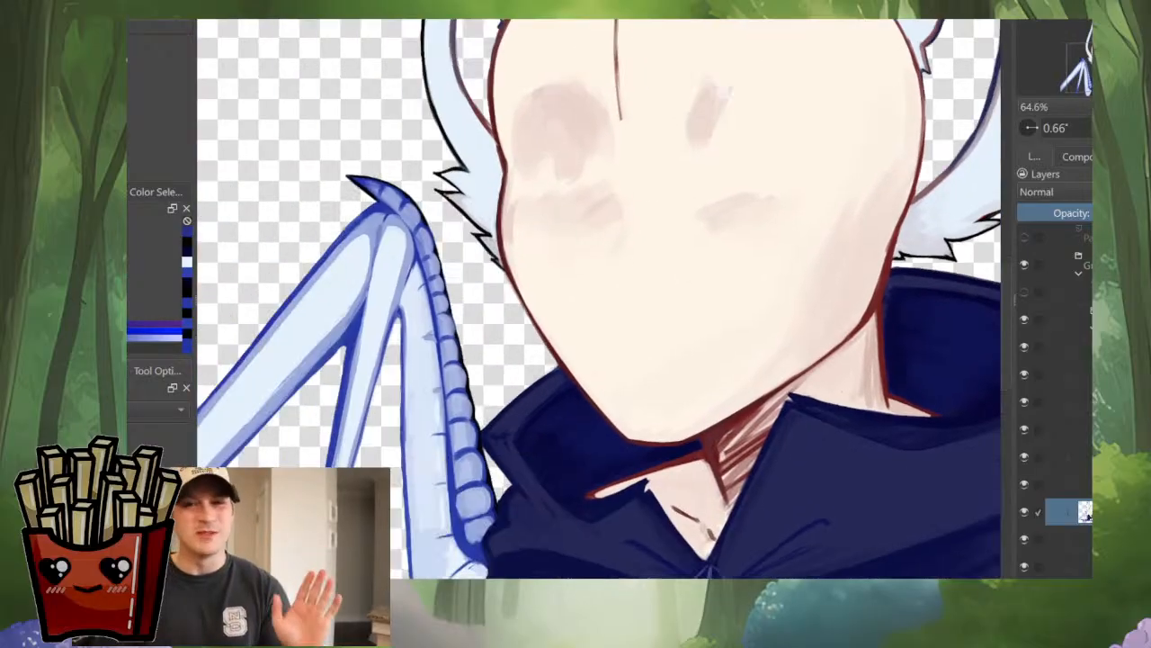
{"action": "left_click_drag", "start_coordinate": [443, 378], "coordinate": [468, 374]}
{"action": "left_click", "coordinate": [469, 374], "text": "ctrl"}
{"action": "left_click_drag", "start_coordinate": [557, 359], "coordinate": [331, 358]}
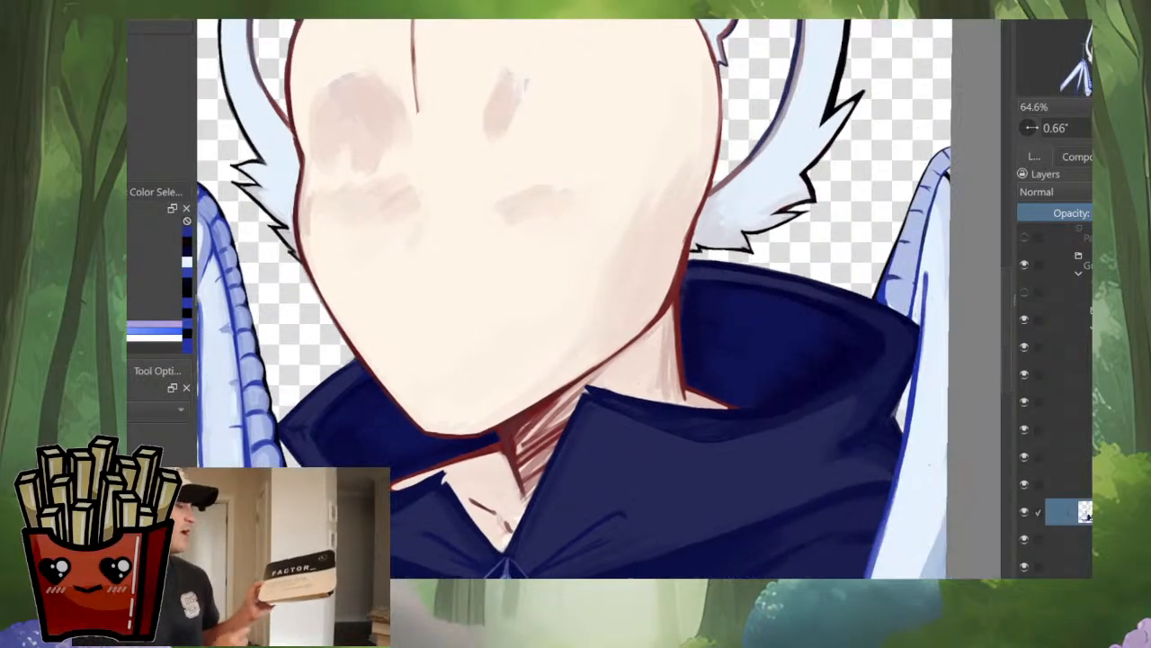
{"action": "scroll", "coordinate": [836, 315], "scroll_direction": "up", "scroll_amount": 4}
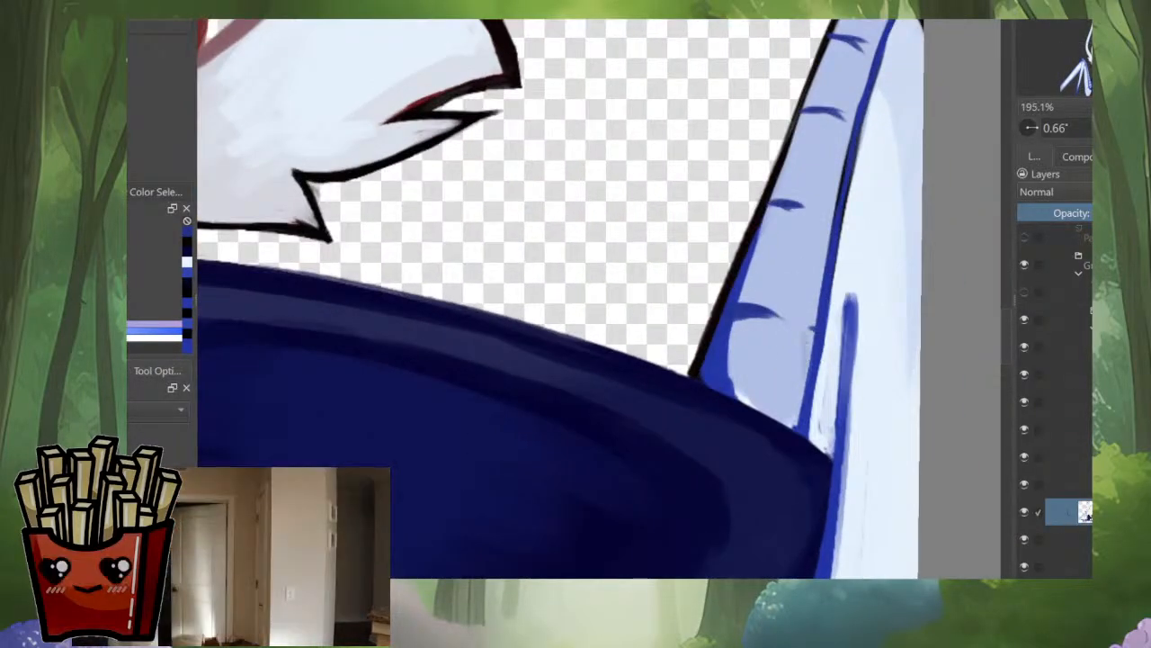
{"action": "left_click_drag", "start_coordinate": [810, 358], "coordinate": [793, 423]}
{"action": "mouse_move", "coordinate": [756, 329]}
{"action": "left_mouse_down"}
{"action": "mouse_move", "coordinate": [728, 339]}
{"action": "mouse_move", "coordinate": [740, 327]}
{"action": "mouse_move", "coordinate": [727, 381]}
{"action": "mouse_move", "coordinate": [749, 399]}
{"action": "left_mouse_up"}
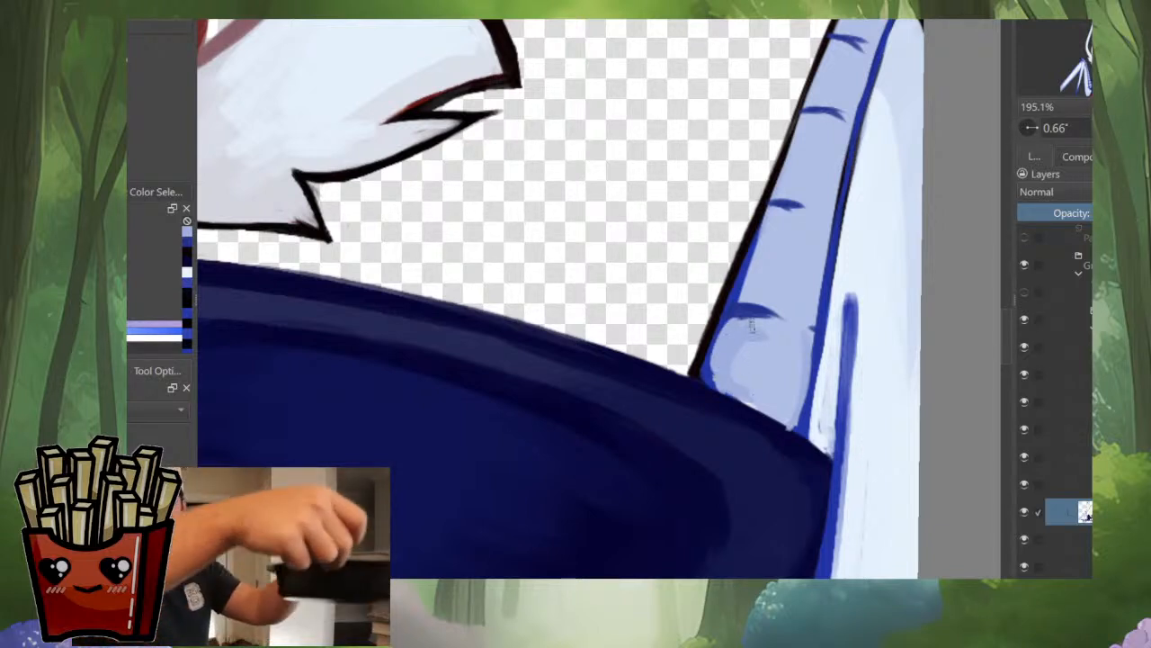
{"action": "mouse_move", "coordinate": [752, 326]}
{"action": "left_mouse_down"}
{"action": "mouse_move", "coordinate": [776, 327]}
{"action": "mouse_move", "coordinate": [707, 439]}
{"action": "mouse_move", "coordinate": [721, 363]}
{"action": "mouse_move", "coordinate": [767, 324]}
{"action": "mouse_move", "coordinate": [783, 324]}
{"action": "mouse_move", "coordinate": [721, 340]}
{"action": "mouse_move", "coordinate": [709, 398]}
{"action": "mouse_move", "coordinate": [731, 397]}
{"action": "mouse_move", "coordinate": [784, 360]}
{"action": "mouse_move", "coordinate": [757, 411]}
{"action": "mouse_move", "coordinate": [763, 424]}
{"action": "mouse_move", "coordinate": [729, 455]}
{"action": "left_mouse_up"}
{"action": "mouse_move", "coordinate": [732, 368]}
{"action": "left_mouse_down"}
{"action": "mouse_move", "coordinate": [709, 376]}
{"action": "mouse_move", "coordinate": [696, 414]}
{"action": "left_mouse_up"}
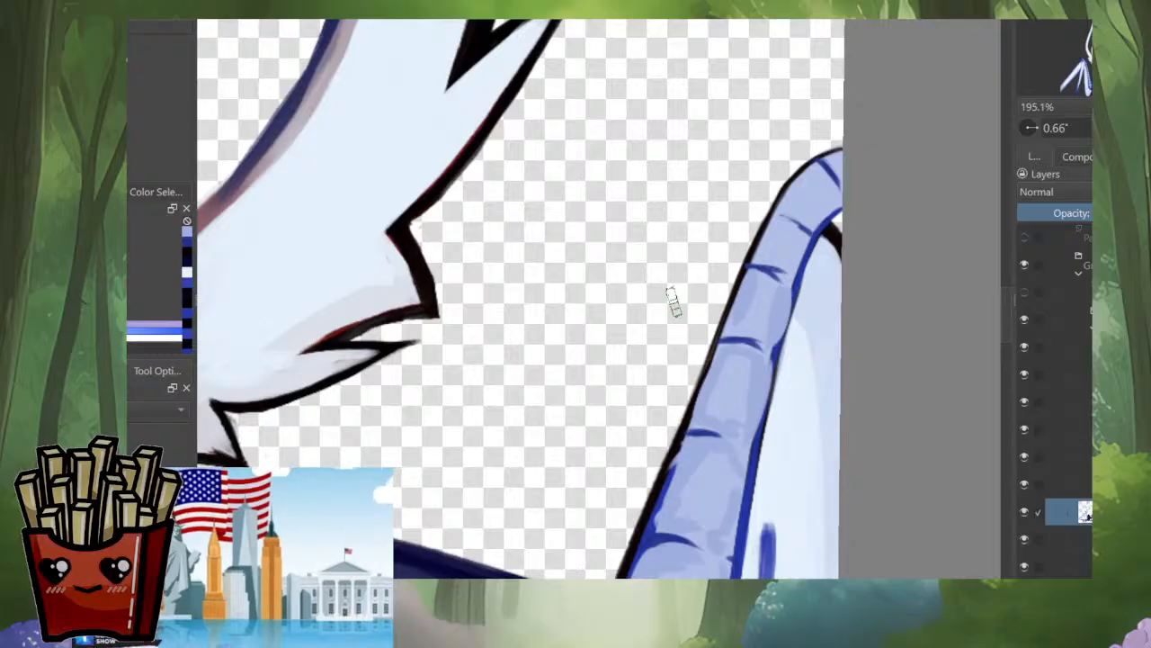
Step: Round the second segment above the collar with dark blue at its outer corner and soft blue shading along its inner side
{"action": "scroll", "coordinate": [730, 375], "scroll_direction": "down", "scroll_amount": 6}
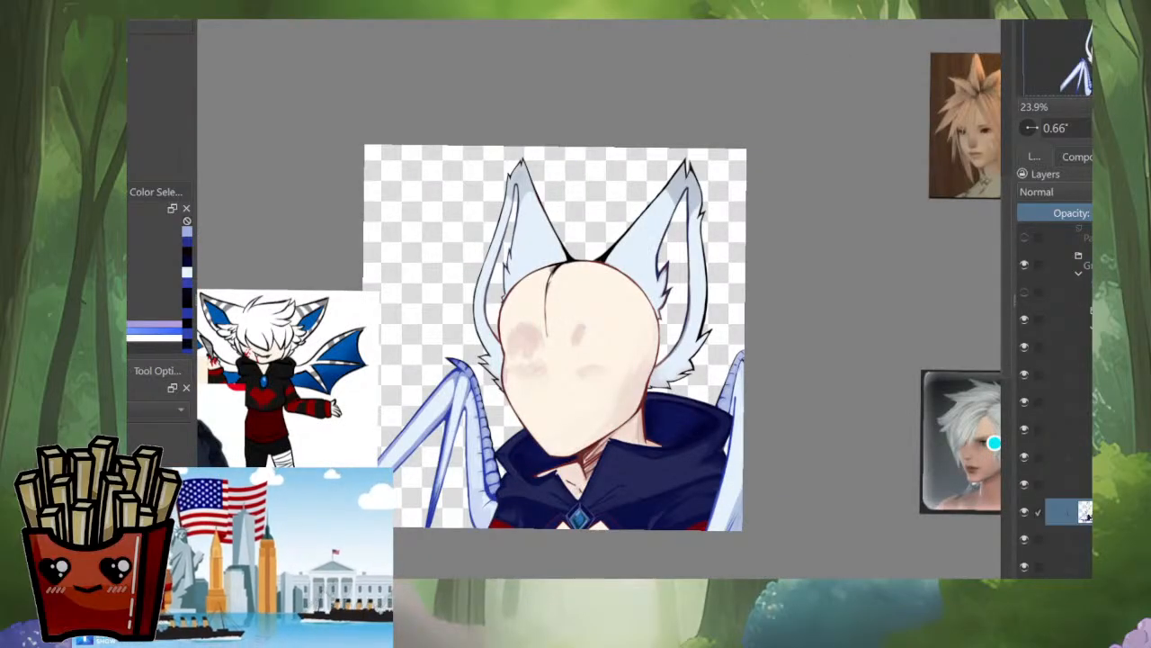
{"action": "scroll", "coordinate": [730, 378], "scroll_direction": "up", "scroll_amount": 8}
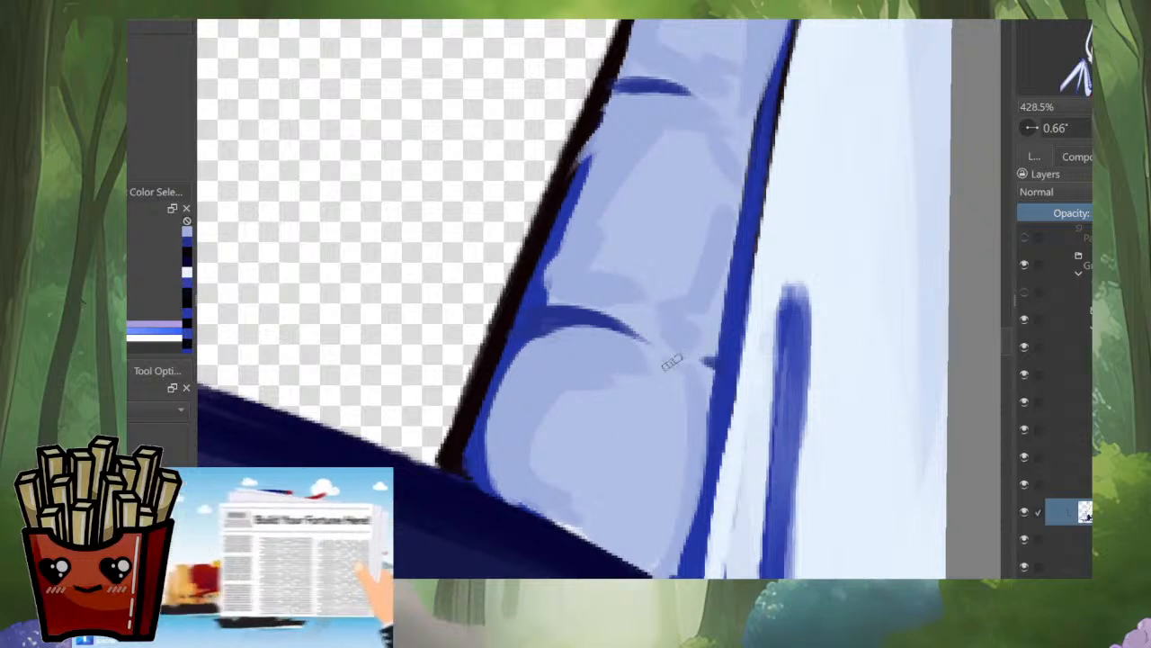
{"action": "scroll", "coordinate": [575, 319], "scroll_direction": "up", "scroll_amount": 3}
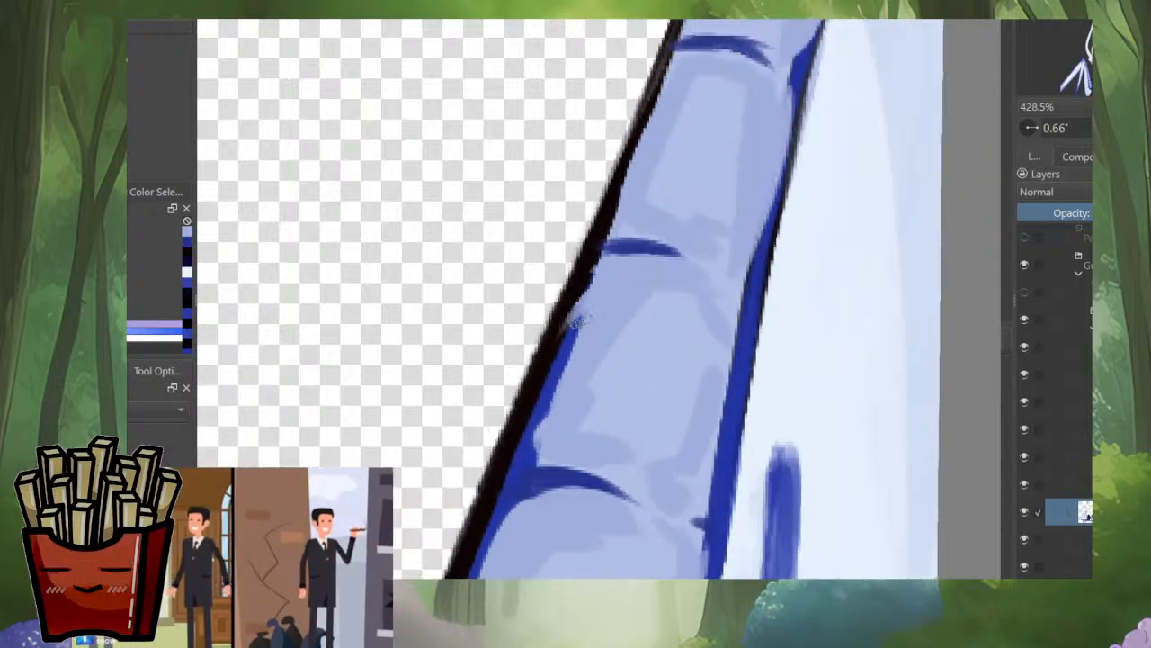
{"action": "left_click", "coordinate": [548, 372], "text": "ctrl"}
{"action": "mouse_move", "coordinate": [572, 323]}
{"action": "left_mouse_down"}
{"action": "mouse_move", "coordinate": [597, 277]}
{"action": "mouse_move", "coordinate": [650, 262]}
{"action": "mouse_move", "coordinate": [583, 283]}
{"action": "mouse_move", "coordinate": [548, 416]}
{"action": "left_mouse_up"}
{"action": "left_click", "coordinate": [597, 311], "text": "ctrl"}
{"action": "left_click_drag", "start_coordinate": [650, 267], "coordinate": [617, 274]}
{"action": "mouse_move", "coordinate": [716, 288]}
{"action": "left_mouse_down"}
{"action": "mouse_move", "coordinate": [744, 316]}
{"action": "mouse_move", "coordinate": [720, 466]}
{"action": "left_mouse_up"}
{"action": "left_click_drag", "start_coordinate": [726, 405], "coordinate": [704, 517]}
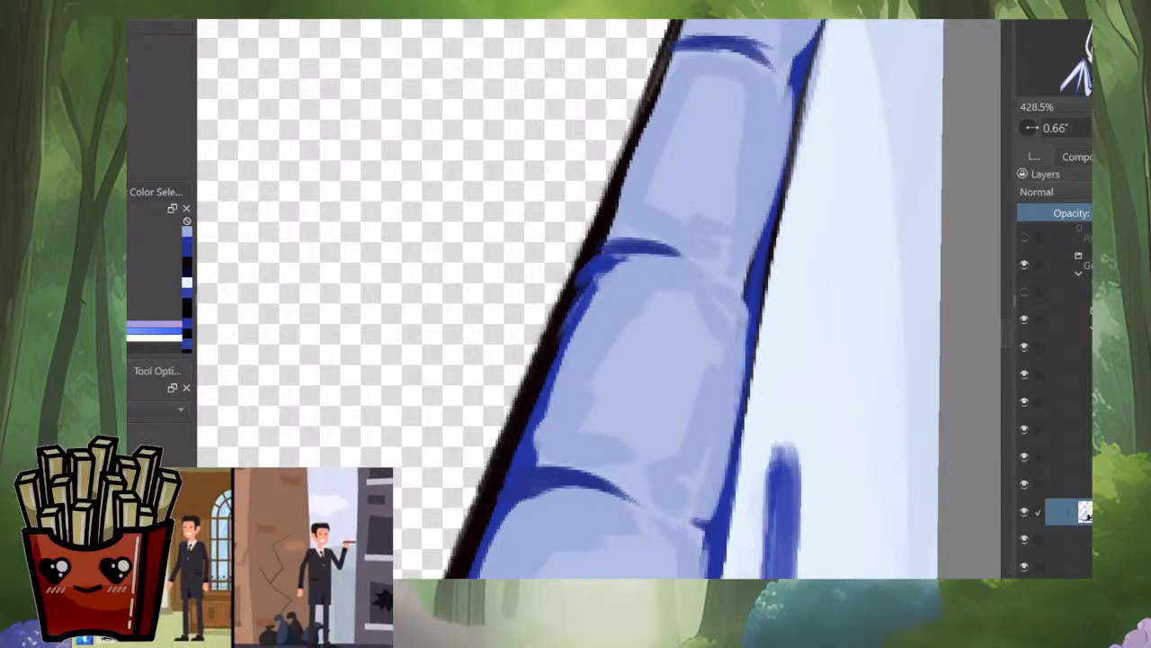
Step: Refine the second segment's inner blue edge and the notch where its lower crease meets that edge
{"action": "left_click", "coordinate": [757, 298], "text": "ctrl"}
{"action": "mouse_move", "coordinate": [747, 299]}
{"action": "left_mouse_down"}
{"action": "mouse_move", "coordinate": [726, 287]}
{"action": "mouse_move", "coordinate": [750, 300]}
{"action": "mouse_move", "coordinate": [741, 428]}
{"action": "left_mouse_up"}
{"action": "left_click_drag", "start_coordinate": [724, 478], "coordinate": [690, 517]}
{"action": "left_click_drag", "start_coordinate": [690, 517], "coordinate": [711, 527]}
{"action": "left_click", "coordinate": [711, 477], "text": "ctrl"}
{"action": "left_click_drag", "start_coordinate": [704, 455], "coordinate": [695, 484]}
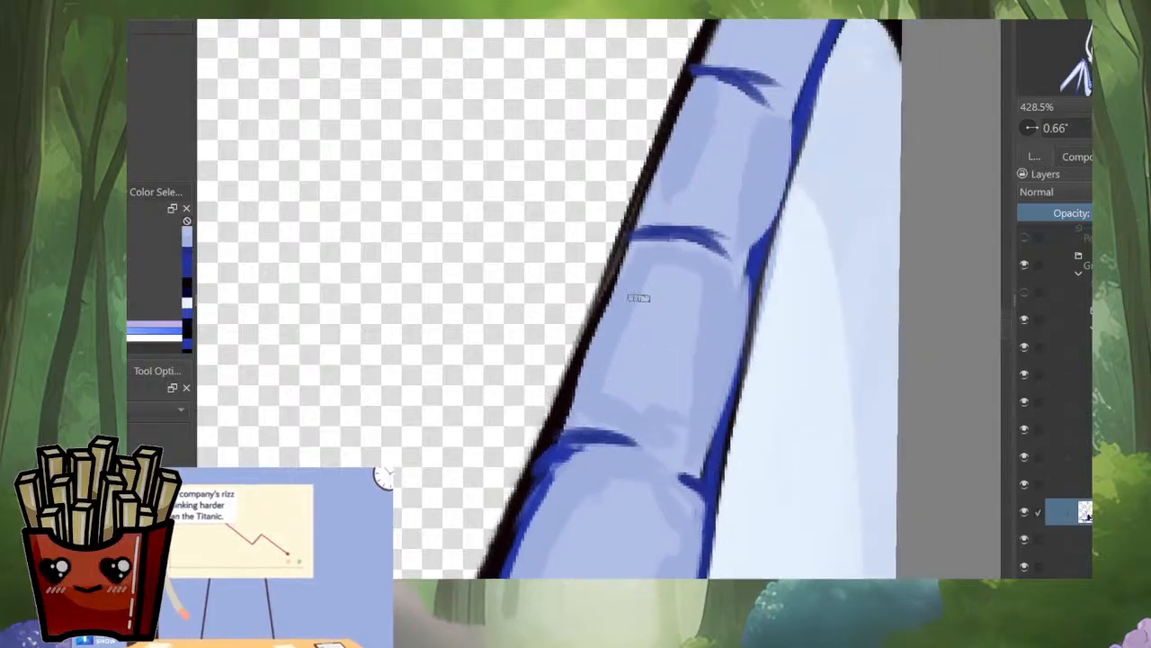
Step: Round the third segment's outer corners and side with dark blue between its upper and lower creases
{"action": "left_click", "coordinate": [629, 287], "text": "ctrl"}
{"action": "left_click", "coordinate": [675, 238], "text": "ctrl"}
{"action": "mouse_move", "coordinate": [650, 238]}
{"action": "left_mouse_down"}
{"action": "mouse_move", "coordinate": [628, 262]}
{"action": "mouse_move", "coordinate": [576, 406]}
{"action": "left_mouse_up"}
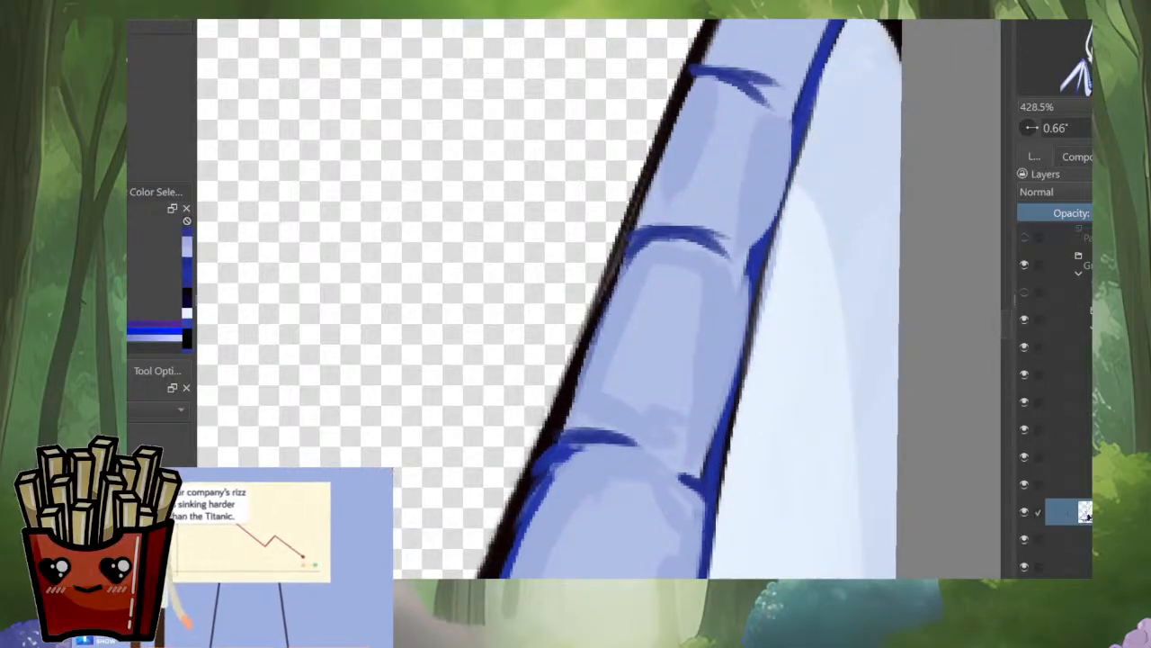
{"action": "left_click_drag", "start_coordinate": [593, 337], "coordinate": [566, 429]}
{"action": "left_click", "coordinate": [567, 388], "text": "ctrl"}
{"action": "left_click_drag", "start_coordinate": [569, 380], "coordinate": [590, 313]}
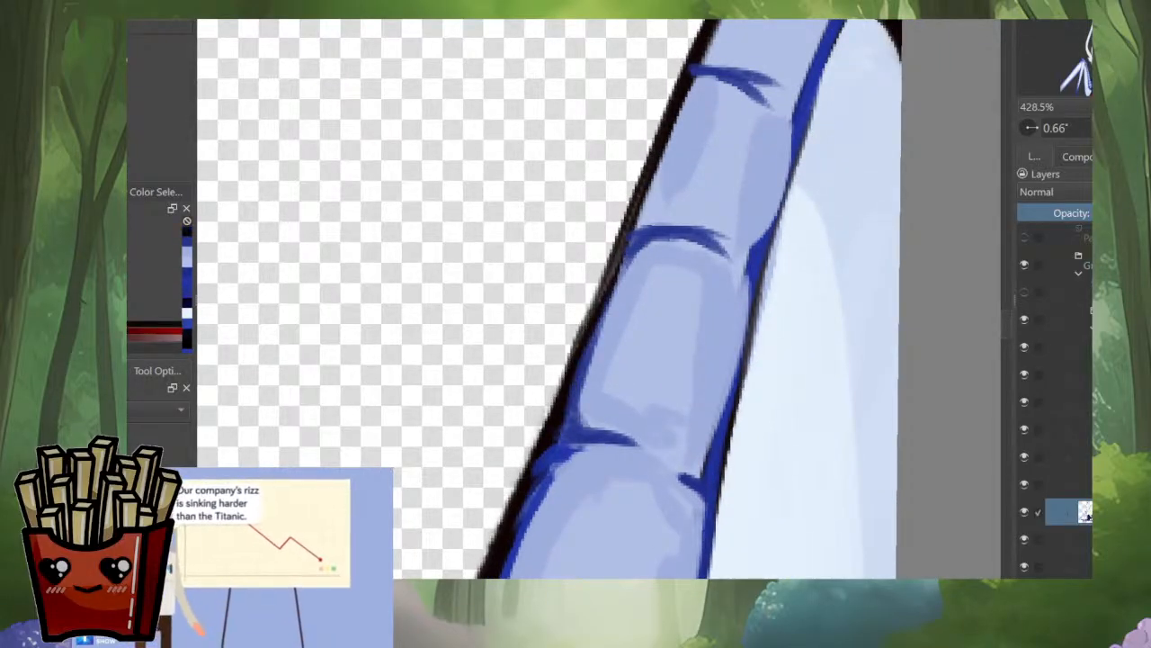
Step: Thicken the black outer outline along the upper segments and around the curved tip, adding notches at the creases
{"action": "left_click_drag", "start_coordinate": [619, 262], "coordinate": [560, 396]}
{"action": "left_click_drag", "start_coordinate": [667, 238], "coordinate": [594, 304]}
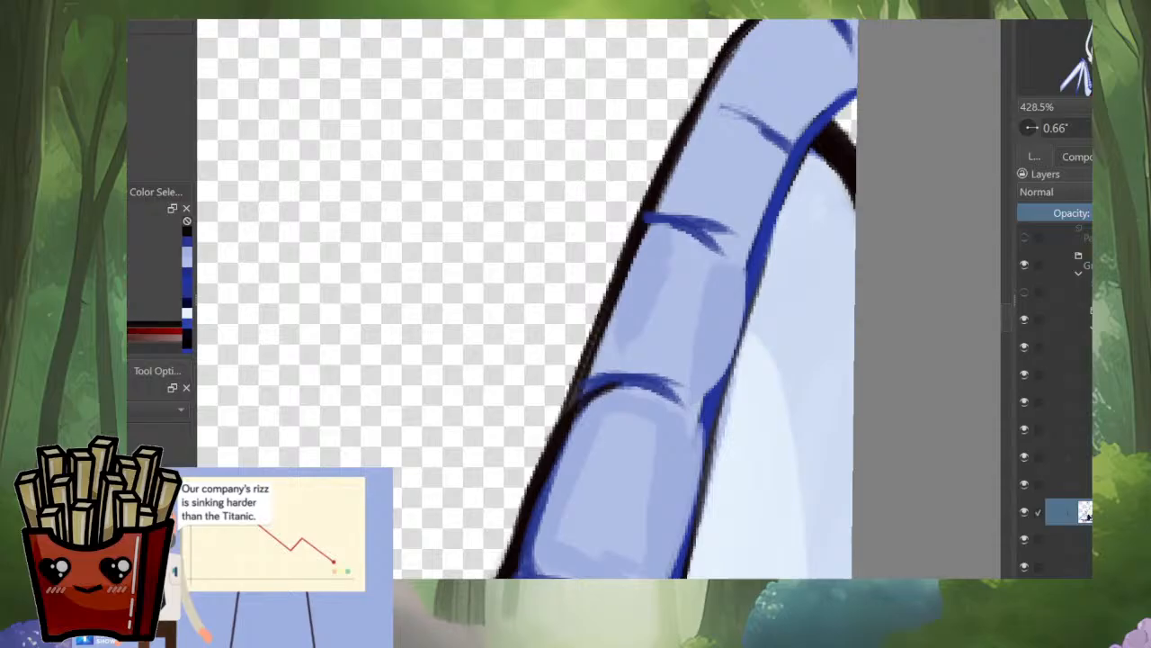
{"action": "mouse_move", "coordinate": [597, 369]}
{"action": "left_mouse_down"}
{"action": "mouse_move", "coordinate": [572, 410]}
{"action": "mouse_move", "coordinate": [590, 306]}
{"action": "mouse_move", "coordinate": [644, 235]}
{"action": "left_mouse_up"}
{"action": "mouse_move", "coordinate": [675, 214]}
{"action": "left_mouse_down"}
{"action": "mouse_move", "coordinate": [625, 329]}
{"action": "mouse_move", "coordinate": [623, 276]}
{"action": "mouse_move", "coordinate": [662, 221]}
{"action": "mouse_move", "coordinate": [689, 146]}
{"action": "mouse_move", "coordinate": [803, 78]}
{"action": "left_mouse_up"}
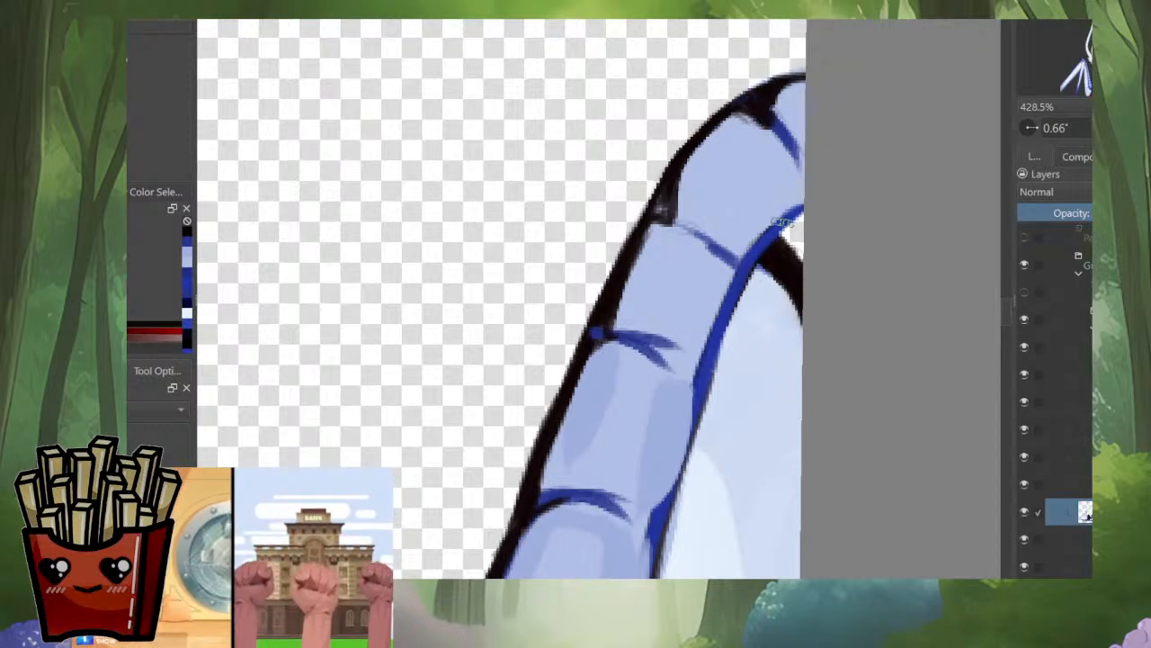
Step: Add blue notches along the inner edge of the upper segments where the creases meet it
{"action": "left_click", "coordinate": [780, 228], "text": "ctrl"}
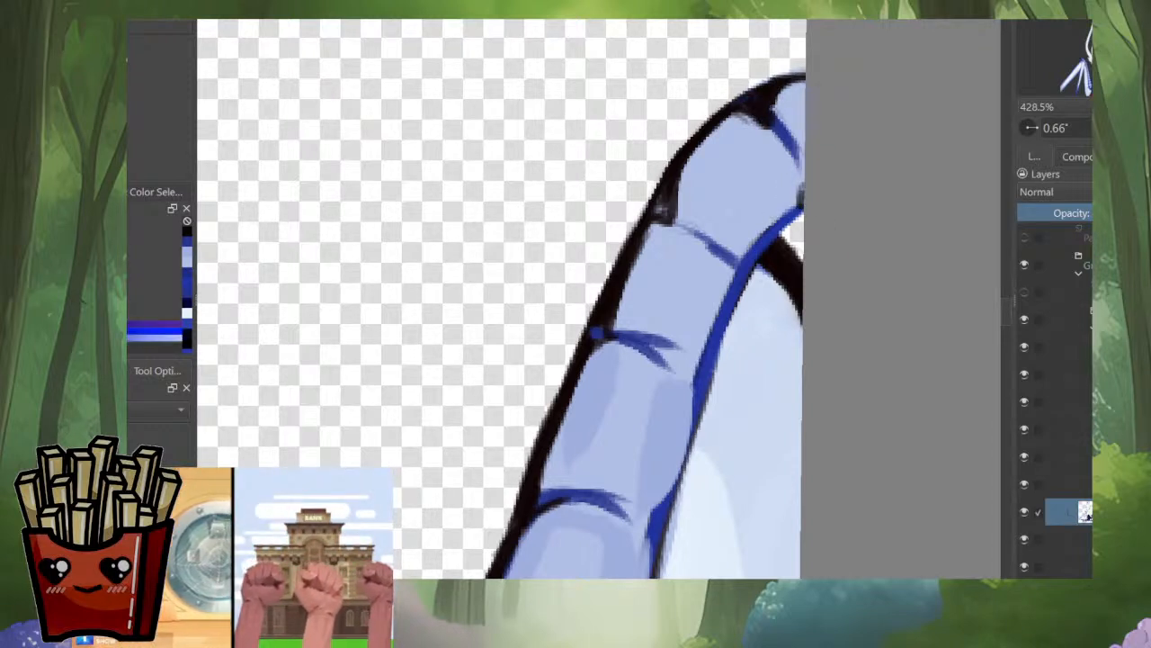
{"action": "mouse_move", "coordinate": [798, 170]}
{"action": "left_mouse_down"}
{"action": "mouse_move", "coordinate": [794, 210]}
{"action": "mouse_move", "coordinate": [758, 237]}
{"action": "mouse_move", "coordinate": [729, 286]}
{"action": "left_mouse_up"}
{"action": "mouse_move", "coordinate": [704, 348]}
{"action": "left_mouse_down"}
{"action": "mouse_move", "coordinate": [686, 357]}
{"action": "mouse_move", "coordinate": [699, 370]}
{"action": "left_mouse_up"}
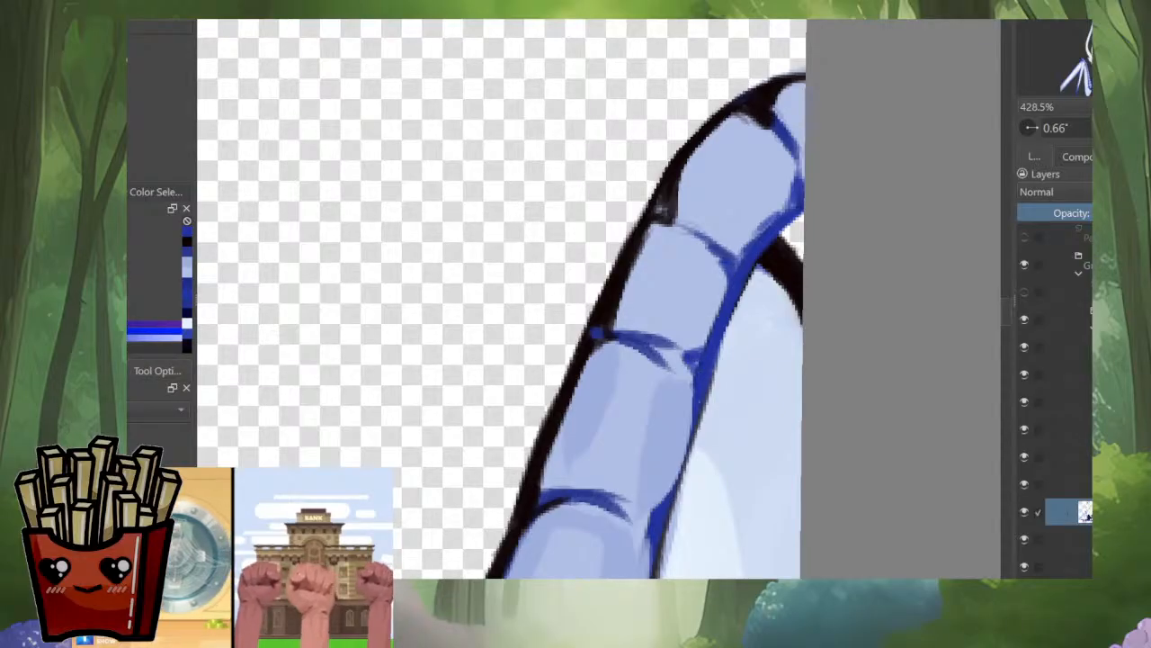
Step: Shade the sides and ends of the three upper segments with medium blue, leaving lighter centers
{"action": "left_click", "coordinate": [694, 441], "text": "ctrl"}
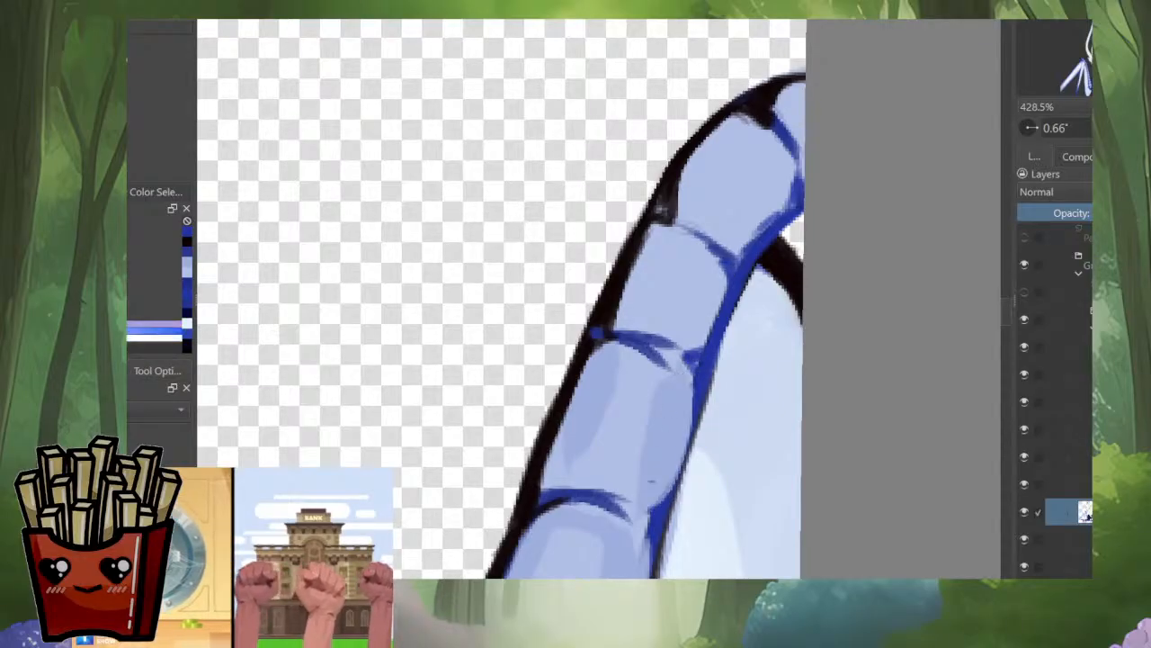
{"action": "left_click_drag", "start_coordinate": [633, 469], "coordinate": [637, 494]}
{"action": "mouse_move", "coordinate": [581, 448]}
{"action": "left_mouse_down"}
{"action": "mouse_move", "coordinate": [563, 452]}
{"action": "mouse_move", "coordinate": [576, 386]}
{"action": "left_mouse_up"}
{"action": "left_click_drag", "start_coordinate": [545, 482], "coordinate": [568, 424]}
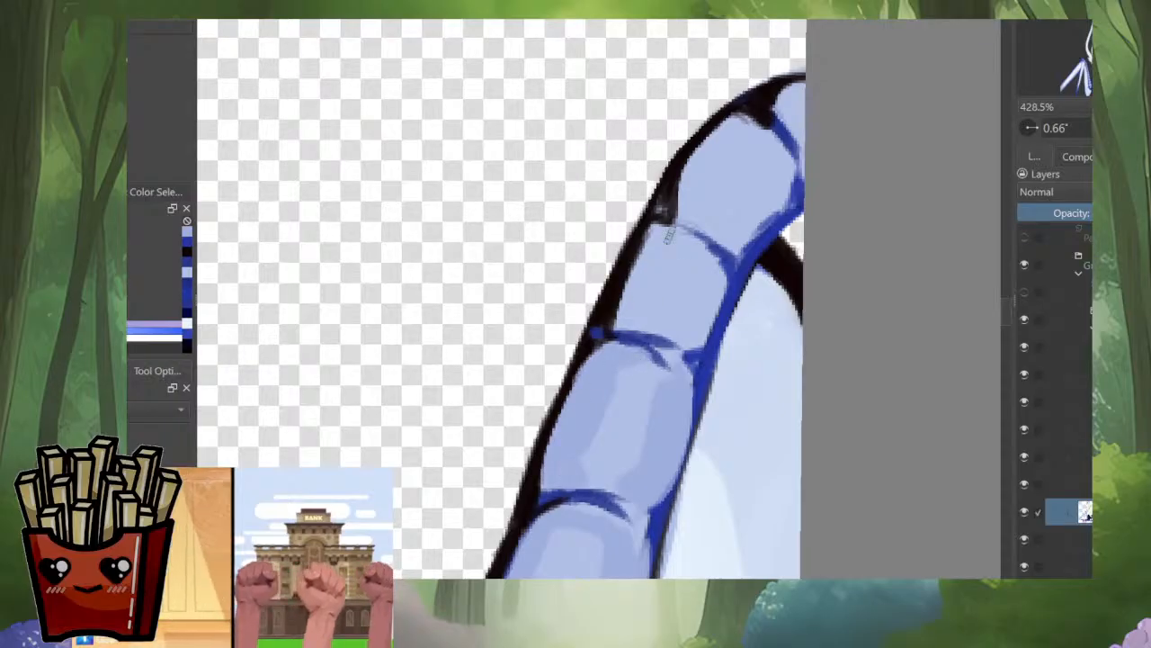
{"action": "mouse_move", "coordinate": [667, 234]}
{"action": "left_mouse_down"}
{"action": "mouse_move", "coordinate": [622, 312]}
{"action": "mouse_move", "coordinate": [622, 288]}
{"action": "mouse_move", "coordinate": [624, 320]}
{"action": "mouse_move", "coordinate": [651, 311]}
{"action": "left_mouse_up"}
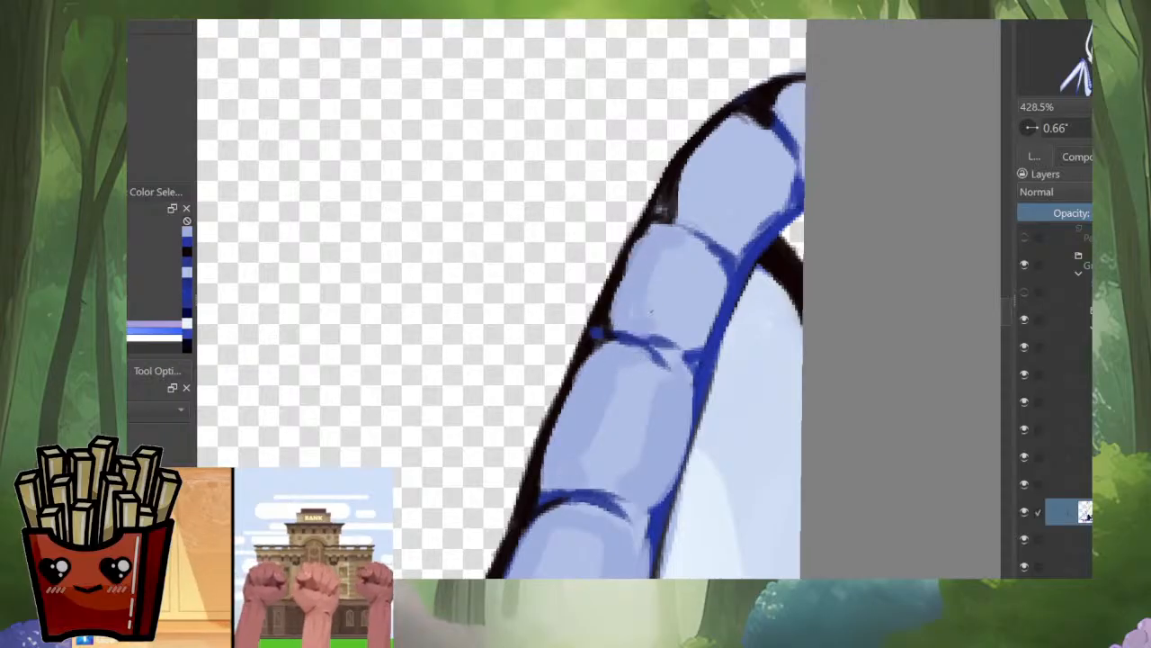
{"action": "mouse_move", "coordinate": [707, 269]}
{"action": "left_mouse_down"}
{"action": "mouse_move", "coordinate": [725, 282]}
{"action": "mouse_move", "coordinate": [705, 326]}
{"action": "mouse_move", "coordinate": [681, 331]}
{"action": "left_mouse_up"}
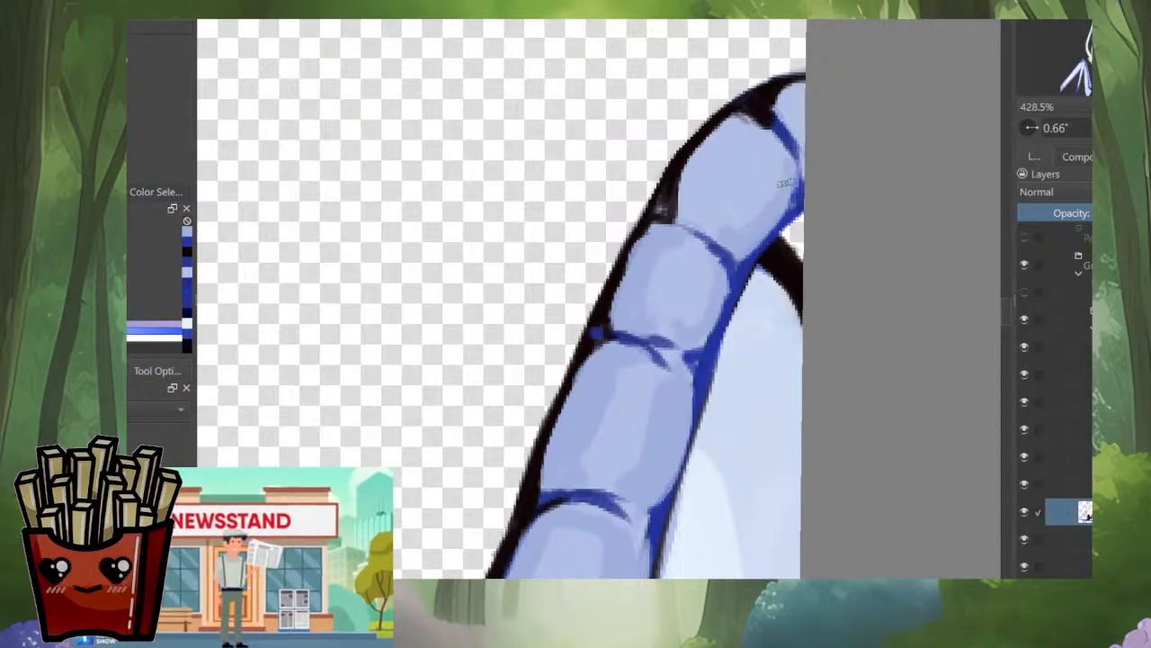
{"action": "mouse_move", "coordinate": [751, 135]}
{"action": "left_mouse_down"}
{"action": "mouse_move", "coordinate": [671, 178]}
{"action": "mouse_move", "coordinate": [701, 151]}
{"action": "mouse_move", "coordinate": [683, 211]}
{"action": "left_mouse_up"}
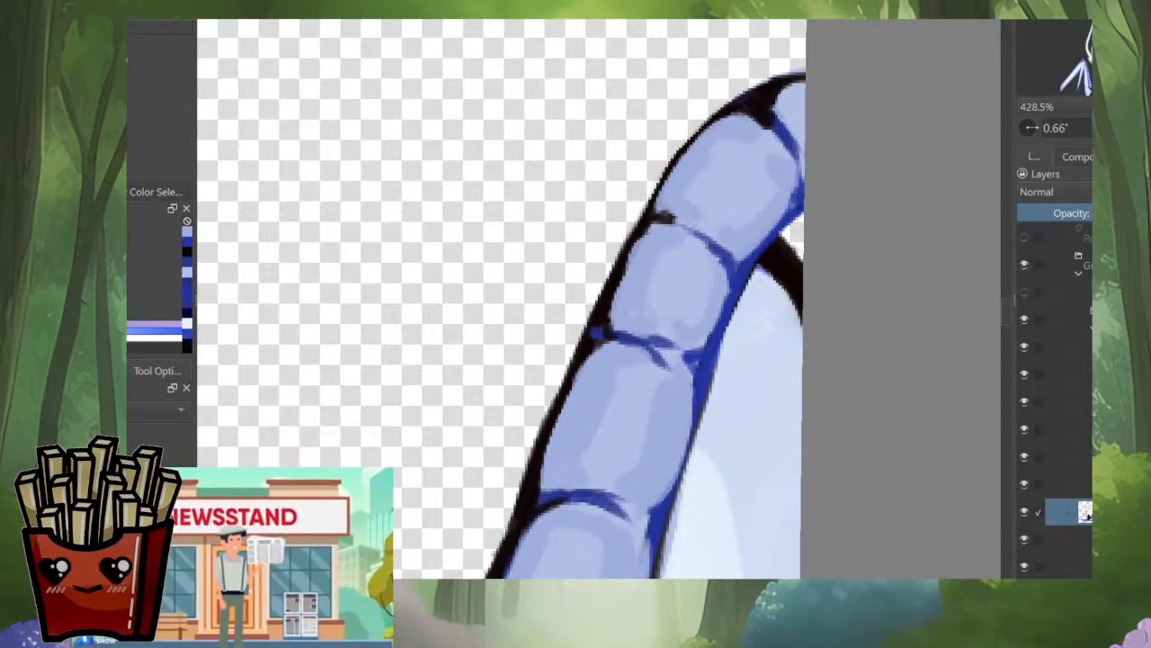
Step: Soften the highlight and side shading of the segment in the middle of the wing bone
{"action": "left_click_drag", "start_coordinate": [685, 424], "coordinate": [727, 299]}
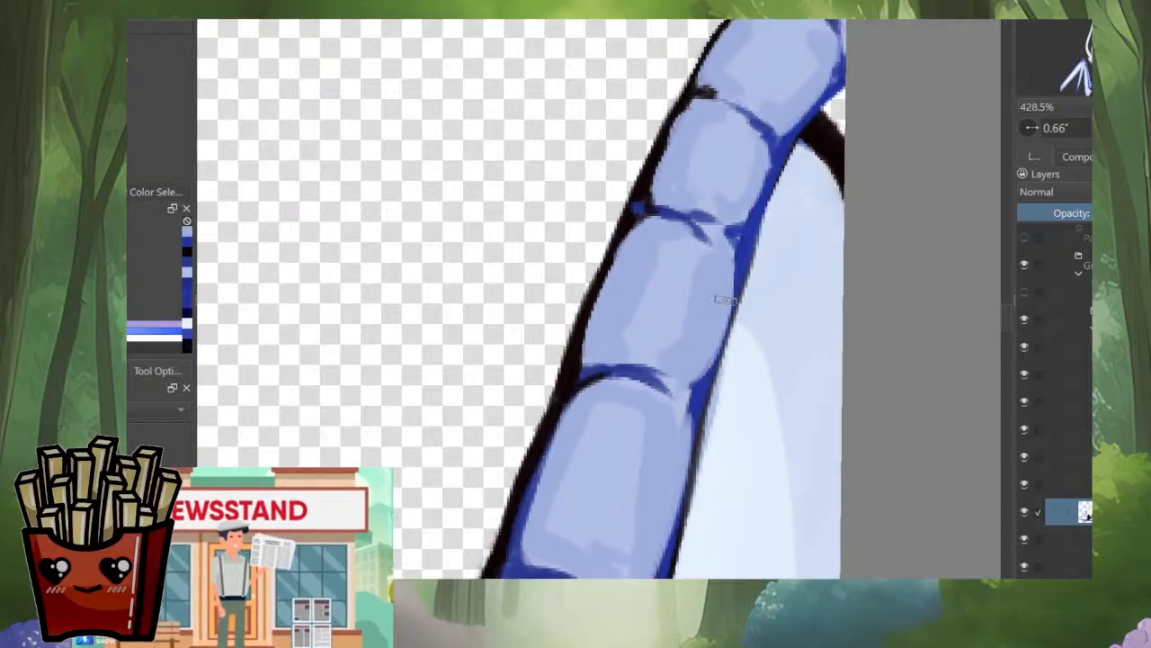
{"action": "left_click_drag", "start_coordinate": [674, 438], "coordinate": [694, 468]}
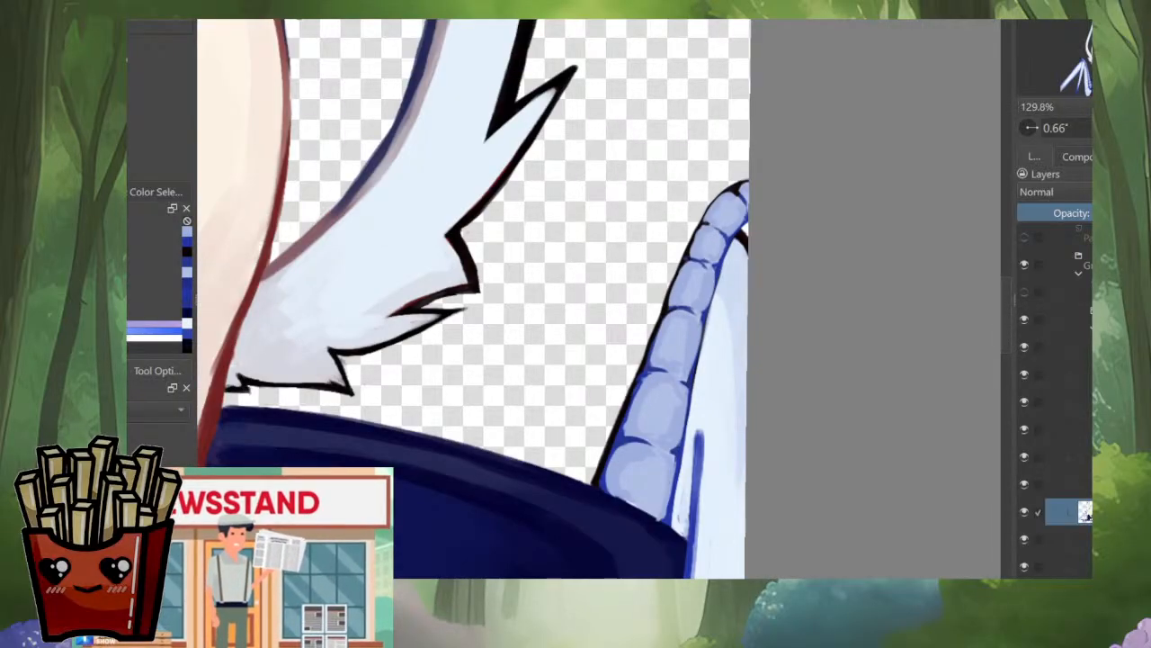
{"action": "left_click_drag", "start_coordinate": [705, 282], "coordinate": [705, 149]}
{"action": "left_click", "coordinate": [680, 277], "text": "ctrl"}
{"action": "left_click", "coordinate": [694, 253], "text": "ctrl"}
{"action": "mouse_move", "coordinate": [685, 237]}
{"action": "left_mouse_down"}
{"action": "mouse_move", "coordinate": [684, 249]}
{"action": "mouse_move", "coordinate": [709, 236]}
{"action": "left_mouse_up"}
{"action": "left_click", "coordinate": [696, 261], "text": "ctrl"}
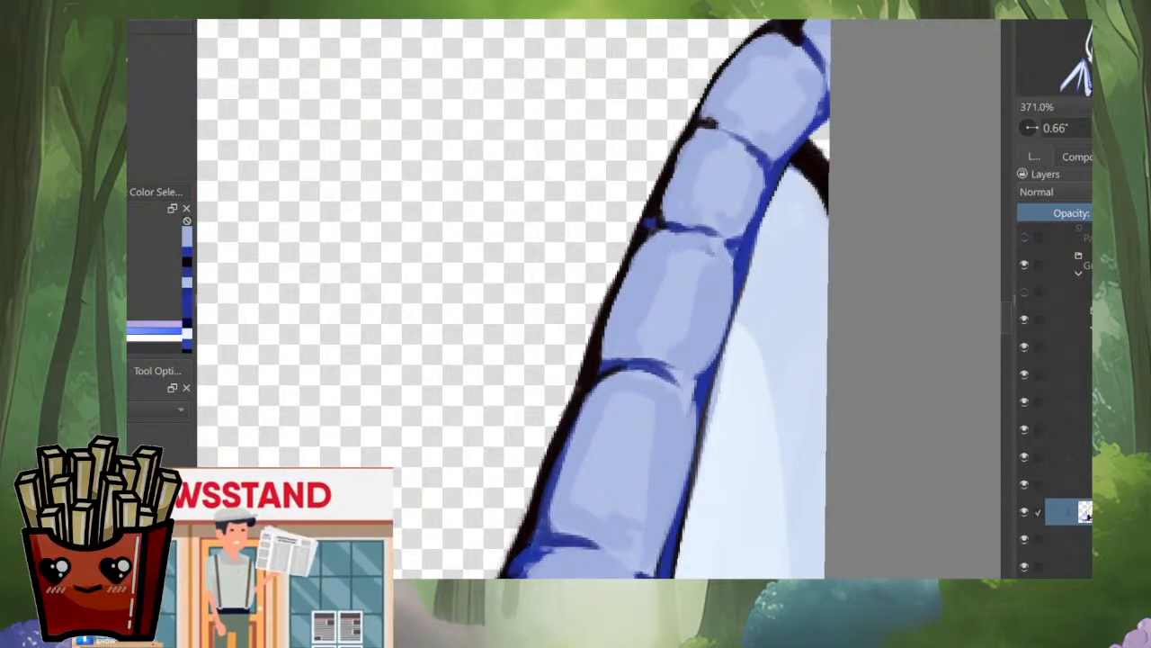
{"action": "left_click_drag", "start_coordinate": [653, 293], "coordinate": [645, 320]}
{"action": "left_click_drag", "start_coordinate": [701, 288], "coordinate": [688, 344]}
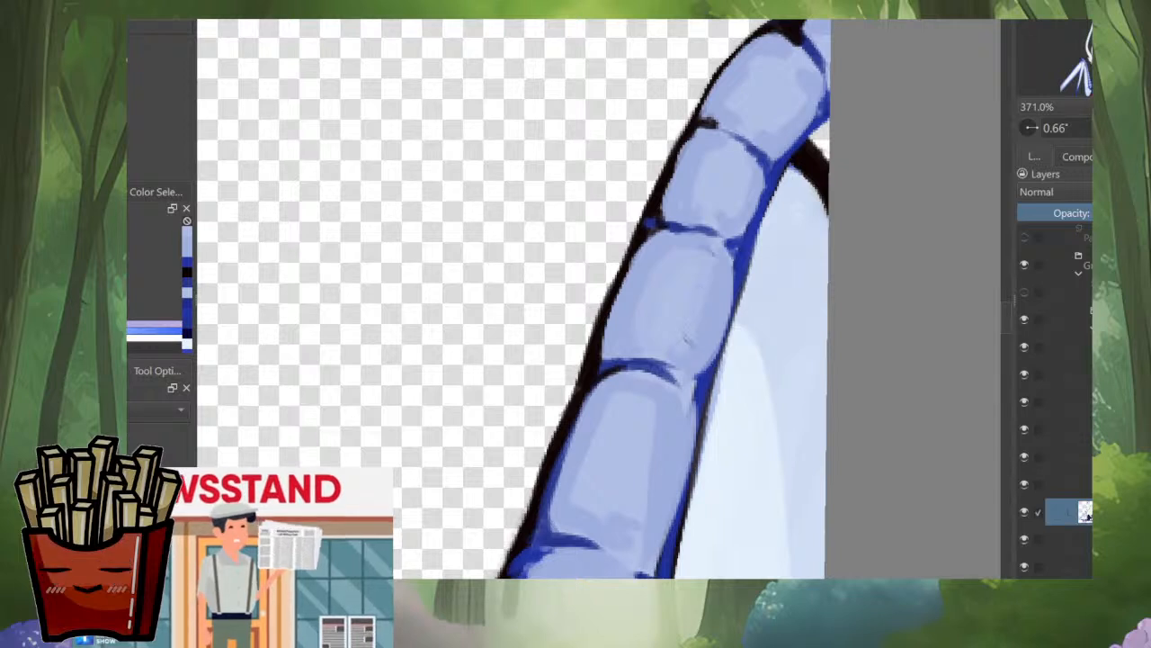
{"action": "left_click_drag", "start_coordinate": [730, 261], "coordinate": [713, 338]}
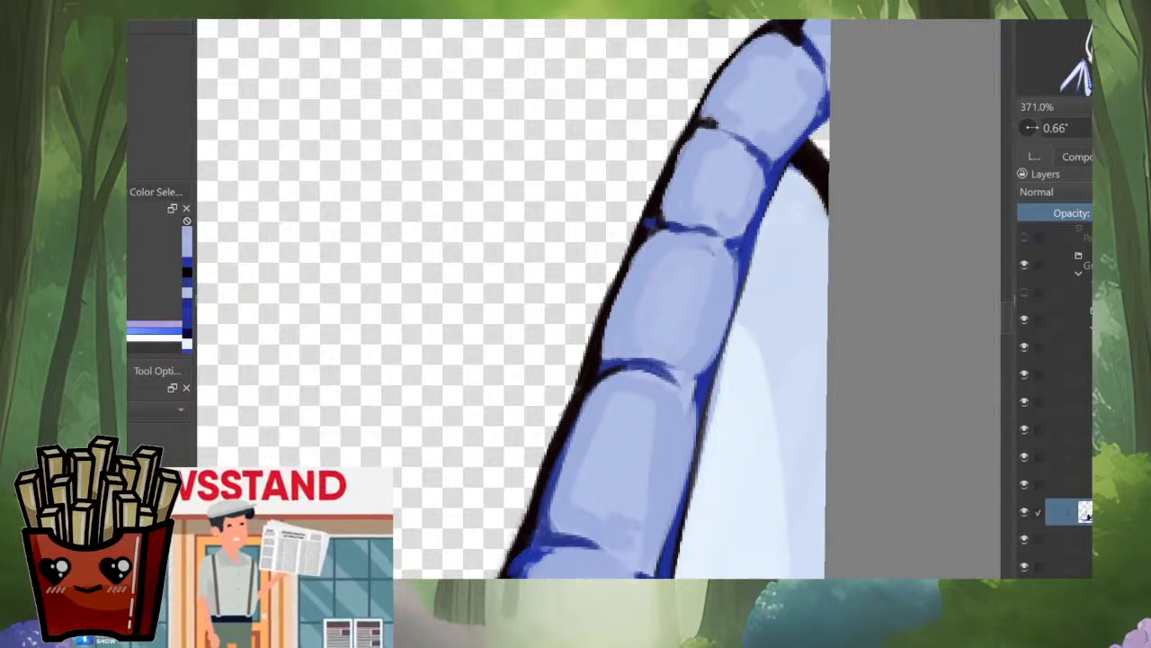
Step: Touch up the crease and shading of the segment below it, and check the whole character zoomed out
{"action": "left_click", "coordinate": [637, 361], "text": "ctrl"}
{"action": "mouse_move", "coordinate": [634, 364]}
{"action": "left_mouse_down"}
{"action": "mouse_move", "coordinate": [675, 366]}
{"action": "mouse_move", "coordinate": [698, 409]}
{"action": "mouse_move", "coordinate": [698, 455]}
{"action": "mouse_move", "coordinate": [641, 569]}
{"action": "left_mouse_up"}
{"action": "left_click_drag", "start_coordinate": [660, 561], "coordinate": [632, 576]}
{"action": "scroll", "coordinate": [688, 414], "scroll_direction": "down", "scroll_amount": 6}
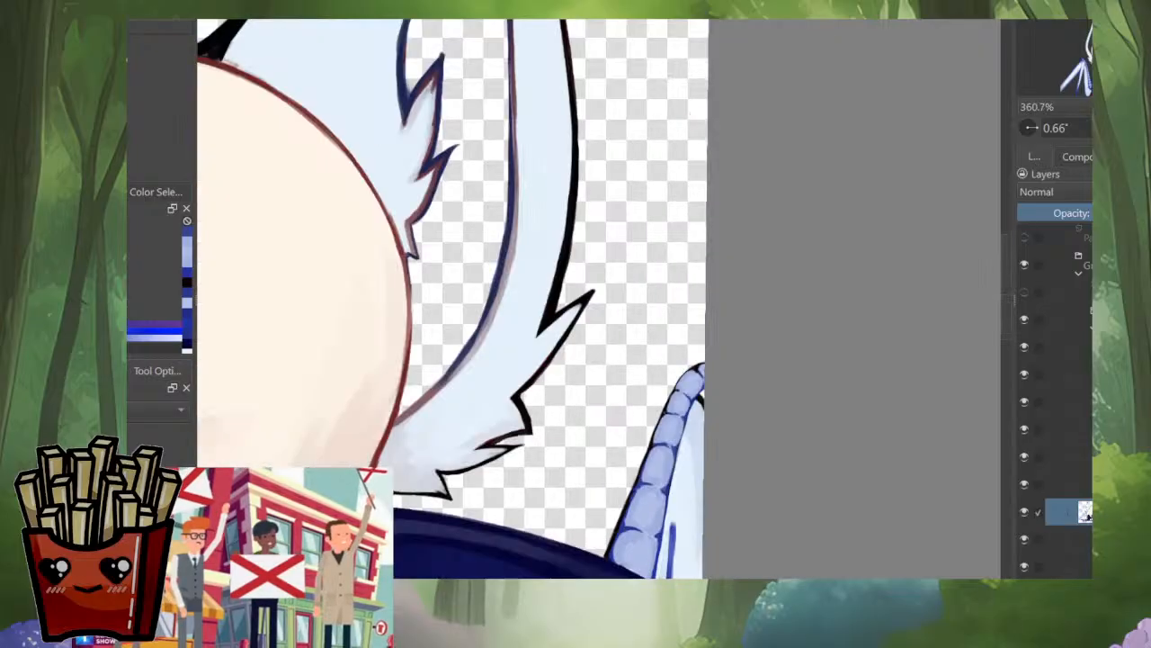
{"action": "scroll", "coordinate": [742, 387], "scroll_direction": "down", "scroll_amount": 4}
{"action": "scroll", "coordinate": [680, 361], "scroll_direction": "up", "scroll_amount": 4}
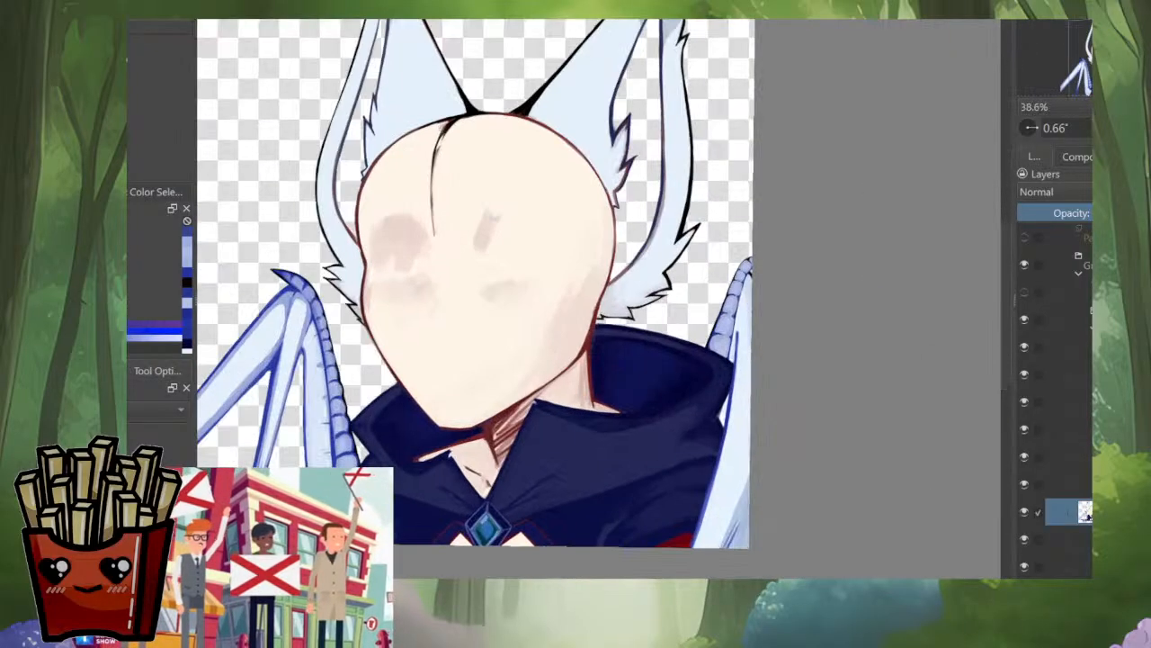
{"action": "scroll", "coordinate": [680, 361], "scroll_direction": "down", "scroll_amount": 1}
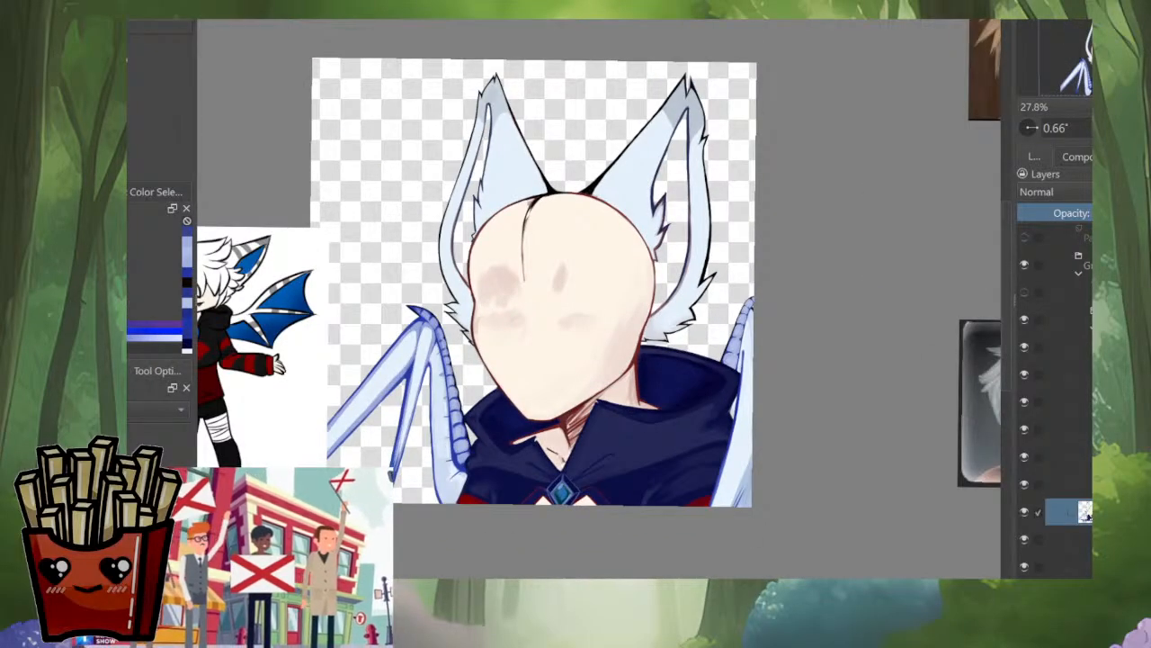
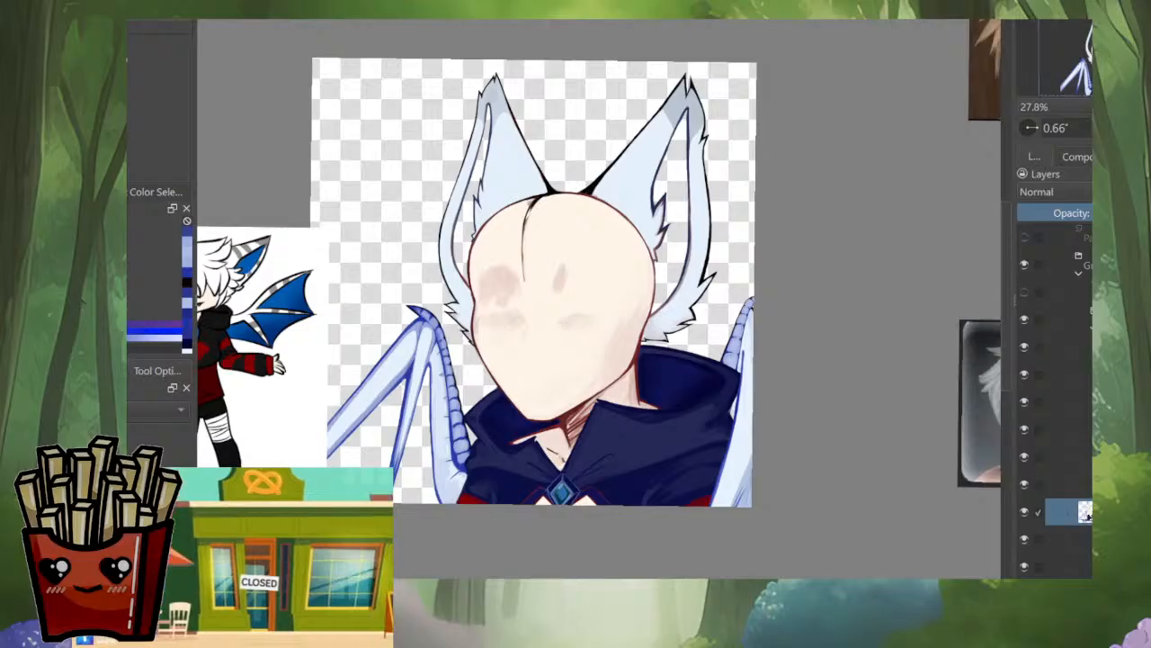
Step: Refine the blue crease line on the wing membrane just above the cape's collar edge
{"action": "scroll", "coordinate": [758, 383], "scroll_direction": "up", "scroll_amount": 5}
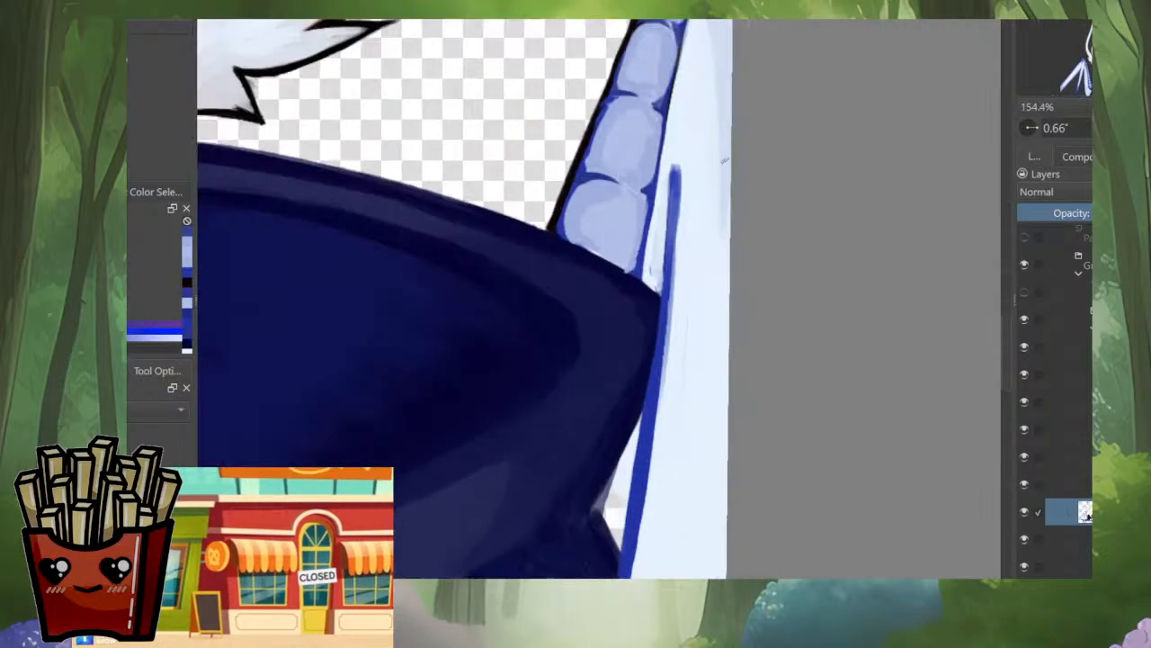
{"action": "left_click", "coordinate": [691, 171], "text": "ctrl"}
{"action": "left_click_drag", "start_coordinate": [677, 168], "coordinate": [668, 226]}
{"action": "mouse_move", "coordinate": [679, 169]}
{"action": "left_mouse_down"}
{"action": "mouse_move", "coordinate": [664, 261]}
{"action": "mouse_move", "coordinate": [668, 252]}
{"action": "left_mouse_up"}
{"action": "scroll", "coordinate": [695, 135], "scroll_direction": "down", "scroll_amount": 7}
{"action": "left_click_drag", "start_coordinate": [694, 135], "coordinate": [700, 259]}
{"action": "scroll", "coordinate": [860, 299], "scroll_direction": "up", "scroll_amount": 3}
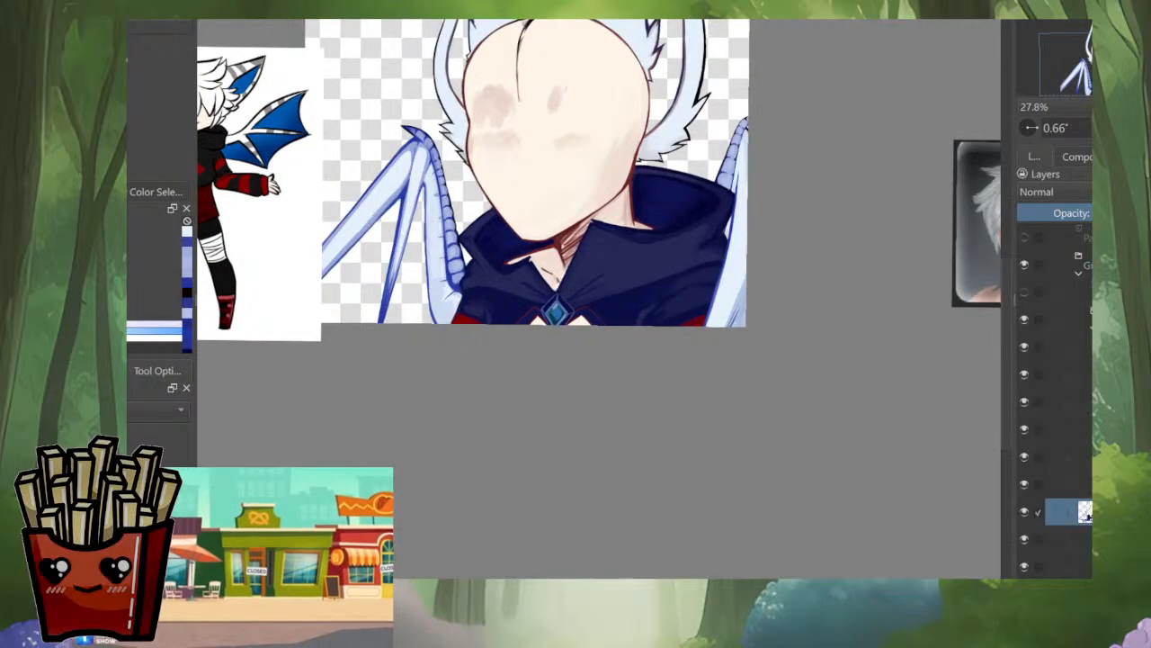
Step: Mirror the view and brush pale blue shading down the upper membrane beside the rounded segments
{"action": "key", "text": "m"}
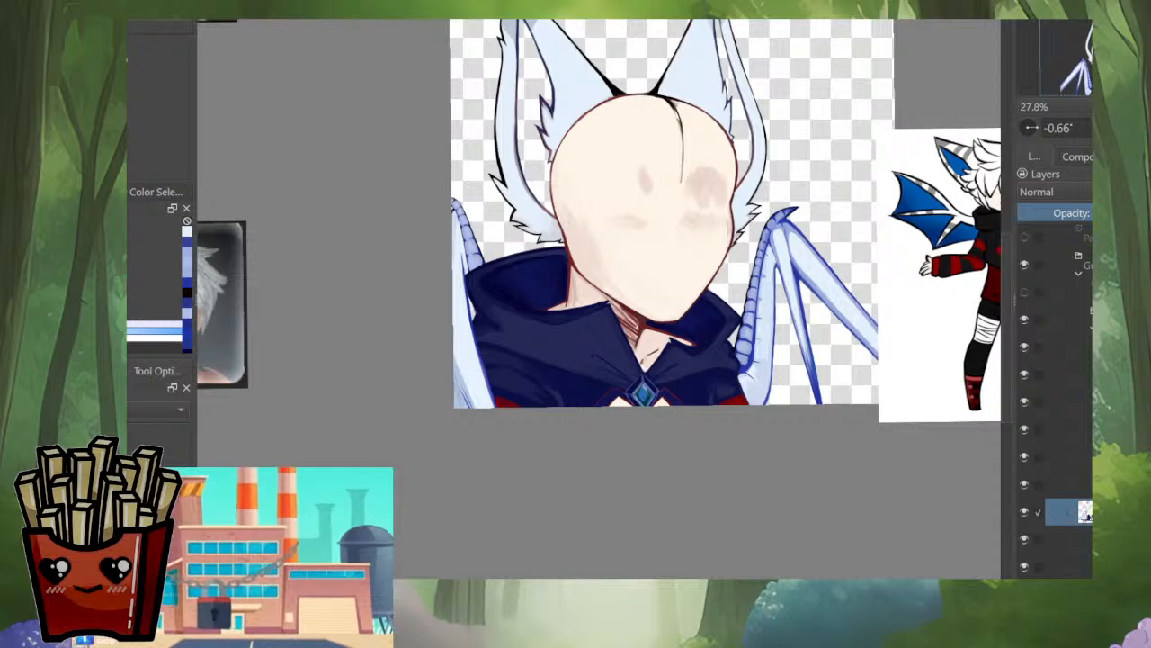
{"action": "scroll", "coordinate": [446, 242], "scroll_direction": "up", "scroll_amount": 6}
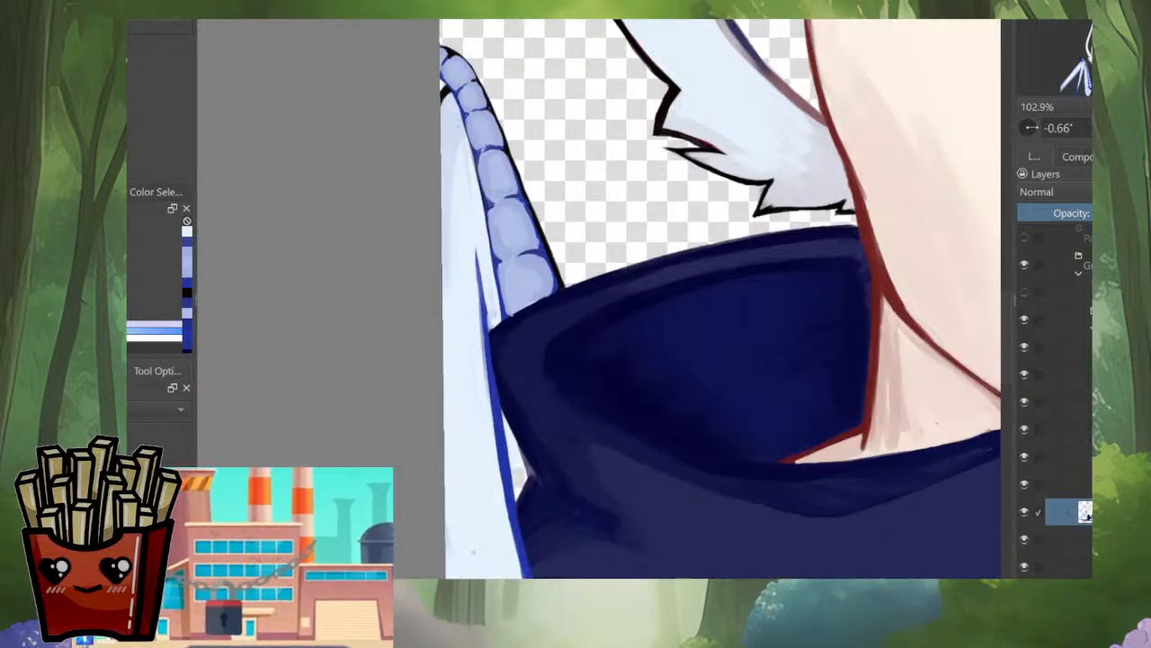
{"action": "left_click", "coordinate": [462, 195], "text": "ctrl"}
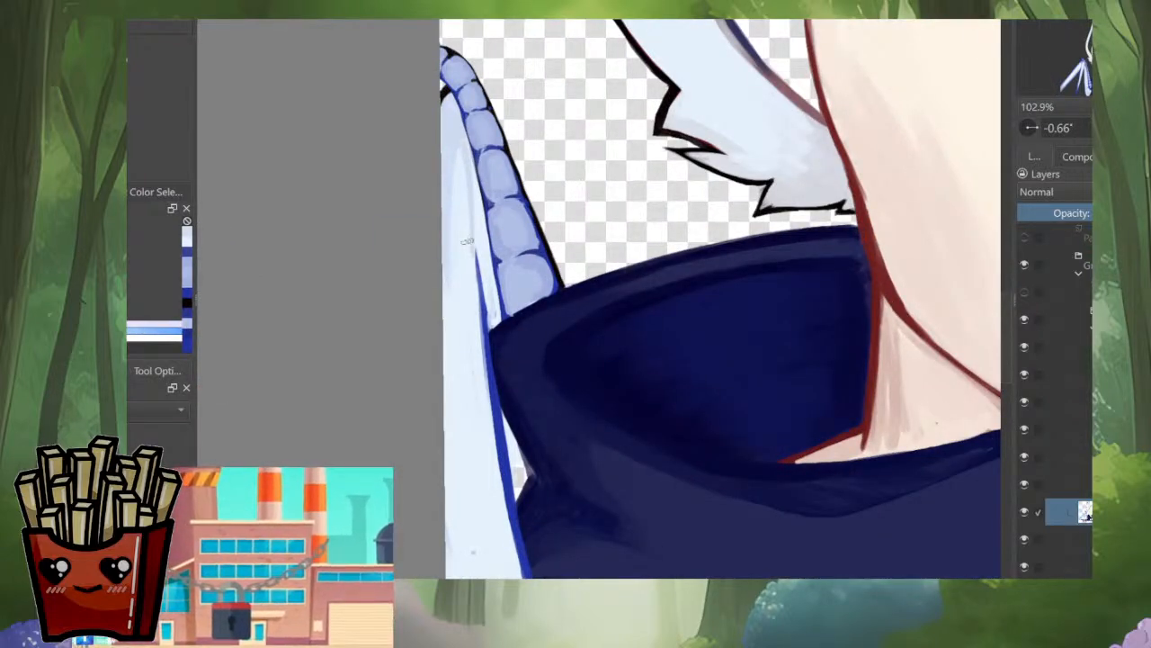
{"action": "left_click_drag", "start_coordinate": [454, 166], "coordinate": [447, 280]}
{"action": "left_click", "coordinate": [444, 155], "text": "ctrl"}
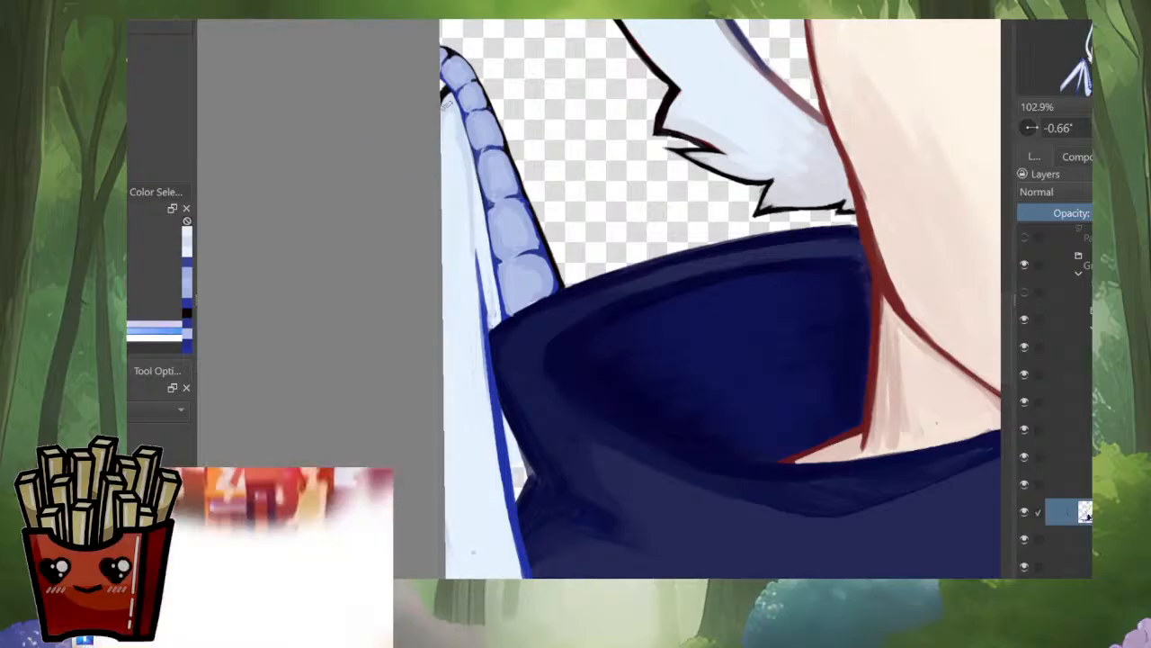
{"action": "left_click", "coordinate": [457, 190], "text": "ctrl"}
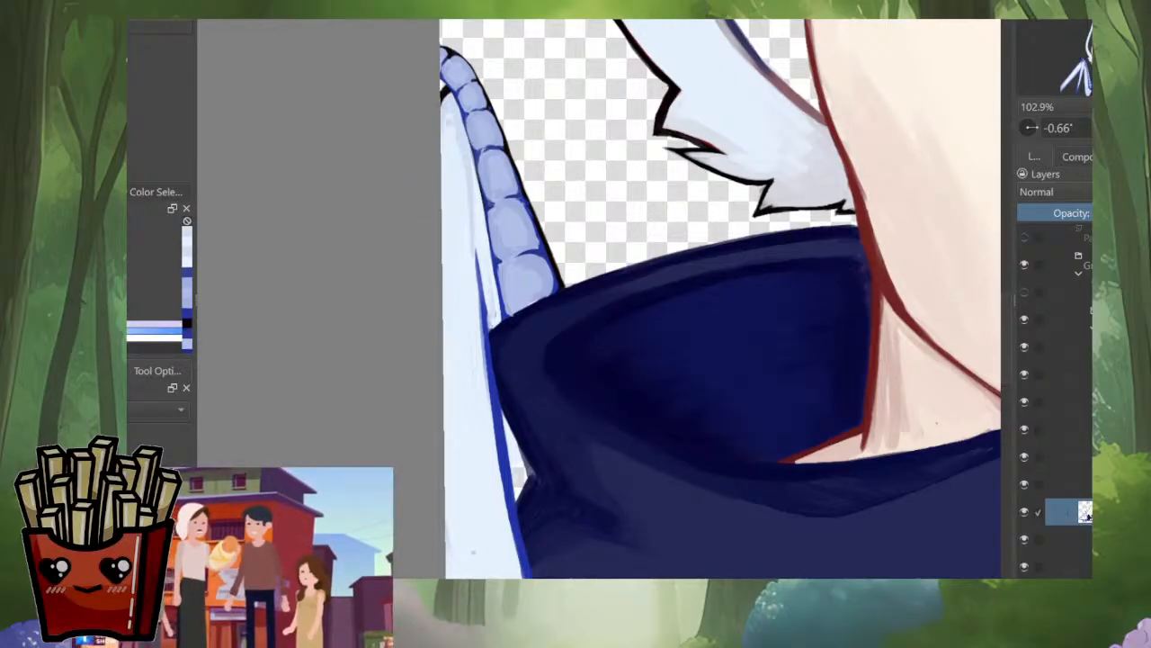
{"action": "left_click_drag", "start_coordinate": [461, 162], "coordinate": [471, 272]}
{"action": "left_click_drag", "start_coordinate": [450, 135], "coordinate": [496, 466]}
Step: Check the wing against the cape and the whole character in the unmirrored view
{"action": "key", "text": "m"}
{"action": "scroll", "coordinate": [724, 303], "scroll_direction": "down", "scroll_amount": 5}
{"action": "scroll", "coordinate": [730, 403], "scroll_direction": "up", "scroll_amount": 4}
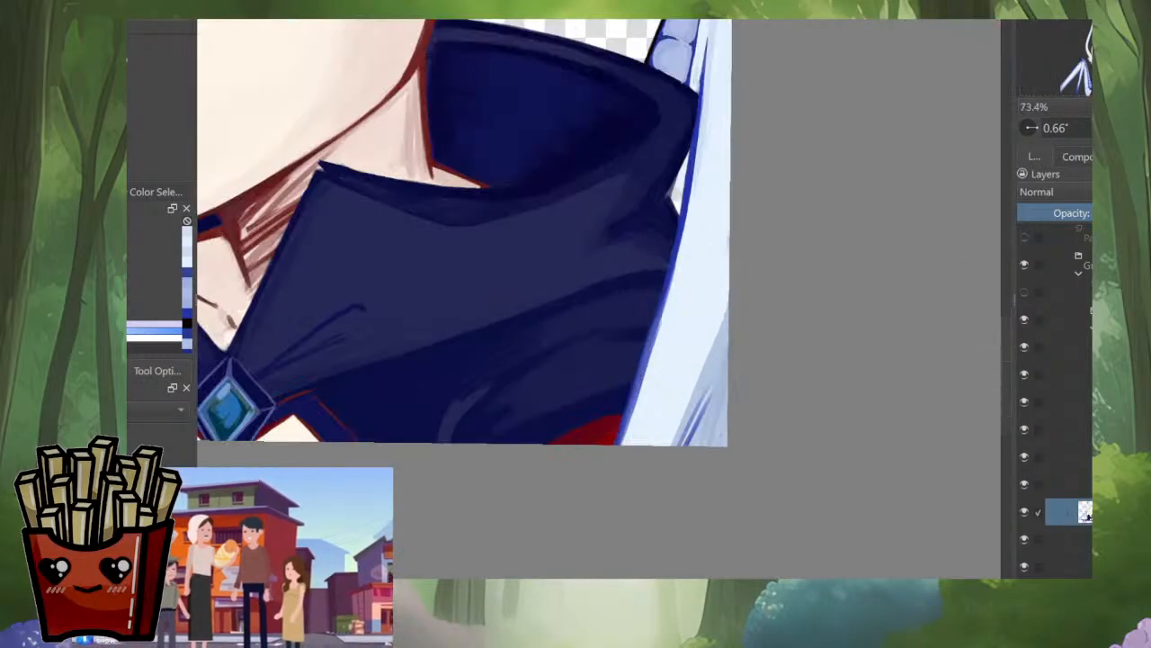
{"action": "scroll", "coordinate": [752, 451], "scroll_direction": "down", "scroll_amount": 3}
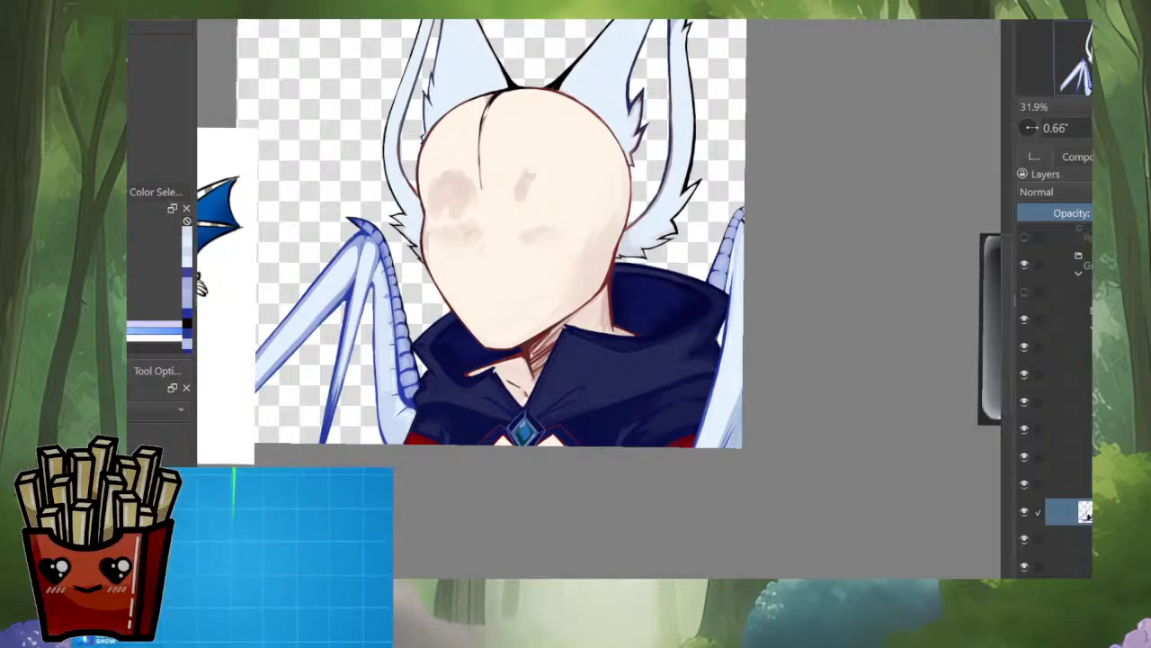
{"action": "scroll", "coordinate": [742, 449], "scroll_direction": "up", "scroll_amount": 4}
{"action": "scroll", "coordinate": [753, 360], "scroll_direction": "down", "scroll_amount": 3}
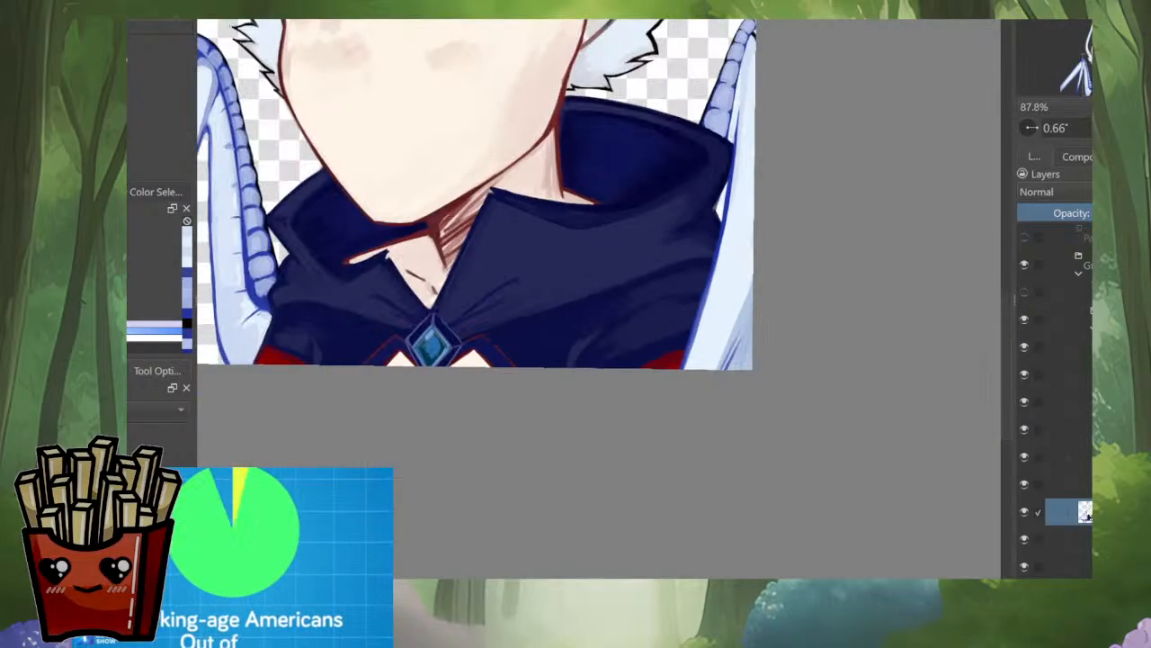
{"action": "scroll", "coordinate": [714, 389], "scroll_direction": "up", "scroll_amount": 1}
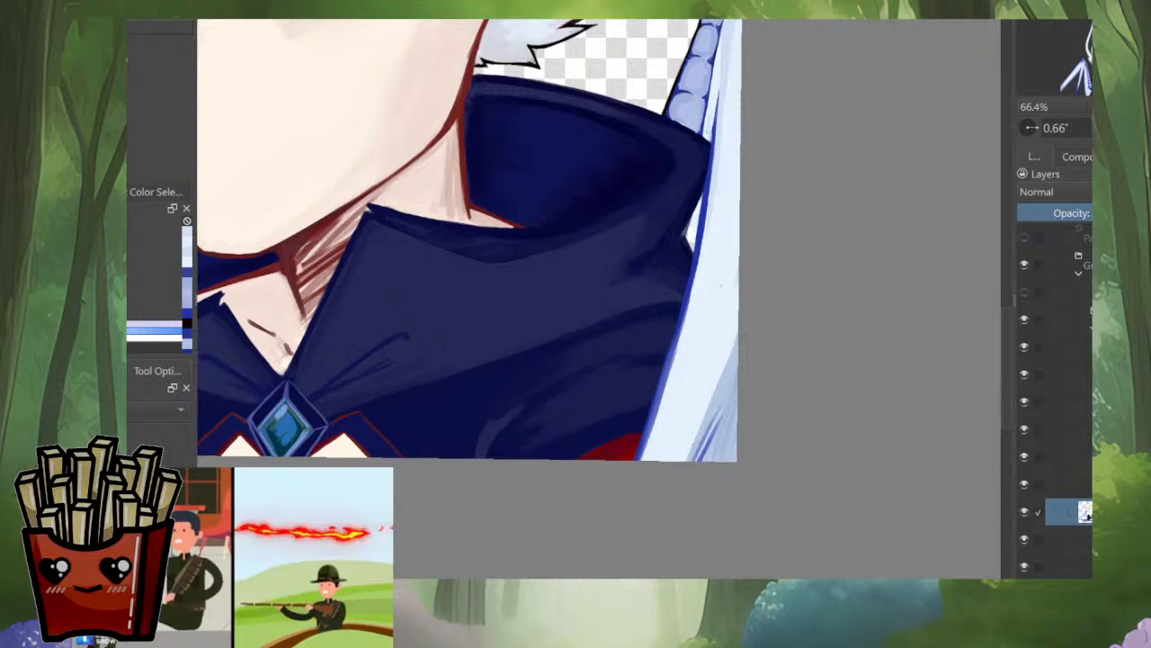
Step: Strengthen the blue outline where the wing meets the cape, splitting it into parallel strokes toward the canvas's lower edge
{"action": "key", "text": "6"}
{"action": "key", "text": "6"}
{"action": "scroll", "coordinate": [727, 331], "scroll_direction": "up", "scroll_amount": 2}
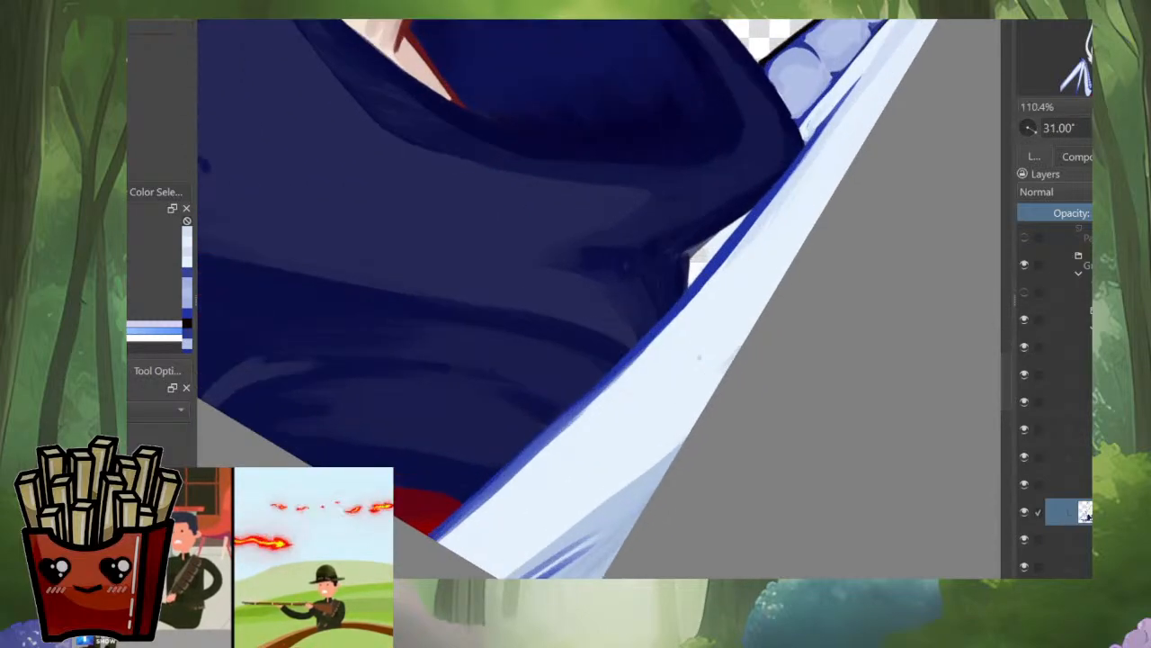
{"action": "mouse_move", "coordinate": [698, 305]}
{"action": "left_mouse_down"}
{"action": "mouse_move", "coordinate": [707, 268]}
{"action": "mouse_move", "coordinate": [872, 56]}
{"action": "mouse_move", "coordinate": [772, 192]}
{"action": "left_mouse_up"}
{"action": "left_click", "coordinate": [709, 270], "text": "ctrl"}
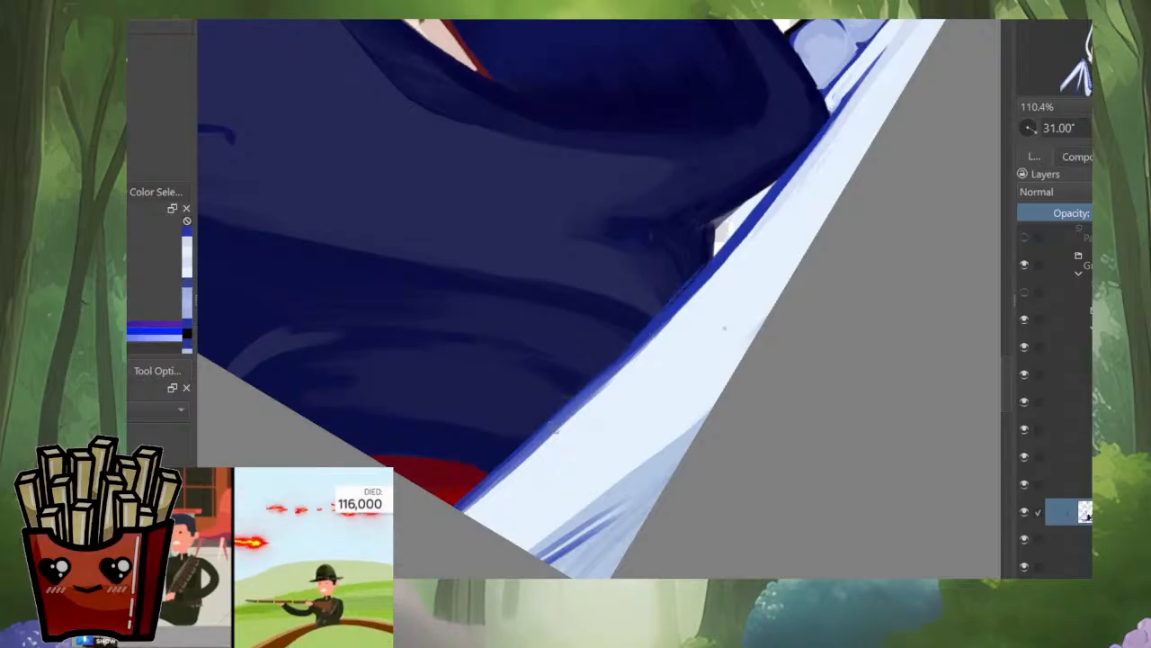
{"action": "left_click_drag", "start_coordinate": [646, 340], "coordinate": [545, 447]}
{"action": "left_click_drag", "start_coordinate": [603, 376], "coordinate": [471, 516]}
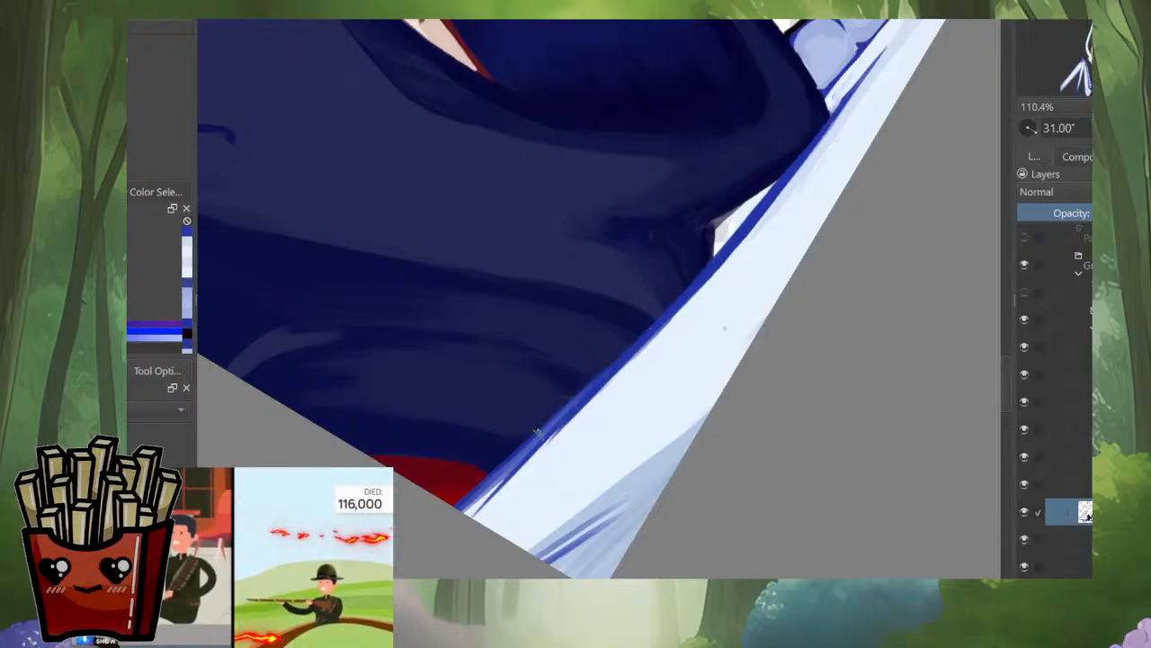
{"action": "left_click_drag", "start_coordinate": [664, 324], "coordinate": [493, 500]}
{"action": "left_click_drag", "start_coordinate": [623, 369], "coordinate": [473, 517]}
{"action": "left_click_drag", "start_coordinate": [670, 319], "coordinate": [467, 501]}
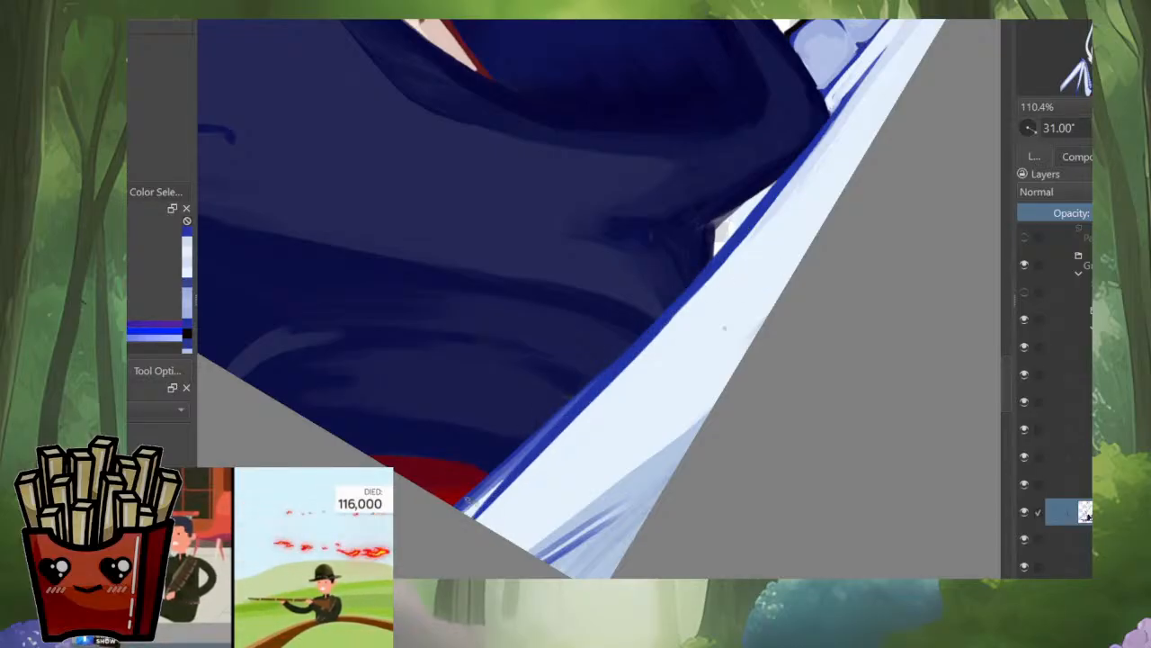
{"action": "left_click_drag", "start_coordinate": [585, 317], "coordinate": [604, 324]}
{"action": "left_click_drag", "start_coordinate": [684, 277], "coordinate": [671, 349]}
Step: Brush pale blue shading onto the upper membrane beside the segments, and undo the last stroke
{"action": "scroll", "coordinate": [792, 306], "scroll_direction": "down", "scroll_amount": 5}
{"action": "scroll", "coordinate": [740, 378], "scroll_direction": "up", "scroll_amount": 5}
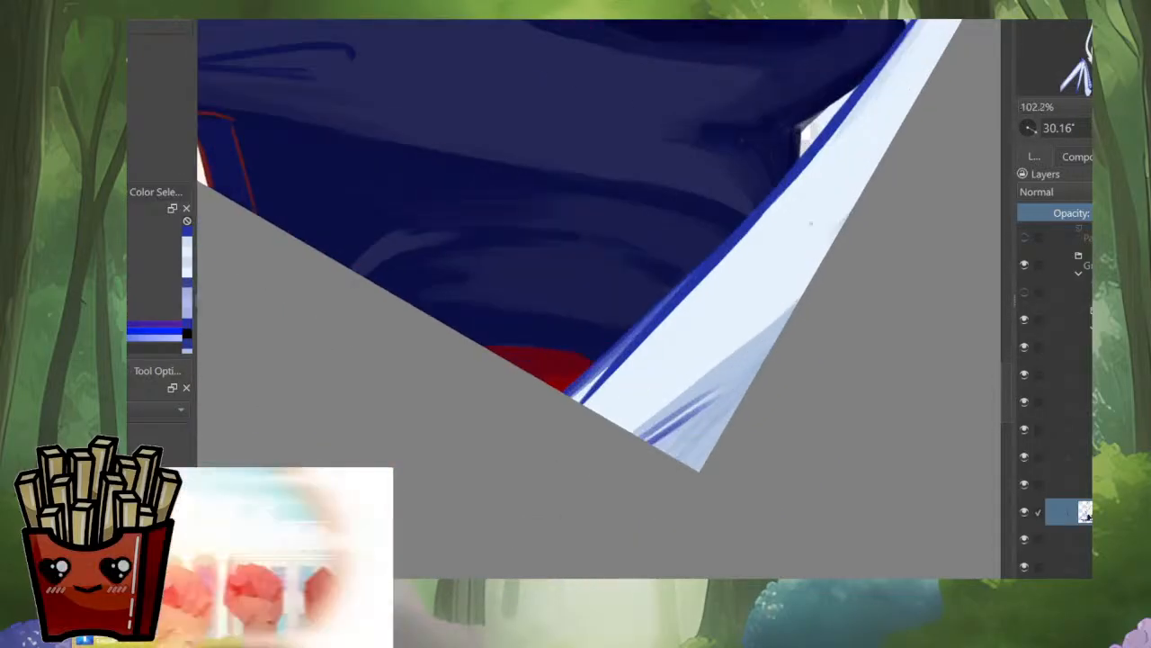
{"action": "scroll", "coordinate": [769, 282], "scroll_direction": "down", "scroll_amount": 1}
{"action": "scroll", "coordinate": [590, 486], "scroll_direction": "down", "scroll_amount": 3}
{"action": "scroll", "coordinate": [663, 418], "scroll_direction": "up", "scroll_amount": 3}
{"action": "left_click", "coordinate": [774, 225], "text": "ctrl"}
{"action": "left_click_drag", "start_coordinate": [779, 211], "coordinate": [792, 247]}
{"action": "left_click_drag", "start_coordinate": [793, 247], "coordinate": [731, 302]}
{"action": "left_click_drag", "start_coordinate": [960, 79], "coordinate": [893, 135]}
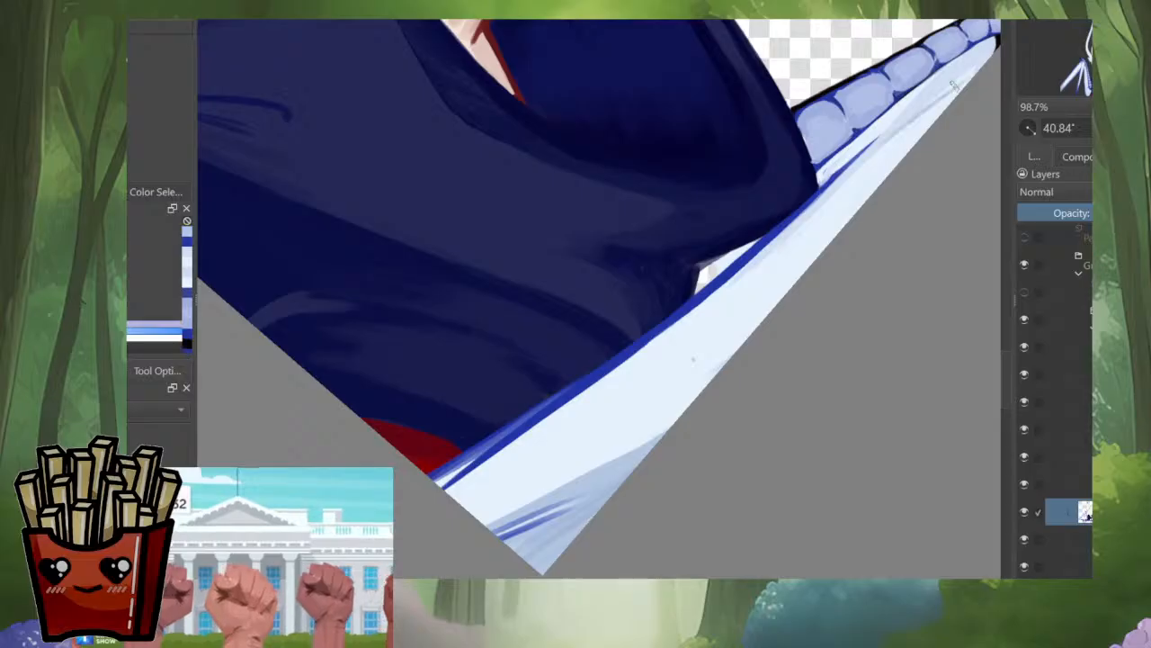
{"action": "key", "text": "ctrl+z"}
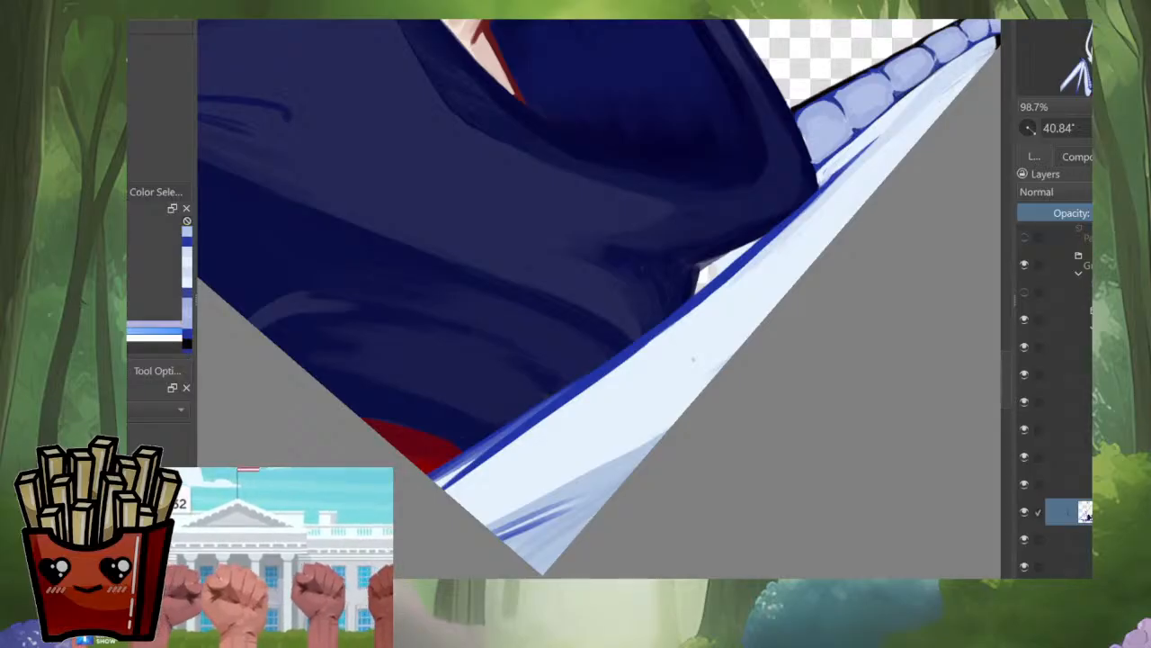
Step: Shade the membrane with pale blue along the whole blue outline beside the cape, and check the character zoomed out
{"action": "left_click_drag", "start_coordinate": [891, 135], "coordinate": [771, 242]}
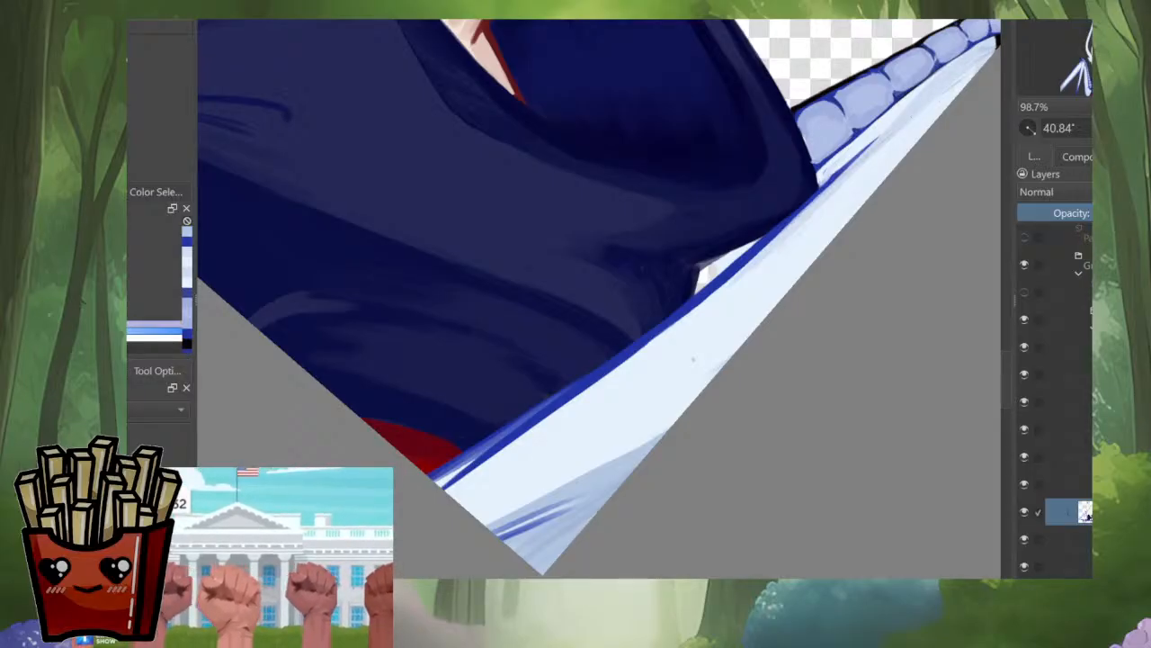
{"action": "left_click_drag", "start_coordinate": [810, 204], "coordinate": [674, 319]}
{"action": "left_click_drag", "start_coordinate": [755, 262], "coordinate": [620, 367]}
{"action": "left_click_drag", "start_coordinate": [706, 297], "coordinate": [527, 437]}
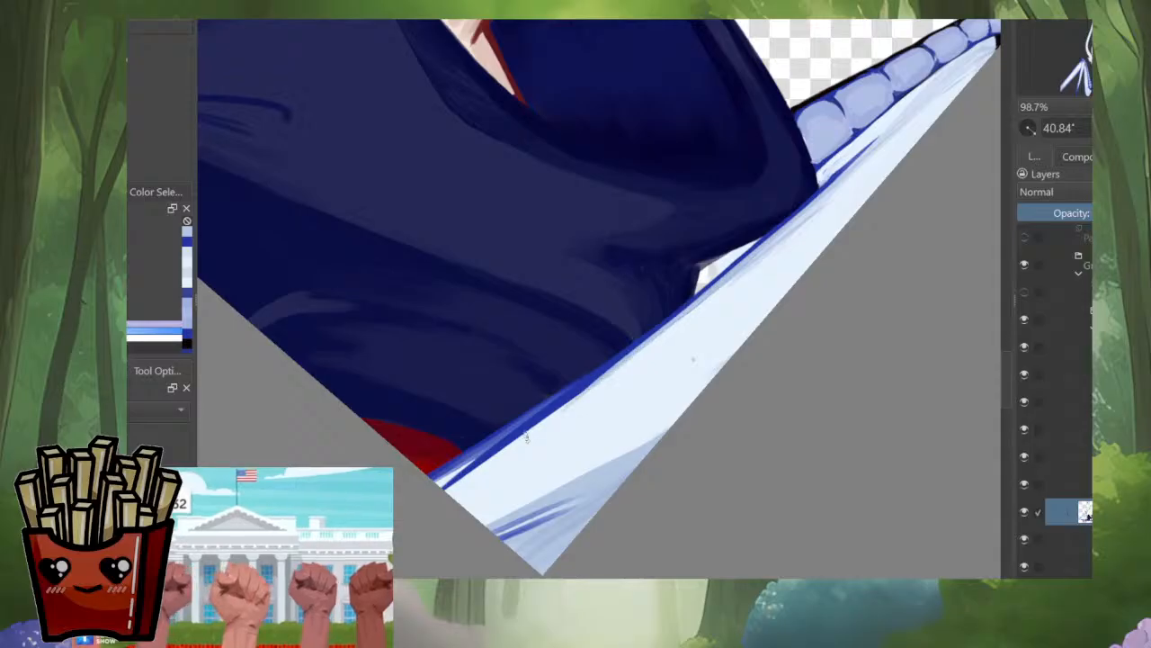
{"action": "left_click_drag", "start_coordinate": [726, 284], "coordinate": [504, 458]}
{"action": "mouse_move", "coordinate": [551, 419]}
{"action": "left_mouse_down"}
{"action": "mouse_move", "coordinate": [456, 501]}
{"action": "mouse_move", "coordinate": [511, 450]}
{"action": "left_mouse_up"}
{"action": "left_click_drag", "start_coordinate": [457, 496], "coordinate": [859, 173]}
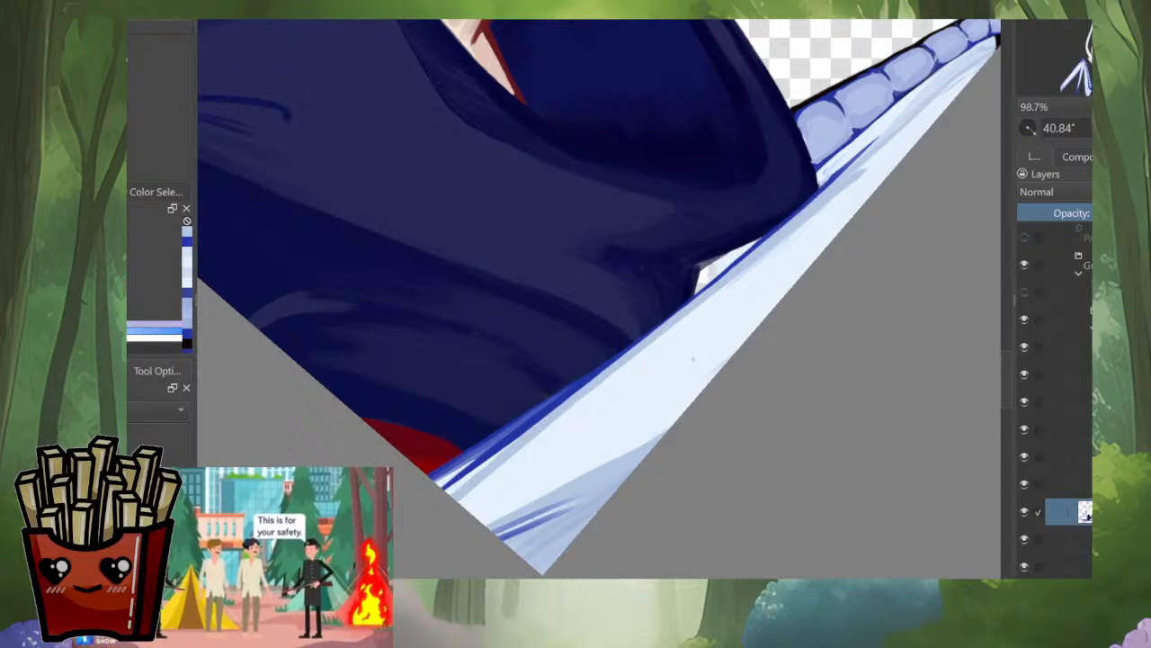
{"action": "left_click_drag", "start_coordinate": [654, 532], "coordinate": [830, 486]}
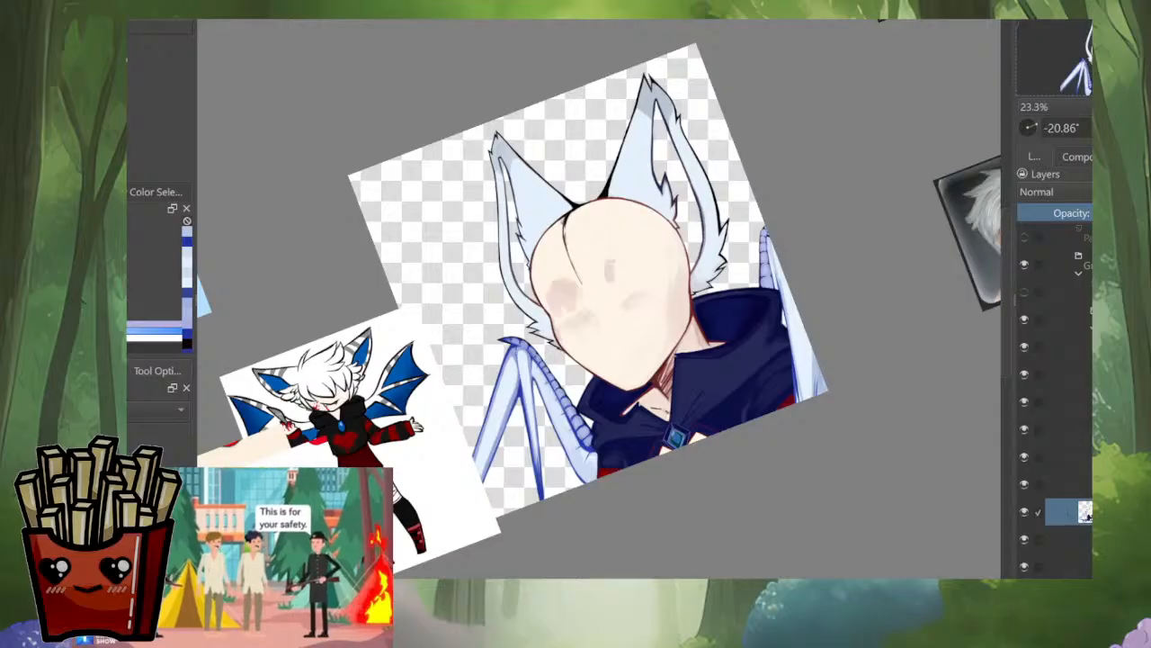
{"action": "left_click_drag", "start_coordinate": [832, 420], "coordinate": [761, 457]}
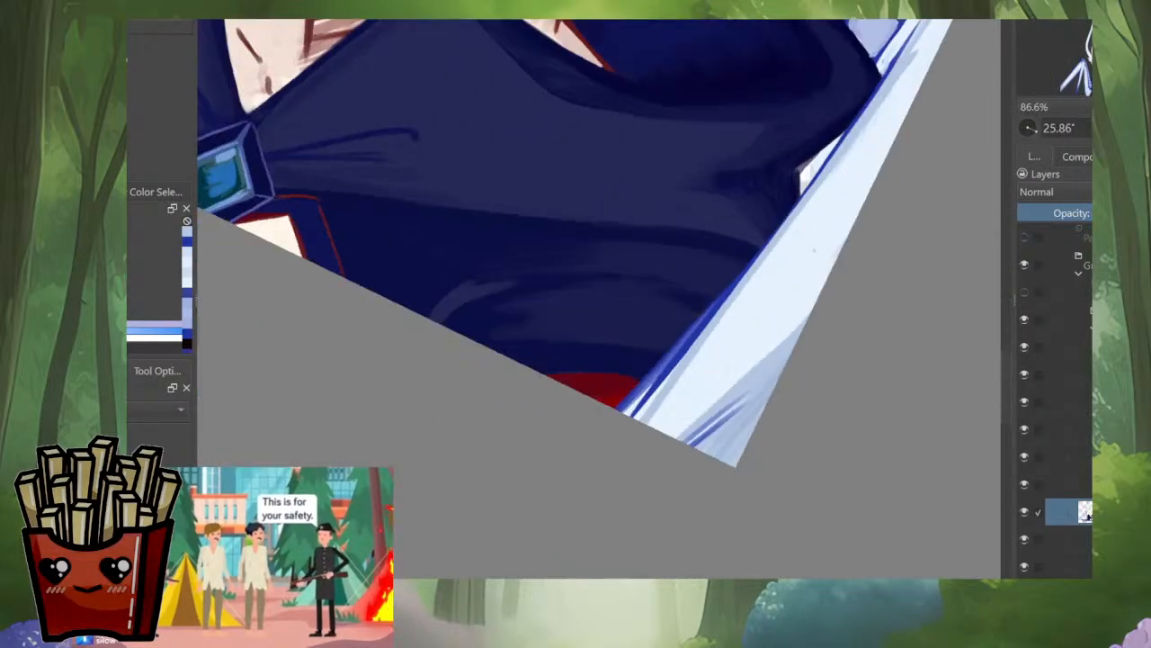
{"action": "left_click", "coordinate": [687, 344], "text": "ctrl"}
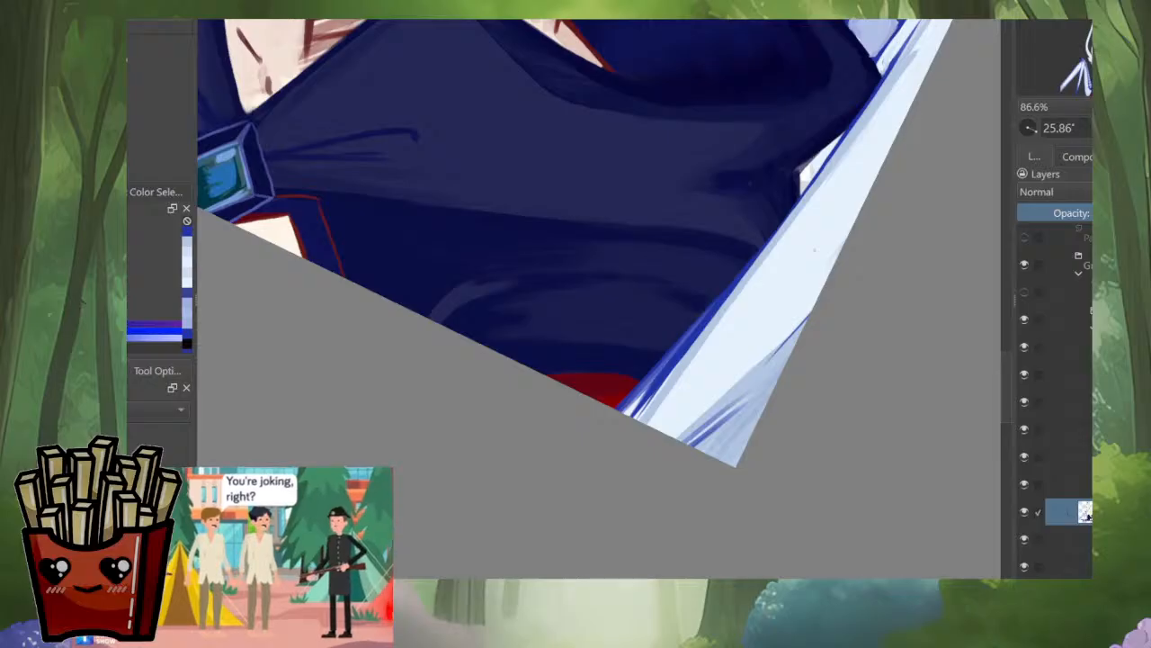
{"action": "key", "text": "ctrl+z"}
{"action": "left_click", "coordinate": [758, 375], "text": "ctrl"}
{"action": "left_click_drag", "start_coordinate": [833, 263], "coordinate": [764, 341]}
{"action": "key", "text": "ctrl+z"}
Step: Shade the lower end of the wing membrane with pale blue strokes between the outline and the existing shadow
{"action": "left_click_drag", "start_coordinate": [819, 294], "coordinate": [676, 436]}
{"action": "mouse_move", "coordinate": [716, 392]}
{"action": "left_mouse_down"}
{"action": "mouse_move", "coordinate": [673, 435]}
{"action": "mouse_move", "coordinate": [589, 453]}
{"action": "mouse_move", "coordinate": [620, 451]}
{"action": "left_mouse_up"}
{"action": "left_click_drag", "start_coordinate": [620, 452], "coordinate": [557, 484]}
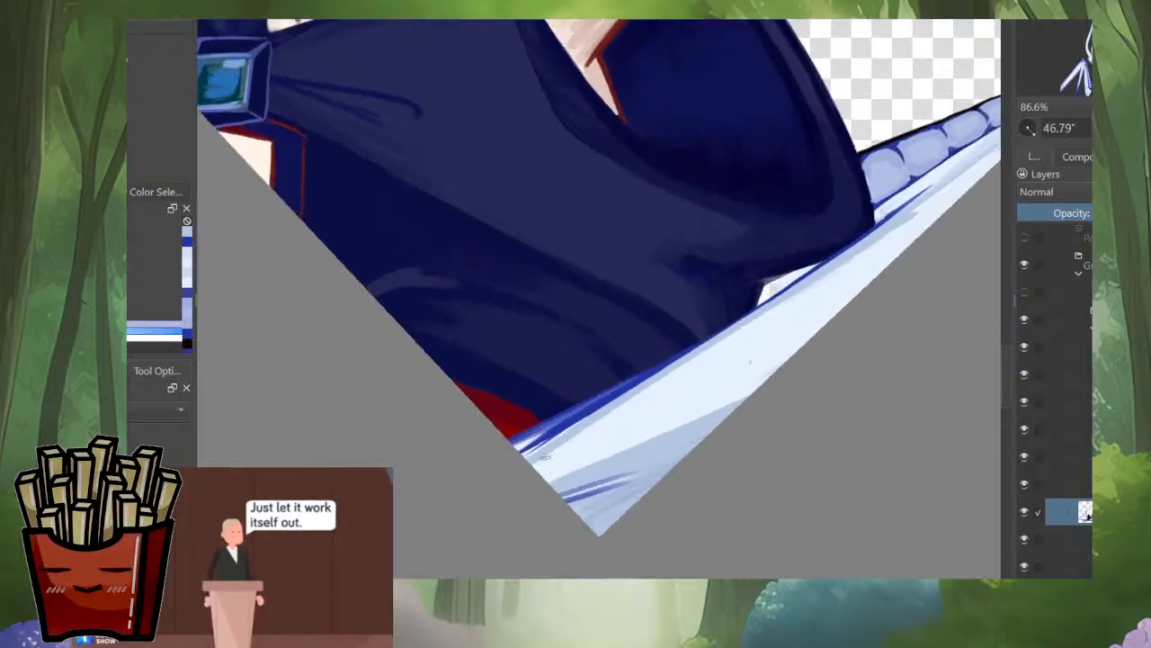
{"action": "left_click_drag", "start_coordinate": [569, 440], "coordinate": [534, 465]}
{"action": "left_click_drag", "start_coordinate": [606, 418], "coordinate": [537, 463]}
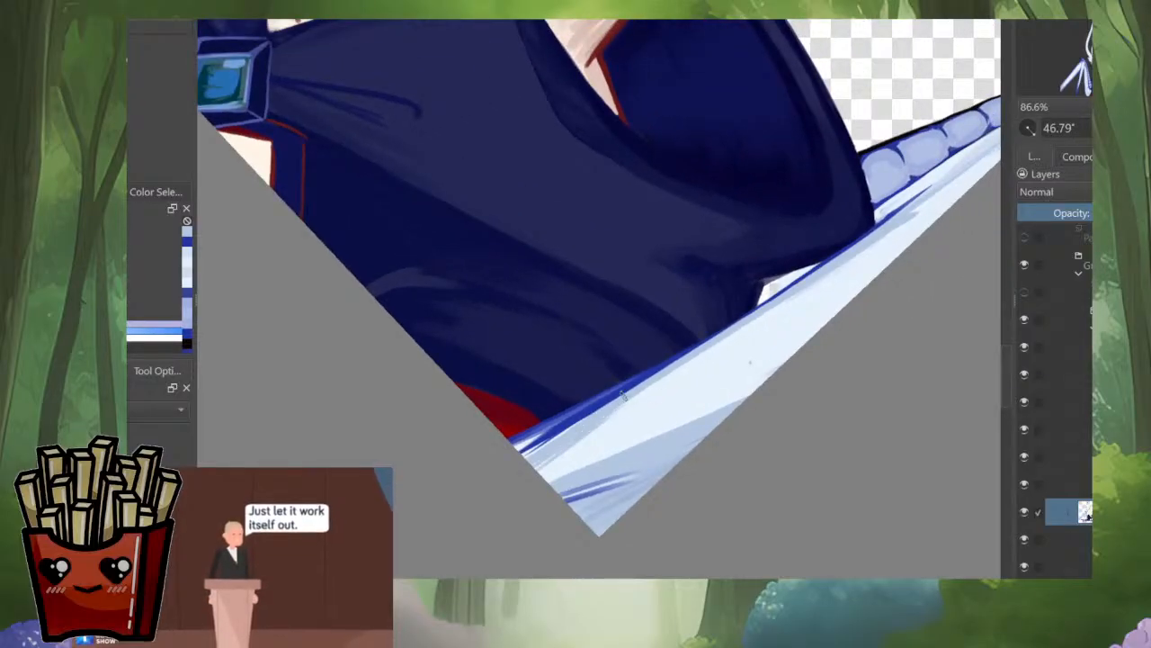
Step: Extend the pale blue shadow up the membrane from the cape's edge to below the segments
{"action": "left_click_drag", "start_coordinate": [621, 393], "coordinate": [752, 322]}
{"action": "left_click_drag", "start_coordinate": [846, 261], "coordinate": [711, 358]}
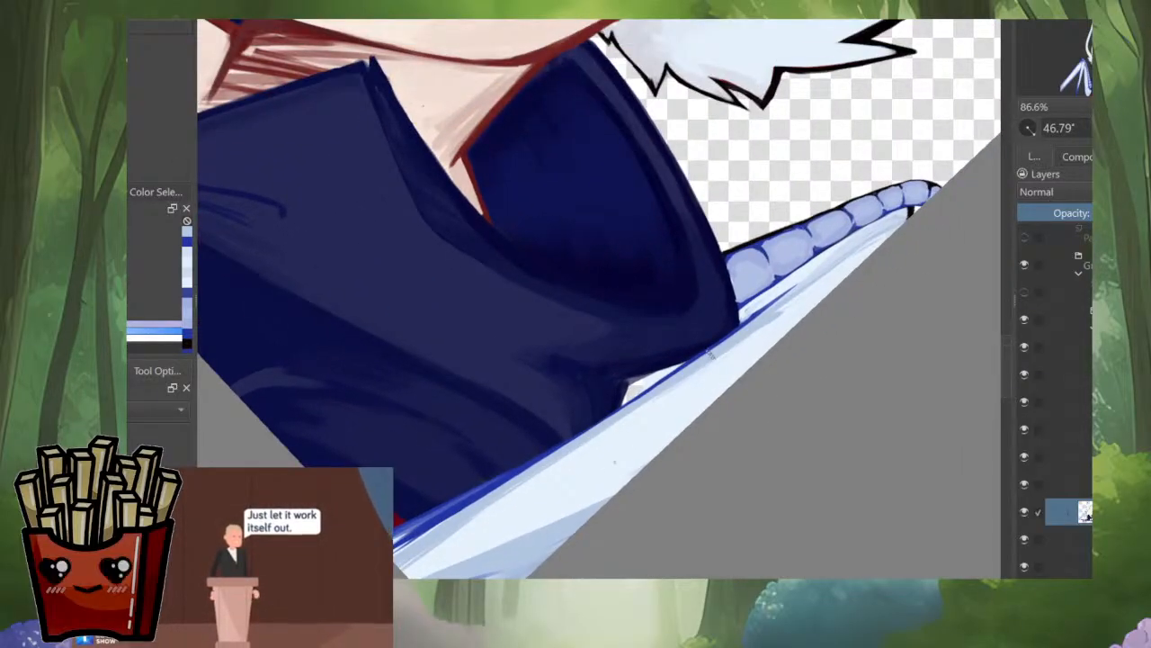
{"action": "left_click_drag", "start_coordinate": [850, 269], "coordinate": [798, 301]}
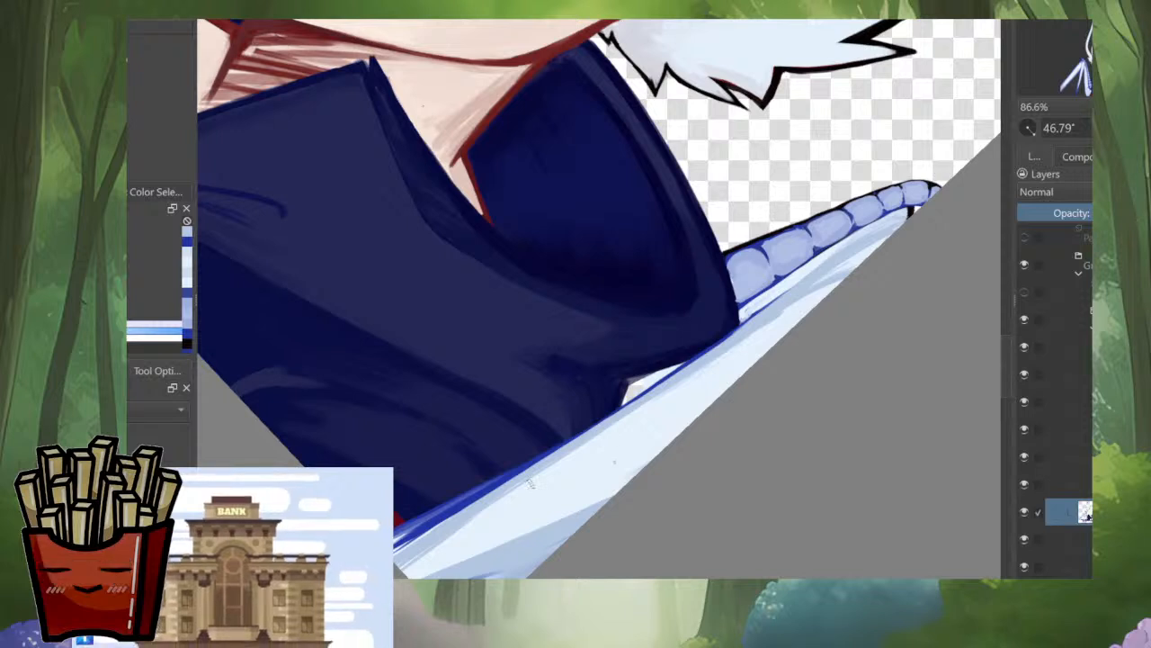
{"action": "left_click_drag", "start_coordinate": [853, 270], "coordinate": [676, 383]}
{"action": "left_click", "coordinate": [773, 308], "text": "ctrl"}
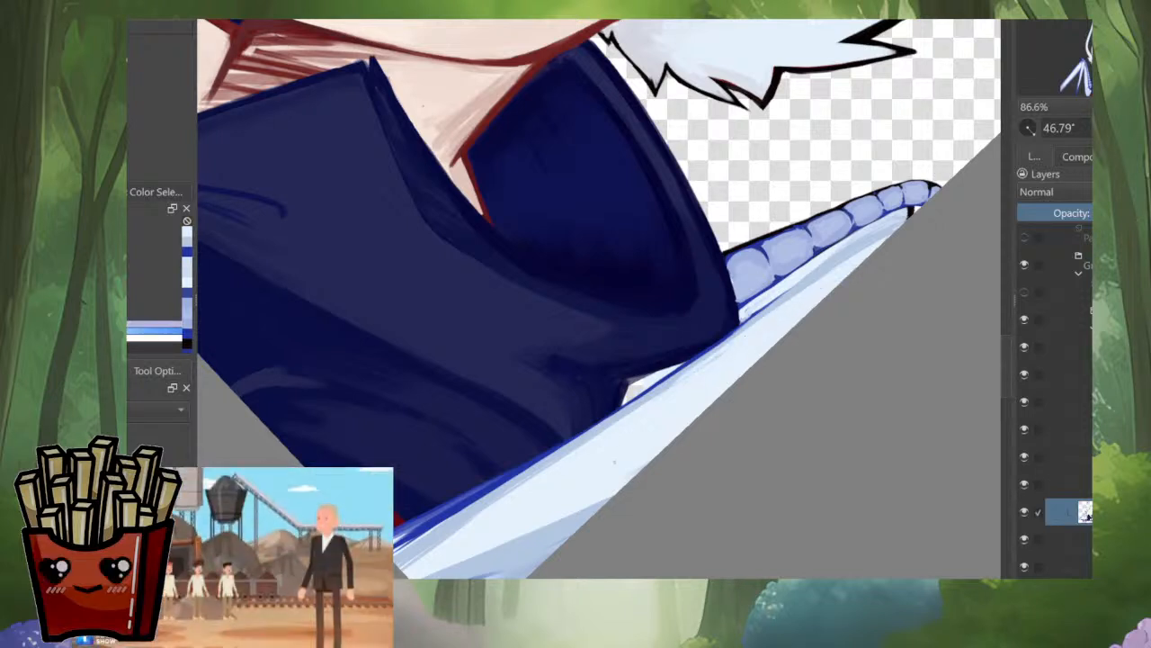
{"action": "mouse_move", "coordinate": [823, 272]}
{"action": "left_mouse_down"}
{"action": "mouse_move", "coordinate": [850, 246]}
{"action": "mouse_move", "coordinate": [690, 344]}
{"action": "left_mouse_up"}
{"action": "left_click", "coordinate": [779, 310], "text": "ctrl"}
{"action": "left_click", "coordinate": [852, 244], "text": "ctrl"}
Step: Blend the pale blue shadow and light streaks directly beneath the upper segments
{"action": "scroll", "coordinate": [791, 279], "scroll_direction": "up", "scroll_amount": 4}
{"action": "left_click_drag", "start_coordinate": [791, 296], "coordinate": [670, 389]}
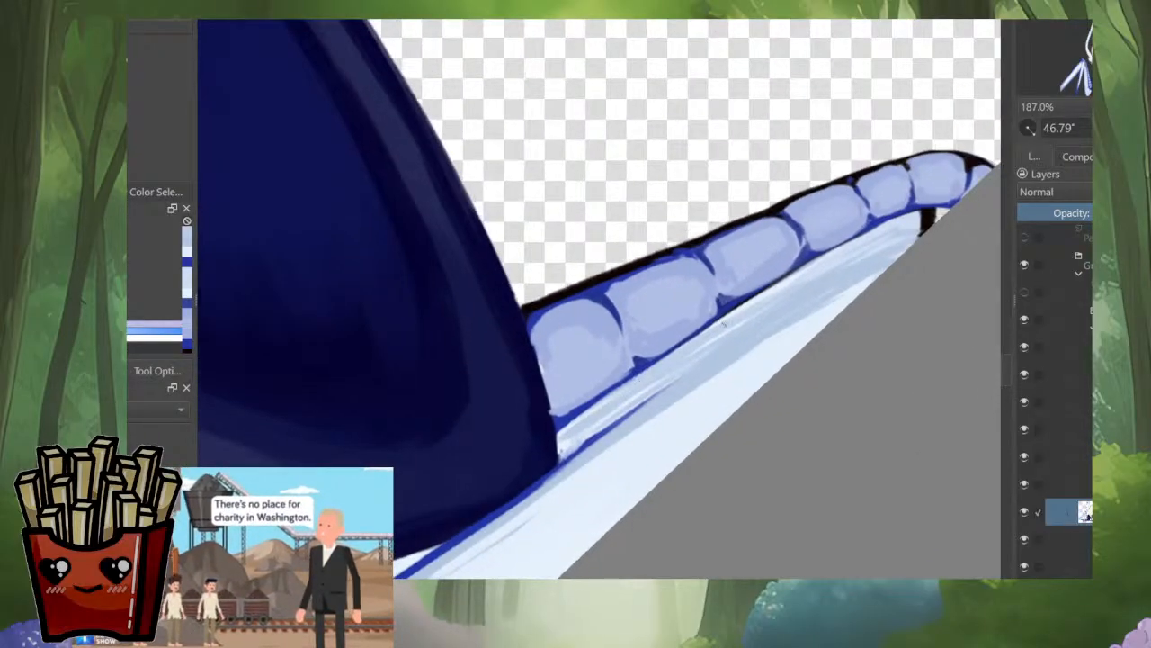
{"action": "left_click_drag", "start_coordinate": [814, 270], "coordinate": [687, 351]}
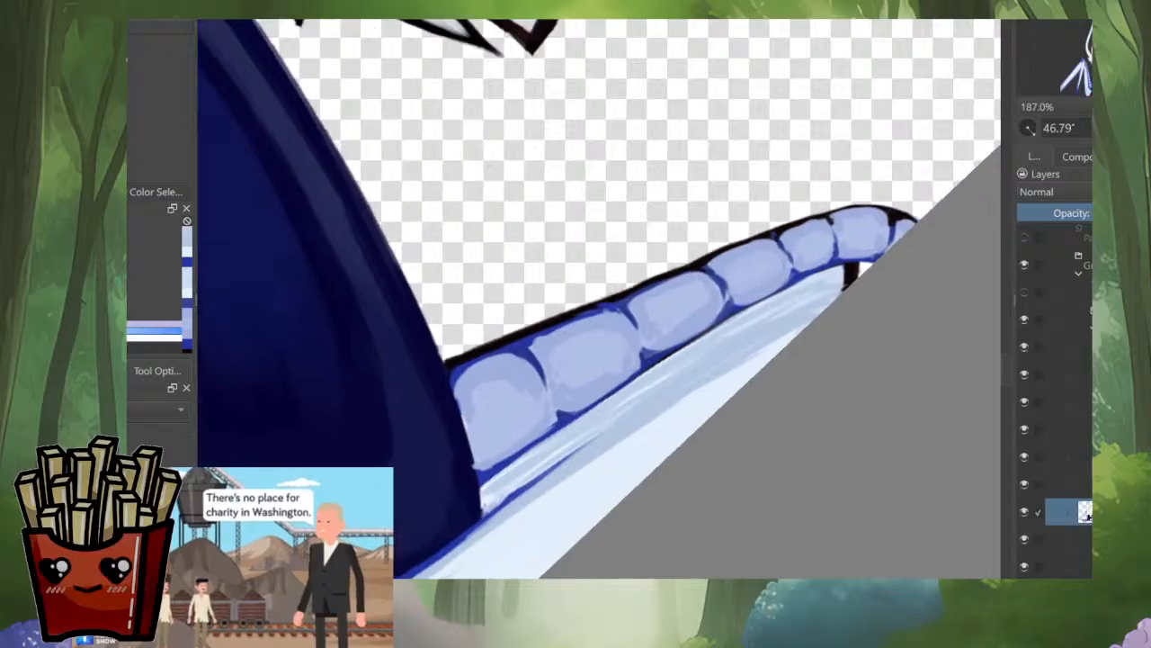
Step: Mirror the view and reshape the black outline at the membrane's upper tip, rounding the pale fill beneath it
{"action": "left_click_drag", "start_coordinate": [865, 424], "coordinate": [779, 398]}
{"action": "key", "text": "m"}
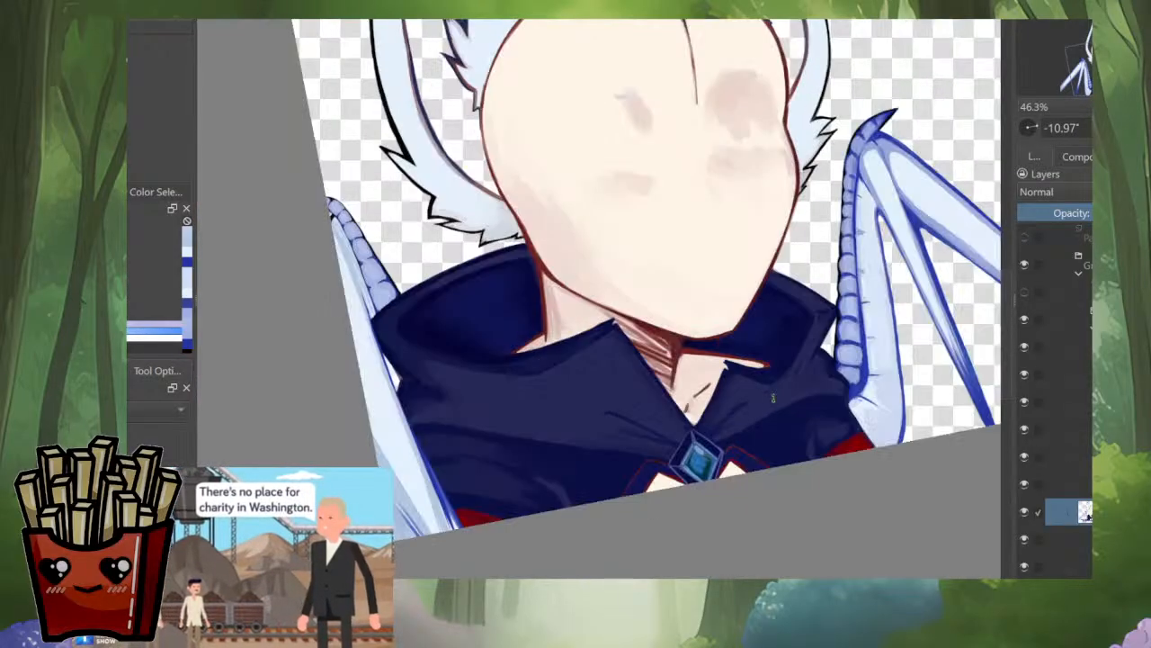
{"action": "left_click_drag", "start_coordinate": [763, 359], "coordinate": [972, 441]}
{"action": "left_click_drag", "start_coordinate": [529, 308], "coordinate": [611, 122]}
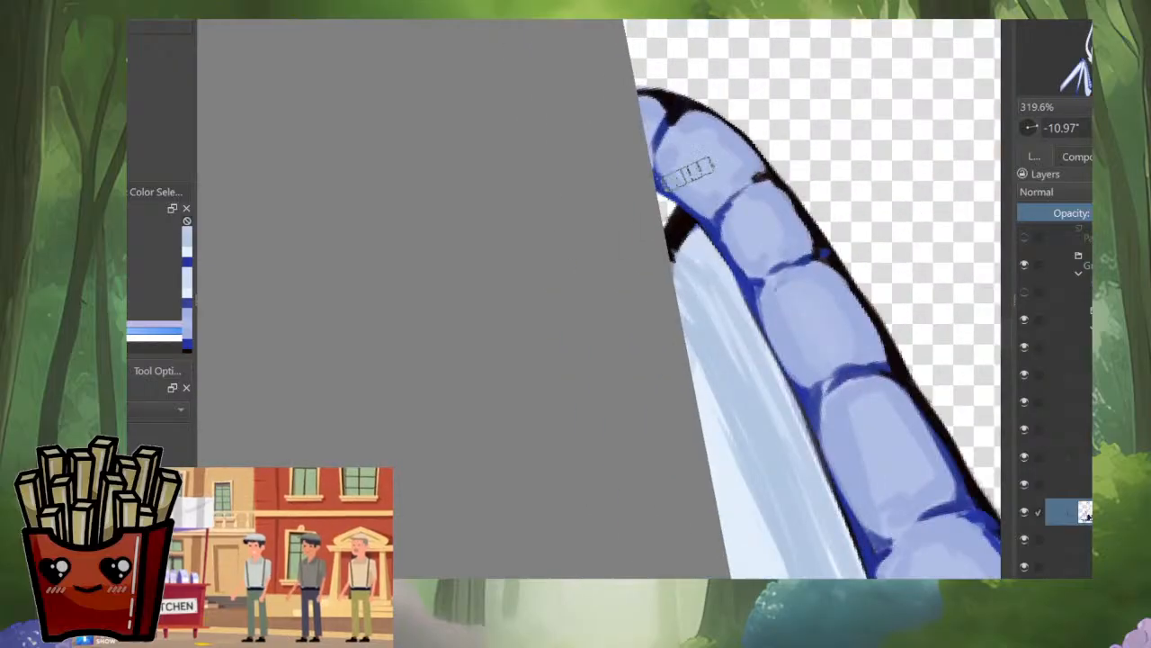
{"action": "left_click", "coordinate": [680, 231], "text": "ctrl"}
{"action": "mouse_move", "coordinate": [680, 231]}
{"action": "left_mouse_down"}
{"action": "mouse_move", "coordinate": [683, 221]}
{"action": "mouse_move", "coordinate": [666, 219]}
{"action": "left_mouse_up"}
{"action": "left_click", "coordinate": [681, 257], "text": "ctrl"}
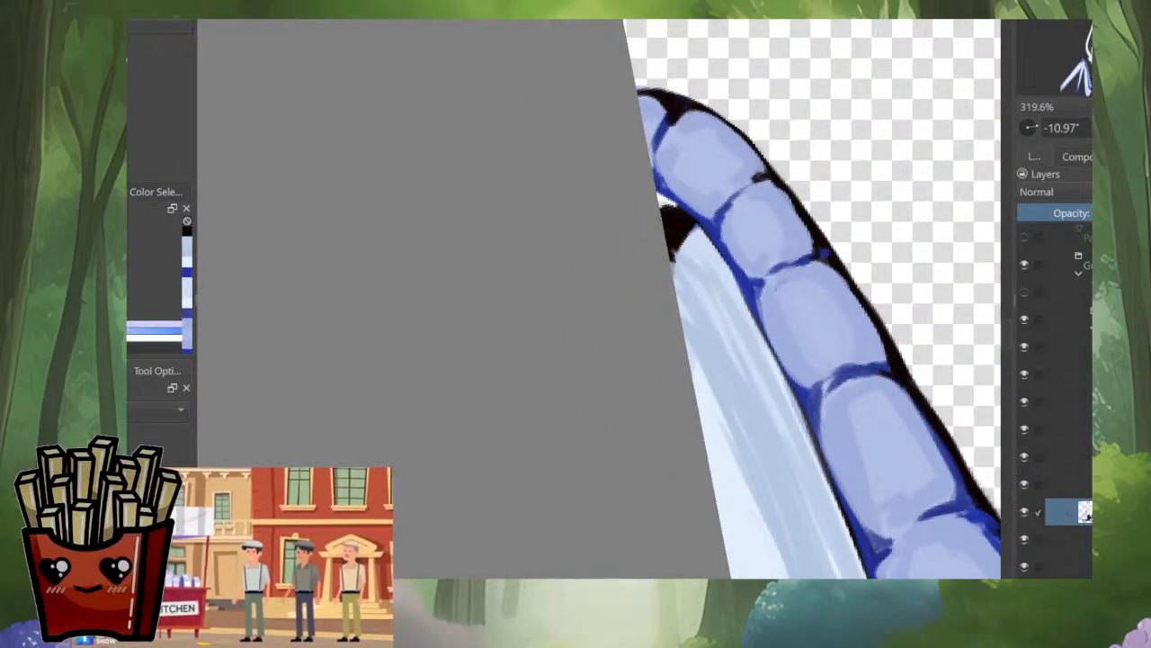
{"action": "mouse_move", "coordinate": [676, 257]}
{"action": "left_mouse_down"}
{"action": "mouse_move", "coordinate": [689, 232]}
{"action": "mouse_move", "coordinate": [673, 256]}
{"action": "left_mouse_up"}
{"action": "left_click", "coordinate": [675, 216], "text": "ctrl"}
{"action": "left_click_drag", "start_coordinate": [666, 214], "coordinate": [687, 220]}
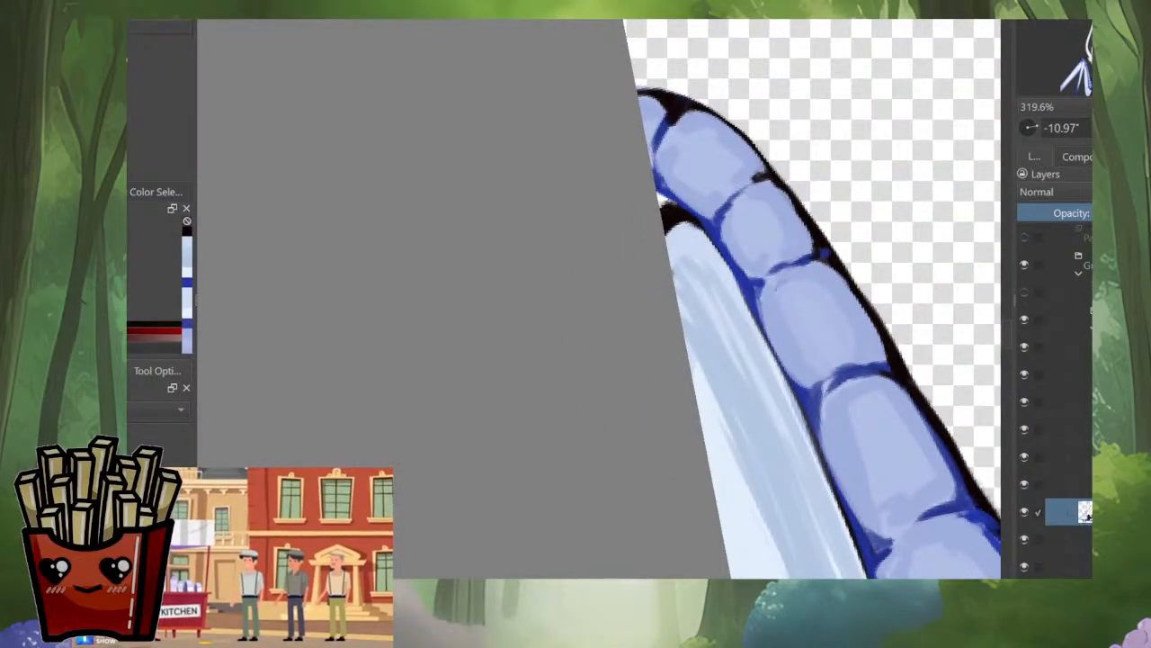
Step: Unmirror the view and sketch deep blue diagonal lines across the shadowed lower corner of the wing membrane
{"action": "key", "text": "m"}
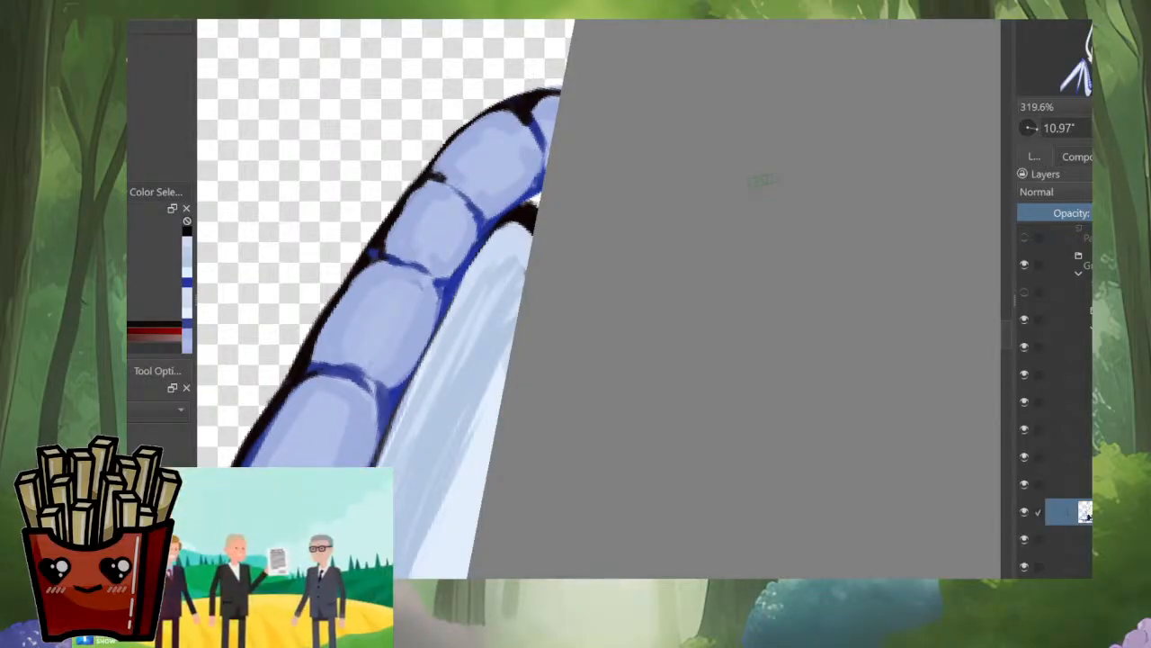
{"action": "scroll", "coordinate": [702, 268], "scroll_direction": "down", "scroll_amount": 9}
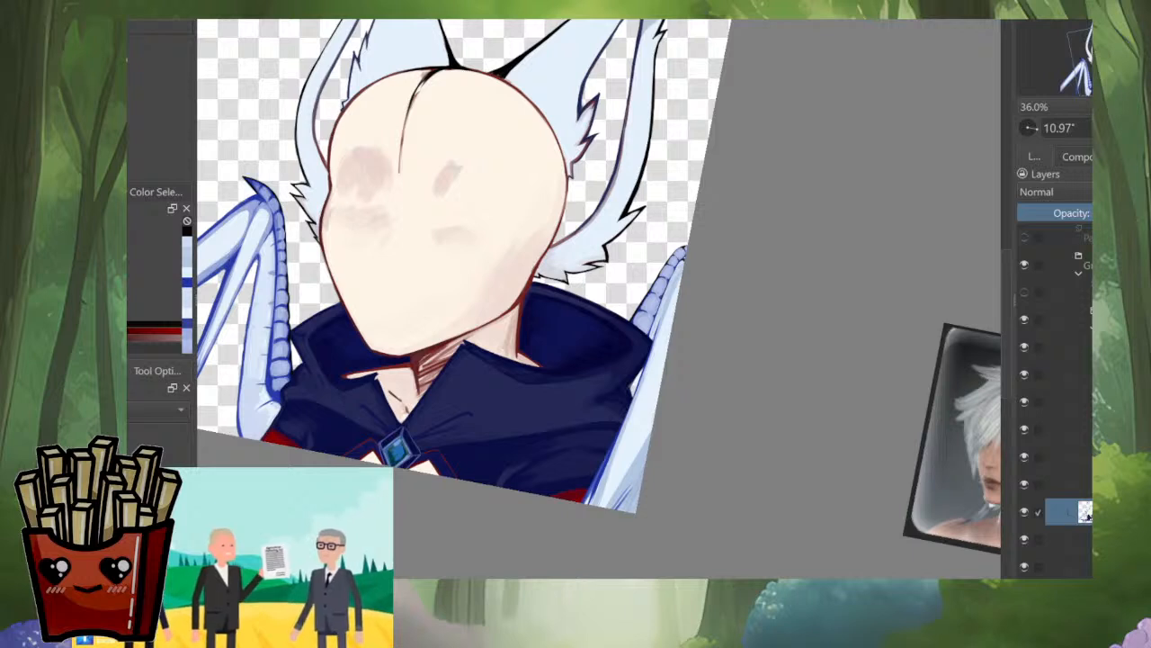
{"action": "left_click_drag", "start_coordinate": [621, 486], "coordinate": [615, 404]}
{"action": "left_click_drag", "start_coordinate": [614, 404], "coordinate": [639, 294]}
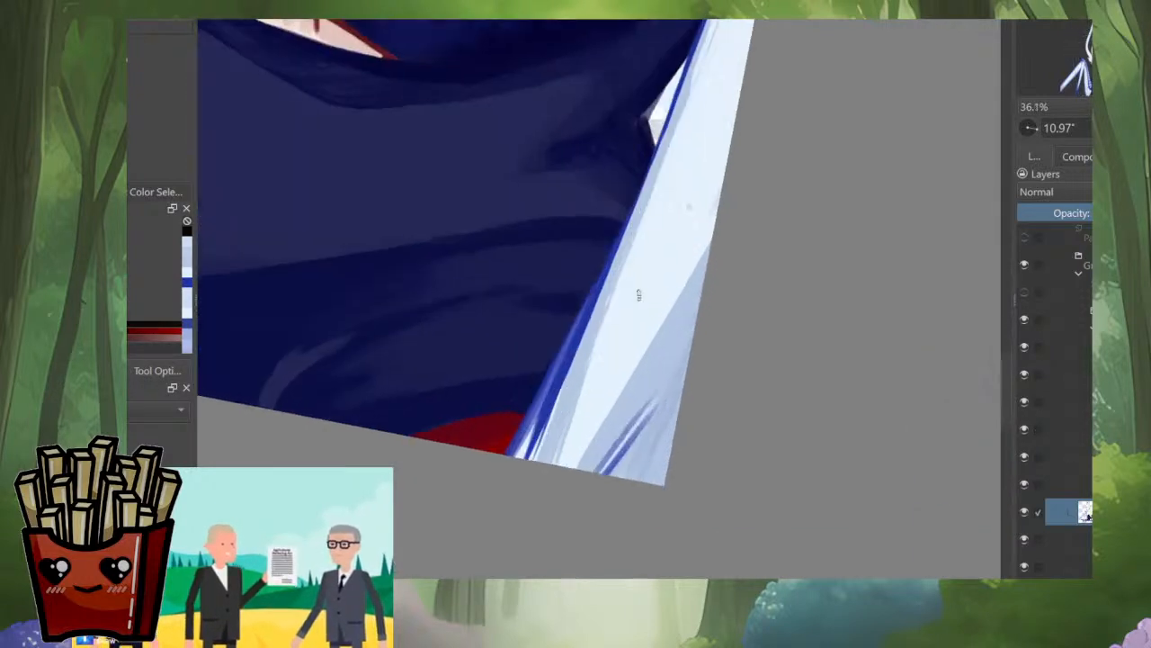
{"action": "left_click", "coordinate": [589, 308], "text": "ctrl"}
{"action": "left_click_drag", "start_coordinate": [691, 349], "coordinate": [602, 474]}
{"action": "left_click", "coordinate": [676, 391], "text": "ctrl"}
{"action": "left_click_drag", "start_coordinate": [678, 381], "coordinate": [612, 468]}
{"action": "left_click_drag", "start_coordinate": [646, 418], "coordinate": [605, 474]}
{"action": "left_click", "coordinate": [668, 350], "text": "ctrl"}
{"action": "left_click_drag", "start_coordinate": [690, 334], "coordinate": [595, 469]}
{"action": "left_click", "coordinate": [660, 390], "text": "ctrl"}
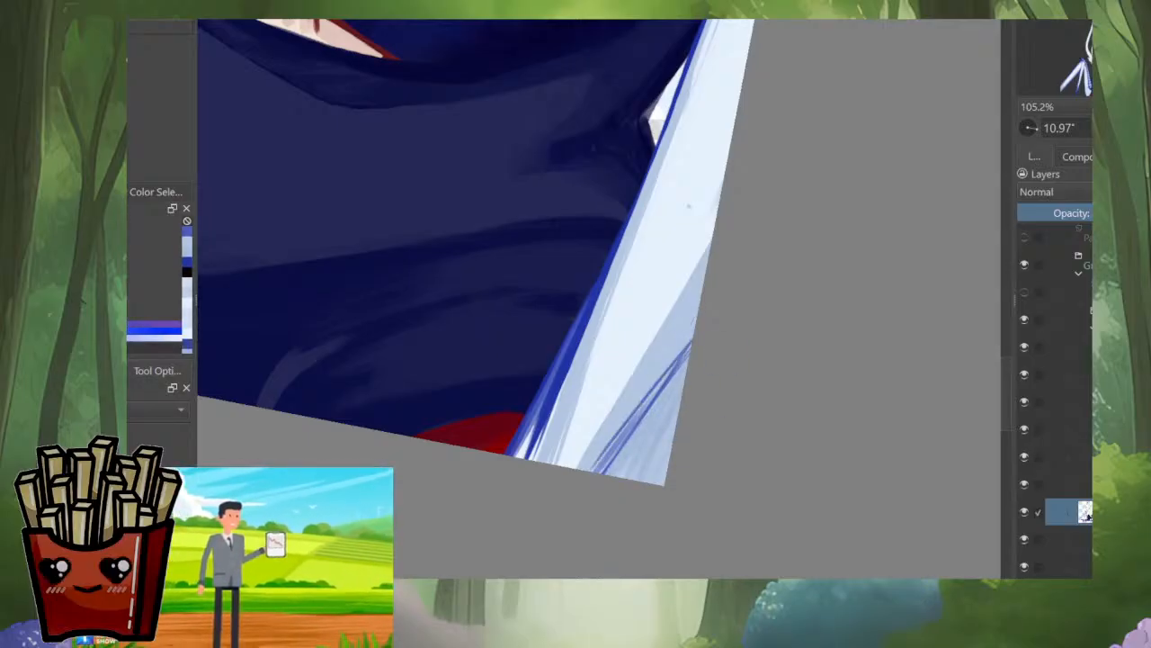
Step: Undo the last stroke and redraw a single clean blue line across the membrane's lower corner
{"action": "key", "text": "ctrl+z"}
{"action": "mouse_move", "coordinate": [689, 346]}
{"action": "left_mouse_down"}
{"action": "mouse_move", "coordinate": [598, 470]}
{"action": "mouse_move", "coordinate": [682, 369]}
{"action": "mouse_move", "coordinate": [616, 460]}
{"action": "left_mouse_up"}
{"action": "left_click", "coordinate": [622, 459], "text": "ctrl"}
Step: Paint the cape's navy folds up to the blue wing outline above the red cloth
{"action": "mouse_move", "coordinate": [629, 359]}
{"action": "left_mouse_down"}
{"action": "mouse_move", "coordinate": [633, 488]}
{"action": "mouse_move", "coordinate": [561, 484]}
{"action": "mouse_move", "coordinate": [709, 452]}
{"action": "left_mouse_up"}
{"action": "scroll", "coordinate": [697, 270], "scroll_direction": "down", "scroll_amount": 4}
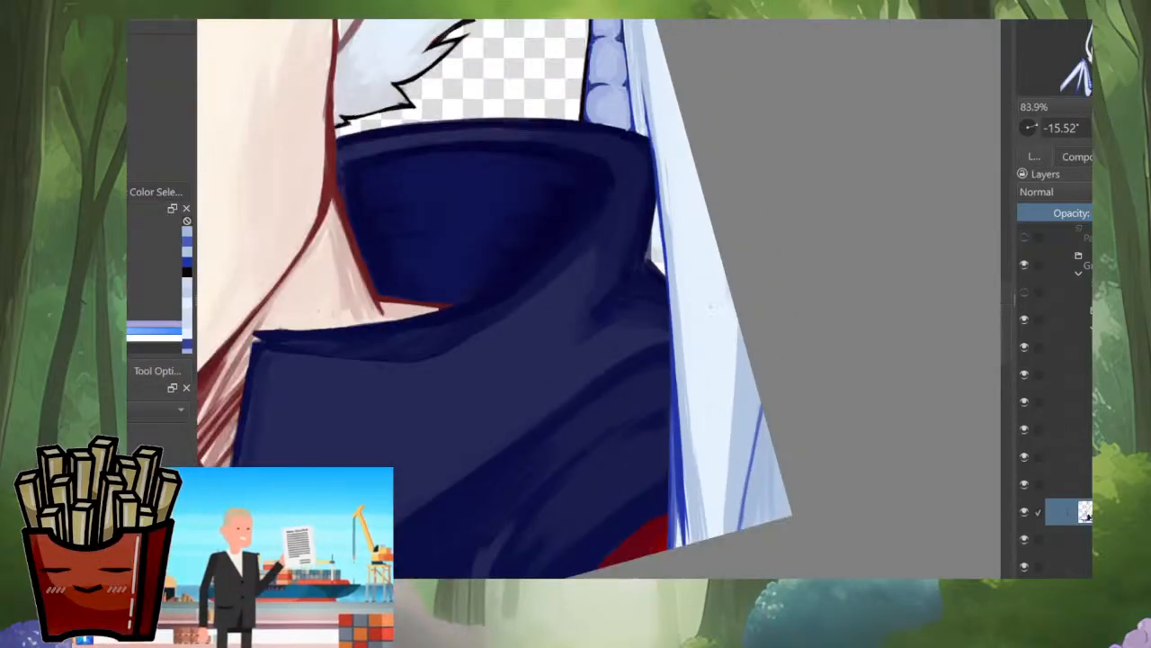
{"action": "scroll", "coordinate": [686, 351], "scroll_direction": "up", "scroll_amount": 5}
{"action": "left_click", "coordinate": [662, 297], "text": "ctrl"}
{"action": "mouse_move", "coordinate": [664, 295]}
{"action": "left_mouse_down"}
{"action": "mouse_move", "coordinate": [664, 349]}
{"action": "mouse_move", "coordinate": [626, 369]}
{"action": "mouse_move", "coordinate": [652, 354]}
{"action": "mouse_move", "coordinate": [670, 376]}
{"action": "mouse_move", "coordinate": [672, 446]}
{"action": "left_mouse_up"}
{"action": "left_click", "coordinate": [630, 368], "text": "ctrl"}
{"action": "left_click_drag", "start_coordinate": [677, 369], "coordinate": [678, 450]}
{"action": "mouse_move", "coordinate": [679, 354]}
{"action": "left_mouse_down"}
{"action": "mouse_move", "coordinate": [679, 438]}
{"action": "mouse_move", "coordinate": [668, 442]}
{"action": "mouse_move", "coordinate": [671, 334]}
{"action": "mouse_move", "coordinate": [687, 342]}
{"action": "mouse_move", "coordinate": [674, 393]}
{"action": "mouse_move", "coordinate": [687, 394]}
{"action": "left_mouse_up"}
{"action": "left_click", "coordinate": [644, 345], "text": "ctrl"}
{"action": "left_click", "coordinate": [576, 353], "text": "ctrl"}
{"action": "mouse_move", "coordinate": [696, 433]}
{"action": "left_mouse_down"}
{"action": "mouse_move", "coordinate": [576, 352]}
{"action": "mouse_move", "coordinate": [694, 311]}
{"action": "mouse_move", "coordinate": [700, 349]}
{"action": "mouse_move", "coordinate": [676, 374]}
{"action": "mouse_move", "coordinate": [691, 373]}
{"action": "mouse_move", "coordinate": [678, 307]}
{"action": "mouse_move", "coordinate": [694, 306]}
{"action": "mouse_move", "coordinate": [700, 345]}
{"action": "mouse_move", "coordinate": [704, 319]}
{"action": "mouse_move", "coordinate": [705, 404]}
{"action": "mouse_move", "coordinate": [695, 394]}
{"action": "mouse_move", "coordinate": [671, 410]}
{"action": "mouse_move", "coordinate": [673, 426]}
{"action": "mouse_move", "coordinate": [641, 454]}
{"action": "mouse_move", "coordinate": [677, 431]}
{"action": "mouse_move", "coordinate": [733, 335]}
{"action": "mouse_move", "coordinate": [680, 363]}
{"action": "mouse_move", "coordinate": [733, 332]}
{"action": "mouse_move", "coordinate": [735, 425]}
{"action": "mouse_move", "coordinate": [675, 427]}
{"action": "mouse_move", "coordinate": [712, 393]}
{"action": "mouse_move", "coordinate": [720, 416]}
{"action": "mouse_move", "coordinate": [720, 370]}
{"action": "mouse_move", "coordinate": [685, 415]}
{"action": "left_mouse_up"}
{"action": "left_click", "coordinate": [622, 402], "text": "ctrl"}
{"action": "left_click_drag", "start_coordinate": [719, 349], "coordinate": [752, 363]}
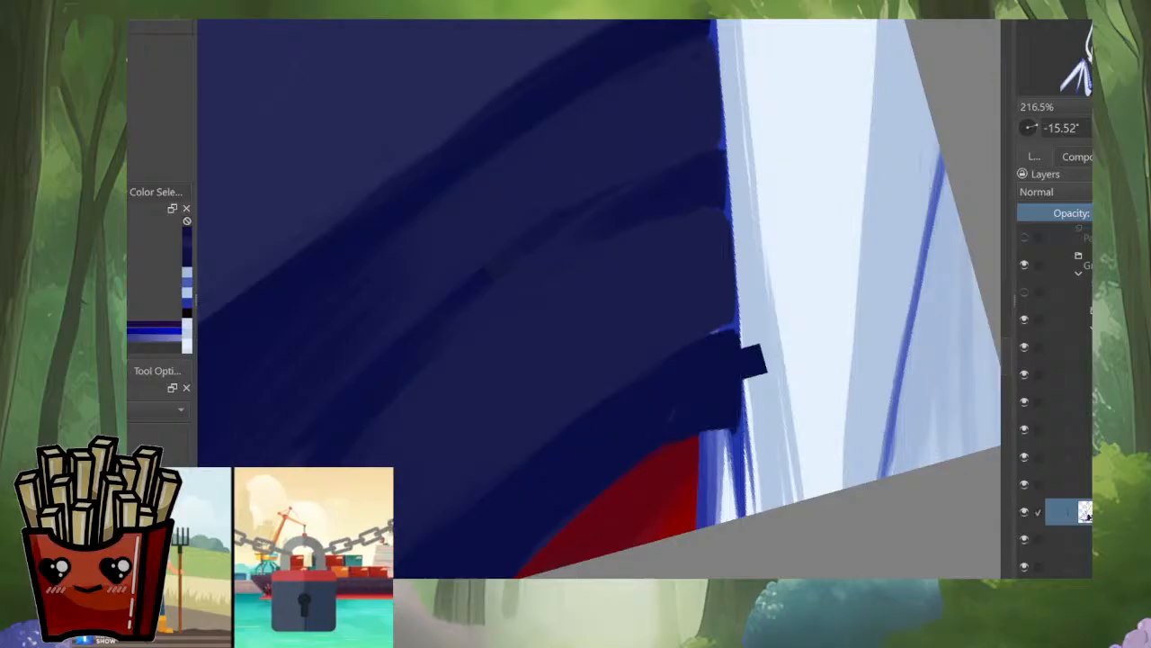
Step: Undo the stray navy stroke and tidy the blue wing outline along the cape's lower edge
{"action": "key", "text": "ctrl+z"}
{"action": "left_click", "coordinate": [673, 322], "text": "ctrl"}
{"action": "left_click_drag", "start_coordinate": [675, 345], "coordinate": [732, 328]}
{"action": "left_click_drag", "start_coordinate": [725, 68], "coordinate": [985, 72]}
{"action": "mouse_move", "coordinate": [740, 162]}
{"action": "left_mouse_down"}
{"action": "mouse_move", "coordinate": [795, 293]}
{"action": "mouse_move", "coordinate": [781, 225]}
{"action": "mouse_move", "coordinate": [855, 146]}
{"action": "mouse_move", "coordinate": [846, 170]}
{"action": "mouse_move", "coordinate": [779, 224]}
{"action": "left_mouse_up"}
{"action": "left_click", "coordinate": [817, 225], "text": "ctrl"}
{"action": "key", "text": "ctrl+z"}
{"action": "mouse_move", "coordinate": [885, 133]}
{"action": "left_mouse_down"}
{"action": "mouse_move", "coordinate": [743, 259]}
{"action": "mouse_move", "coordinate": [905, 115]}
{"action": "mouse_move", "coordinate": [698, 293]}
{"action": "left_mouse_up"}
{"action": "key", "text": "ctrl+z"}
{"action": "left_click_drag", "start_coordinate": [799, 209], "coordinate": [450, 495]}
{"action": "left_click_drag", "start_coordinate": [526, 417], "coordinate": [671, 418]}
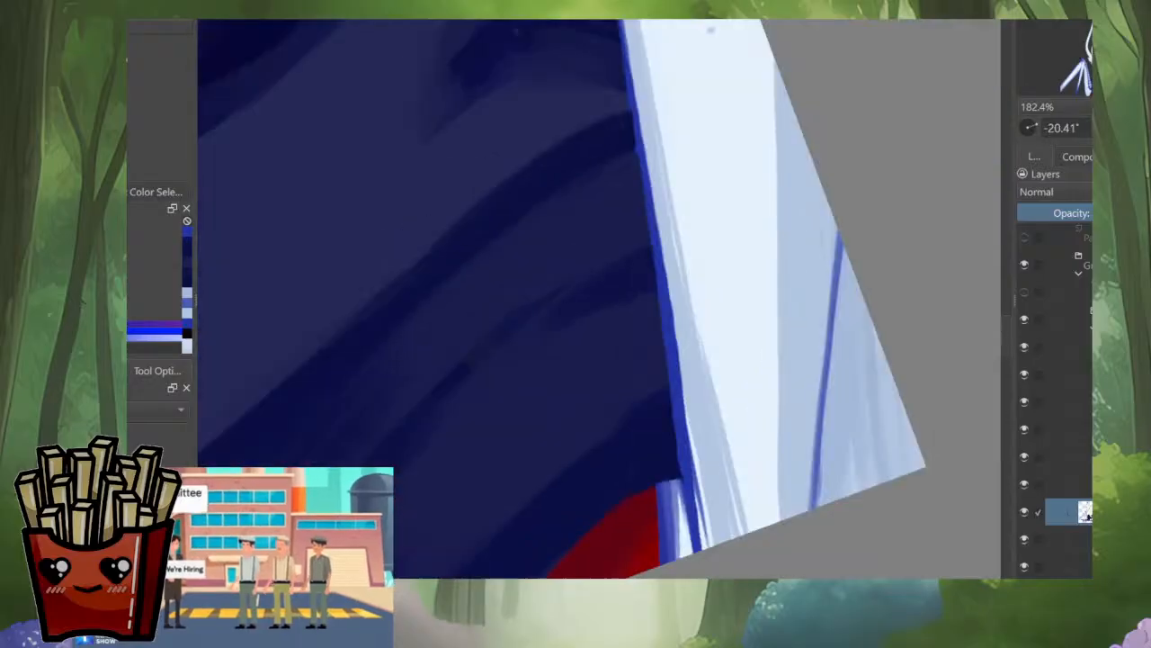
{"action": "left_click", "coordinate": [635, 420], "text": "ctrl"}
{"action": "left_click_drag", "start_coordinate": [670, 477], "coordinate": [671, 392]}
Step: Extend the red cloth at the cape's lower corner to the wing outline, covering the white and blue gap
{"action": "left_click", "coordinate": [580, 479], "text": "ctrl"}
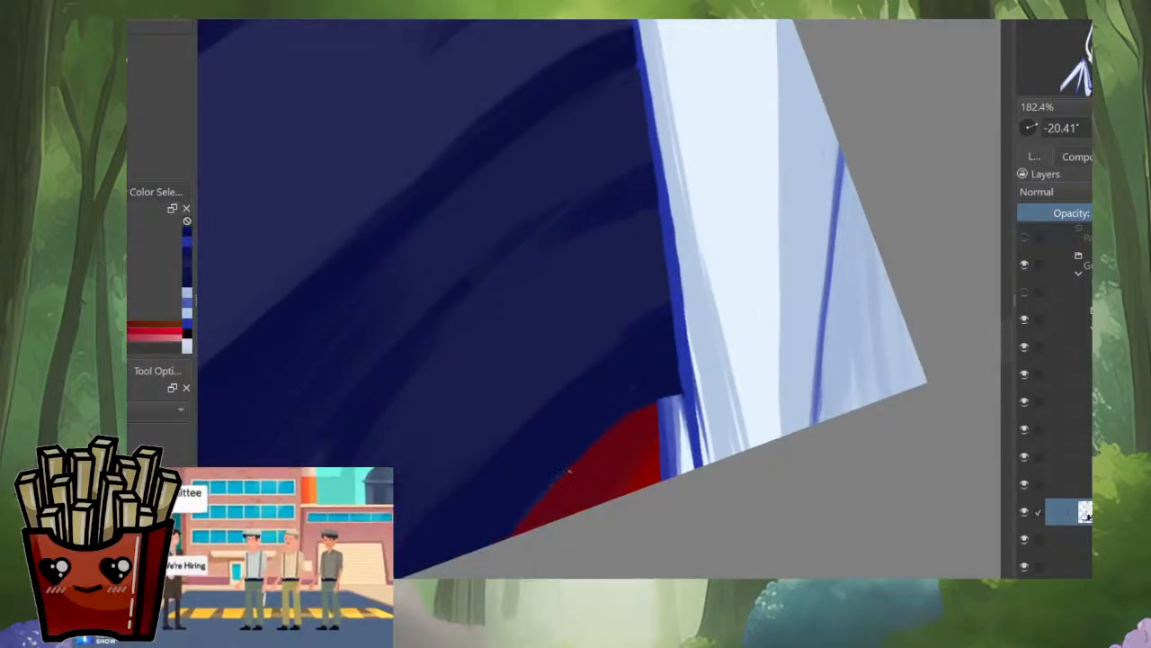
{"action": "left_click_drag", "start_coordinate": [568, 470], "coordinate": [621, 432]}
{"action": "mouse_move", "coordinate": [552, 489]}
{"action": "left_mouse_down"}
{"action": "mouse_move", "coordinate": [673, 394]}
{"action": "mouse_move", "coordinate": [681, 471]}
{"action": "left_mouse_up"}
{"action": "left_click_drag", "start_coordinate": [684, 401], "coordinate": [692, 467]}
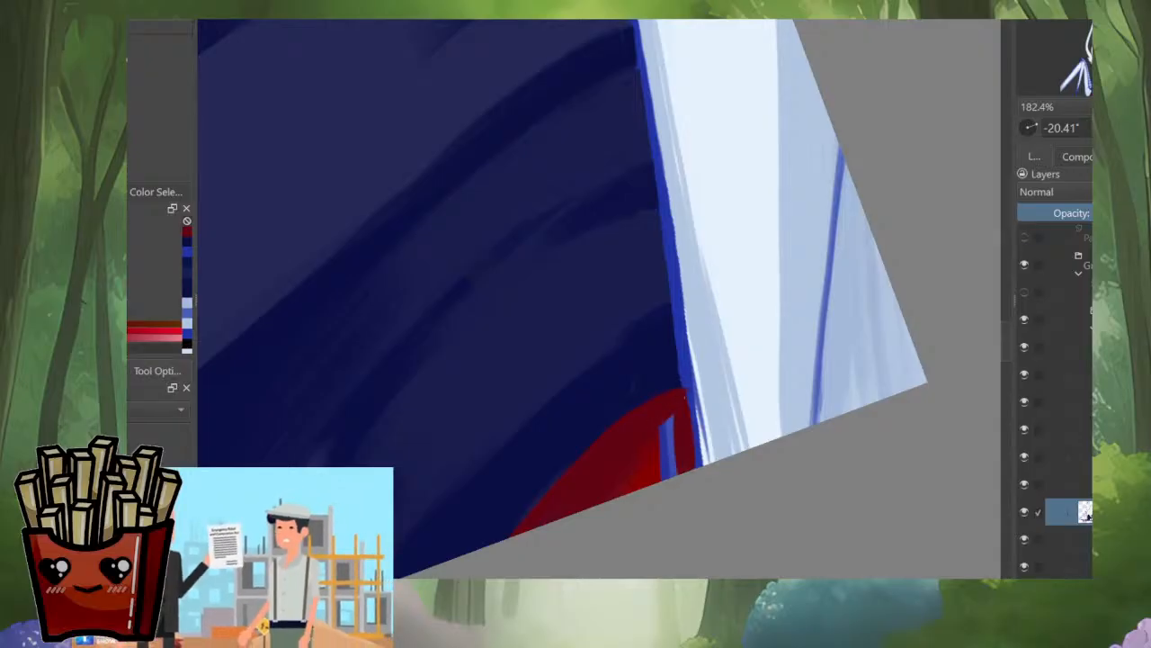
{"action": "left_click", "coordinate": [686, 387], "text": "ctrl"}
{"action": "mouse_move", "coordinate": [687, 400]}
{"action": "left_mouse_down"}
{"action": "mouse_move", "coordinate": [695, 447]}
{"action": "mouse_move", "coordinate": [638, 462]}
{"action": "left_mouse_up"}
{"action": "left_click", "coordinate": [682, 421], "text": "ctrl"}
{"action": "left_click", "coordinate": [637, 465], "text": "ctrl"}
{"action": "mouse_move", "coordinate": [671, 421]}
{"action": "left_mouse_down"}
{"action": "mouse_move", "coordinate": [618, 465]}
{"action": "mouse_move", "coordinate": [656, 446]}
{"action": "mouse_move", "coordinate": [623, 486]}
{"action": "mouse_move", "coordinate": [675, 473]}
{"action": "left_mouse_up"}
{"action": "left_click", "coordinate": [678, 408], "text": "ctrl"}
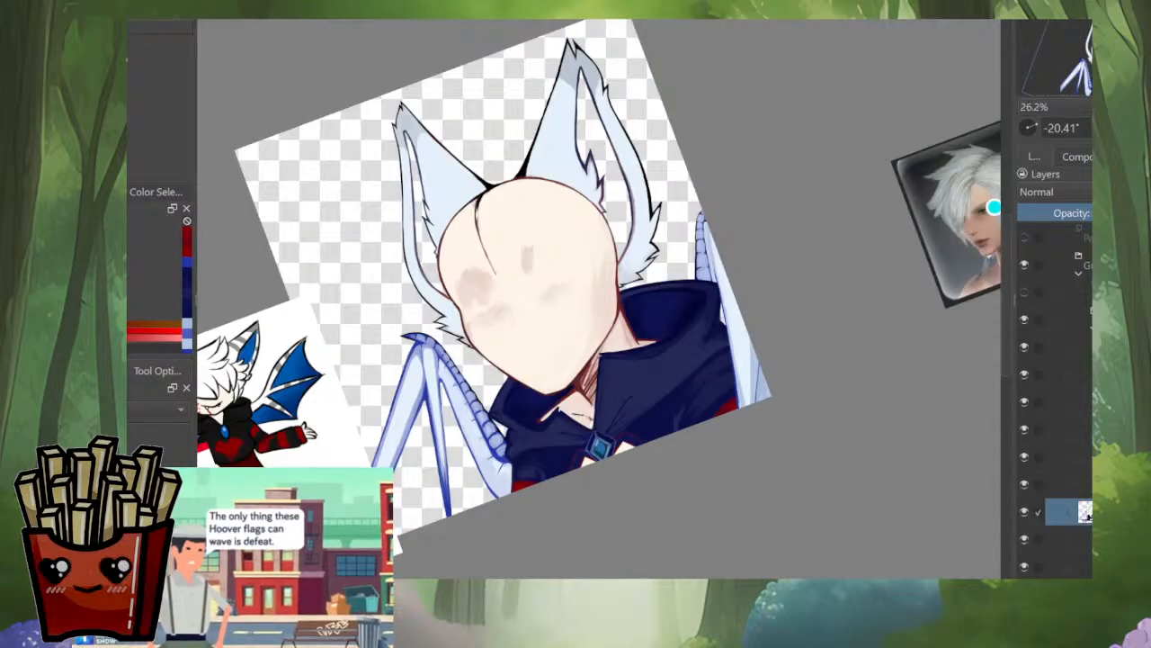
Step: Show all layers, sample the opposite wing's membrane blue, and fill the lower wing corner below the diagonal line
{"action": "left_click_drag", "start_coordinate": [720, 243], "coordinate": [724, 331]}
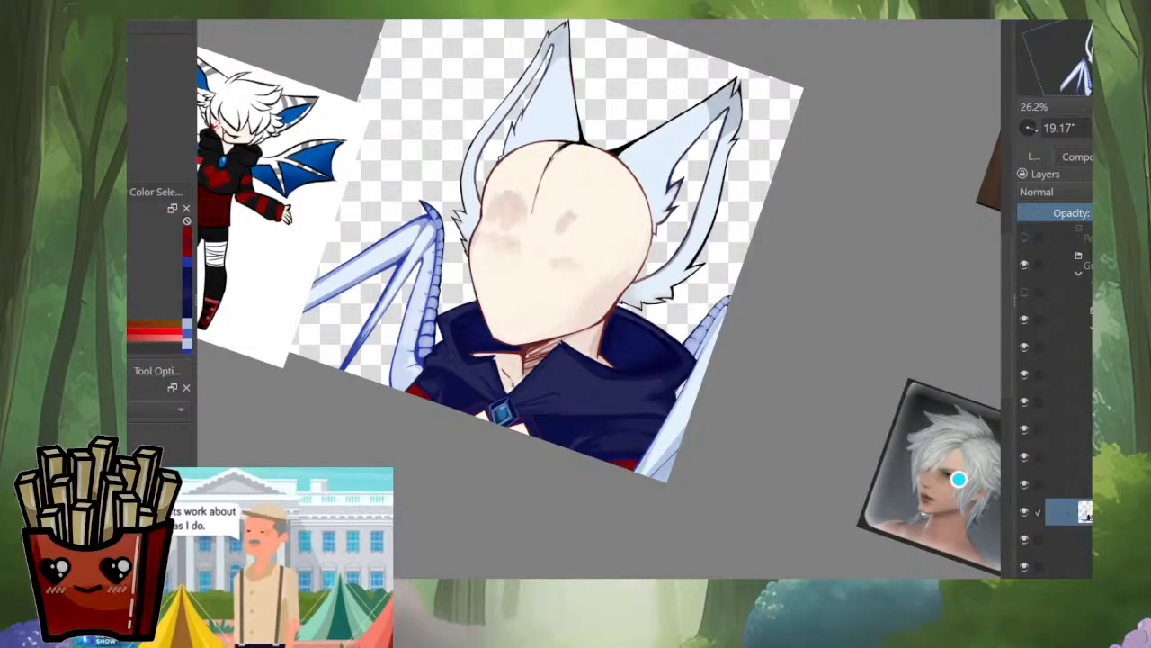
{"action": "left_click_drag", "start_coordinate": [667, 476], "coordinate": [673, 454]}
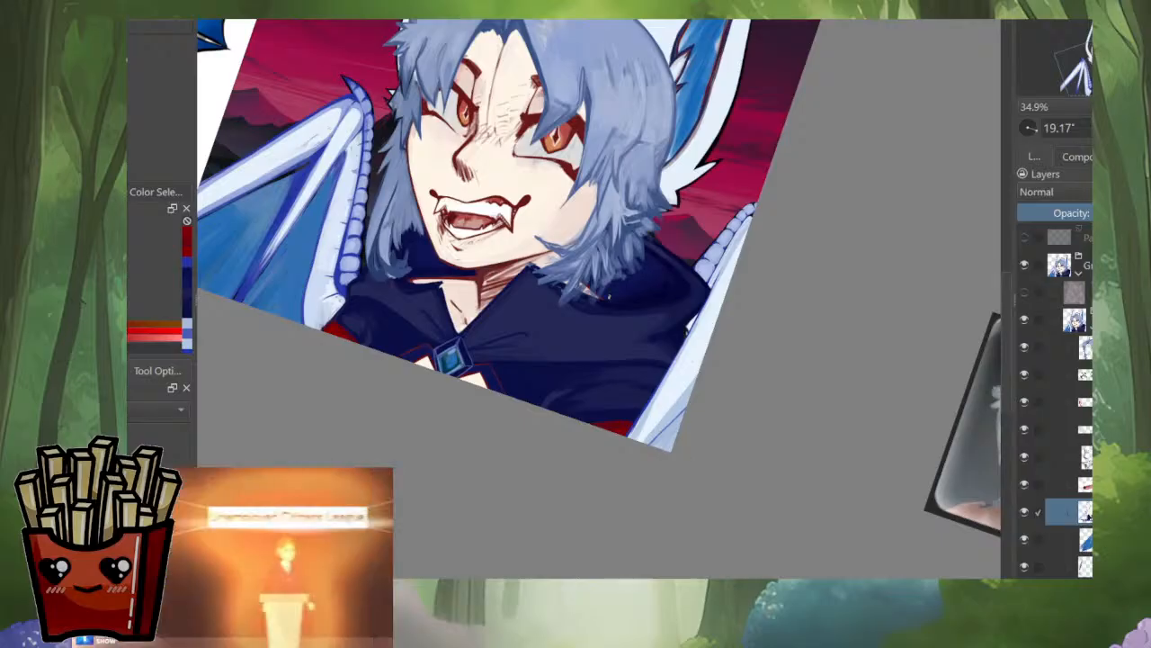
{"action": "left_click", "coordinate": [298, 249], "text": "ctrl"}
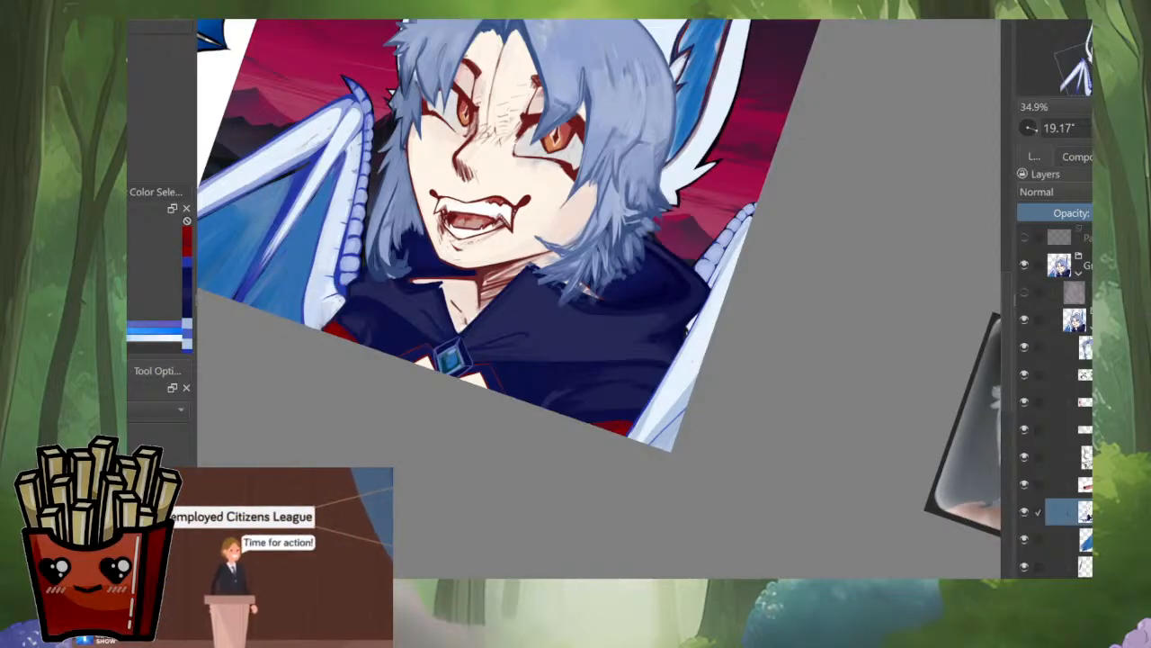
{"action": "mouse_move", "coordinate": [641, 473]}
{"action": "left_mouse_down"}
{"action": "mouse_move", "coordinate": [740, 333]}
{"action": "mouse_move", "coordinate": [686, 385]}
{"action": "left_mouse_up"}
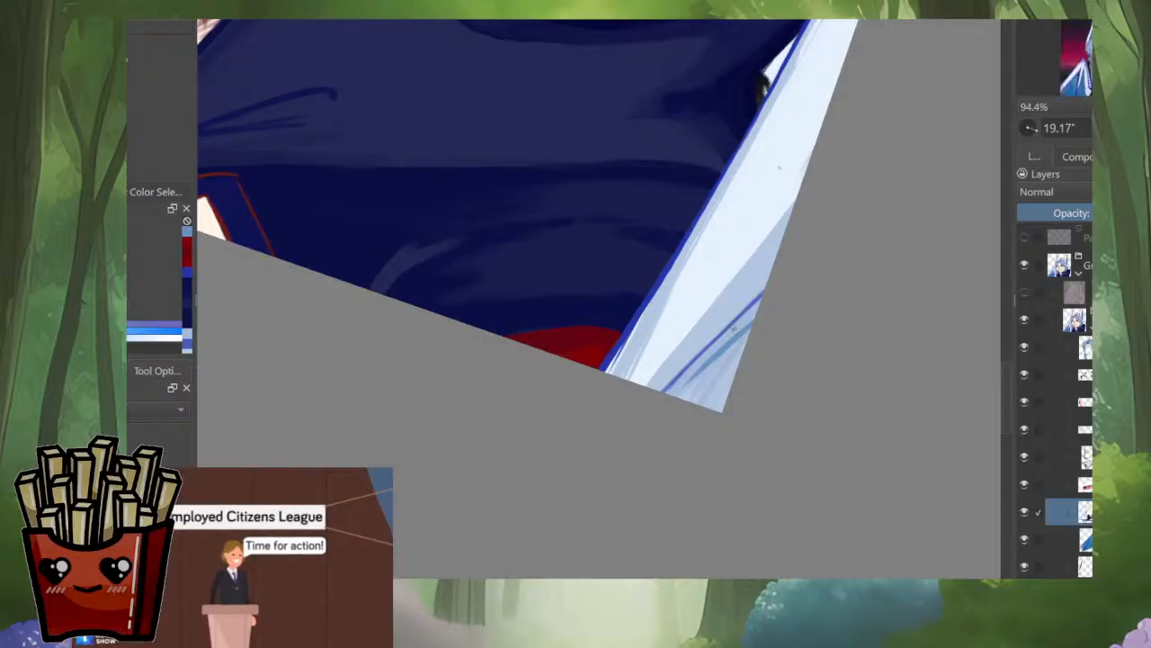
{"action": "left_click_drag", "start_coordinate": [756, 311], "coordinate": [667, 394]}
{"action": "mouse_move", "coordinate": [736, 343]}
{"action": "left_mouse_down"}
{"action": "mouse_move", "coordinate": [682, 396]}
{"action": "mouse_move", "coordinate": [707, 407]}
{"action": "left_mouse_up"}
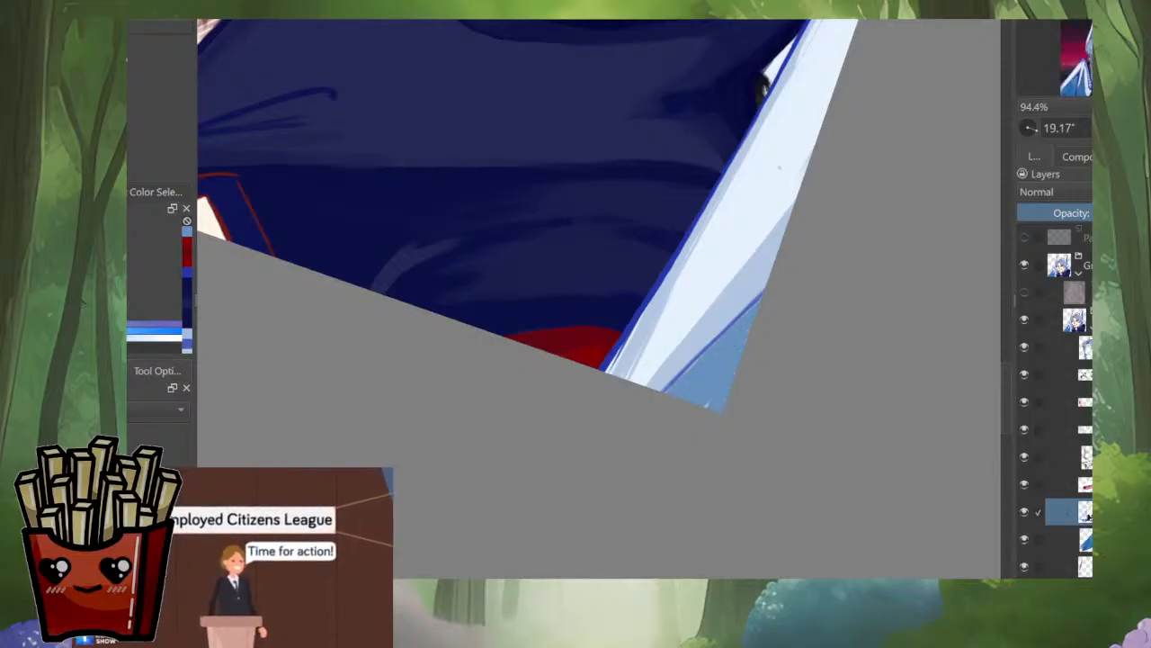
Step: Add darker blue curved edge strokes and short hatching inside the blue lower corner, mirroring the view while drawing
{"action": "left_click_drag", "start_coordinate": [672, 373], "coordinate": [616, 432]}
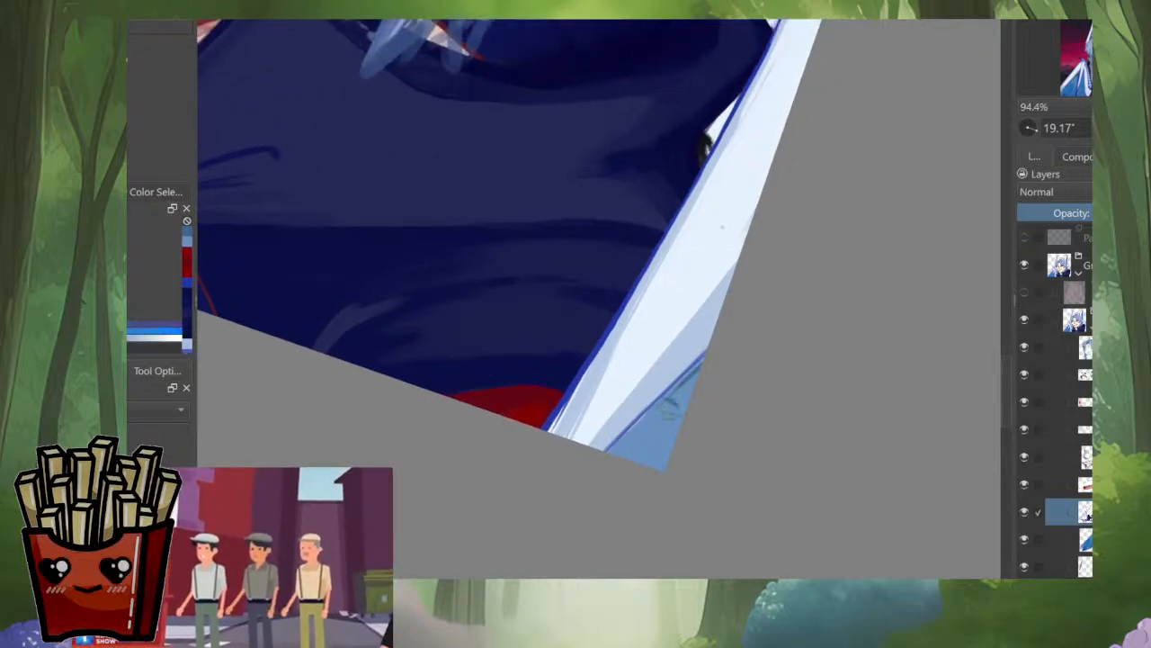
{"action": "left_click_drag", "start_coordinate": [598, 444], "coordinate": [658, 468]}
{"action": "key", "text": "m"}
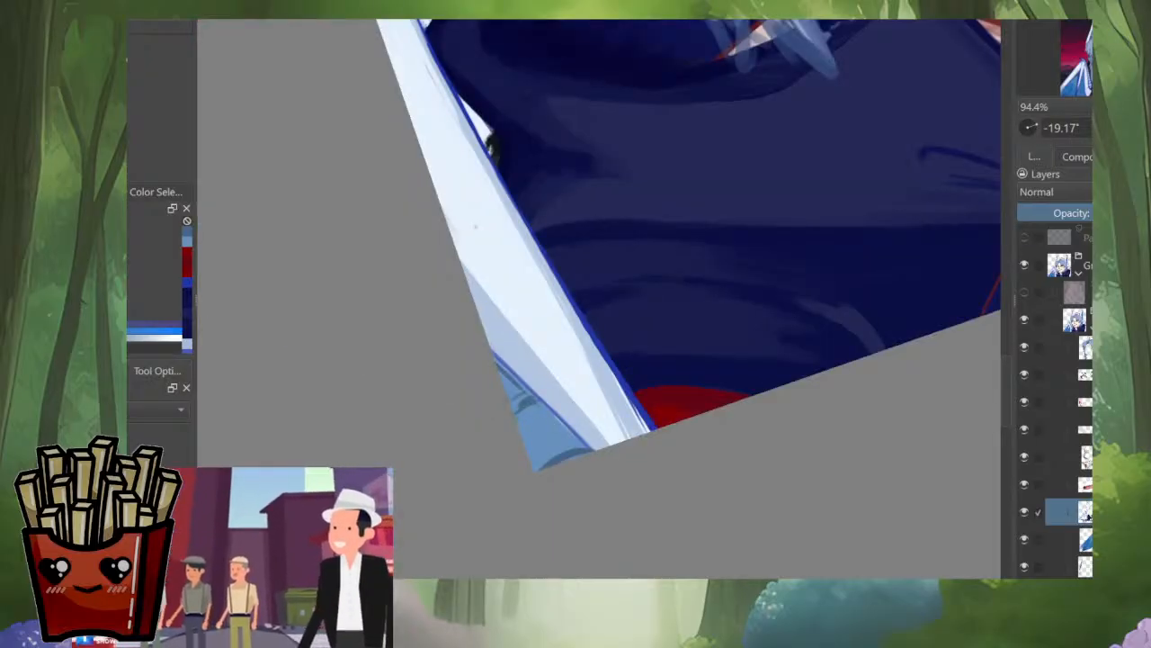
{"action": "mouse_move", "coordinate": [538, 401]}
{"action": "left_mouse_down"}
{"action": "mouse_move", "coordinate": [522, 421]}
{"action": "mouse_move", "coordinate": [529, 439]}
{"action": "left_mouse_up"}
{"action": "left_click_drag", "start_coordinate": [563, 433], "coordinate": [540, 460]}
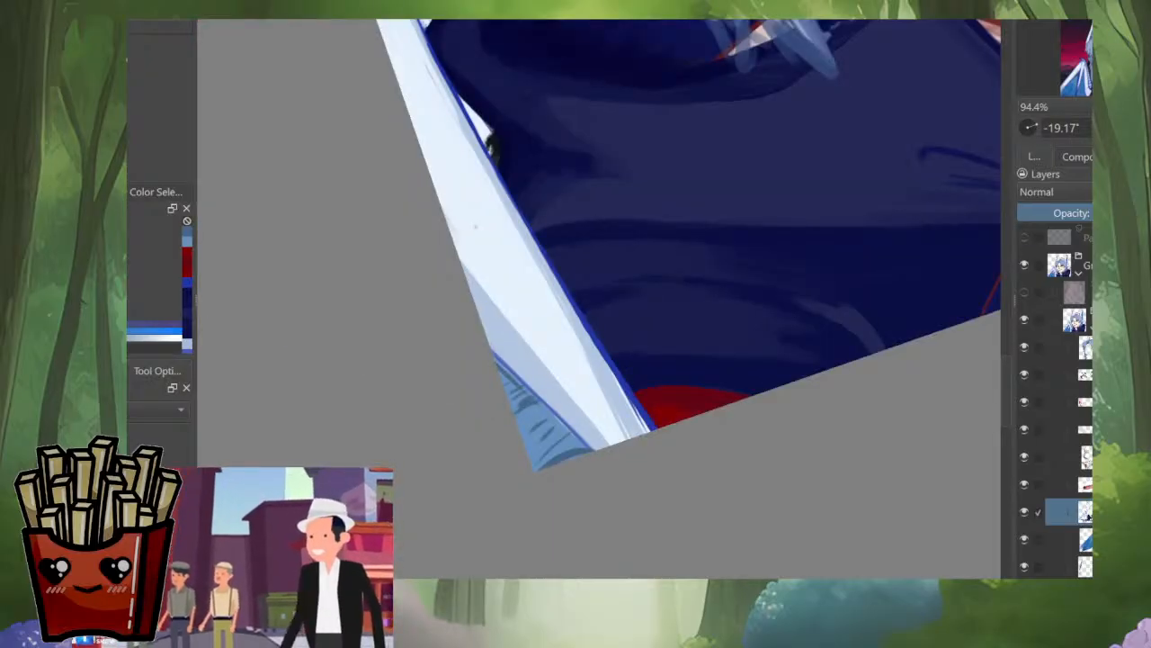
{"action": "left_click_drag", "start_coordinate": [792, 360], "coordinate": [792, 468]}
{"action": "key", "text": "m"}
Step: Add an empty layer directly beneath the cape and wing paint layer
{"action": "left_click_drag", "start_coordinate": [765, 405], "coordinate": [785, 359]}
{"action": "left_click_drag", "start_coordinate": [540, 360], "coordinate": [773, 430]}
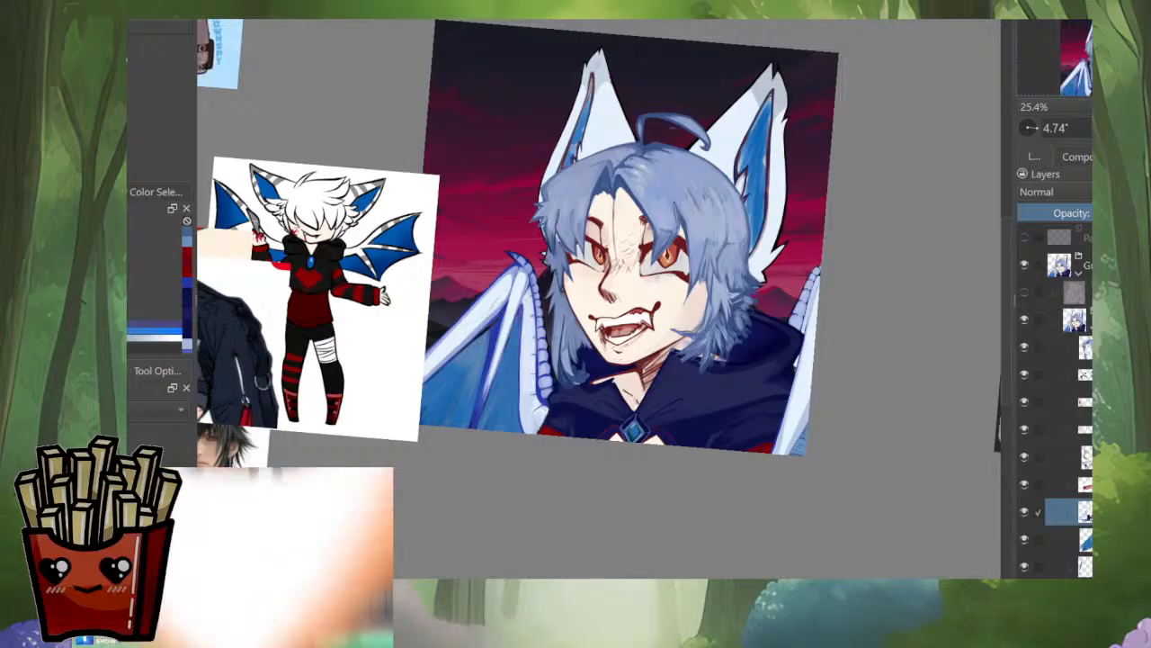
{"action": "left_click_drag", "start_coordinate": [630, 360], "coordinate": [673, 356]}
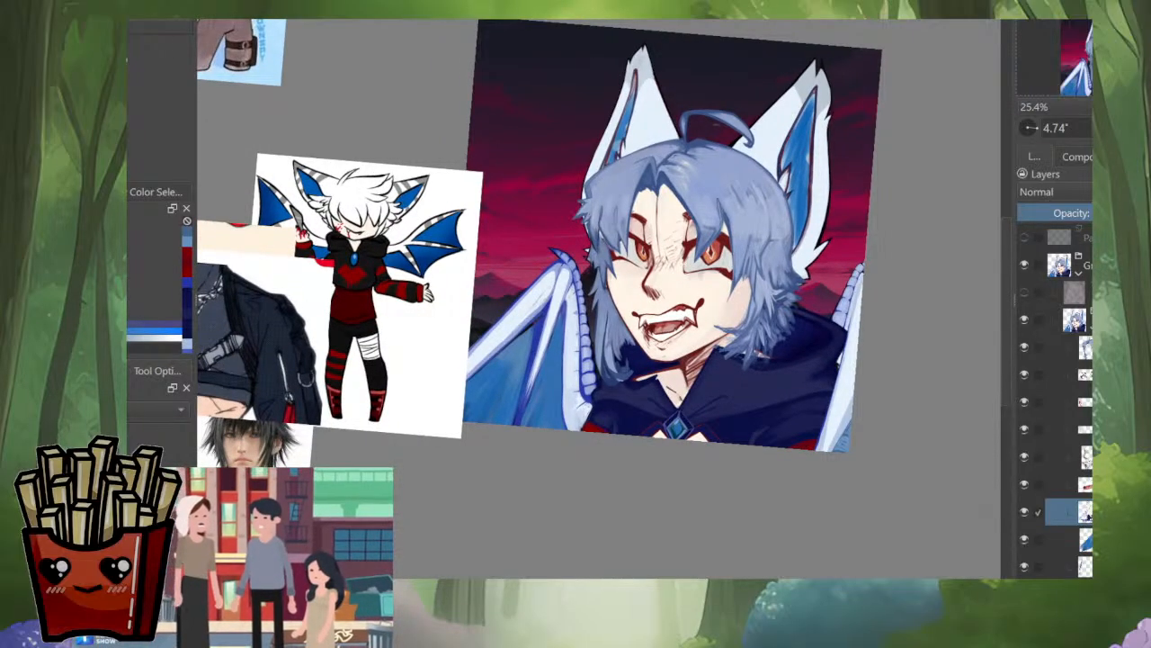
{"action": "left_click", "coordinate": [1086, 512], "text": "alt"}
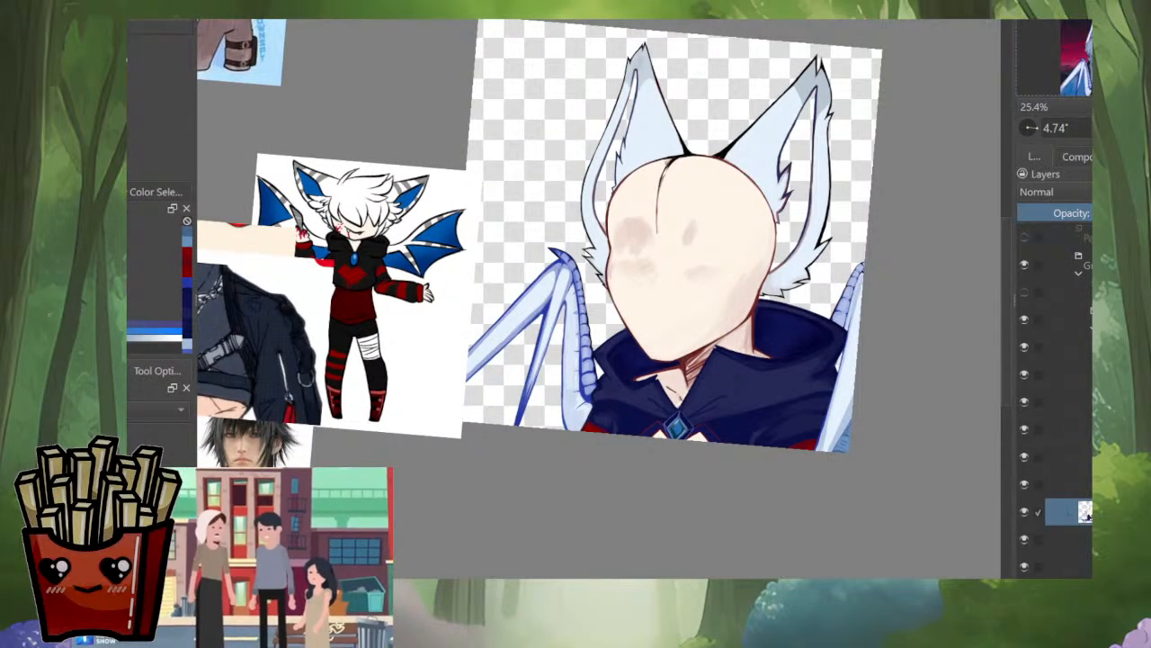
{"action": "left_click", "coordinate": [1086, 540], "text": "alt"}
{"action": "left_click", "coordinate": [1086, 567], "text": "alt"}
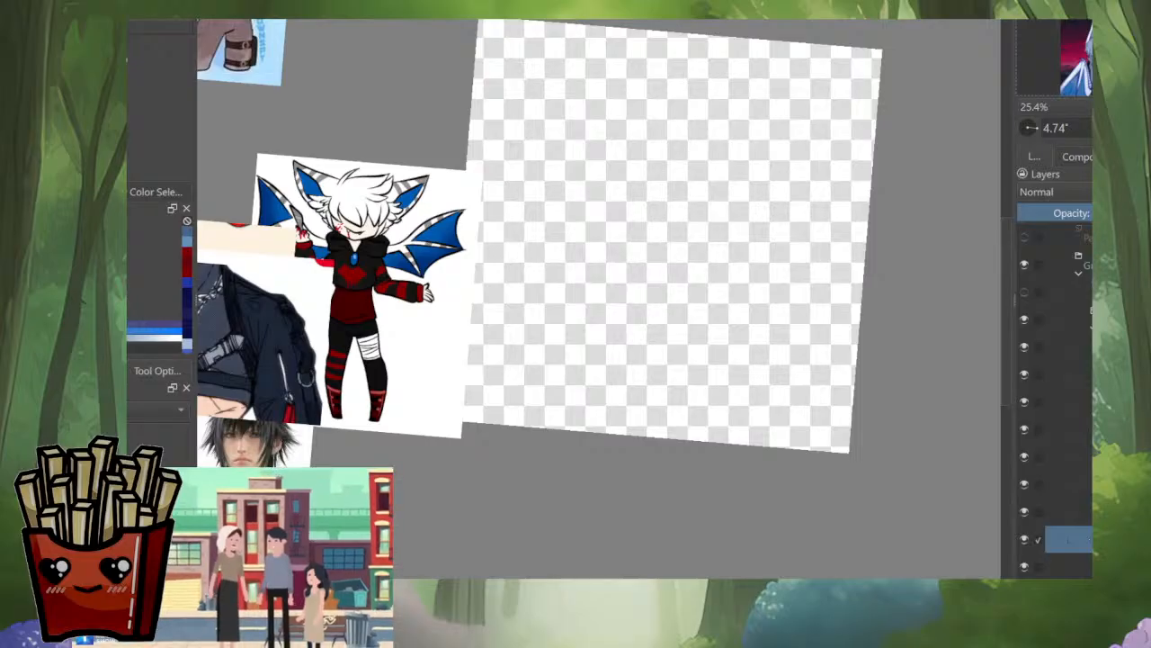
{"action": "left_click", "coordinate": [1086, 539], "text": "alt"}
Step: Paint sampled pale blue and deep blue strokes into the small gap between the collar and the wing outline
{"action": "scroll", "coordinate": [845, 354], "scroll_direction": "up", "scroll_amount": 4}
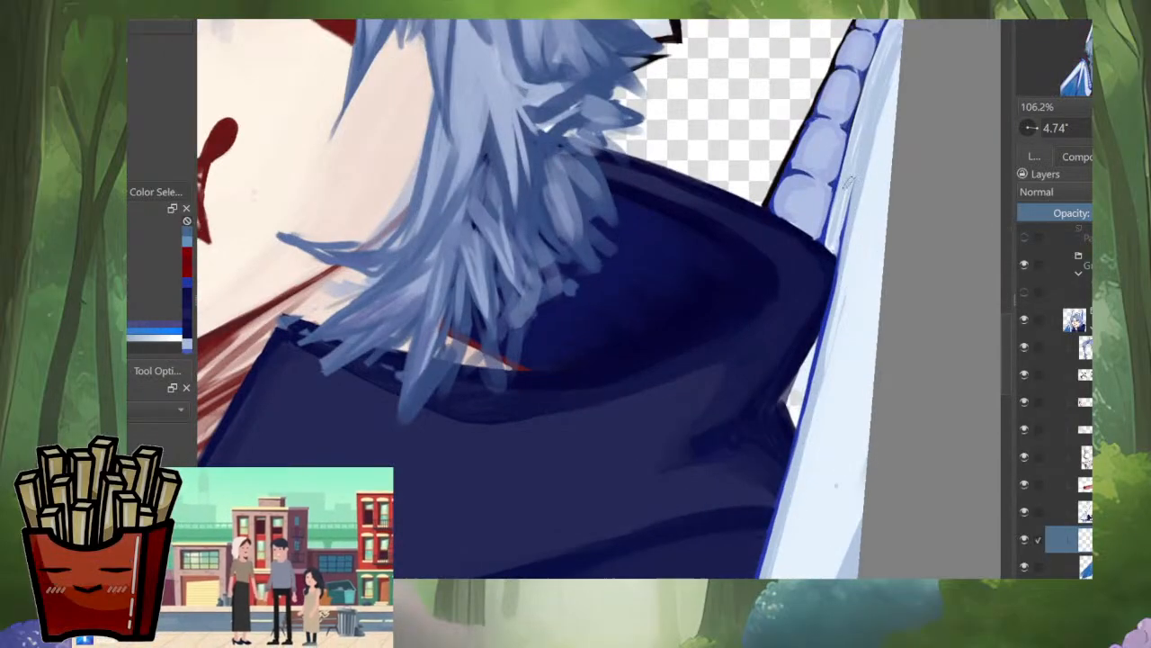
{"action": "left_click", "coordinate": [819, 226], "text": "ctrl"}
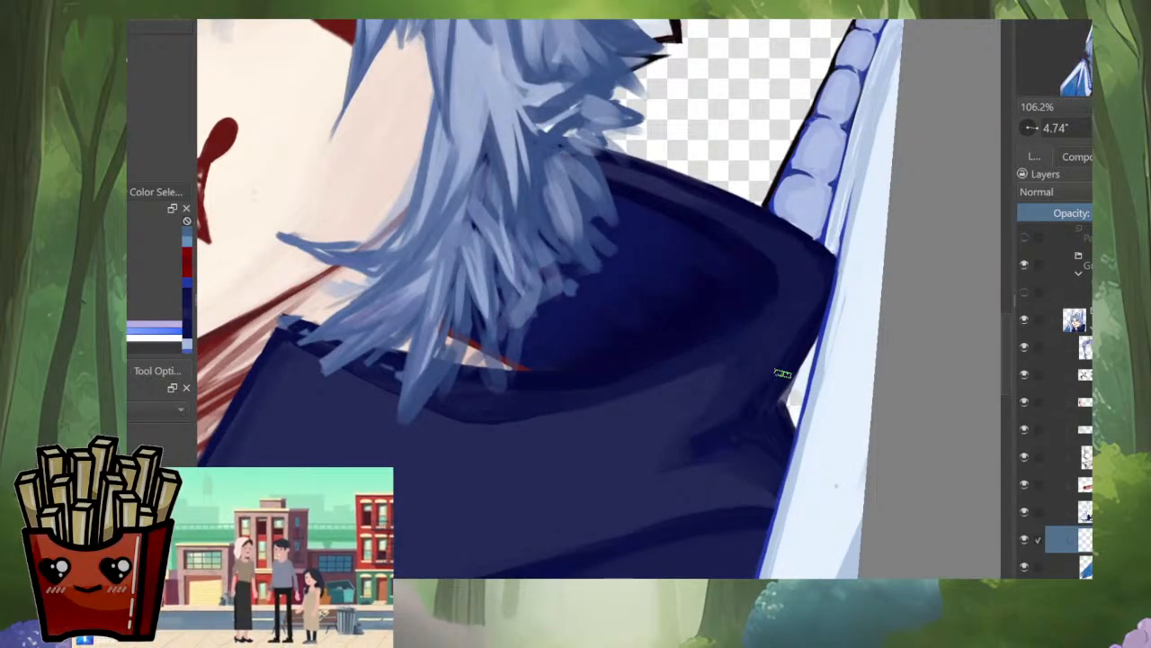
{"action": "left_click", "coordinate": [840, 262], "text": "ctrl"}
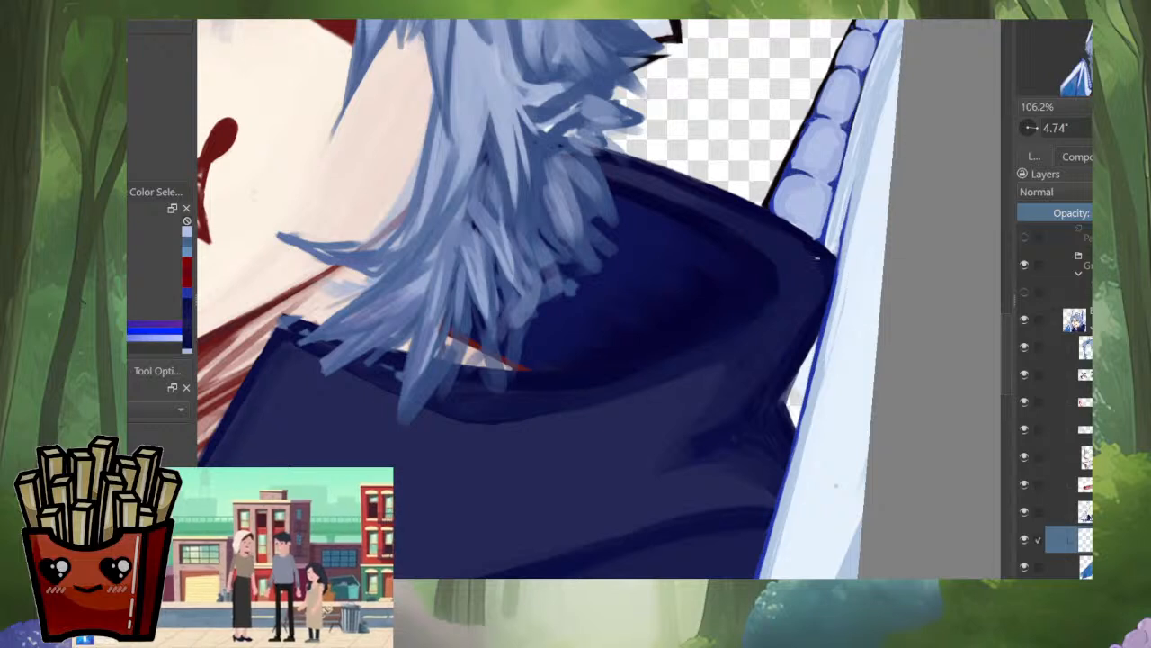
{"action": "left_click_drag", "start_coordinate": [825, 235], "coordinate": [819, 245]}
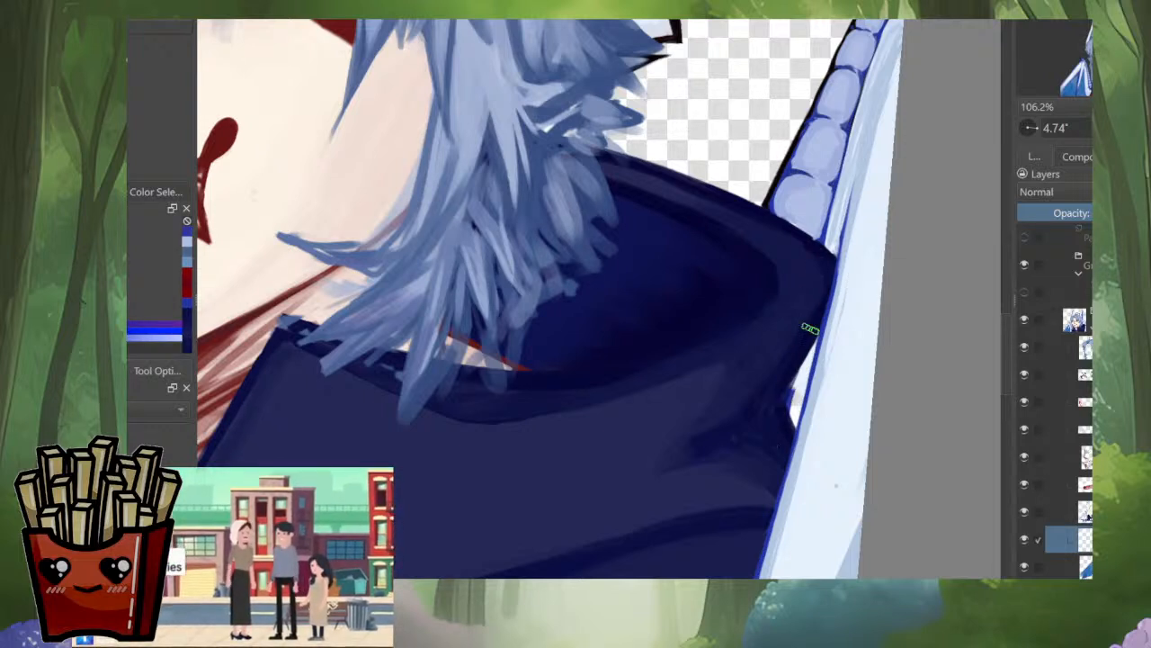
{"action": "left_click", "coordinate": [858, 160], "text": "ctrl"}
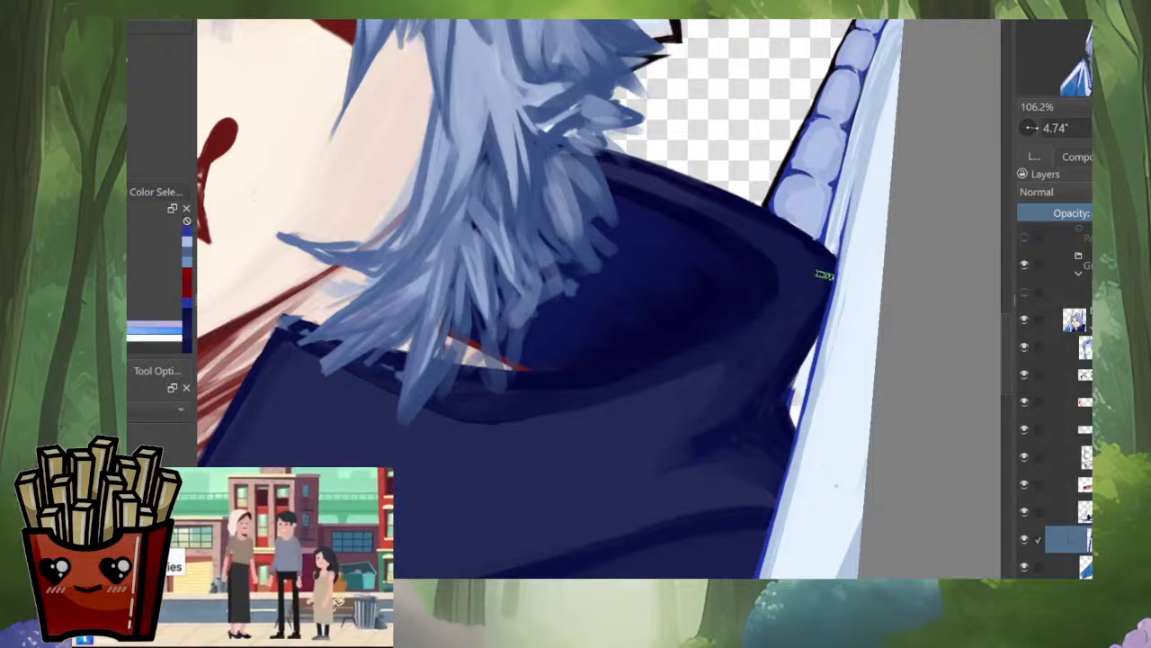
{"action": "left_click_drag", "start_coordinate": [800, 396], "coordinate": [791, 436]}
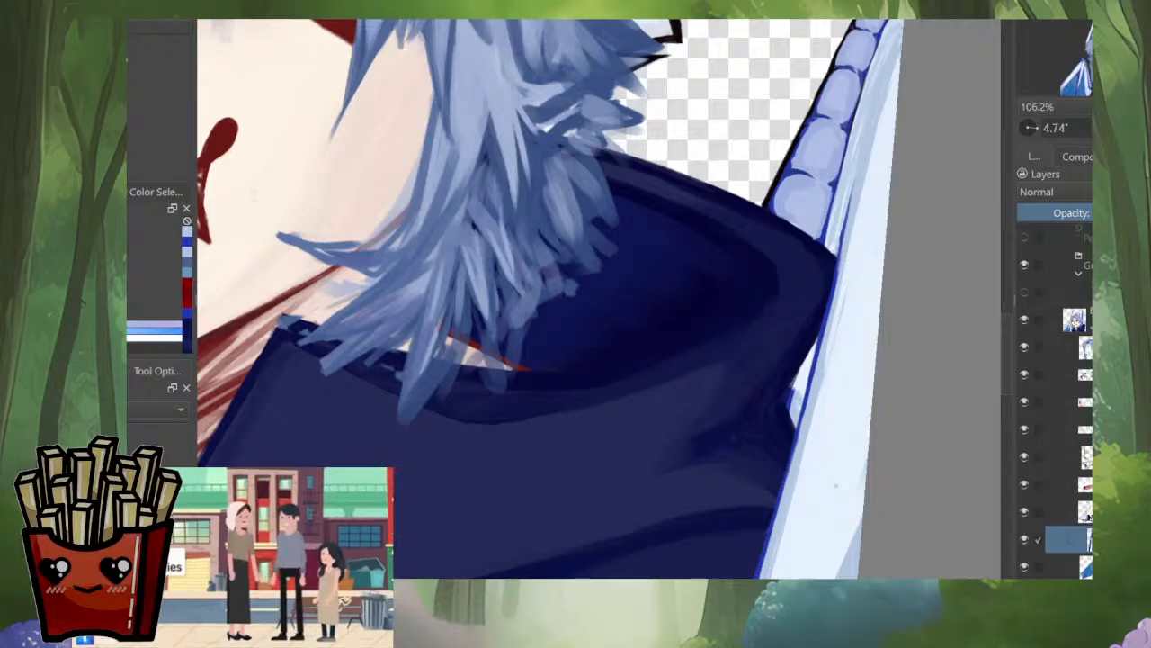
Step: On the cape and wing paint layer, clear the leftover white in the collar gap and tidy its edges
{"action": "left_click", "coordinate": [1087, 513]}
{"action": "scroll", "coordinate": [797, 342], "scroll_direction": "up", "scroll_amount": 3}
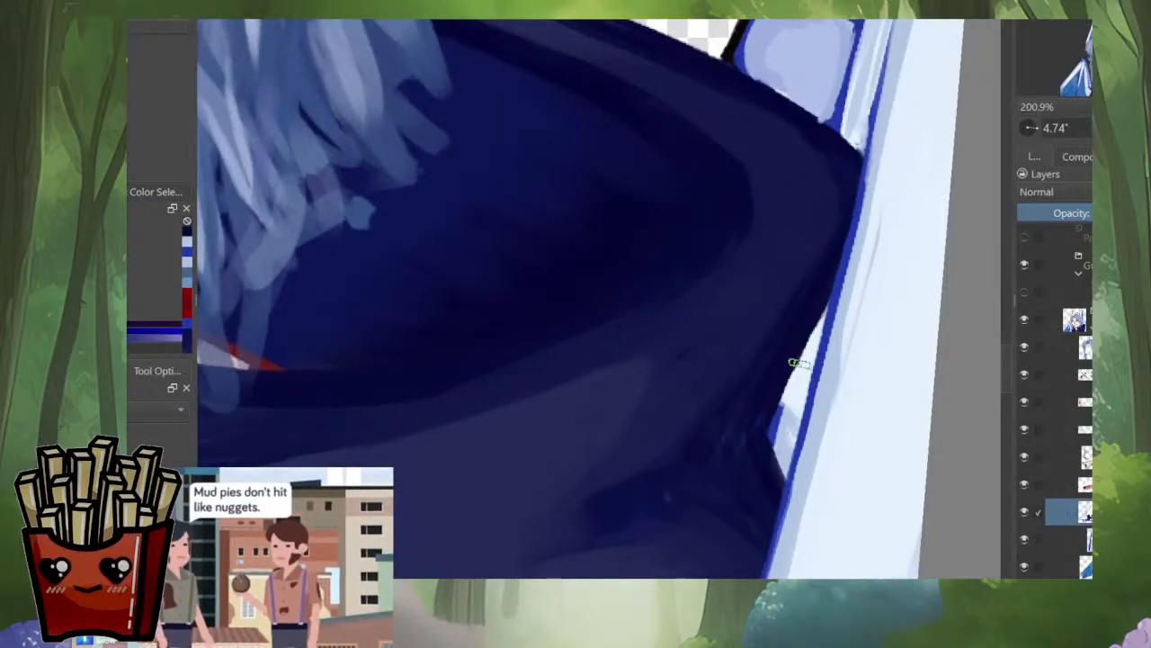
{"action": "left_click_drag", "start_coordinate": [807, 355], "coordinate": [791, 432]}
{"action": "left_click_drag", "start_coordinate": [809, 355], "coordinate": [784, 408]}
{"action": "left_click_drag", "start_coordinate": [807, 349], "coordinate": [792, 385]}
{"action": "left_click_drag", "start_coordinate": [816, 321], "coordinate": [803, 354]}
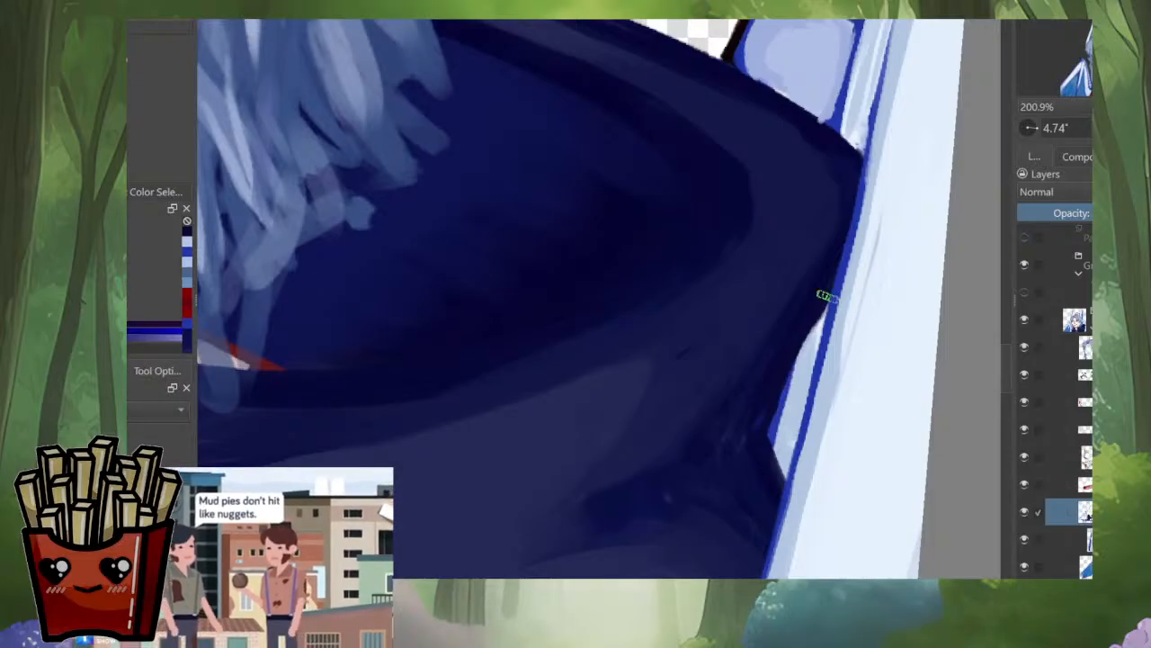
{"action": "left_click_drag", "start_coordinate": [824, 306], "coordinate": [783, 398]}
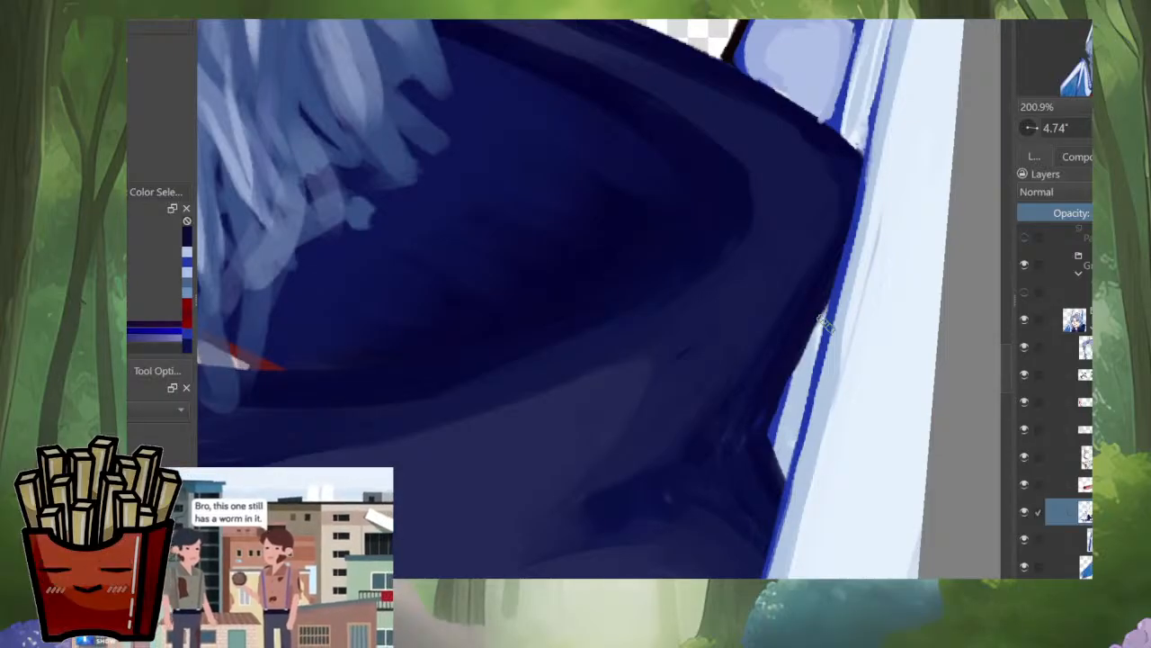
Step: Switch to the blue membrane layer and sample the saturated blue from the reference character's wing
{"action": "key", "text": "minus"}
{"action": "key", "text": "minus"}
{"action": "key", "text": "minus"}
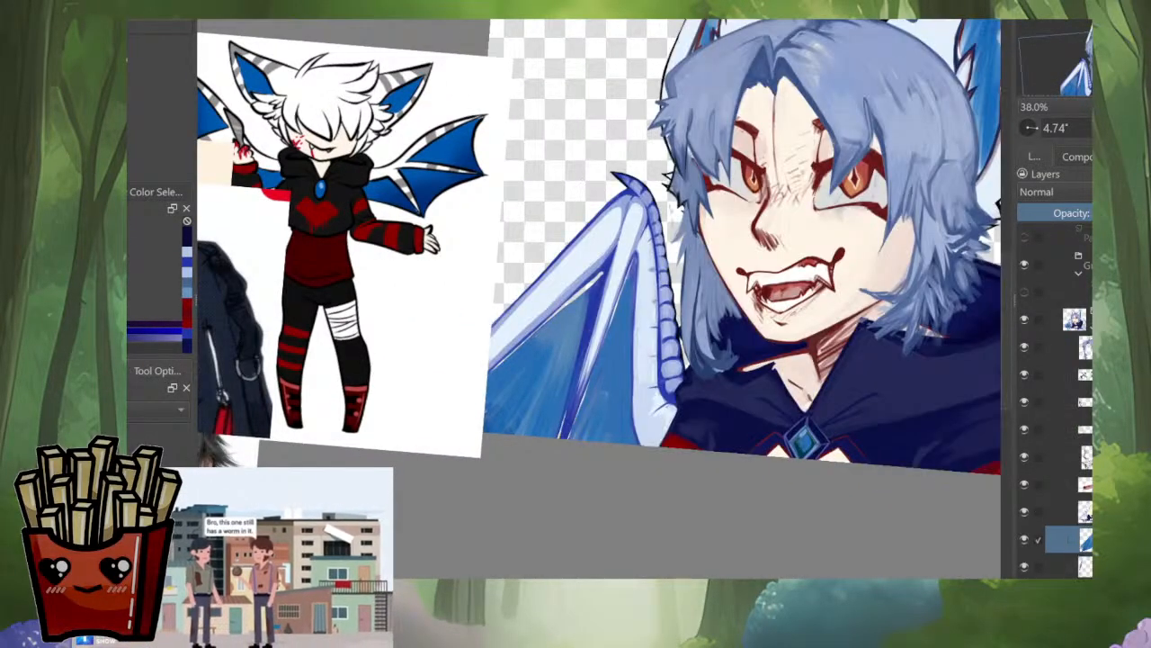
{"action": "scroll", "coordinate": [615, 434], "scroll_direction": "down", "scroll_amount": 4}
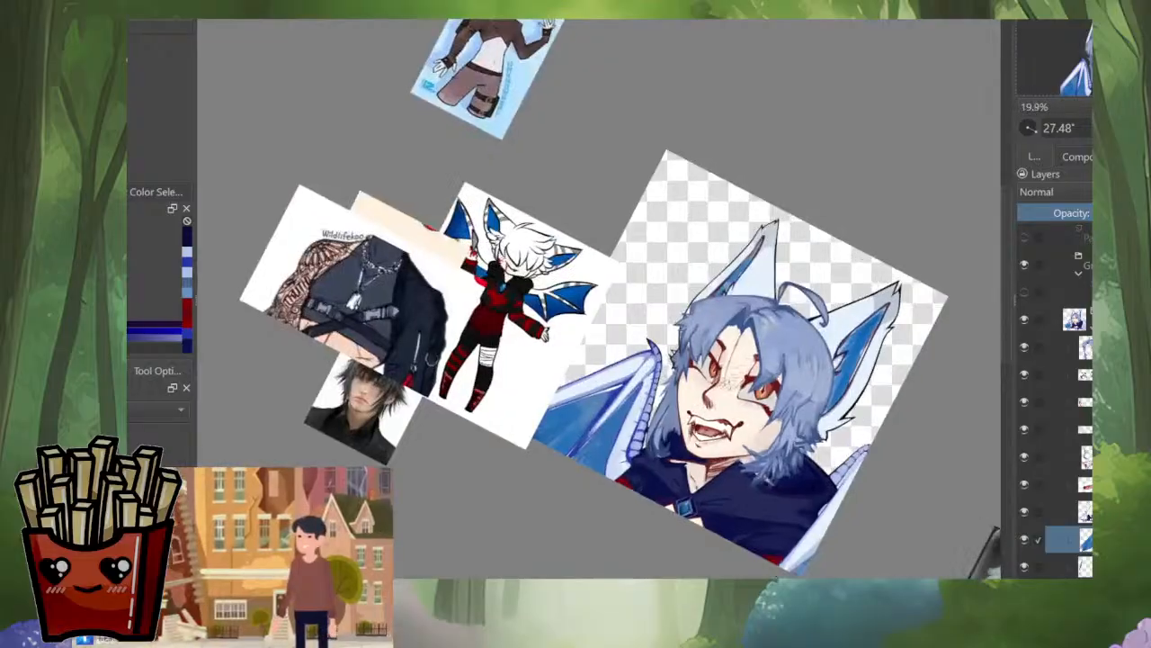
{"action": "scroll", "coordinate": [590, 306], "scroll_direction": "up", "scroll_amount": 4}
{"action": "scroll", "coordinate": [585, 364], "scroll_direction": "down", "scroll_amount": 2}
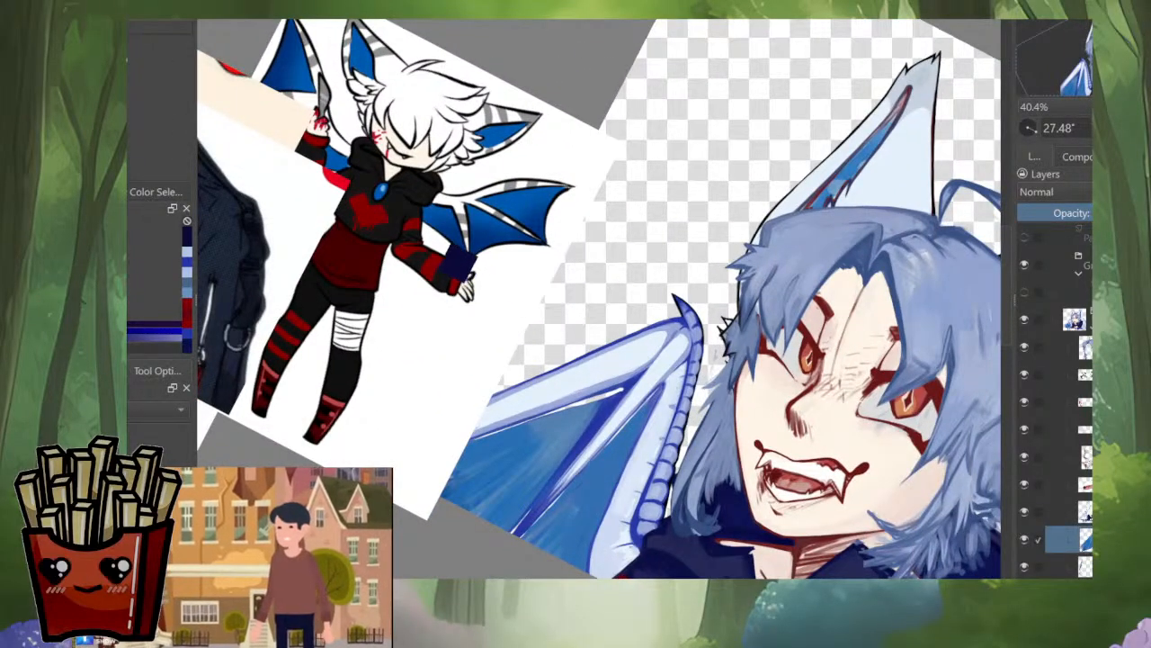
{"action": "left_click", "coordinate": [476, 216], "text": "ctrl"}
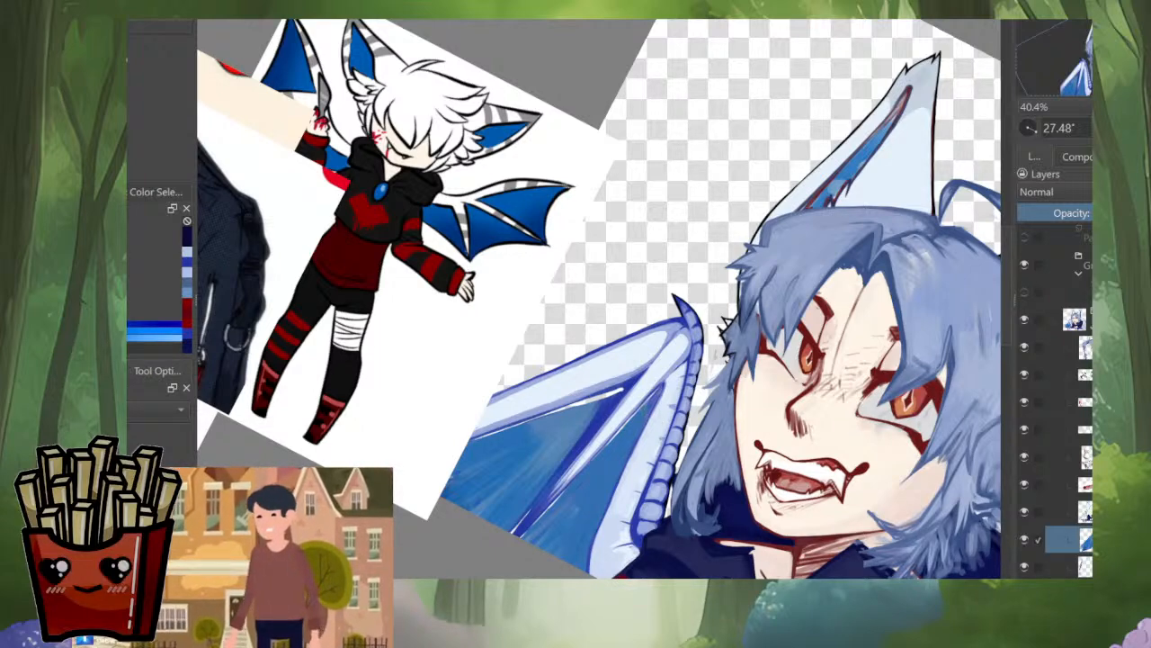
Step: Paint saturated blue touches into the upper corners of the left wing's membrane and lasso-select the membrane area
{"action": "right_click", "coordinate": [645, 414]}
{"action": "left_click", "coordinate": [594, 470]}
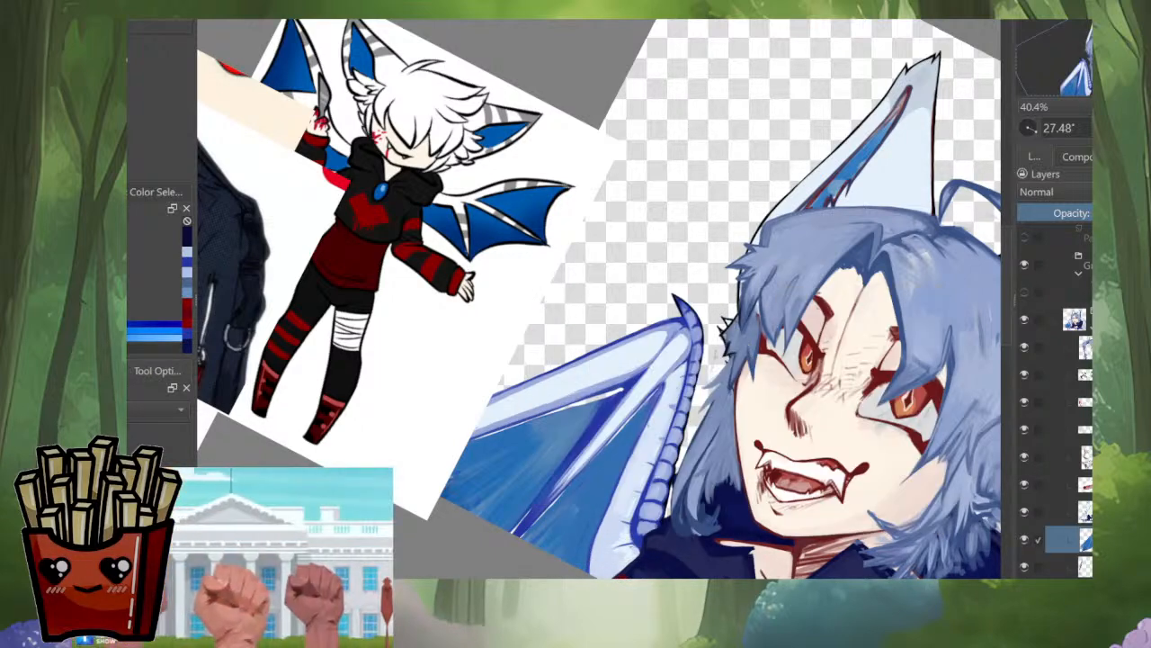
{"action": "left_click_drag", "start_coordinate": [635, 420], "coordinate": [651, 401]}
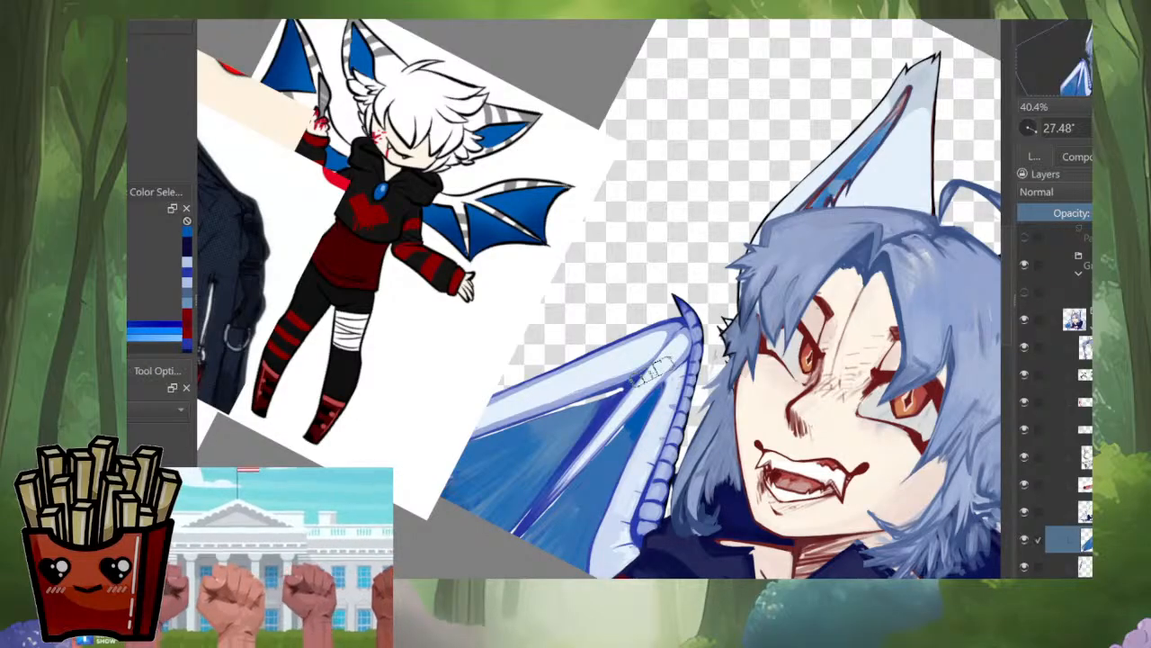
{"action": "mouse_move", "coordinate": [621, 392]}
{"action": "left_mouse_down"}
{"action": "mouse_move", "coordinate": [570, 410]}
{"action": "mouse_move", "coordinate": [616, 436]}
{"action": "mouse_move", "coordinate": [619, 459]}
{"action": "mouse_move", "coordinate": [734, 397]}
{"action": "left_mouse_up"}
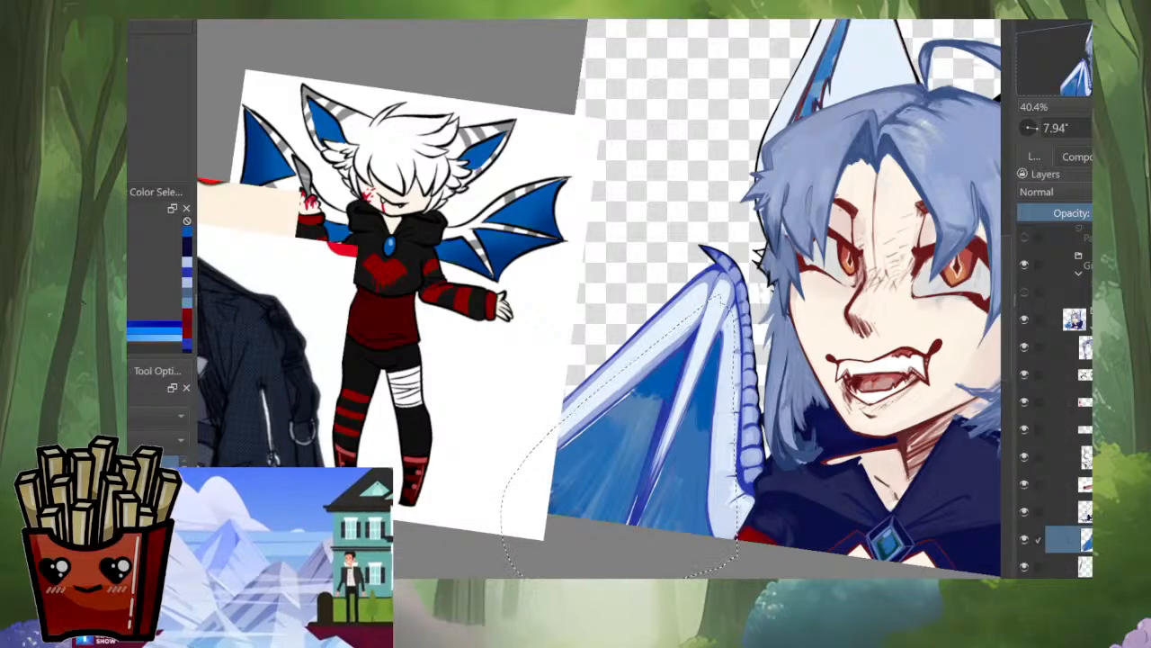
{"action": "key", "text": "x"}
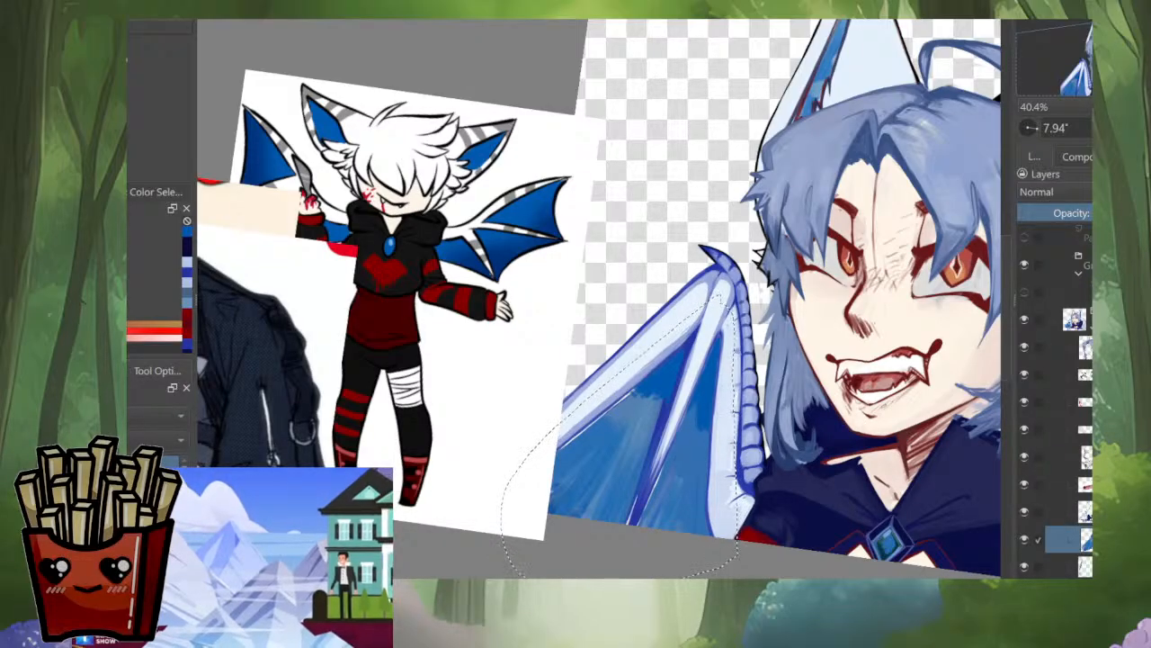
{"action": "key", "text": "x"}
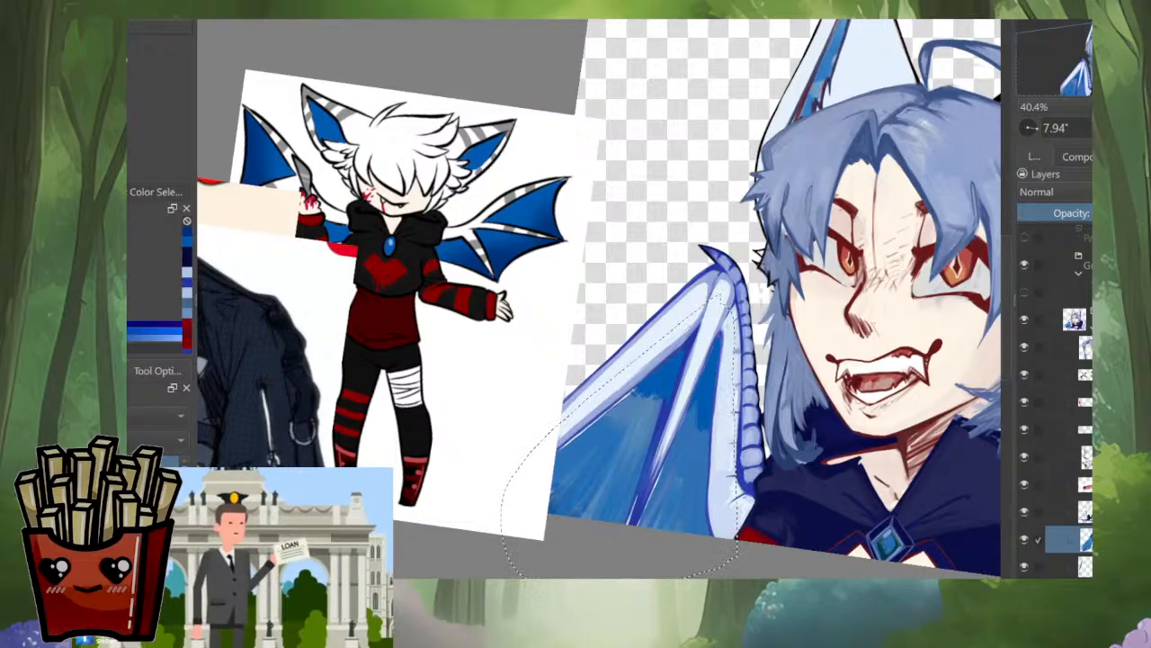
Step: Cover the selected left wing membrane with a smooth deep-blue gradient, undoing and redrawing the gradient as needed
{"action": "key", "text": "ctrl+z"}
{"action": "key", "text": "ctrl+z"}
{"action": "key", "text": "ctrl+z"}
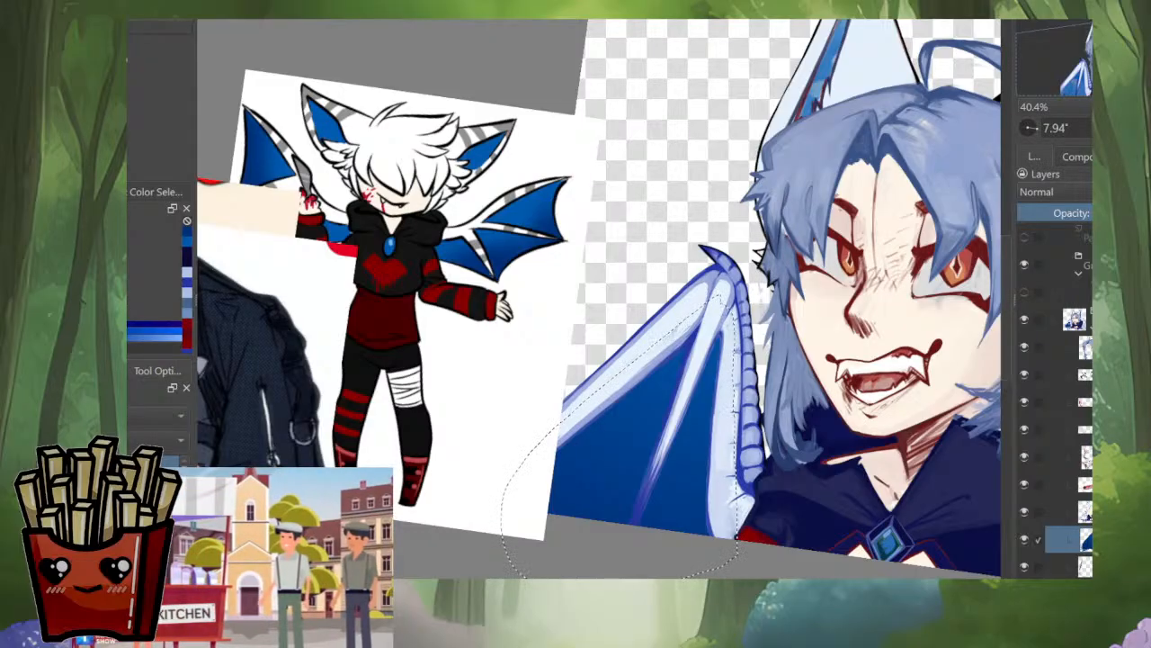
{"action": "key", "text": "ctrl+z"}
{"action": "key", "text": "ctrl+z"}
{"action": "key", "text": "ctrl+z"}
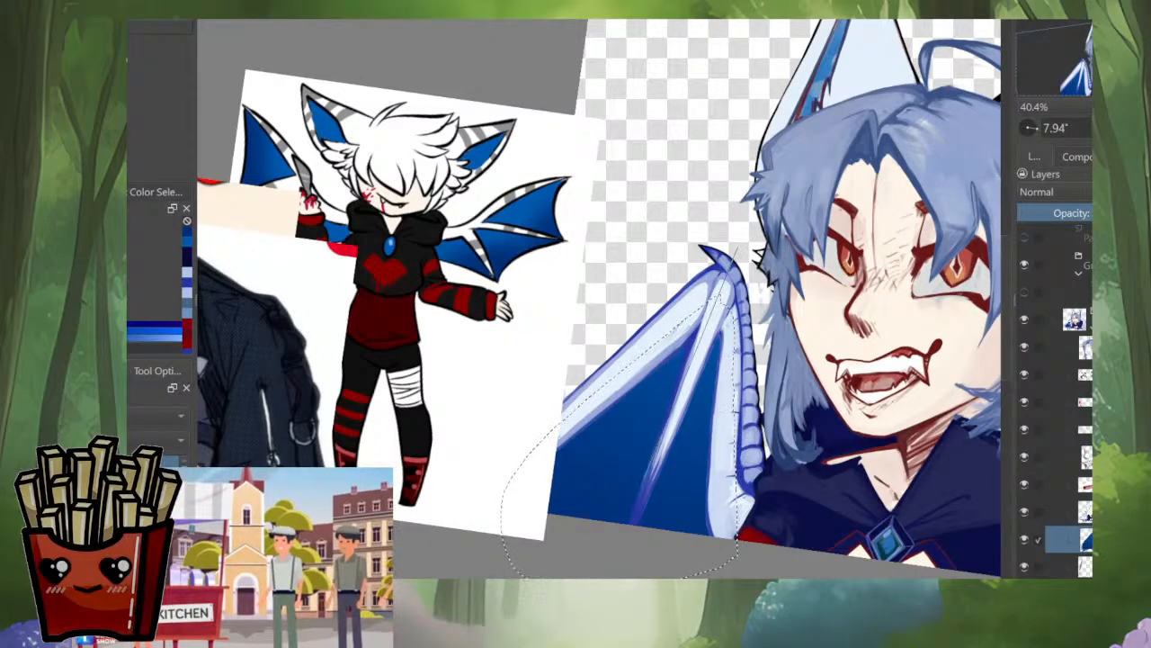
{"action": "left_click_drag", "start_coordinate": [652, 443], "coordinate": [668, 405]}
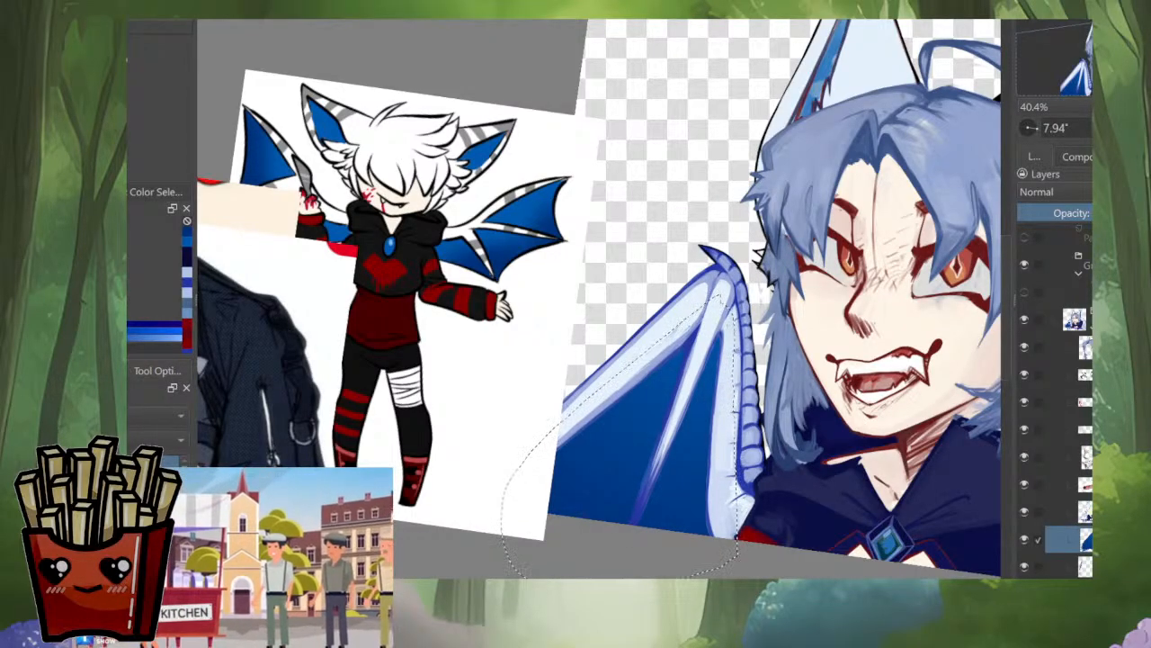
{"action": "mouse_move", "coordinate": [620, 443]}
{"action": "left_mouse_down"}
{"action": "mouse_move", "coordinate": [648, 404]}
{"action": "mouse_move", "coordinate": [483, 336]}
{"action": "left_mouse_up"}
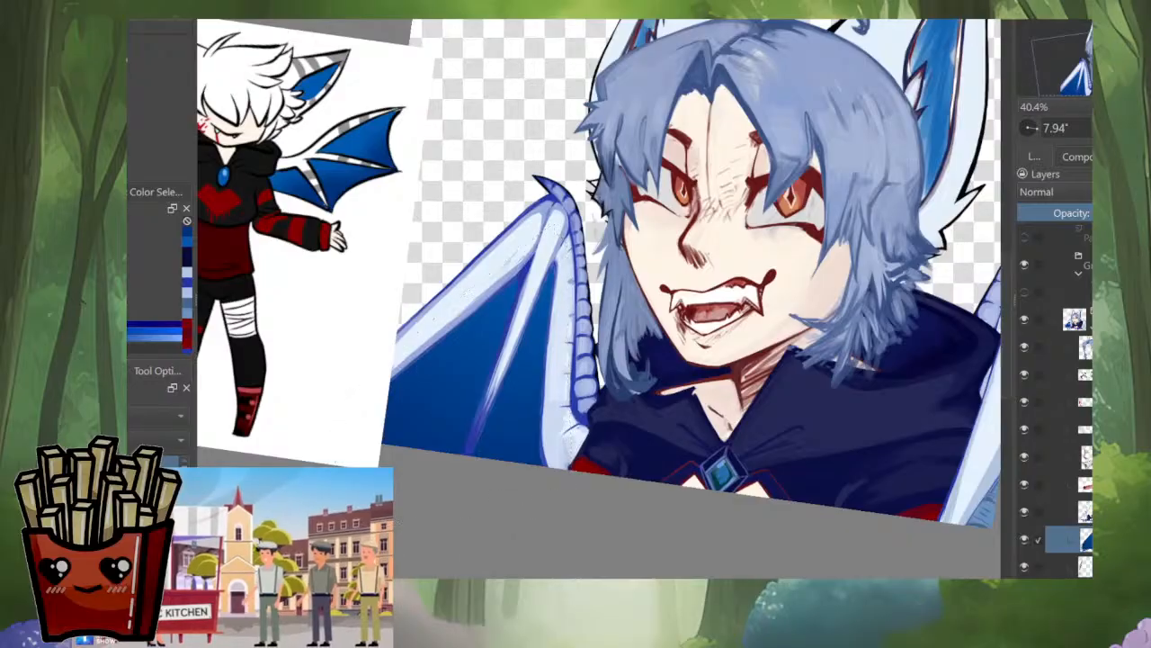
Step: Switch to the layer directly beneath the membrane layer and lasso-select the area around the character's right-hand ear
{"action": "scroll", "coordinate": [733, 305], "scroll_direction": "down", "scroll_amount": 4}
{"action": "left_click_drag", "start_coordinate": [733, 306], "coordinate": [703, 415]}
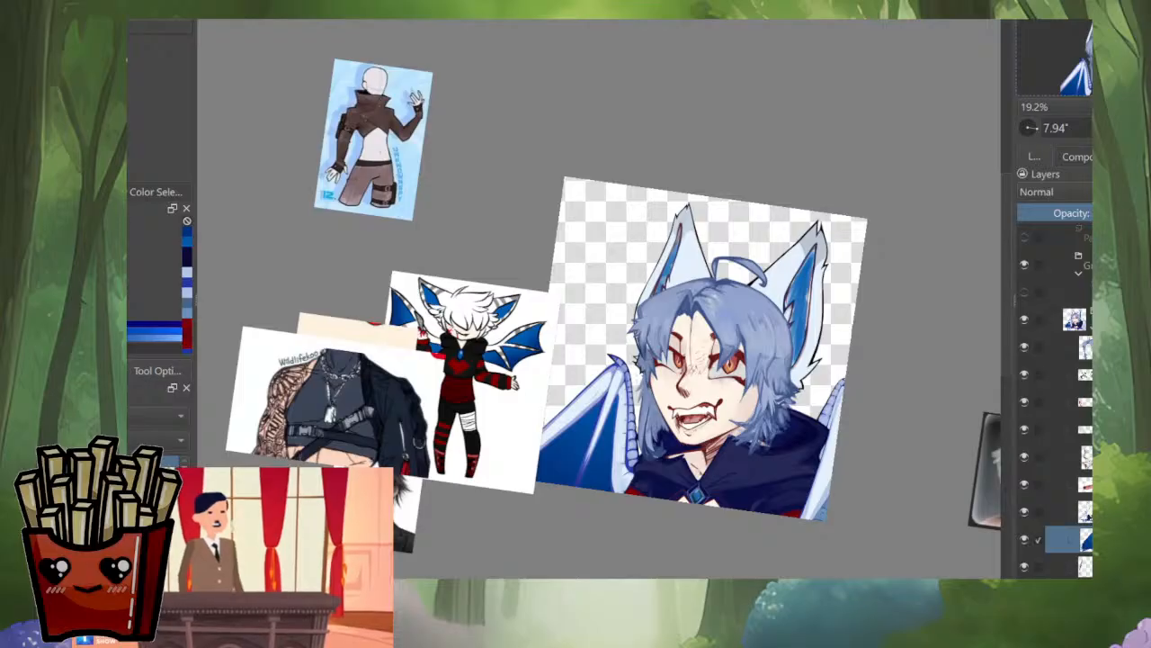
{"action": "left_click", "coordinate": [1085, 566], "text": "alt"}
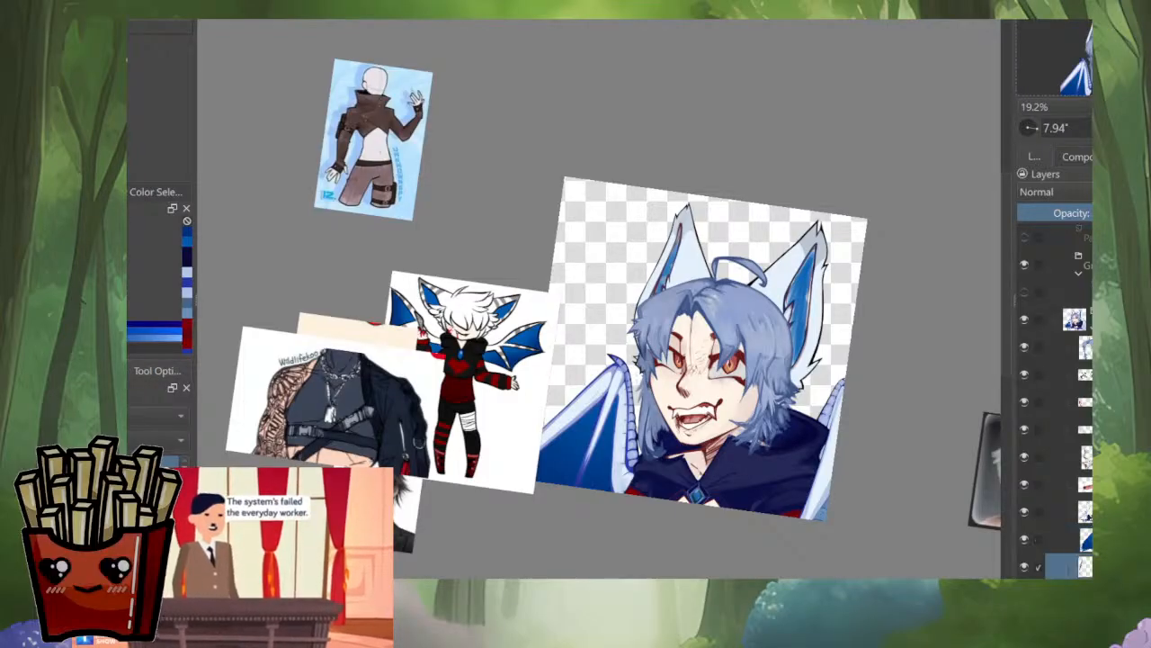
{"action": "left_click", "coordinate": [1086, 567], "text": "alt"}
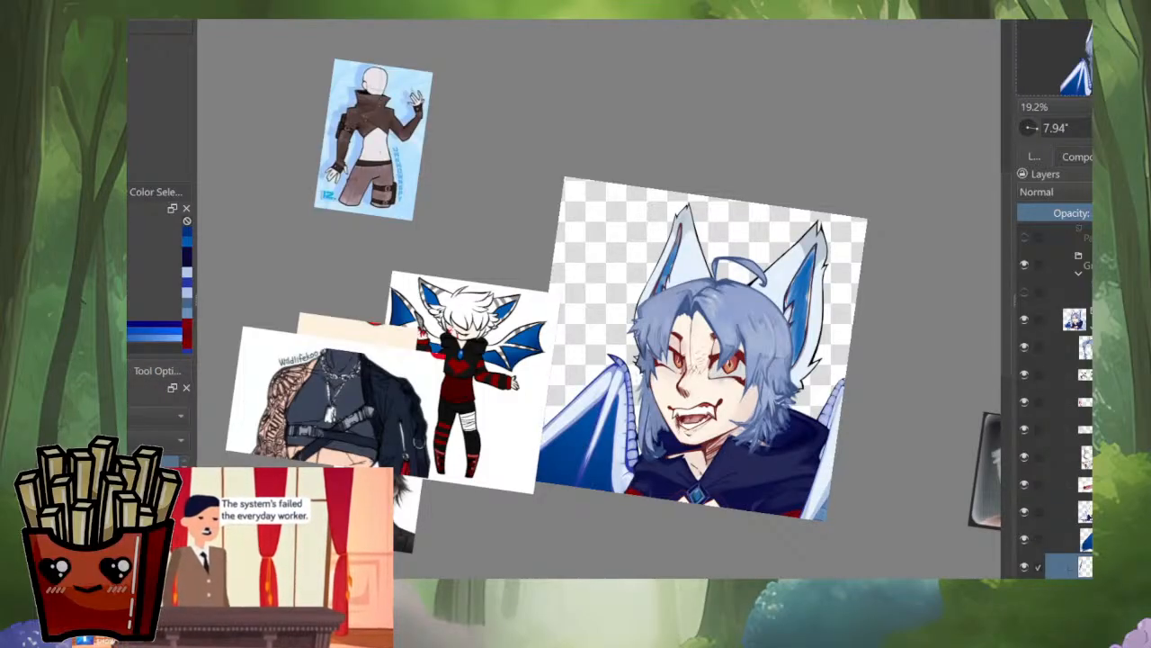
{"action": "mouse_move", "coordinate": [872, 199]}
{"action": "left_mouse_down"}
{"action": "mouse_move", "coordinate": [827, 394]}
{"action": "mouse_move", "coordinate": [872, 200]}
{"action": "left_mouse_up"}
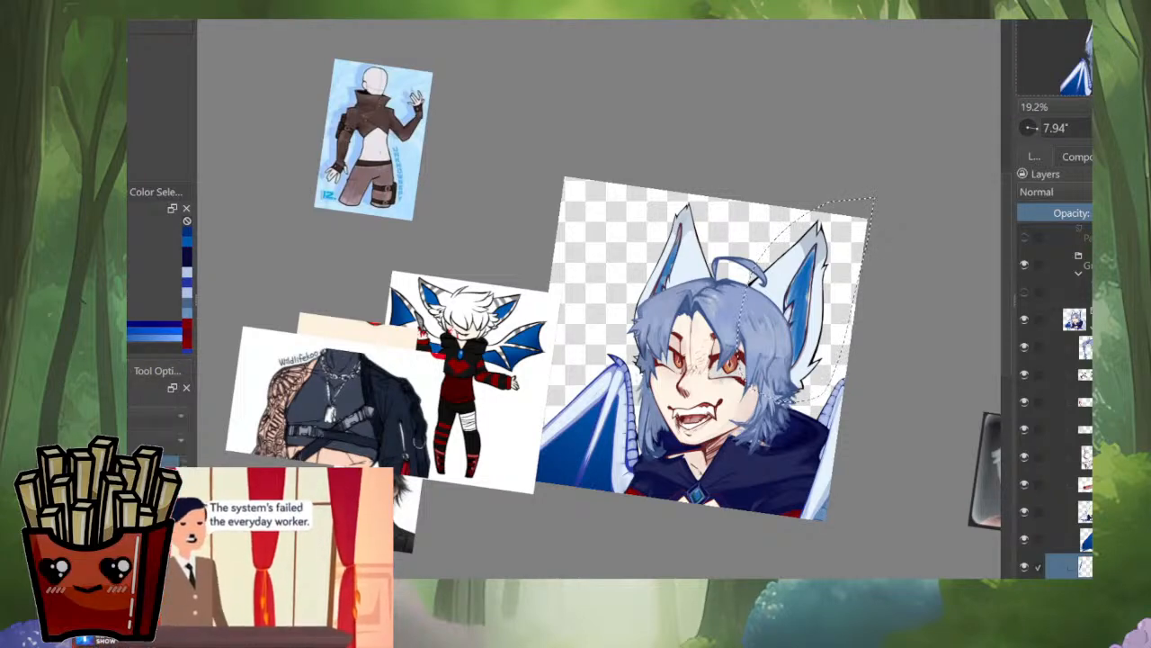
{"action": "scroll", "coordinate": [824, 335], "scroll_direction": "up", "scroll_amount": 3}
{"action": "scroll", "coordinate": [820, 342], "scroll_direction": "up", "scroll_amount": 1}
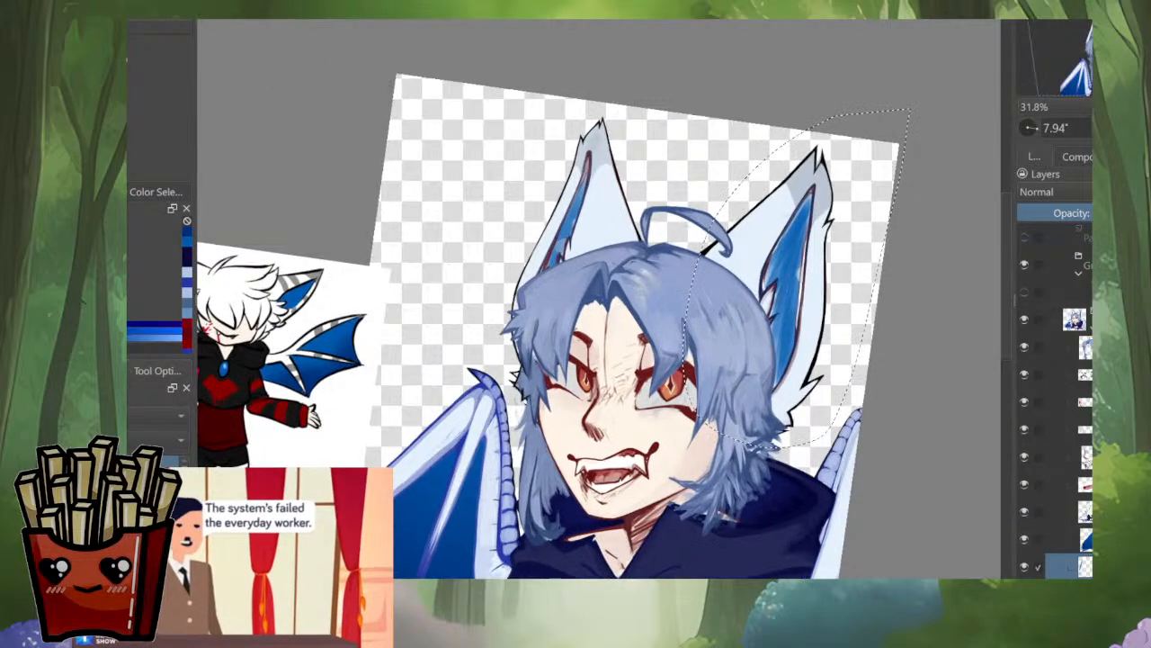
{"action": "left_click_drag", "start_coordinate": [821, 342], "coordinate": [890, 392]}
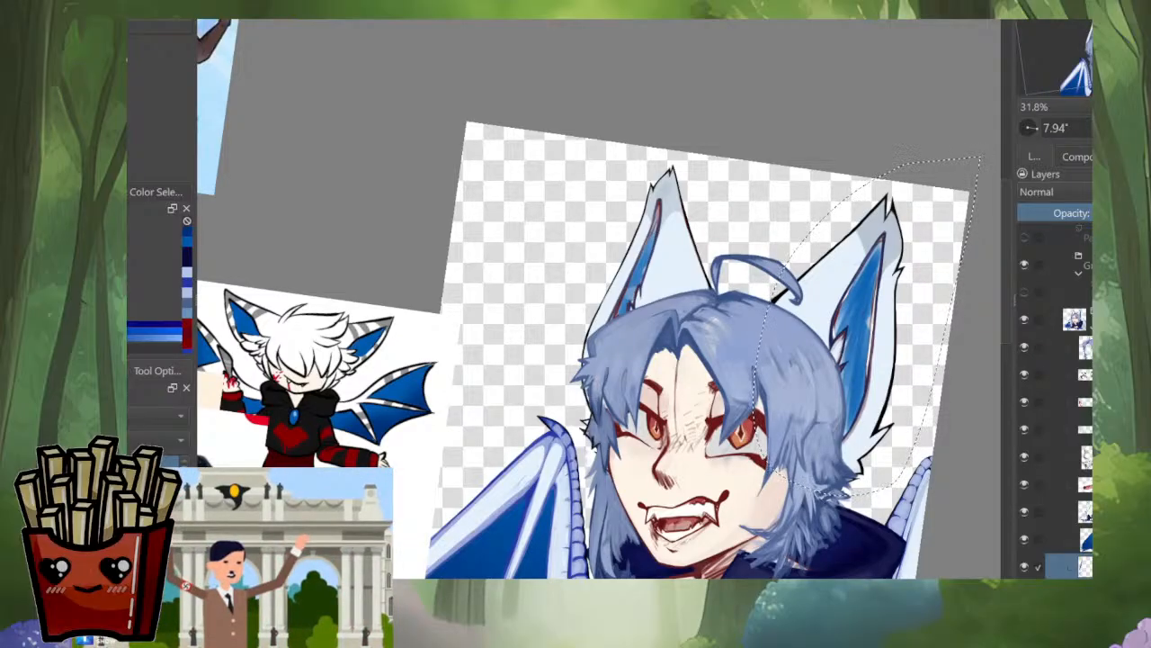
Step: Fill the inner areas of both ears with the deep-blue gradient, selecting each ear in turn
{"action": "key", "text": "shift+BackSpace"}
{"action": "key", "text": "ctrl+z"}
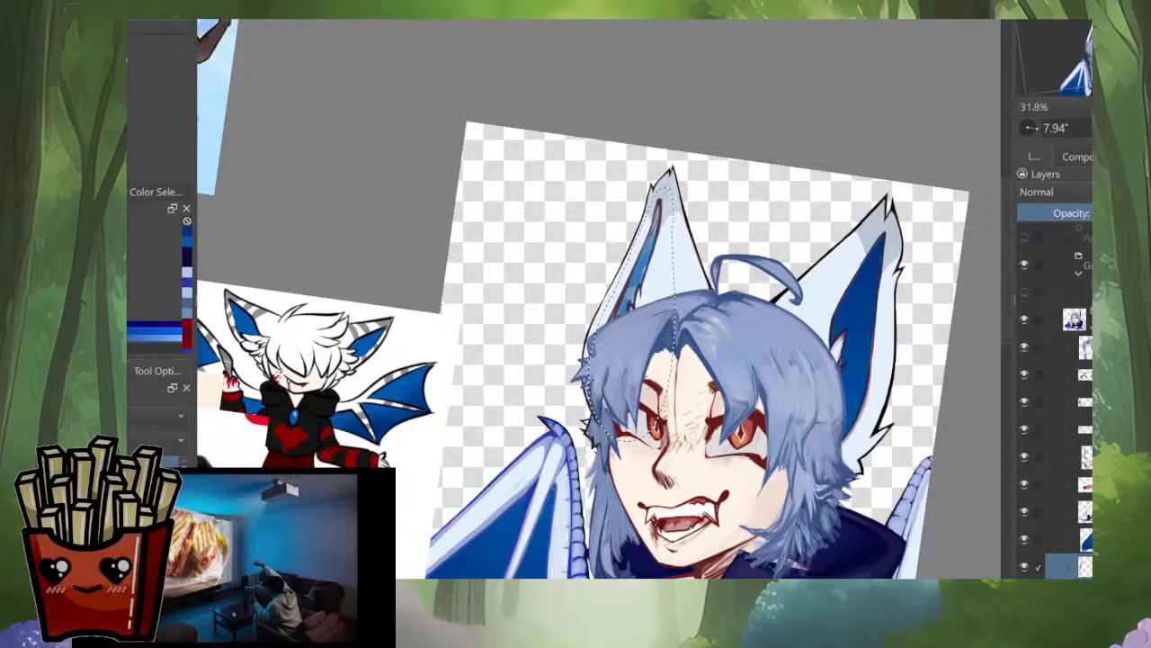
{"action": "key", "text": "Delete"}
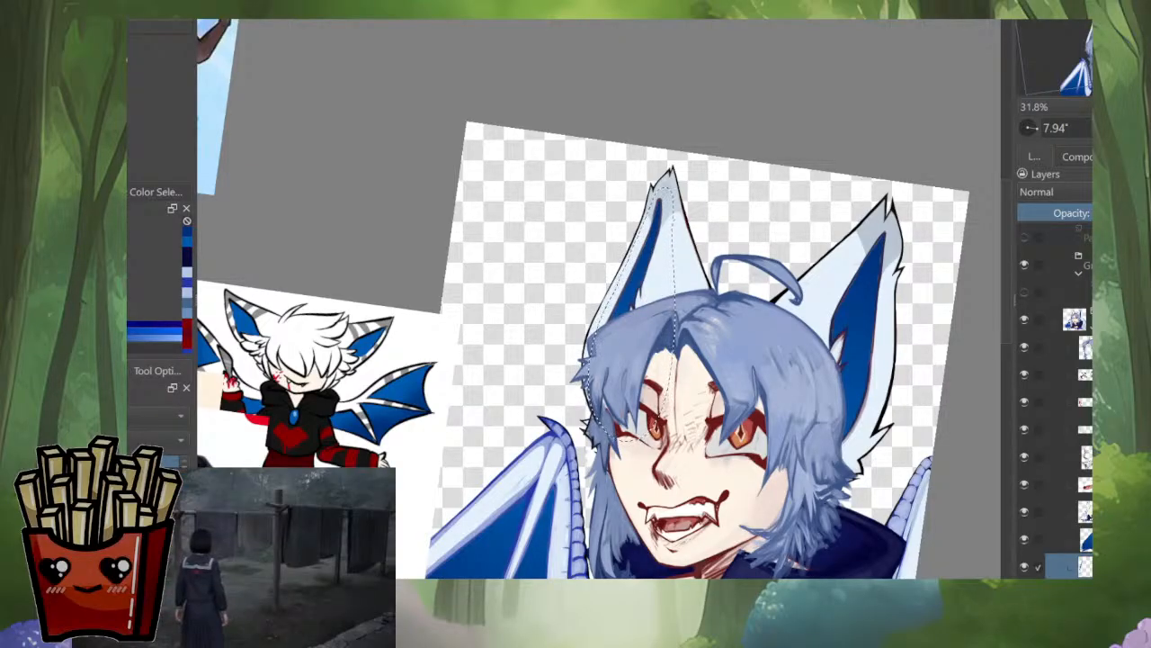
{"action": "scroll", "coordinate": [792, 284], "scroll_direction": "down", "scroll_amount": 3}
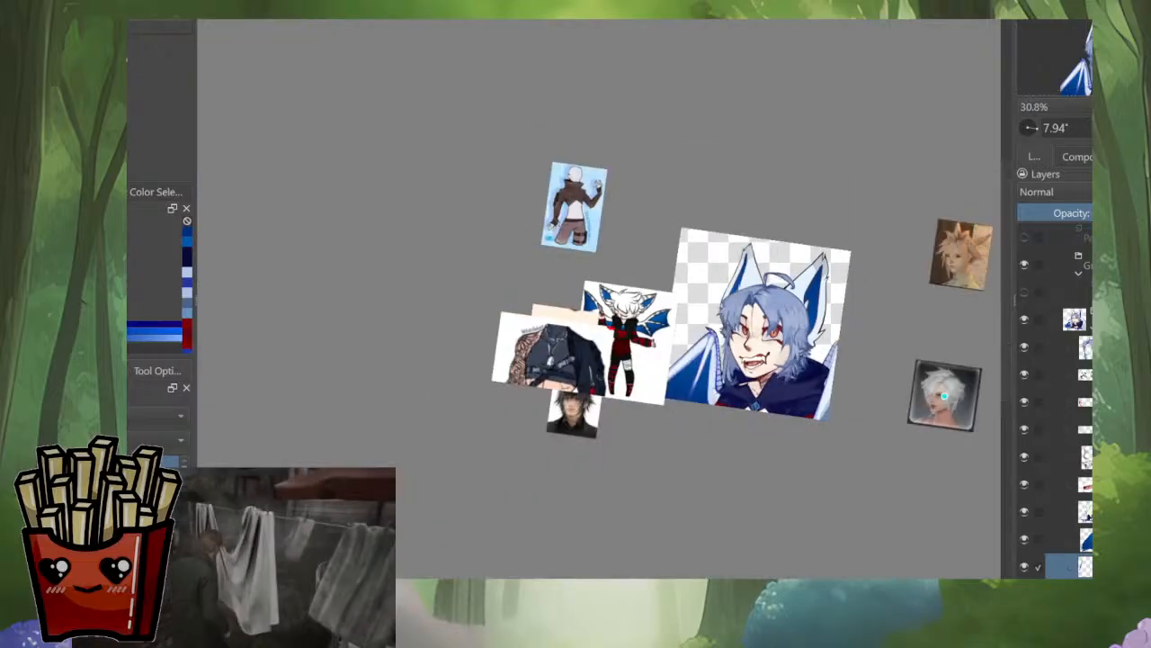
{"action": "scroll", "coordinate": [837, 367], "scroll_direction": "up", "scroll_amount": 2}
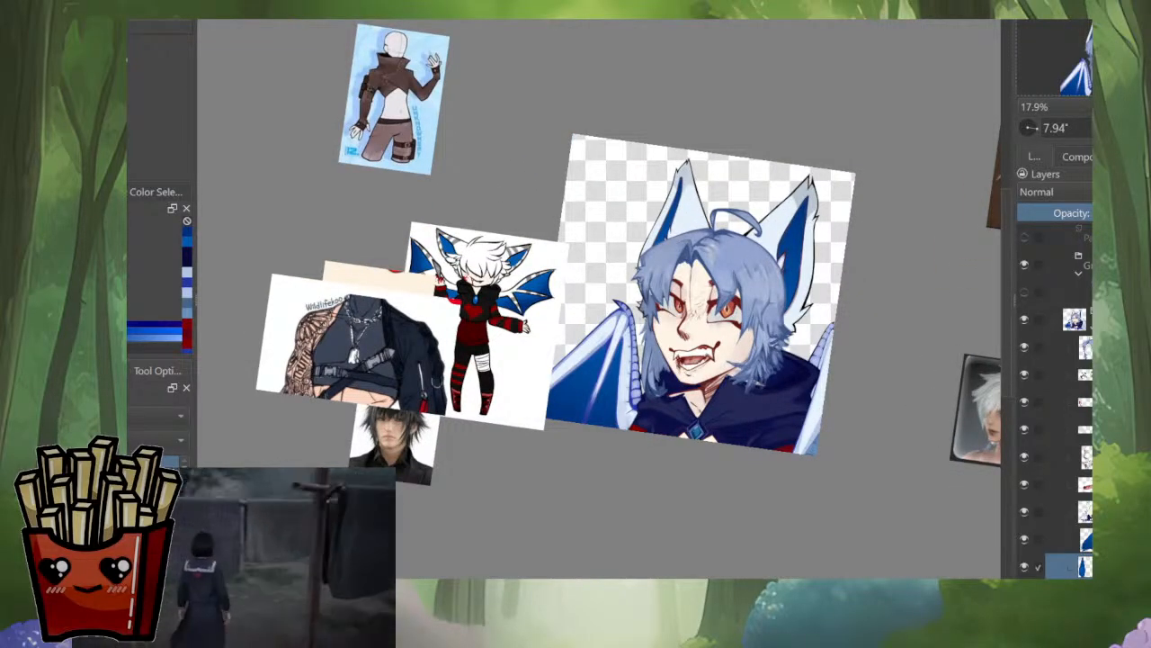
Step: Switch to the cape and wing paint layer, toggle its visibility to check it, and sample the violet-blue of the wing outline
{"action": "left_click", "coordinate": [1069, 512]}
{"action": "left_click", "coordinate": [1024, 512], "text": "shift"}
{"action": "left_click", "coordinate": [1025, 511], "text": "shift"}
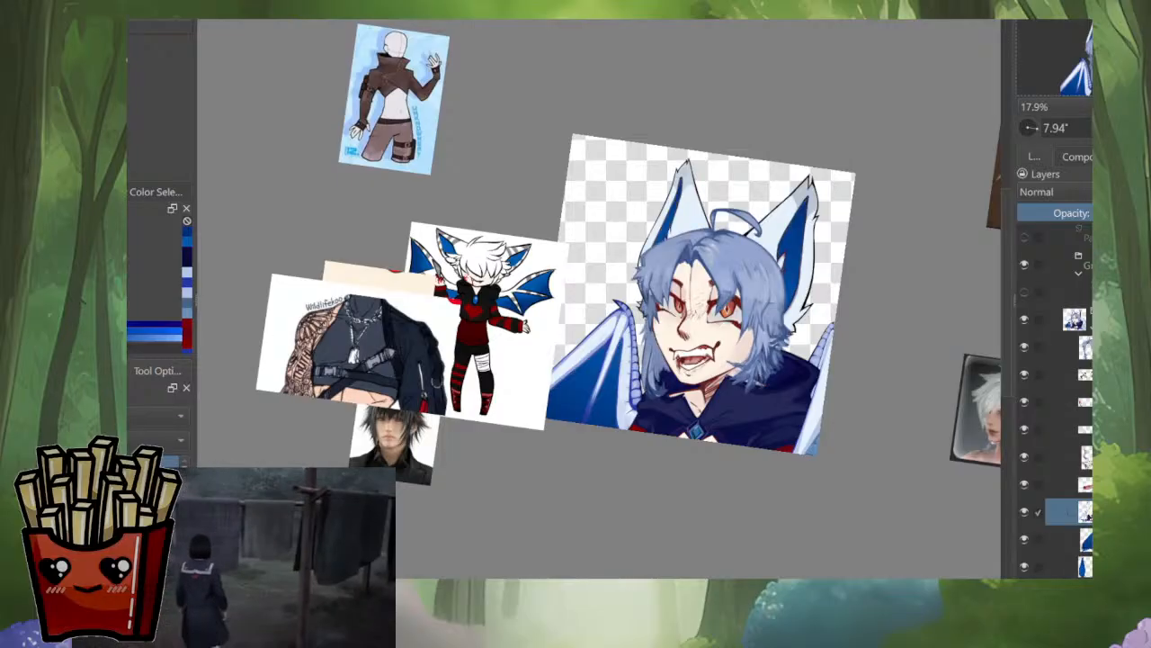
{"action": "scroll", "coordinate": [607, 363], "scroll_direction": "up", "scroll_amount": 6}
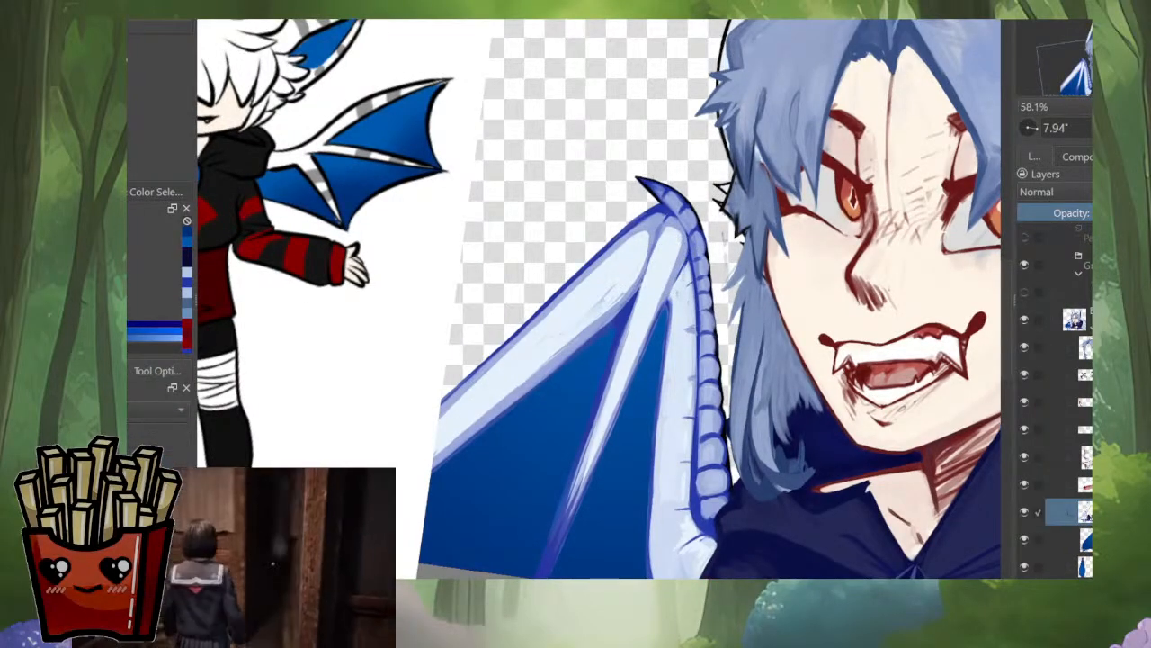
{"action": "scroll", "coordinate": [599, 298], "scroll_direction": "down", "scroll_amount": 3}
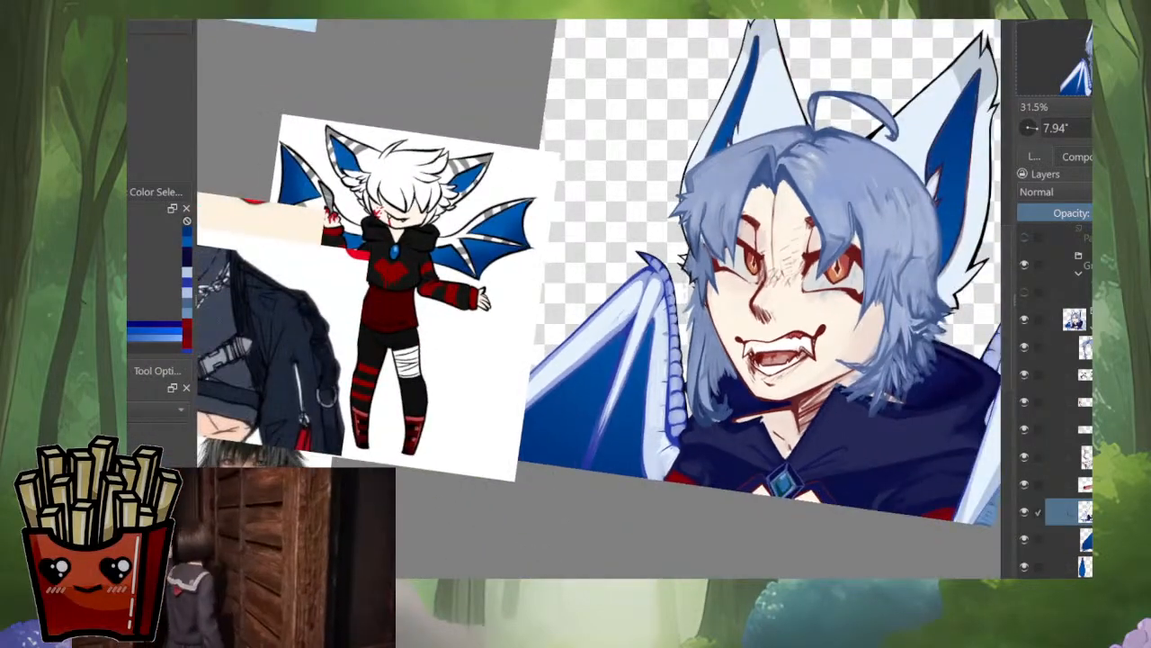
{"action": "scroll", "coordinate": [626, 369], "scroll_direction": "up", "scroll_amount": 3}
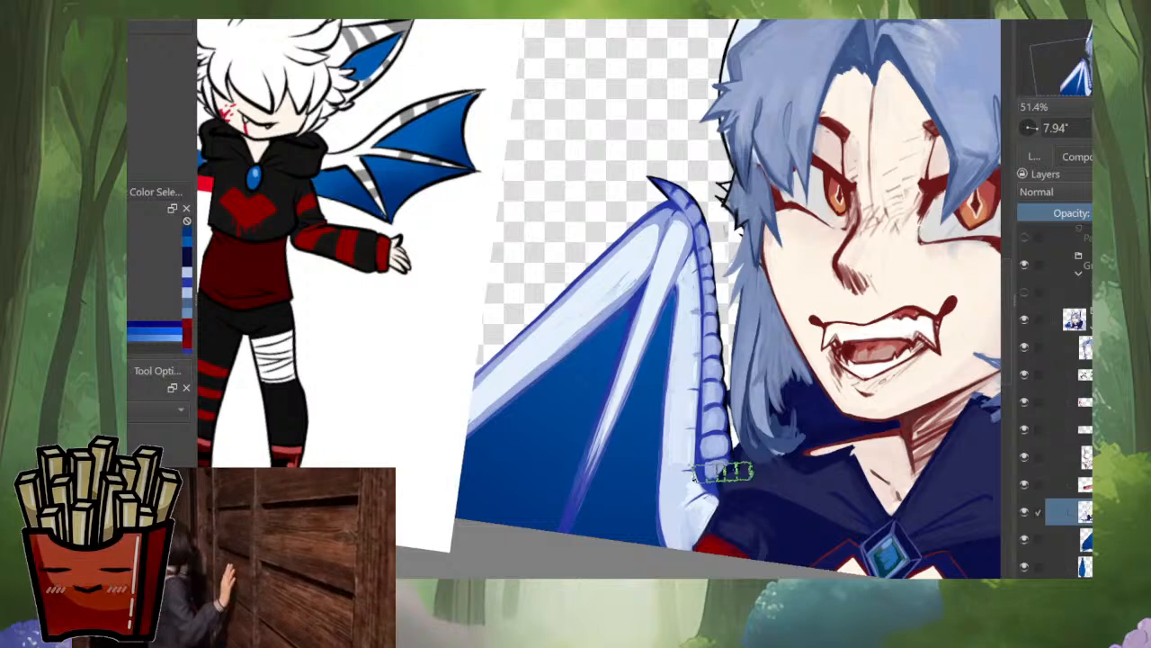
{"action": "left_click", "coordinate": [700, 474], "text": "ctrl"}
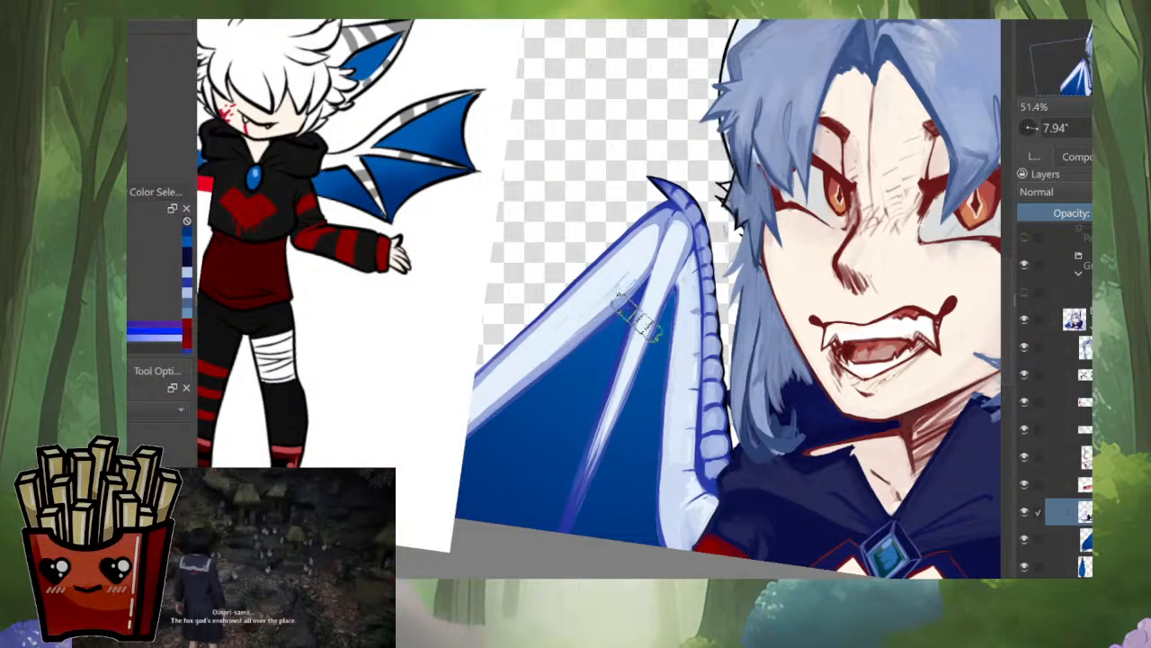
{"action": "key", "text": "i"}
{"action": "key", "text": "i"}
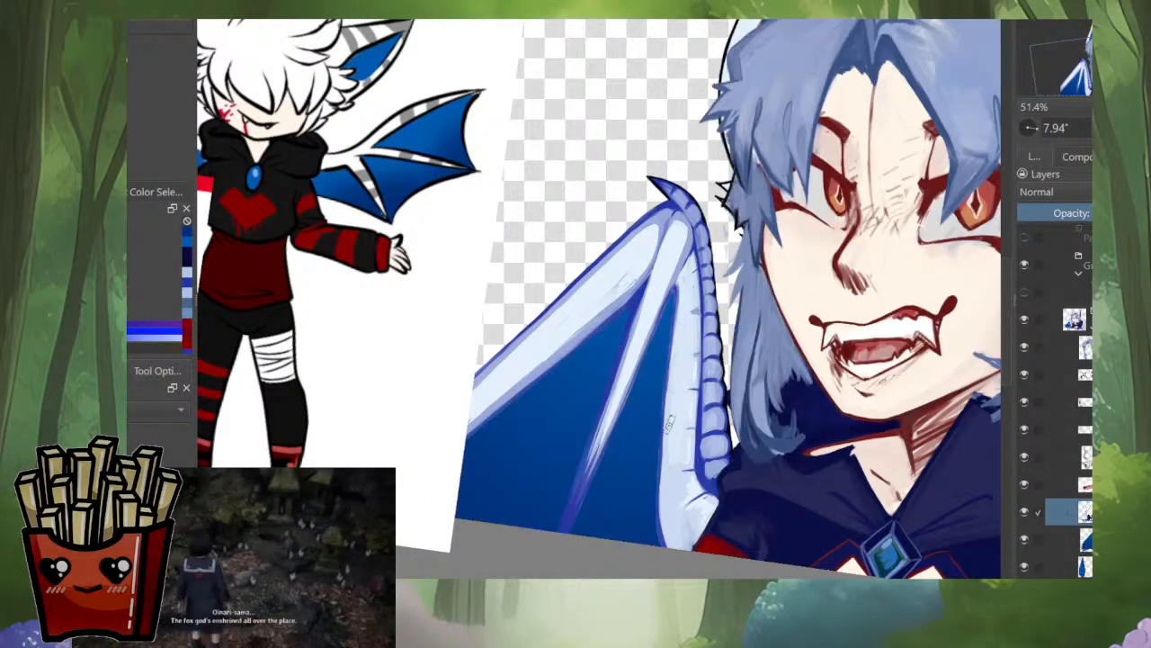
Step: Redraw the dark violet-blue outline along the edge where the membrane meets the wing's segmented inner arm
{"action": "left_click_drag", "start_coordinate": [639, 482], "coordinate": [497, 421]}
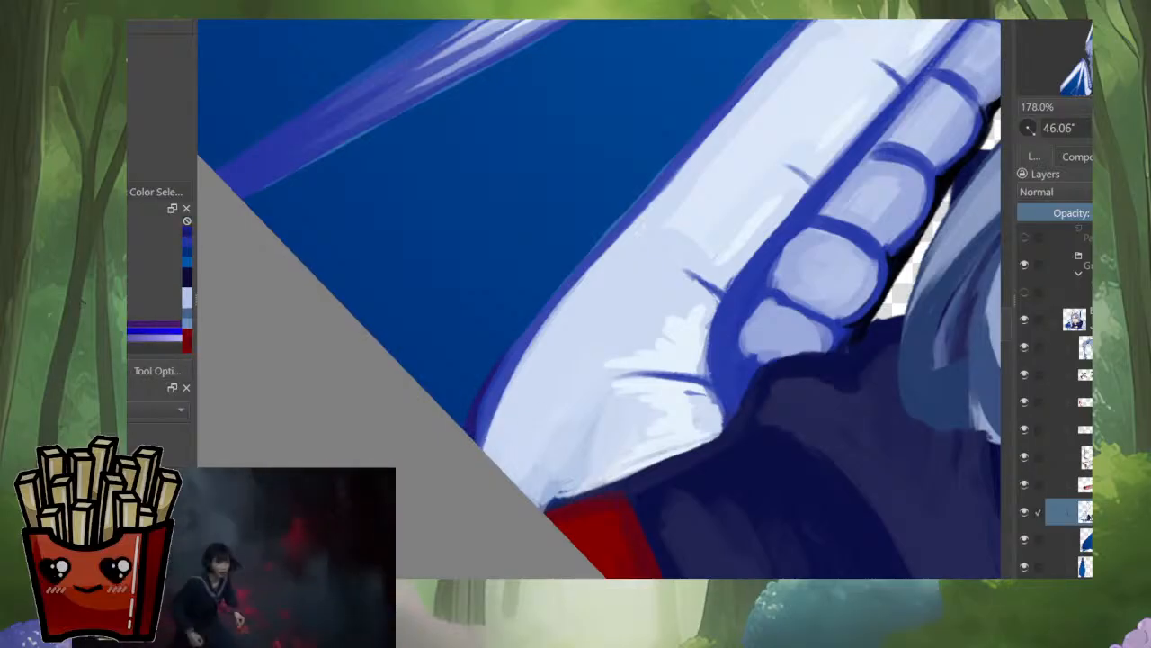
{"action": "left_click_drag", "start_coordinate": [487, 388], "coordinate": [415, 451]}
{"action": "scroll", "coordinate": [431, 469], "scroll_direction": "down", "scroll_amount": 3}
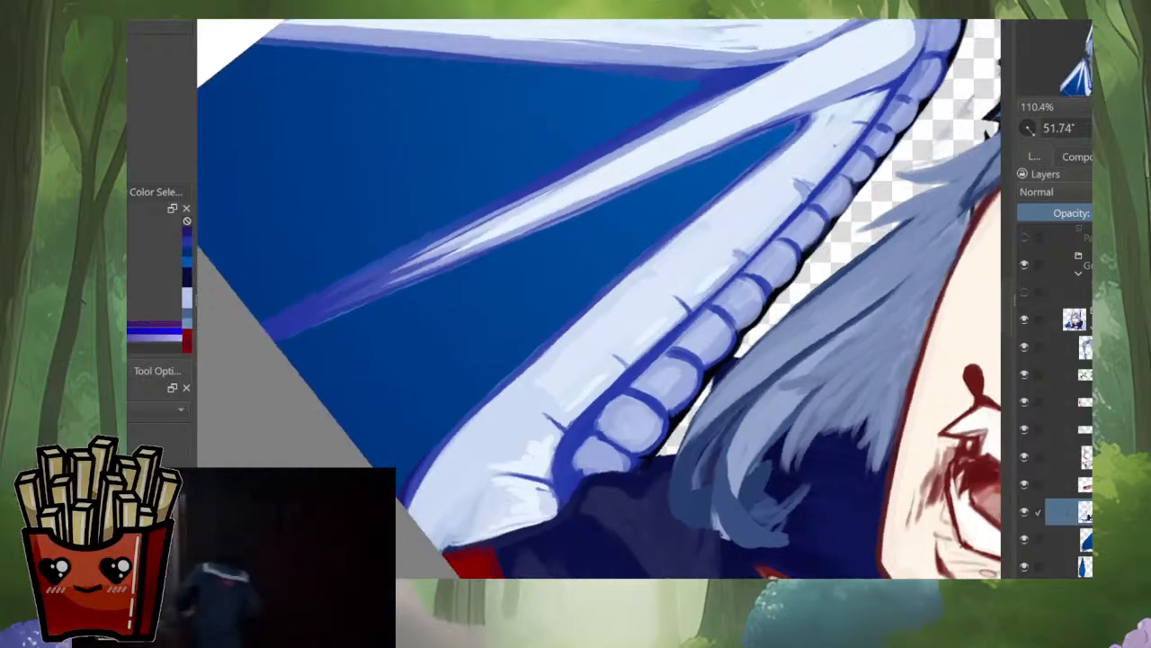
{"action": "scroll", "coordinate": [752, 171], "scroll_direction": "up", "scroll_amount": 1}
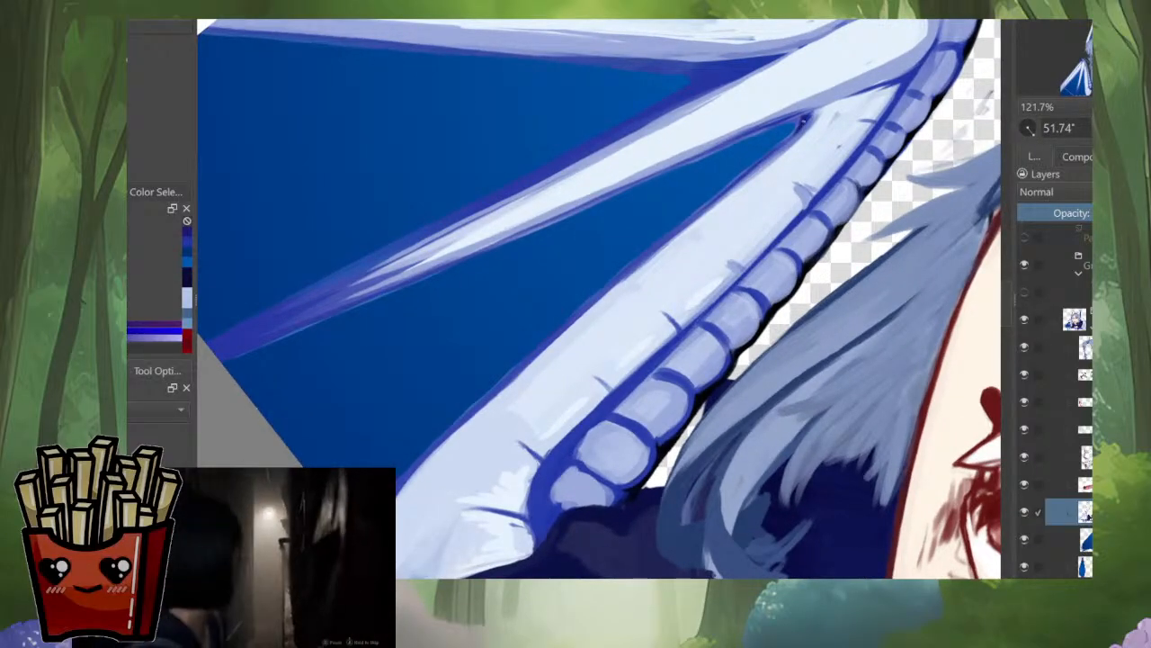
{"action": "left_click_drag", "start_coordinate": [768, 155], "coordinate": [707, 207]}
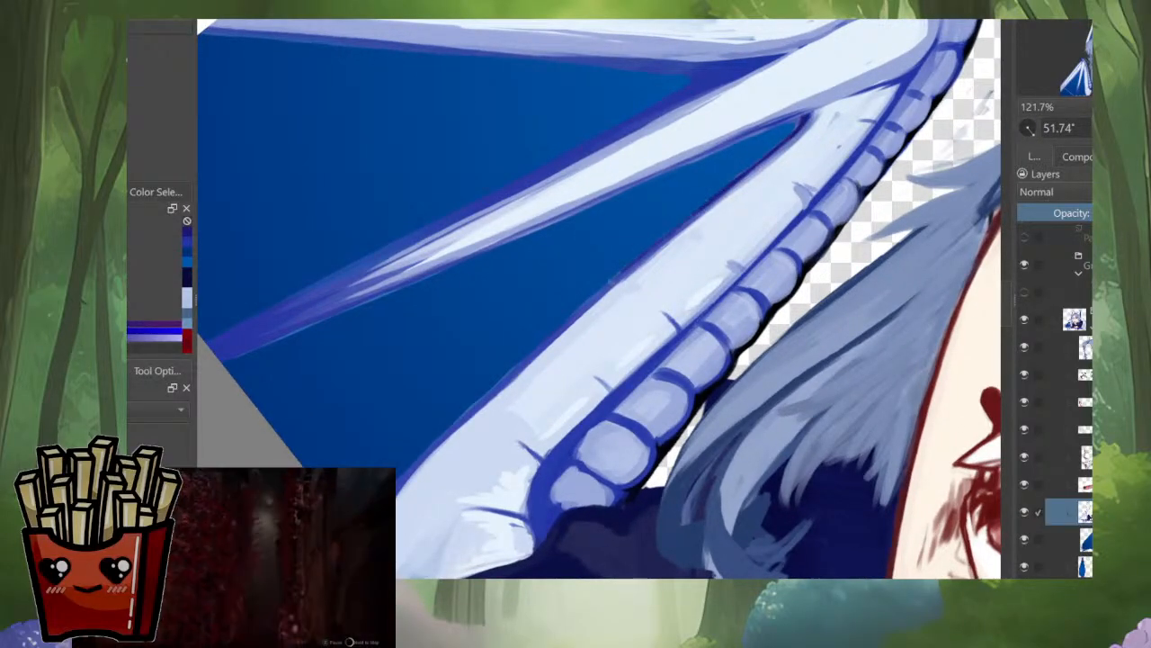
{"action": "left_click_drag", "start_coordinate": [750, 167], "coordinate": [622, 272]}
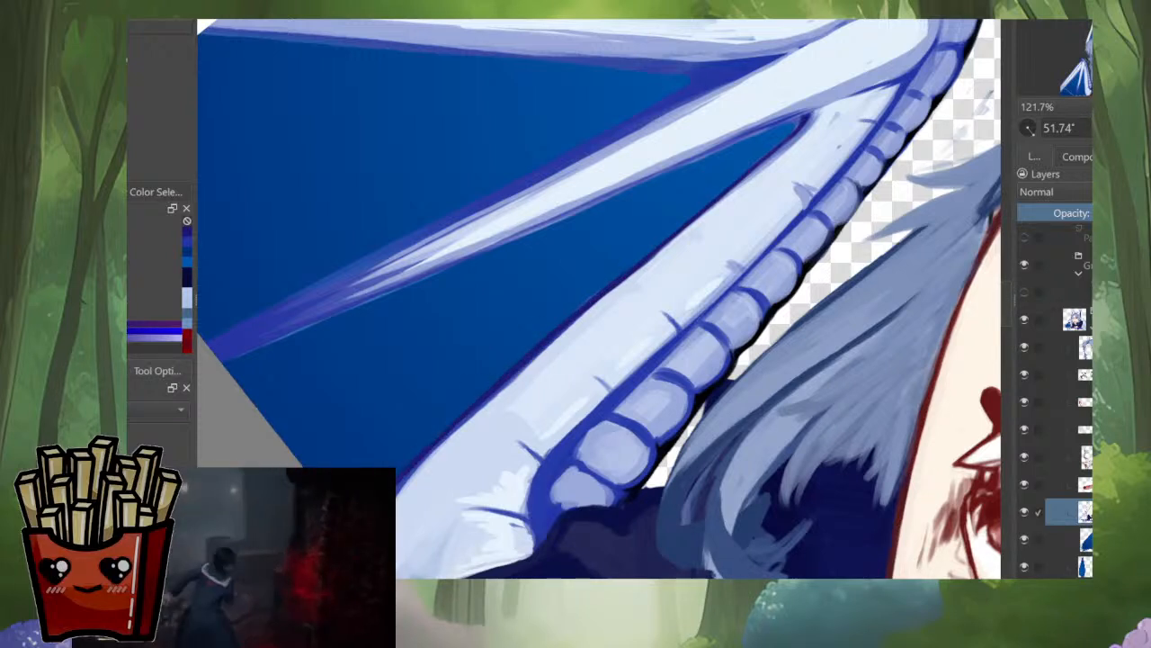
Step: Redraw the dark outline along the lower edge of the middle wing bone down to its tip, undoing the last stroke
{"action": "left_click_drag", "start_coordinate": [611, 296], "coordinate": [737, 305]}
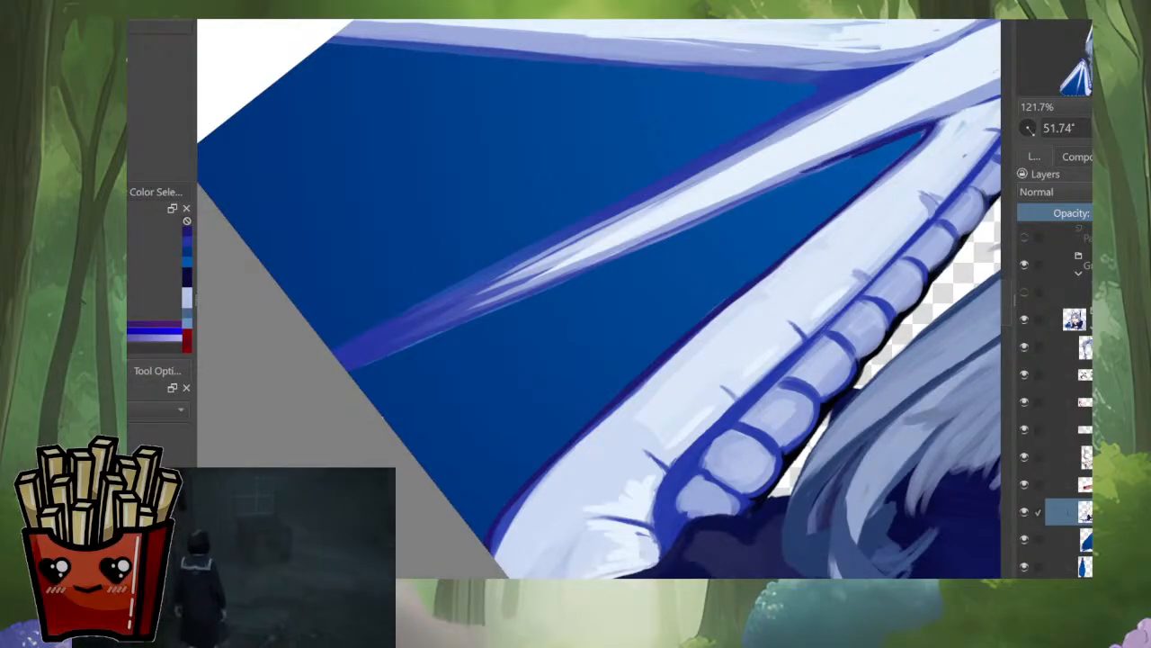
{"action": "left_click_drag", "start_coordinate": [842, 162], "coordinate": [599, 262]}
{"action": "left_click_drag", "start_coordinate": [491, 327], "coordinate": [498, 417]}
{"action": "mouse_move", "coordinate": [498, 418]}
{"action": "left_mouse_down"}
{"action": "mouse_move", "coordinate": [523, 434]}
{"action": "mouse_move", "coordinate": [550, 408]}
{"action": "left_mouse_up"}
{"action": "mouse_move", "coordinate": [856, 185]}
{"action": "left_mouse_down"}
{"action": "mouse_move", "coordinate": [747, 252]}
{"action": "mouse_move", "coordinate": [868, 179]}
{"action": "left_mouse_up"}
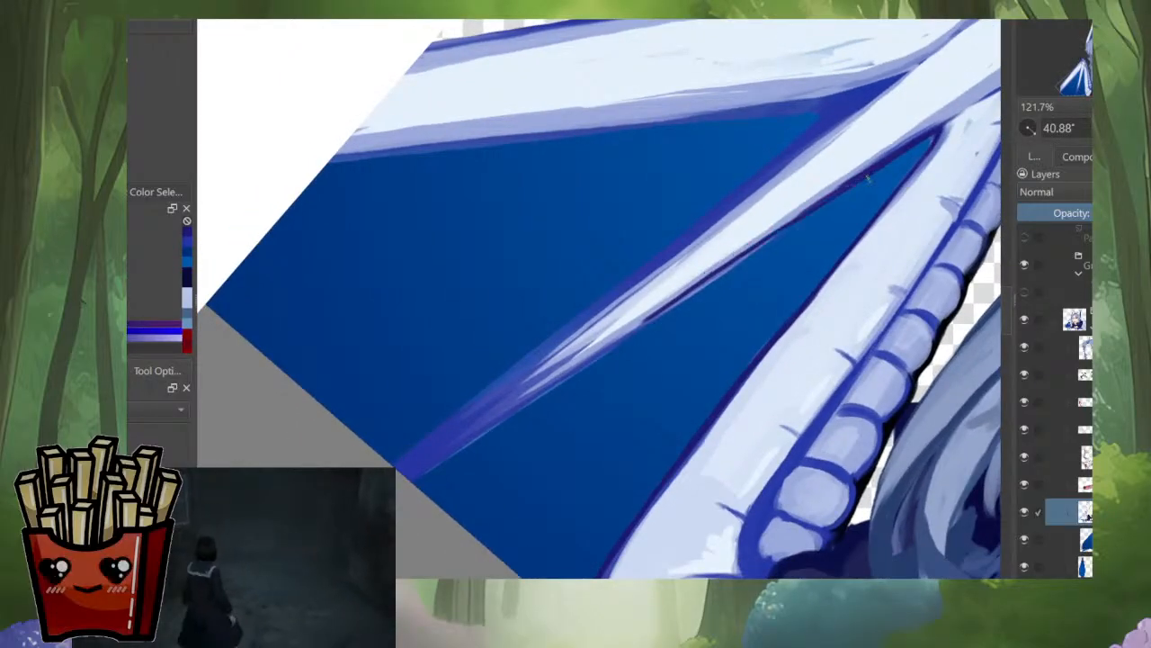
{"action": "left_click_drag", "start_coordinate": [764, 244], "coordinate": [422, 474]}
{"action": "mouse_move", "coordinate": [686, 292]}
{"action": "left_mouse_down"}
{"action": "mouse_move", "coordinate": [851, 184]}
{"action": "mouse_move", "coordinate": [449, 441]}
{"action": "left_mouse_up"}
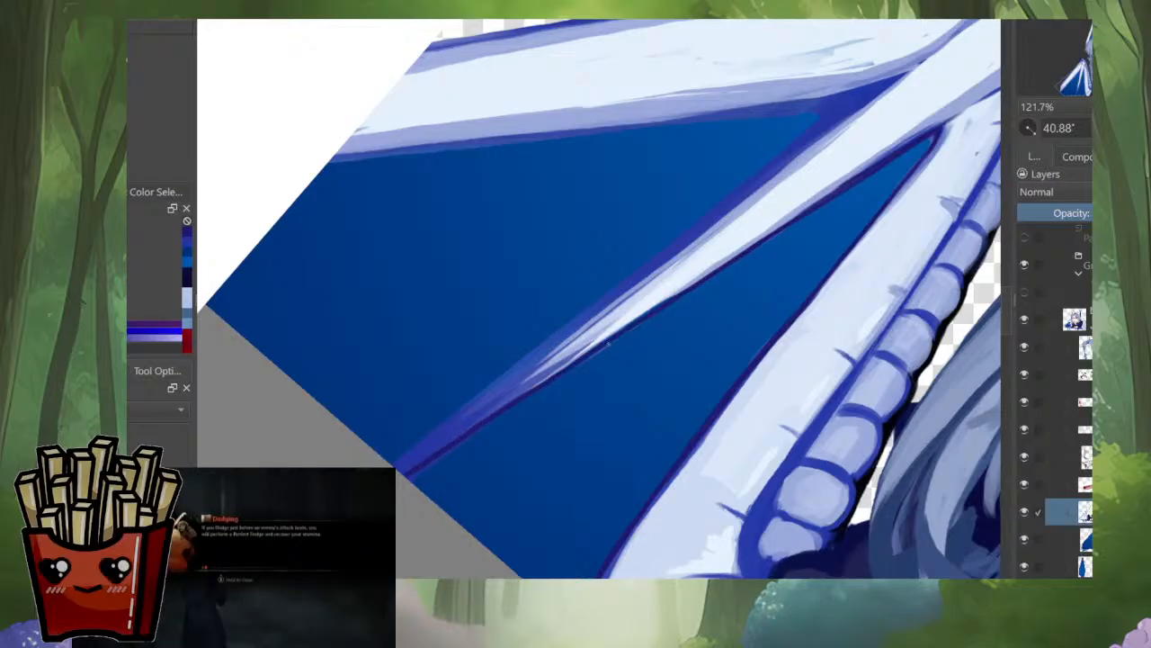
{"action": "left_click_drag", "start_coordinate": [608, 344], "coordinate": [550, 380]}
{"action": "left_click_drag", "start_coordinate": [486, 420], "coordinate": [437, 456]}
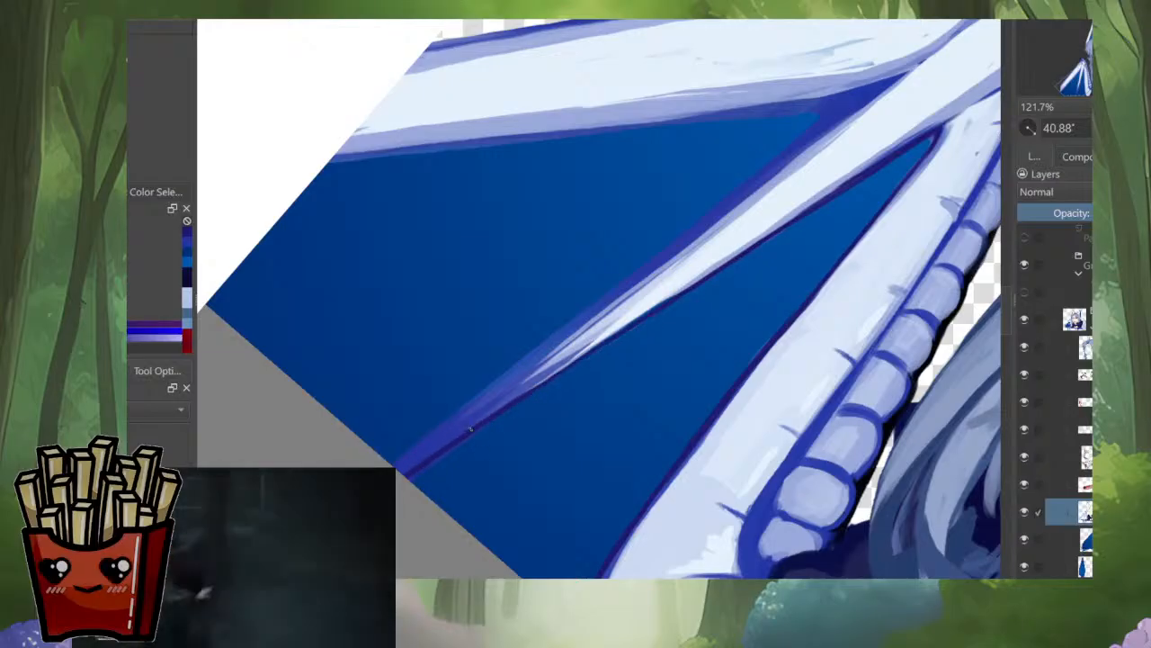
{"action": "left_click_drag", "start_coordinate": [674, 294], "coordinate": [464, 431]}
{"action": "key", "text": "ctrl+z"}
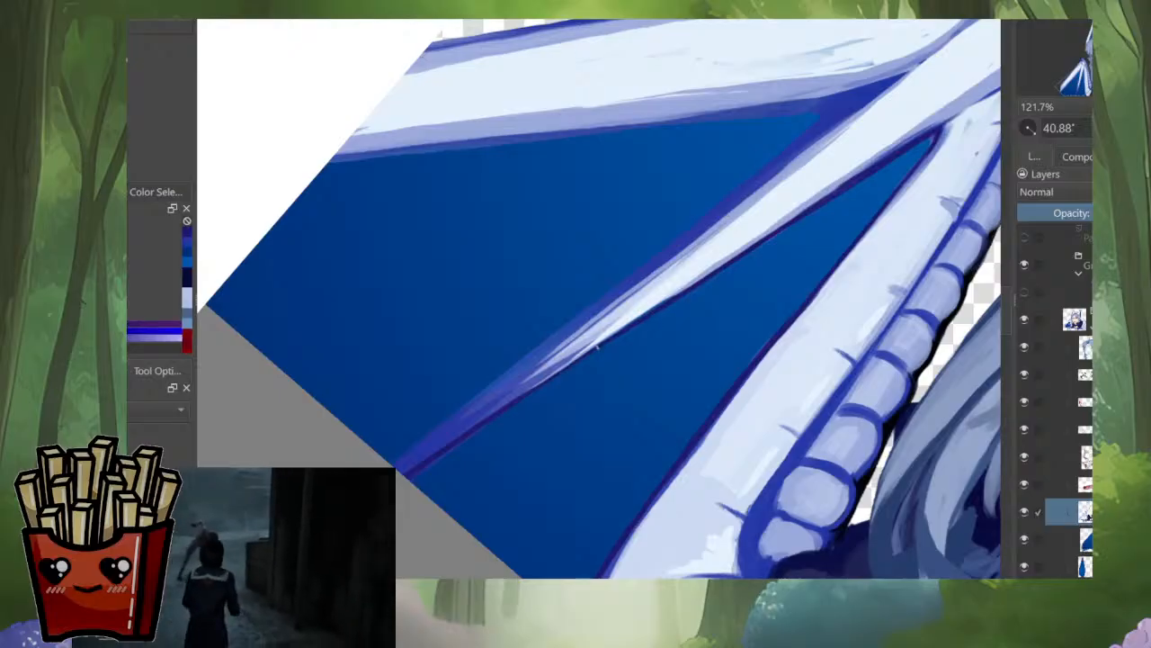
Step: Redraw the dark violet-blue outline along both edges of the middle wing bone and the lower edge of the outer bone
{"action": "left_click_drag", "start_coordinate": [597, 347], "coordinate": [412, 472]}
{"action": "left_click_drag", "start_coordinate": [465, 439], "coordinate": [345, 512]}
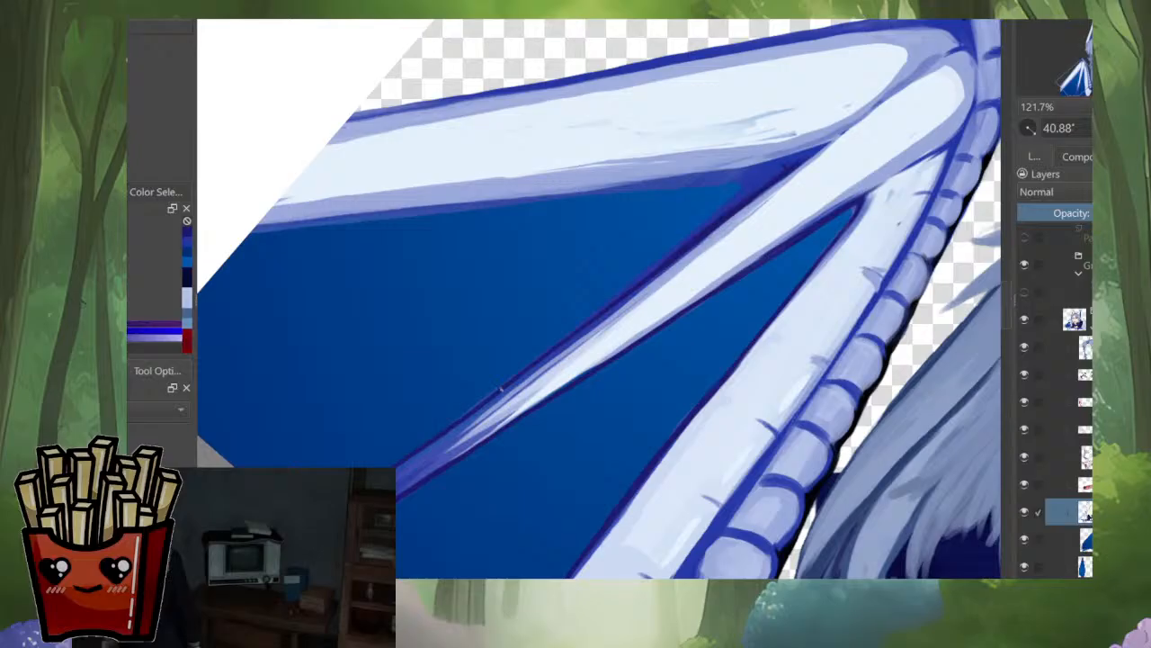
{"action": "left_click_drag", "start_coordinate": [665, 266], "coordinate": [462, 421]}
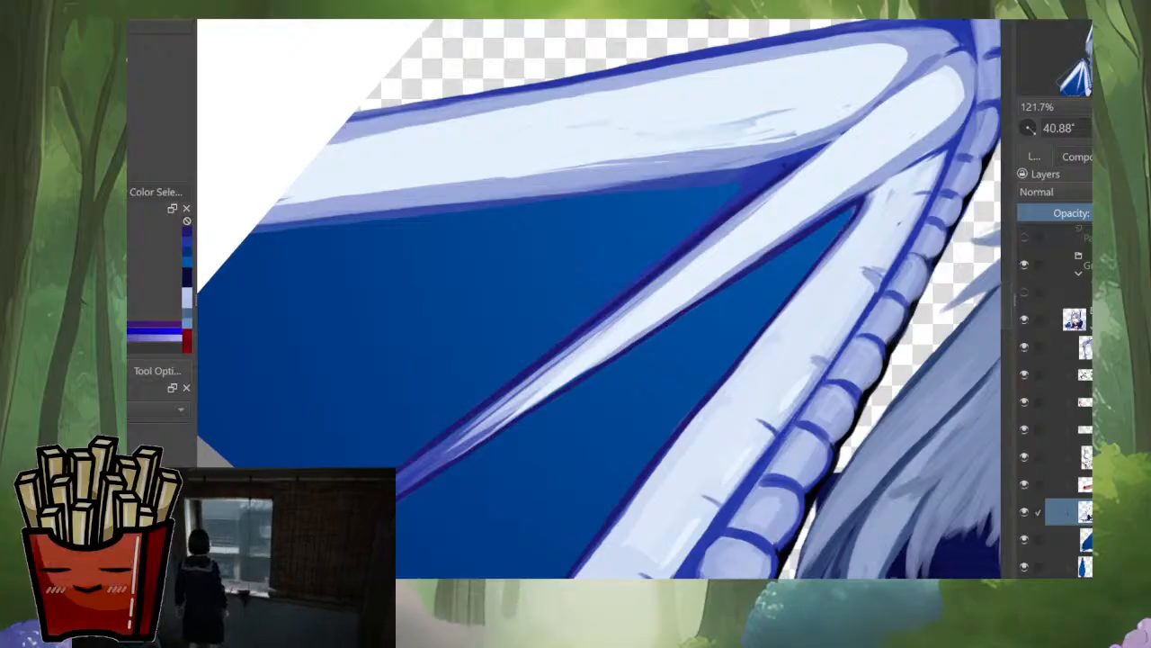
{"action": "left_click_drag", "start_coordinate": [784, 166], "coordinate": [716, 278]}
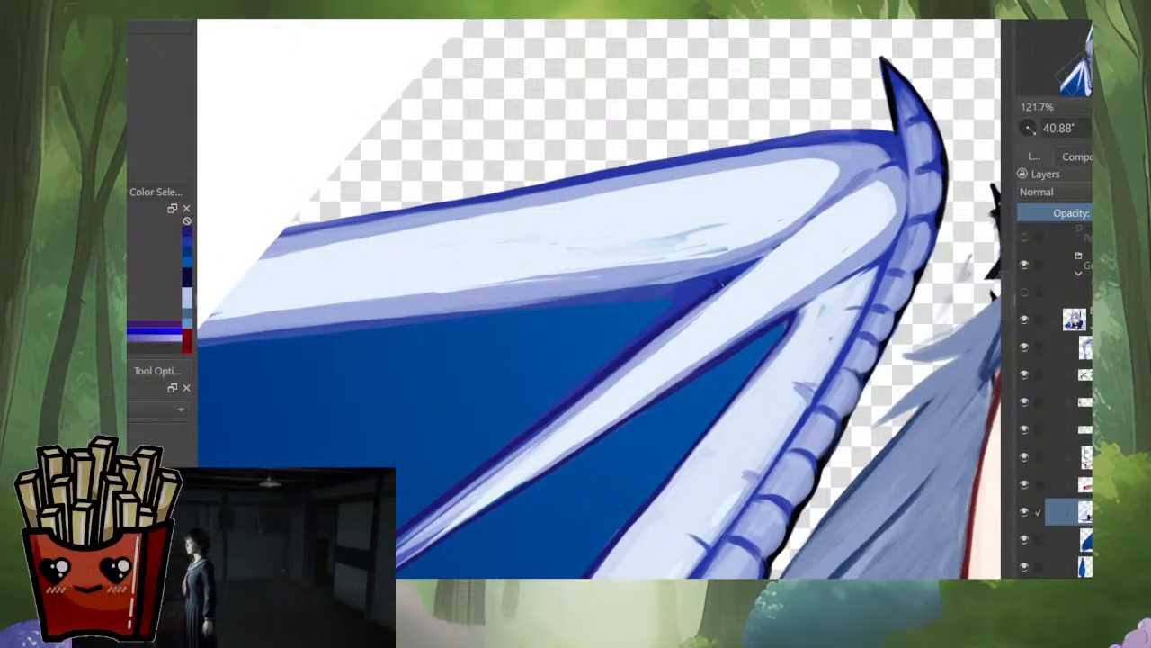
{"action": "left_click_drag", "start_coordinate": [656, 310], "coordinate": [732, 251]}
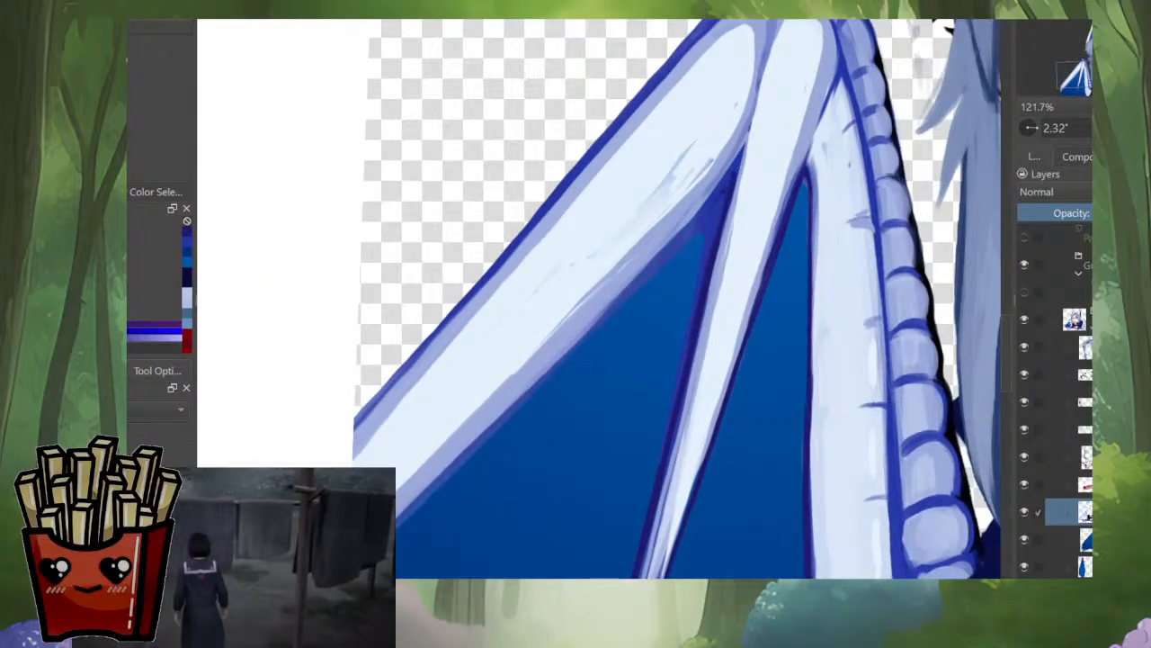
{"action": "left_click_drag", "start_coordinate": [562, 356], "coordinate": [200, 131]}
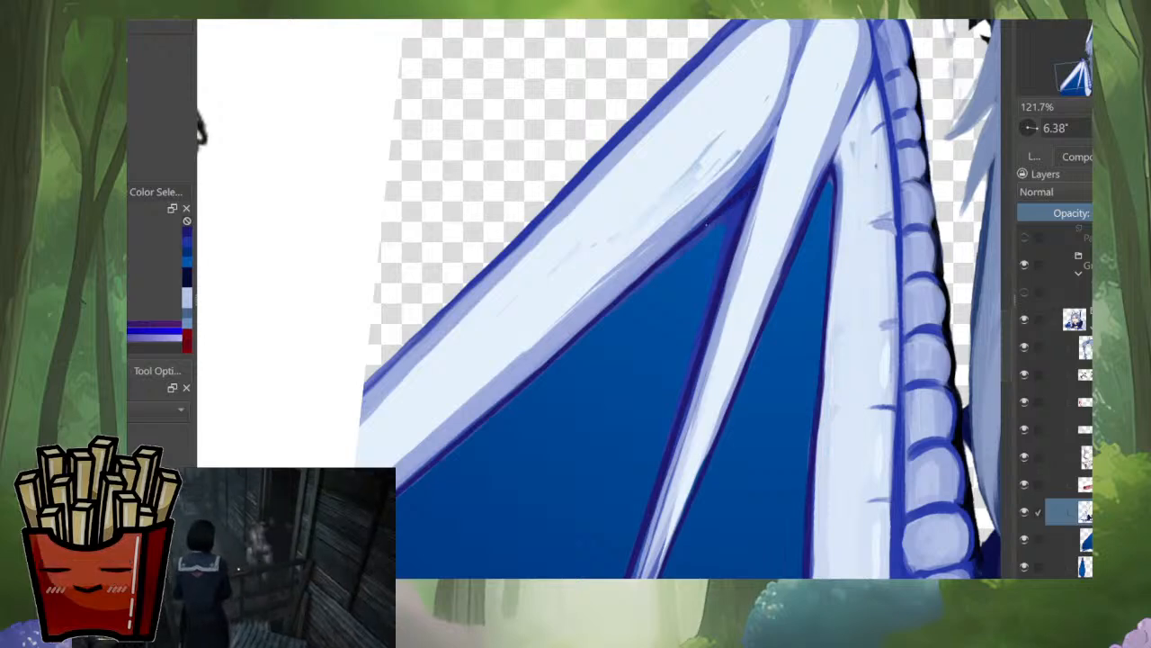
Step: Sample the black of the wing claw's outline and extend it from the claw's base over the wing's top joint
{"action": "left_click_drag", "start_coordinate": [666, 207], "coordinate": [554, 396]}
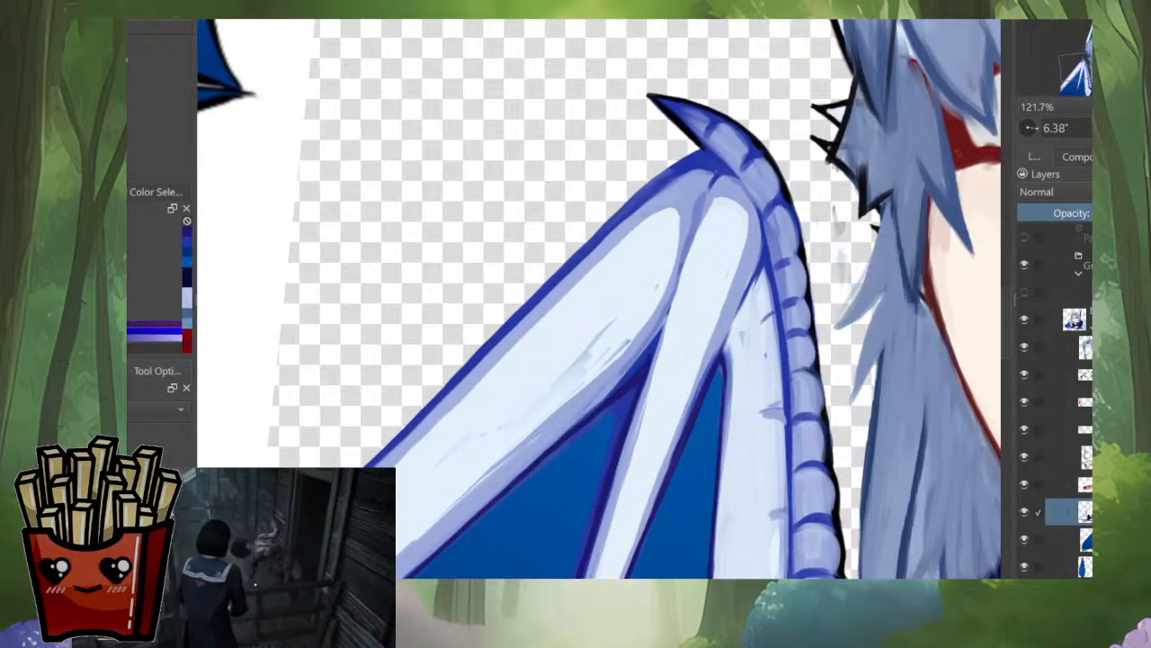
{"action": "scroll", "coordinate": [709, 111], "scroll_direction": "up", "scroll_amount": 4}
{"action": "left_click", "coordinate": [605, 113], "text": "ctrl"}
{"action": "left_click_drag", "start_coordinate": [583, 74], "coordinate": [564, 70]}
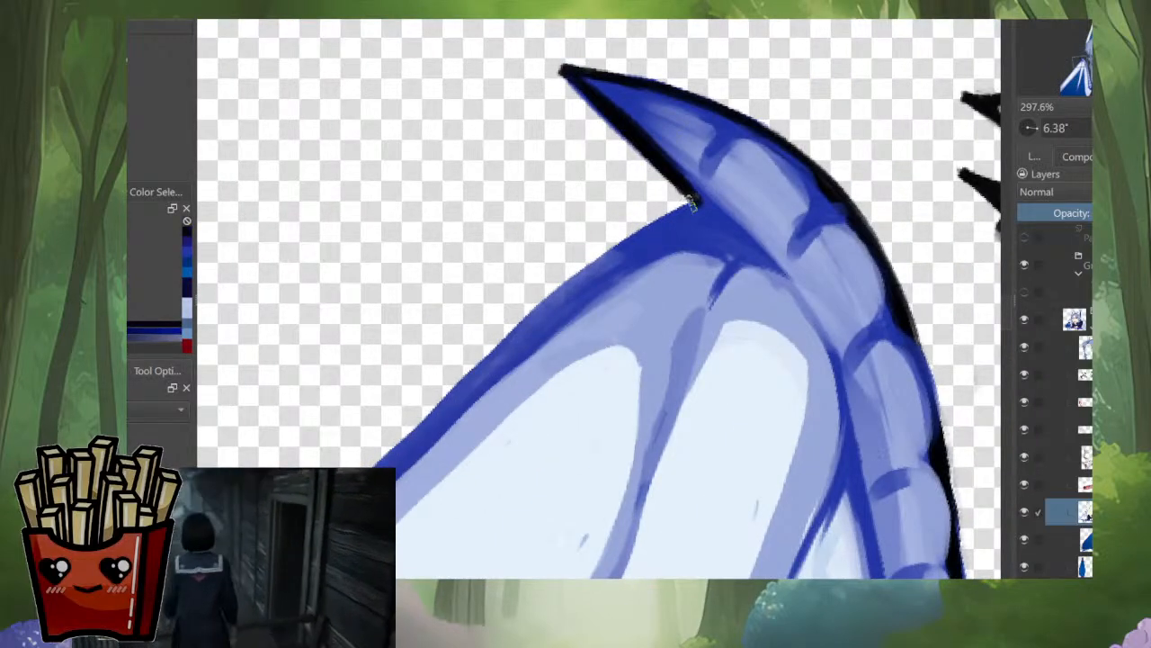
{"action": "left_click_drag", "start_coordinate": [691, 205], "coordinate": [552, 293]}
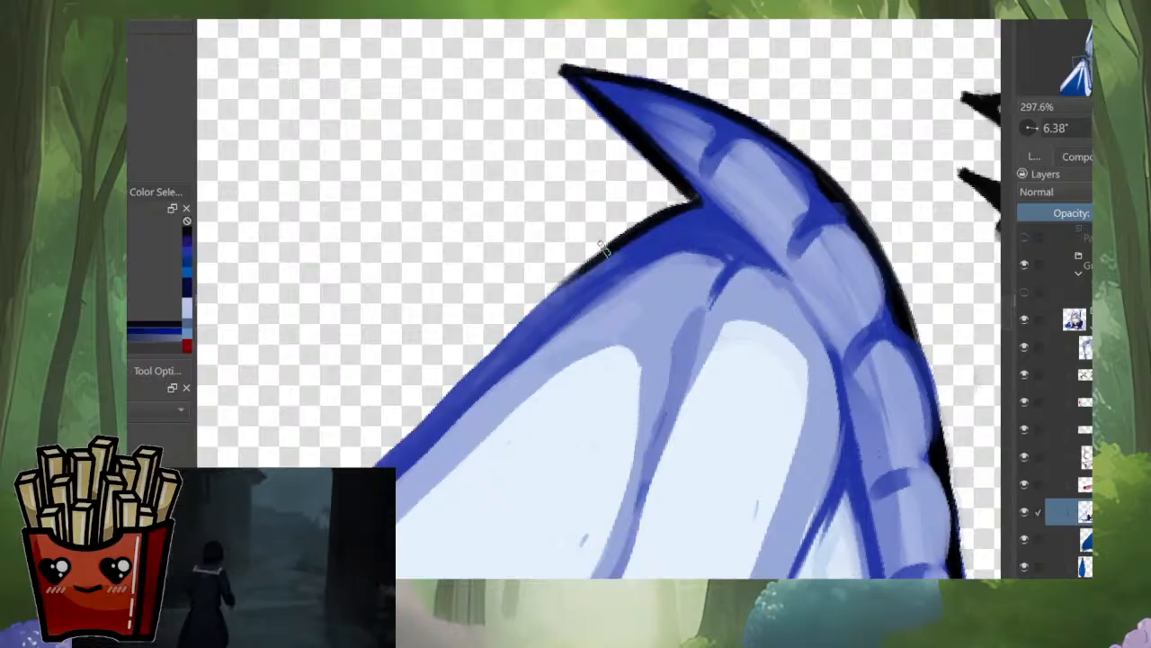
{"action": "left_click_drag", "start_coordinate": [604, 248], "coordinate": [468, 375]}
Step: Draw the black outline along the upper edge of the outer wing bone, undoing unsatisfactory strokes
{"action": "scroll", "coordinate": [780, 180], "scroll_direction": "down", "scroll_amount": 3}
{"action": "left_click_drag", "start_coordinate": [720, 198], "coordinate": [731, 214]}
{"action": "mouse_move", "coordinate": [647, 297]}
{"action": "left_mouse_down"}
{"action": "mouse_move", "coordinate": [752, 193]}
{"action": "mouse_move", "coordinate": [832, 142]}
{"action": "left_mouse_up"}
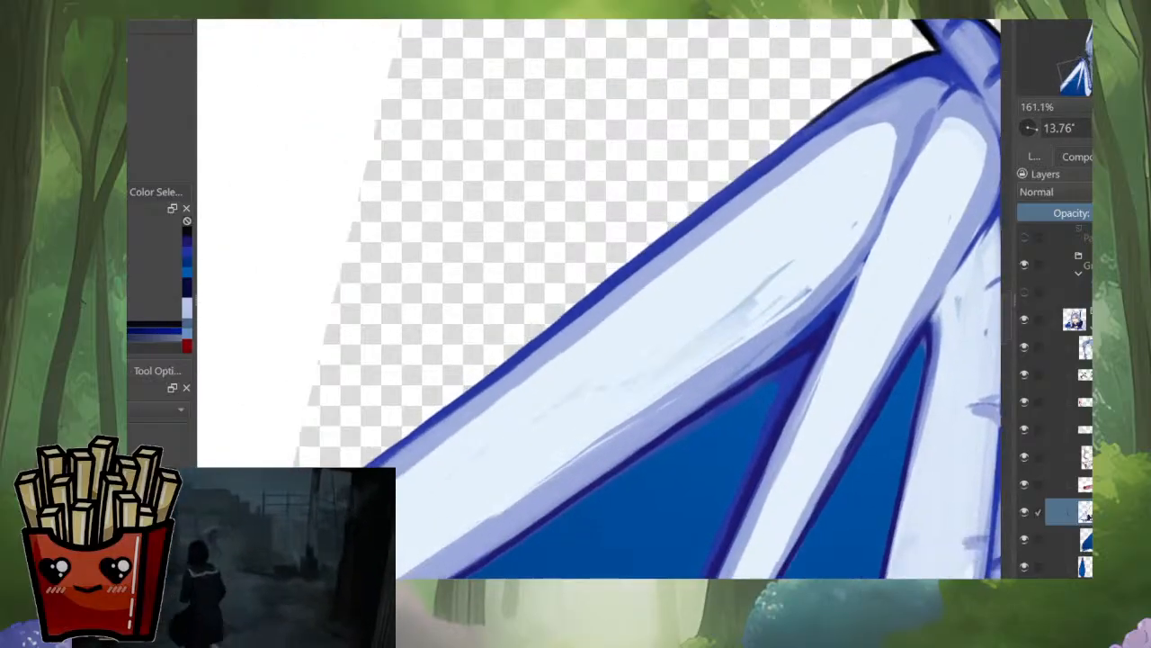
{"action": "scroll", "coordinate": [701, 288], "scroll_direction": "down", "scroll_amount": 1}
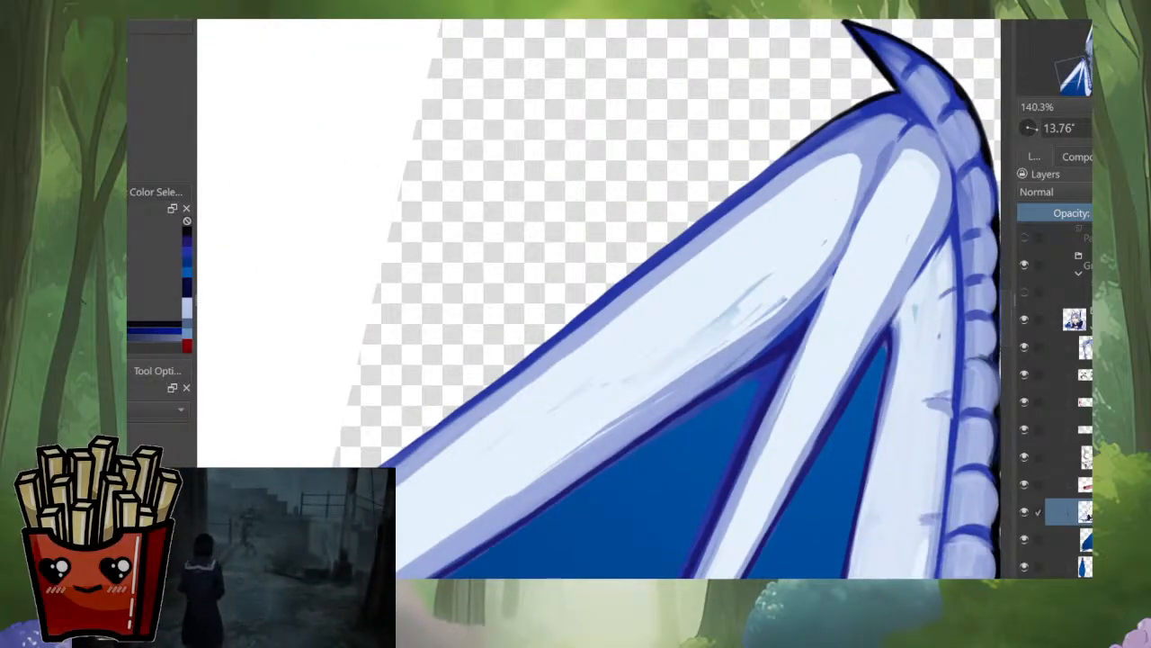
{"action": "left_click_drag", "start_coordinate": [382, 464], "coordinate": [660, 254]}
{"action": "key", "text": "ctrl+z"}
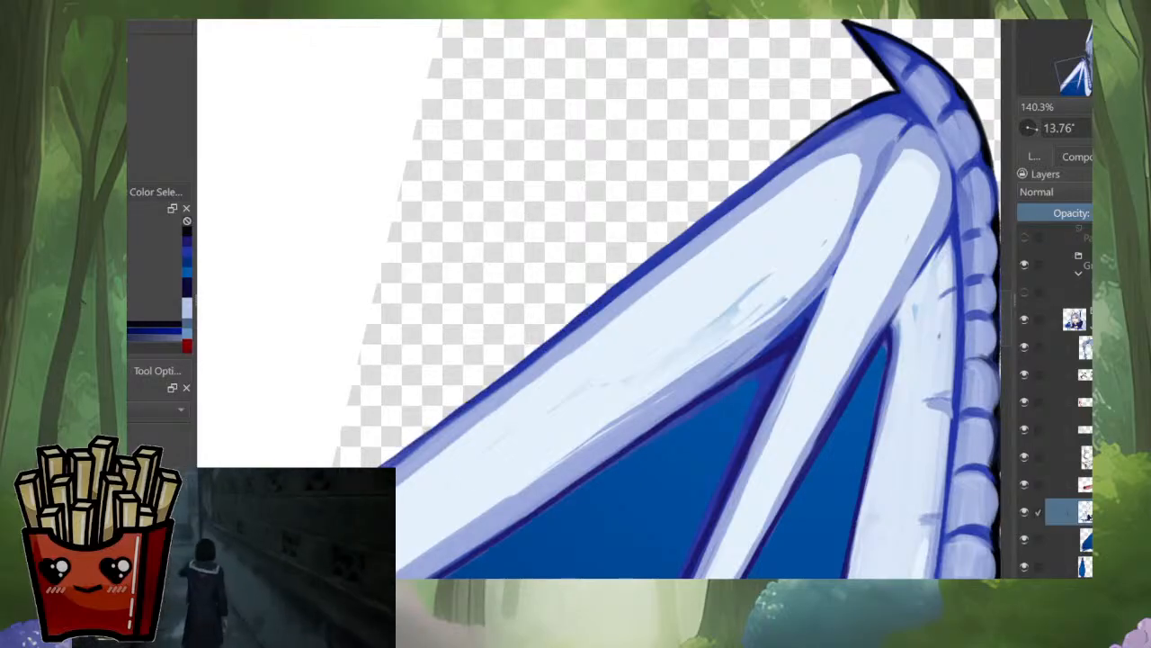
{"action": "left_click_drag", "start_coordinate": [400, 450], "coordinate": [655, 258]}
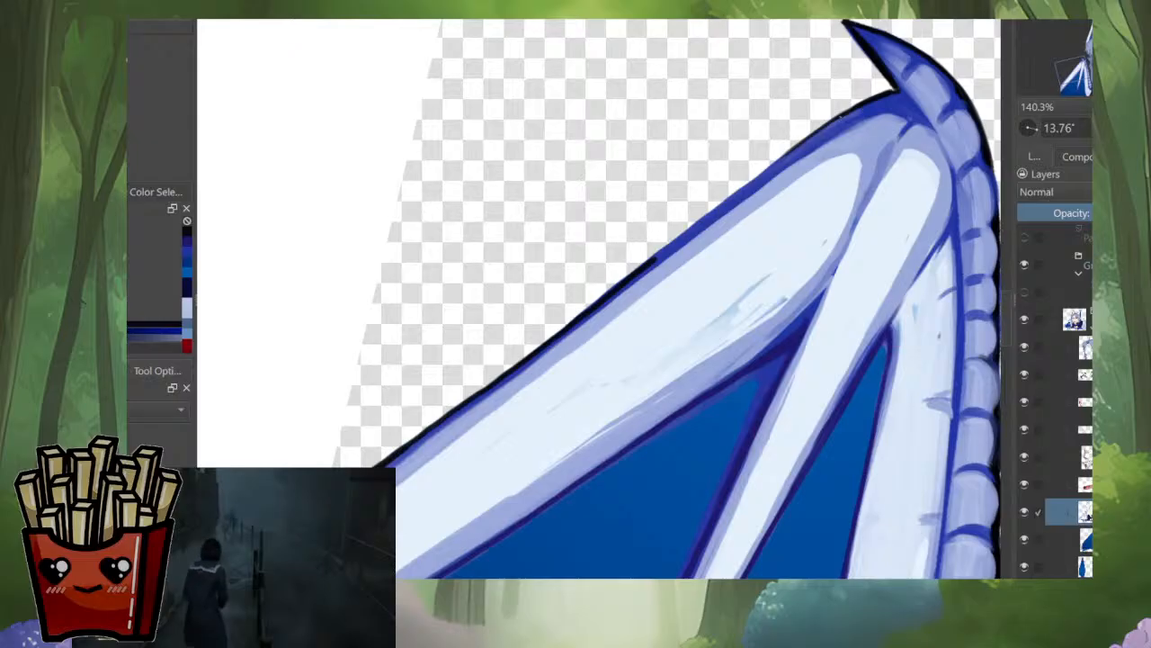
{"action": "left_click_drag", "start_coordinate": [853, 112], "coordinate": [441, 415]}
{"action": "key", "text": "ctrl+z"}
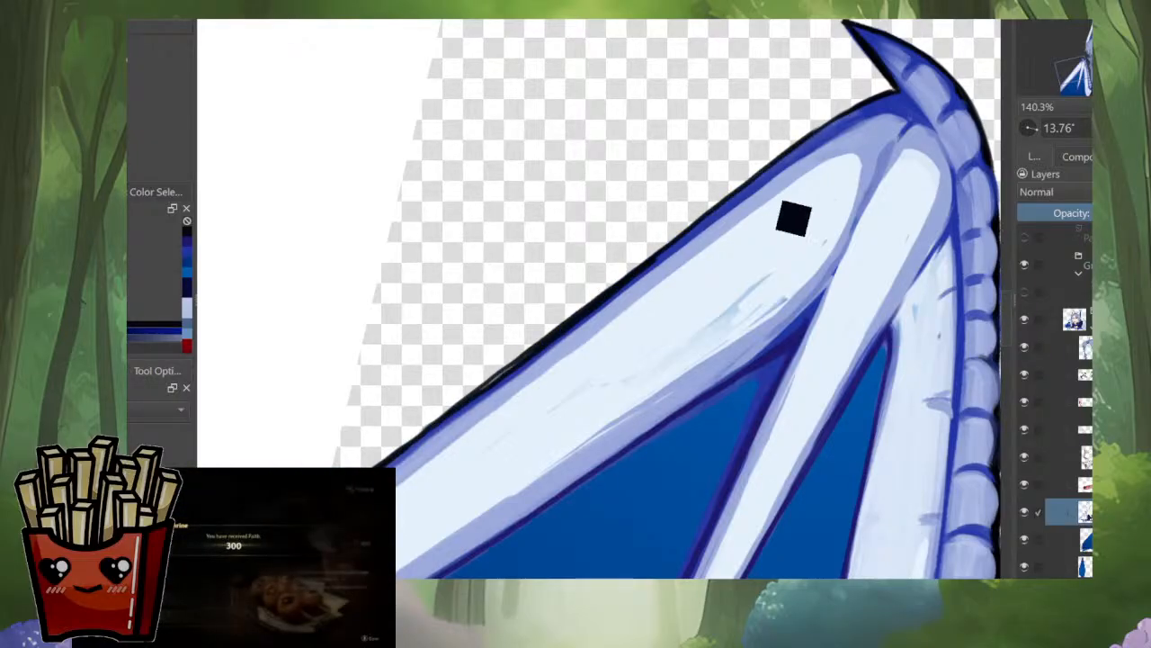
Step: Sample colours at the wing joint and smooth the outer bone's black outline into an even line along its upper edge
{"action": "left_click", "coordinate": [833, 142], "text": "ctrl"}
{"action": "left_click_drag", "start_coordinate": [846, 135], "coordinate": [862, 132]}
{"action": "left_click_drag", "start_coordinate": [775, 178], "coordinate": [544, 359]}
{"action": "left_click", "coordinate": [750, 190], "text": "ctrl"}
{"action": "left_click_drag", "start_coordinate": [697, 226], "coordinate": [500, 382]}
{"action": "left_click_drag", "start_coordinate": [591, 306], "coordinate": [430, 429]}
{"action": "left_click", "coordinate": [509, 365], "text": "ctrl"}
{"action": "left_click_drag", "start_coordinate": [523, 356], "coordinate": [425, 432]}
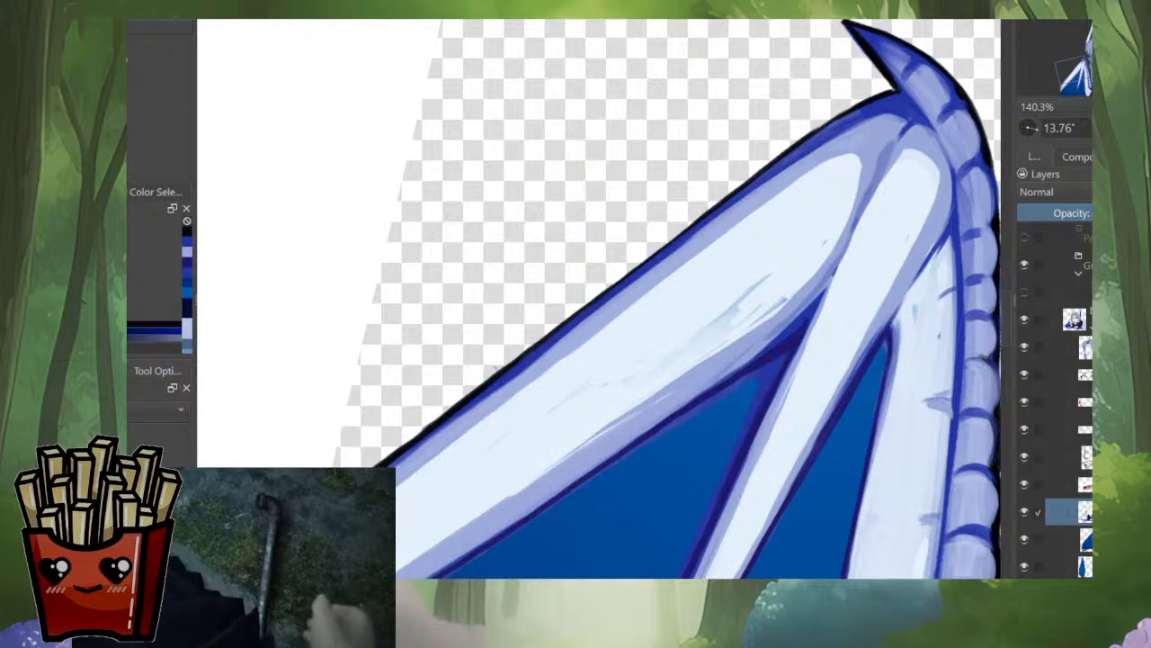
Step: Switch to the hair layer and outline the crown in black around the base of the loose strand, redoing one stroke
{"action": "scroll", "coordinate": [566, 388], "scroll_direction": "down", "scroll_amount": 6}
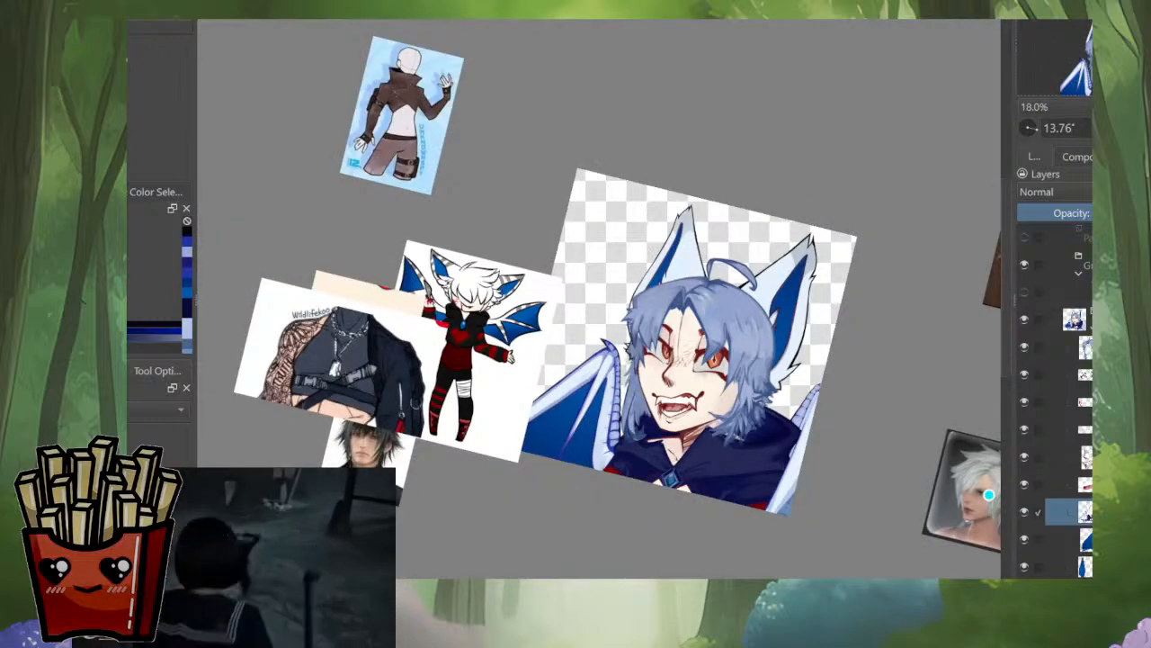
{"action": "left_click_drag", "start_coordinate": [942, 416], "coordinate": [960, 278]}
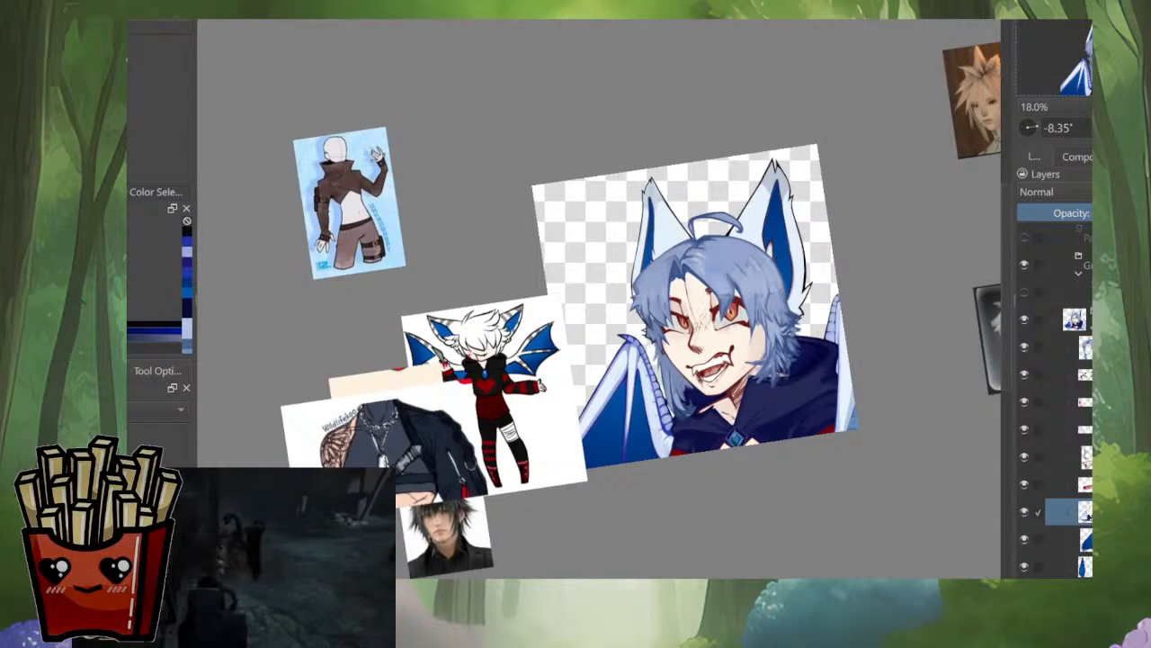
{"action": "left_click_drag", "start_coordinate": [599, 297], "coordinate": [598, 309]}
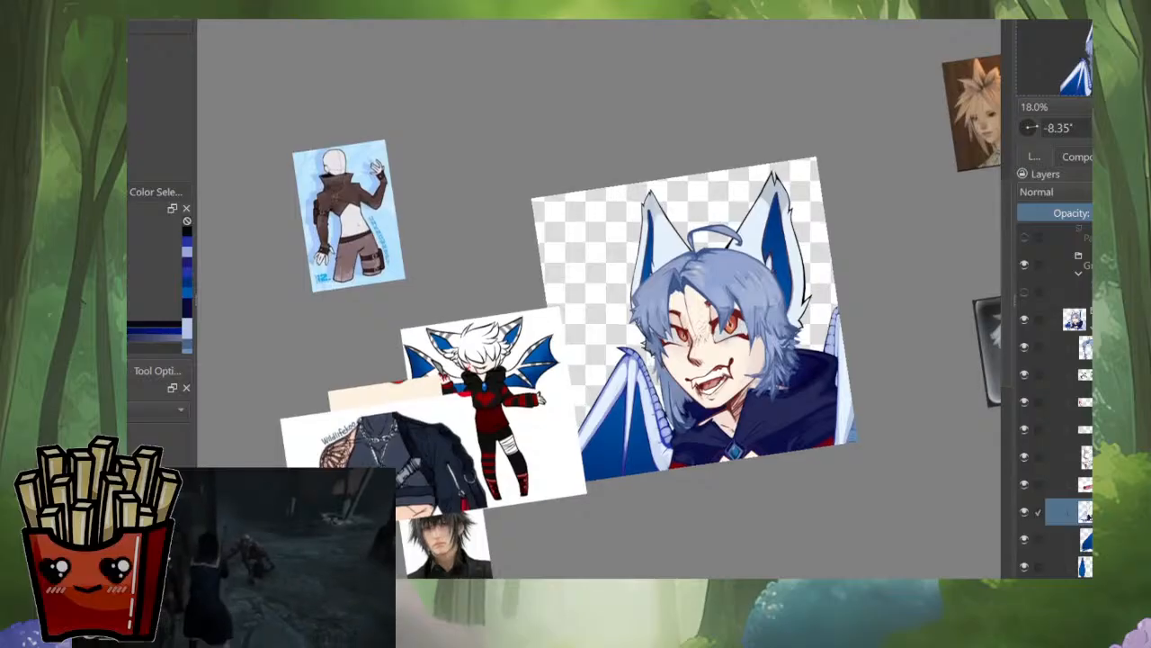
{"action": "left_click", "coordinate": [1071, 347]}
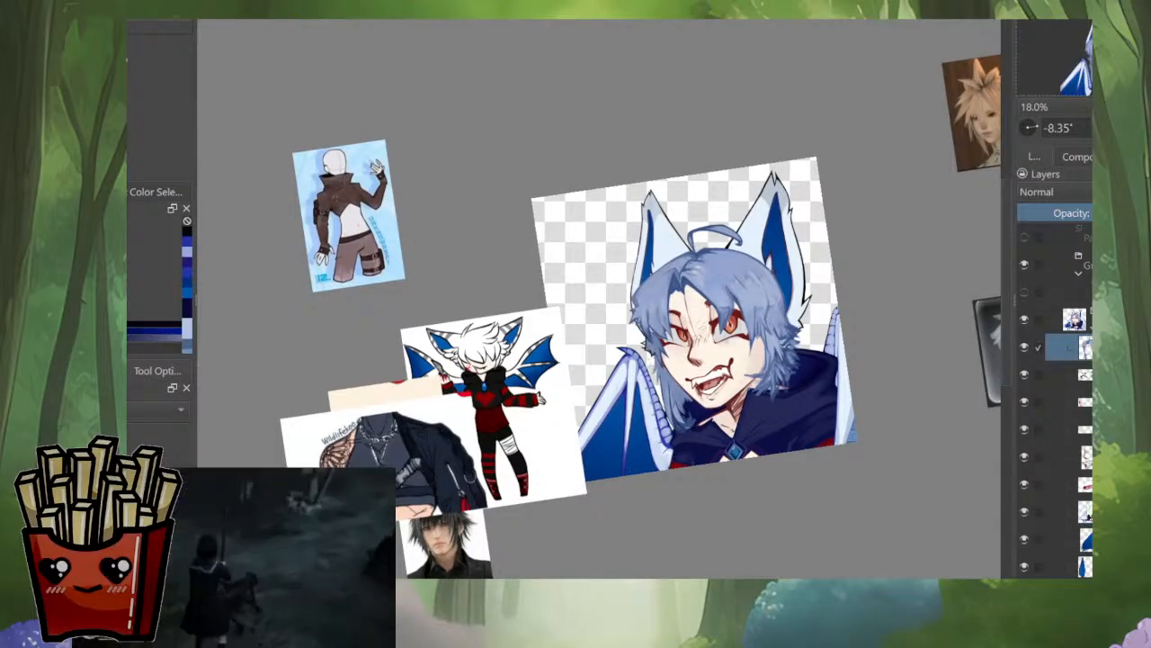
{"action": "left_click_drag", "start_coordinate": [710, 242], "coordinate": [710, 148]}
{"action": "left_click_drag", "start_coordinate": [623, 282], "coordinate": [640, 349]}
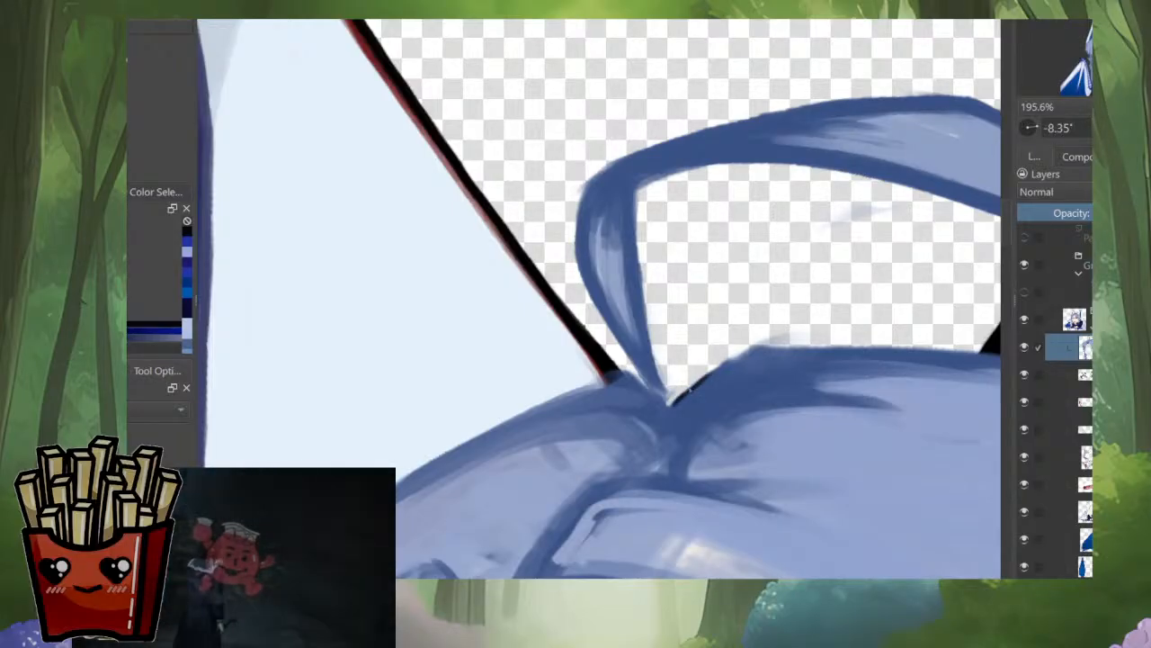
{"action": "left_click_drag", "start_coordinate": [690, 390], "coordinate": [736, 351]}
{"action": "key", "text": "ctrl+z"}
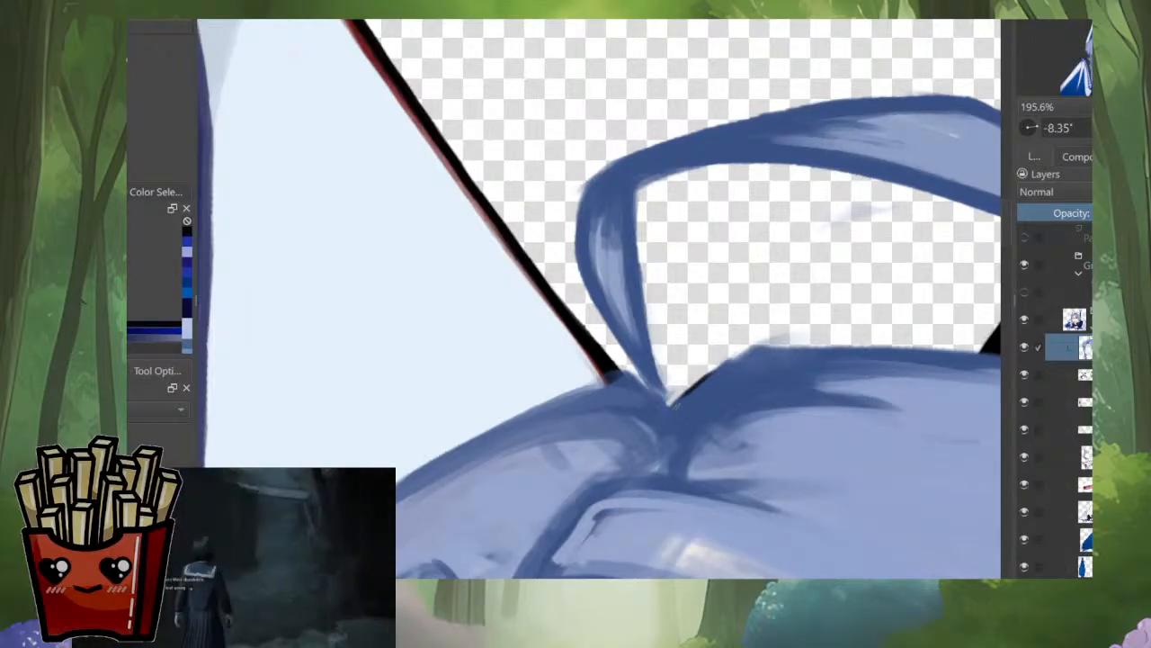
{"action": "left_click_drag", "start_coordinate": [655, 391], "coordinate": [681, 415]}
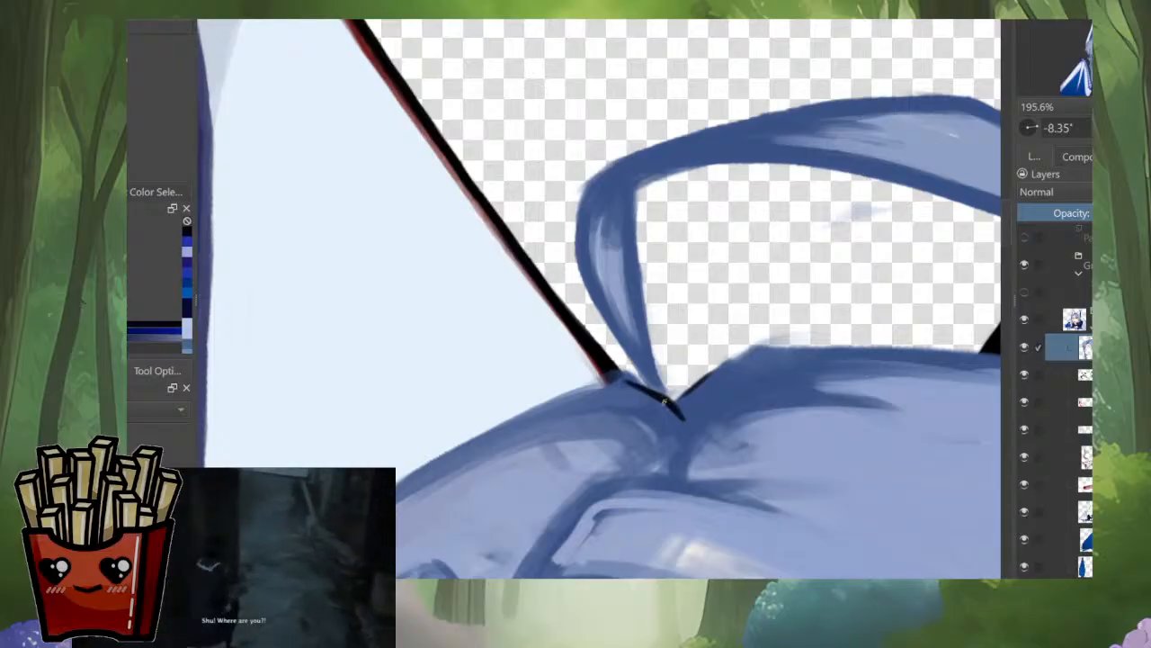
{"action": "mouse_move", "coordinate": [616, 381]}
{"action": "left_mouse_down"}
{"action": "mouse_move", "coordinate": [664, 400]}
{"action": "mouse_move", "coordinate": [551, 402]}
{"action": "left_mouse_up"}
{"action": "mouse_move", "coordinate": [608, 382]}
{"action": "left_mouse_down"}
{"action": "mouse_move", "coordinate": [468, 444]}
{"action": "mouse_move", "coordinate": [488, 402]}
{"action": "mouse_move", "coordinate": [448, 311]}
{"action": "left_mouse_up"}
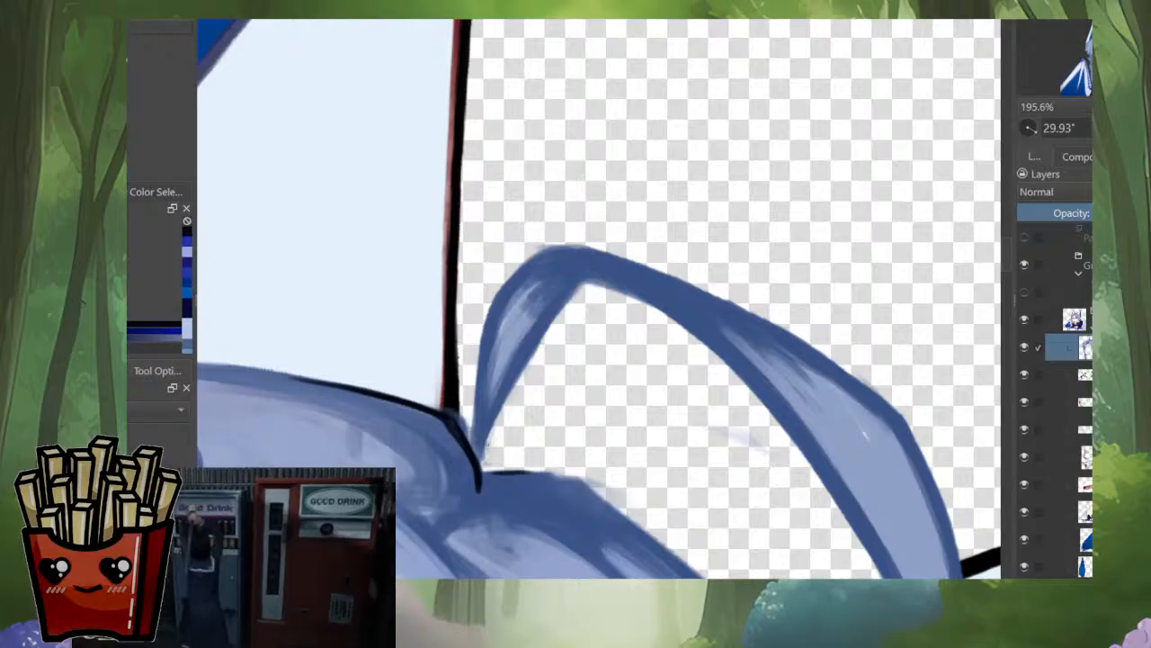
Step: Outline the outer side of the loose strand's base in black, undoing the stroke on its inner side
{"action": "left_click_drag", "start_coordinate": [486, 383], "coordinate": [478, 465]}
{"action": "mouse_move", "coordinate": [485, 415]}
{"action": "left_mouse_down"}
{"action": "mouse_move", "coordinate": [484, 362]}
{"action": "mouse_move", "coordinate": [538, 259]}
{"action": "left_mouse_up"}
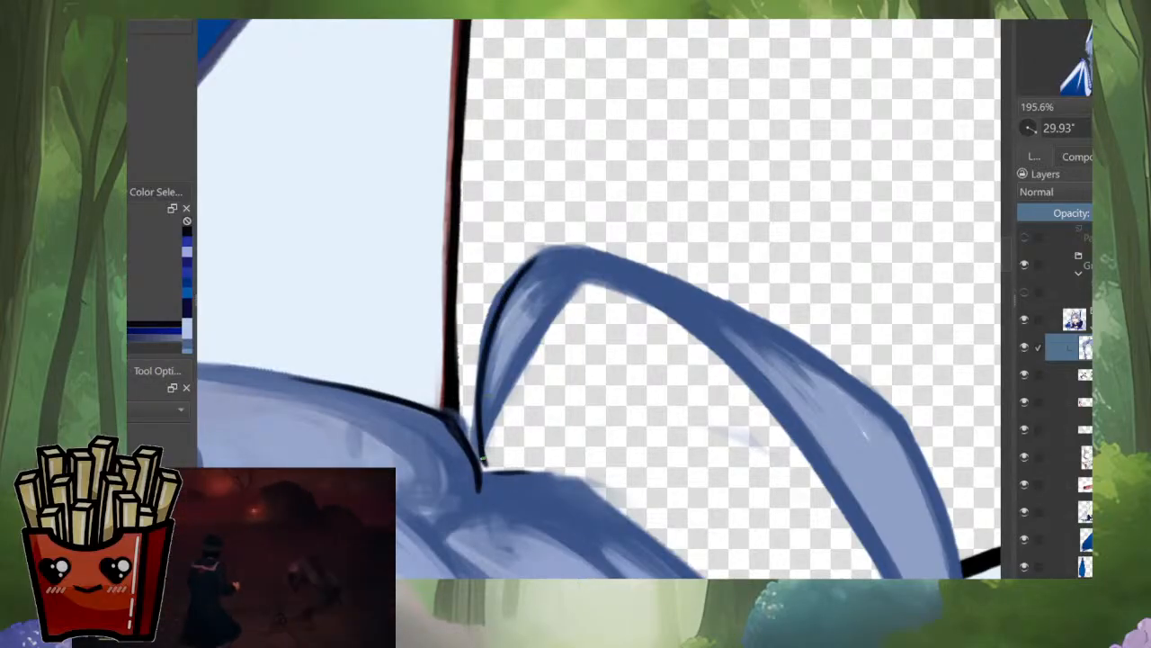
{"action": "mouse_move", "coordinate": [483, 458]}
{"action": "left_mouse_down"}
{"action": "mouse_move", "coordinate": [483, 346]}
{"action": "mouse_move", "coordinate": [538, 253]}
{"action": "mouse_move", "coordinate": [495, 376]}
{"action": "mouse_move", "coordinate": [483, 378]}
{"action": "mouse_move", "coordinate": [502, 301]}
{"action": "mouse_move", "coordinate": [531, 264]}
{"action": "mouse_move", "coordinate": [583, 252]}
{"action": "mouse_move", "coordinate": [467, 422]}
{"action": "mouse_move", "coordinate": [529, 348]}
{"action": "left_mouse_up"}
{"action": "key", "text": "ctrl+z"}
Step: Continue the black outline along the loose strand's upper edge as far as the bend, redoing one stroke
{"action": "mouse_move", "coordinate": [465, 439]}
{"action": "left_mouse_down"}
{"action": "mouse_move", "coordinate": [494, 391]}
{"action": "mouse_move", "coordinate": [460, 445]}
{"action": "mouse_move", "coordinate": [567, 308]}
{"action": "left_mouse_up"}
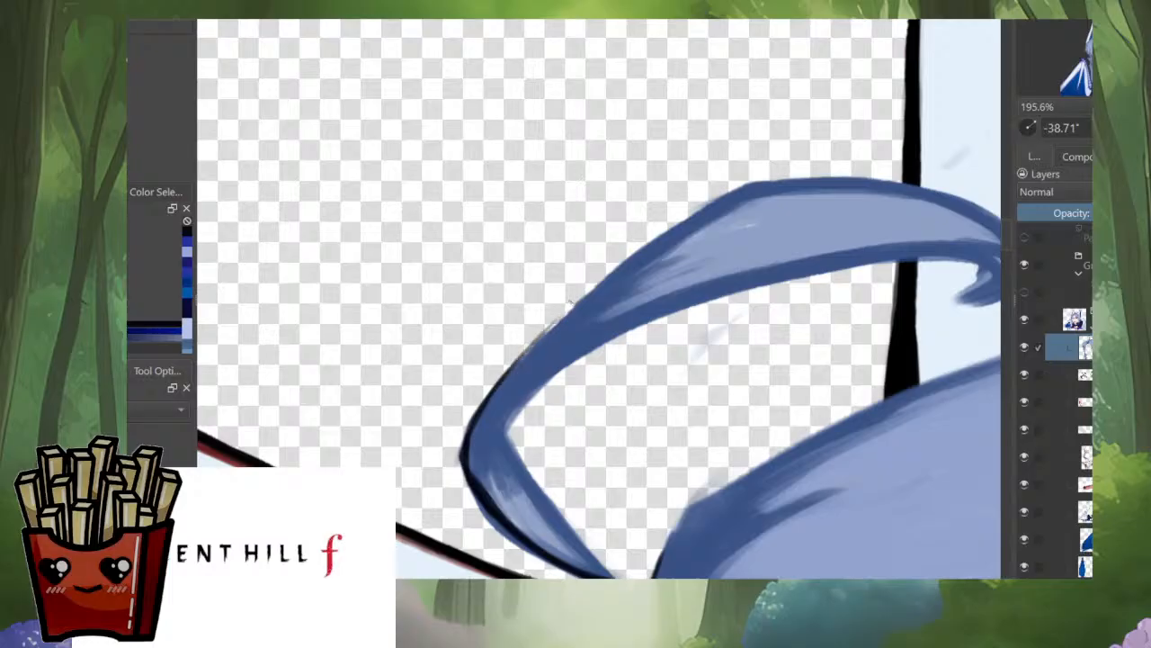
{"action": "left_click_drag", "start_coordinate": [506, 376], "coordinate": [659, 238]}
{"action": "key", "text": "ctrl+z"}
{"action": "left_click_drag", "start_coordinate": [481, 414], "coordinate": [610, 279]}
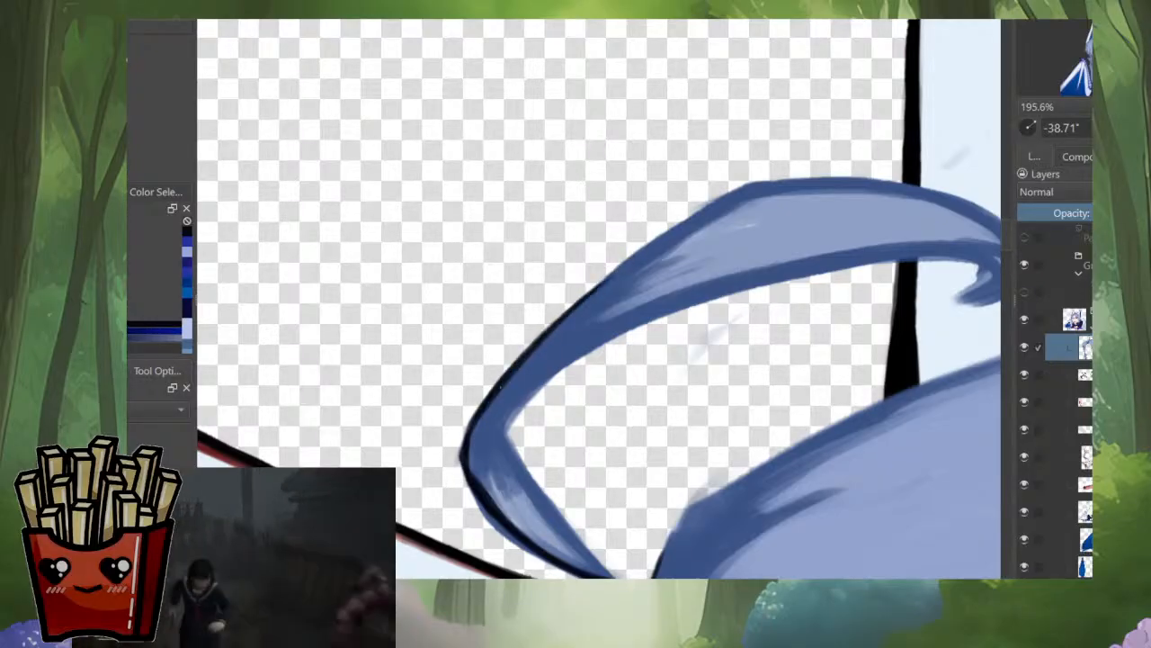
{"action": "left_click_drag", "start_coordinate": [520, 364], "coordinate": [704, 208]}
{"action": "left_click_drag", "start_coordinate": [586, 294], "coordinate": [743, 188]}
Step: Outline the loose strand's upper edge in black from the bend to the start of its curl, redoing one stroke
{"action": "mouse_move", "coordinate": [606, 273]}
{"action": "left_mouse_down"}
{"action": "mouse_move", "coordinate": [745, 188]}
{"action": "mouse_move", "coordinate": [715, 148]}
{"action": "left_mouse_up"}
{"action": "mouse_move", "coordinate": [715, 149]}
{"action": "left_mouse_down"}
{"action": "mouse_move", "coordinate": [604, 315]}
{"action": "mouse_move", "coordinate": [496, 443]}
{"action": "left_mouse_up"}
{"action": "left_click_drag", "start_coordinate": [606, 311], "coordinate": [671, 284]}
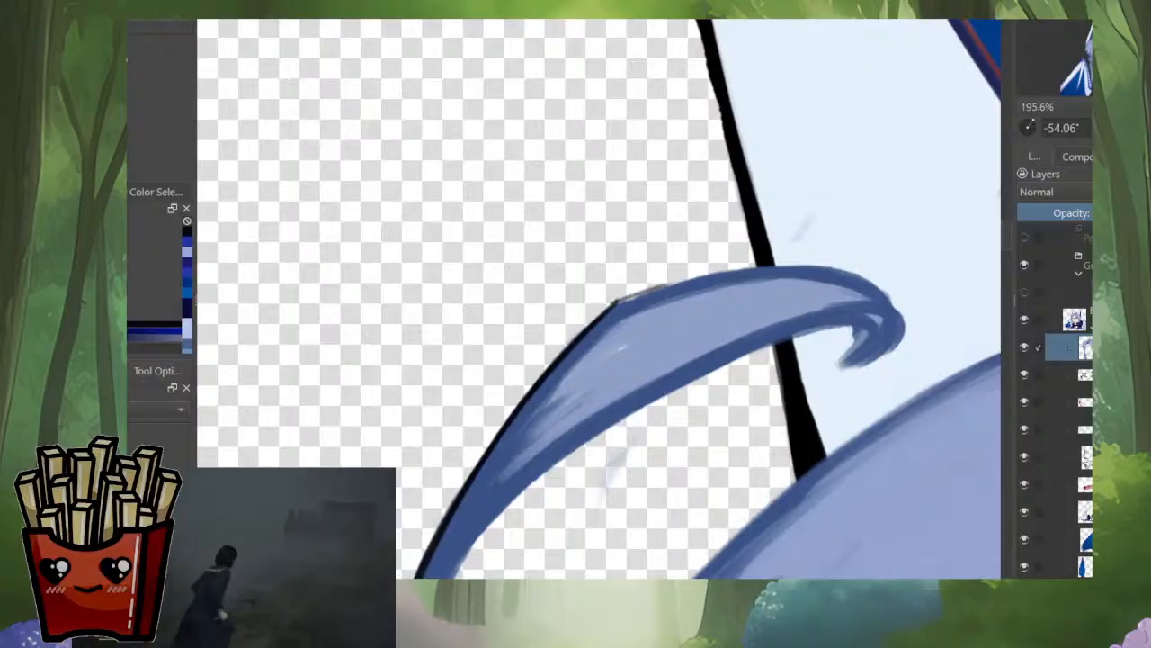
{"action": "left_click_drag", "start_coordinate": [745, 187], "coordinate": [687, 152]}
{"action": "left_click_drag", "start_coordinate": [688, 152], "coordinate": [583, 251]}
{"action": "left_click_drag", "start_coordinate": [527, 414], "coordinate": [657, 305]}
{"action": "key", "text": "ctrl+z"}
{"action": "left_click_drag", "start_coordinate": [529, 409], "coordinate": [603, 340]}
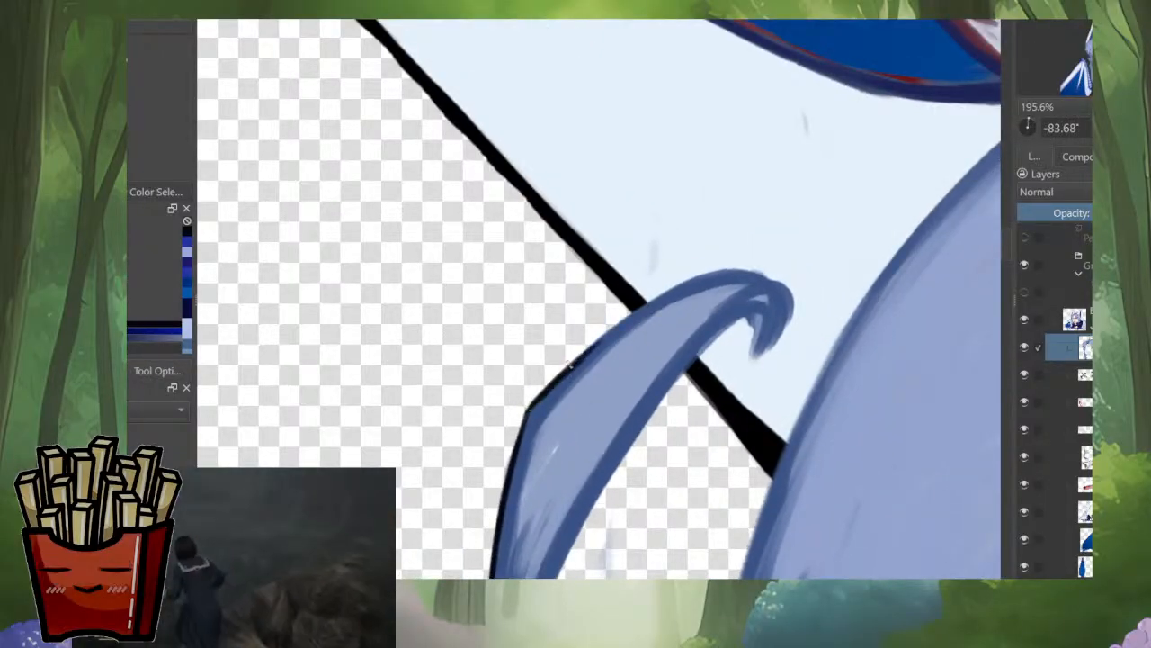
{"action": "mouse_move", "coordinate": [544, 391]}
{"action": "left_mouse_down"}
{"action": "mouse_move", "coordinate": [644, 306]}
{"action": "mouse_move", "coordinate": [746, 271]}
{"action": "mouse_move", "coordinate": [776, 280]}
{"action": "left_mouse_up"}
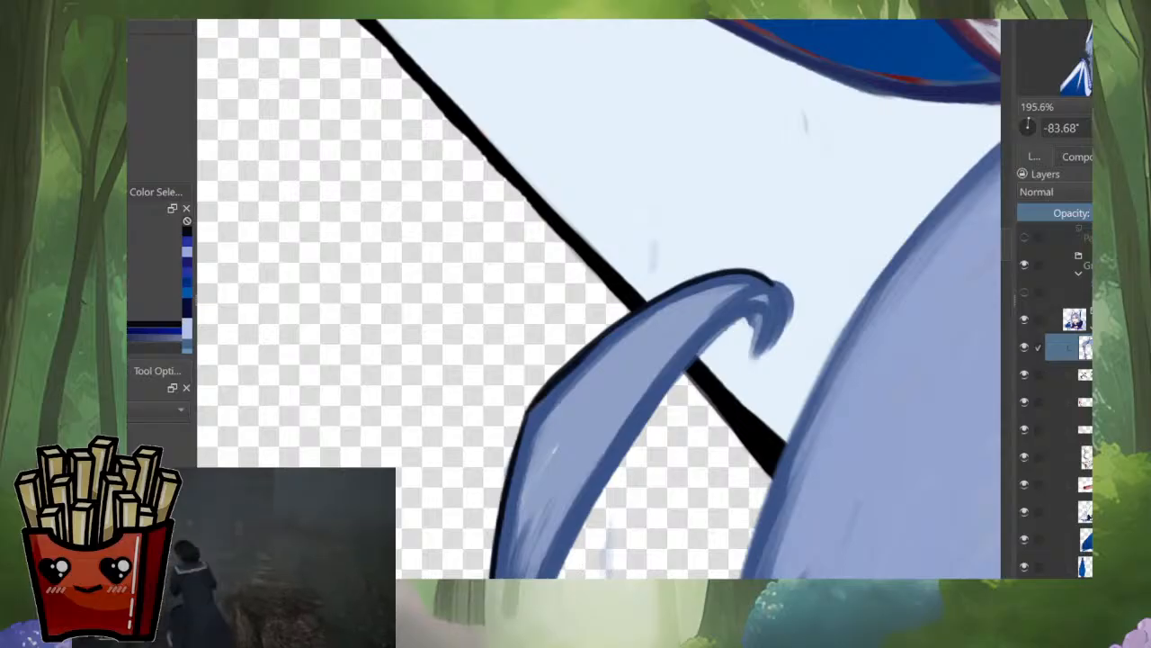
{"action": "mouse_move", "coordinate": [531, 409]}
{"action": "left_mouse_down"}
{"action": "mouse_move", "coordinate": [668, 299]}
{"action": "mouse_move", "coordinate": [704, 284]}
{"action": "left_mouse_up"}
{"action": "left_click_drag", "start_coordinate": [574, 365], "coordinate": [682, 297]}
{"action": "mouse_move", "coordinate": [595, 355]}
{"action": "left_mouse_down"}
{"action": "mouse_move", "coordinate": [746, 274]}
{"action": "mouse_move", "coordinate": [775, 278]}
{"action": "left_mouse_up"}
Step: Extend the black outline around the outside of the loose strand's curled tip
{"action": "left_click_drag", "start_coordinate": [761, 259], "coordinate": [653, 401]}
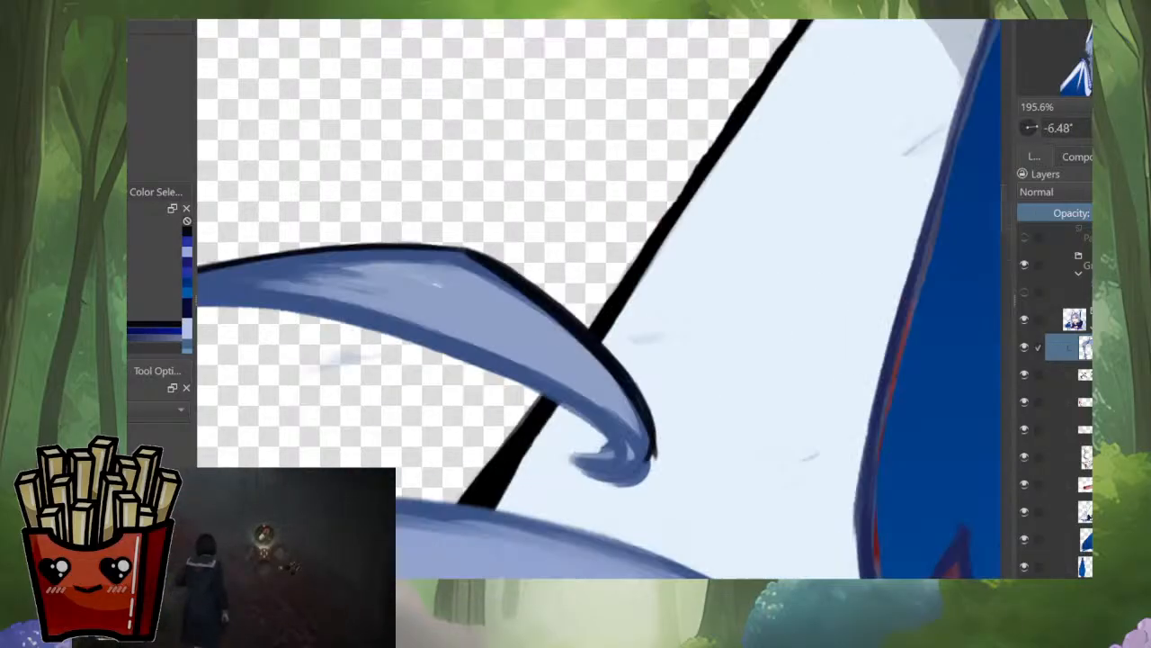
{"action": "left_click_drag", "start_coordinate": [650, 454], "coordinate": [637, 484]}
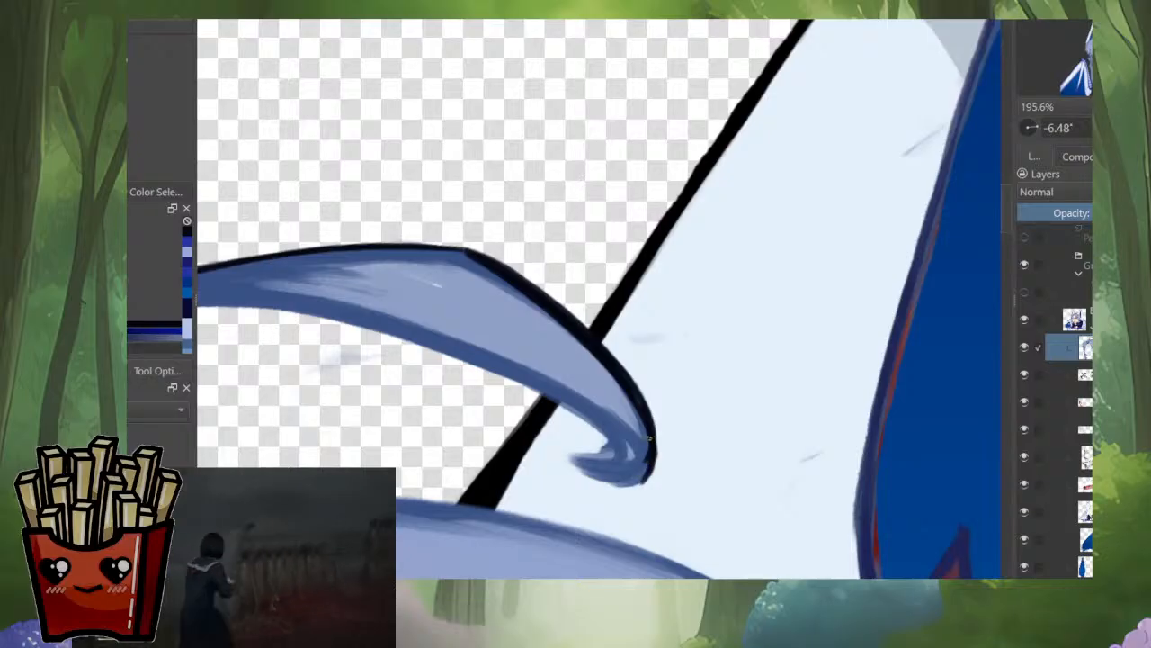
{"action": "left_click_drag", "start_coordinate": [650, 437], "coordinate": [654, 459]}
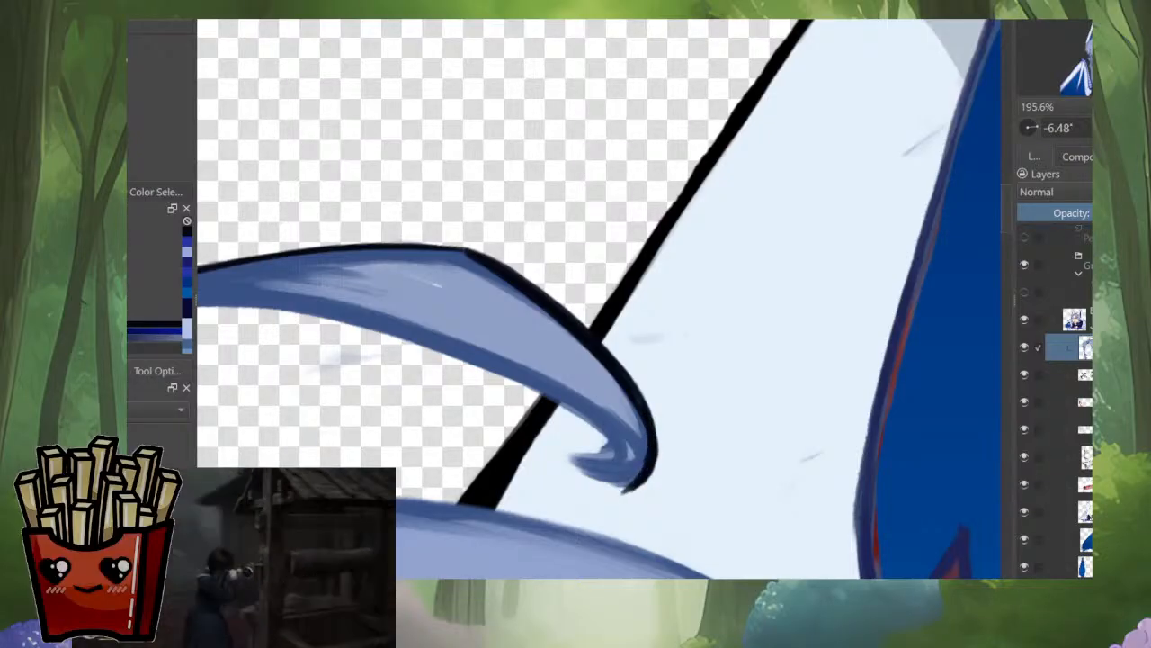
{"action": "left_click_drag", "start_coordinate": [683, 386], "coordinate": [683, 504]}
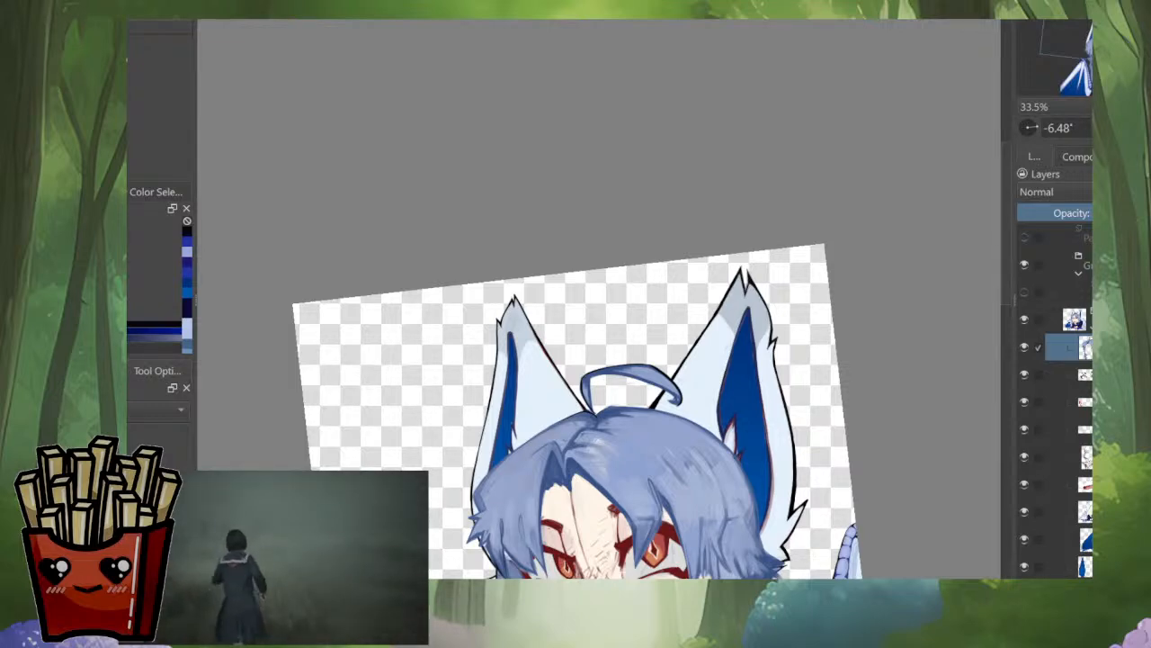
{"action": "scroll", "coordinate": [789, 329], "scroll_direction": "down", "scroll_amount": 3}
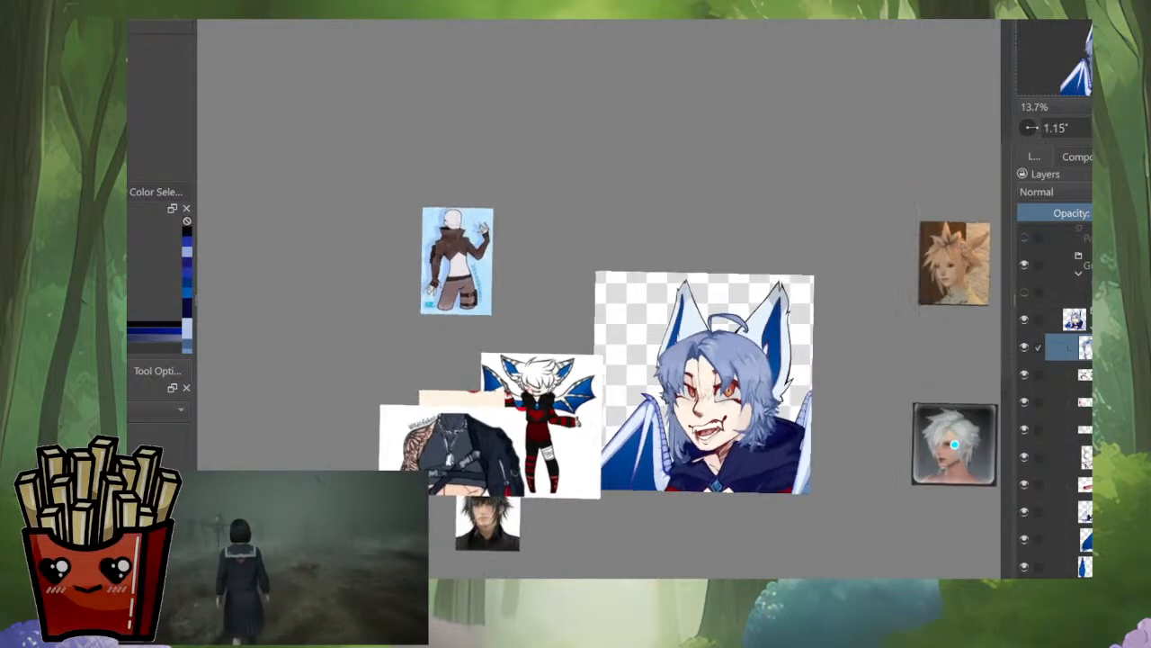
{"action": "scroll", "coordinate": [760, 450], "scroll_direction": "up", "scroll_amount": 3}
{"action": "scroll", "coordinate": [697, 135], "scroll_direction": "up", "scroll_amount": 3}
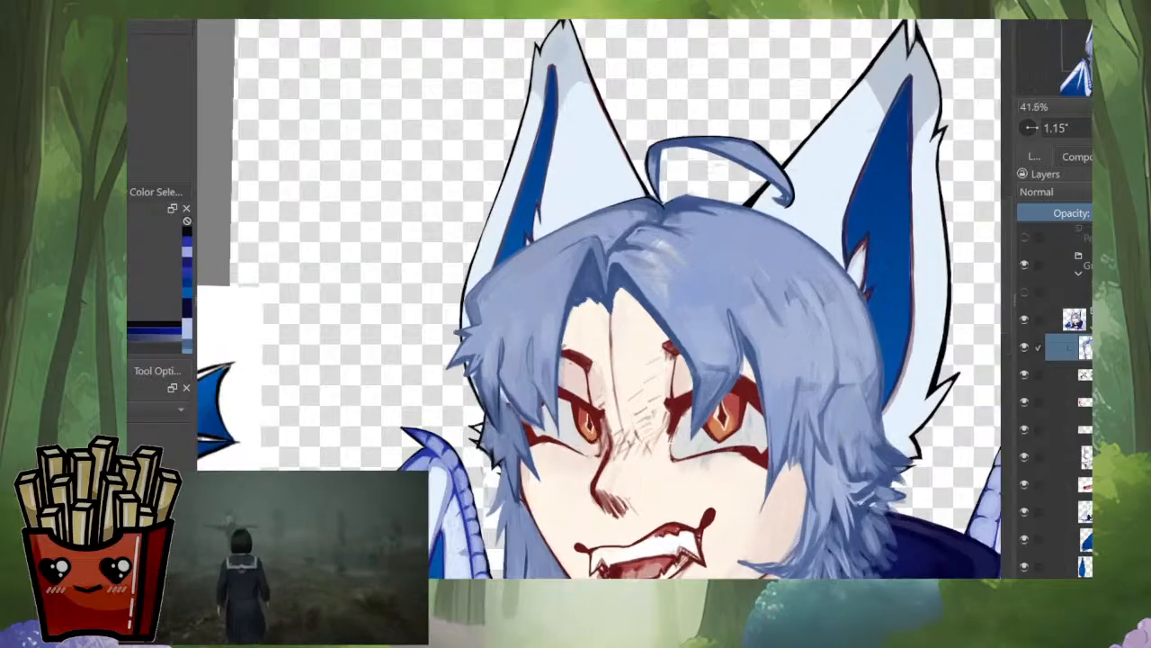
{"action": "left_click_drag", "start_coordinate": [900, 340], "coordinate": [718, 47]}
{"action": "left_click_drag", "start_coordinate": [718, 47], "coordinate": [651, 293]}
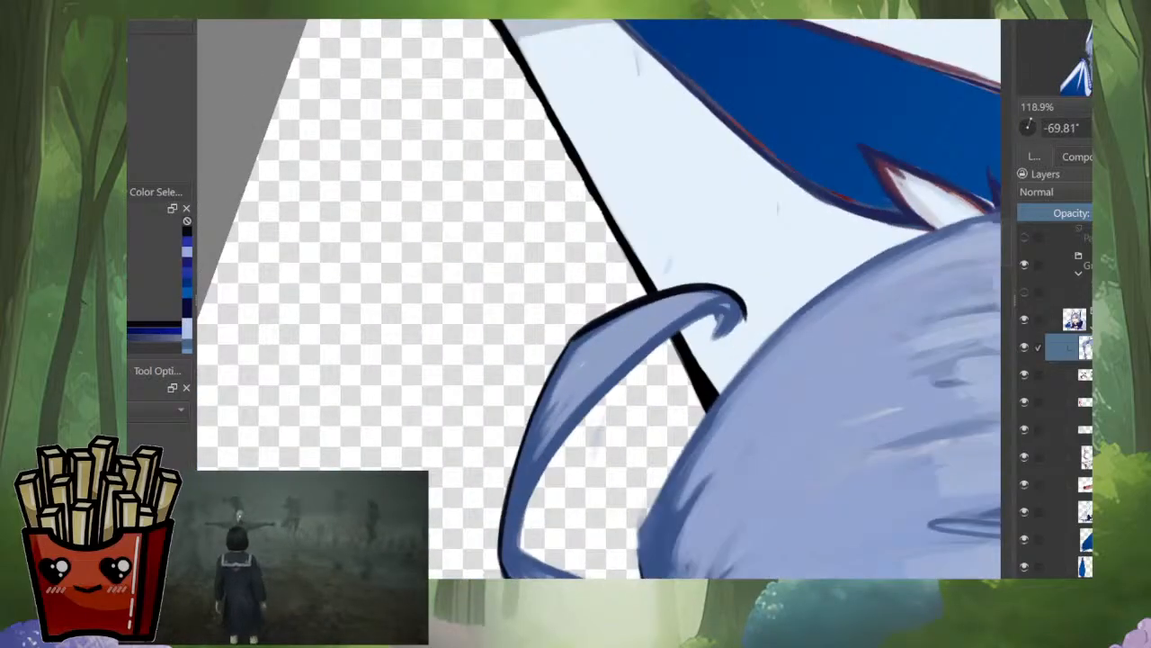
Step: Touch up the loose strand's black outline near its bend and add a dark line where the curled tip folds under
{"action": "scroll", "coordinate": [559, 381], "scroll_direction": "up", "scroll_amount": 4}
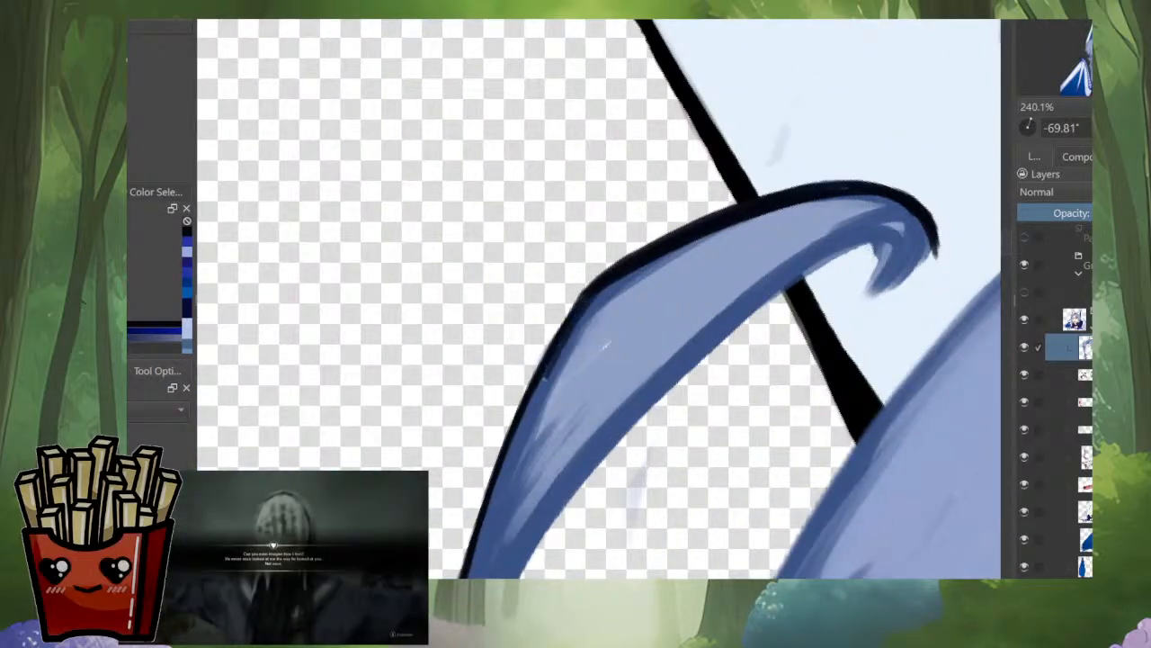
{"action": "left_click_drag", "start_coordinate": [546, 377], "coordinate": [479, 523]}
{"action": "left_click_drag", "start_coordinate": [720, 198], "coordinate": [554, 338]}
{"action": "left_click_drag", "start_coordinate": [712, 104], "coordinate": [824, 302]}
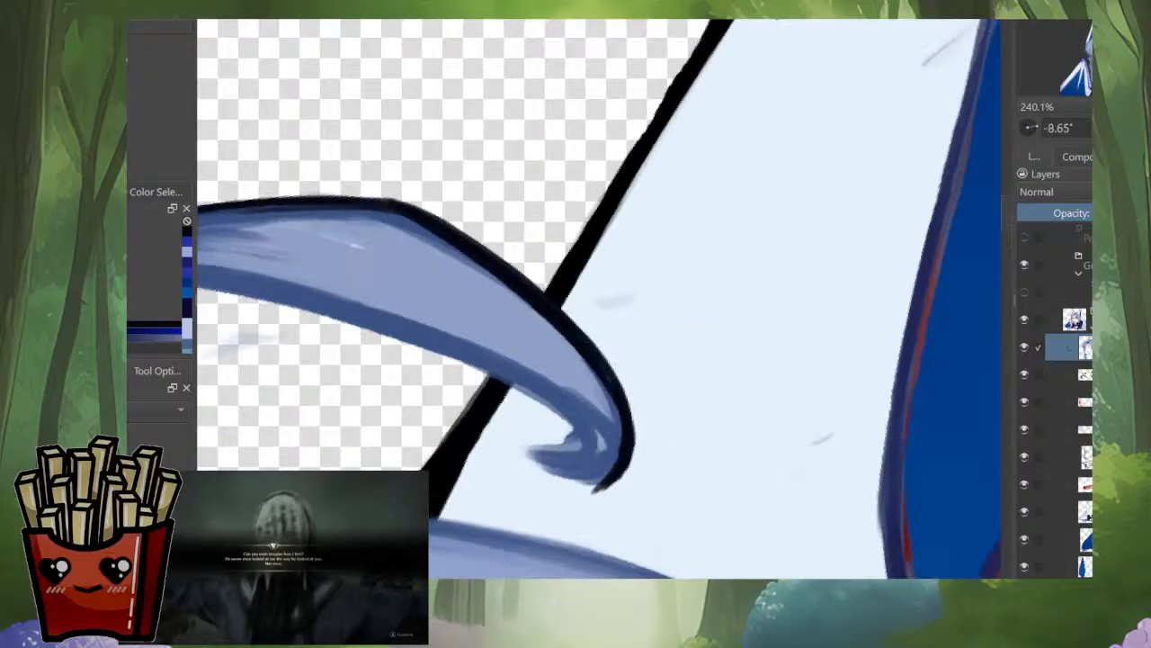
{"action": "left_click_drag", "start_coordinate": [613, 390], "coordinate": [677, 173]}
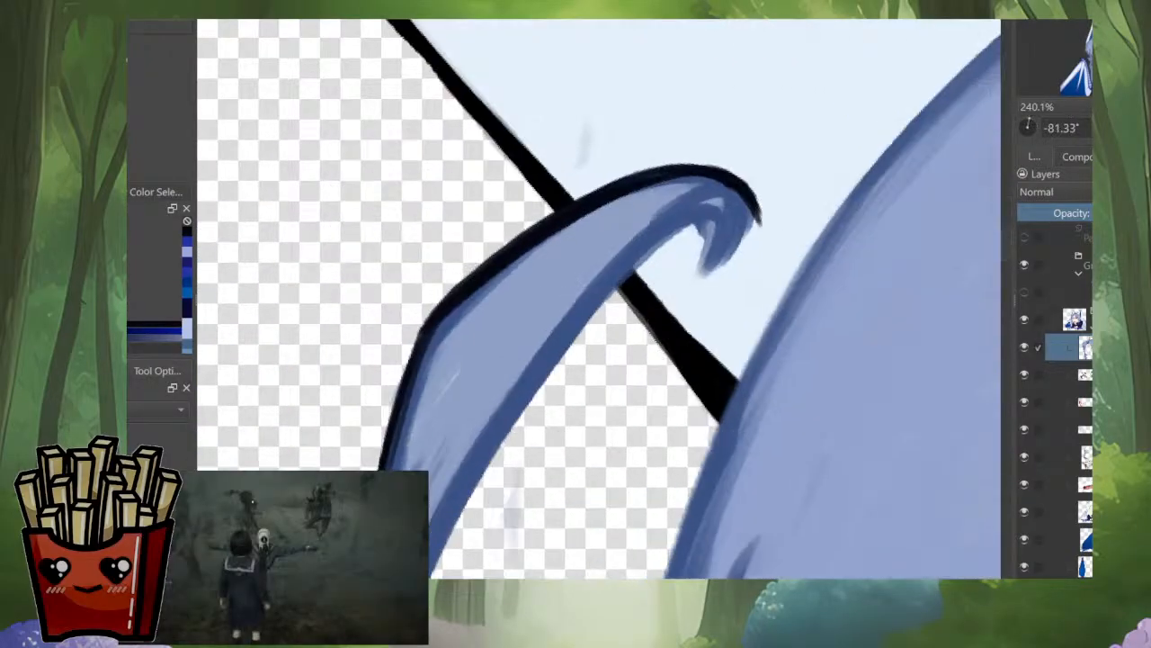
{"action": "mouse_move", "coordinate": [747, 195]}
{"action": "left_mouse_down"}
{"action": "mouse_move", "coordinate": [766, 271]}
{"action": "mouse_move", "coordinate": [742, 300]}
{"action": "left_mouse_up"}
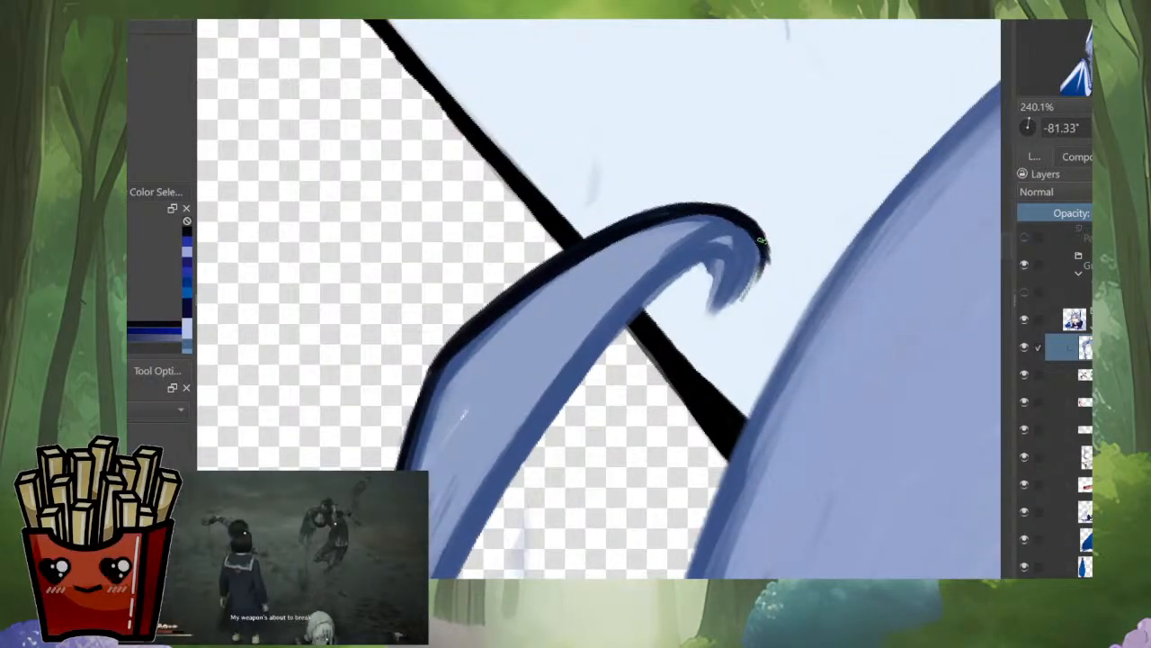
{"action": "mouse_move", "coordinate": [753, 234]}
{"action": "left_mouse_down"}
{"action": "mouse_move", "coordinate": [720, 239]}
{"action": "mouse_move", "coordinate": [744, 221]}
{"action": "mouse_move", "coordinate": [755, 228]}
{"action": "mouse_move", "coordinate": [686, 262]}
{"action": "left_mouse_up"}
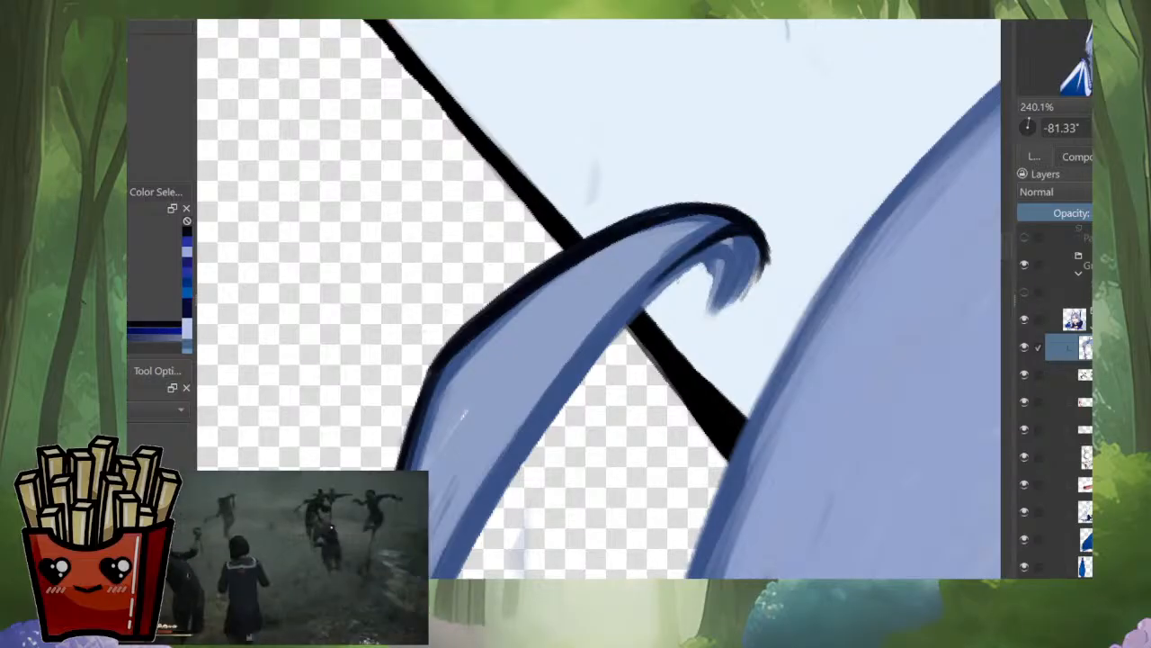
Step: Extend the loose strand's curled tip into a clean point with mid-blue strokes and fill in its inner edge
{"action": "left_click_drag", "start_coordinate": [720, 216], "coordinate": [735, 351]}
{"action": "left_click_drag", "start_coordinate": [738, 392], "coordinate": [693, 421]}
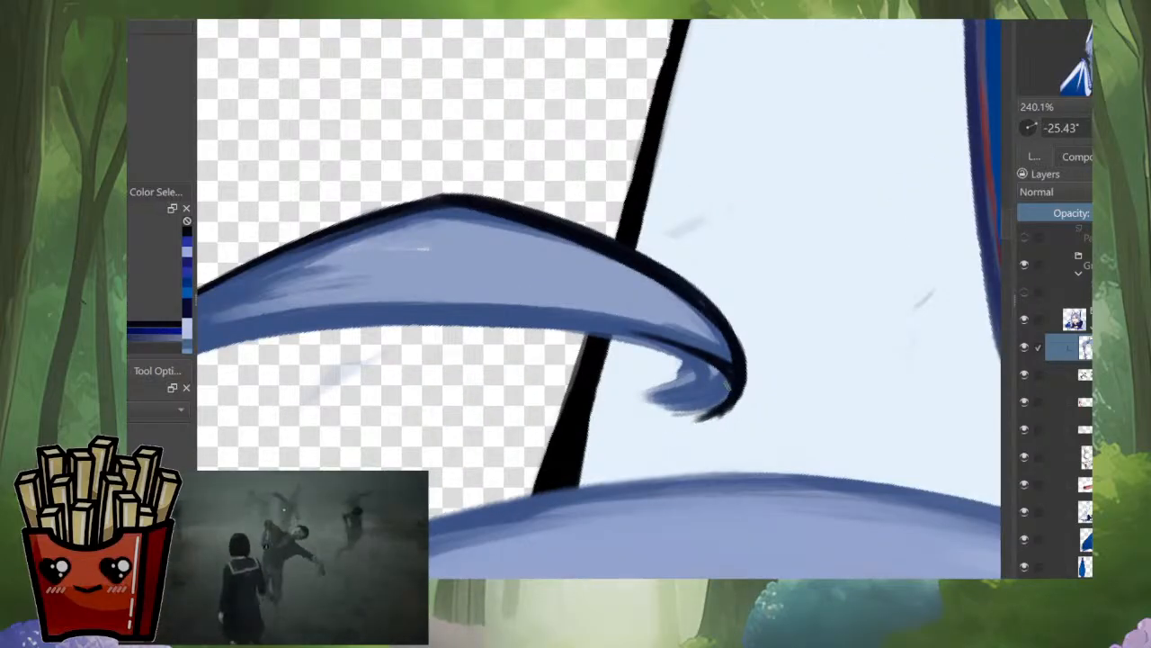
{"action": "left_click", "coordinate": [727, 387], "text": "ctrl"}
{"action": "mouse_move", "coordinate": [727, 375]}
{"action": "left_mouse_down"}
{"action": "mouse_move", "coordinate": [700, 417]}
{"action": "mouse_move", "coordinate": [725, 397]}
{"action": "mouse_move", "coordinate": [674, 417]}
{"action": "mouse_move", "coordinate": [725, 401]}
{"action": "mouse_move", "coordinate": [686, 416]}
{"action": "mouse_move", "coordinate": [635, 416]}
{"action": "left_mouse_up"}
{"action": "left_click_drag", "start_coordinate": [637, 416], "coordinate": [669, 403]}
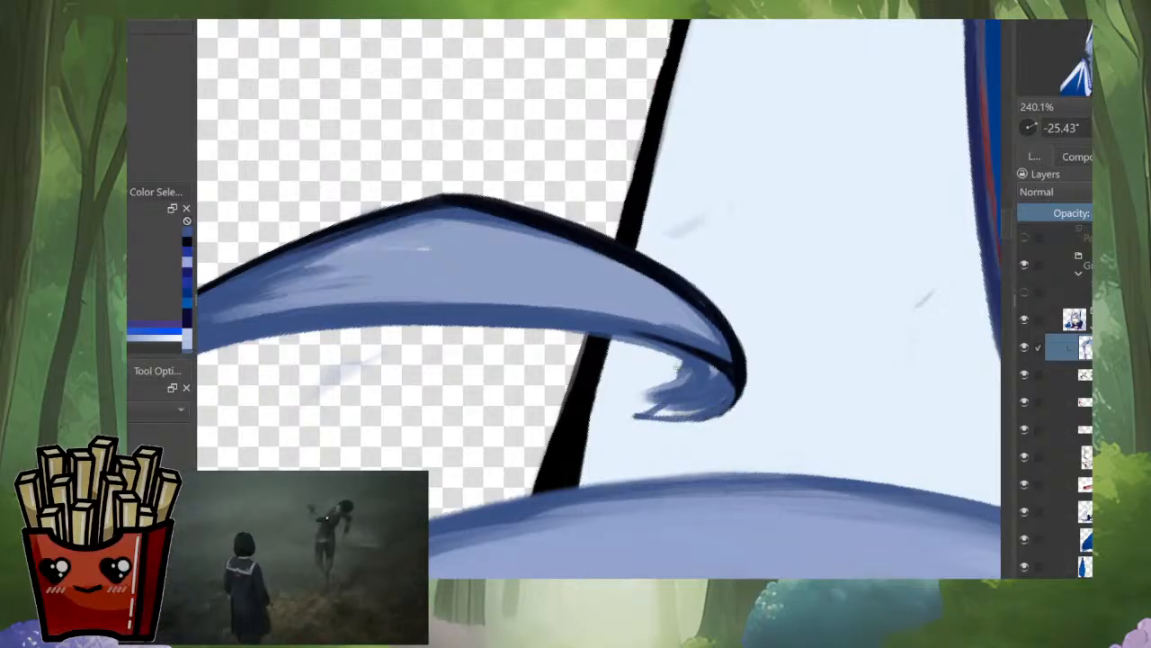
{"action": "left_click_drag", "start_coordinate": [683, 363], "coordinate": [657, 399]}
{"action": "left_click_drag", "start_coordinate": [671, 385], "coordinate": [642, 399]}
{"action": "left_click", "coordinate": [699, 370], "text": "ctrl"}
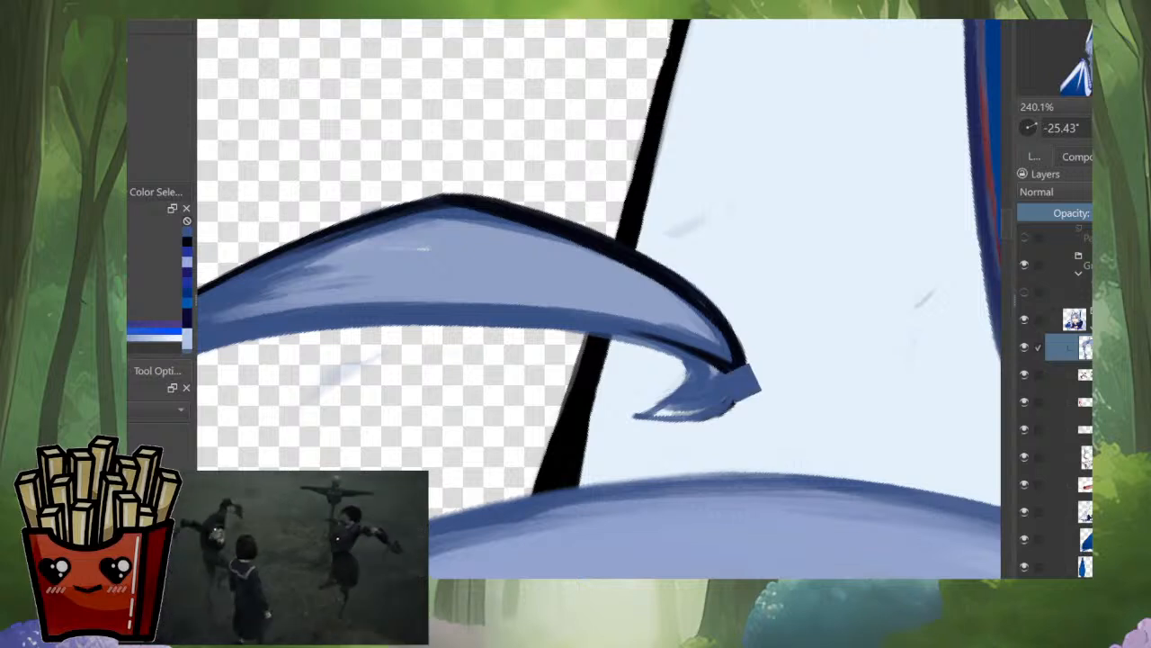
{"action": "left_click_drag", "start_coordinate": [702, 367], "coordinate": [663, 409]}
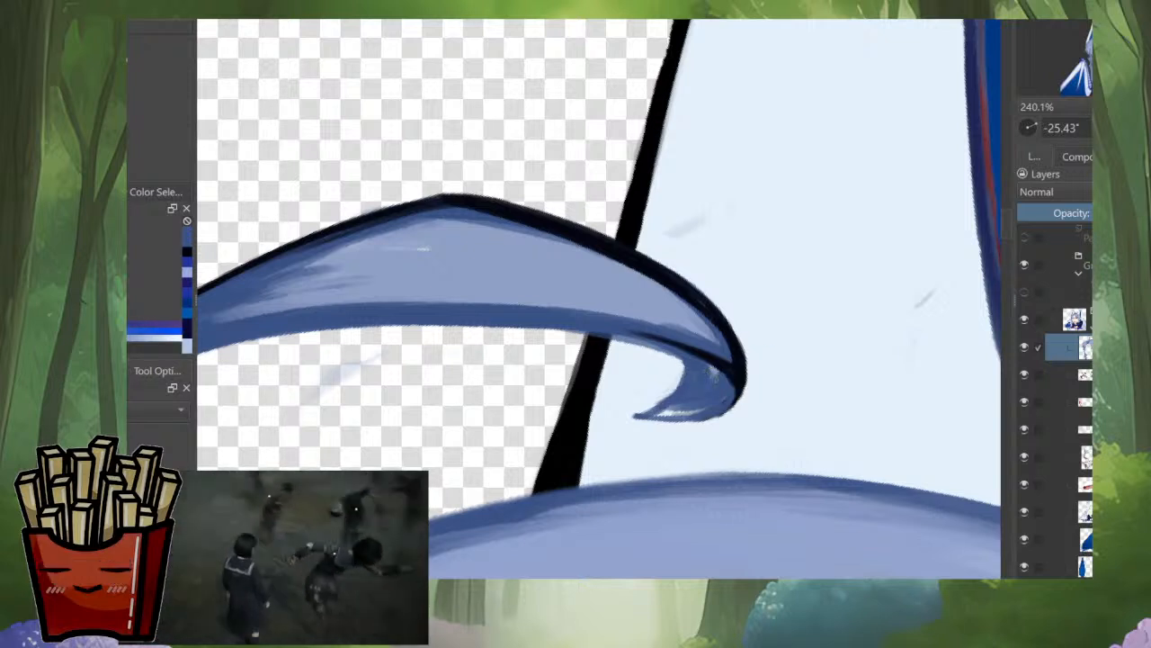
Step: Darken the inner edge of the curled tip just below its fold line
{"action": "left_click", "coordinate": [717, 356], "text": "ctrl"}
{"action": "mouse_move", "coordinate": [685, 352]}
{"action": "left_mouse_down"}
{"action": "mouse_move", "coordinate": [692, 377]}
{"action": "mouse_move", "coordinate": [664, 403]}
{"action": "left_mouse_up"}
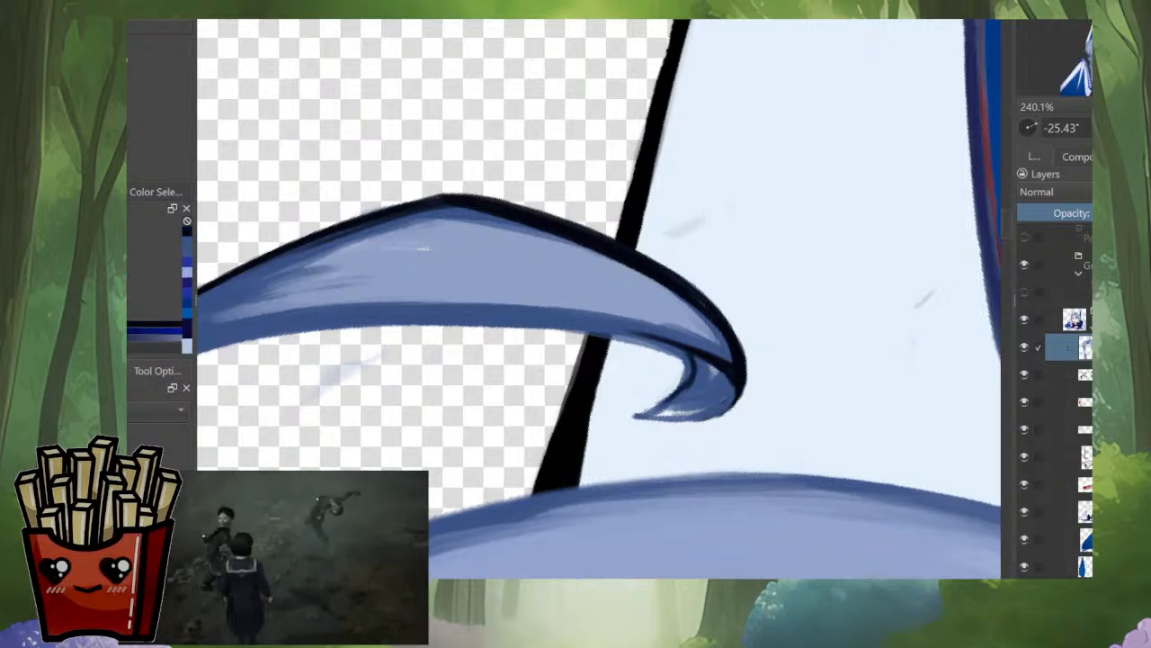
{"action": "left_click", "coordinate": [706, 380], "text": "ctrl"}
{"action": "left_click_drag", "start_coordinate": [691, 364], "coordinate": [657, 413]}
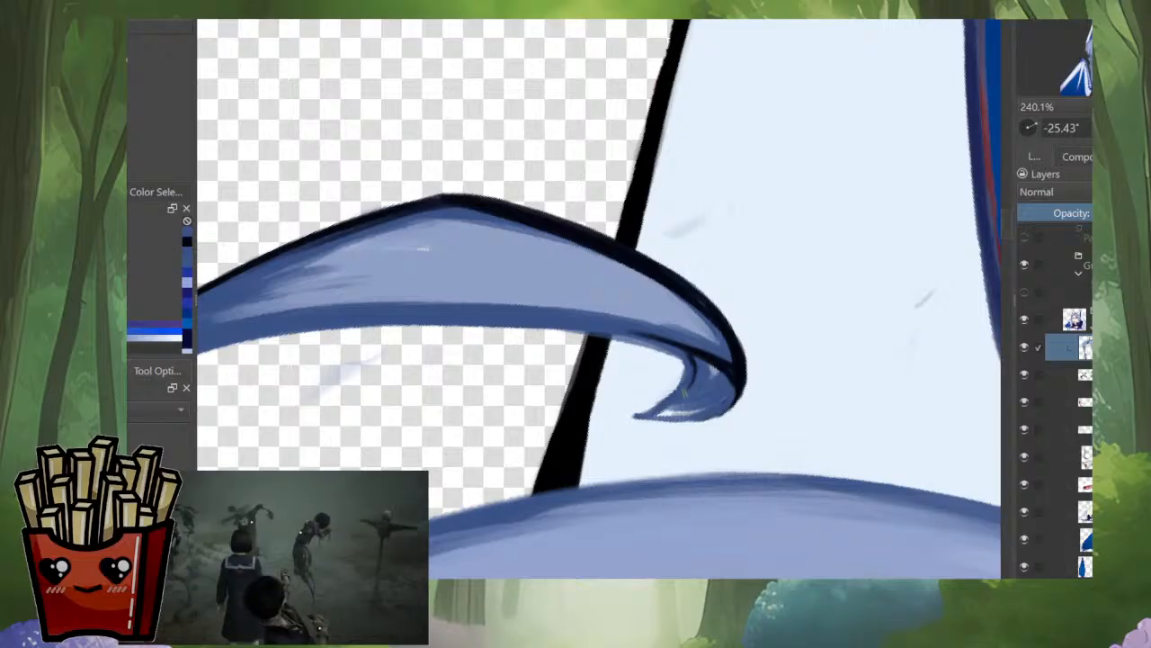
Step: Fill the underside of the curled tip with the hair's light blue, keeping its inner edge darker
{"action": "left_click", "coordinate": [626, 531], "text": "ctrl"}
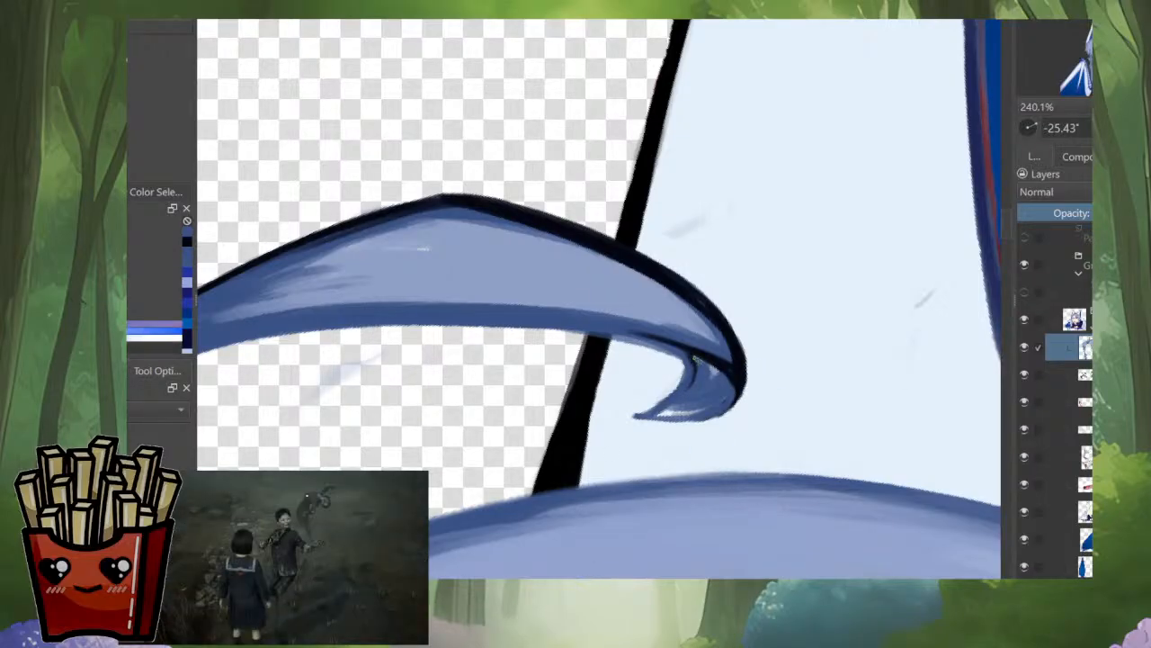
{"action": "mouse_move", "coordinate": [695, 357]}
{"action": "left_mouse_down"}
{"action": "mouse_move", "coordinate": [716, 398]}
{"action": "mouse_move", "coordinate": [730, 371]}
{"action": "left_mouse_up"}
{"action": "mouse_move", "coordinate": [734, 371]}
{"action": "left_mouse_down"}
{"action": "mouse_move", "coordinate": [718, 409]}
{"action": "mouse_move", "coordinate": [676, 407]}
{"action": "left_mouse_up"}
{"action": "left_click", "coordinate": [705, 392], "text": "ctrl"}
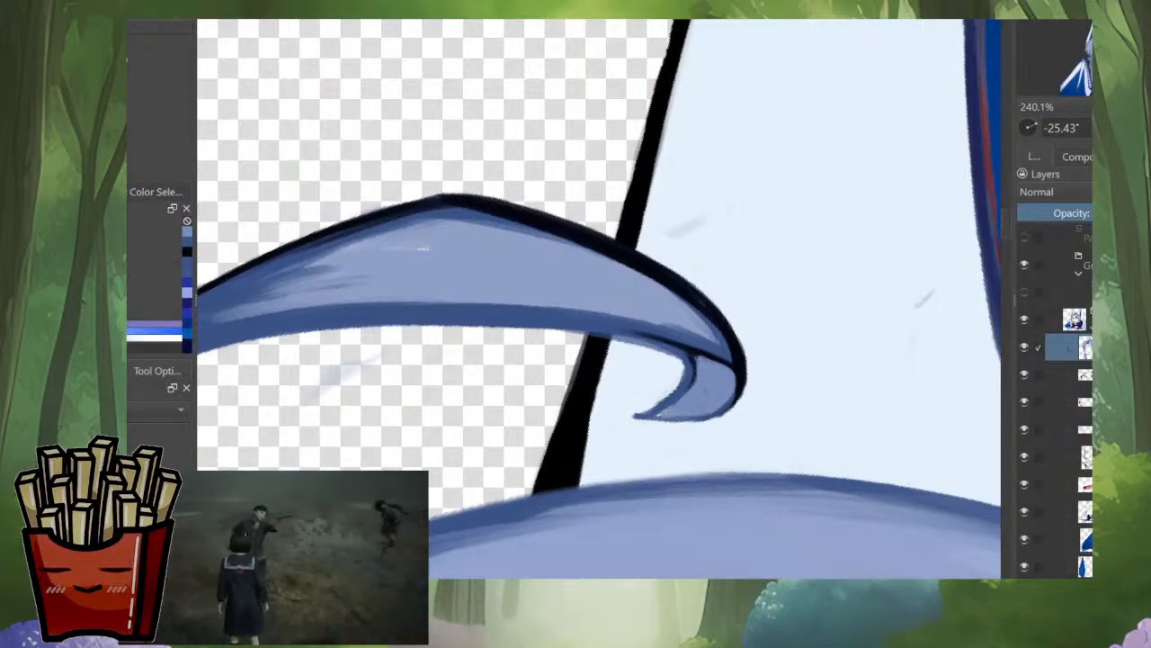
{"action": "left_click", "coordinate": [691, 358], "text": "ctrl"}
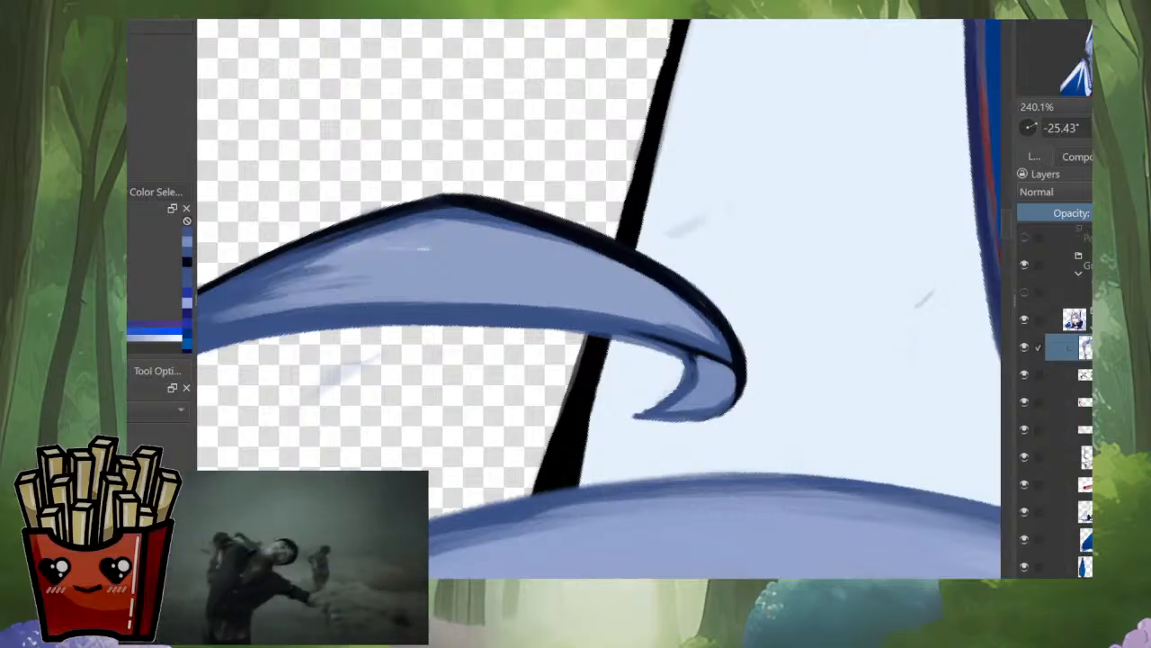
Step: Outline the loose strand's lower edge in dark navy from the curl back toward the middle
{"action": "mouse_move", "coordinate": [691, 360]}
{"action": "left_mouse_down"}
{"action": "mouse_move", "coordinate": [717, 263]}
{"action": "mouse_move", "coordinate": [745, 309]}
{"action": "mouse_move", "coordinate": [687, 342]}
{"action": "mouse_move", "coordinate": [543, 486]}
{"action": "left_mouse_up"}
{"action": "left_click", "coordinate": [739, 307], "text": "ctrl"}
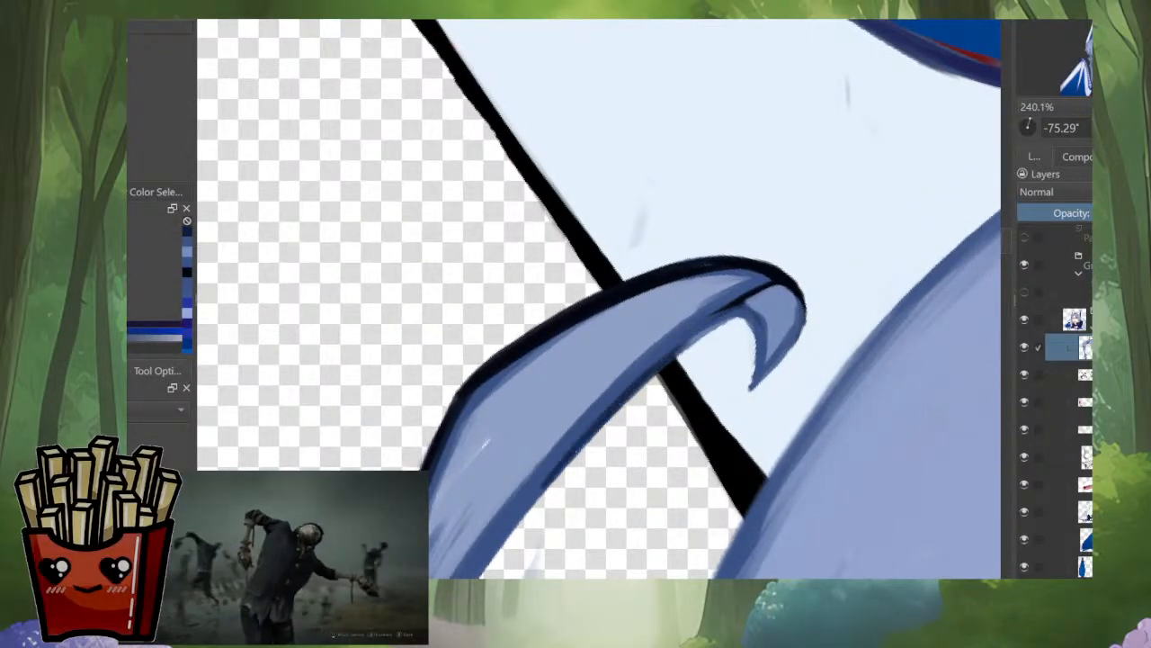
{"action": "mouse_move", "coordinate": [602, 427]}
{"action": "left_mouse_down"}
{"action": "mouse_move", "coordinate": [735, 276]}
{"action": "mouse_move", "coordinate": [716, 318]}
{"action": "left_mouse_up"}
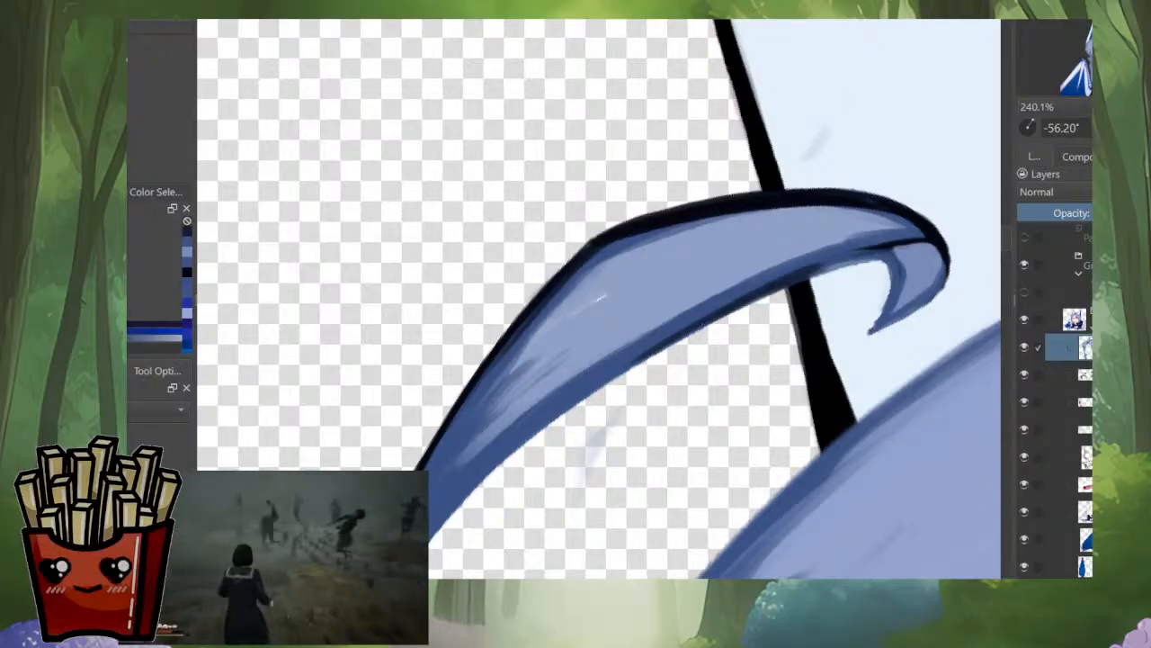
{"action": "left_click_drag", "start_coordinate": [781, 282], "coordinate": [591, 389]}
{"action": "mouse_move", "coordinate": [720, 310]}
{"action": "left_mouse_down"}
{"action": "mouse_move", "coordinate": [490, 476]}
{"action": "mouse_move", "coordinate": [716, 254]}
{"action": "mouse_move", "coordinate": [723, 305]}
{"action": "left_mouse_up"}
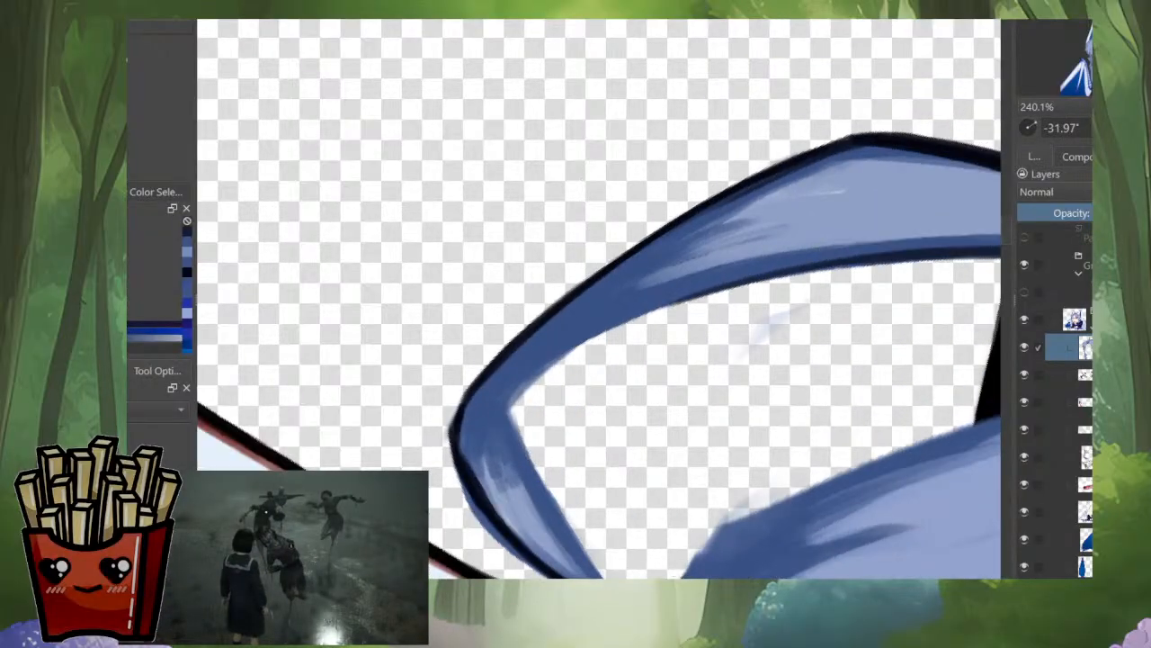
Step: Continue the dark outline along the strand's lower edge to the inner corner of its bend, redoing one stroke
{"action": "left_click_drag", "start_coordinate": [907, 256], "coordinate": [720, 302]}
{"action": "key", "text": "ctrl+z"}
{"action": "left_click_drag", "start_coordinate": [875, 260], "coordinate": [702, 298]}
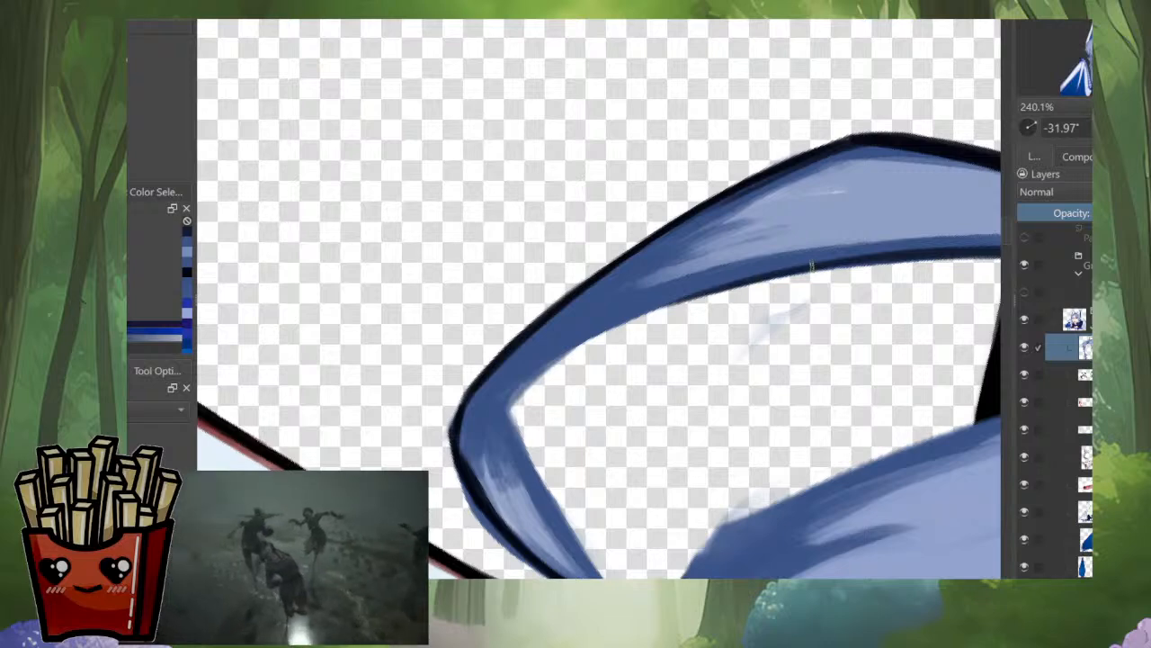
{"action": "left_click_drag", "start_coordinate": [812, 265], "coordinate": [589, 341]}
{"action": "left_click_drag", "start_coordinate": [668, 305], "coordinate": [516, 396]}
{"action": "left_click_drag", "start_coordinate": [597, 338], "coordinate": [498, 413]}
{"action": "left_click_drag", "start_coordinate": [538, 373], "coordinate": [504, 414]}
{"action": "left_click_drag", "start_coordinate": [576, 375], "coordinate": [542, 354]}
{"action": "left_click_drag", "start_coordinate": [543, 354], "coordinate": [710, 314]}
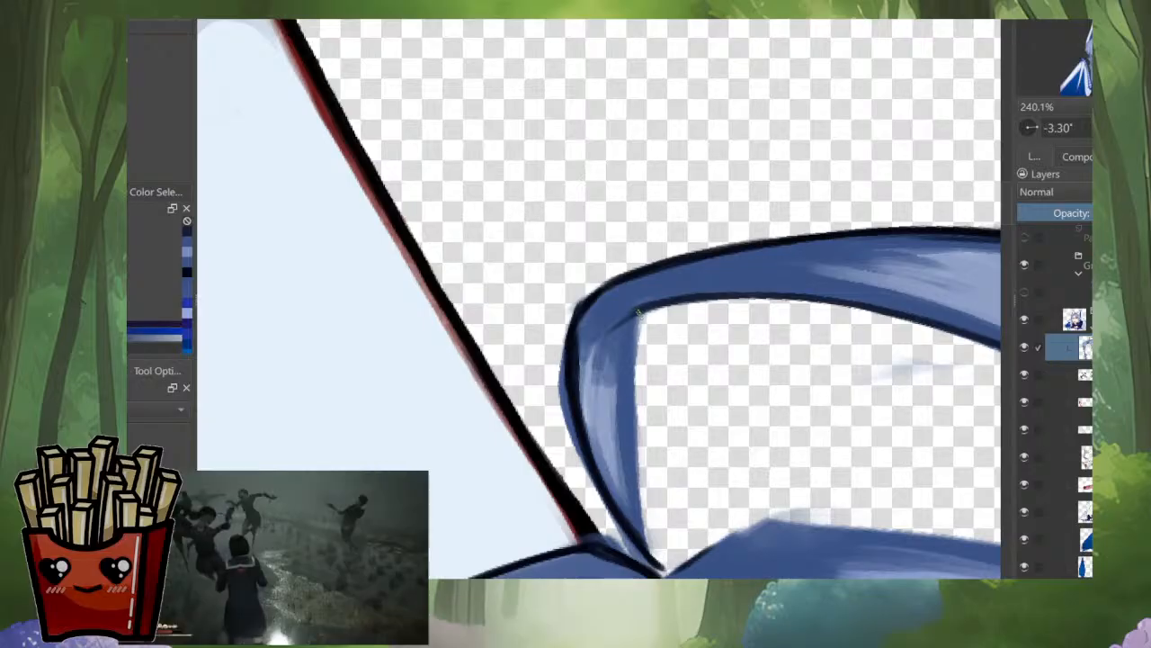
Step: Outline the inner side of the loose strand's base in dark navy and clean up its outer edge
{"action": "left_click_drag", "start_coordinate": [634, 312], "coordinate": [627, 392]}
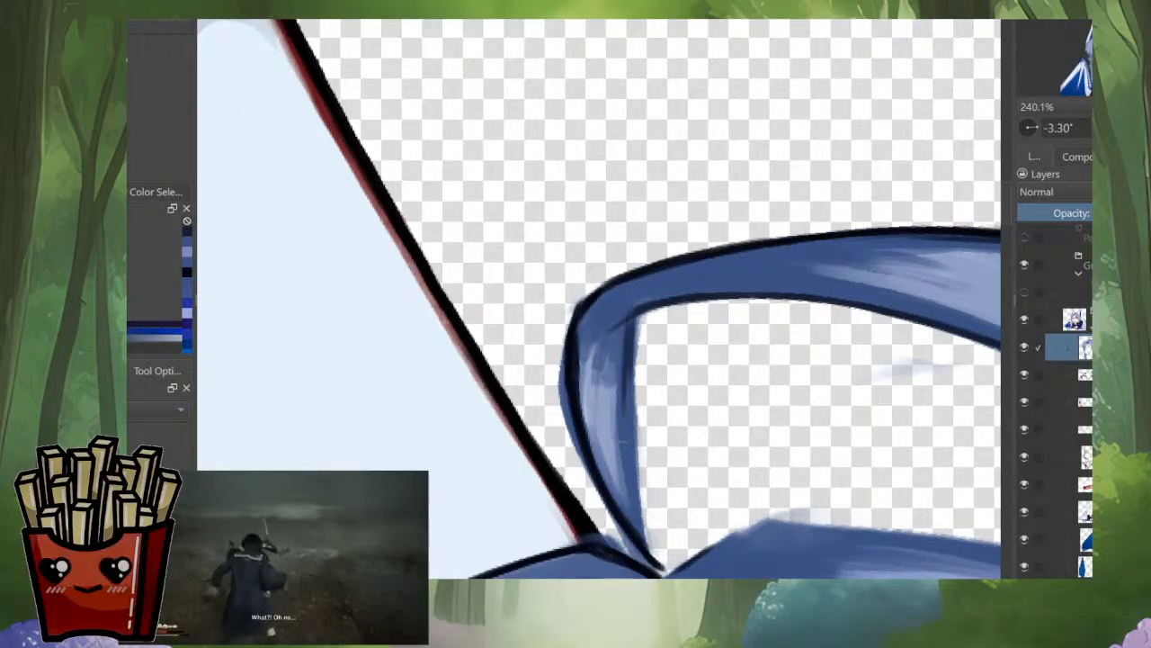
{"action": "mouse_move", "coordinate": [629, 314]}
{"action": "left_mouse_down"}
{"action": "mouse_move", "coordinate": [616, 392]}
{"action": "mouse_move", "coordinate": [637, 522]}
{"action": "mouse_move", "coordinate": [658, 570]}
{"action": "left_mouse_up"}
{"action": "mouse_move", "coordinate": [641, 526]}
{"action": "left_mouse_down"}
{"action": "mouse_move", "coordinate": [623, 387]}
{"action": "mouse_move", "coordinate": [629, 317]}
{"action": "mouse_move", "coordinate": [640, 487]}
{"action": "left_mouse_up"}
{"action": "left_click_drag", "start_coordinate": [633, 403], "coordinate": [642, 506]}
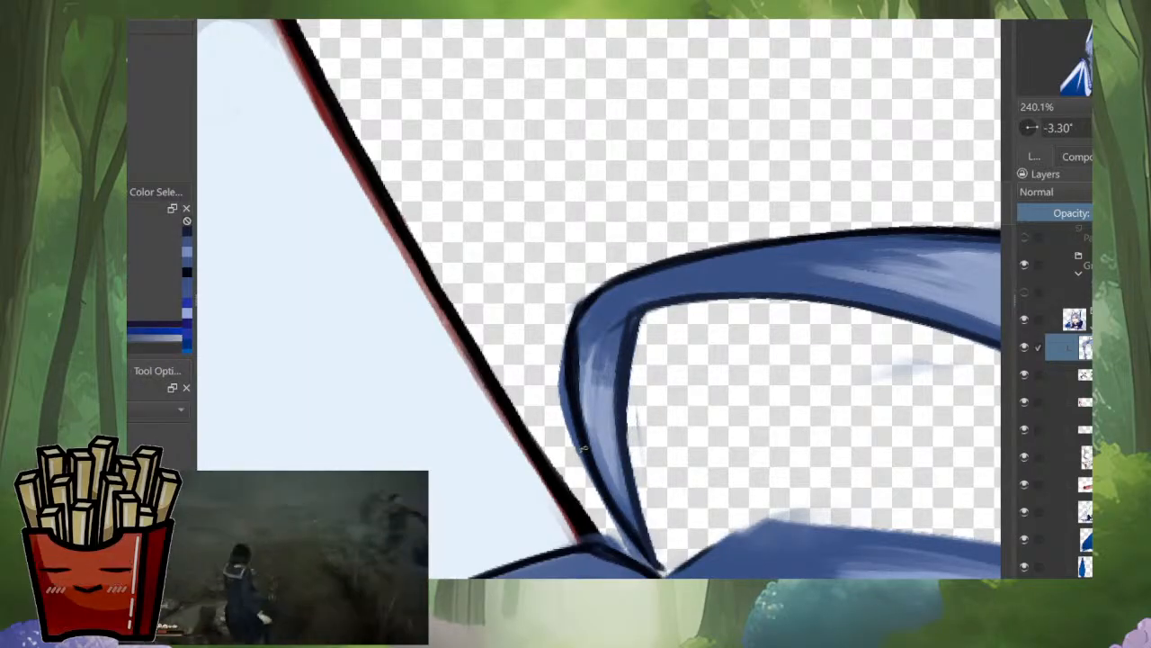
{"action": "left_click_drag", "start_coordinate": [580, 459], "coordinate": [621, 540]}
{"action": "left_click_drag", "start_coordinate": [566, 312], "coordinate": [584, 471]}
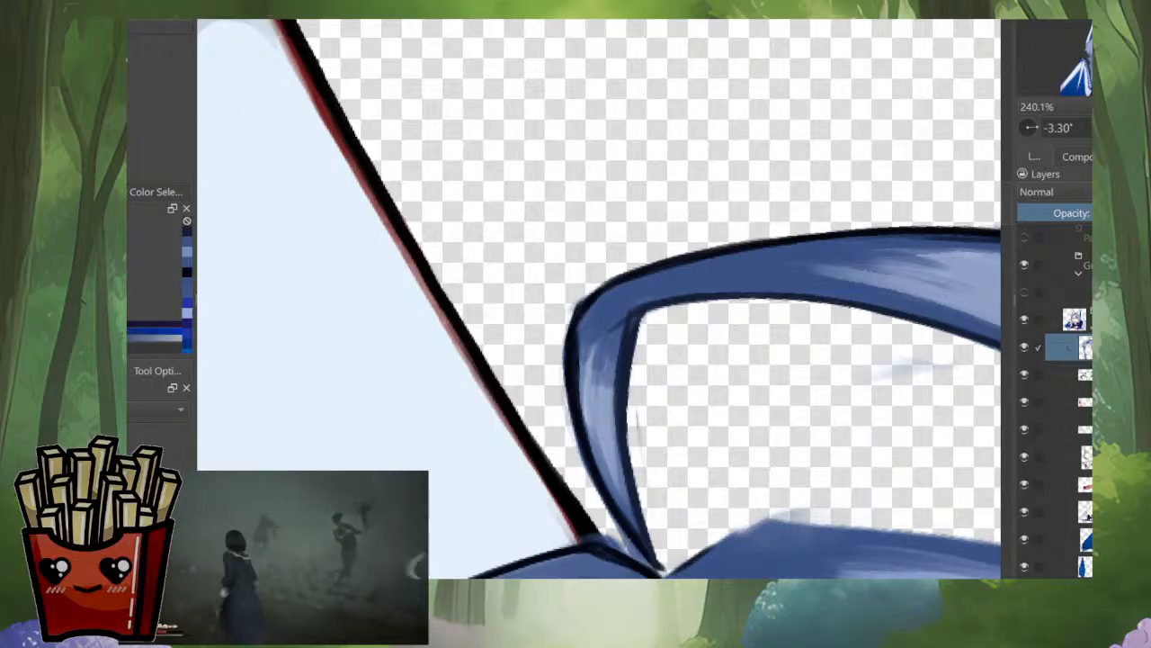
{"action": "mouse_move", "coordinate": [613, 522]}
{"action": "left_mouse_down"}
{"action": "mouse_move", "coordinate": [644, 543]}
{"action": "mouse_move", "coordinate": [600, 428]}
{"action": "left_mouse_up"}
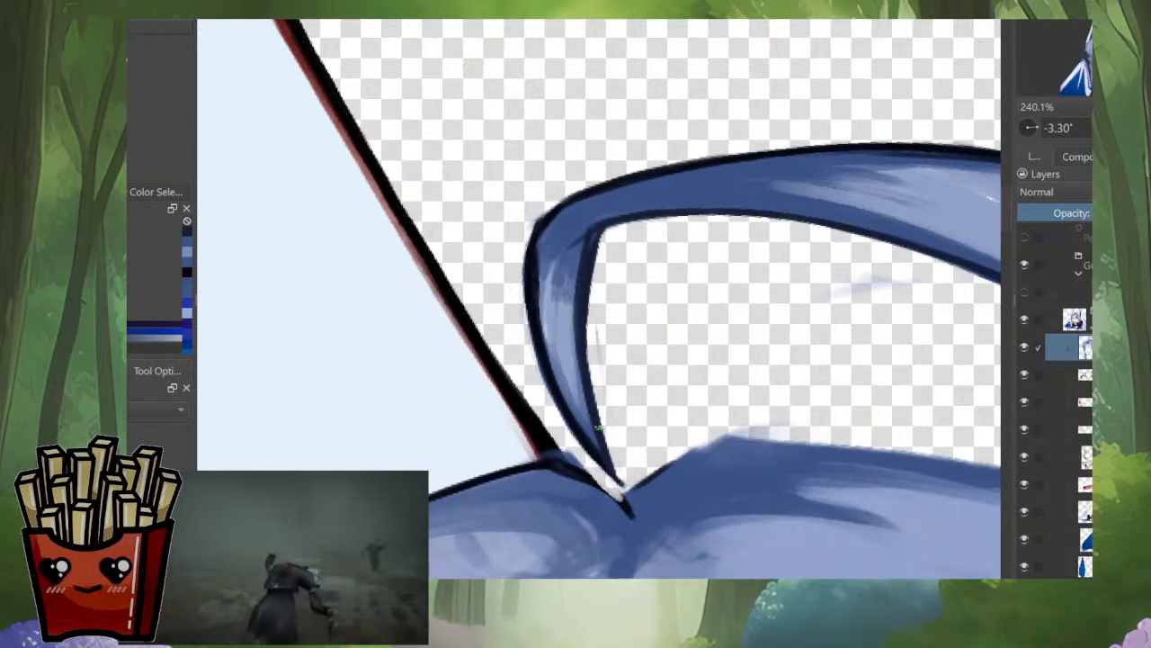
Step: Outline both sides of the notch where the loose strand meets the top of the hair in dark navy
{"action": "left_click", "coordinate": [574, 468], "text": "ctrl"}
{"action": "mouse_move", "coordinate": [558, 463]}
{"action": "left_mouse_down"}
{"action": "mouse_move", "coordinate": [545, 463]}
{"action": "mouse_move", "coordinate": [614, 500]}
{"action": "left_mouse_up"}
{"action": "left_click", "coordinate": [556, 486], "text": "ctrl"}
{"action": "left_click_drag", "start_coordinate": [553, 471], "coordinate": [633, 518]}
{"action": "left_click", "coordinate": [610, 519], "text": "ctrl"}
{"action": "left_click", "coordinate": [601, 489], "text": "ctrl"}
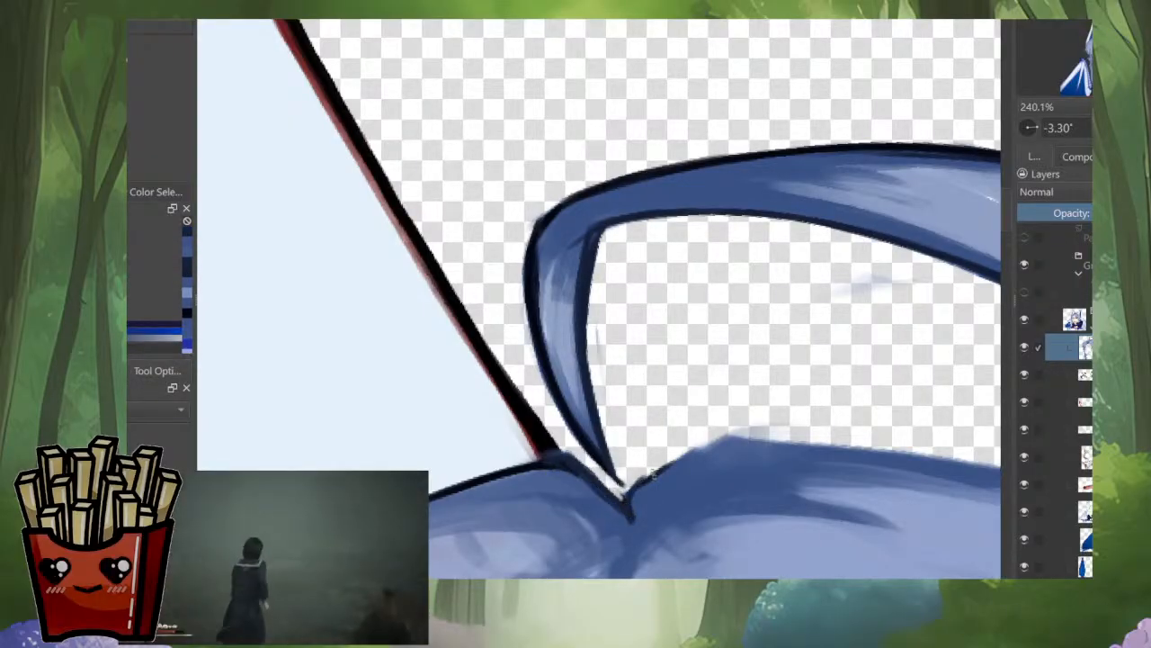
{"action": "left_click_drag", "start_coordinate": [645, 479], "coordinate": [712, 448]}
{"action": "left_click_drag", "start_coordinate": [706, 450], "coordinate": [640, 448]}
{"action": "left_click_drag", "start_coordinate": [710, 485], "coordinate": [675, 405]}
{"action": "left_click_drag", "start_coordinate": [643, 469], "coordinate": [543, 482]}
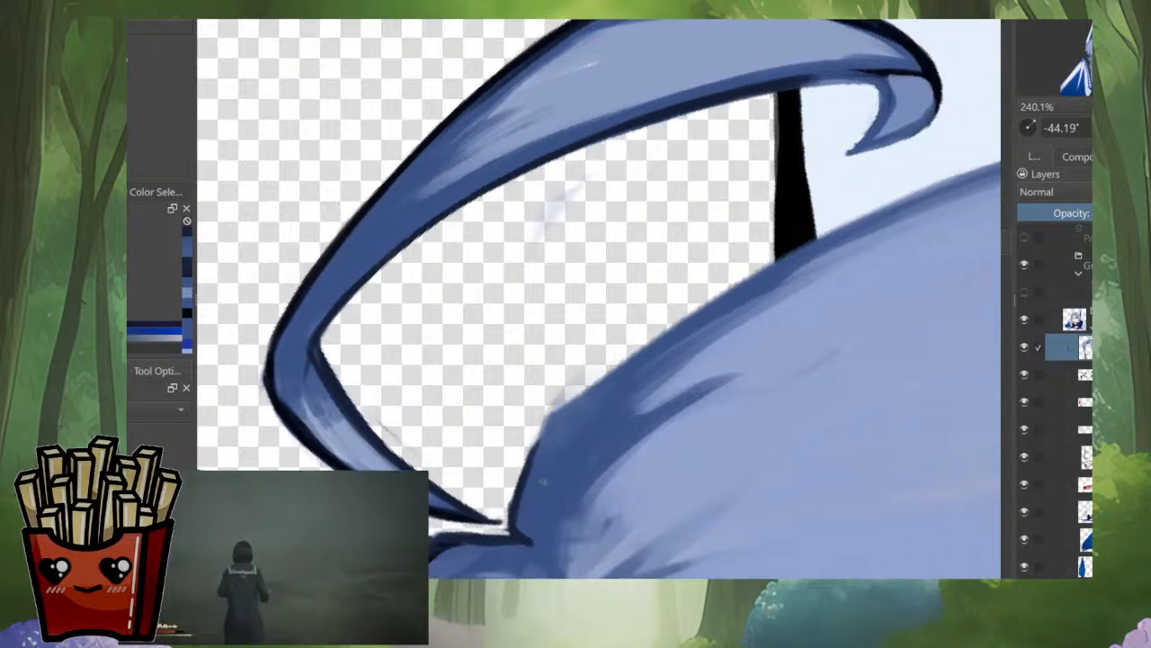
Step: Outline the top edge of the hair in dark navy from the notch past the base of the larger ear
{"action": "mouse_move", "coordinate": [519, 533]}
{"action": "left_mouse_down"}
{"action": "mouse_move", "coordinate": [541, 434]}
{"action": "mouse_move", "coordinate": [572, 398]}
{"action": "mouse_move", "coordinate": [846, 232]}
{"action": "left_mouse_up"}
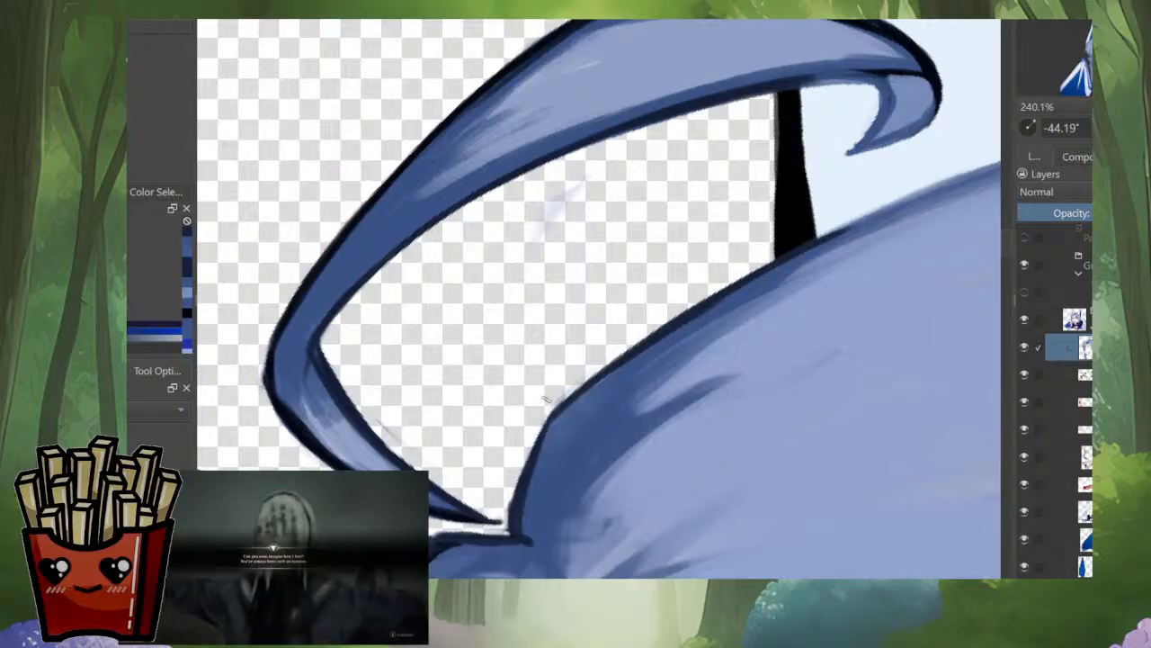
{"action": "left_click_drag", "start_coordinate": [648, 342], "coordinate": [648, 476]}
{"action": "left_click_drag", "start_coordinate": [647, 477], "coordinate": [661, 220]}
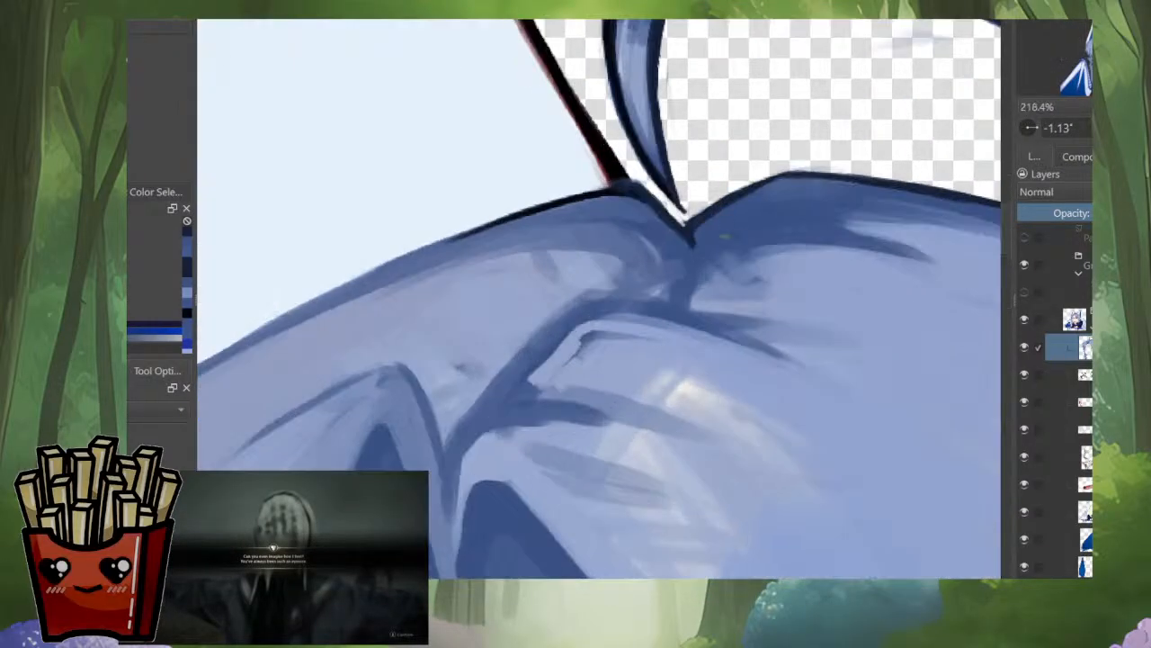
Step: Rework the shading below the notch and add dark lines along the hair parting down to the bangs, checking the mirrored view
{"action": "left_click", "coordinate": [725, 238], "text": "ctrl"}
{"action": "left_click_drag", "start_coordinate": [672, 279], "coordinate": [663, 306]}
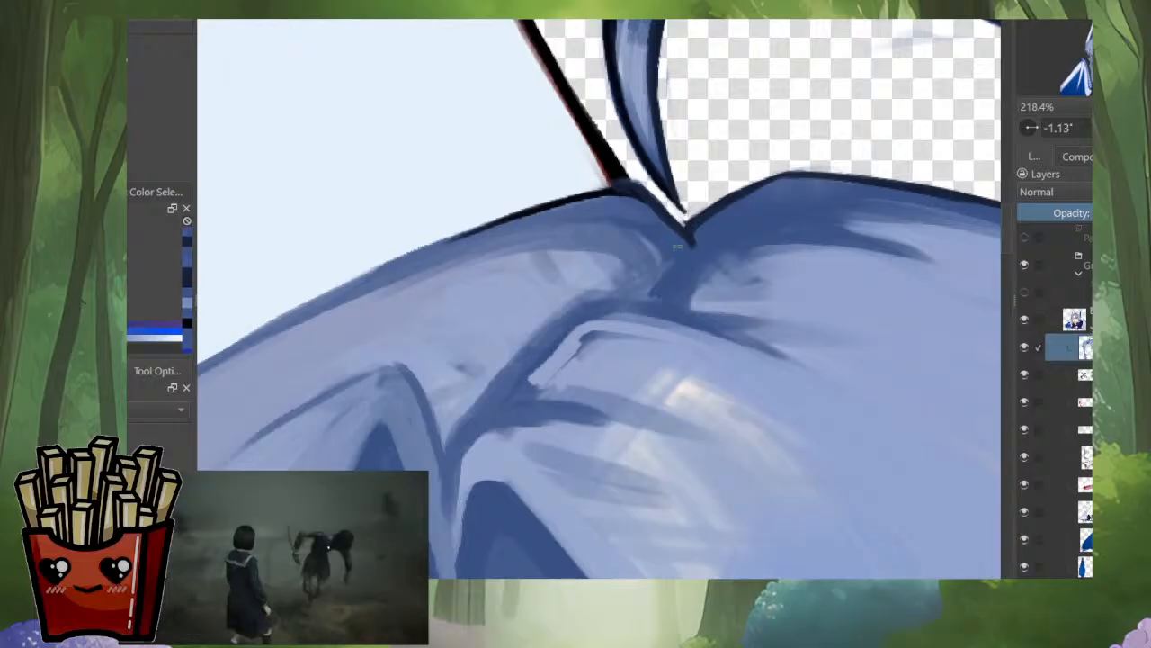
{"action": "left_click_drag", "start_coordinate": [670, 264], "coordinate": [631, 300]}
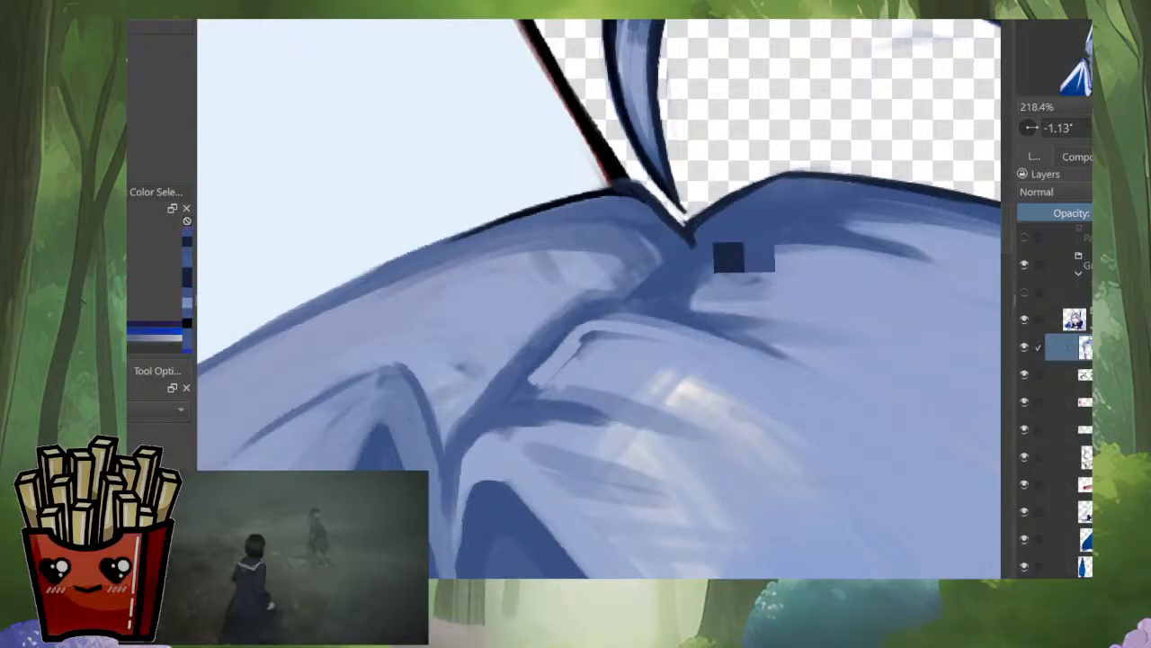
{"action": "left_click", "coordinate": [680, 253], "text": "ctrl"}
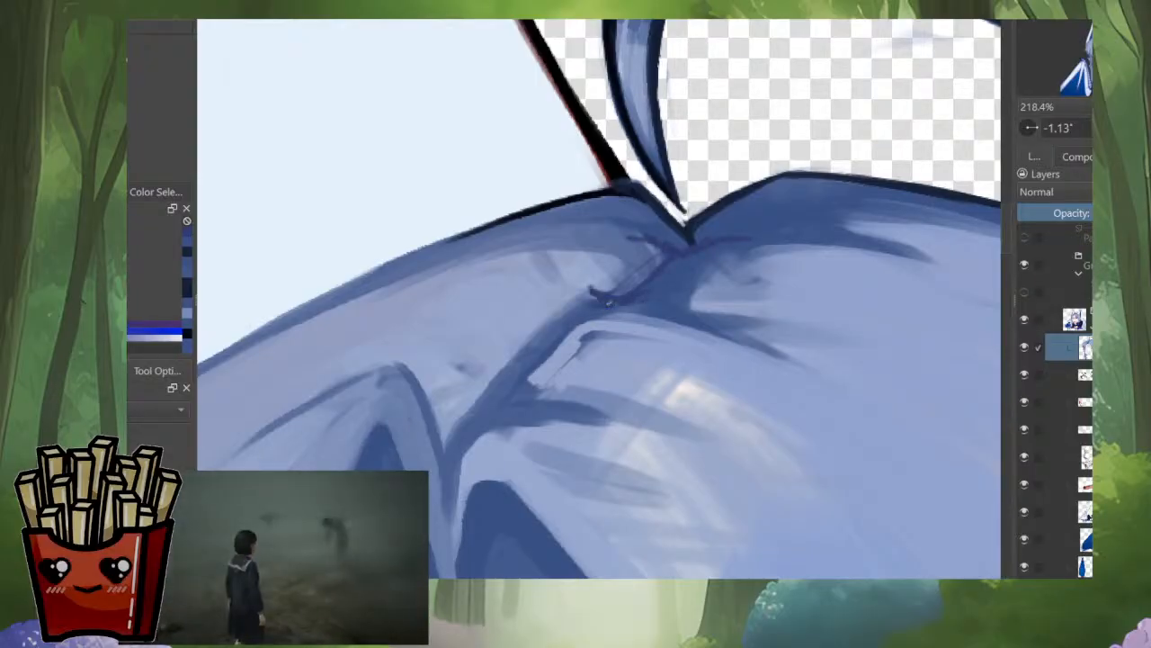
{"action": "left_click_drag", "start_coordinate": [667, 296], "coordinate": [702, 303]}
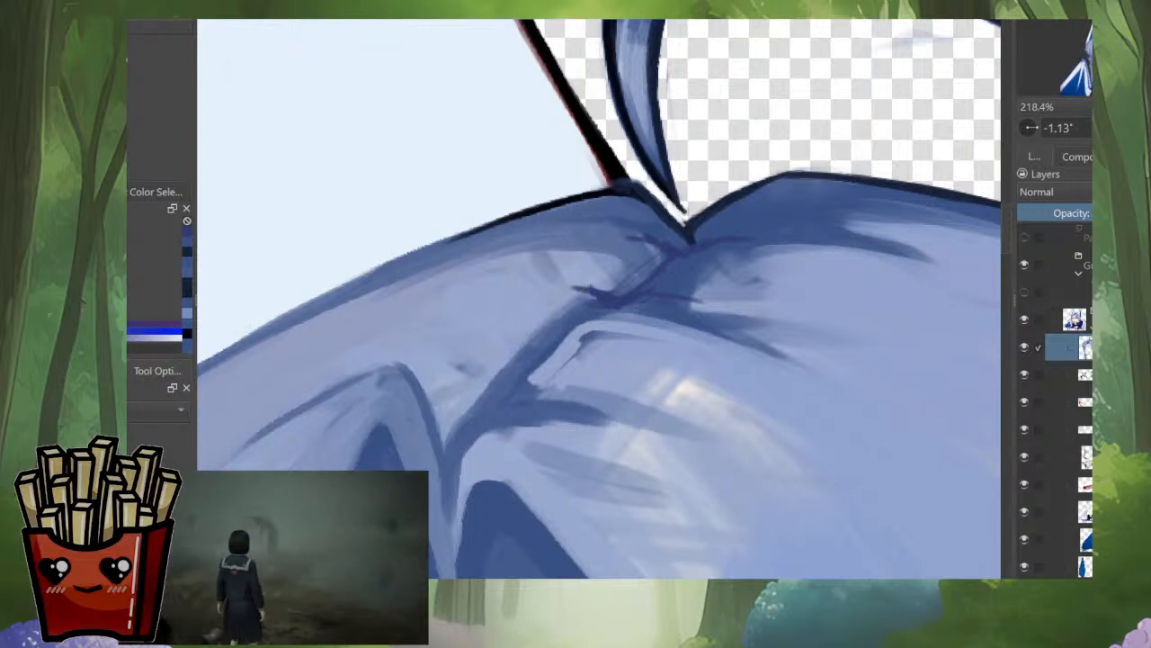
{"action": "mouse_move", "coordinate": [598, 292]}
{"action": "left_mouse_down"}
{"action": "mouse_move", "coordinate": [546, 290]}
{"action": "mouse_move", "coordinate": [638, 256]}
{"action": "left_mouse_up"}
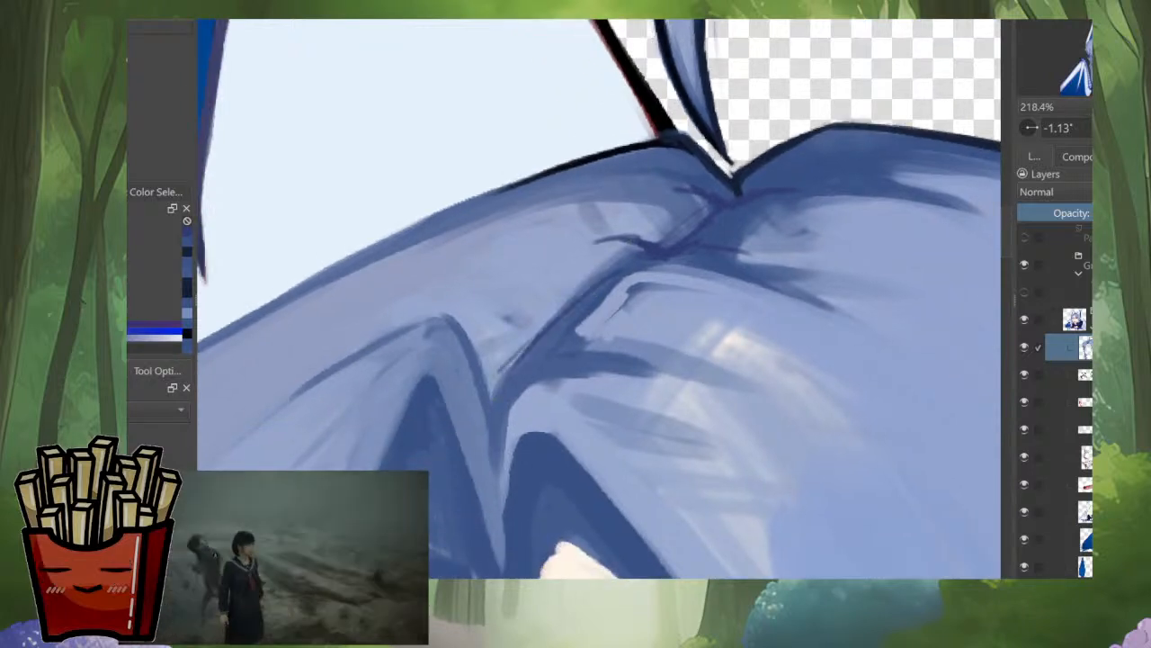
{"action": "left_click_drag", "start_coordinate": [500, 392], "coordinate": [527, 347]}
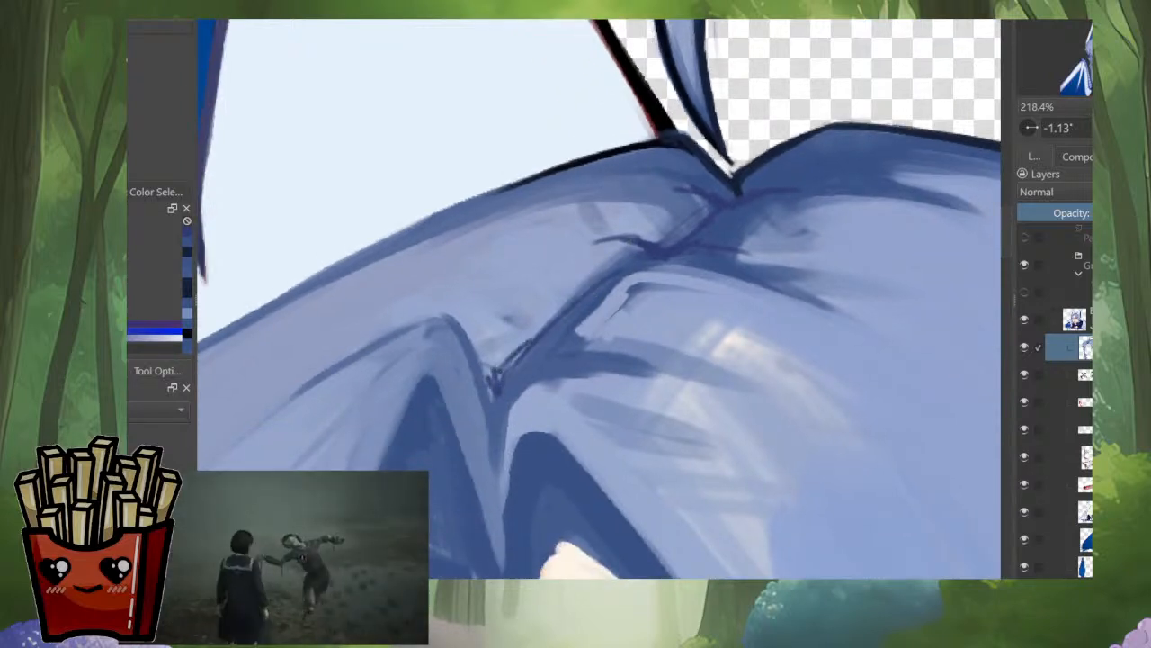
{"action": "scroll", "coordinate": [689, 322], "scroll_direction": "down", "scroll_amount": 5}
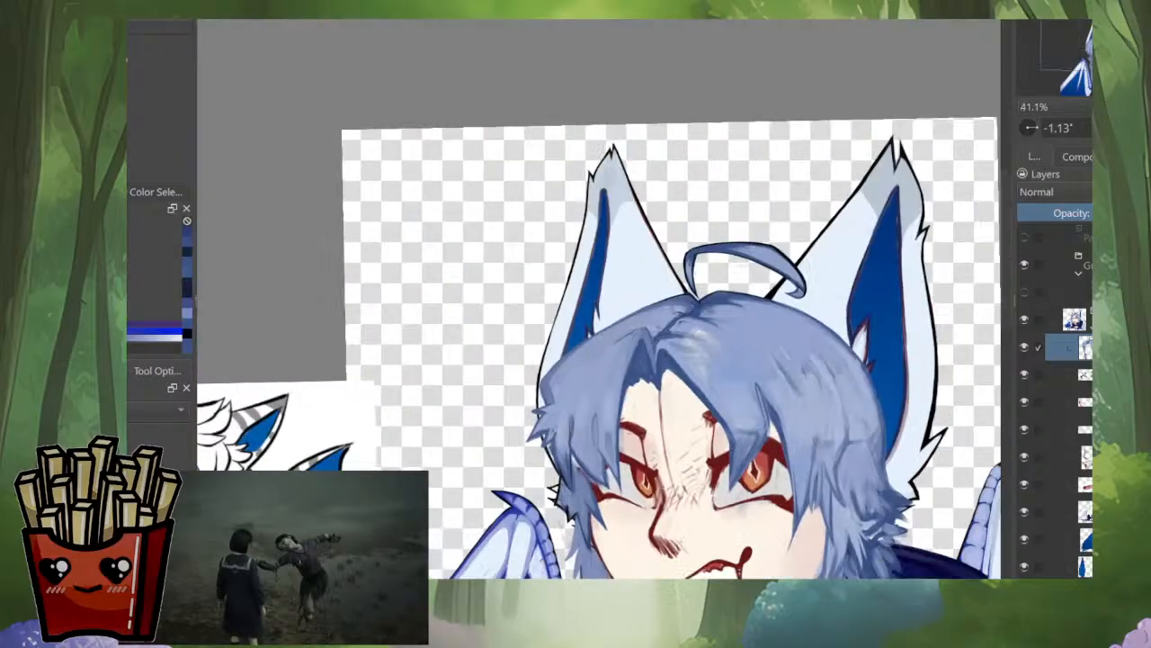
{"action": "key", "text": "m"}
{"action": "key", "text": "m"}
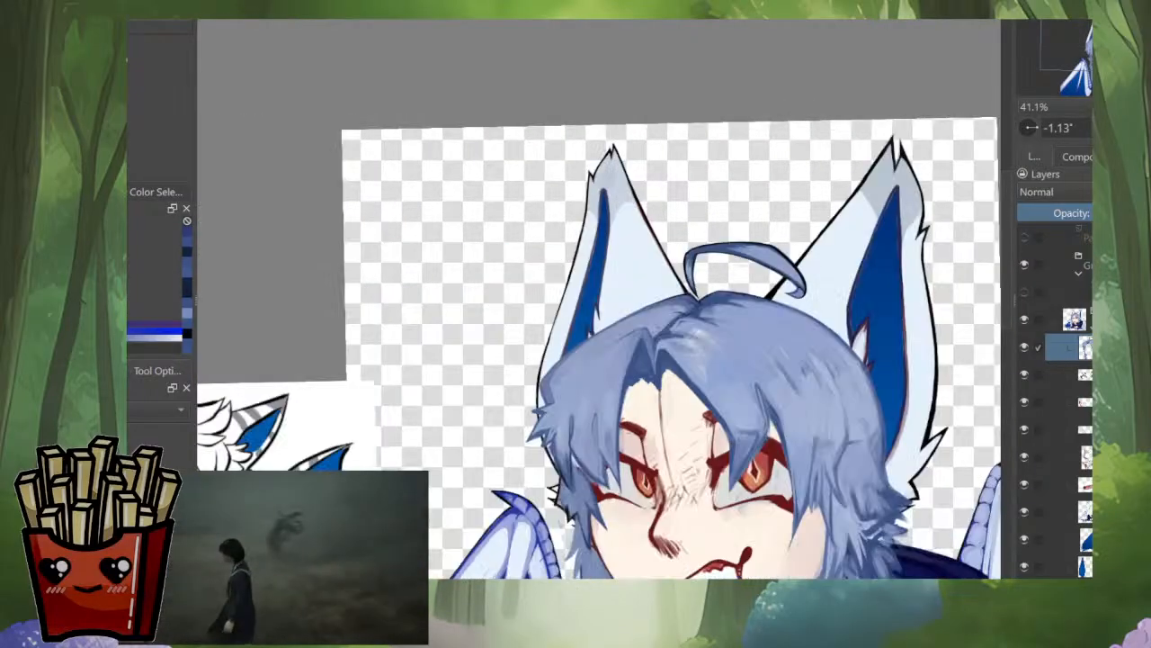
Step: Lighten the shading along the hair parting above the bangs with lighter hair blues and check it against the whole head
{"action": "scroll", "coordinate": [668, 321], "scroll_direction": "up", "scroll_amount": 4}
{"action": "scroll", "coordinate": [666, 311], "scroll_direction": "up", "scroll_amount": 1}
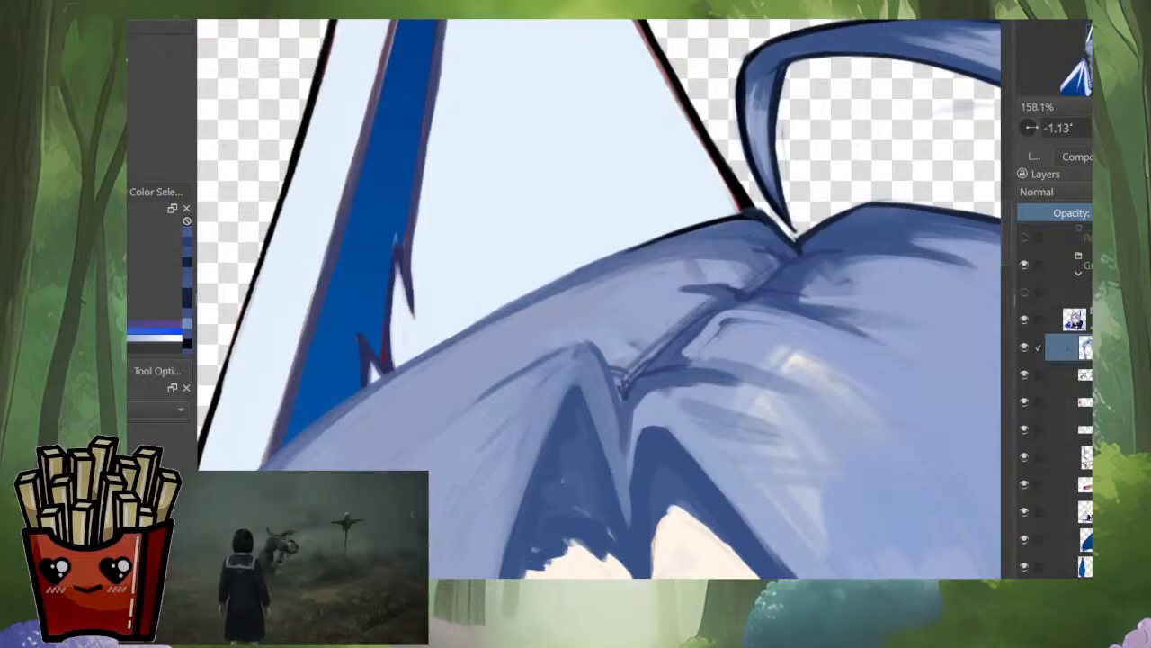
{"action": "scroll", "coordinate": [663, 322], "scroll_direction": "down", "scroll_amount": 7}
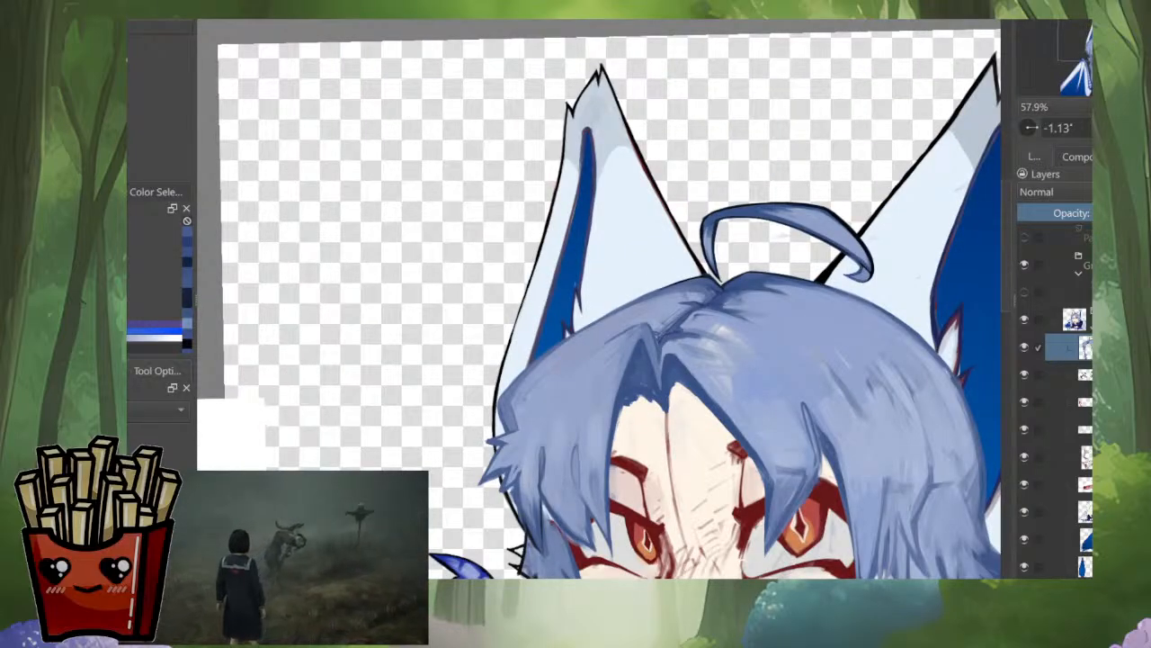
{"action": "scroll", "coordinate": [662, 309], "scroll_direction": "up", "scroll_amount": 8}
{"action": "left_click", "coordinate": [659, 311], "text": "ctrl"}
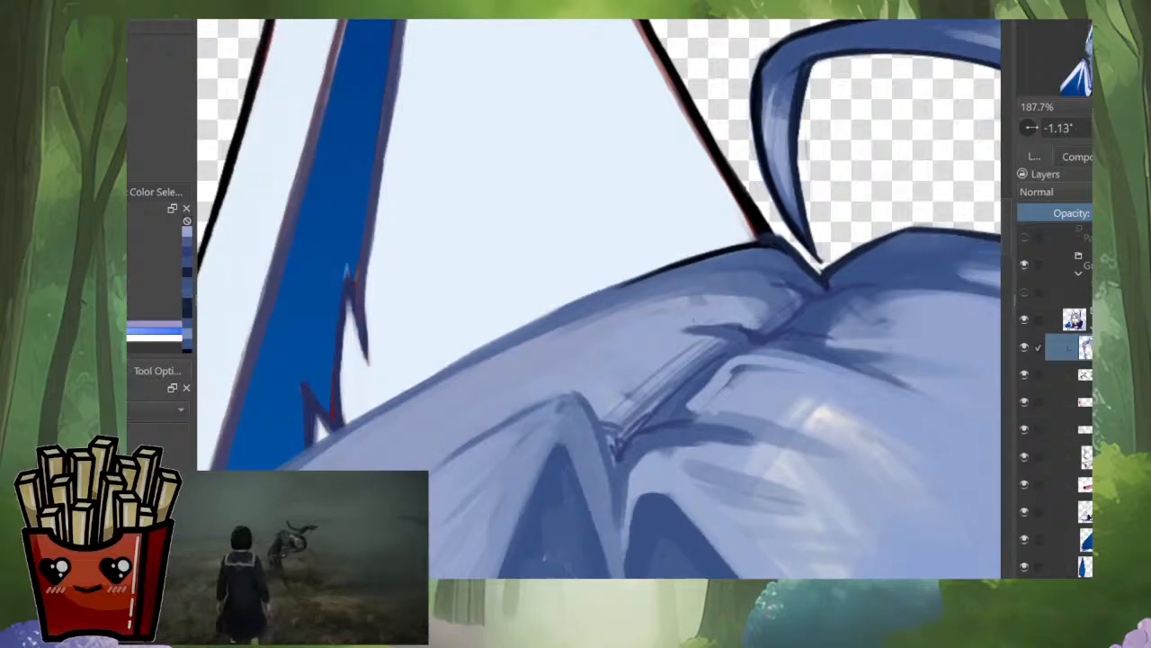
{"action": "scroll", "coordinate": [681, 311], "scroll_direction": "down", "scroll_amount": 6}
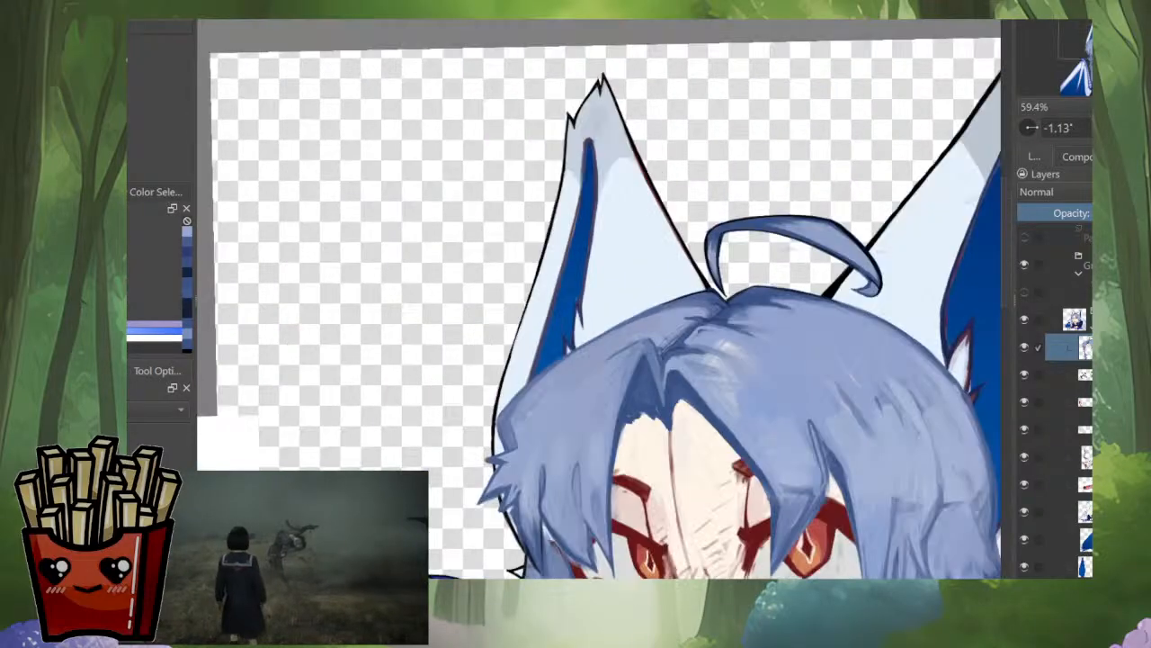
{"action": "left_click_drag", "start_coordinate": [598, 405], "coordinate": [663, 318]}
{"action": "scroll", "coordinate": [646, 360], "scroll_direction": "down", "scroll_amount": 2}
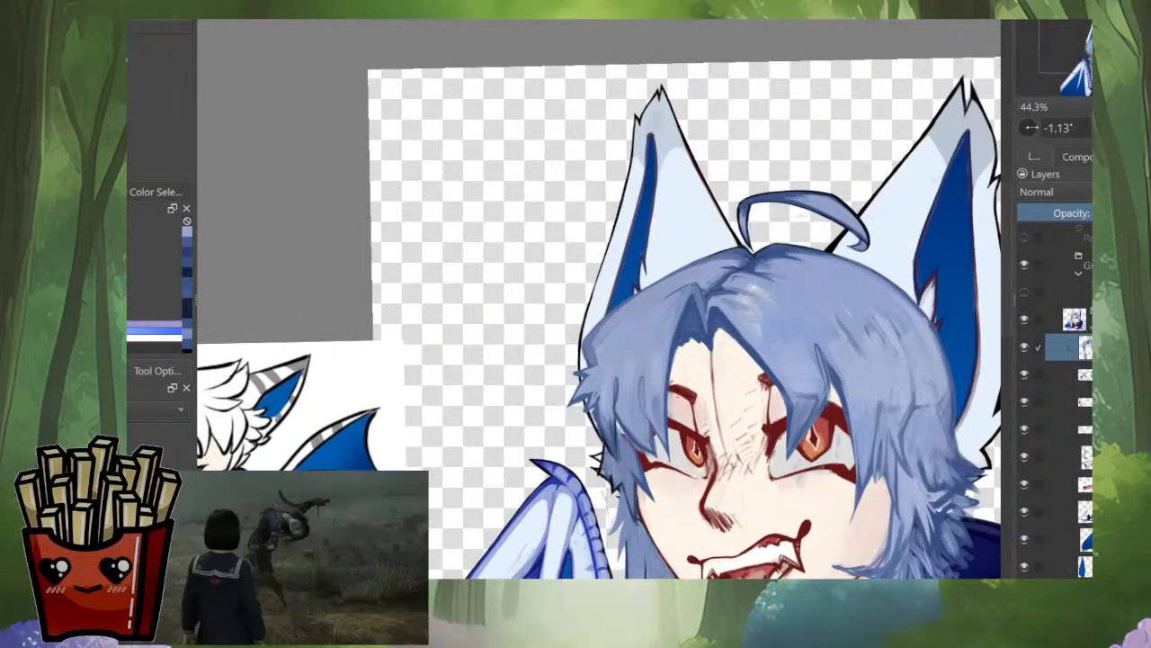
Step: Refine the darker blue edges of the pointed bang locks over the narrower eye, working in the mirrored view and restoring the normal one
{"action": "scroll", "coordinate": [670, 340], "scroll_direction": "up", "scroll_amount": 4}
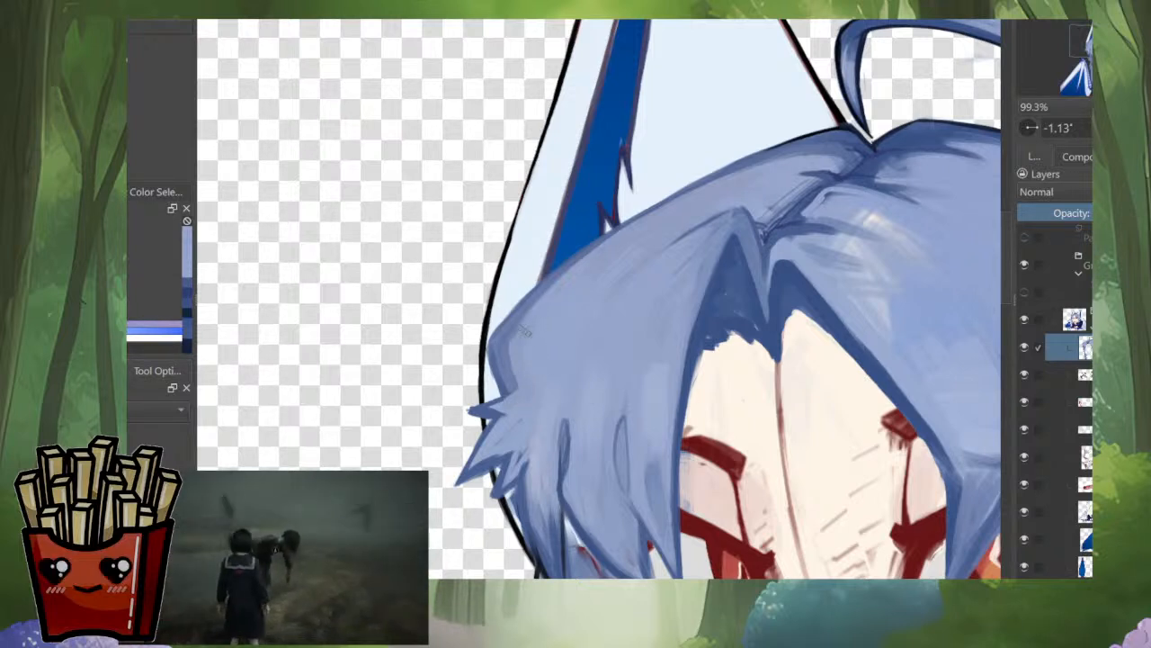
{"action": "scroll", "coordinate": [647, 263], "scroll_direction": "down", "scroll_amount": 5}
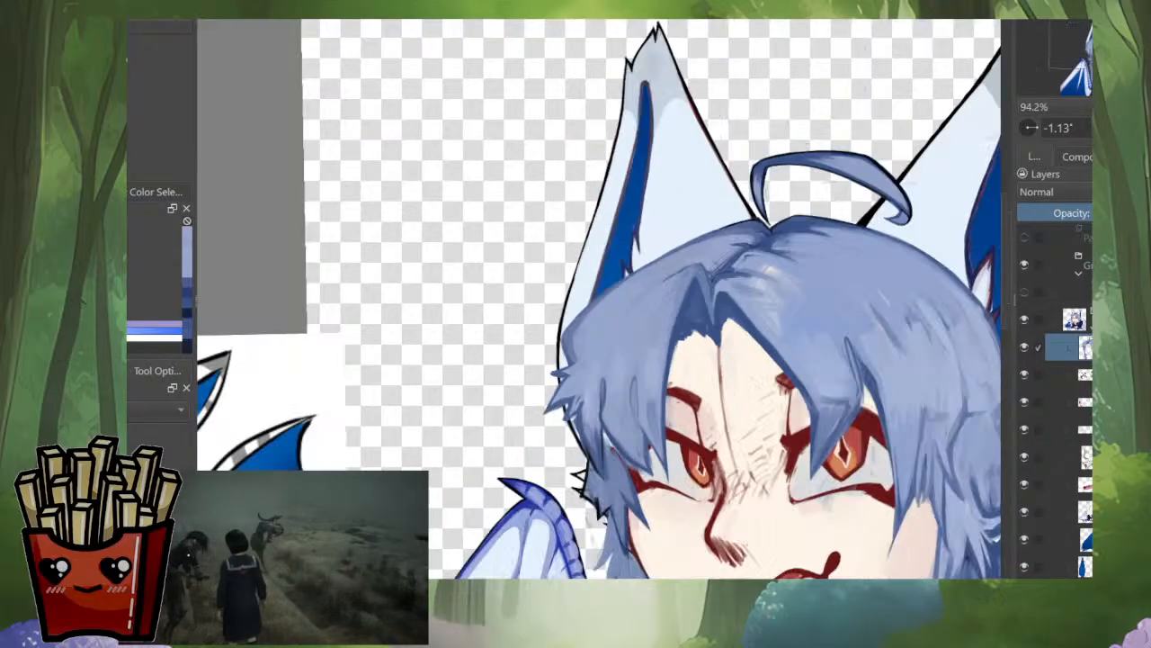
{"action": "scroll", "coordinate": [629, 396], "scroll_direction": "up", "scroll_amount": 6}
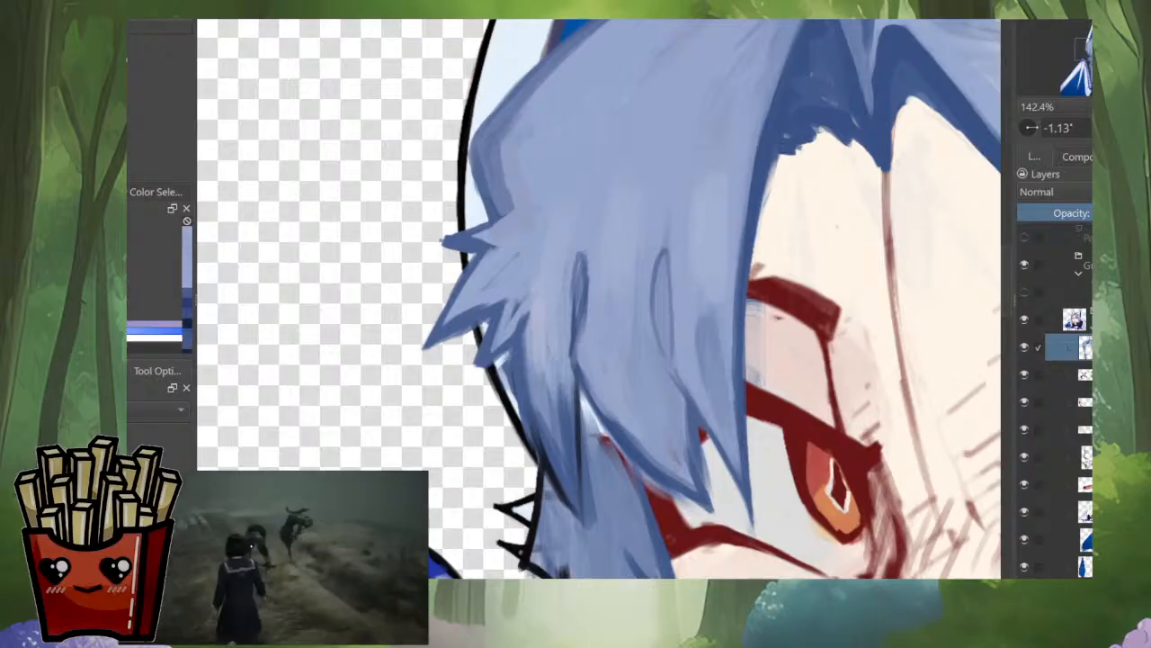
{"action": "key", "text": "m"}
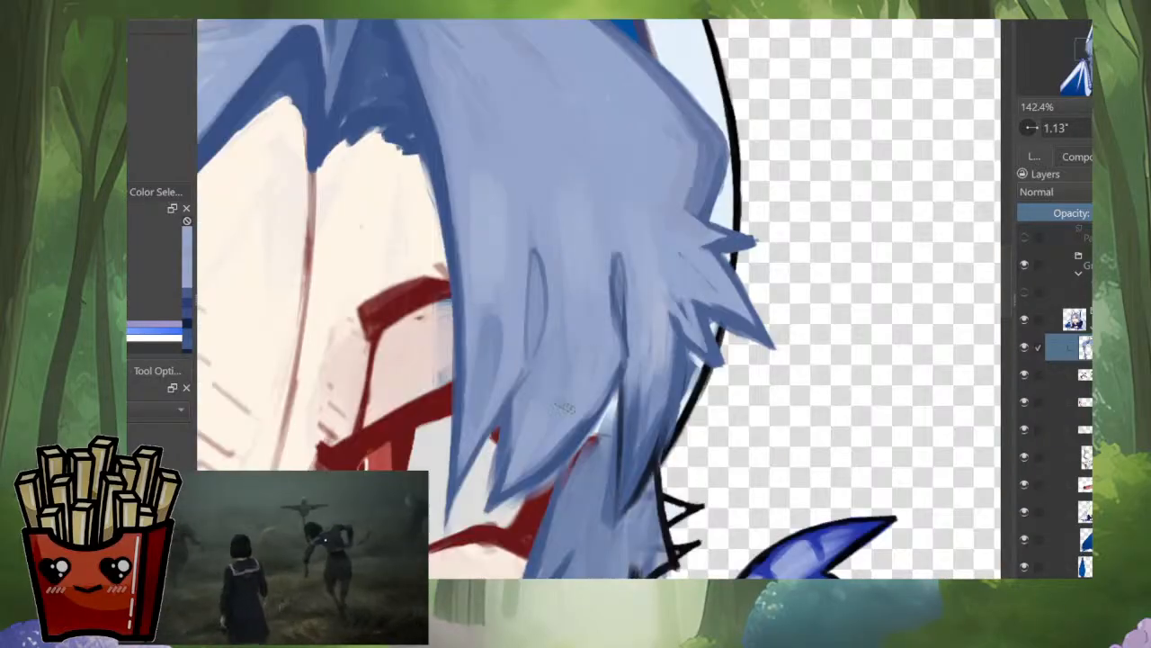
{"action": "scroll", "coordinate": [563, 407], "scroll_direction": "up", "scroll_amount": 1}
{"action": "scroll", "coordinate": [648, 414], "scroll_direction": "up", "scroll_amount": 1}
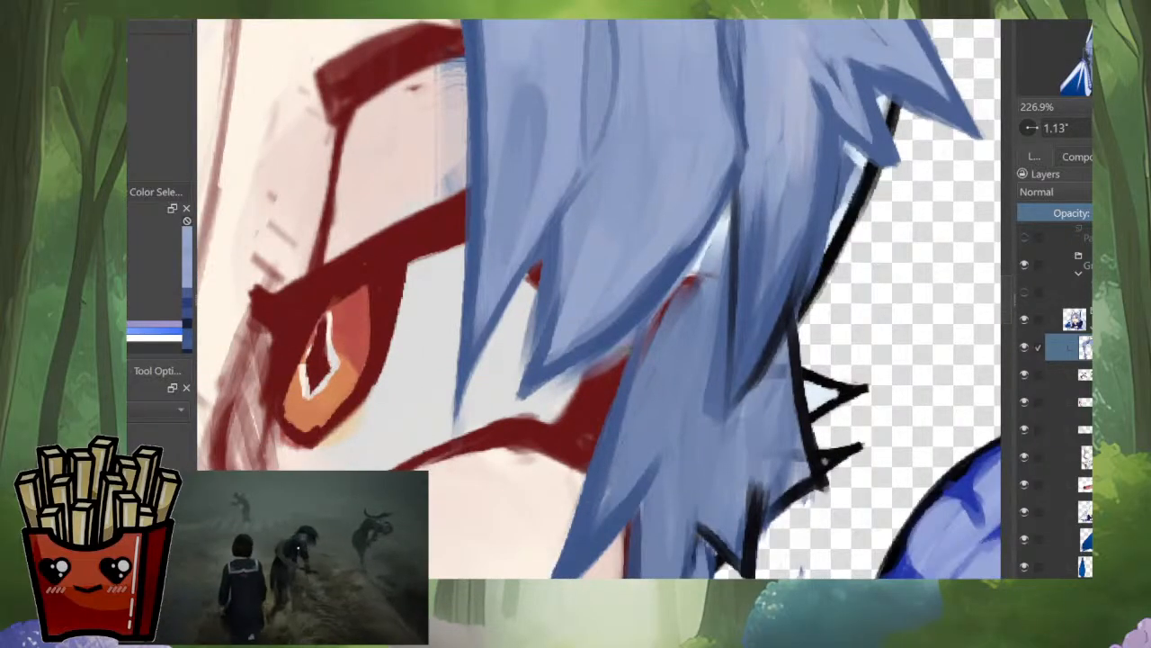
{"action": "mouse_move", "coordinate": [558, 388]}
{"action": "left_mouse_down"}
{"action": "mouse_move", "coordinate": [615, 349]}
{"action": "mouse_move", "coordinate": [542, 393]}
{"action": "left_mouse_up"}
{"action": "mouse_move", "coordinate": [621, 344]}
{"action": "left_mouse_down"}
{"action": "mouse_move", "coordinate": [545, 384]}
{"action": "mouse_move", "coordinate": [619, 345]}
{"action": "mouse_move", "coordinate": [611, 365]}
{"action": "mouse_move", "coordinate": [519, 398]}
{"action": "left_mouse_up"}
{"action": "left_click_drag", "start_coordinate": [540, 281], "coordinate": [536, 423]}
{"action": "left_click_drag", "start_coordinate": [548, 339], "coordinate": [514, 500]}
{"action": "left_click_drag", "start_coordinate": [561, 313], "coordinate": [562, 341]}
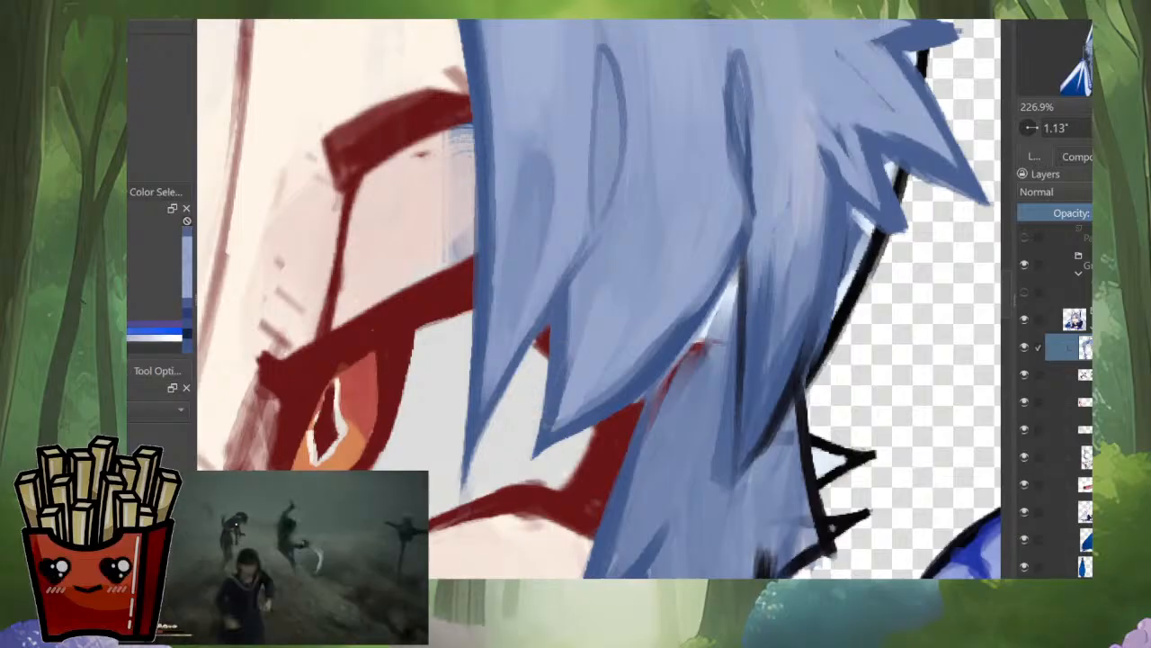
{"action": "scroll", "coordinate": [606, 347], "scroll_direction": "down", "scroll_amount": 5}
{"action": "key", "text": "m"}
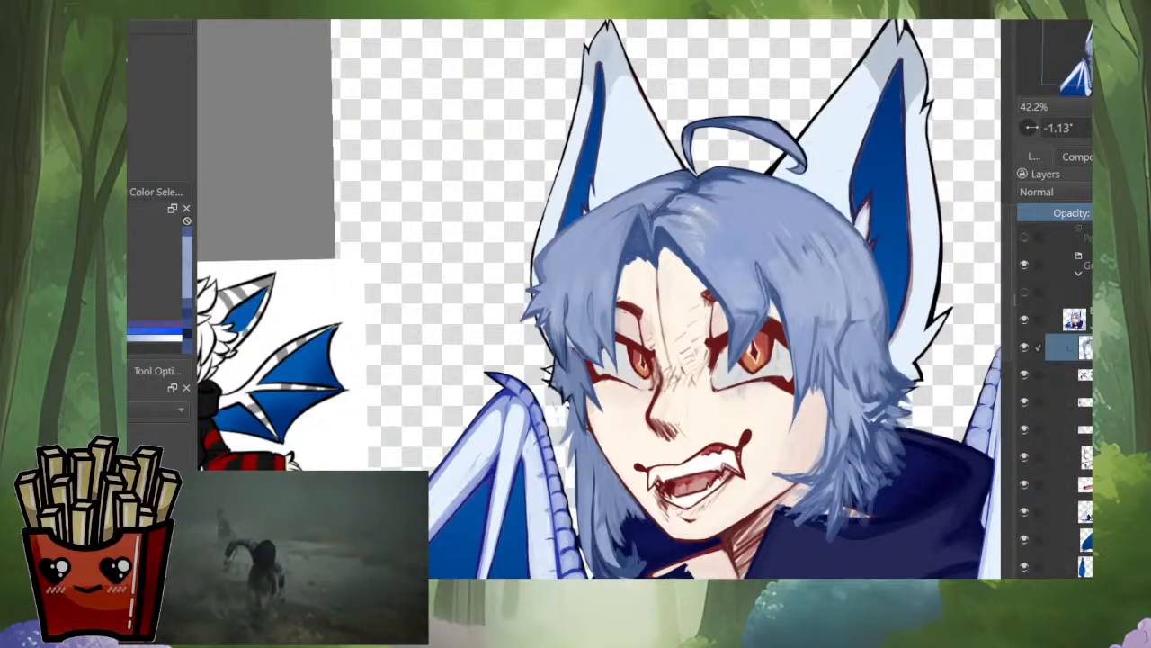
Step: Isolate the hair layer so the rest of the character is hidden
{"action": "key", "text": "alt+i"}
{"action": "key", "text": "alt+i"}
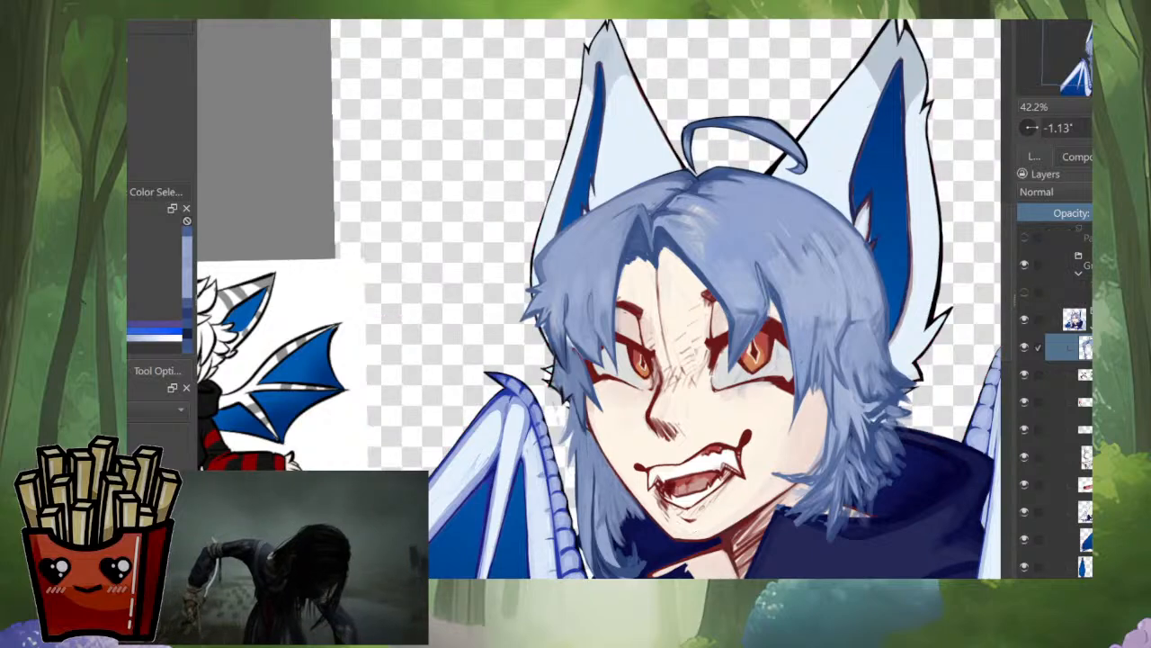
{"action": "key", "text": "alt+i"}
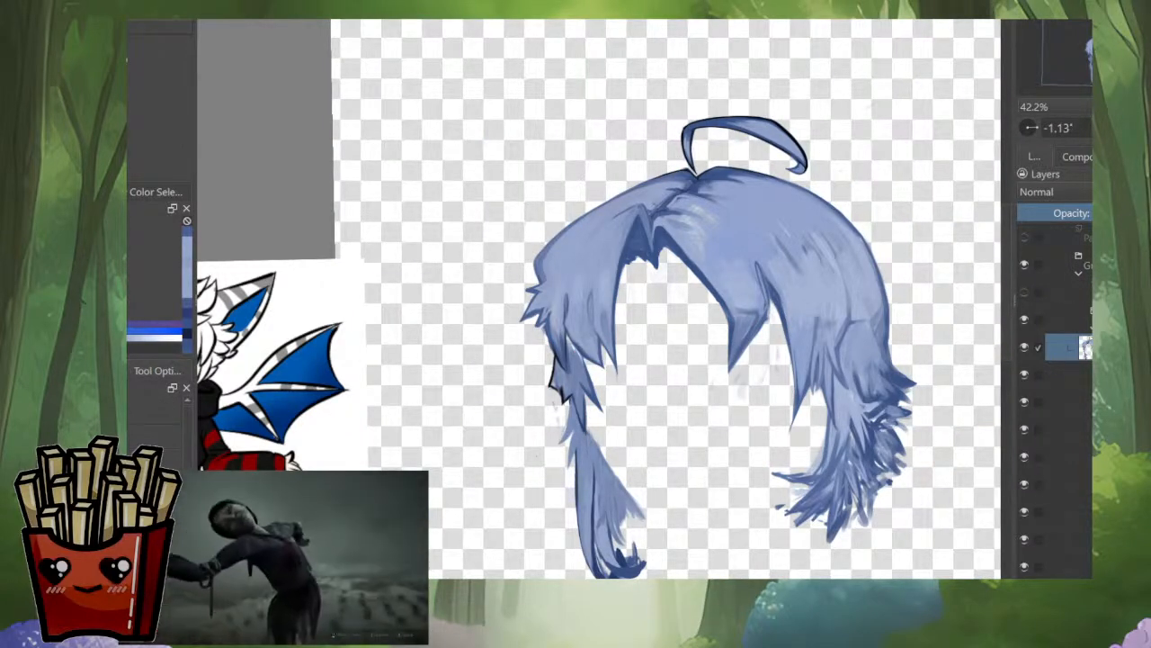
{"action": "left_click", "coordinate": [675, 387]}
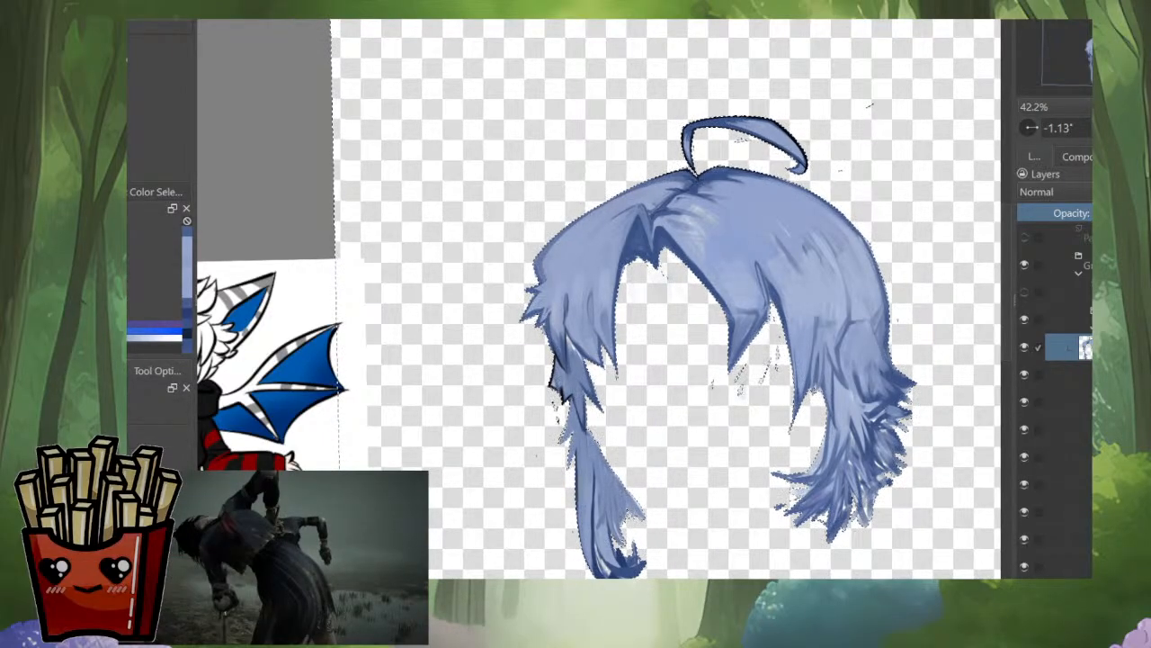
{"action": "scroll", "coordinate": [825, 490], "scroll_direction": "up", "scroll_amount": 5}
{"action": "left_click_drag", "start_coordinate": [825, 490], "coordinate": [682, 574]}
{"action": "left_click_drag", "start_coordinate": [682, 359], "coordinate": [577, 391]}
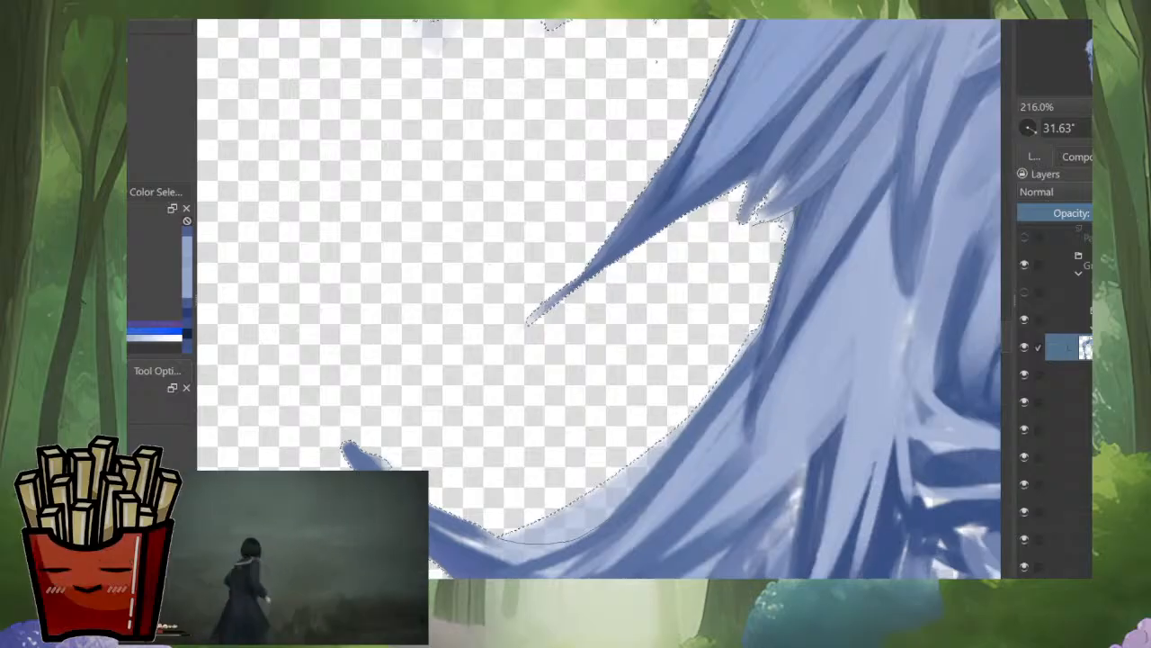
{"action": "mouse_move", "coordinate": [499, 537]}
{"action": "left_mouse_down"}
{"action": "mouse_move", "coordinate": [432, 508]}
{"action": "mouse_move", "coordinate": [352, 405]}
{"action": "mouse_move", "coordinate": [402, 305]}
{"action": "left_mouse_up"}
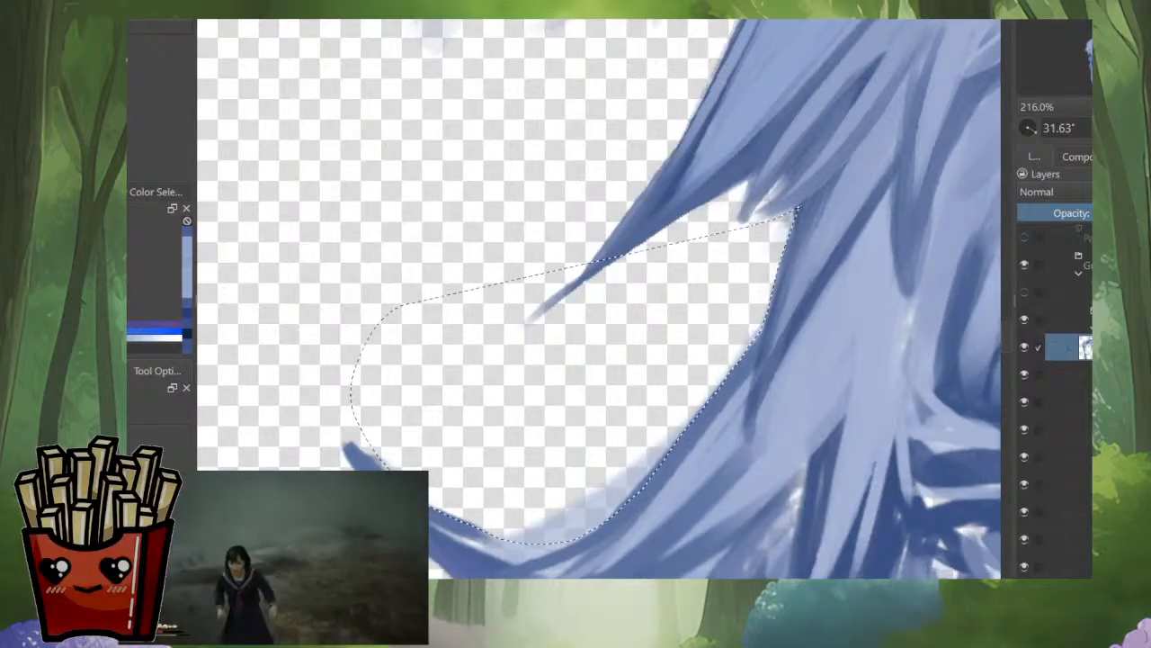
{"action": "mouse_move", "coordinate": [670, 233]}
{"action": "left_mouse_down"}
{"action": "mouse_move", "coordinate": [527, 363]}
{"action": "mouse_move", "coordinate": [517, 277]}
{"action": "left_mouse_up"}
{"action": "left_click_drag", "start_coordinate": [531, 333], "coordinate": [669, 263]}
{"action": "left_click_drag", "start_coordinate": [720, 378], "coordinate": [728, 234]}
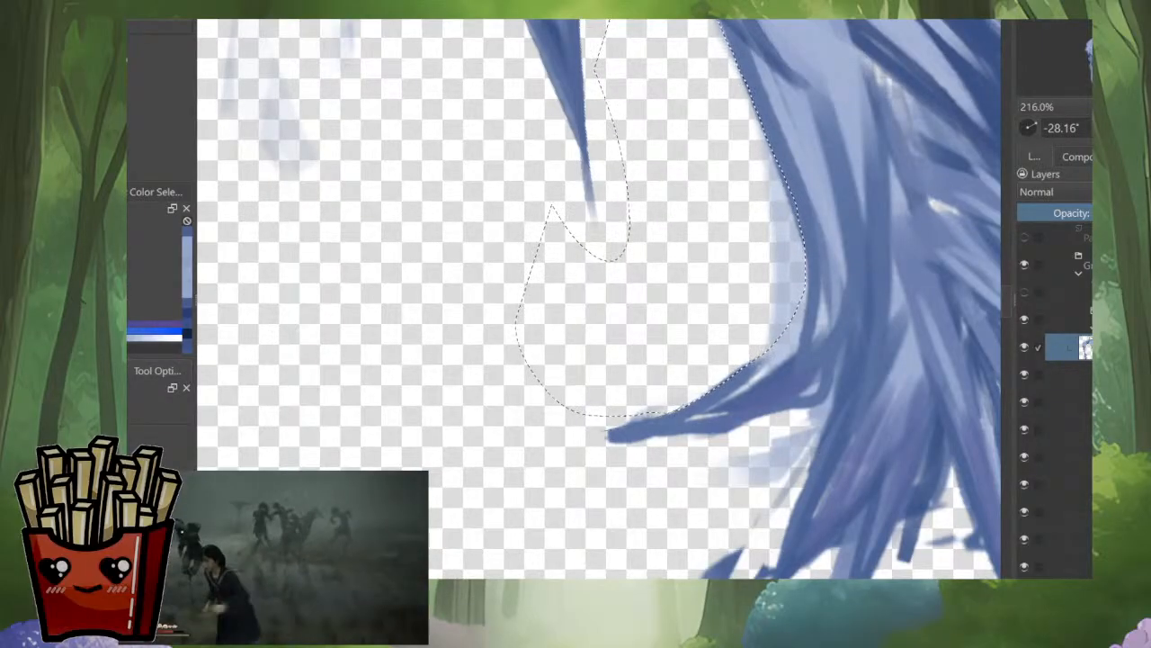
{"action": "mouse_move", "coordinate": [681, 387]}
{"action": "left_mouse_down"}
{"action": "mouse_move", "coordinate": [576, 430]}
{"action": "mouse_move", "coordinate": [656, 357]}
{"action": "mouse_move", "coordinate": [681, 365]}
{"action": "mouse_move", "coordinate": [749, 312]}
{"action": "mouse_move", "coordinate": [743, 257]}
{"action": "mouse_move", "coordinate": [723, 348]}
{"action": "mouse_move", "coordinate": [666, 421]}
{"action": "mouse_move", "coordinate": [658, 400]}
{"action": "left_mouse_up"}
{"action": "left_click_drag", "start_coordinate": [747, 283], "coordinate": [676, 421]}
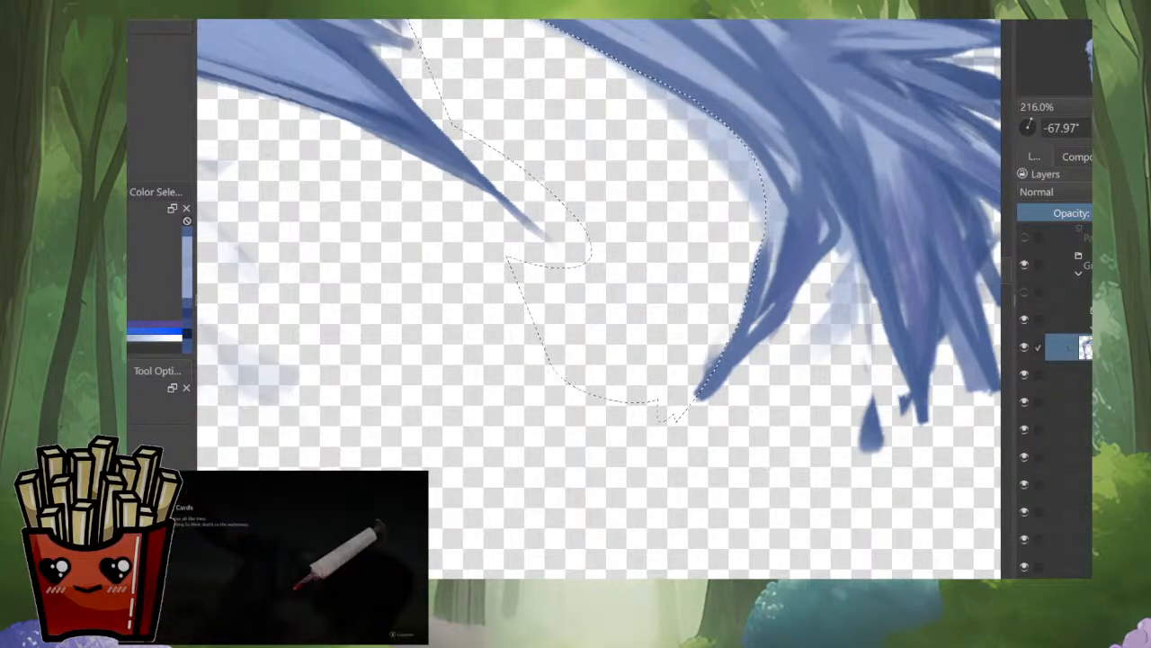
{"action": "left_click_drag", "start_coordinate": [809, 310], "coordinate": [810, 423]}
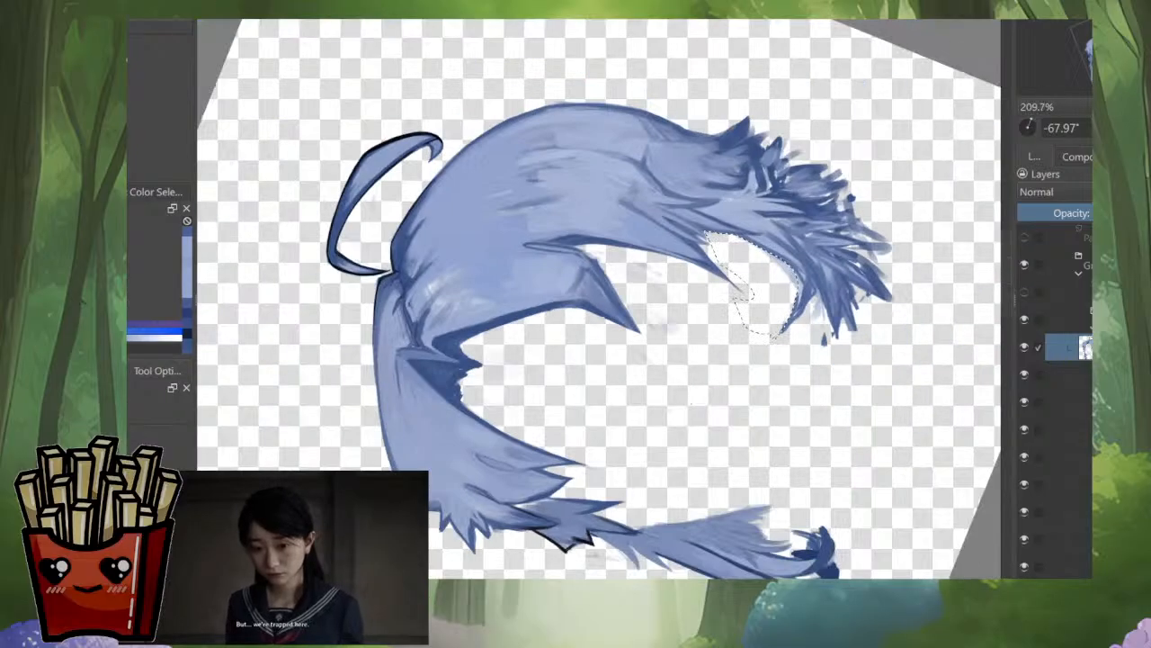
{"action": "left_click_drag", "start_coordinate": [810, 272], "coordinate": [733, 464]}
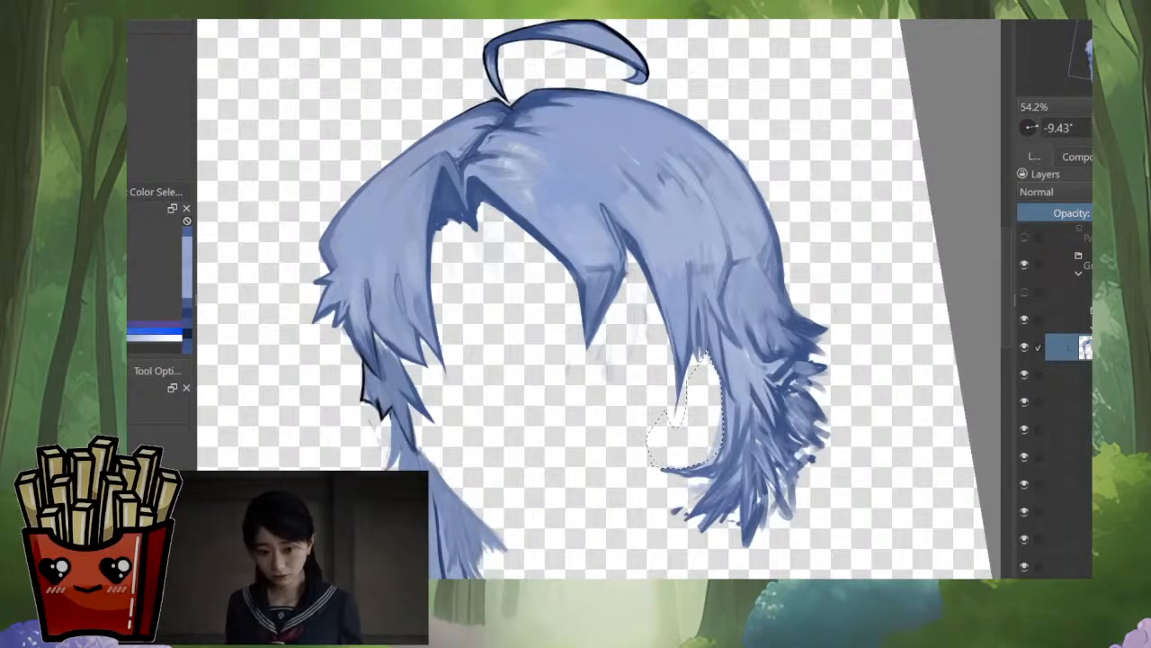
{"action": "key", "text": "ctrl+shift+a"}
Step: Select the empty area around the hair by colour and add the stray marks and rough edge beneath the large pointed bang
{"action": "left_click", "coordinate": [575, 423]}
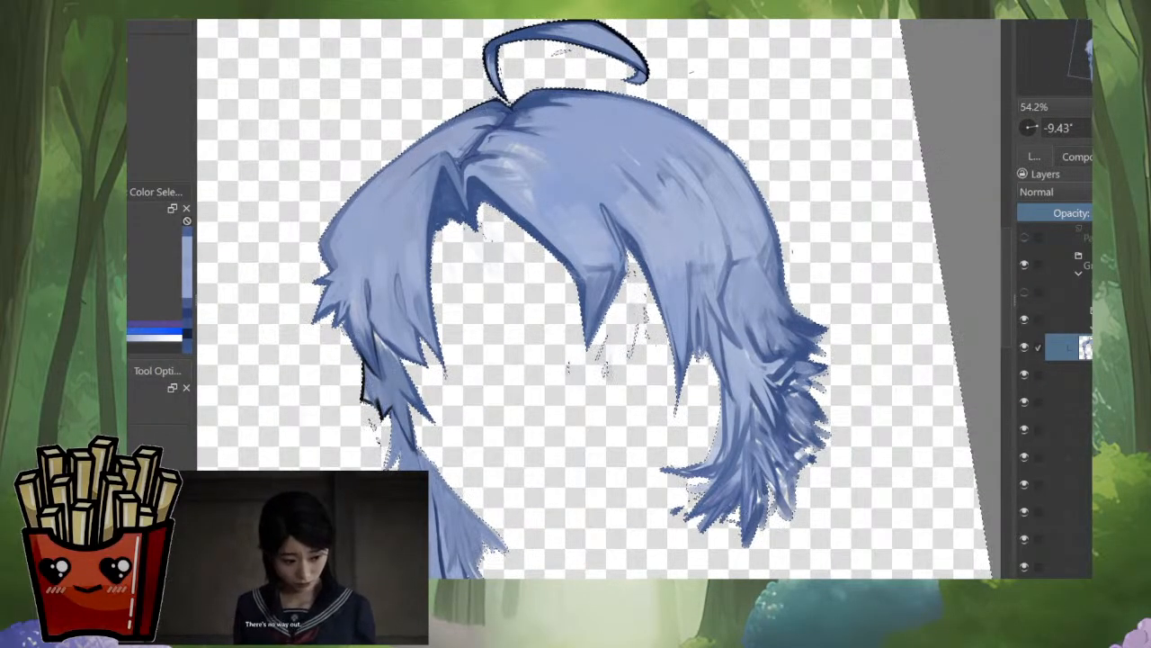
{"action": "left_click_drag", "start_coordinate": [628, 266], "coordinate": [706, 238]}
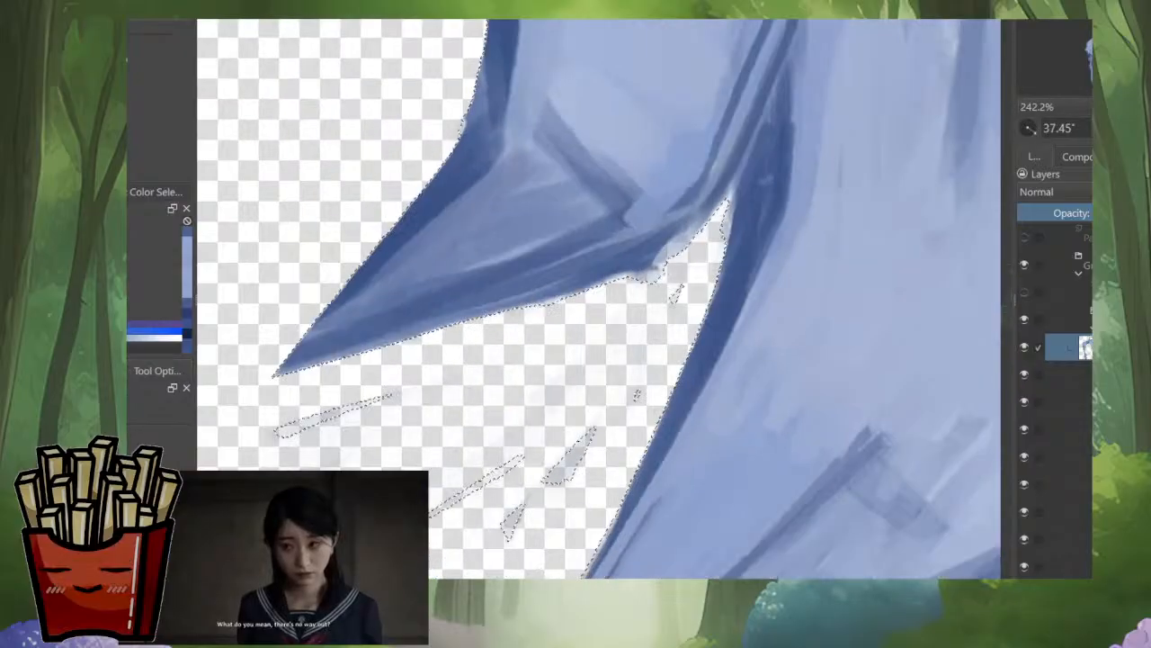
{"action": "left_click_drag", "start_coordinate": [622, 357], "coordinate": [765, 288]}
{"action": "left_click_drag", "start_coordinate": [765, 287], "coordinate": [765, 315]}
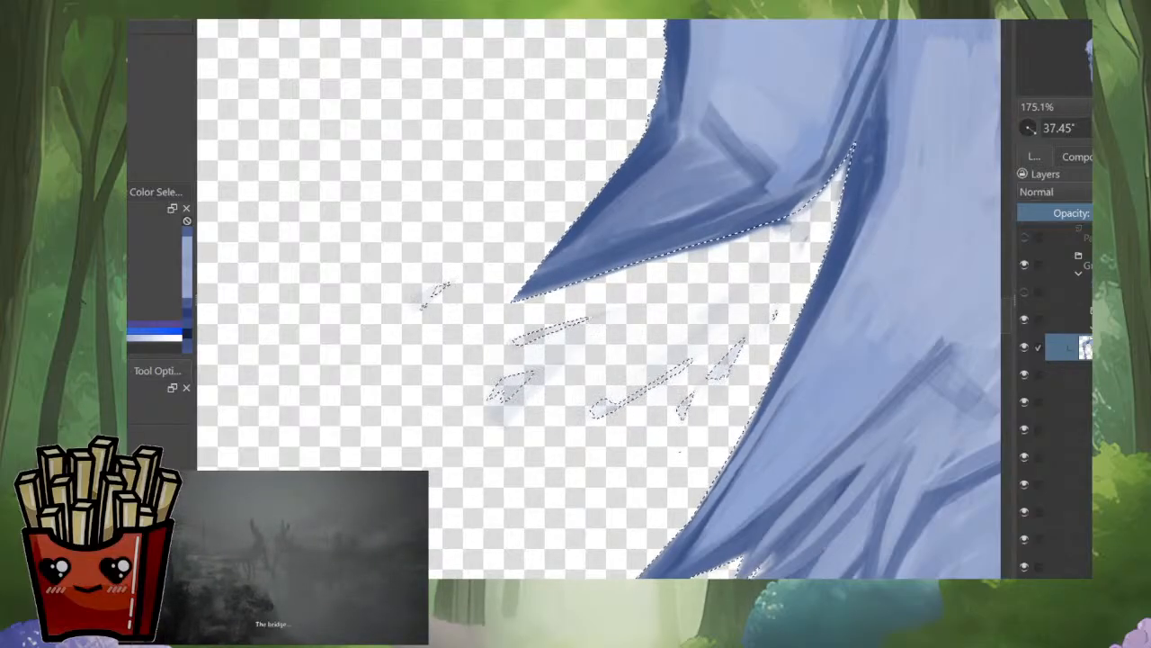
{"action": "mouse_move", "coordinate": [717, 407]}
{"action": "left_mouse_down"}
{"action": "mouse_move", "coordinate": [392, 396]}
{"action": "mouse_move", "coordinate": [468, 279]}
{"action": "mouse_move", "coordinate": [630, 289]}
{"action": "mouse_move", "coordinate": [774, 261]}
{"action": "mouse_move", "coordinate": [795, 270]}
{"action": "left_mouse_up"}
{"action": "mouse_move", "coordinate": [684, 396]}
{"action": "left_mouse_down"}
{"action": "mouse_move", "coordinate": [687, 231]}
{"action": "mouse_move", "coordinate": [721, 266]}
{"action": "left_mouse_up"}
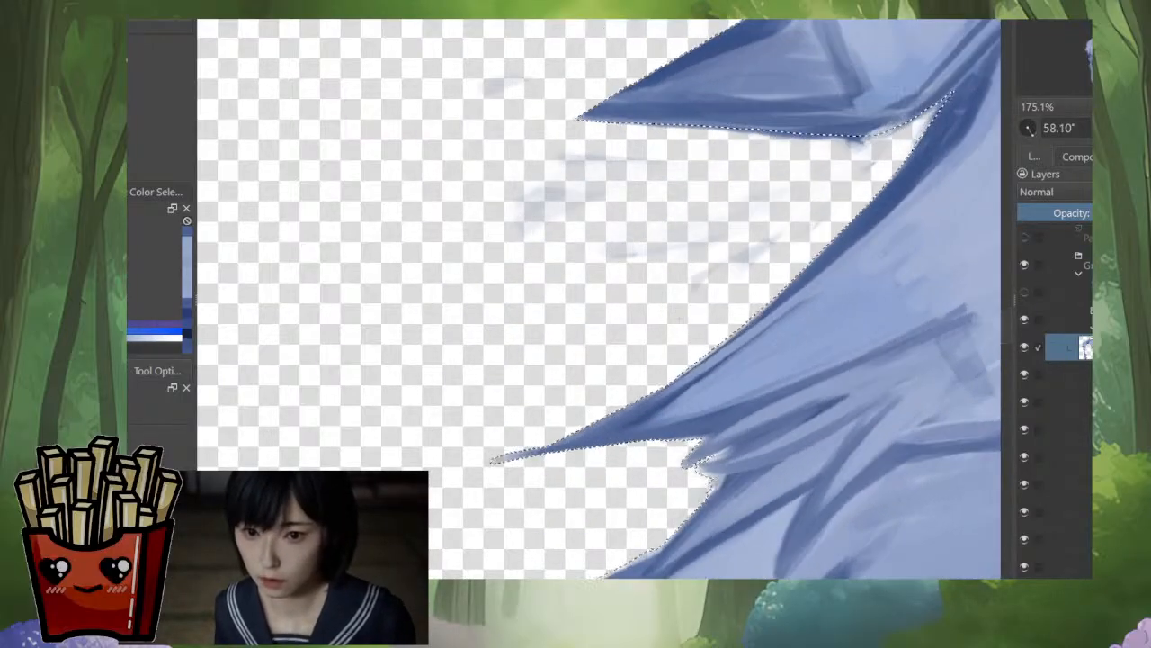
Step: Extend the selection into the narrow gaps between the thin strokes behind the long side lock's tip
{"action": "mouse_move", "coordinate": [686, 336]}
{"action": "left_mouse_down"}
{"action": "mouse_move", "coordinate": [668, 296]}
{"action": "mouse_move", "coordinate": [694, 315]}
{"action": "left_mouse_up"}
{"action": "mouse_move", "coordinate": [684, 396]}
{"action": "left_mouse_down"}
{"action": "mouse_move", "coordinate": [711, 360]}
{"action": "mouse_move", "coordinate": [703, 331]}
{"action": "mouse_move", "coordinate": [643, 308]}
{"action": "left_mouse_up"}
{"action": "left_click_drag", "start_coordinate": [755, 285], "coordinate": [754, 233]}
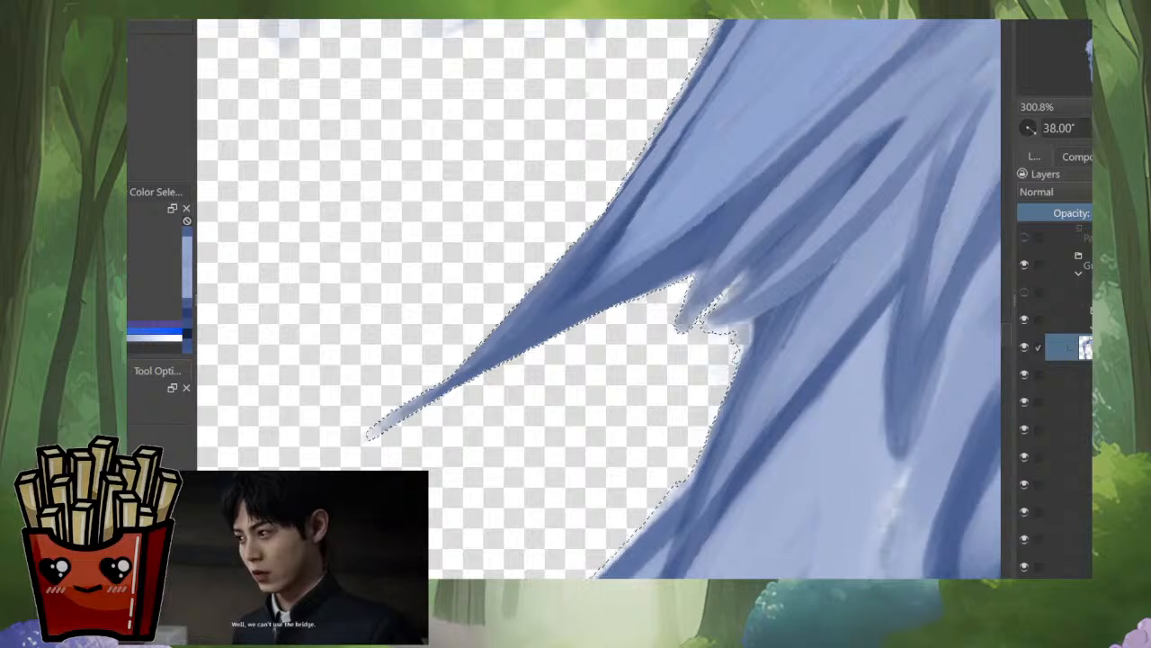
{"action": "mouse_move", "coordinate": [674, 344]}
{"action": "left_mouse_down"}
{"action": "mouse_move", "coordinate": [717, 261]}
{"action": "mouse_move", "coordinate": [681, 290]}
{"action": "left_mouse_up"}
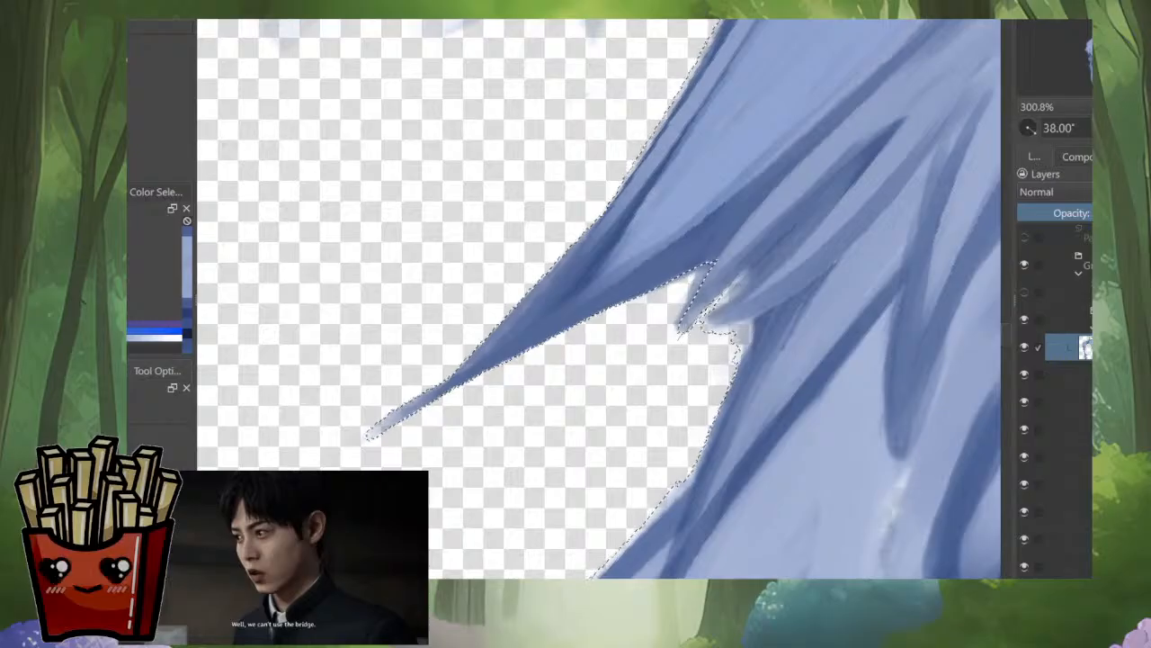
{"action": "mouse_move", "coordinate": [745, 280]}
{"action": "left_mouse_down"}
{"action": "mouse_move", "coordinate": [768, 255]}
{"action": "mouse_move", "coordinate": [706, 324]}
{"action": "left_mouse_up"}
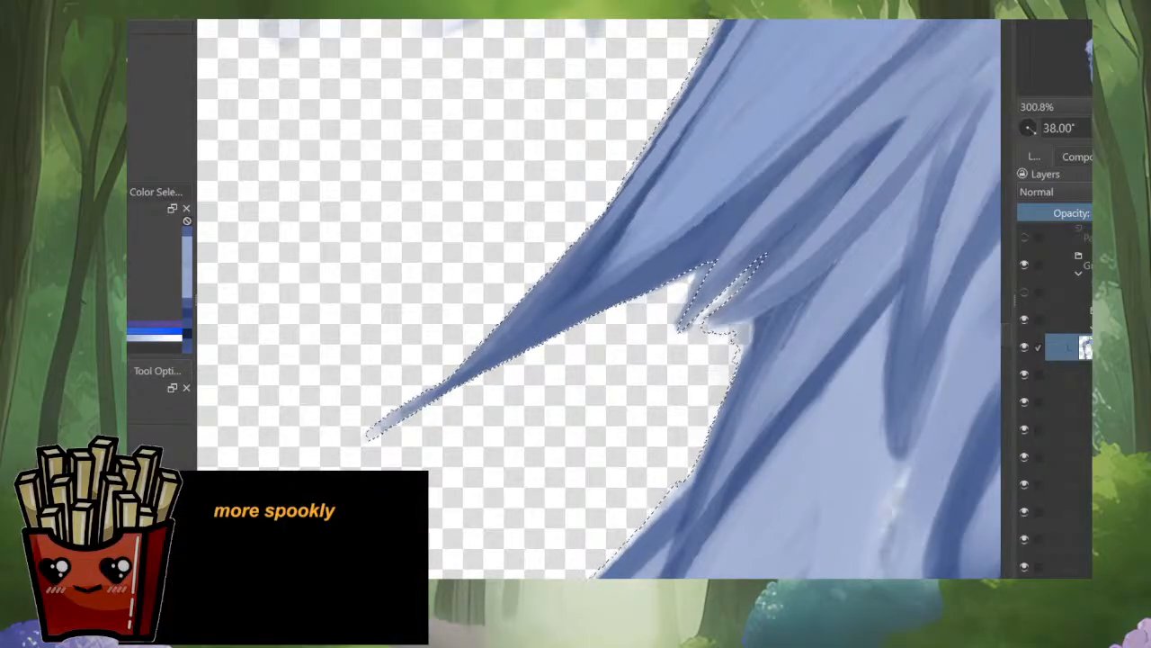
{"action": "mouse_move", "coordinate": [709, 330]}
{"action": "left_mouse_down"}
{"action": "mouse_move", "coordinate": [781, 307]}
{"action": "mouse_move", "coordinate": [741, 351]}
{"action": "mouse_move", "coordinate": [748, 284]}
{"action": "left_mouse_up"}
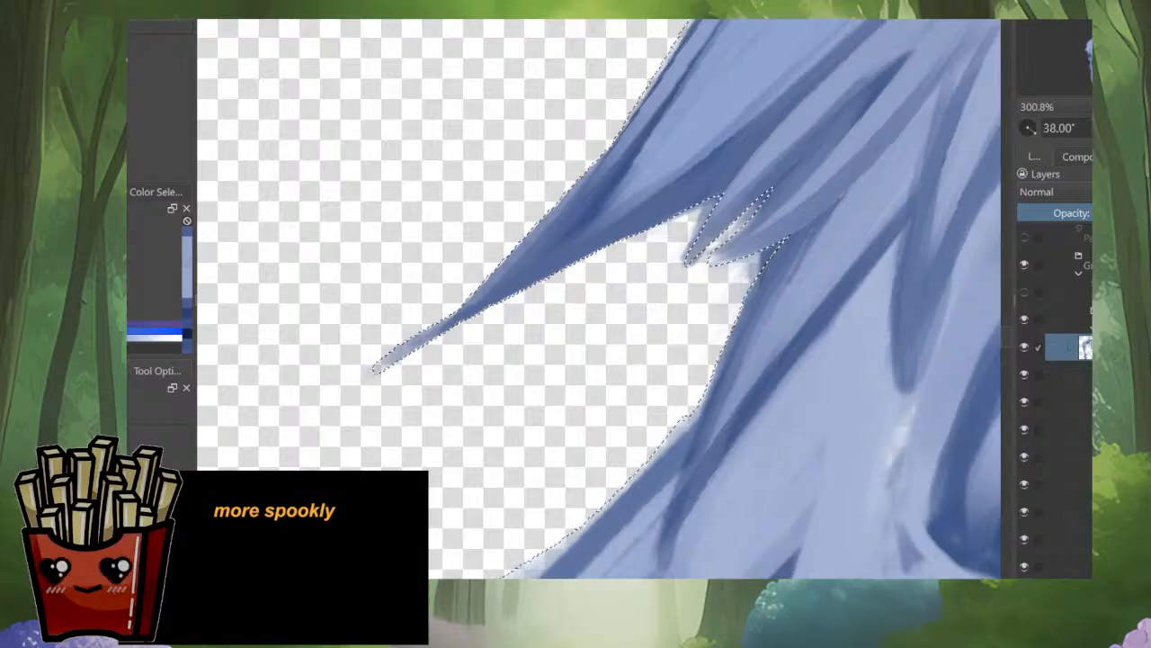
Step: Extend the selection over the faint fringe along the inner curve of the side hair down to the flicked tip
{"action": "left_click_drag", "start_coordinate": [666, 369], "coordinate": [733, 216]}
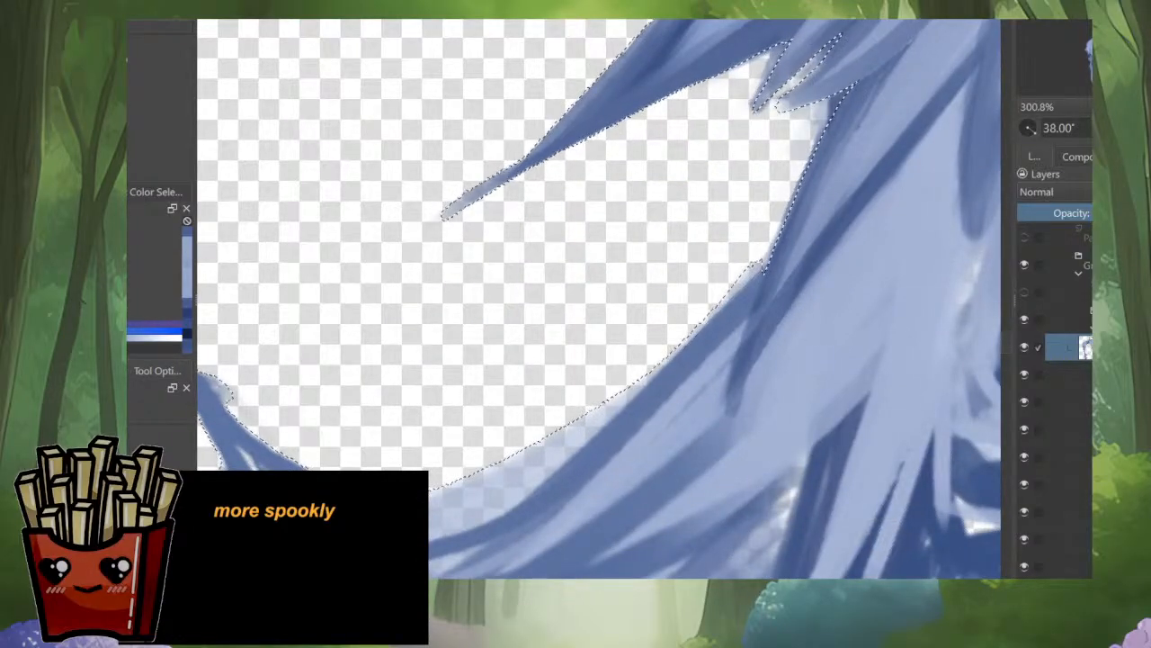
{"action": "mouse_move", "coordinate": [529, 498]}
{"action": "left_mouse_down"}
{"action": "mouse_move", "coordinate": [459, 528]}
{"action": "mouse_move", "coordinate": [386, 539]}
{"action": "mouse_move", "coordinate": [301, 490]}
{"action": "mouse_move", "coordinate": [400, 388]}
{"action": "mouse_move", "coordinate": [621, 297]}
{"action": "mouse_move", "coordinate": [763, 268]}
{"action": "mouse_move", "coordinate": [717, 182]}
{"action": "left_mouse_up"}
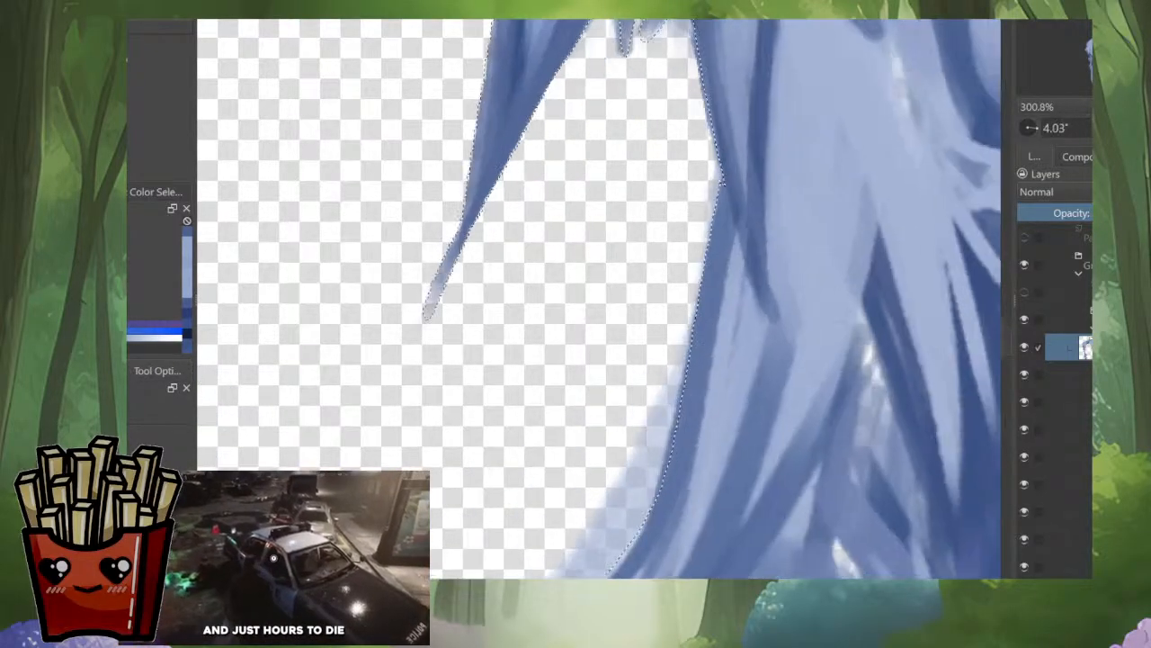
{"action": "left_click_drag", "start_coordinate": [621, 351], "coordinate": [788, 236]}
{"action": "left_click_drag", "start_coordinate": [810, 360], "coordinate": [806, 216]}
{"action": "mouse_move", "coordinate": [783, 323]}
{"action": "left_mouse_down"}
{"action": "mouse_move", "coordinate": [795, 284]}
{"action": "mouse_move", "coordinate": [790, 354]}
{"action": "left_mouse_up"}
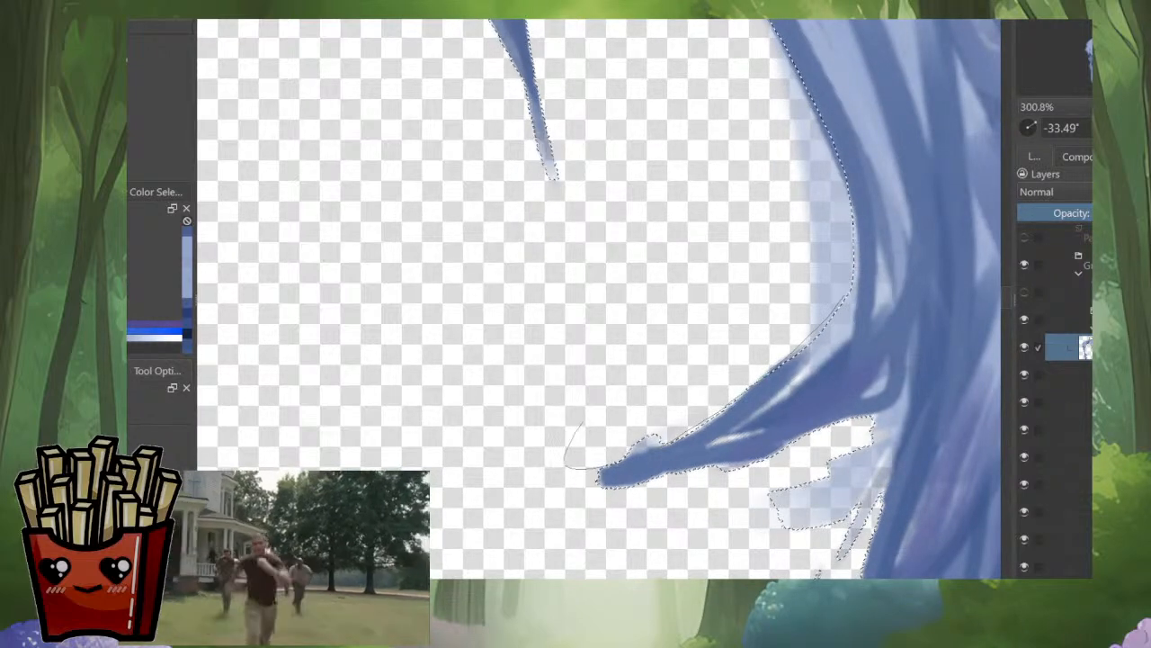
Step: Extend the selection over the bump above the flicked tip and the pale patch and rough edge beneath it
{"action": "left_click_drag", "start_coordinate": [583, 421], "coordinate": [666, 359]}
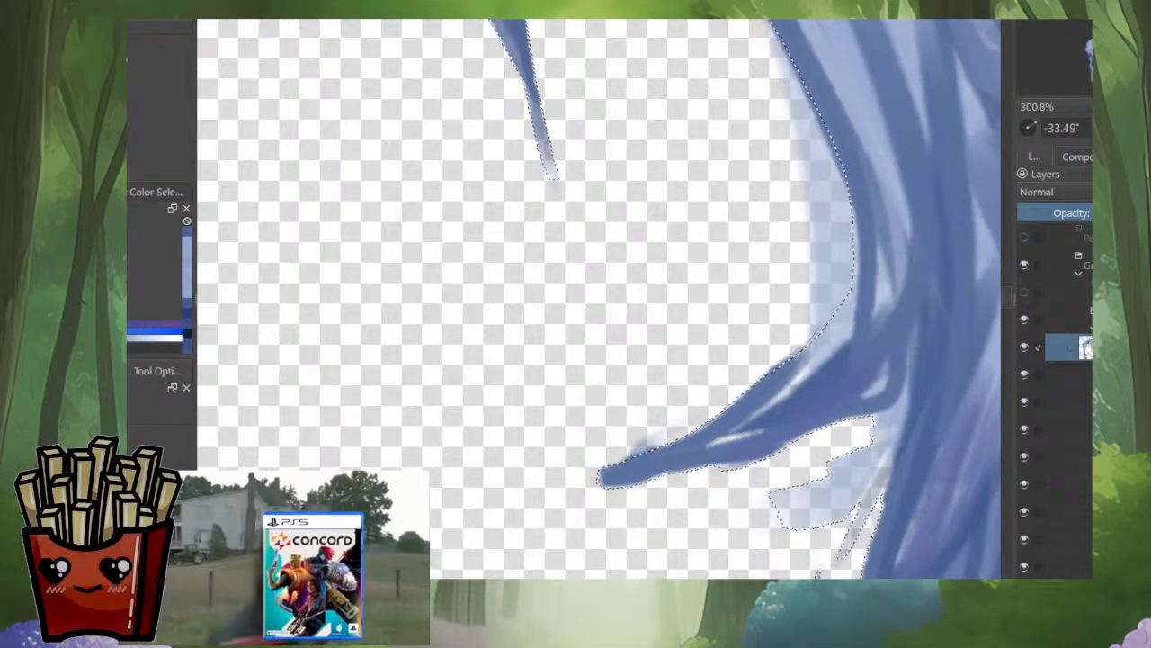
{"action": "left_click_drag", "start_coordinate": [817, 573], "coordinate": [775, 521]}
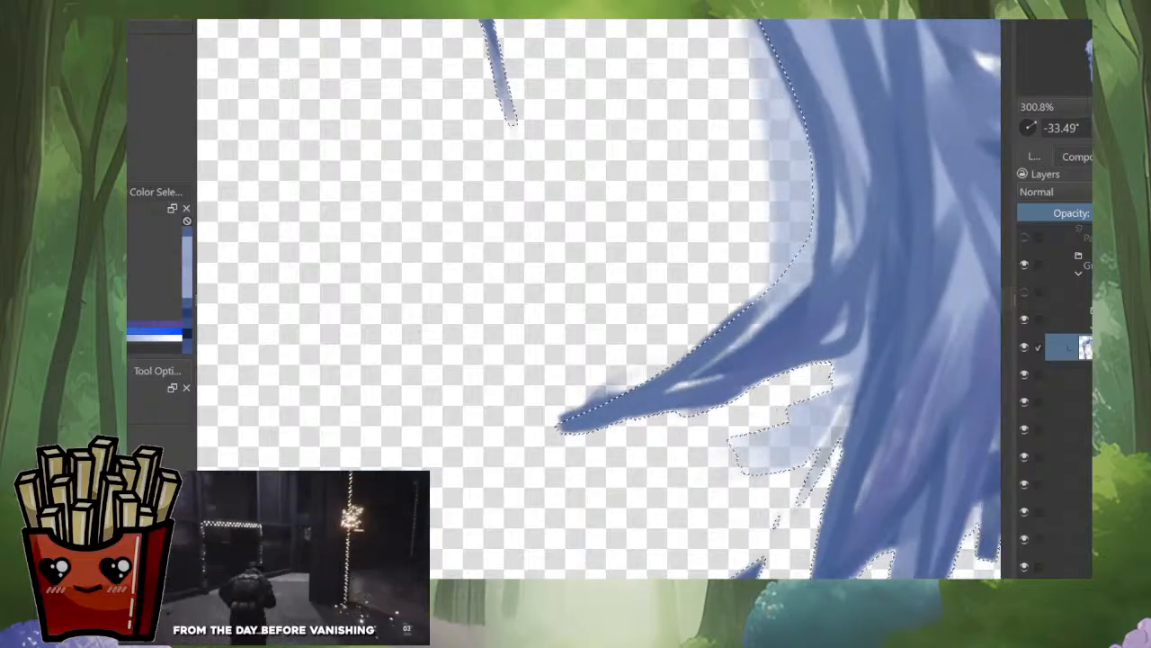
{"action": "mouse_move", "coordinate": [548, 435]}
{"action": "left_mouse_down"}
{"action": "mouse_move", "coordinate": [691, 412]}
{"action": "mouse_move", "coordinate": [850, 331]}
{"action": "mouse_move", "coordinate": [826, 463]}
{"action": "mouse_move", "coordinate": [721, 528]}
{"action": "left_mouse_up"}
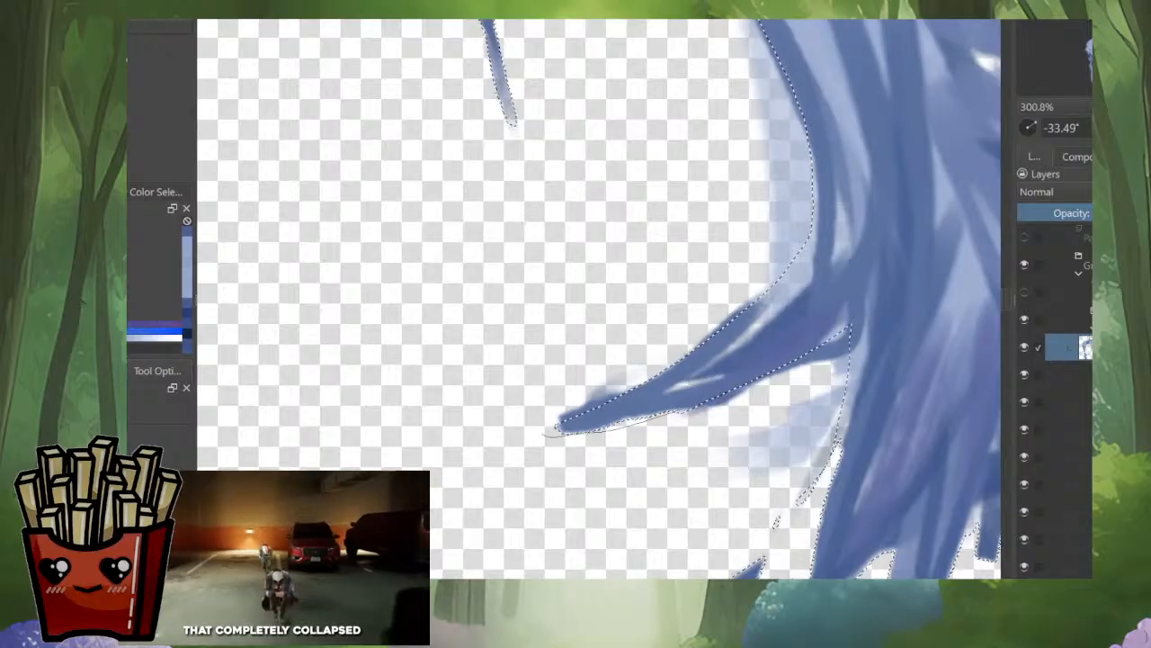
{"action": "left_click_drag", "start_coordinate": [544, 435], "coordinate": [685, 412]}
{"action": "mouse_move", "coordinate": [855, 374]}
{"action": "left_mouse_down"}
{"action": "mouse_move", "coordinate": [796, 526]}
{"action": "mouse_move", "coordinate": [752, 394]}
{"action": "left_mouse_up"}
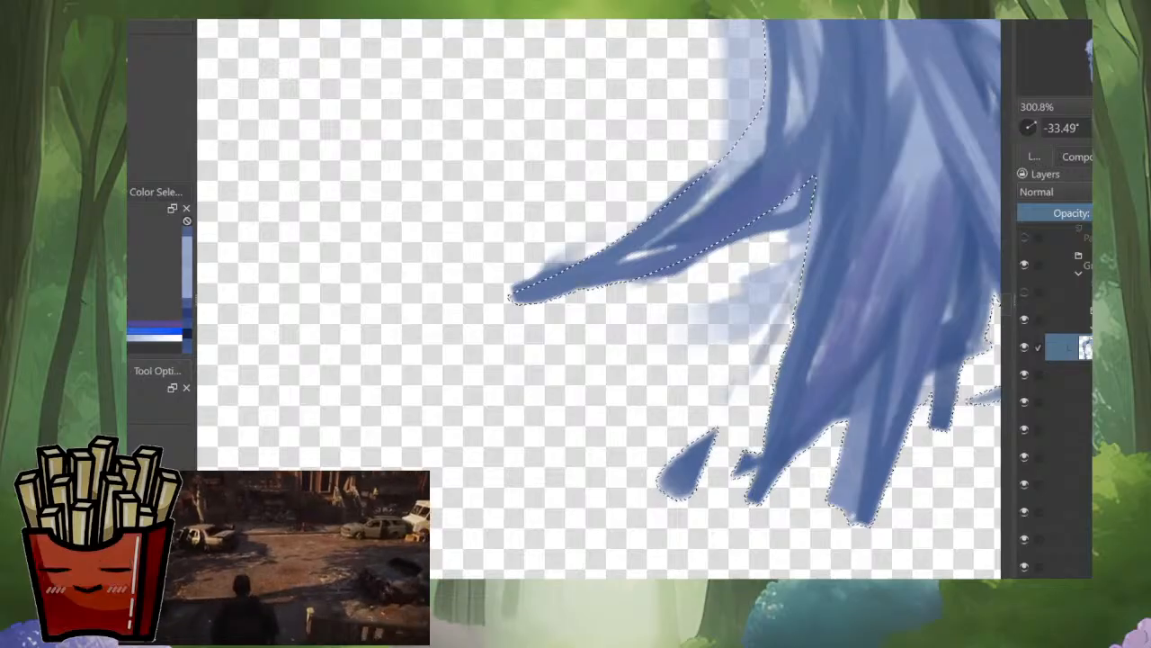
Step: Extend the selection over the teardrop-shaped stray mark and the pale blocks beside the pointed lower strands
{"action": "mouse_move", "coordinate": [755, 504]}
{"action": "left_mouse_down"}
{"action": "mouse_move", "coordinate": [662, 452]}
{"action": "mouse_move", "coordinate": [650, 466]}
{"action": "left_mouse_up"}
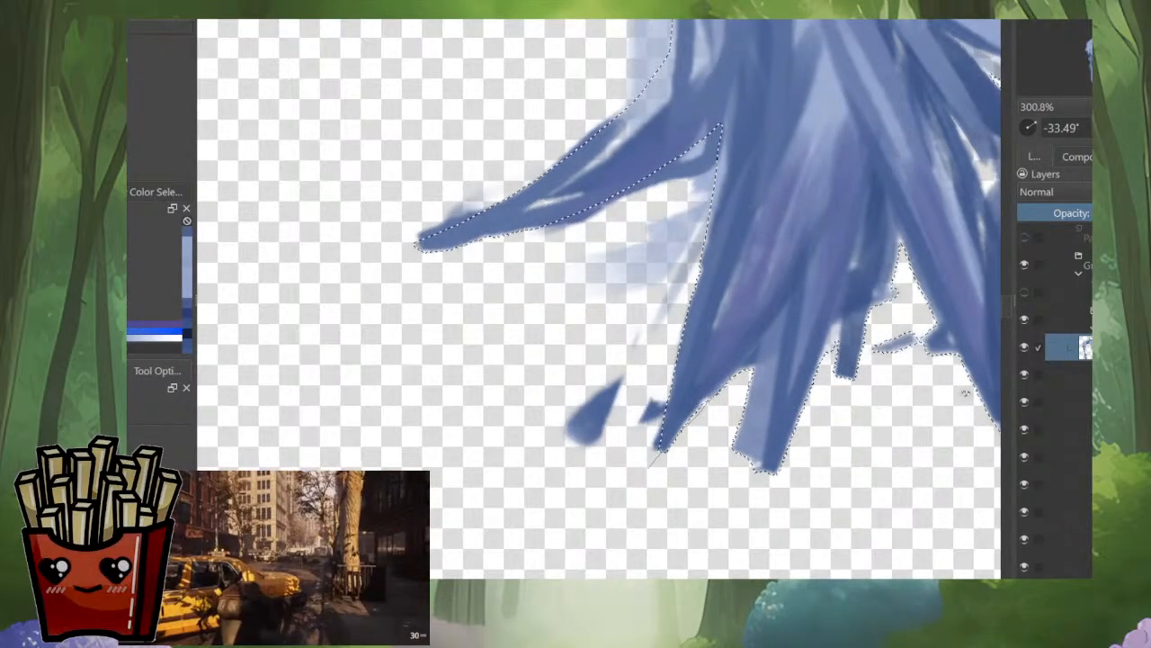
{"action": "mouse_move", "coordinate": [720, 392]}
{"action": "left_mouse_down"}
{"action": "mouse_move", "coordinate": [781, 335]}
{"action": "mouse_move", "coordinate": [671, 529]}
{"action": "mouse_move", "coordinate": [658, 504]}
{"action": "left_mouse_up"}
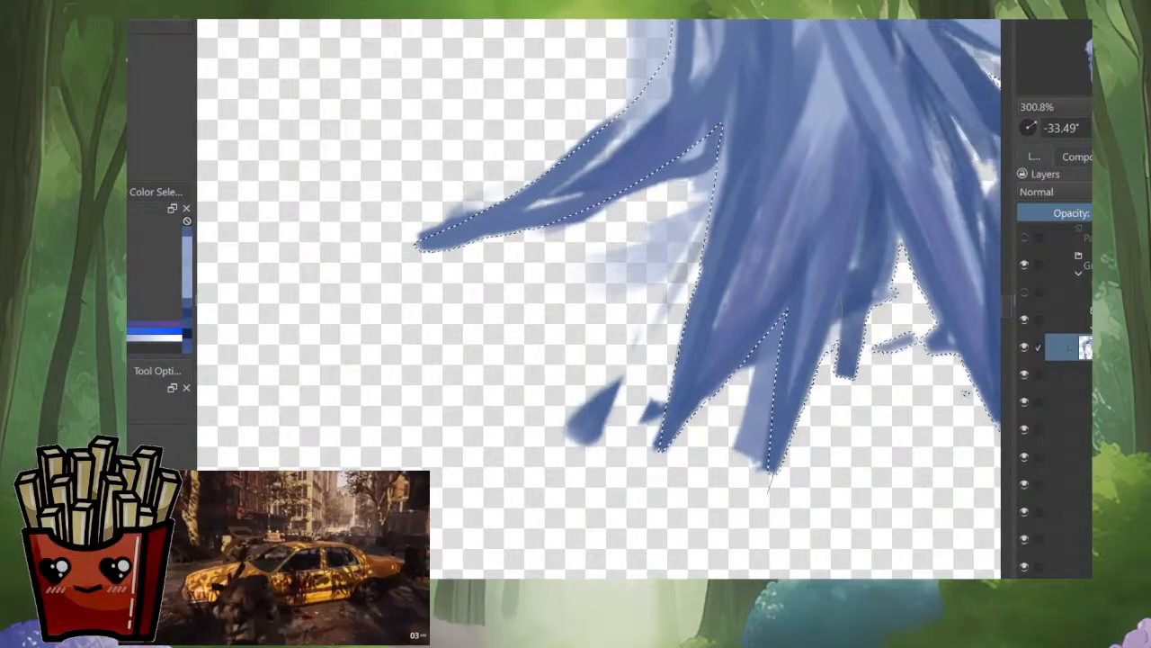
{"action": "left_click_drag", "start_coordinate": [630, 270], "coordinate": [537, 362]}
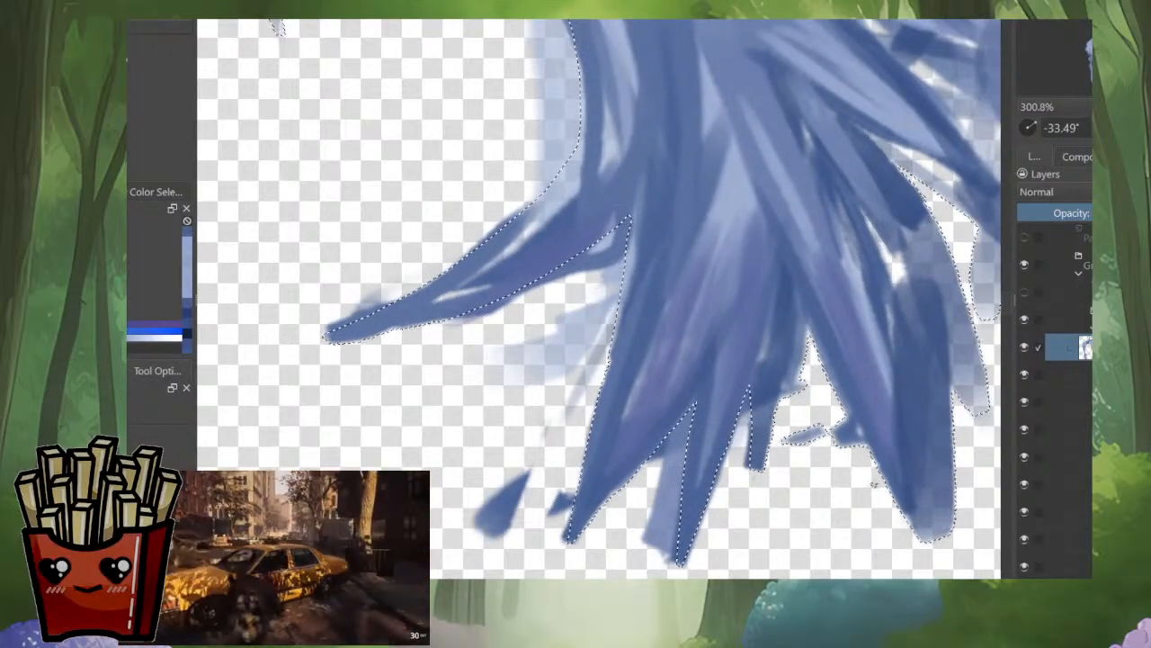
{"action": "mouse_move", "coordinate": [754, 479]}
{"action": "left_mouse_down"}
{"action": "mouse_move", "coordinate": [799, 391]}
{"action": "mouse_move", "coordinate": [809, 329]}
{"action": "mouse_move", "coordinate": [867, 468]}
{"action": "mouse_move", "coordinate": [757, 490]}
{"action": "left_mouse_up"}
{"action": "left_click_drag", "start_coordinate": [791, 405], "coordinate": [671, 396]}
Step: Extend the selection over the small fragments beside the broad lower strand and the faint rounded ends next to it
{"action": "left_click_drag", "start_coordinate": [757, 476], "coordinate": [645, 379]}
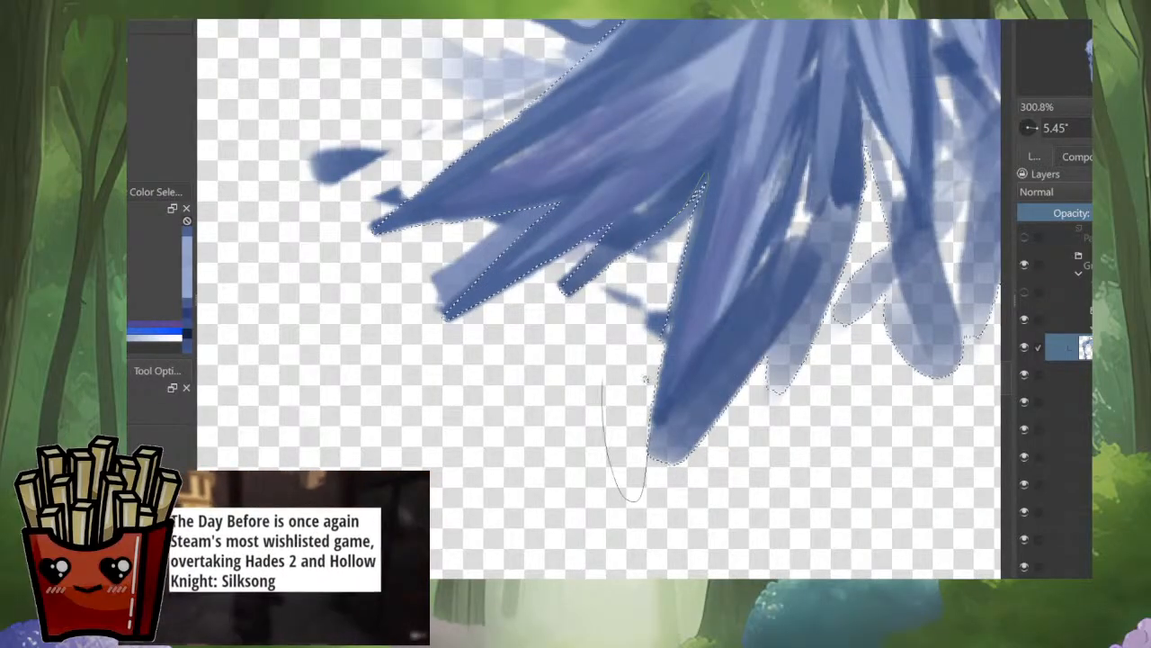
{"action": "mouse_move", "coordinate": [647, 450]}
{"action": "left_mouse_down"}
{"action": "mouse_move", "coordinate": [641, 360]}
{"action": "mouse_move", "coordinate": [592, 391]}
{"action": "left_mouse_up"}
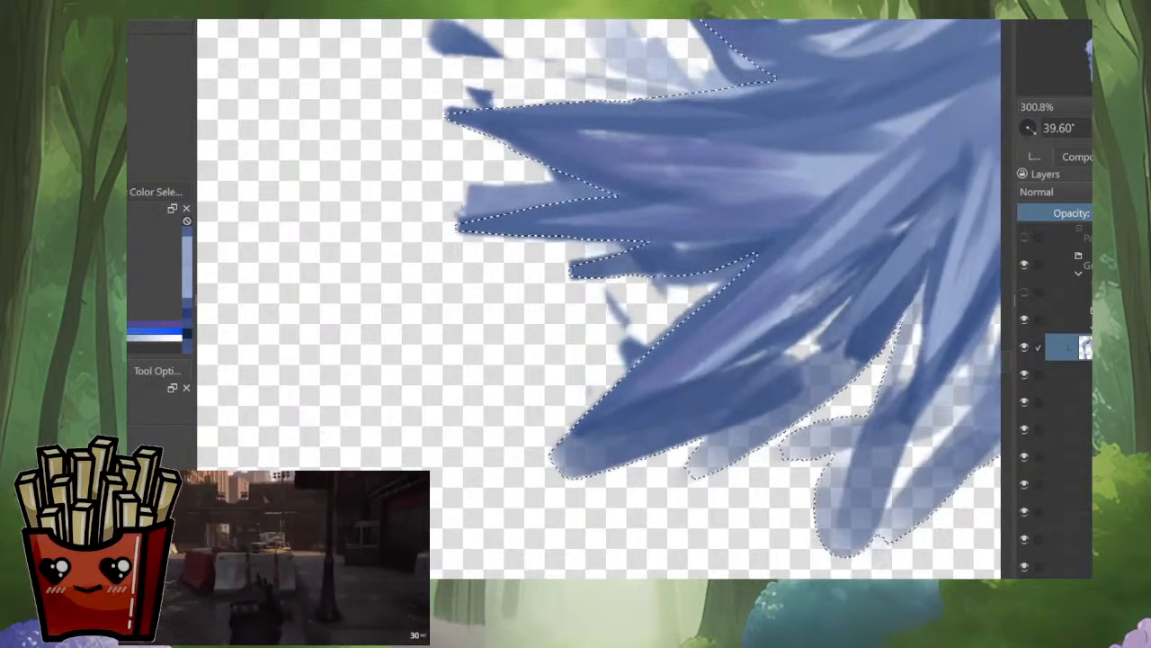
{"action": "mouse_move", "coordinate": [576, 476]}
{"action": "left_mouse_down"}
{"action": "mouse_move", "coordinate": [722, 424]}
{"action": "mouse_move", "coordinate": [576, 484]}
{"action": "left_mouse_up"}
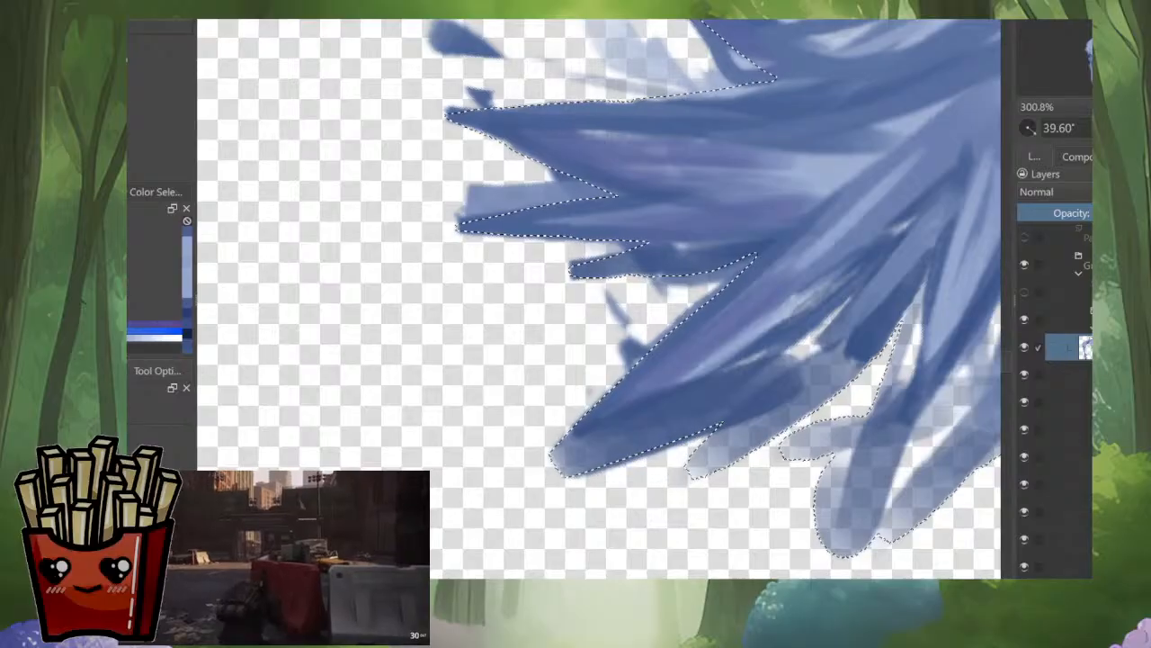
{"action": "left_click_drag", "start_coordinate": [720, 432], "coordinate": [592, 421]}
{"action": "left_click_drag", "start_coordinate": [747, 385], "coordinate": [558, 470]}
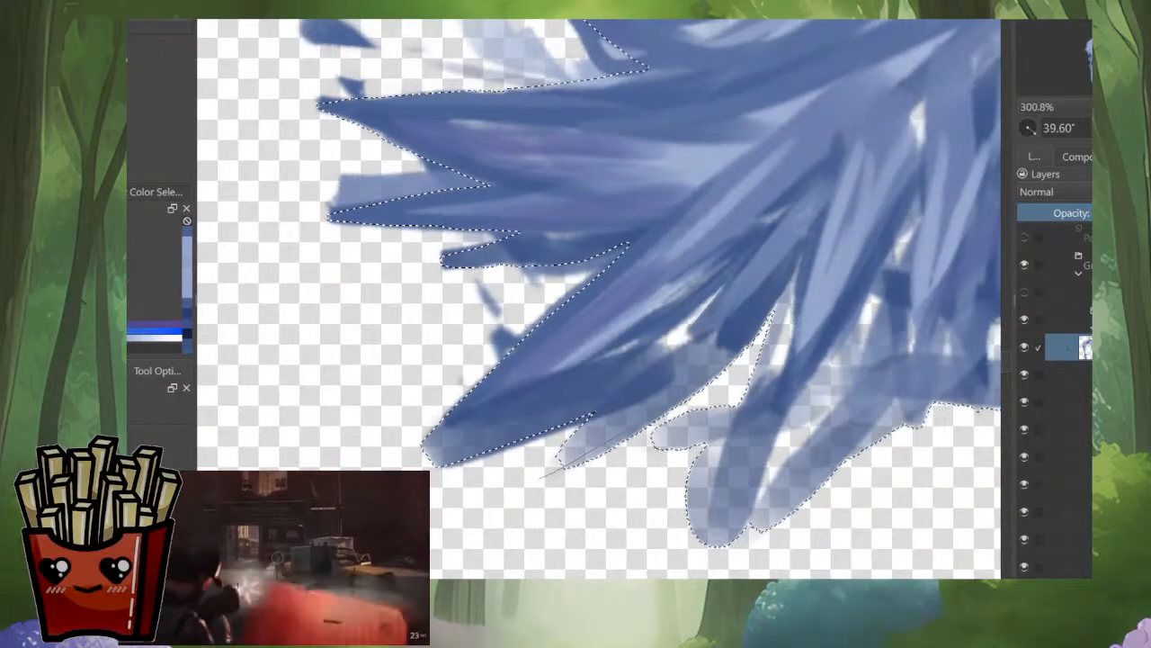
{"action": "mouse_move", "coordinate": [770, 325]}
{"action": "left_mouse_down"}
{"action": "mouse_move", "coordinate": [540, 478]}
{"action": "mouse_move", "coordinate": [711, 551]}
{"action": "mouse_move", "coordinate": [771, 315]}
{"action": "left_mouse_up"}
{"action": "left_click_drag", "start_coordinate": [684, 378], "coordinate": [581, 329]}
{"action": "mouse_move", "coordinate": [614, 509]}
{"action": "left_mouse_down"}
{"action": "mouse_move", "coordinate": [620, 491]}
{"action": "mouse_move", "coordinate": [621, 512]}
{"action": "mouse_move", "coordinate": [767, 399]}
{"action": "mouse_move", "coordinate": [809, 390]}
{"action": "mouse_move", "coordinate": [693, 484]}
{"action": "left_mouse_up"}
{"action": "left_click_drag", "start_coordinate": [764, 423], "coordinate": [630, 447]}
{"action": "left_click_drag", "start_coordinate": [755, 368], "coordinate": [650, 406]}
{"action": "left_click_drag", "start_coordinate": [720, 423], "coordinate": [773, 296]}
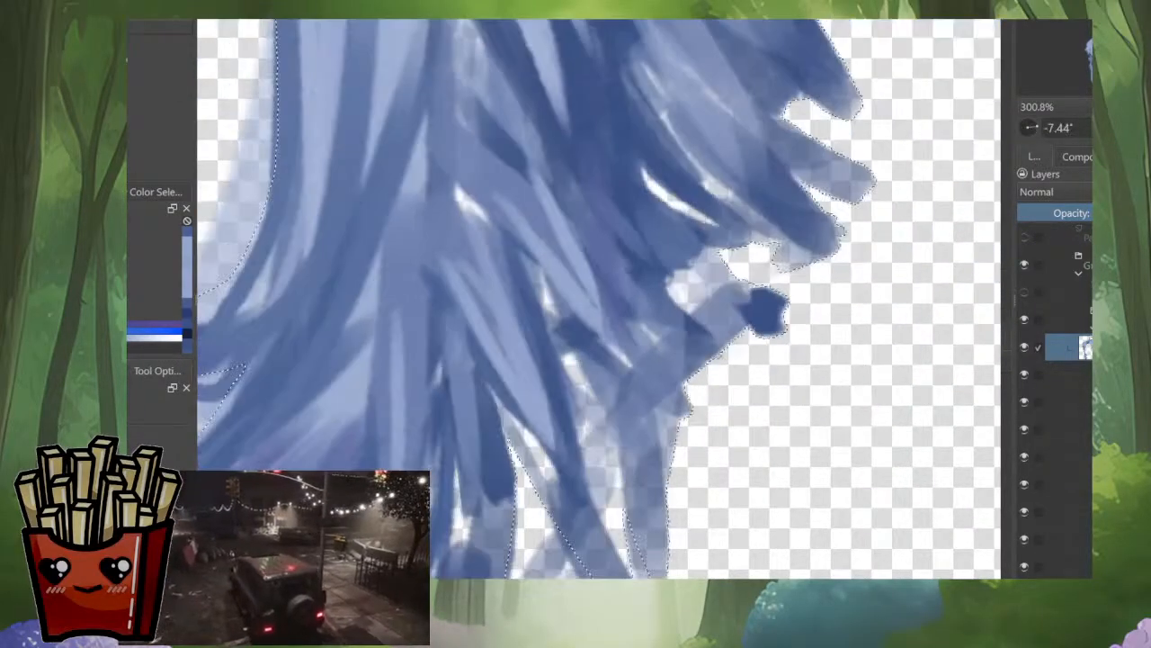
Step: Extend the selection over the rough outline around the curled hair loop's base and the stray marks inside and outside the loop
{"action": "left_click_drag", "start_coordinate": [845, 324], "coordinate": [846, 450]}
{"action": "left_click_drag", "start_coordinate": [630, 261], "coordinate": [556, 434]}
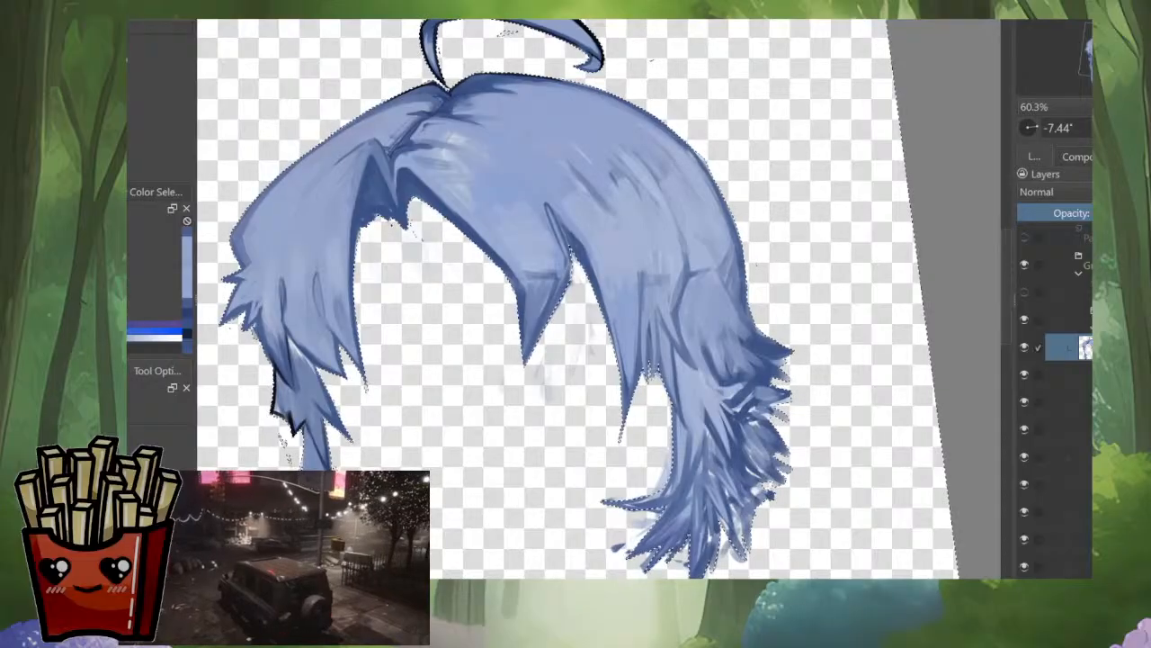
{"action": "left_click_drag", "start_coordinate": [504, 369], "coordinate": [714, 223]}
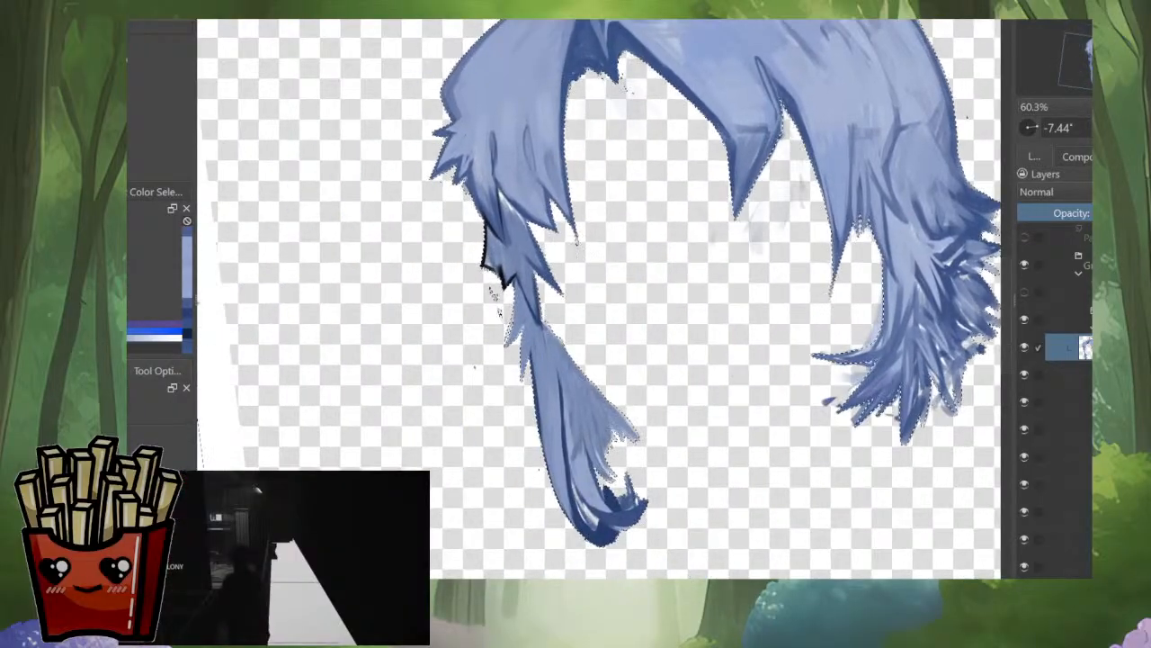
{"action": "left_click_drag", "start_coordinate": [629, 270], "coordinate": [508, 324]}
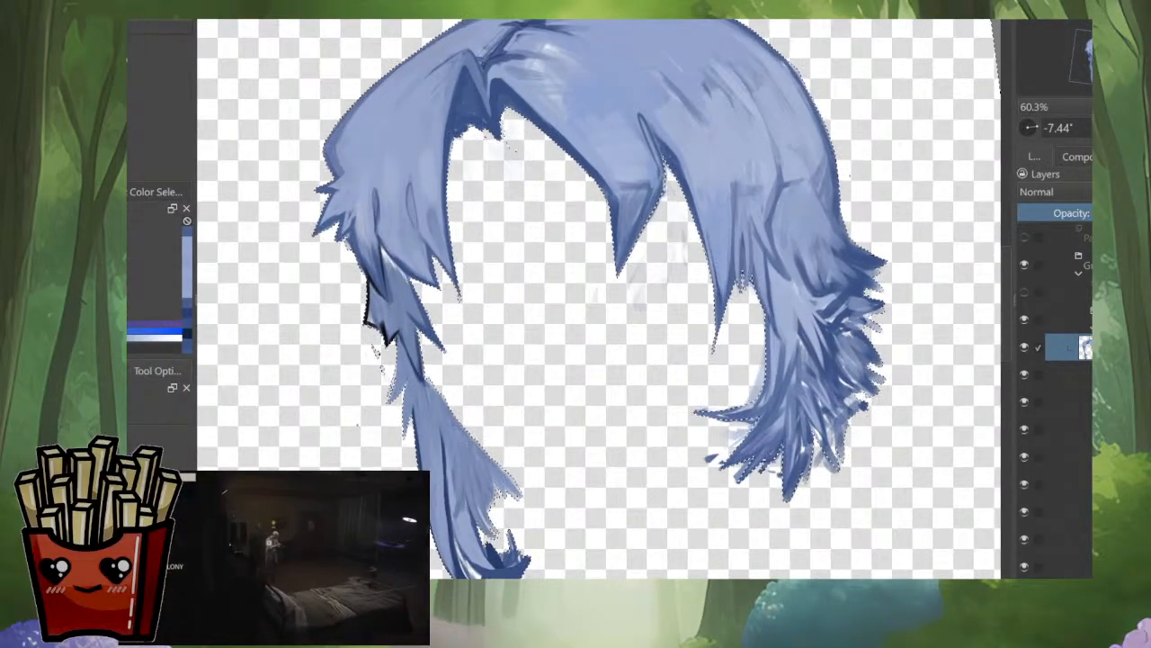
{"action": "left_click_drag", "start_coordinate": [585, 135], "coordinate": [709, 470]}
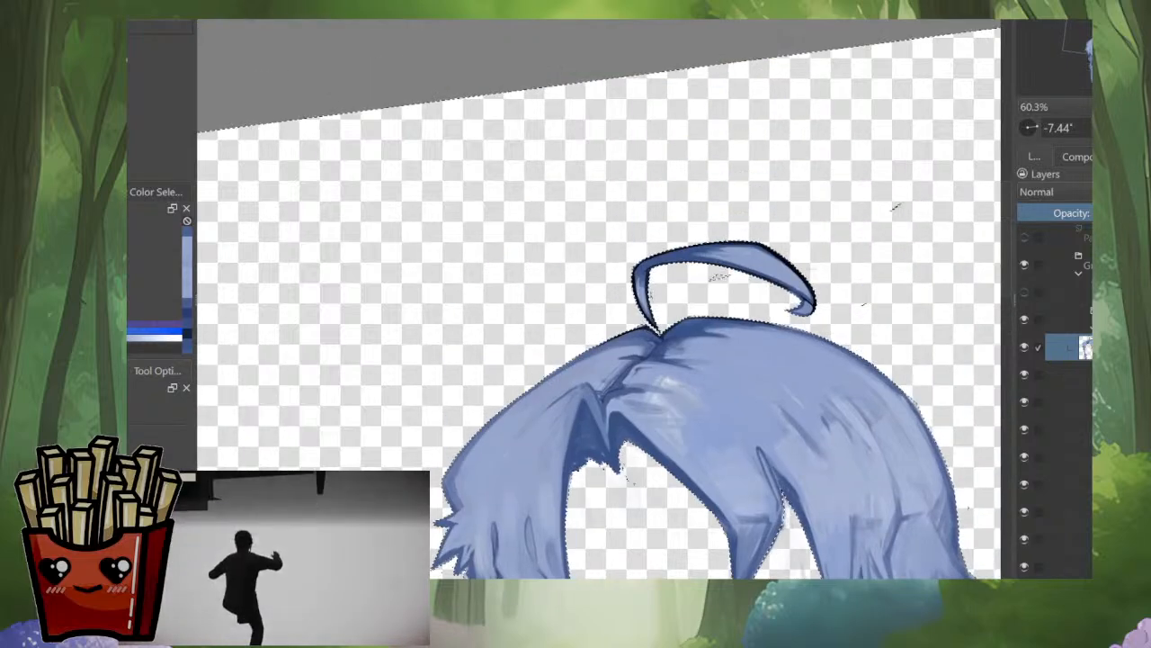
{"action": "left_click_drag", "start_coordinate": [679, 257], "coordinate": [680, 90]}
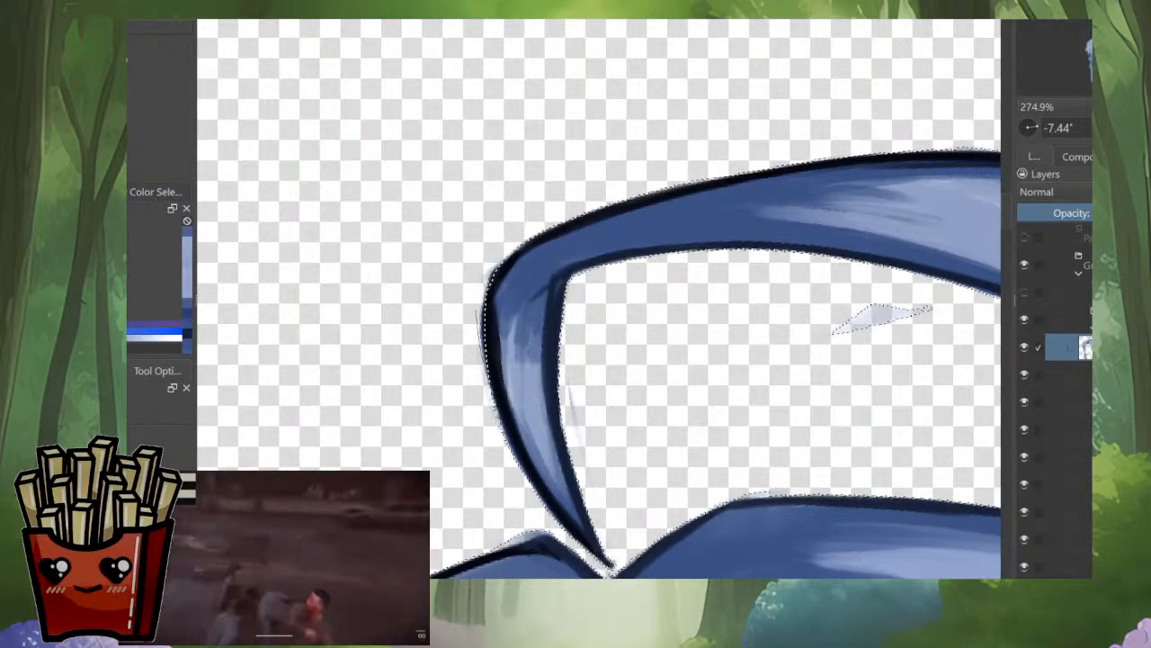
{"action": "left_click_drag", "start_coordinate": [581, 543], "coordinate": [722, 342]}
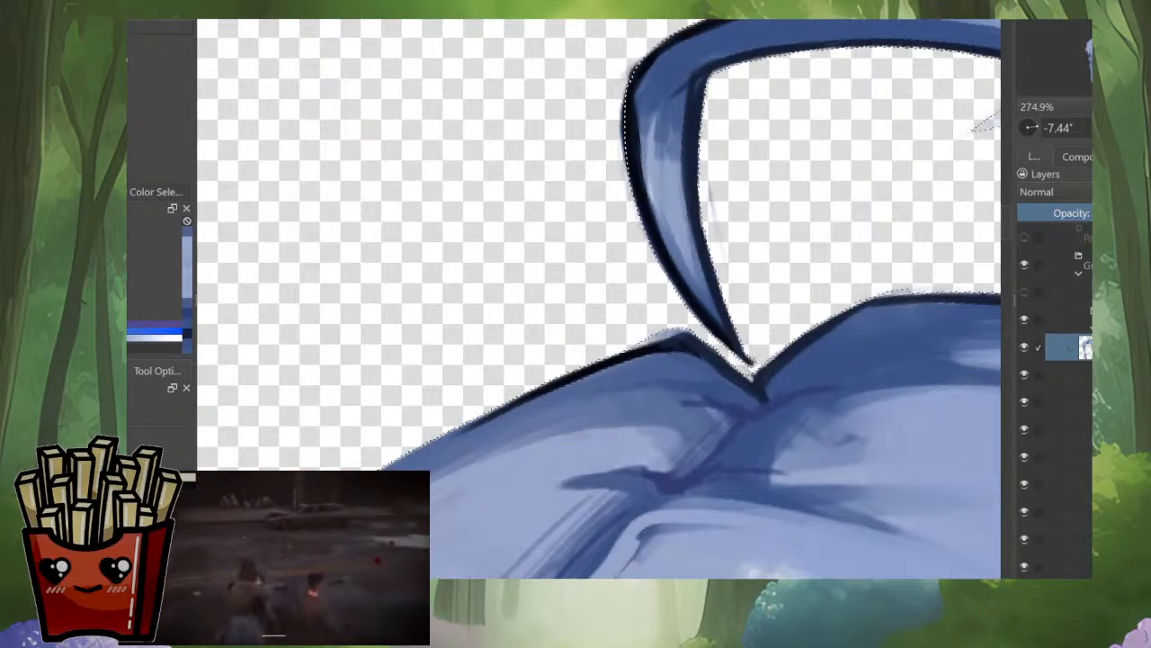
{"action": "left_click_drag", "start_coordinate": [586, 488], "coordinate": [648, 423]}
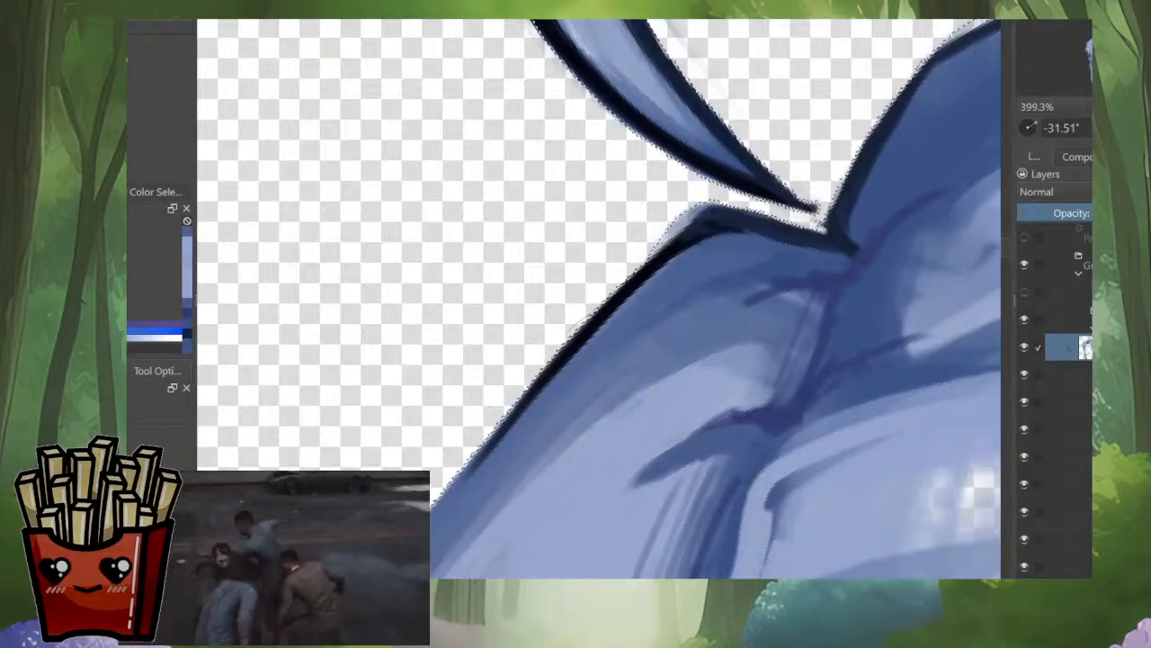
{"action": "left_click_drag", "start_coordinate": [764, 202], "coordinate": [387, 495]}
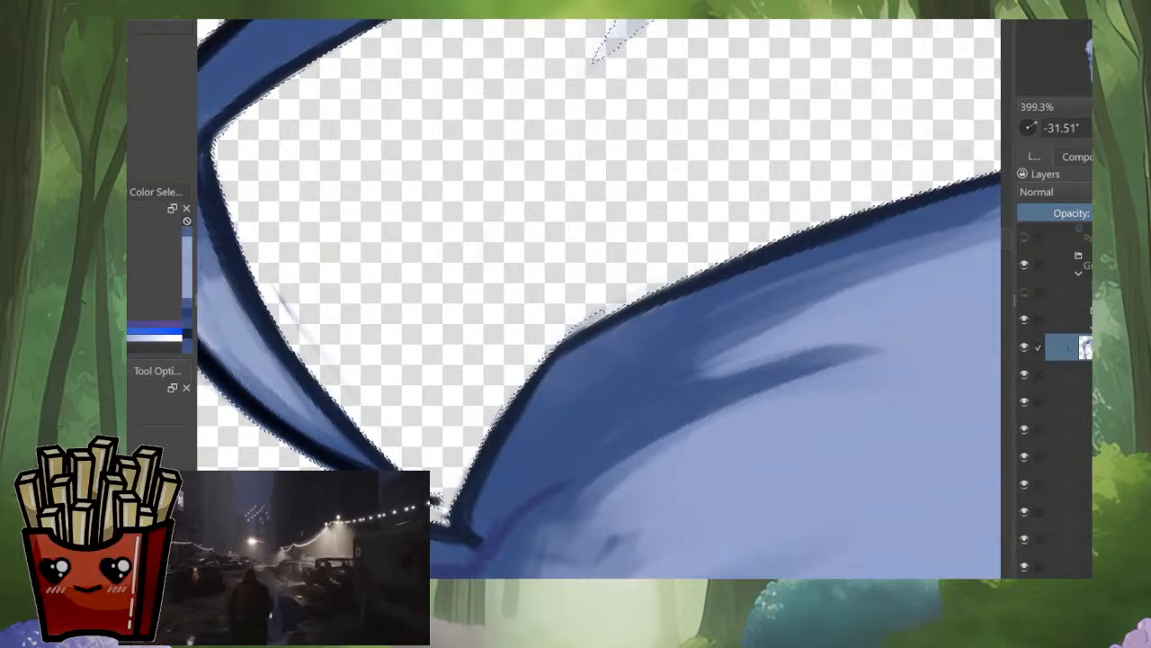
{"action": "scroll", "coordinate": [599, 298], "scroll_direction": "down", "scroll_amount": 5}
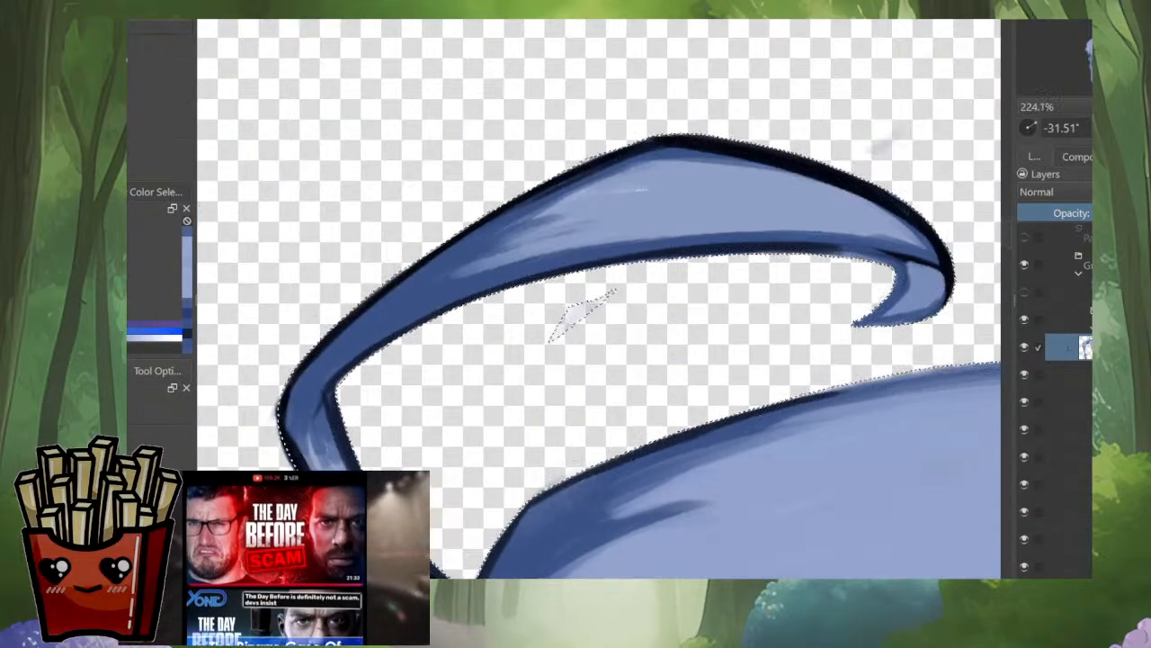
{"action": "left_click_drag", "start_coordinate": [671, 305], "coordinate": [526, 294]}
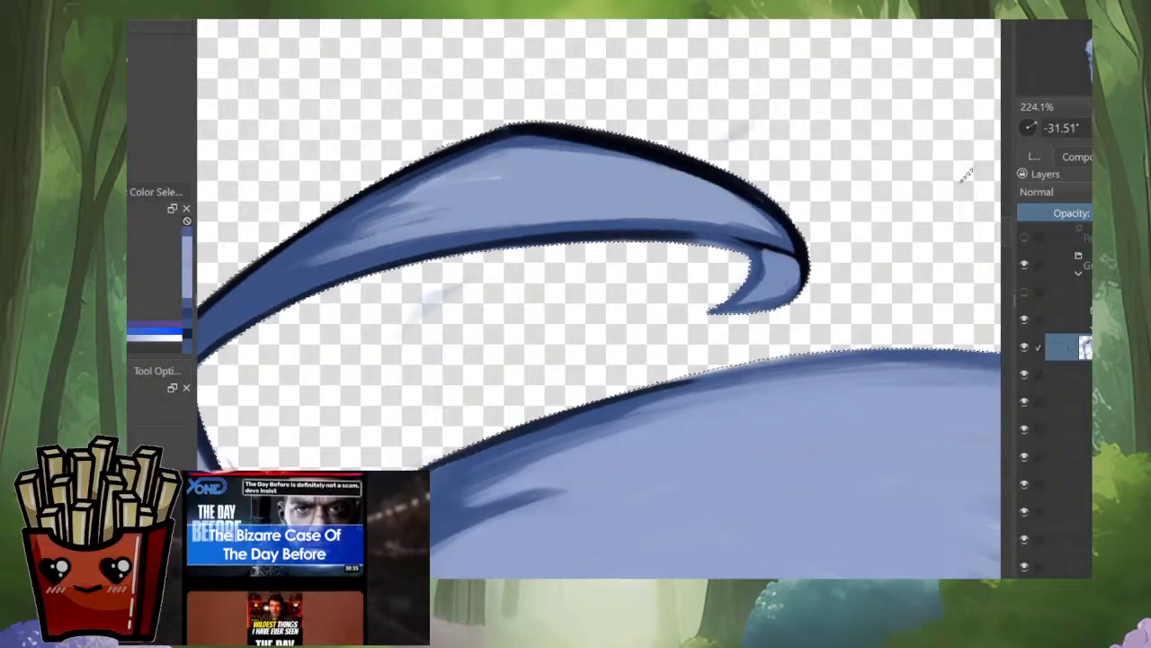
{"action": "scroll", "coordinate": [733, 329], "scroll_direction": "down", "scroll_amount": 10}
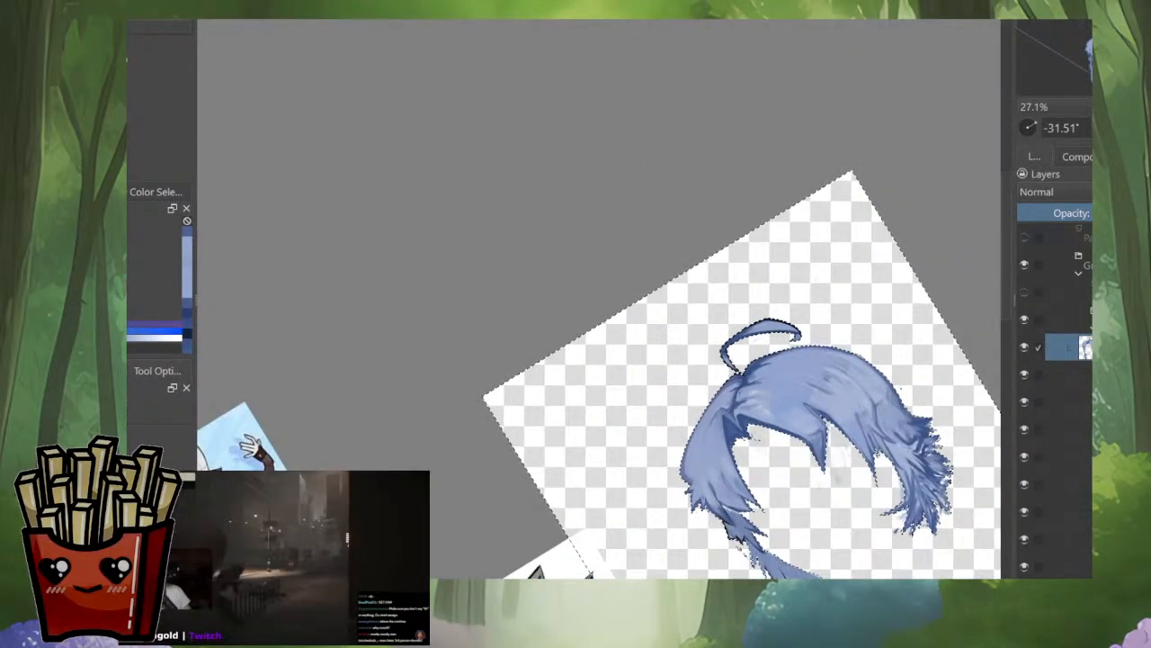
Step: Extend the selection over the stray speck outside the outer curve of the hair
{"action": "left_click_drag", "start_coordinate": [815, 279], "coordinate": [725, 175]}
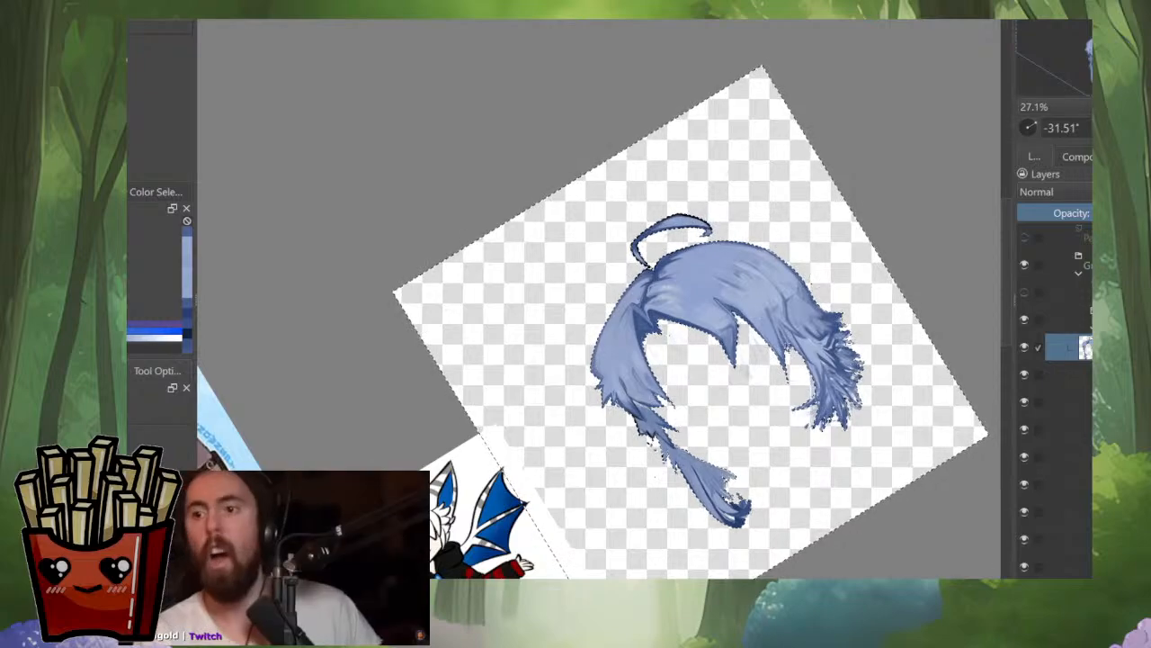
{"action": "scroll", "coordinate": [819, 387], "scroll_direction": "up", "scroll_amount": 4}
{"action": "scroll", "coordinate": [864, 360], "scroll_direction": "up", "scroll_amount": 1}
{"action": "scroll", "coordinate": [854, 243], "scroll_direction": "down", "scroll_amount": 7}
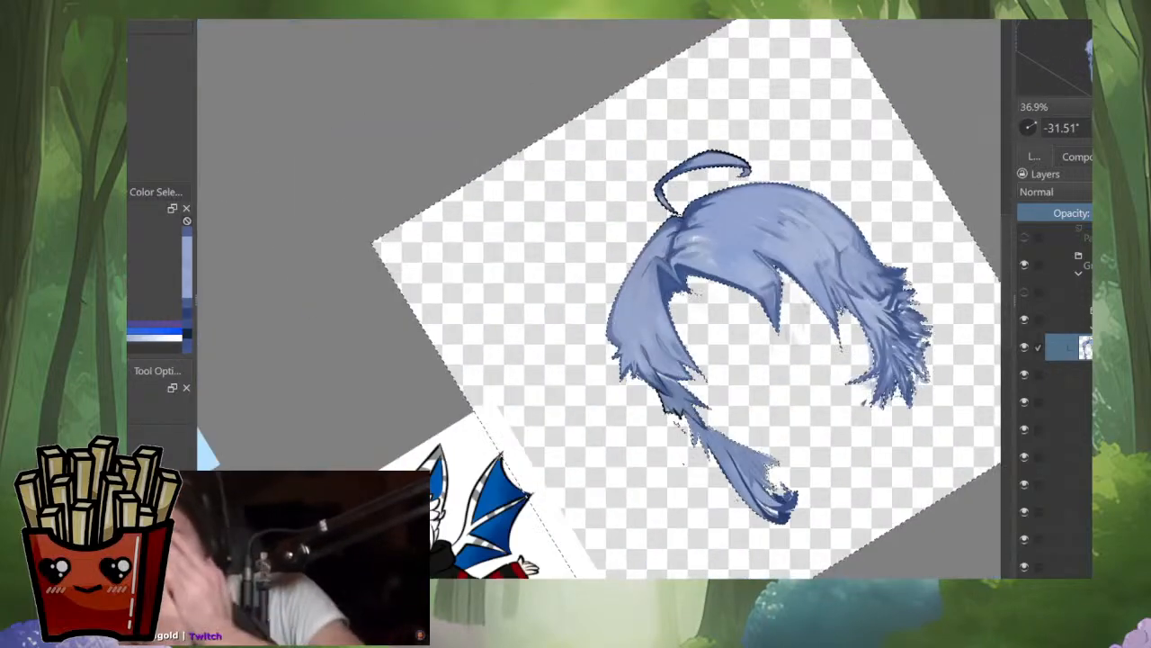
{"action": "scroll", "coordinate": [800, 343], "scroll_direction": "up", "scroll_amount": 4}
{"action": "left_click_drag", "start_coordinate": [800, 261], "coordinate": [568, 505]}
{"action": "left_click_drag", "start_coordinate": [809, 225], "coordinate": [783, 424]}
{"action": "scroll", "coordinate": [684, 360], "scroll_direction": "up", "scroll_amount": 4}
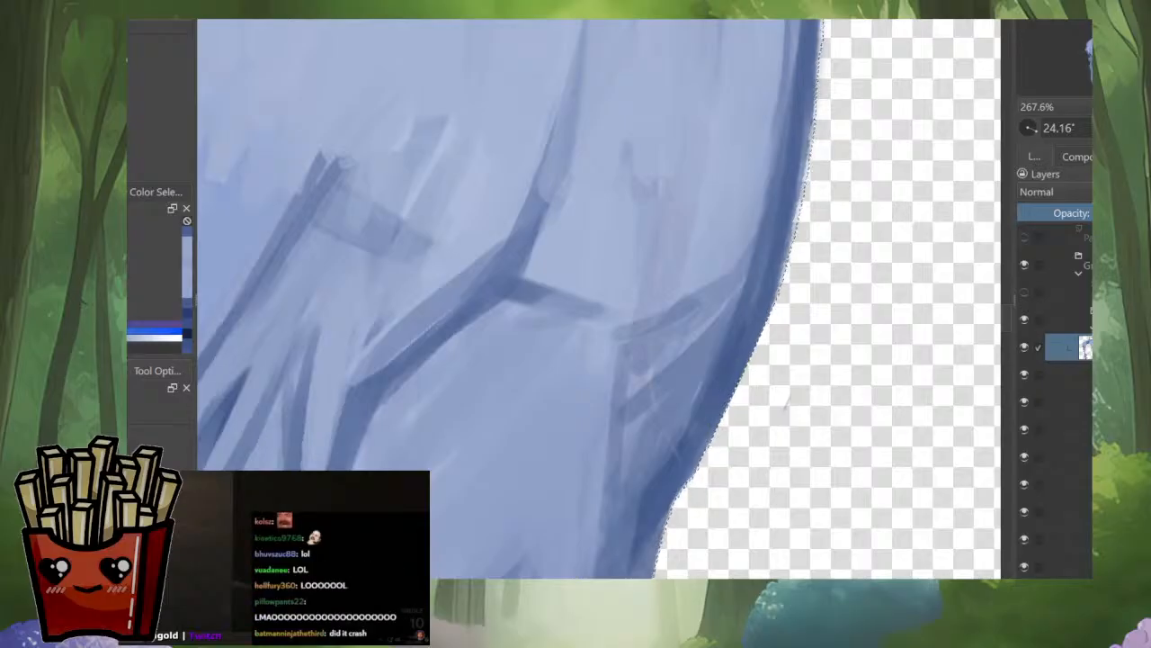
{"action": "scroll", "coordinate": [796, 342], "scroll_direction": "down", "scroll_amount": 4}
{"action": "left_click_drag", "start_coordinate": [540, 549], "coordinate": [613, 407]}
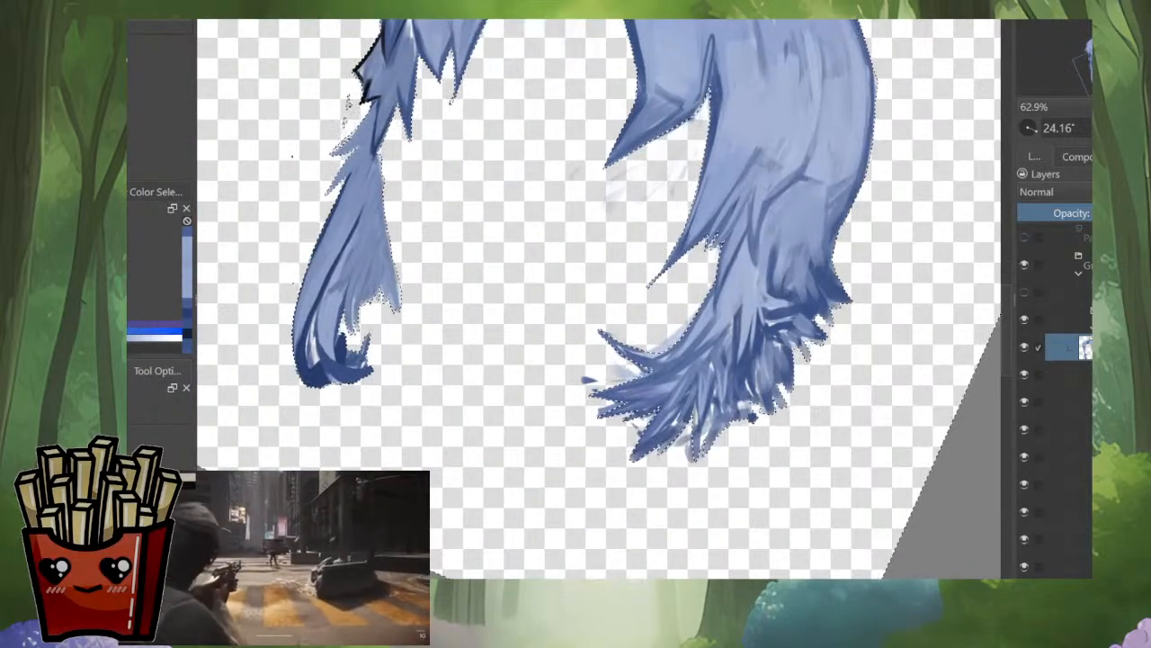
Step: Extend the selection over the small marks beneath the parting and the faint wisp at the pointed front lock's tip
{"action": "left_click_drag", "start_coordinate": [557, 287], "coordinate": [785, 414]}
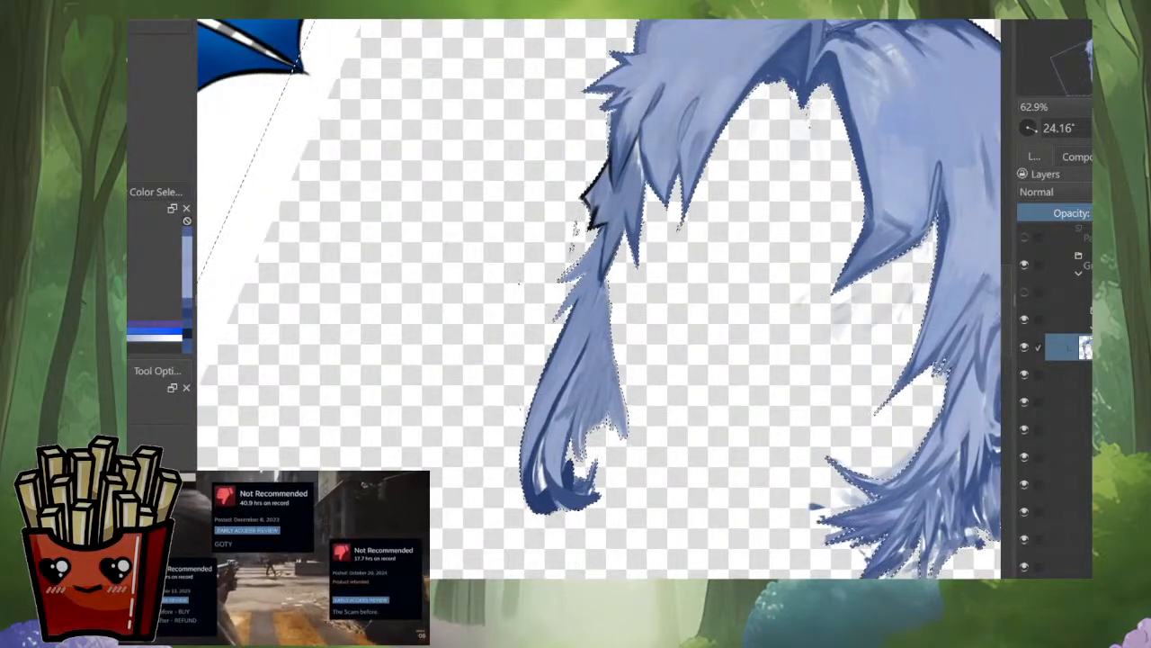
{"action": "scroll", "coordinate": [842, 52], "scroll_direction": "up", "scroll_amount": 4}
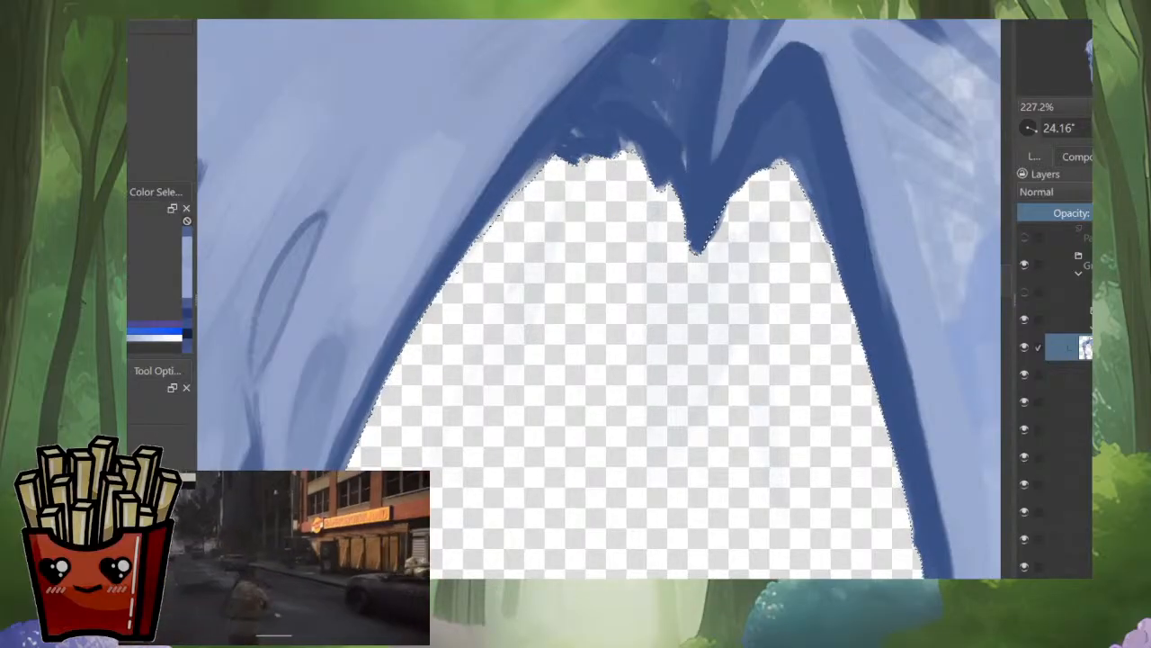
{"action": "left_click_drag", "start_coordinate": [692, 260], "coordinate": [869, 21]}
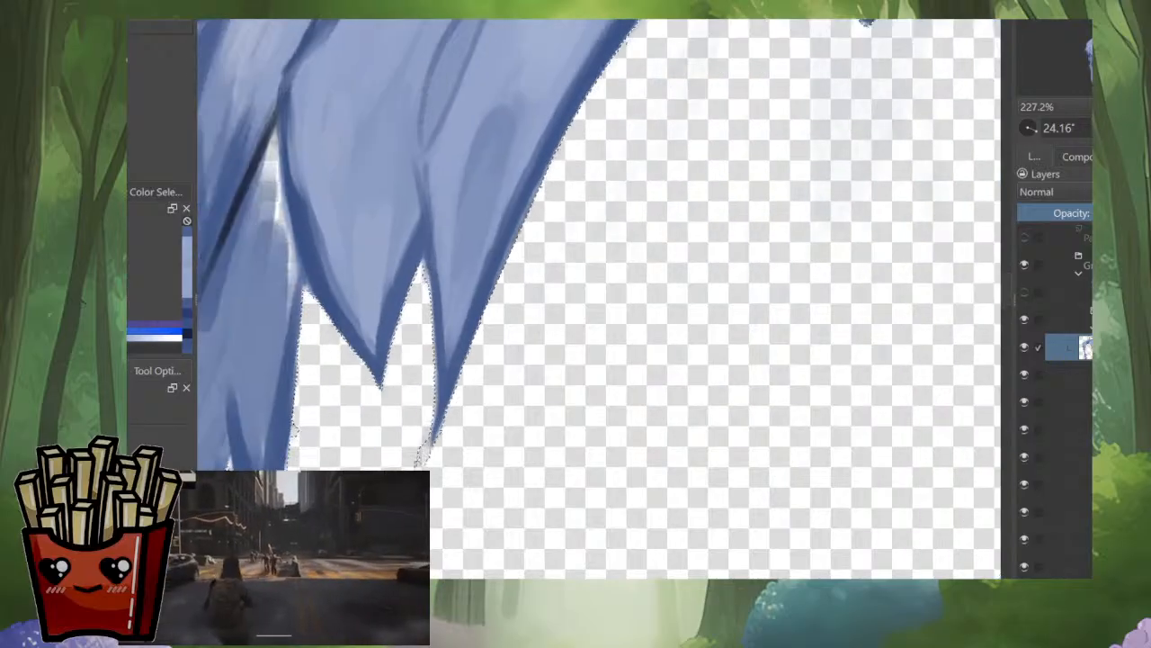
{"action": "left_click_drag", "start_coordinate": [757, 134], "coordinate": [886, 50]}
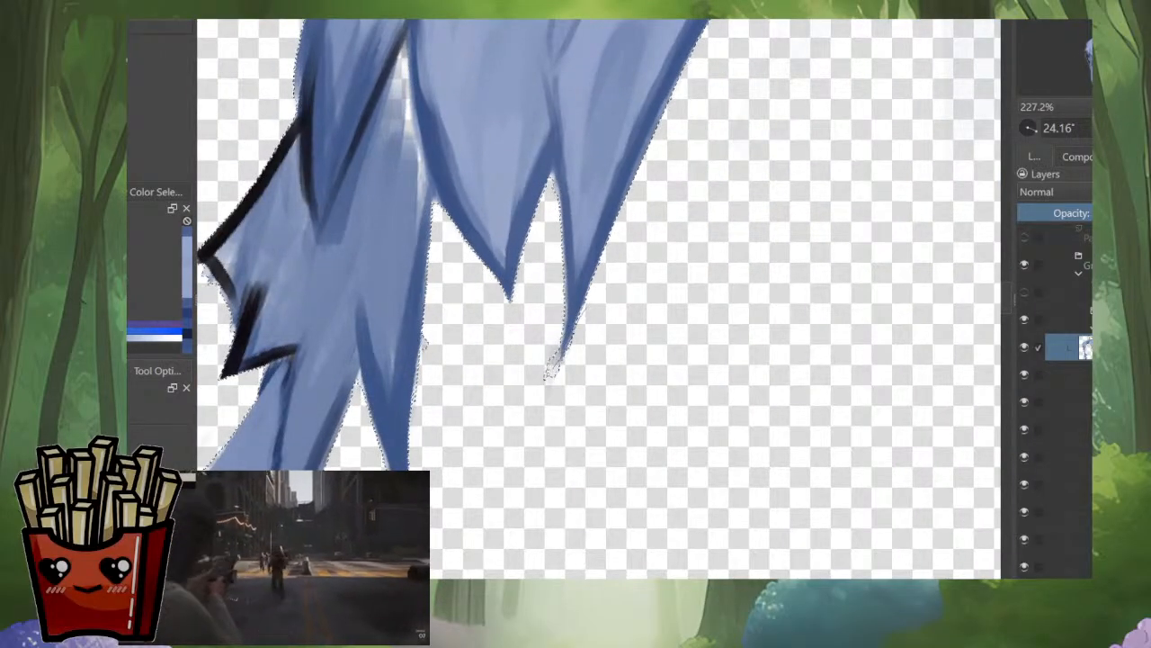
{"action": "left_click_drag", "start_coordinate": [559, 341], "coordinate": [554, 395]}
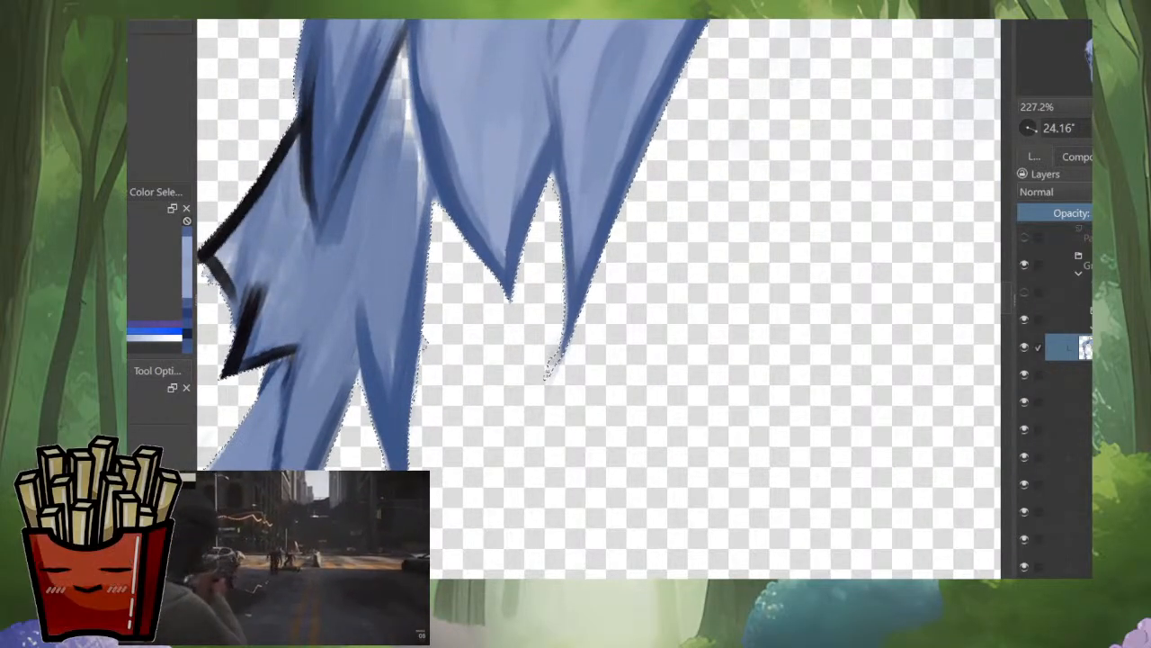
{"action": "left_click_drag", "start_coordinate": [576, 297], "coordinate": [584, 384]}
Step: Extend the selection over the rough notch between the pointed front locks, the faint wisp at the tip and the fragments along the neighbouring strand
{"action": "scroll", "coordinate": [557, 288], "scroll_direction": "up", "scroll_amount": 4}
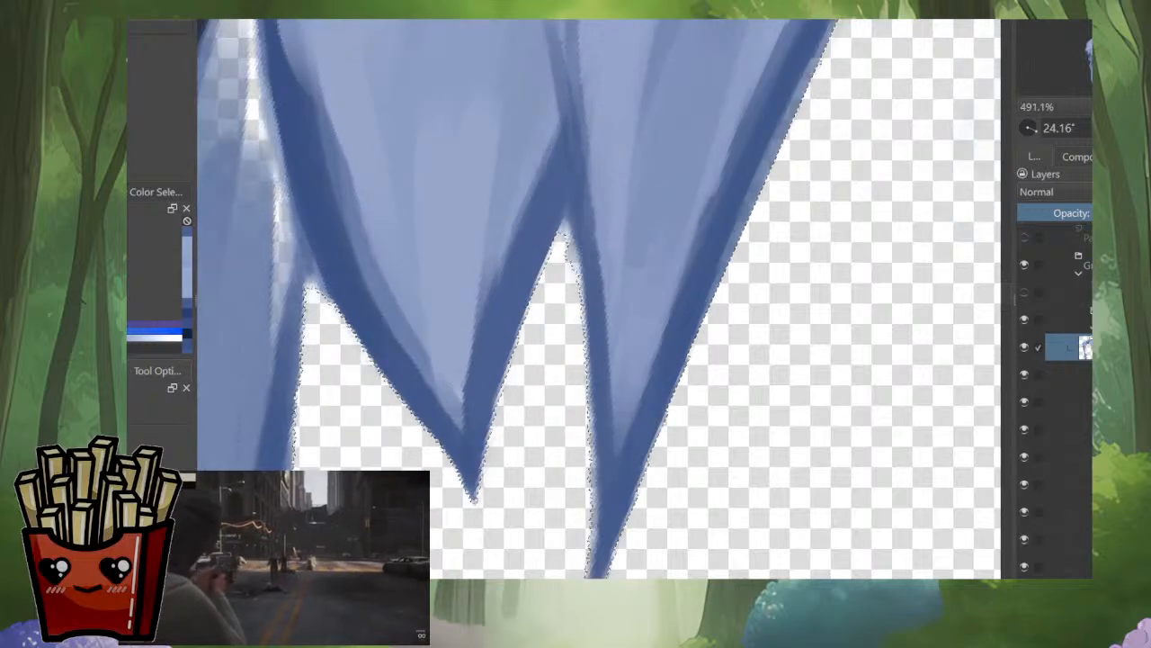
{"action": "mouse_move", "coordinate": [560, 225]}
{"action": "left_mouse_down"}
{"action": "mouse_move", "coordinate": [546, 280]}
{"action": "mouse_move", "coordinate": [746, 171]}
{"action": "mouse_move", "coordinate": [766, 401]}
{"action": "left_mouse_up"}
{"action": "left_click_drag", "start_coordinate": [540, 391], "coordinate": [829, 286]}
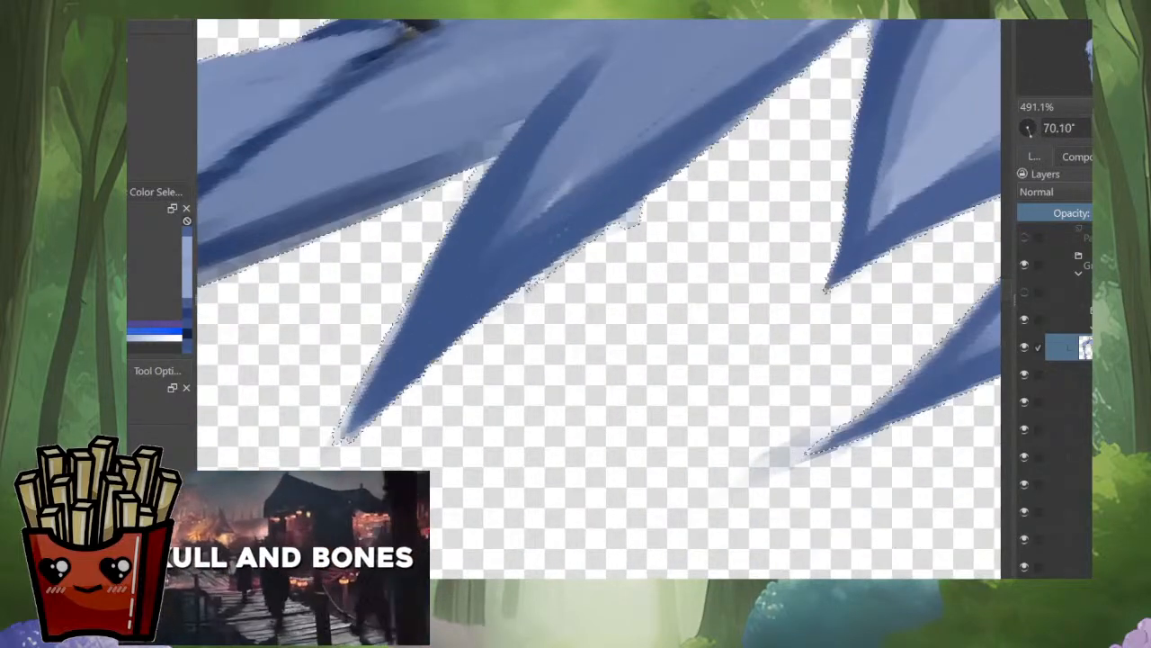
{"action": "mouse_move", "coordinate": [754, 115]}
{"action": "left_mouse_down"}
{"action": "mouse_move", "coordinate": [483, 320]}
{"action": "mouse_move", "coordinate": [593, 313]}
{"action": "mouse_move", "coordinate": [806, 268]}
{"action": "left_mouse_up"}
{"action": "left_click_drag", "start_coordinate": [806, 267], "coordinate": [797, 364]}
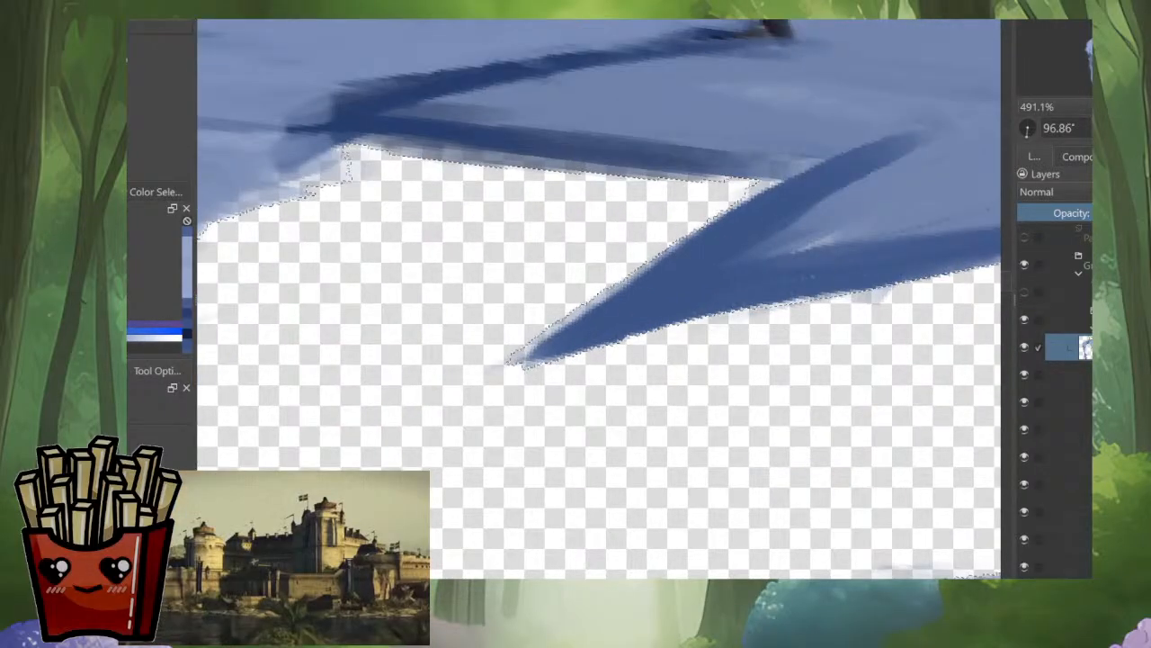
Step: Extend the selection over the rough edges around the narrow pointed strand and the stray specks beside the dark-outlined tuft
{"action": "mouse_move", "coordinate": [772, 182]}
{"action": "left_mouse_down"}
{"action": "mouse_move", "coordinate": [563, 316]}
{"action": "mouse_move", "coordinate": [462, 351]}
{"action": "mouse_move", "coordinate": [504, 316]}
{"action": "left_mouse_up"}
{"action": "left_click_drag", "start_coordinate": [540, 297], "coordinate": [624, 423]}
{"action": "left_click_drag", "start_coordinate": [624, 424], "coordinate": [766, 304]}
{"action": "left_click_drag", "start_coordinate": [366, 206], "coordinate": [399, 424]}
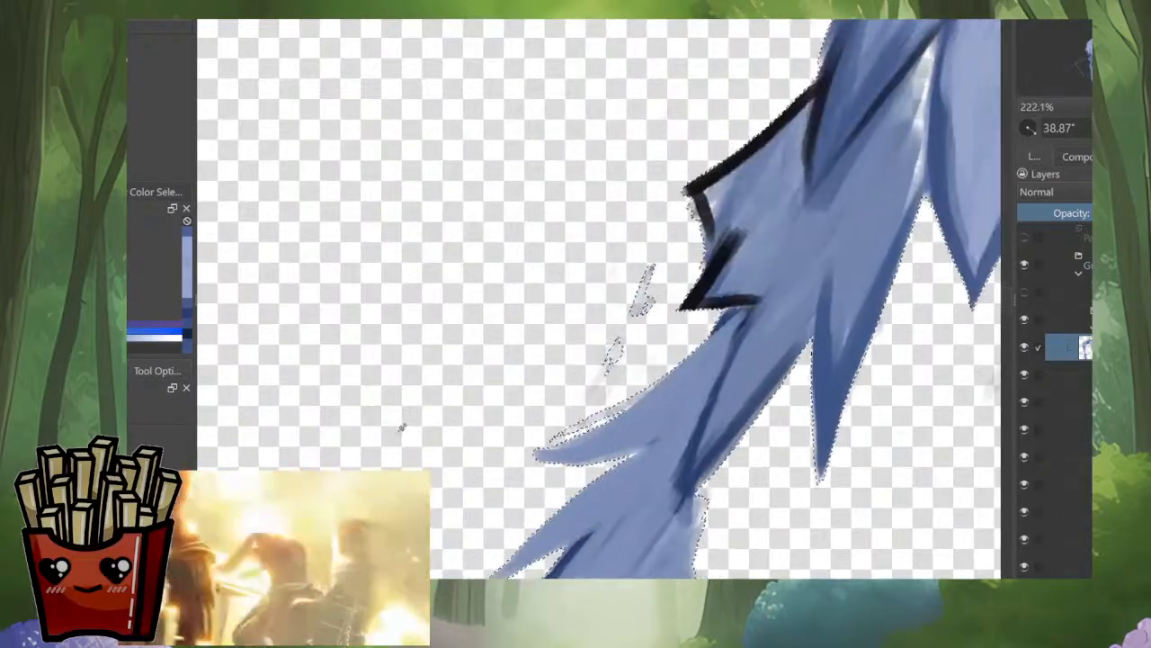
{"action": "scroll", "coordinate": [402, 428], "scroll_direction": "down", "scroll_amount": 5}
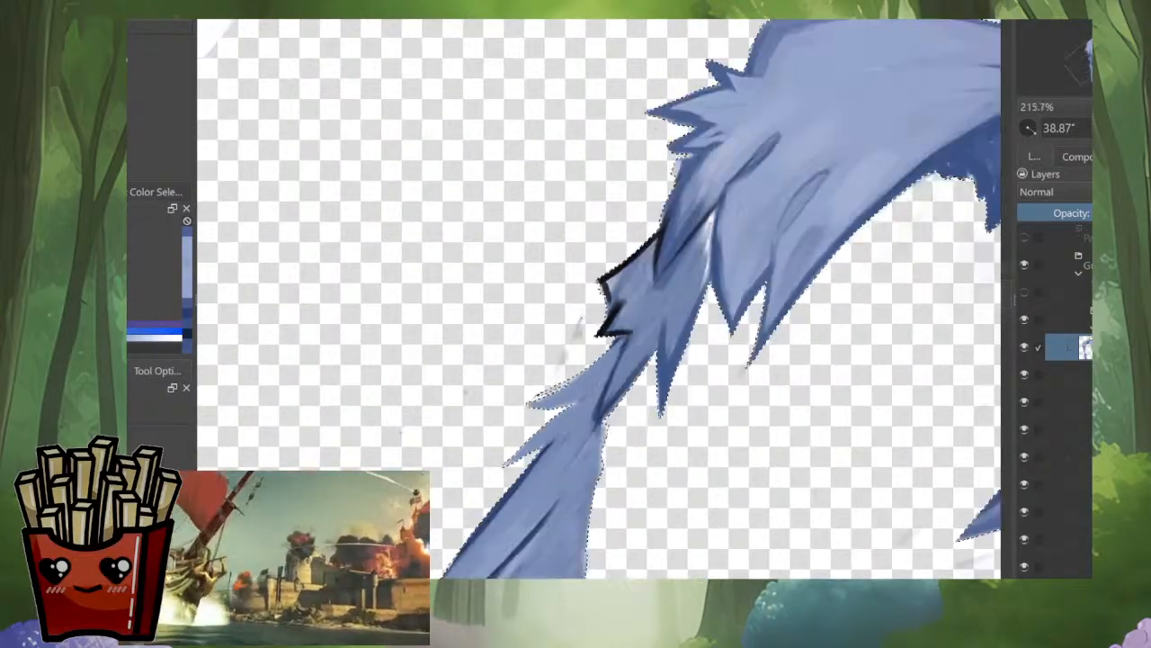
Step: Extend the selection along the long side strand's outer edge and the area beside its upper tufts, comparing the isolated hair with the full drawing
{"action": "mouse_move", "coordinate": [562, 525]}
{"action": "left_mouse_down"}
{"action": "mouse_move", "coordinate": [540, 566]}
{"action": "mouse_move", "coordinate": [652, 376]}
{"action": "mouse_move", "coordinate": [565, 544]}
{"action": "left_mouse_up"}
{"action": "scroll", "coordinate": [652, 414], "scroll_direction": "up", "scroll_amount": 4}
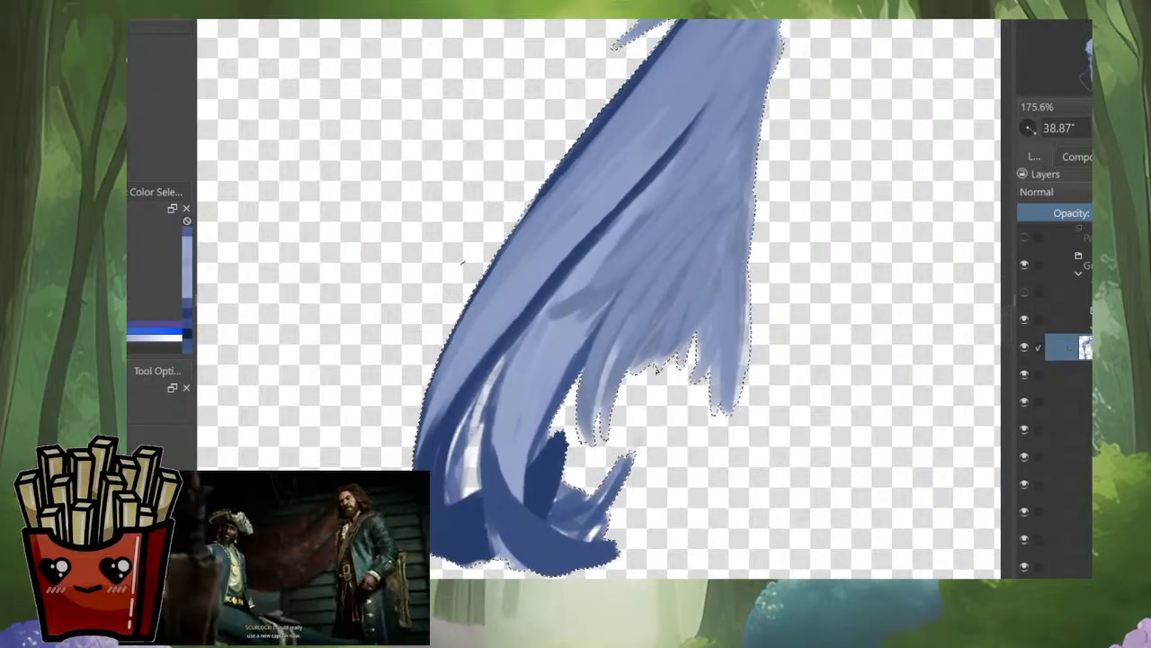
{"action": "key", "text": "i"}
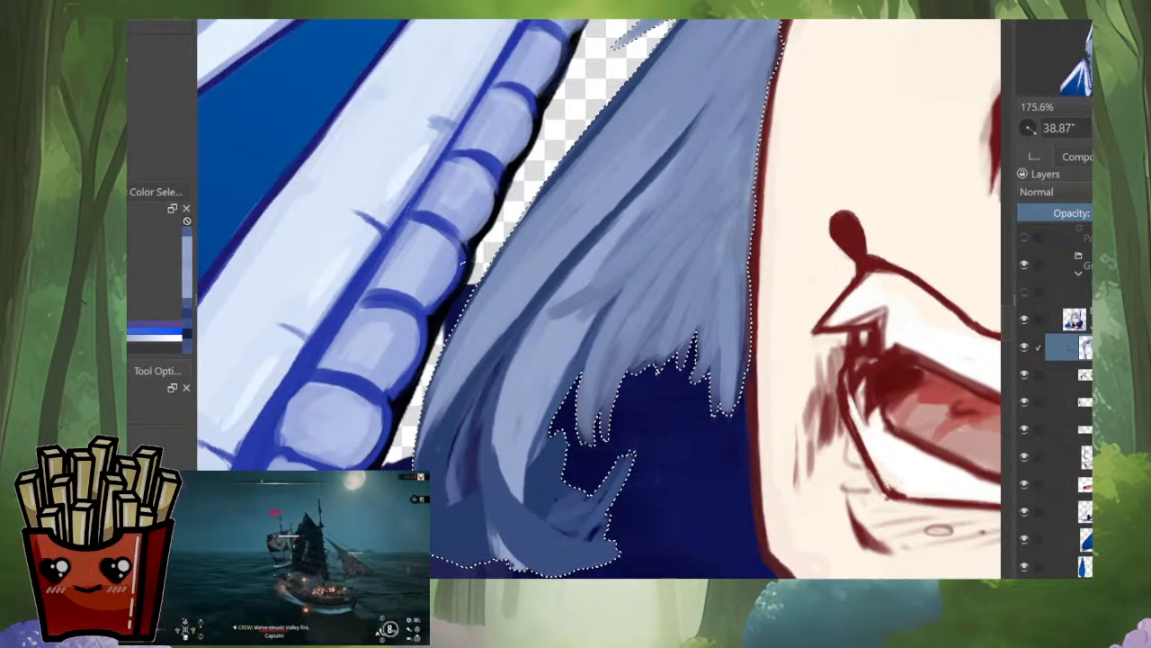
{"action": "key", "text": "i"}
{"action": "key", "text": "i"}
{"action": "key", "text": "i"}
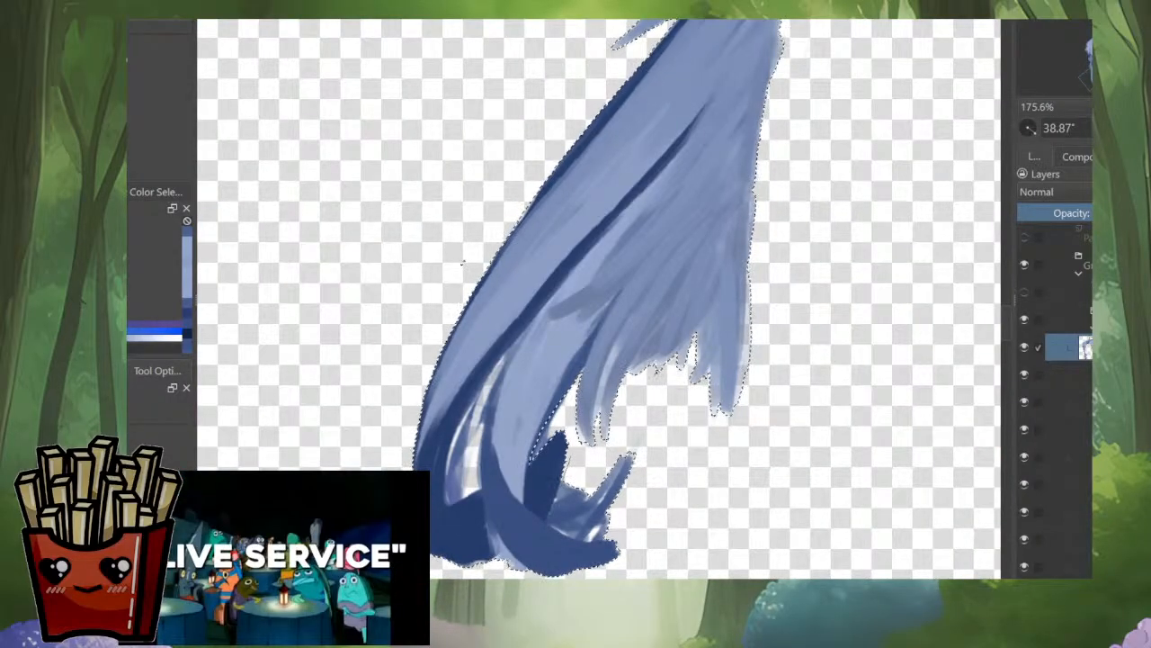
{"action": "left_click_drag", "start_coordinate": [463, 263], "coordinate": [556, 191]}
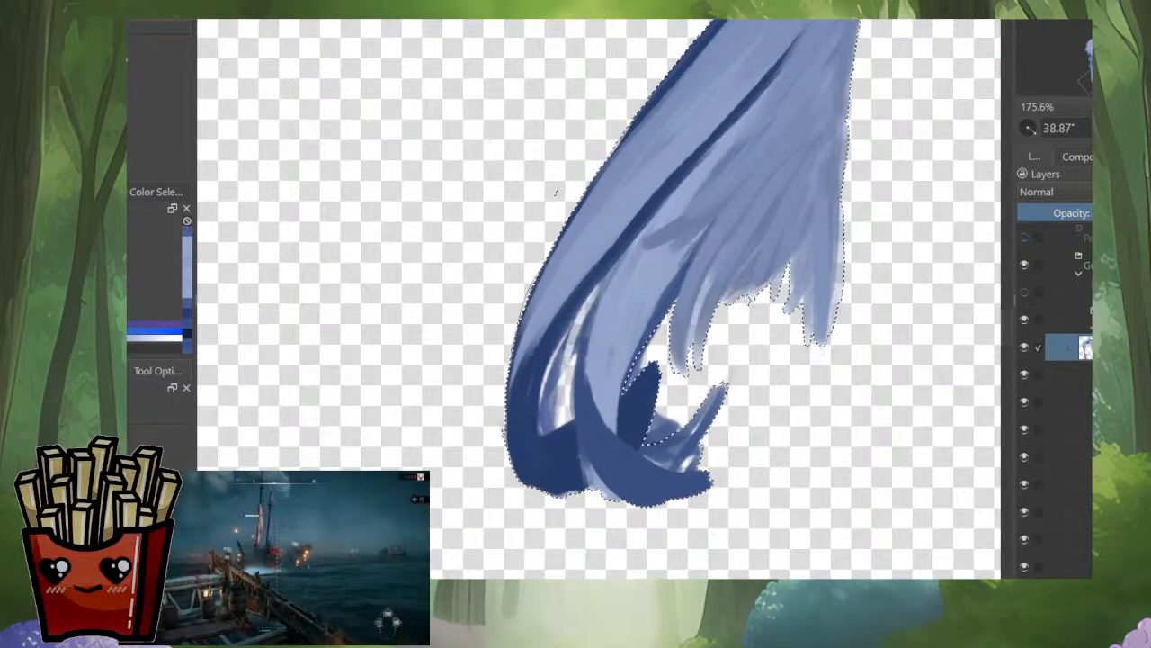
{"action": "left_click_drag", "start_coordinate": [556, 191], "coordinate": [490, 402]}
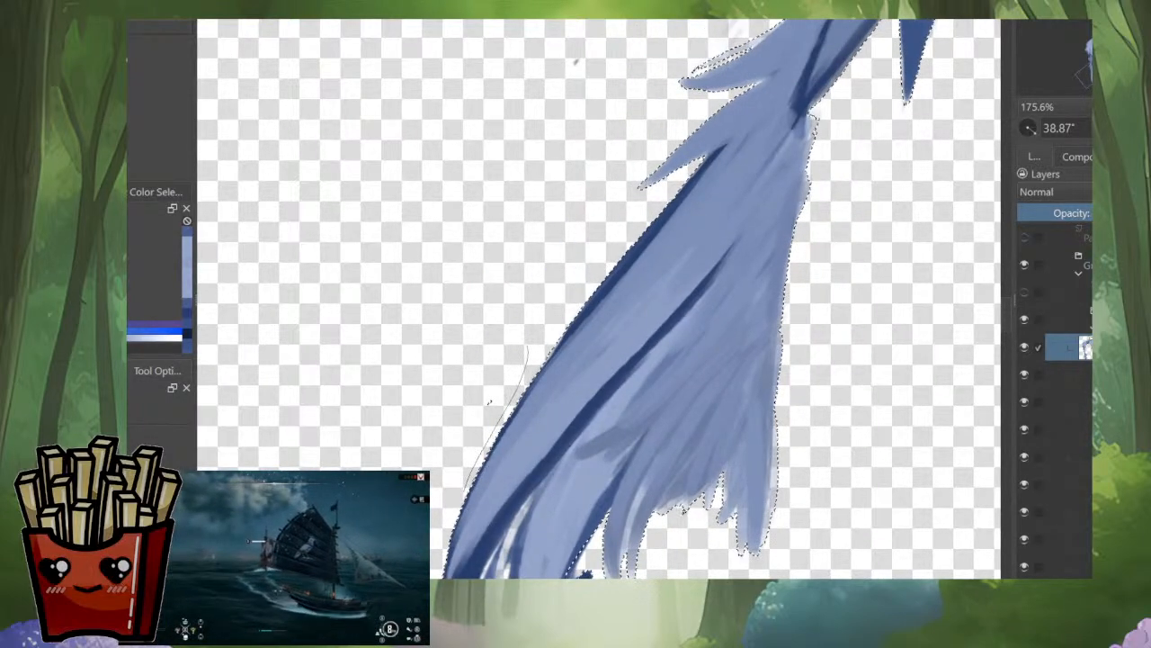
{"action": "left_click_drag", "start_coordinate": [576, 62], "coordinate": [424, 306]}
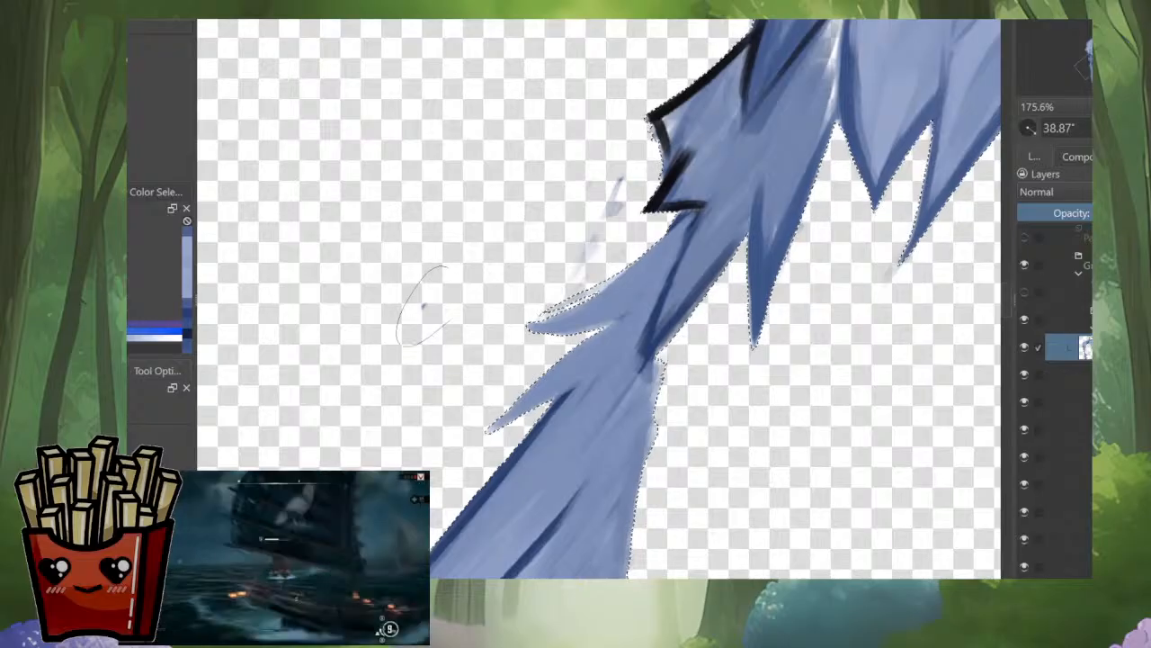
Step: Extend the selection over the faint fringe along the upper edge of the small tufts on the long side strand
{"action": "scroll", "coordinate": [666, 360], "scroll_direction": "down", "scroll_amount": 5}
{"action": "left_click_drag", "start_coordinate": [666, 360], "coordinate": [540, 450]}
{"action": "scroll", "coordinate": [552, 366], "scroll_direction": "up", "scroll_amount": 5}
{"action": "left_click_drag", "start_coordinate": [553, 366], "coordinate": [666, 384]}
{"action": "left_click_drag", "start_coordinate": [614, 201], "coordinate": [586, 199]}
Step: Extend the selection over the rough outline of the spiky side tufts and the pale patch beneath them
{"action": "scroll", "coordinate": [670, 229], "scroll_direction": "up", "scroll_amount": 2}
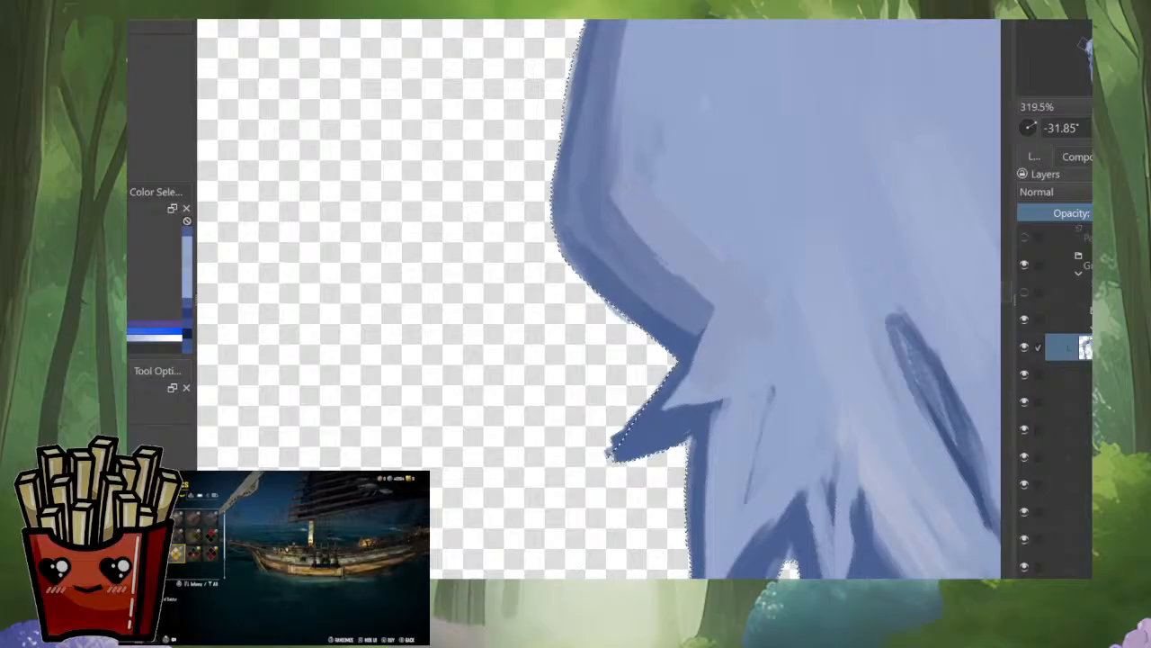
{"action": "left_click_drag", "start_coordinate": [621, 442], "coordinate": [617, 290]}
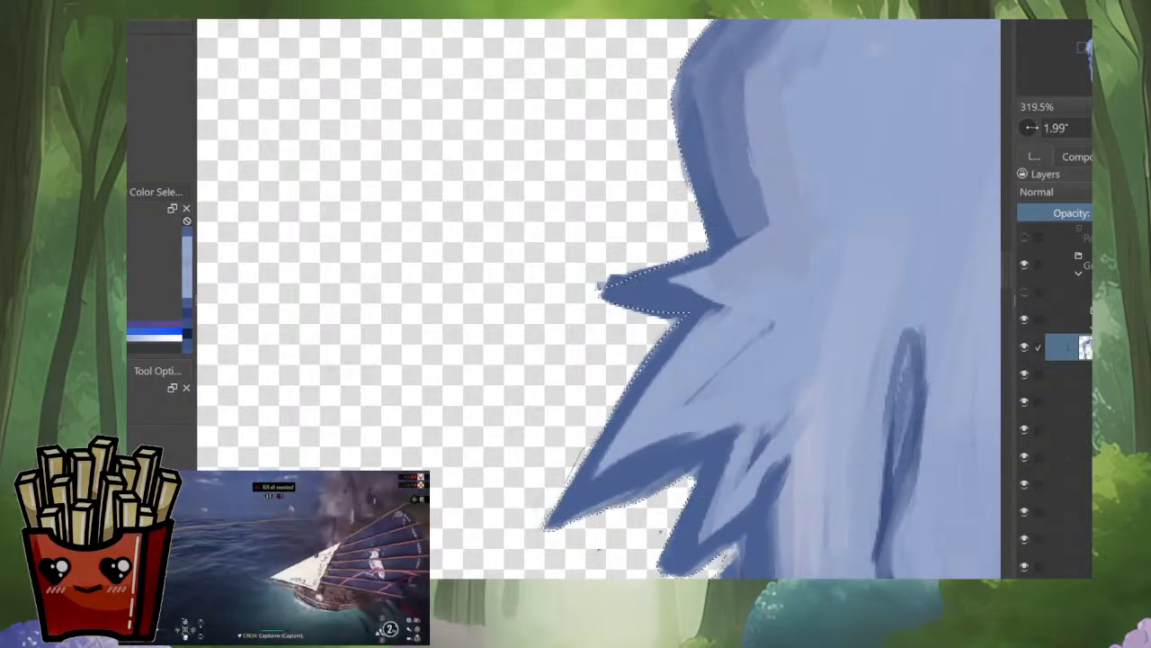
{"action": "left_click_drag", "start_coordinate": [601, 289], "coordinate": [627, 192]}
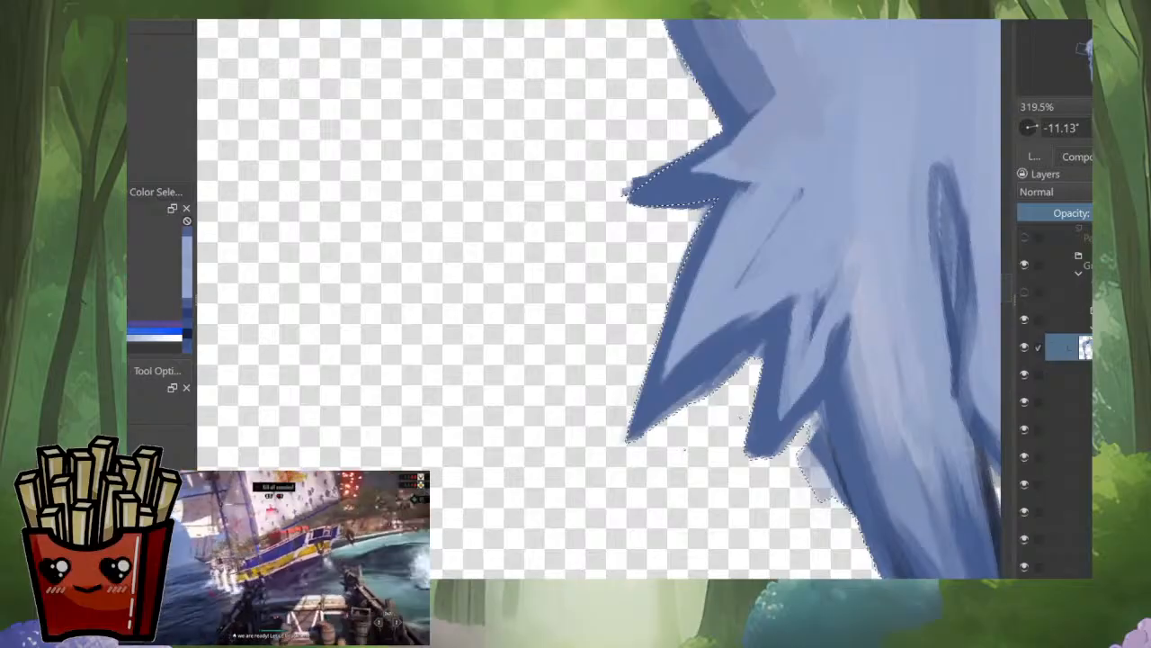
{"action": "mouse_move", "coordinate": [763, 358]}
{"action": "left_mouse_down"}
{"action": "mouse_move", "coordinate": [748, 437]}
{"action": "mouse_move", "coordinate": [683, 500]}
{"action": "left_mouse_up"}
{"action": "left_click_drag", "start_coordinate": [737, 387], "coordinate": [625, 374]}
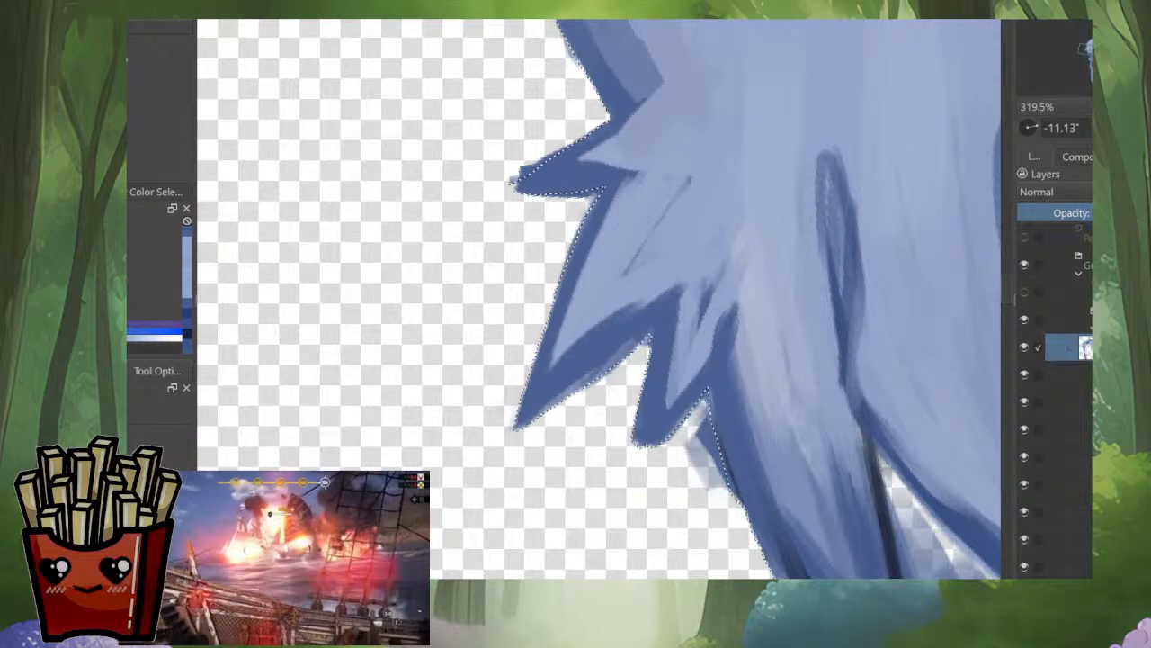
Step: Extend the selection along the strand edge below the spiky tufts and around the corner of the dark-outlined tuft
{"action": "left_click_drag", "start_coordinate": [693, 516], "coordinate": [449, 483]}
{"action": "left_click_drag", "start_coordinate": [522, 432], "coordinate": [671, 263]}
{"action": "left_click_drag", "start_coordinate": [612, 450], "coordinate": [590, 450]}
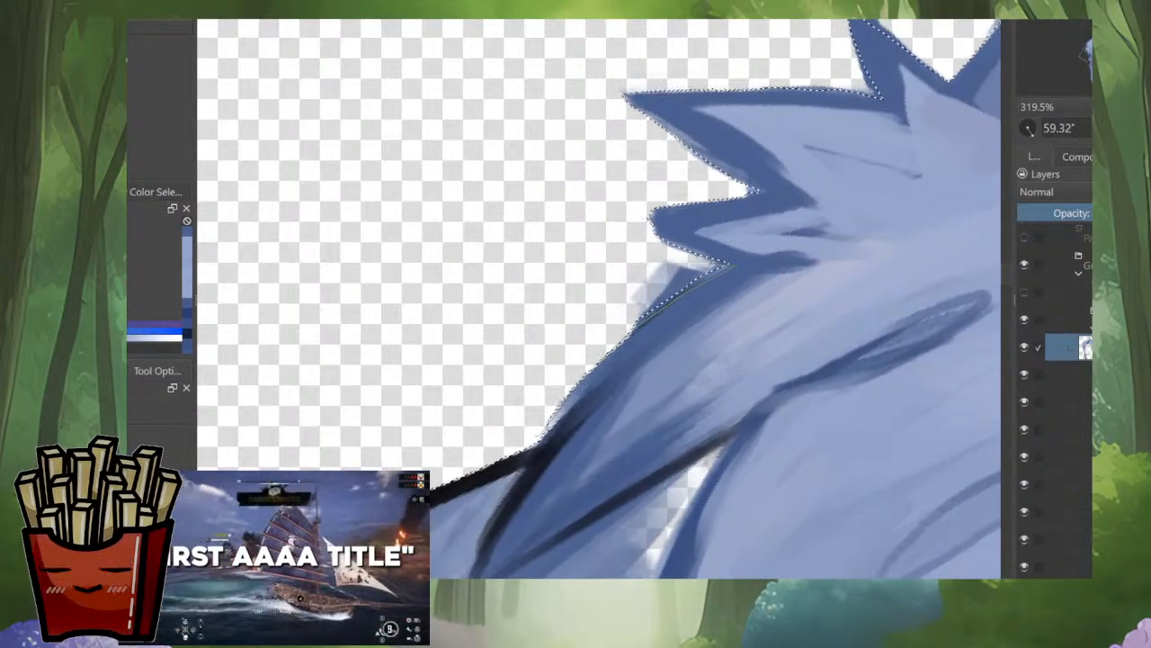
{"action": "left_click_drag", "start_coordinate": [540, 432], "coordinate": [775, 295]}
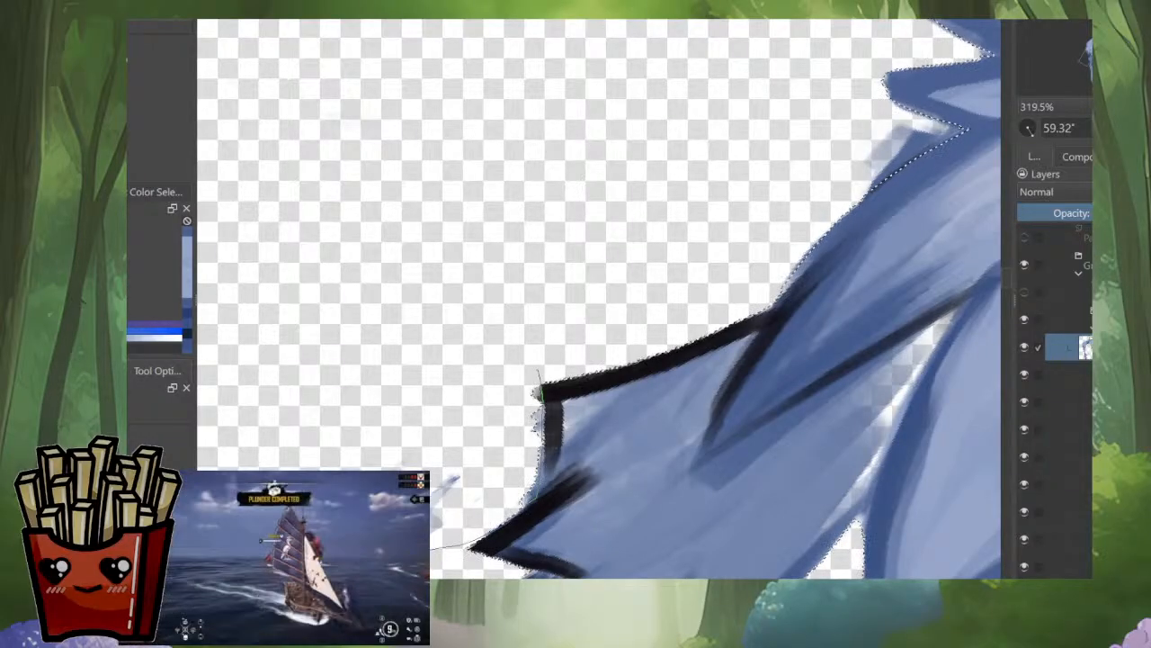
{"action": "left_click_drag", "start_coordinate": [542, 387], "coordinate": [558, 205]}
{"action": "left_click_drag", "start_coordinate": [740, 368], "coordinate": [740, 427]}
{"action": "left_click_drag", "start_coordinate": [740, 368], "coordinate": [754, 316]}
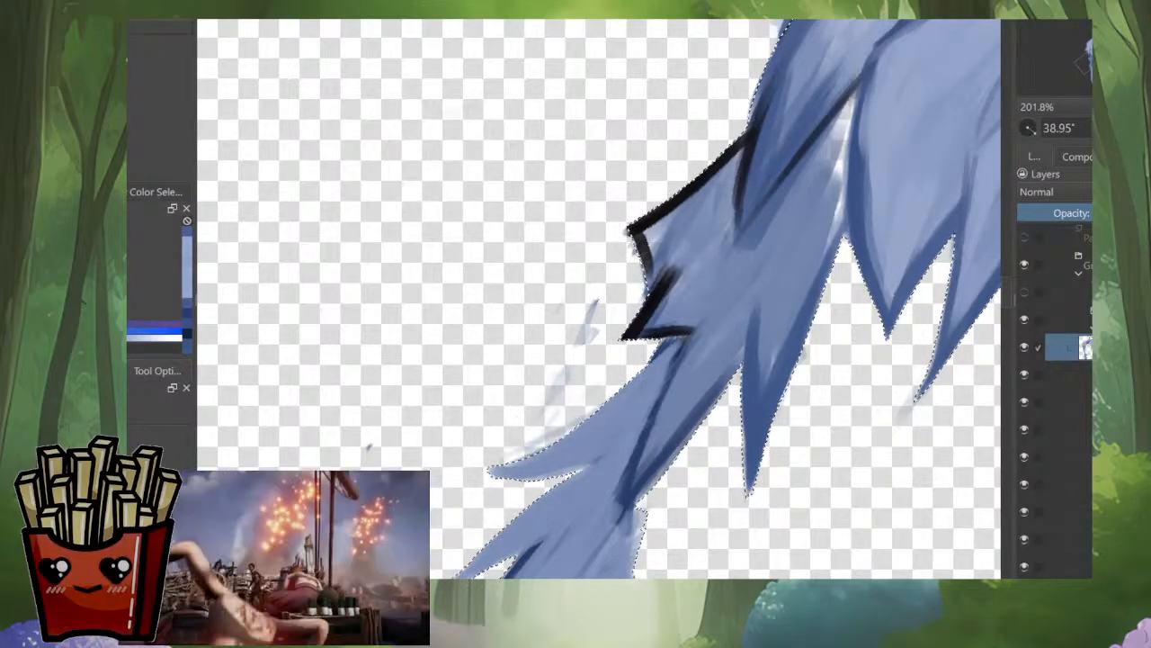
Step: Inspect the selection outline around the whole hair, from the side tufts and crown edge to the lower strands
{"action": "left_click_drag", "start_coordinate": [829, 304], "coordinate": [592, 362]}
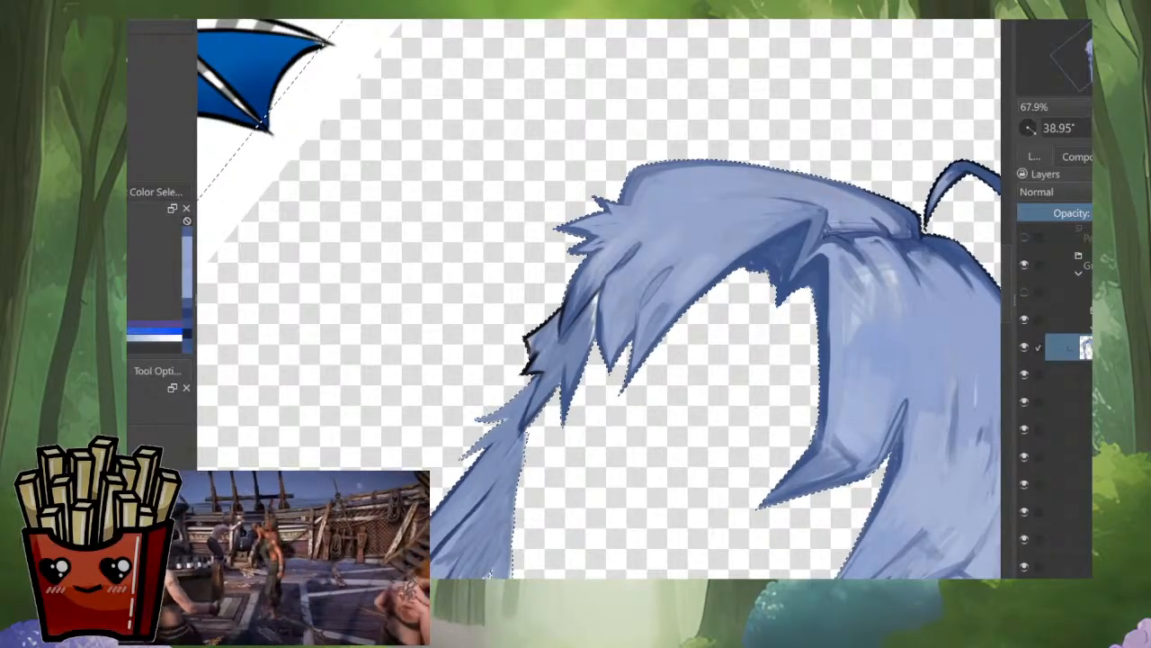
{"action": "left_click_drag", "start_coordinate": [666, 342], "coordinate": [543, 258]}
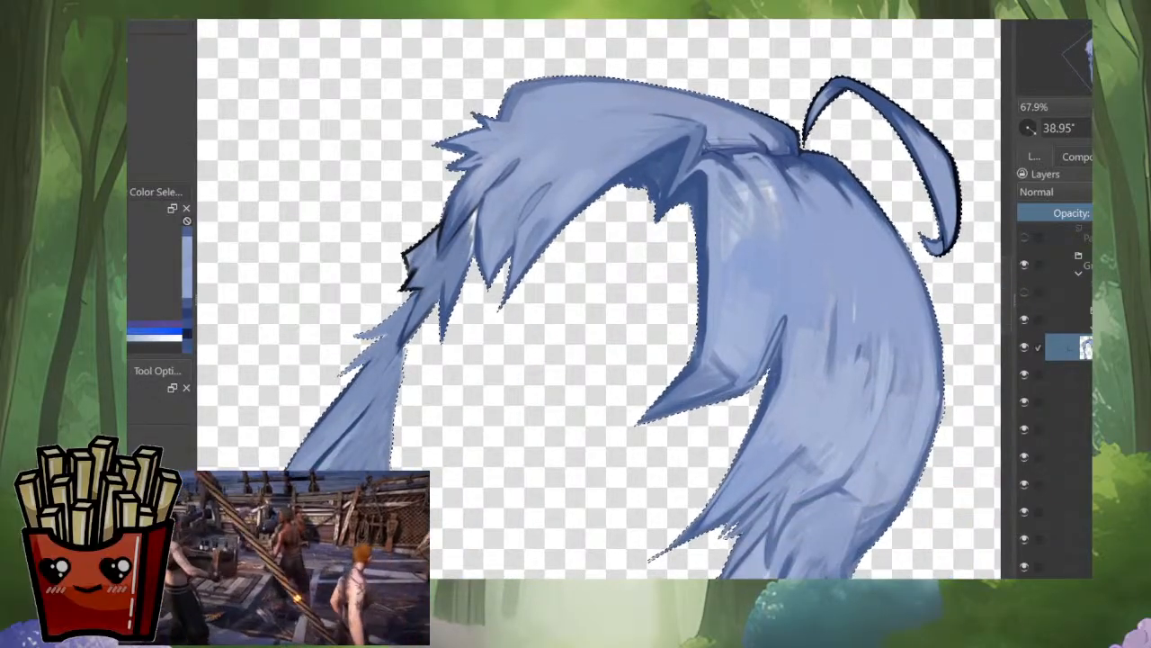
{"action": "left_click_drag", "start_coordinate": [650, 176], "coordinate": [561, 176]}
{"action": "scroll", "coordinate": [561, 176], "scroll_direction": "up", "scroll_amount": 4}
{"action": "scroll", "coordinate": [709, 327], "scroll_direction": "up", "scroll_amount": 6}
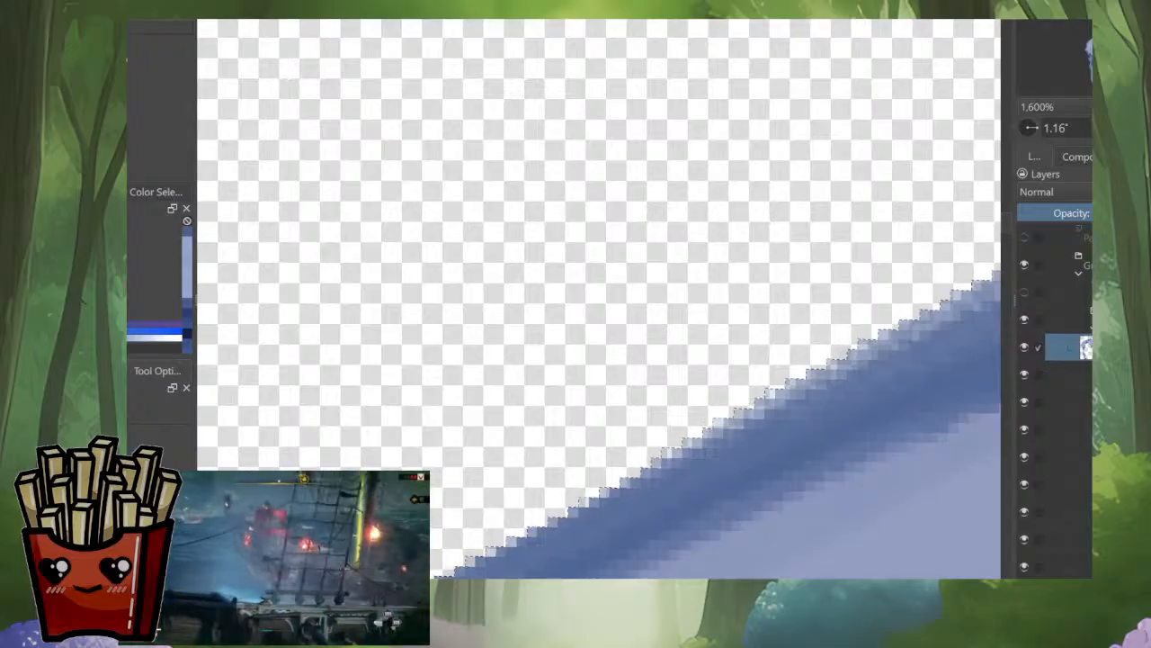
{"action": "key", "text": "minus"}
{"action": "key", "text": "minus"}
{"action": "key", "text": "minus"}
{"action": "key", "text": "minus"}
{"action": "key", "text": "minus"}
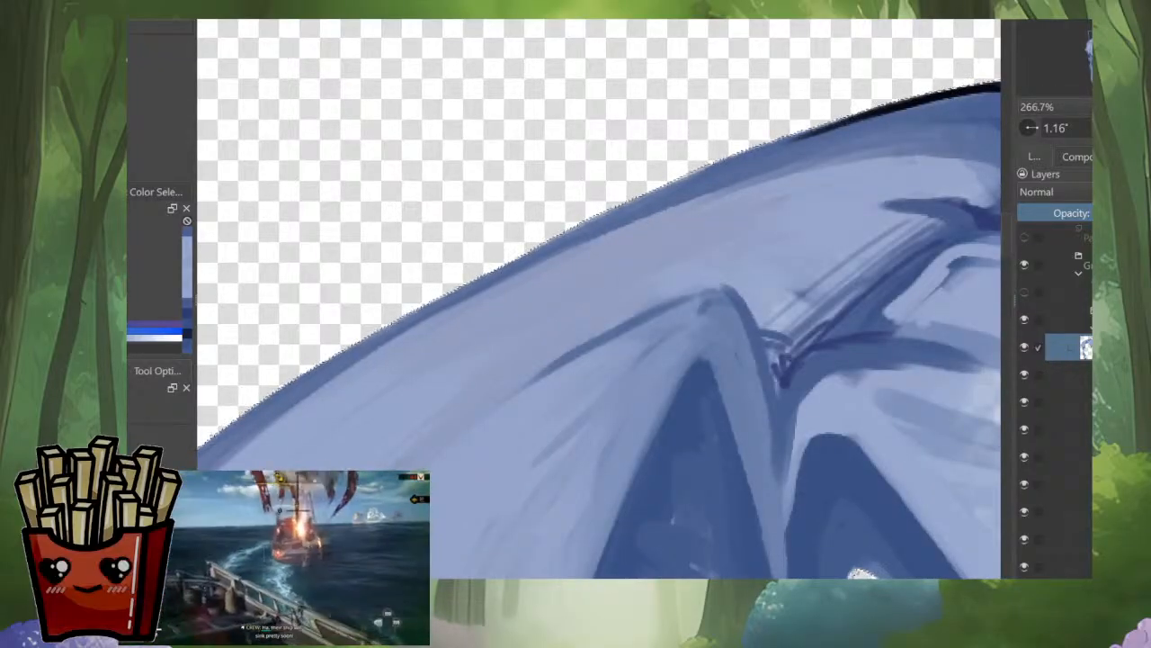
{"action": "key", "text": "minus"}
{"action": "key", "text": "plus"}
{"action": "key", "text": "plus"}
{"action": "key", "text": "plus"}
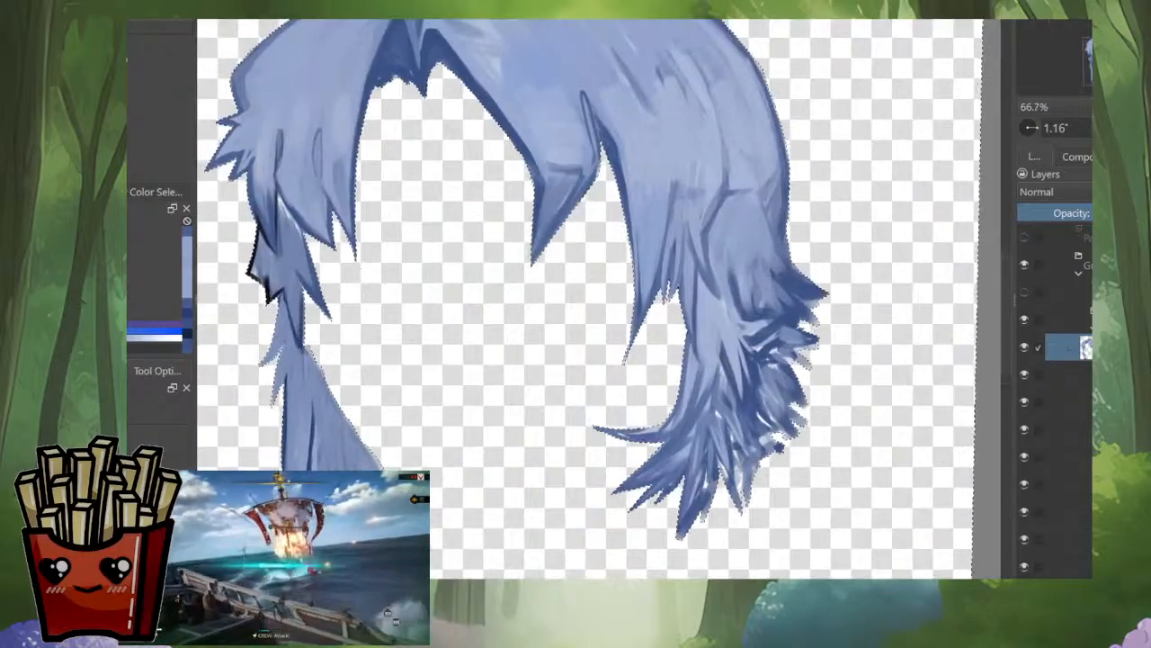
{"action": "left_click_drag", "start_coordinate": [539, 270], "coordinate": [666, 375]}
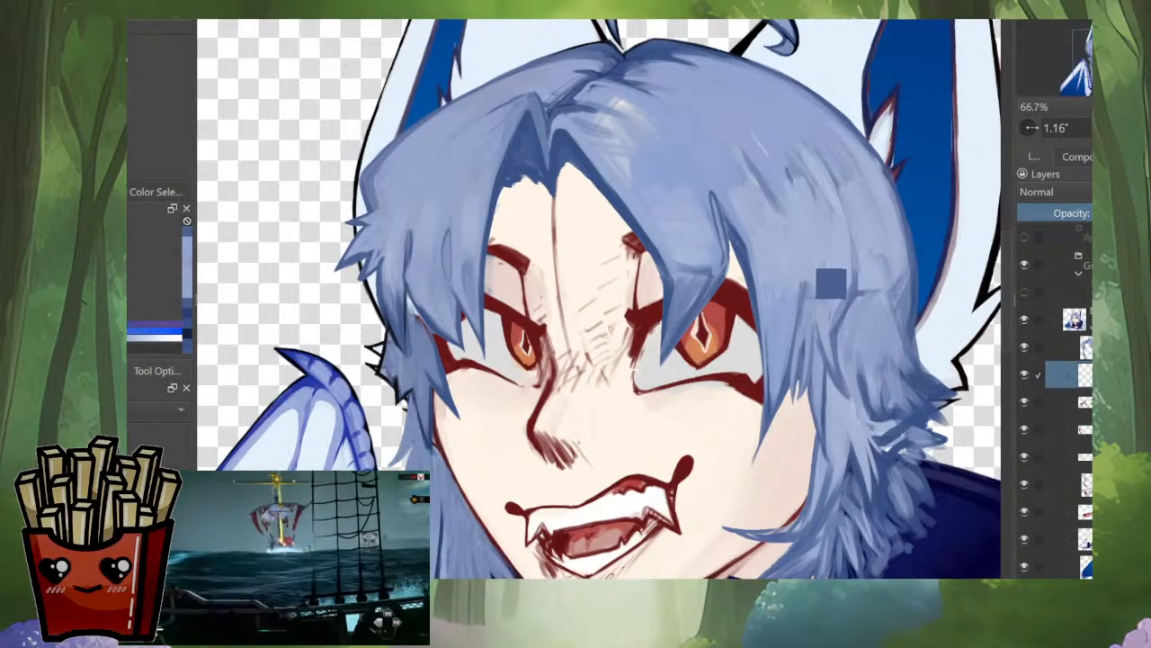
{"action": "left_click", "coordinate": [831, 284], "text": "ctrl"}
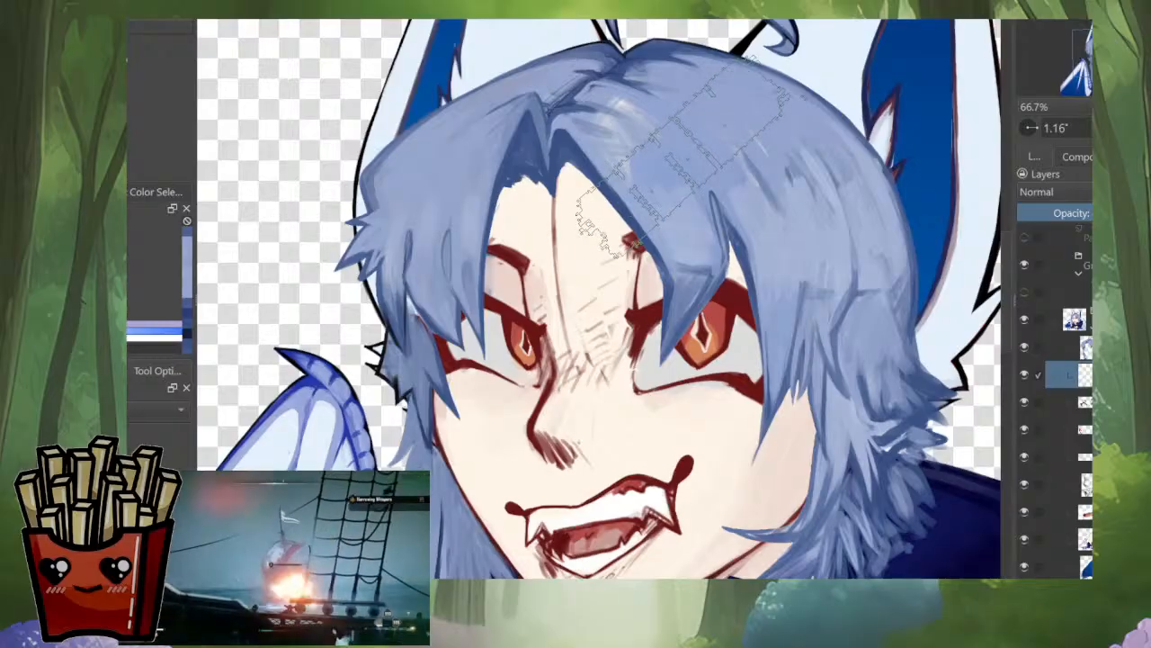
{"action": "mouse_move", "coordinate": [799, 101]}
{"action": "left_mouse_down"}
{"action": "mouse_move", "coordinate": [519, 238]}
{"action": "mouse_move", "coordinate": [531, 228]}
{"action": "left_mouse_up"}
{"action": "key", "text": "ctrl+z"}
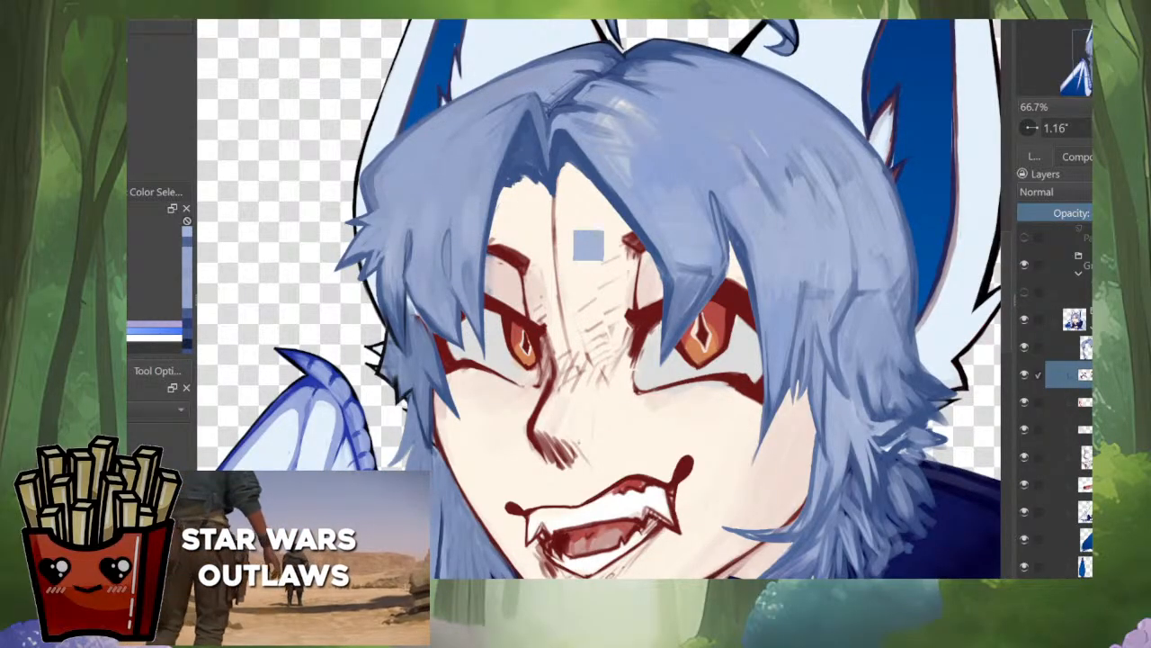
Step: Select the hair layer's painted shape, fill it with light blue on a new layer beneath the hair, check the fill in isolation and deselect
{"action": "left_click", "coordinate": [1086, 347], "text": "ctrl"}
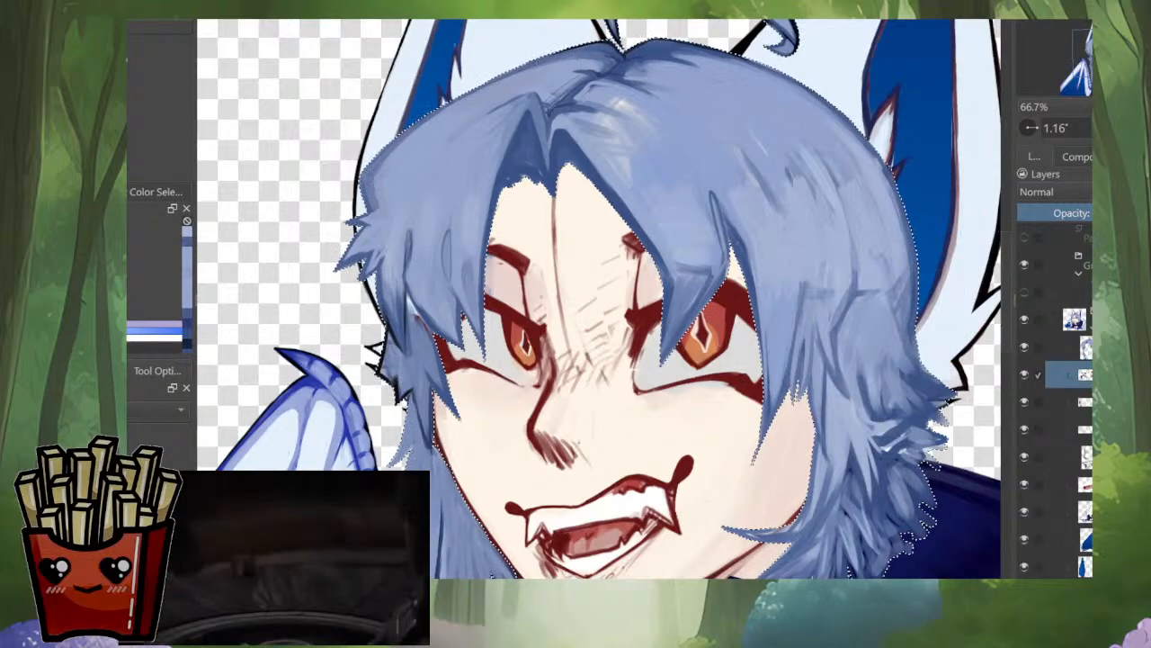
{"action": "key", "text": "Insert"}
{"action": "scroll", "coordinate": [887, 288], "scroll_direction": "down", "scroll_amount": 2}
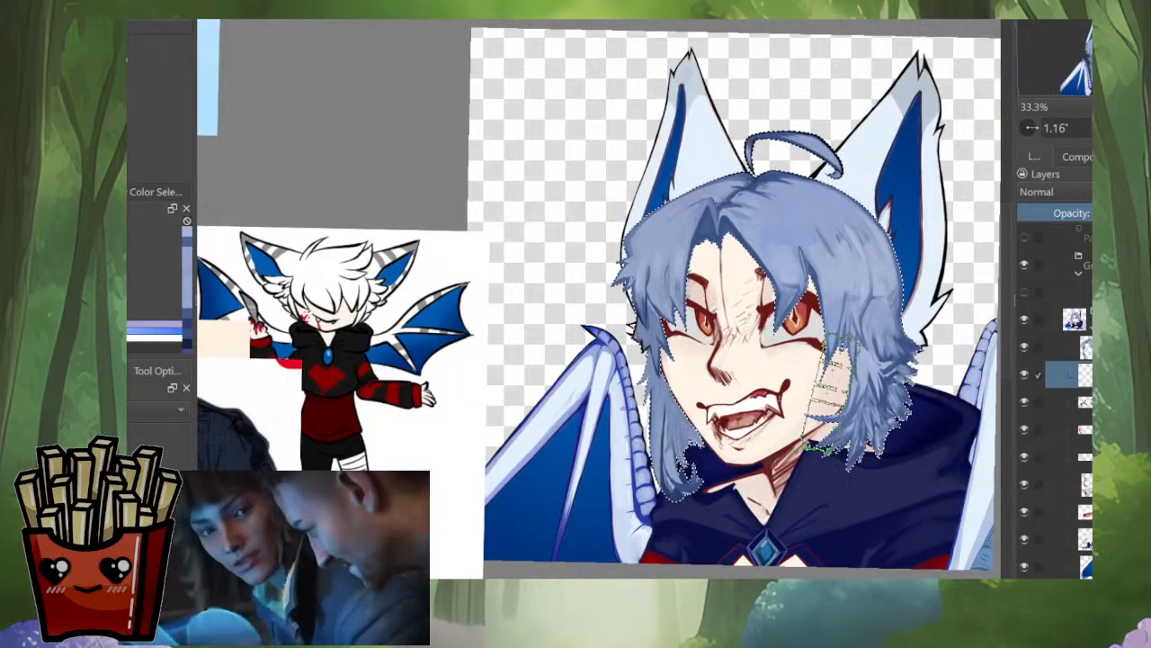
{"action": "key", "text": "i"}
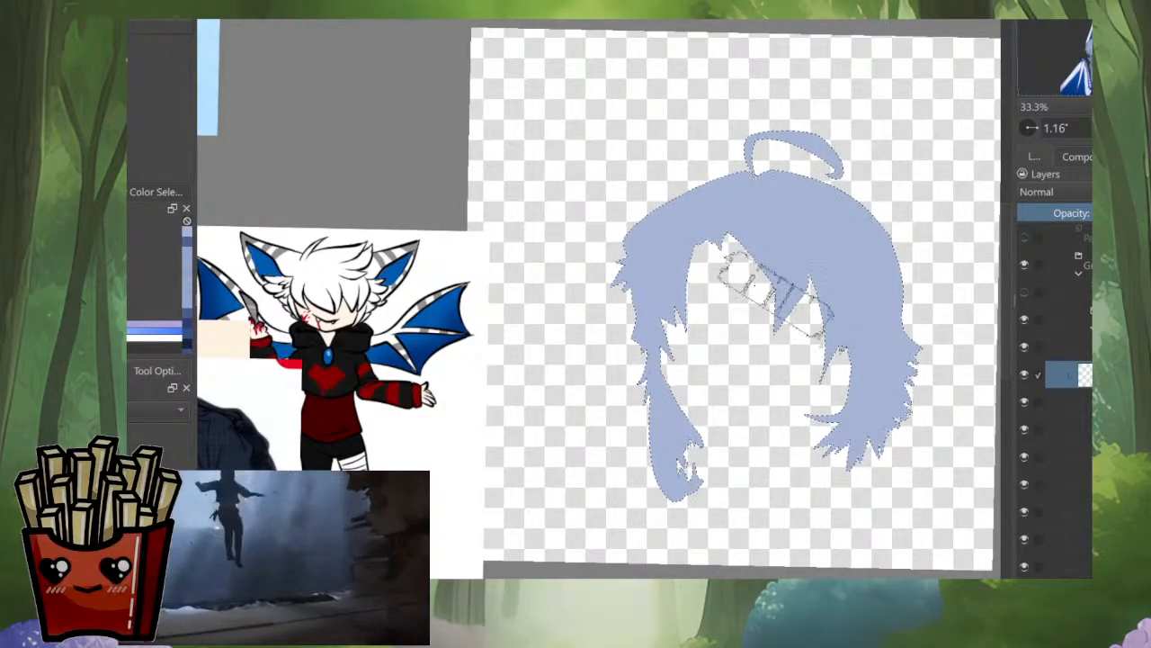
{"action": "left_click_drag", "start_coordinate": [777, 294], "coordinate": [704, 355]}
{"action": "key", "text": "i"}
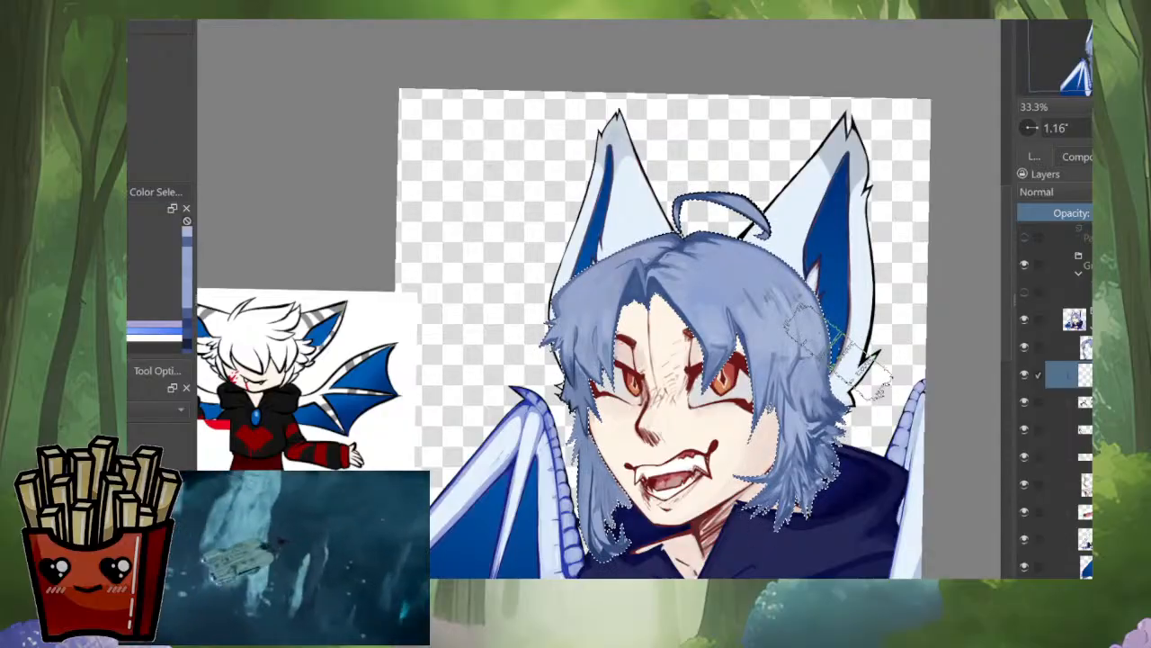
{"action": "key", "text": "ctrl+shift+a"}
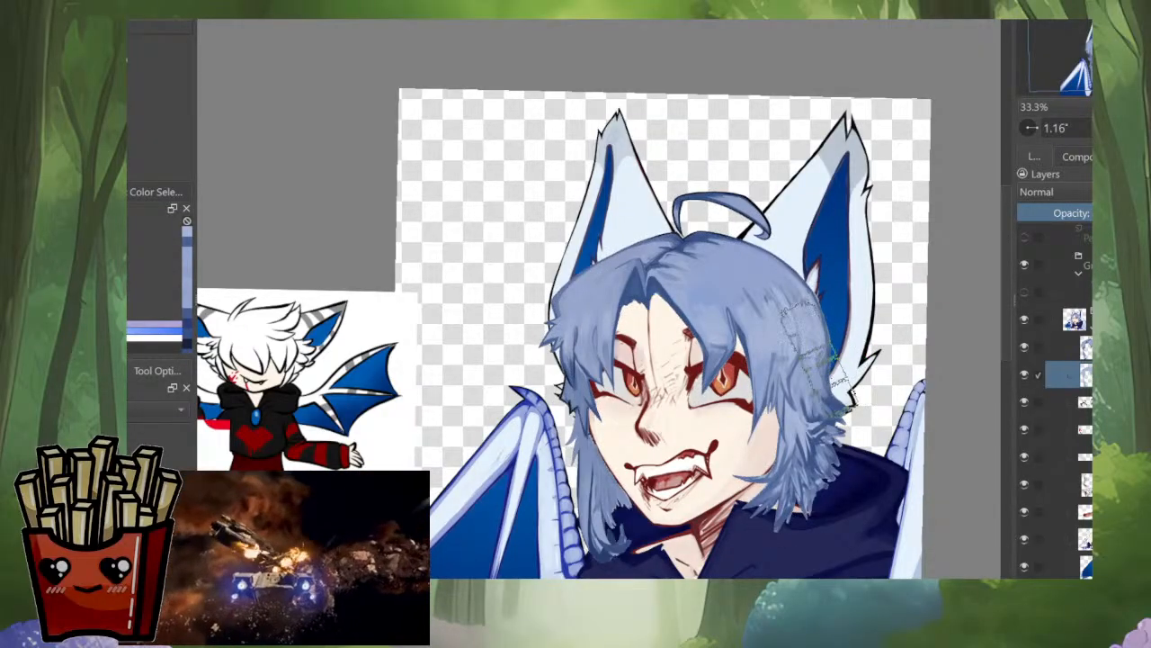
Step: Merge the hair layer with the flat light blue fill layer beneath it and check the combined hair against the face
{"action": "left_click", "coordinate": [1068, 347]}
{"action": "key", "text": "ctrl+e"}
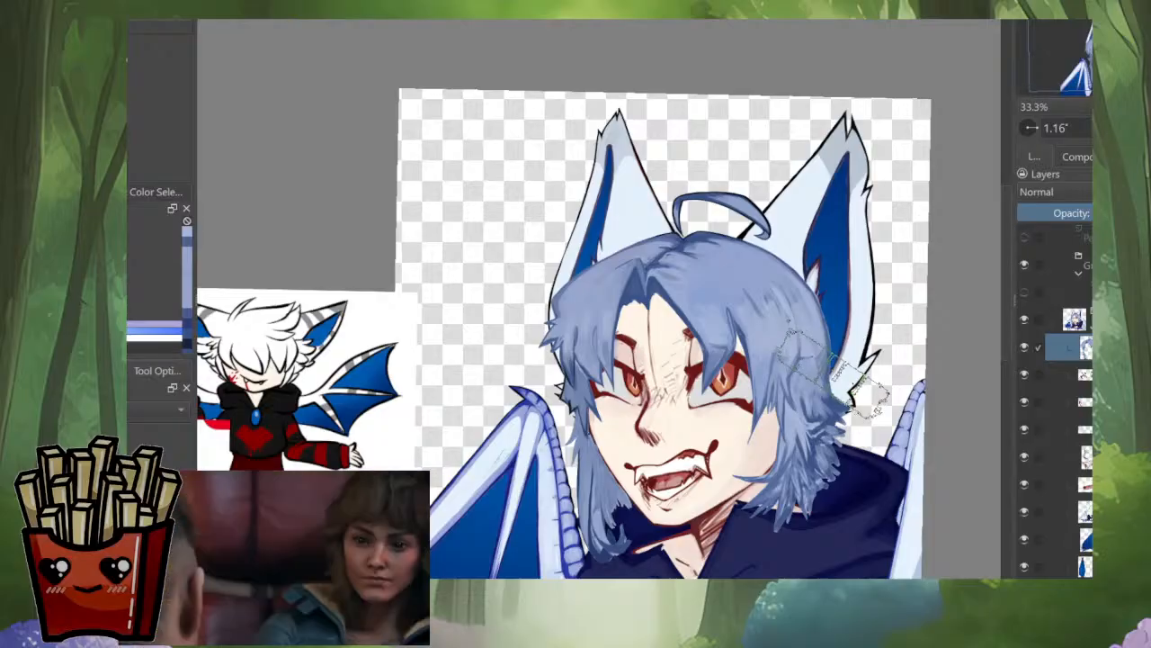
{"action": "scroll", "coordinate": [684, 477], "scroll_direction": "up", "scroll_amount": 4, "text": "ctrl"}
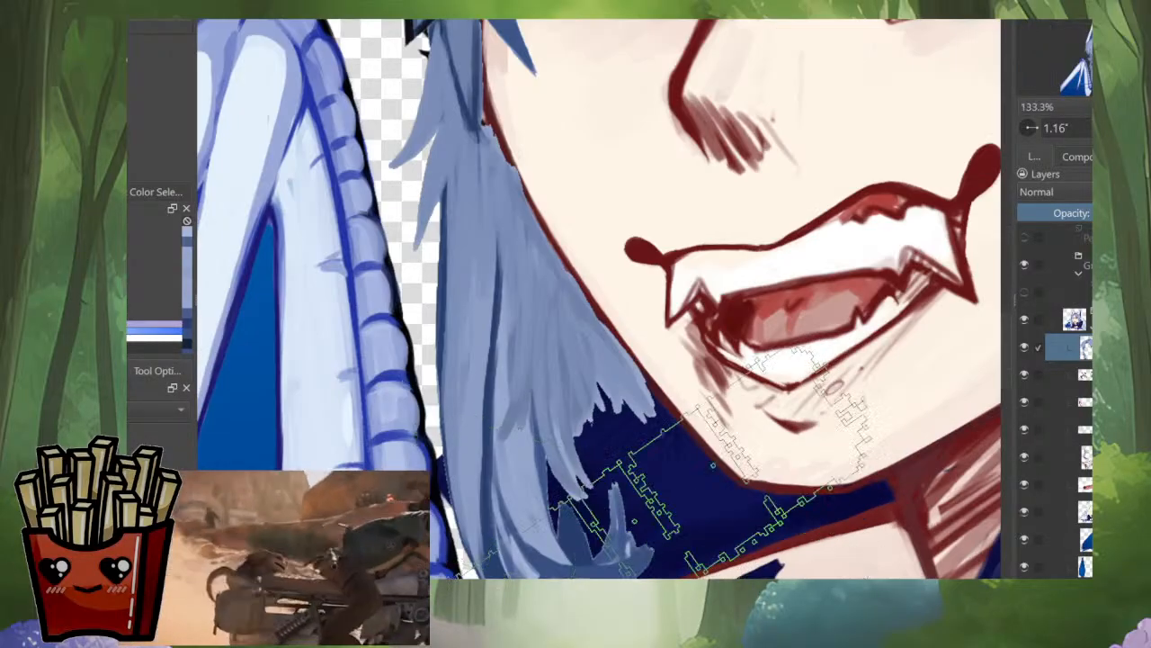
{"action": "scroll", "coordinate": [737, 459], "scroll_direction": "down", "scroll_amount": 4, "text": "ctrl"}
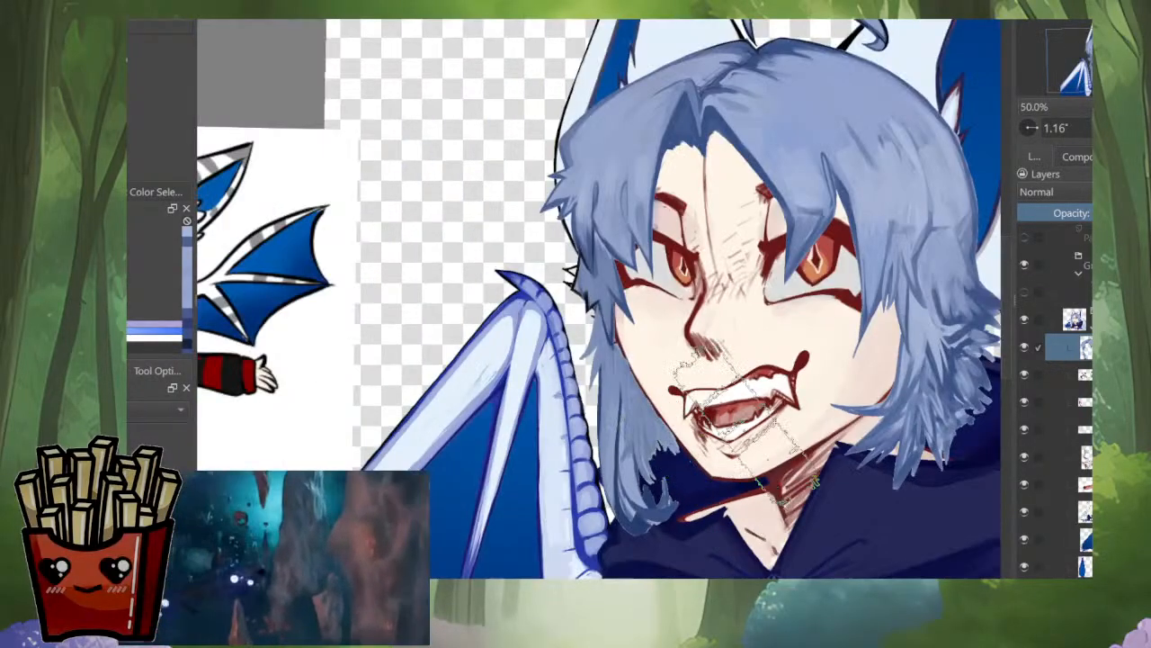
{"action": "left_click_drag", "start_coordinate": [782, 277], "coordinate": [677, 375]}
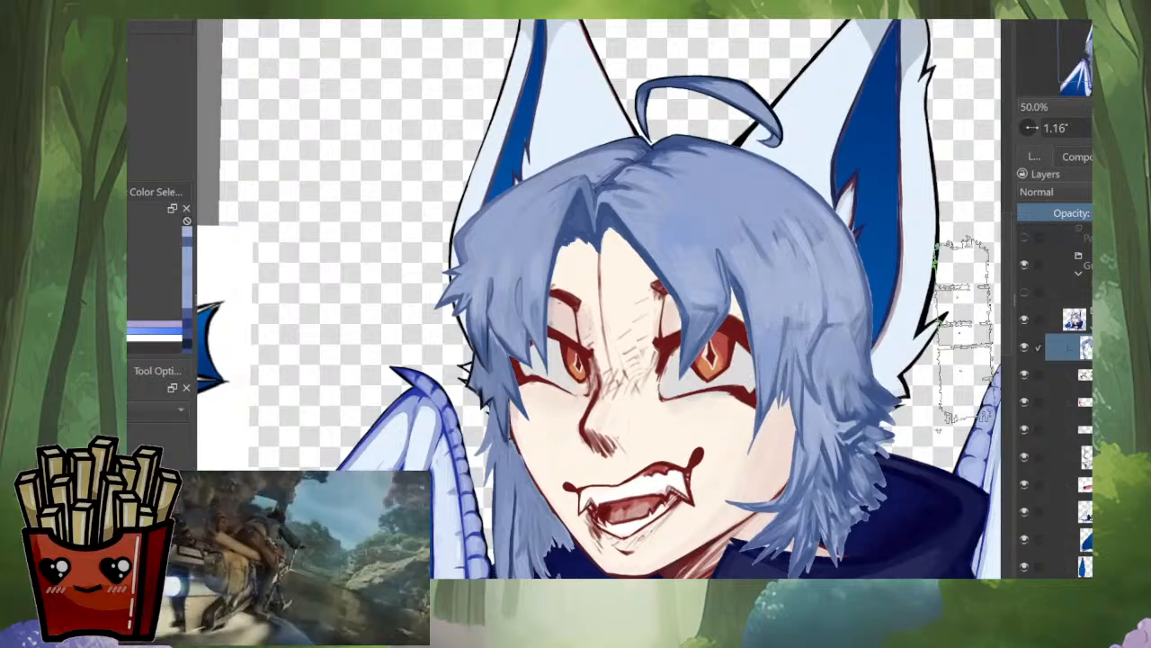
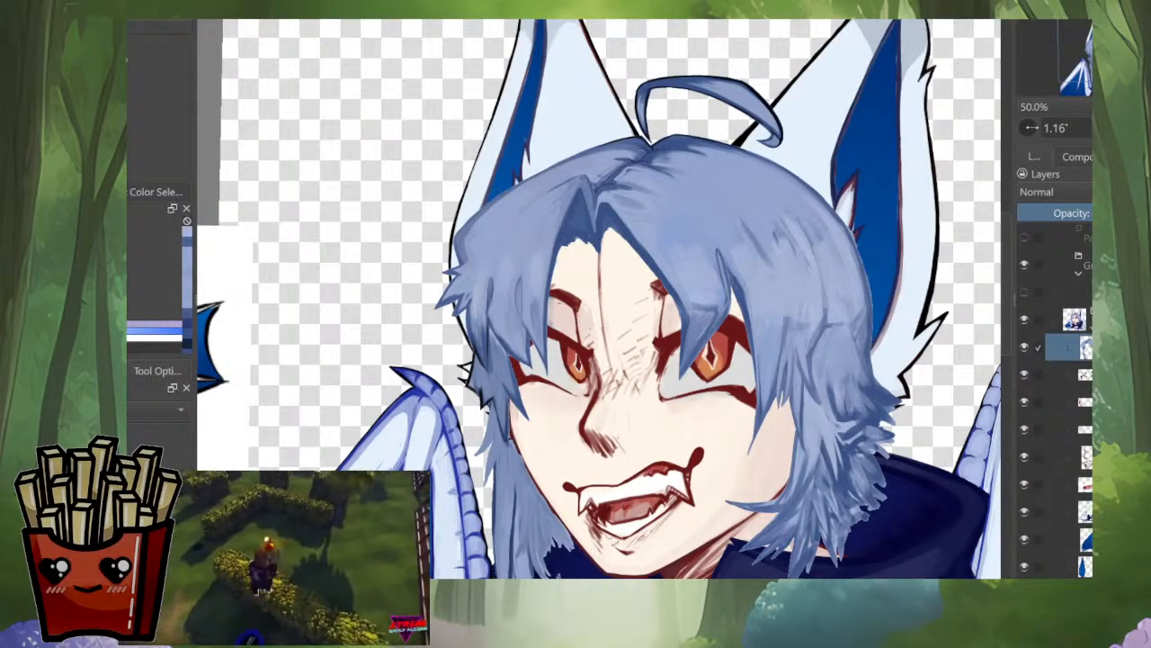
Step: Fill the painted shape with flat light blue on the hair layer copy beneath the original hair, check the silhouette and deselect
{"action": "scroll", "coordinate": [630, 287], "scroll_direction": "down", "scroll_amount": 5}
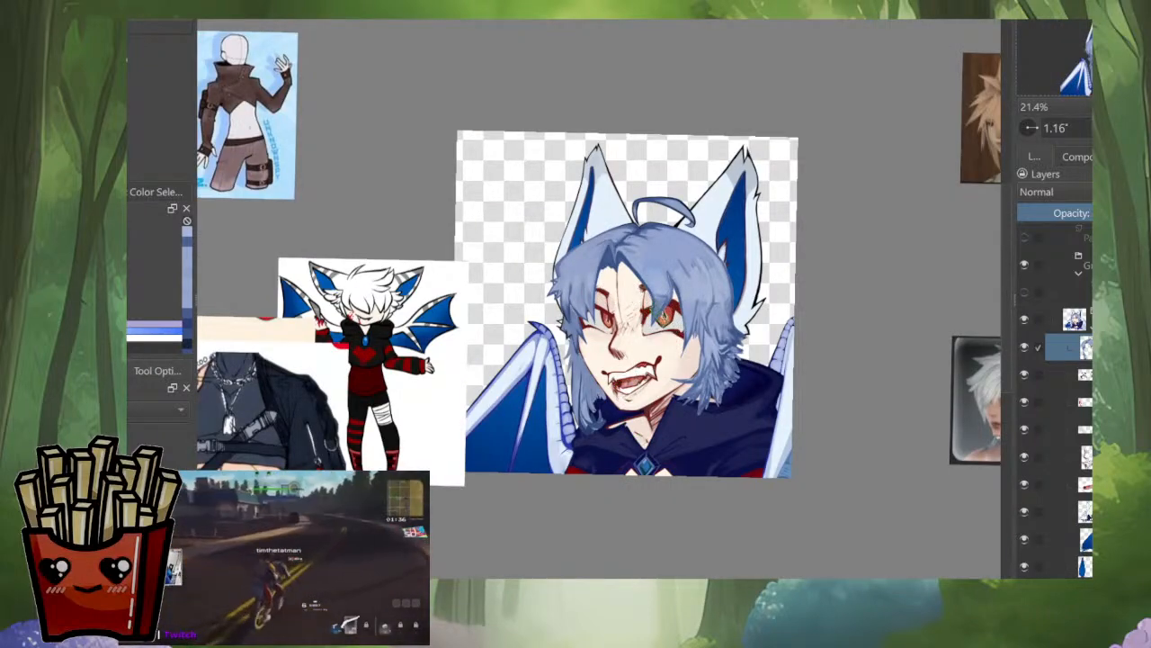
{"action": "scroll", "coordinate": [723, 290], "scroll_direction": "up", "scroll_amount": 4}
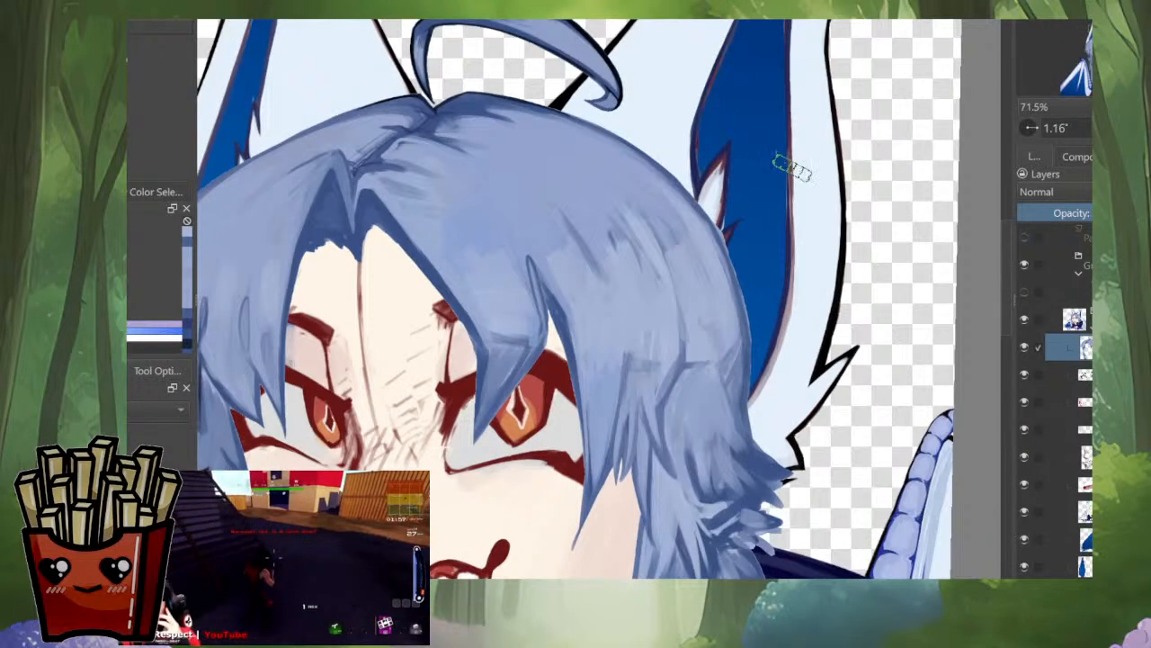
{"action": "key", "text": "m"}
{"action": "left_click_drag", "start_coordinate": [773, 176], "coordinate": [808, 273]}
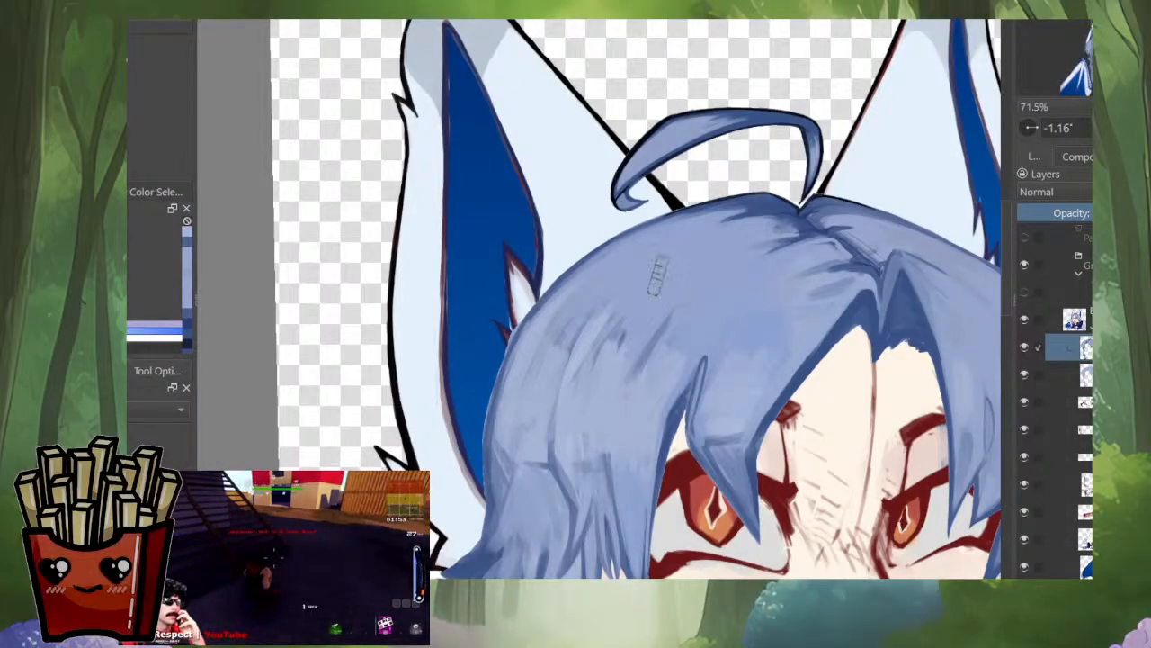
{"action": "left_click", "coordinate": [1068, 374]}
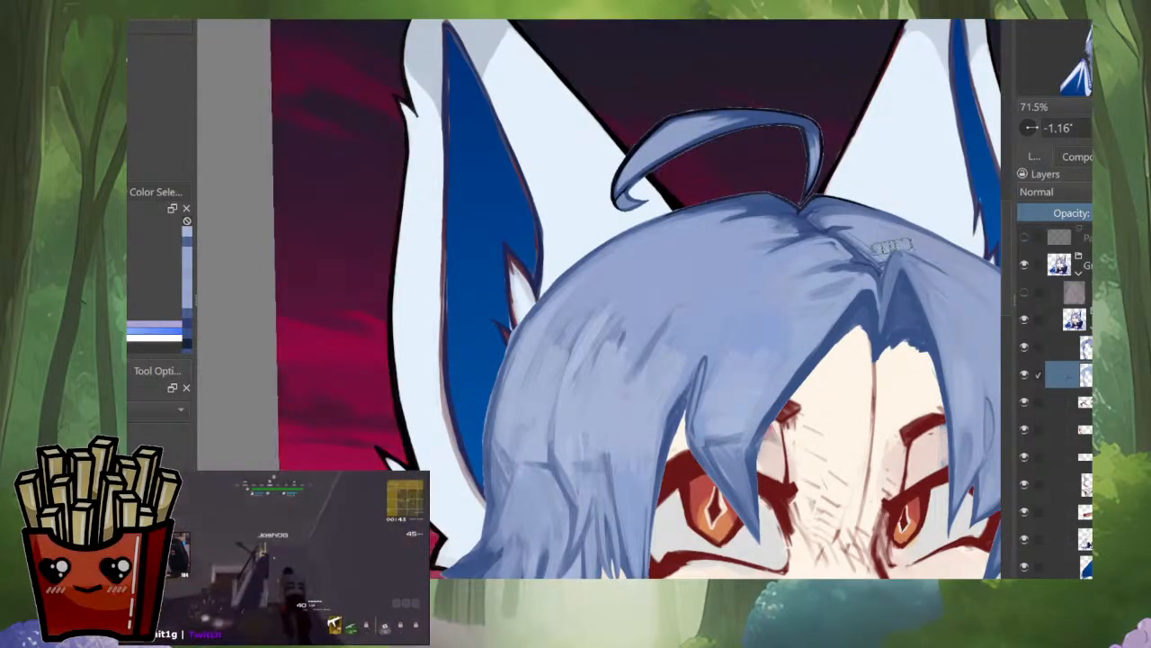
{"action": "key", "text": "alt+i"}
{"action": "key", "text": "f"}
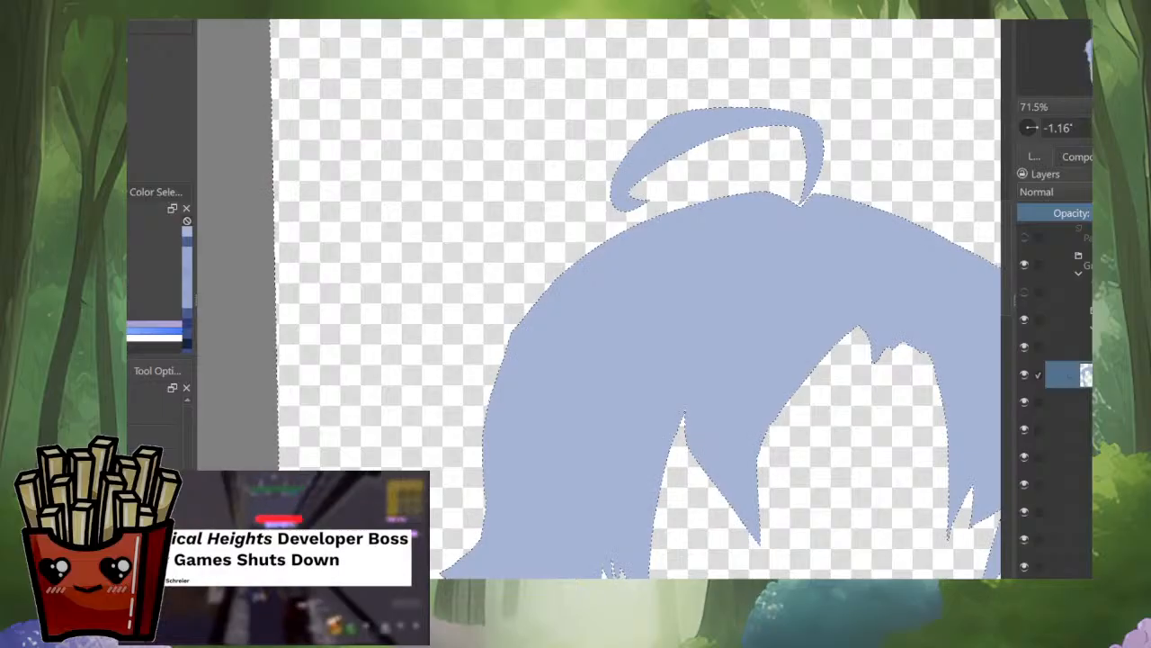
{"action": "scroll", "coordinate": [799, 212], "scroll_direction": "down", "scroll_amount": 2}
{"action": "left_click_drag", "start_coordinate": [799, 212], "coordinate": [599, 200]}
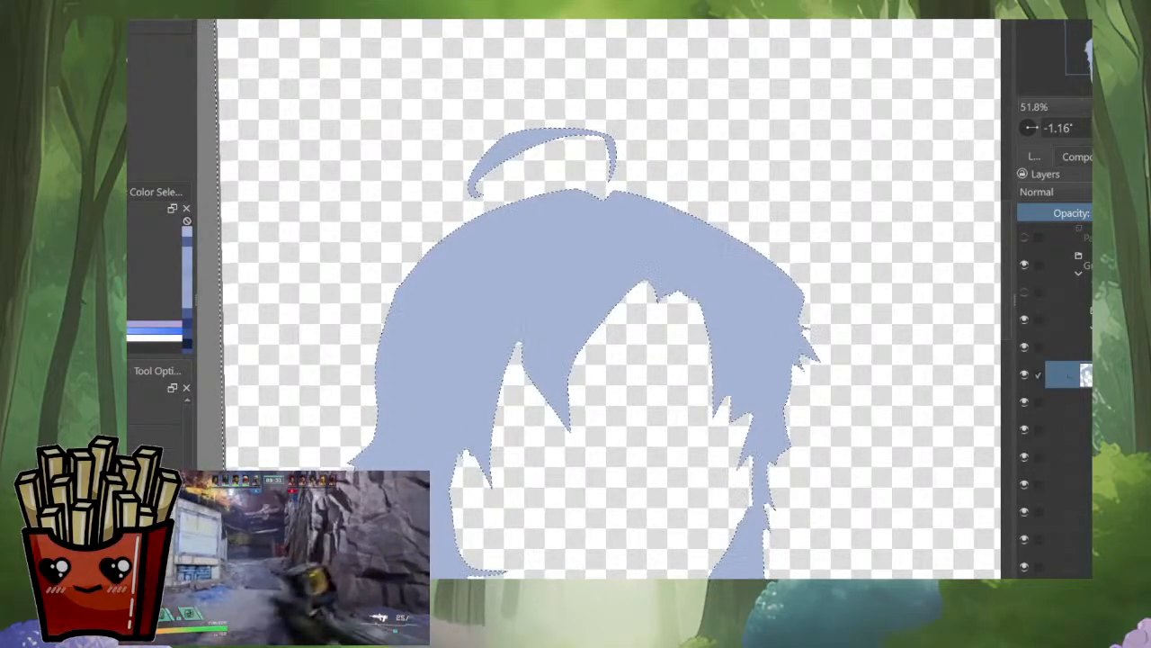
{"action": "key", "text": "ctrl+shift+a"}
{"action": "left_click", "coordinate": [1087, 374], "text": "alt"}
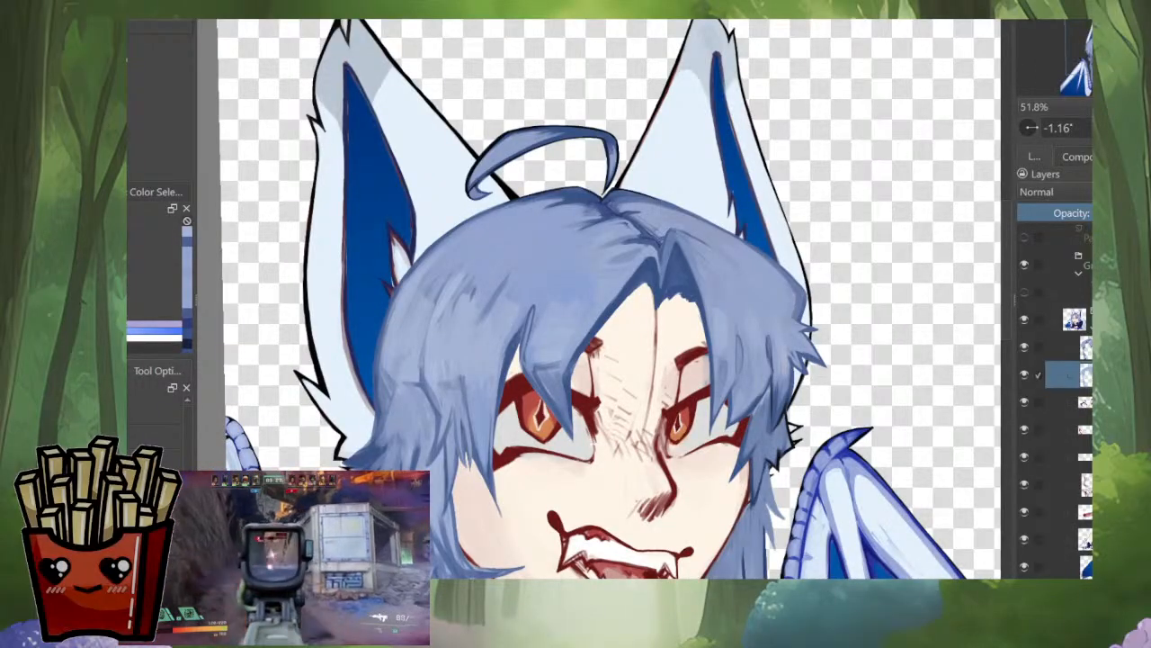
Step: Merge the upper hair layer into the flat light blue layer beneath it and isolate the merged hair to check it
{"action": "scroll", "coordinate": [817, 360], "scroll_direction": "up", "scroll_amount": 3}
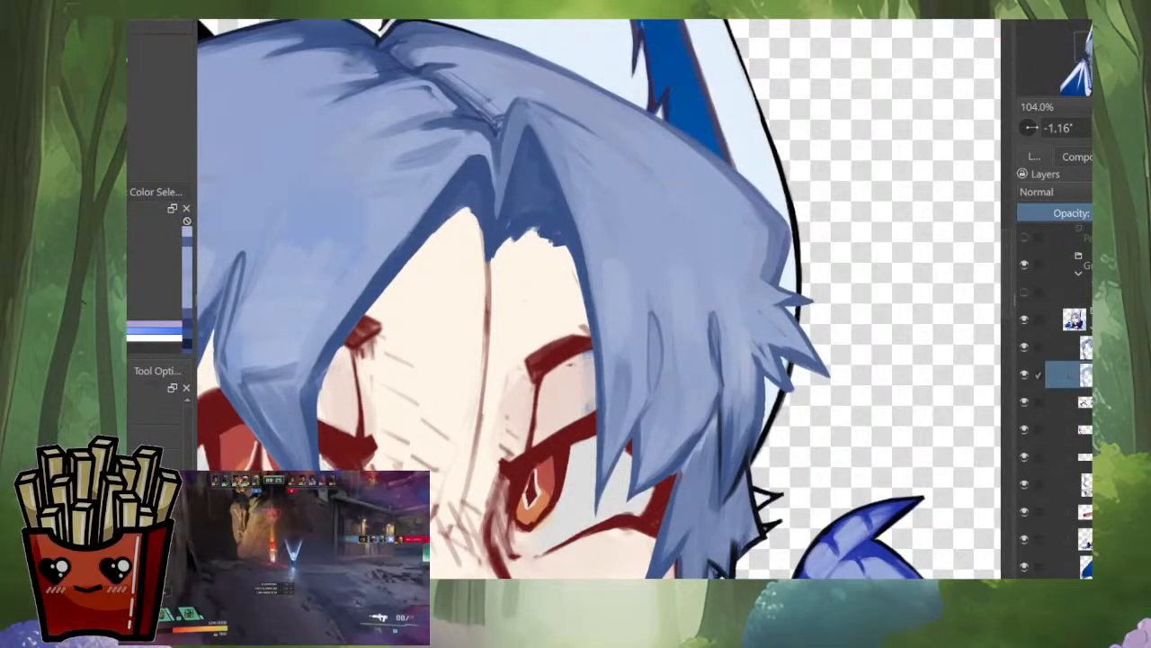
{"action": "left_click", "coordinate": [1071, 347]}
{"action": "key", "text": "ctrl+e"}
{"action": "left_click", "coordinate": [1086, 347], "text": "alt"}
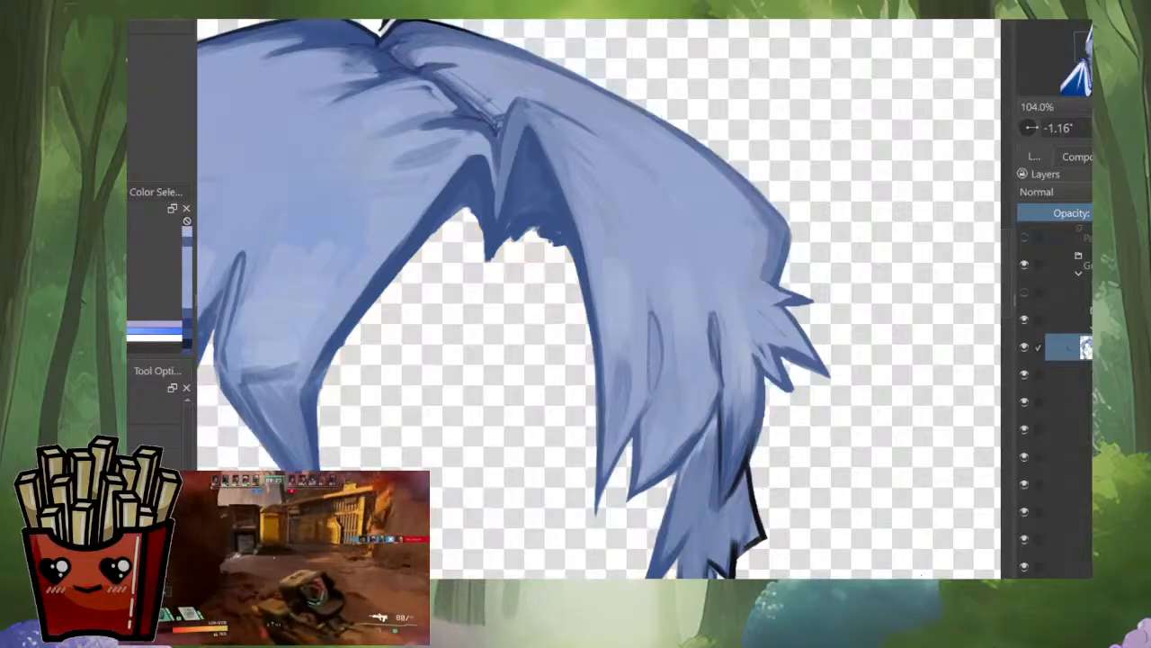
{"action": "scroll", "coordinate": [814, 252], "scroll_direction": "down", "scroll_amount": 3}
{"action": "left_click_drag", "start_coordinate": [814, 252], "coordinate": [949, 401]}
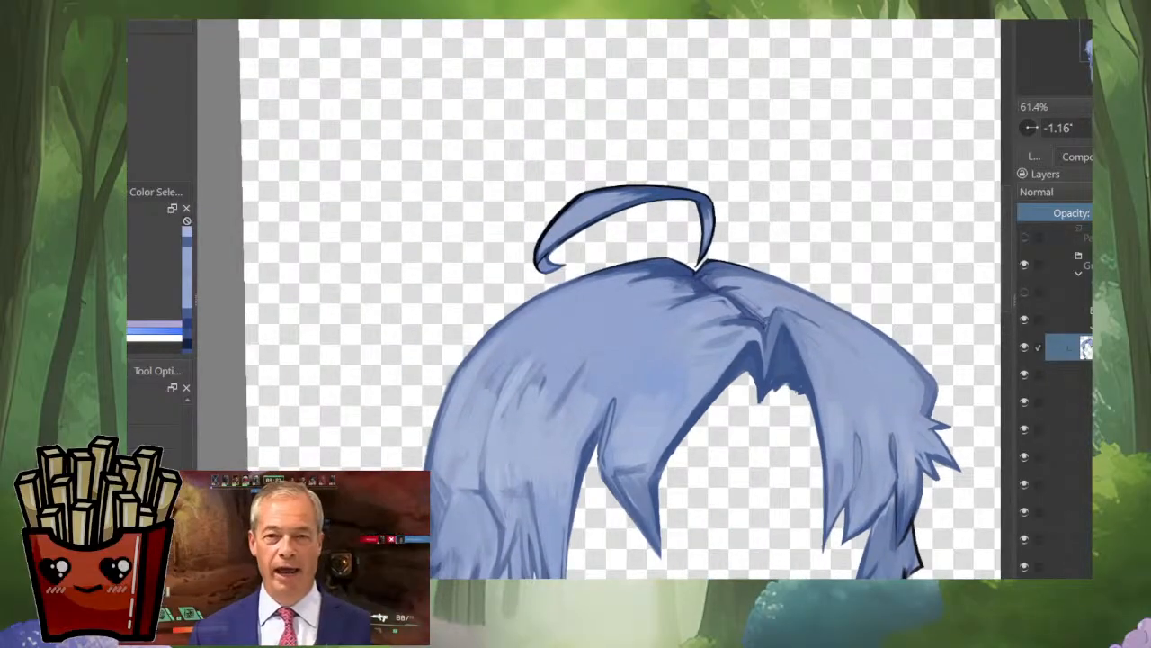
{"action": "left_click", "coordinate": [1086, 348], "text": "alt"}
{"action": "left_click", "coordinate": [1086, 347], "text": "alt"}
Step: Go over the outer contour of the long side hair with dark blue, down to the outward-flicked tuft
{"action": "scroll", "coordinate": [468, 385], "scroll_direction": "up", "scroll_amount": 6}
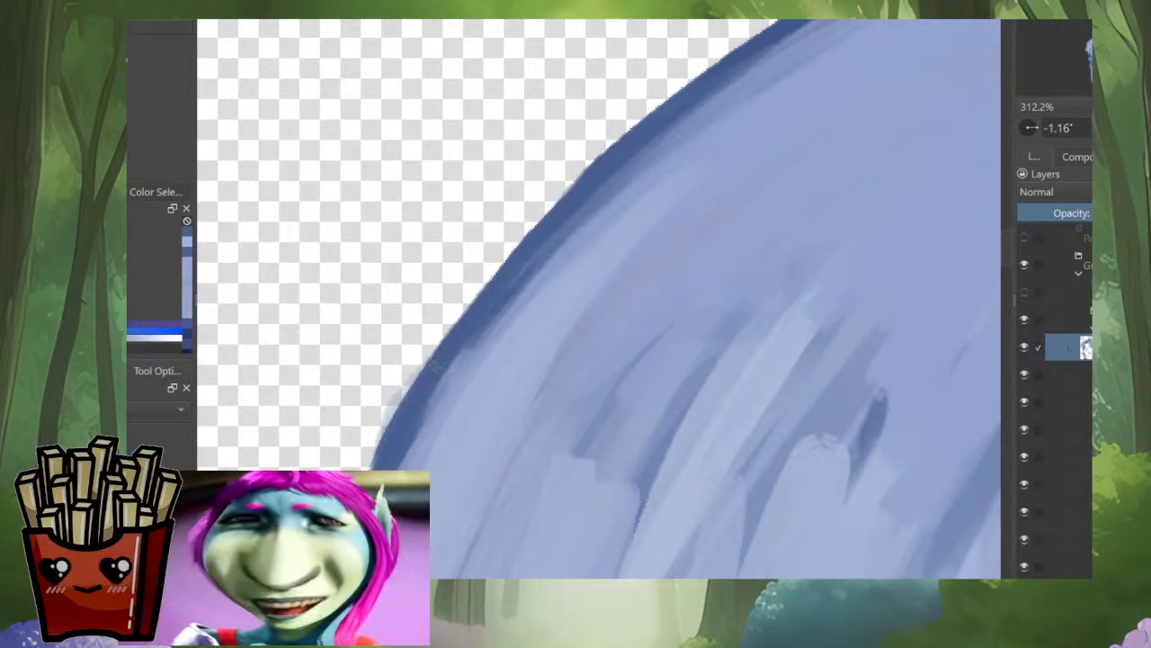
{"action": "scroll", "coordinate": [477, 347], "scroll_direction": "down", "scroll_amount": 5}
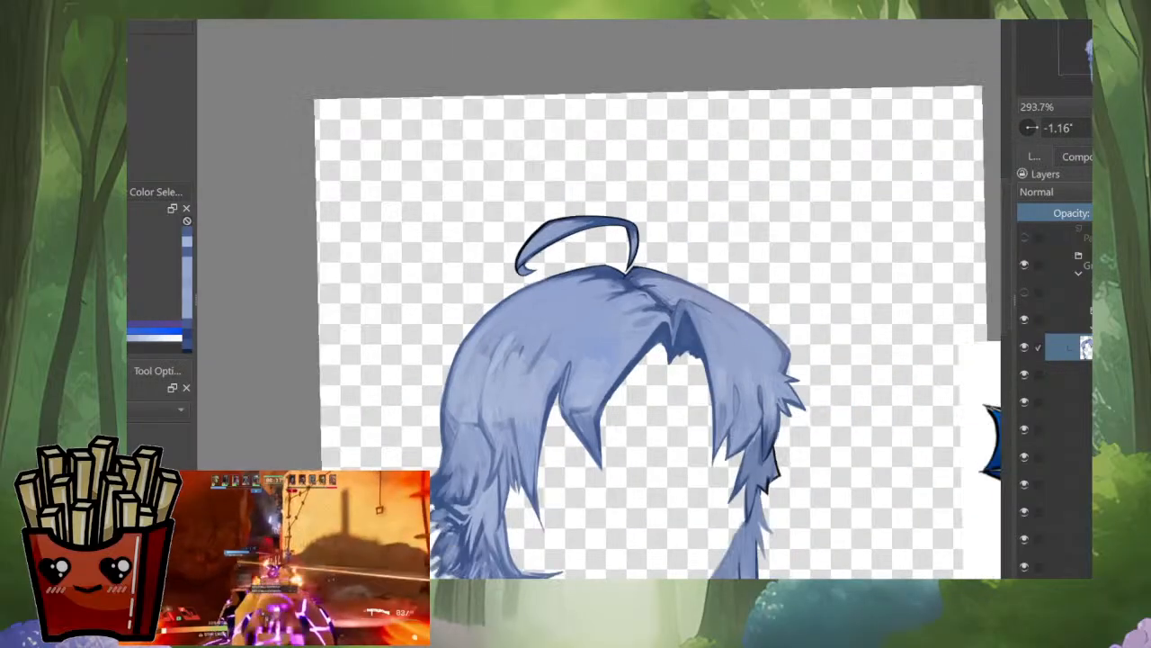
{"action": "scroll", "coordinate": [431, 449], "scroll_direction": "up", "scroll_amount": 4}
{"action": "left_click_drag", "start_coordinate": [549, 180], "coordinate": [524, 309]}
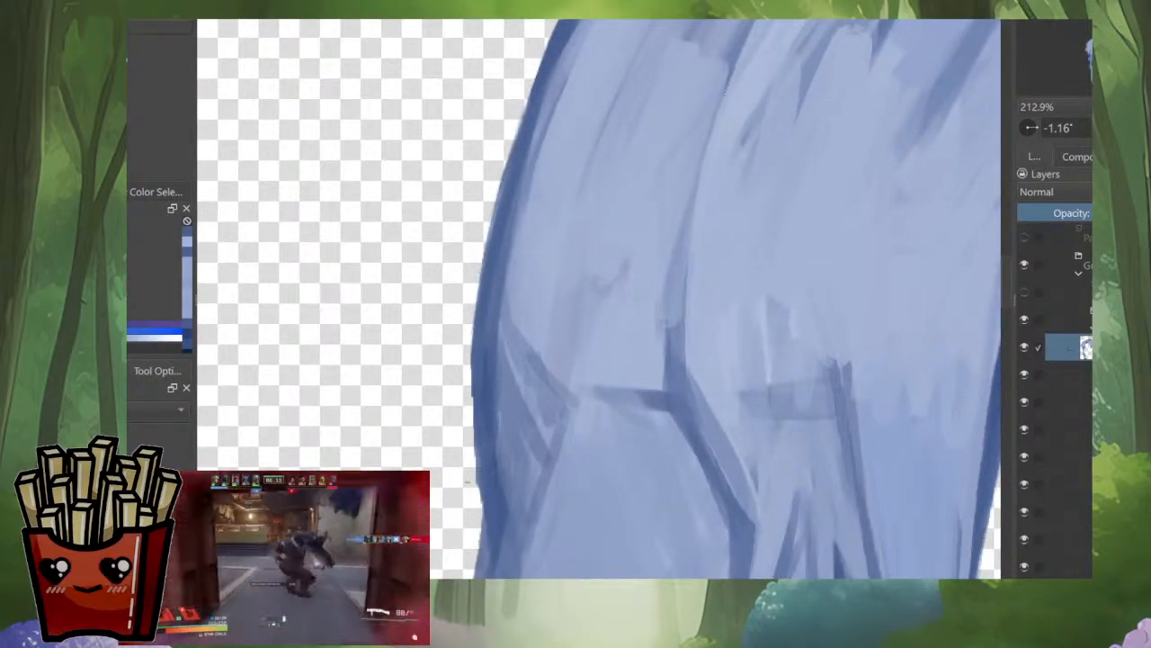
{"action": "scroll", "coordinate": [463, 450], "scroll_direction": "down", "scroll_amount": 2}
{"action": "key", "text": "m"}
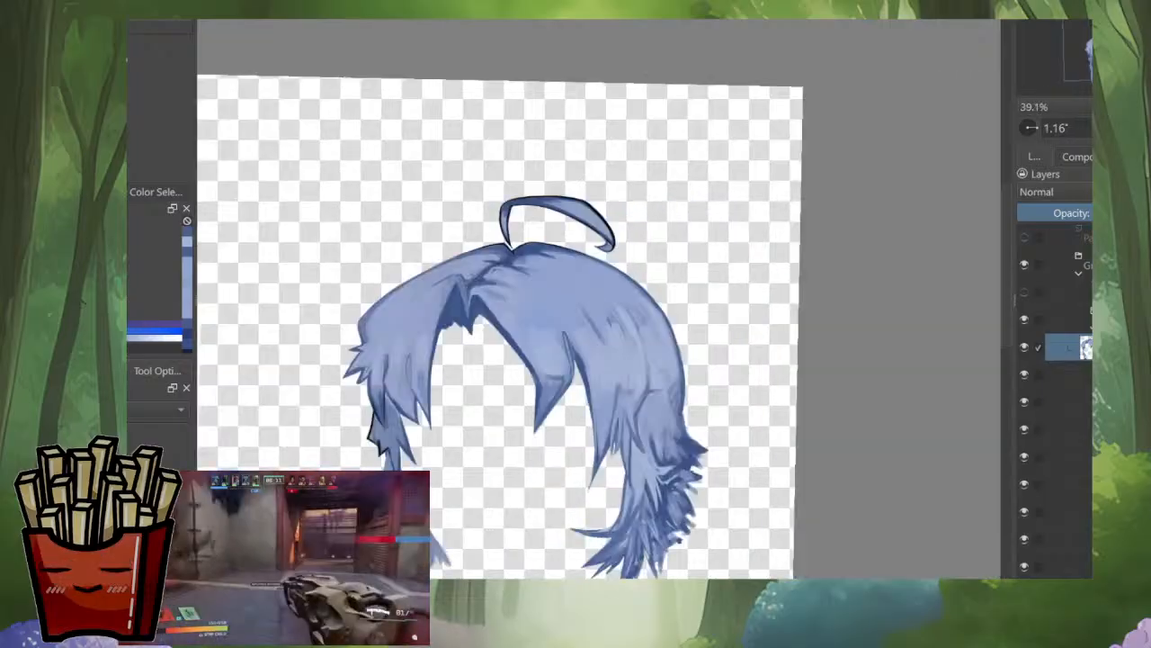
{"action": "scroll", "coordinate": [672, 443], "scroll_direction": "up", "scroll_amount": 4}
{"action": "left_click_drag", "start_coordinate": [725, 301], "coordinate": [743, 394]}
{"action": "left_click", "coordinate": [719, 280], "text": "ctrl"}
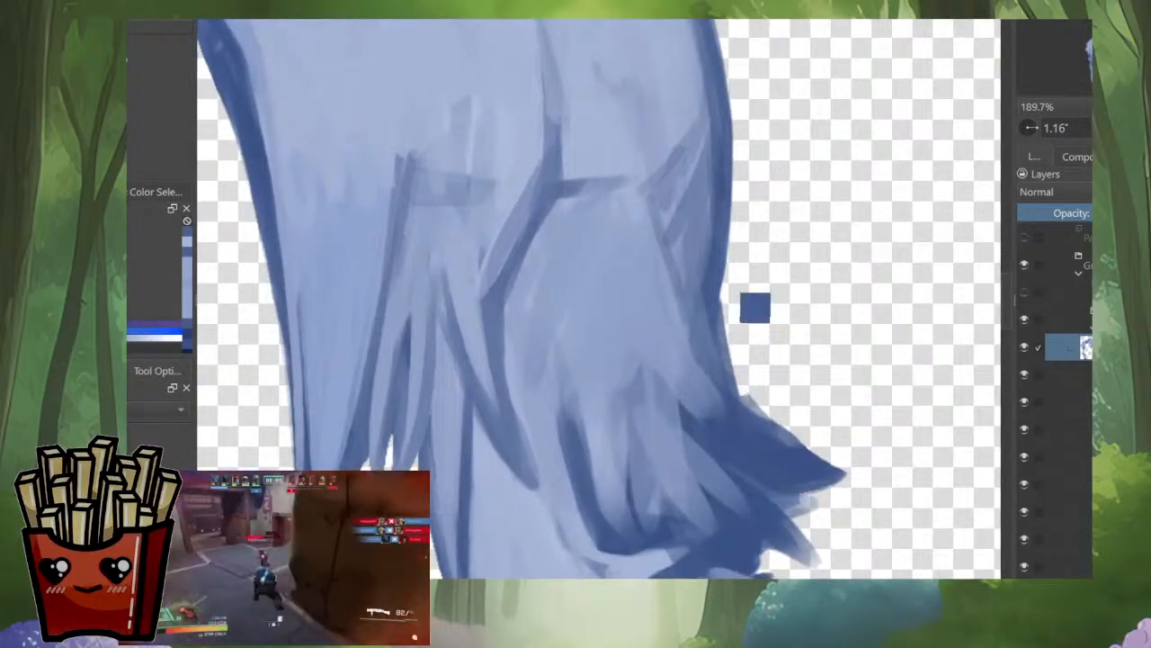
{"action": "left_click_drag", "start_coordinate": [718, 294], "coordinate": [726, 365]}
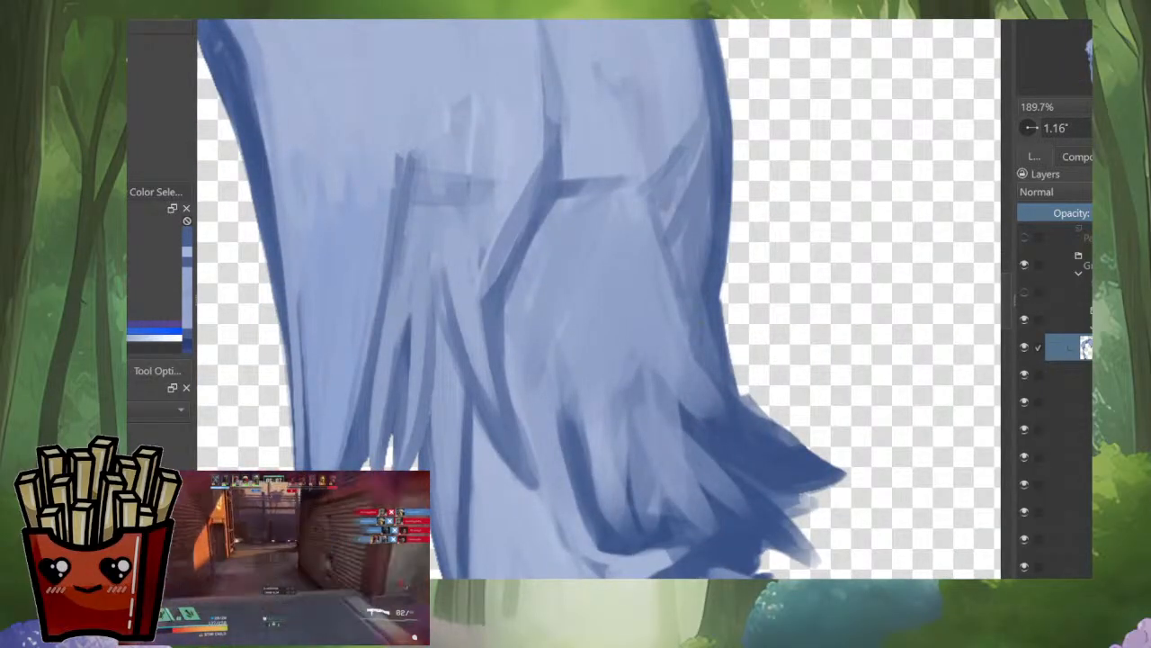
Step: Shade the narrow strand inside the outer contour and define the strands running into the outward-flicked tuft with mid blue
{"action": "left_click", "coordinate": [703, 312], "text": "ctrl"}
{"action": "left_click_drag", "start_coordinate": [674, 270], "coordinate": [691, 336]}
{"action": "left_click_drag", "start_coordinate": [666, 247], "coordinate": [680, 314]}
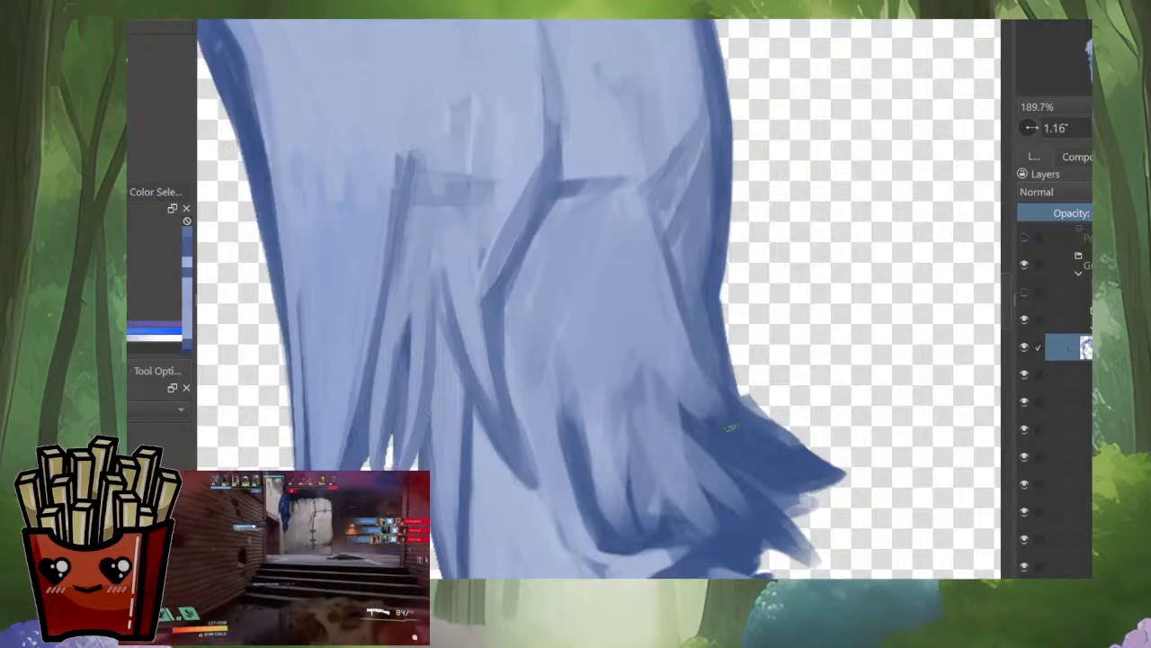
{"action": "left_click_drag", "start_coordinate": [723, 396], "coordinate": [729, 420]}
{"action": "left_click_drag", "start_coordinate": [645, 366], "coordinate": [754, 463]}
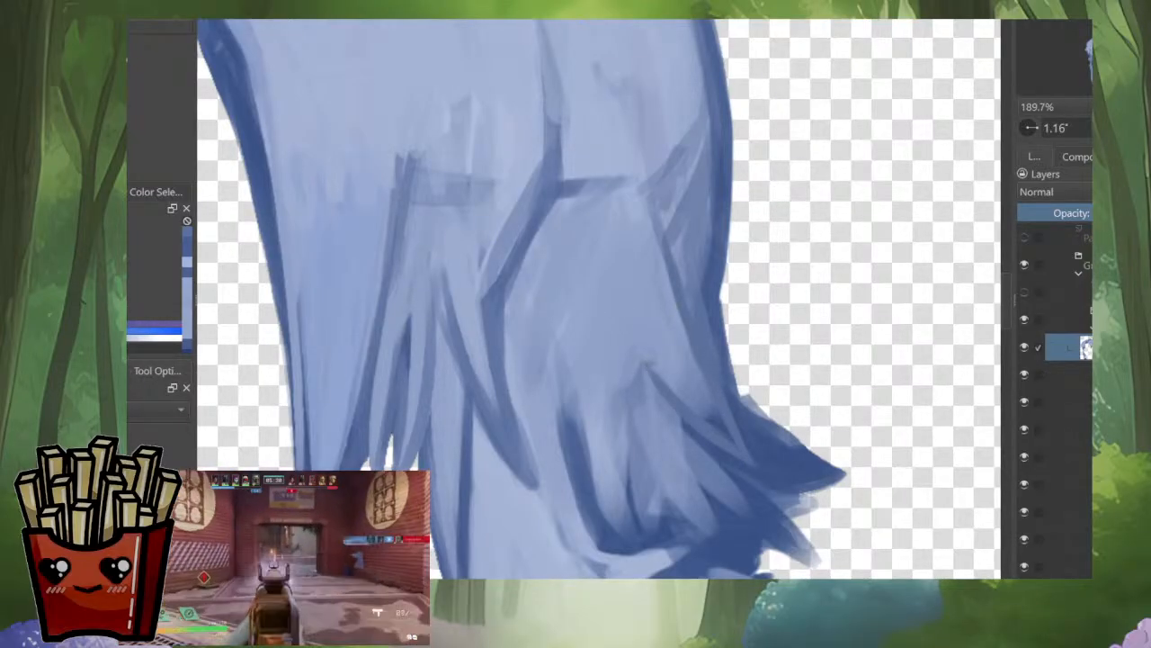
Step: Paint thin darker strand lines down the rounded hair section beside the outward-flicked tuft
{"action": "left_click_drag", "start_coordinate": [649, 368], "coordinate": [654, 510]}
{"action": "left_click_drag", "start_coordinate": [564, 331], "coordinate": [564, 405]}
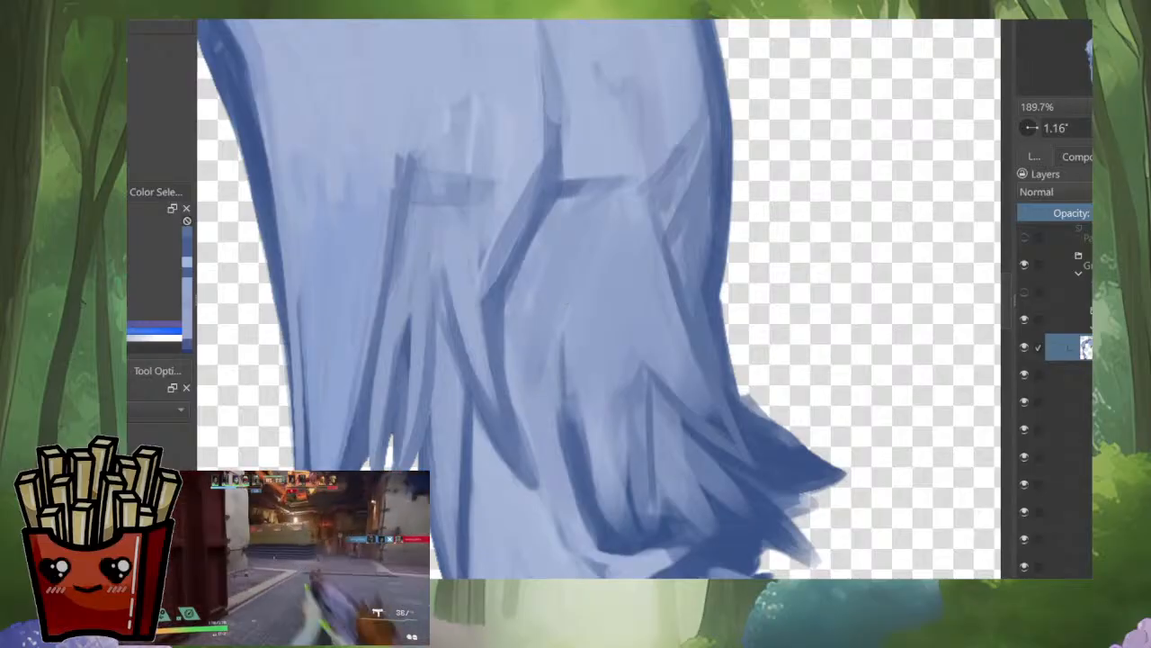
{"action": "mouse_move", "coordinate": [566, 355]}
{"action": "left_mouse_down"}
{"action": "mouse_move", "coordinate": [597, 524]}
{"action": "mouse_move", "coordinate": [624, 552]}
{"action": "left_mouse_up"}
{"action": "left_click_drag", "start_coordinate": [615, 421], "coordinate": [632, 572]}
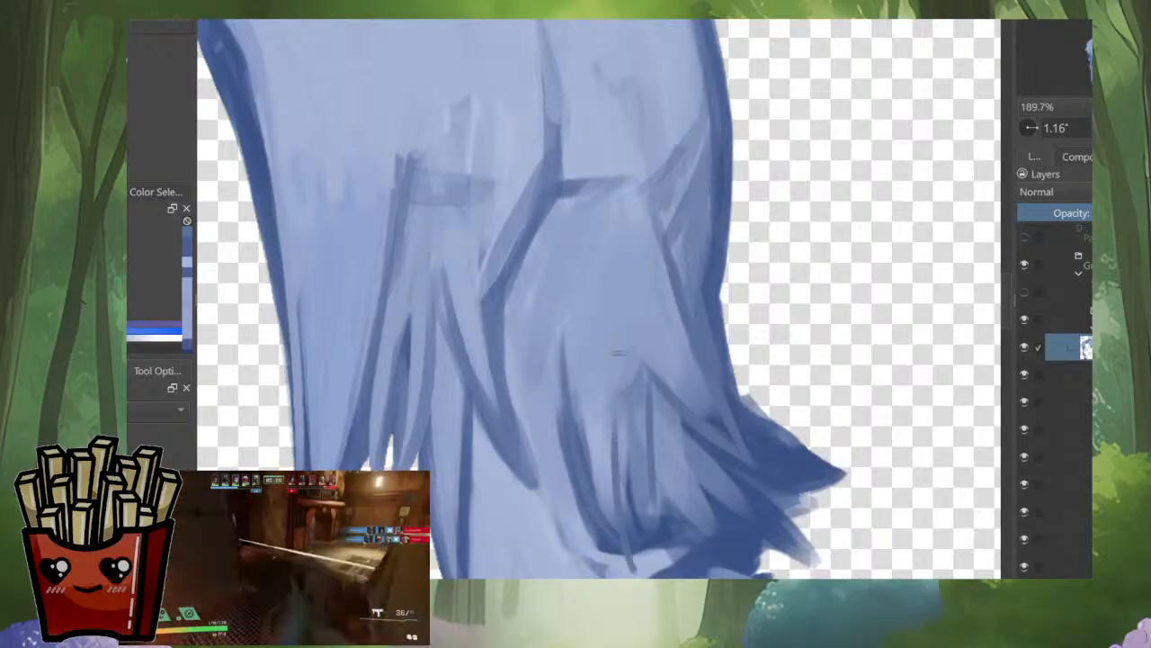
{"action": "left_click_drag", "start_coordinate": [646, 405], "coordinate": [641, 491]}
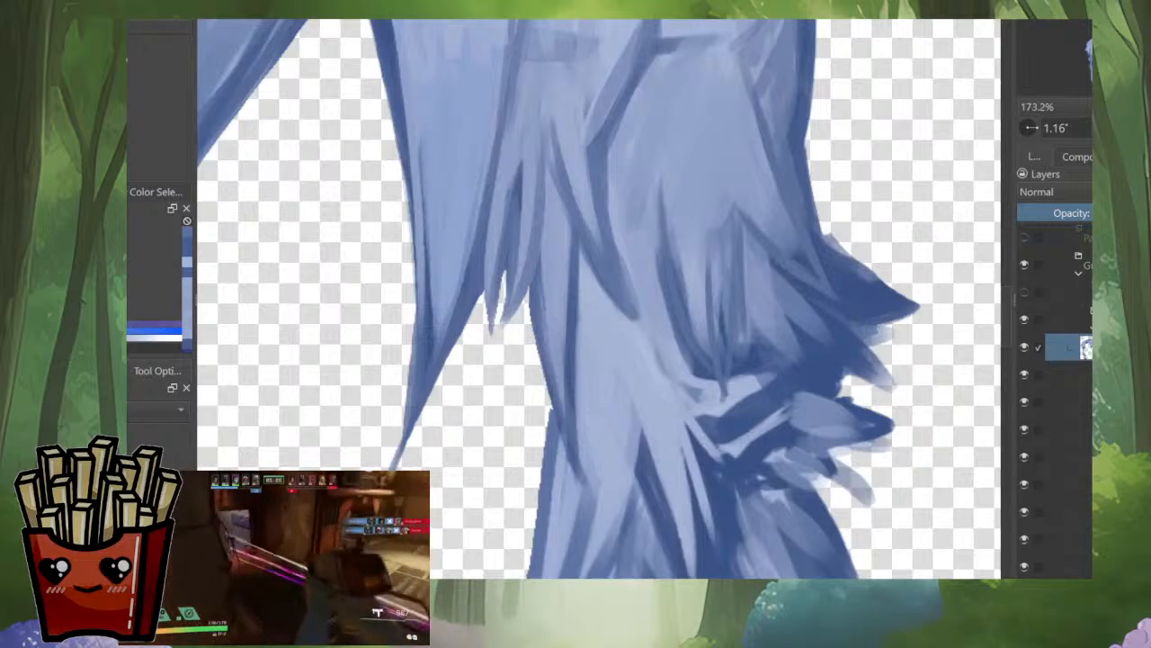
Step: Darken and taper the strand lines along the inner edge of the lower side hair, below the small pointed tips
{"action": "left_click_drag", "start_coordinate": [577, 360], "coordinate": [575, 484]}
{"action": "left_click_drag", "start_coordinate": [542, 310], "coordinate": [550, 410]}
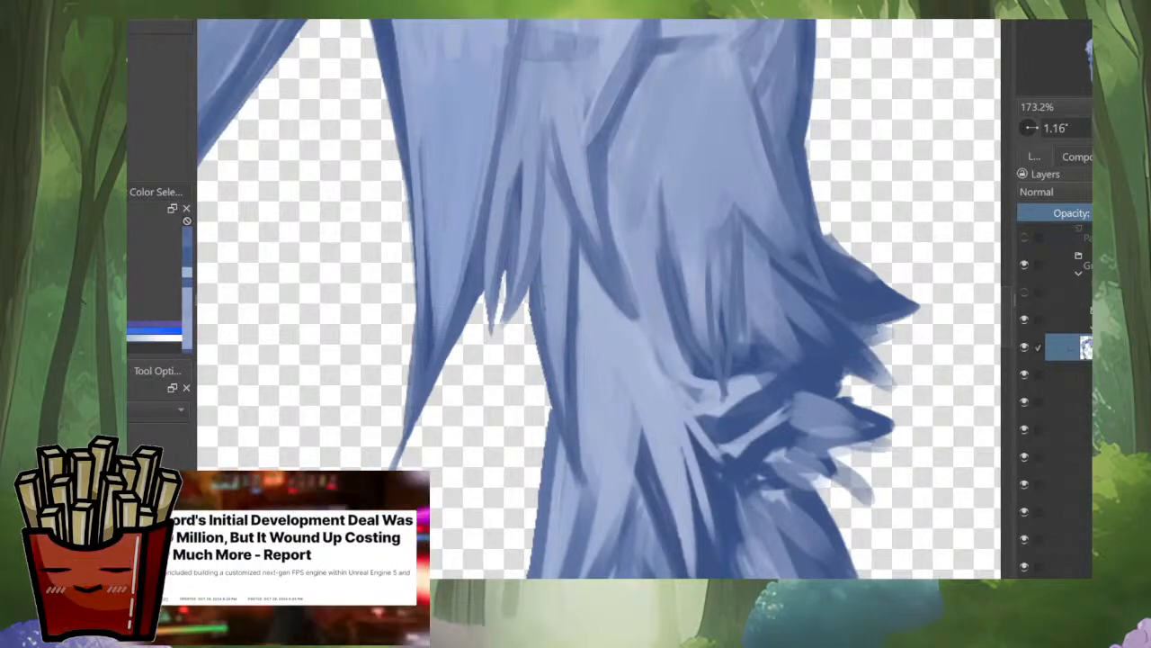
{"action": "mouse_move", "coordinate": [540, 349]}
{"action": "left_mouse_down"}
{"action": "mouse_move", "coordinate": [551, 412]}
{"action": "mouse_move", "coordinate": [555, 266]}
{"action": "left_mouse_up"}
{"action": "left_click_drag", "start_coordinate": [568, 304], "coordinate": [572, 331]}
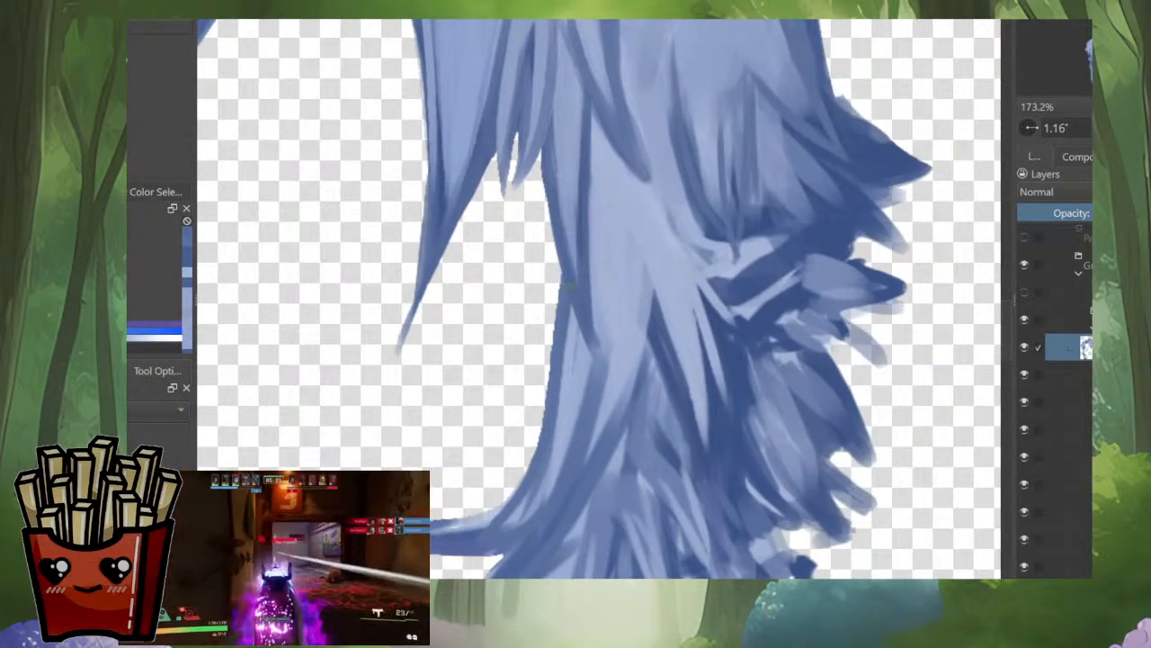
Step: Shade the strands curving toward the thin inward-pointing tip and smooth the lower side hair's inner edge
{"action": "left_click_drag", "start_coordinate": [537, 481], "coordinate": [527, 508]}
{"action": "left_click_drag", "start_coordinate": [611, 363], "coordinate": [529, 518]}
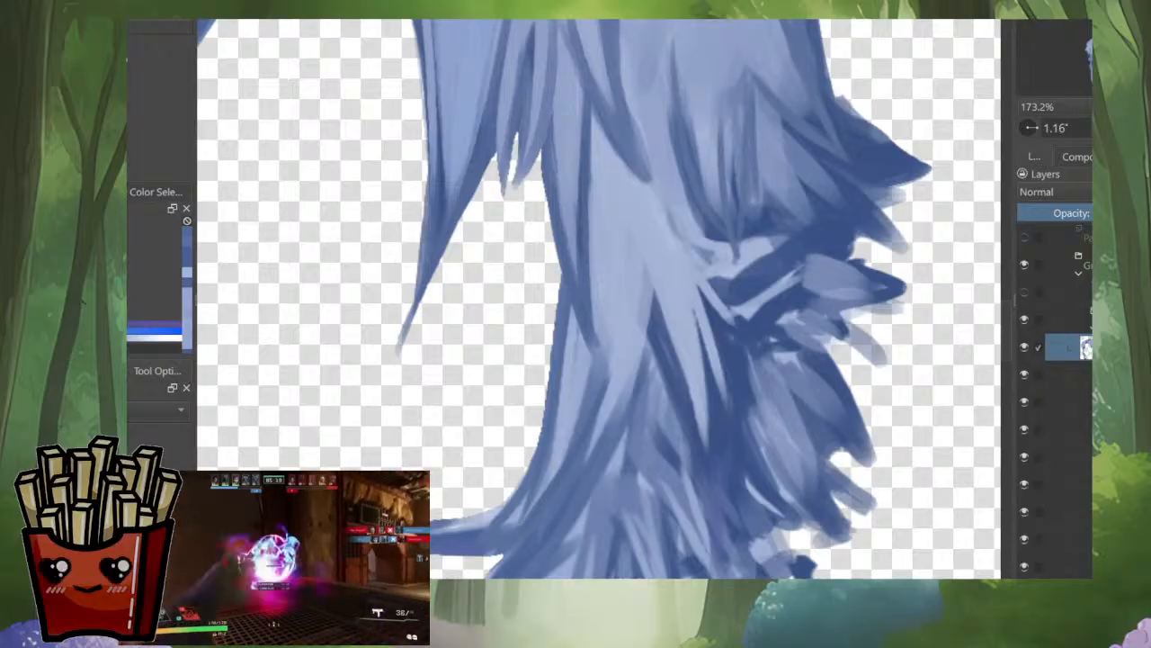
{"action": "left_click_drag", "start_coordinate": [604, 401], "coordinate": [595, 429]}
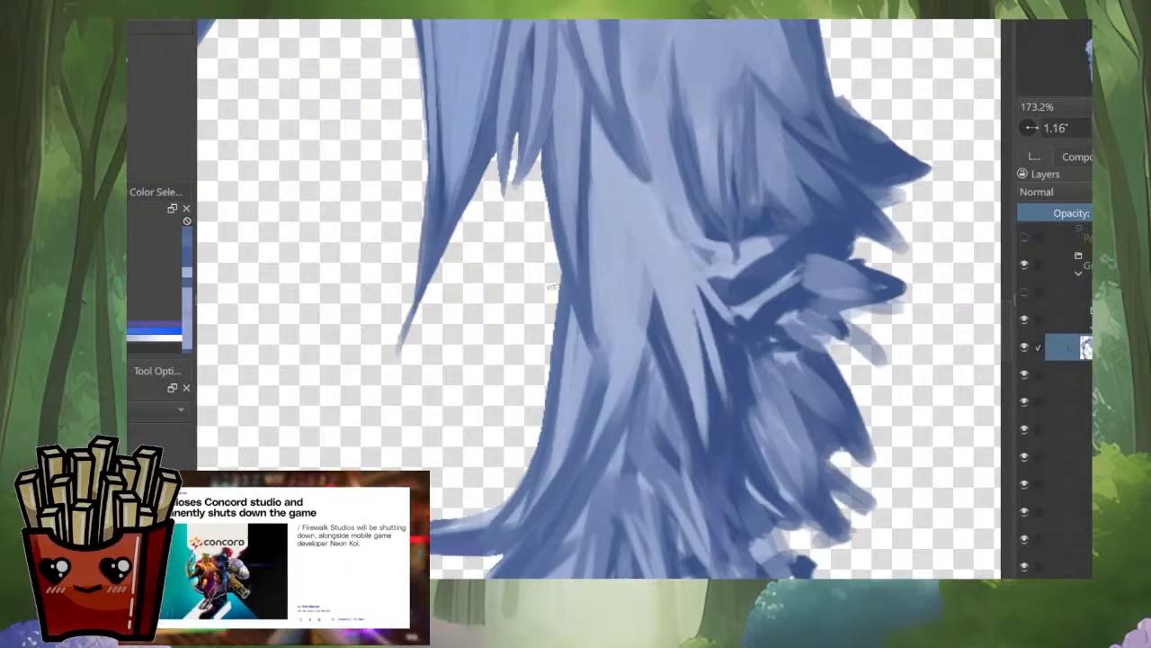
{"action": "left_click_drag", "start_coordinate": [555, 295], "coordinate": [545, 423]}
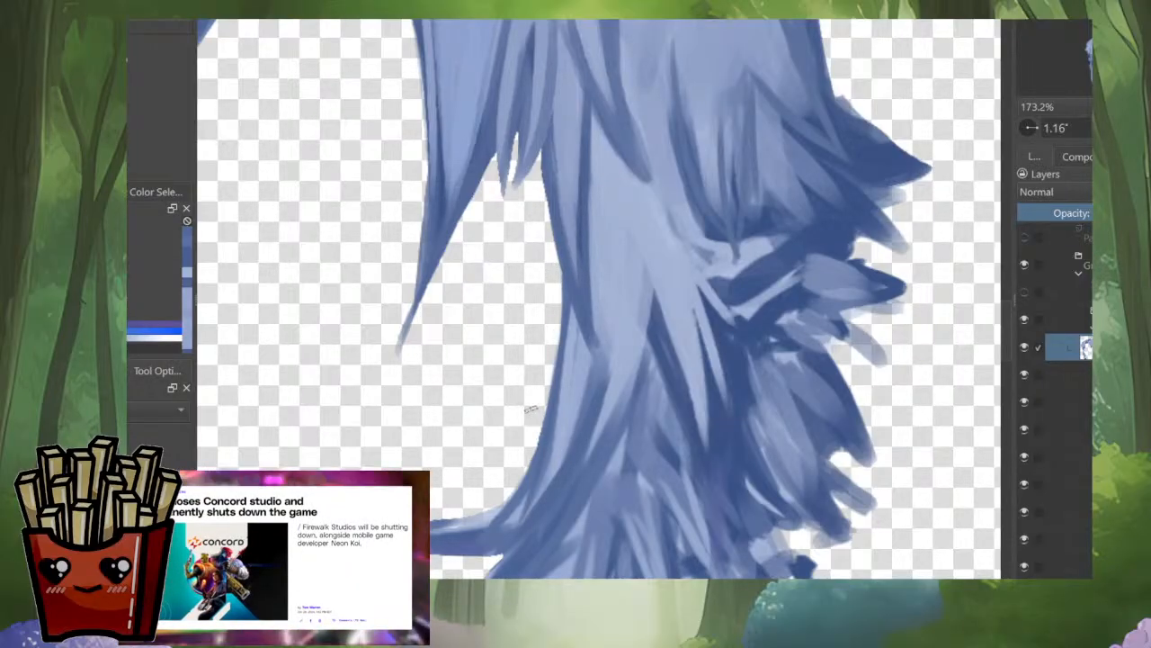
Step: Rework the light and dark strands above the curved tip, sharpening the dark strand's point and undoing the stray stroke
{"action": "left_click_drag", "start_coordinate": [615, 397], "coordinate": [712, 346]}
{"action": "left_click", "coordinate": [707, 240], "text": "ctrl"}
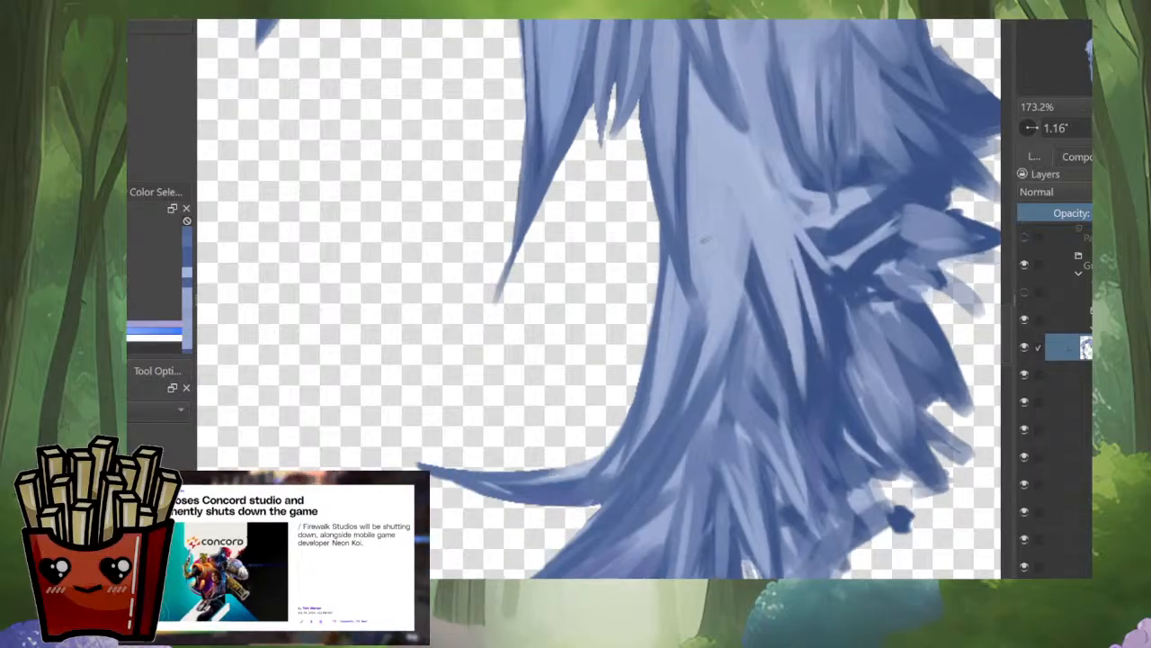
{"action": "left_click_drag", "start_coordinate": [701, 267], "coordinate": [665, 418]}
{"action": "left_click_drag", "start_coordinate": [685, 343], "coordinate": [664, 410]}
{"action": "left_click", "coordinate": [681, 268], "text": "ctrl"}
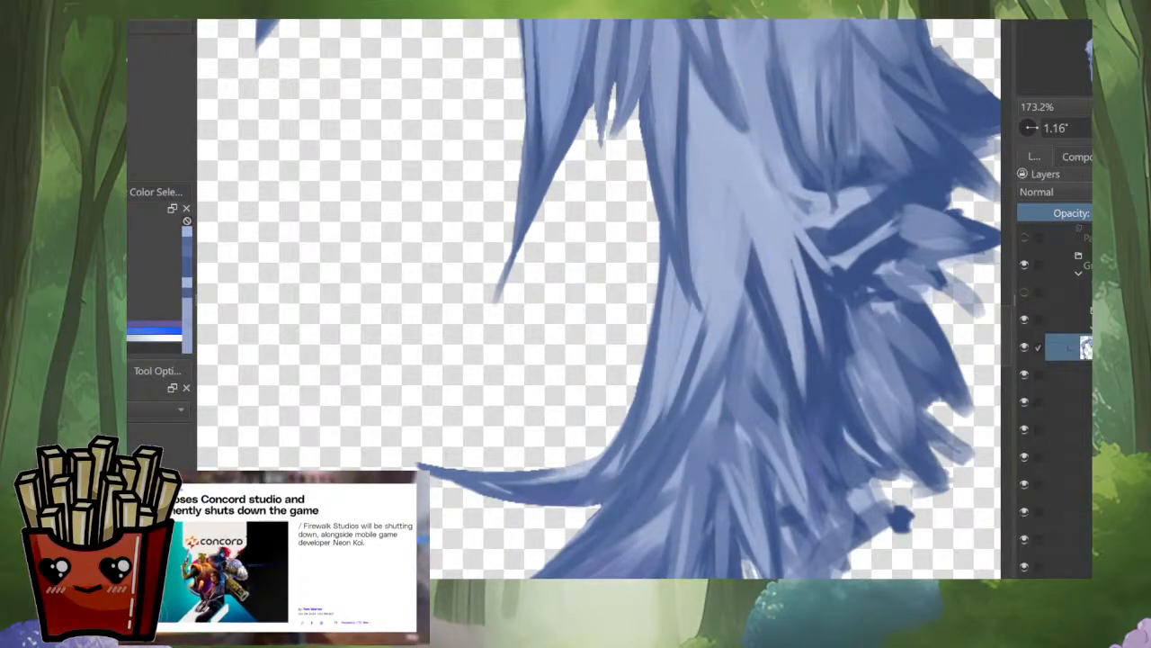
{"action": "mouse_move", "coordinate": [681, 281]}
{"action": "left_mouse_down"}
{"action": "mouse_move", "coordinate": [716, 322]}
{"action": "mouse_move", "coordinate": [720, 313]}
{"action": "mouse_move", "coordinate": [702, 319]}
{"action": "mouse_move", "coordinate": [726, 322]}
{"action": "mouse_move", "coordinate": [758, 285]}
{"action": "mouse_move", "coordinate": [760, 375]}
{"action": "left_mouse_up"}
{"action": "key", "text": "ctrl+z"}
{"action": "left_click", "coordinate": [693, 266], "text": "ctrl"}
{"action": "scroll", "coordinate": [803, 262], "scroll_direction": "down", "scroll_amount": 6}
{"action": "scroll", "coordinate": [763, 411], "scroll_direction": "up", "scroll_amount": 3}
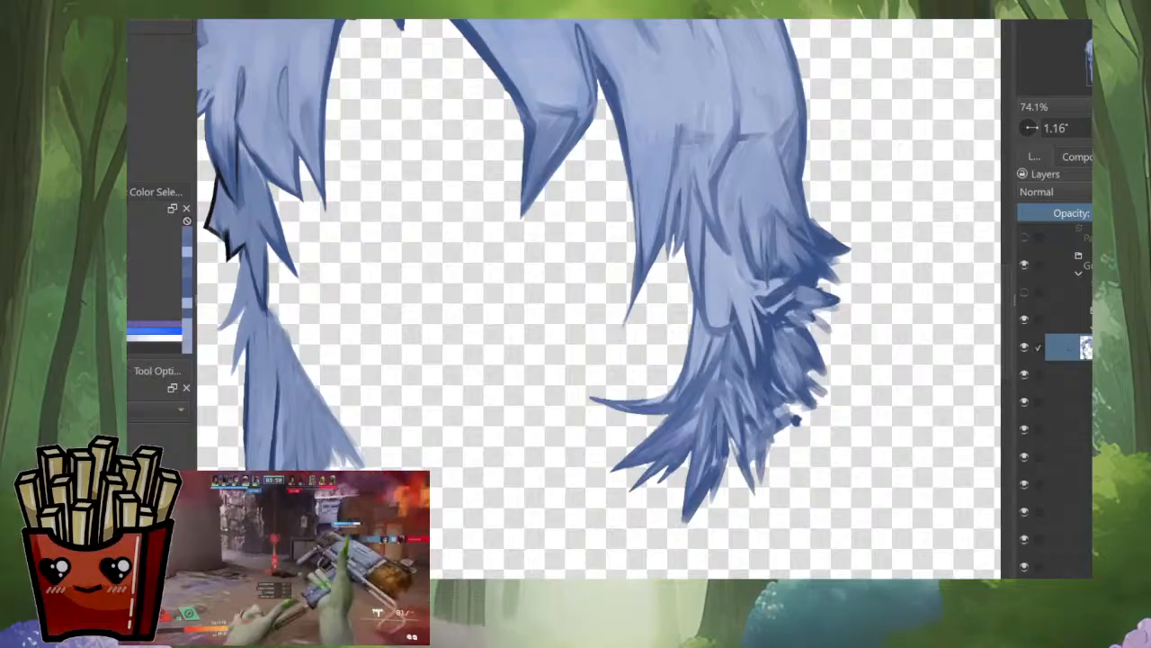
Step: Mirror the view and repaint the mid-section strands of the side hair between the angled fold and the small pointed tips
{"action": "key", "text": "m"}
{"action": "left_click_drag", "start_coordinate": [515, 216], "coordinate": [620, 352]}
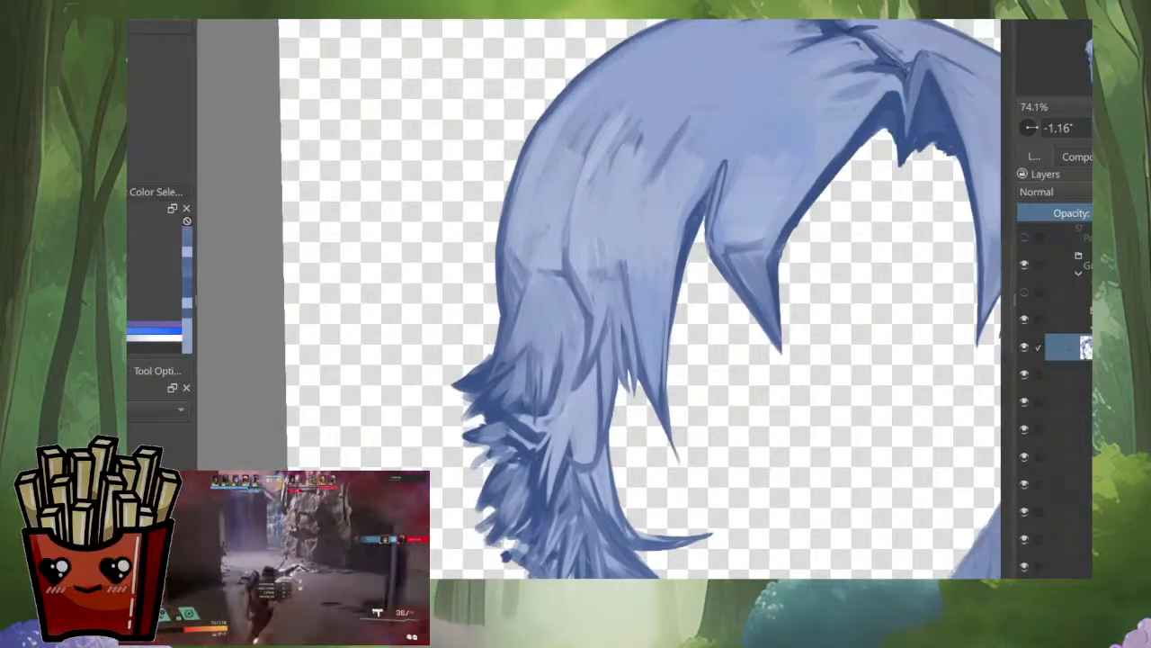
{"action": "scroll", "coordinate": [621, 352], "scroll_direction": "up", "scroll_amount": 4}
{"action": "left_click_drag", "start_coordinate": [602, 298], "coordinate": [582, 356]}
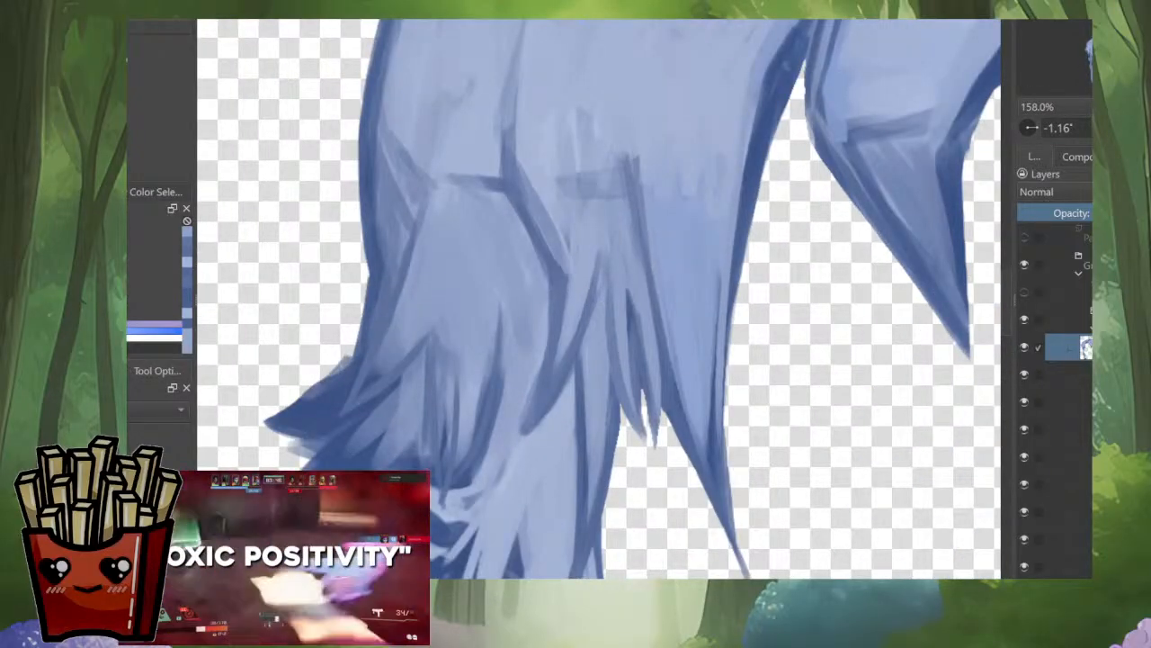
{"action": "left_click_drag", "start_coordinate": [598, 252], "coordinate": [571, 349]}
{"action": "left_click_drag", "start_coordinate": [605, 250], "coordinate": [578, 343]}
{"action": "left_click_drag", "start_coordinate": [573, 229], "coordinate": [564, 330]}
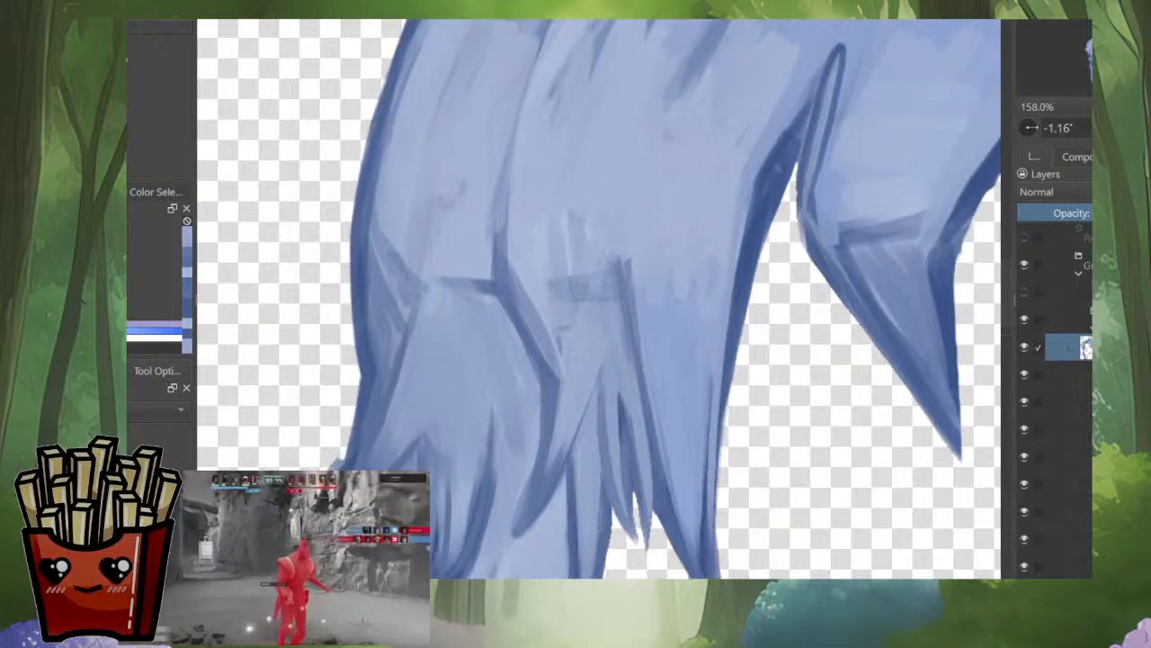
{"action": "left_click_drag", "start_coordinate": [560, 376], "coordinate": [555, 419]}
Step: Blend the light blue strands in the side hair's lower section, between the angled fold and the pointed tips
{"action": "scroll", "coordinate": [579, 334], "scroll_direction": "down", "scroll_amount": 8}
{"action": "scroll", "coordinate": [576, 334], "scroll_direction": "up", "scroll_amount": 8}
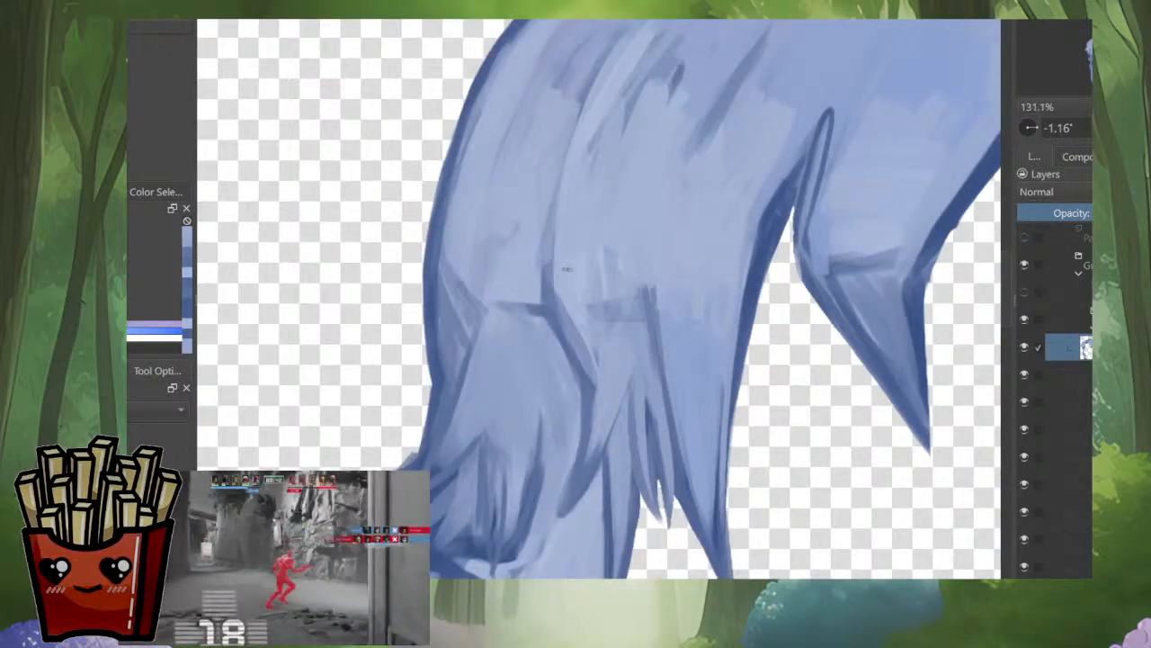
{"action": "mouse_move", "coordinate": [567, 302]}
{"action": "left_mouse_down"}
{"action": "mouse_move", "coordinate": [590, 360]}
{"action": "mouse_move", "coordinate": [653, 389]}
{"action": "left_mouse_up"}
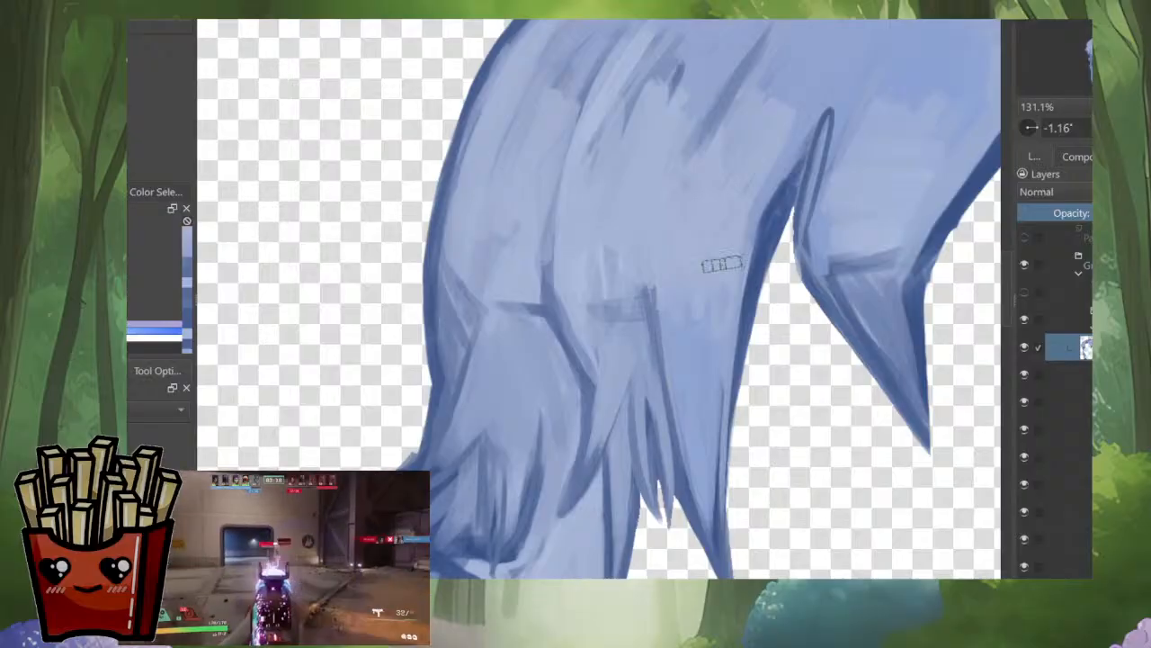
{"action": "mouse_move", "coordinate": [688, 313]}
{"action": "left_mouse_down"}
{"action": "mouse_move", "coordinate": [696, 370]}
{"action": "mouse_move", "coordinate": [676, 398]}
{"action": "left_mouse_up"}
{"action": "left_click_drag", "start_coordinate": [703, 326], "coordinate": [702, 422]}
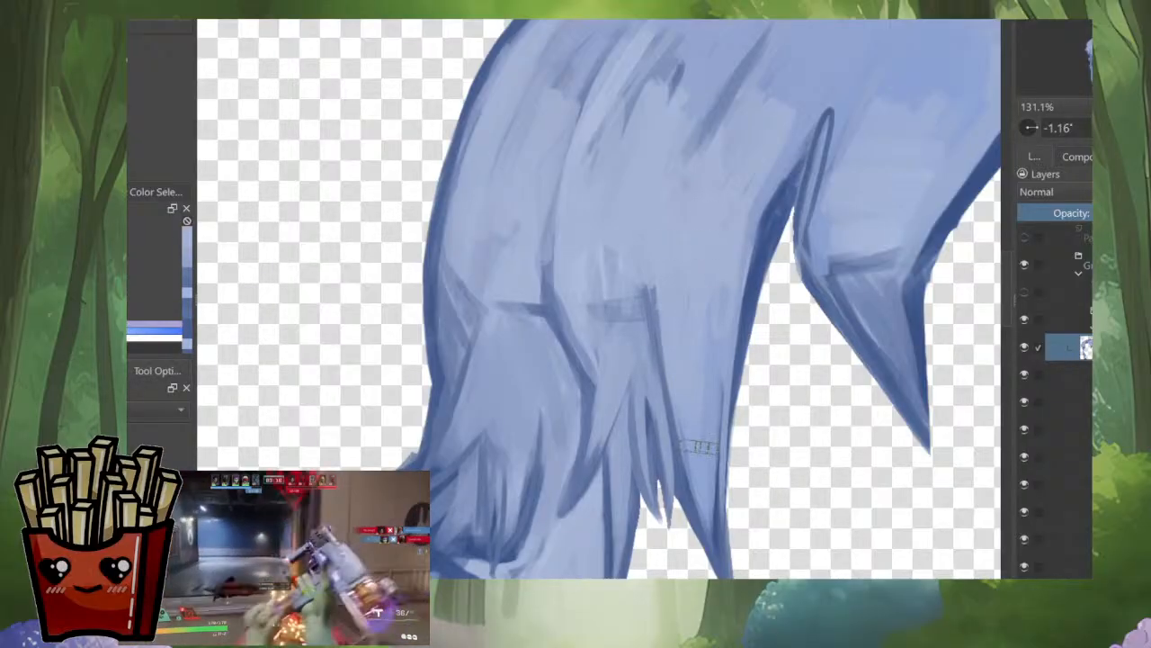
Step: Return the view from mirrored and try recolouring the whole hair layer teal and light grey
{"action": "scroll", "coordinate": [718, 440], "scroll_direction": "down", "scroll_amount": 8}
{"action": "key", "text": "i"}
{"action": "key", "text": "m"}
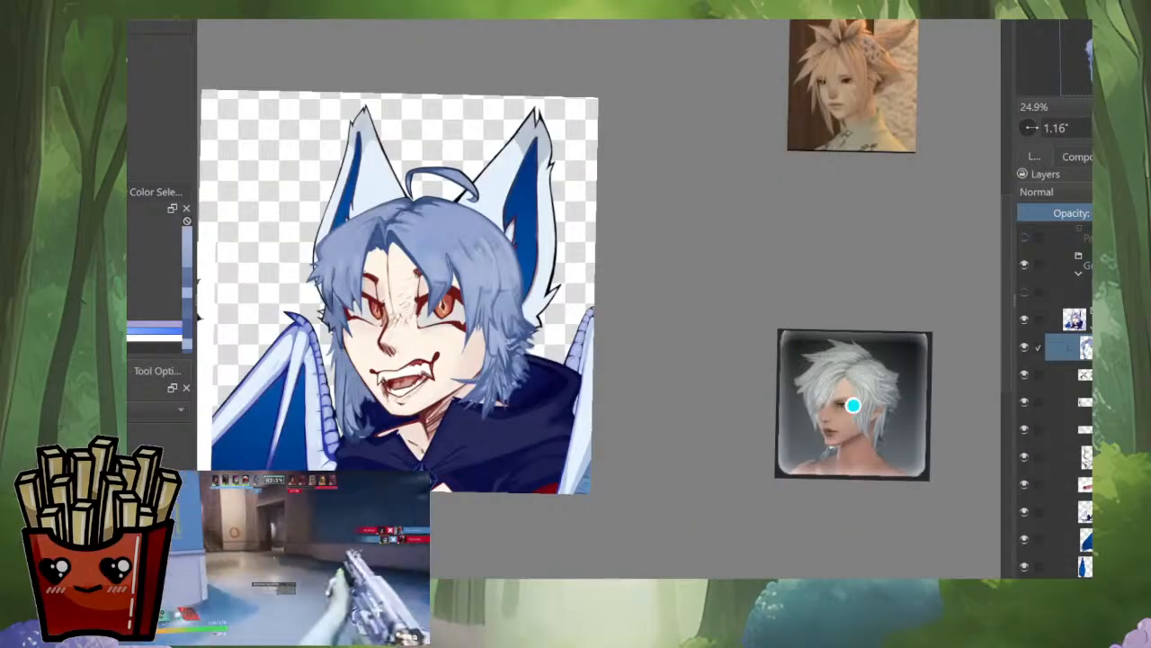
{"action": "left_click_drag", "start_coordinate": [854, 406], "coordinate": [1090, 420]}
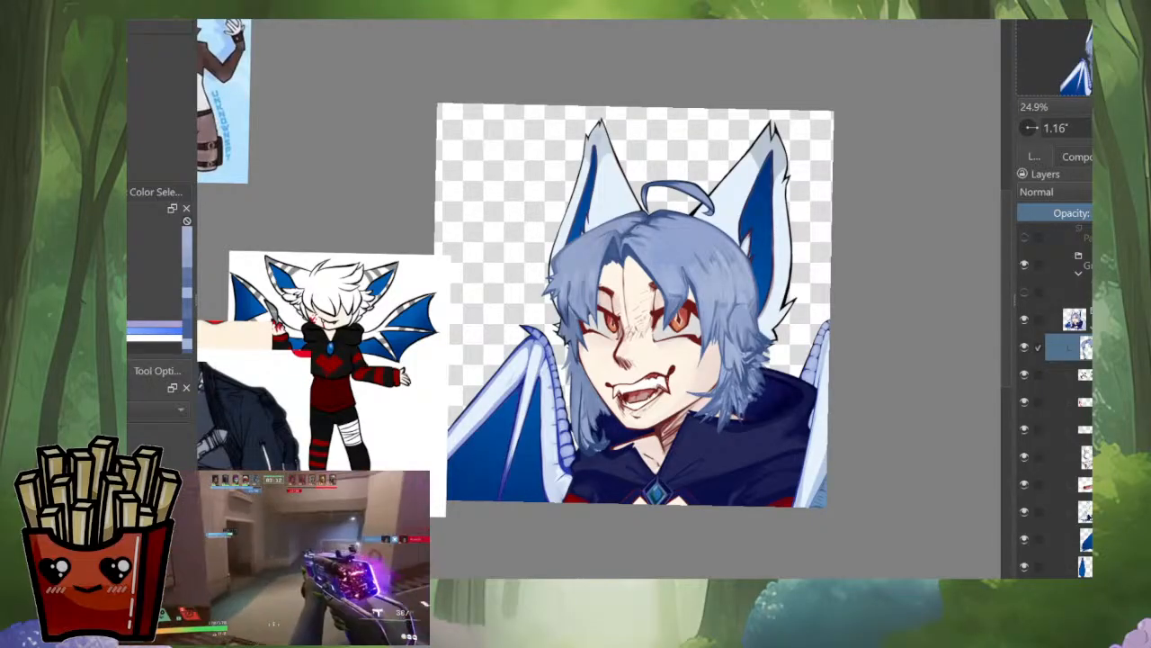
{"action": "scroll", "coordinate": [372, 250], "scroll_direction": "up", "scroll_amount": 2}
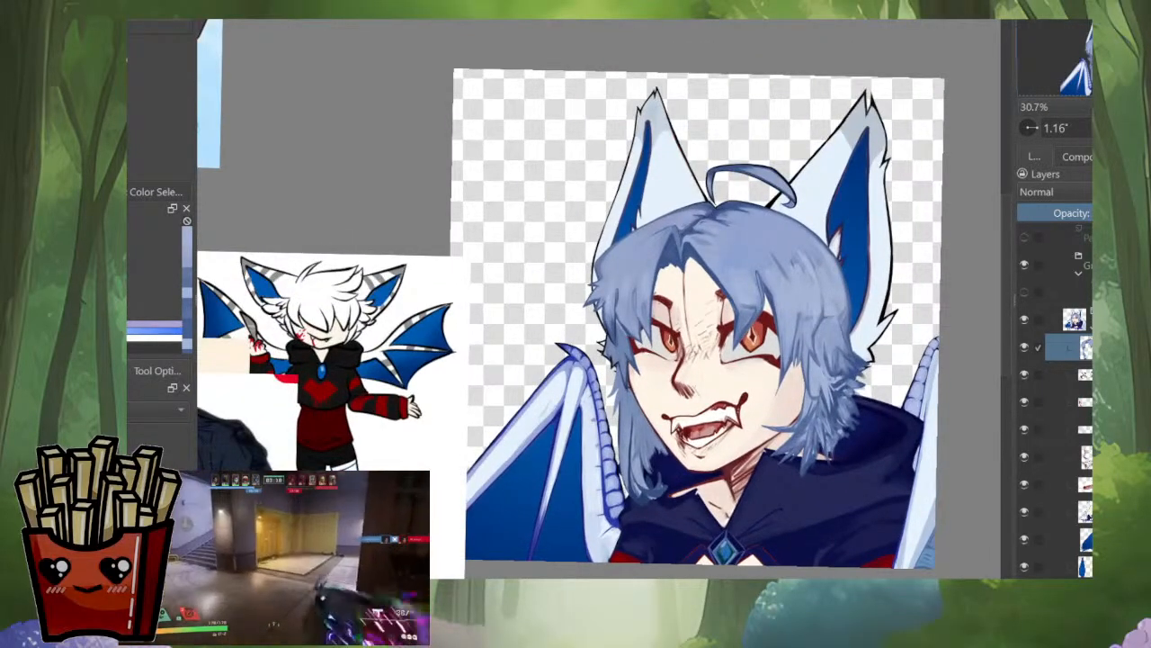
{"action": "key", "text": "ctrl+z"}
{"action": "key", "text": "ctrl+shift+z"}
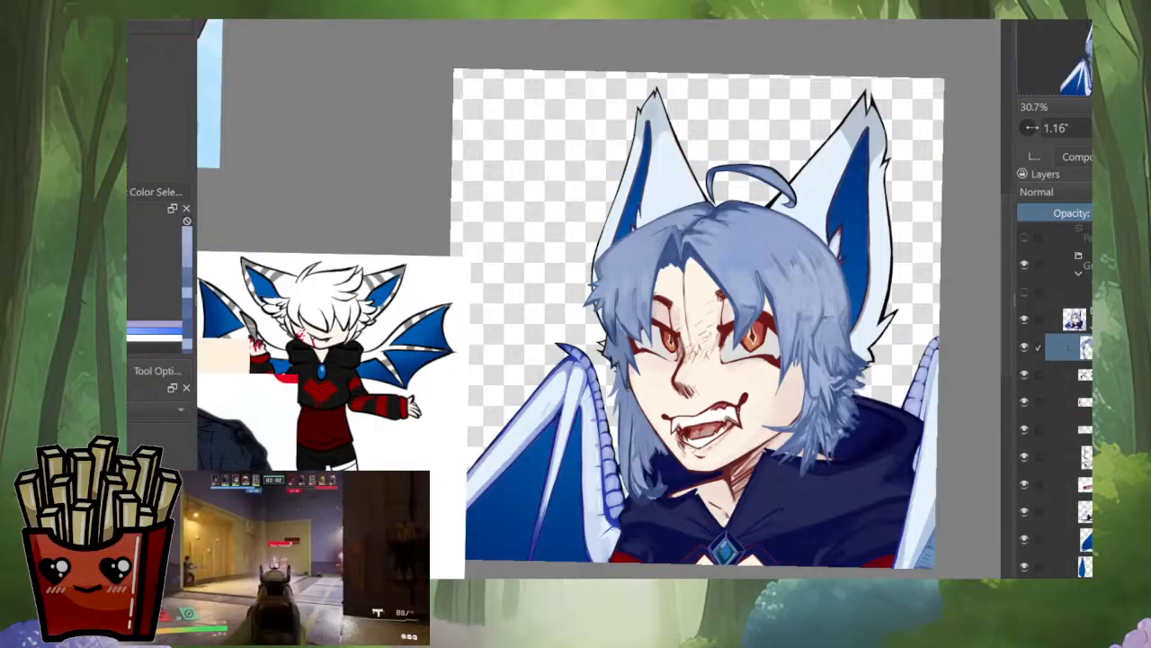
{"action": "key", "text": "ctrl+z"}
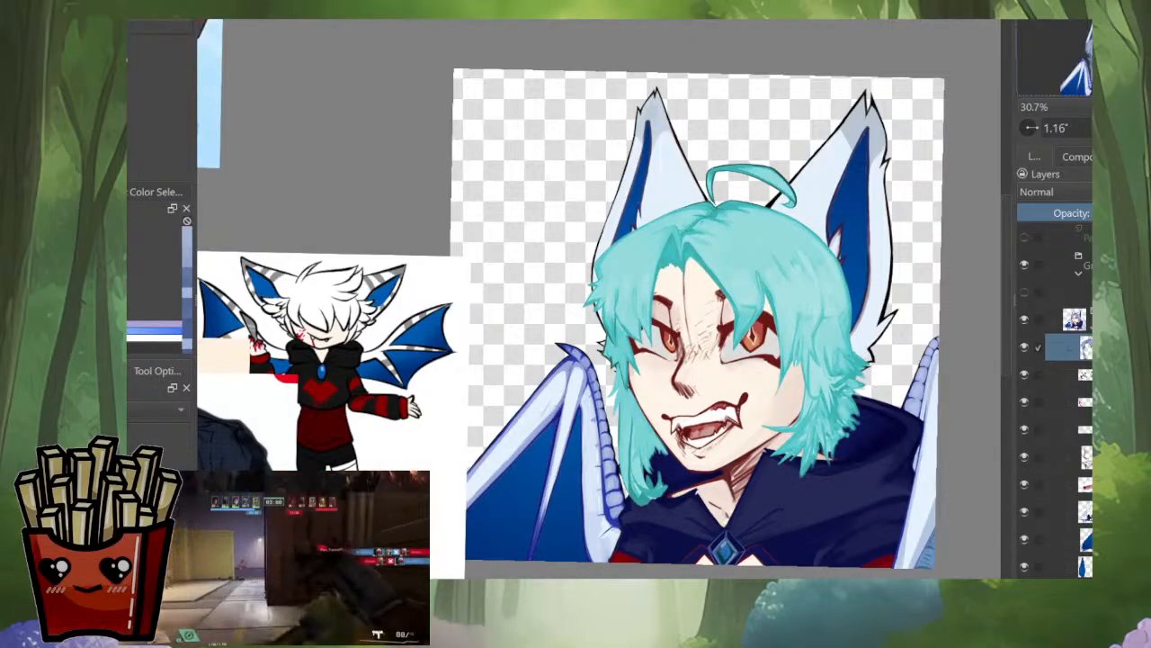
{"action": "key", "text": "ctrl+z"}
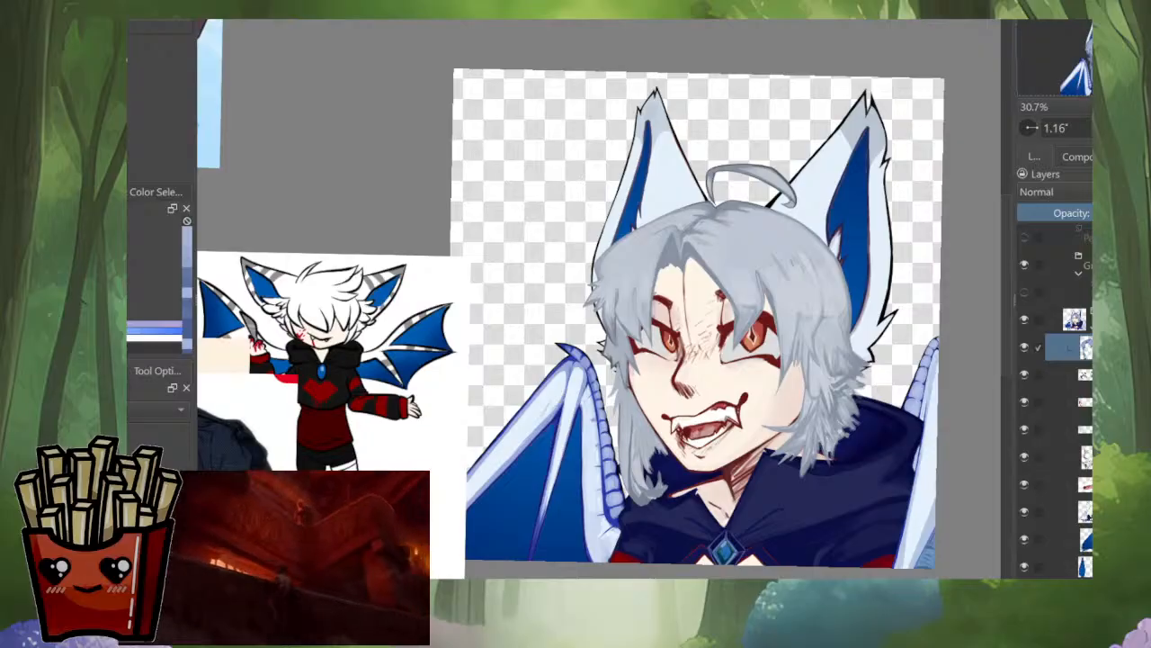
Step: Try shifting the hair colour to bluish grey and pale lavender, checking it in the mirrored view
{"action": "mouse_move", "coordinate": [805, 184]}
{"action": "left_mouse_down"}
{"action": "mouse_move", "coordinate": [723, 240]}
{"action": "mouse_move", "coordinate": [833, 201]}
{"action": "mouse_move", "coordinate": [886, 155]}
{"action": "mouse_move", "coordinate": [884, 178]}
{"action": "mouse_move", "coordinate": [926, 191]}
{"action": "left_mouse_up"}
{"action": "key", "text": "m"}
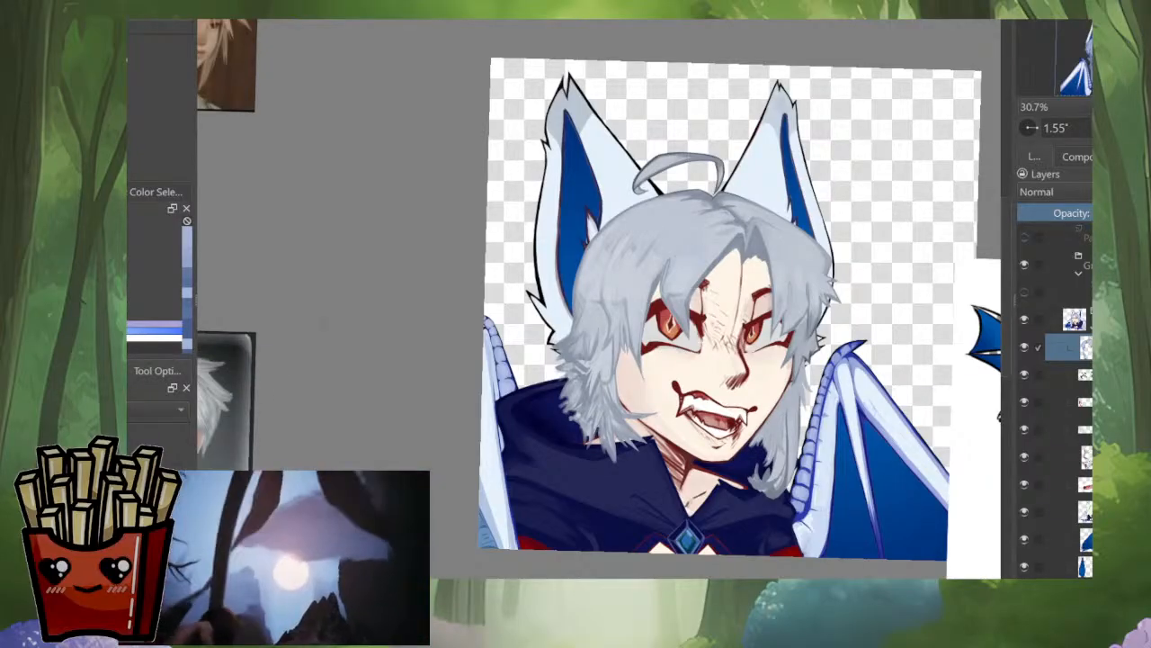
{"action": "key", "text": "ctrl+z"}
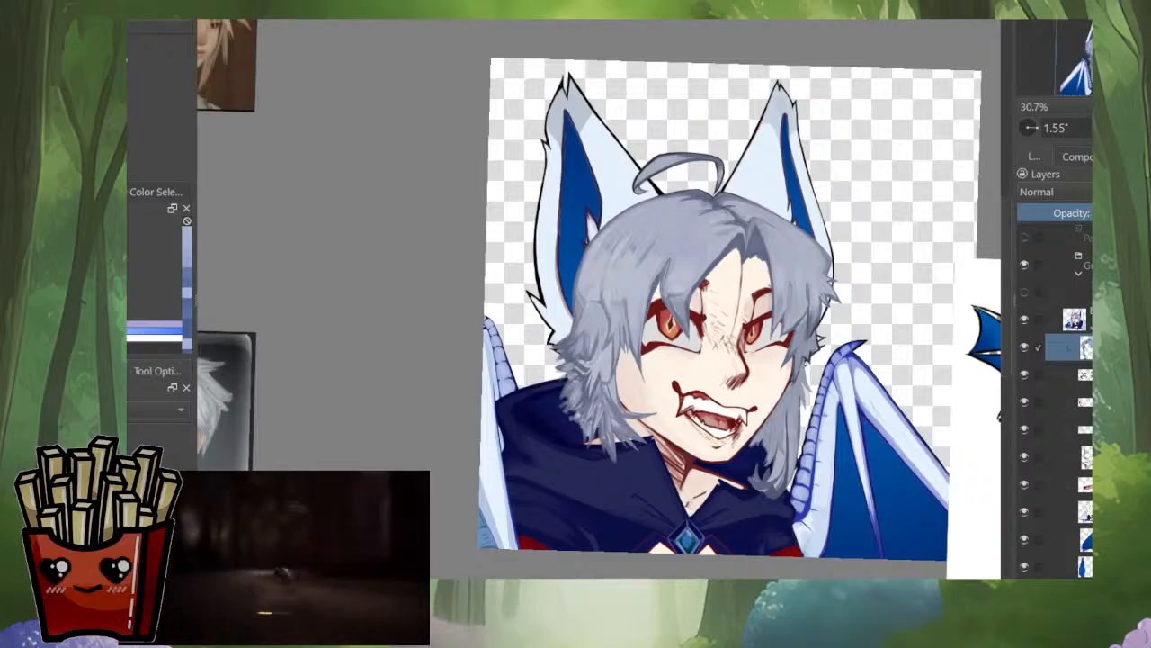
{"action": "left_click_drag", "start_coordinate": [648, 297], "coordinate": [687, 275]}
{"action": "key", "text": "m"}
{"action": "scroll", "coordinate": [849, 213], "scroll_direction": "down", "scroll_amount": 4}
{"action": "scroll", "coordinate": [815, 216], "scroll_direction": "up", "scroll_amount": 5}
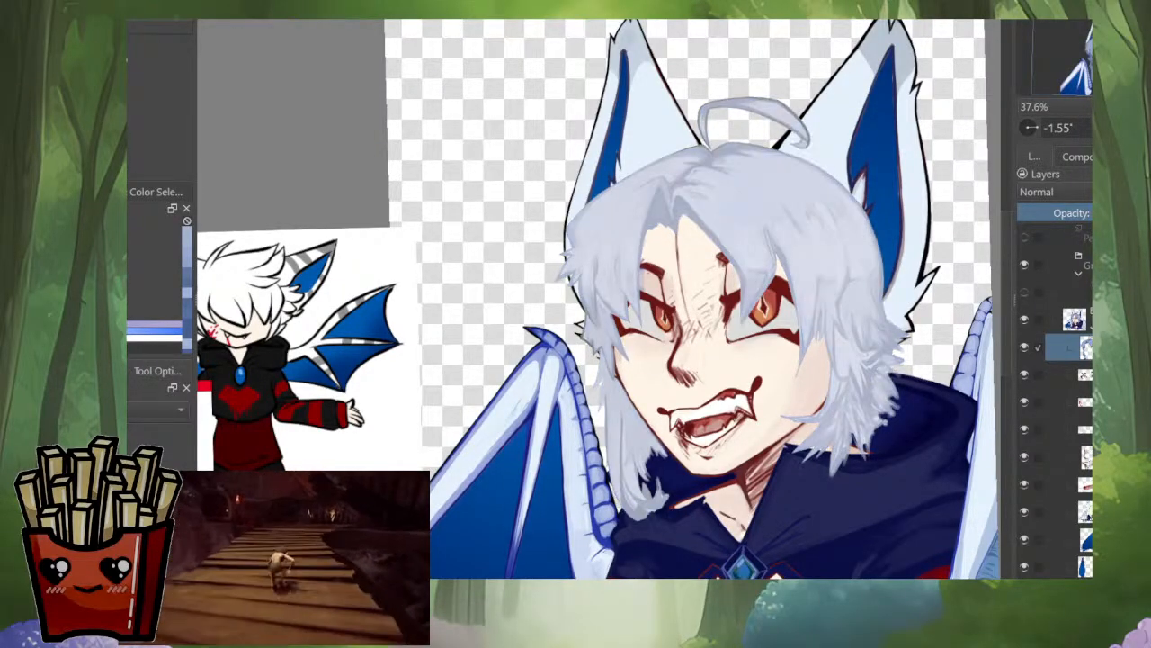
Step: Compare the pale lavender hair with the surrounding reference images and reset the canvas rotation to 0°
{"action": "scroll", "coordinate": [792, 216], "scroll_direction": "down", "scroll_amount": 5}
{"action": "scroll", "coordinate": [792, 216], "scroll_direction": "up", "scroll_amount": 3}
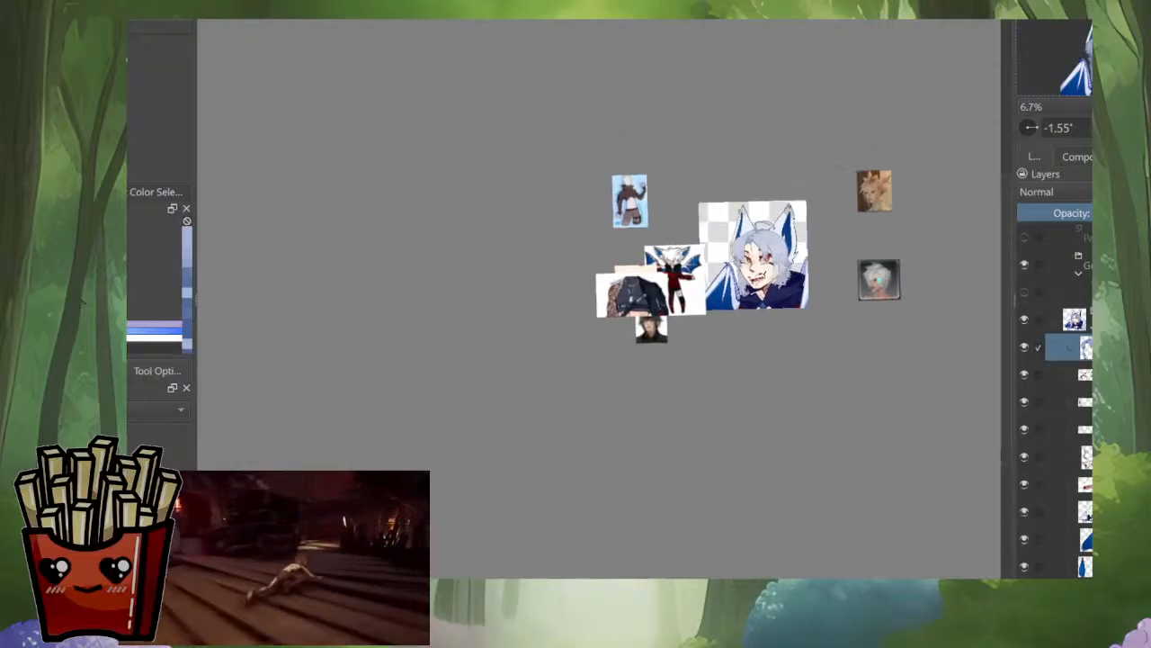
{"action": "left_click_drag", "start_coordinate": [720, 270], "coordinate": [789, 273]}
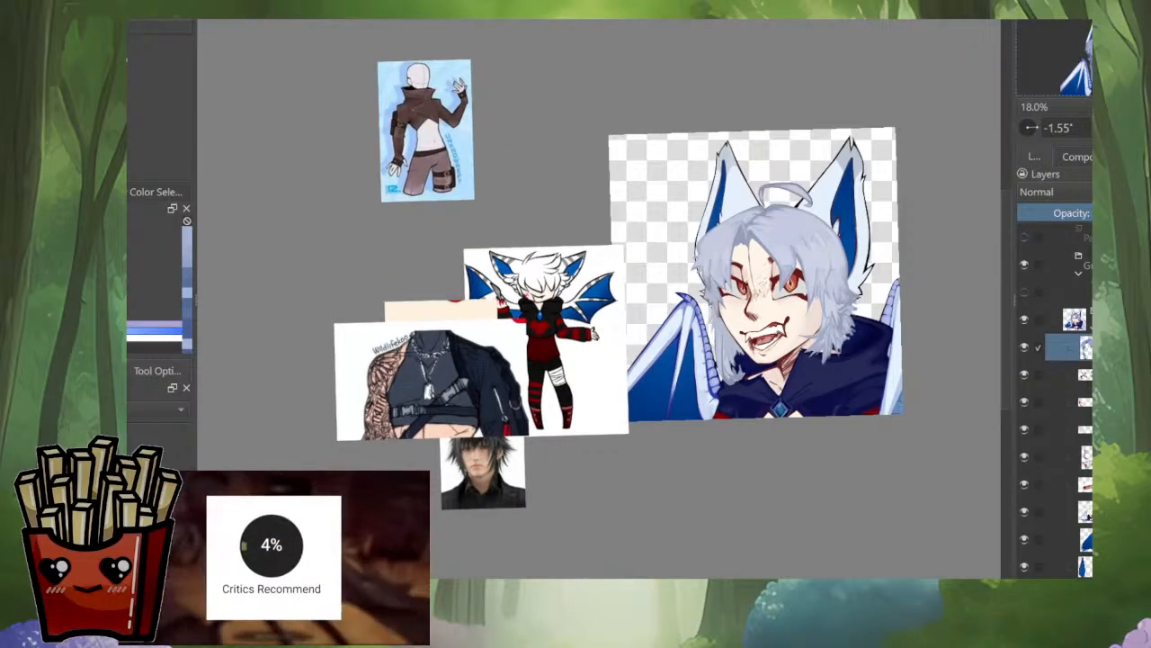
{"action": "key", "text": "4"}
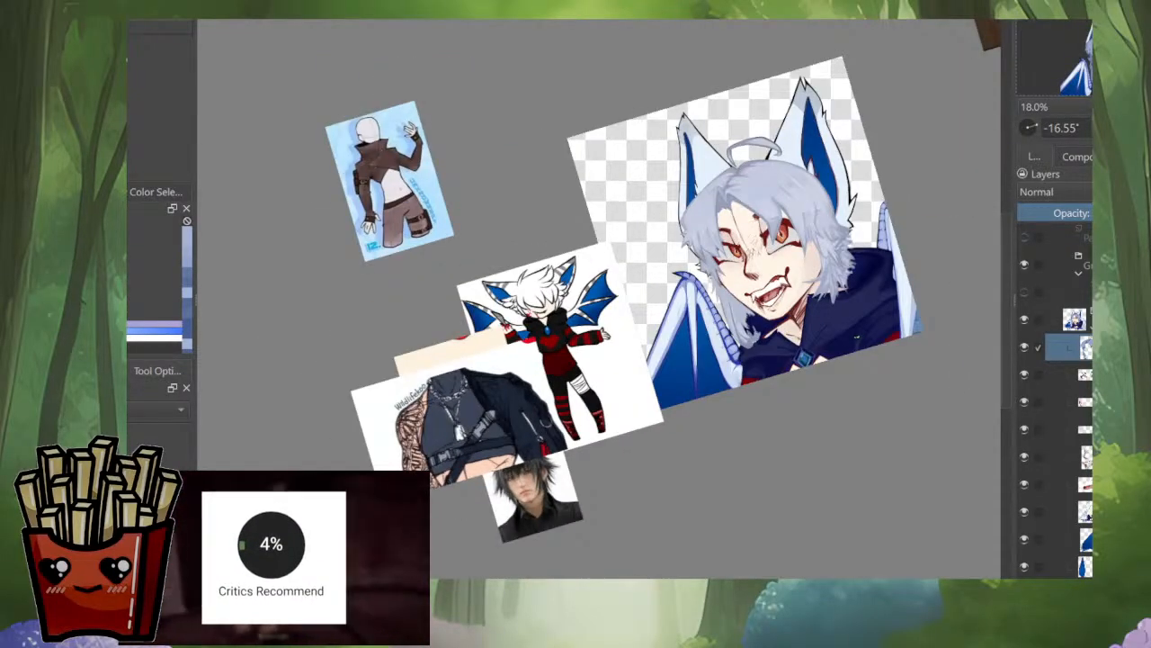
{"action": "key", "text": "5"}
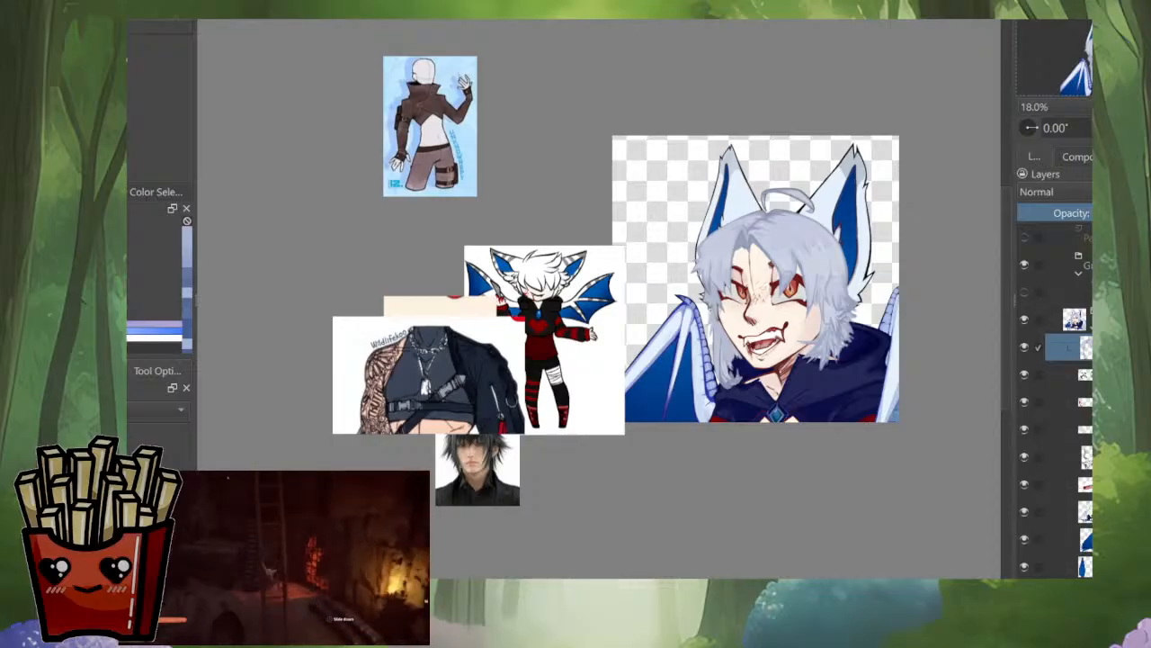
{"action": "scroll", "coordinate": [810, 264], "scroll_direction": "up", "scroll_amount": 3}
{"action": "scroll", "coordinate": [824, 216], "scroll_direction": "down", "scroll_amount": 3}
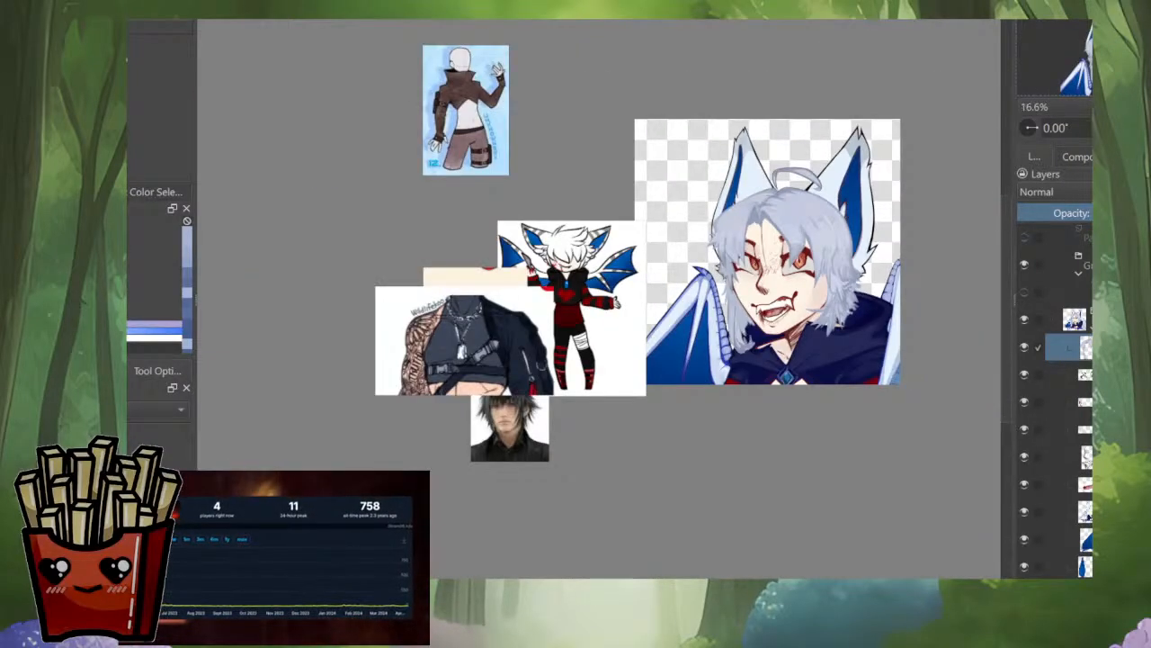
{"action": "scroll", "coordinate": [857, 284], "scroll_direction": "up", "scroll_amount": 3}
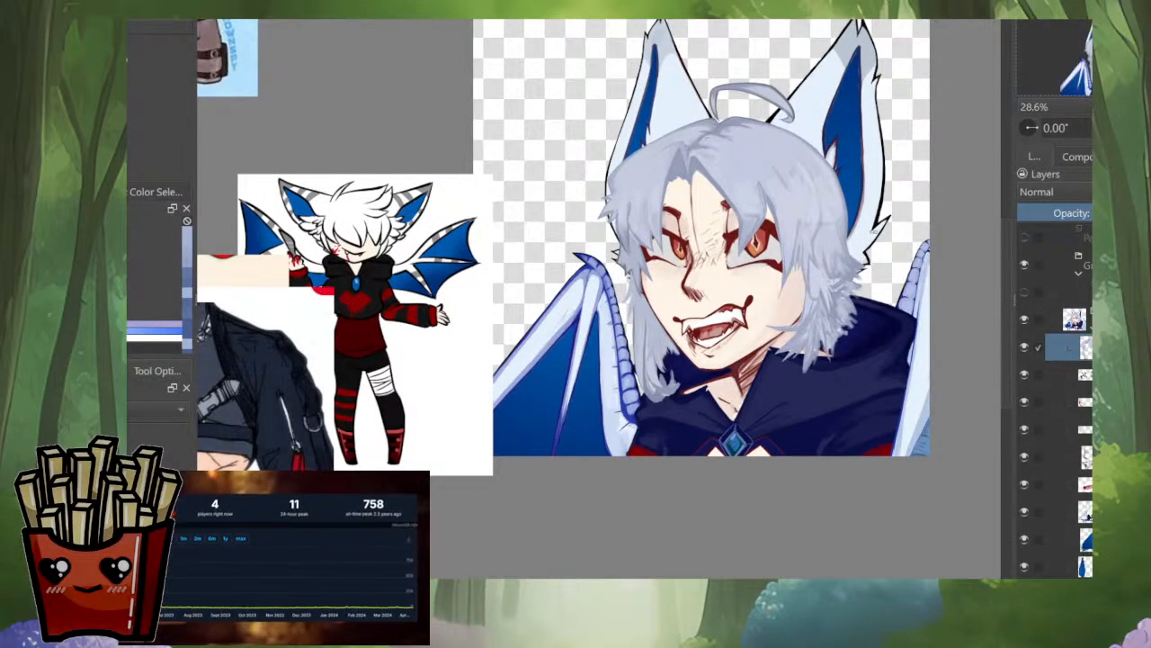
Step: Undo the pale lavender recolouring and try a golden-brown hair colour
{"action": "key", "text": "ctrl+z"}
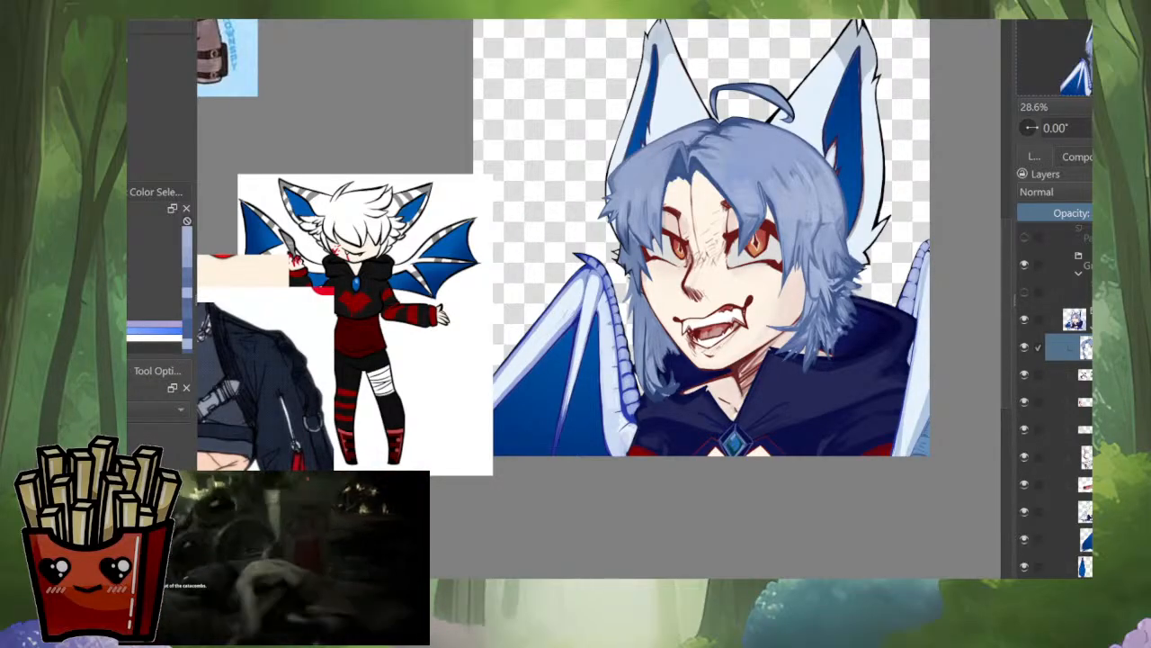
{"action": "key", "text": "ctrl+z"}
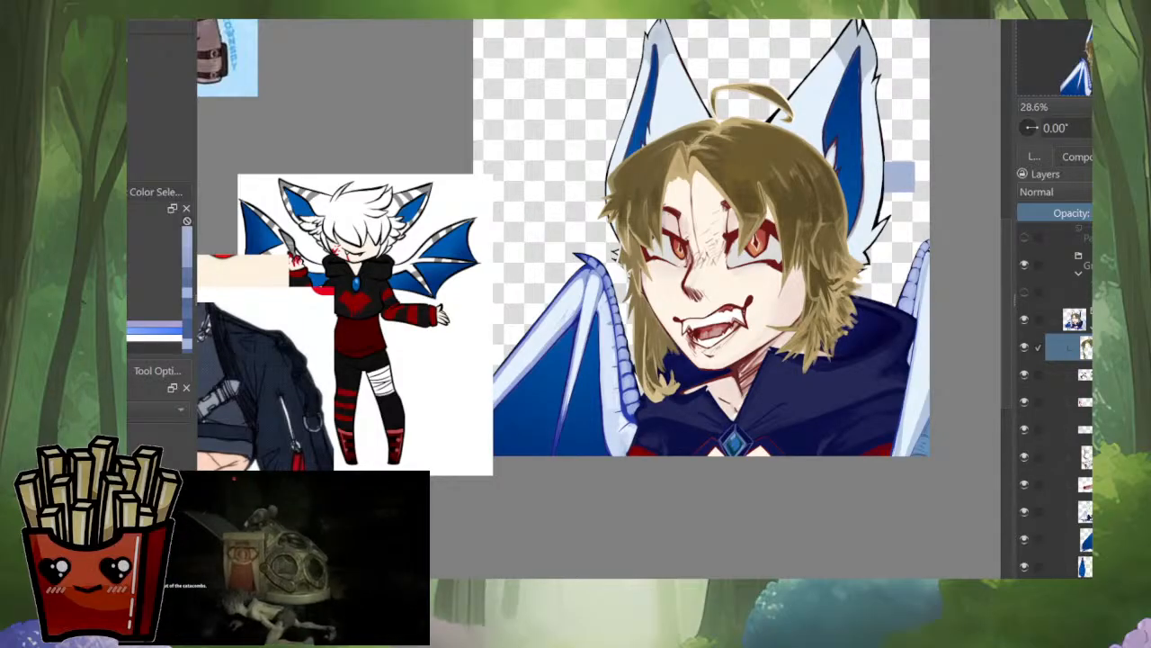
{"action": "key", "text": "ctrl+shift+z"}
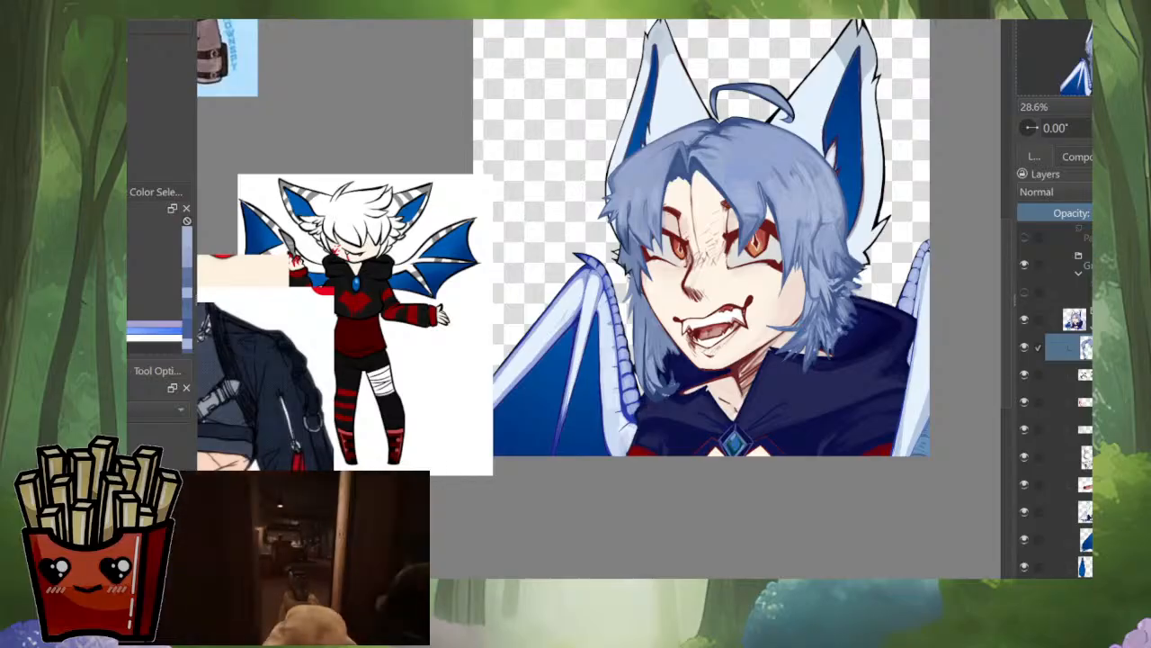
Step: Try a green-and-purple and a yellow-and-blue colour variant on the hair layer
{"action": "key", "text": "ctrl+z"}
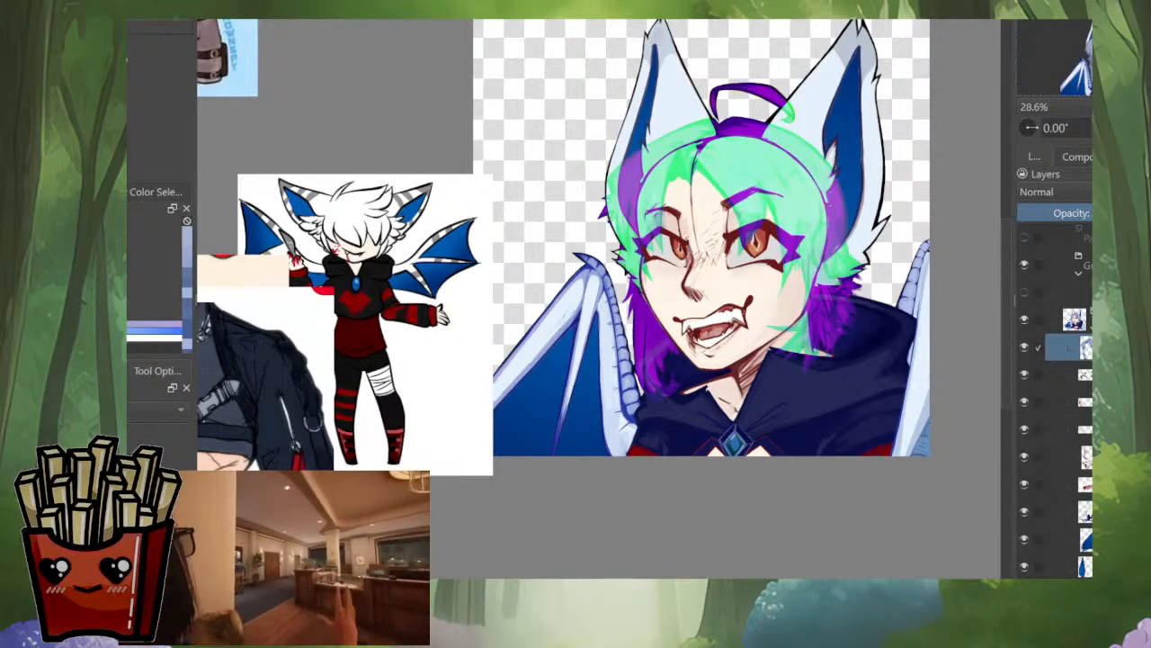
{"action": "key", "text": "ctrl+z"}
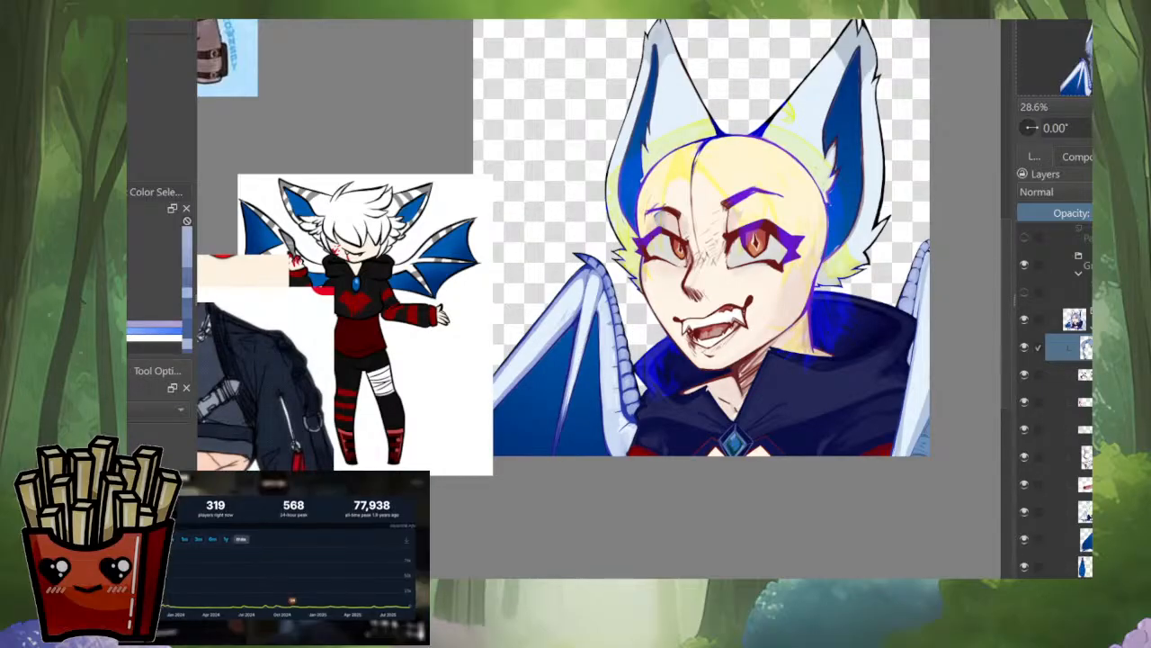
{"action": "key", "text": "ctrl+z"}
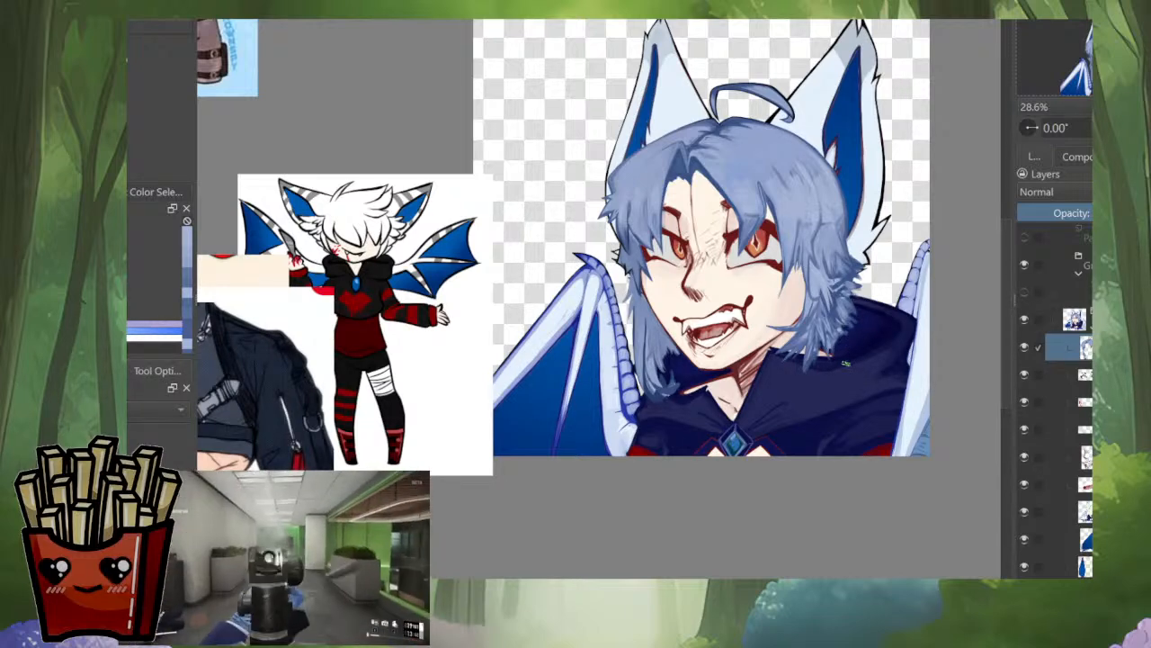
Step: Add a new layer above the hair layer and set its blending mode to Lighten
{"action": "left_click_drag", "start_coordinate": [877, 180], "coordinate": [873, 291]}
{"action": "scroll", "coordinate": [854, 358], "scroll_direction": "down", "scroll_amount": 3}
{"action": "scroll", "coordinate": [859, 358], "scroll_direction": "down", "scroll_amount": 2}
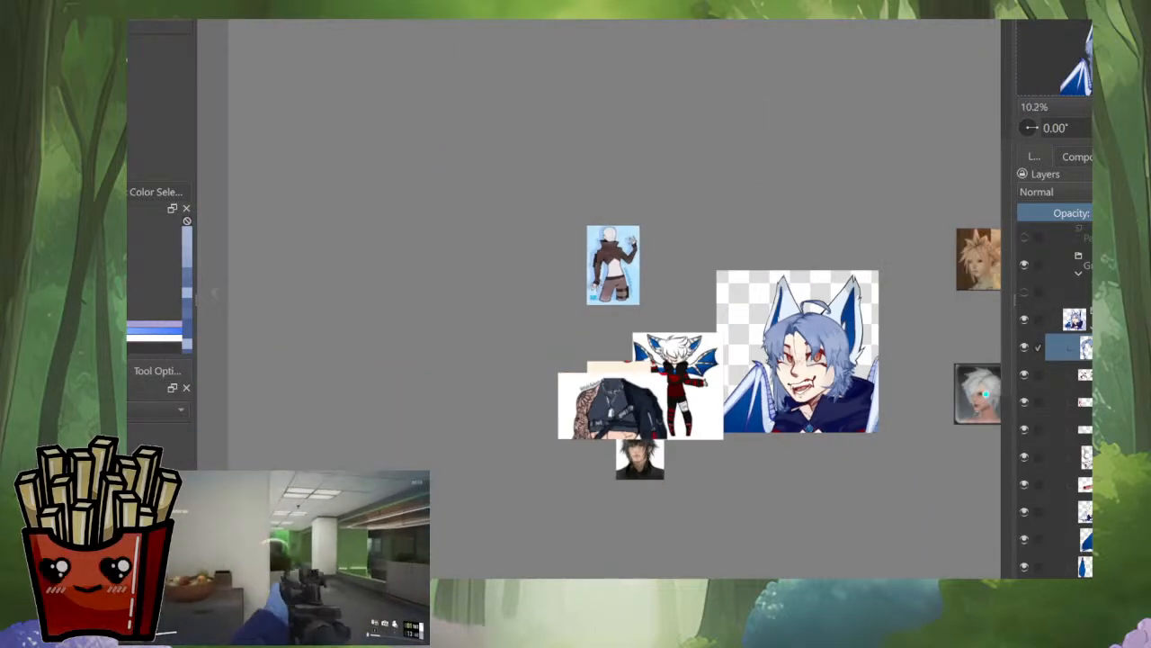
{"action": "scroll", "coordinate": [873, 356], "scroll_direction": "up", "scroll_amount": 5}
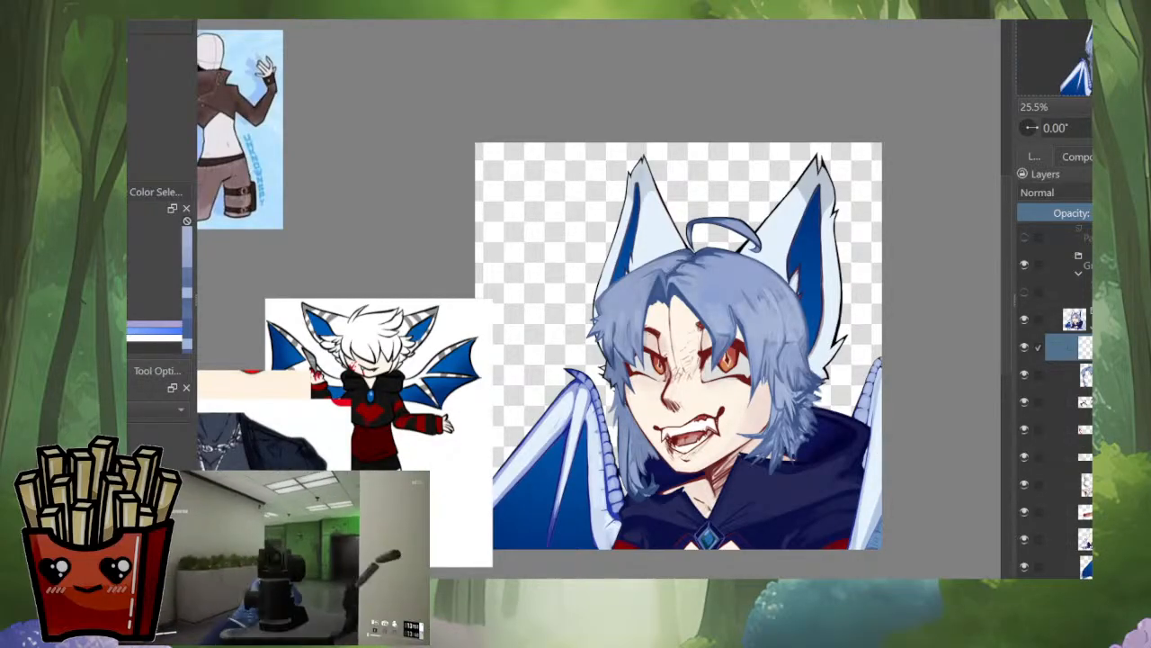
{"action": "left_click", "coordinate": [1054, 192]}
Step: Try light strokes over the inner ear and fringe on the Lighten layer and undo them
{"action": "left_click_drag", "start_coordinate": [809, 241], "coordinate": [781, 298]}
{"action": "left_click_drag", "start_coordinate": [744, 338], "coordinate": [724, 369]}
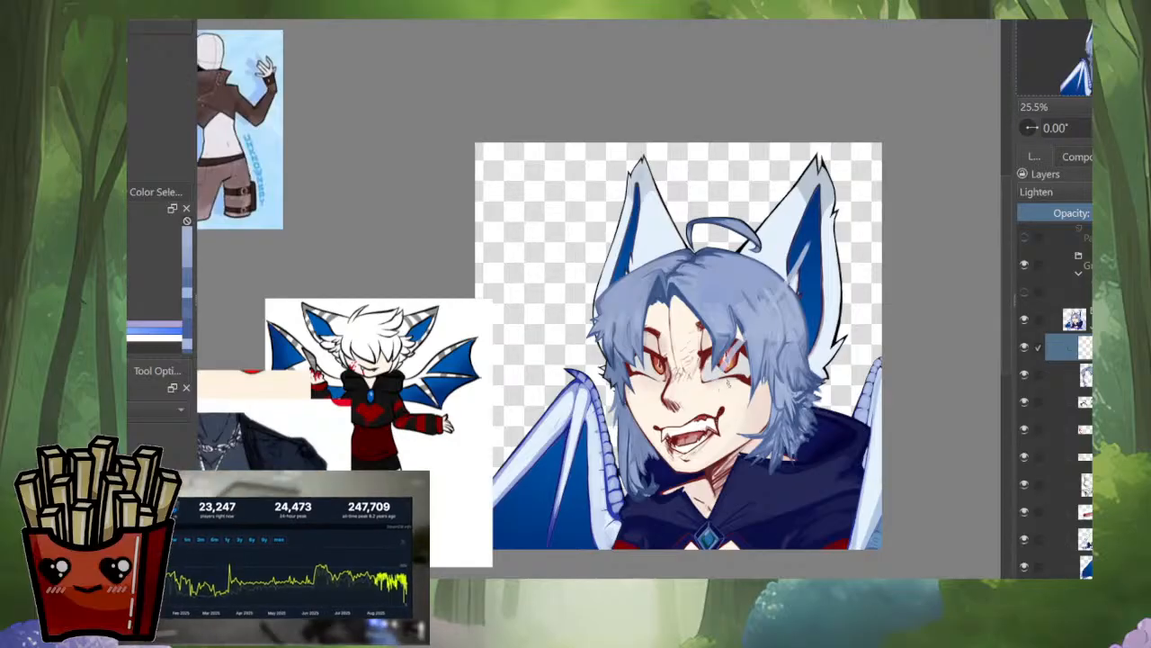
{"action": "key", "text": "ctrl+z"}
{"action": "key", "text": "ctrl+z"}
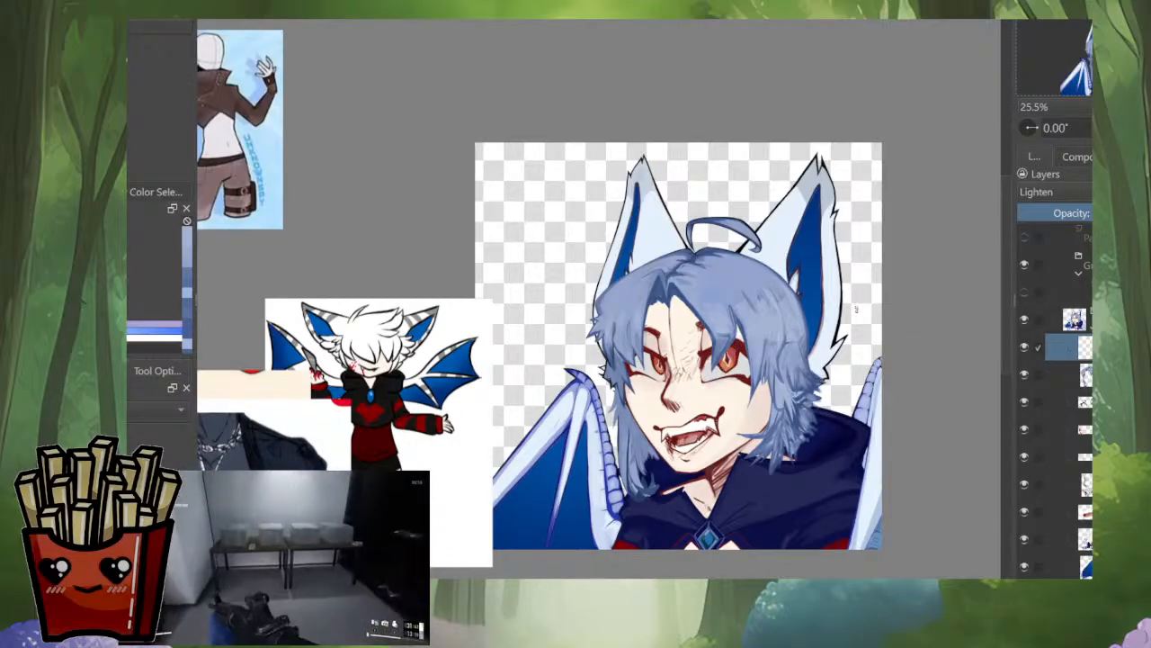
{"action": "mouse_move", "coordinate": [860, 310]}
{"action": "left_mouse_down"}
{"action": "mouse_move", "coordinate": [543, 436]}
{"action": "mouse_move", "coordinate": [502, 466]}
{"action": "left_mouse_up"}
{"action": "key", "text": "ctrl+z"}
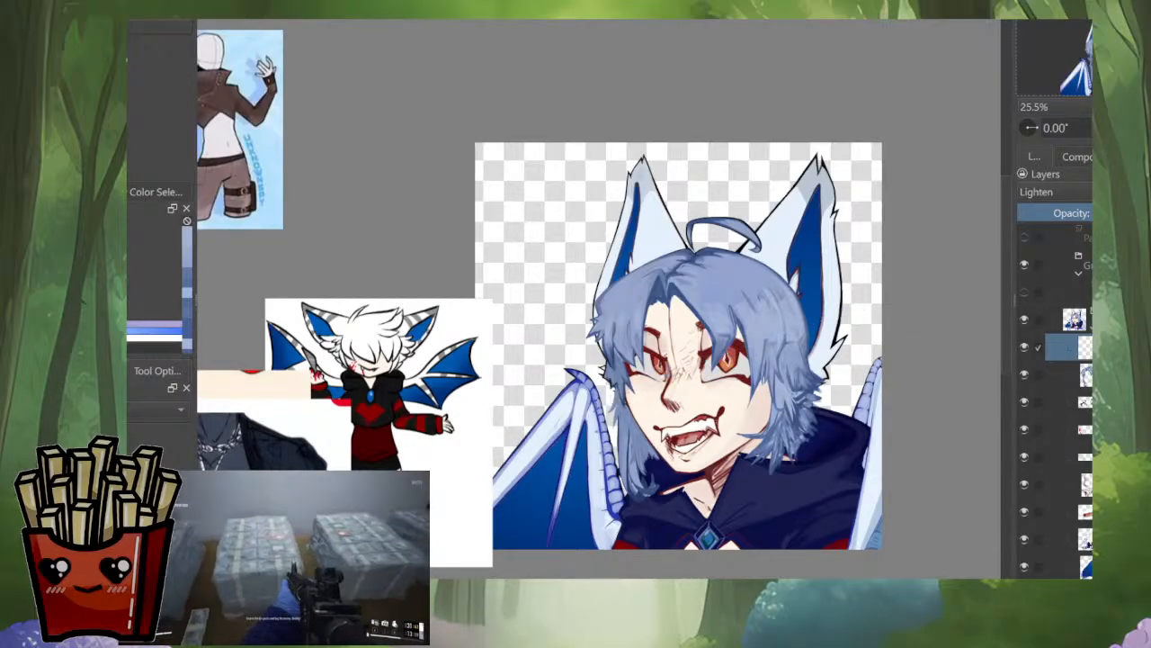
Step: Group the hair layer with the new Lighten layer and select the Lighten layer for painting
{"action": "left_click", "coordinate": [1071, 374], "text": "ctrl"}
{"action": "key", "text": "ctrl+g"}
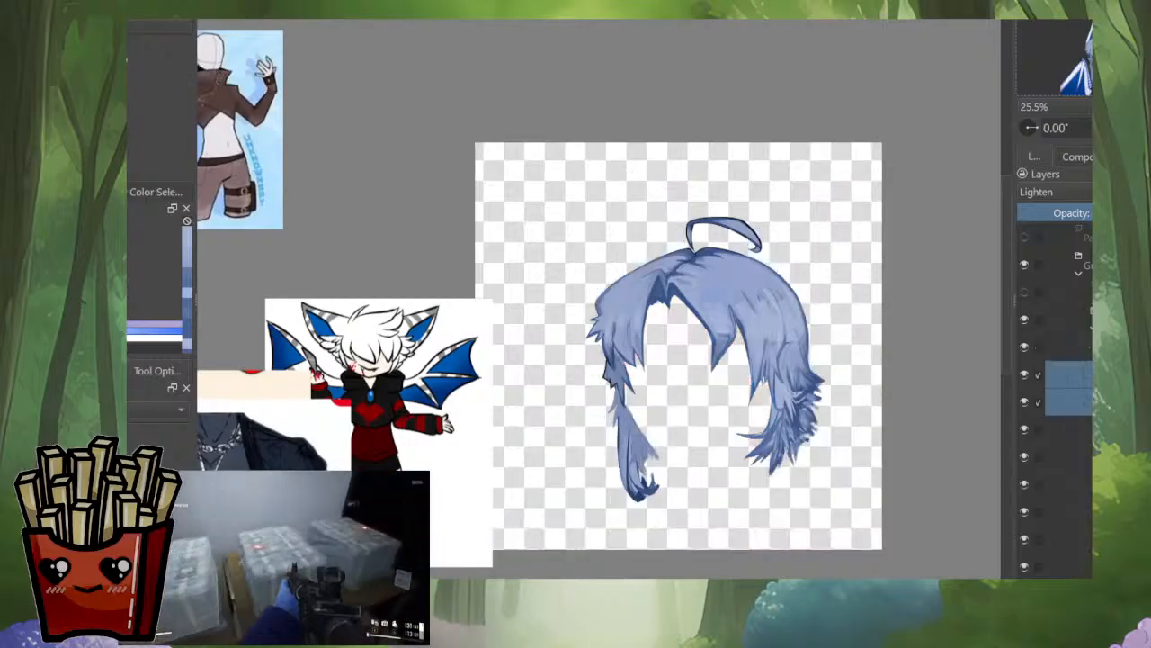
{"action": "left_click", "coordinate": [1071, 374]}
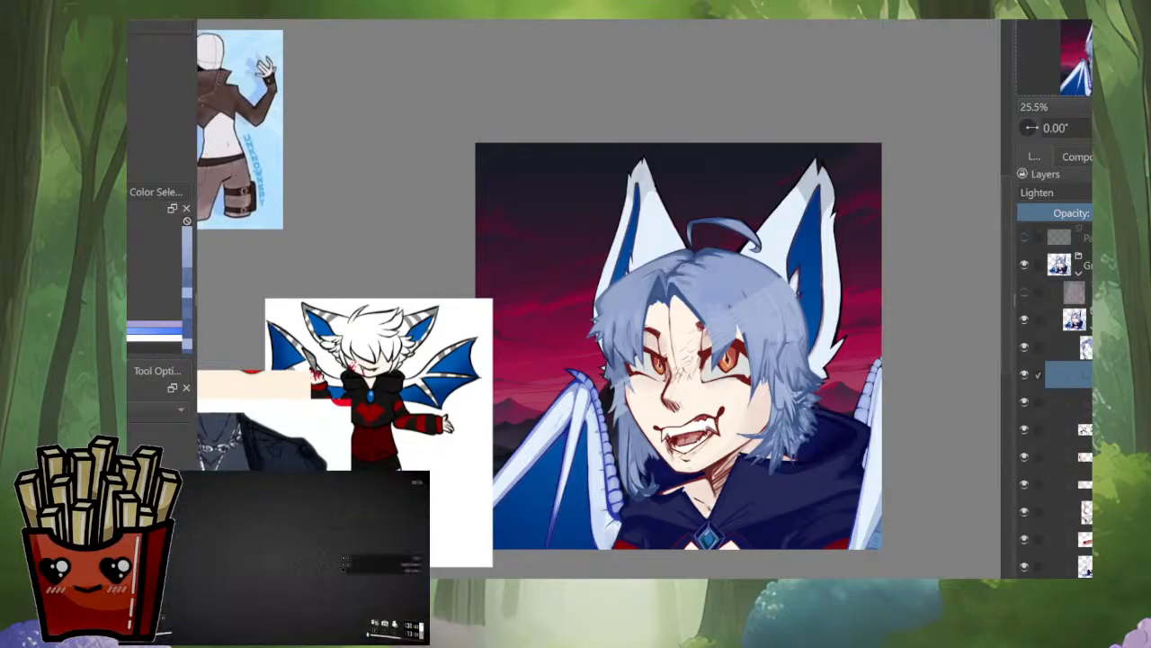
Step: Paint strokes across the fringe while testing the Luminosity, Lighten and Erase blending modes, and set the layer to Divide
{"action": "scroll", "coordinate": [1054, 192], "scroll_direction": "down", "scroll_amount": 1}
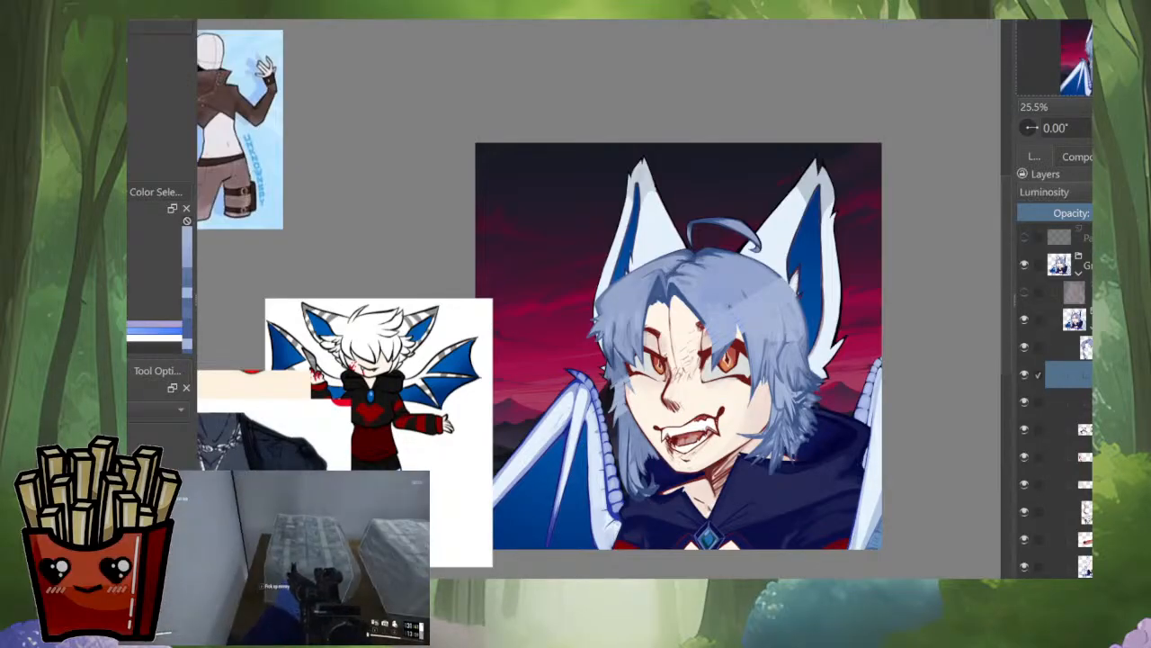
{"action": "left_click_drag", "start_coordinate": [779, 279], "coordinate": [682, 315]}
{"action": "left_click_drag", "start_coordinate": [747, 253], "coordinate": [596, 340]}
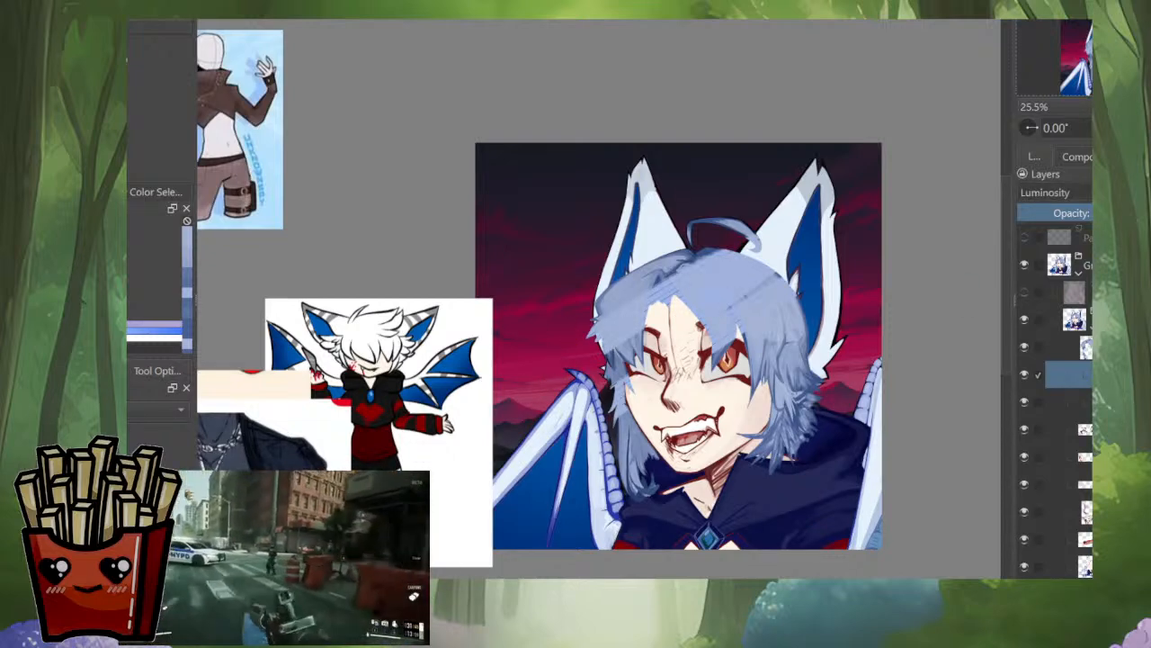
{"action": "key", "text": "l"}
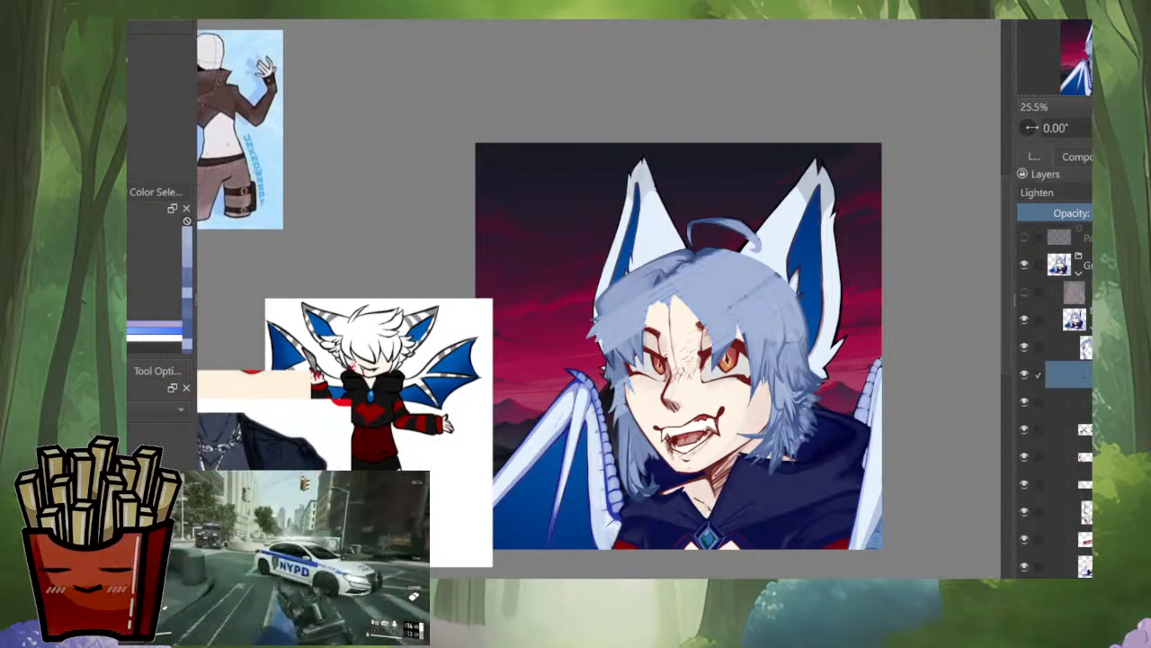
{"action": "key", "text": "e"}
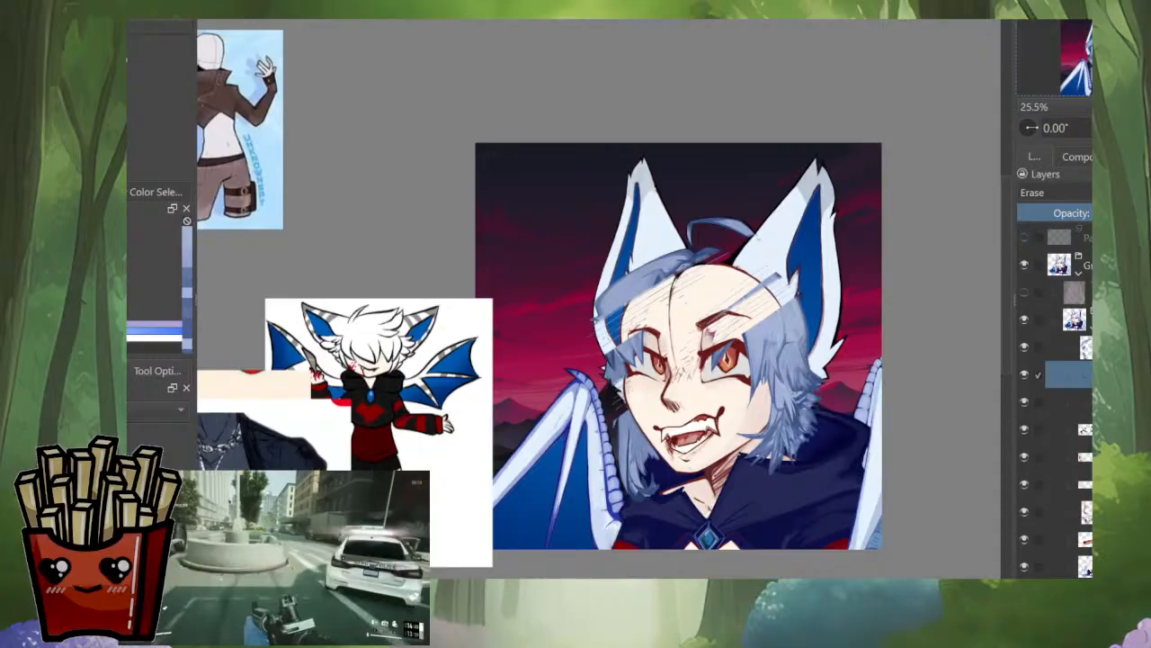
{"action": "key", "text": "d"}
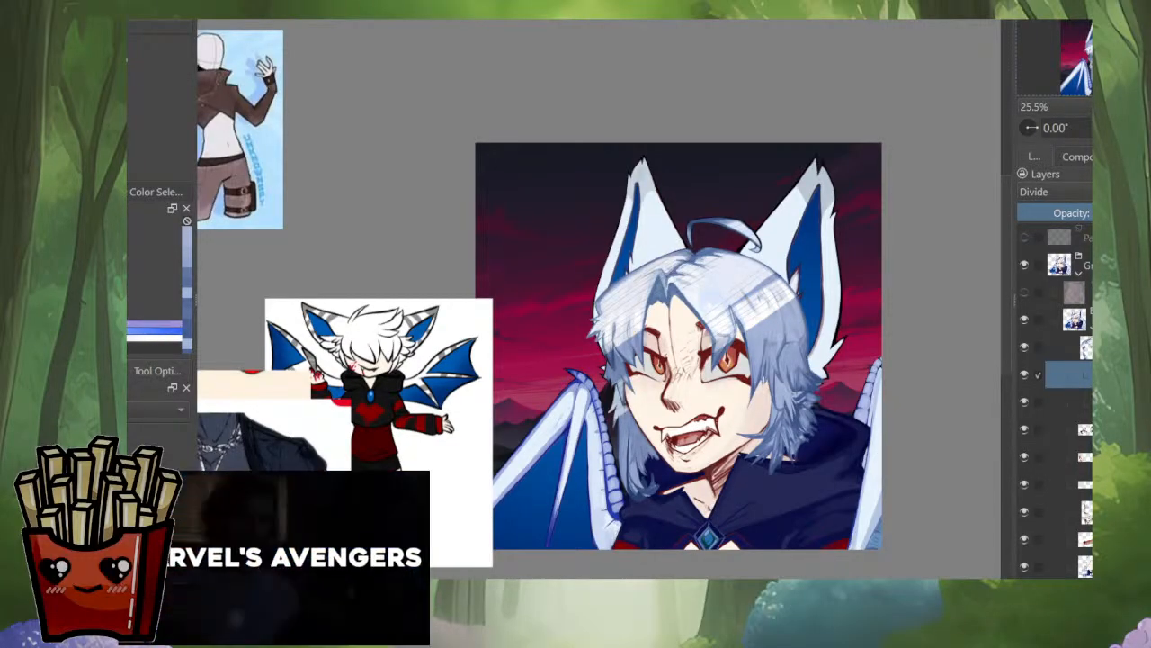
Step: Brush the Divide layer over the rest of the hair, from the crown and fringe to the lower side strands
{"action": "left_click_drag", "start_coordinate": [765, 308], "coordinate": [791, 358]}
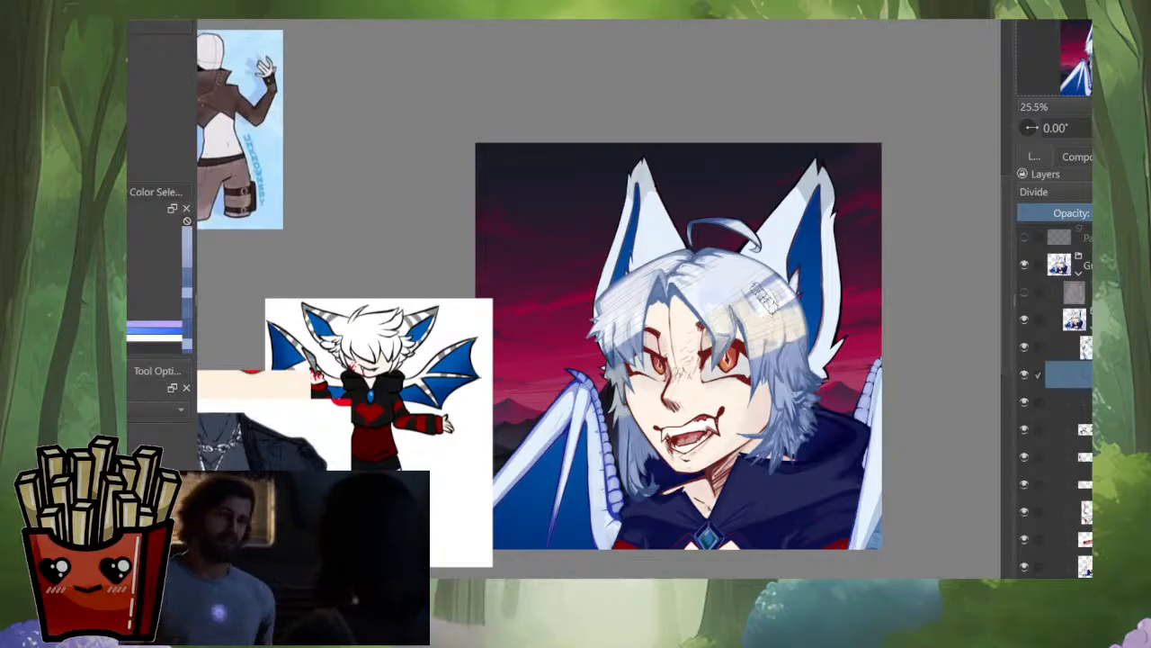
{"action": "mouse_move", "coordinate": [711, 289]}
{"action": "left_mouse_down"}
{"action": "mouse_move", "coordinate": [775, 310]}
{"action": "mouse_move", "coordinate": [802, 407]}
{"action": "left_mouse_up"}
{"action": "left_click_drag", "start_coordinate": [621, 448], "coordinate": [644, 487]}
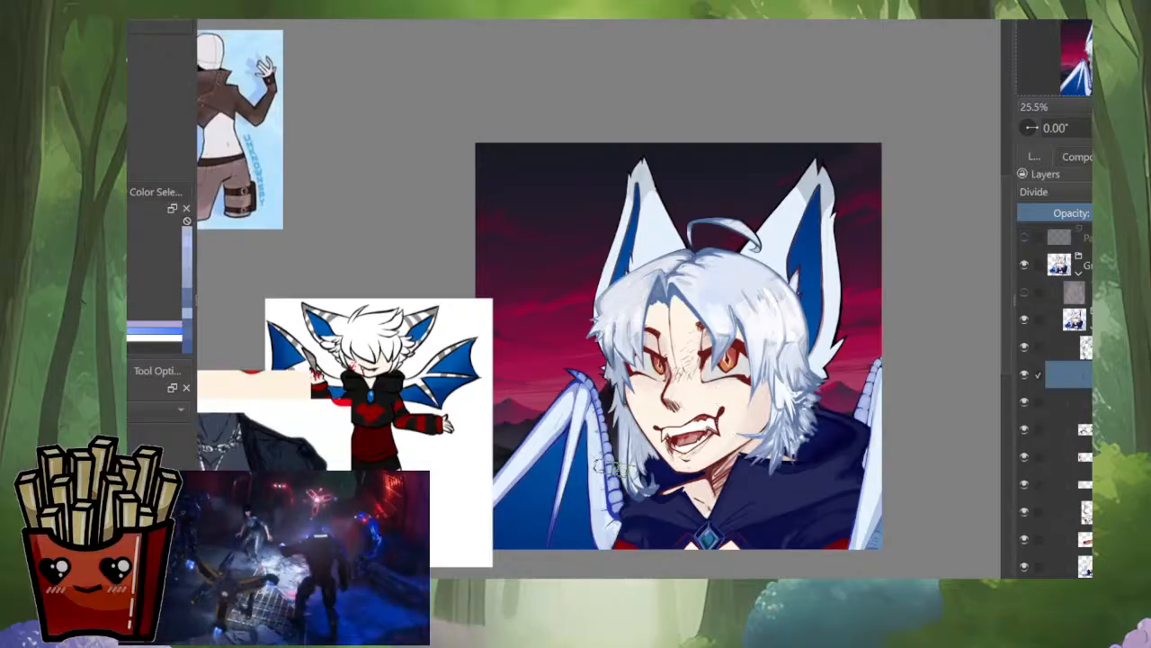
{"action": "scroll", "coordinate": [820, 358], "scroll_direction": "down", "scroll_amount": 9}
{"action": "scroll", "coordinate": [821, 360], "scroll_direction": "up", "scroll_amount": 8}
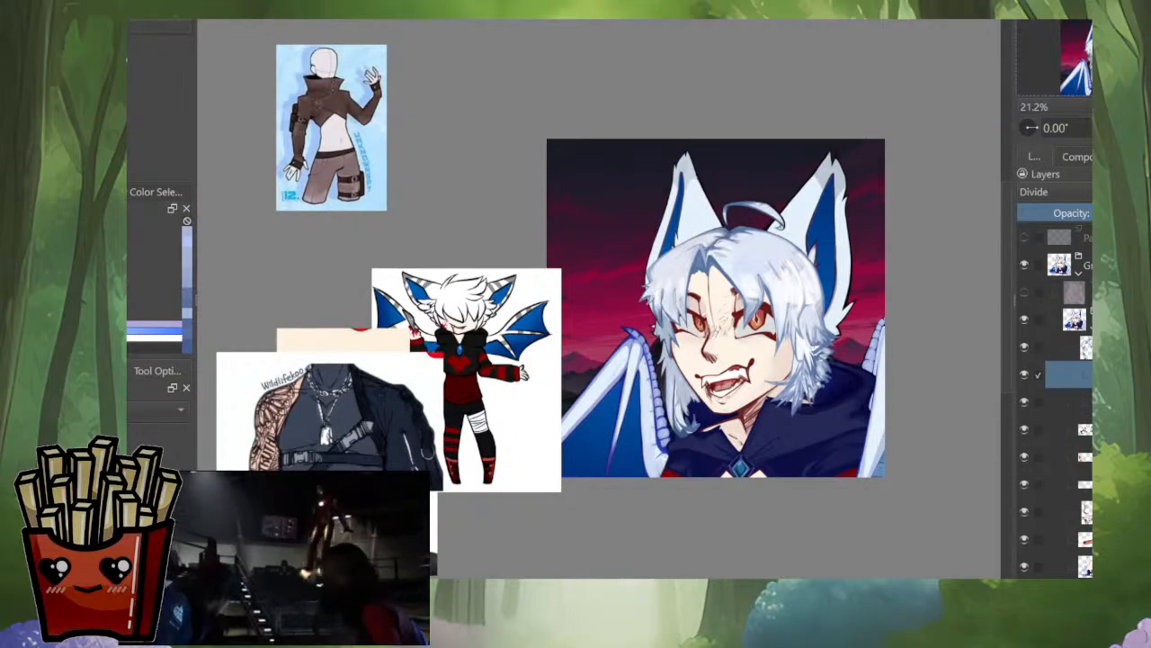
{"action": "left_click_drag", "start_coordinate": [810, 210], "coordinate": [773, 272]}
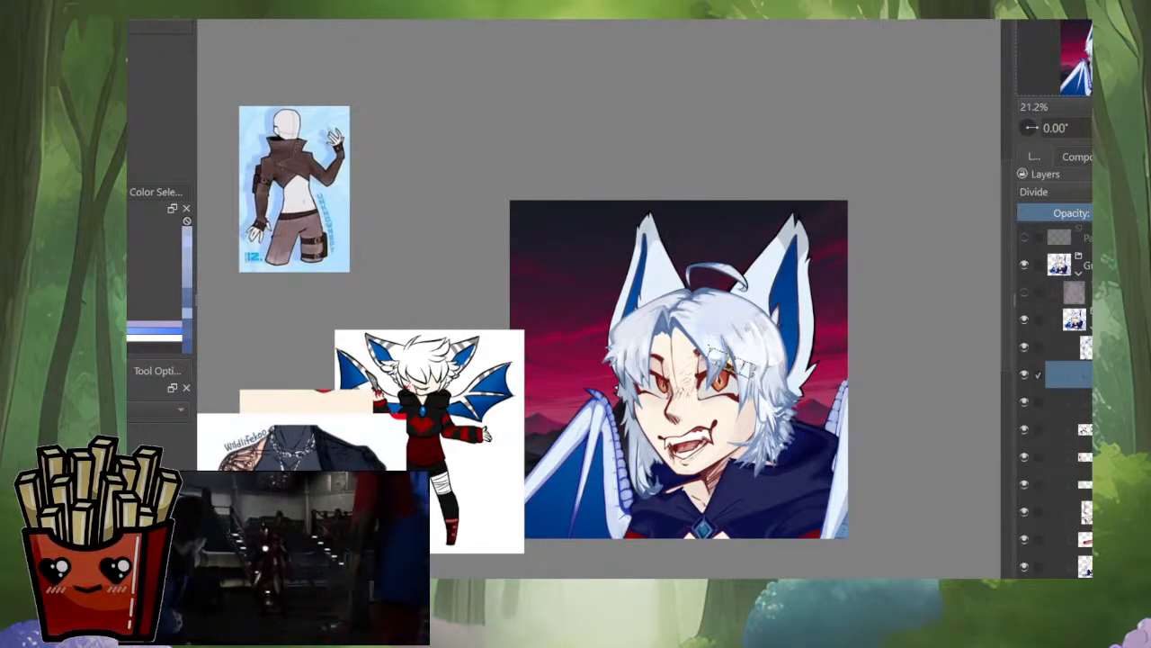
{"action": "scroll", "coordinate": [724, 387], "scroll_direction": "up", "scroll_amount": 5}
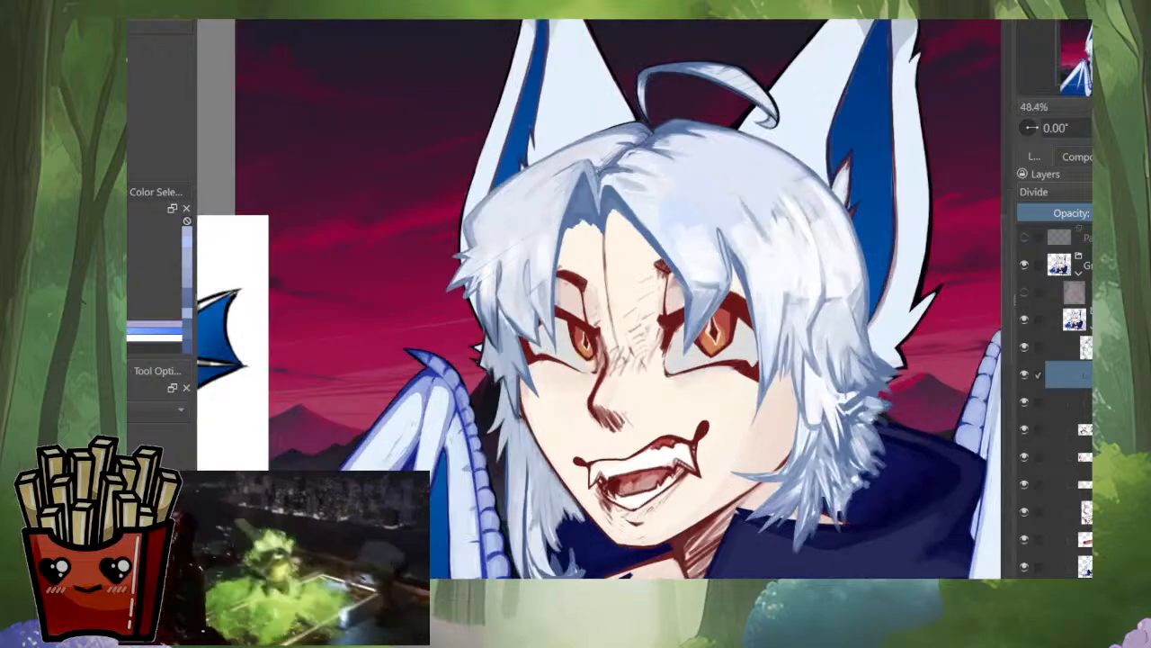
Step: Brighten the fringe strands beside the parting with light strokes on the Divide layer
{"action": "left_click_drag", "start_coordinate": [855, 450], "coordinate": [877, 394]}
{"action": "key", "text": "i"}
{"action": "key", "text": "i"}
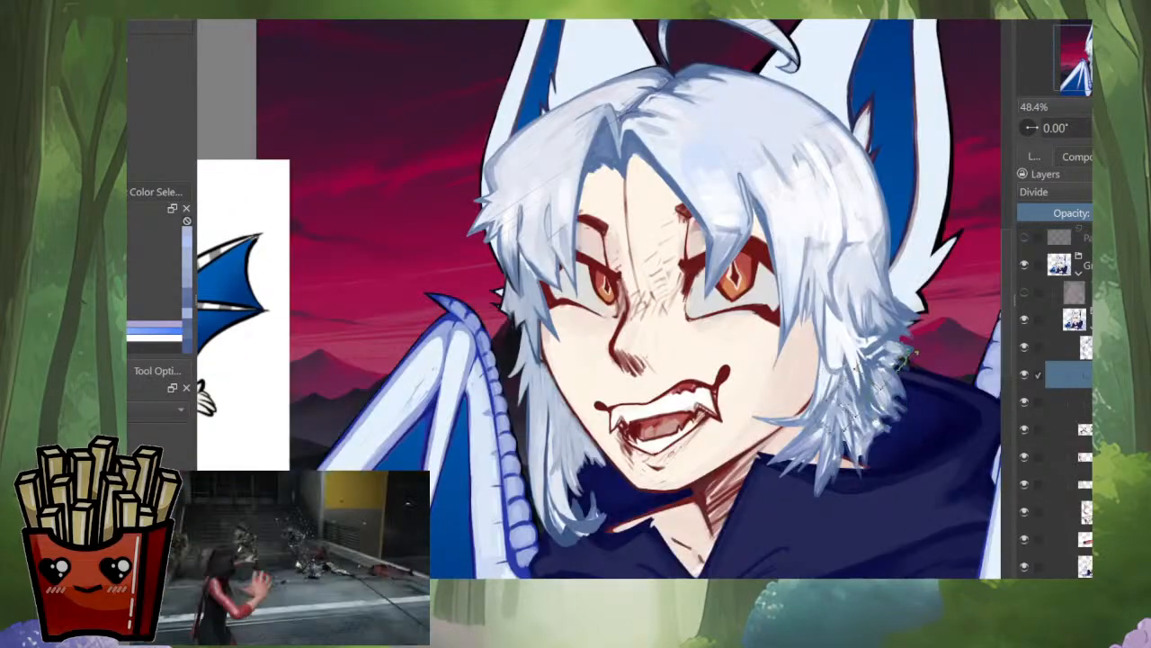
{"action": "left_click_drag", "start_coordinate": [814, 335], "coordinate": [789, 393]}
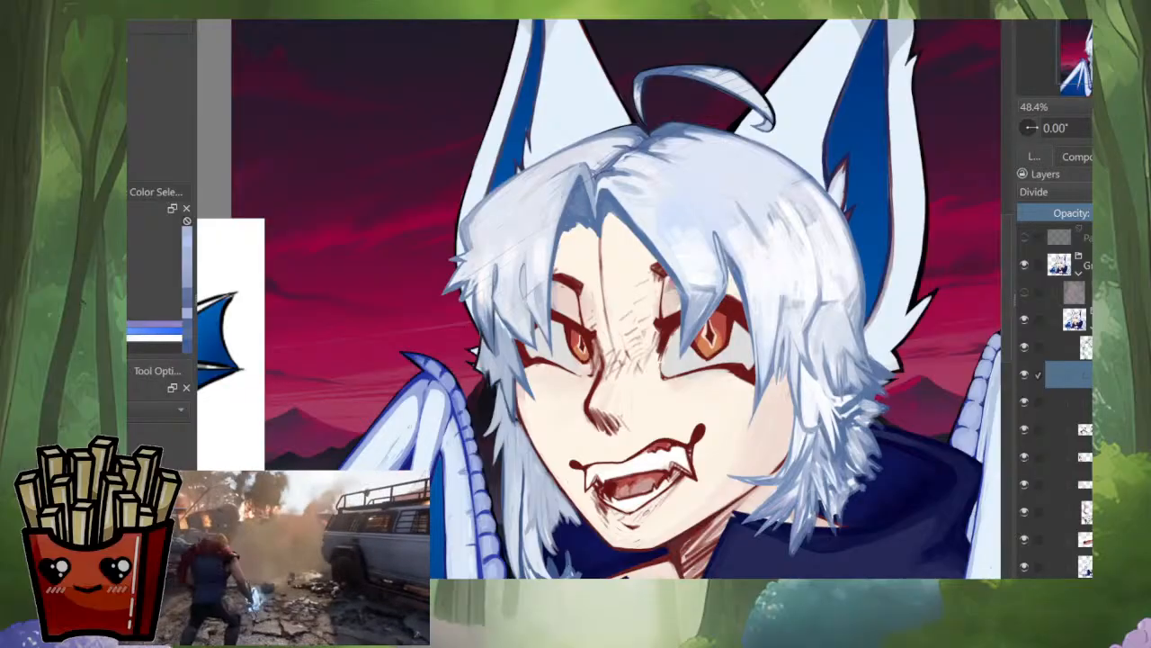
{"action": "mouse_move", "coordinate": [691, 189]}
{"action": "left_mouse_down"}
{"action": "mouse_move", "coordinate": [658, 205]}
{"action": "mouse_move", "coordinate": [666, 211]}
{"action": "left_mouse_up"}
{"action": "left_click", "coordinate": [701, 313], "text": "ctrl"}
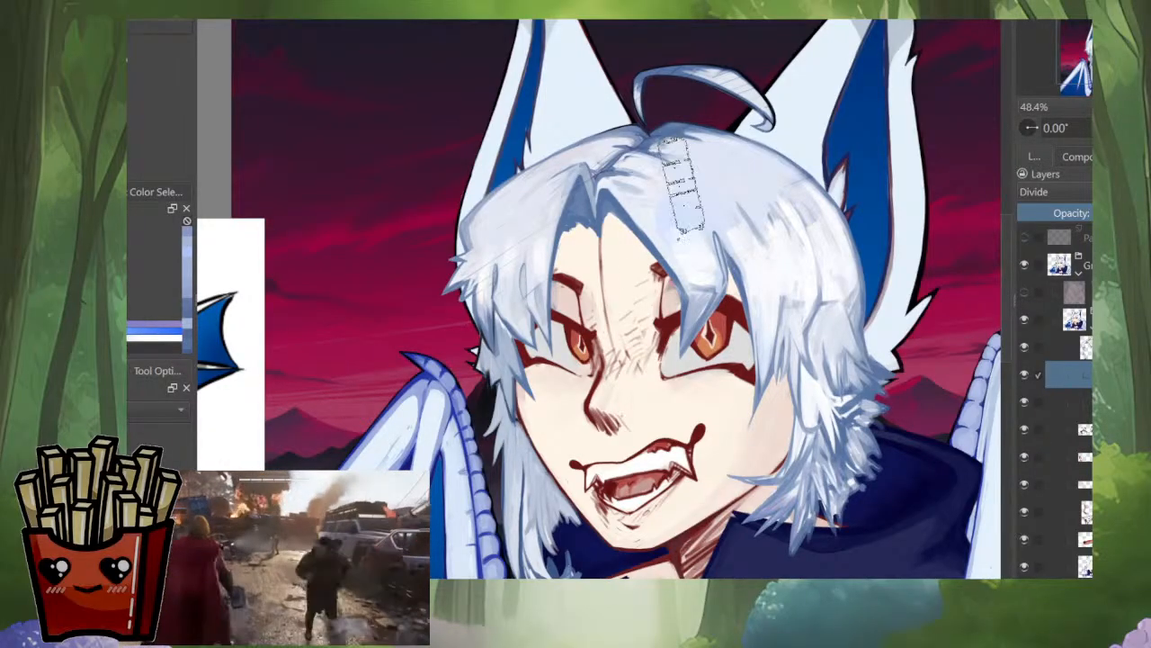
Step: Reduce the brush size and paint white highlights on the fringe strands on both sides of the parting
{"action": "key", "text": "bracketleft"}
{"action": "key", "text": "bracketleft"}
{"action": "key", "text": "bracketleft"}
{"action": "mouse_move", "coordinate": [488, 243]}
{"action": "left_mouse_down"}
{"action": "mouse_move", "coordinate": [463, 283]}
{"action": "mouse_move", "coordinate": [452, 262]}
{"action": "mouse_move", "coordinate": [484, 310]}
{"action": "left_mouse_up"}
{"action": "left_click_drag", "start_coordinate": [531, 243], "coordinate": [541, 328]}
{"action": "left_click_drag", "start_coordinate": [703, 219], "coordinate": [707, 308]}
{"action": "left_click_drag", "start_coordinate": [754, 250], "coordinate": [722, 304]}
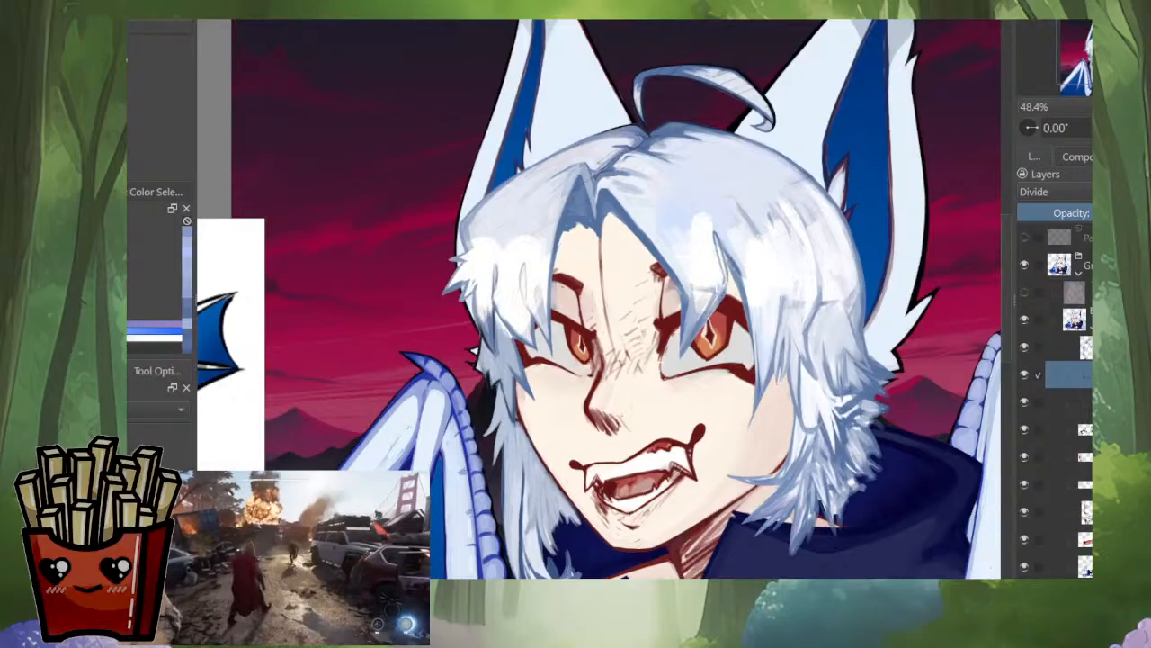
Step: Choose another colour and rework the fringe highlights on both sides of the face, checking them against the whole picture
{"action": "left_click", "coordinate": [130, 290]}
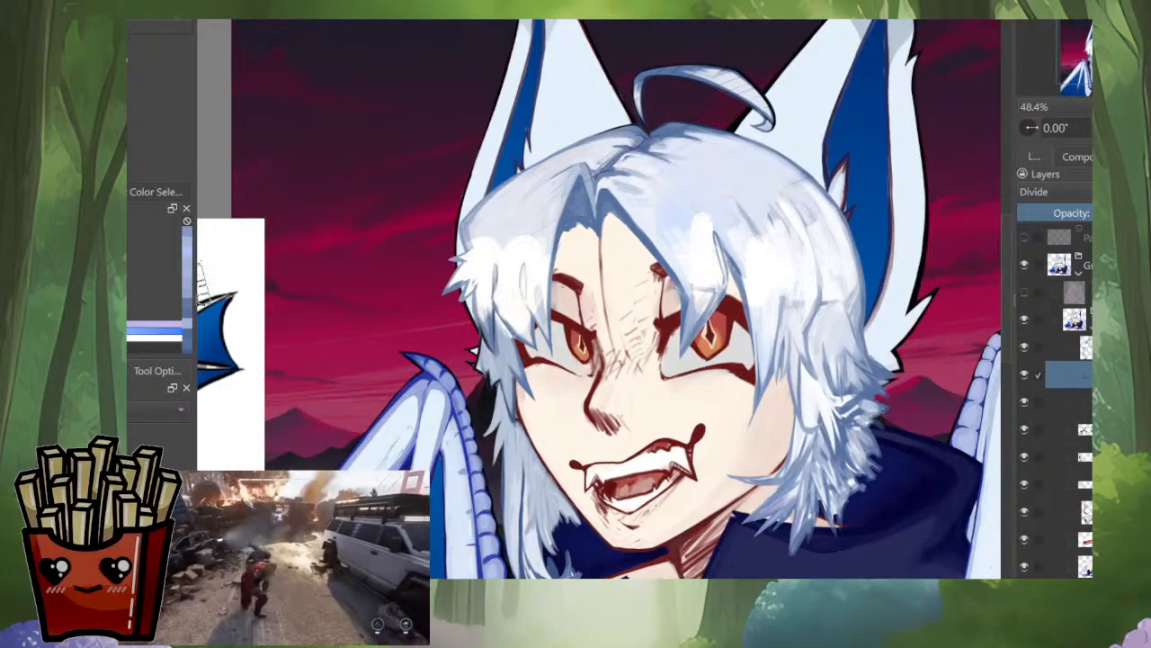
{"action": "left_click_drag", "start_coordinate": [498, 230], "coordinate": [485, 286]}
{"action": "mouse_move", "coordinate": [484, 232]}
{"action": "left_mouse_down"}
{"action": "mouse_move", "coordinate": [458, 293]}
{"action": "mouse_move", "coordinate": [484, 324]}
{"action": "left_mouse_up"}
{"action": "left_click_drag", "start_coordinate": [529, 290], "coordinate": [532, 328]}
{"action": "left_click_drag", "start_coordinate": [718, 259], "coordinate": [727, 297]}
{"action": "mouse_move", "coordinate": [715, 261]}
{"action": "left_mouse_down"}
{"action": "mouse_move", "coordinate": [698, 304]}
{"action": "mouse_move", "coordinate": [783, 315]}
{"action": "mouse_move", "coordinate": [842, 244]}
{"action": "left_mouse_up"}
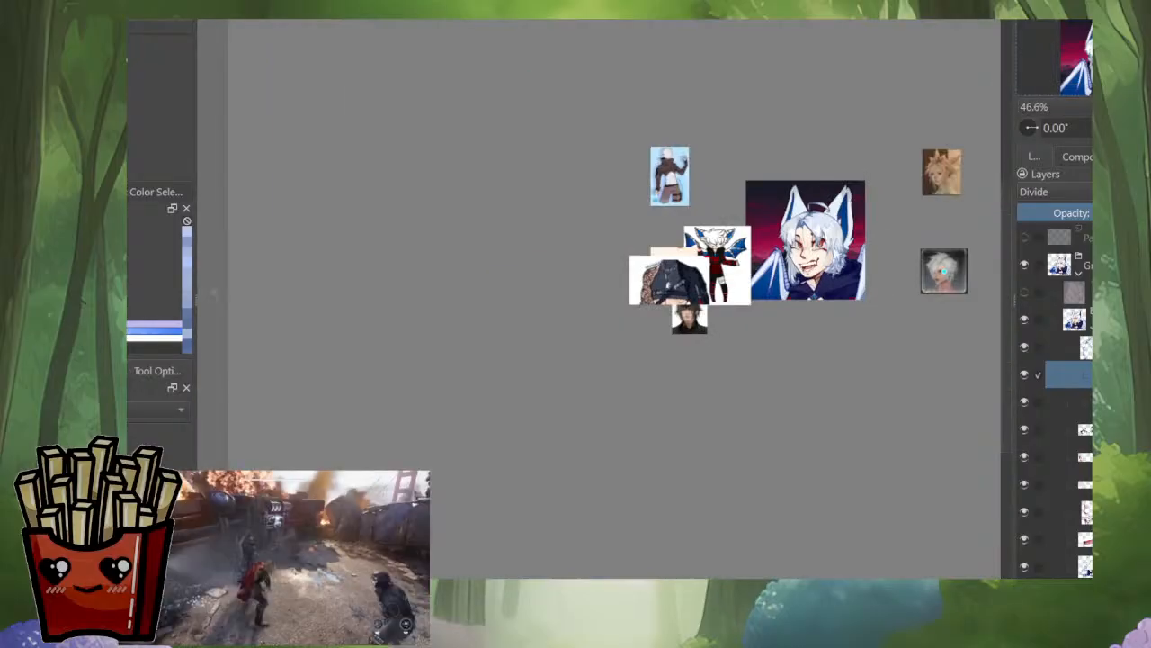
{"action": "scroll", "coordinate": [826, 240], "scroll_direction": "up", "scroll_amount": 2}
{"action": "left_click_drag", "start_coordinate": [826, 241], "coordinate": [787, 308]}
{"action": "scroll", "coordinate": [819, 346], "scroll_direction": "up", "scroll_amount": 3}
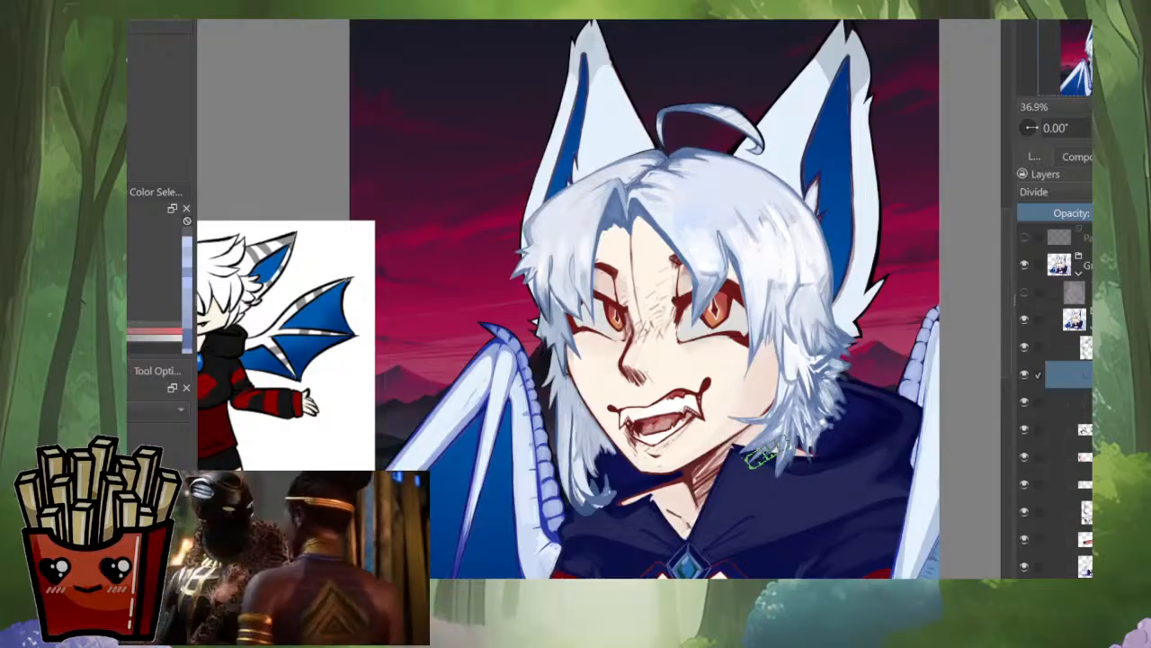
Step: Compare the hair with and without the Divide layer and merge that layer down into a Normal layer
{"action": "left_click", "coordinate": [1025, 374]}
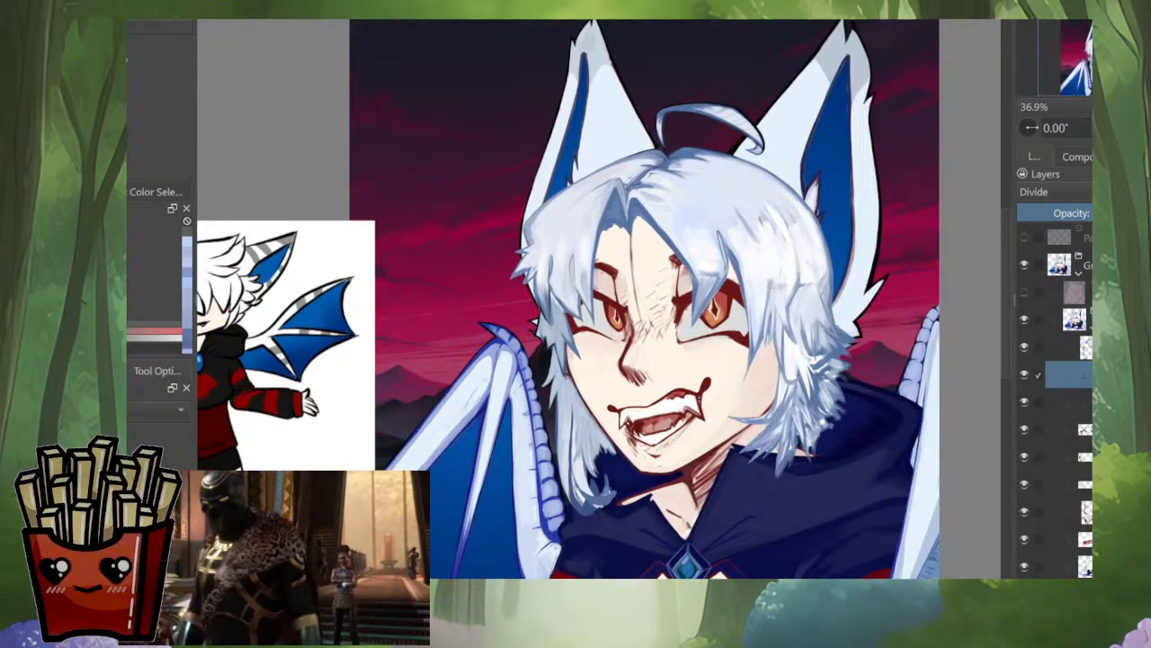
{"action": "key", "text": "ctrl+e"}
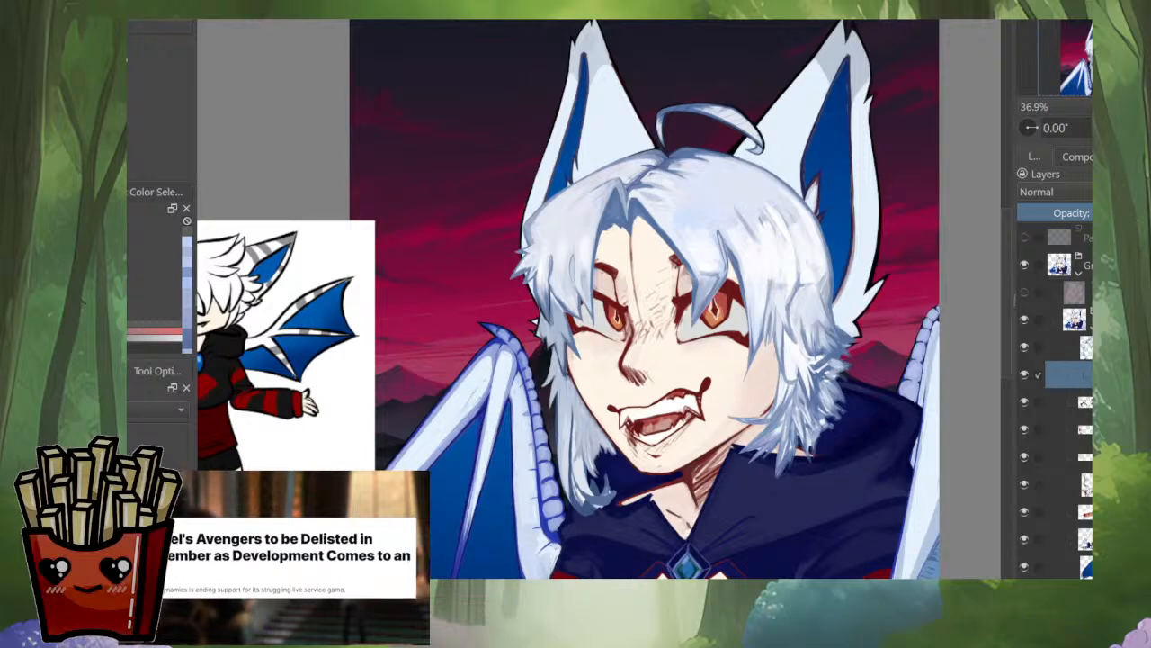
{"action": "scroll", "coordinate": [858, 462], "scroll_direction": "down", "scroll_amount": 3}
{"action": "scroll", "coordinate": [856, 472], "scroll_direction": "up", "scroll_amount": 2}
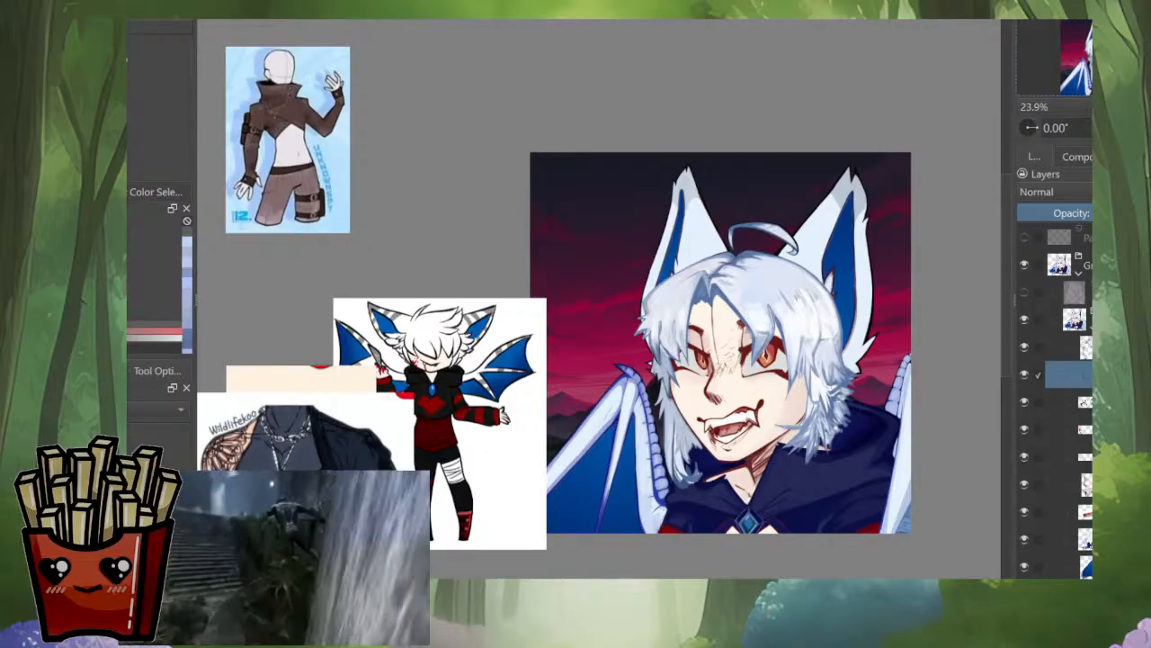
{"action": "scroll", "coordinate": [1057, 359], "scroll_direction": "down", "scroll_amount": 1}
{"action": "scroll", "coordinate": [814, 297], "scroll_direction": "up", "scroll_amount": 4}
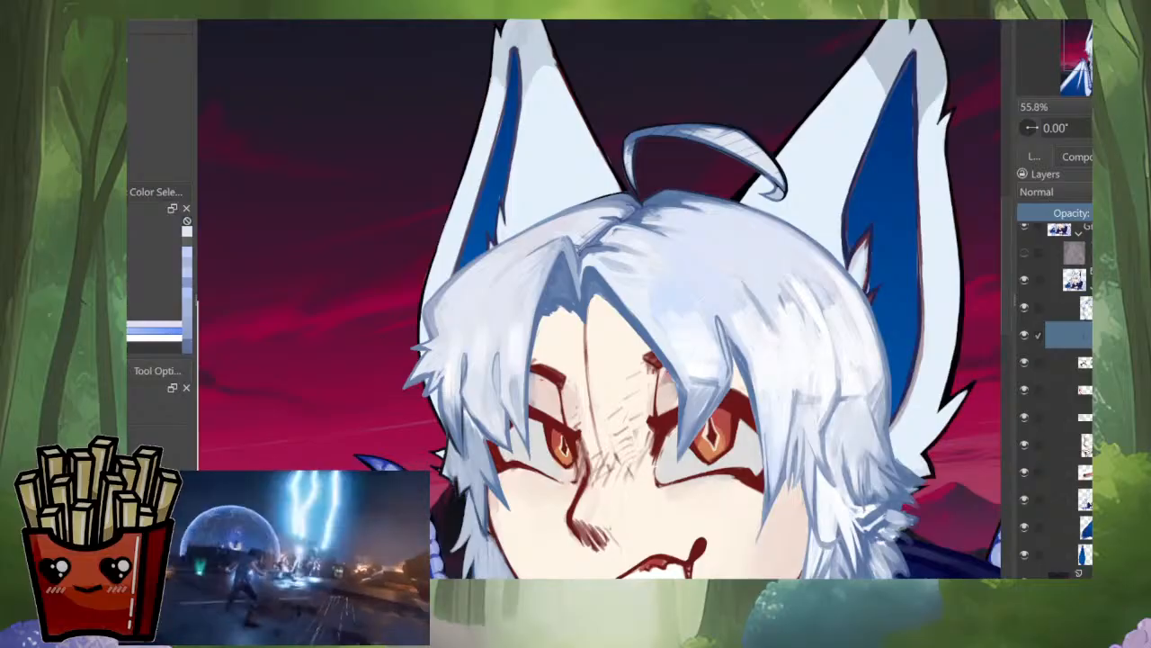
Step: Select the base layer holding the skin and outer ears and isolate it from the other layers
{"action": "left_click", "coordinate": [1069, 499]}
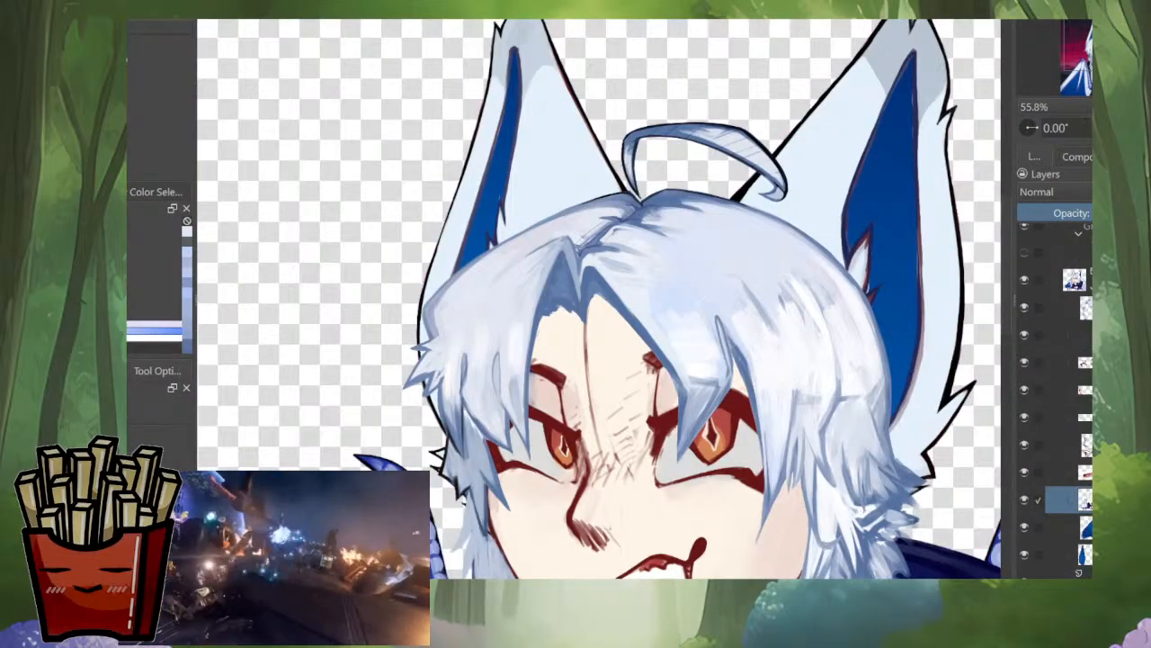
{"action": "key", "text": "alt+i"}
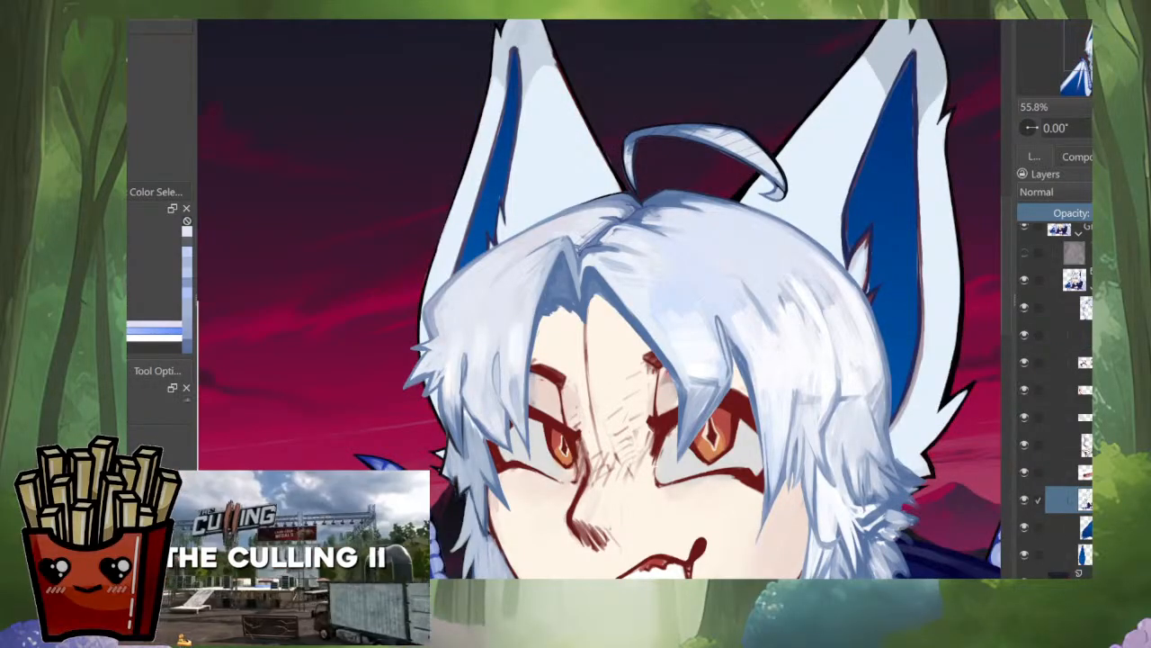
{"action": "left_click", "coordinate": [1086, 502], "text": "alt"}
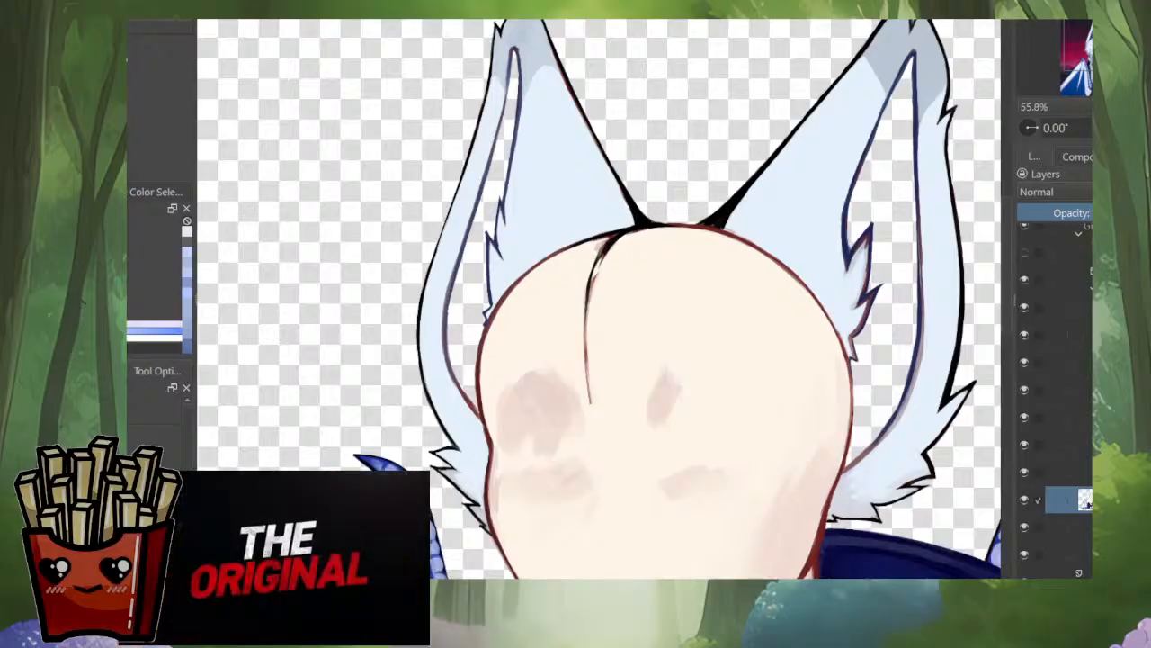
{"action": "left_click_drag", "start_coordinate": [675, 383], "coordinate": [619, 540]}
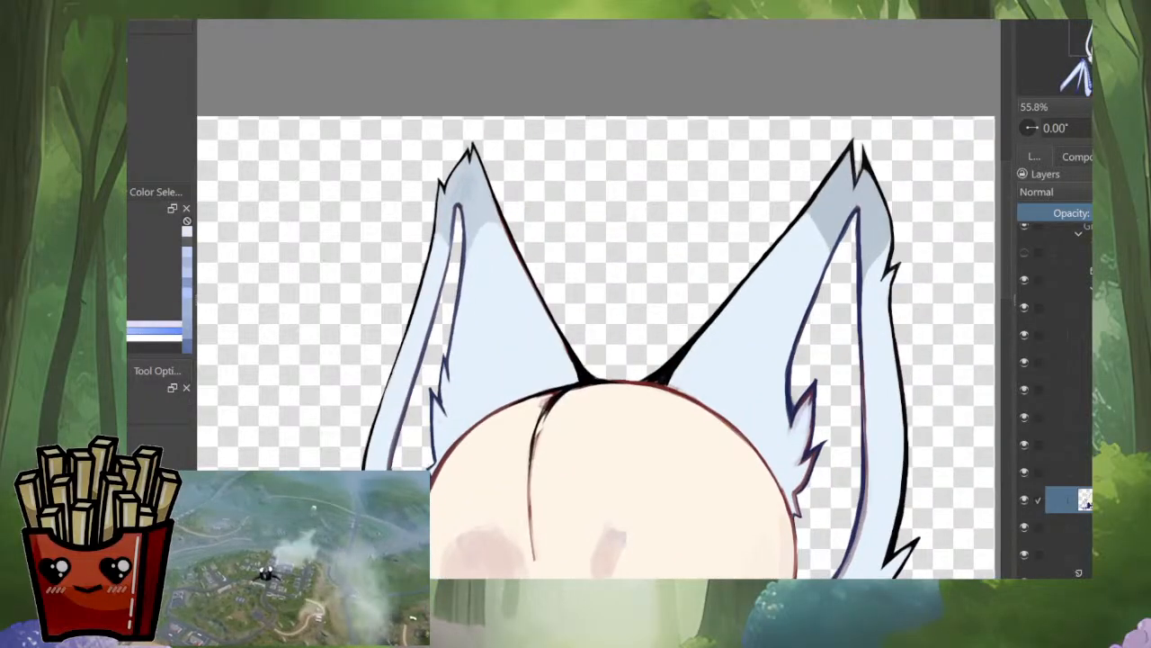
Step: Select the fur areas of both ears on the isolated base layer and activate the brush
{"action": "left_click", "coordinate": [1086, 502], "text": "ctrl"}
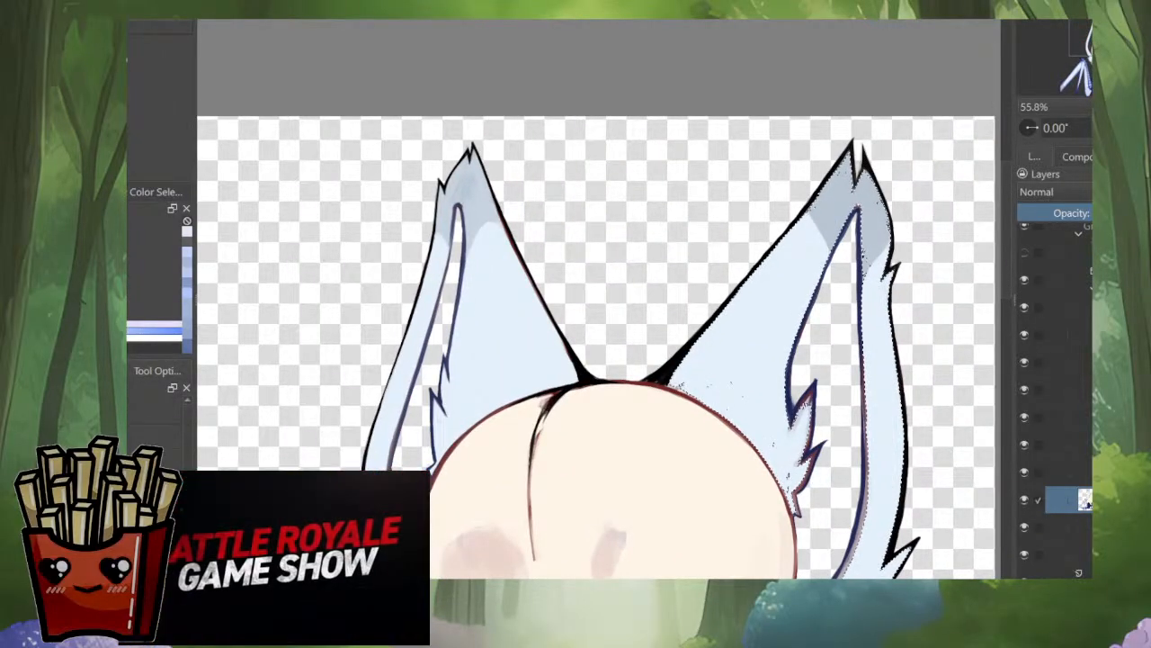
{"action": "left_click_drag", "start_coordinate": [513, 306], "coordinate": [543, 310]}
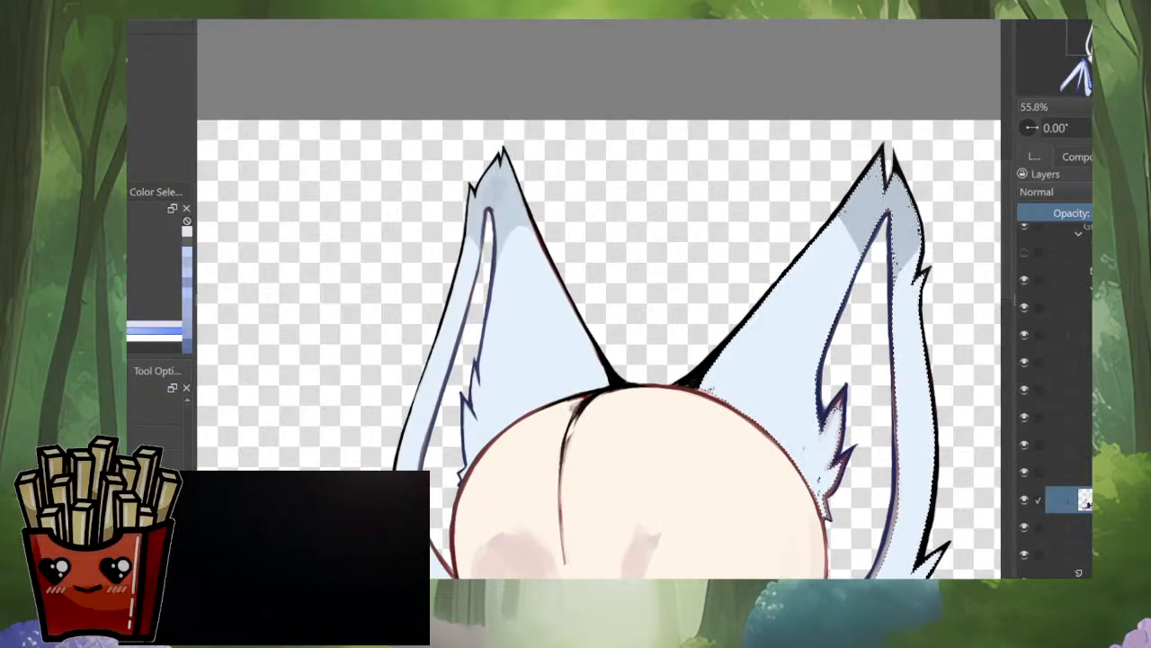
{"action": "left_click", "coordinate": [535, 310], "text": "shift"}
{"action": "left_click_drag", "start_coordinate": [540, 360], "coordinate": [403, 437]}
{"action": "key", "text": "b"}
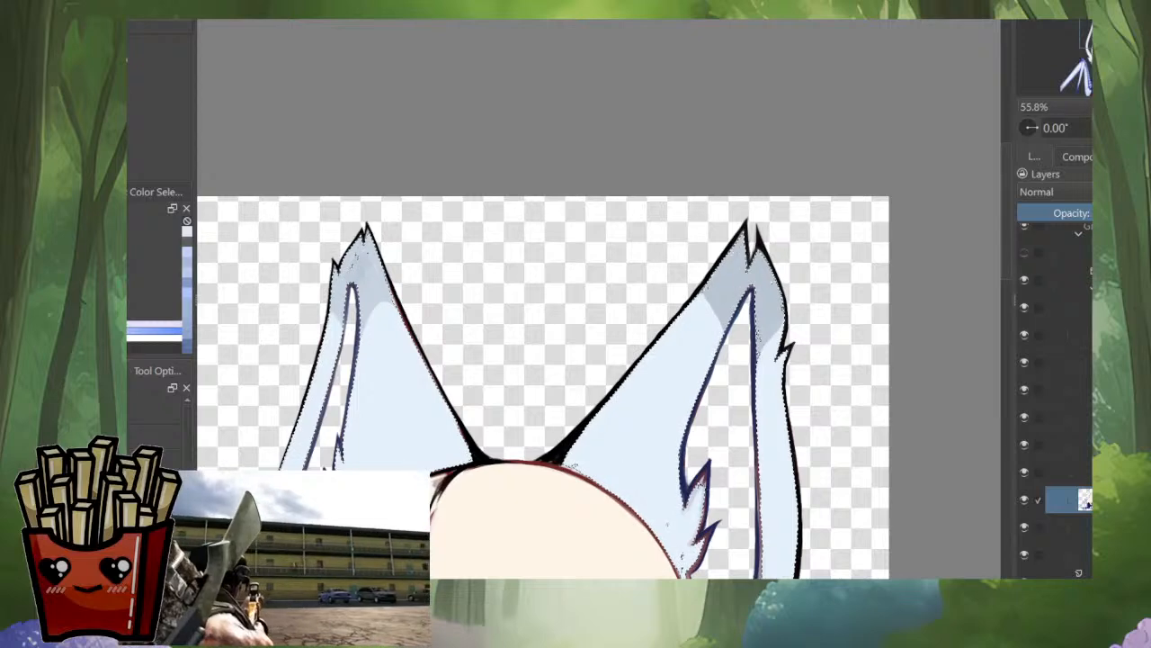
Step: Pick a blue paint colour and exclude the grey tips of both ears from the fur selection
{"action": "left_click_drag", "start_coordinate": [775, 314], "coordinate": [861, 315]}
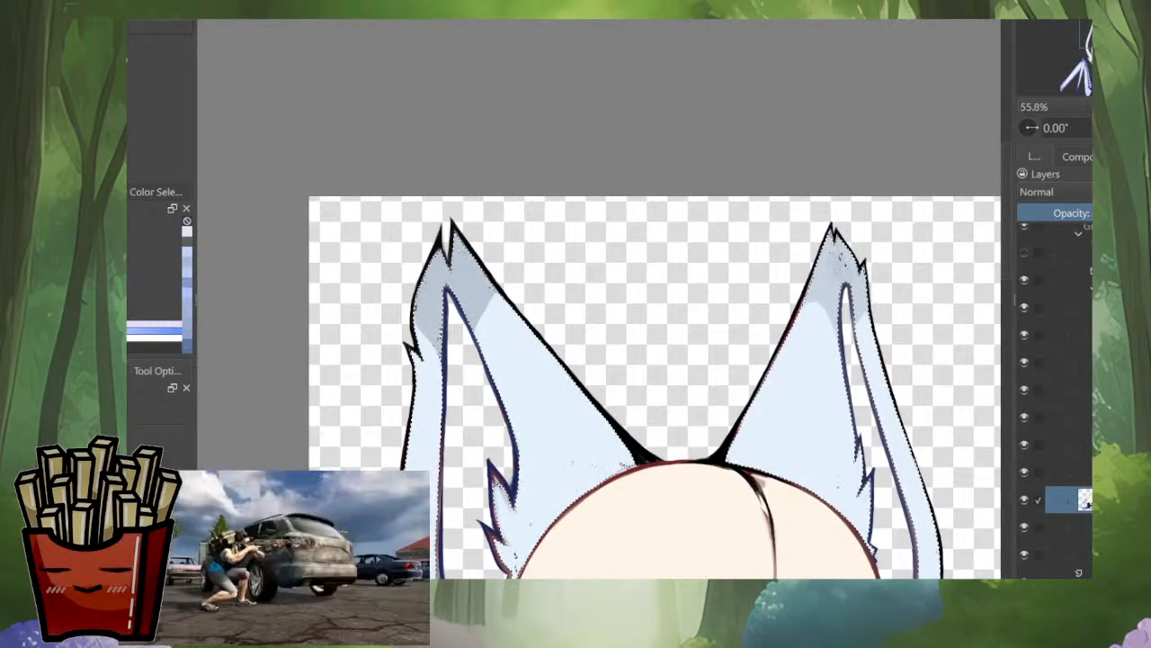
{"action": "left_click", "coordinate": [133, 292]}
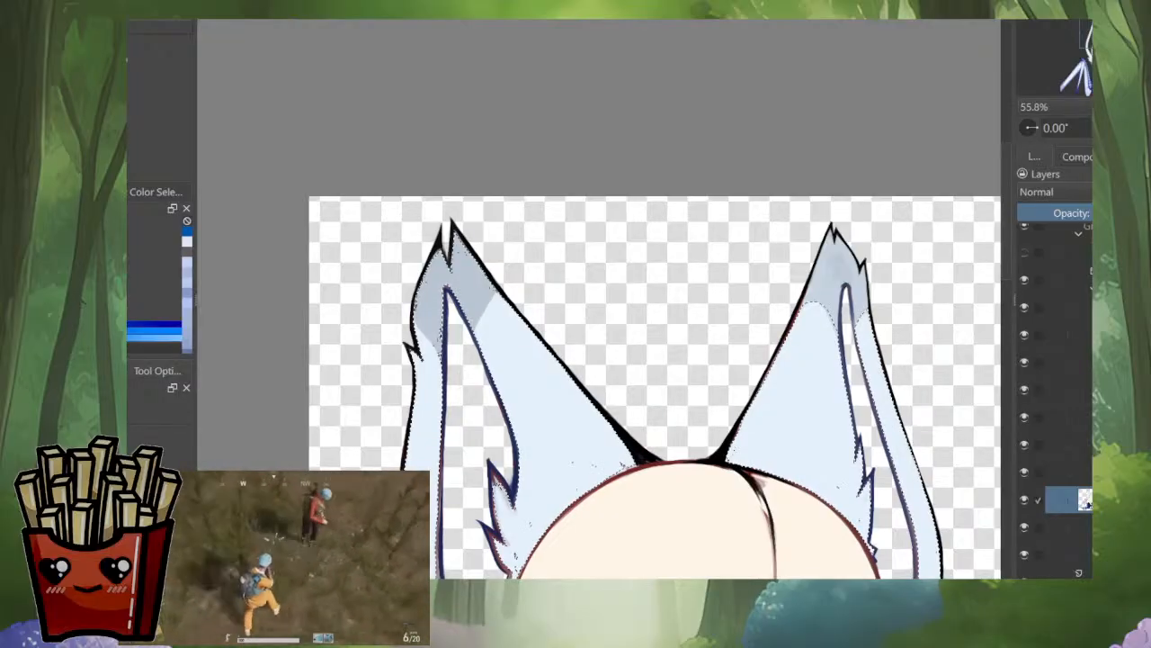
{"action": "left_click_drag", "start_coordinate": [540, 360], "coordinate": [697, 382]}
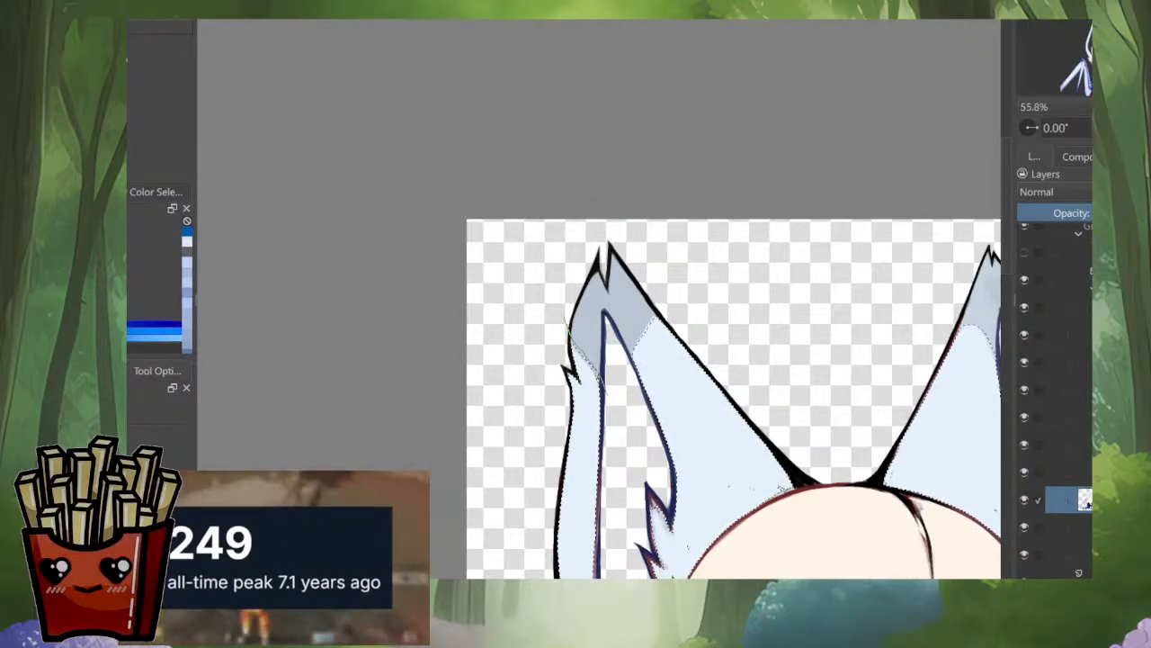
{"action": "scroll", "coordinate": [619, 394], "scroll_direction": "up", "scroll_amount": 5}
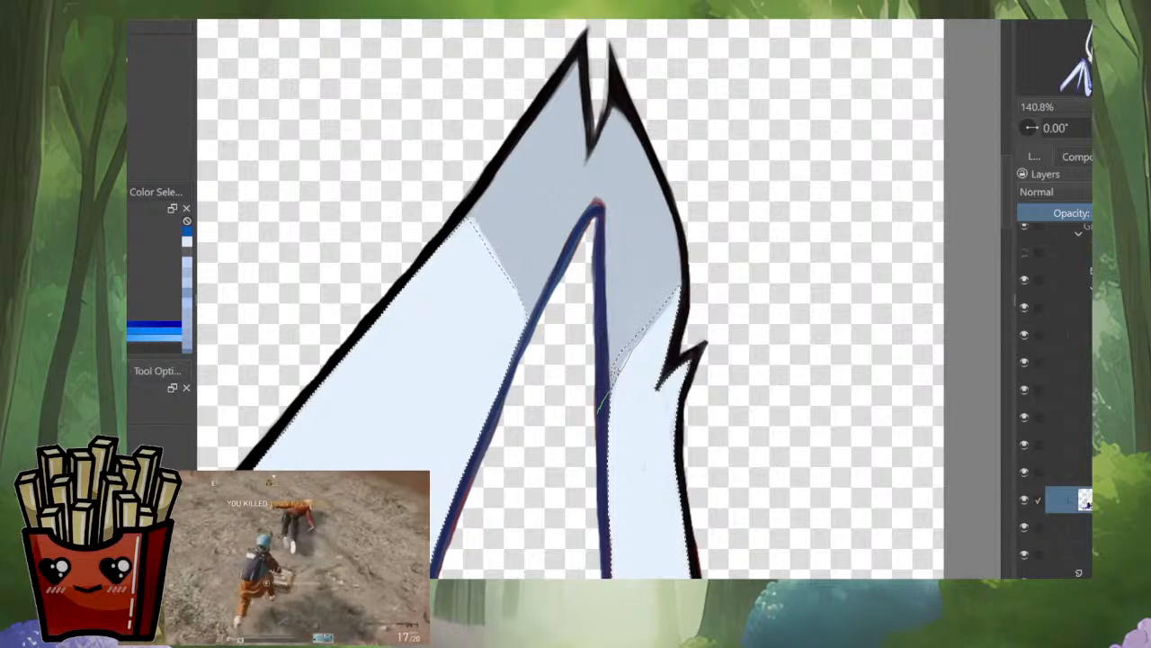
{"action": "scroll", "coordinate": [791, 271], "scroll_direction": "down", "scroll_amount": 9}
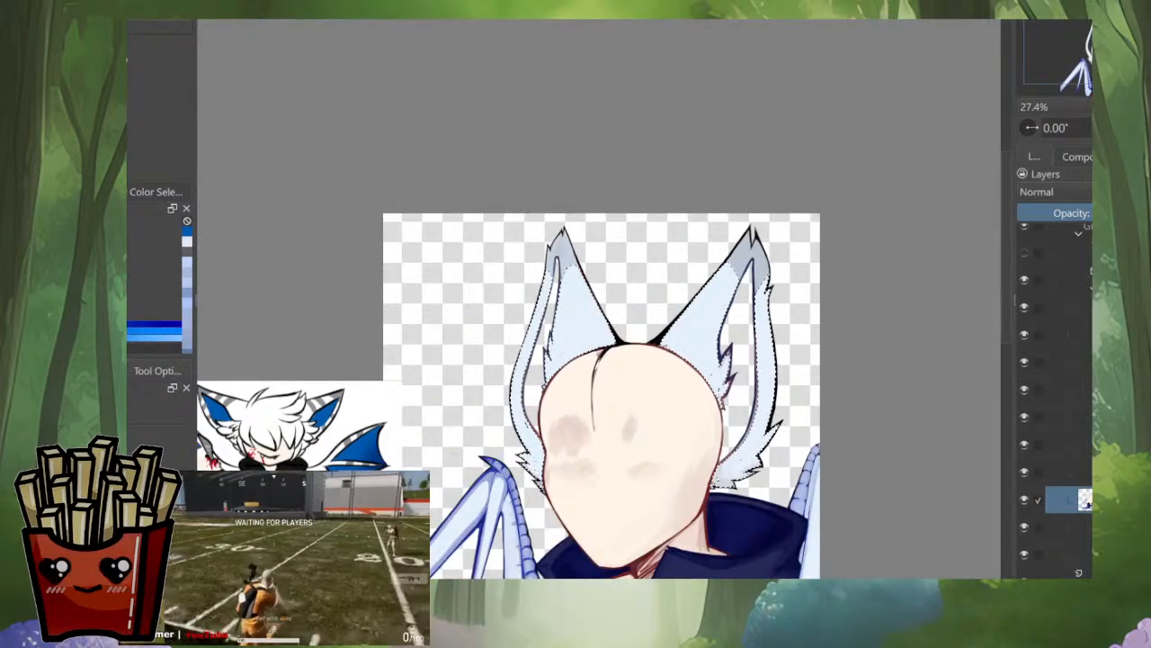
Step: Fill the gaps in the selection at the larger ear's base and fit it to the line art of the inner fur tufts
{"action": "scroll", "coordinate": [642, 335], "scroll_direction": "up", "scroll_amount": 7}
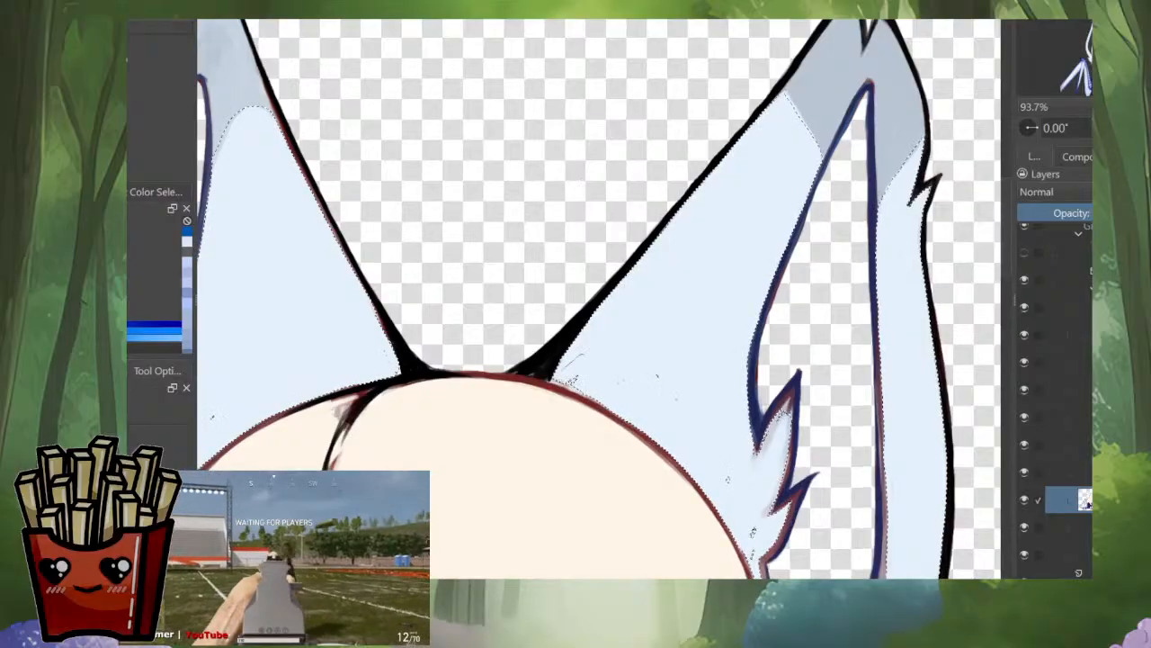
{"action": "key", "text": "m"}
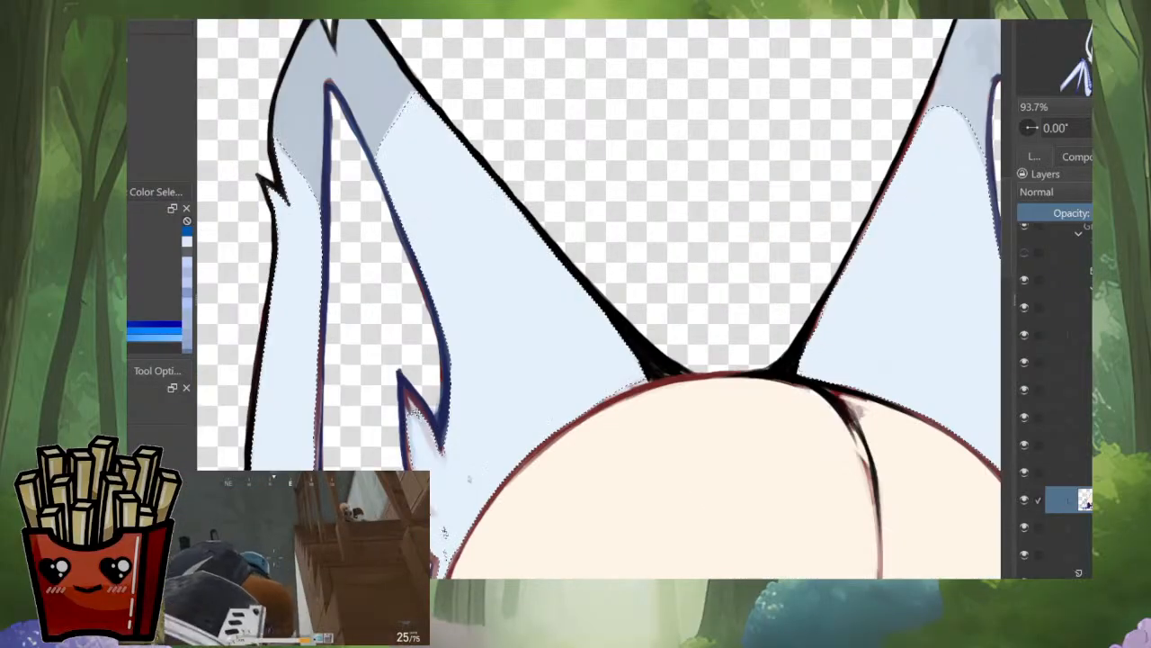
{"action": "left_click_drag", "start_coordinate": [601, 385], "coordinate": [702, 316]}
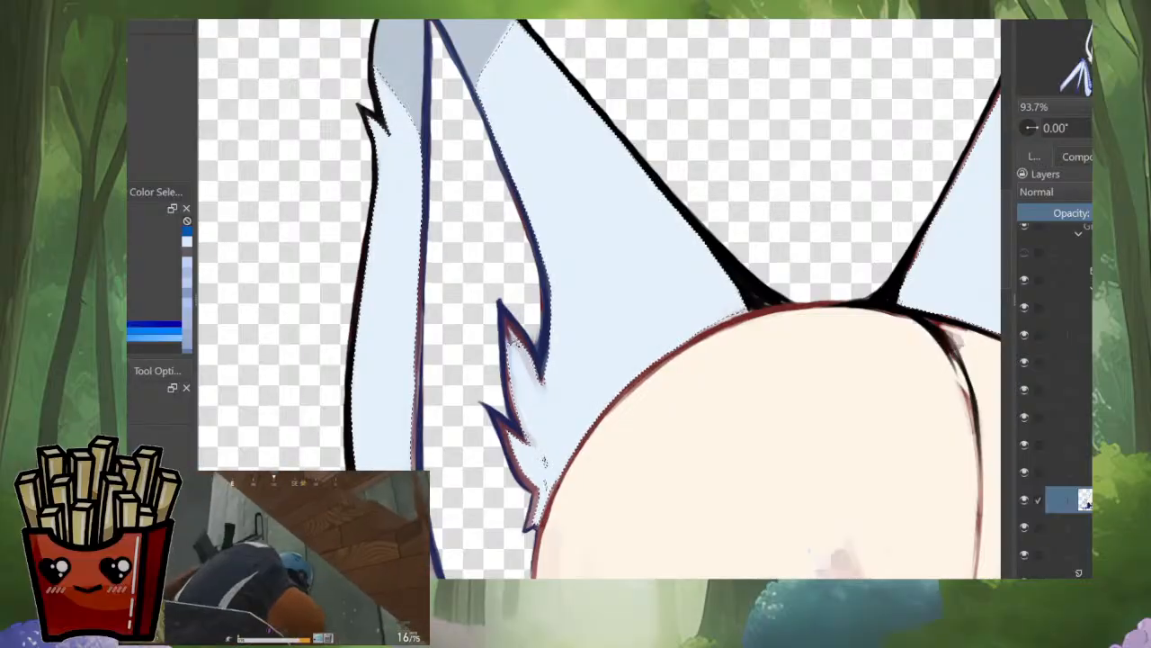
{"action": "scroll", "coordinate": [514, 347], "scroll_direction": "up", "scroll_amount": 3}
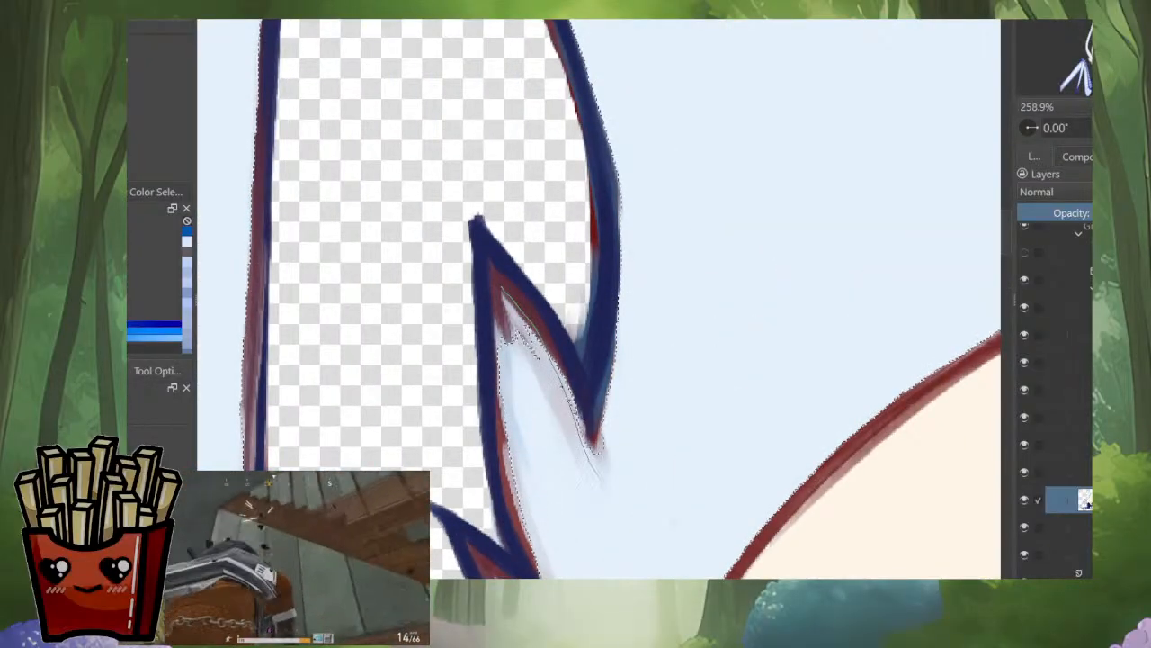
{"action": "key", "text": "ctrl+z"}
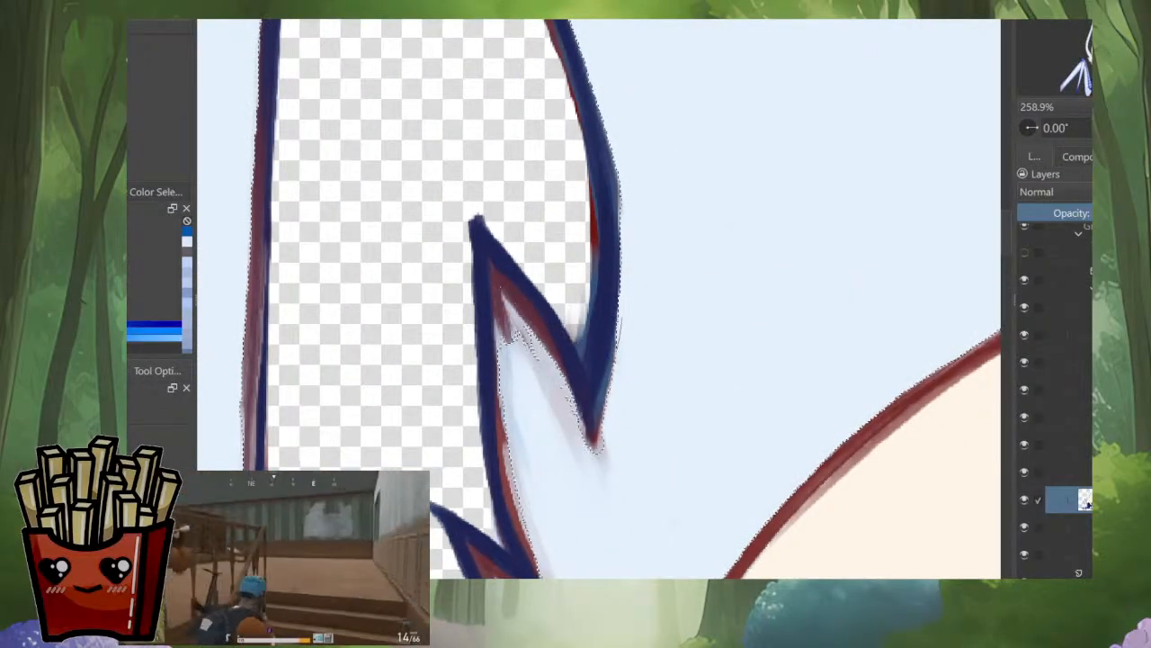
{"action": "left_click_drag", "start_coordinate": [621, 318], "coordinate": [591, 437]}
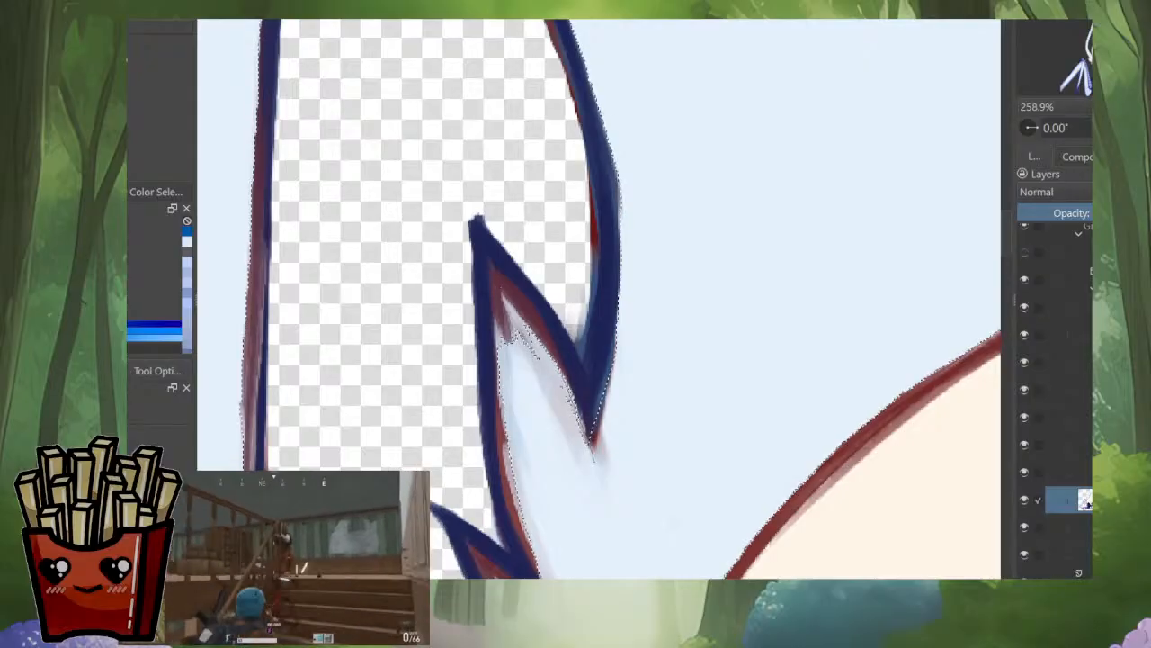
{"action": "left_click", "coordinate": [531, 331]}
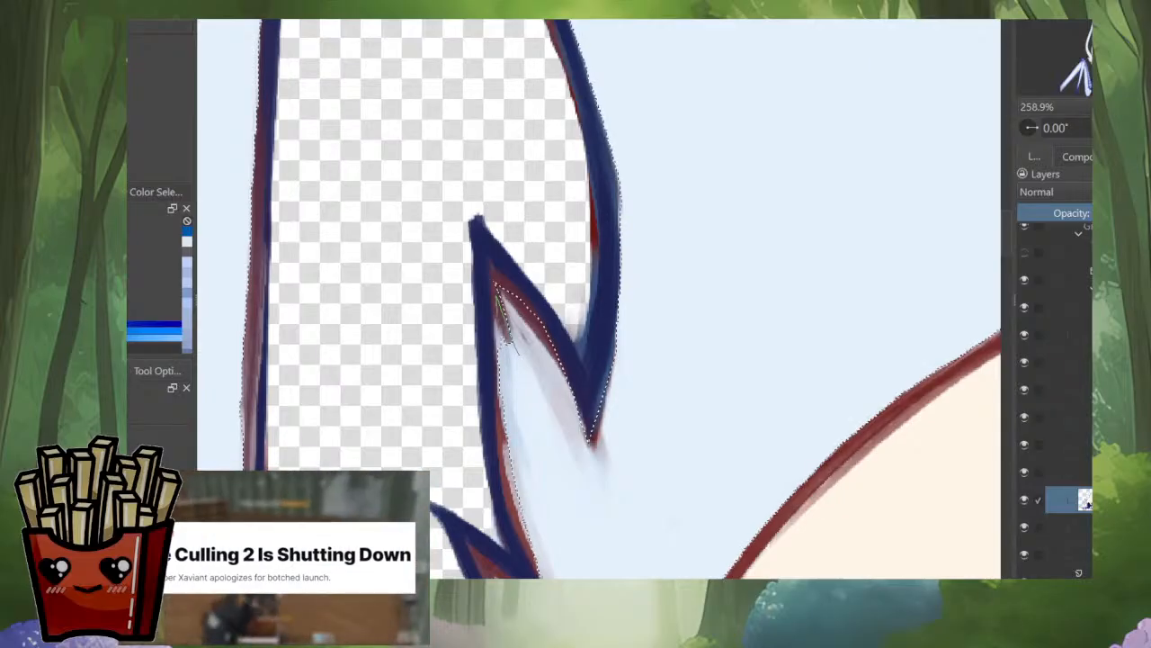
{"action": "mouse_move", "coordinate": [519, 353]}
{"action": "left_mouse_down"}
{"action": "mouse_move", "coordinate": [547, 565]}
{"action": "mouse_move", "coordinate": [570, 368]}
{"action": "mouse_move", "coordinate": [608, 549]}
{"action": "mouse_move", "coordinate": [573, 381]}
{"action": "left_mouse_up"}
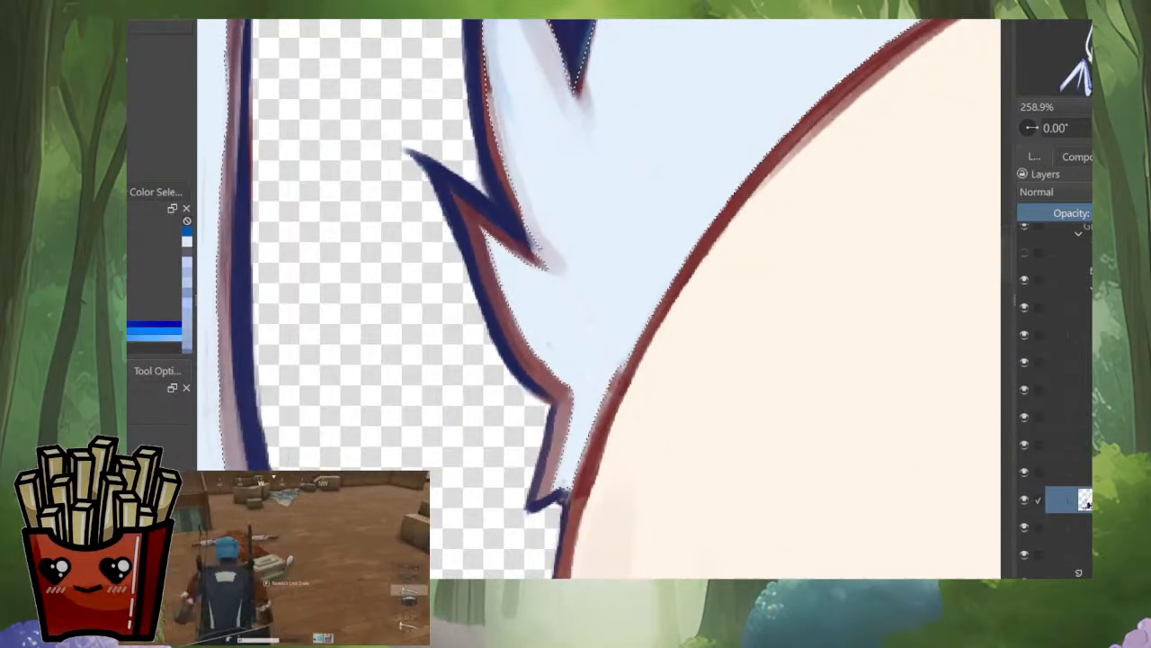
Step: Extend the selection over the unselected specks and edges of the larger ear's lower fur tufts, beside the cheek and collar
{"action": "left_click_drag", "start_coordinate": [649, 272], "coordinate": [649, 441]}
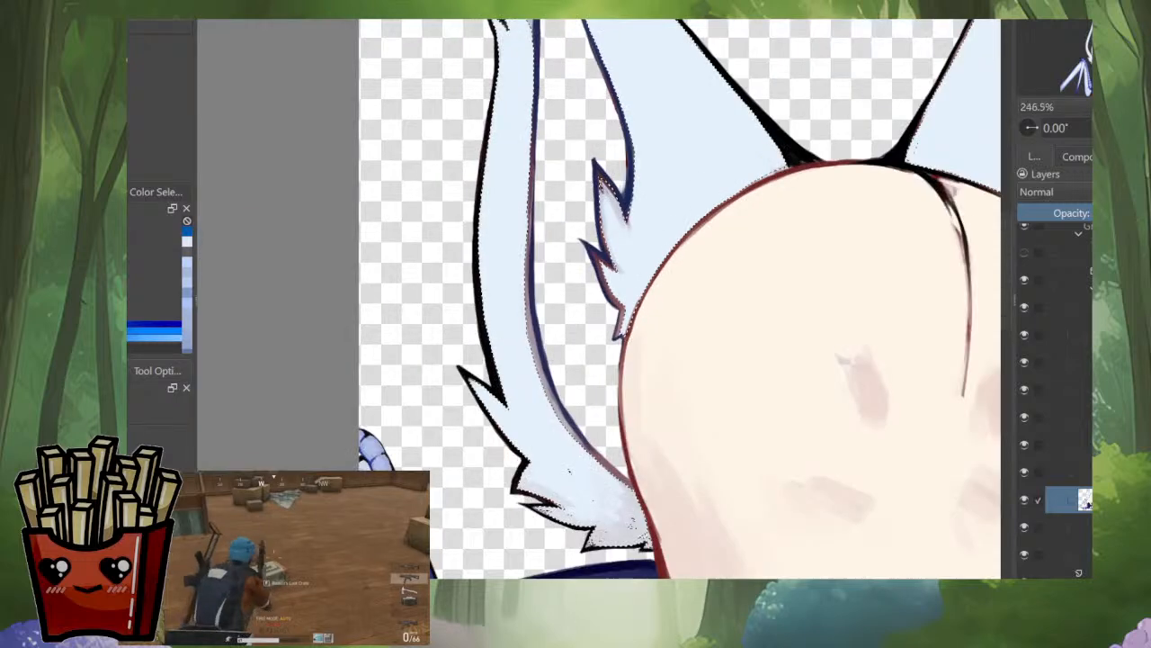
{"action": "left_click_drag", "start_coordinate": [684, 360], "coordinate": [702, 277]}
{"action": "left_click_drag", "start_coordinate": [727, 499], "coordinate": [686, 329]}
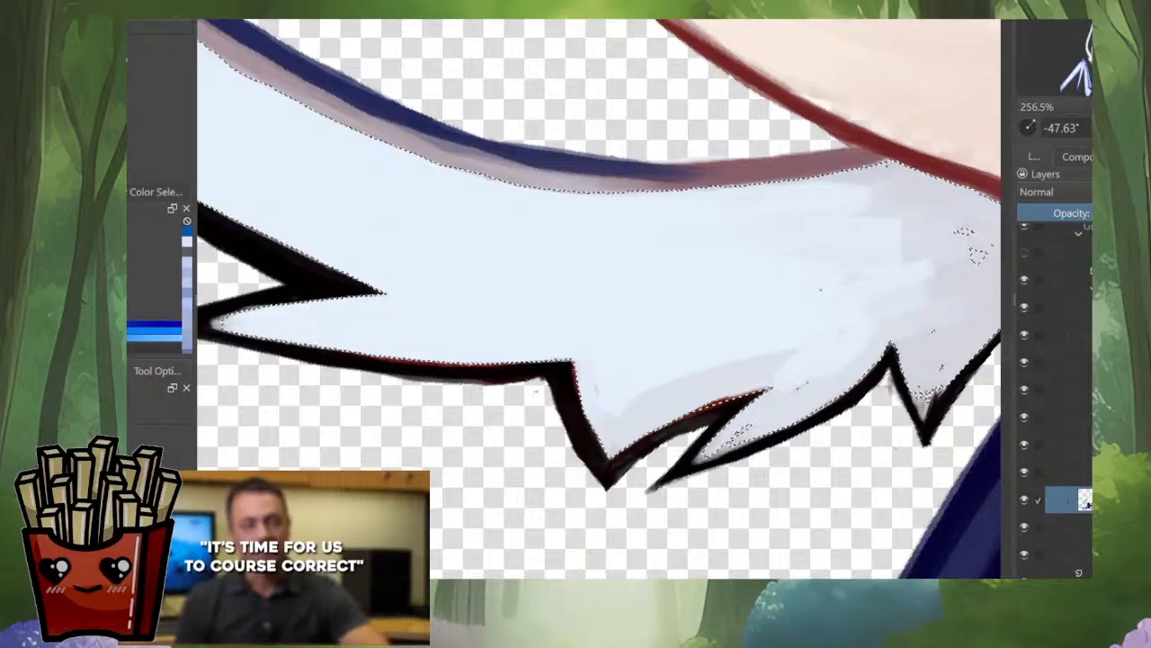
{"action": "mouse_move", "coordinate": [764, 394]}
{"action": "left_mouse_down"}
{"action": "mouse_move", "coordinate": [693, 460]}
{"action": "mouse_move", "coordinate": [809, 412]}
{"action": "mouse_move", "coordinate": [808, 388]}
{"action": "left_mouse_up"}
{"action": "left_click_drag", "start_coordinate": [800, 293], "coordinate": [679, 379]}
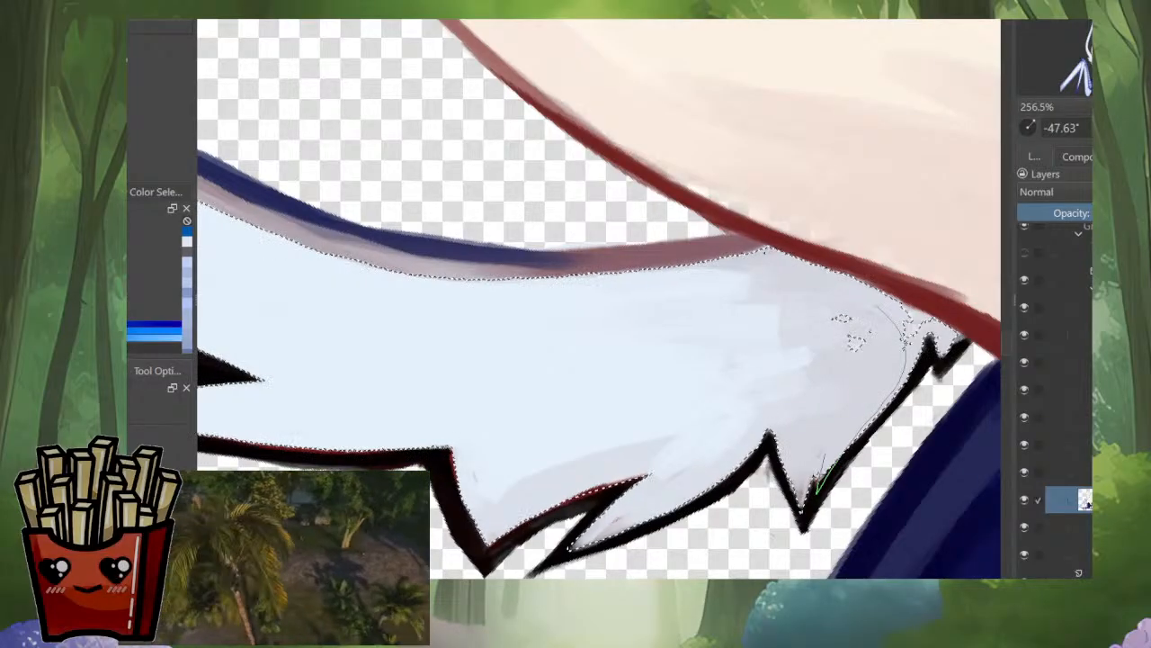
{"action": "left_click_drag", "start_coordinate": [764, 270], "coordinate": [676, 344]}
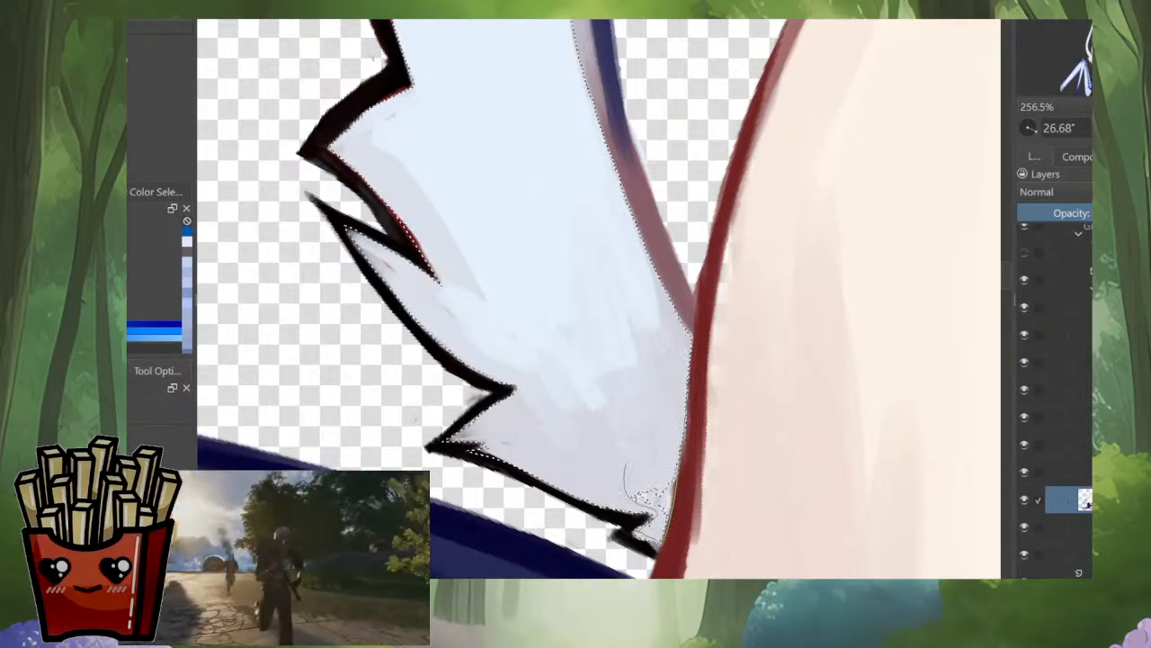
{"action": "left_click_drag", "start_coordinate": [685, 369], "coordinate": [556, 477]}
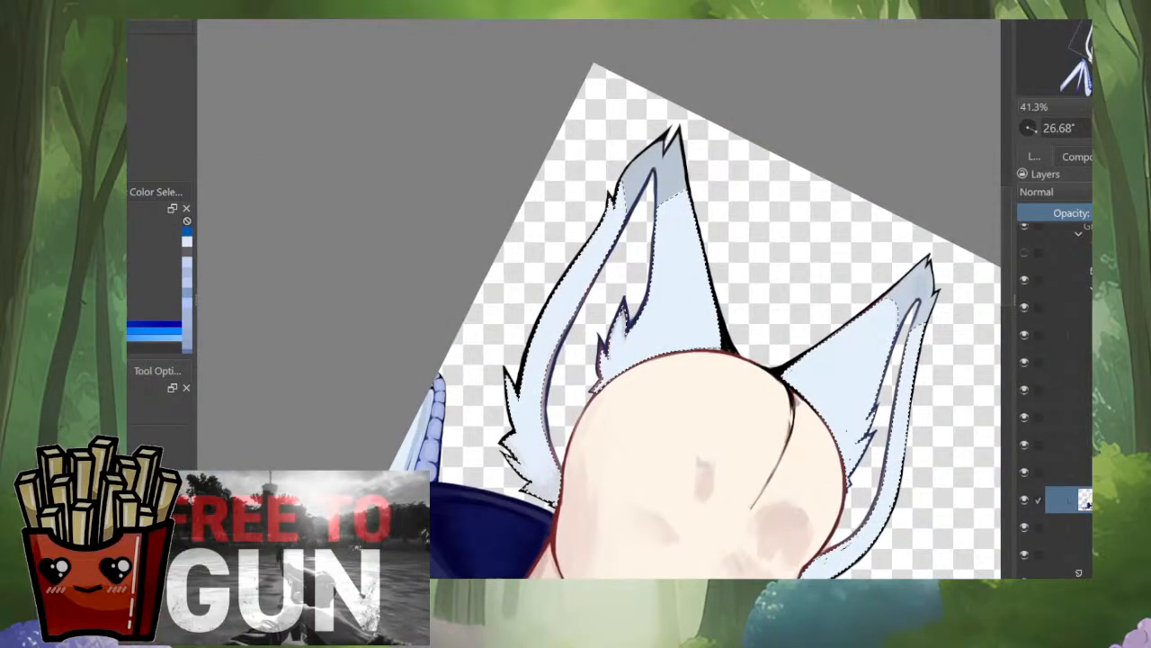
Step: Clear the stray gaps in the selection around the inner fur tufts of the smaller ear
{"action": "left_click_drag", "start_coordinate": [841, 440], "coordinate": [699, 420]}
{"action": "left_click_drag", "start_coordinate": [699, 420], "coordinate": [699, 288]}
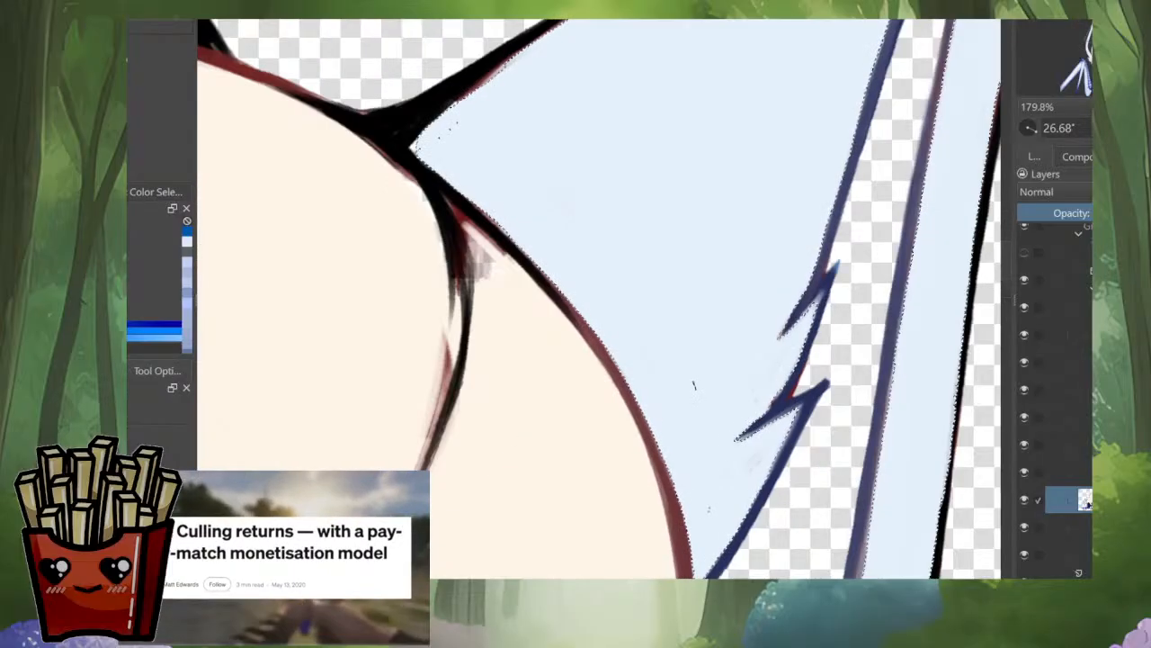
{"action": "left_click_drag", "start_coordinate": [629, 387], "coordinate": [626, 237]}
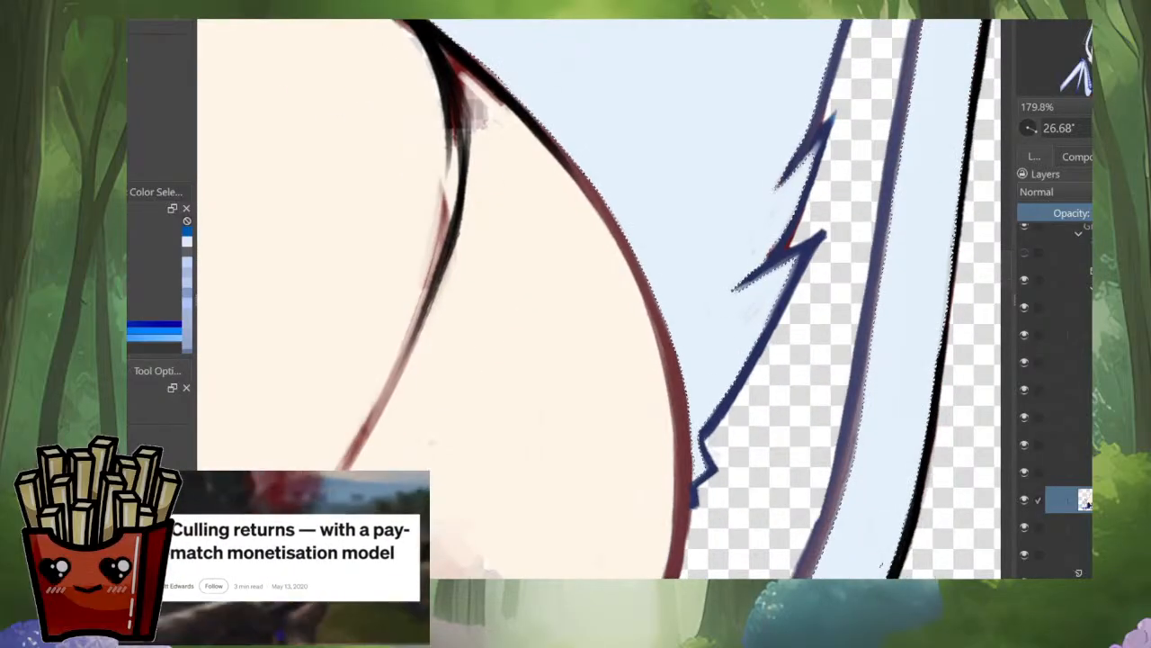
Step: Fit the selection to the smaller ear's lower fur, covering the gaps along the cheek and inside the pointed tufts
{"action": "left_click_drag", "start_coordinate": [863, 518], "coordinate": [832, 324]}
{"action": "left_click_drag", "start_coordinate": [630, 387], "coordinate": [761, 223]}
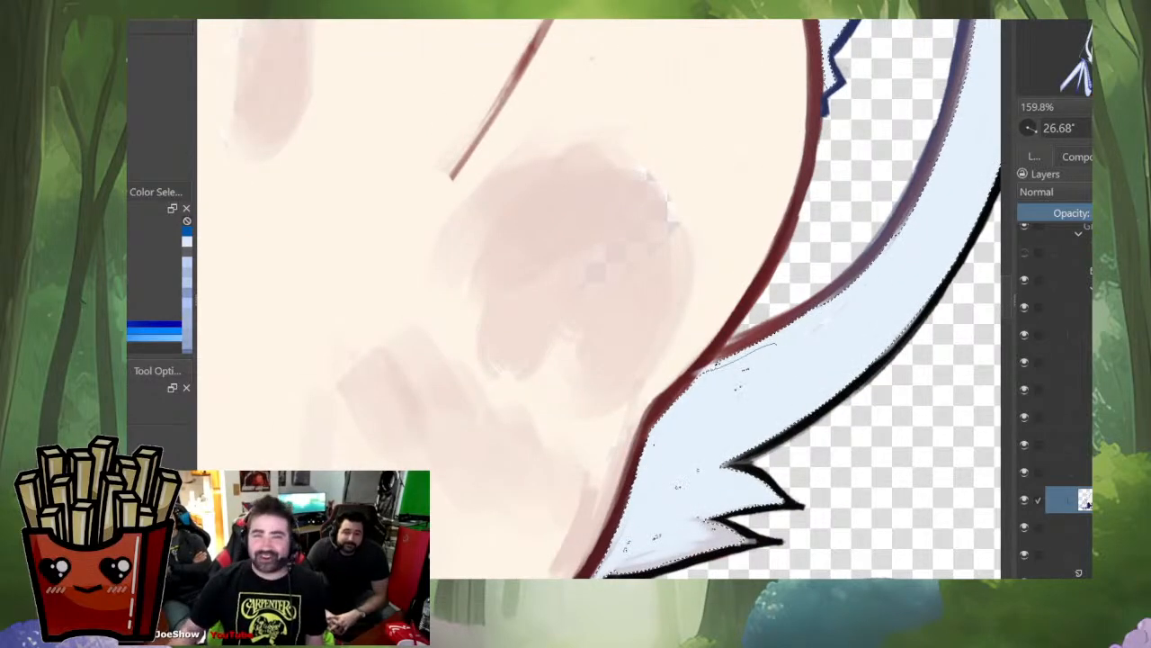
{"action": "left_click_drag", "start_coordinate": [647, 323], "coordinate": [720, 272]}
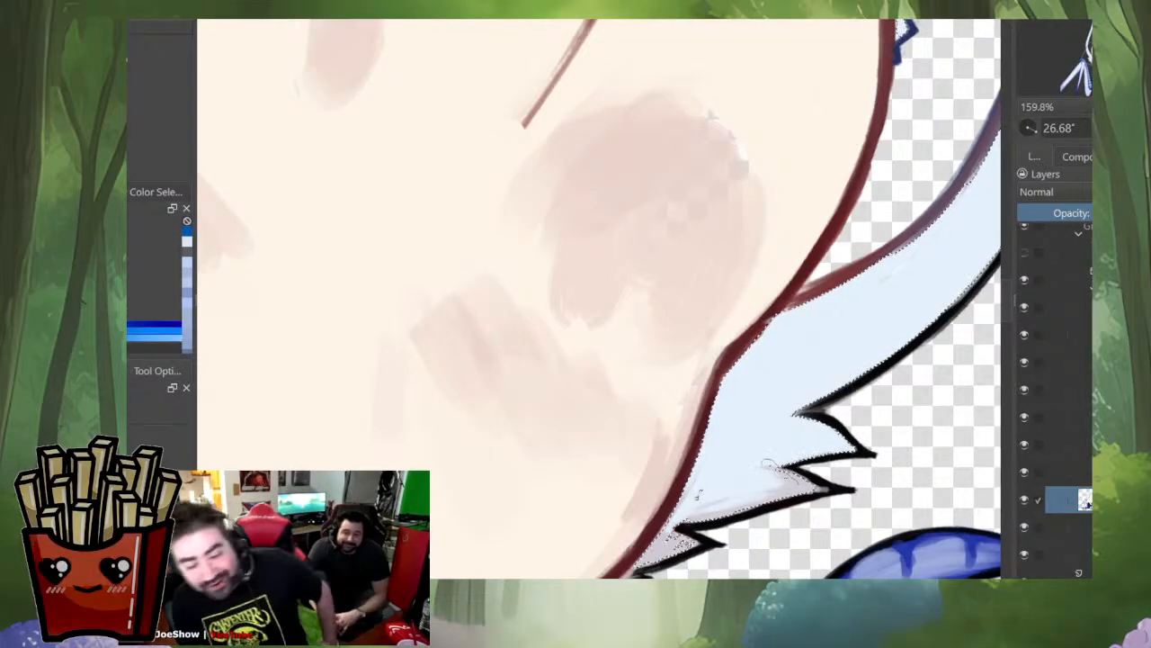
{"action": "left_click_drag", "start_coordinate": [820, 475], "coordinate": [820, 284]}
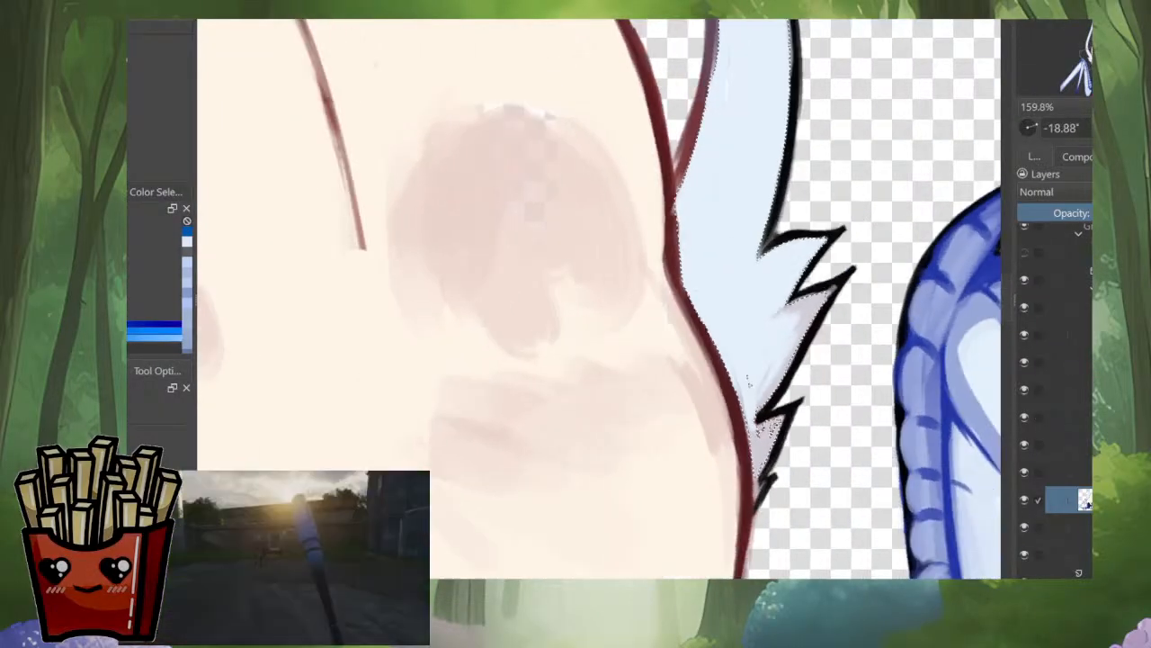
{"action": "scroll", "coordinate": [821, 284], "scroll_direction": "up", "scroll_amount": 3}
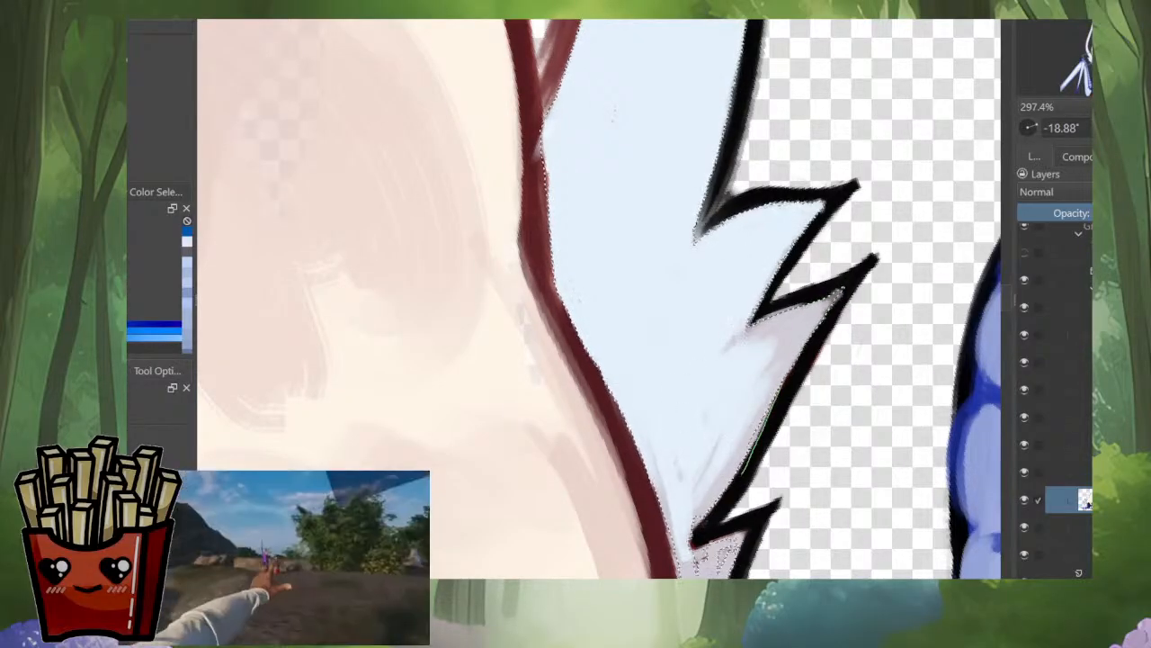
{"action": "mouse_move", "coordinate": [707, 520]}
{"action": "left_mouse_down"}
{"action": "mouse_move", "coordinate": [774, 405]}
{"action": "mouse_move", "coordinate": [812, 299]}
{"action": "left_mouse_up"}
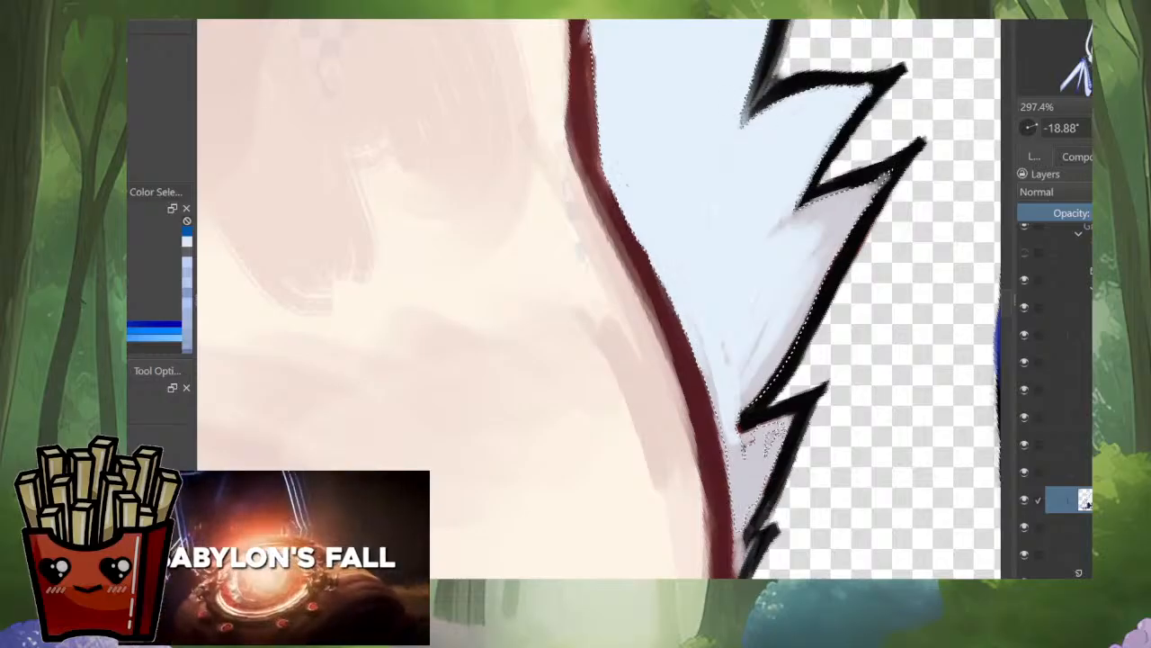
{"action": "mouse_move", "coordinate": [779, 415]}
{"action": "left_mouse_down"}
{"action": "mouse_move", "coordinate": [786, 451]}
{"action": "mouse_move", "coordinate": [746, 538]}
{"action": "mouse_move", "coordinate": [740, 471]}
{"action": "mouse_move", "coordinate": [774, 386]}
{"action": "left_mouse_up"}
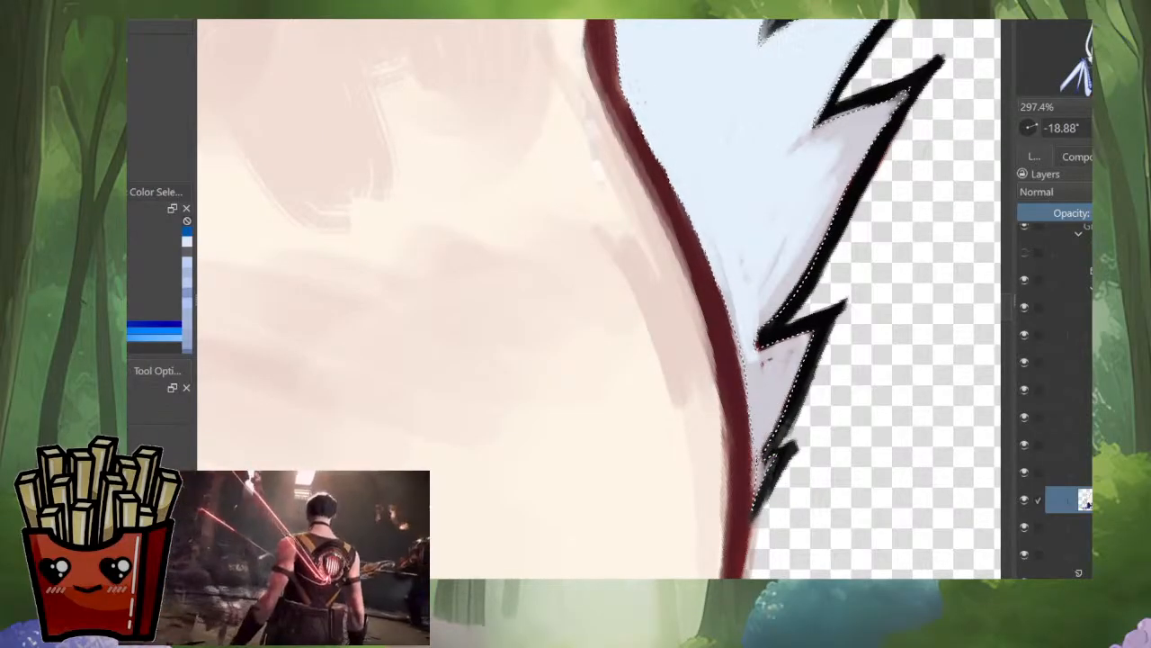
{"action": "scroll", "coordinate": [821, 346], "scroll_direction": "down", "scroll_amount": 6}
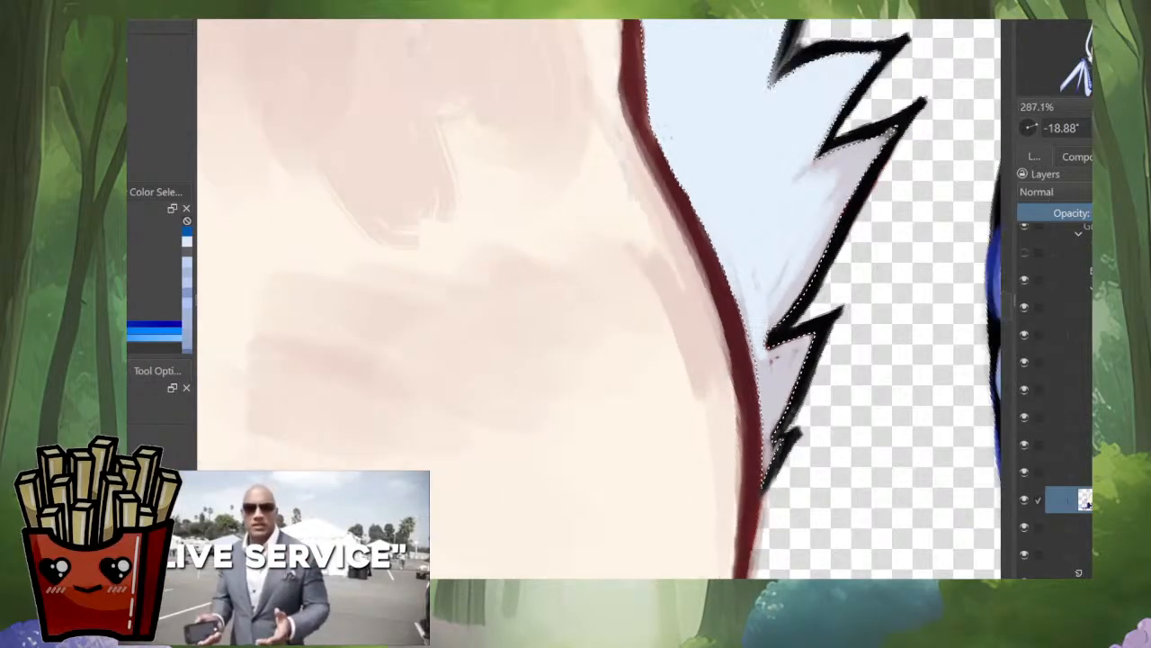
Step: Close the remaining selection gaps in the smaller ear's inner corner, where it meets the top of the head
{"action": "left_click_drag", "start_coordinate": [359, 503], "coordinate": [441, 486]}
{"action": "scroll", "coordinate": [527, 511], "scroll_direction": "up", "scroll_amount": 3}
{"action": "scroll", "coordinate": [652, 441], "scroll_direction": "up", "scroll_amount": 2}
{"action": "scroll", "coordinate": [573, 508], "scroll_direction": "down", "scroll_amount": 5}
{"action": "left_click_drag", "start_coordinate": [936, 292], "coordinate": [797, 400]}
{"action": "scroll", "coordinate": [798, 400], "scroll_direction": "up", "scroll_amount": 4}
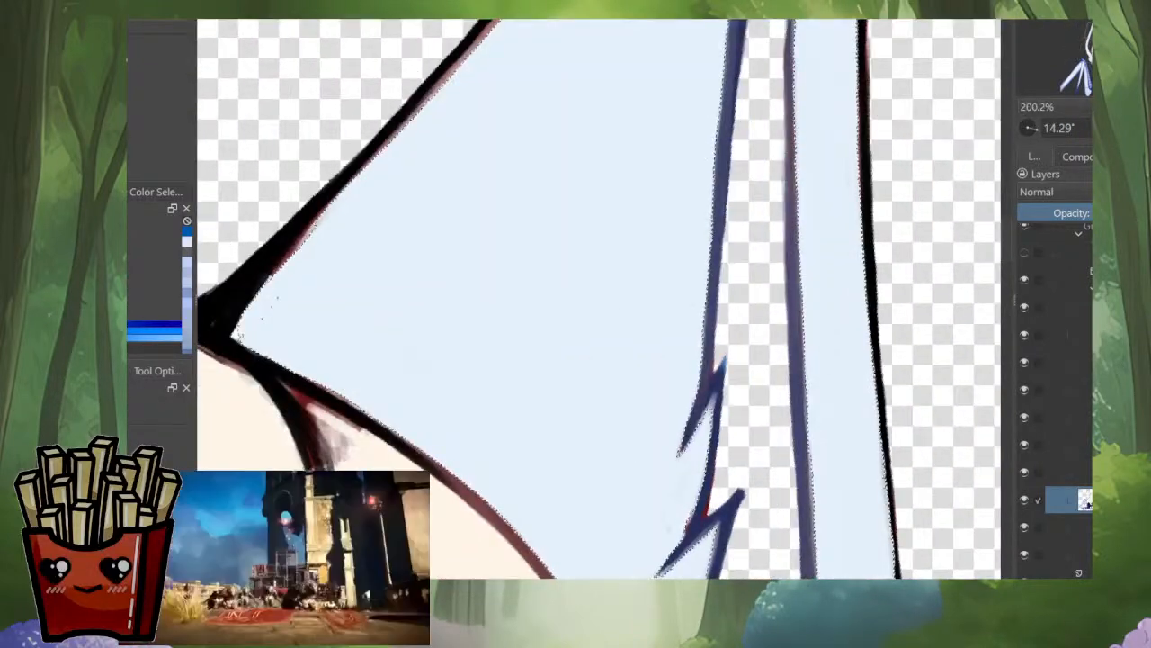
{"action": "scroll", "coordinate": [800, 446], "scroll_direction": "down", "scroll_amount": 3}
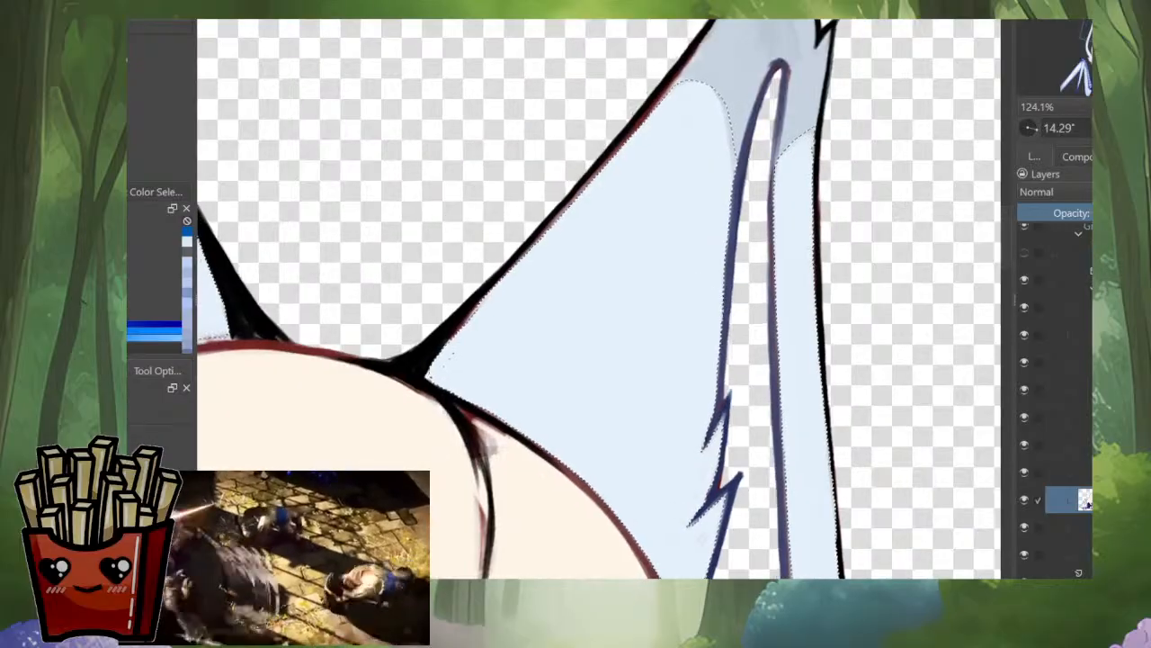
{"action": "mouse_move", "coordinate": [558, 261]}
{"action": "left_mouse_down"}
{"action": "mouse_move", "coordinate": [640, 328]}
{"action": "mouse_move", "coordinate": [558, 393]}
{"action": "left_mouse_up"}
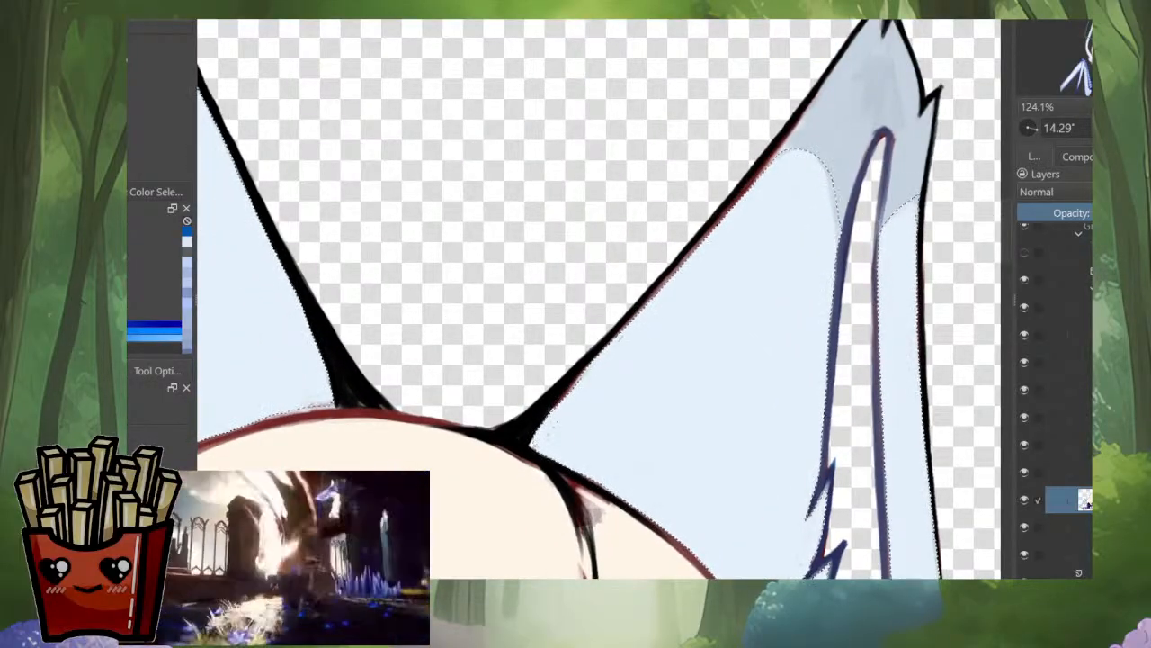
{"action": "left_click_drag", "start_coordinate": [619, 338], "coordinate": [543, 421]}
{"action": "left_click_drag", "start_coordinate": [612, 363], "coordinate": [541, 430]}
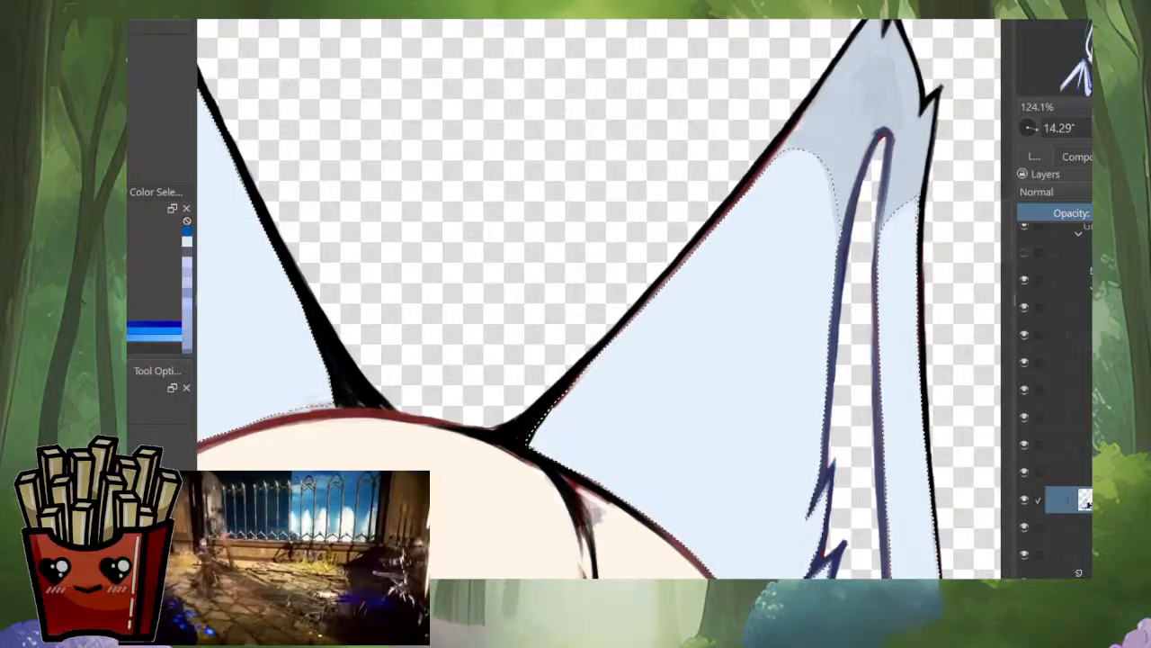
{"action": "left_click_drag", "start_coordinate": [666, 242], "coordinate": [540, 419]}
Step: Refine the selection on the smaller ear's outer strip below the grey tip and check both ears against the whole head
{"action": "left_click_drag", "start_coordinate": [796, 394], "coordinate": [796, 247]}
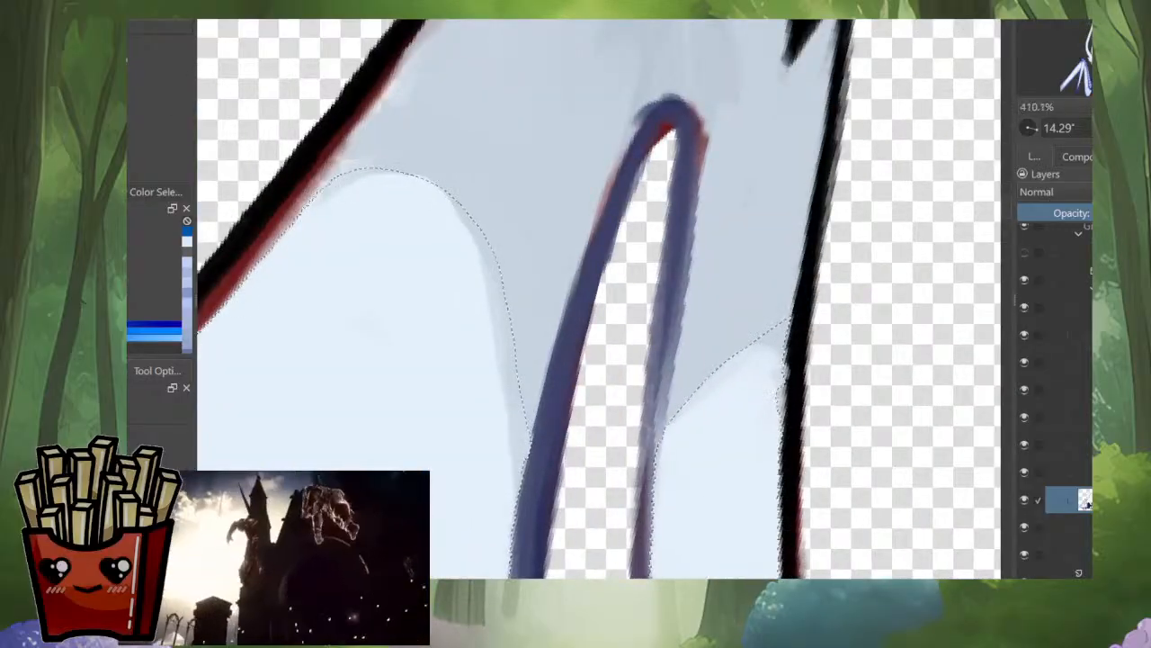
{"action": "left_click_drag", "start_coordinate": [756, 479], "coordinate": [766, 508]}
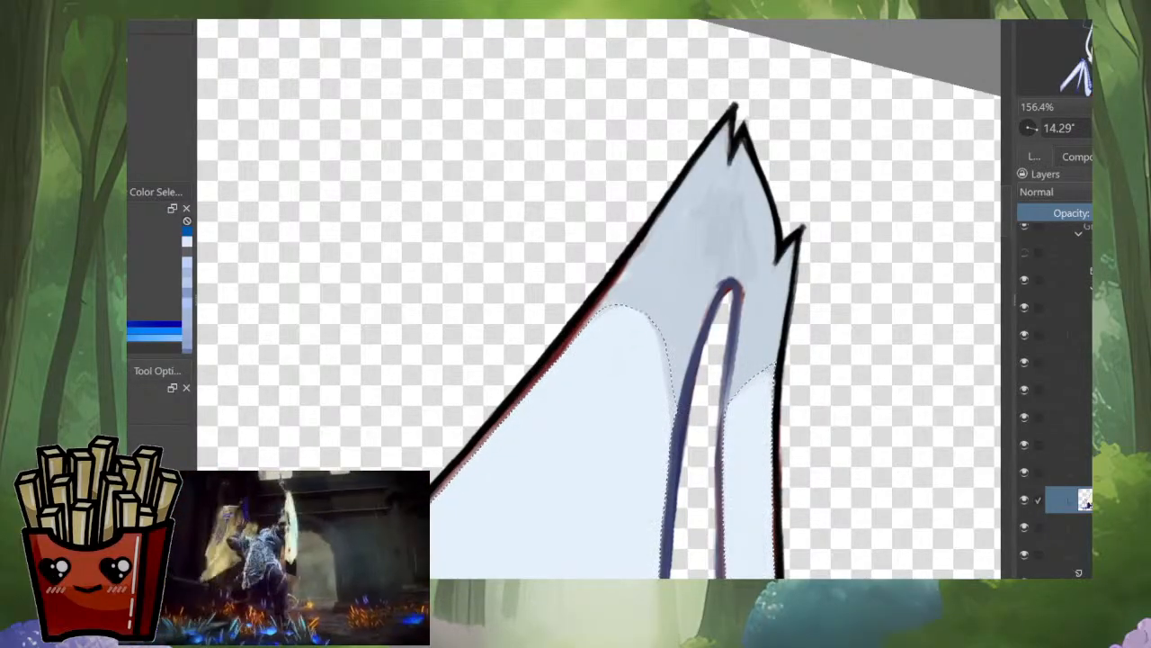
{"action": "left_click_drag", "start_coordinate": [823, 324], "coordinate": [823, 476]}
{"action": "left_click_drag", "start_coordinate": [765, 450], "coordinate": [790, 329]}
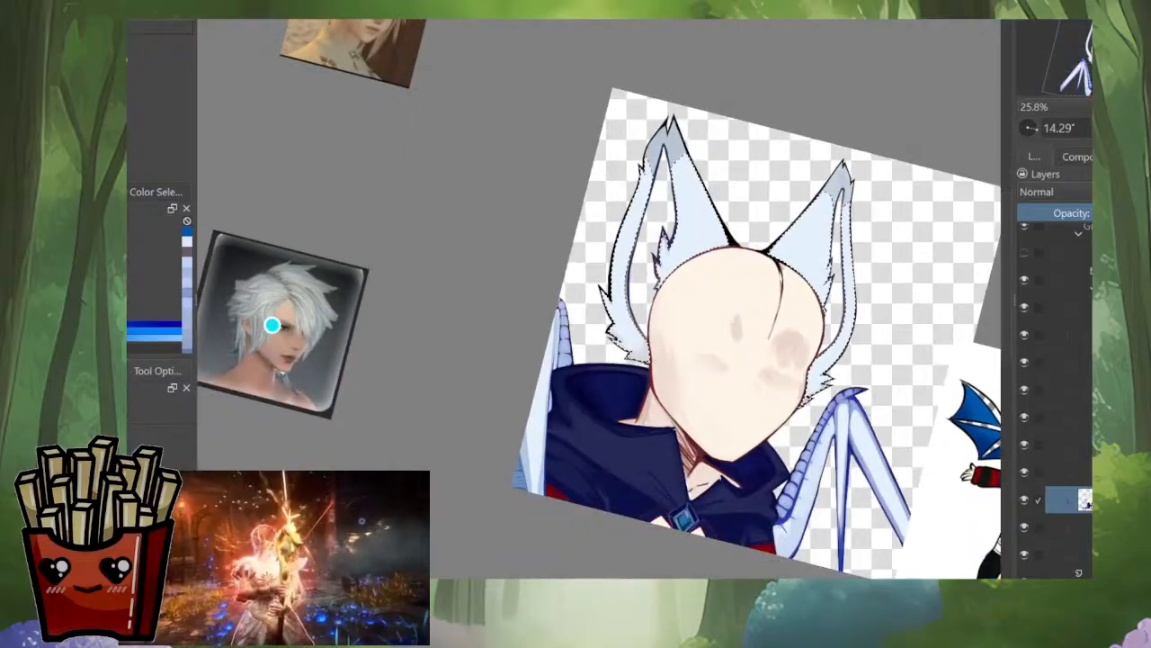
{"action": "key", "text": "m"}
{"action": "left_click_drag", "start_coordinate": [599, 342], "coordinate": [709, 352]}
{"action": "left_click_drag", "start_coordinate": [719, 270], "coordinate": [718, 302]}
{"action": "left_click_drag", "start_coordinate": [630, 297], "coordinate": [685, 378]}
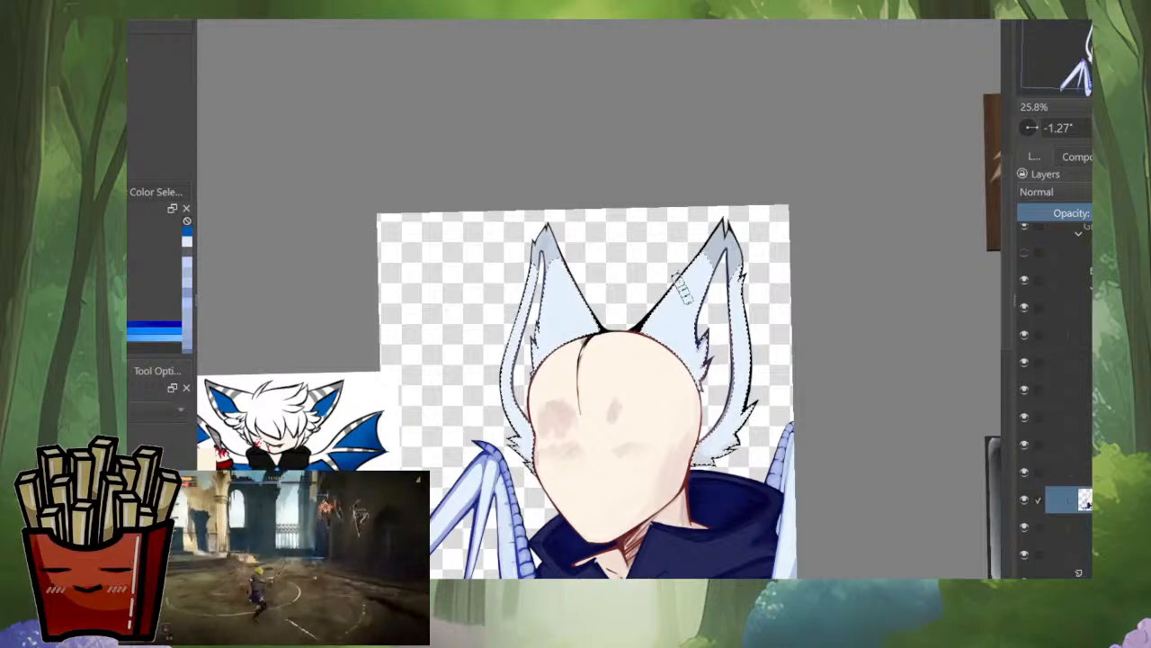
Step: Tint the selected fur of both ears with a pale lavender-blue shade and clear the selection
{"action": "scroll", "coordinate": [686, 288], "scroll_direction": "up", "scroll_amount": 1}
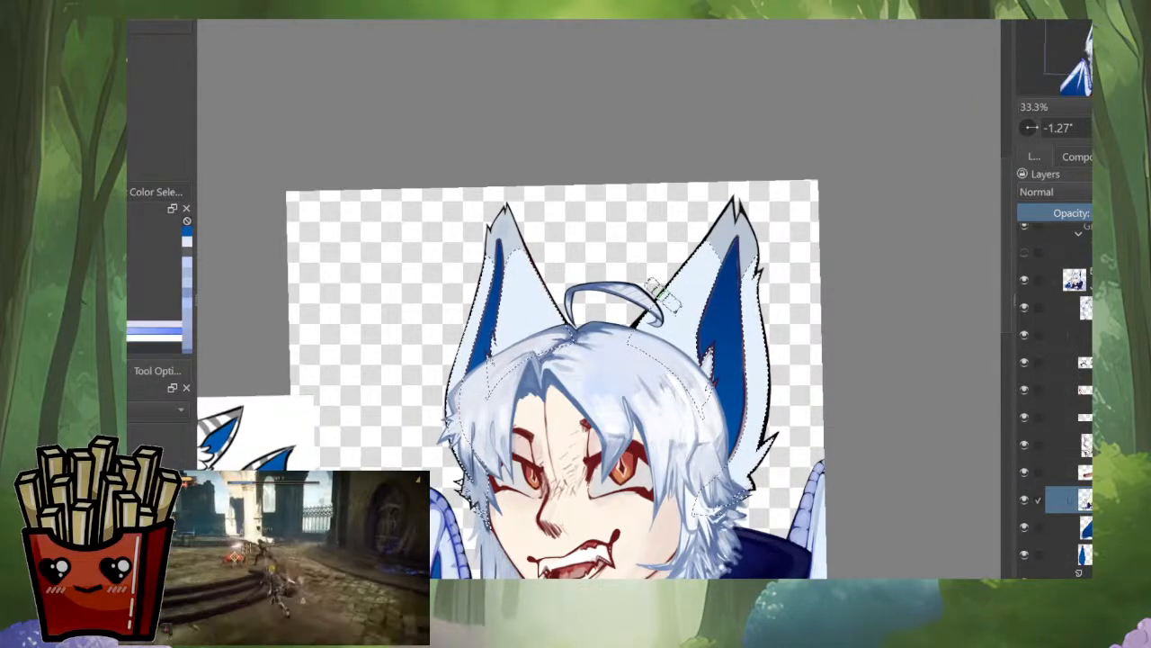
{"action": "scroll", "coordinate": [709, 307], "scroll_direction": "up", "scroll_amount": 4}
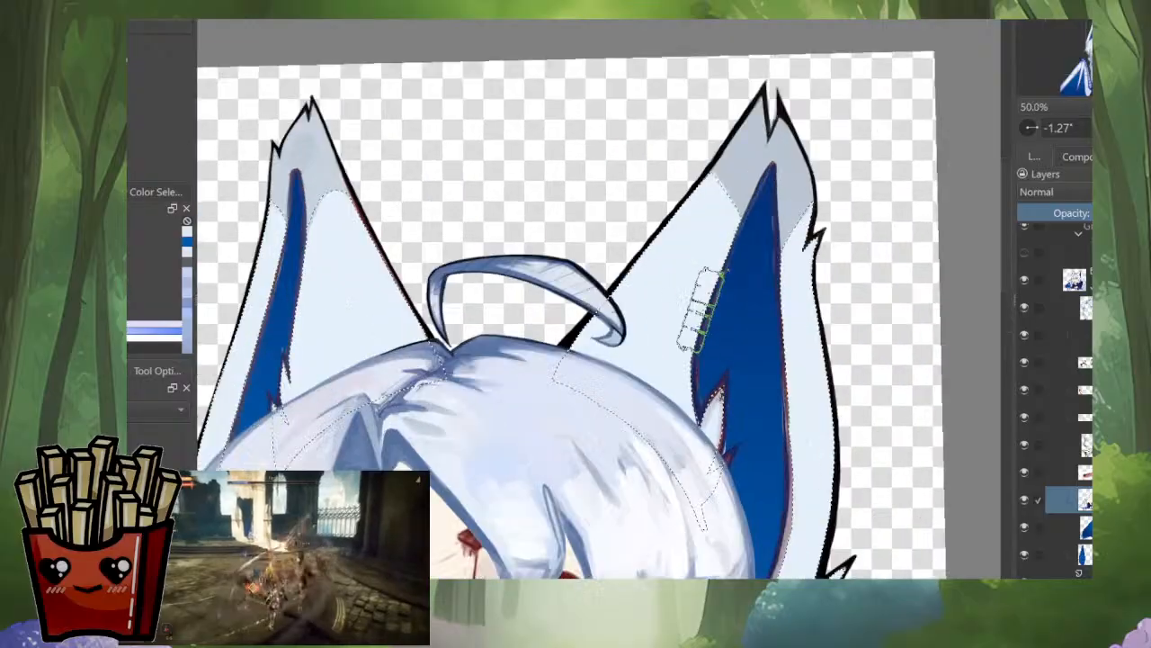
{"action": "scroll", "coordinate": [711, 288], "scroll_direction": "down", "scroll_amount": 2}
{"action": "left_click_drag", "start_coordinate": [732, 149], "coordinate": [677, 364]}
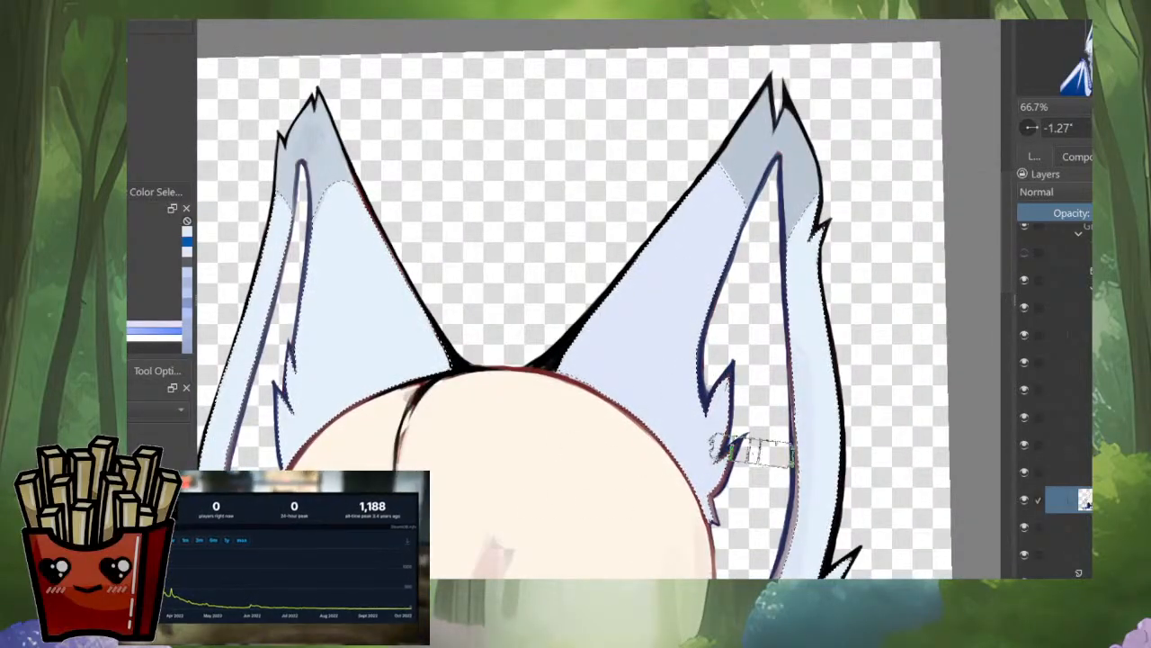
{"action": "left_click_drag", "start_coordinate": [797, 333], "coordinate": [817, 225]}
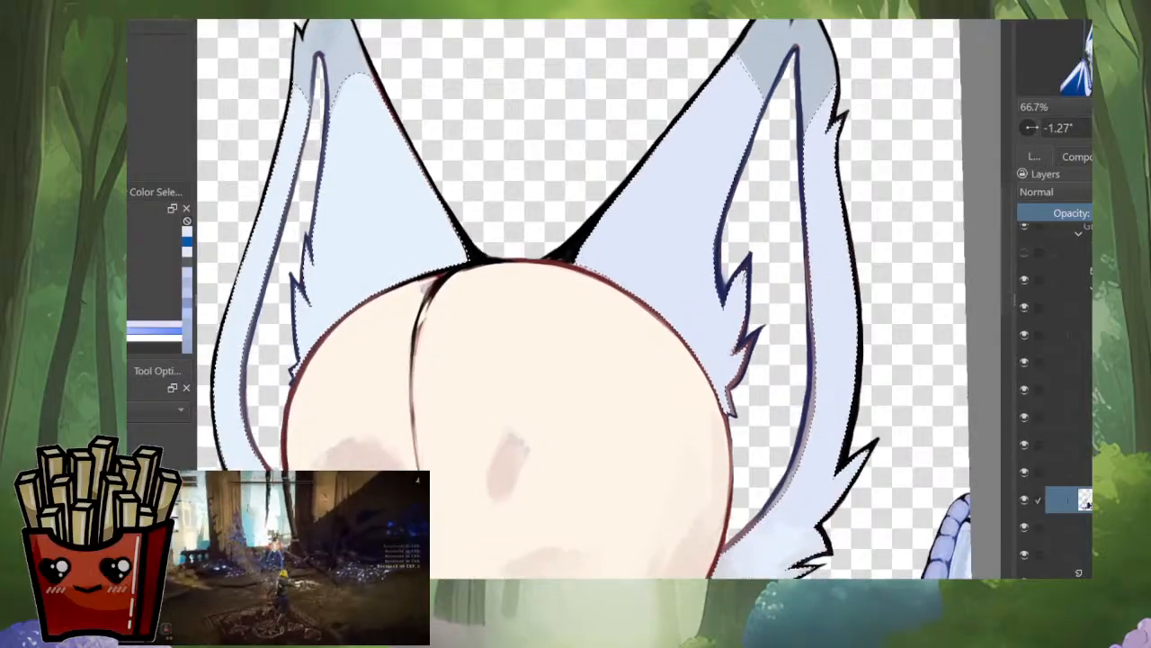
{"action": "scroll", "coordinate": [816, 225], "scroll_direction": "down", "scroll_amount": 1}
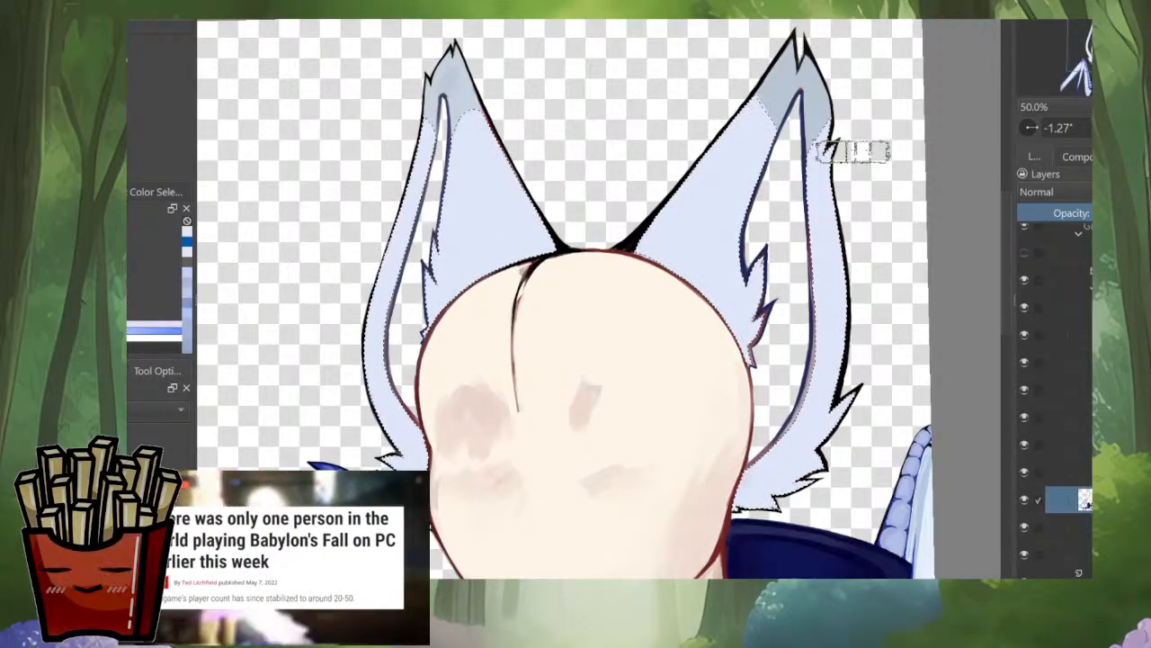
{"action": "key", "text": "ctrl+shift+a"}
{"action": "key", "text": "i"}
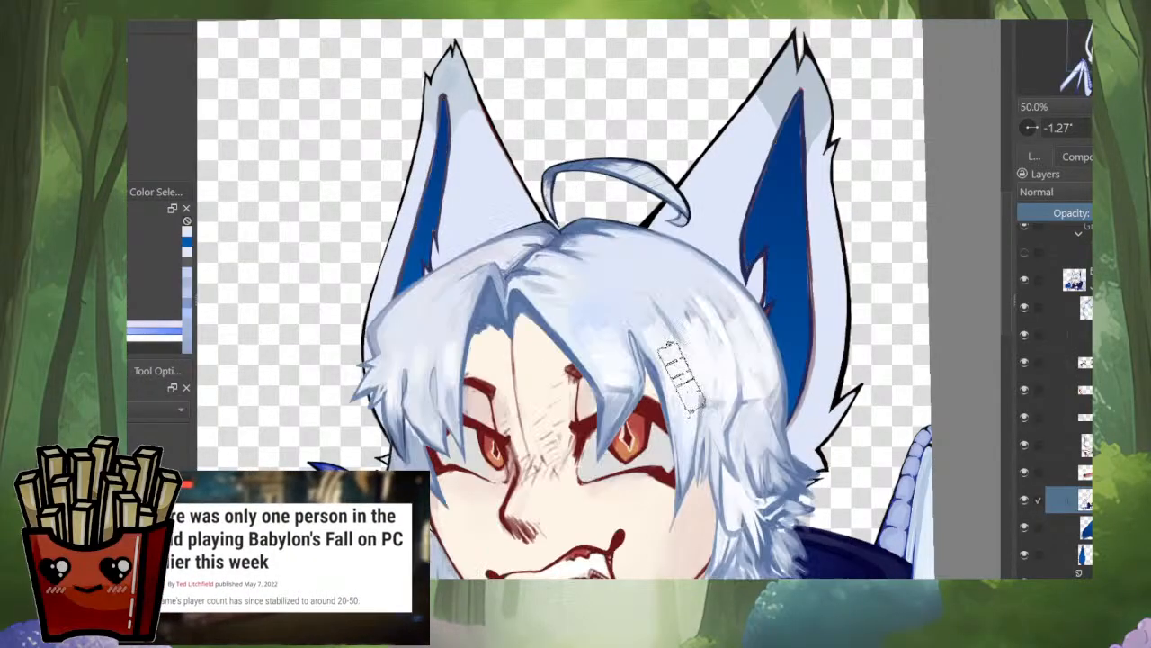
Step: On the hair layer, paint dark outline strokes along the outer edge and tufts of the side lock beside the cheek
{"action": "scroll", "coordinate": [684, 380], "scroll_direction": "down", "scroll_amount": 2}
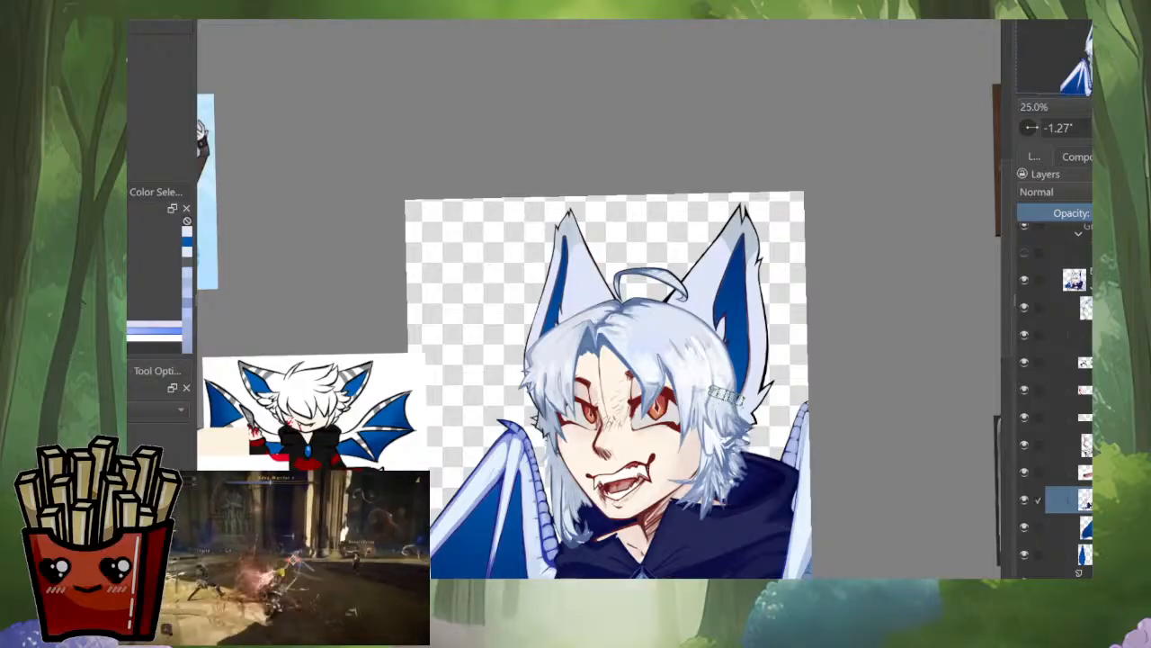
{"action": "scroll", "coordinate": [726, 397], "scroll_direction": "down", "scroll_amount": 2}
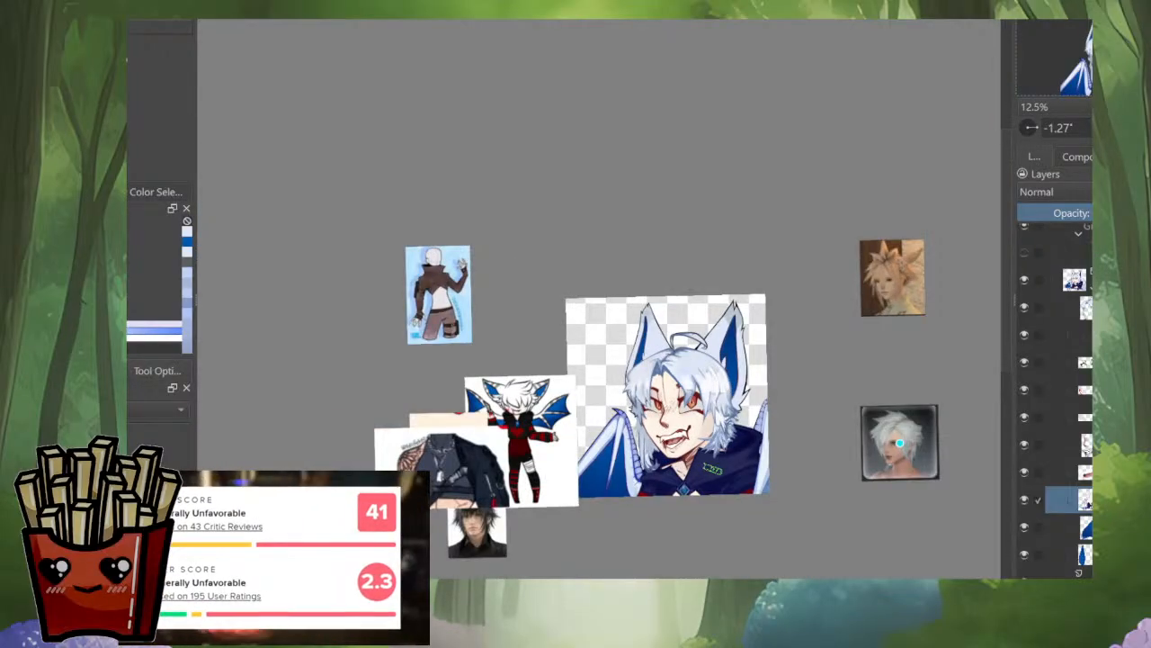
{"action": "scroll", "coordinate": [670, 447], "scroll_direction": "up", "scroll_amount": 3}
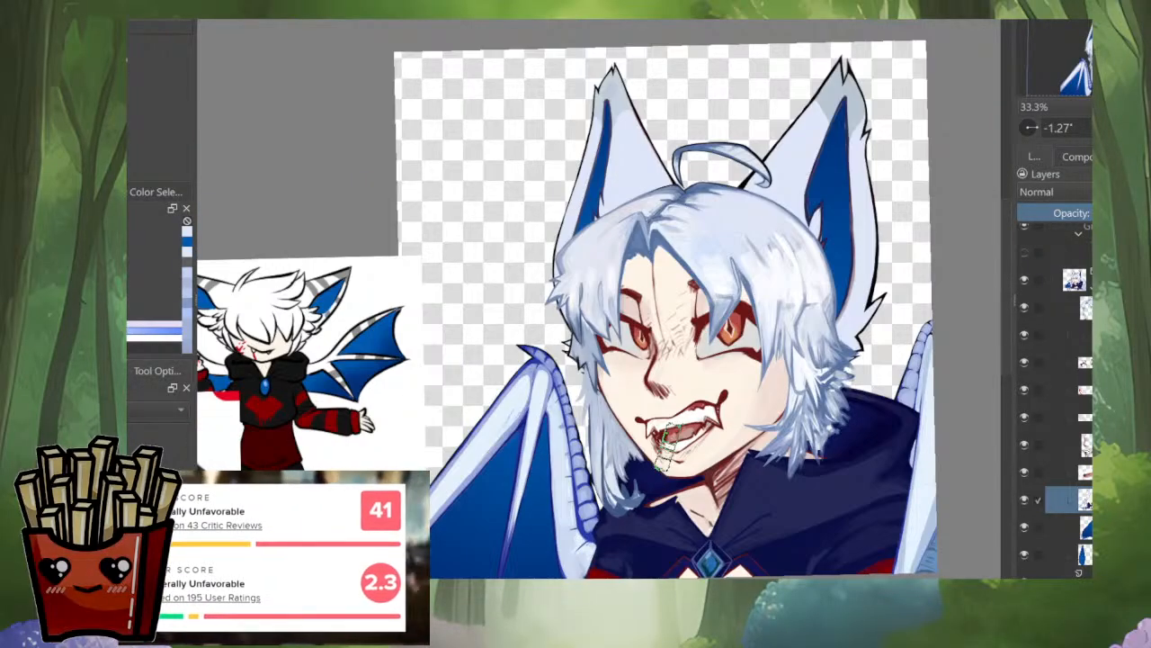
{"action": "left_click", "coordinate": [1084, 335], "text": "alt"}
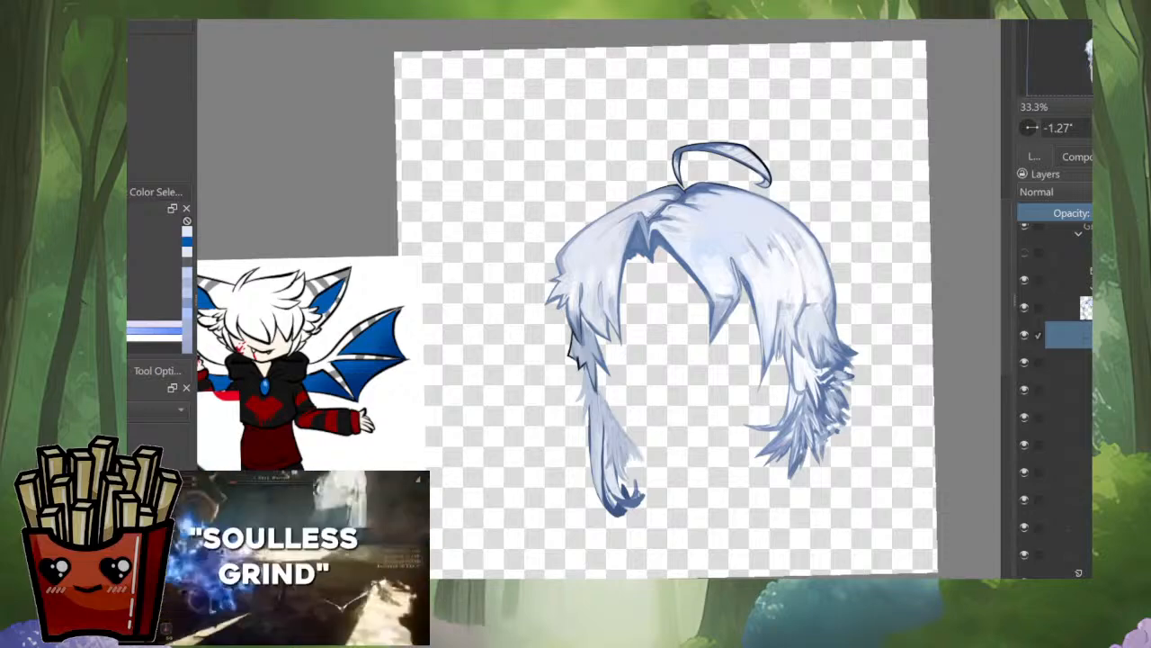
{"action": "key", "text": "alt+i"}
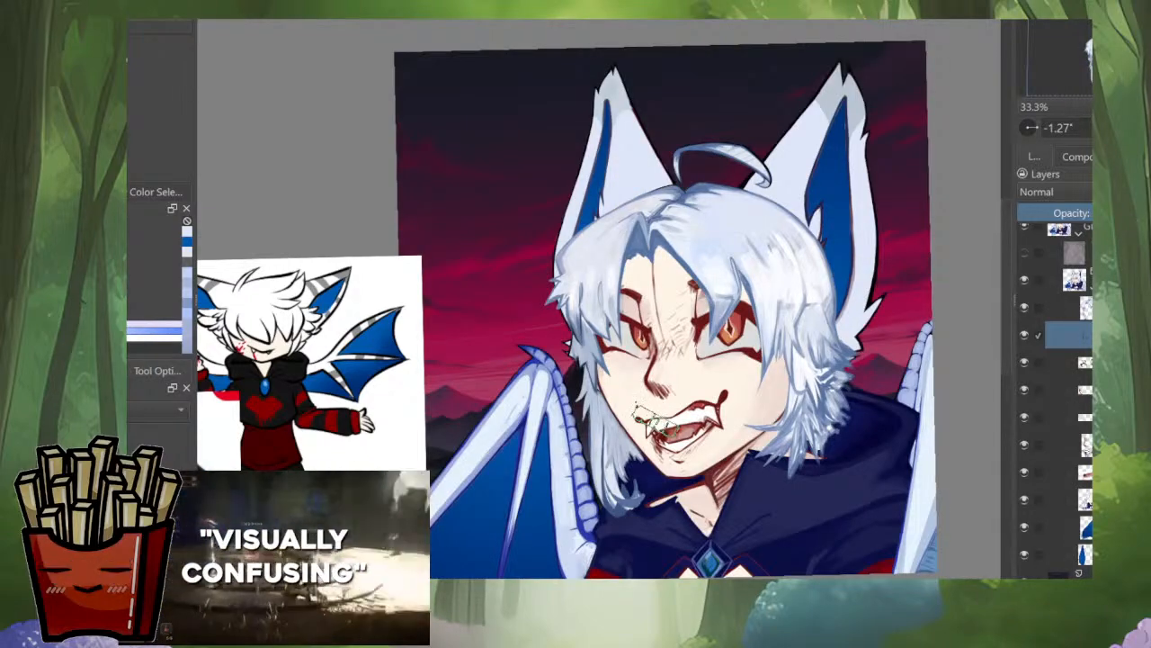
{"action": "scroll", "coordinate": [612, 364], "scroll_direction": "up", "scroll_amount": 5}
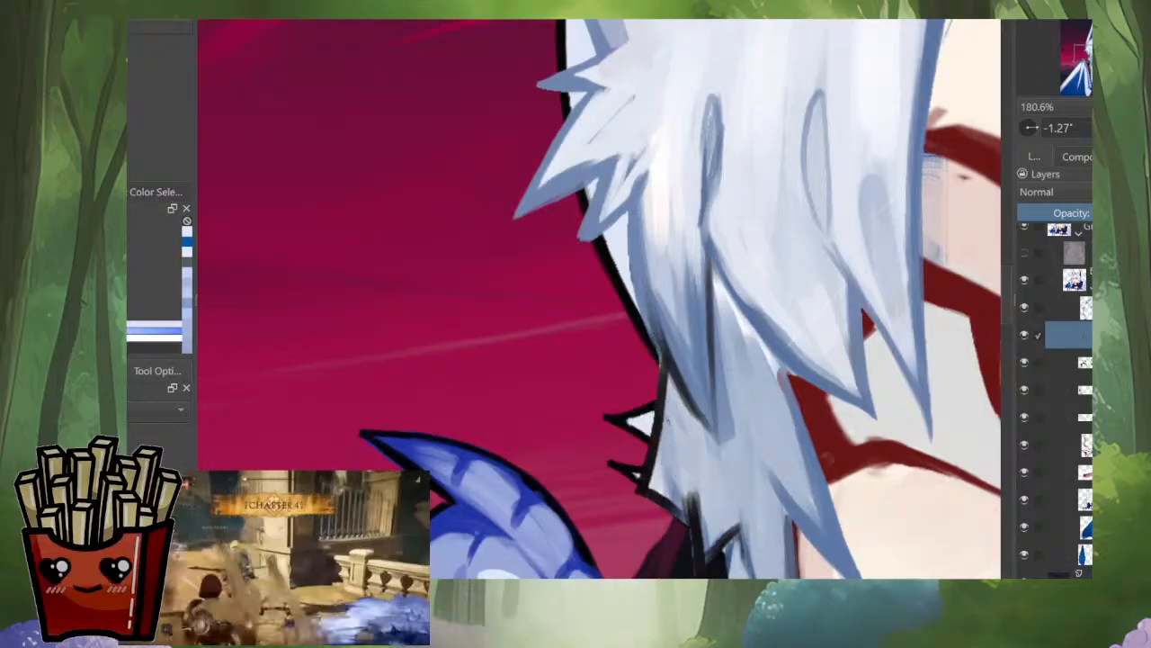
{"action": "left_click", "coordinate": [663, 389], "text": "ctrl"}
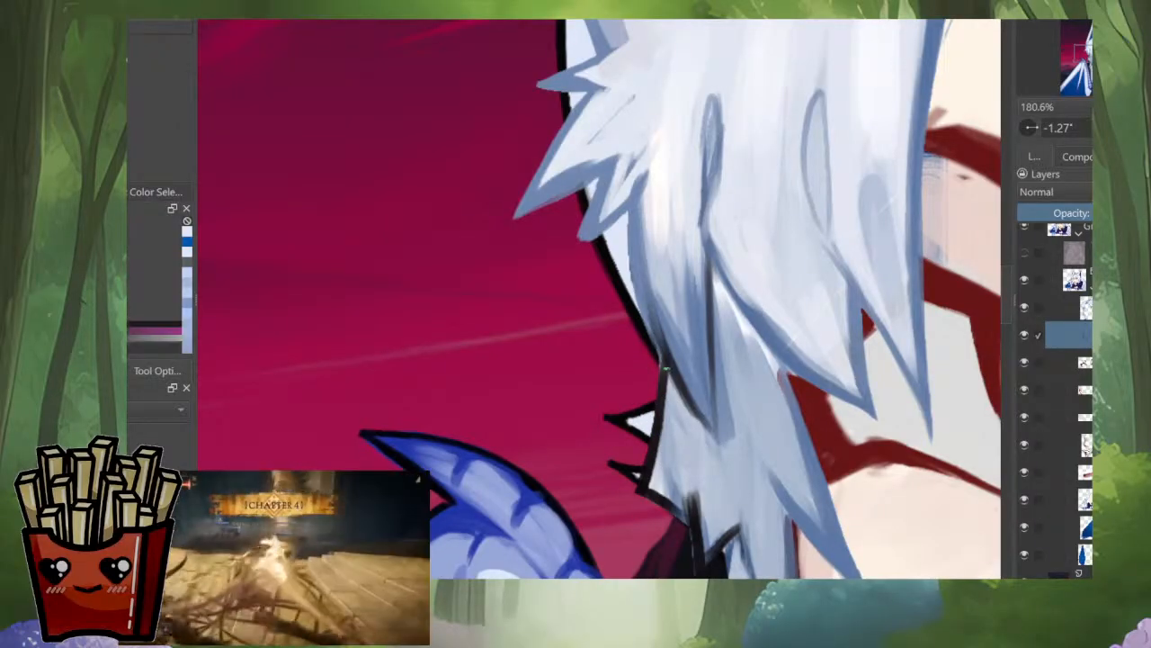
{"action": "mouse_move", "coordinate": [665, 361]}
{"action": "left_mouse_down"}
{"action": "mouse_move", "coordinate": [659, 422]}
{"action": "mouse_move", "coordinate": [667, 374]}
{"action": "left_mouse_up"}
{"action": "left_click", "coordinate": [661, 379], "text": "ctrl"}
{"action": "mouse_move", "coordinate": [646, 412]}
{"action": "left_mouse_down"}
{"action": "mouse_move", "coordinate": [637, 493]}
{"action": "mouse_move", "coordinate": [661, 497]}
{"action": "left_mouse_up"}
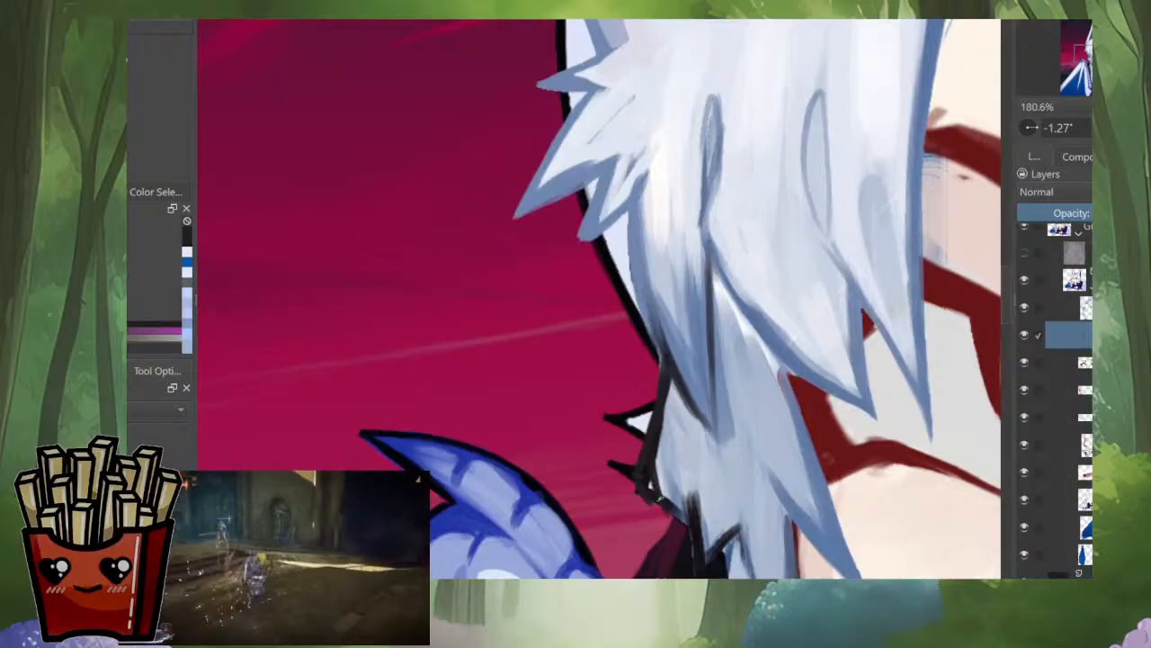
{"action": "mouse_move", "coordinate": [676, 426]}
{"action": "left_mouse_down"}
{"action": "mouse_move", "coordinate": [668, 520]}
{"action": "mouse_move", "coordinate": [689, 518]}
{"action": "left_mouse_up"}
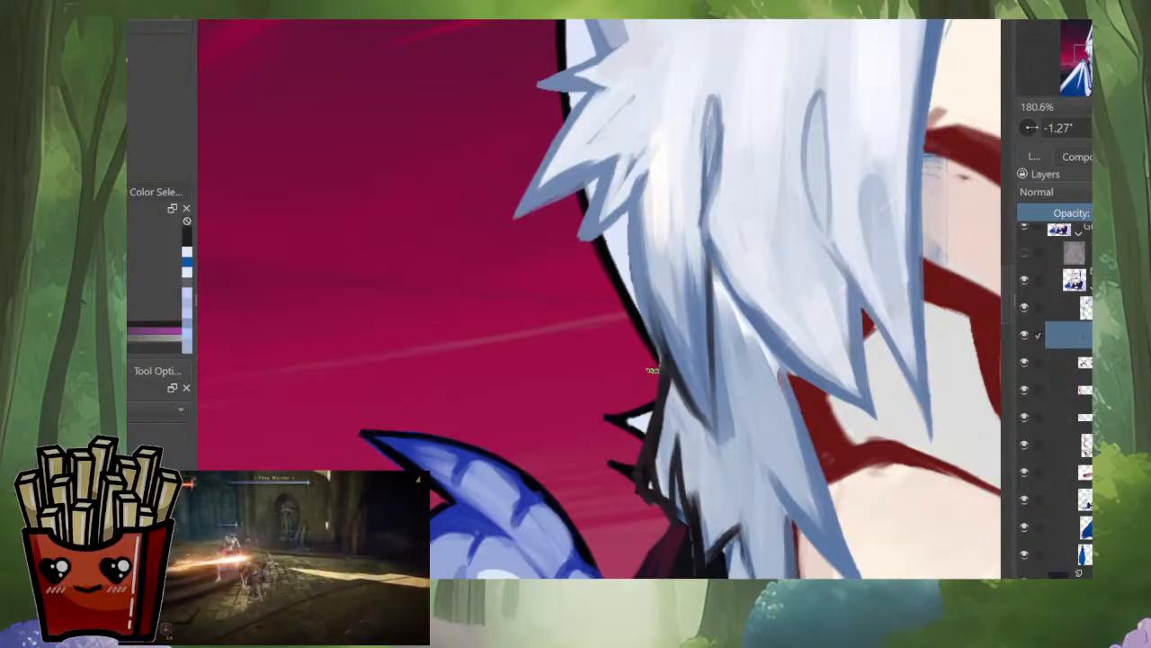
Step: Isolate the hair layer and rework the dark outline along the outer edge of the side lock's upper tuft
{"action": "mouse_move", "coordinate": [648, 412]}
{"action": "left_mouse_down"}
{"action": "mouse_move", "coordinate": [654, 507]}
{"action": "mouse_move", "coordinate": [597, 499]}
{"action": "mouse_move", "coordinate": [573, 434]}
{"action": "mouse_move", "coordinate": [510, 403]}
{"action": "left_mouse_up"}
{"action": "key", "text": "shift+i"}
{"action": "left_click", "coordinate": [664, 303], "text": "ctrl"}
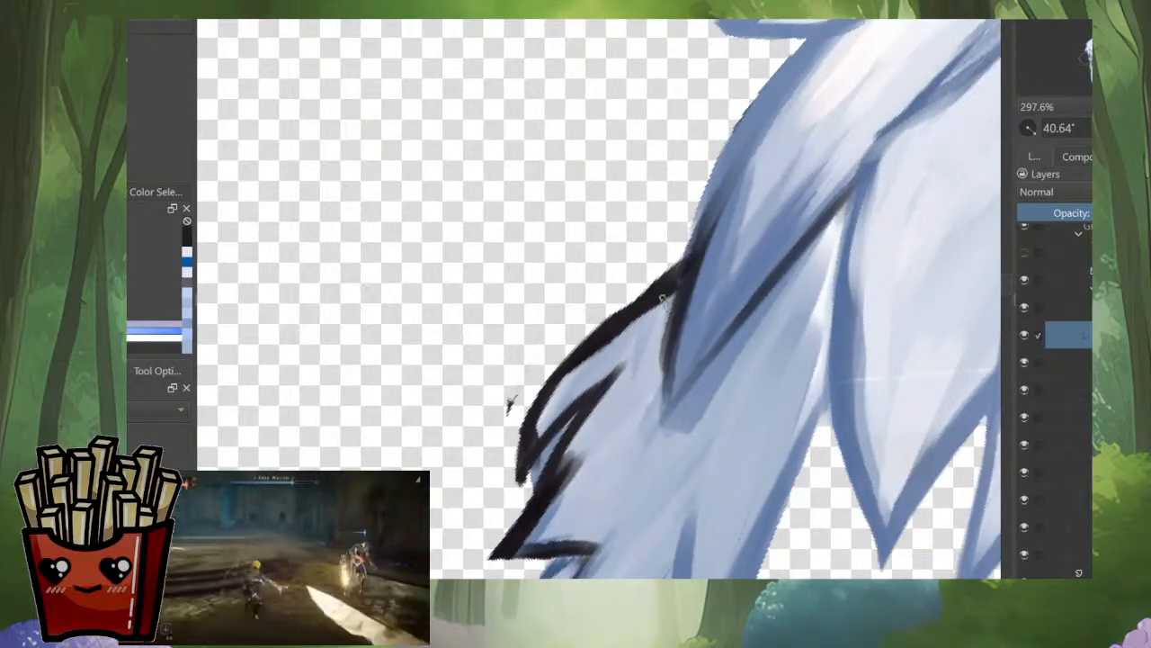
{"action": "mouse_move", "coordinate": [668, 299]}
{"action": "left_mouse_down"}
{"action": "mouse_move", "coordinate": [547, 393]}
{"action": "mouse_move", "coordinate": [601, 330]}
{"action": "left_mouse_up"}
{"action": "left_click", "coordinate": [665, 295], "text": "ctrl"}
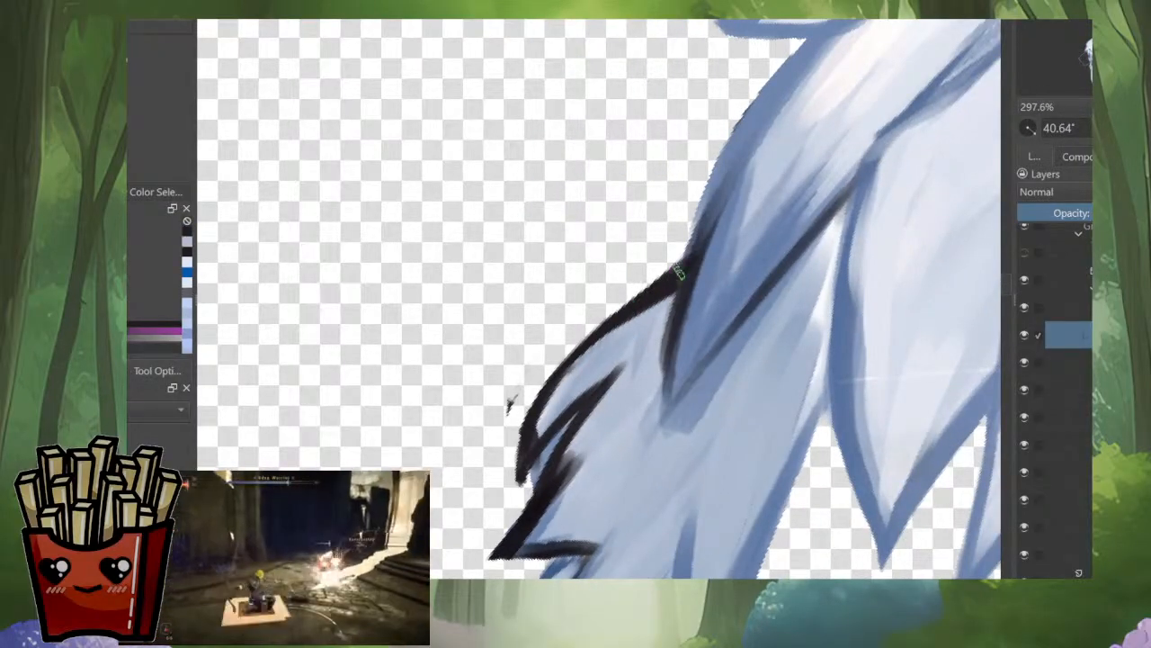
{"action": "left_click_drag", "start_coordinate": [679, 271], "coordinate": [543, 383]}
{"action": "left_click", "coordinate": [655, 315], "text": "ctrl"}
{"action": "left_click_drag", "start_coordinate": [659, 306], "coordinate": [563, 375]}
{"action": "mouse_move", "coordinate": [623, 329]}
{"action": "left_mouse_down"}
{"action": "mouse_move", "coordinate": [546, 396]}
{"action": "mouse_move", "coordinate": [525, 437]}
{"action": "left_mouse_up"}
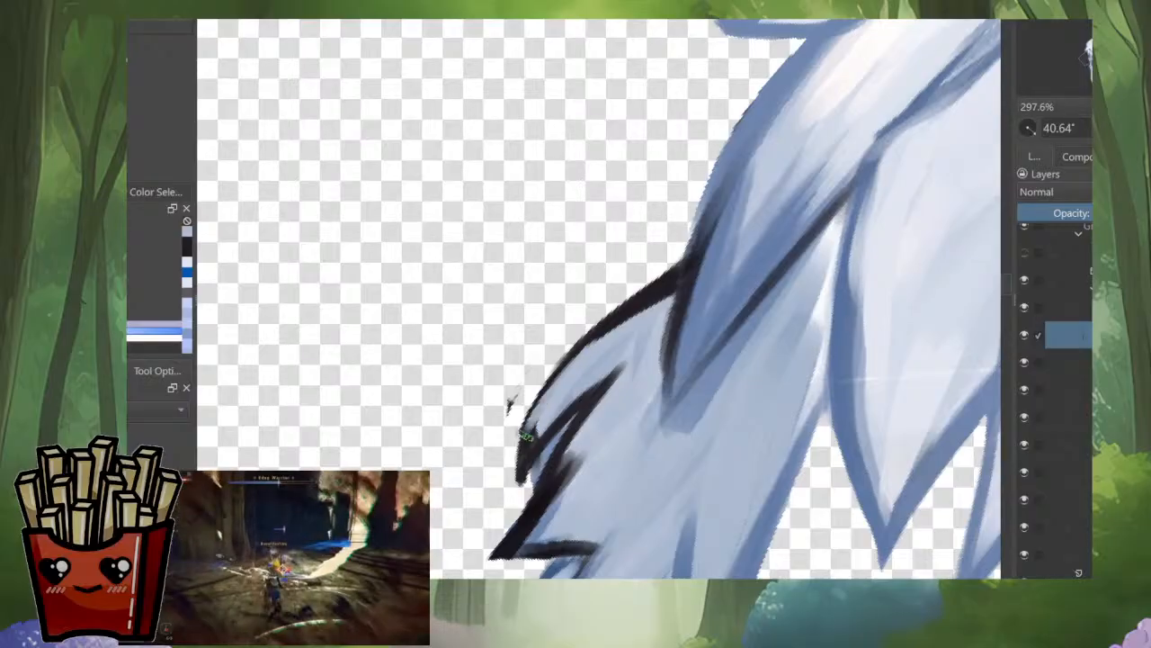
Step: Smooth the upper tuft's outer contour, narrow its tip and erase the stray mark beside it
{"action": "left_click", "coordinate": [673, 283], "text": "ctrl"}
{"action": "left_click_drag", "start_coordinate": [631, 318], "coordinate": [538, 408]}
{"action": "left_click_drag", "start_coordinate": [574, 366], "coordinate": [524, 450]}
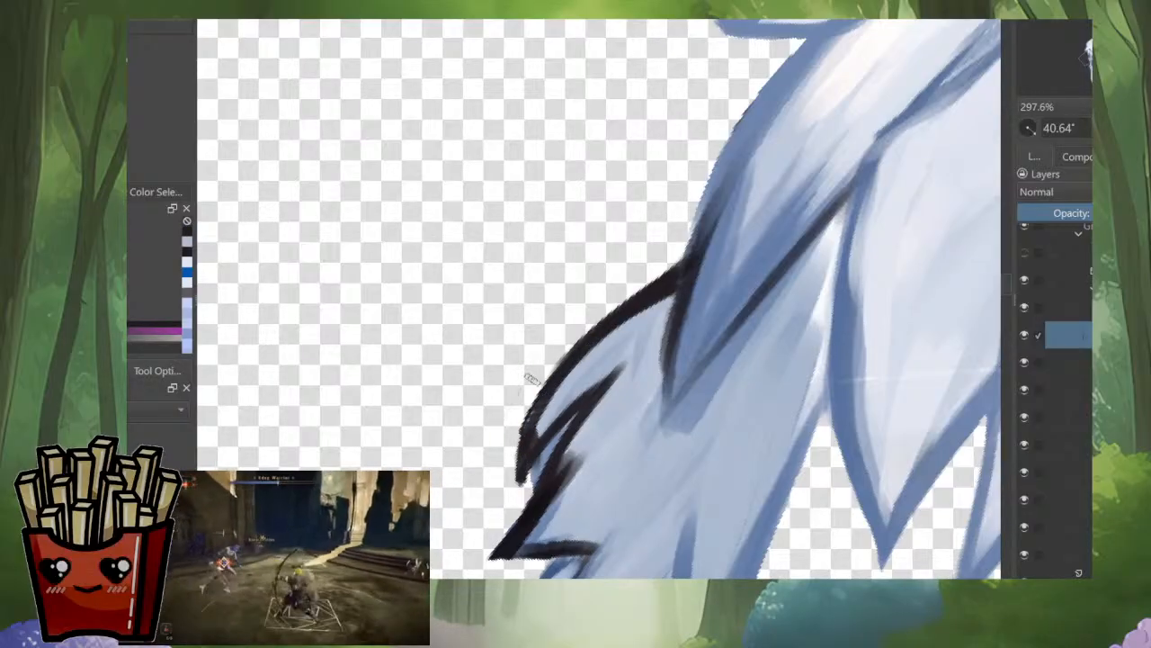
{"action": "left_click_drag", "start_coordinate": [560, 358], "coordinate": [513, 461]}
{"action": "left_click_drag", "start_coordinate": [530, 408], "coordinate": [508, 498]}
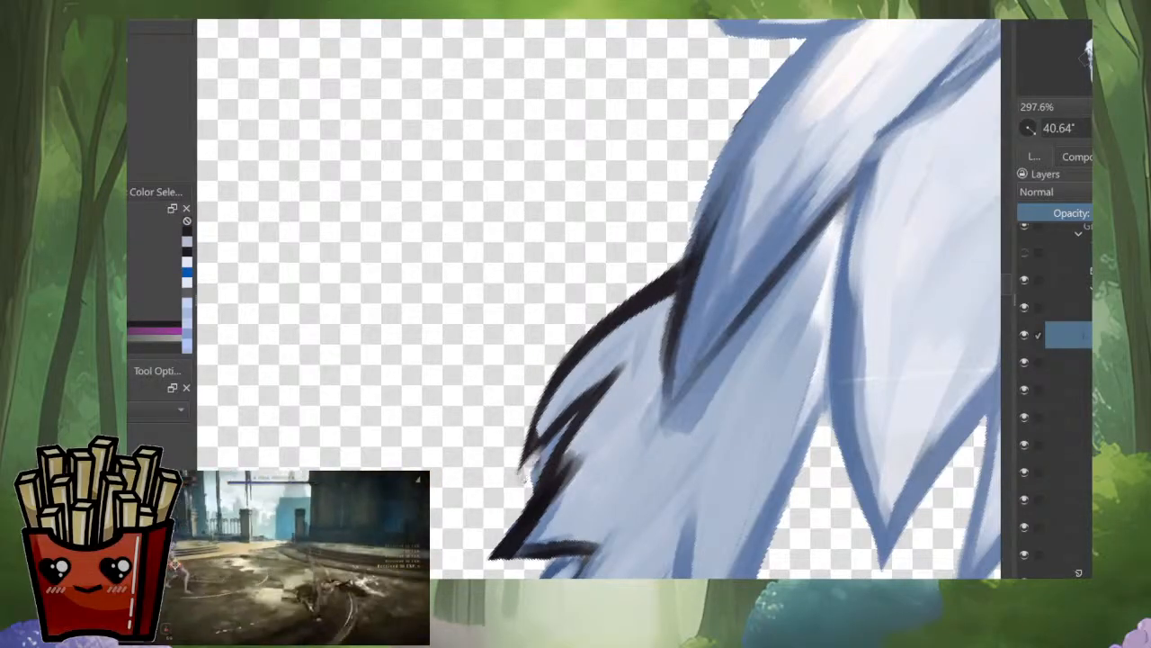
Step: Erase a pointed gap between the upper and lower tufts and outline the upper tuft's underside in dark
{"action": "left_click_drag", "start_coordinate": [567, 419], "coordinate": [499, 510]}
{"action": "mouse_move", "coordinate": [590, 396]}
{"action": "left_mouse_down"}
{"action": "mouse_move", "coordinate": [486, 537]}
{"action": "mouse_move", "coordinate": [510, 526]}
{"action": "mouse_move", "coordinate": [491, 547]}
{"action": "left_mouse_up"}
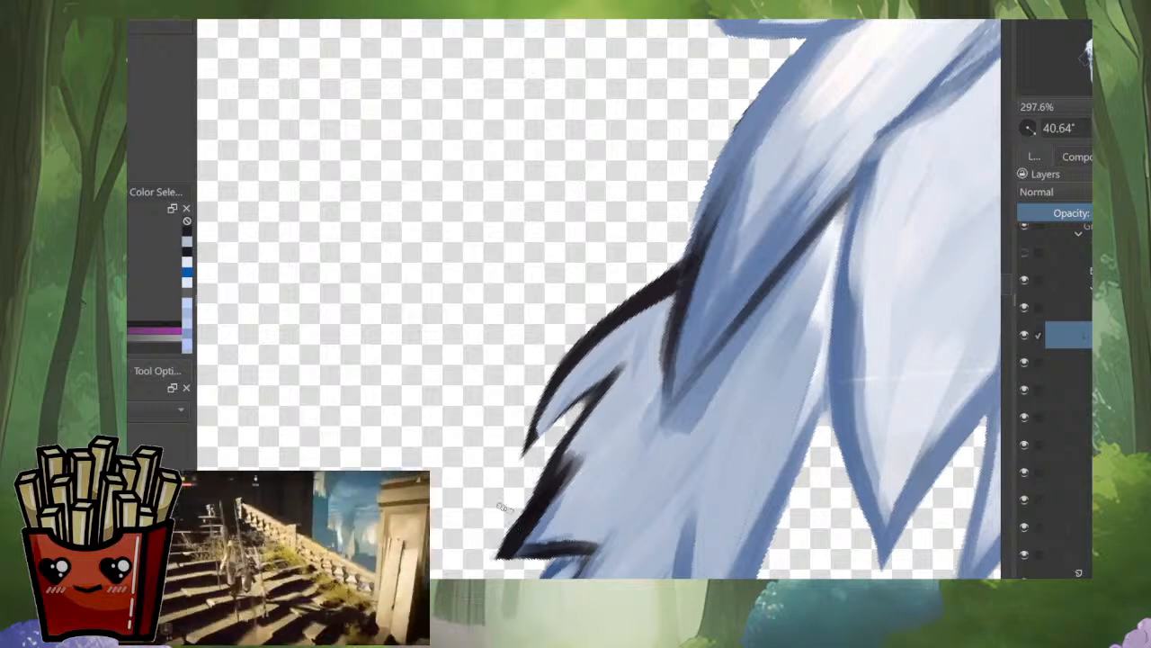
{"action": "left_click_drag", "start_coordinate": [618, 370], "coordinate": [554, 421]}
{"action": "left_click_drag", "start_coordinate": [630, 360], "coordinate": [520, 454]}
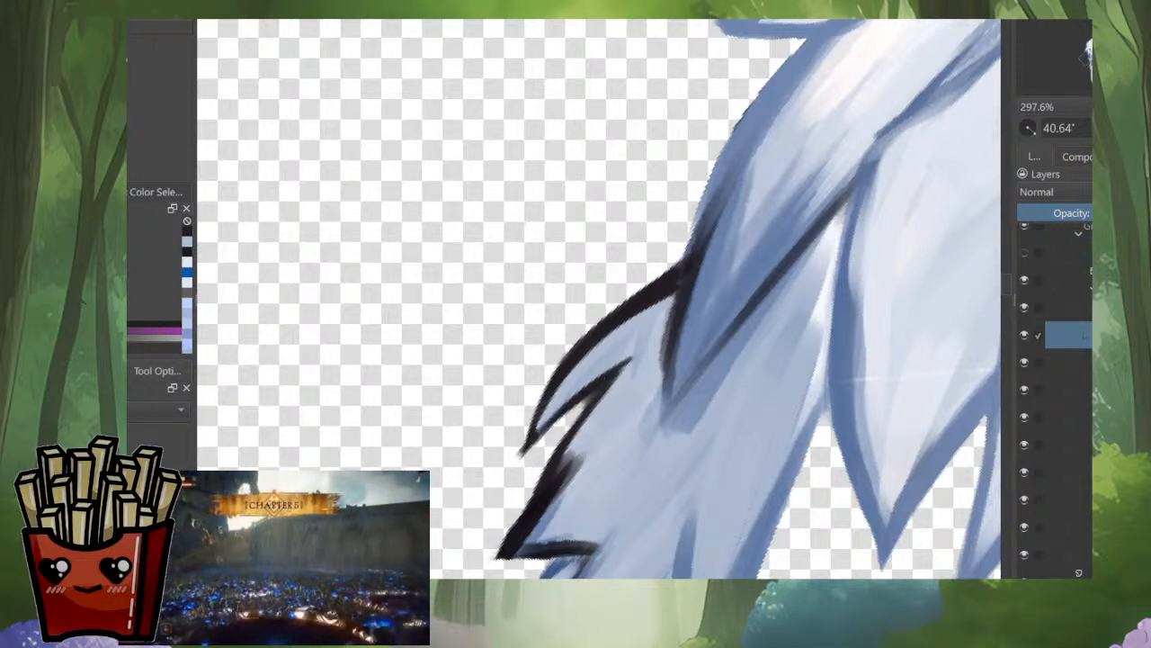
{"action": "left_click_drag", "start_coordinate": [590, 394], "coordinate": [525, 453]}
{"action": "left_click_drag", "start_coordinate": [581, 362], "coordinate": [533, 434]}
{"action": "left_click_drag", "start_coordinate": [611, 333], "coordinate": [522, 455]}
Step: Extend the dark notch line between the two tufts further into the side lock
{"action": "left_click_drag", "start_coordinate": [746, 261], "coordinate": [747, 360]}
{"action": "left_click_drag", "start_coordinate": [650, 365], "coordinate": [649, 256]}
{"action": "left_click_drag", "start_coordinate": [753, 225], "coordinate": [684, 297]}
{"action": "left_click_drag", "start_coordinate": [691, 255], "coordinate": [655, 293]}
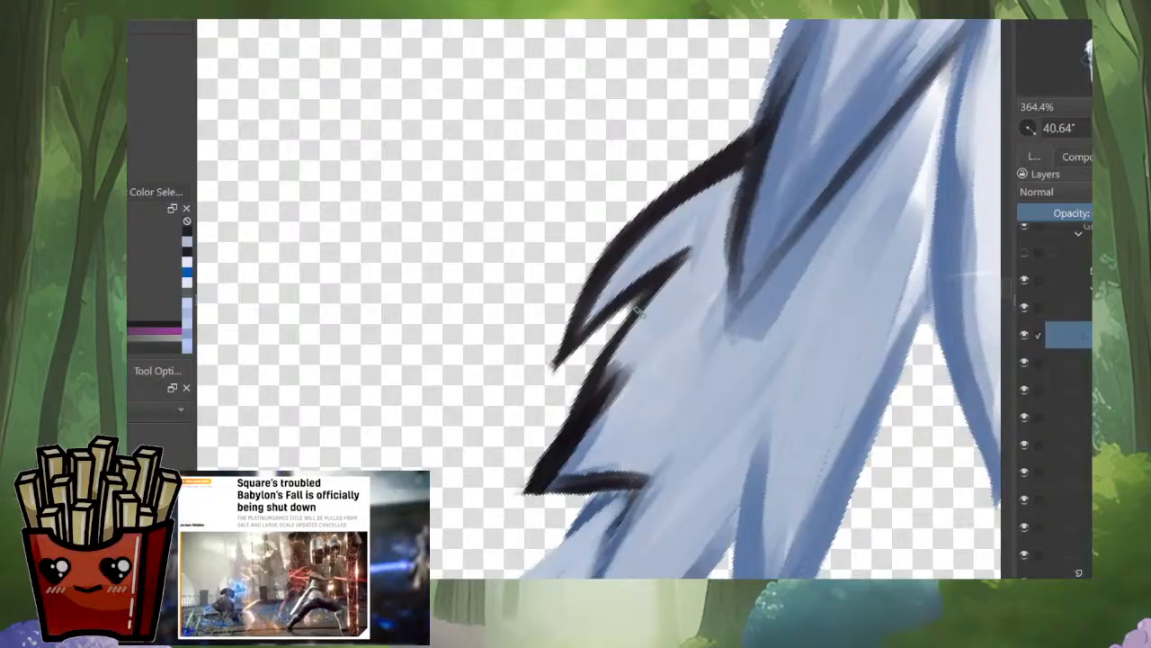
{"action": "left_click_drag", "start_coordinate": [715, 240], "coordinate": [607, 369]}
{"action": "left_click_drag", "start_coordinate": [649, 288], "coordinate": [575, 403]}
{"action": "key", "text": "ctrl+z"}
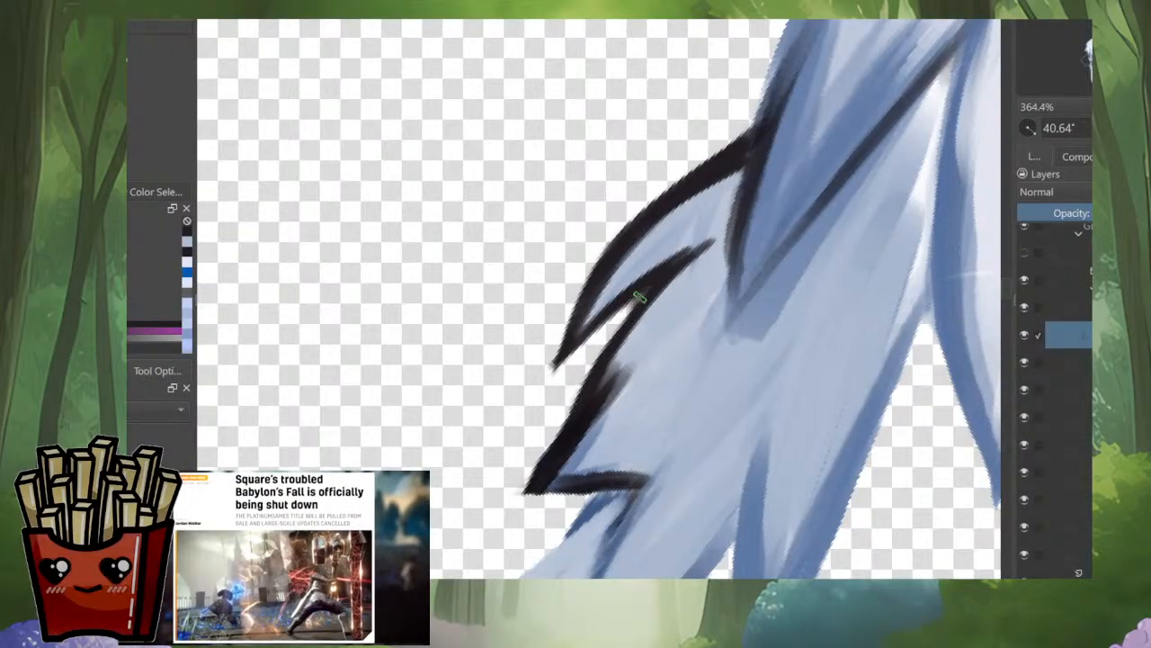
Step: Slim and smooth the lower tuft's outer outline from the notch down to its tip
{"action": "left_click_drag", "start_coordinate": [644, 293], "coordinate": [584, 389]}
{"action": "left_click_drag", "start_coordinate": [627, 314], "coordinate": [526, 492]}
{"action": "left_click_drag", "start_coordinate": [594, 359], "coordinate": [511, 506]}
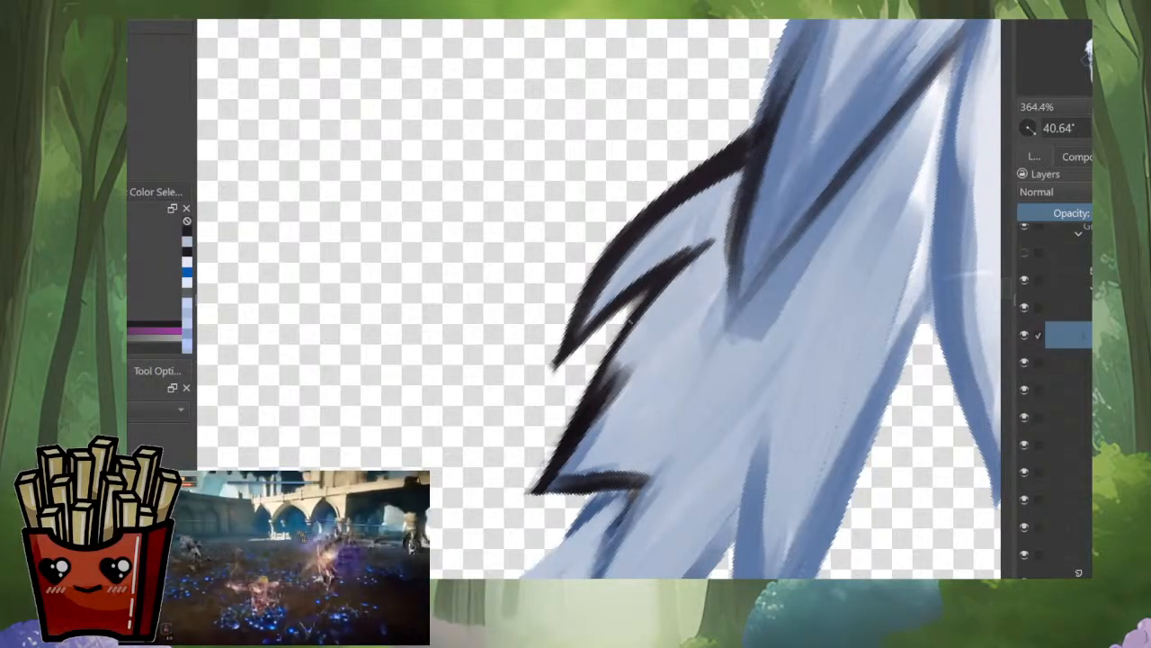
{"action": "left_click_drag", "start_coordinate": [605, 360], "coordinate": [565, 426]}
{"action": "left_click_drag", "start_coordinate": [637, 349], "coordinate": [605, 406]}
{"action": "left_click_drag", "start_coordinate": [556, 463], "coordinate": [515, 503]}
Step: Redraw the dark underside line of the lower tuft and lengthen its tip to a sharp point
{"action": "mouse_move", "coordinate": [562, 410]}
{"action": "left_mouse_down"}
{"action": "mouse_move", "coordinate": [653, 404]}
{"action": "mouse_move", "coordinate": [666, 383]}
{"action": "left_mouse_up"}
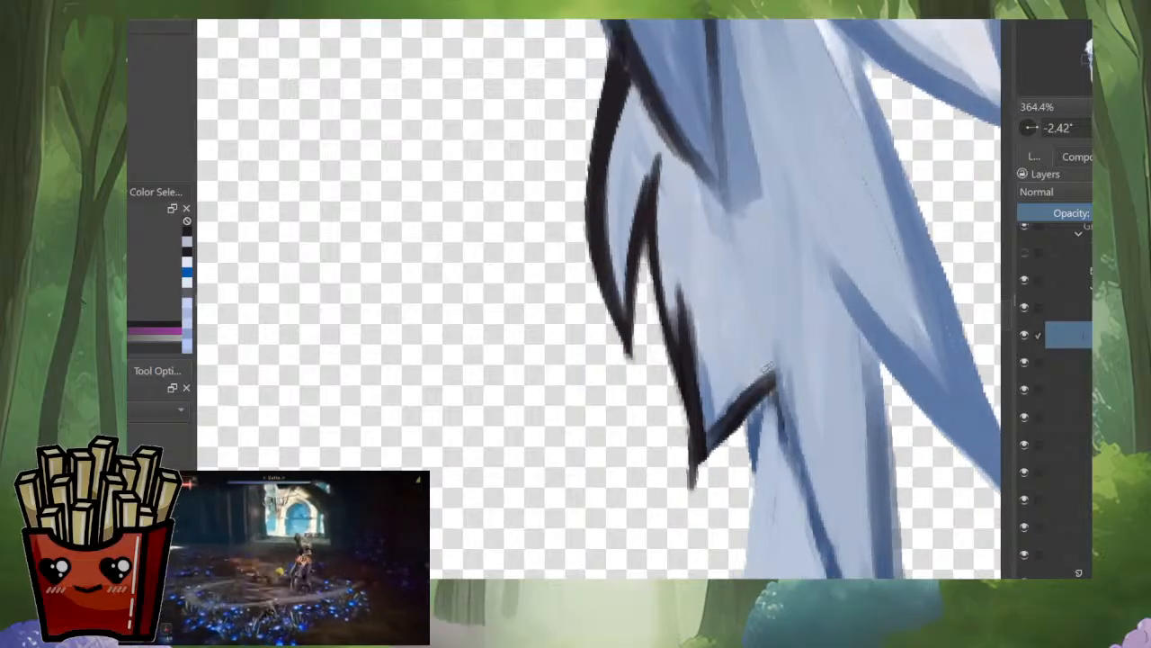
{"action": "left_click_drag", "start_coordinate": [770, 360], "coordinate": [699, 442]}
{"action": "left_click_drag", "start_coordinate": [758, 399], "coordinate": [710, 450]}
{"action": "mouse_move", "coordinate": [773, 362]}
{"action": "left_mouse_down"}
{"action": "mouse_move", "coordinate": [711, 437]}
{"action": "mouse_move", "coordinate": [680, 500]}
{"action": "left_mouse_up"}
{"action": "scroll", "coordinate": [767, 390], "scroll_direction": "down", "scroll_amount": 4}
{"action": "left_click_drag", "start_coordinate": [767, 390], "coordinate": [660, 477]}
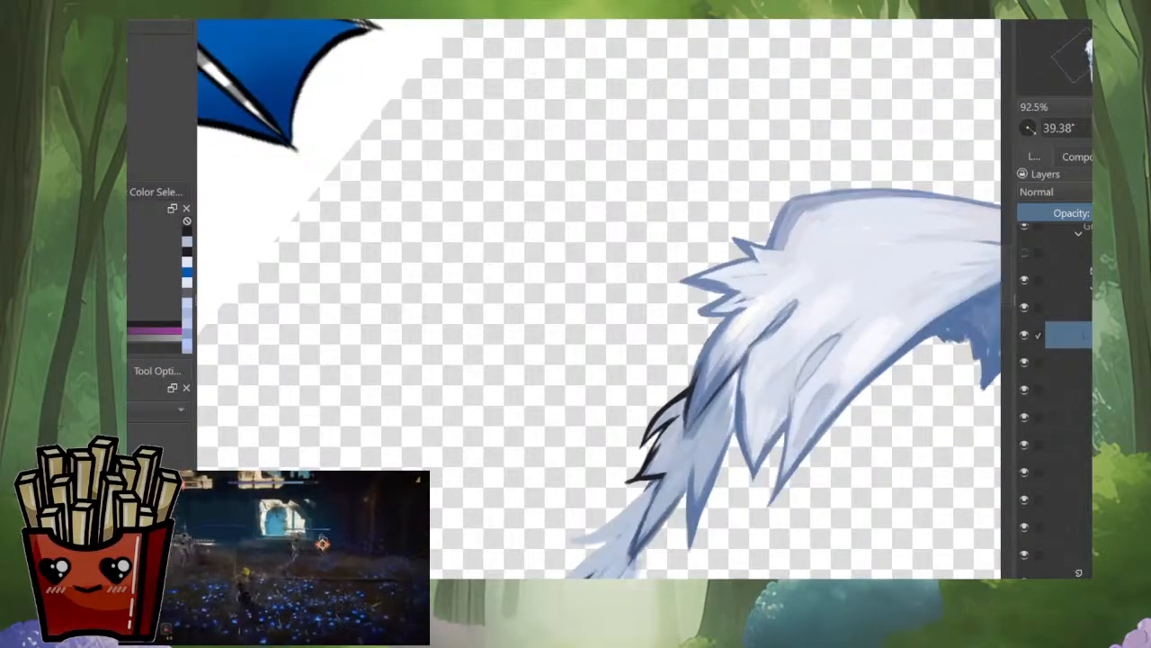
Step: Show all layers again and paint a blue-grey strand tip over the black outline where the side lock meets the hair above
{"action": "left_click", "coordinate": [1070, 334], "text": "alt"}
{"action": "mouse_move", "coordinate": [767, 391]}
{"action": "left_mouse_down"}
{"action": "mouse_move", "coordinate": [645, 483]}
{"action": "mouse_move", "coordinate": [703, 458]}
{"action": "left_mouse_up"}
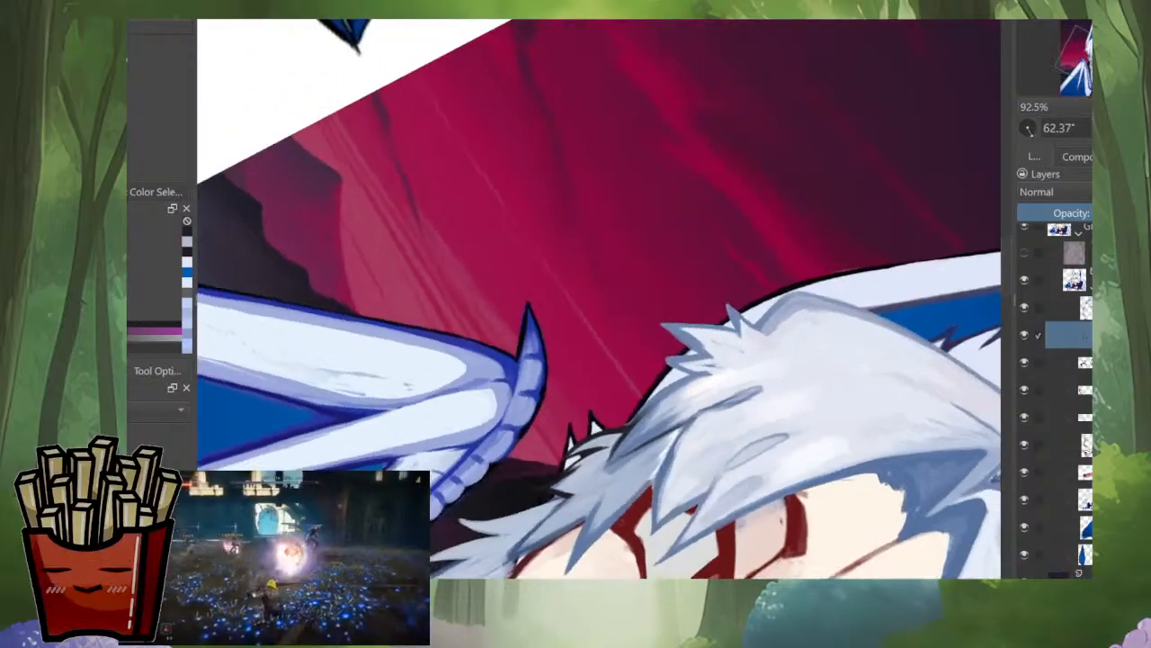
{"action": "scroll", "coordinate": [674, 432], "scroll_direction": "up", "scroll_amount": 3}
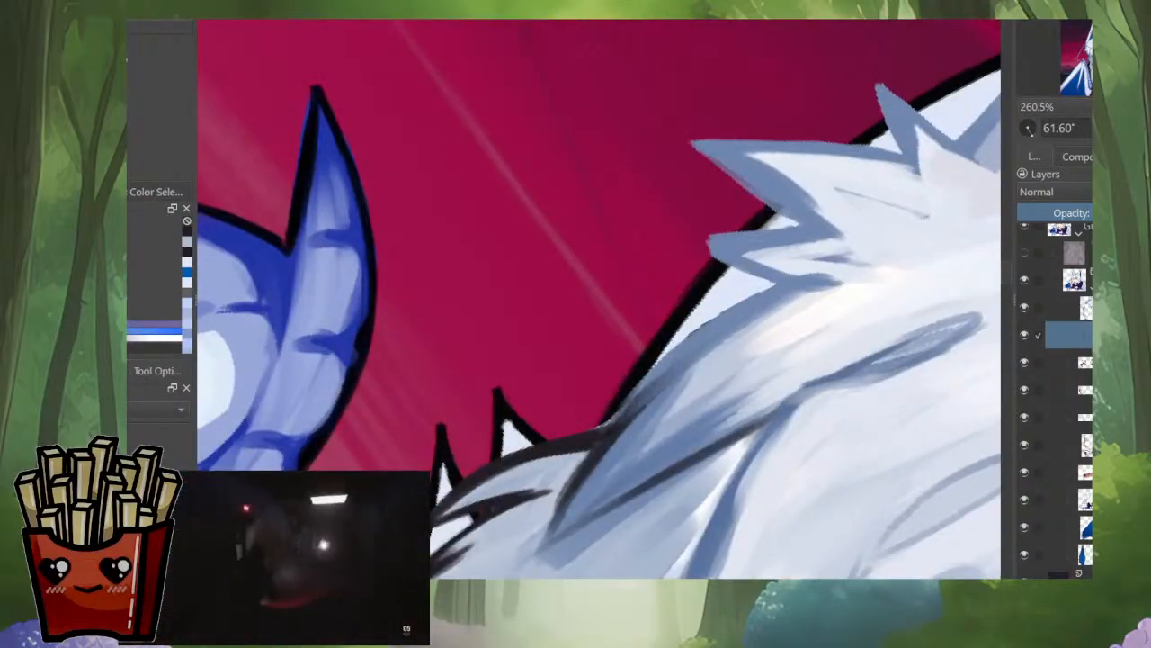
{"action": "mouse_move", "coordinate": [670, 361]}
{"action": "left_mouse_down"}
{"action": "mouse_move", "coordinate": [603, 407]}
{"action": "mouse_move", "coordinate": [615, 423]}
{"action": "left_mouse_up"}
{"action": "left_click", "coordinate": [573, 494], "text": "ctrl"}
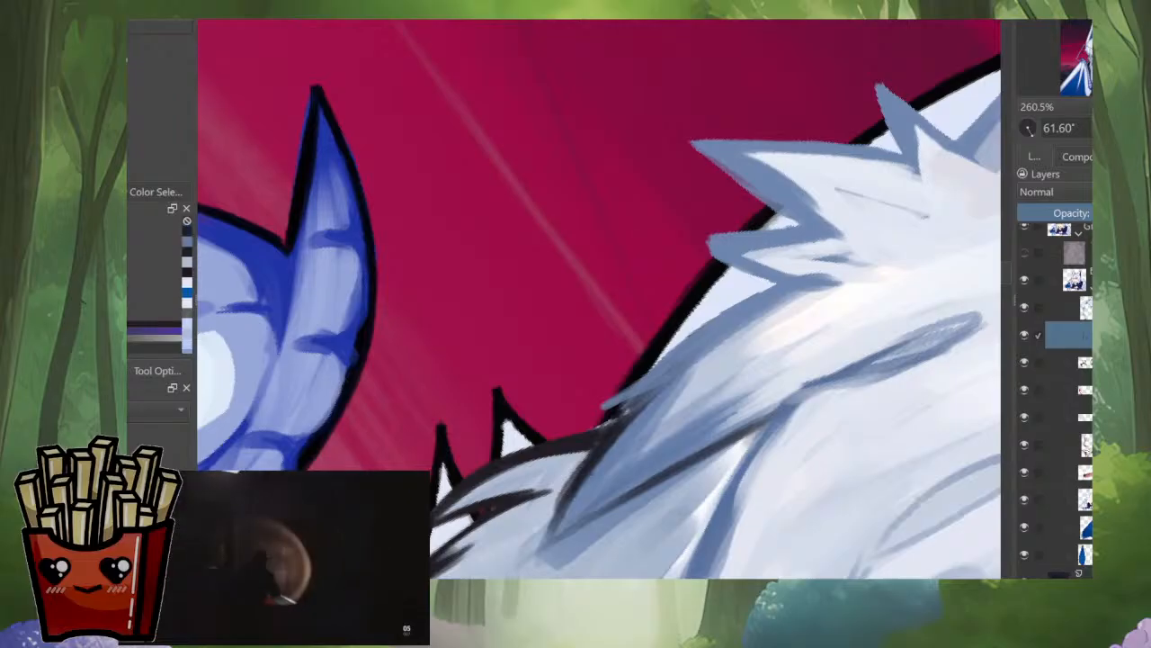
{"action": "left_click_drag", "start_coordinate": [669, 384], "coordinate": [585, 417]}
{"action": "mouse_move", "coordinate": [696, 342]}
{"action": "left_mouse_down"}
{"action": "mouse_move", "coordinate": [635, 384]}
{"action": "mouse_move", "coordinate": [652, 367]}
{"action": "left_mouse_up"}
{"action": "left_click_drag", "start_coordinate": [693, 270], "coordinate": [565, 439]}
Step: Extend the small pointed hair tuft above the side lock with dark strokes along both edges, forming a longer tip
{"action": "left_click_drag", "start_coordinate": [720, 360], "coordinate": [706, 217]}
{"action": "left_click_drag", "start_coordinate": [750, 259], "coordinate": [749, 180]}
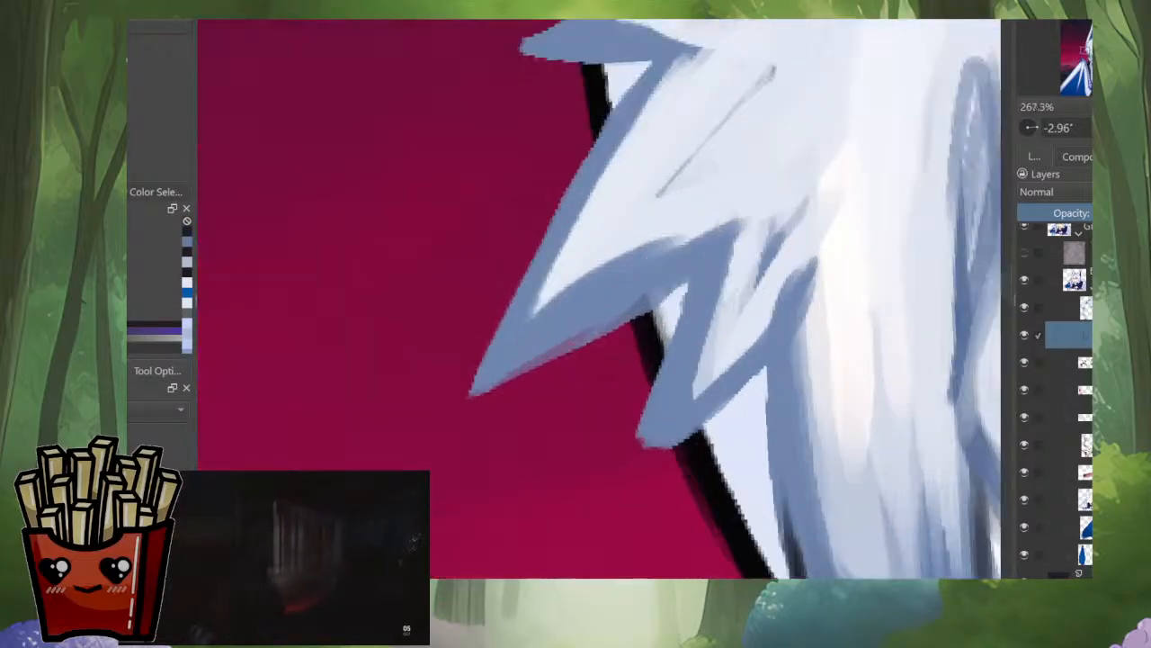
{"action": "left_click_drag", "start_coordinate": [711, 410], "coordinate": [611, 490]}
{"action": "left_click_drag", "start_coordinate": [647, 437], "coordinate": [605, 495]}
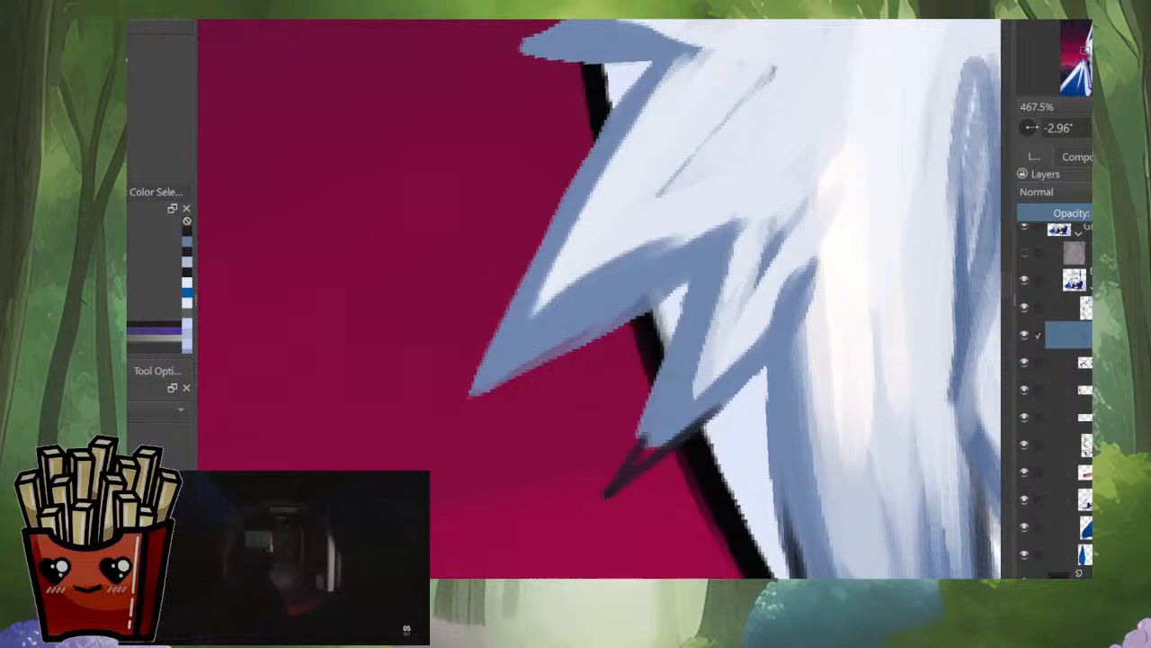
{"action": "left_click_drag", "start_coordinate": [664, 396], "coordinate": [608, 484]}
{"action": "mouse_move", "coordinate": [666, 393]}
{"action": "left_mouse_down"}
{"action": "mouse_move", "coordinate": [611, 480]}
{"action": "mouse_move", "coordinate": [740, 394]}
{"action": "left_mouse_up"}
{"action": "mouse_move", "coordinate": [737, 360]}
{"action": "left_mouse_down"}
{"action": "mouse_move", "coordinate": [751, 458]}
{"action": "mouse_move", "coordinate": [656, 513]}
{"action": "left_mouse_up"}
{"action": "left_click_drag", "start_coordinate": [665, 473], "coordinate": [784, 507]}
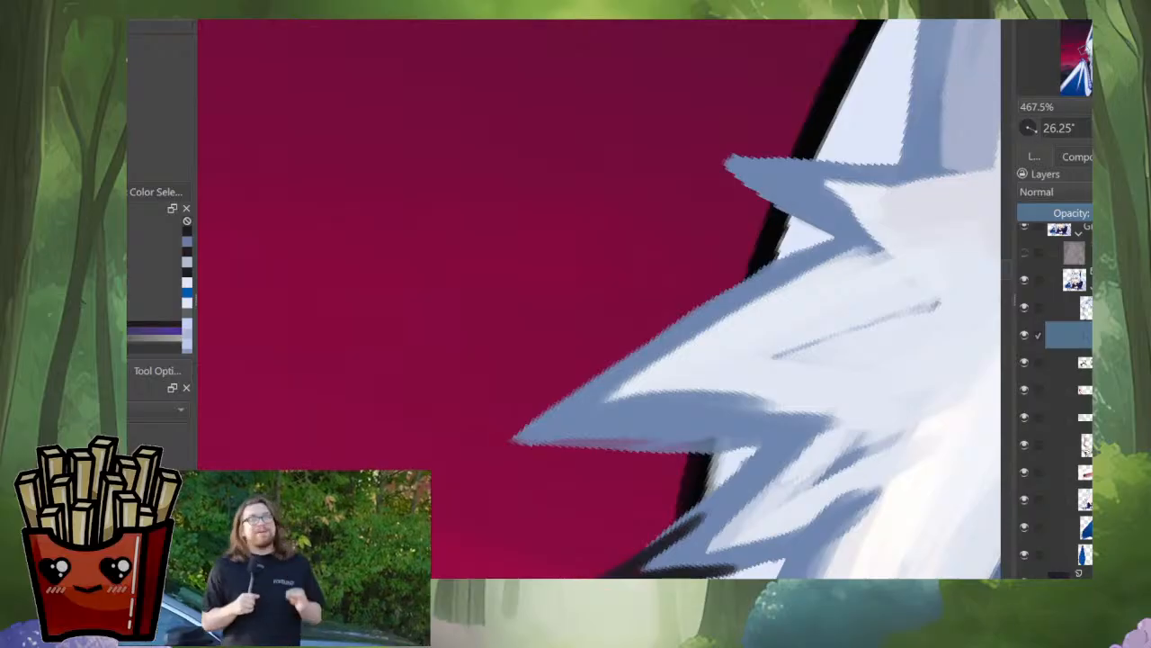
{"action": "scroll", "coordinate": [379, 254], "scroll_direction": "up", "scroll_amount": 1}
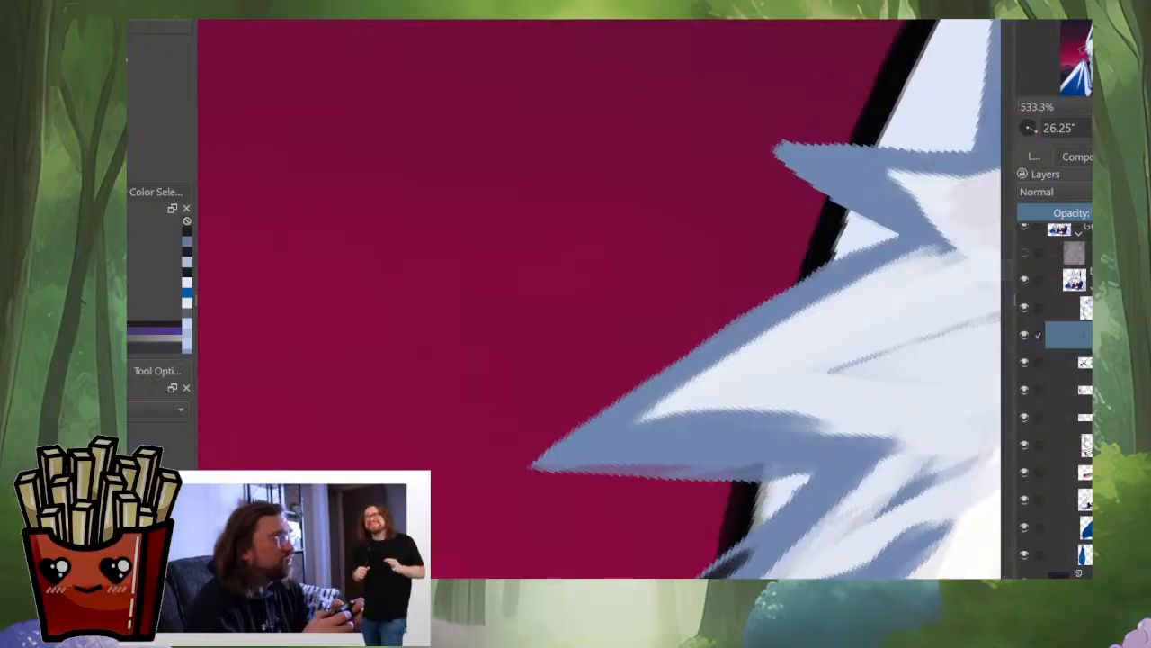
{"action": "left_click_drag", "start_coordinate": [601, 404], "coordinate": [675, 375]}
{"action": "left_click_drag", "start_coordinate": [675, 375], "coordinate": [557, 372]}
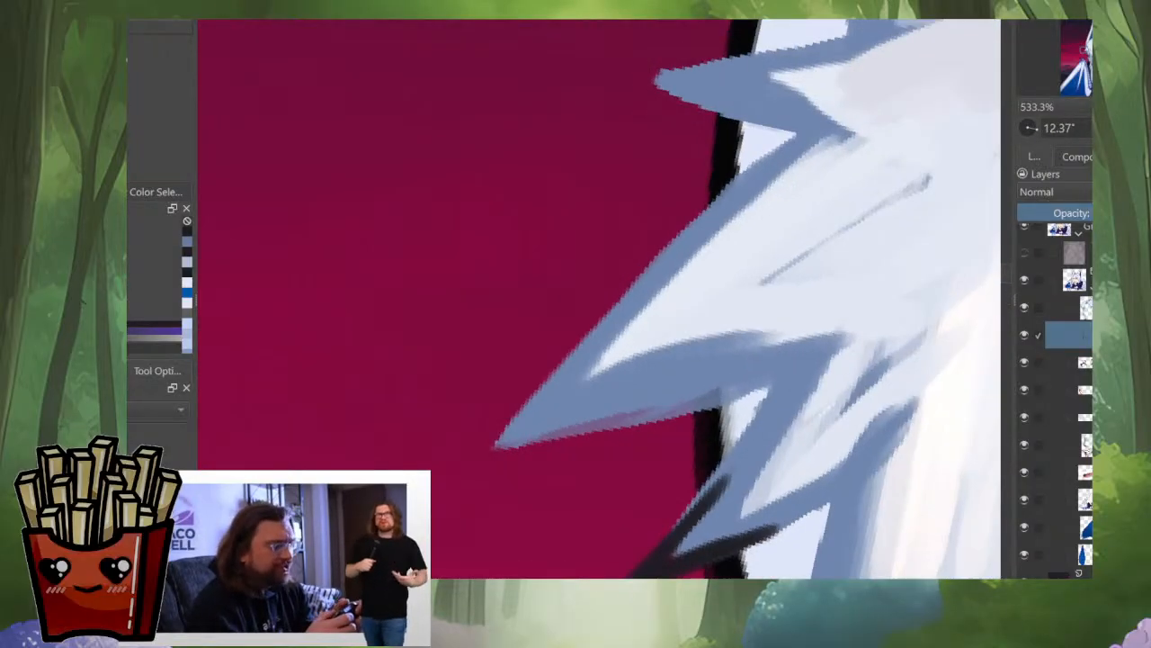
Step: Lengthen the small lowest tuft with dark strokes along both edges and trim them into a sharp tip
{"action": "mouse_move", "coordinate": [732, 461]}
{"action": "left_mouse_down"}
{"action": "mouse_move", "coordinate": [654, 548]}
{"action": "mouse_move", "coordinate": [730, 463]}
{"action": "left_mouse_up"}
{"action": "mouse_move", "coordinate": [688, 557]}
{"action": "left_mouse_down"}
{"action": "mouse_move", "coordinate": [737, 475]}
{"action": "mouse_move", "coordinate": [808, 439]}
{"action": "left_mouse_up"}
{"action": "mouse_move", "coordinate": [784, 441]}
{"action": "left_mouse_down"}
{"action": "mouse_move", "coordinate": [799, 480]}
{"action": "mouse_move", "coordinate": [823, 493]}
{"action": "mouse_move", "coordinate": [762, 459]}
{"action": "mouse_move", "coordinate": [800, 457]}
{"action": "left_mouse_up"}
{"action": "left_click", "coordinate": [726, 483], "text": "ctrl"}
{"action": "left_click_drag", "start_coordinate": [722, 484], "coordinate": [784, 455]}
{"action": "left_click", "coordinate": [689, 505], "text": "ctrl"}
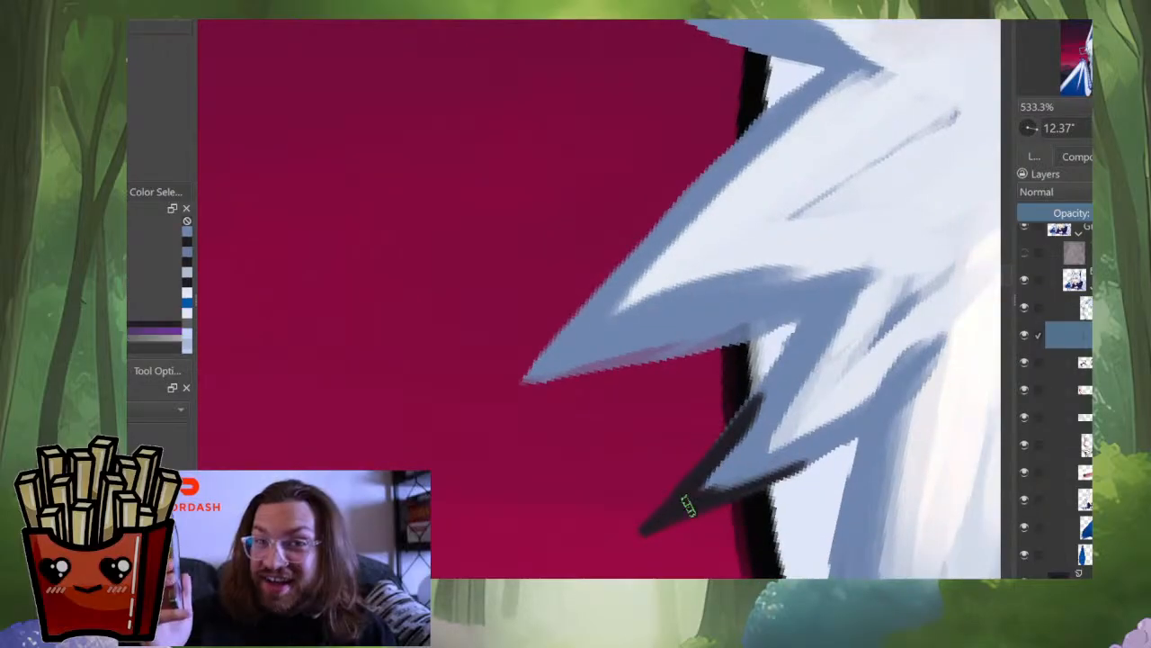
{"action": "left_click_drag", "start_coordinate": [725, 491], "coordinate": [835, 442]}
{"action": "mouse_move", "coordinate": [800, 392]}
{"action": "left_mouse_down"}
{"action": "mouse_move", "coordinate": [788, 480]}
{"action": "mouse_move", "coordinate": [712, 548]}
{"action": "mouse_move", "coordinate": [755, 465]}
{"action": "mouse_move", "coordinate": [795, 484]}
{"action": "mouse_move", "coordinate": [856, 364]}
{"action": "mouse_move", "coordinate": [790, 366]}
{"action": "mouse_move", "coordinate": [737, 417]}
{"action": "left_mouse_up"}
{"action": "left_click", "coordinate": [742, 511], "text": "ctrl"}
{"action": "left_click", "coordinate": [713, 518], "text": "ctrl"}
{"action": "key", "text": "ctrl+z"}
Step: Draw a dark line along the underside and outer edge of the large middle tuft
{"action": "left_click_drag", "start_coordinate": [829, 322], "coordinate": [601, 522]}
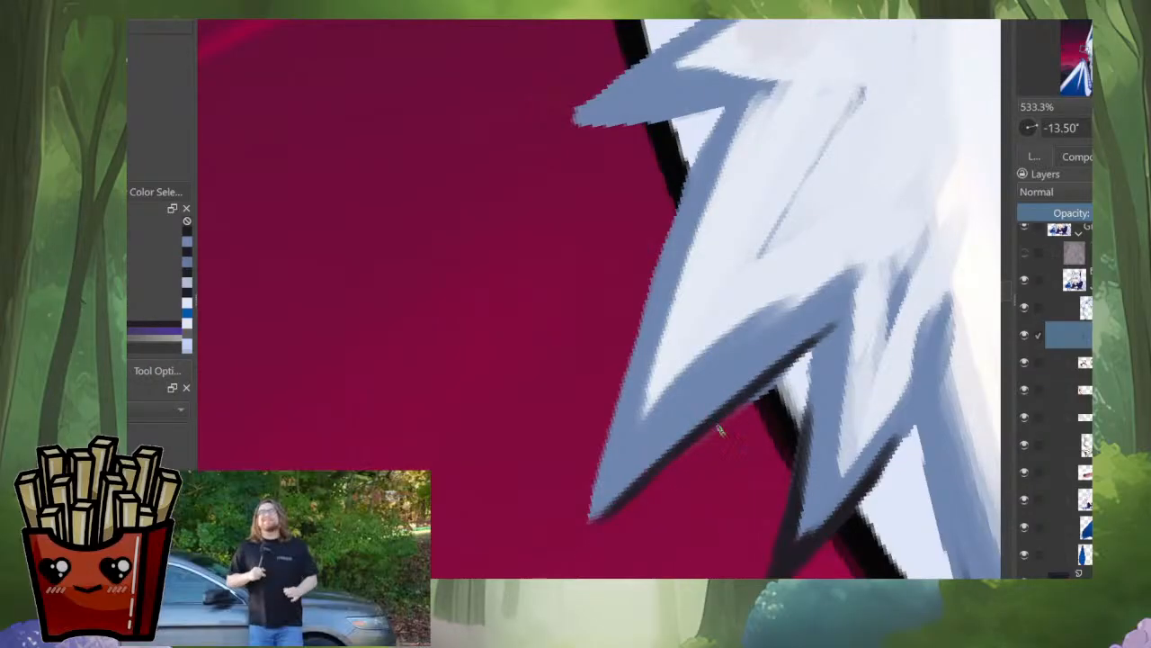
{"action": "left_click_drag", "start_coordinate": [810, 344], "coordinate": [706, 419]}
{"action": "mouse_move", "coordinate": [831, 322]}
{"action": "left_mouse_down"}
{"action": "mouse_move", "coordinate": [637, 486]}
{"action": "mouse_move", "coordinate": [460, 477]}
{"action": "mouse_move", "coordinate": [491, 512]}
{"action": "mouse_move", "coordinate": [517, 472]}
{"action": "mouse_move", "coordinate": [580, 423]}
{"action": "mouse_move", "coordinate": [784, 289]}
{"action": "left_mouse_up"}
{"action": "mouse_move", "coordinate": [630, 398]}
{"action": "left_mouse_down"}
{"action": "mouse_move", "coordinate": [828, 271]}
{"action": "mouse_move", "coordinate": [676, 428]}
{"action": "mouse_move", "coordinate": [754, 348]}
{"action": "mouse_move", "coordinate": [750, 393]}
{"action": "mouse_move", "coordinate": [670, 405]}
{"action": "mouse_move", "coordinate": [706, 372]}
{"action": "left_mouse_up"}
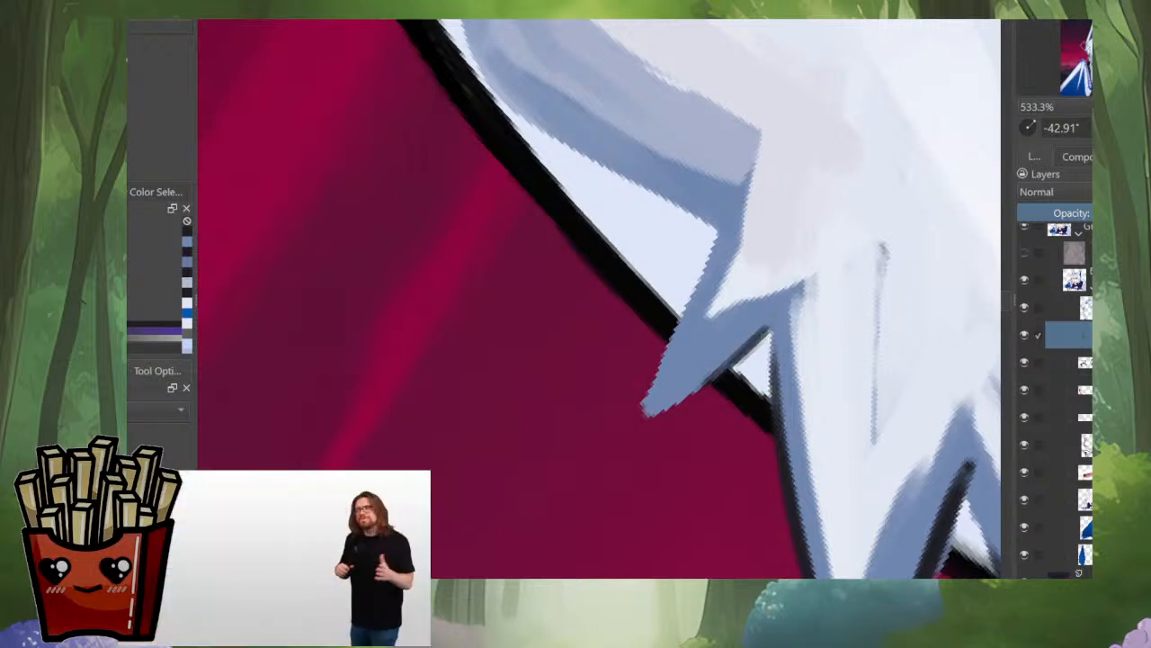
Step: Outline the underside and upper edge of the top tuft with dark strokes and trim its tip to a point
{"action": "mouse_move", "coordinate": [769, 321]}
{"action": "left_mouse_down"}
{"action": "mouse_move", "coordinate": [635, 424]}
{"action": "mouse_move", "coordinate": [573, 423]}
{"action": "mouse_move", "coordinate": [600, 476]}
{"action": "left_mouse_up"}
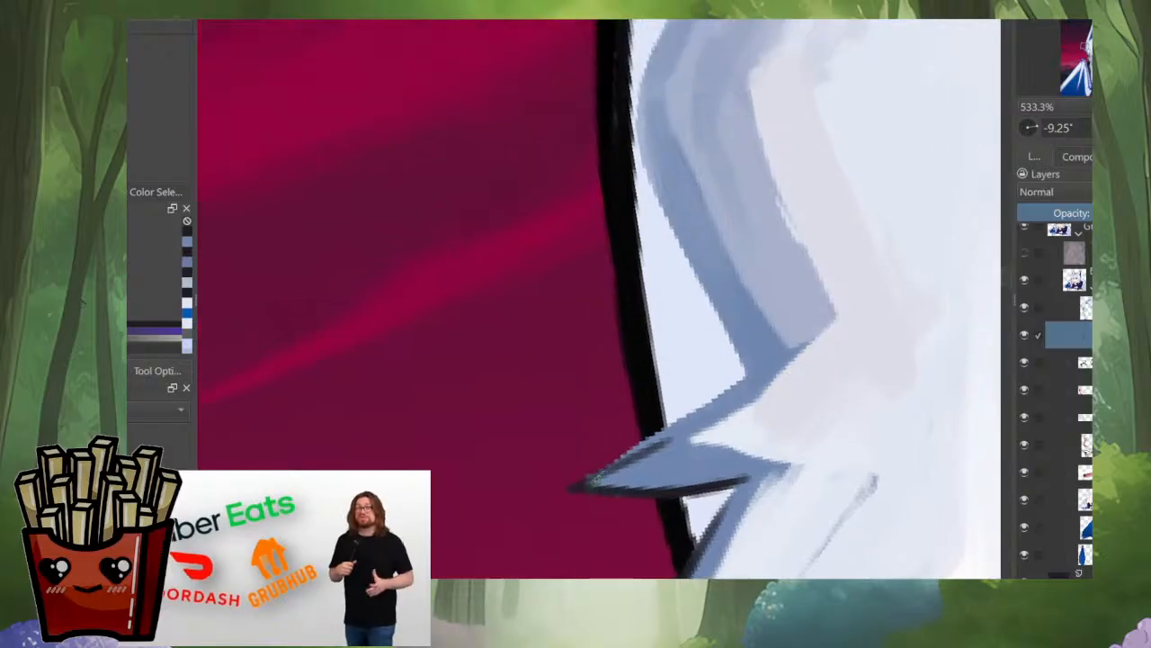
{"action": "mouse_move", "coordinate": [706, 492]}
{"action": "left_mouse_down"}
{"action": "mouse_move", "coordinate": [783, 425]}
{"action": "mouse_move", "coordinate": [624, 495]}
{"action": "mouse_move", "coordinate": [674, 432]}
{"action": "left_mouse_up"}
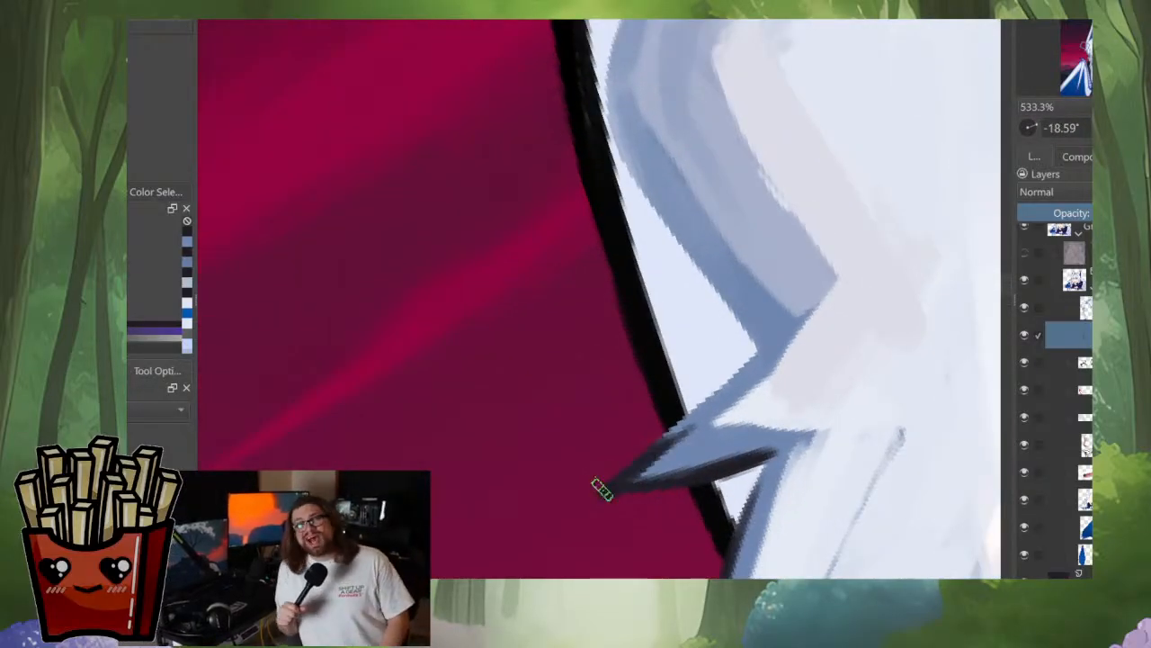
{"action": "left_click_drag", "start_coordinate": [602, 489], "coordinate": [722, 389]}
{"action": "left_click_drag", "start_coordinate": [642, 462], "coordinate": [740, 367]}
{"action": "left_click_drag", "start_coordinate": [731, 360], "coordinate": [696, 526]}
{"action": "left_click_drag", "start_coordinate": [696, 526], "coordinate": [593, 545]}
Step: Examine the whole portrait beside the reference images, comparing the outlined hair tufts with the side lock and wing
{"action": "scroll", "coordinate": [826, 228], "scroll_direction": "down", "scroll_amount": 7}
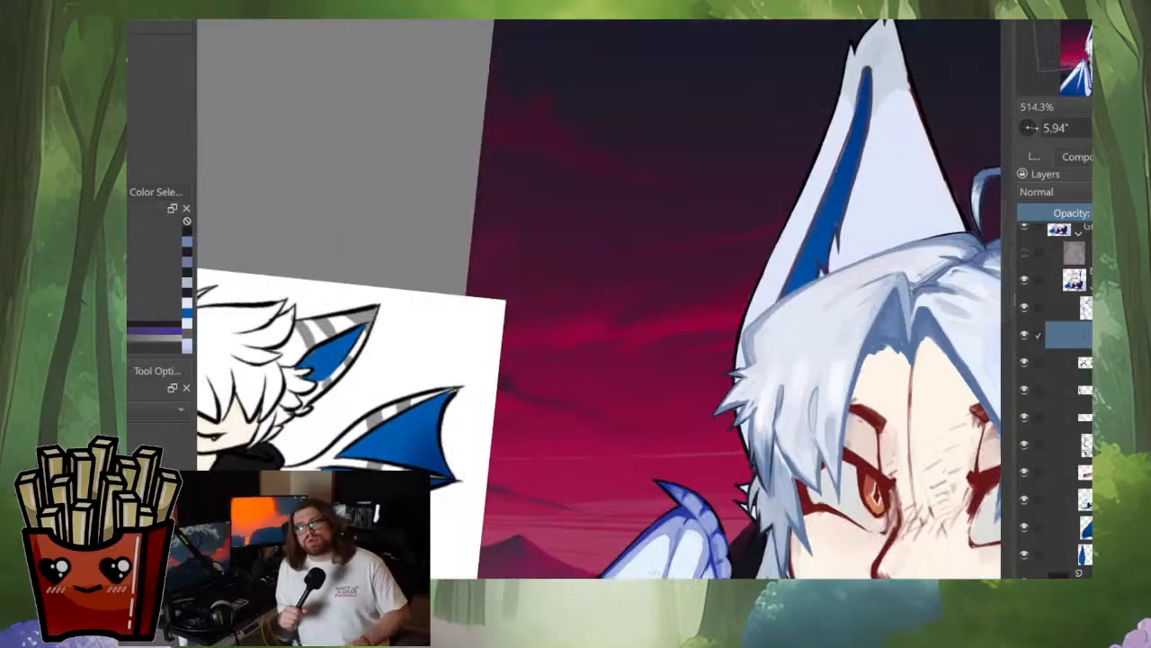
{"action": "left_click_drag", "start_coordinate": [830, 502], "coordinate": [743, 399]}
{"action": "scroll", "coordinate": [743, 399], "scroll_direction": "down", "scroll_amount": 3}
{"action": "scroll", "coordinate": [890, 459], "scroll_direction": "up", "scroll_amount": 4}
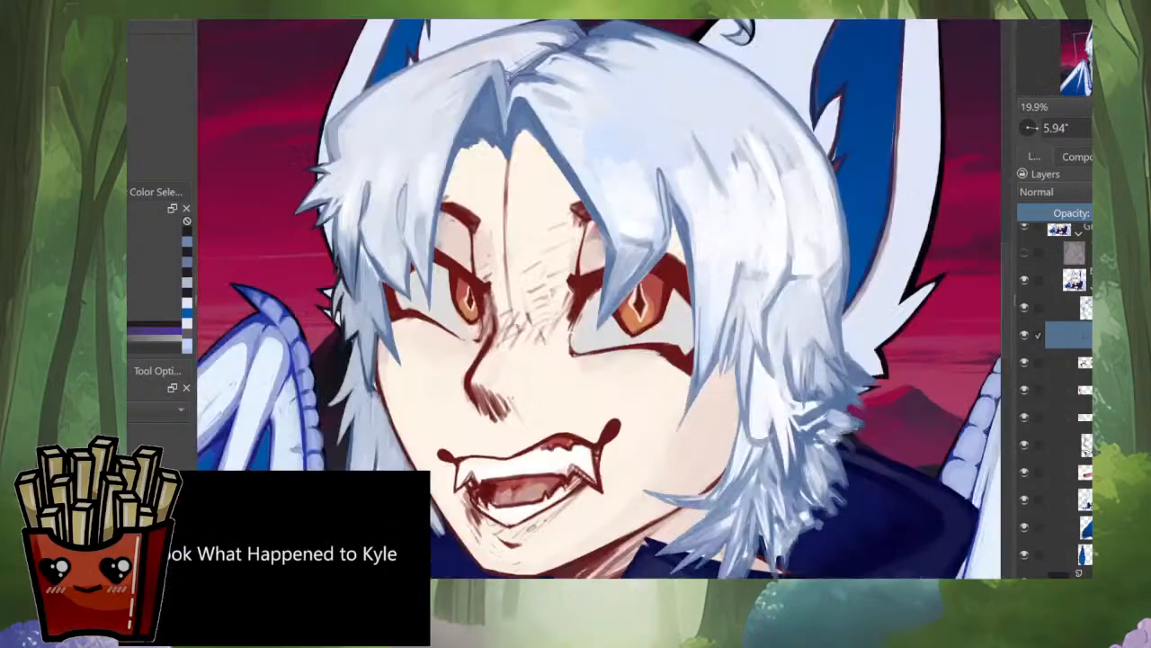
{"action": "scroll", "coordinate": [909, 360], "scroll_direction": "down", "scroll_amount": 3}
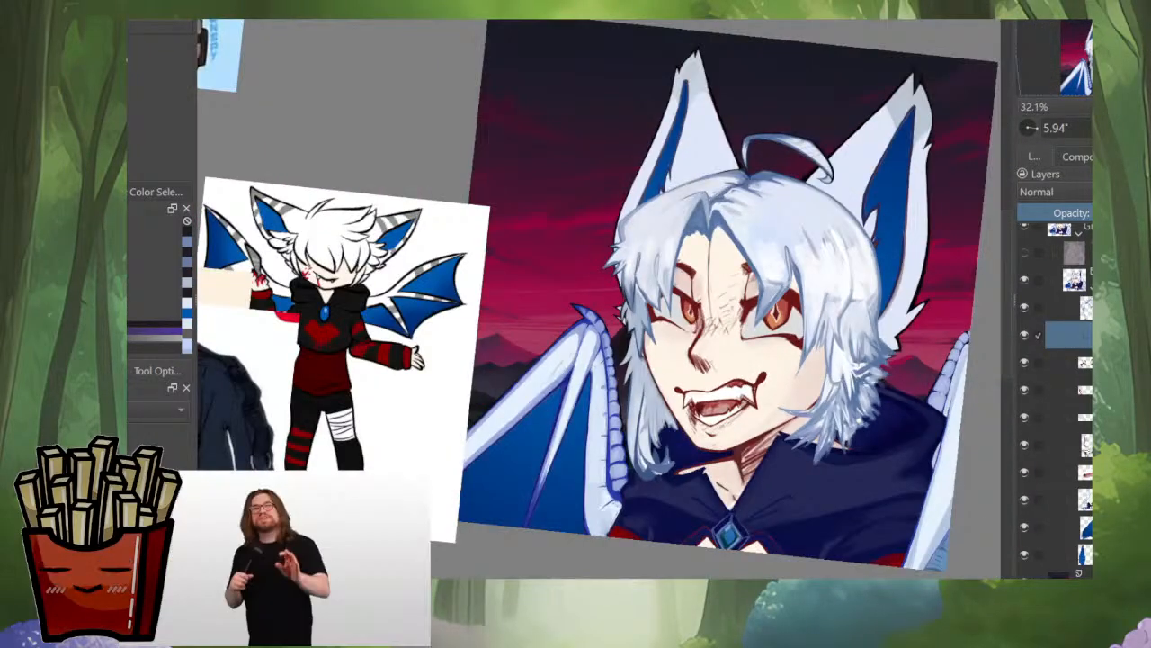
{"action": "left_click_drag", "start_coordinate": [810, 360], "coordinate": [817, 328]}
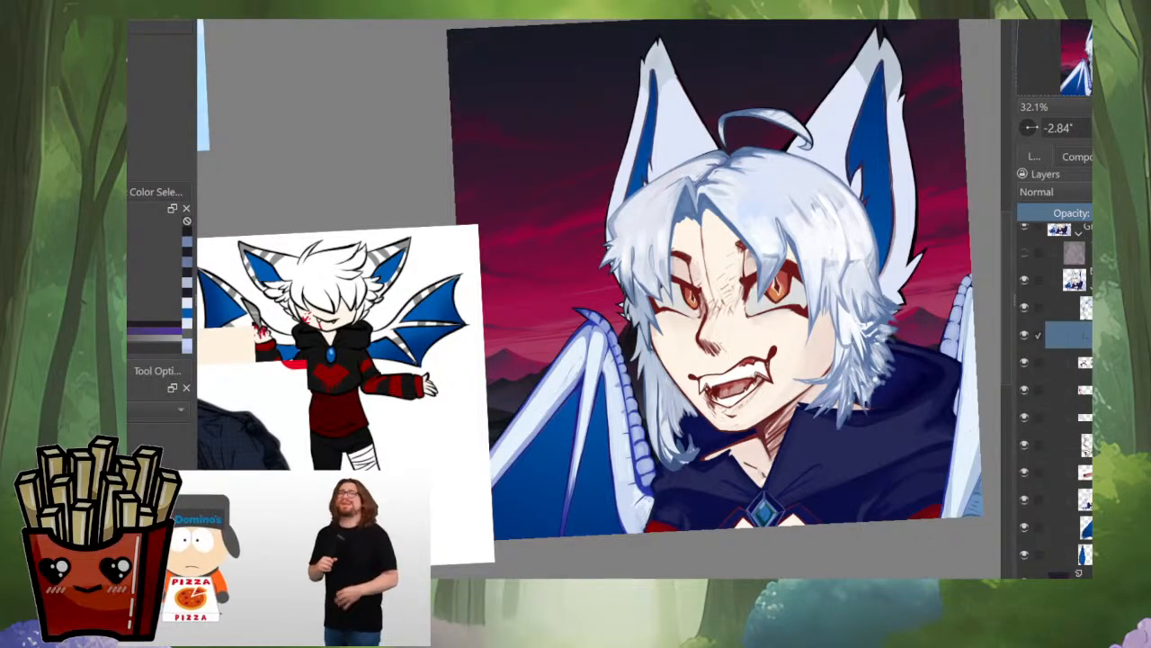
{"action": "scroll", "coordinate": [657, 428], "scroll_direction": "up", "scroll_amount": 3}
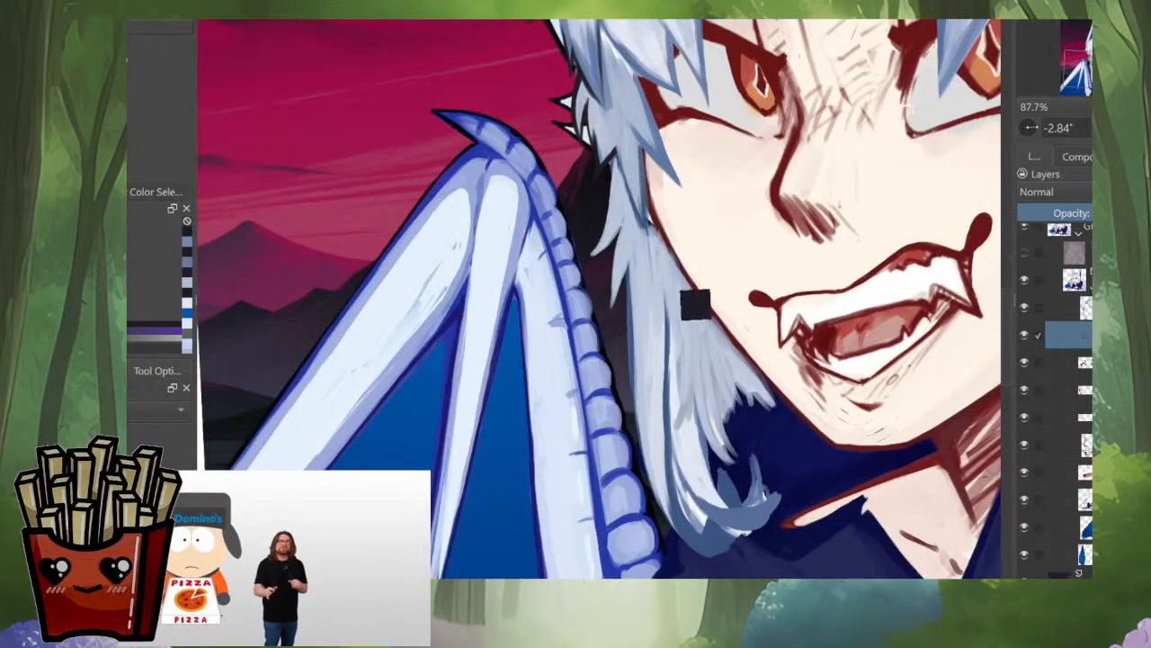
{"action": "scroll", "coordinate": [697, 347], "scroll_direction": "down", "scroll_amount": 5}
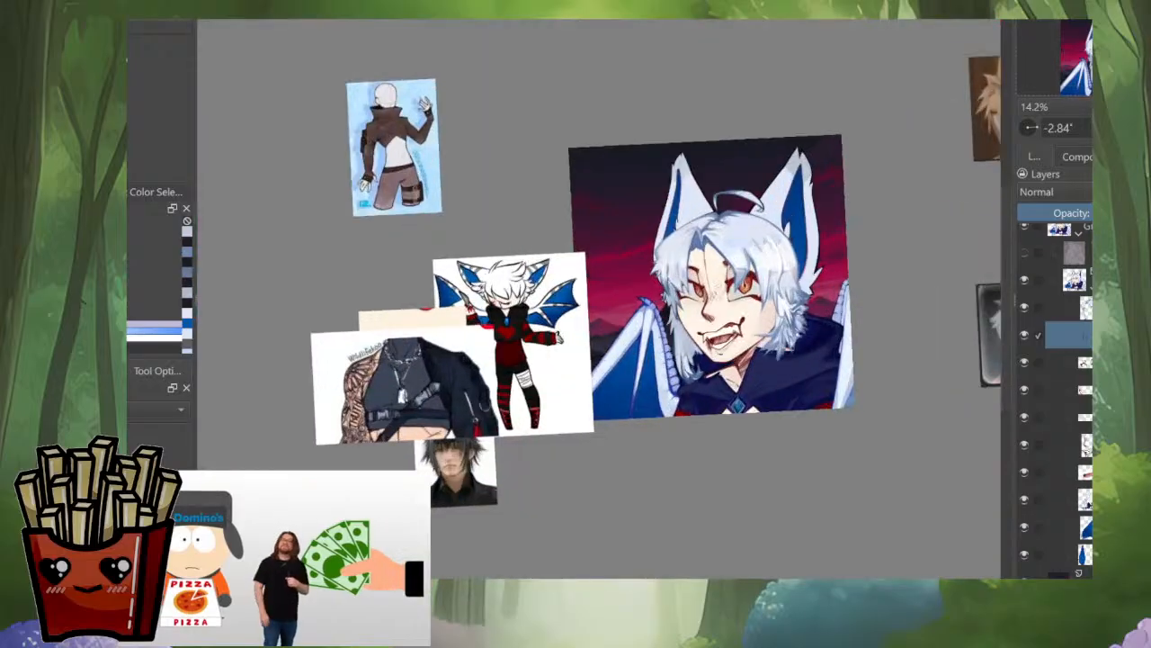
{"action": "scroll", "coordinate": [683, 356], "scroll_direction": "up", "scroll_amount": 5}
{"action": "left_click_drag", "start_coordinate": [621, 270], "coordinate": [637, 458]}
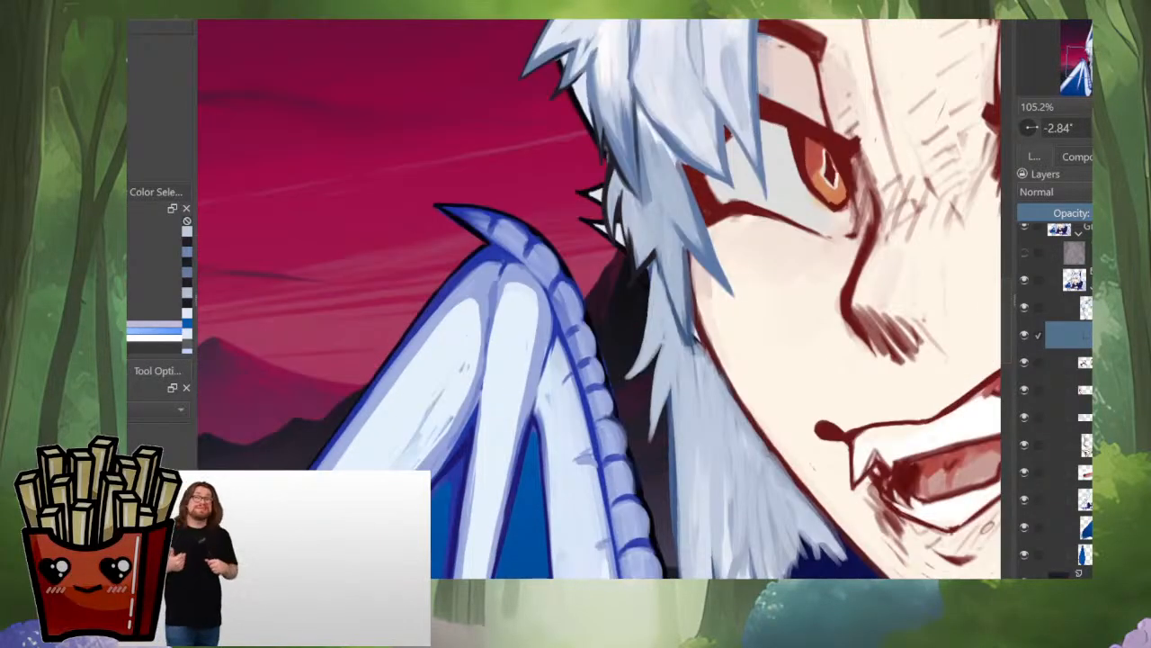
Step: Paint a blue-grey shadow line along the outer edge of the side lock strand, against the dark background
{"action": "scroll", "coordinate": [694, 128], "scroll_direction": "up", "scroll_amount": 4}
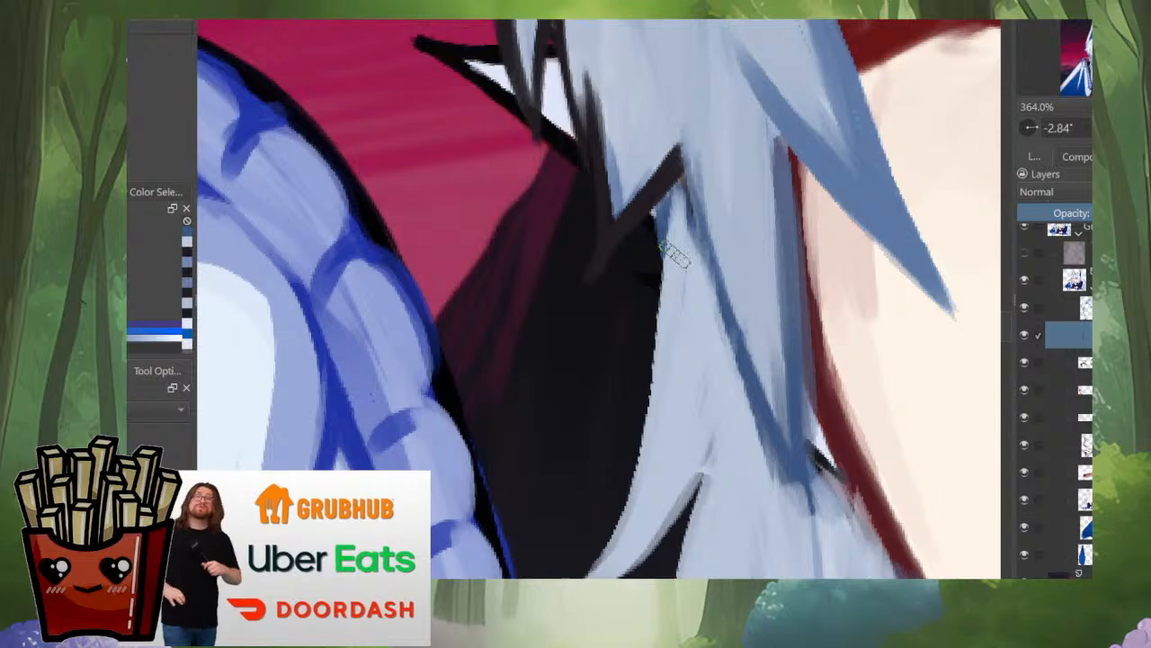
{"action": "left_click_drag", "start_coordinate": [657, 210], "coordinate": [647, 455]}
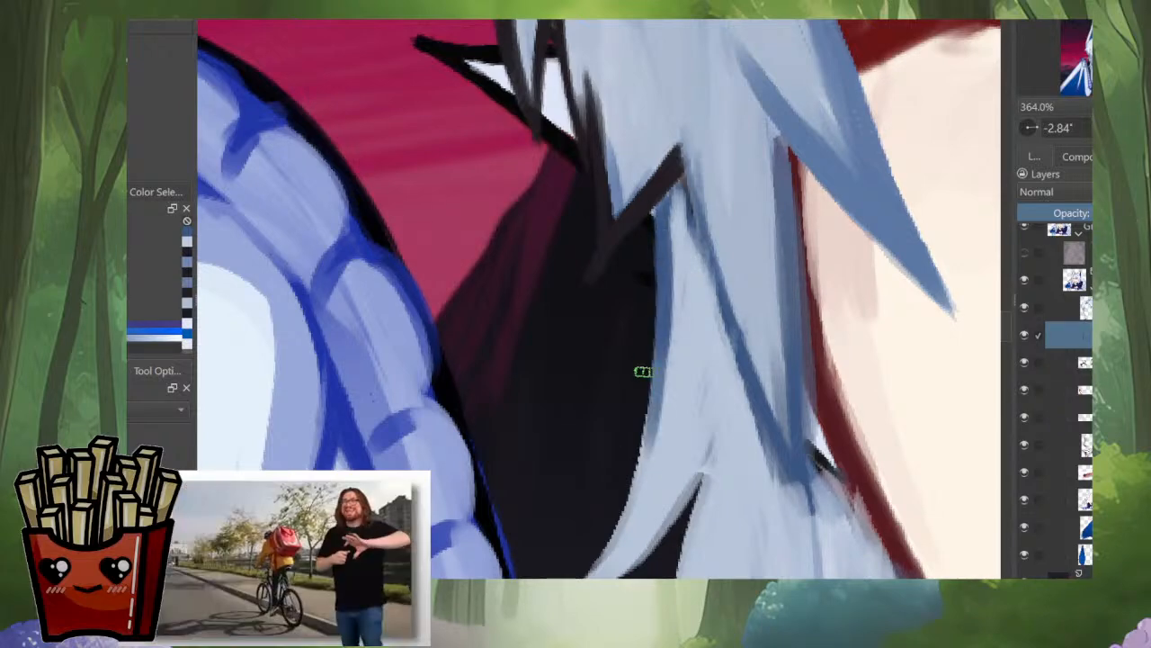
{"action": "left_click_drag", "start_coordinate": [659, 279], "coordinate": [632, 498]}
{"action": "left_click_drag", "start_coordinate": [657, 346], "coordinate": [627, 538]}
{"action": "left_click_drag", "start_coordinate": [660, 315], "coordinate": [627, 516]}
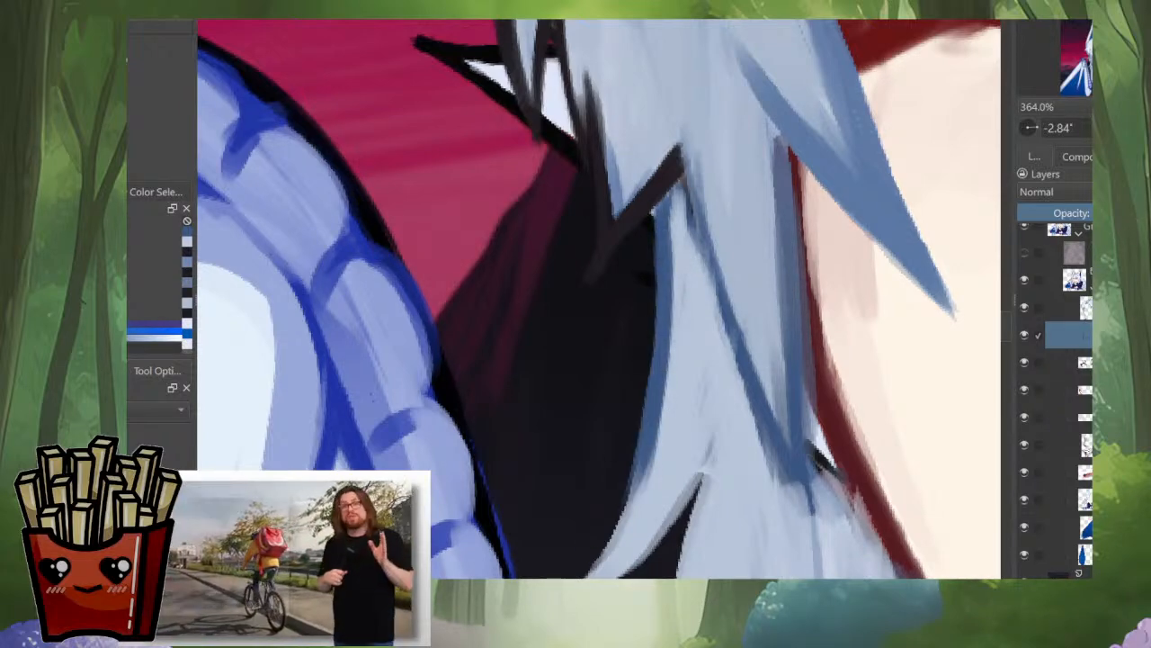
{"action": "scroll", "coordinate": [664, 378], "scroll_direction": "down", "scroll_amount": 4}
{"action": "scroll", "coordinate": [664, 387], "scroll_direction": "up", "scroll_amount": 3}
Step: Continue the blue-grey edging to the strand's curved end, line its underside and extend it to a longer point
{"action": "left_click_drag", "start_coordinate": [667, 326], "coordinate": [644, 423]}
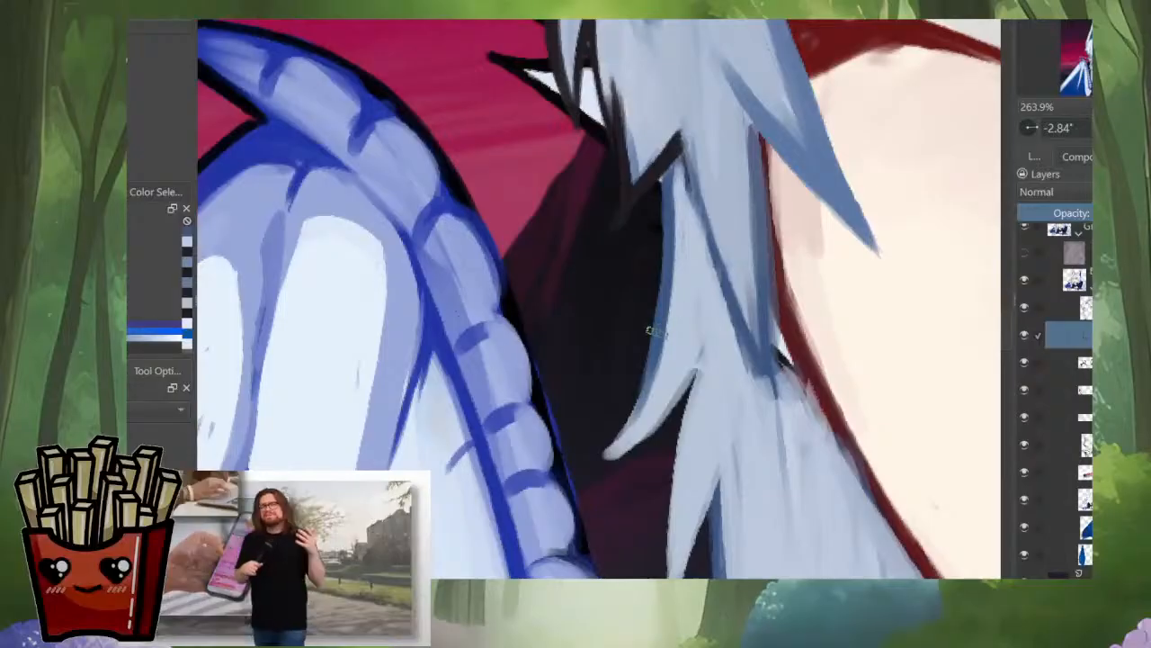
{"action": "mouse_move", "coordinate": [657, 353]}
{"action": "left_mouse_down"}
{"action": "mouse_move", "coordinate": [630, 437]}
{"action": "mouse_move", "coordinate": [598, 457]}
{"action": "left_mouse_up"}
{"action": "mouse_move", "coordinate": [701, 350]}
{"action": "left_mouse_down"}
{"action": "mouse_move", "coordinate": [671, 415]}
{"action": "mouse_move", "coordinate": [620, 457]}
{"action": "left_mouse_up"}
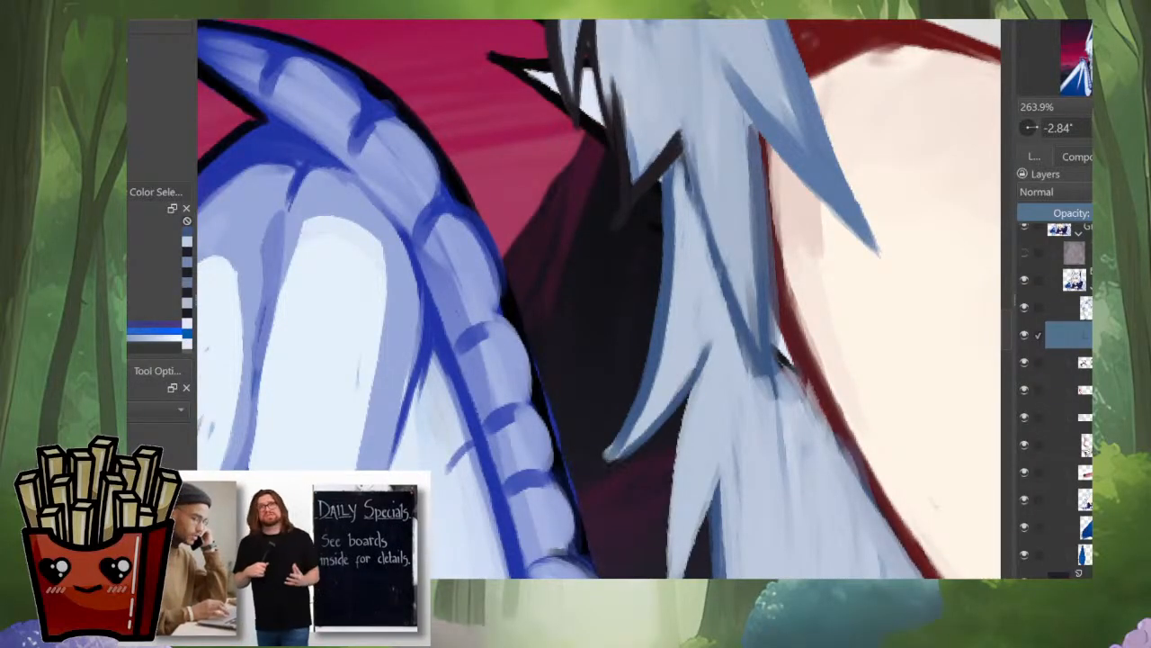
{"action": "mouse_move", "coordinate": [657, 414]}
{"action": "left_mouse_down"}
{"action": "mouse_move", "coordinate": [609, 458]}
{"action": "mouse_move", "coordinate": [590, 456]}
{"action": "left_mouse_up"}
{"action": "left_click_drag", "start_coordinate": [683, 404], "coordinate": [618, 460]}
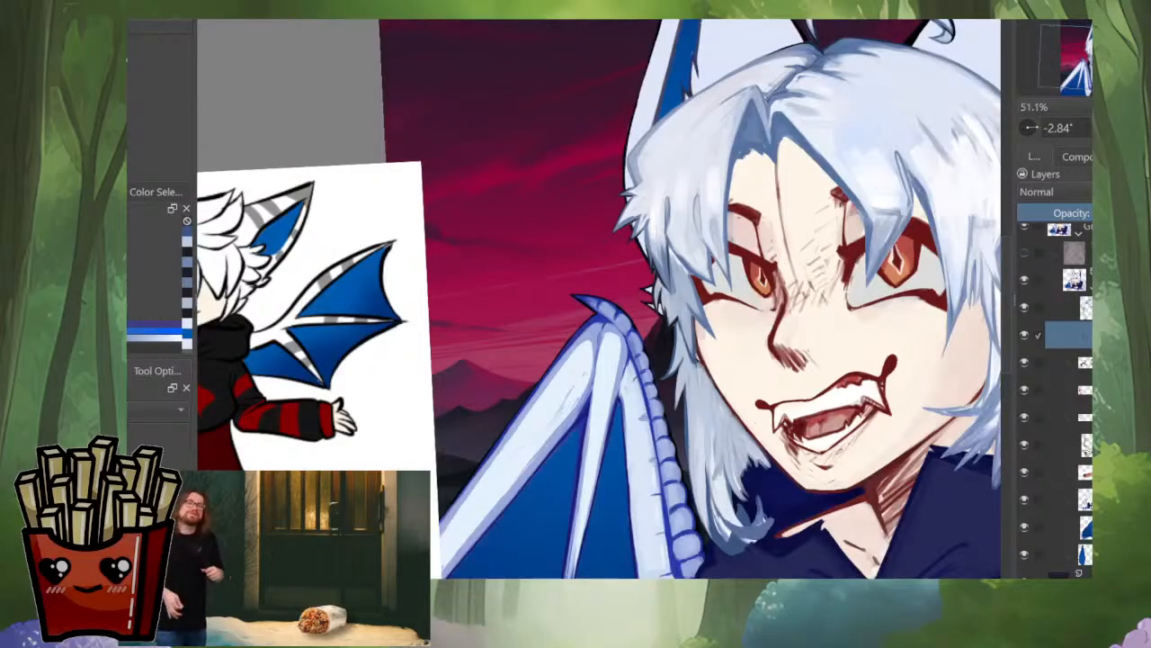
Step: Darken the outer edge of the next strand down the side lock with blue-grey, down to its pointed tip
{"action": "scroll", "coordinate": [699, 372], "scroll_direction": "down", "scroll_amount": 5}
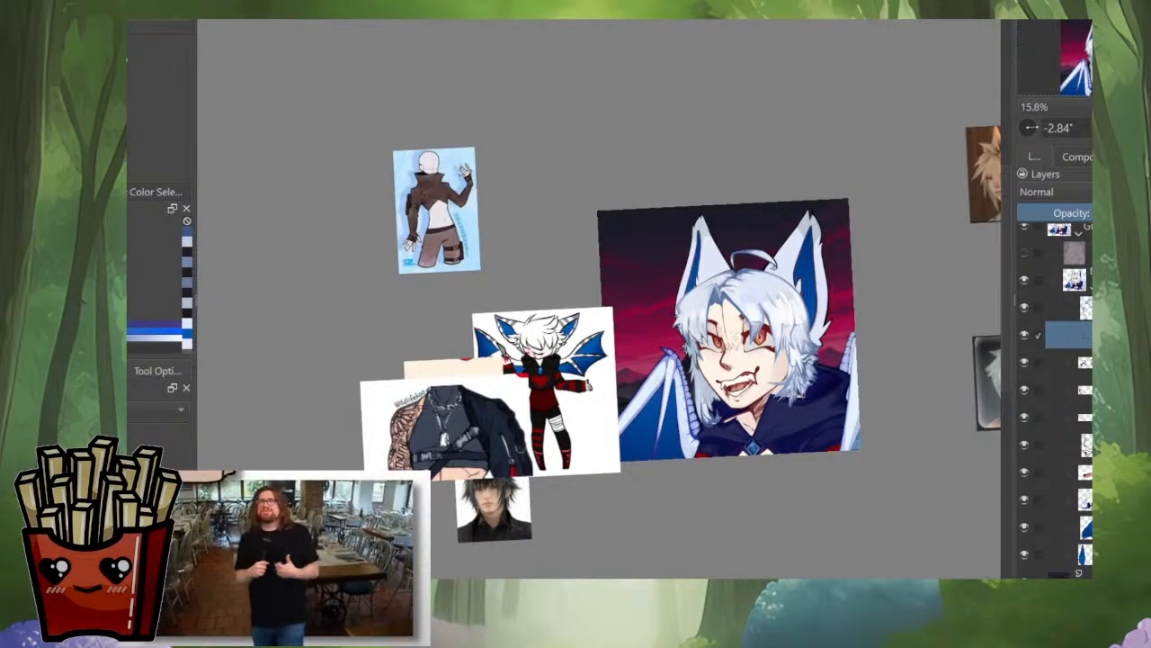
{"action": "key", "text": "5"}
{"action": "key", "text": "m"}
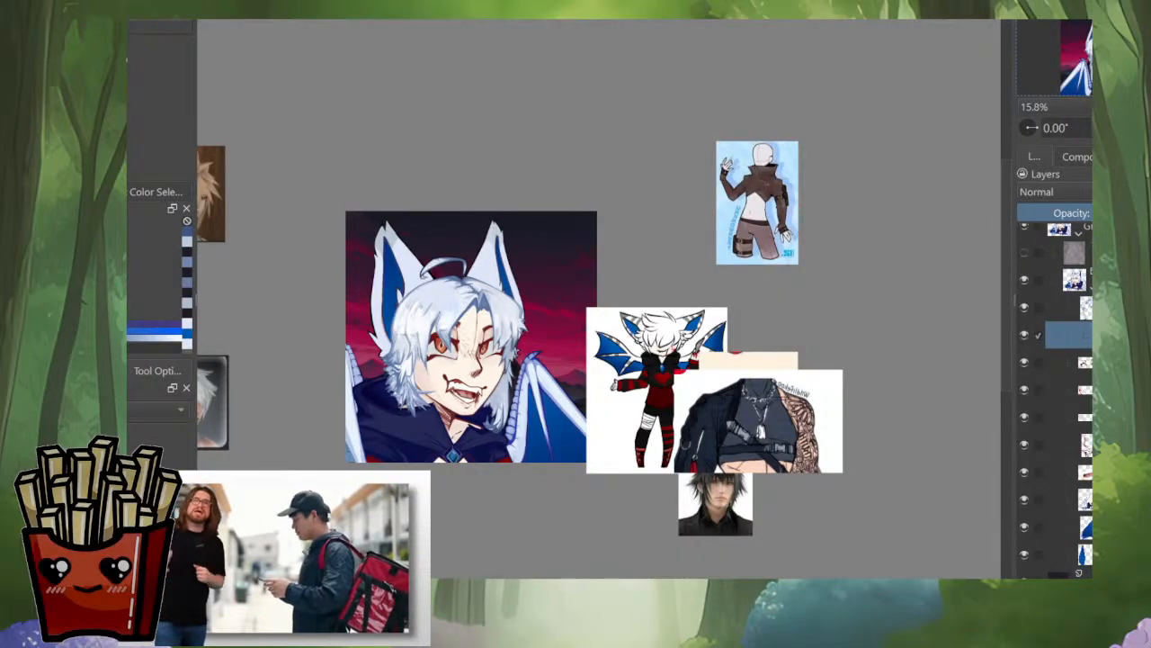
{"action": "scroll", "coordinate": [399, 394], "scroll_direction": "up", "scroll_amount": 4}
{"action": "left_click_drag", "start_coordinate": [677, 388], "coordinate": [728, 397]}
{"action": "scroll", "coordinate": [728, 397], "scroll_direction": "up", "scroll_amount": 2}
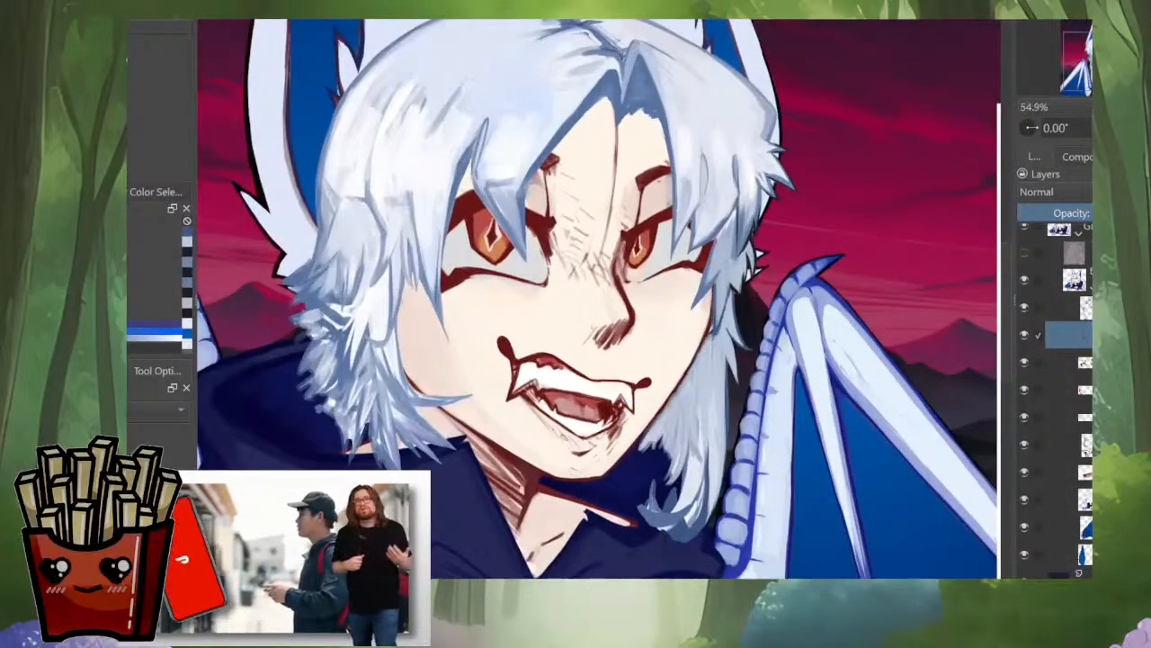
{"action": "scroll", "coordinate": [734, 297], "scroll_direction": "up", "scroll_amount": 5}
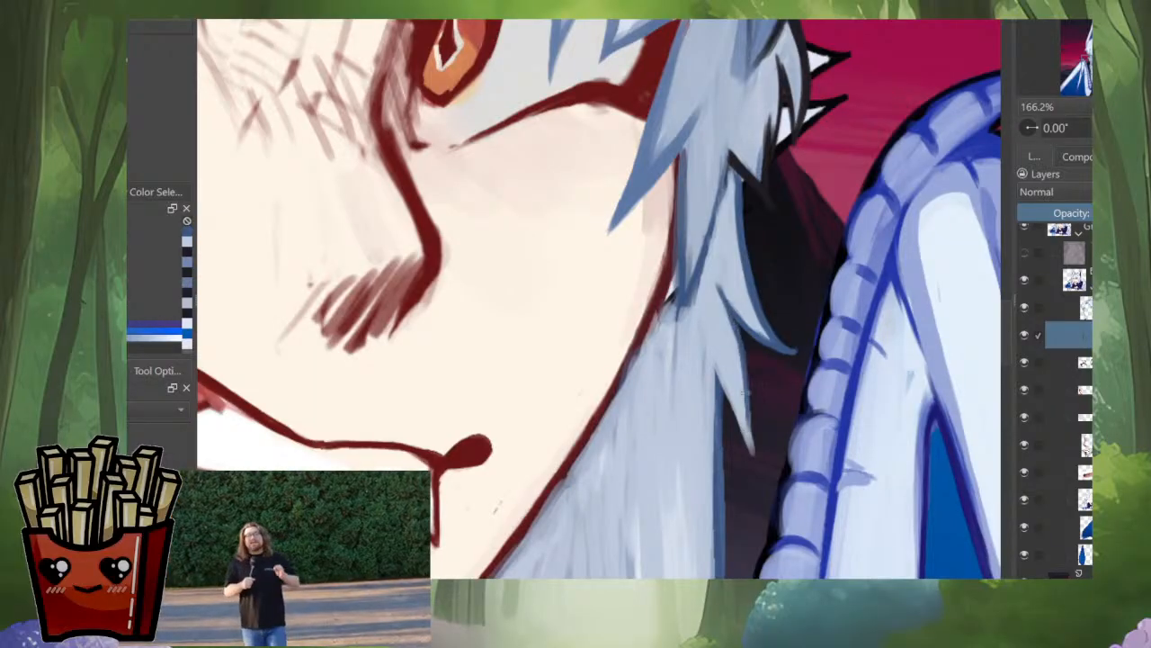
{"action": "left_click_drag", "start_coordinate": [734, 334], "coordinate": [748, 435]}
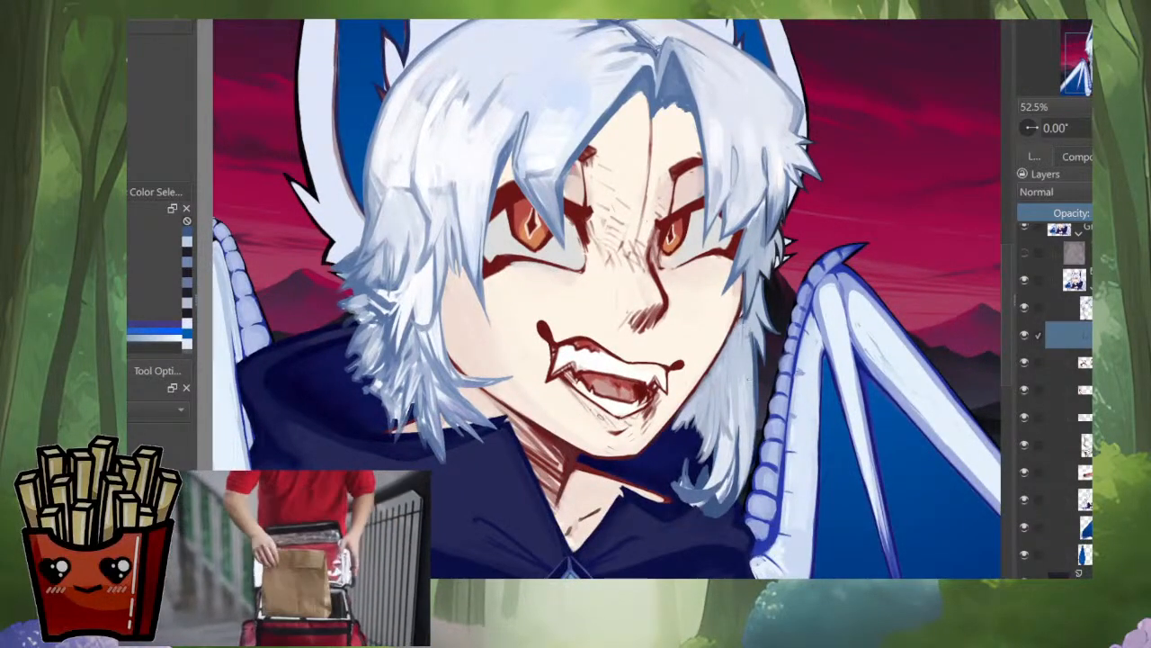
{"action": "left_click_drag", "start_coordinate": [755, 347], "coordinate": [751, 436]}
Step: Paint long strokes down the outer side of the lower side lock, smoothing its edge toward the curled end
{"action": "scroll", "coordinate": [759, 371], "scroll_direction": "down", "scroll_amount": 6}
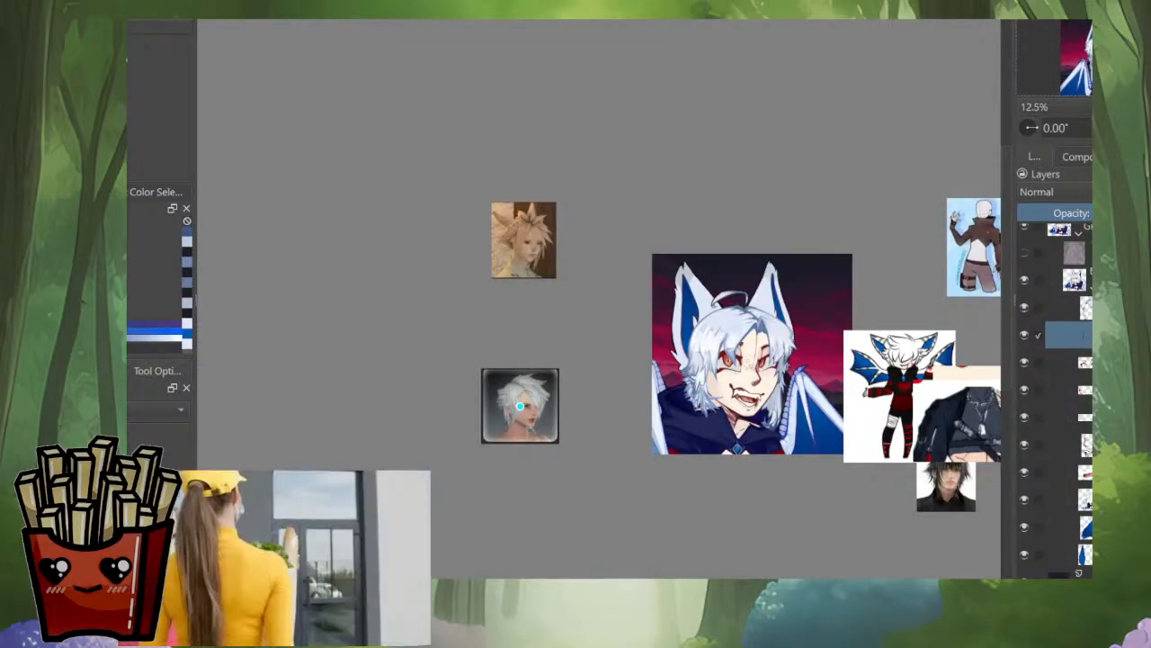
{"action": "scroll", "coordinate": [736, 376], "scroll_direction": "up", "scroll_amount": 7}
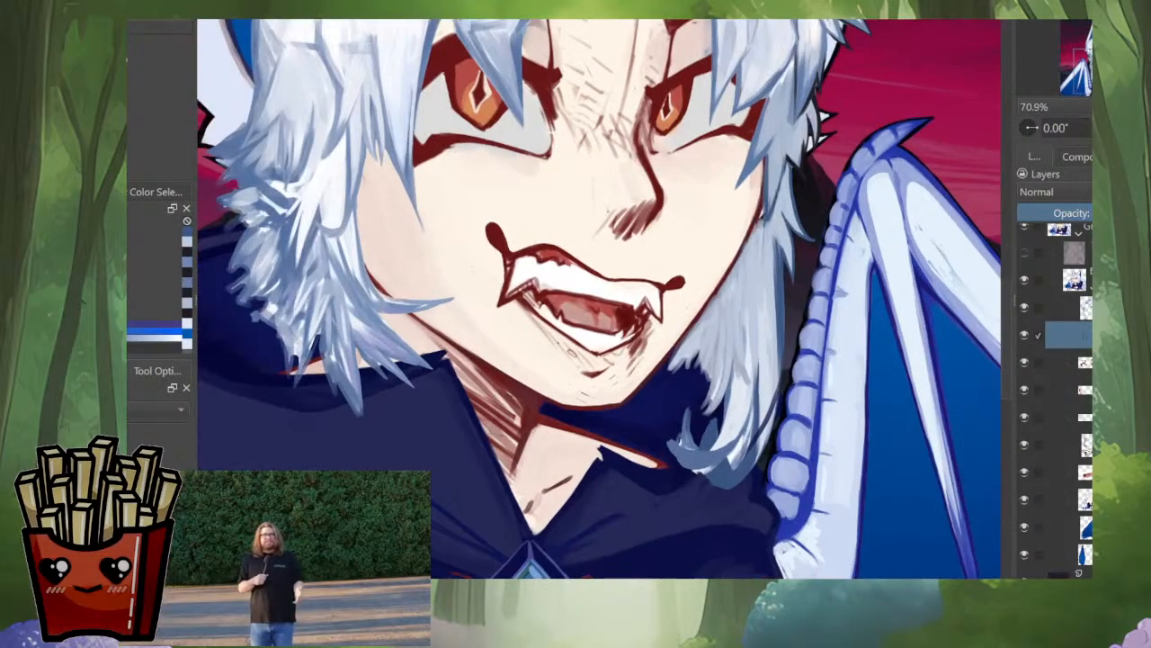
{"action": "mouse_move", "coordinate": [769, 236]}
{"action": "left_mouse_down"}
{"action": "mouse_move", "coordinate": [765, 370]}
{"action": "mouse_move", "coordinate": [745, 469]}
{"action": "left_mouse_up"}
{"action": "mouse_move", "coordinate": [784, 366]}
{"action": "left_mouse_down"}
{"action": "mouse_move", "coordinate": [736, 478]}
{"action": "mouse_move", "coordinate": [754, 459]}
{"action": "left_mouse_up"}
{"action": "left_click", "coordinate": [723, 284], "text": "ctrl"}
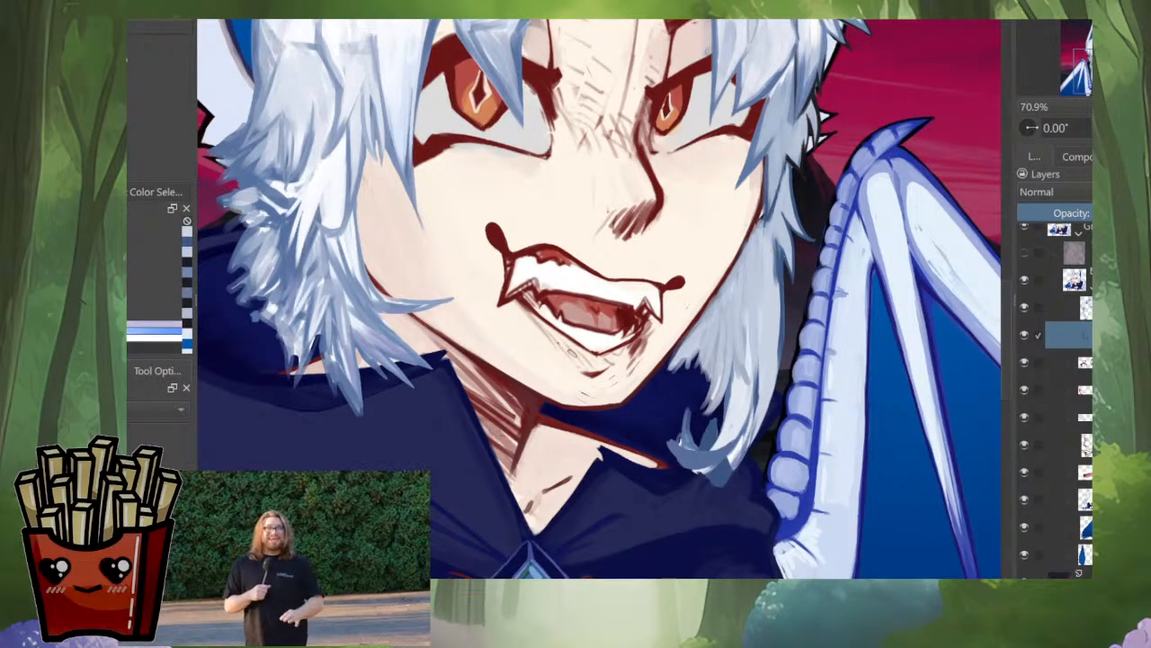
{"action": "mouse_move", "coordinate": [775, 240]}
{"action": "left_mouse_down"}
{"action": "mouse_move", "coordinate": [776, 358]}
{"action": "mouse_move", "coordinate": [738, 451]}
{"action": "left_mouse_up"}
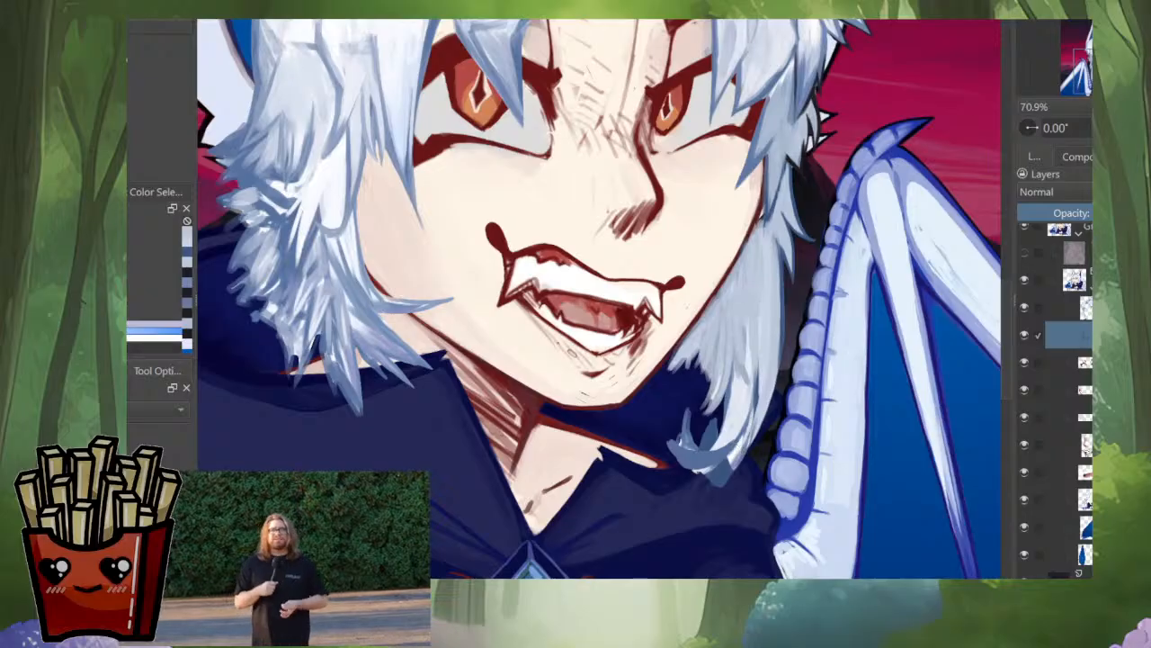
{"action": "left_click", "coordinate": [781, 298], "text": "ctrl"}
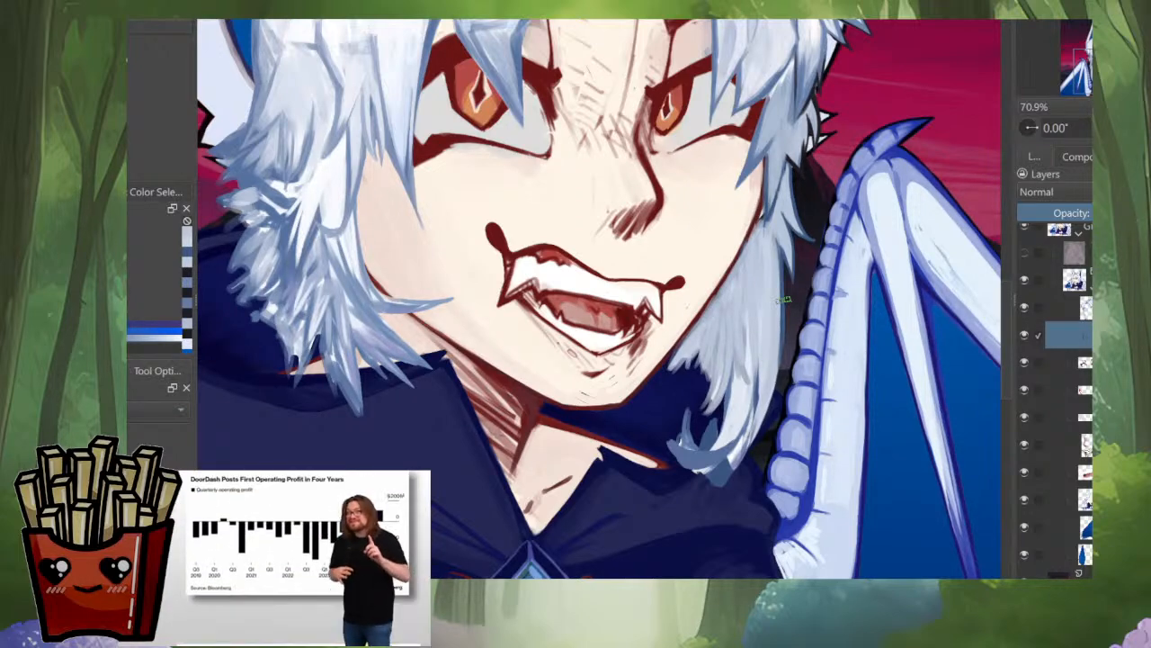
Step: Fill and extend the ragged inner ends of the side lock beneath the jaw with short pale blue strokes
{"action": "scroll", "coordinate": [725, 337], "scroll_direction": "down", "scroll_amount": 10}
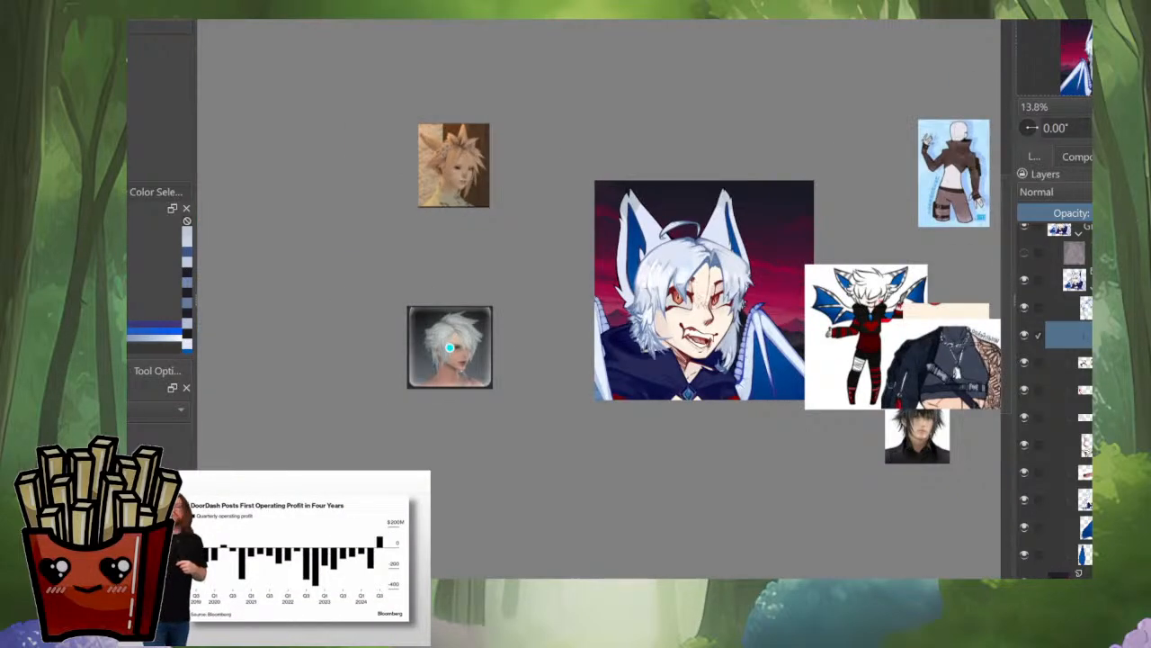
{"action": "key", "text": "m"}
{"action": "left_click_drag", "start_coordinate": [468, 370], "coordinate": [644, 451]}
{"action": "scroll", "coordinate": [643, 450], "scroll_direction": "up", "scroll_amount": 2}
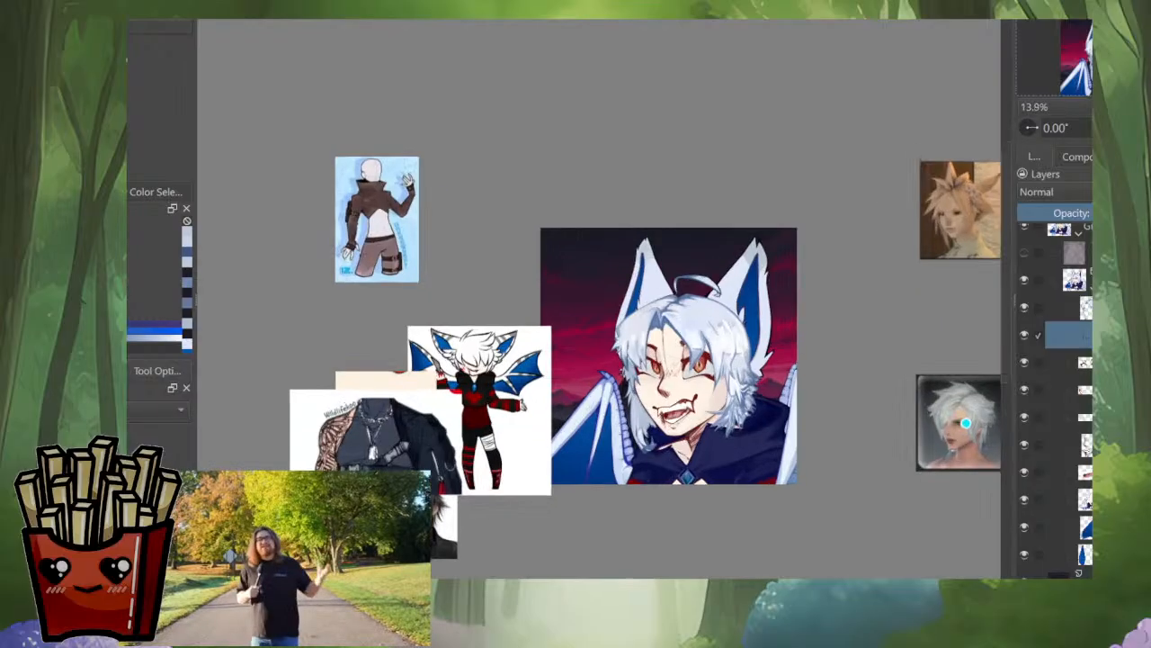
{"action": "scroll", "coordinate": [644, 427], "scroll_direction": "up", "scroll_amount": 6}
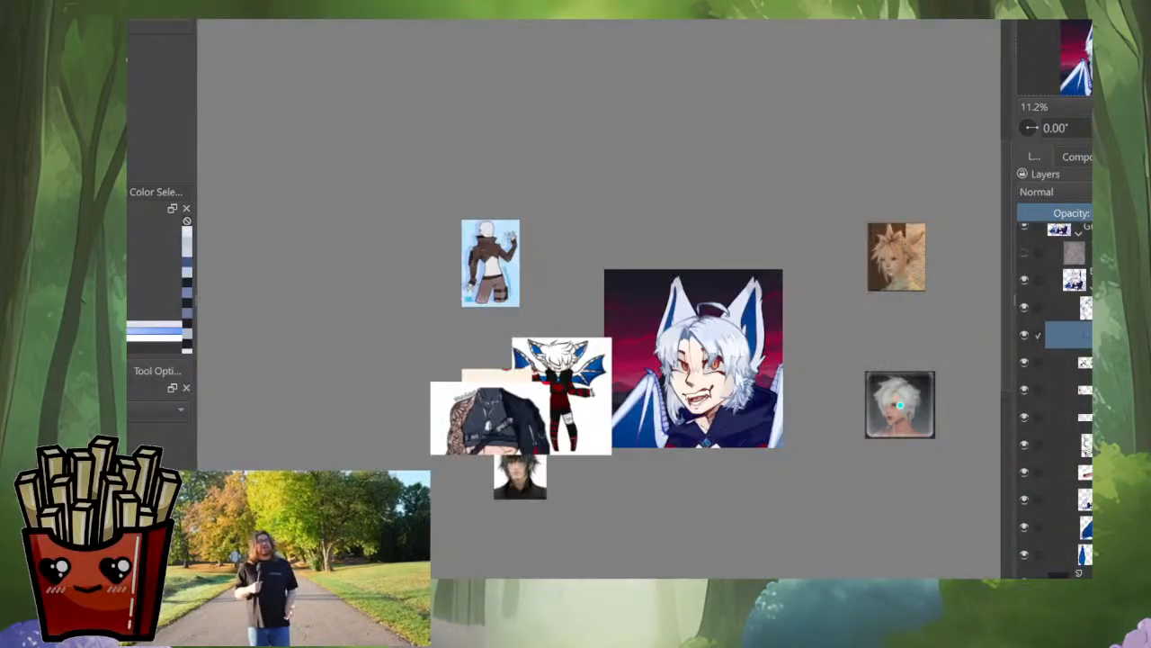
{"action": "scroll", "coordinate": [719, 420], "scroll_direction": "up", "scroll_amount": 4}
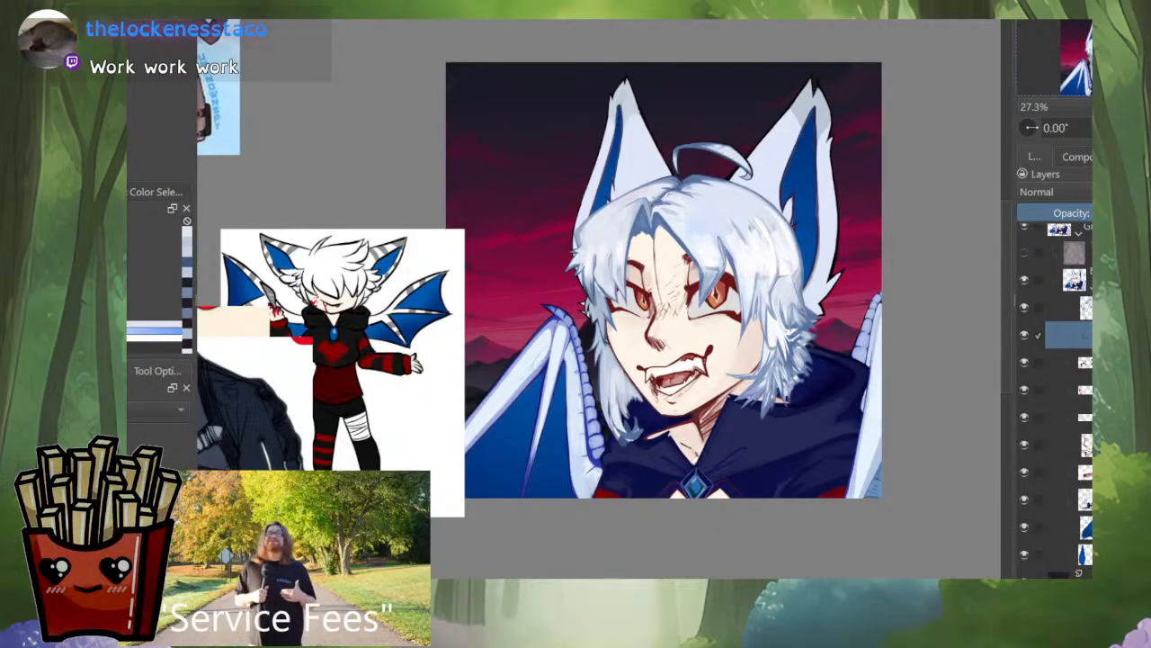
{"action": "mouse_move", "coordinate": [636, 407]}
{"action": "left_mouse_down"}
{"action": "mouse_move", "coordinate": [706, 420]}
{"action": "mouse_move", "coordinate": [686, 429]}
{"action": "left_mouse_up"}
{"action": "scroll", "coordinate": [706, 420], "scroll_direction": "up", "scroll_amount": 4}
{"action": "left_click_drag", "start_coordinate": [720, 389], "coordinate": [682, 442]}
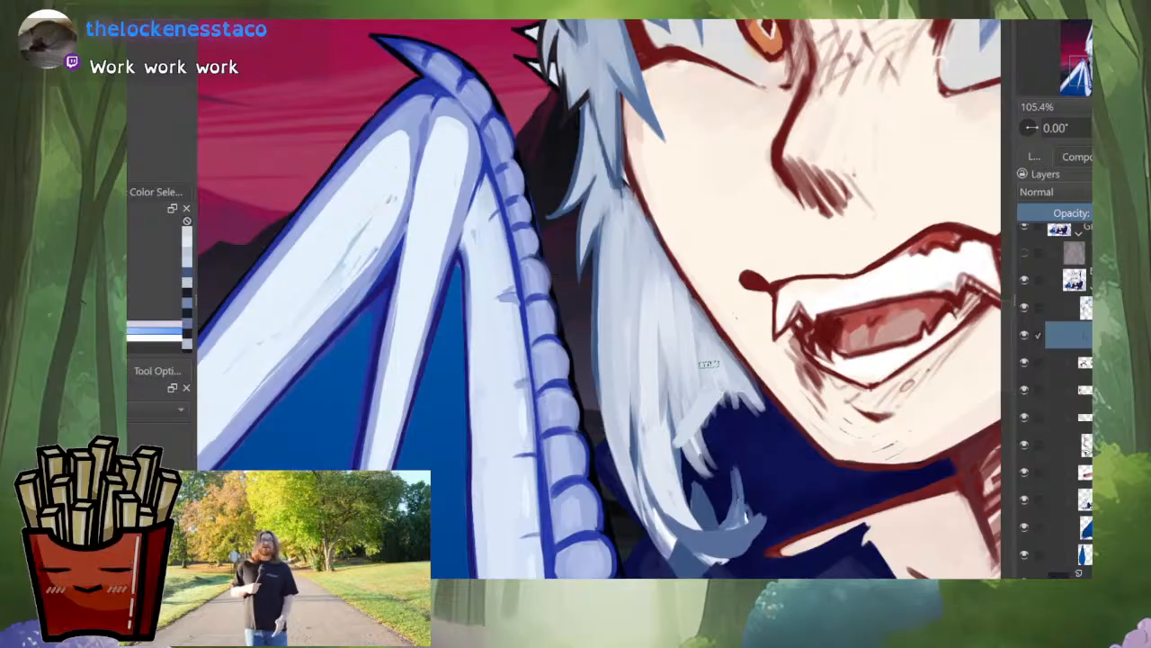
{"action": "mouse_move", "coordinate": [721, 395]}
{"action": "left_mouse_down"}
{"action": "mouse_move", "coordinate": [705, 420]}
{"action": "mouse_move", "coordinate": [732, 429]}
{"action": "left_mouse_up"}
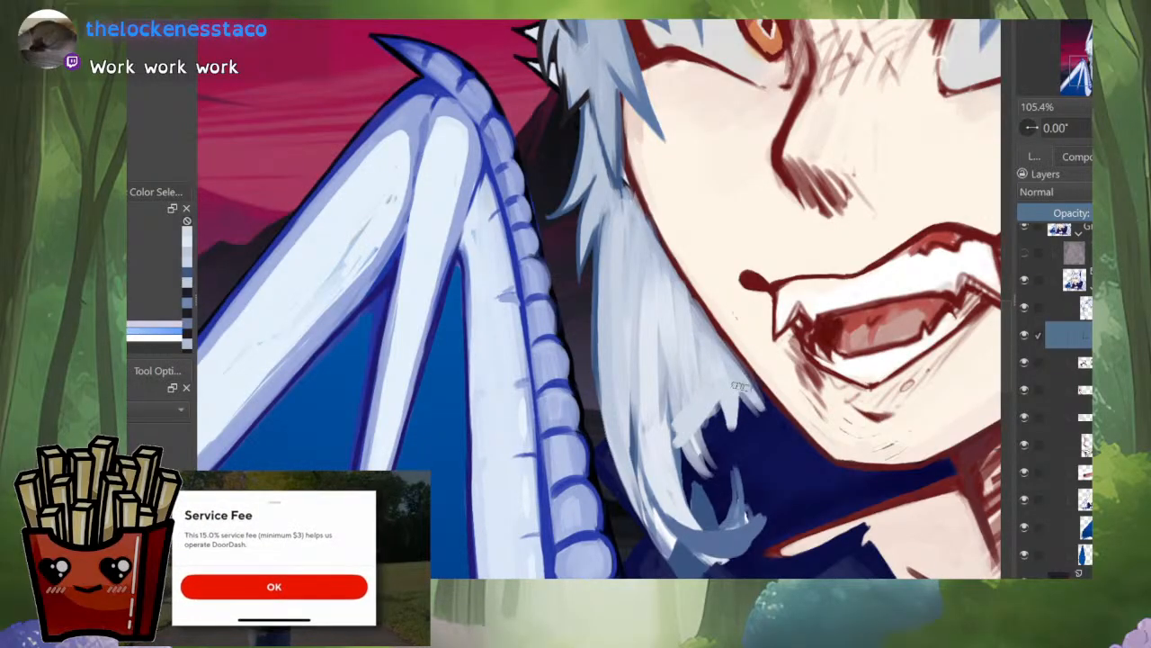
{"action": "scroll", "coordinate": [765, 396], "scroll_direction": "down", "scroll_amount": 6}
{"action": "key", "text": "m"}
{"action": "left_click_drag", "start_coordinate": [432, 334], "coordinate": [666, 379]}
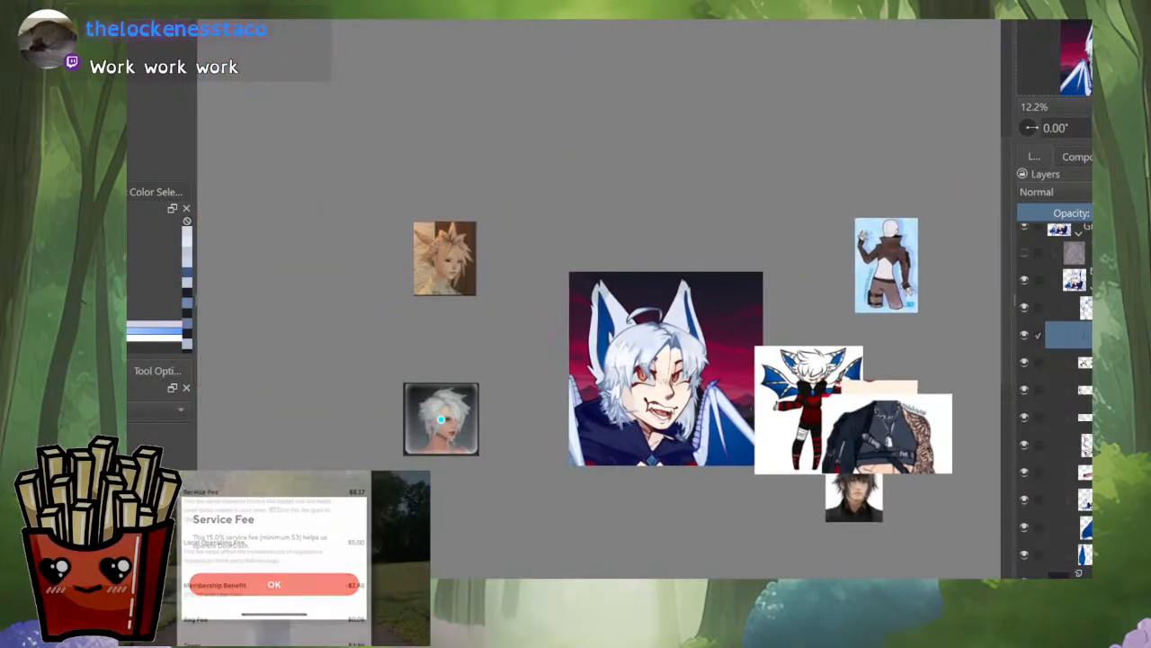
Step: Paint long pale blue strokes down the lower side lock beside the jaw to blend its strands
{"action": "scroll", "coordinate": [680, 424], "scroll_direction": "up", "scroll_amount": 3}
{"action": "scroll", "coordinate": [708, 382], "scroll_direction": "up", "scroll_amount": 4}
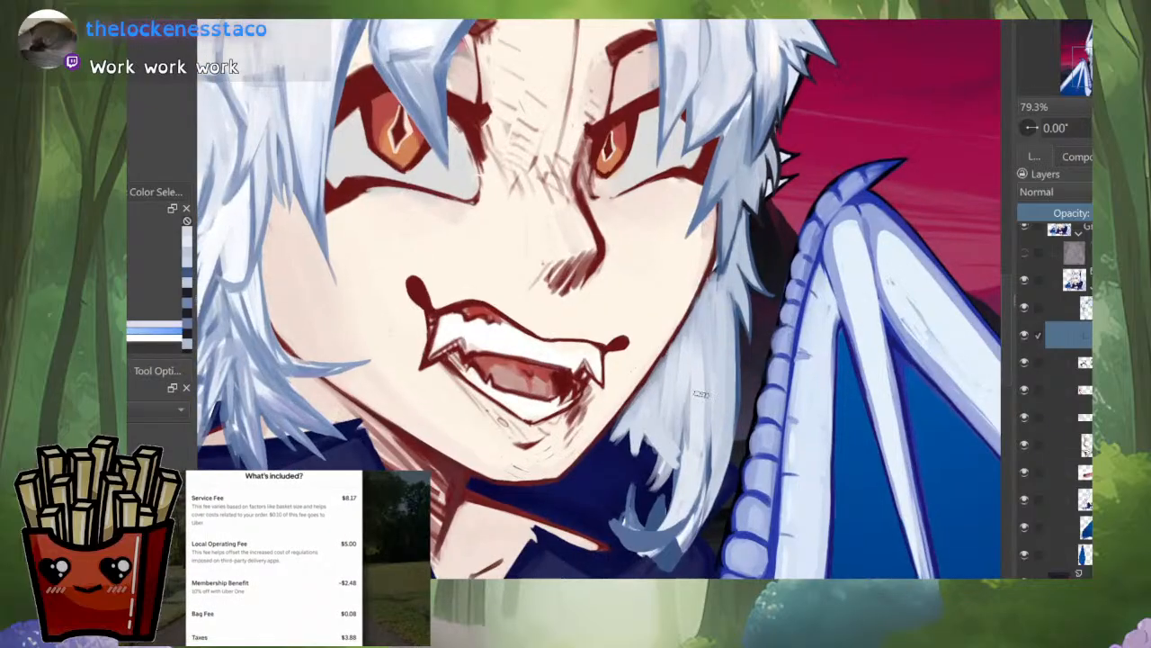
{"action": "left_click_drag", "start_coordinate": [704, 317], "coordinate": [702, 430]}
{"action": "left_click_drag", "start_coordinate": [708, 377], "coordinate": [697, 507]}
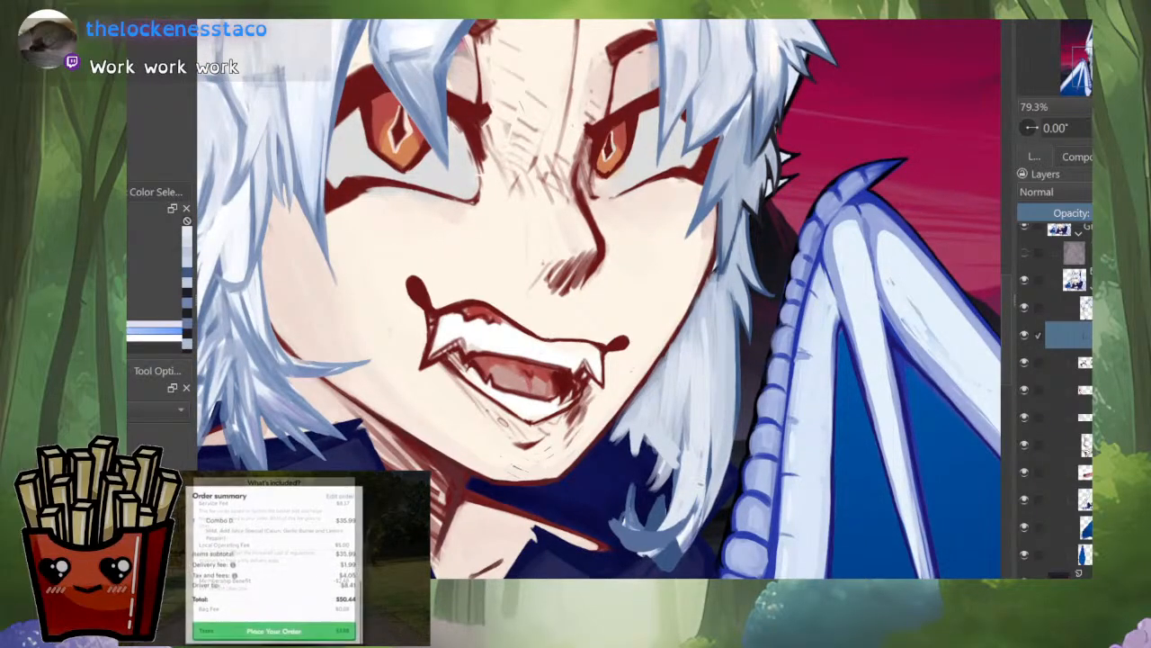
{"action": "left_click_drag", "start_coordinate": [626, 522], "coordinate": [627, 409]}
Step: Lighten the strand that runs into the curled end of the side lock with pale strokes
{"action": "scroll", "coordinate": [627, 409], "scroll_direction": "up", "scroll_amount": 2}
{"action": "left_click", "coordinate": [749, 357], "text": "ctrl"}
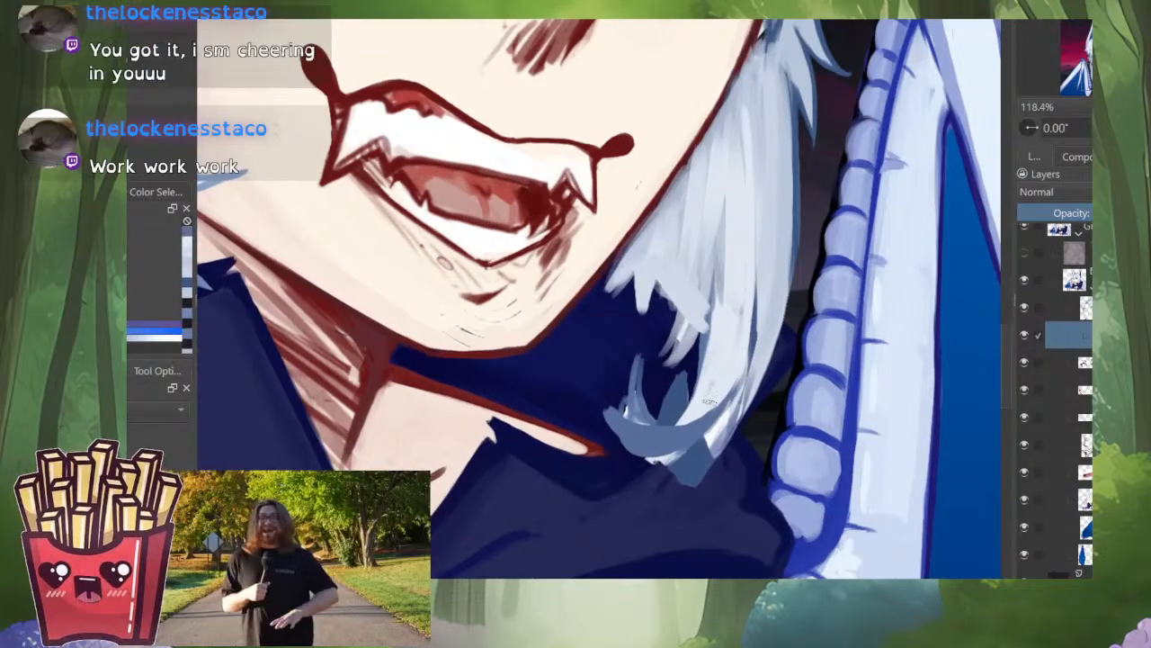
{"action": "left_click_drag", "start_coordinate": [735, 376], "coordinate": [708, 429]}
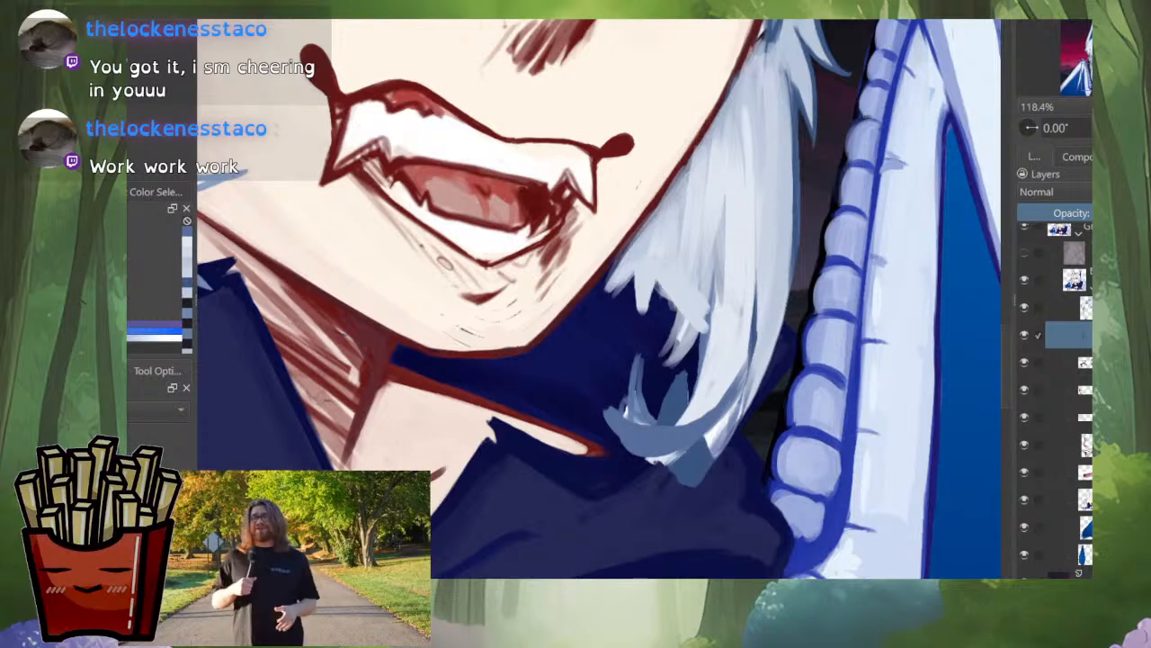
{"action": "left_click_drag", "start_coordinate": [744, 365], "coordinate": [756, 392]}
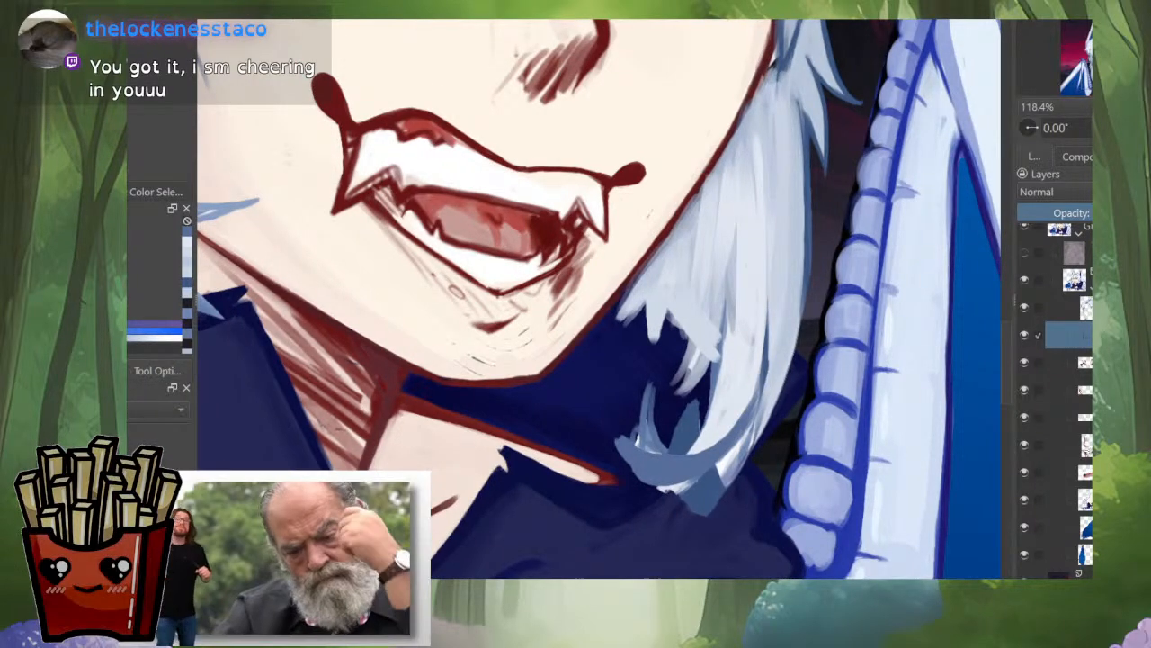
{"action": "left_click_drag", "start_coordinate": [700, 366], "coordinate": [712, 385]}
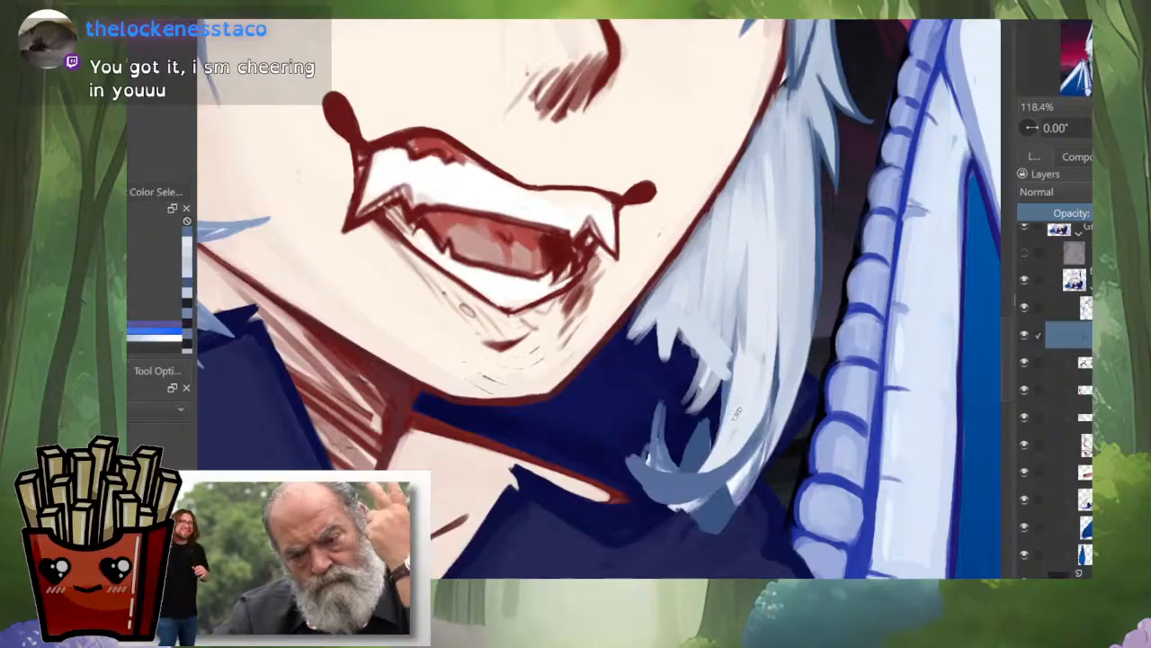
Step: Add a short blue-grey parting inside the side lock and a long stroke along its outer edge toward the tip
{"action": "mouse_move", "coordinate": [783, 416]}
{"action": "left_mouse_down"}
{"action": "mouse_move", "coordinate": [781, 490]}
{"action": "mouse_move", "coordinate": [801, 350]}
{"action": "left_mouse_up"}
{"action": "left_click_drag", "start_coordinate": [792, 264], "coordinate": [795, 319]}
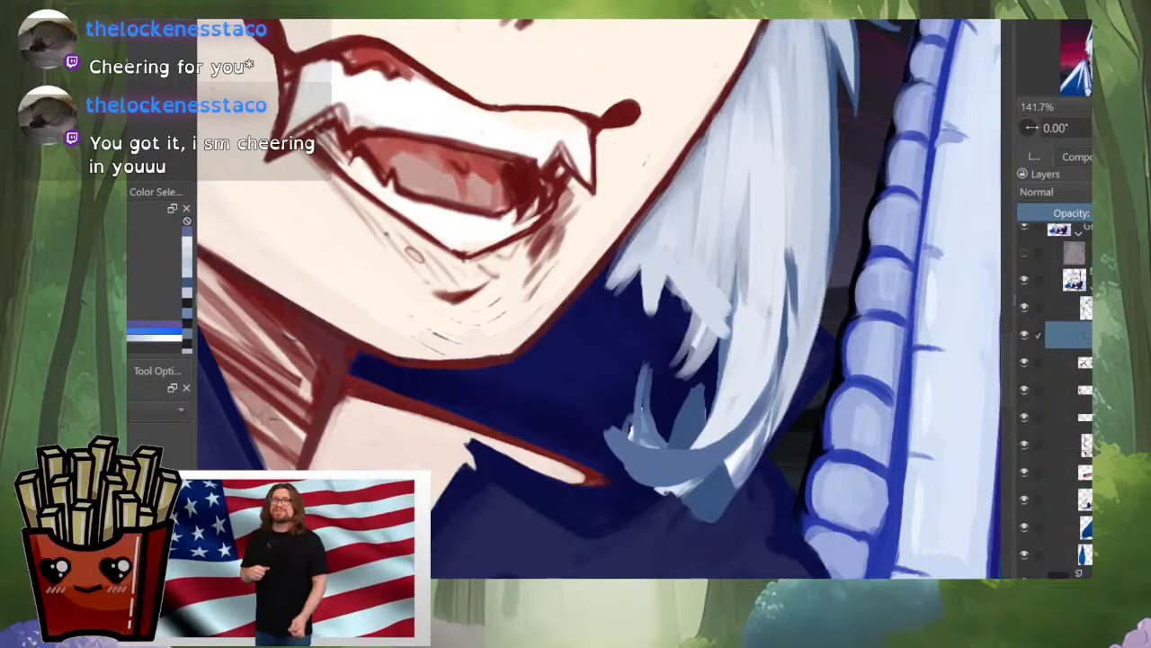
{"action": "mouse_move", "coordinate": [825, 269]}
{"action": "left_mouse_down"}
{"action": "mouse_move", "coordinate": [793, 366]}
{"action": "mouse_move", "coordinate": [730, 477]}
{"action": "mouse_move", "coordinate": [731, 578]}
{"action": "mouse_move", "coordinate": [731, 463]}
{"action": "left_mouse_up"}
{"action": "key", "text": "m"}
{"action": "key", "text": "m"}
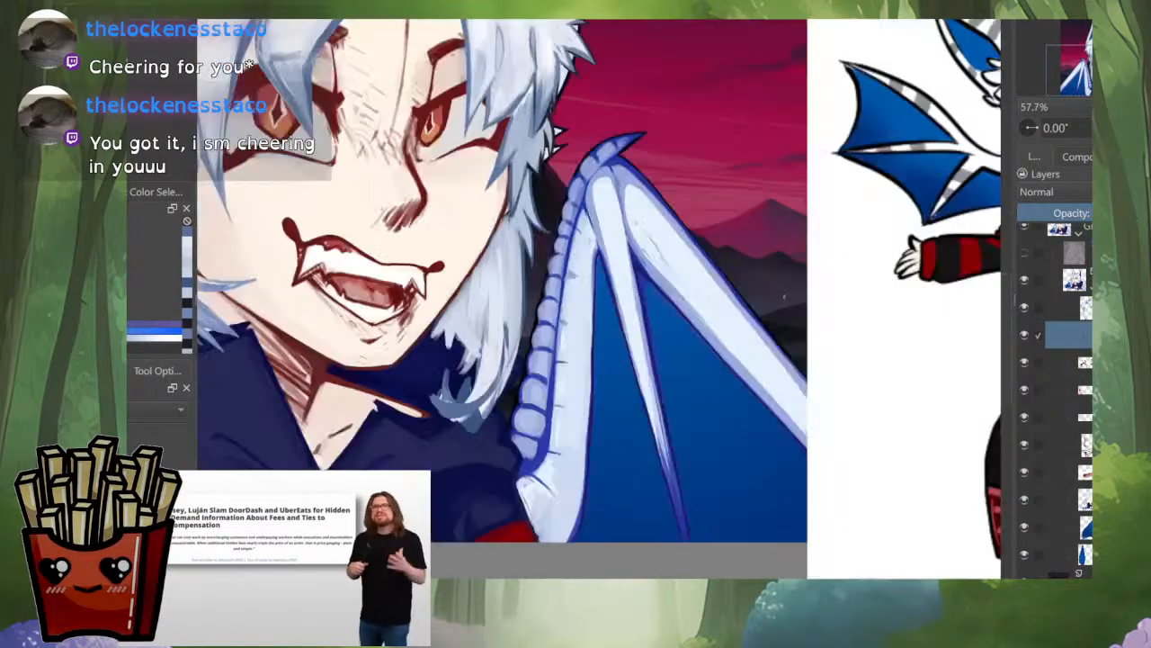
Step: Sketch thin blue-grey flyaway strands flicking outward from the curled end of the side lock
{"action": "left_click_drag", "start_coordinate": [576, 351], "coordinate": [786, 387]}
{"action": "left_click_drag", "start_coordinate": [670, 386], "coordinate": [670, 358]}
{"action": "left_click_drag", "start_coordinate": [758, 361], "coordinate": [740, 407]}
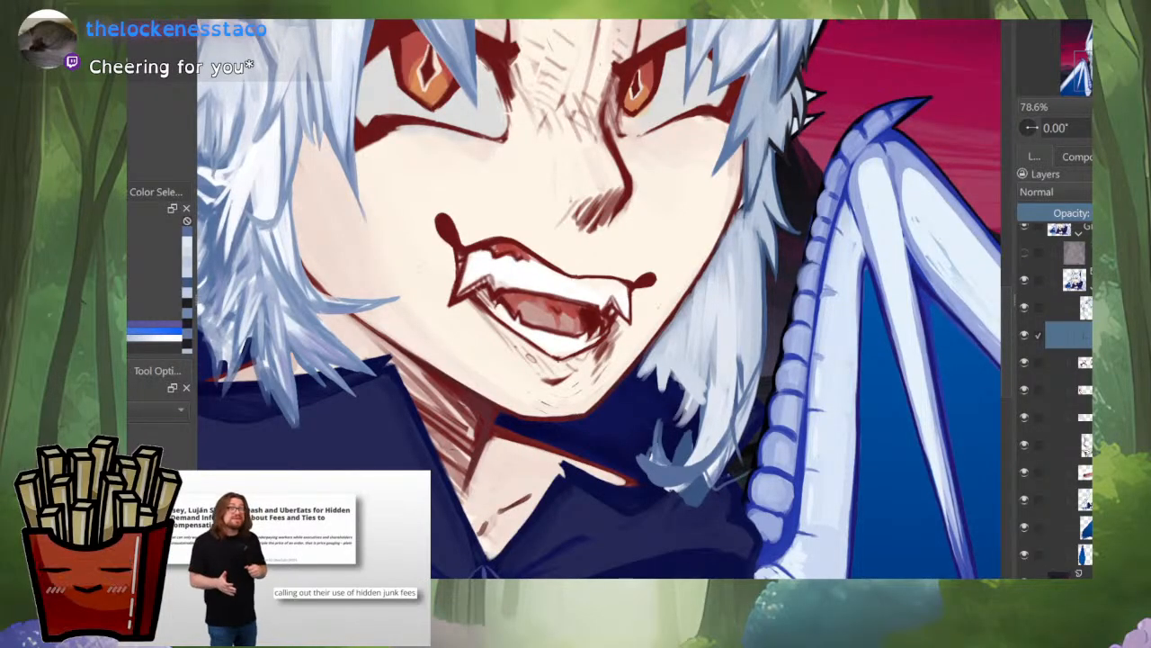
{"action": "mouse_move", "coordinate": [731, 472]}
{"action": "left_mouse_down"}
{"action": "mouse_move", "coordinate": [753, 432]}
{"action": "mouse_move", "coordinate": [725, 478]}
{"action": "left_mouse_up"}
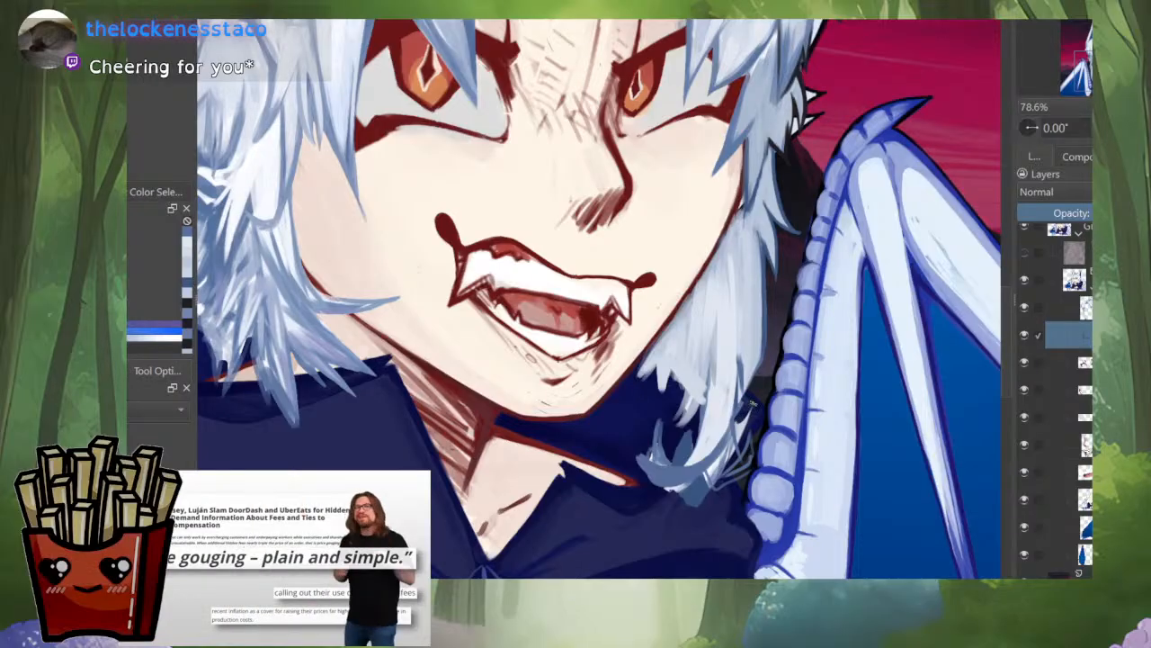
{"action": "left_click_drag", "start_coordinate": [736, 441], "coordinate": [749, 421]}
{"action": "mouse_move", "coordinate": [714, 475]}
{"action": "left_mouse_down"}
{"action": "mouse_move", "coordinate": [706, 498]}
{"action": "mouse_move", "coordinate": [657, 486]}
{"action": "mouse_move", "coordinate": [700, 493]}
{"action": "mouse_move", "coordinate": [690, 498]}
{"action": "left_mouse_up"}
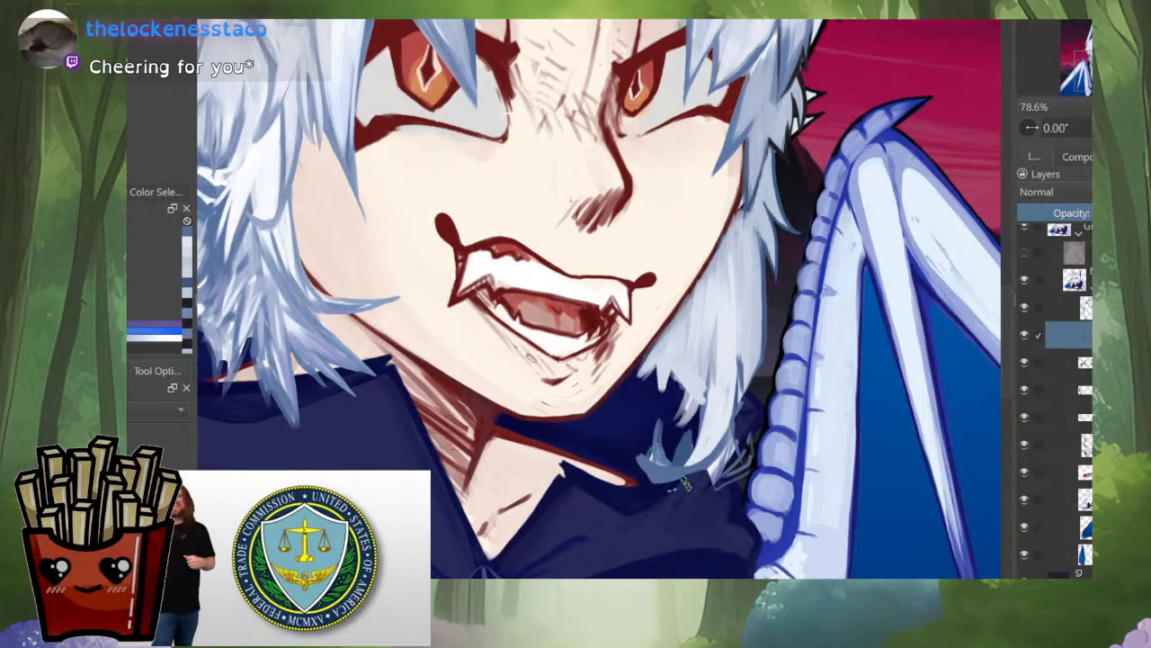
Step: Fill out the outer side and lower end of the side lock with pale strokes, checking the portrait mirrored
{"action": "scroll", "coordinate": [734, 416], "scroll_direction": "down", "scroll_amount": 5}
{"action": "scroll", "coordinate": [737, 399], "scroll_direction": "up", "scroll_amount": 4}
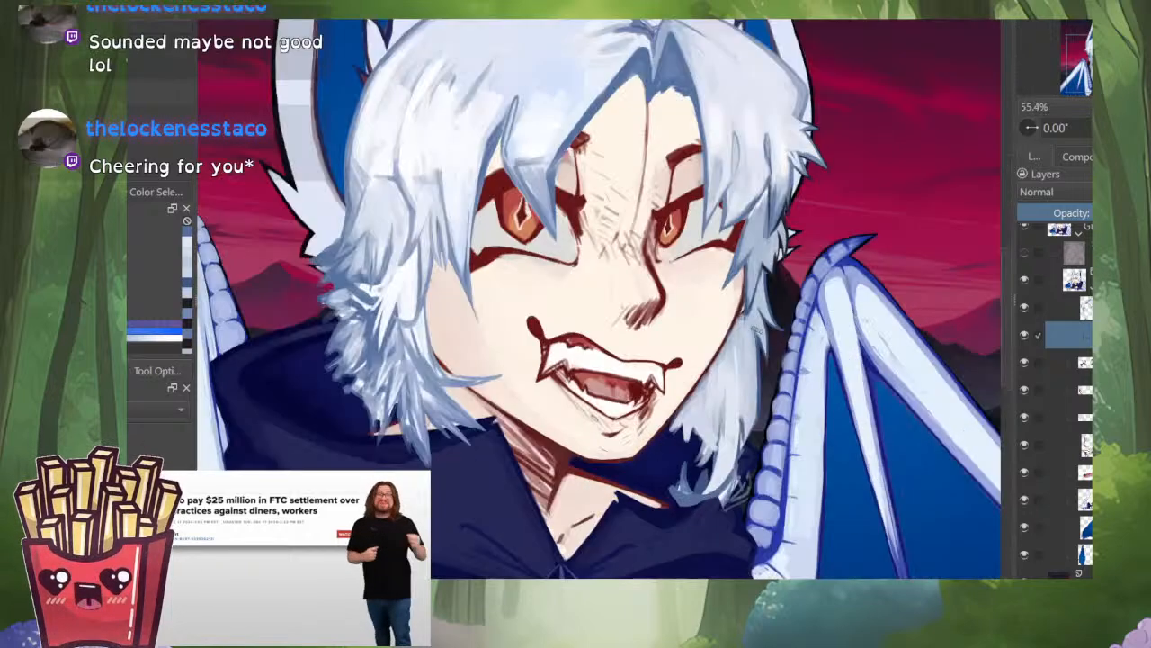
{"action": "left_click", "coordinate": [742, 410], "text": "ctrl"}
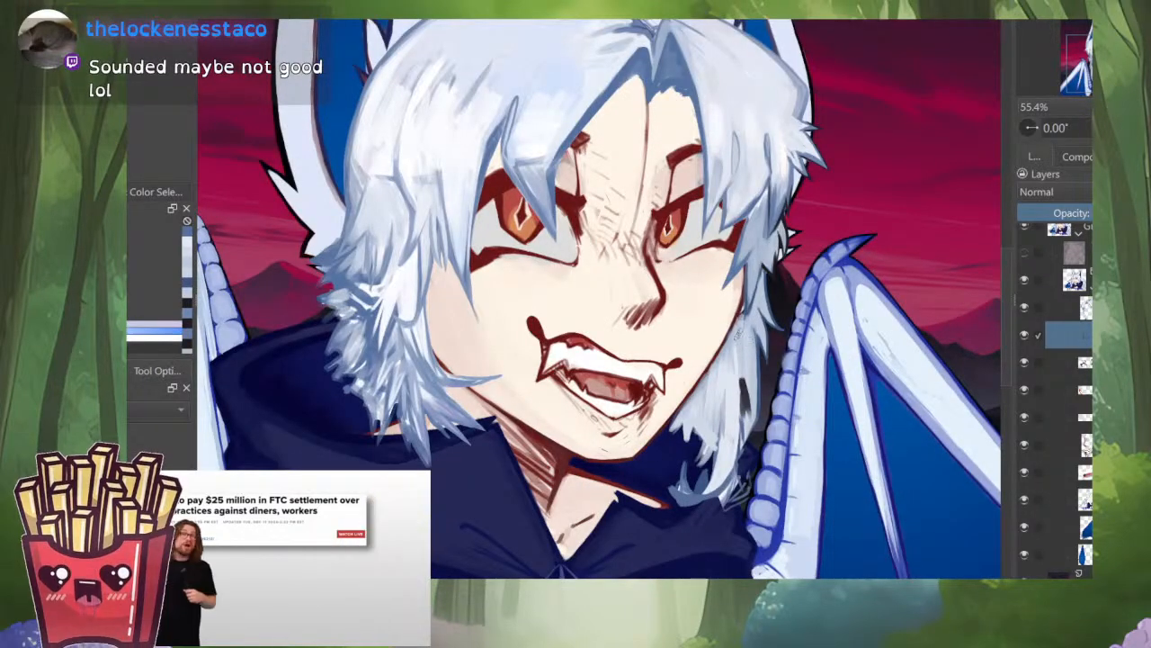
{"action": "left_click_drag", "start_coordinate": [745, 383], "coordinate": [738, 448]}
{"action": "left_click_drag", "start_coordinate": [763, 404], "coordinate": [753, 433]}
{"action": "mouse_move", "coordinate": [728, 469]}
{"action": "left_mouse_down"}
{"action": "mouse_move", "coordinate": [722, 498]}
{"action": "mouse_move", "coordinate": [732, 501]}
{"action": "left_mouse_up"}
{"action": "scroll", "coordinate": [779, 406], "scroll_direction": "down", "scroll_amount": 3}
{"action": "scroll", "coordinate": [777, 409], "scroll_direction": "down", "scroll_amount": 2}
{"action": "key", "text": "m"}
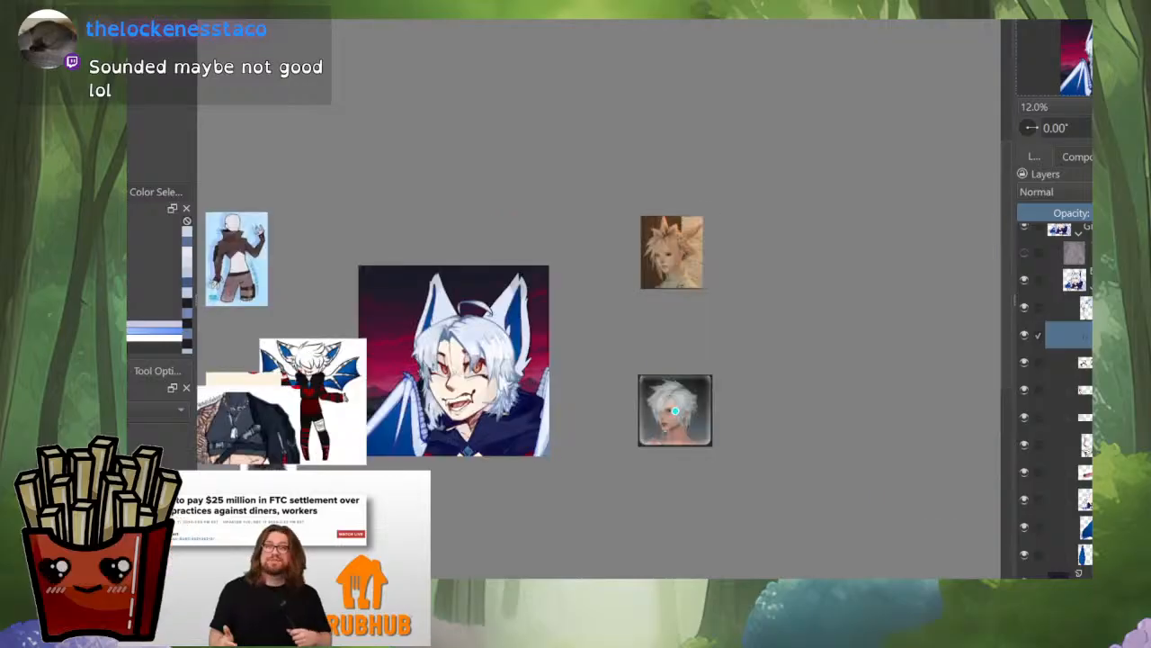
{"action": "left_click_drag", "start_coordinate": [428, 437], "coordinate": [617, 426]}
{"action": "scroll", "coordinate": [617, 426], "scroll_direction": "up", "scroll_amount": 3}
{"action": "scroll", "coordinate": [639, 367], "scroll_direction": "up", "scroll_amount": 4}
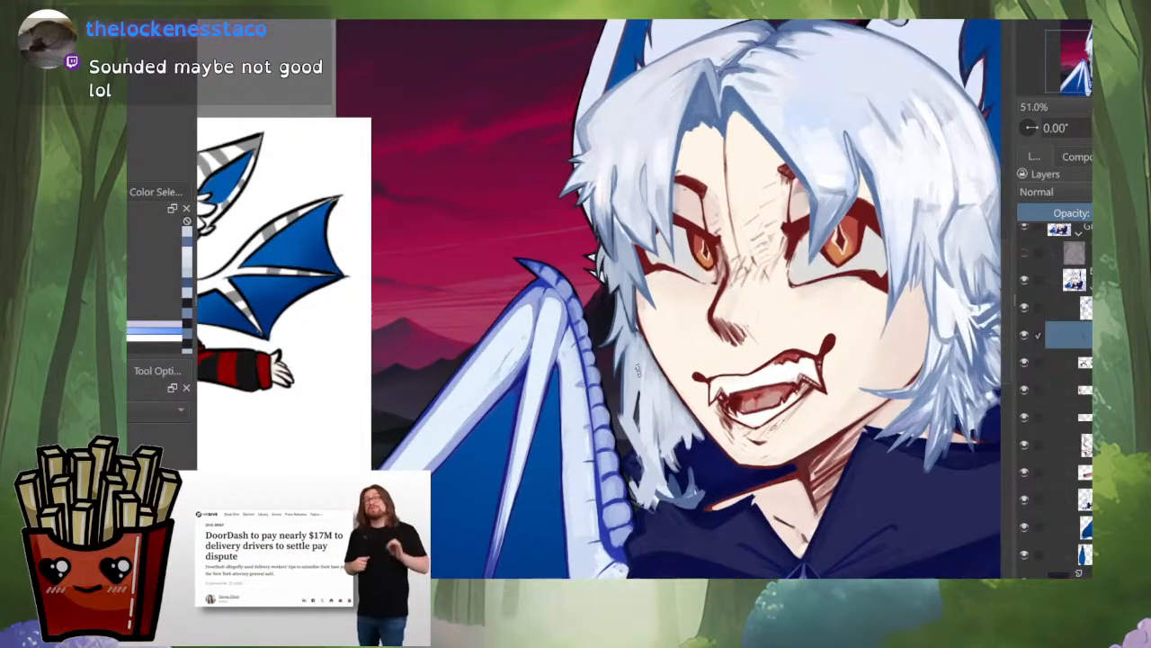
Step: Extend the outer strands of the side lock downward with long pale strokes over the dark hood
{"action": "mouse_move", "coordinate": [632, 363]}
{"action": "left_mouse_down"}
{"action": "mouse_move", "coordinate": [620, 423]}
{"action": "mouse_move", "coordinate": [629, 452]}
{"action": "mouse_move", "coordinate": [637, 443]}
{"action": "mouse_move", "coordinate": [669, 497]}
{"action": "mouse_move", "coordinate": [687, 490]}
{"action": "left_mouse_up"}
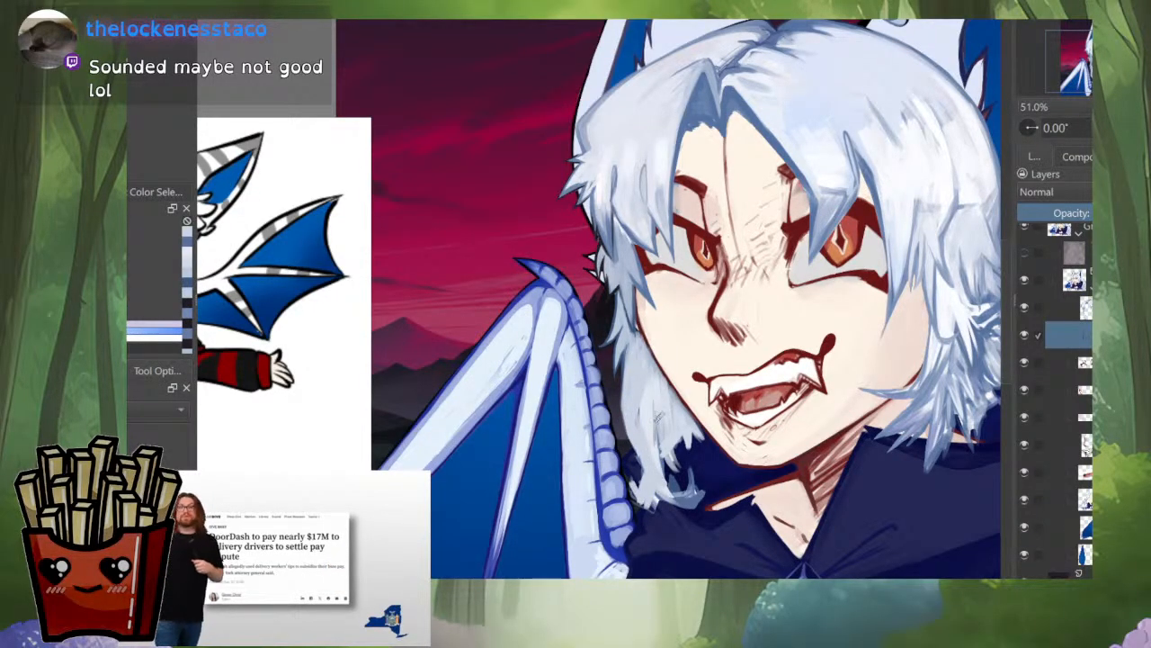
{"action": "left_click", "coordinate": [649, 383], "text": "ctrl"}
{"action": "left_click_drag", "start_coordinate": [651, 454], "coordinate": [656, 509]}
{"action": "left_click_drag", "start_coordinate": [644, 434], "coordinate": [651, 522]}
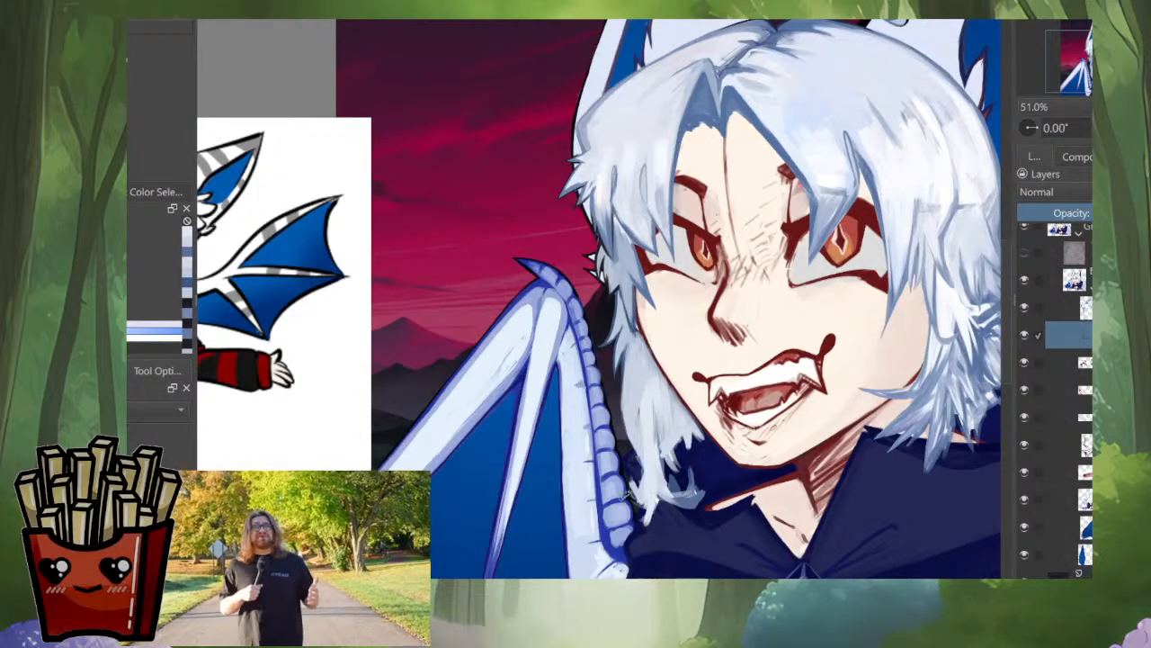
{"action": "scroll", "coordinate": [661, 416], "scroll_direction": "down", "scroll_amount": 5}
{"action": "key", "text": "m"}
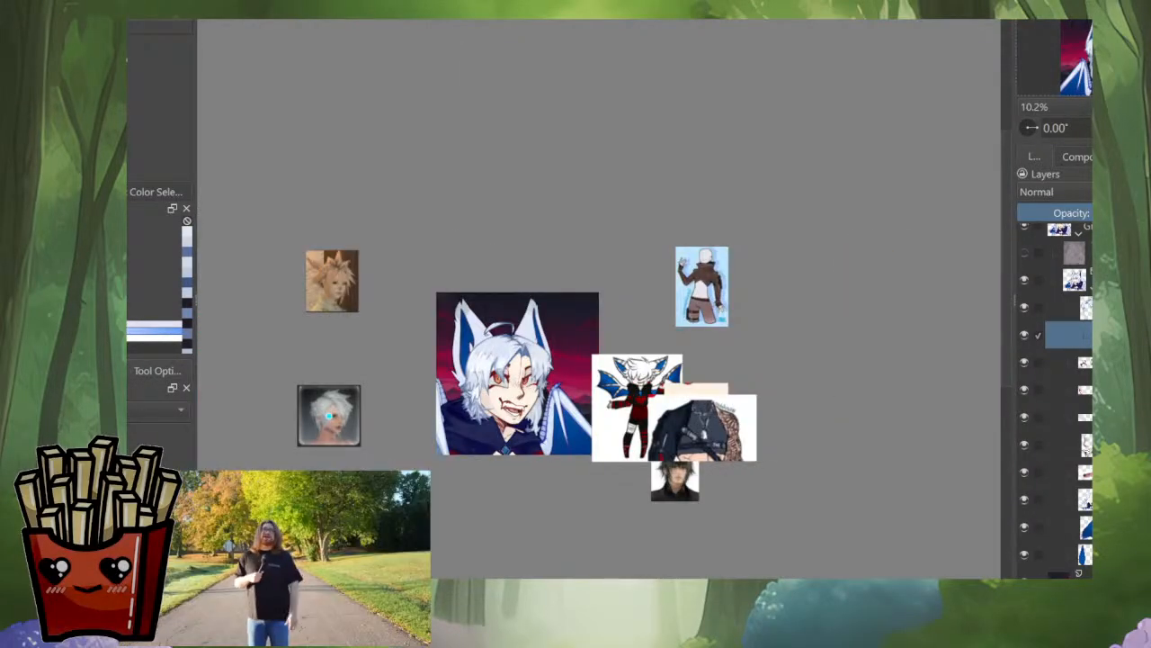
Step: Paint another long pale strand down the middle of the side lock and touch up its inner edge
{"action": "scroll", "coordinate": [518, 373], "scroll_direction": "up", "scroll_amount": 4}
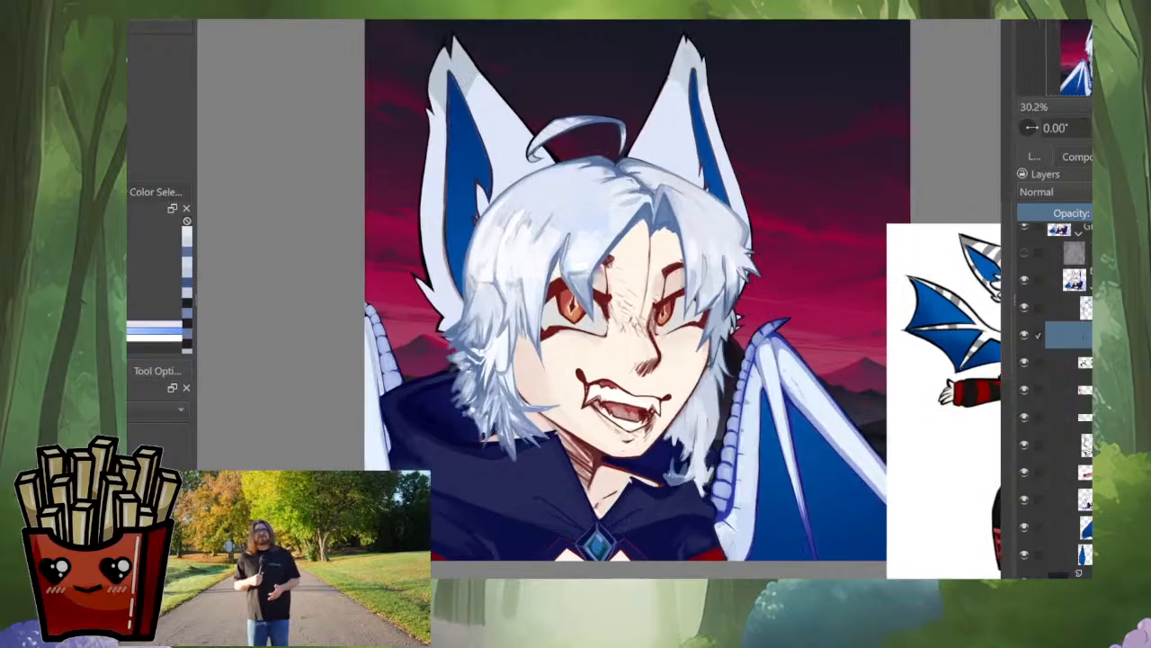
{"action": "scroll", "coordinate": [674, 450], "scroll_direction": "up", "scroll_amount": 3}
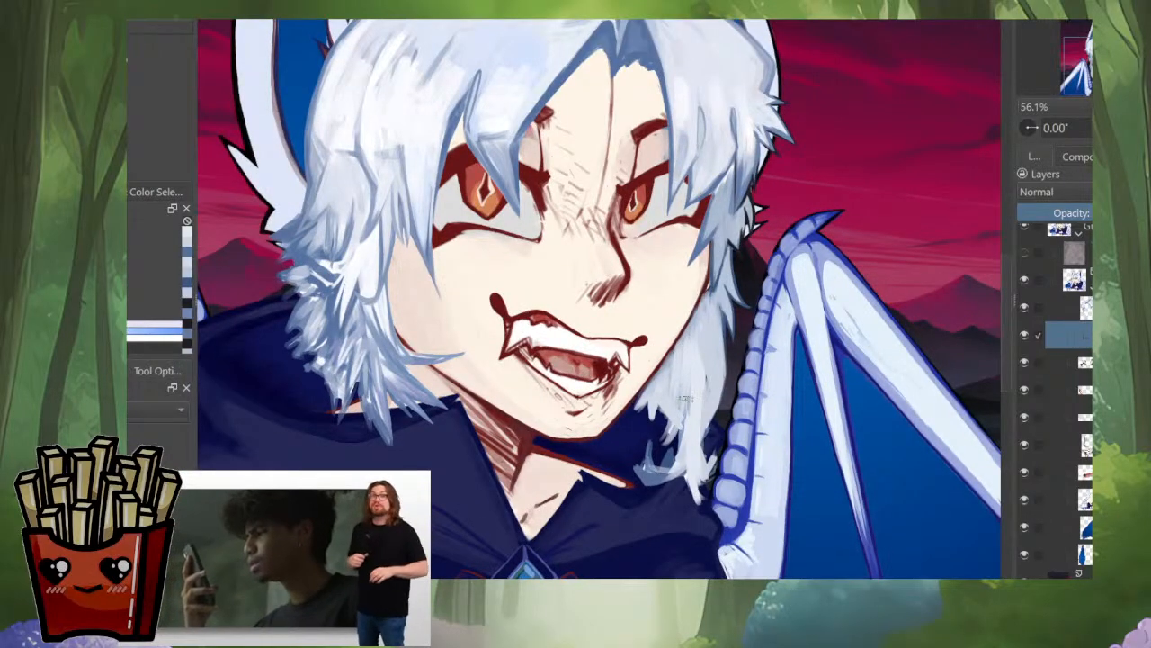
{"action": "left_click_drag", "start_coordinate": [681, 405], "coordinate": [700, 534]}
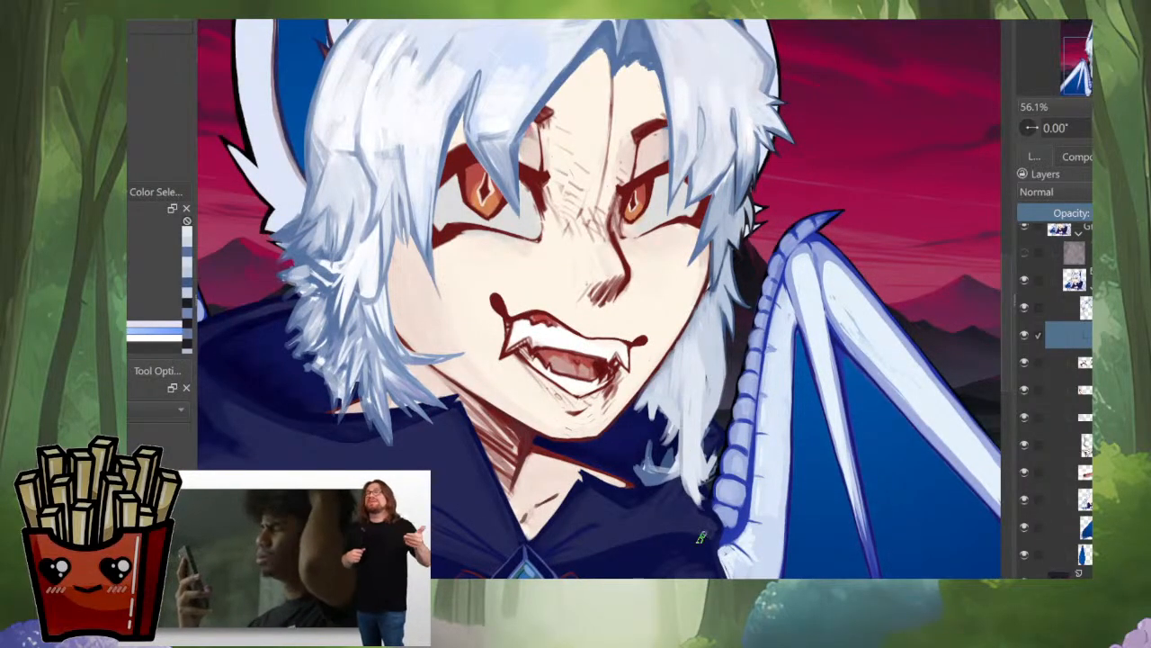
{"action": "left_click_drag", "start_coordinate": [680, 392], "coordinate": [664, 420]}
{"action": "left_click", "coordinate": [717, 316], "text": "ctrl"}
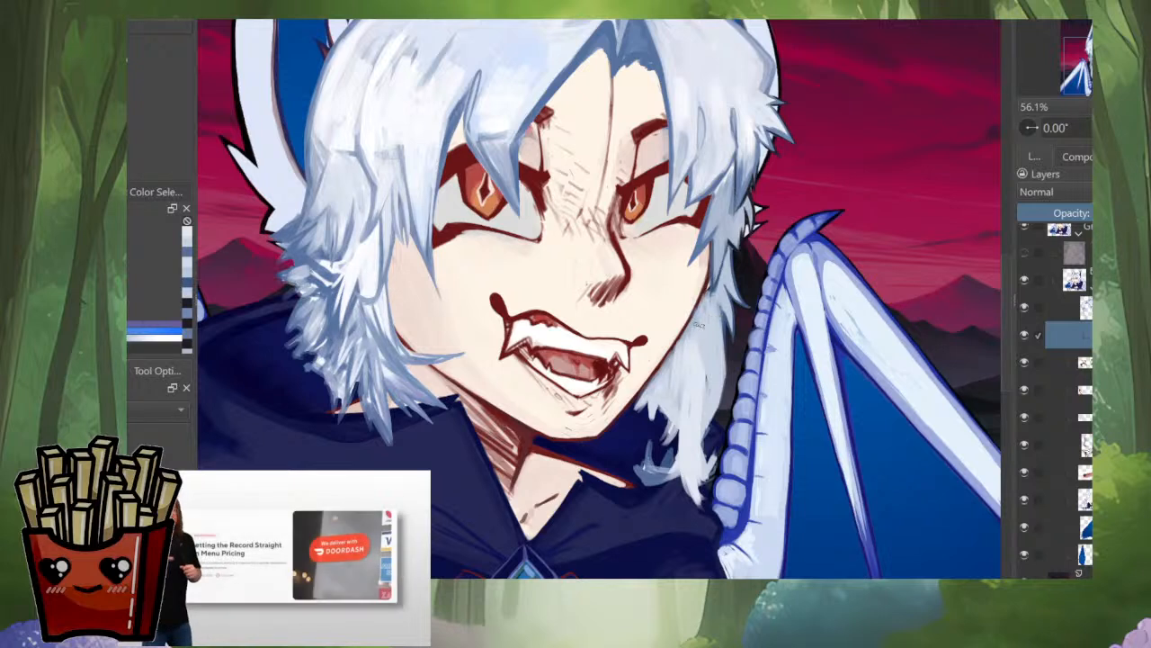
Step: Sweep blue-grey strokes from the upper side lock across its lower strands into the inward curl
{"action": "left_click_drag", "start_coordinate": [704, 318], "coordinate": [711, 410]}
{"action": "mouse_move", "coordinate": [700, 336]}
{"action": "left_mouse_down"}
{"action": "mouse_move", "coordinate": [710, 415]}
{"action": "mouse_move", "coordinate": [680, 481]}
{"action": "left_mouse_up"}
{"action": "left_click_drag", "start_coordinate": [699, 431], "coordinate": [650, 486]}
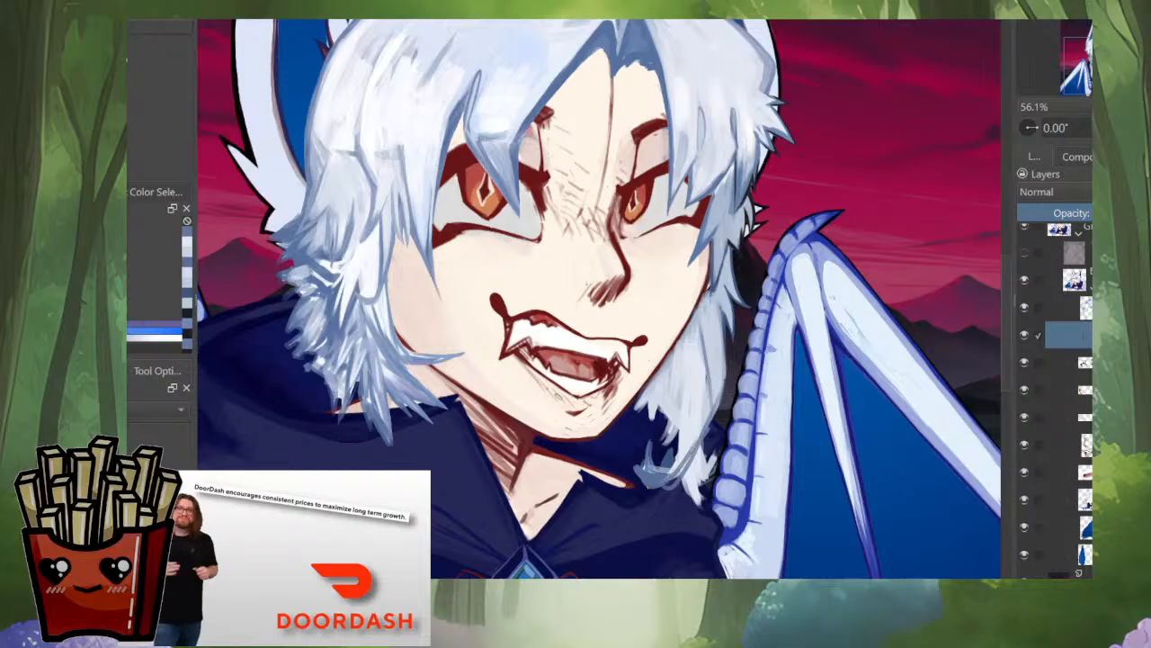
Step: Fill the gaps in the inward-curling tip of the side lock with solid blue-grey
{"action": "mouse_move", "coordinate": [704, 412]}
{"action": "left_mouse_down"}
{"action": "mouse_move", "coordinate": [666, 462]}
{"action": "mouse_move", "coordinate": [671, 493]}
{"action": "mouse_move", "coordinate": [594, 438]}
{"action": "left_mouse_up"}
{"action": "scroll", "coordinate": [669, 486], "scroll_direction": "up", "scroll_amount": 4}
{"action": "mouse_move", "coordinate": [628, 378]}
{"action": "left_mouse_down"}
{"action": "mouse_move", "coordinate": [645, 411]}
{"action": "mouse_move", "coordinate": [676, 391]}
{"action": "mouse_move", "coordinate": [664, 416]}
{"action": "mouse_move", "coordinate": [624, 403]}
{"action": "left_mouse_up"}
{"action": "left_click", "coordinate": [632, 434], "text": "ctrl"}
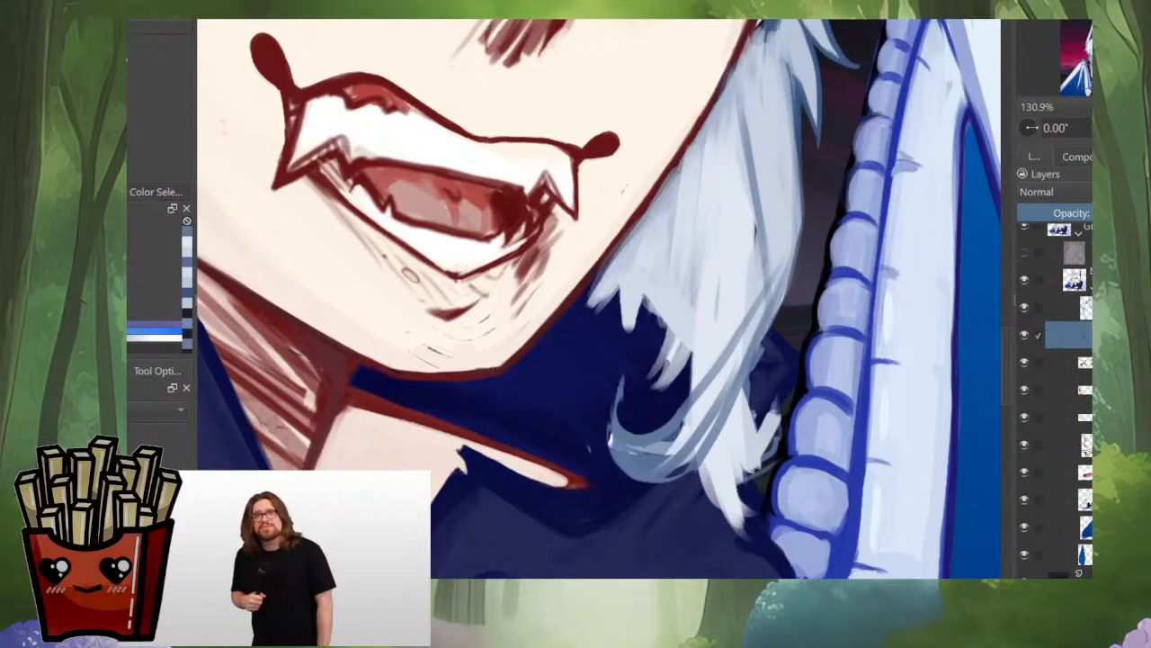
{"action": "left_click_drag", "start_coordinate": [632, 448], "coordinate": [670, 439]}
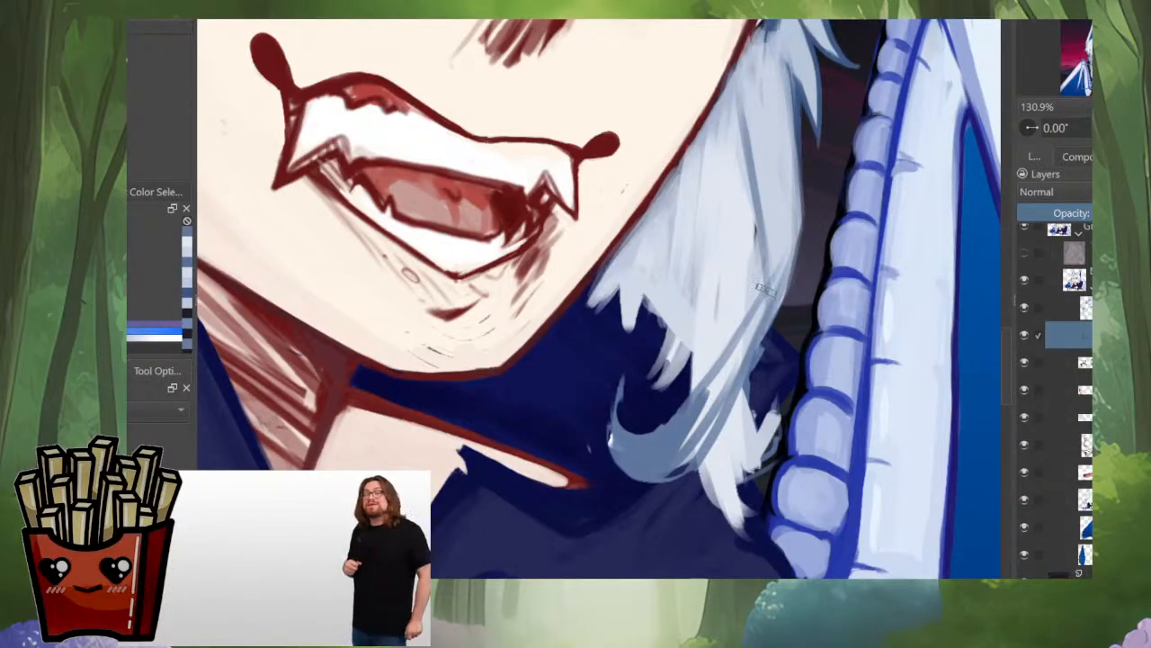
Step: Build up a solid blue-grey strand curving from the side lock's outer edge down into the curled tip
{"action": "left_click_drag", "start_coordinate": [797, 199], "coordinate": [781, 295]}
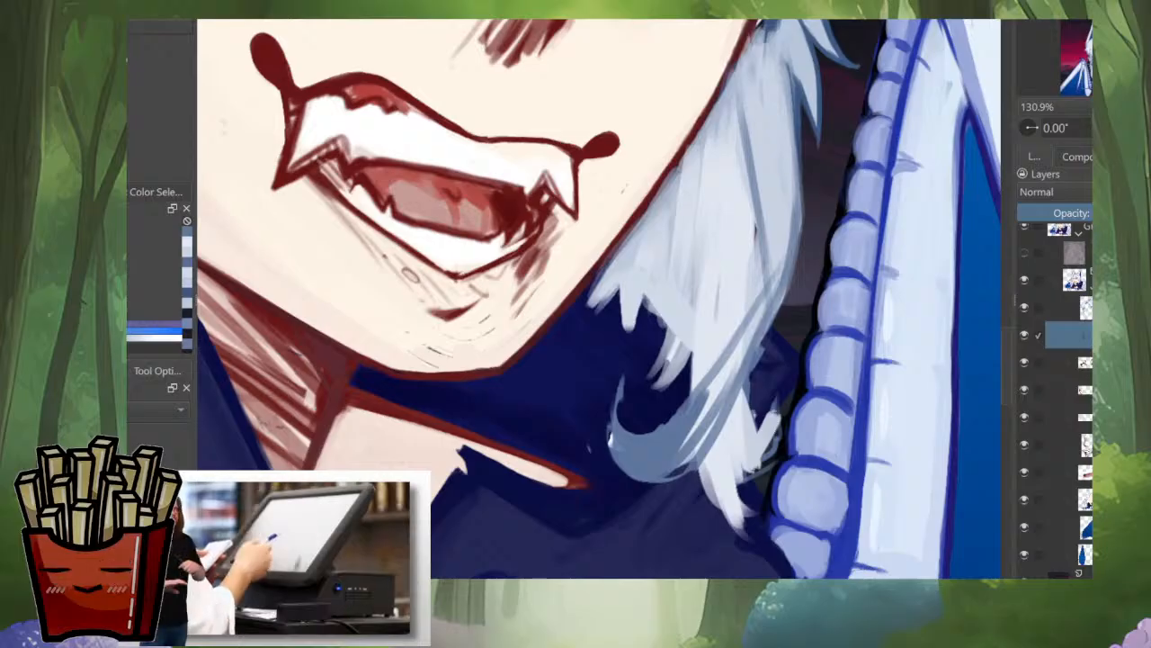
{"action": "left_click_drag", "start_coordinate": [795, 193], "coordinate": [778, 302]}
{"action": "mouse_move", "coordinate": [803, 205]}
{"action": "left_mouse_down"}
{"action": "mouse_move", "coordinate": [790, 293]}
{"action": "mouse_move", "coordinate": [707, 441]}
{"action": "left_mouse_up"}
{"action": "left_click_drag", "start_coordinate": [774, 311], "coordinate": [687, 457]}
{"action": "mouse_move", "coordinate": [796, 200]}
{"action": "left_mouse_down"}
{"action": "mouse_move", "coordinate": [752, 361]}
{"action": "mouse_move", "coordinate": [691, 437]}
{"action": "left_mouse_up"}
{"action": "left_click_drag", "start_coordinate": [746, 362], "coordinate": [688, 455]}
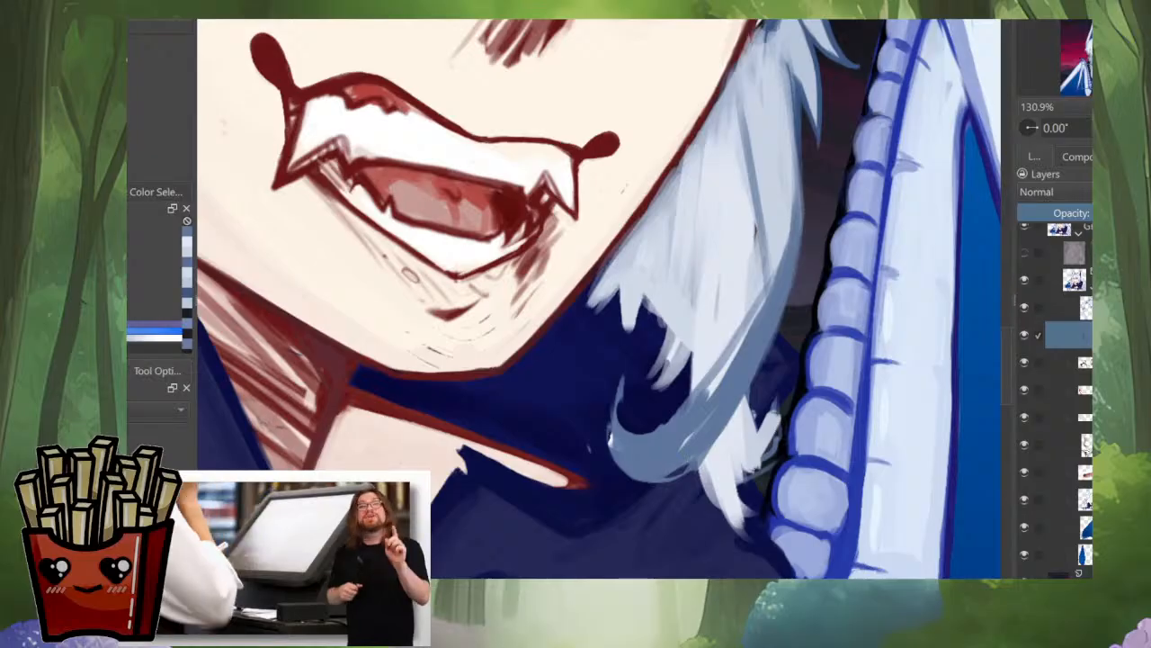
{"action": "left_click_drag", "start_coordinate": [731, 387], "coordinate": [687, 442]}
{"action": "left_click_drag", "start_coordinate": [760, 289], "coordinate": [719, 380]}
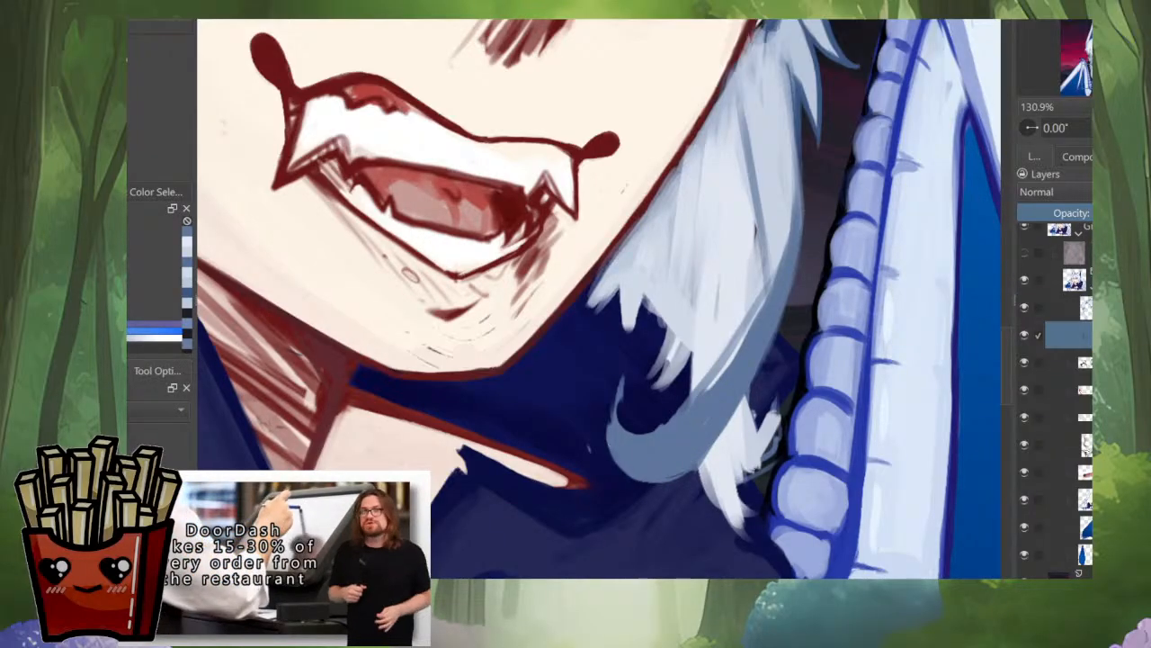
Step: Redo the stroke along the curved blue-grey strand's outer edge and smooth the inside of its curl
{"action": "left_click_drag", "start_coordinate": [797, 270], "coordinate": [763, 365]}
{"action": "key", "text": "ctrl+z"}
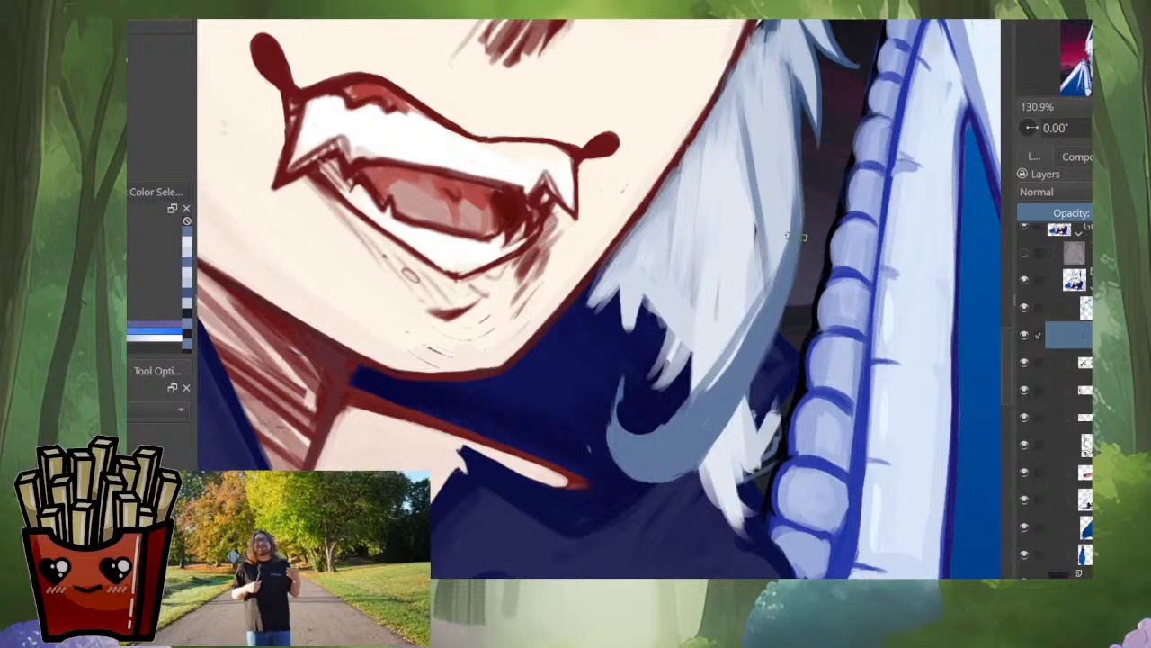
{"action": "mouse_move", "coordinate": [799, 250]}
{"action": "left_mouse_down"}
{"action": "mouse_move", "coordinate": [735, 420]}
{"action": "mouse_move", "coordinate": [679, 469]}
{"action": "left_mouse_up"}
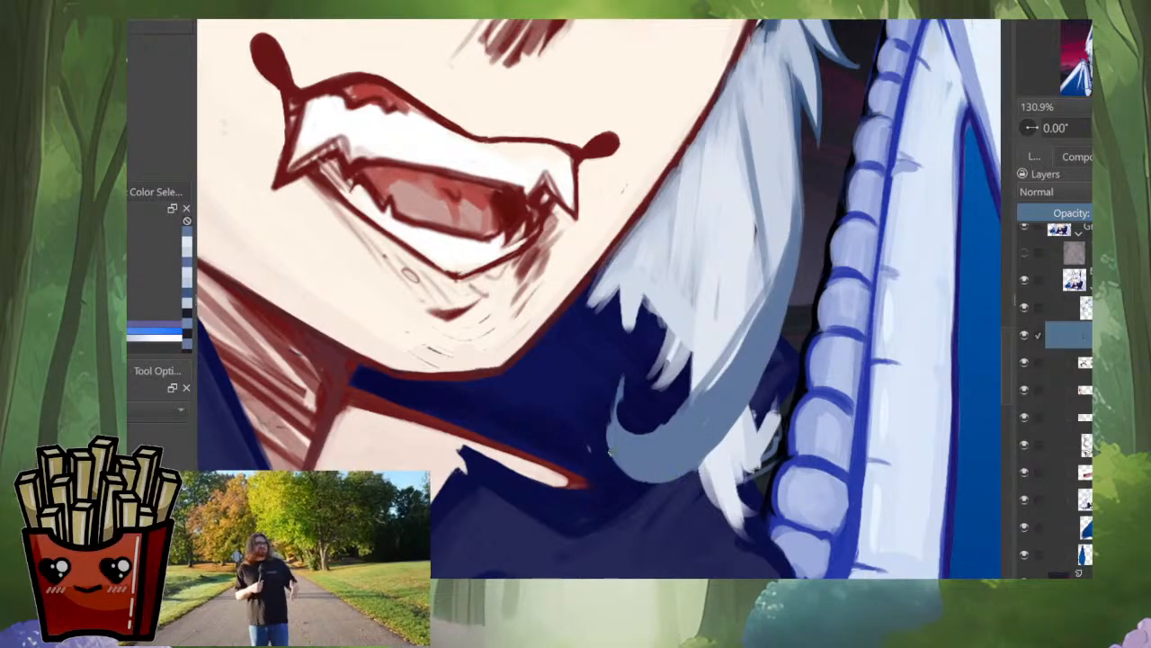
{"action": "mouse_move", "coordinate": [611, 453]}
{"action": "left_mouse_down"}
{"action": "mouse_move", "coordinate": [621, 380]}
{"action": "mouse_move", "coordinate": [624, 429]}
{"action": "mouse_move", "coordinate": [661, 433]}
{"action": "left_mouse_up"}
Step: Examine the whole portrait in normal and mirrored views alongside the surrounding reference images
{"action": "scroll", "coordinate": [722, 367], "scroll_direction": "down", "scroll_amount": 3}
{"action": "key", "text": "m"}
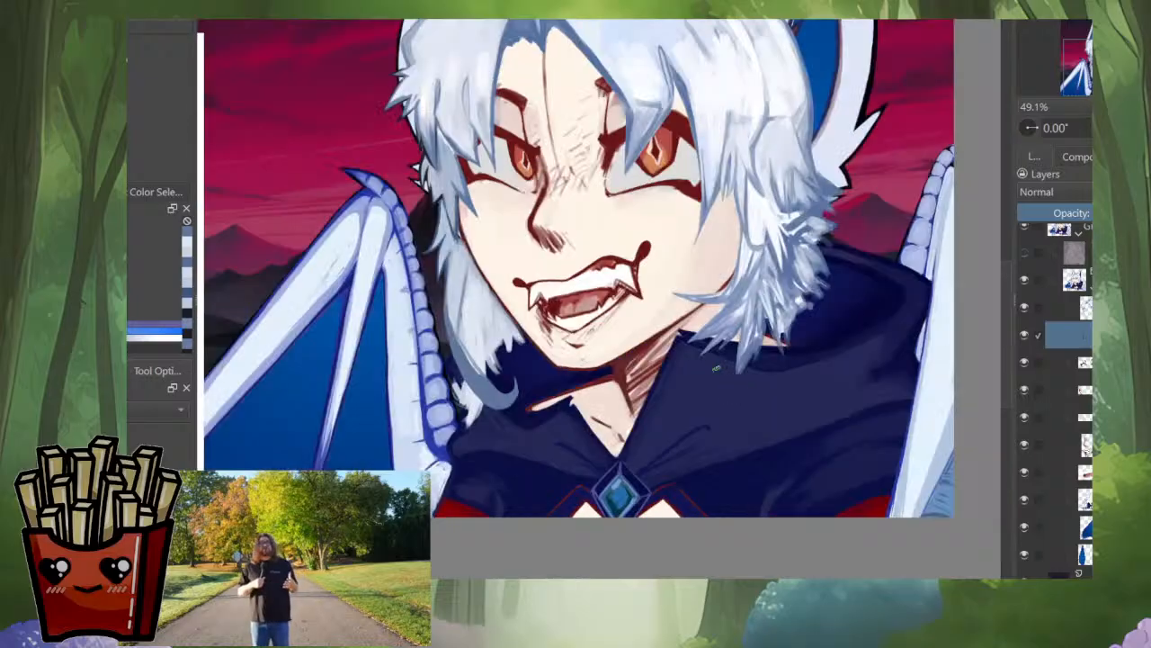
{"action": "scroll", "coordinate": [706, 356], "scroll_direction": "down", "scroll_amount": 2}
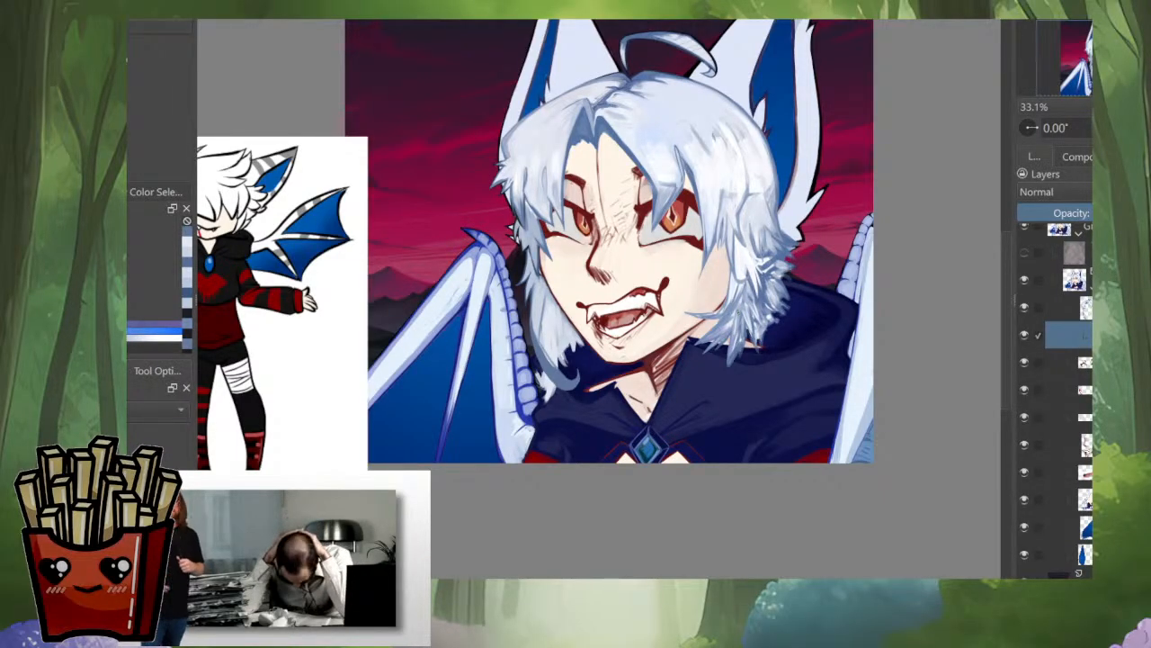
{"action": "scroll", "coordinate": [583, 373], "scroll_direction": "down", "scroll_amount": 3}
{"action": "left_click_drag", "start_coordinate": [583, 372], "coordinate": [633, 456]}
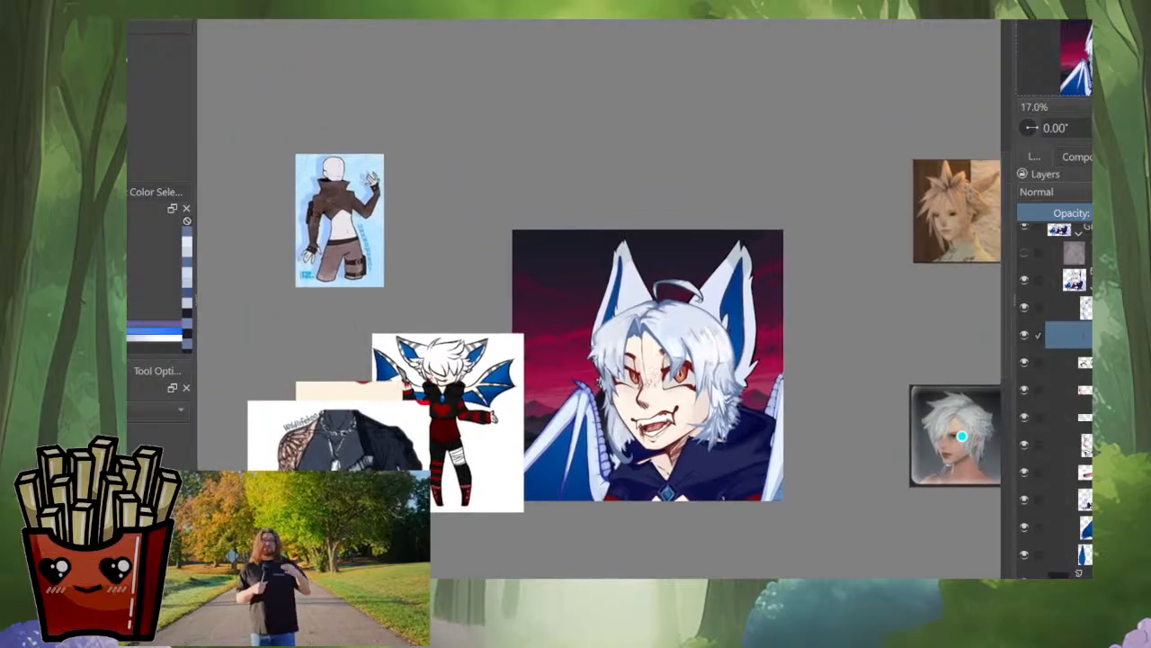
{"action": "key", "text": "m"}
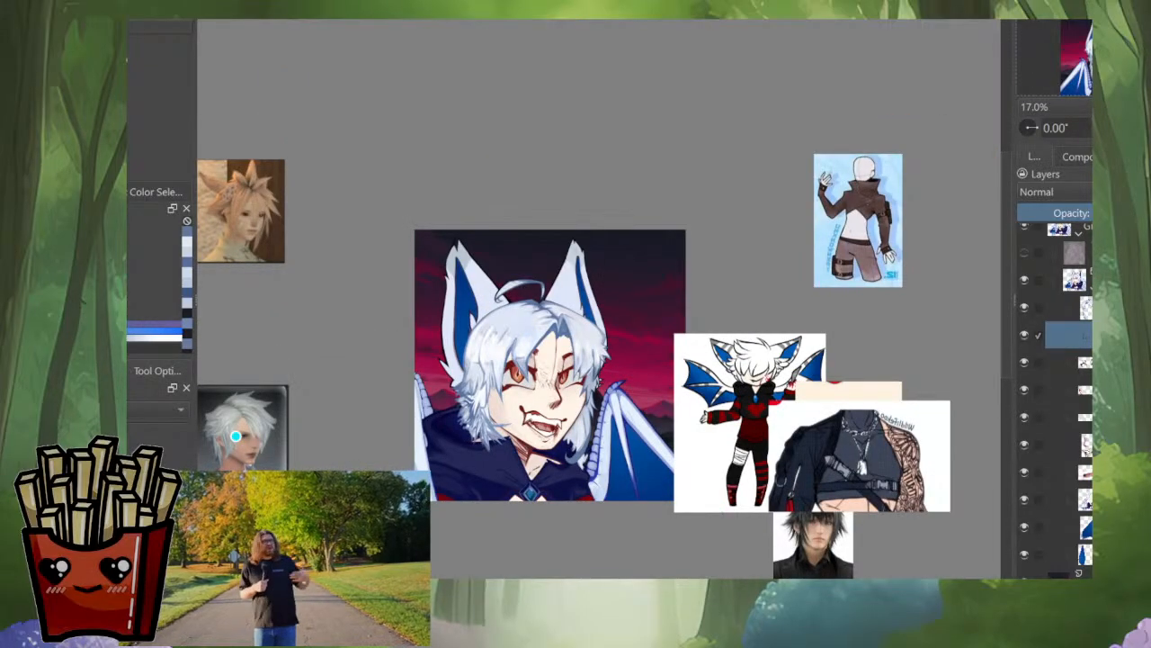
{"action": "key", "text": "m"}
{"action": "key", "text": "m"}
{"action": "scroll", "coordinate": [576, 443], "scroll_direction": "up", "scroll_amount": 7}
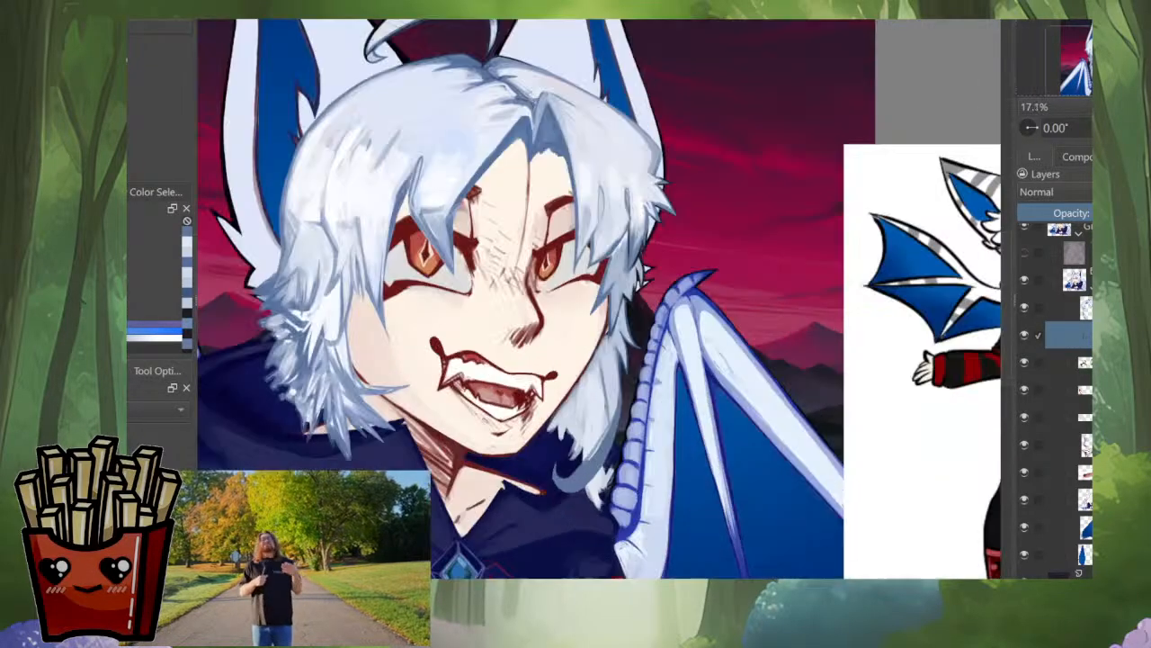
Step: Paint layered pale blue-white strands down the side lock's curved blue-grey strand and into its curl, leaving darker blue-grey edges
{"action": "left_click", "coordinate": [649, 315], "text": "ctrl"}
{"action": "left_click_drag", "start_coordinate": [650, 249], "coordinate": [646, 390]}
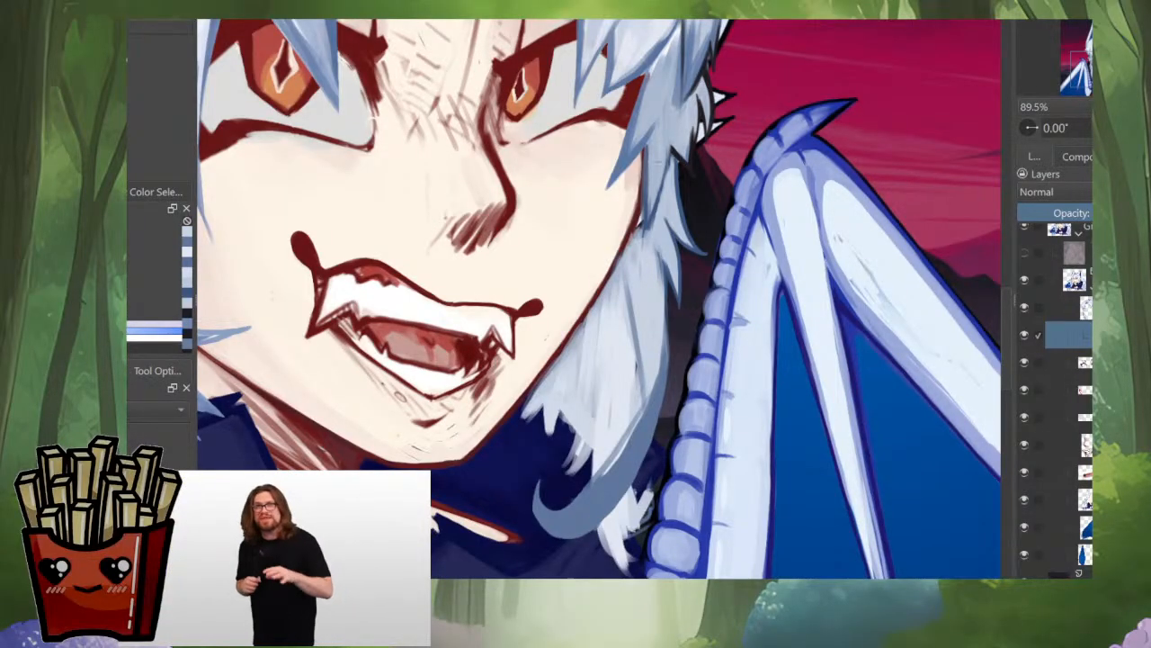
{"action": "mouse_move", "coordinate": [666, 348]}
{"action": "left_mouse_down"}
{"action": "mouse_move", "coordinate": [659, 404]}
{"action": "mouse_move", "coordinate": [617, 475]}
{"action": "left_mouse_up"}
{"action": "left_click_drag", "start_coordinate": [638, 435], "coordinate": [594, 500]}
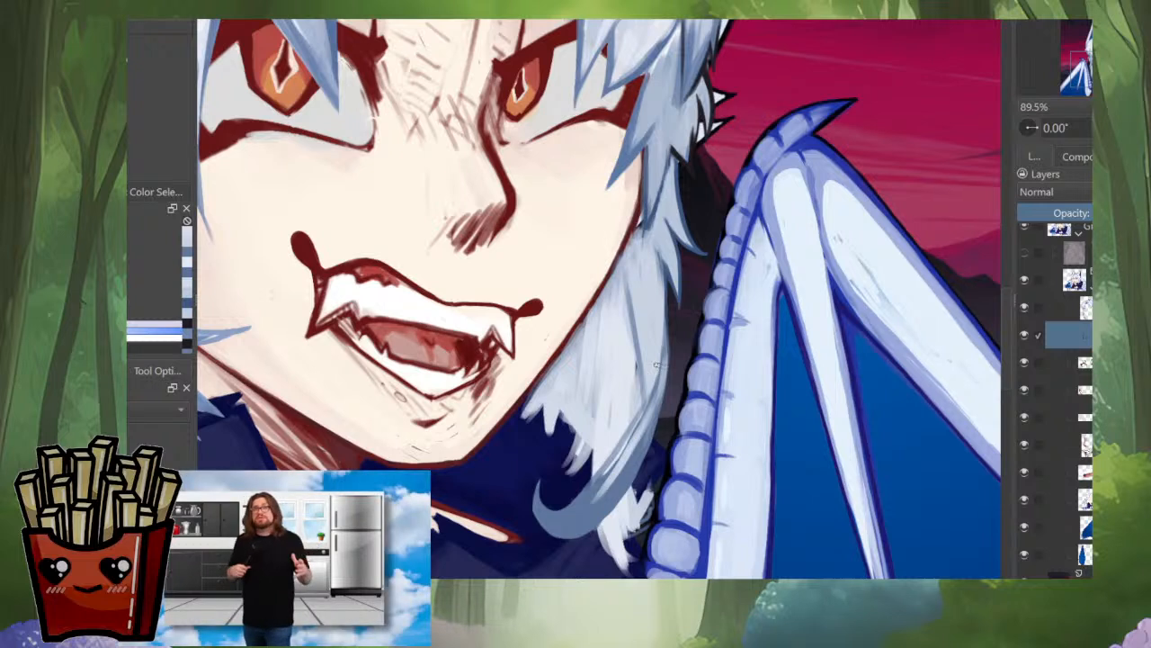
{"action": "mouse_move", "coordinate": [659, 382]}
{"action": "left_mouse_down"}
{"action": "mouse_move", "coordinate": [632, 468]}
{"action": "mouse_move", "coordinate": [585, 523]}
{"action": "left_mouse_up"}
{"action": "left_click_drag", "start_coordinate": [634, 440], "coordinate": [575, 522]}
{"action": "mouse_move", "coordinate": [653, 383]}
{"action": "left_mouse_down"}
{"action": "mouse_move", "coordinate": [613, 487]}
{"action": "mouse_move", "coordinate": [567, 521]}
{"action": "left_mouse_up"}
{"action": "left_click_drag", "start_coordinate": [616, 462], "coordinate": [582, 502]}
{"action": "left_click_drag", "start_coordinate": [583, 468], "coordinate": [561, 523]}
{"action": "left_click_drag", "start_coordinate": [628, 462], "coordinate": [580, 523]}
{"action": "mouse_move", "coordinate": [588, 475]}
{"action": "left_mouse_down"}
{"action": "mouse_move", "coordinate": [570, 531]}
{"action": "mouse_move", "coordinate": [549, 527]}
{"action": "left_mouse_up"}
{"action": "left_click_drag", "start_coordinate": [626, 482], "coordinate": [555, 525]}
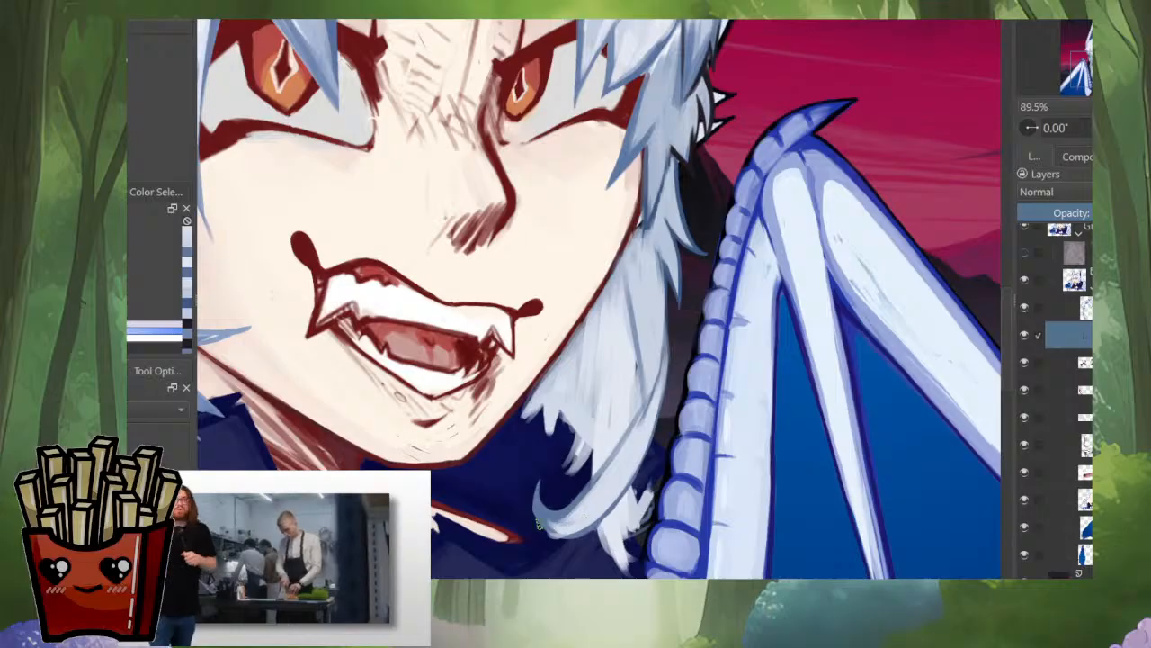
Step: Refine the side lock's upper outer edge with long blue-grey strokes running down from beneath the pointed tufts
{"action": "left_click_drag", "start_coordinate": [635, 347], "coordinate": [628, 374]}
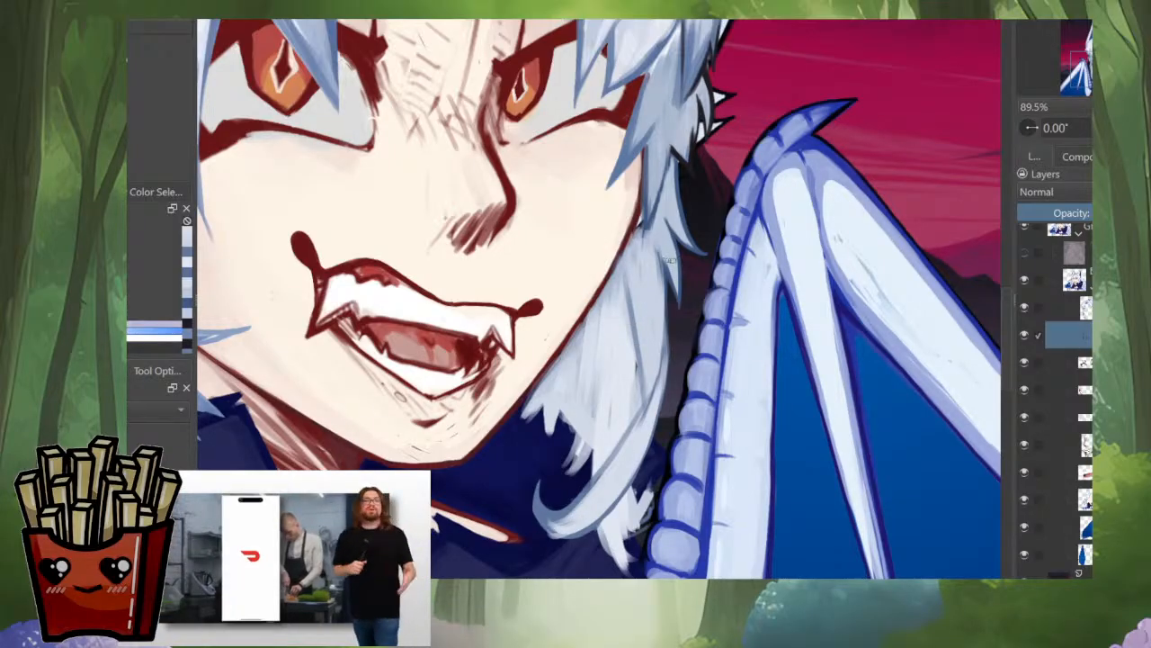
{"action": "left_click_drag", "start_coordinate": [658, 244], "coordinate": [666, 349]}
{"action": "left_click_drag", "start_coordinate": [665, 307], "coordinate": [659, 410]}
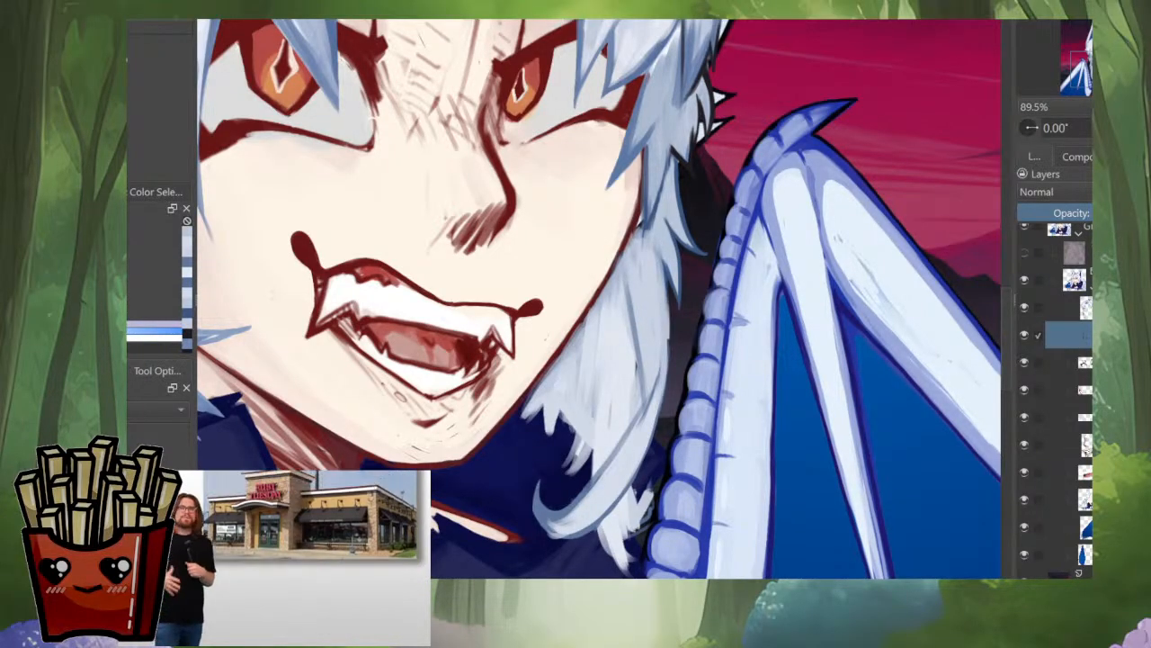
{"action": "left_click_drag", "start_coordinate": [669, 340], "coordinate": [647, 453]}
{"action": "left_click", "coordinate": [670, 295], "text": "ctrl"}
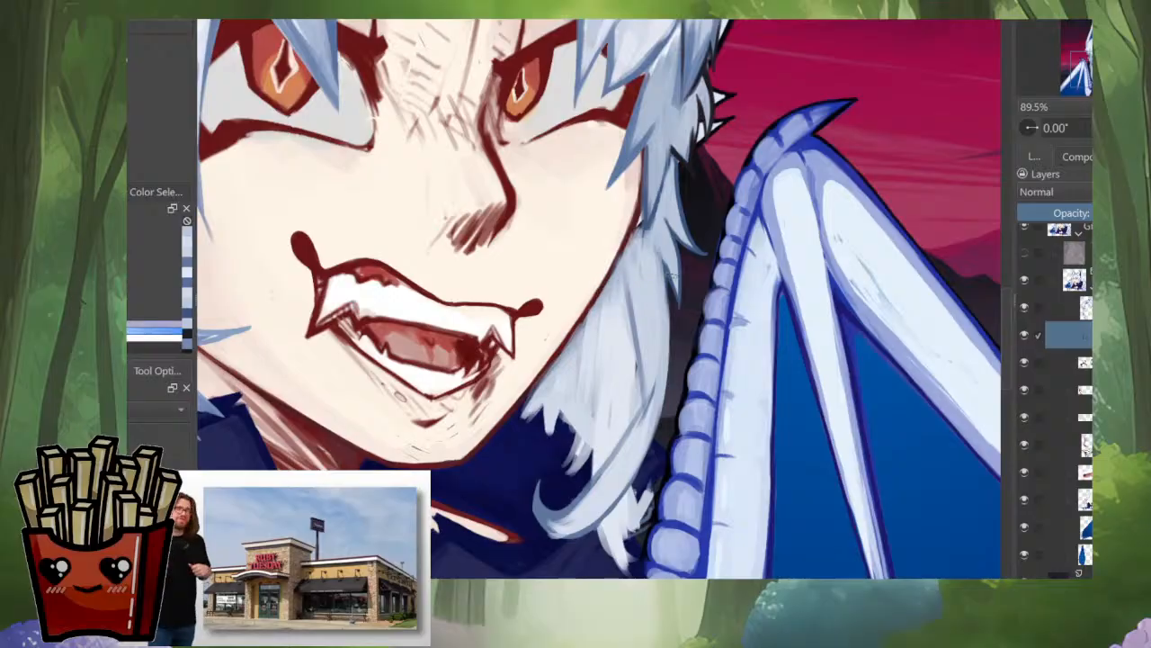
{"action": "scroll", "coordinate": [661, 265], "scroll_direction": "up", "scroll_amount": 3}
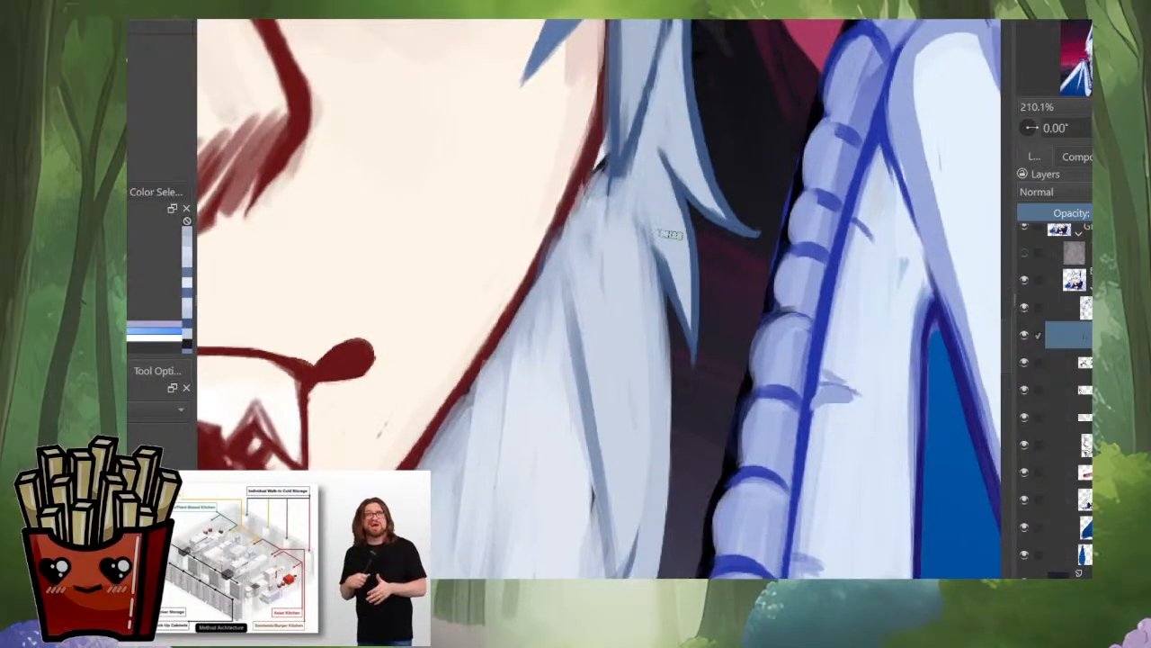
{"action": "scroll", "coordinate": [662, 253], "scroll_direction": "down", "scroll_amount": 2}
{"action": "left_click_drag", "start_coordinate": [662, 246], "coordinate": [668, 331]}
{"action": "left_click_drag", "start_coordinate": [667, 275], "coordinate": [670, 394]}
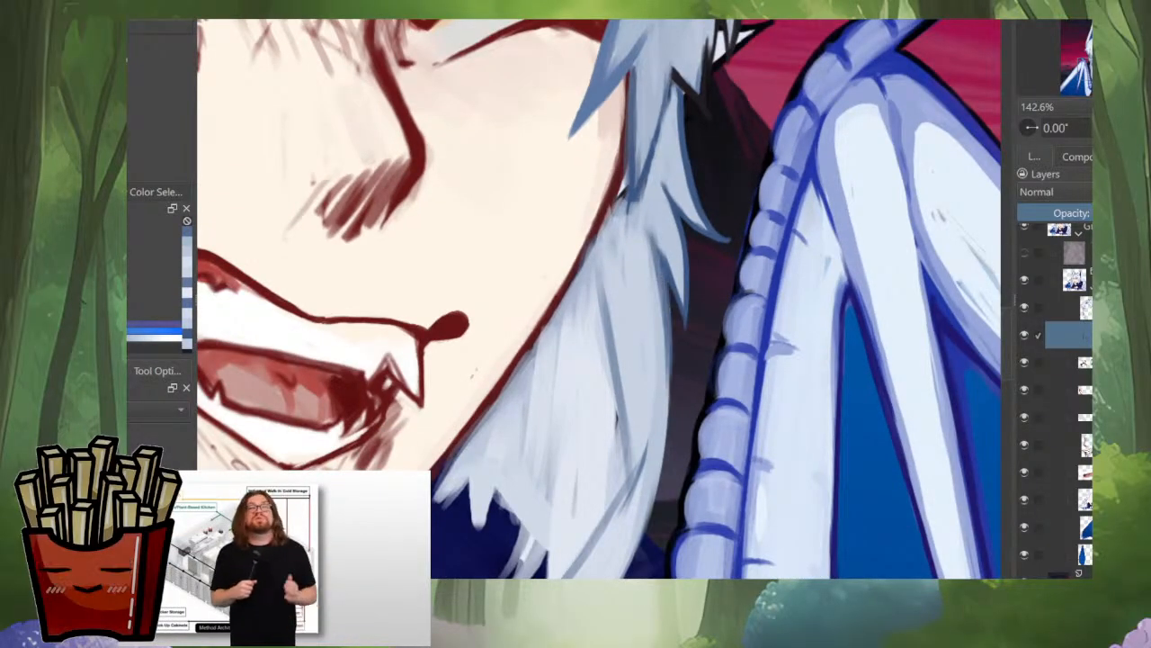
{"action": "left_click_drag", "start_coordinate": [670, 326], "coordinate": [659, 457]}
Step: Mirror and rotate the canvas view and outline the side lock's outer edge in blue-grey where the curved strand begins
{"action": "left_click_drag", "start_coordinate": [675, 374], "coordinate": [694, 293]}
{"action": "key", "text": "m"}
{"action": "left_click_drag", "start_coordinate": [509, 199], "coordinate": [563, 164]}
{"action": "mouse_move", "coordinate": [612, 129]}
{"action": "left_mouse_down"}
{"action": "mouse_move", "coordinate": [558, 190]}
{"action": "mouse_move", "coordinate": [479, 387]}
{"action": "left_mouse_up"}
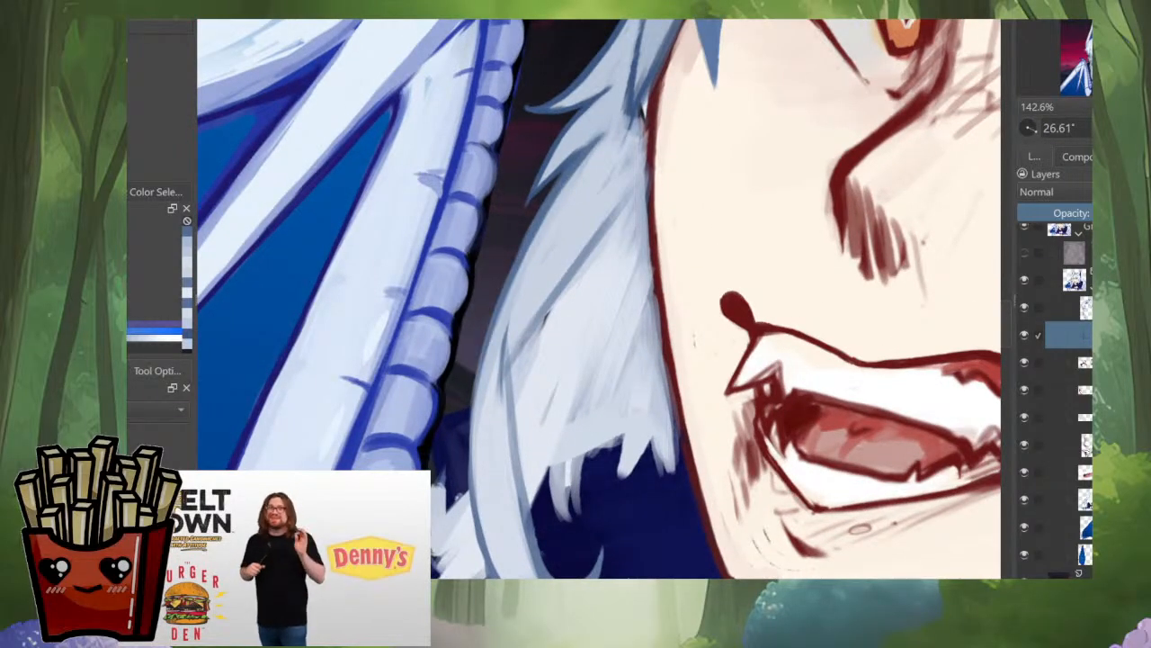
{"action": "left_click_drag", "start_coordinate": [493, 331], "coordinate": [481, 508]}
{"action": "left_click_drag", "start_coordinate": [478, 379], "coordinate": [473, 451]}
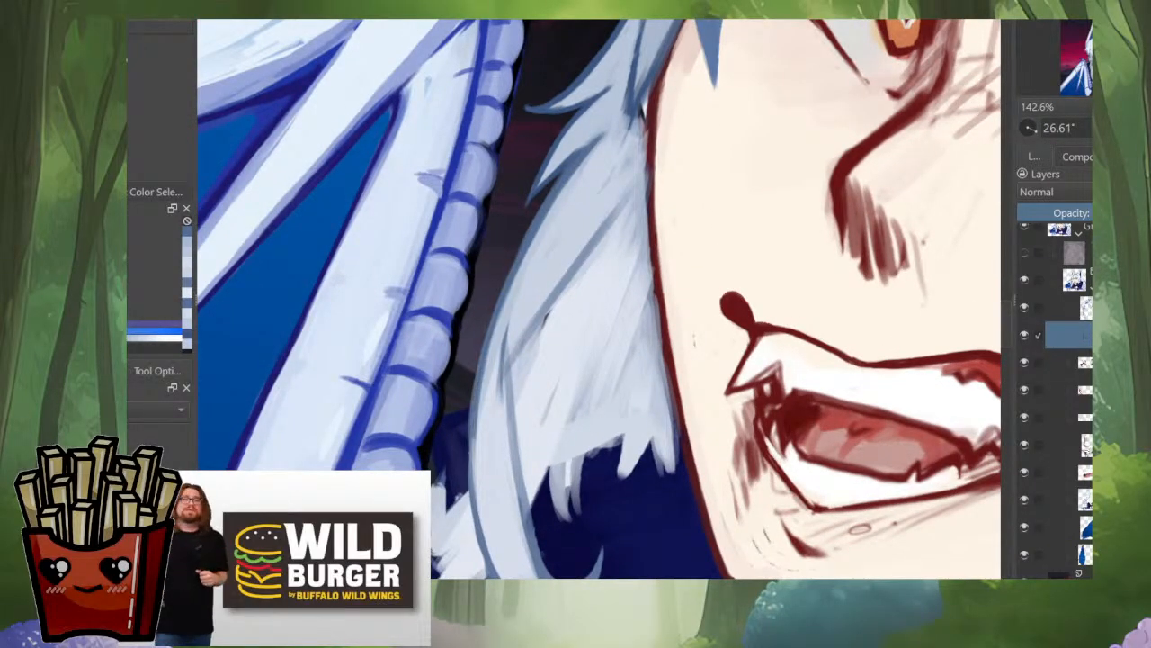
{"action": "left_click_drag", "start_coordinate": [474, 412], "coordinate": [478, 514]}
Step: Strengthen the blue-grey line along the curved strand's inner edge where it overlaps the lighter hair
{"action": "left_click_drag", "start_coordinate": [518, 286], "coordinate": [520, 275]}
{"action": "mouse_move", "coordinate": [520, 275]}
{"action": "left_mouse_down"}
{"action": "mouse_move", "coordinate": [546, 206]}
{"action": "mouse_move", "coordinate": [519, 364]}
{"action": "left_mouse_up"}
{"action": "left_click_drag", "start_coordinate": [538, 234], "coordinate": [523, 438]}
{"action": "left_click_drag", "start_coordinate": [518, 320], "coordinate": [518, 423]}
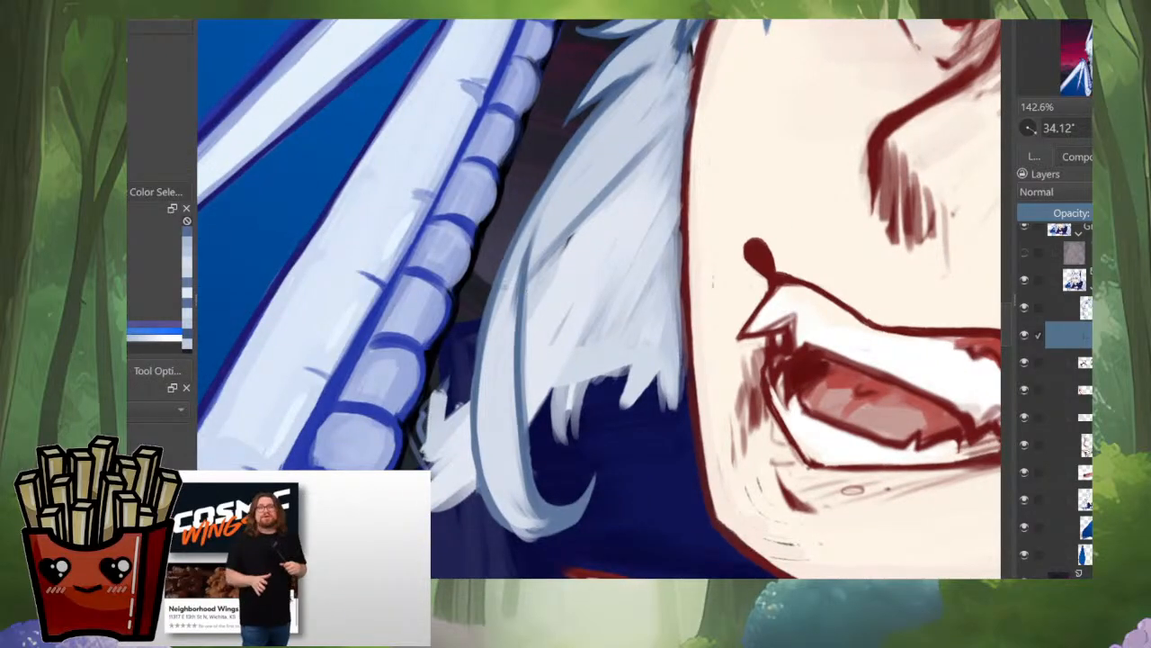
Step: Extend the blue-grey contour along the curved strand's lower outer edge toward the curl
{"action": "left_click_drag", "start_coordinate": [480, 320], "coordinate": [470, 430]}
{"action": "left_click_drag", "start_coordinate": [477, 340], "coordinate": [476, 480]}
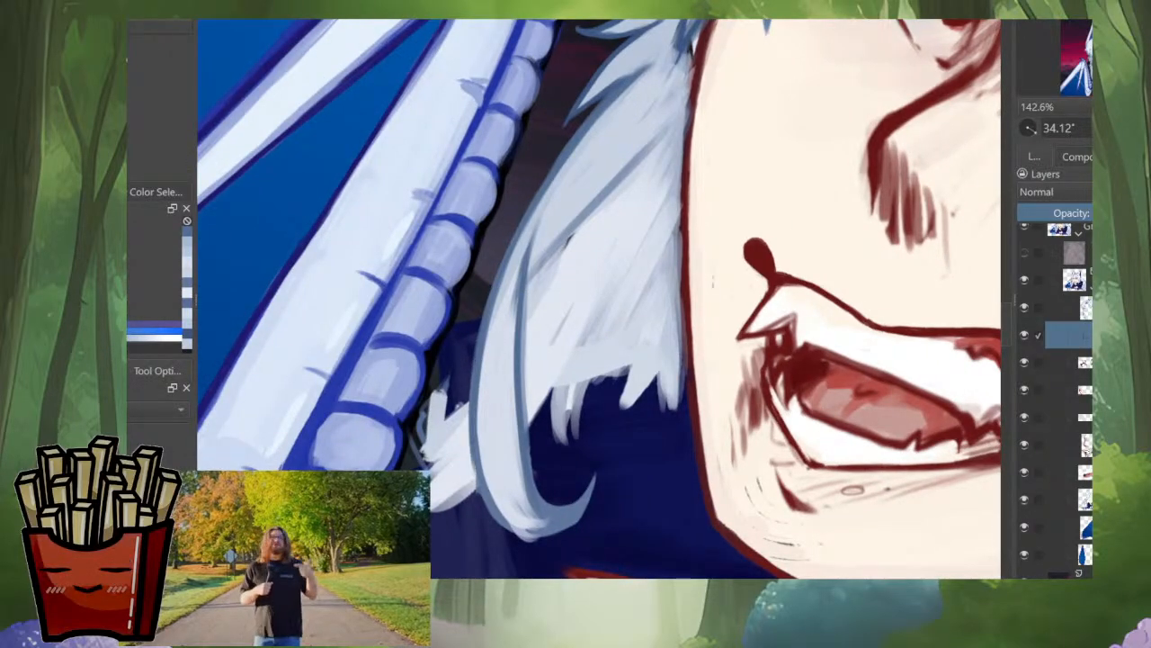
{"action": "left_click_drag", "start_coordinate": [476, 425], "coordinate": [486, 489]}
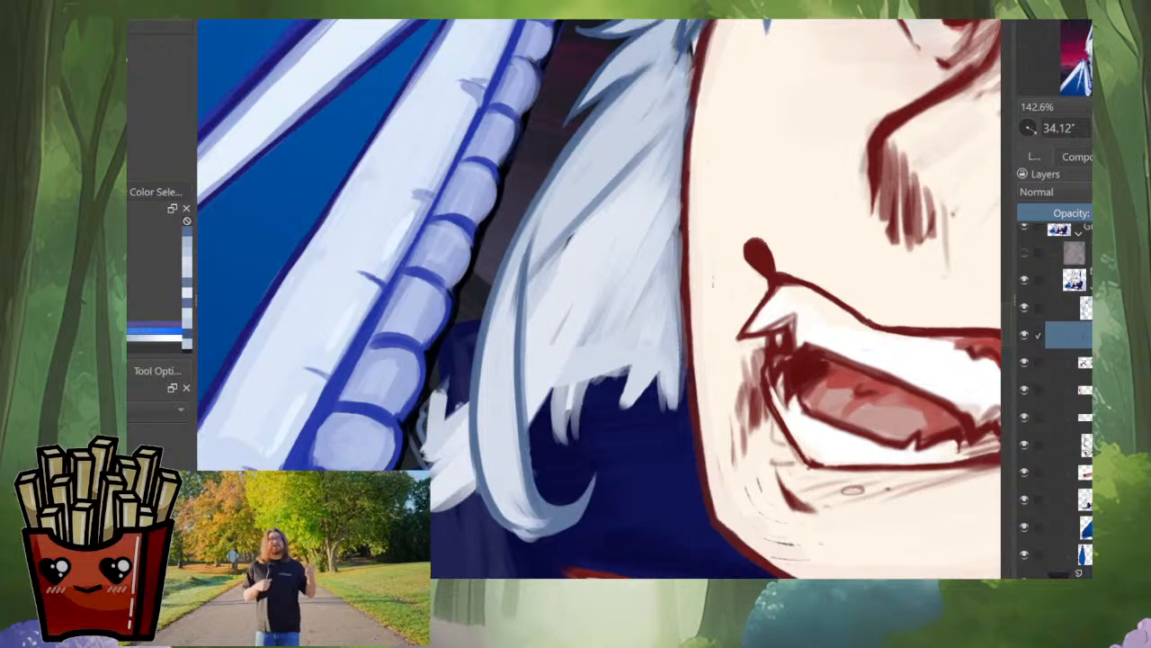
Step: Refine the outer contour of the side lock's curled tip in blue-grey, undoing a stray stroke near its point
{"action": "left_click_drag", "start_coordinate": [684, 504], "coordinate": [779, 429]}
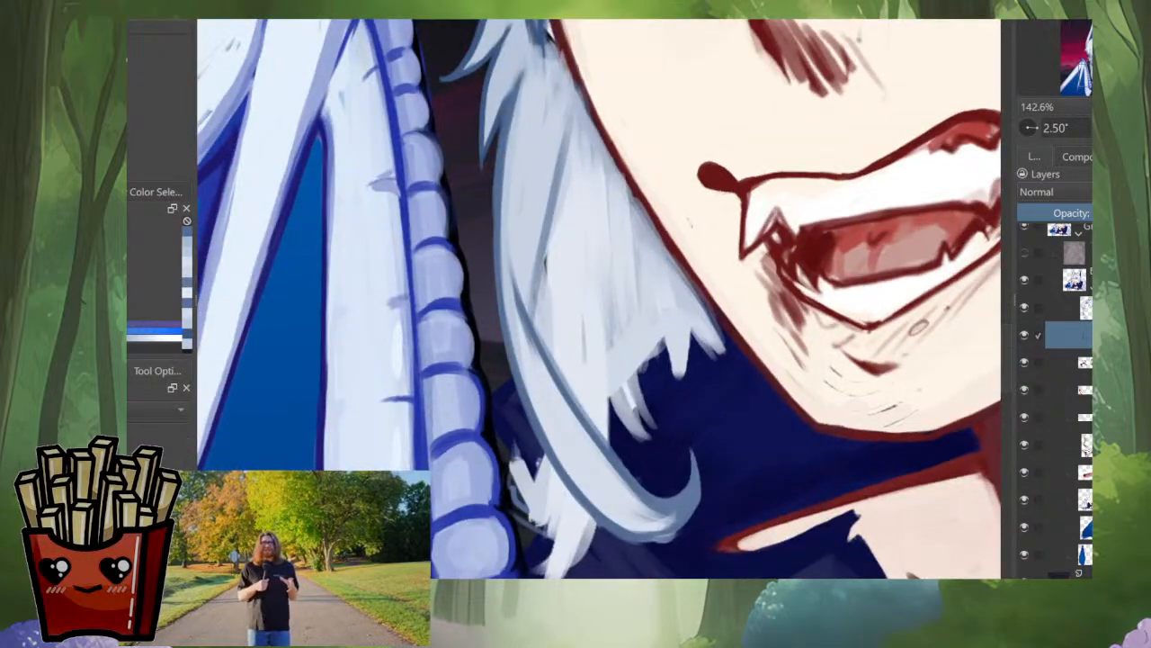
{"action": "left_click_drag", "start_coordinate": [655, 540], "coordinate": [655, 432]}
{"action": "mouse_move", "coordinate": [640, 506]}
{"action": "left_mouse_down"}
{"action": "mouse_move", "coordinate": [675, 497]}
{"action": "mouse_move", "coordinate": [713, 409]}
{"action": "mouse_move", "coordinate": [717, 360]}
{"action": "mouse_move", "coordinate": [727, 443]}
{"action": "mouse_move", "coordinate": [694, 498]}
{"action": "left_mouse_up"}
{"action": "mouse_move", "coordinate": [720, 367]}
{"action": "left_mouse_down"}
{"action": "mouse_move", "coordinate": [724, 403]}
{"action": "mouse_move", "coordinate": [680, 497]}
{"action": "left_mouse_up"}
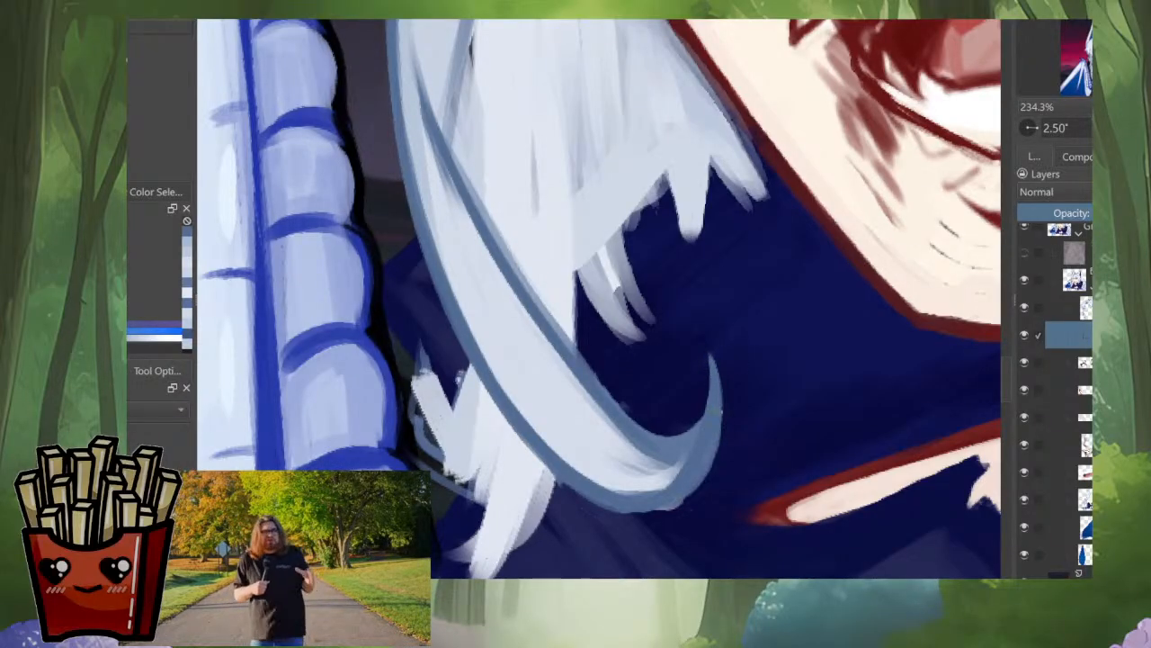
{"action": "left_click_drag", "start_coordinate": [718, 364], "coordinate": [722, 440]}
{"action": "key", "text": "ctrl+z"}
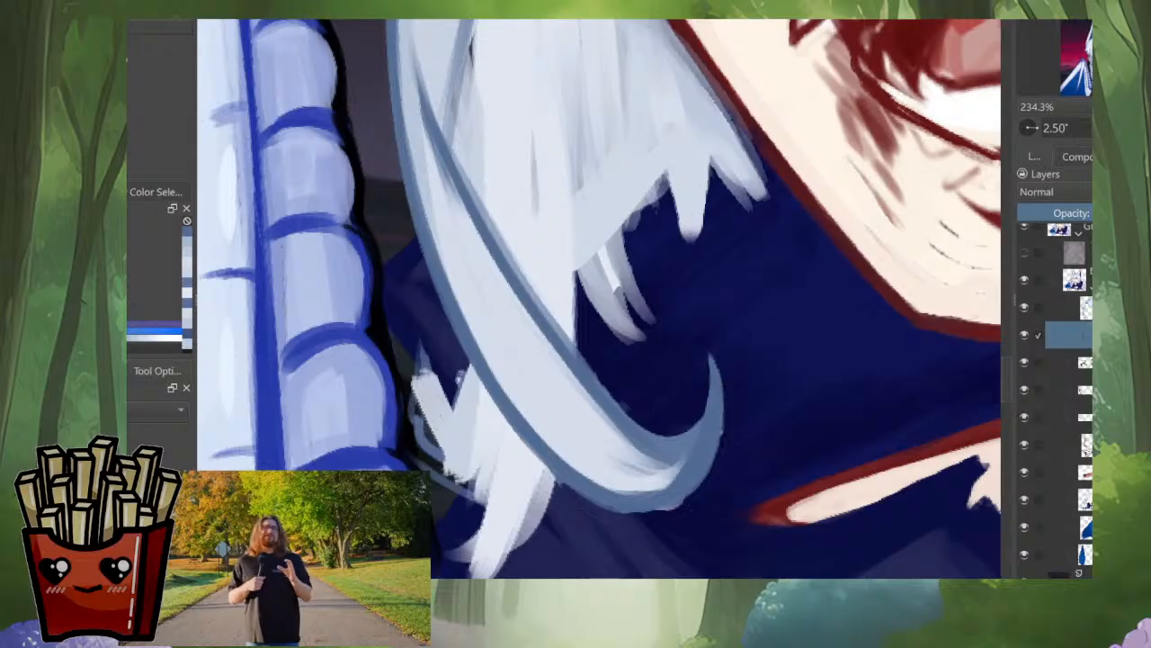
{"action": "mouse_move", "coordinate": [702, 481]}
{"action": "left_mouse_down"}
{"action": "mouse_move", "coordinate": [723, 435]}
{"action": "mouse_move", "coordinate": [689, 498]}
{"action": "mouse_move", "coordinate": [639, 515]}
{"action": "left_mouse_up"}
{"action": "scroll", "coordinate": [774, 373], "scroll_direction": "down", "scroll_amount": 5}
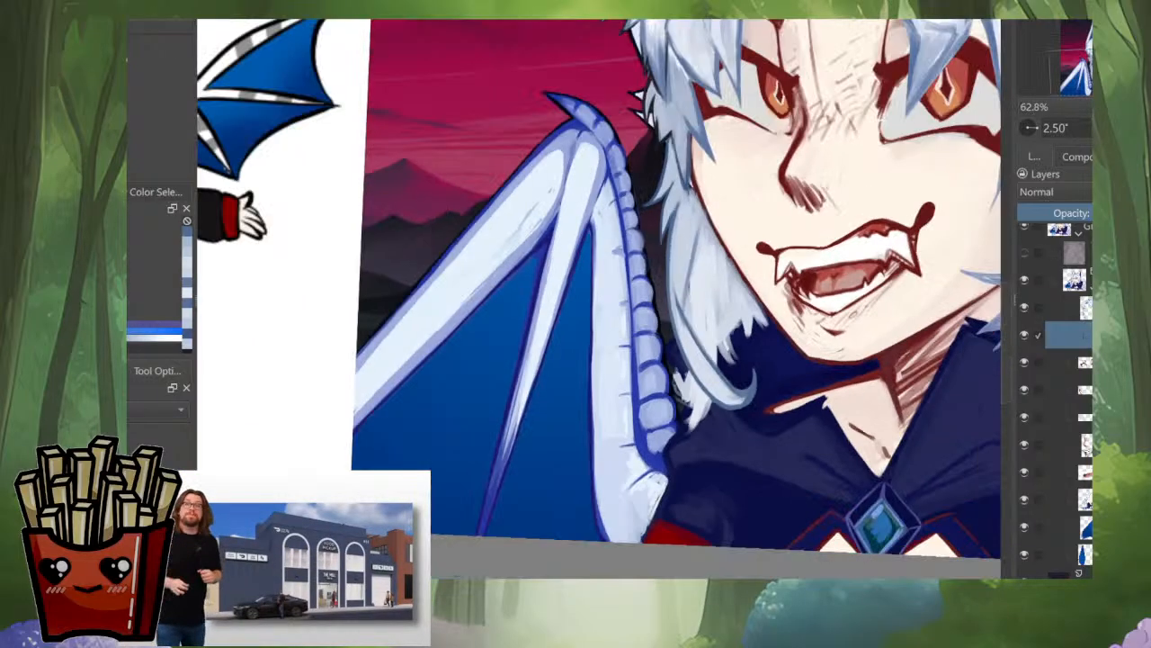
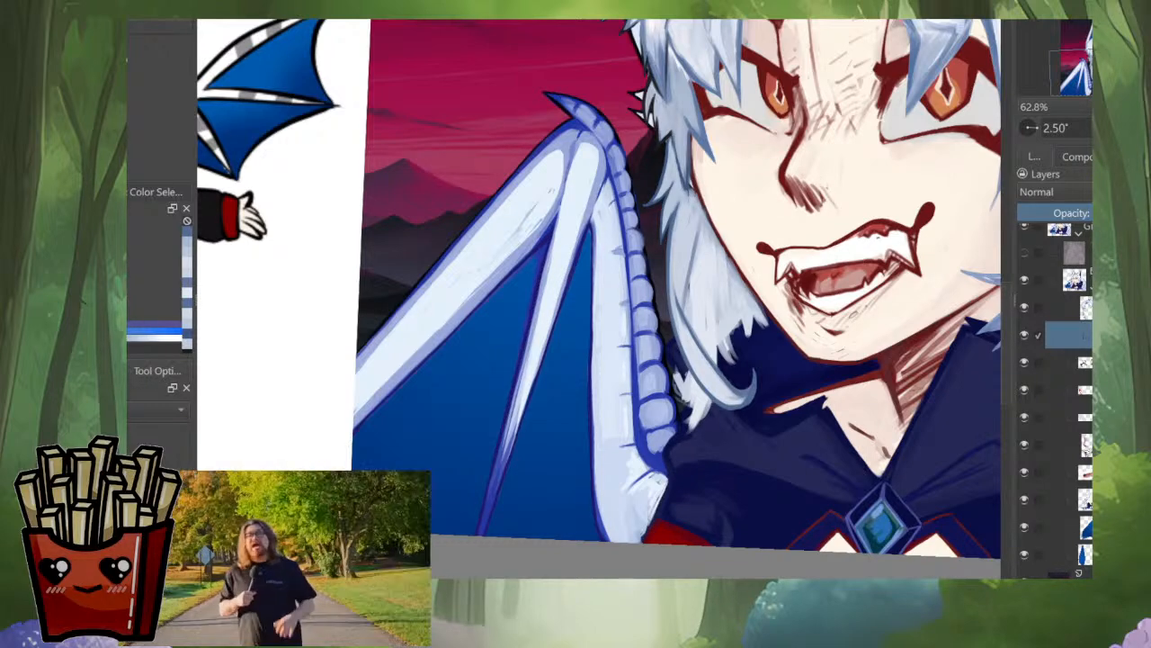
Step: Mirror the canvas view and brush blue-grey strand lines down the upper middle of the side lock beside the jaw
{"action": "scroll", "coordinate": [764, 373], "scroll_direction": "down", "scroll_amount": 5}
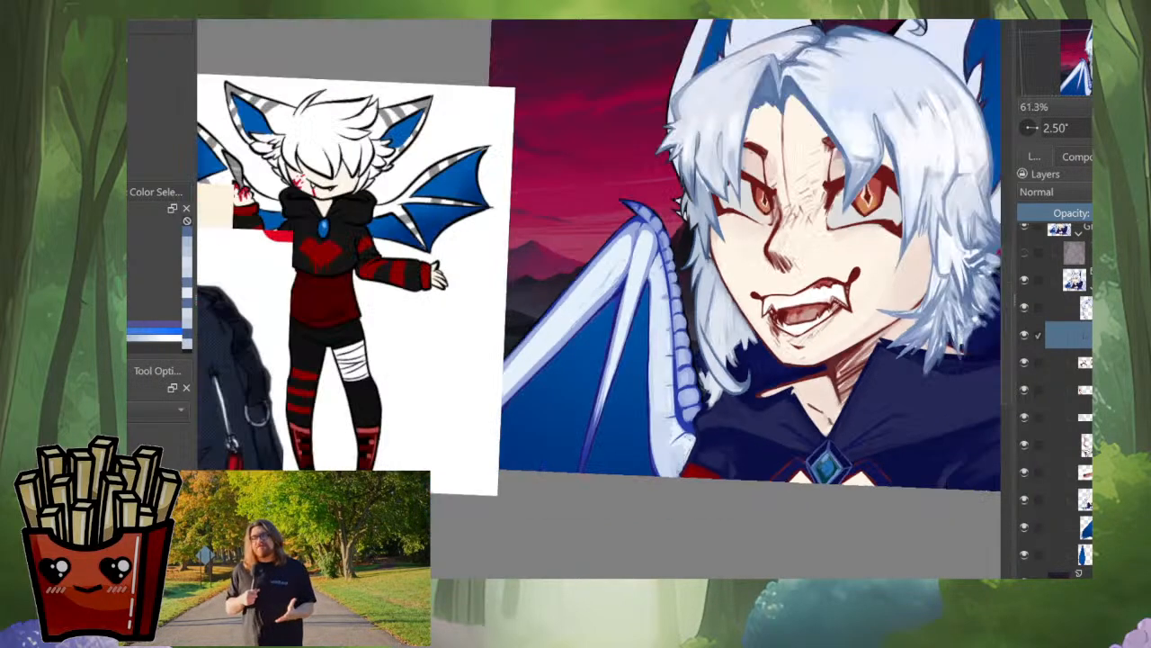
{"action": "key", "text": "m"}
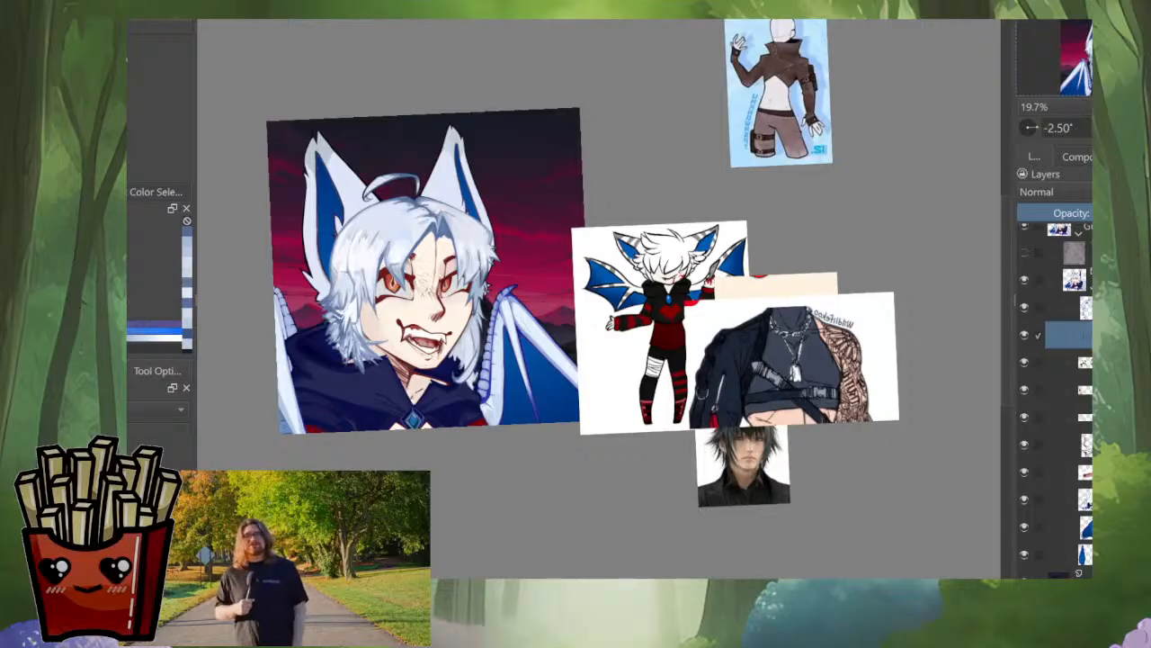
{"action": "left_click_drag", "start_coordinate": [459, 364], "coordinate": [562, 423]}
{"action": "scroll", "coordinate": [562, 423], "scroll_direction": "up", "scroll_amount": 8}
{"action": "left_click_drag", "start_coordinate": [612, 247], "coordinate": [637, 281]}
{"action": "left_click", "coordinate": [637, 281], "text": "ctrl"}
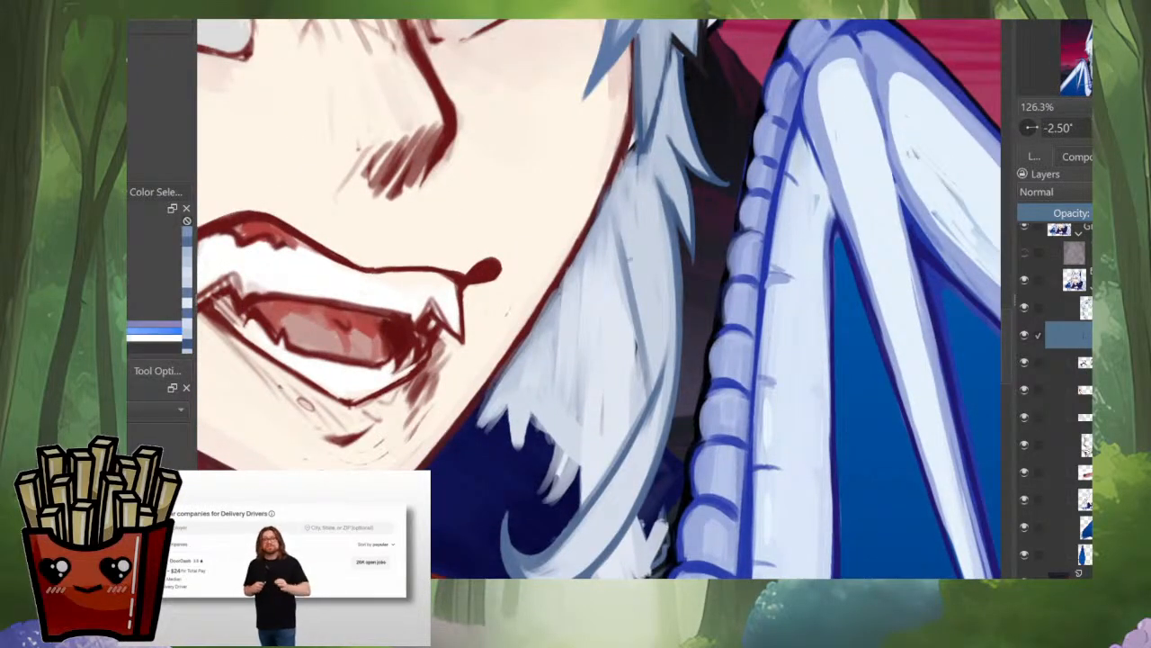
{"action": "mouse_move", "coordinate": [620, 217]}
{"action": "left_mouse_down"}
{"action": "mouse_move", "coordinate": [645, 298]}
{"action": "mouse_move", "coordinate": [639, 257]}
{"action": "mouse_move", "coordinate": [653, 392]}
{"action": "left_mouse_up"}
{"action": "left_click_drag", "start_coordinate": [653, 289], "coordinate": [653, 408]}
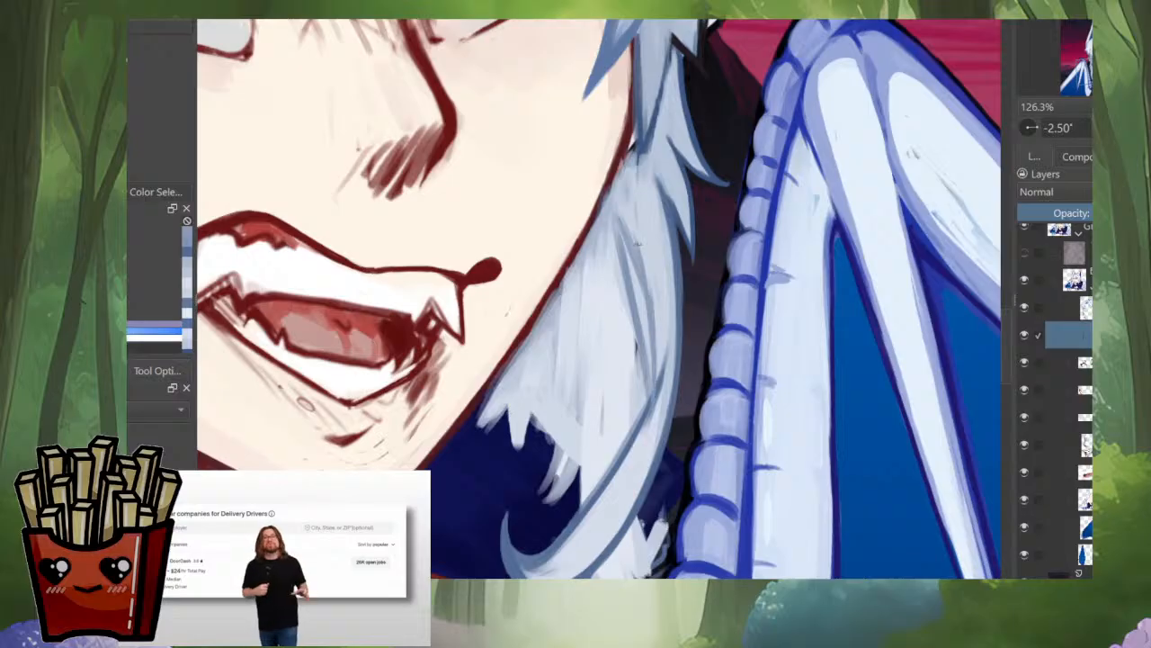
Step: Deepen the blue-grey strand lines from the side lock's root toward the start of the curled strand
{"action": "left_click_drag", "start_coordinate": [628, 215], "coordinate": [656, 338]}
{"action": "left_click_drag", "start_coordinate": [625, 212], "coordinate": [635, 252]}
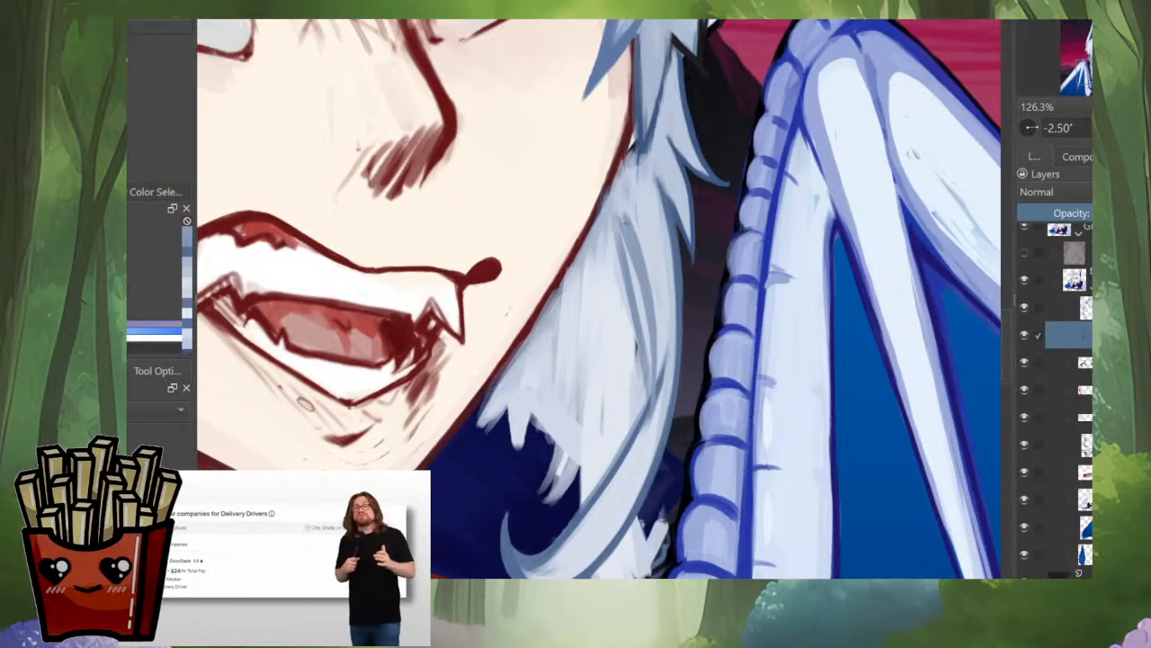
{"action": "left_click_drag", "start_coordinate": [649, 292], "coordinate": [638, 436]}
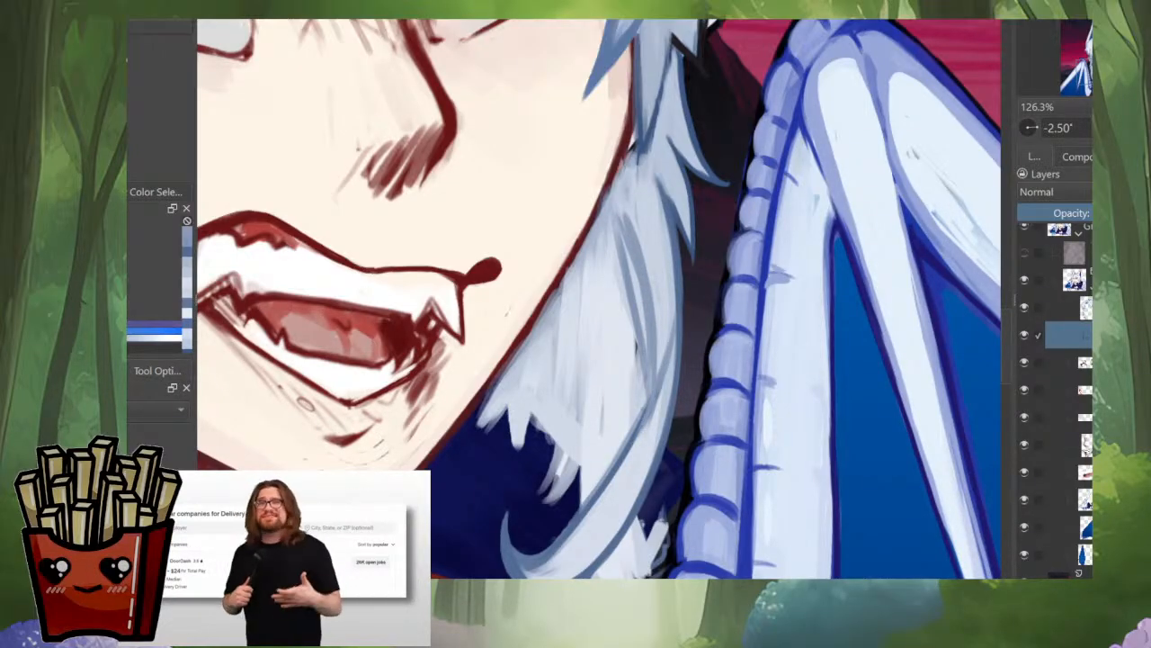
{"action": "left_click_drag", "start_coordinate": [663, 362], "coordinate": [650, 413]}
Step: Layer long pale strands over the side lock's inner area, smoothing the hair between the jaw and the curved strand
{"action": "left_click", "coordinate": [588, 286], "text": "ctrl"}
{"action": "left_click_drag", "start_coordinate": [587, 284], "coordinate": [587, 315]}
{"action": "left_click_drag", "start_coordinate": [615, 223], "coordinate": [638, 337]}
{"action": "left_click_drag", "start_coordinate": [625, 259], "coordinate": [640, 378]}
{"action": "left_click_drag", "start_coordinate": [641, 322], "coordinate": [645, 384]}
{"action": "left_click", "coordinate": [644, 304], "text": "ctrl"}
{"action": "mouse_move", "coordinate": [645, 301]}
{"action": "left_mouse_down"}
{"action": "mouse_move", "coordinate": [646, 402]}
{"action": "mouse_move", "coordinate": [620, 425]}
{"action": "mouse_move", "coordinate": [610, 460]}
{"action": "left_mouse_up"}
{"action": "left_click_drag", "start_coordinate": [630, 340], "coordinate": [630, 375]}
{"action": "scroll", "coordinate": [635, 324], "scroll_direction": "down", "scroll_amount": 4}
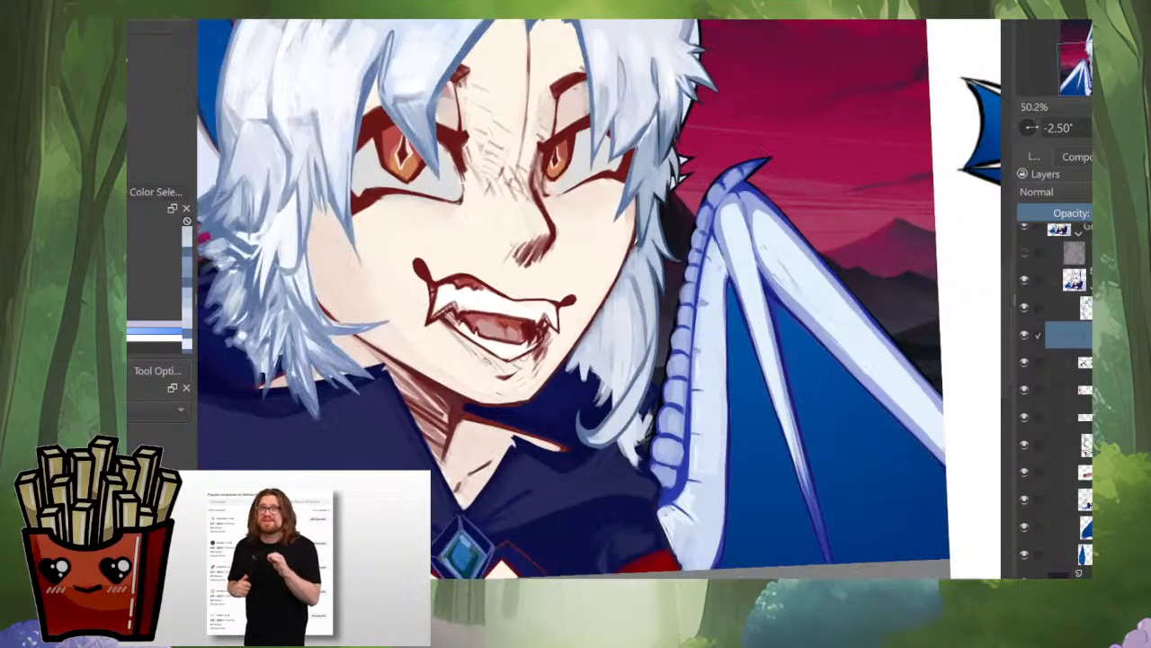
Step: Paint pale tapered strands and pointed tips along the side lock's lower inner edge above the curl
{"action": "scroll", "coordinate": [612, 297], "scroll_direction": "up", "scroll_amount": 4}
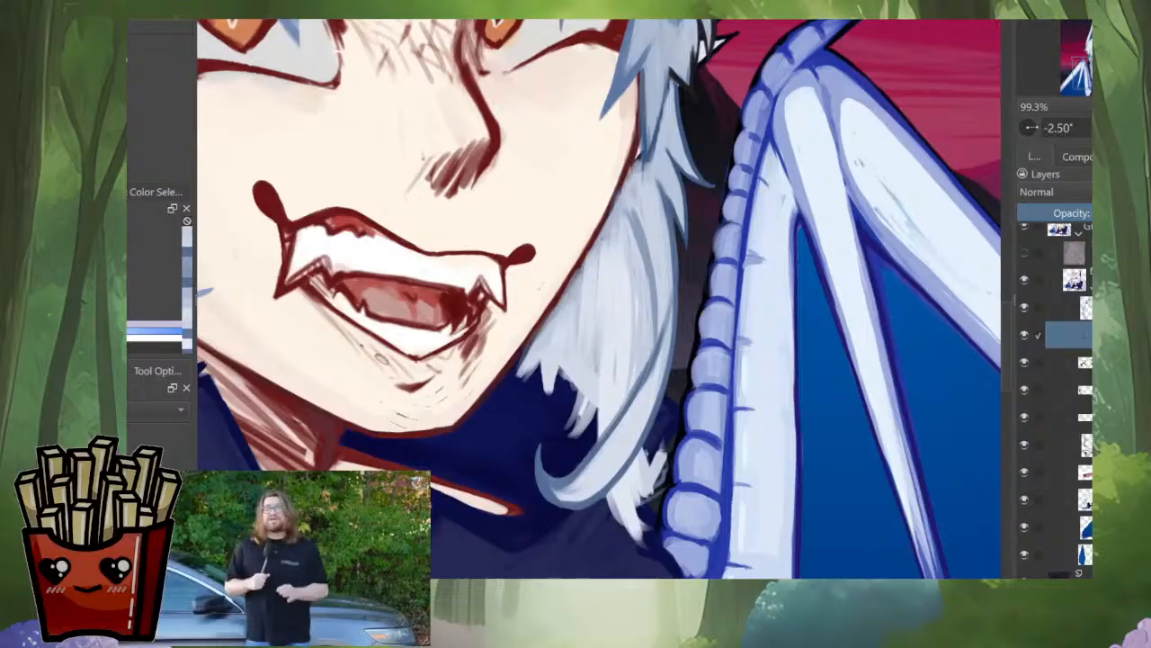
{"action": "left_click_drag", "start_coordinate": [605, 251], "coordinate": [592, 430]}
{"action": "left_click_drag", "start_coordinate": [629, 324], "coordinate": [572, 437]}
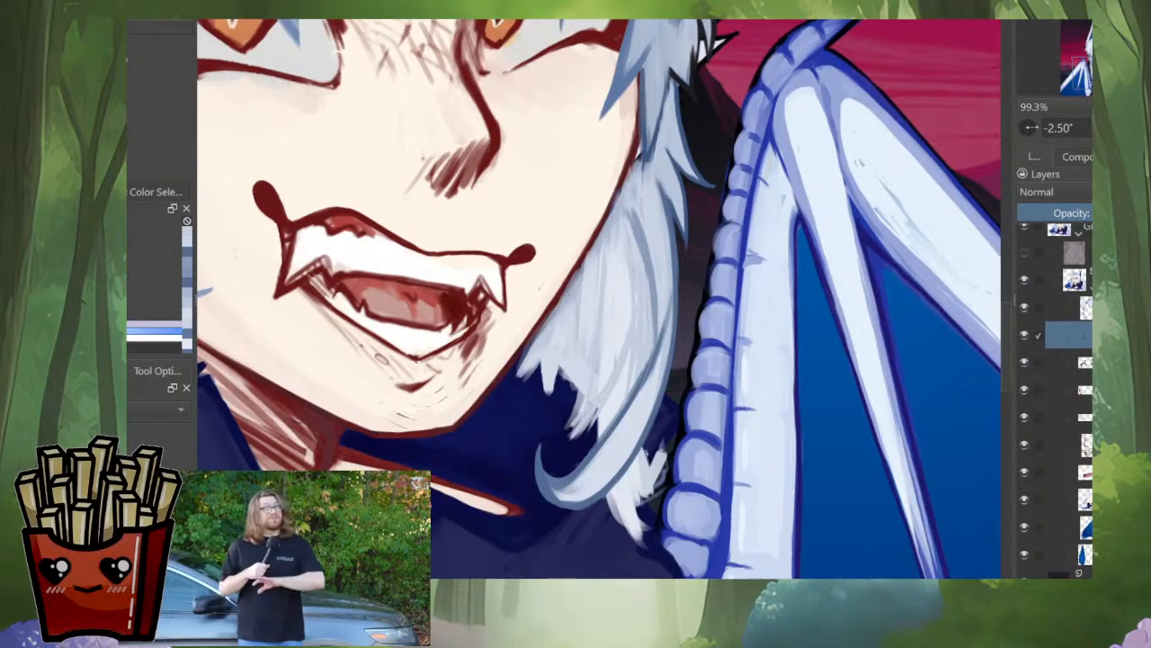
{"action": "left_click_drag", "start_coordinate": [589, 374], "coordinate": [564, 440]}
{"action": "left_click_drag", "start_coordinate": [564, 335], "coordinate": [573, 412]}
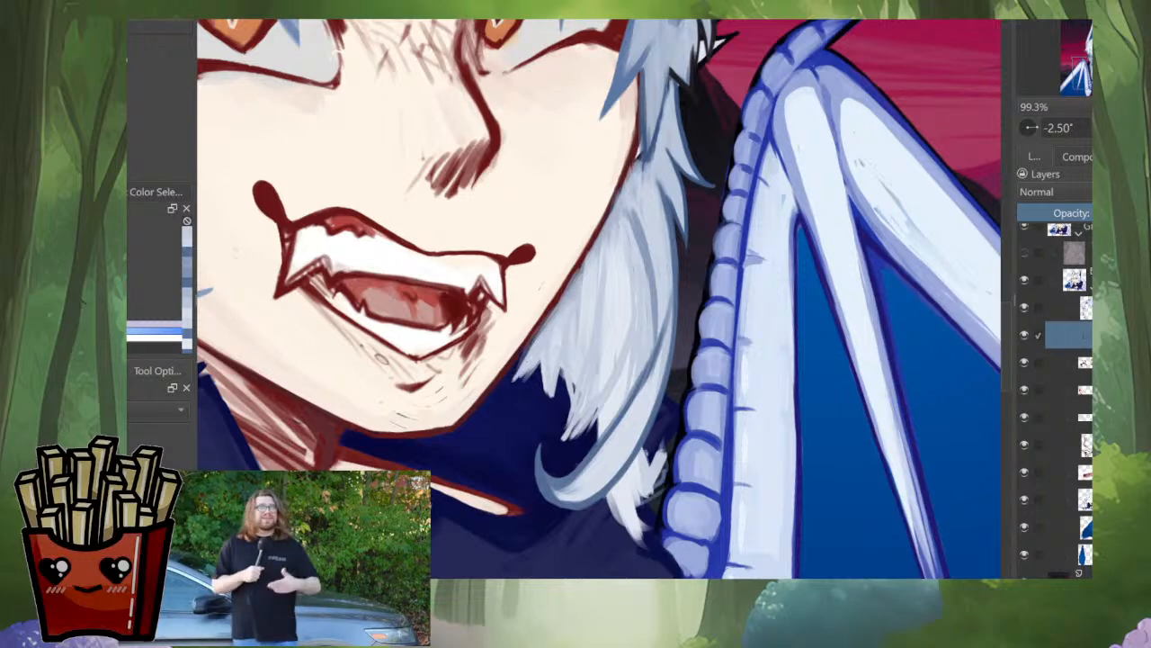
Step: Compare the portrait's hair with the surrounding reference images in both normal and mirrored views
{"action": "scroll", "coordinate": [594, 330], "scroll_direction": "down", "scroll_amount": 5}
{"action": "key", "text": "m"}
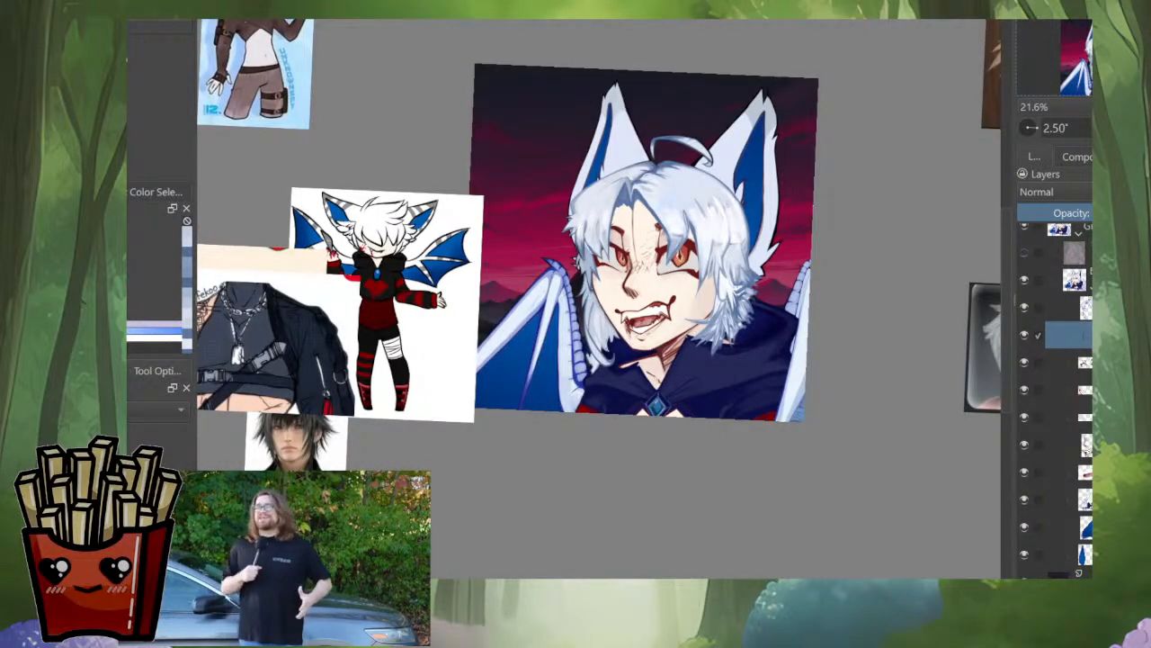
{"action": "scroll", "coordinate": [591, 278], "scroll_direction": "up", "scroll_amount": 6}
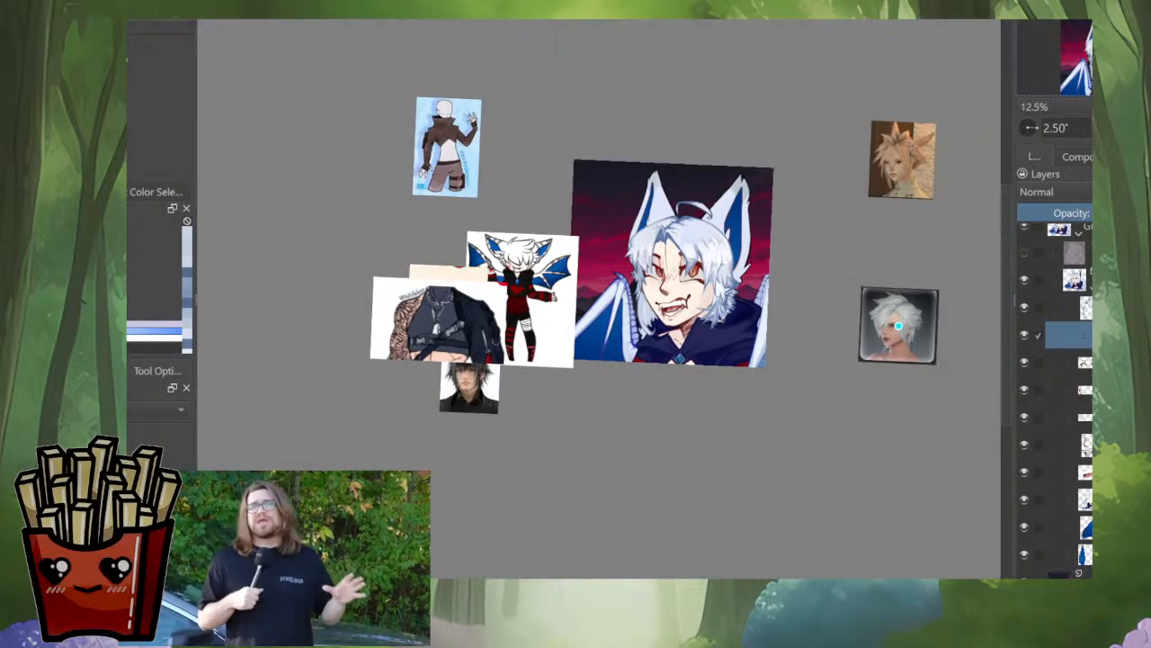
{"action": "key", "text": "m"}
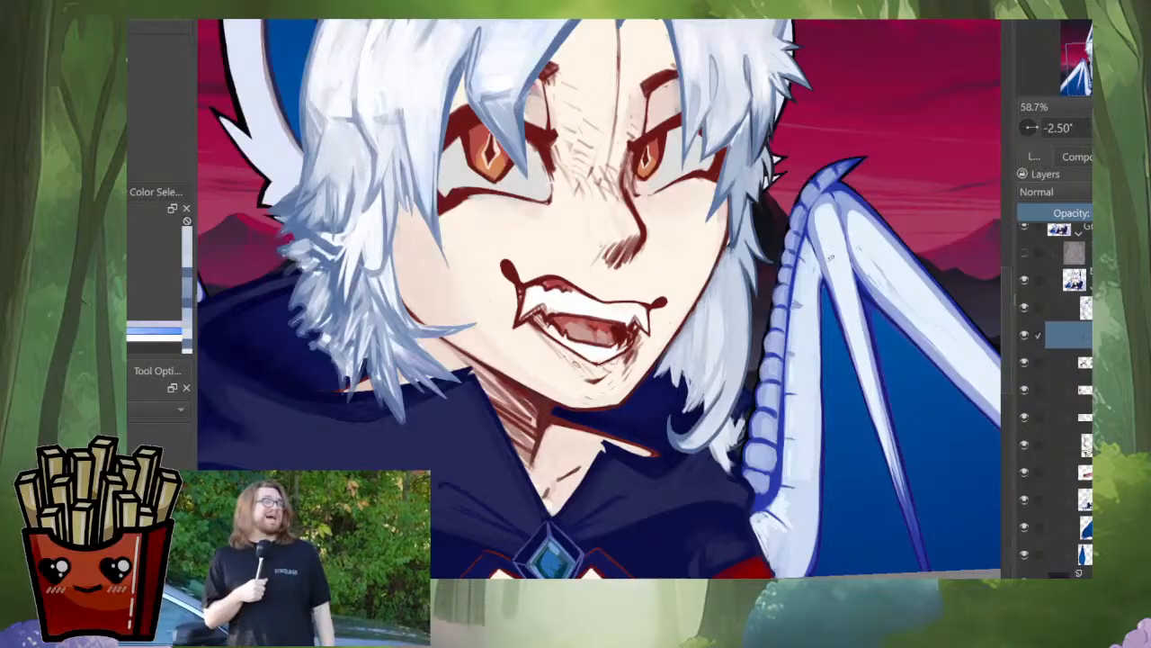
{"action": "key", "text": "m"}
{"action": "key", "text": "m"}
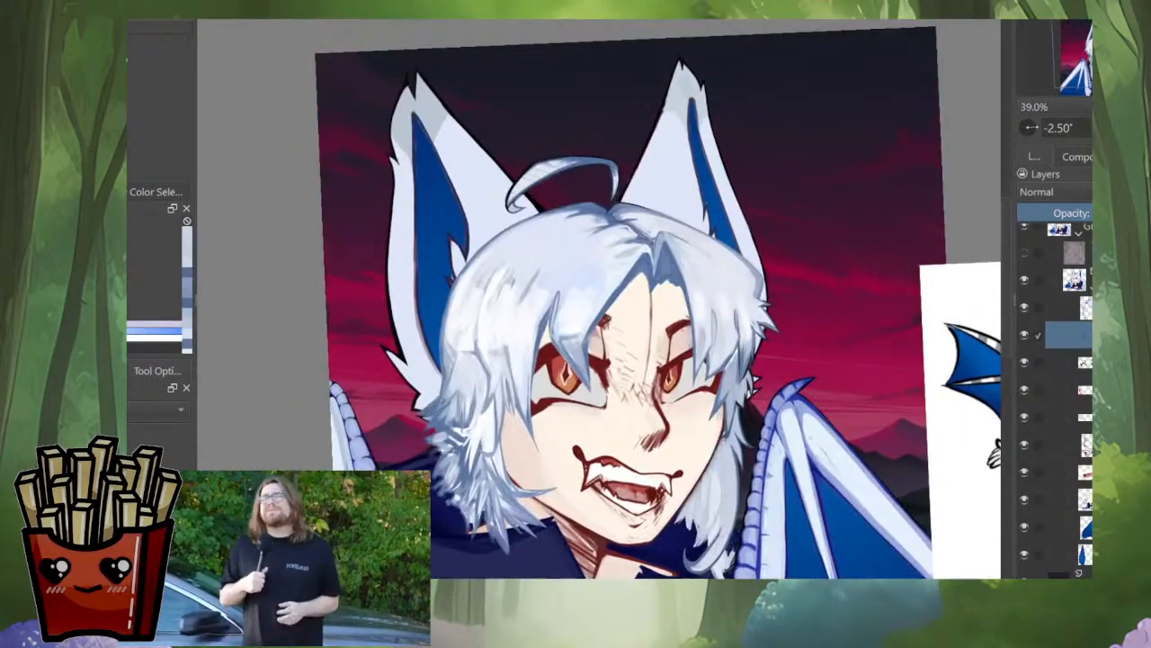
{"action": "scroll", "coordinate": [765, 540], "scroll_direction": "down", "scroll_amount": 2}
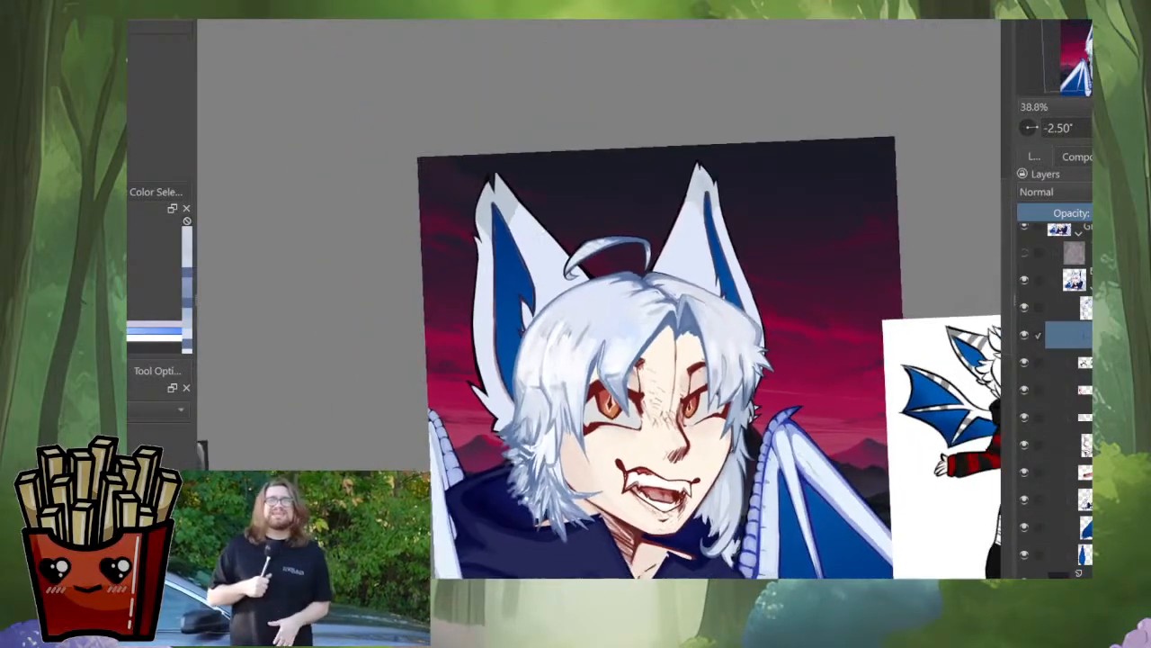
{"action": "scroll", "coordinate": [748, 446], "scroll_direction": "down", "scroll_amount": 5}
{"action": "key", "text": "m"}
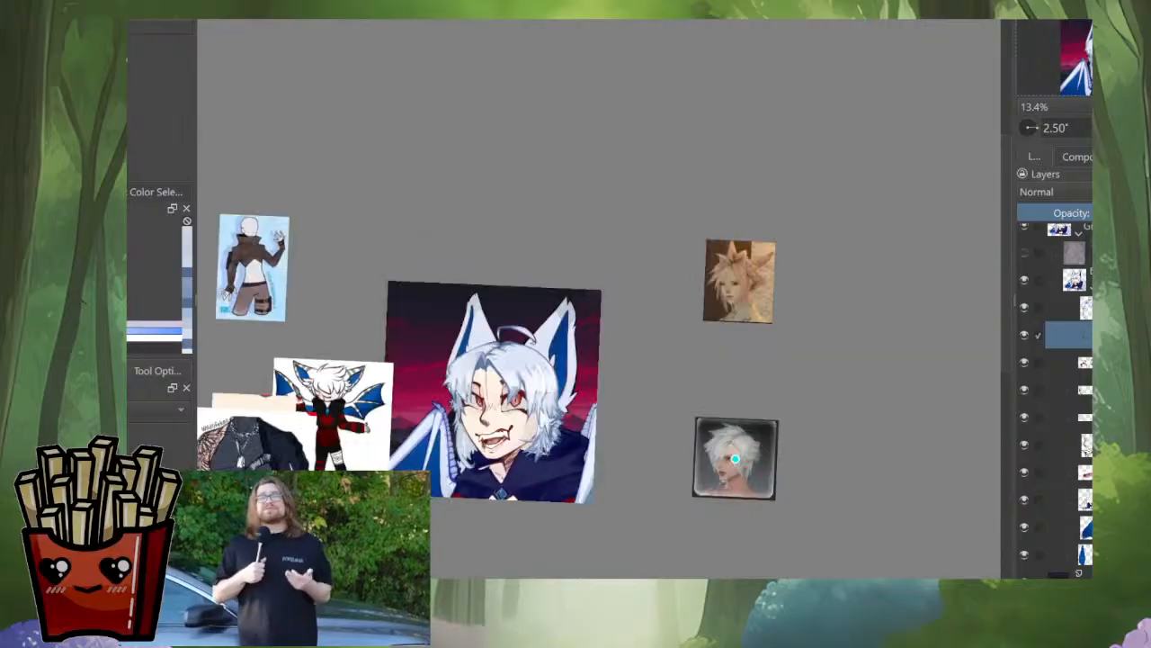
Step: Reset the canvas rotation to 0° and examine the side lock against the whole face
{"action": "left_click_drag", "start_coordinate": [735, 459], "coordinate": [839, 400]}
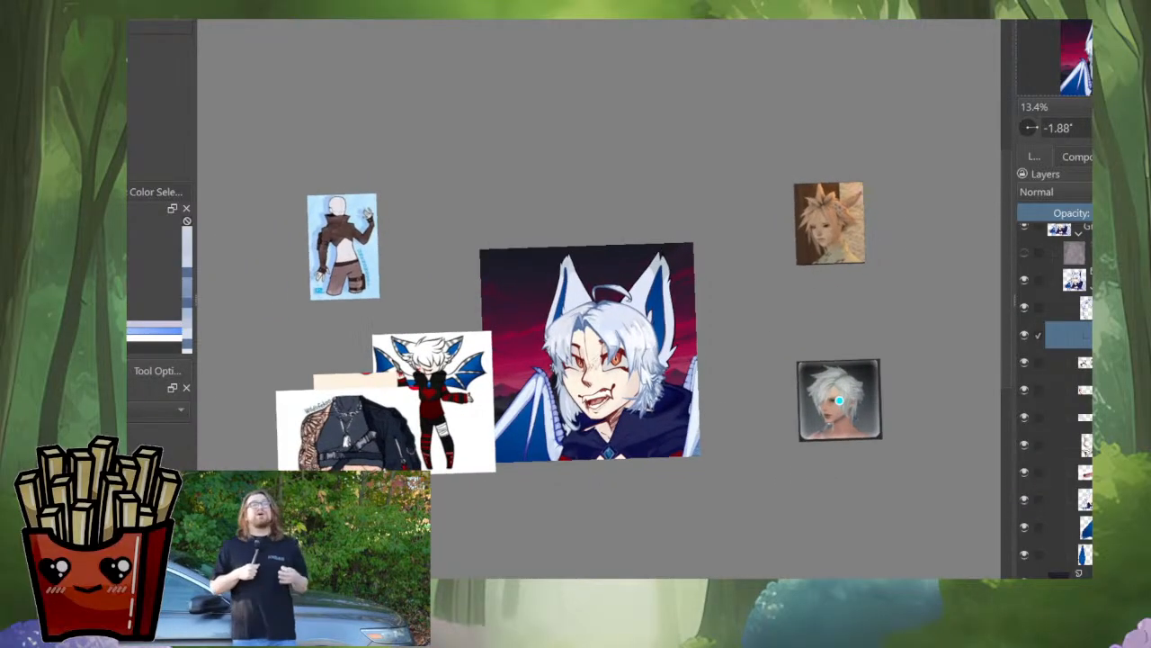
{"action": "key", "text": "5"}
{"action": "scroll", "coordinate": [557, 475], "scroll_direction": "up", "scroll_amount": 5}
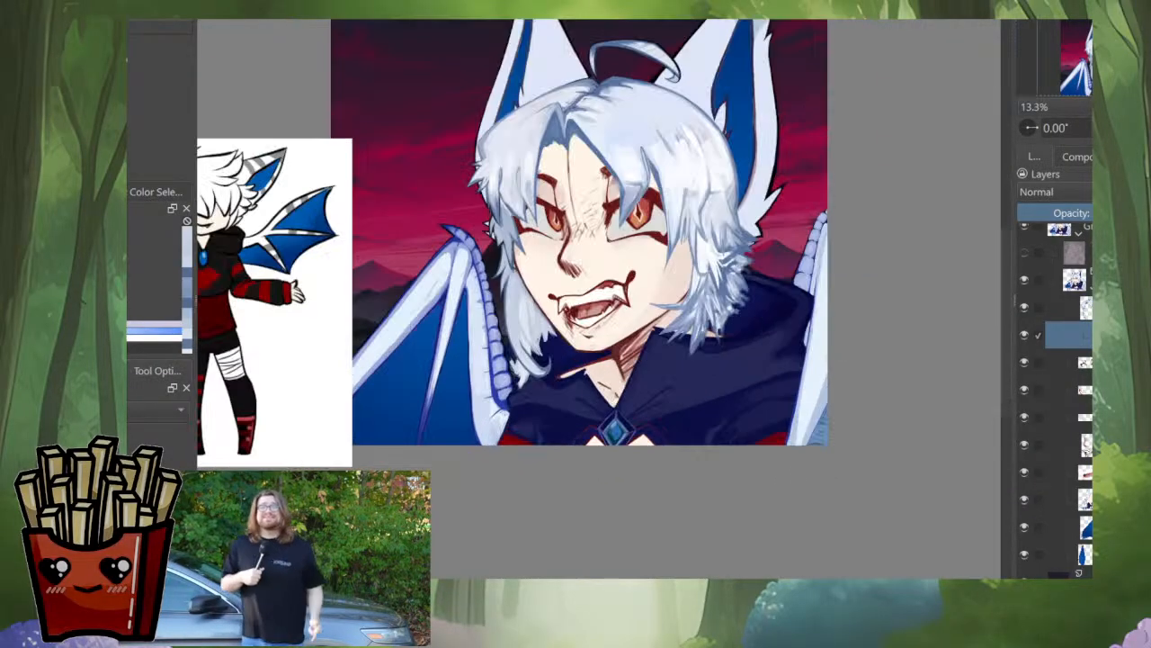
{"action": "left_click_drag", "start_coordinate": [557, 475], "coordinate": [554, 575]}
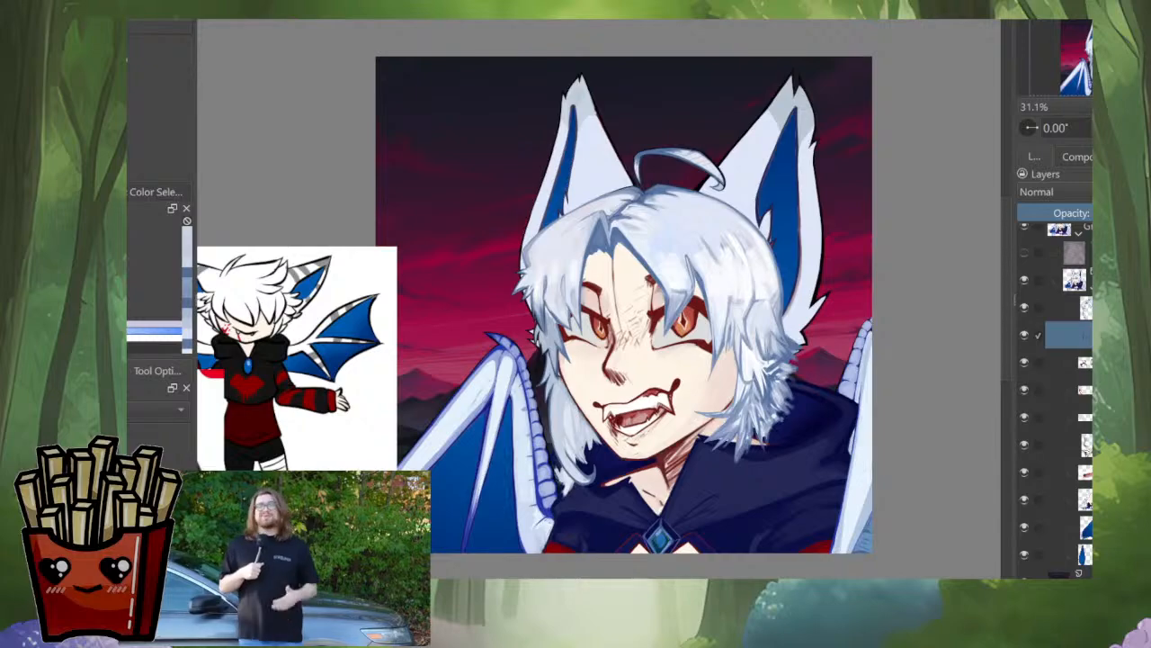
{"action": "scroll", "coordinate": [590, 492], "scroll_direction": "up", "scroll_amount": 5}
{"action": "scroll", "coordinate": [616, 500], "scroll_direction": "down", "scroll_amount": 3}
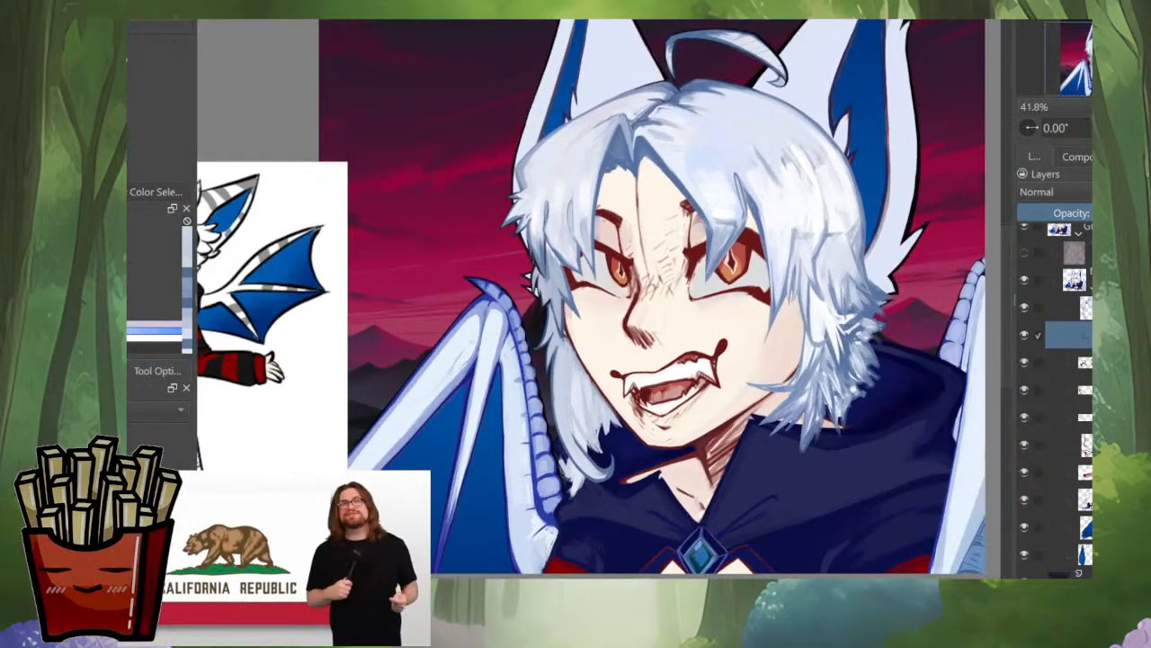
{"action": "scroll", "coordinate": [589, 405], "scroll_direction": "up", "scroll_amount": 3}
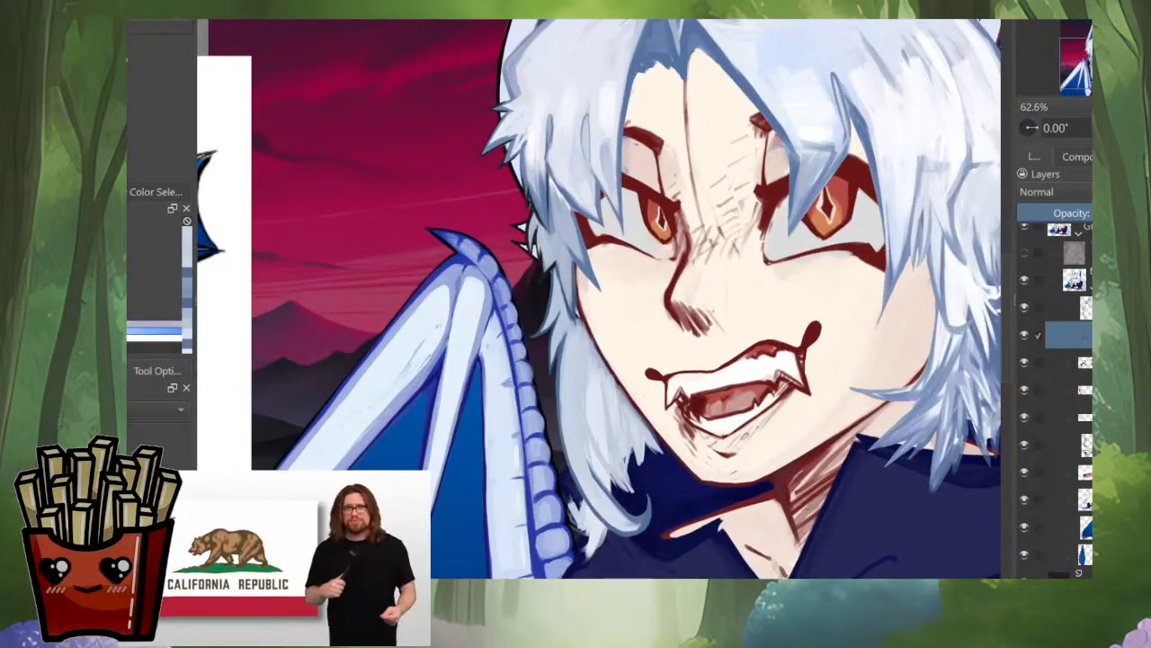
{"action": "scroll", "coordinate": [589, 405], "scroll_direction": "down", "scroll_amount": 5}
{"action": "scroll", "coordinate": [589, 405], "scroll_direction": "up", "scroll_amount": 4}
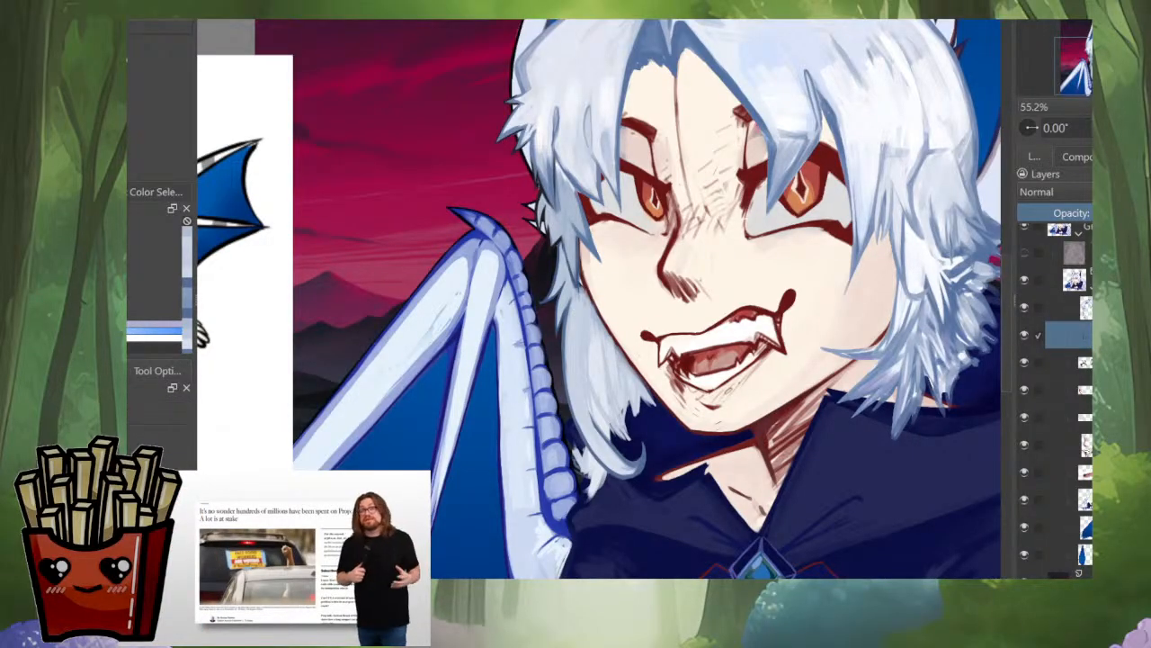
{"action": "scroll", "coordinate": [571, 400], "scroll_direction": "up", "scroll_amount": 2}
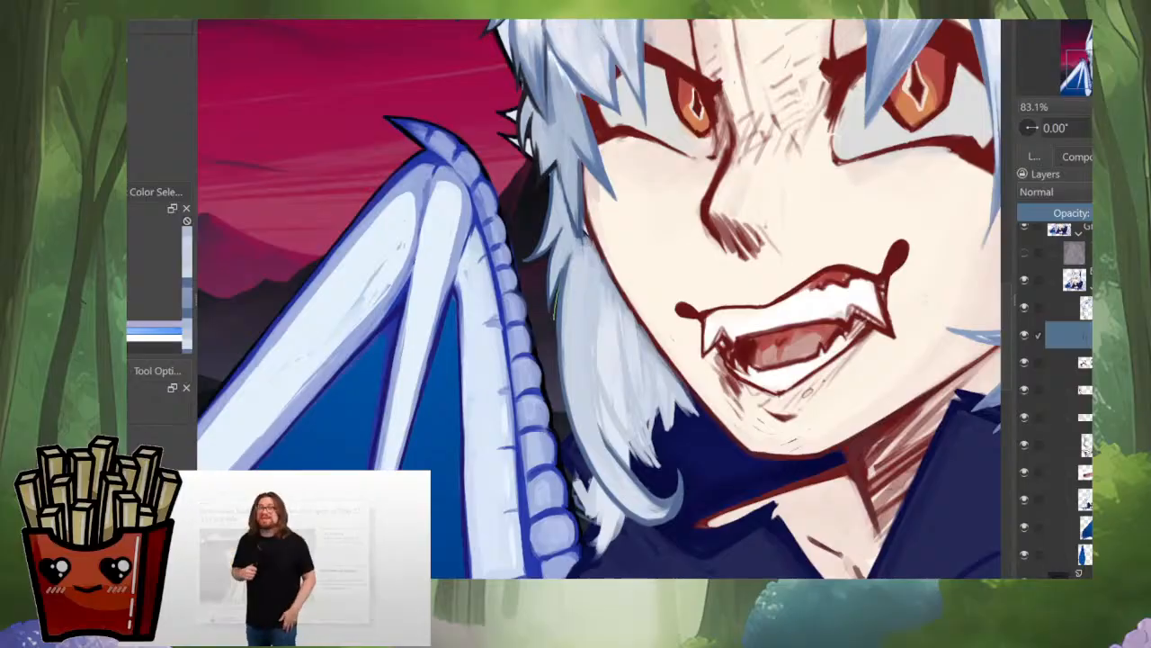
Step: Lasso the side lock beside the jaw and reshape its strands and curl with the transform's Liquify mode
{"action": "mouse_move", "coordinate": [710, 233]}
{"action": "left_mouse_down"}
{"action": "mouse_move", "coordinate": [741, 359]}
{"action": "mouse_move", "coordinate": [723, 503]}
{"action": "mouse_move", "coordinate": [649, 576]}
{"action": "mouse_move", "coordinate": [533, 533]}
{"action": "left_mouse_up"}
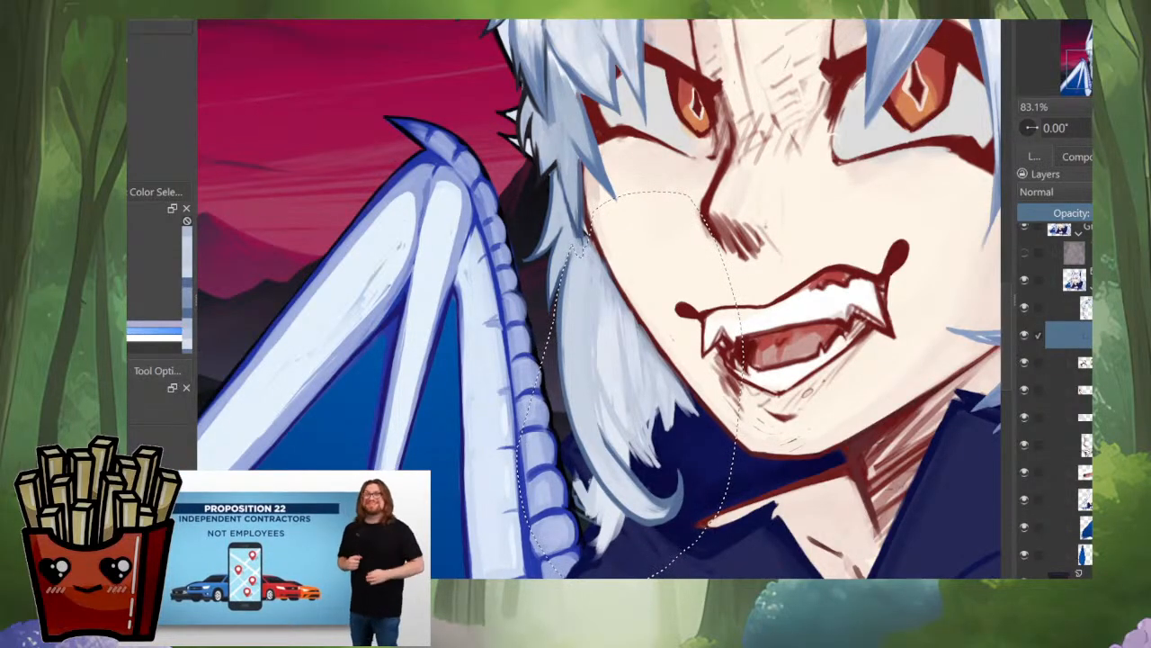
{"action": "left_click_drag", "start_coordinate": [630, 299], "coordinate": [565, 301]}
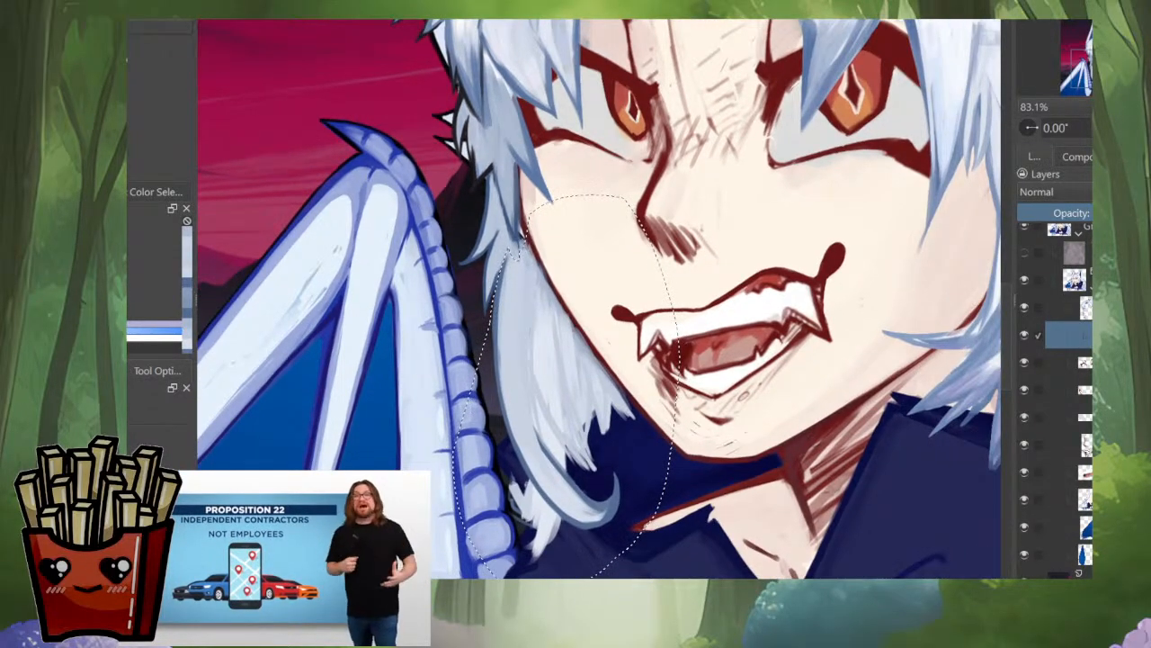
{"action": "key", "text": "ctrl+t"}
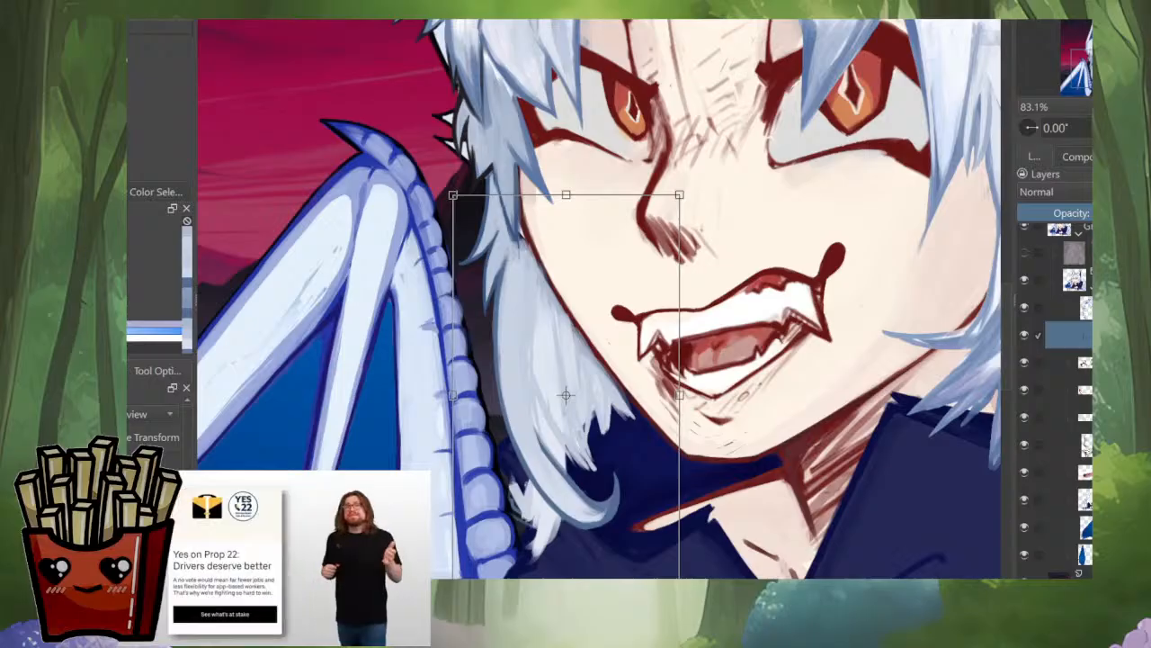
{"action": "left_click", "coordinate": [121, 437]}
{"action": "left_click_drag", "start_coordinate": [467, 360], "coordinate": [424, 418]}
{"action": "left_click_drag", "start_coordinate": [555, 437], "coordinate": [621, 437]}
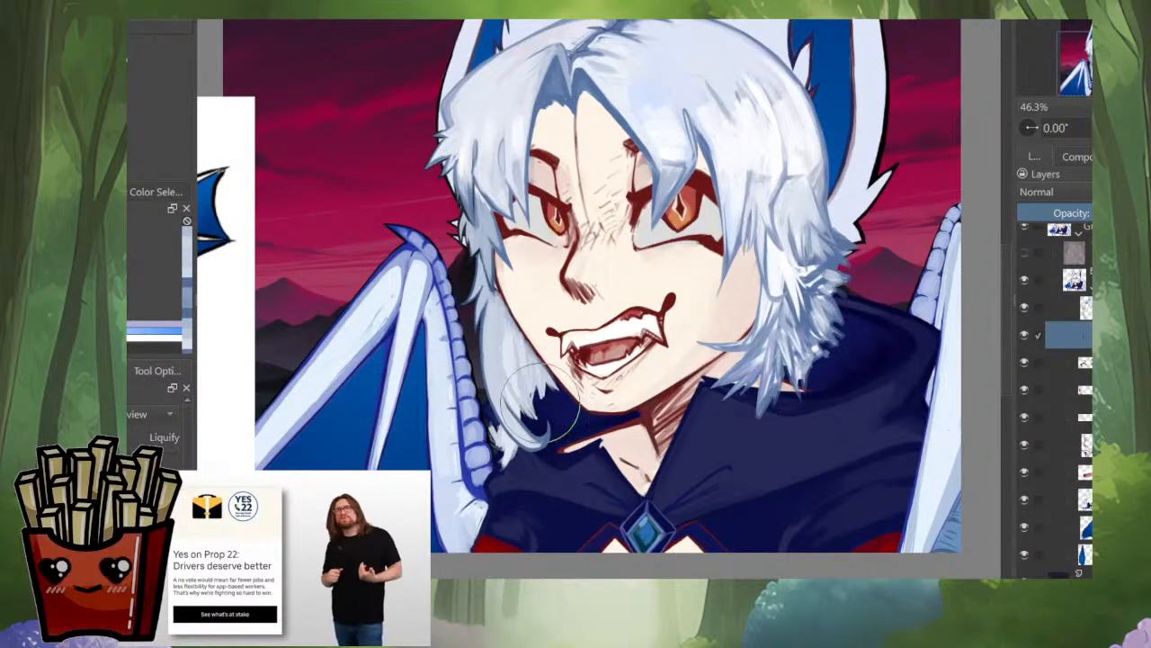
{"action": "left_click_drag", "start_coordinate": [540, 407], "coordinate": [500, 358]}
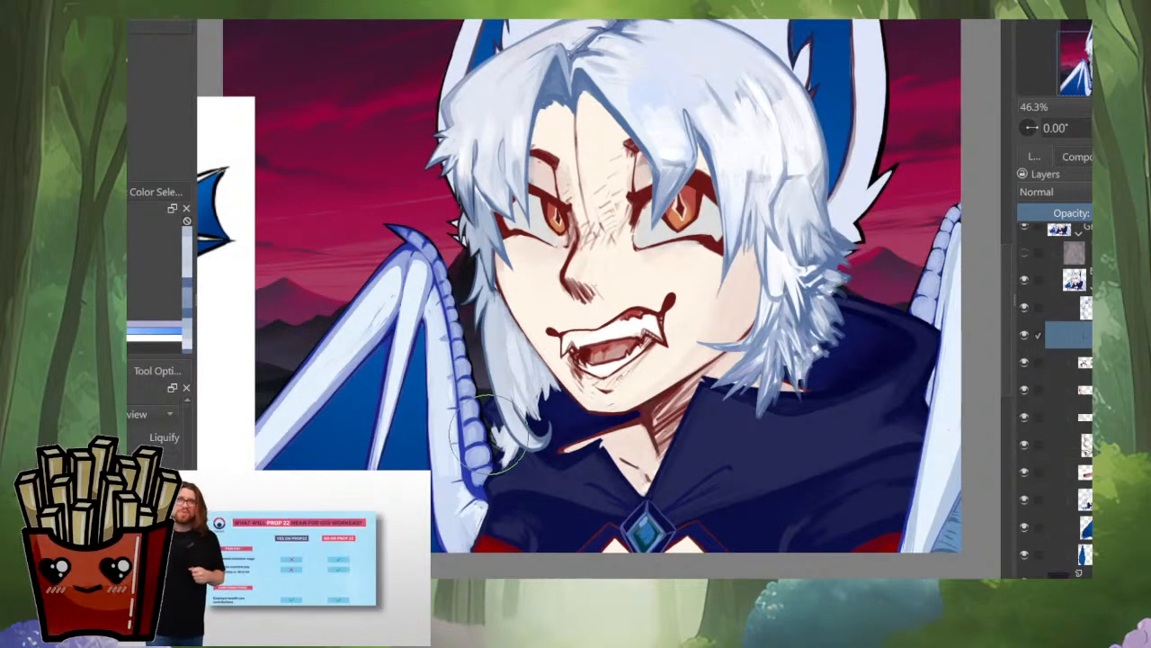
Step: Liquify the side lock's lower end further while checking its shape in the mirrored view
{"action": "key", "text": "m"}
{"action": "mouse_move", "coordinate": [706, 356]}
{"action": "left_mouse_down"}
{"action": "mouse_move", "coordinate": [682, 369]}
{"action": "mouse_move", "coordinate": [726, 358]}
{"action": "mouse_move", "coordinate": [661, 405]}
{"action": "mouse_move", "coordinate": [689, 414]}
{"action": "mouse_move", "coordinate": [670, 445]}
{"action": "left_mouse_up"}
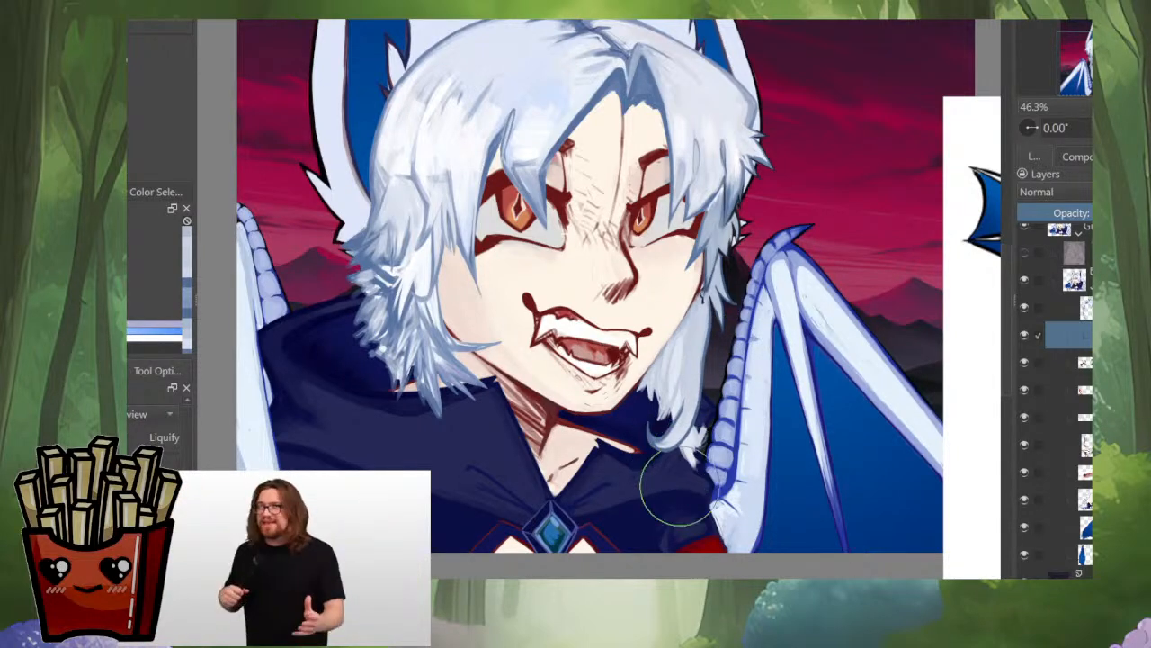
{"action": "key", "text": "m"}
Step: Examine the liquified side lock's silhouette from afar and close up, in normal and mirrored views
{"action": "scroll", "coordinate": [668, 409], "scroll_direction": "down", "scroll_amount": 5}
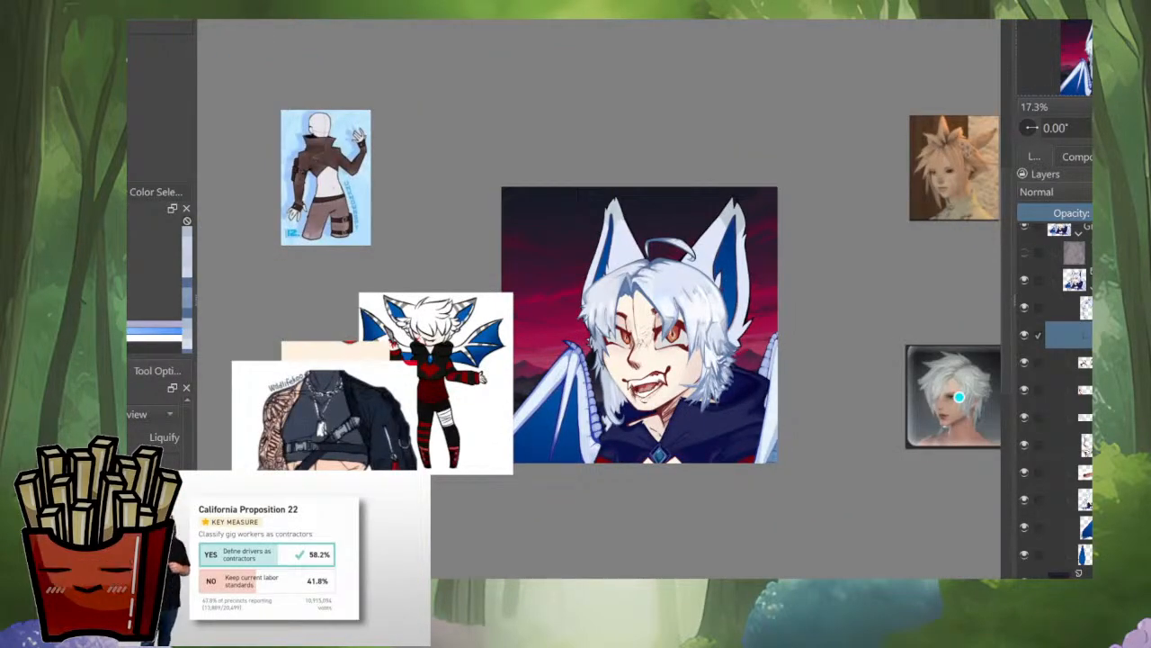
{"action": "scroll", "coordinate": [626, 410], "scroll_direction": "up", "scroll_amount": 5}
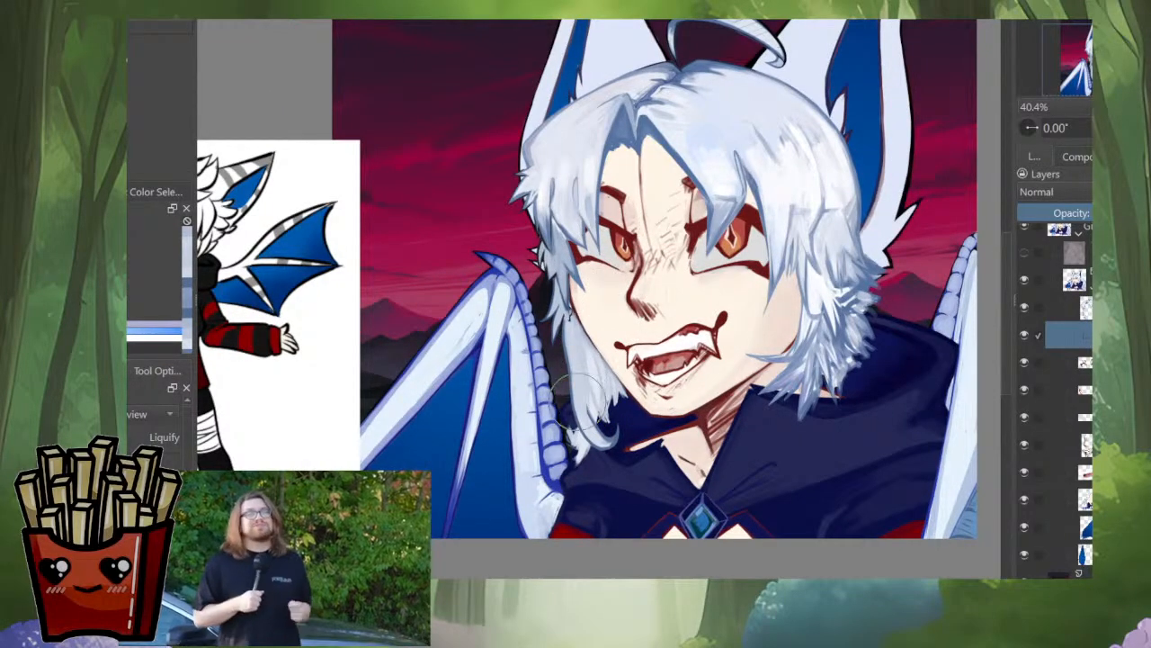
{"action": "key", "text": "m"}
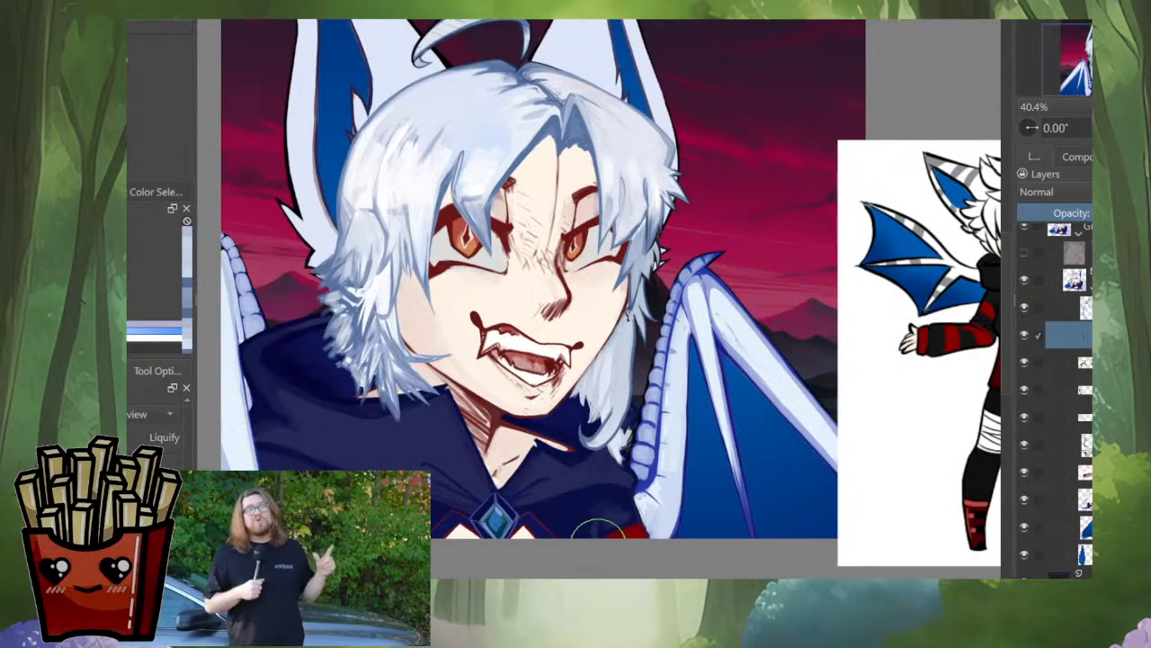
{"action": "key", "text": "m"}
{"action": "scroll", "coordinate": [648, 377], "scroll_direction": "down", "scroll_amount": 4}
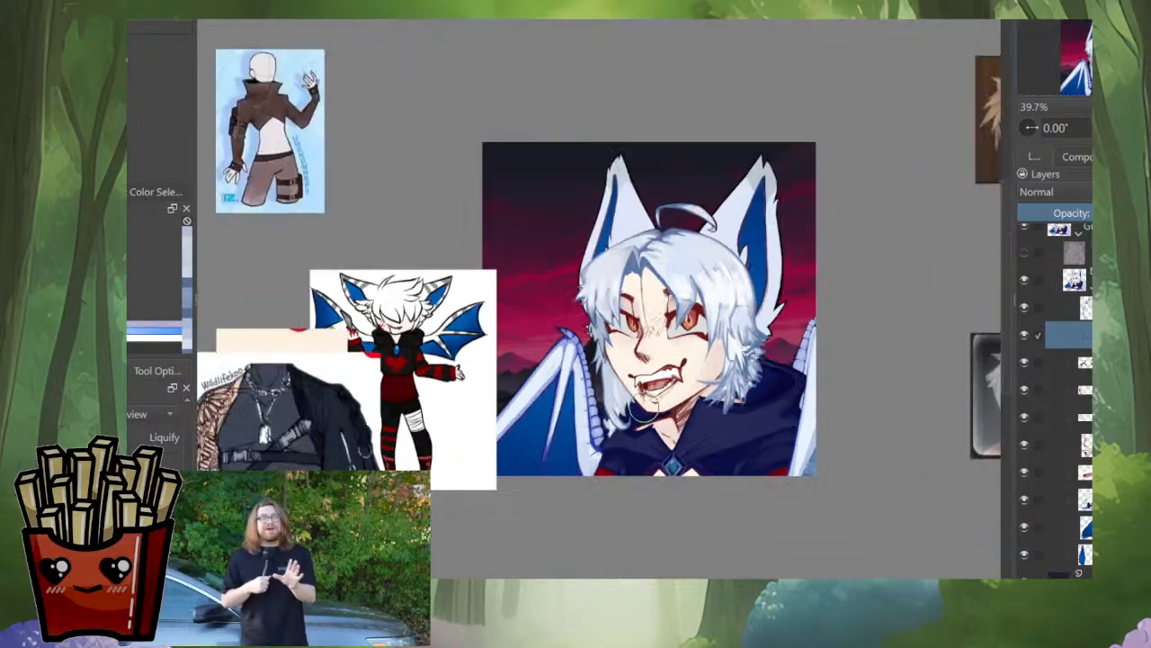
{"action": "scroll", "coordinate": [630, 422], "scroll_direction": "up", "scroll_amount": 3}
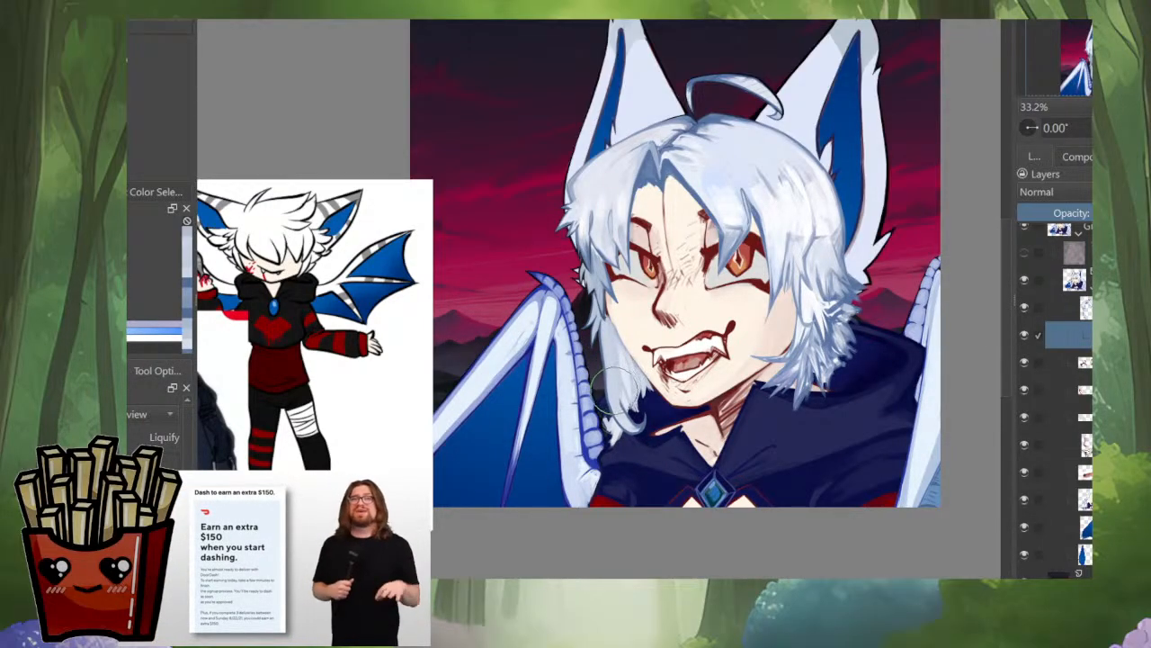
{"action": "key", "text": "m"}
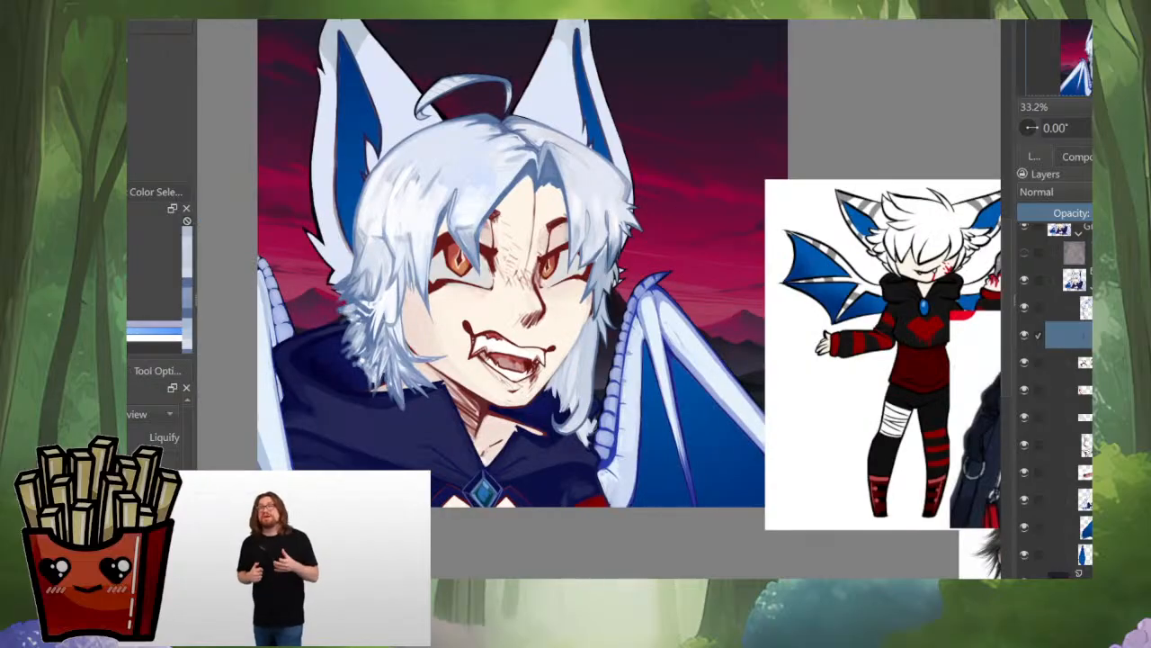
Step: Try to cut the lassoed side lock, paste it onto a lower layer and raise that layer above the hood
{"action": "key", "text": "m"}
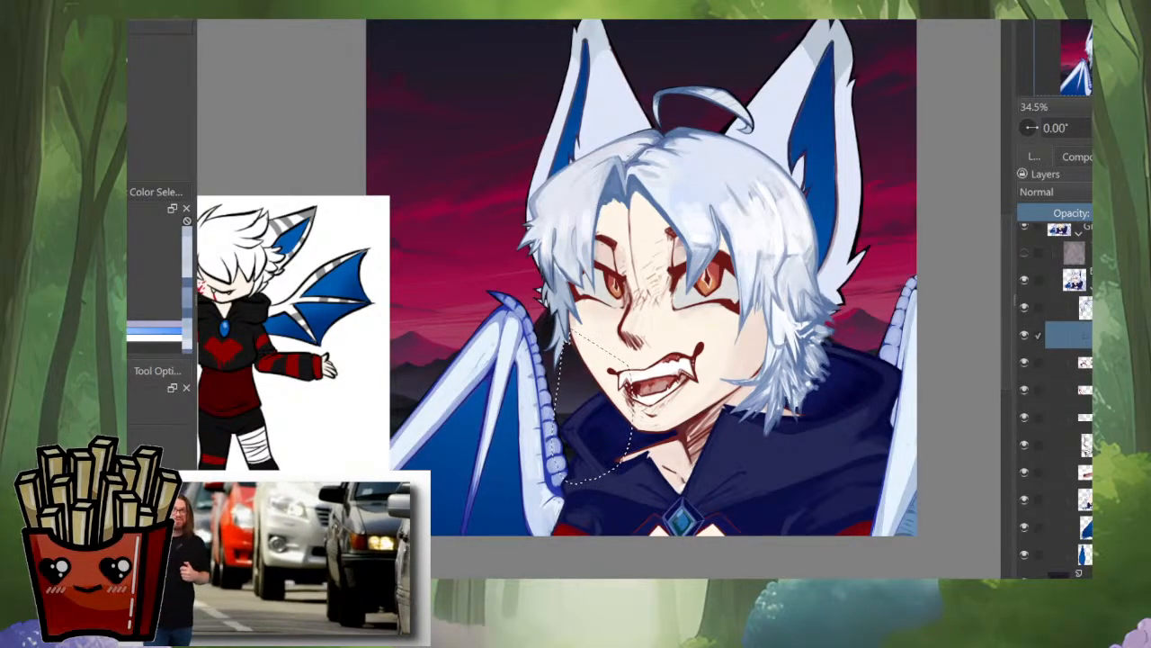
{"action": "left_click", "coordinate": [1071, 527]}
{"action": "key", "text": "ctrl+v"}
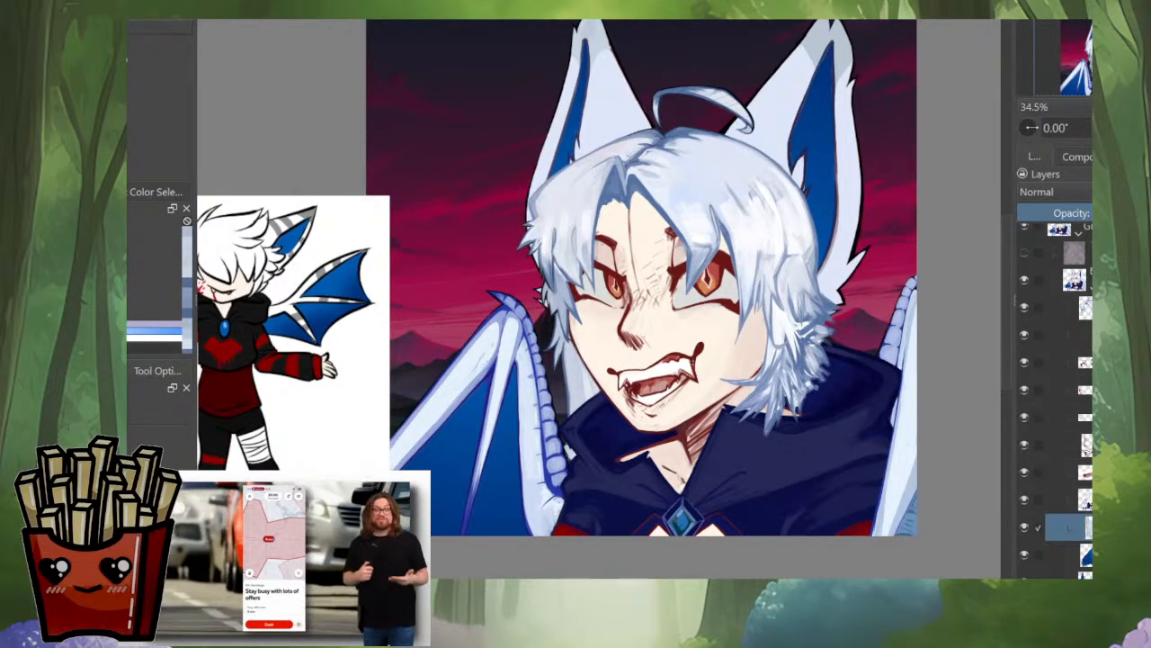
{"action": "left_click_drag", "start_coordinate": [1070, 526], "coordinate": [1071, 487]}
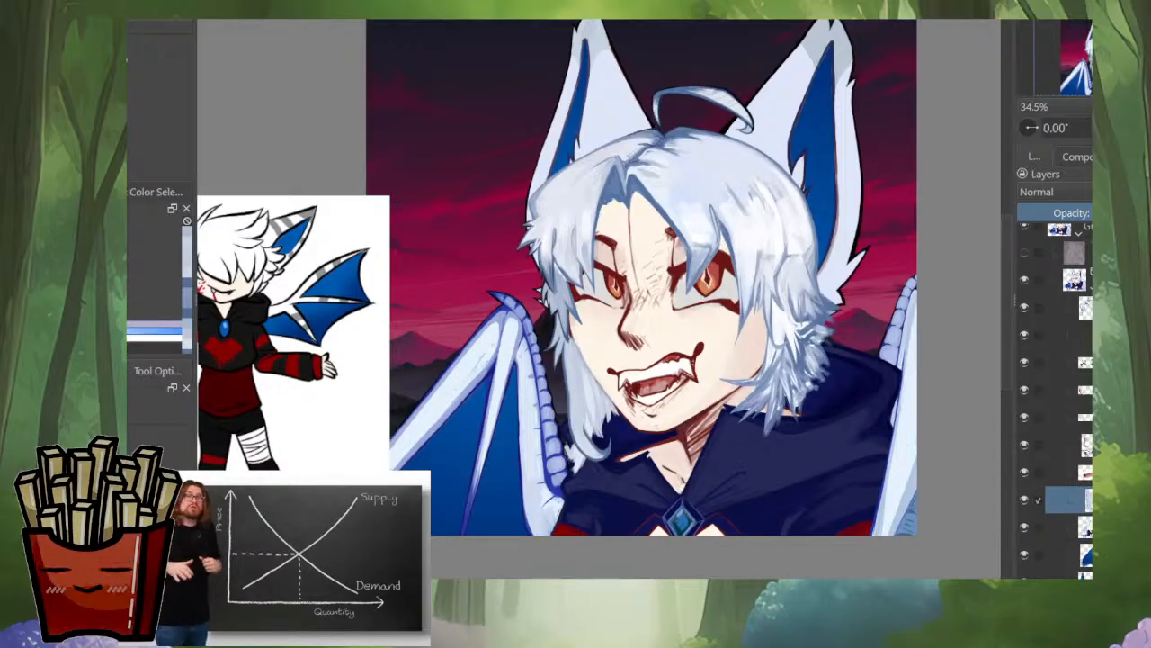
{"action": "key", "text": "ctrl+z"}
{"action": "key", "text": "ctrl+z"}
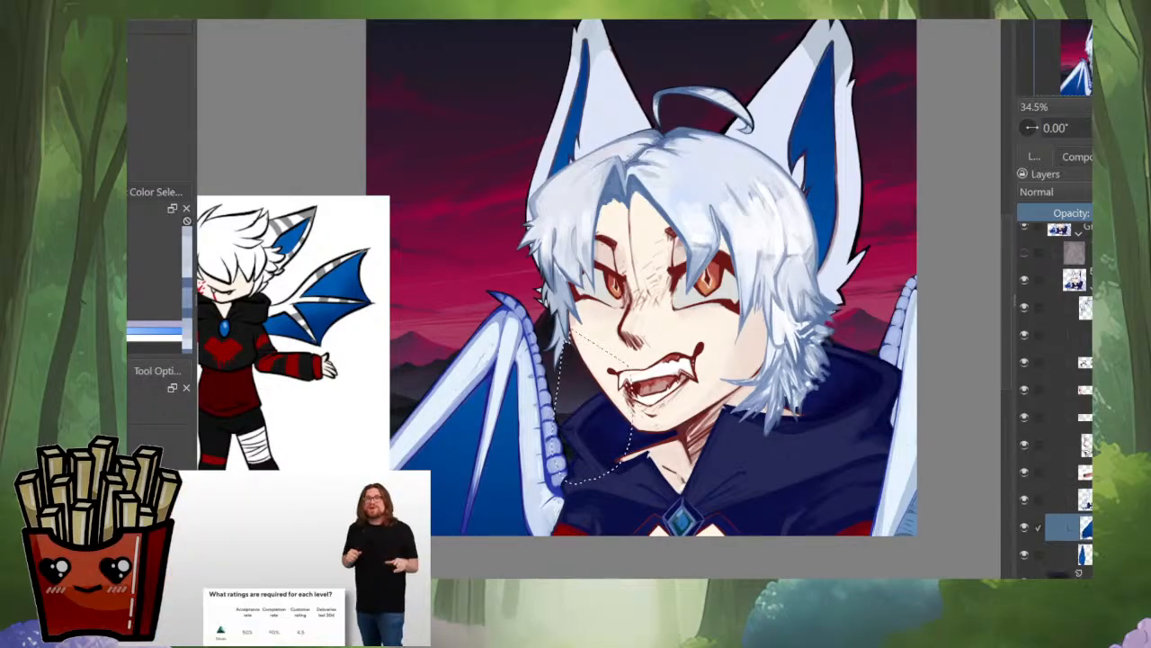
{"action": "key", "text": "ctrl+z"}
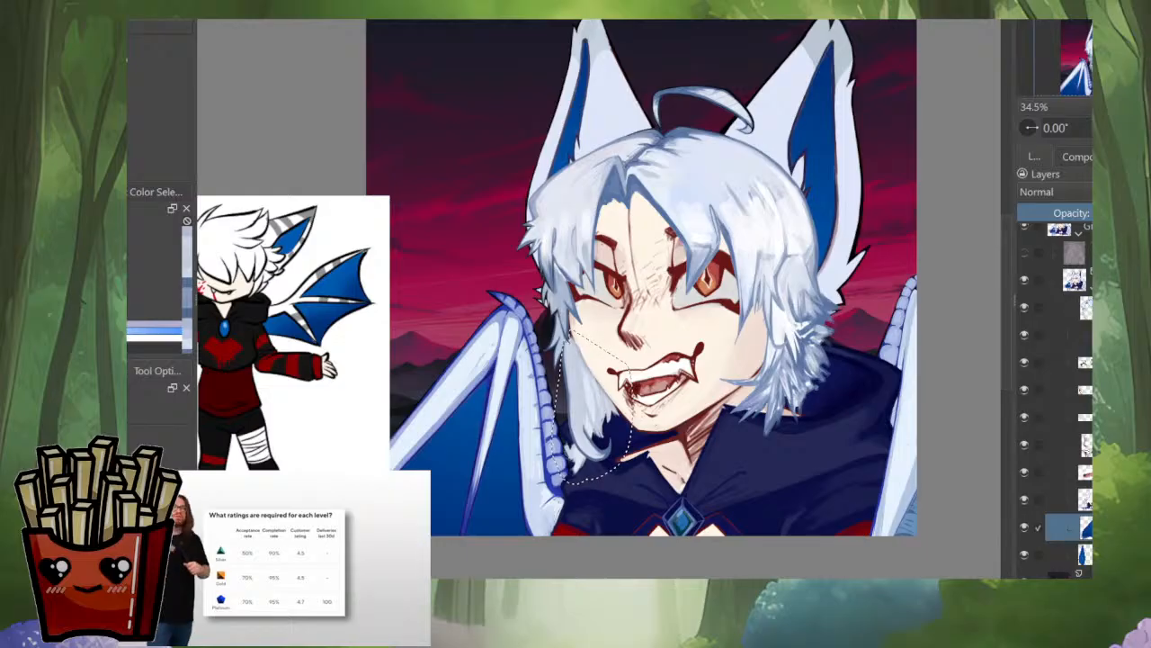
Step: Reselect the side lock's layer and add a transparency mask to it, ready for painting with the brush
{"action": "left_click", "coordinate": [1086, 527], "text": "alt"}
{"action": "left_click", "coordinate": [1087, 527], "text": "alt"}
{"action": "left_click", "coordinate": [1083, 335]}
{"action": "left_click", "coordinate": [1083, 335], "text": "alt"}
{"action": "left_click", "coordinate": [1083, 335], "text": "alt"}
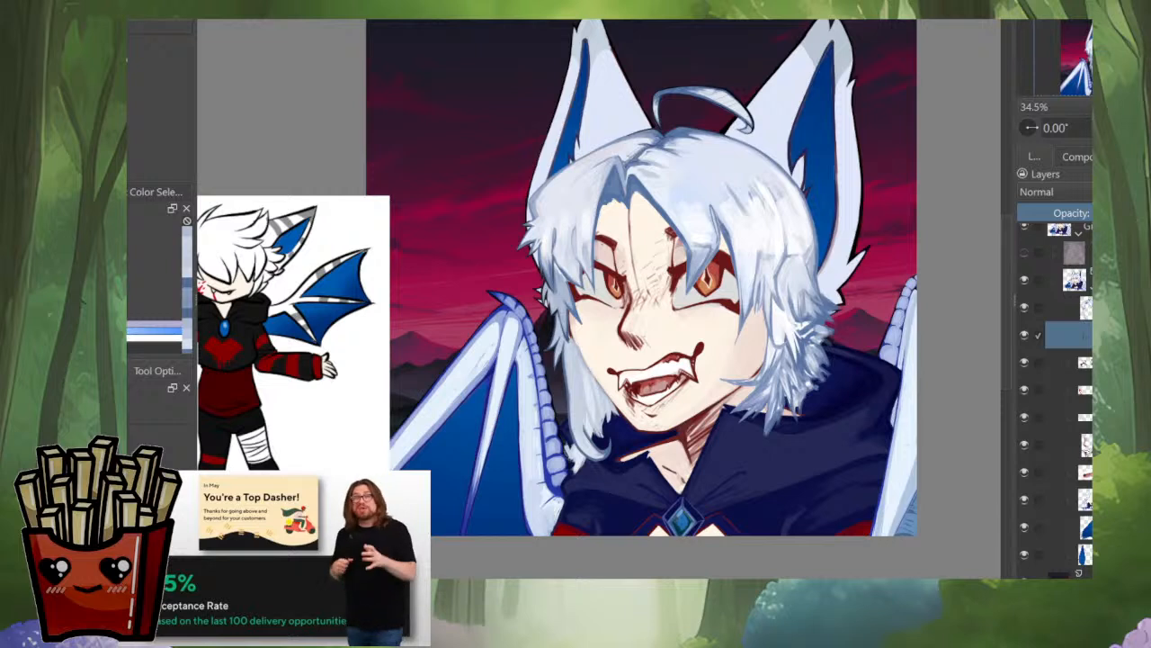
{"action": "left_click", "coordinate": [1068, 362]}
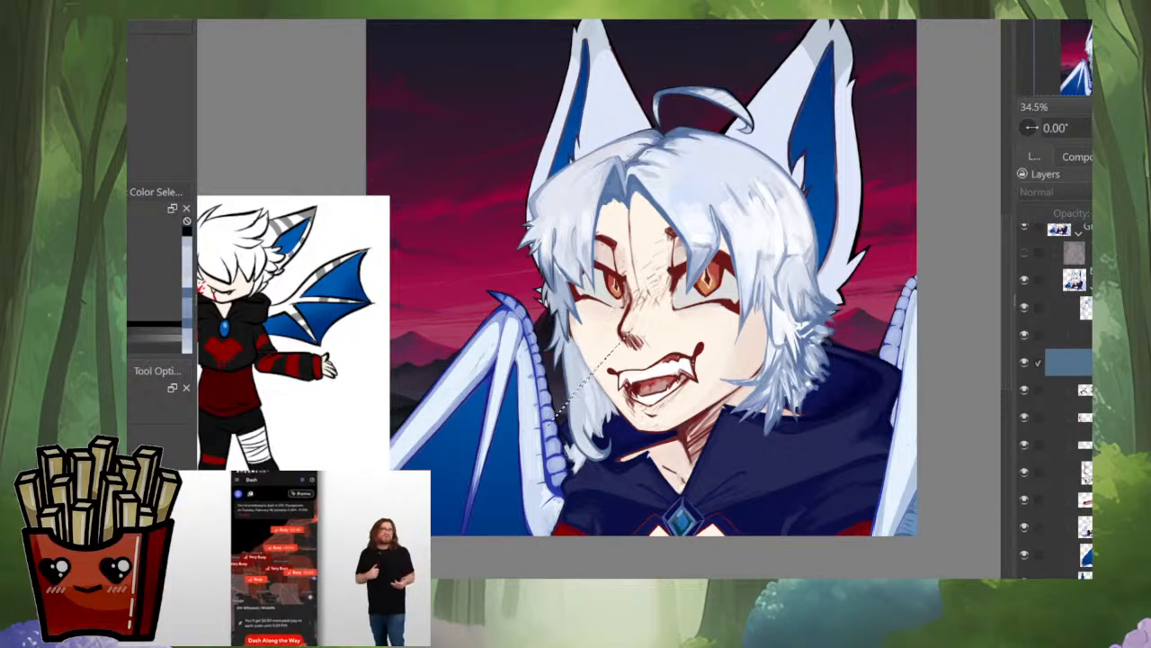
{"action": "key", "text": "b"}
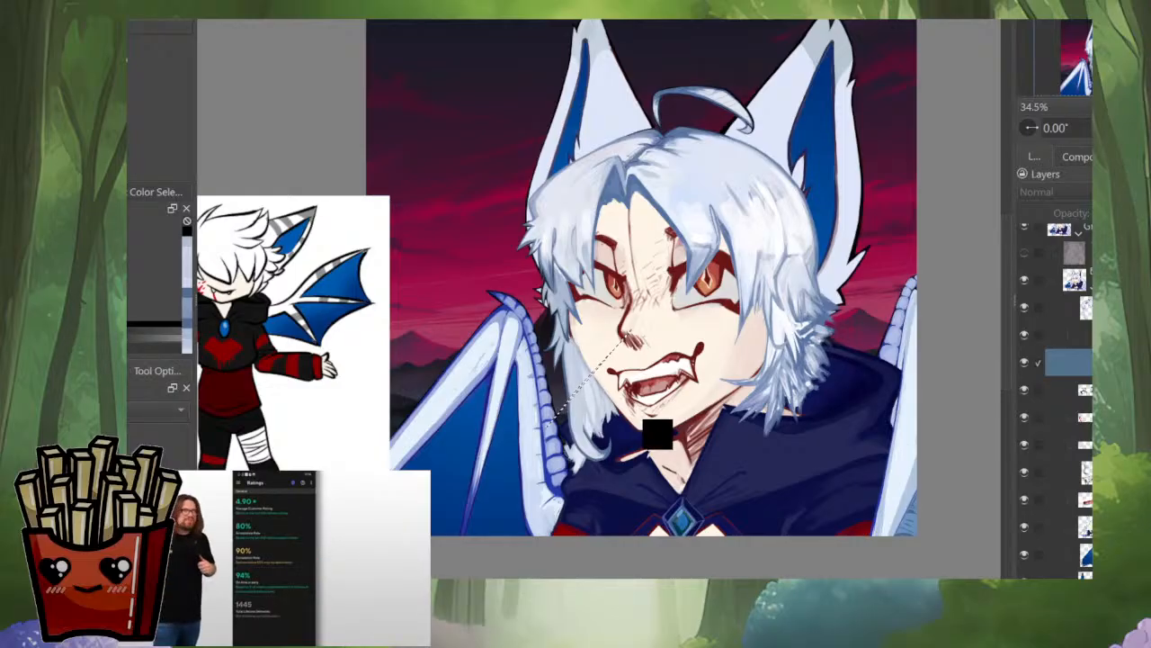
Step: Paint black on the mask to hide the side lock's overlap along the lower jaw outline, undoing a stray test stroke
{"action": "left_click_drag", "start_coordinate": [594, 378], "coordinate": [585, 410]}
{"action": "scroll", "coordinate": [595, 393], "scroll_direction": "up", "scroll_amount": 4}
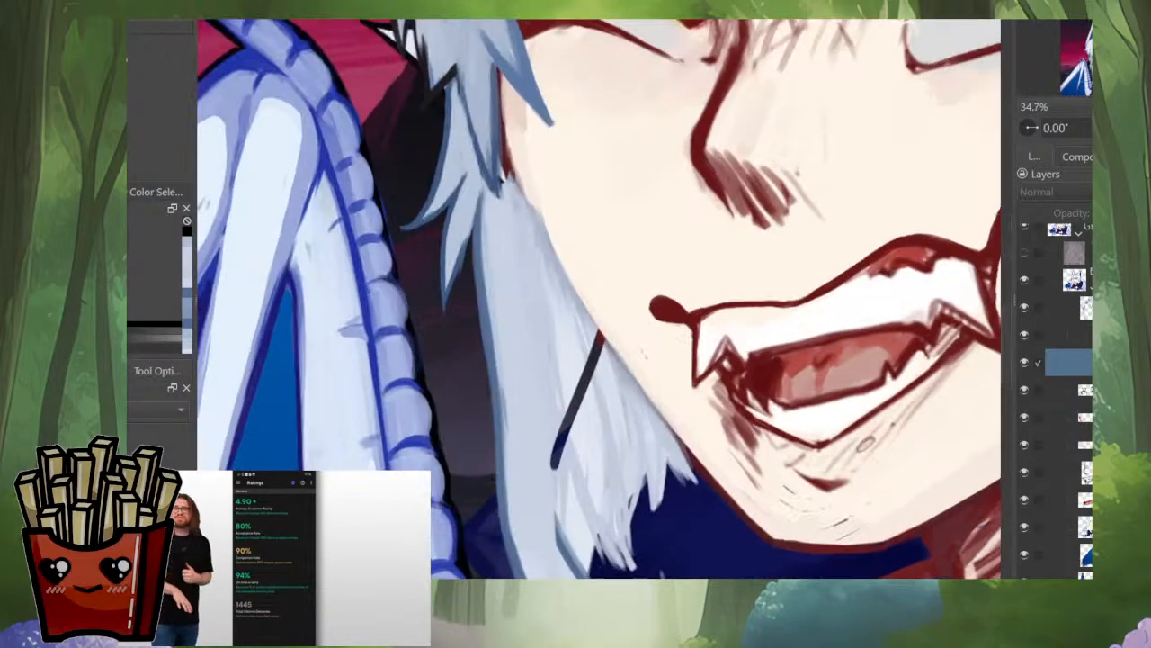
{"action": "key", "text": "ctrl+z"}
{"action": "mouse_move", "coordinate": [705, 369]}
{"action": "left_mouse_down"}
{"action": "mouse_move", "coordinate": [687, 391]}
{"action": "mouse_move", "coordinate": [561, 417]}
{"action": "mouse_move", "coordinate": [528, 402]}
{"action": "left_mouse_up"}
{"action": "left_click_drag", "start_coordinate": [528, 402], "coordinate": [523, 435]}
{"action": "scroll", "coordinate": [445, 477], "scroll_direction": "up", "scroll_amount": 3}
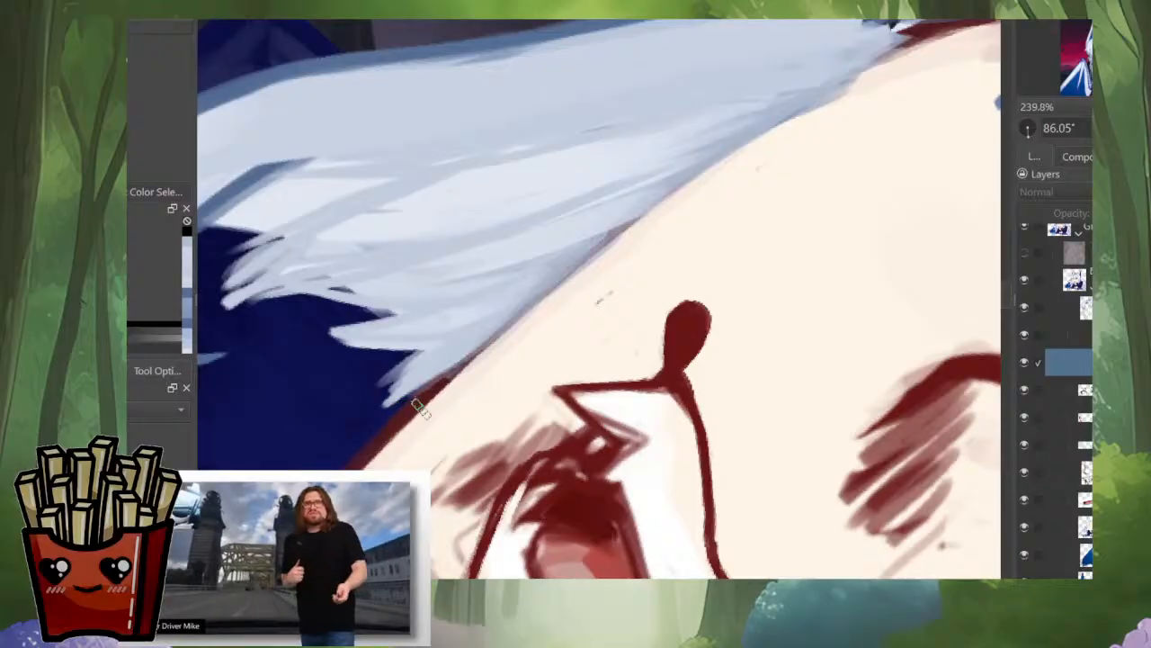
{"action": "left_click_drag", "start_coordinate": [414, 408], "coordinate": [535, 294]}
{"action": "left_click_drag", "start_coordinate": [754, 244], "coordinate": [730, 295]}
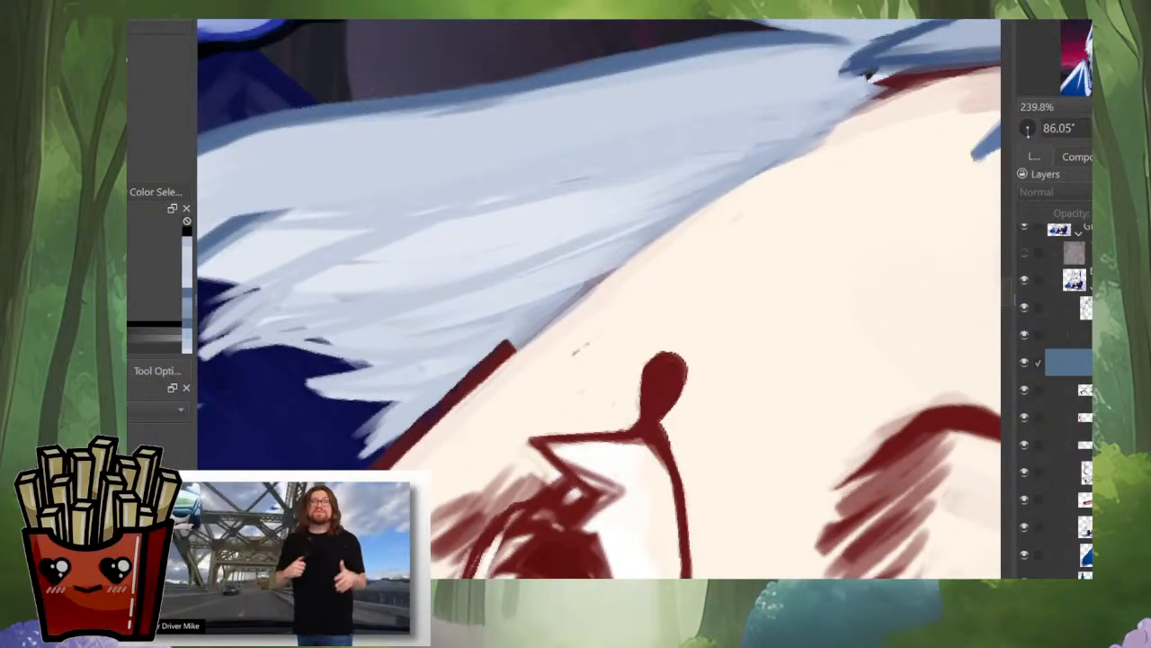
{"action": "left_click", "coordinate": [1025, 308]}
{"action": "left_click", "coordinate": [1025, 308]}
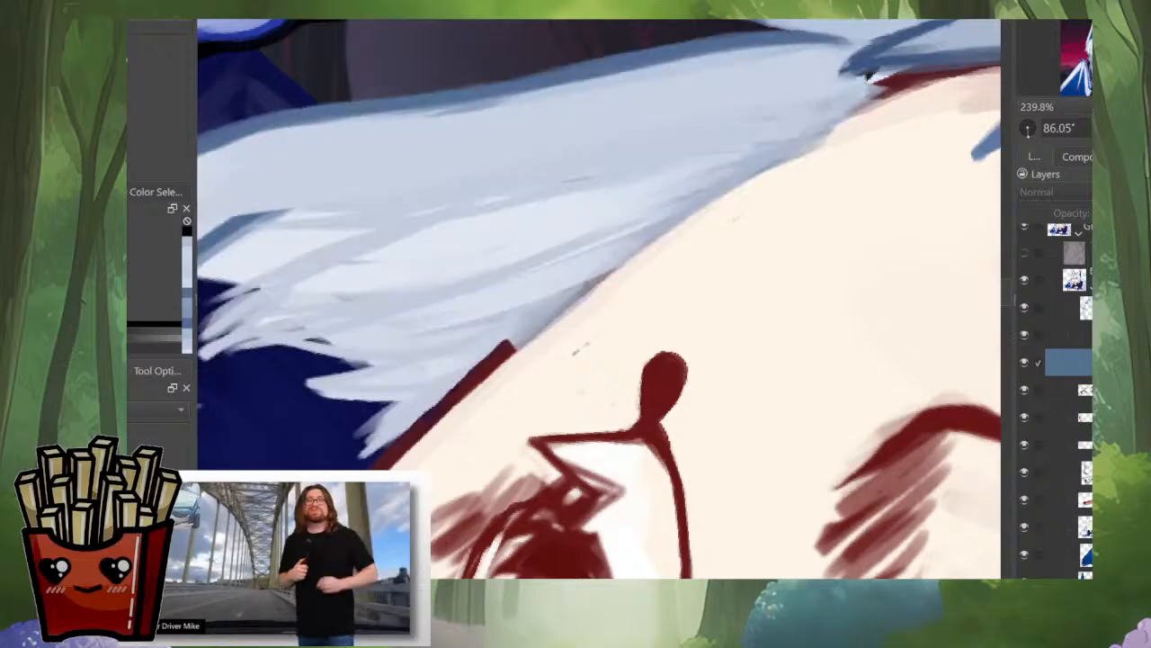
Step: On the face layer, select a band along the outer jaw outline from the chin up to the hair
{"action": "left_click", "coordinate": [1086, 527], "text": "alt"}
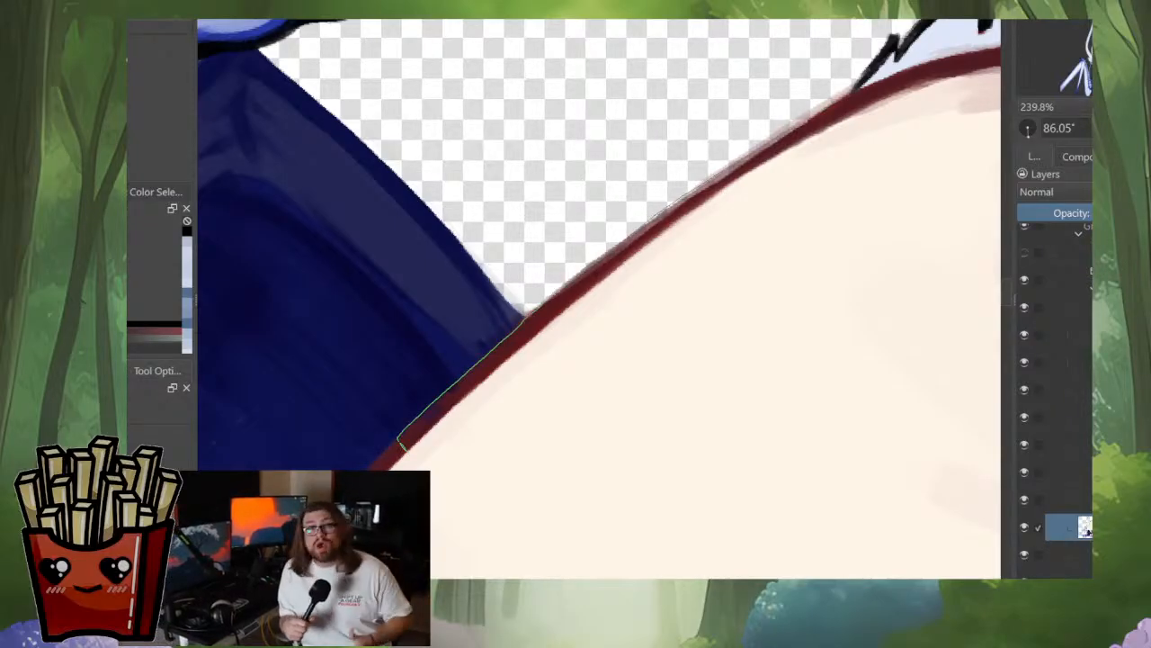
{"action": "mouse_move", "coordinate": [944, 111]}
{"action": "left_mouse_down"}
{"action": "mouse_move", "coordinate": [737, 221]}
{"action": "mouse_move", "coordinate": [407, 452]}
{"action": "left_mouse_up"}
{"action": "scroll", "coordinate": [791, 200], "scroll_direction": "down", "scroll_amount": 4}
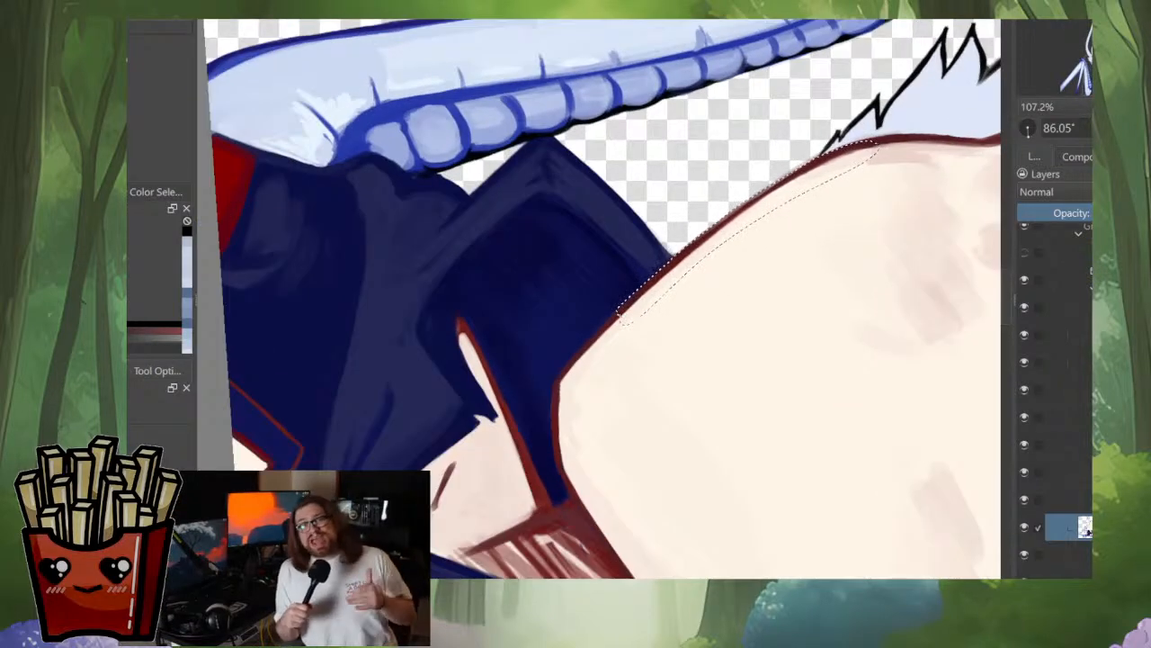
{"action": "scroll", "coordinate": [619, 312], "scroll_direction": "up", "scroll_amount": 4}
{"action": "mouse_move", "coordinate": [578, 289]}
{"action": "left_mouse_down"}
{"action": "mouse_move", "coordinate": [496, 434]}
{"action": "mouse_move", "coordinate": [773, 155]}
{"action": "mouse_move", "coordinate": [634, 254]}
{"action": "left_mouse_up"}
{"action": "mouse_move", "coordinate": [634, 254]}
{"action": "left_mouse_down"}
{"action": "mouse_move", "coordinate": [451, 407]}
{"action": "mouse_move", "coordinate": [733, 252]}
{"action": "mouse_move", "coordinate": [888, 113]}
{"action": "mouse_move", "coordinate": [868, 124]}
{"action": "left_mouse_up"}
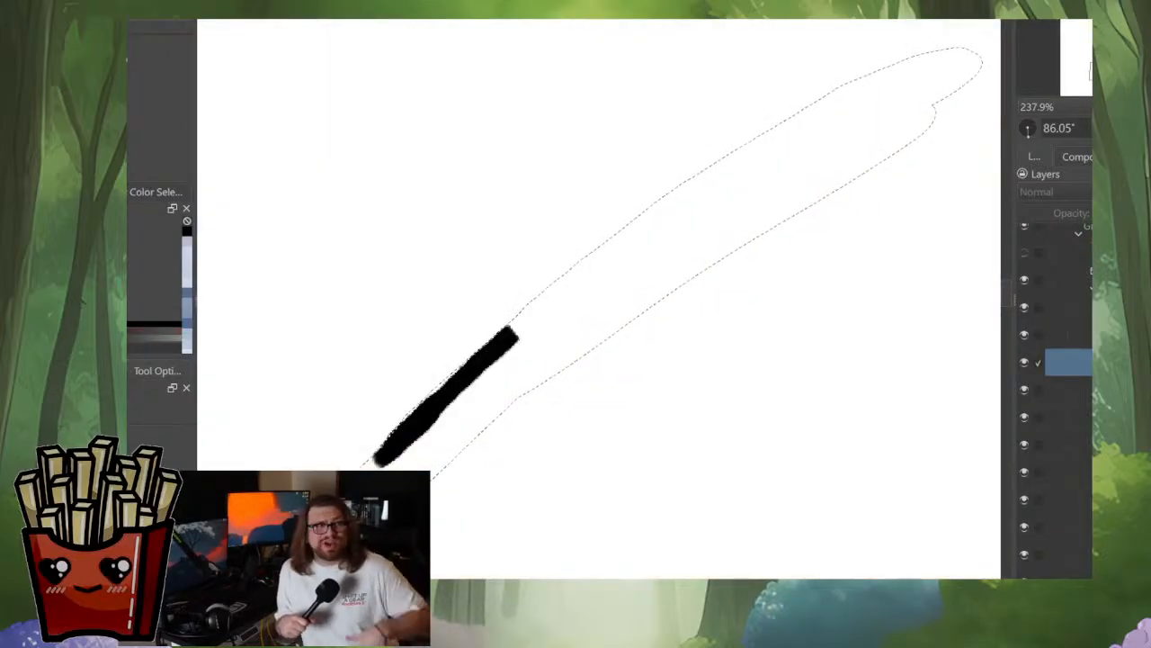
Step: Fill the selected jaw band with black on the side lock's mask, and clear the selection
{"action": "scroll", "coordinate": [566, 347], "scroll_direction": "down", "scroll_amount": 3}
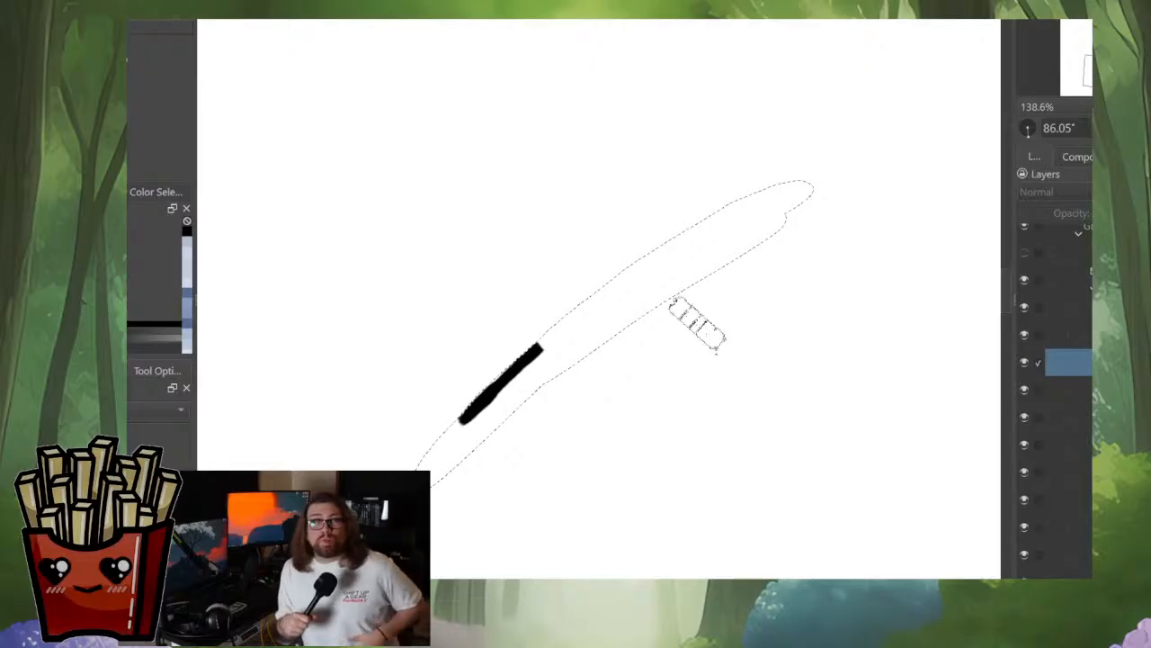
{"action": "mouse_move", "coordinate": [800, 194]}
{"action": "left_mouse_down"}
{"action": "mouse_move", "coordinate": [501, 386]}
{"action": "mouse_move", "coordinate": [430, 463]}
{"action": "left_mouse_up"}
{"action": "left_click_drag", "start_coordinate": [756, 216], "coordinate": [488, 404]}
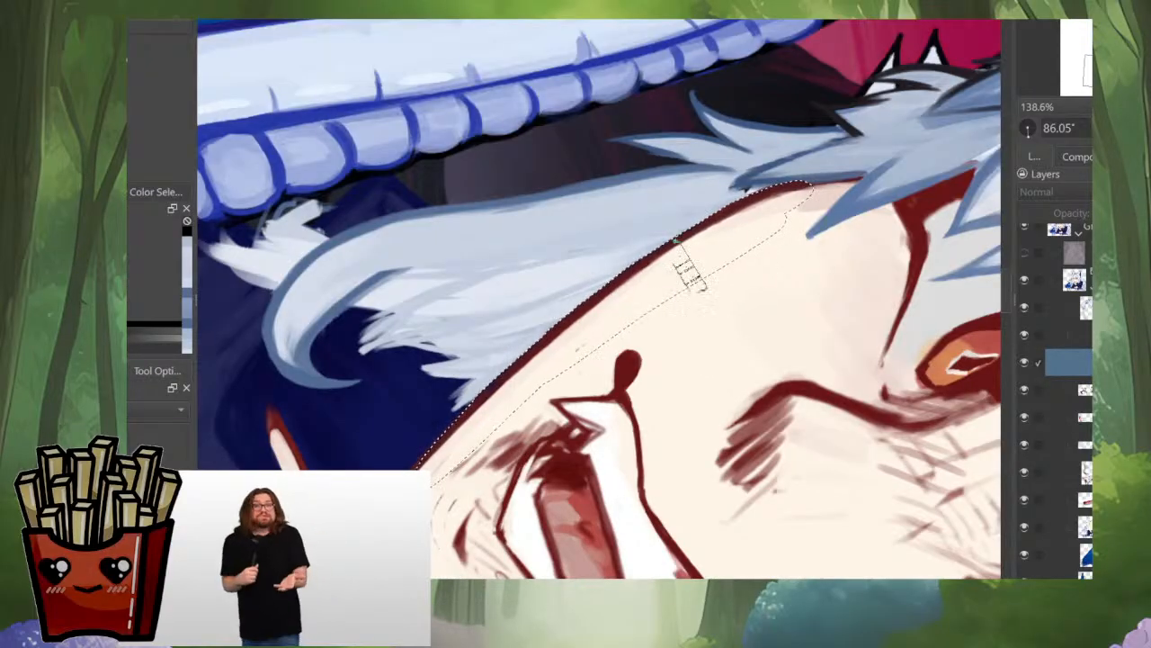
{"action": "key", "text": "ctrl+shift+a"}
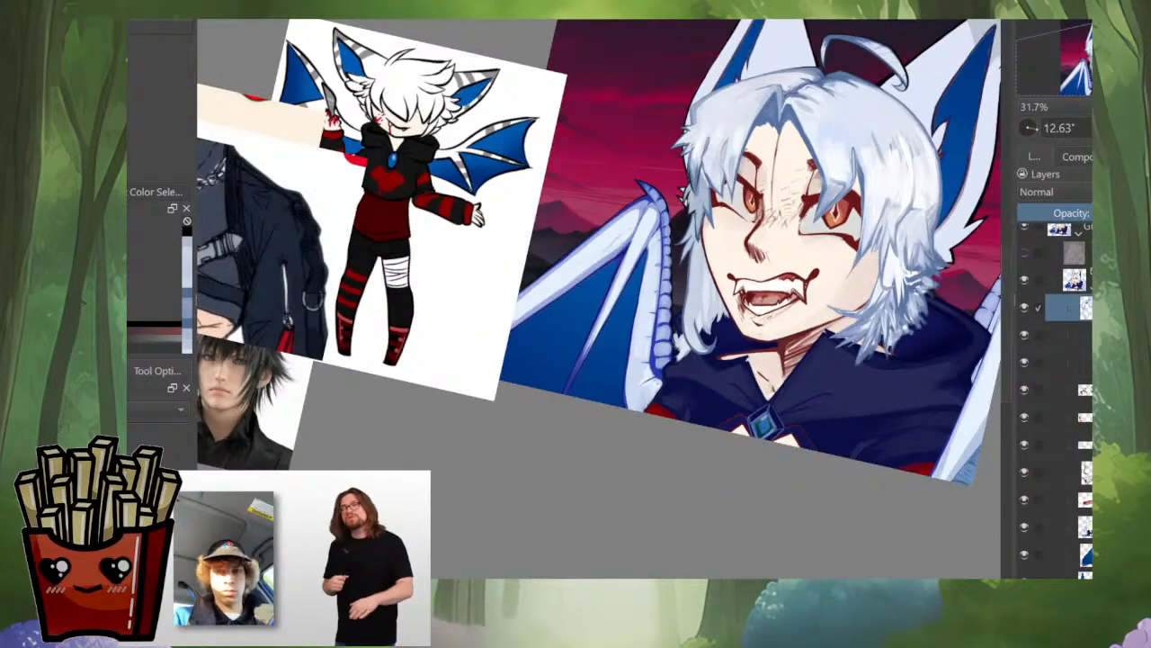
Step: On the side lock's hair layer, sample hair colours and touch up the lock's root beneath the spiky cheek strands
{"action": "left_click", "coordinate": [1069, 335]}
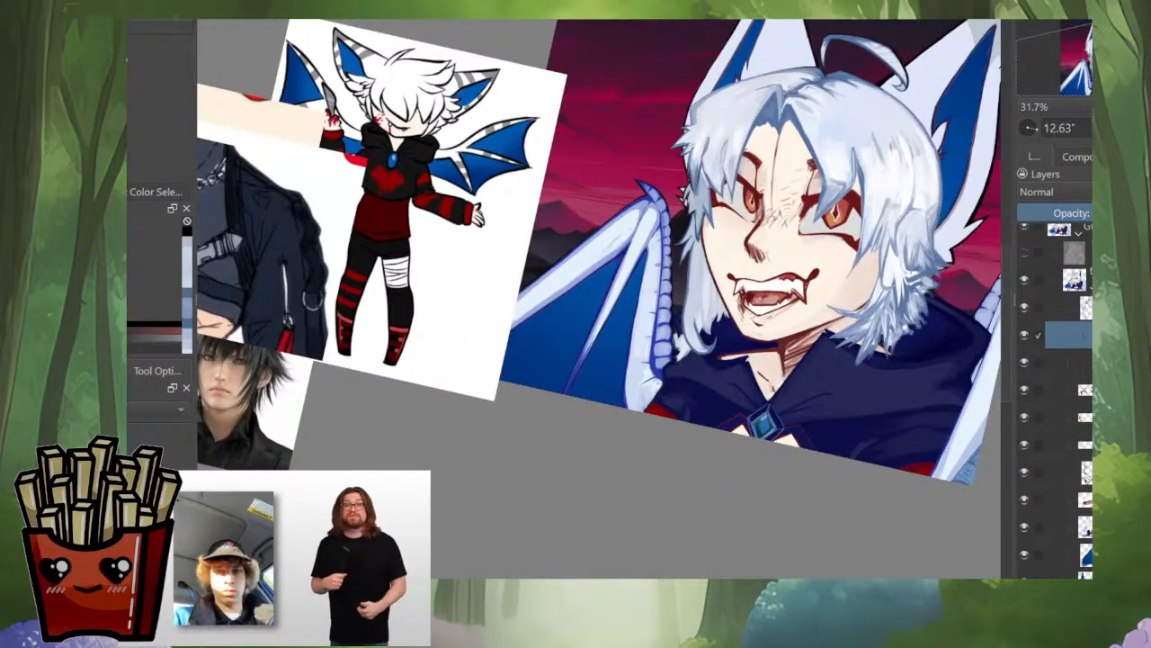
{"action": "scroll", "coordinate": [712, 286], "scroll_direction": "up", "scroll_amount": 4}
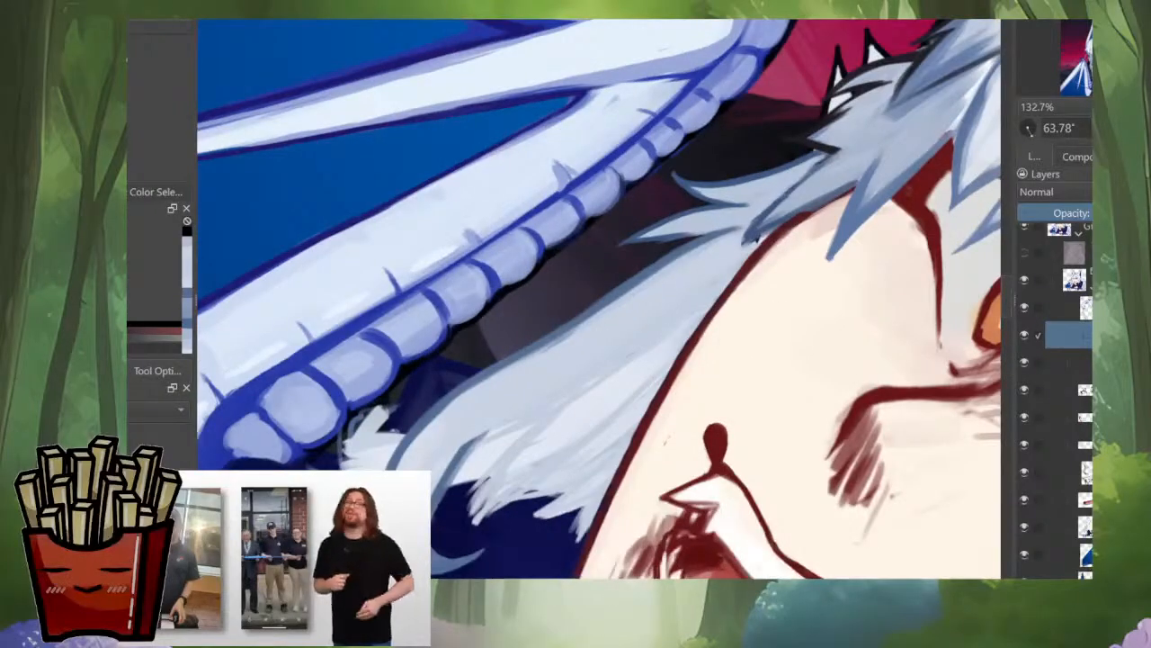
{"action": "left_click", "coordinate": [692, 248], "text": "ctrl"}
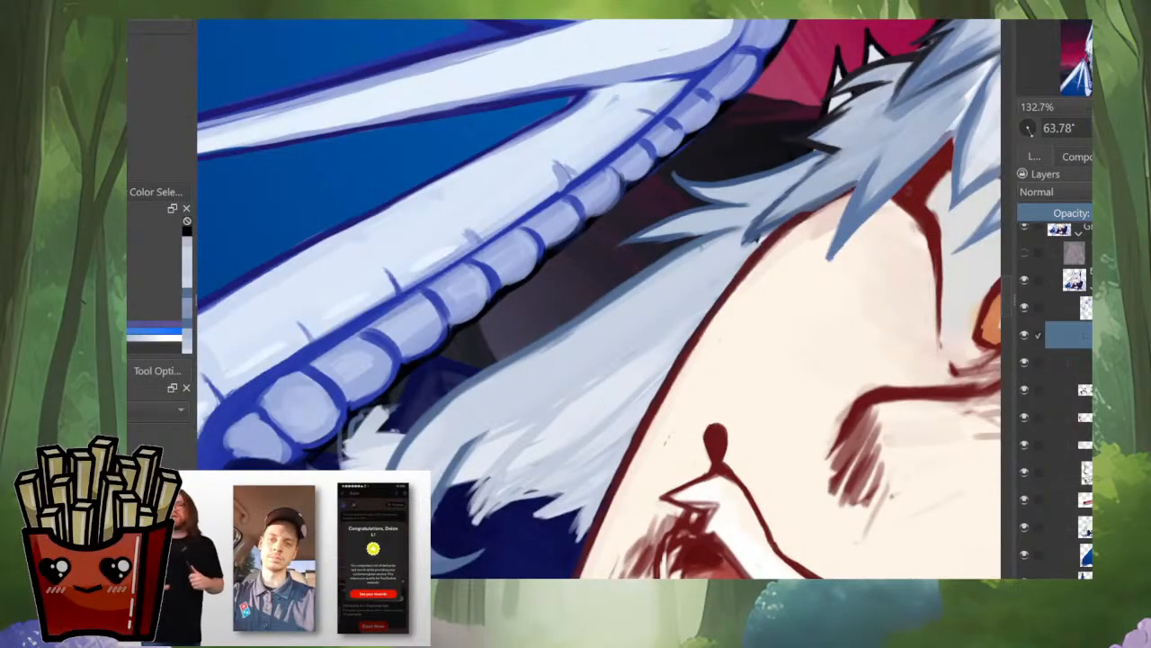
{"action": "left_click", "coordinate": [727, 245], "text": "ctrl"}
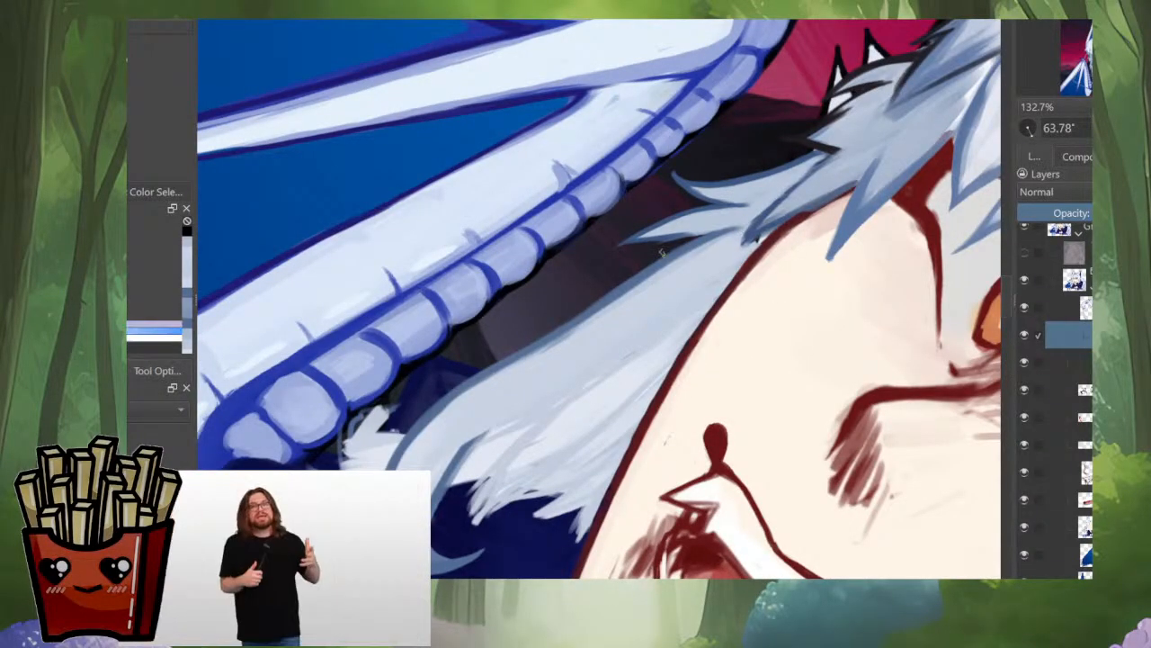
{"action": "left_click_drag", "start_coordinate": [740, 228], "coordinate": [535, 360]}
{"action": "scroll", "coordinate": [621, 280], "scroll_direction": "up", "scroll_amount": 2}
{"action": "left_click", "coordinate": [570, 377], "text": "ctrl"}
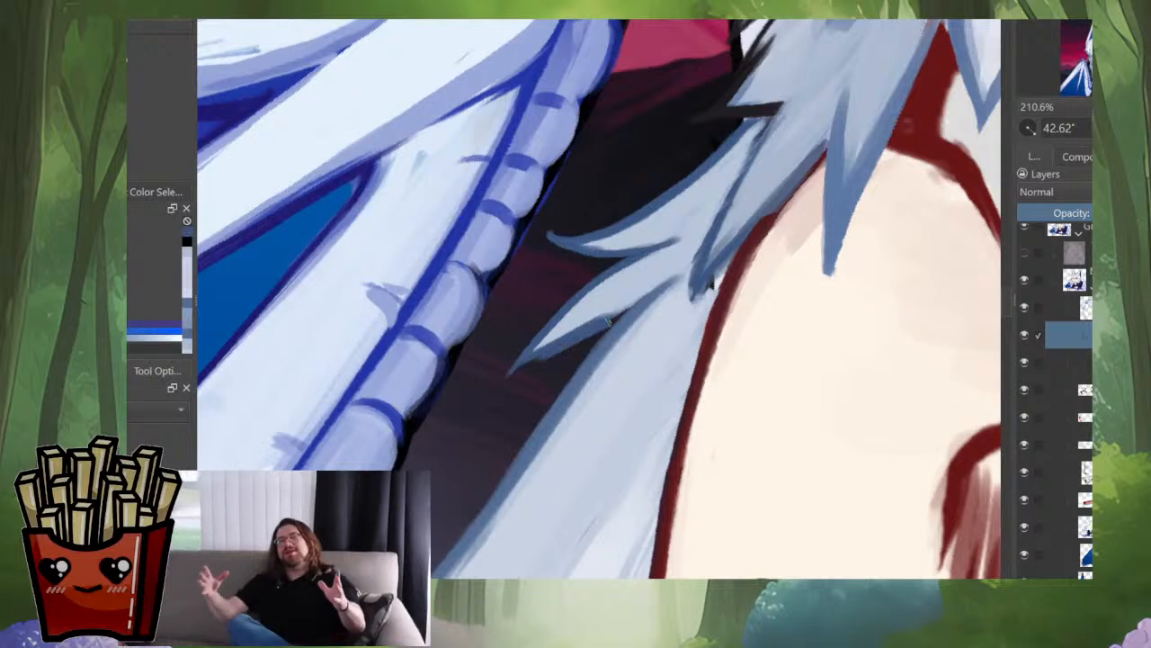
{"action": "left_click", "coordinate": [589, 313], "text": "ctrl"}
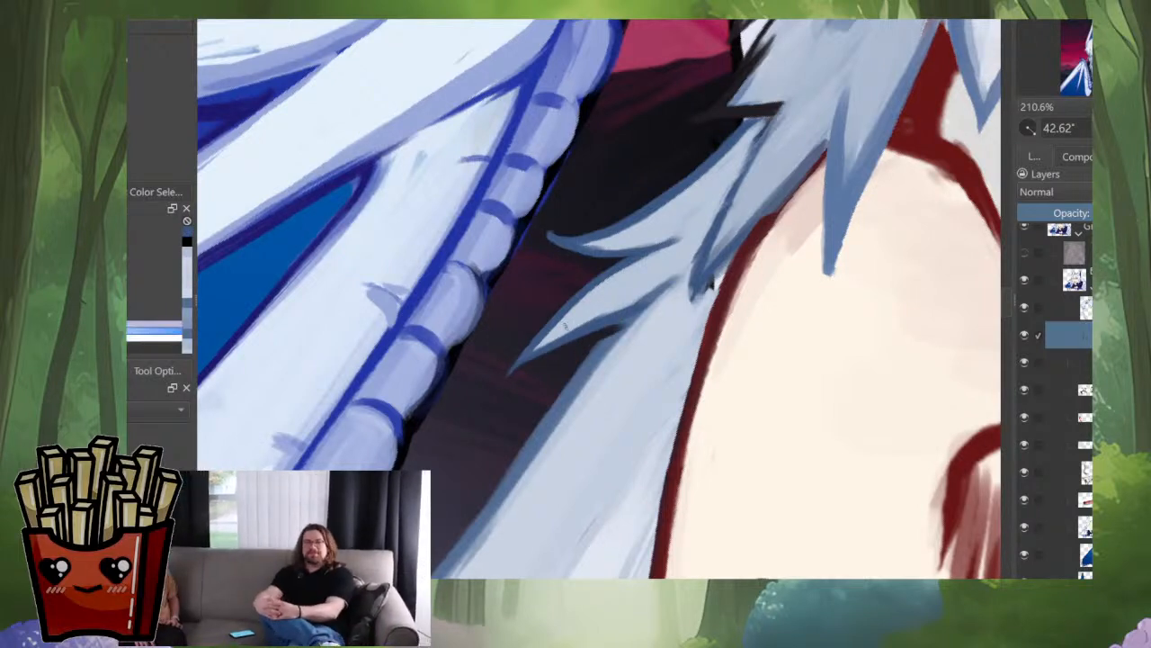
Step: Paint over the dark line between the spiky cheek strands with blue-grey hair tones
{"action": "mouse_move", "coordinate": [659, 295]}
{"action": "left_mouse_down"}
{"action": "mouse_move", "coordinate": [588, 320]}
{"action": "mouse_move", "coordinate": [696, 269]}
{"action": "left_mouse_up"}
{"action": "left_click", "coordinate": [711, 250], "text": "ctrl"}
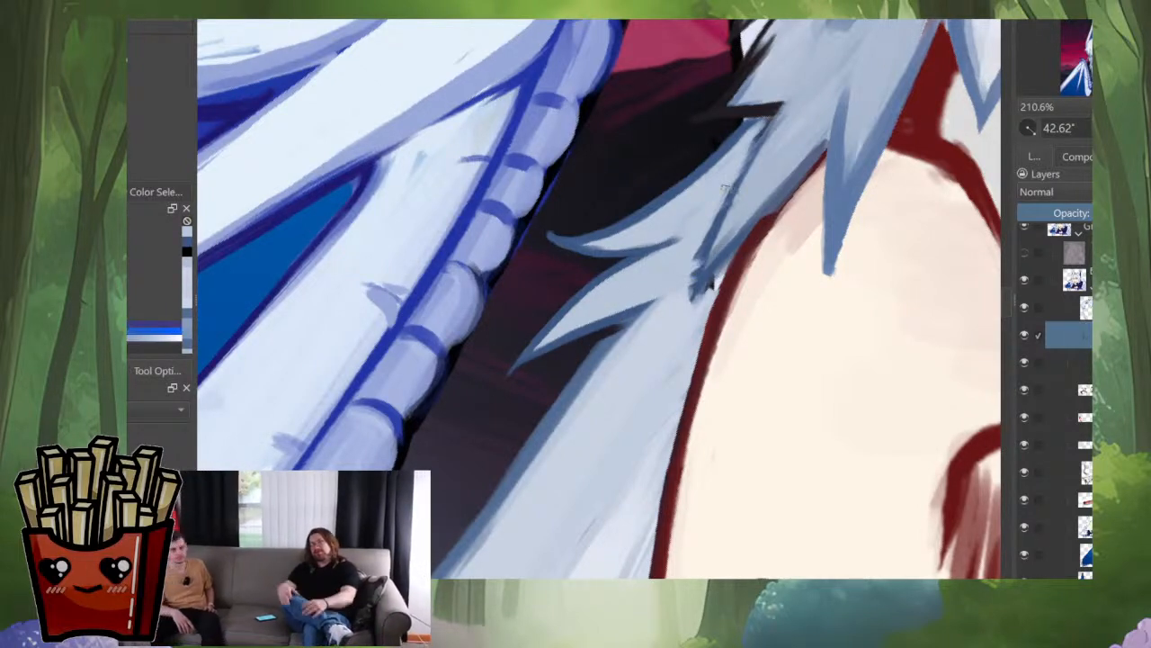
{"action": "left_click_drag", "start_coordinate": [750, 150], "coordinate": [729, 191]}
{"action": "left_click_drag", "start_coordinate": [774, 112], "coordinate": [738, 192]}
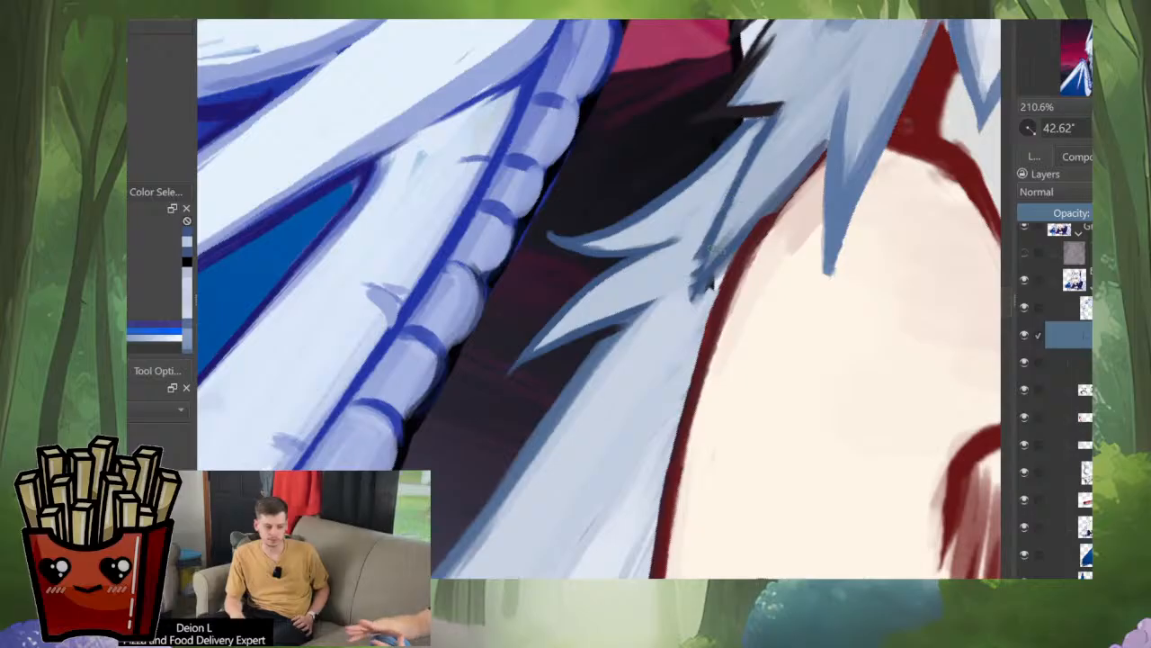
{"action": "left_click", "coordinate": [712, 206], "text": "ctrl"}
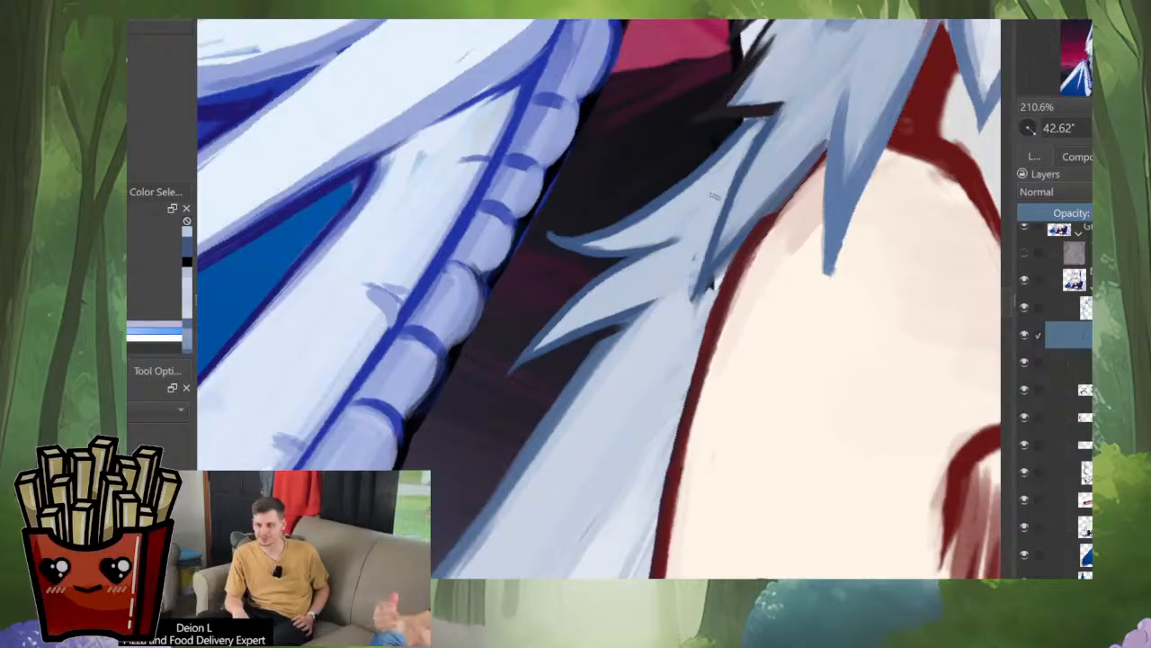
Step: Refine the hair edge along the cheek and paint over the dark gap where the side lock meets the face
{"action": "mouse_move", "coordinate": [793, 209]}
{"action": "left_mouse_down"}
{"action": "mouse_move", "coordinate": [712, 338]}
{"action": "mouse_move", "coordinate": [733, 222]}
{"action": "mouse_move", "coordinate": [818, 149]}
{"action": "left_mouse_up"}
{"action": "left_click", "coordinate": [708, 293], "text": "ctrl"}
{"action": "left_click", "coordinate": [736, 222], "text": "ctrl"}
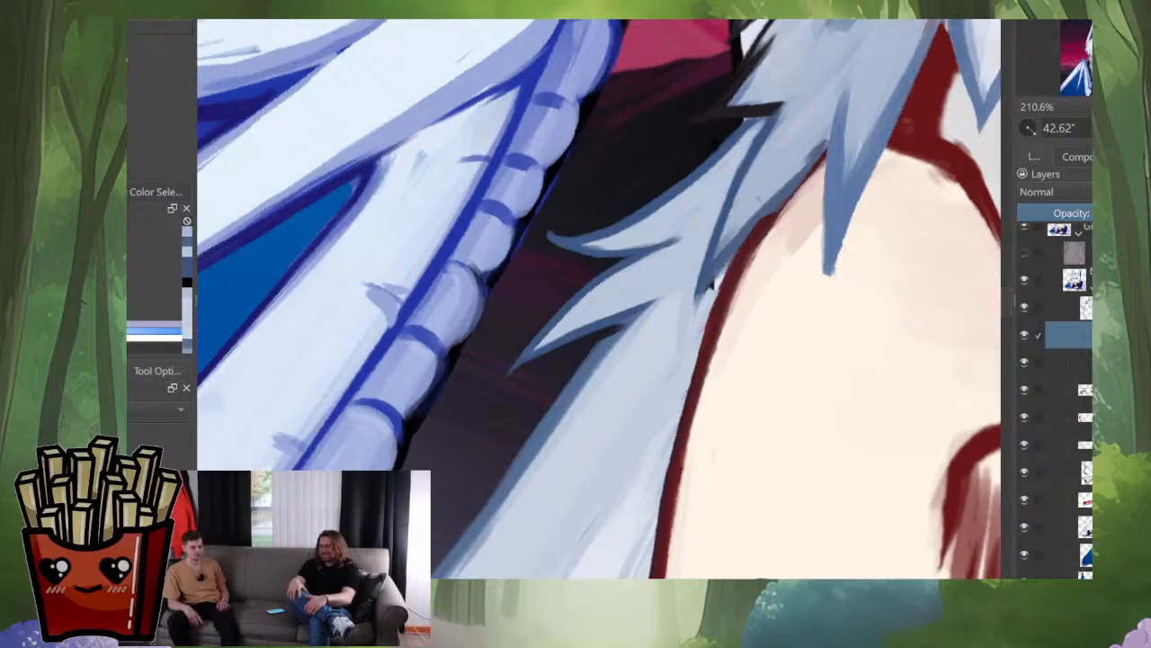
{"action": "left_click", "coordinate": [732, 195], "text": "ctrl"}
{"action": "left_click_drag", "start_coordinate": [735, 259], "coordinate": [697, 306]}
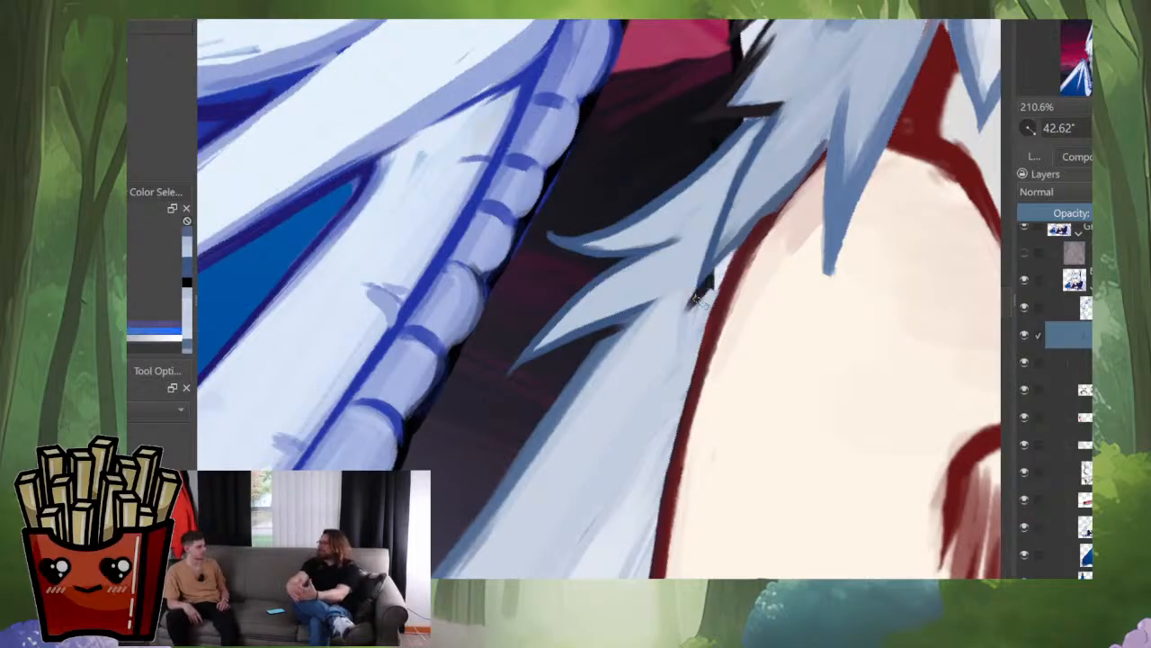
{"action": "key", "text": "ctrl+z"}
{"action": "left_click", "coordinate": [820, 149], "text": "ctrl"}
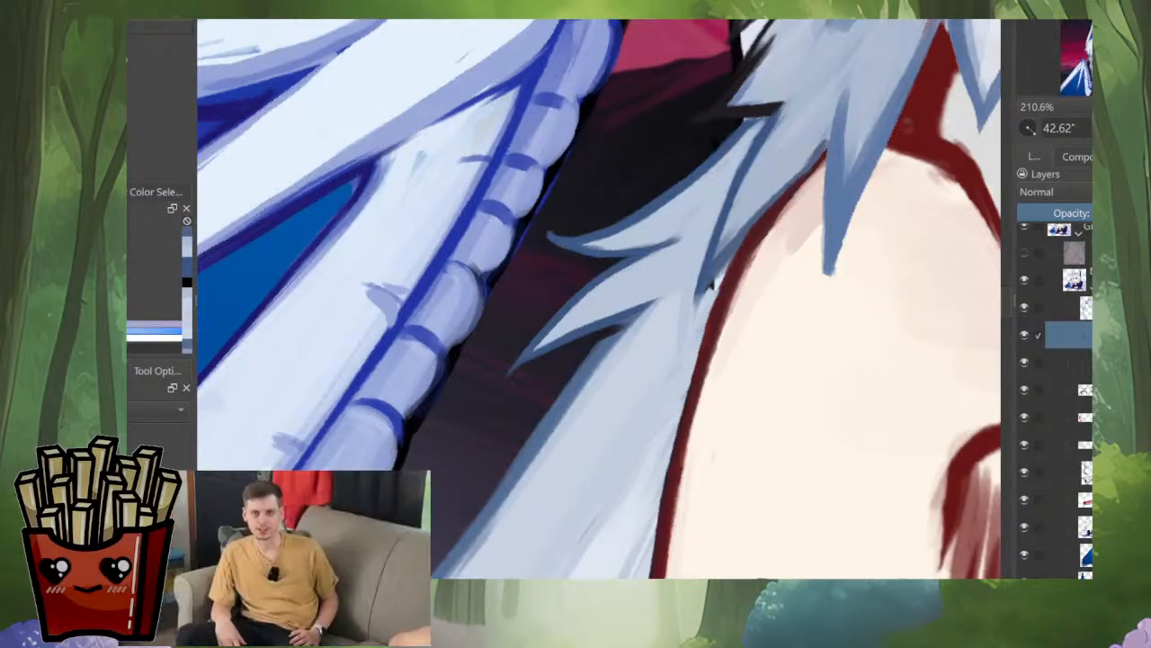
{"action": "left_click", "coordinate": [705, 292], "text": "ctrl"}
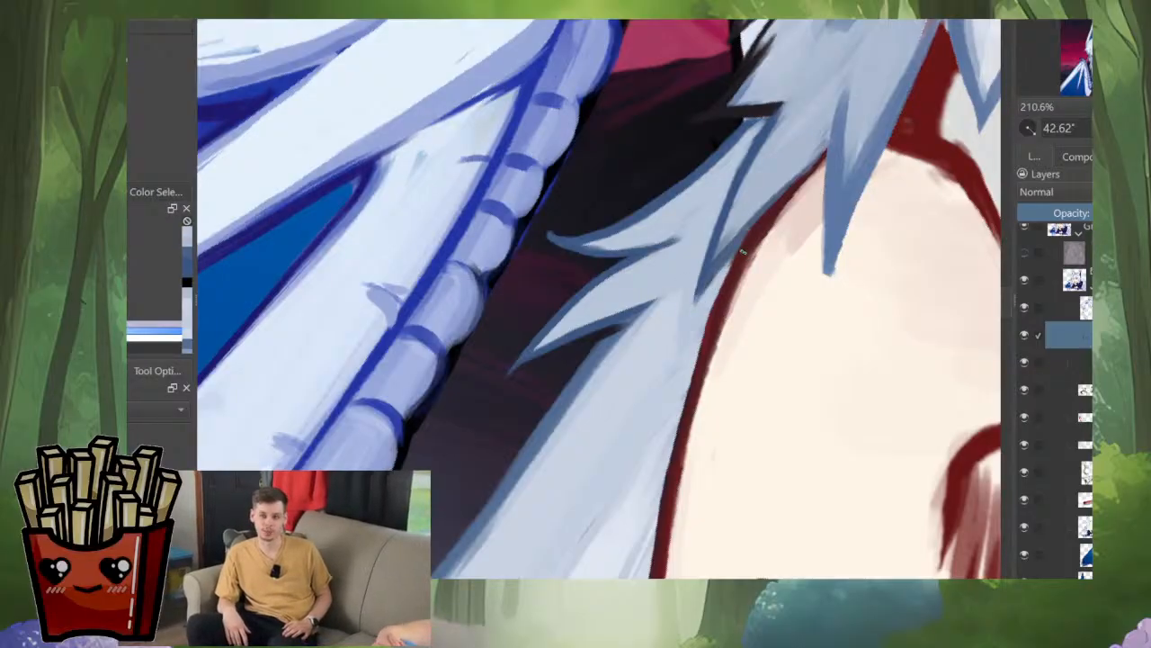
Step: Repaint the side lock's outer edge from the spiky strand down toward the curl
{"action": "left_click", "coordinate": [630, 314], "text": "ctrl"}
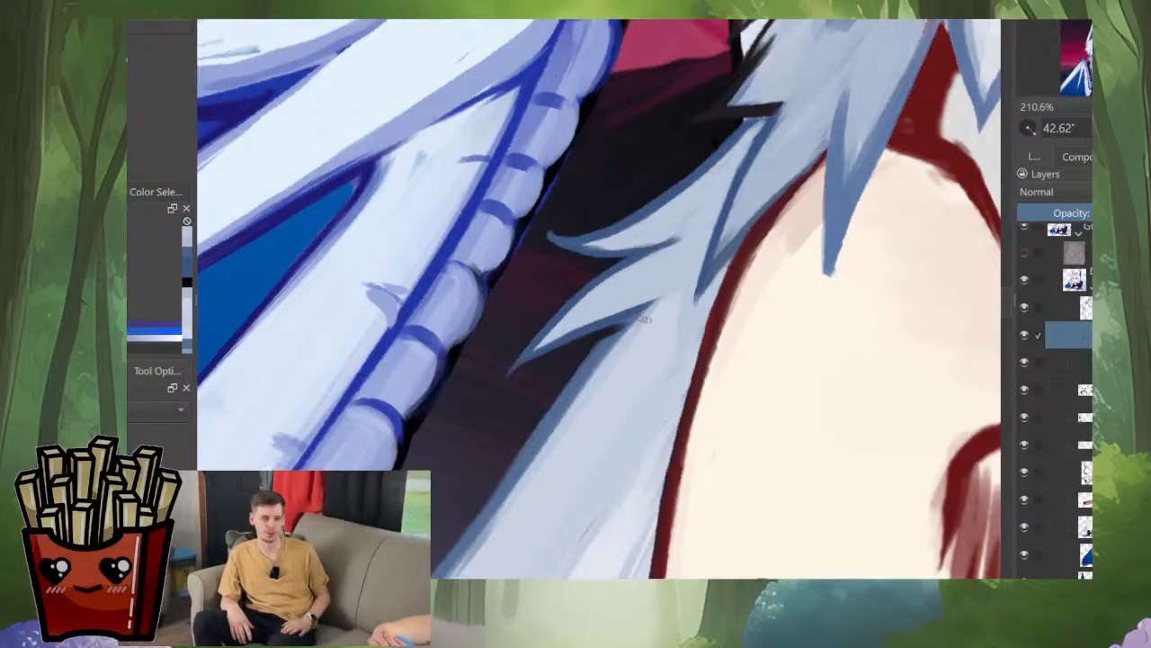
{"action": "left_click_drag", "start_coordinate": [627, 315], "coordinate": [557, 395]}
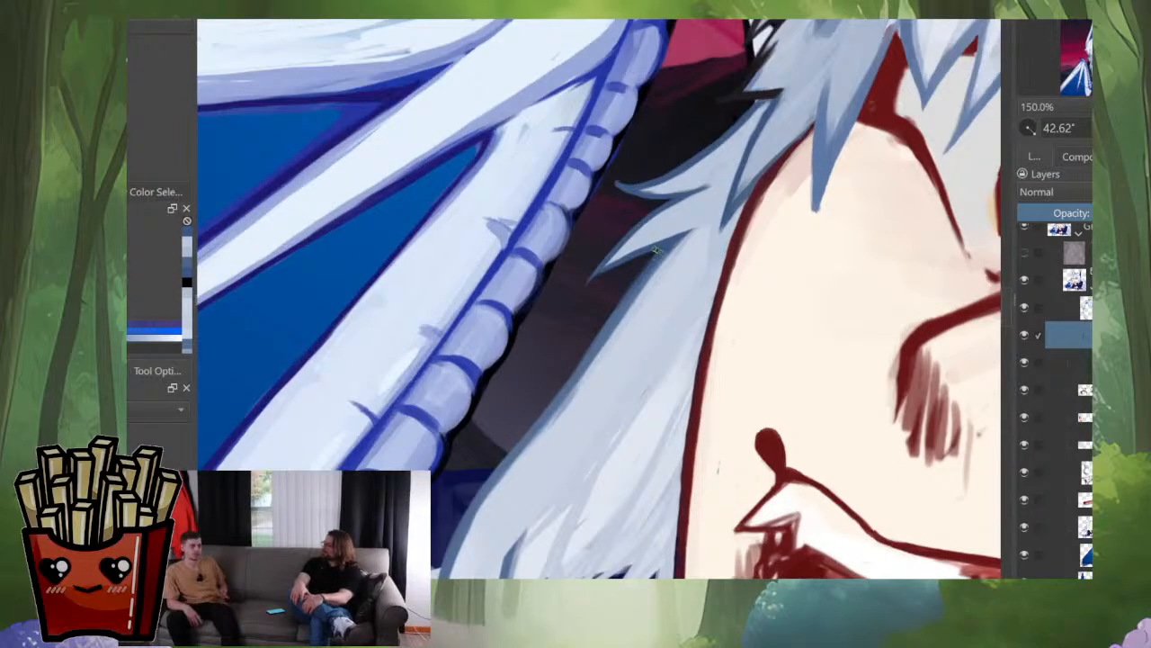
{"action": "mouse_move", "coordinate": [654, 254]}
{"action": "left_mouse_down"}
{"action": "mouse_move", "coordinate": [478, 493]}
{"action": "mouse_move", "coordinate": [531, 364]}
{"action": "left_mouse_up"}
{"action": "left_click_drag", "start_coordinate": [631, 228], "coordinate": [488, 440]}
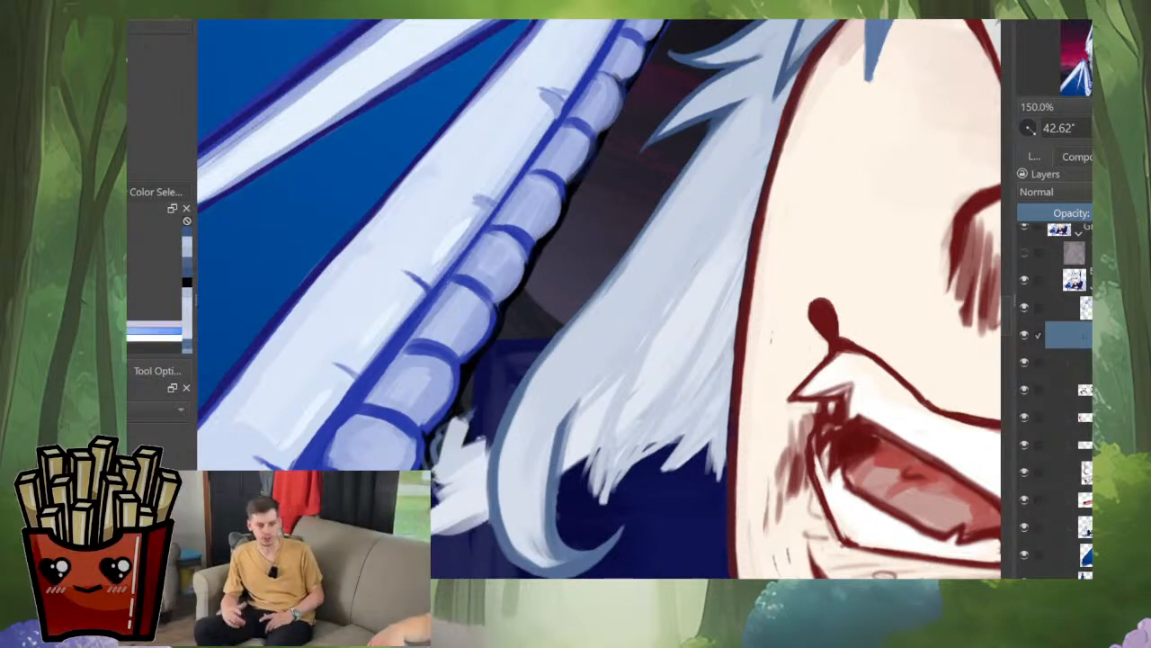
Step: Extend the curl's shadow line upward into the side lock with soft blue-grey strokes
{"action": "mouse_move", "coordinate": [601, 305]}
{"action": "left_mouse_down"}
{"action": "mouse_move", "coordinate": [540, 399]}
{"action": "mouse_move", "coordinate": [556, 505]}
{"action": "mouse_move", "coordinate": [605, 356]}
{"action": "left_mouse_up"}
{"action": "left_click", "coordinate": [563, 443], "text": "ctrl"}
{"action": "left_click_drag", "start_coordinate": [570, 410], "coordinate": [609, 333]}
{"action": "left_click_drag", "start_coordinate": [556, 454], "coordinate": [619, 319]}
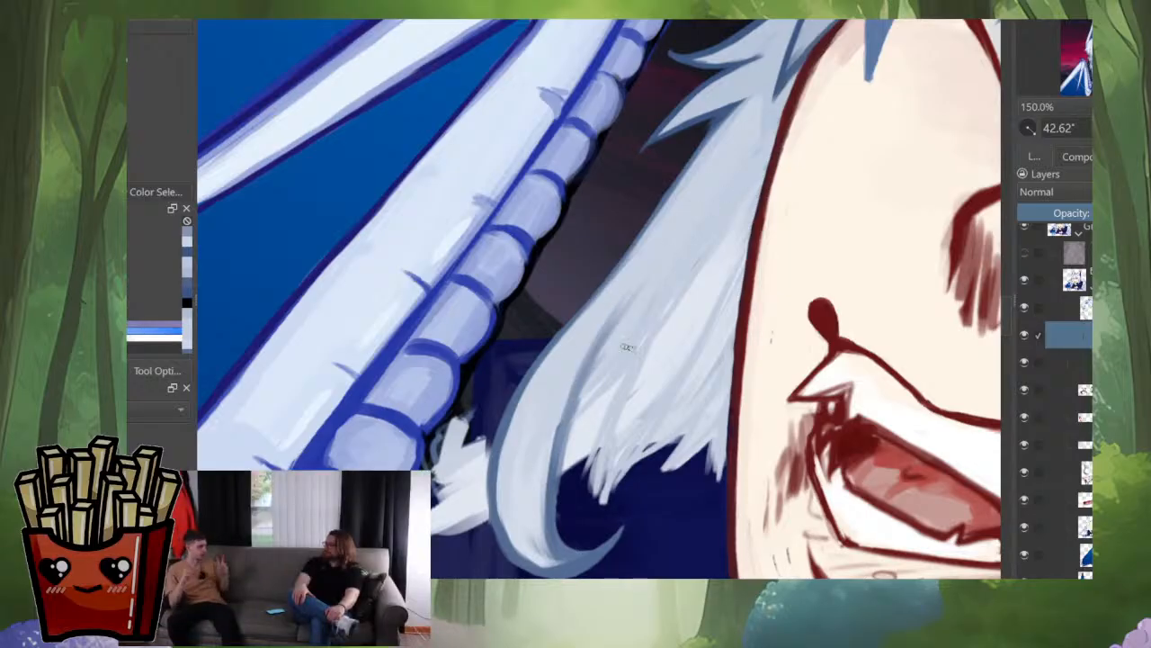
Step: Flip the canvas back to its normal orientation and examine the side lock against the whole face and the reference images
{"action": "scroll", "coordinate": [628, 348], "scroll_direction": "down", "scroll_amount": 5}
{"action": "left_click_drag", "start_coordinate": [628, 347], "coordinate": [655, 305]}
{"action": "key", "text": "m"}
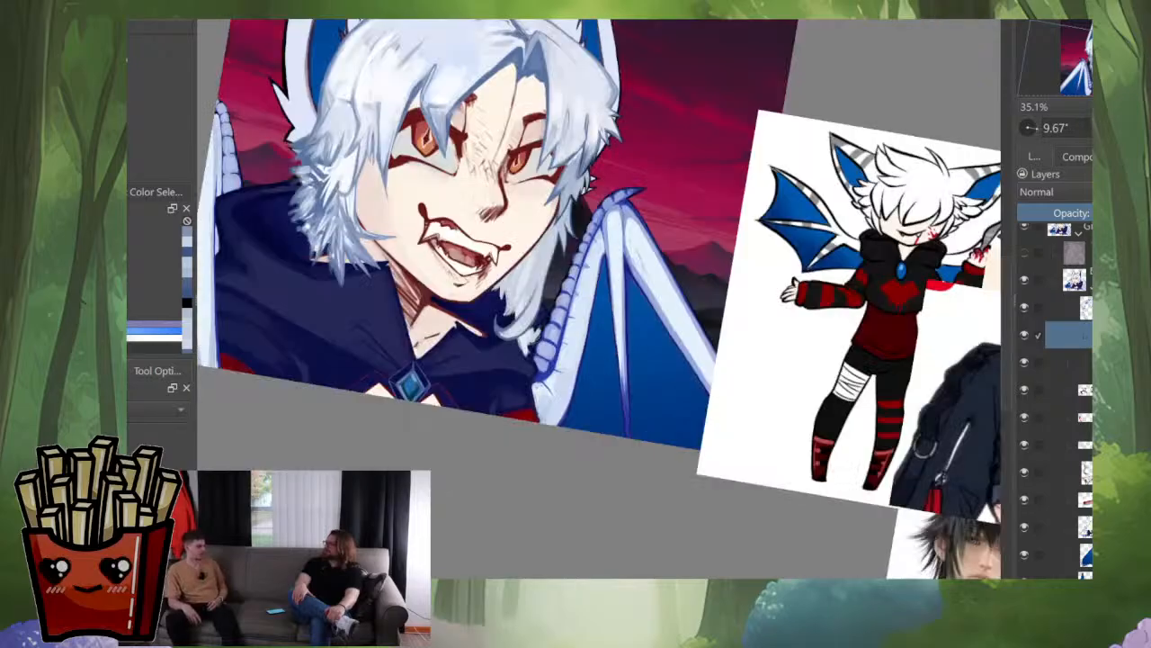
{"action": "scroll", "coordinate": [653, 347], "scroll_direction": "up", "scroll_amount": 3}
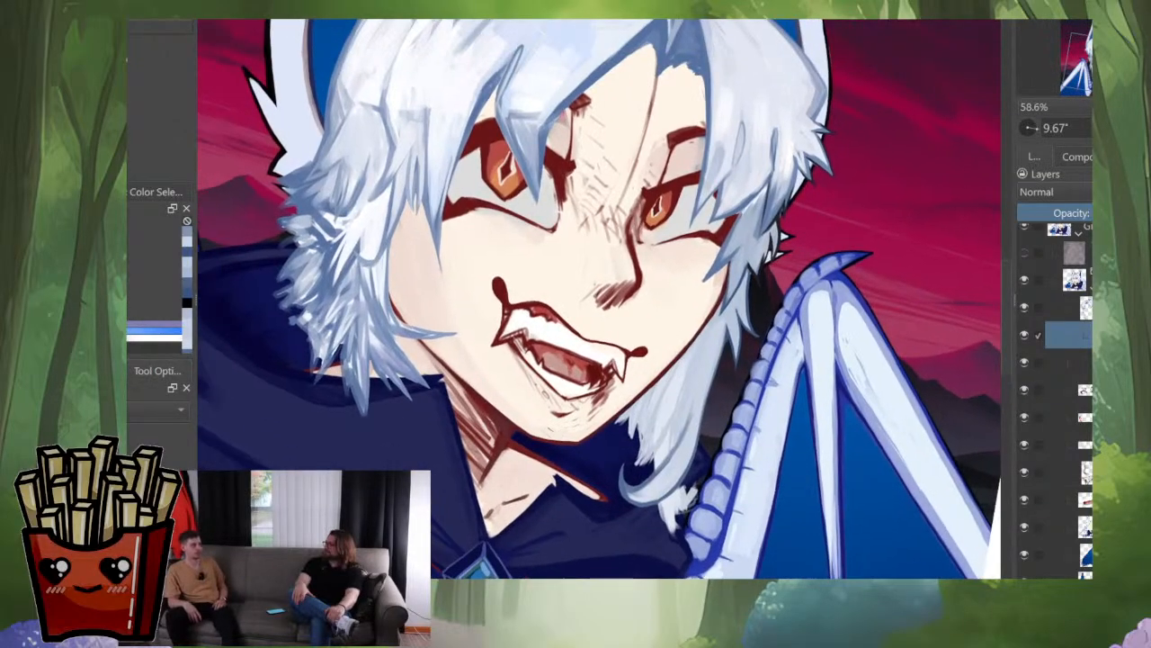
{"action": "left_click_drag", "start_coordinate": [653, 347], "coordinate": [672, 400]}
{"action": "scroll", "coordinate": [752, 453], "scroll_direction": "up", "scroll_amount": 3}
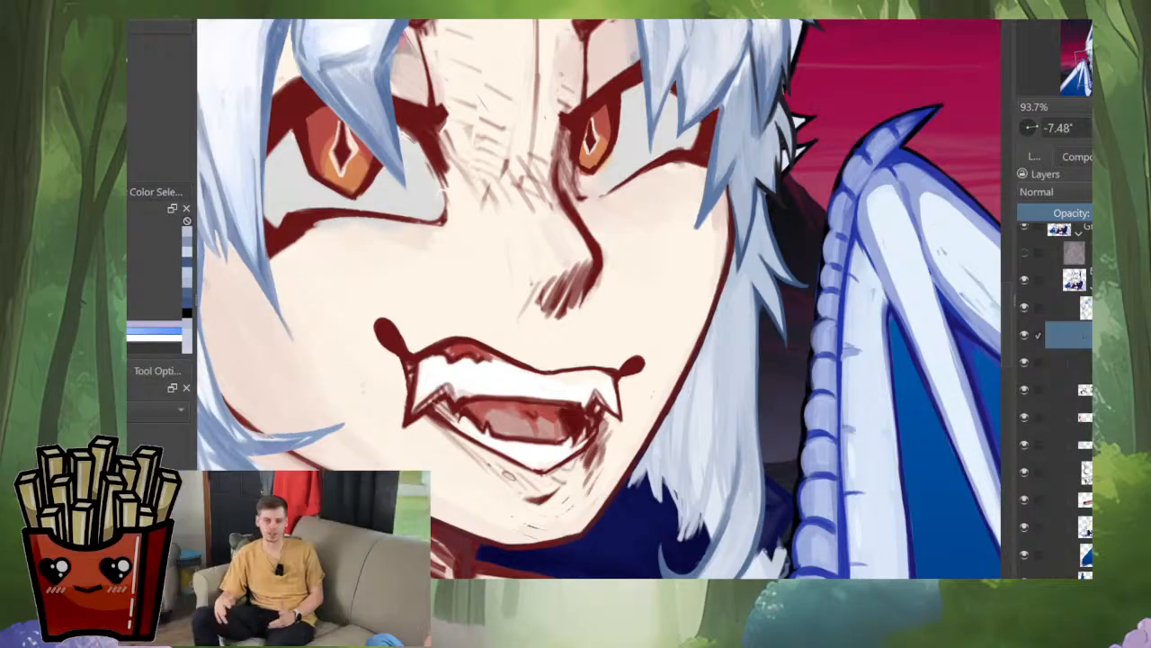
{"action": "scroll", "coordinate": [736, 416], "scroll_direction": "down", "scroll_amount": 6}
{"action": "scroll", "coordinate": [747, 440], "scroll_direction": "up", "scroll_amount": 3}
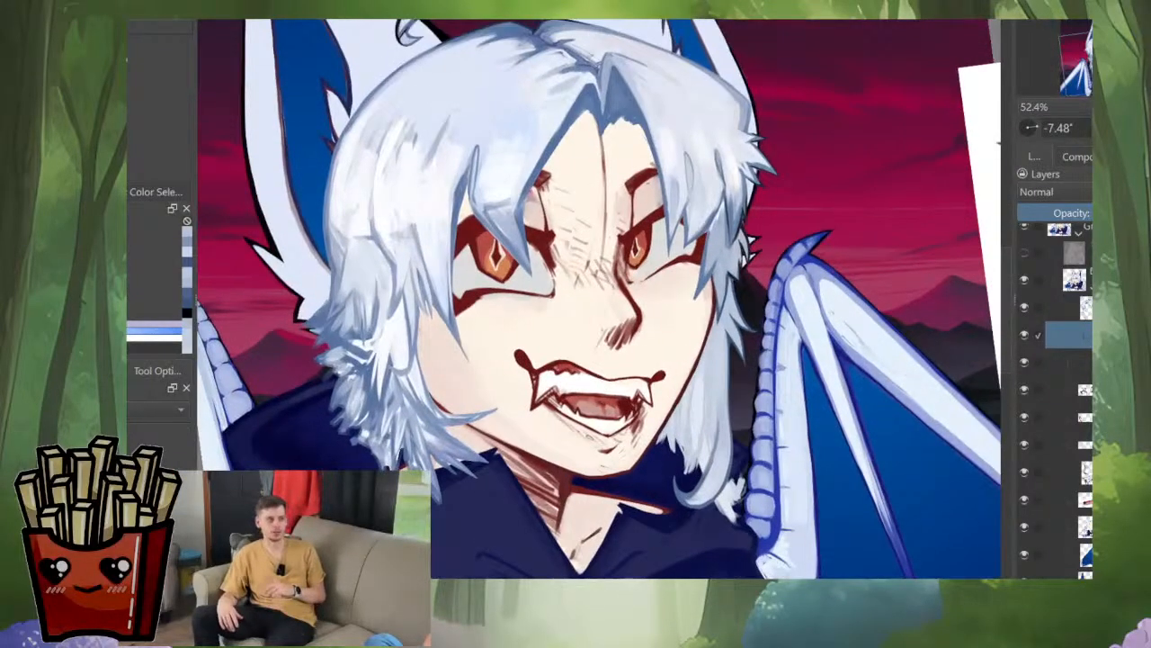
{"action": "scroll", "coordinate": [724, 432], "scroll_direction": "up", "scroll_amount": 3}
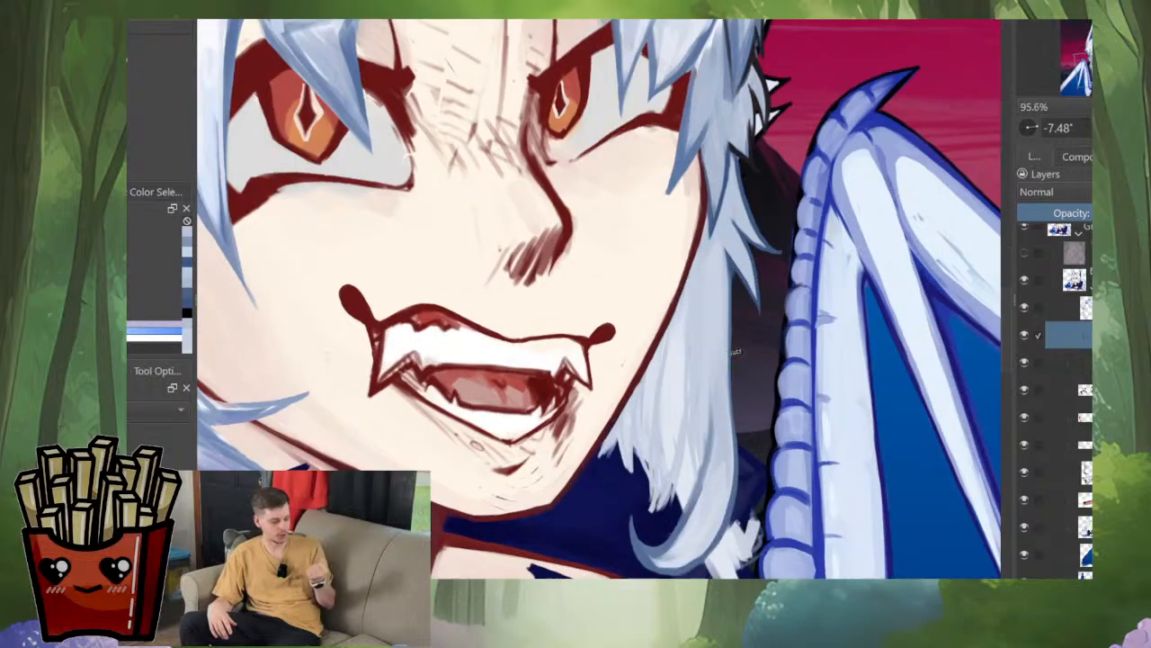
Step: Sample hair tones and paint soft vertical strands through the middle of the side lock, from the cheek down to the curl
{"action": "mouse_move", "coordinate": [706, 327]}
{"action": "left_mouse_down"}
{"action": "mouse_move", "coordinate": [703, 260]}
{"action": "mouse_move", "coordinate": [707, 278]}
{"action": "left_mouse_up"}
{"action": "left_click", "coordinate": [711, 270], "text": "ctrl"}
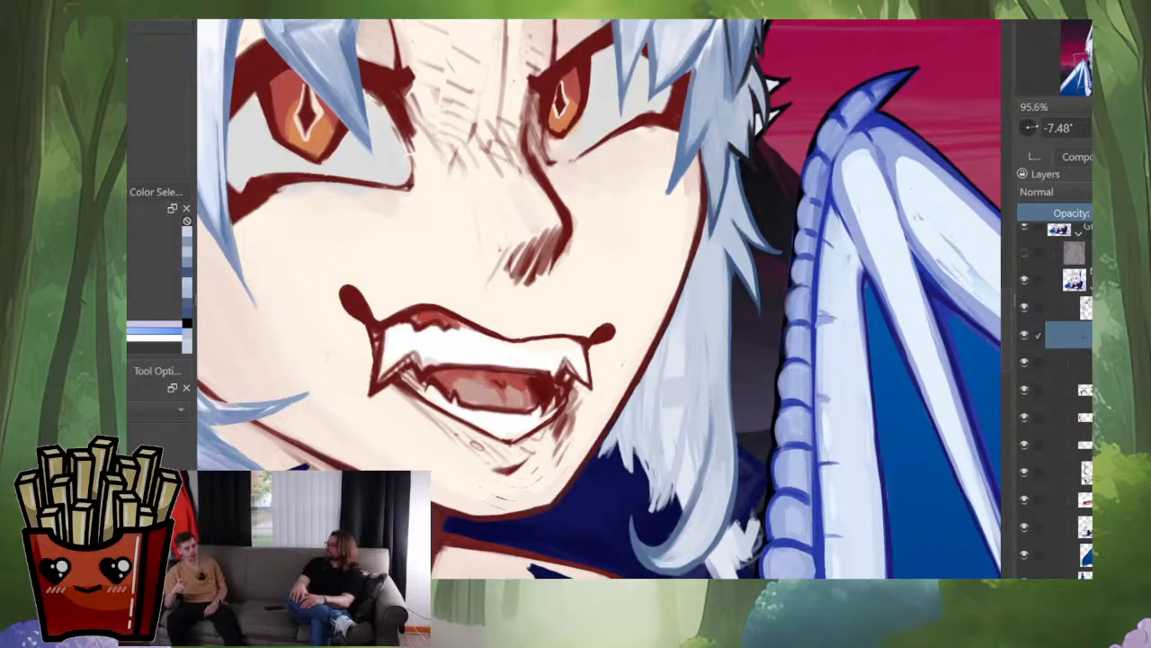
{"action": "left_click", "coordinate": [672, 393], "text": "ctrl"}
{"action": "left_click_drag", "start_coordinate": [698, 304], "coordinate": [703, 392]}
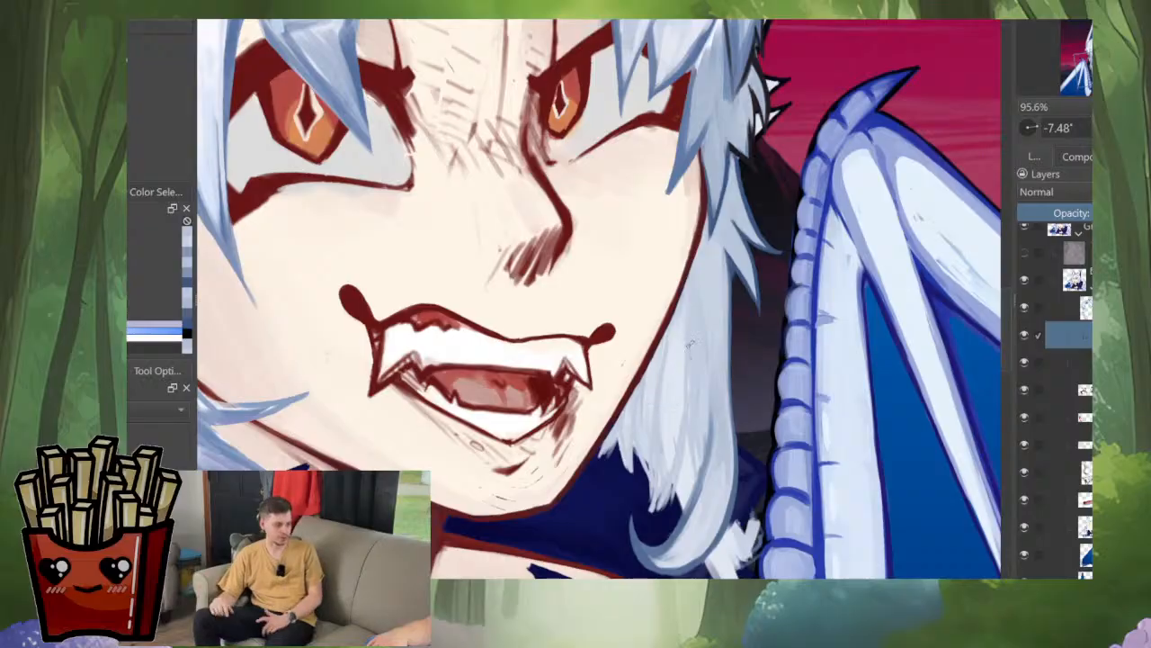
{"action": "scroll", "coordinate": [738, 347], "scroll_direction": "down", "scroll_amount": 4}
{"action": "scroll", "coordinate": [733, 396], "scroll_direction": "up", "scroll_amount": 5}
{"action": "left_click", "coordinate": [687, 435], "text": "ctrl"}
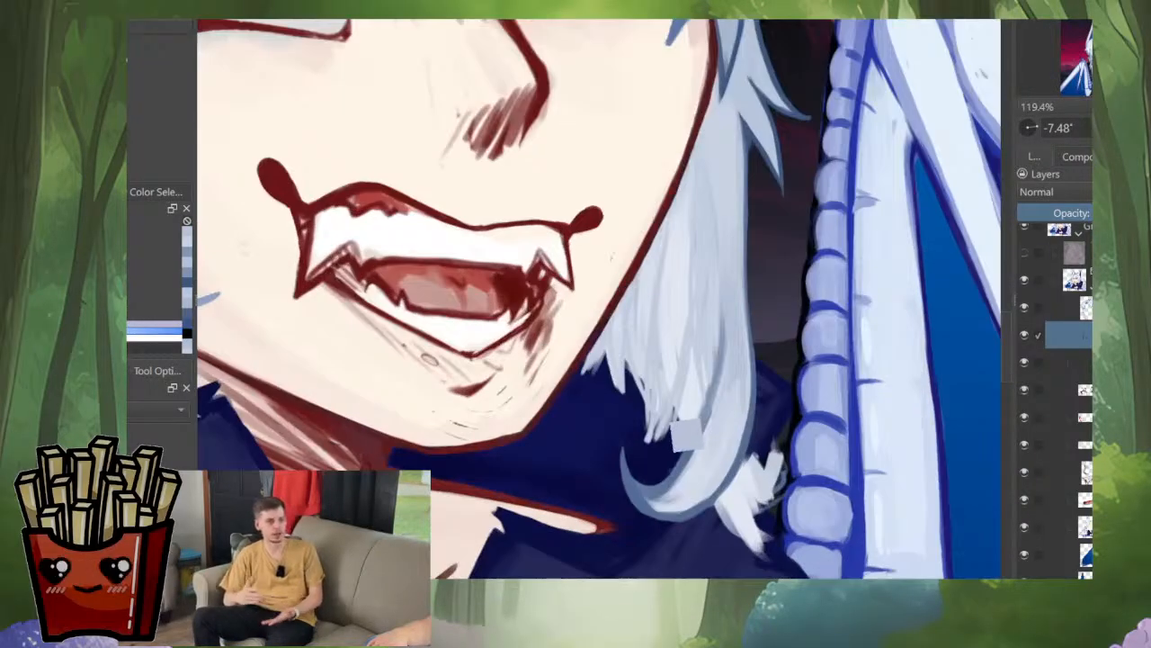
{"action": "left_click_drag", "start_coordinate": [700, 227], "coordinate": [721, 411]}
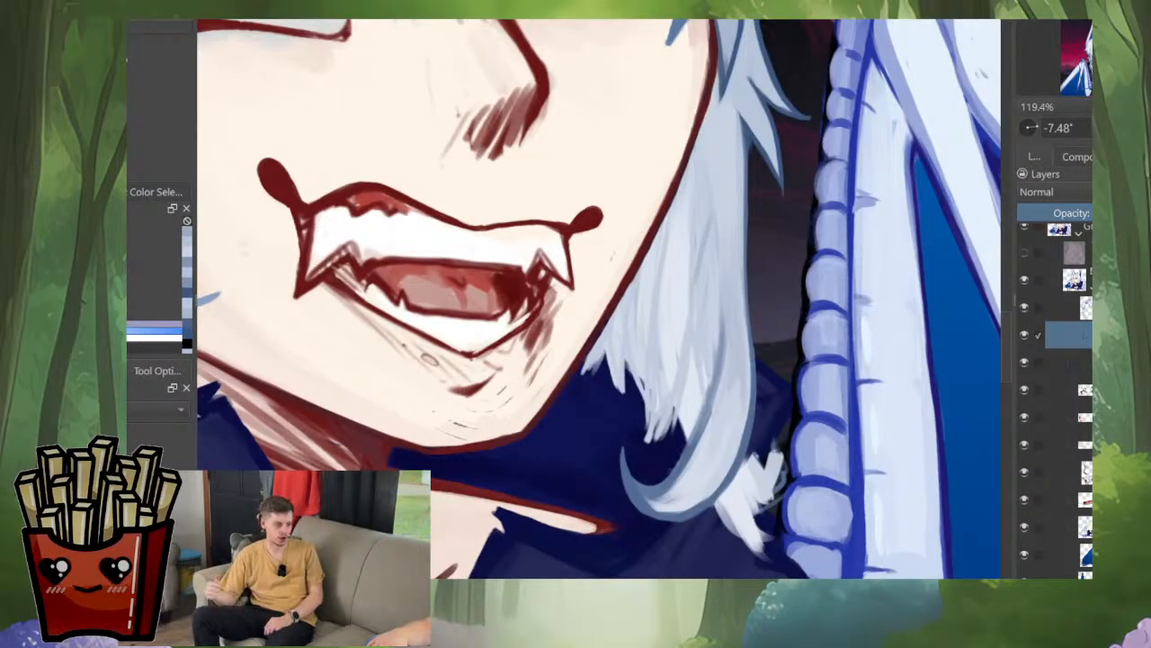
Step: Erase the stray white hair patch between the hood and the wing base beside the curl
{"action": "scroll", "coordinate": [742, 336], "scroll_direction": "down", "scroll_amount": 5}
{"action": "scroll", "coordinate": [743, 388], "scroll_direction": "up", "scroll_amount": 5}
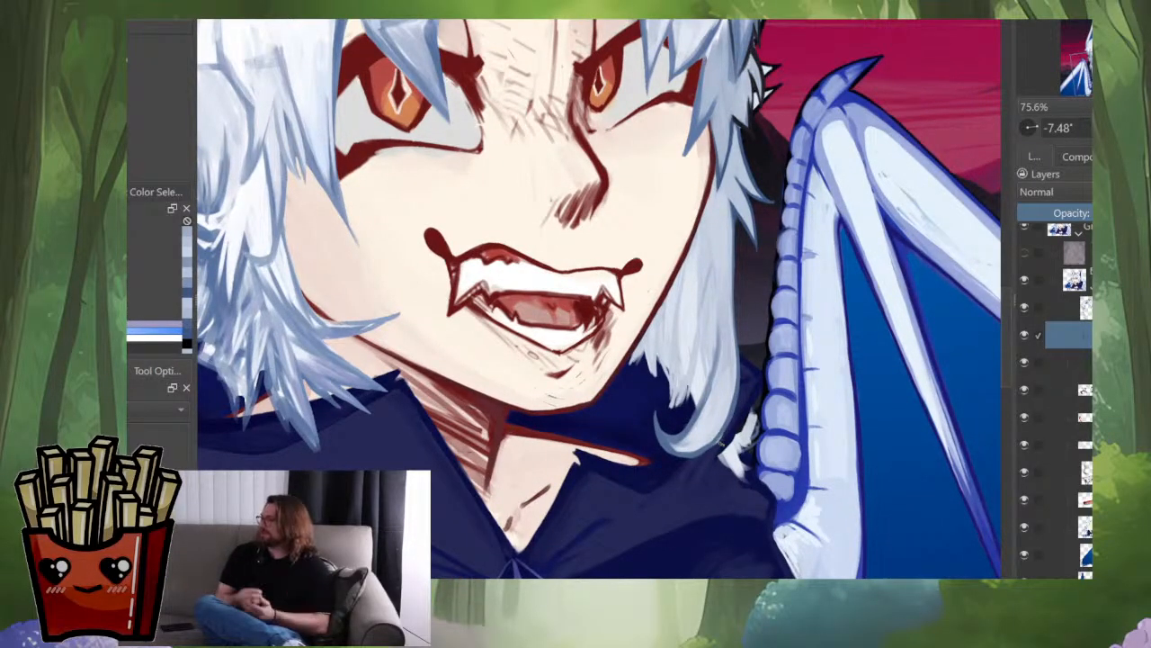
{"action": "scroll", "coordinate": [756, 331], "scroll_direction": "up", "scroll_amount": 3}
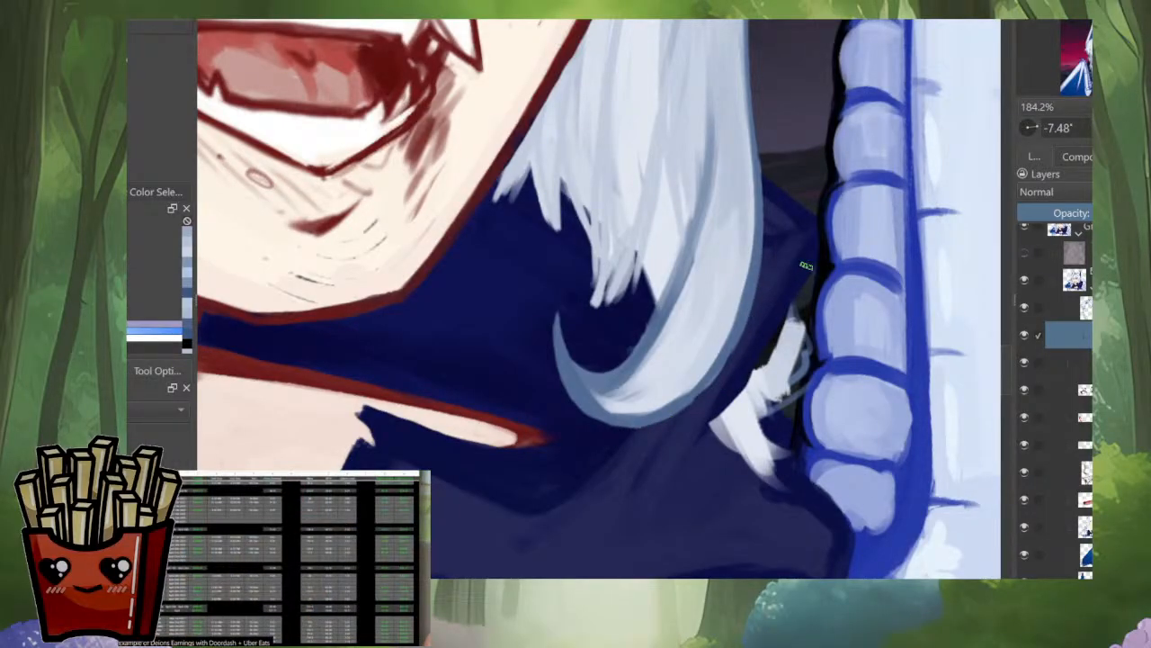
{"action": "mouse_move", "coordinate": [797, 311]}
{"action": "left_mouse_down"}
{"action": "mouse_move", "coordinate": [754, 416]}
{"action": "mouse_move", "coordinate": [720, 434]}
{"action": "mouse_move", "coordinate": [748, 437]}
{"action": "mouse_move", "coordinate": [746, 406]}
{"action": "left_mouse_up"}
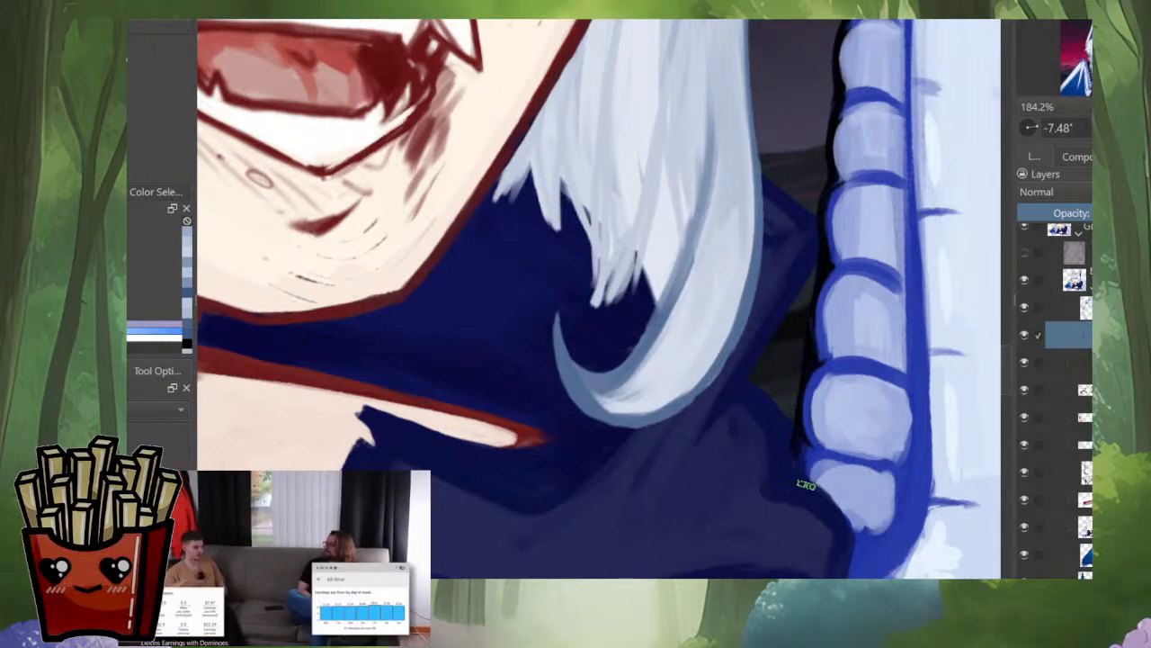
Step: Refine the side lock's inner strand tips and the gap where they meet the curl, then reset the canvas rotation
{"action": "left_click_drag", "start_coordinate": [647, 270], "coordinate": [702, 405]}
{"action": "scroll", "coordinate": [708, 565], "scroll_direction": "down", "scroll_amount": 3}
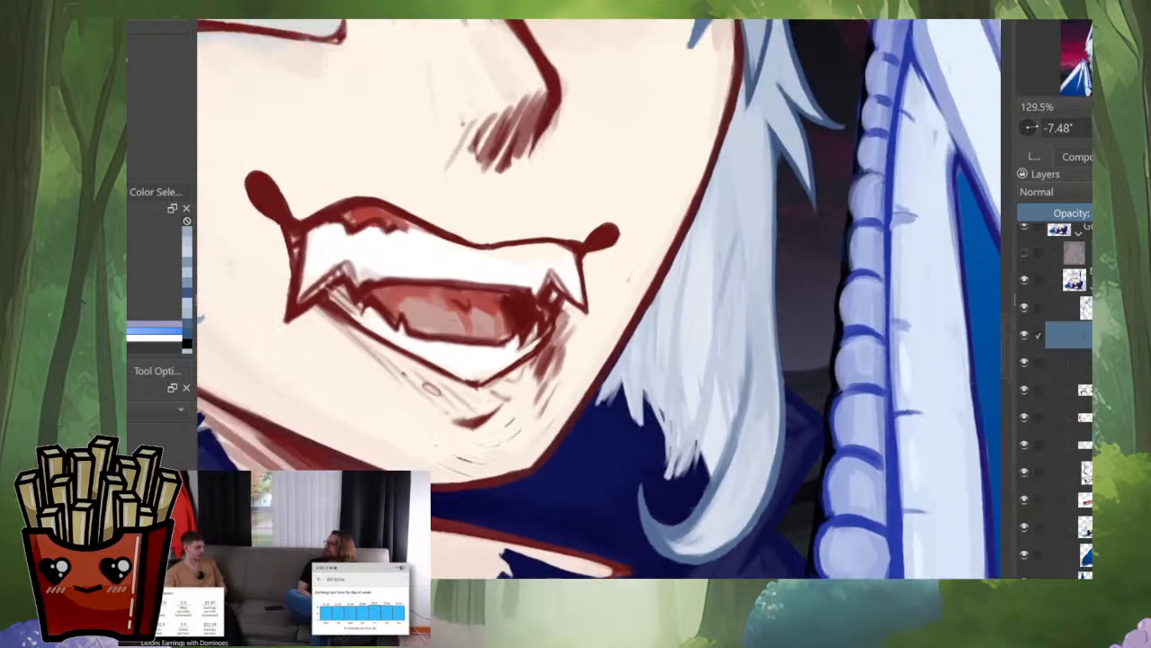
{"action": "left_click_drag", "start_coordinate": [692, 517], "coordinate": [646, 532]}
{"action": "key", "text": "ctrl+z"}
{"action": "mouse_move", "coordinate": [702, 502]}
{"action": "left_mouse_down"}
{"action": "mouse_move", "coordinate": [671, 541]}
{"action": "mouse_move", "coordinate": [708, 543]}
{"action": "left_mouse_up"}
{"action": "scroll", "coordinate": [724, 547], "scroll_direction": "down", "scroll_amount": 3}
{"action": "scroll", "coordinate": [723, 546], "scroll_direction": "up", "scroll_amount": 3}
{"action": "scroll", "coordinate": [721, 468], "scroll_direction": "down", "scroll_amount": 4}
{"action": "mouse_move", "coordinate": [720, 468]}
{"action": "left_mouse_down"}
{"action": "mouse_move", "coordinate": [713, 509]}
{"action": "mouse_move", "coordinate": [697, 518]}
{"action": "mouse_move", "coordinate": [711, 511]}
{"action": "left_mouse_up"}
{"action": "key", "text": "5"}
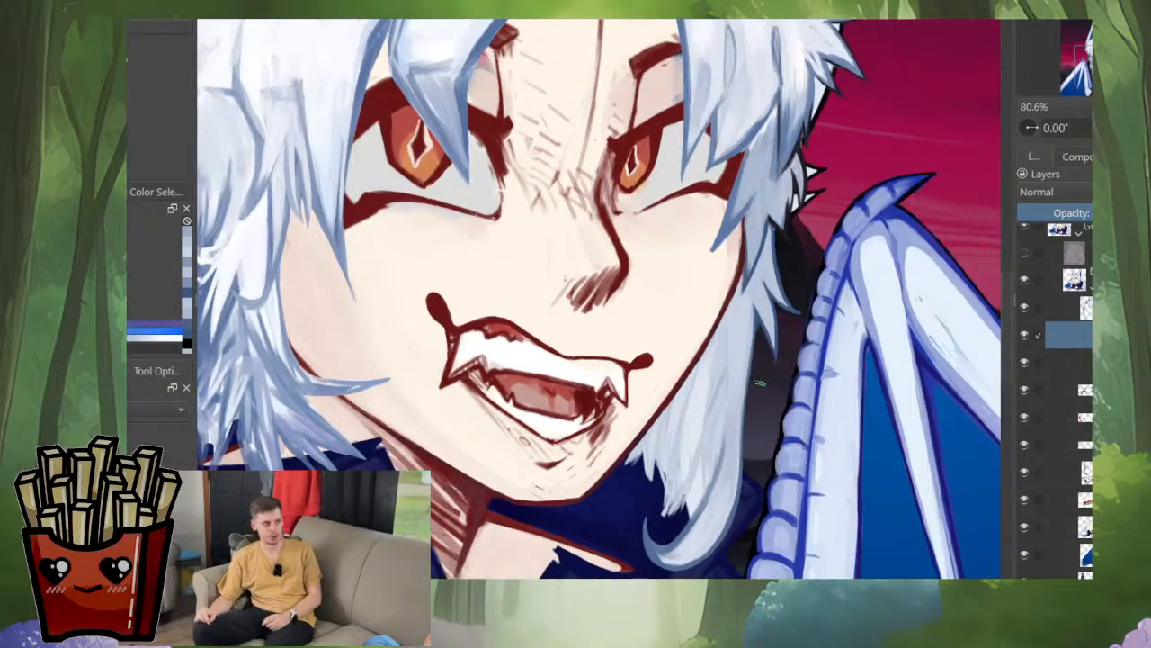
Step: Shade between the side lock's lower strands with sampled hair tones and taper them into pointed tips above the curl
{"action": "left_click_drag", "start_coordinate": [526, 441], "coordinate": [591, 430]}
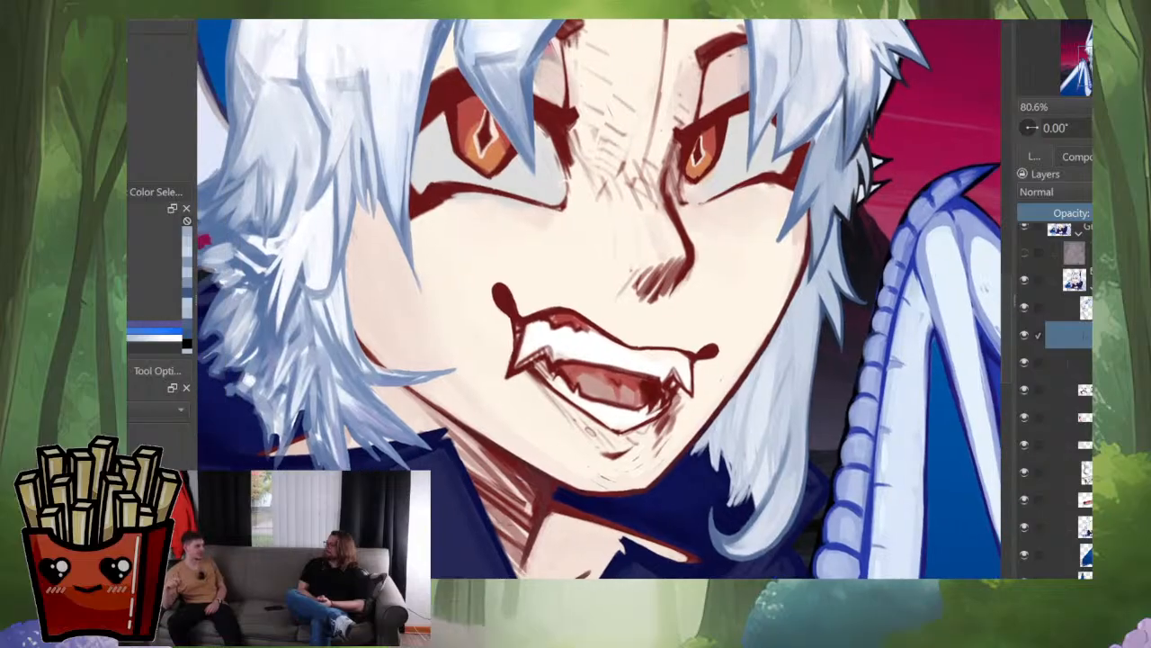
{"action": "scroll", "coordinate": [684, 454], "scroll_direction": "up", "scroll_amount": 2}
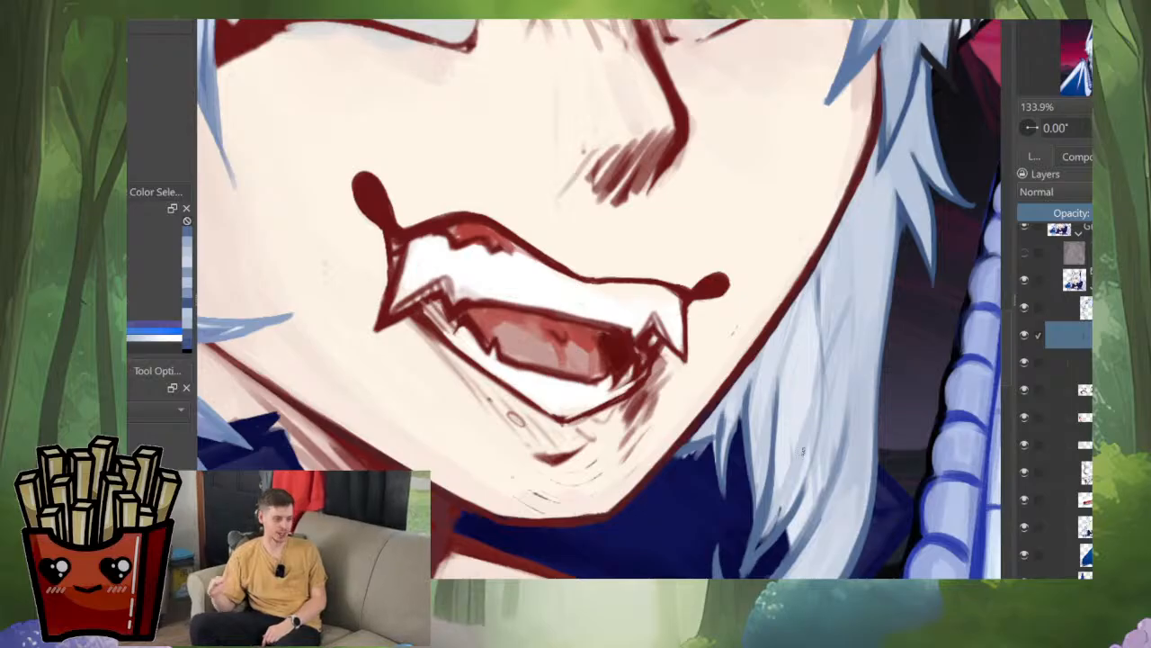
{"action": "left_click", "coordinate": [787, 500], "text": "ctrl"}
{"action": "left_click_drag", "start_coordinate": [784, 497], "coordinate": [787, 500]}
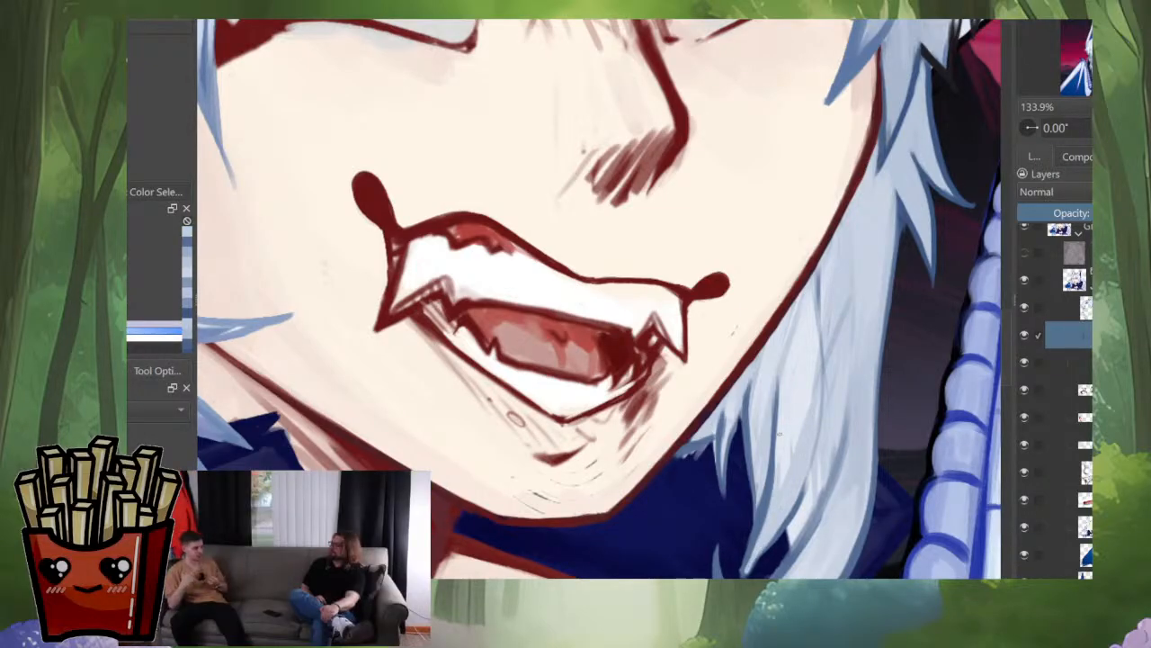
{"action": "left_click", "coordinate": [781, 432], "text": "ctrl"}
{"action": "left_click_drag", "start_coordinate": [815, 348], "coordinate": [789, 482]}
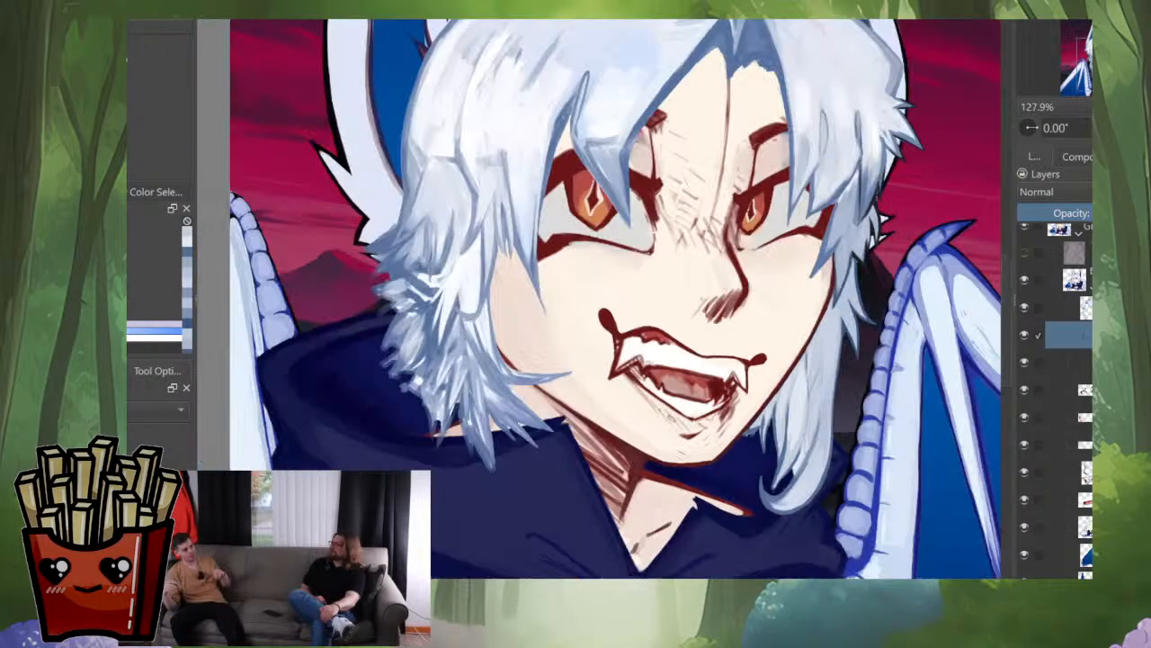
Step: Mirror the canvas and examine the side lock's shape against the full portrait and the reference images
{"action": "scroll", "coordinate": [797, 410], "scroll_direction": "down", "scroll_amount": 3}
{"action": "scroll", "coordinate": [810, 441], "scroll_direction": "up", "scroll_amount": 3}
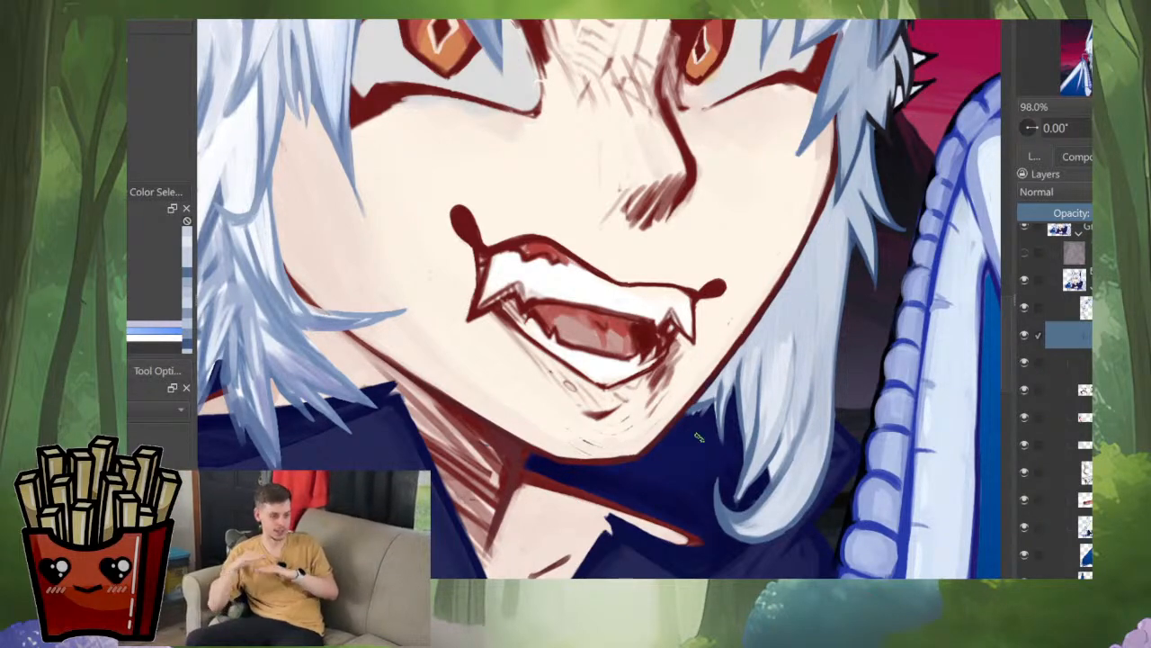
{"action": "scroll", "coordinate": [691, 438], "scroll_direction": "down", "scroll_amount": 5}
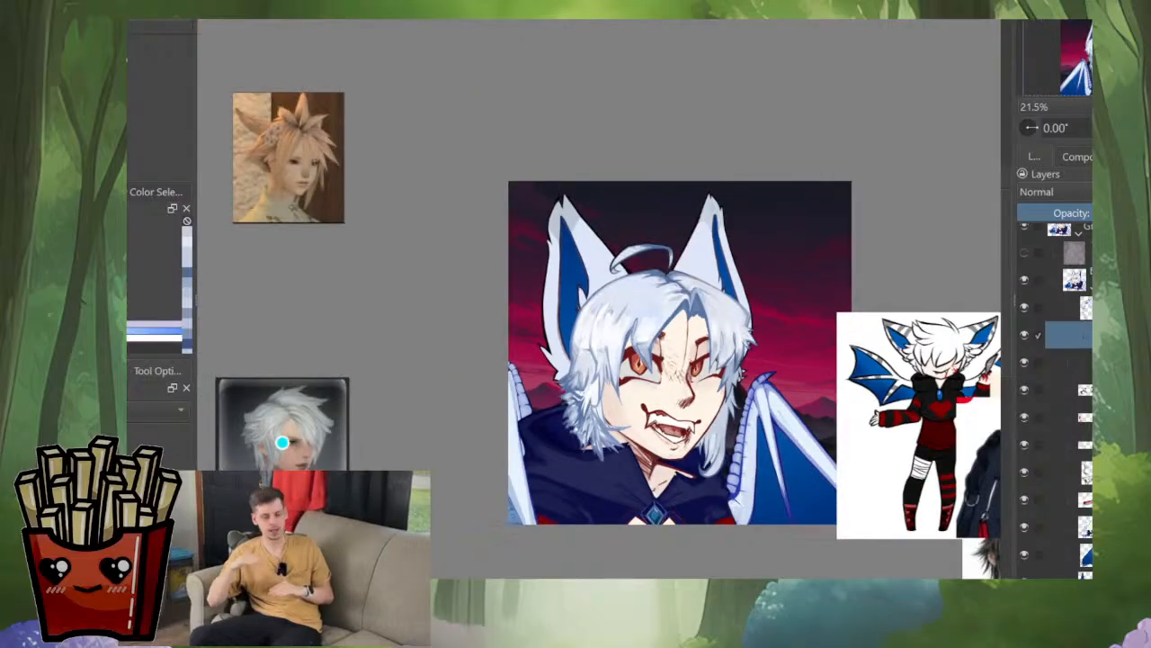
{"action": "key", "text": "m"}
{"action": "scroll", "coordinate": [496, 457], "scroll_direction": "up", "scroll_amount": 5}
{"action": "left_click_drag", "start_coordinate": [496, 457], "coordinate": [614, 508]}
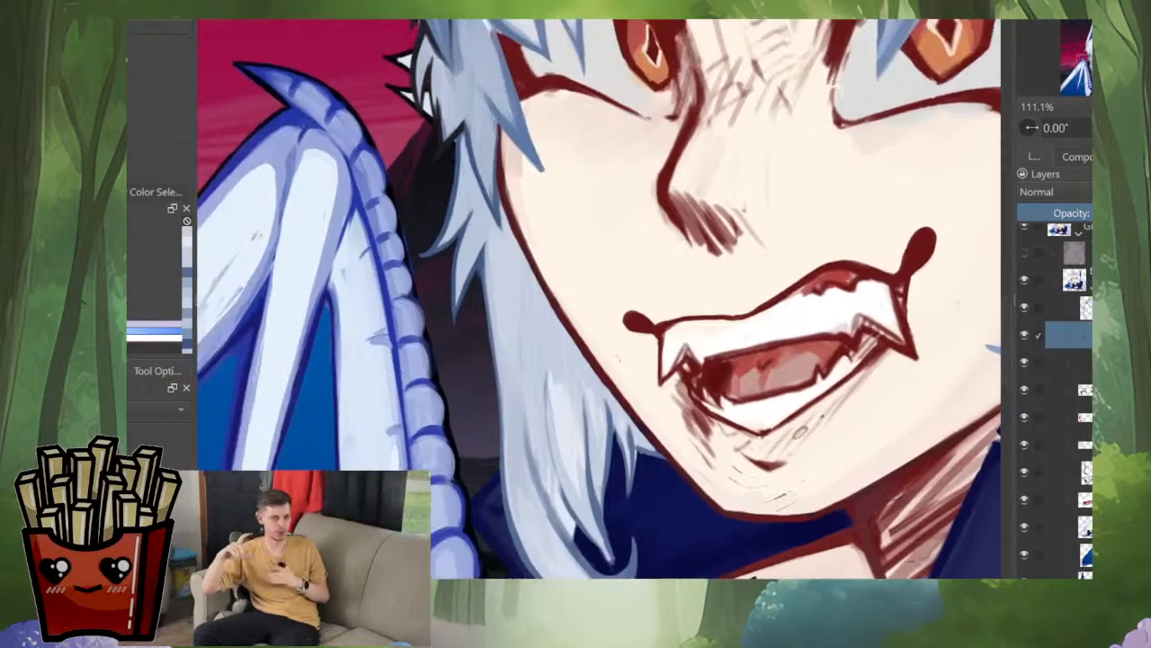
{"action": "scroll", "coordinate": [711, 474], "scroll_direction": "down", "scroll_amount": 4}
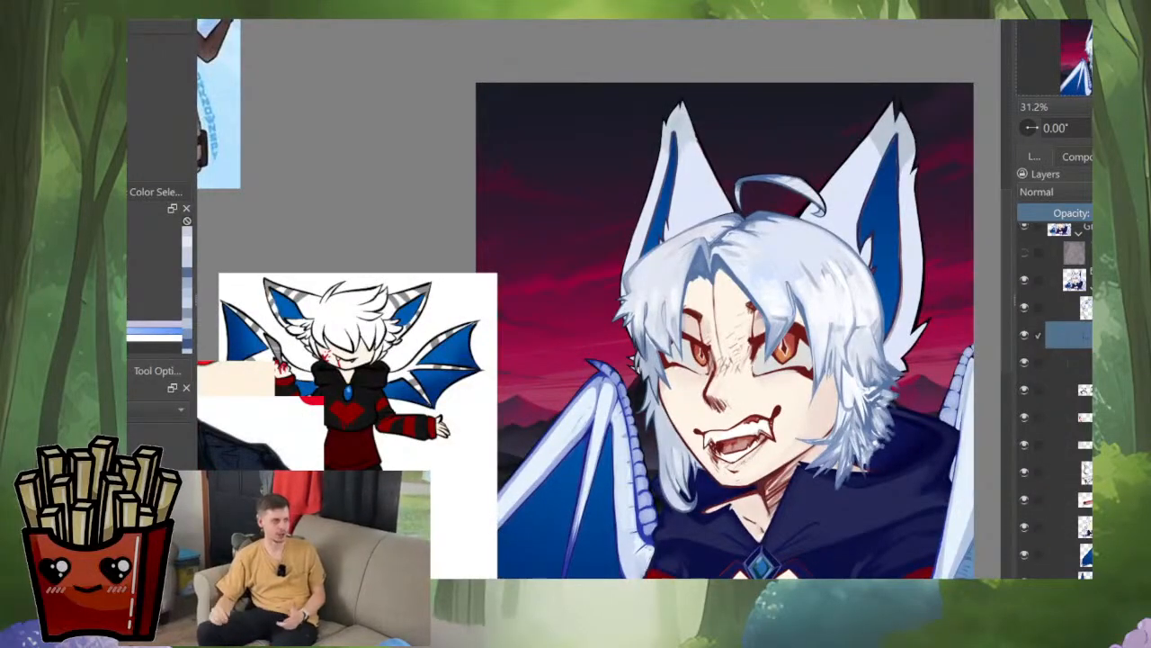
{"action": "scroll", "coordinate": [691, 488], "scroll_direction": "up", "scroll_amount": 4}
{"action": "scroll", "coordinate": [600, 298], "scroll_direction": "down", "scroll_amount": 4}
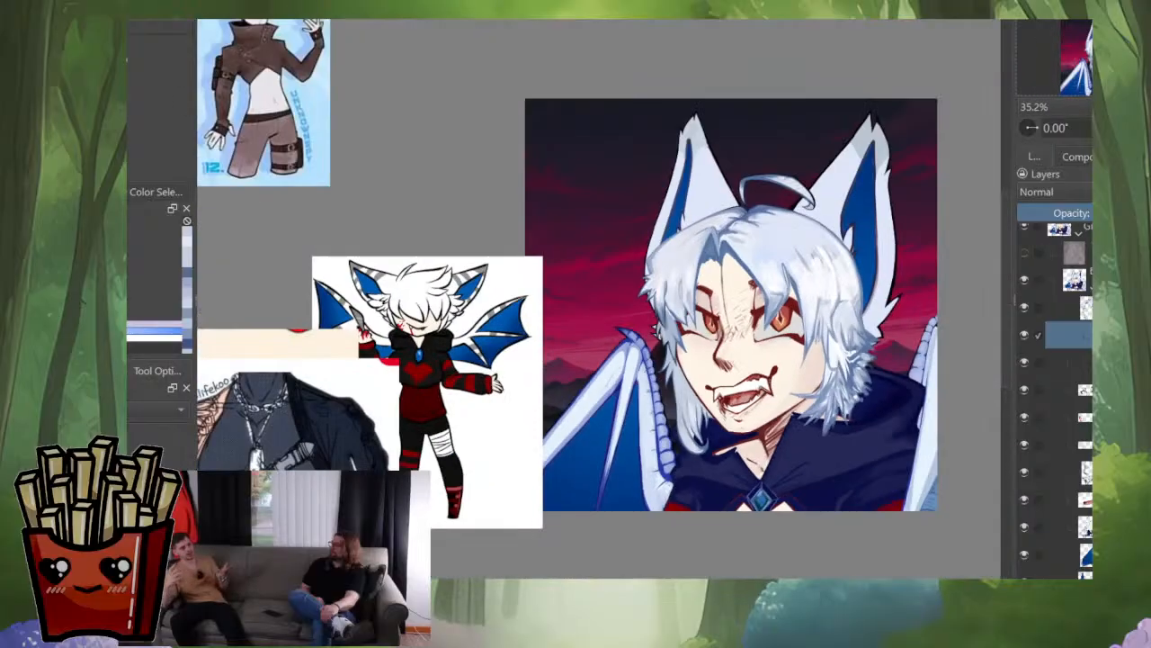
{"action": "scroll", "coordinate": [702, 436], "scroll_direction": "up", "scroll_amount": 5}
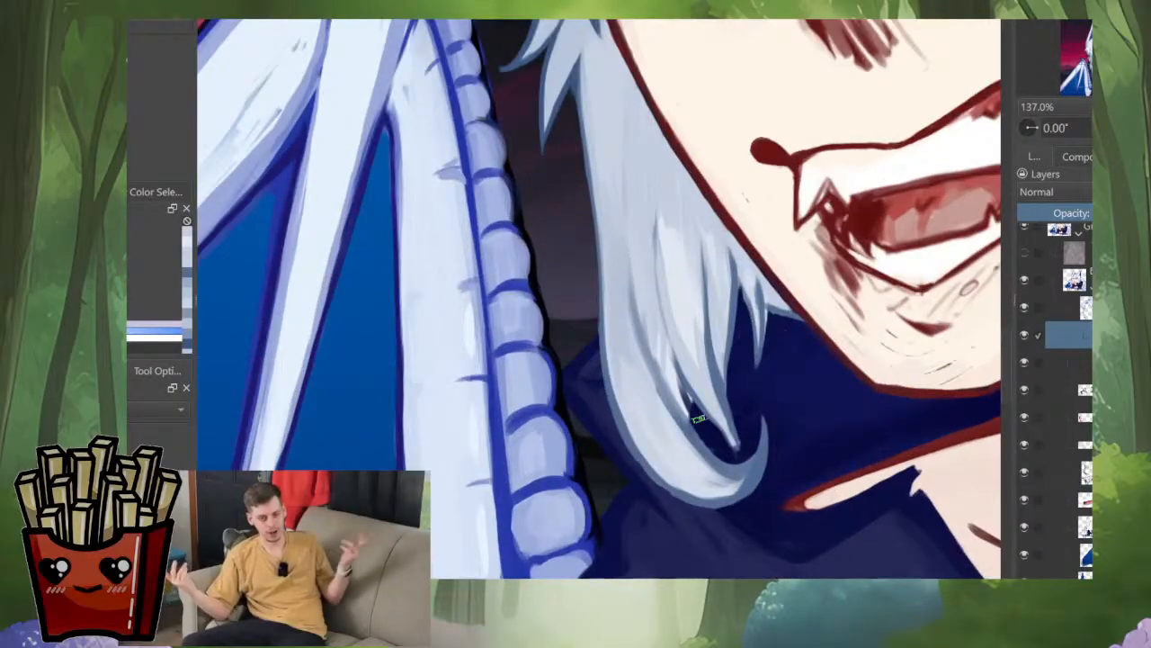
Step: Shape the narrow gap between the curl and the pointed inner strand, blend its upper end, and clean the curl's outer edge
{"action": "mouse_move", "coordinate": [703, 435]}
{"action": "left_mouse_down"}
{"action": "mouse_move", "coordinate": [670, 347]}
{"action": "mouse_move", "coordinate": [661, 225]}
{"action": "left_mouse_up"}
{"action": "left_click_drag", "start_coordinate": [662, 268], "coordinate": [689, 412]}
{"action": "left_click", "coordinate": [689, 269], "text": "ctrl"}
{"action": "left_click_drag", "start_coordinate": [660, 270], "coordinate": [665, 401]}
{"action": "mouse_move", "coordinate": [659, 262]}
{"action": "left_mouse_down"}
{"action": "mouse_move", "coordinate": [675, 395]}
{"action": "mouse_move", "coordinate": [695, 439]}
{"action": "left_mouse_up"}
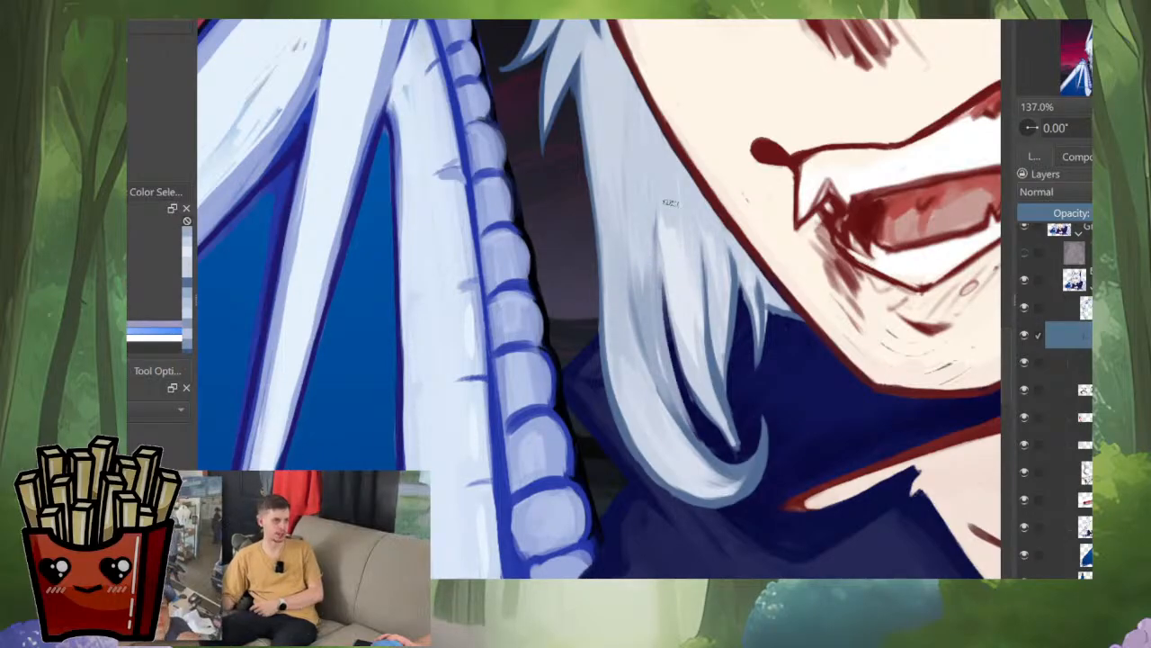
{"action": "left_click_drag", "start_coordinate": [660, 239], "coordinate": [681, 390]}
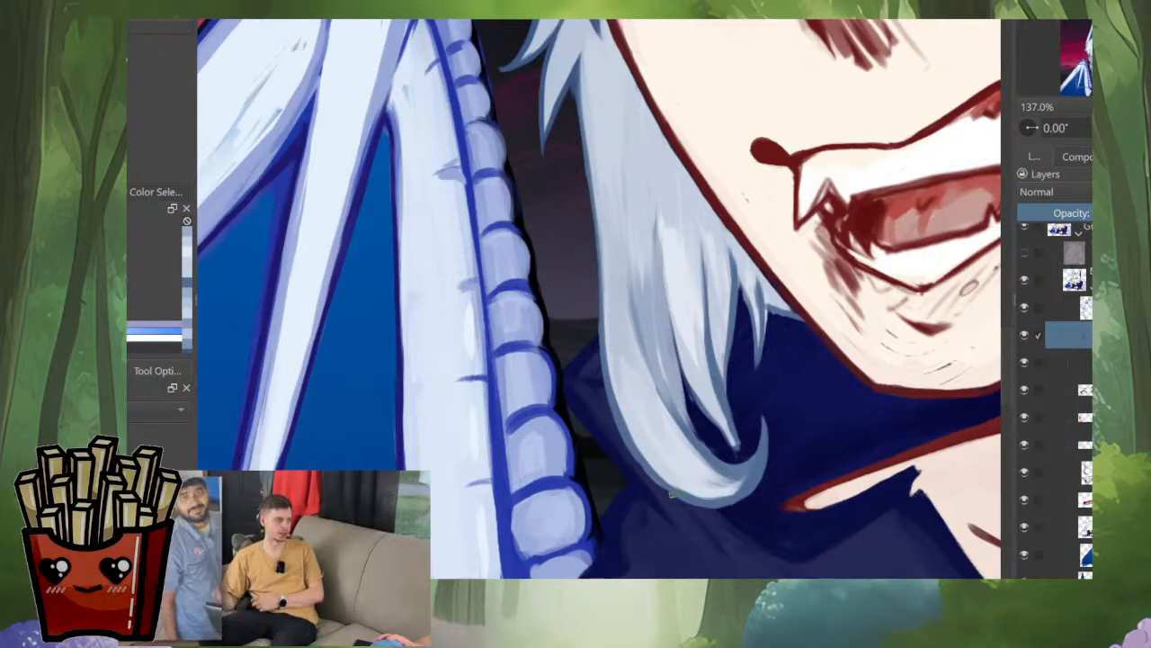
{"action": "scroll", "coordinate": [679, 477], "scroll_direction": "down", "scroll_amount": 6}
{"action": "left_click_drag", "start_coordinate": [681, 468], "coordinate": [681, 497]}
{"action": "scroll", "coordinate": [693, 477], "scroll_direction": "up", "scroll_amount": 4}
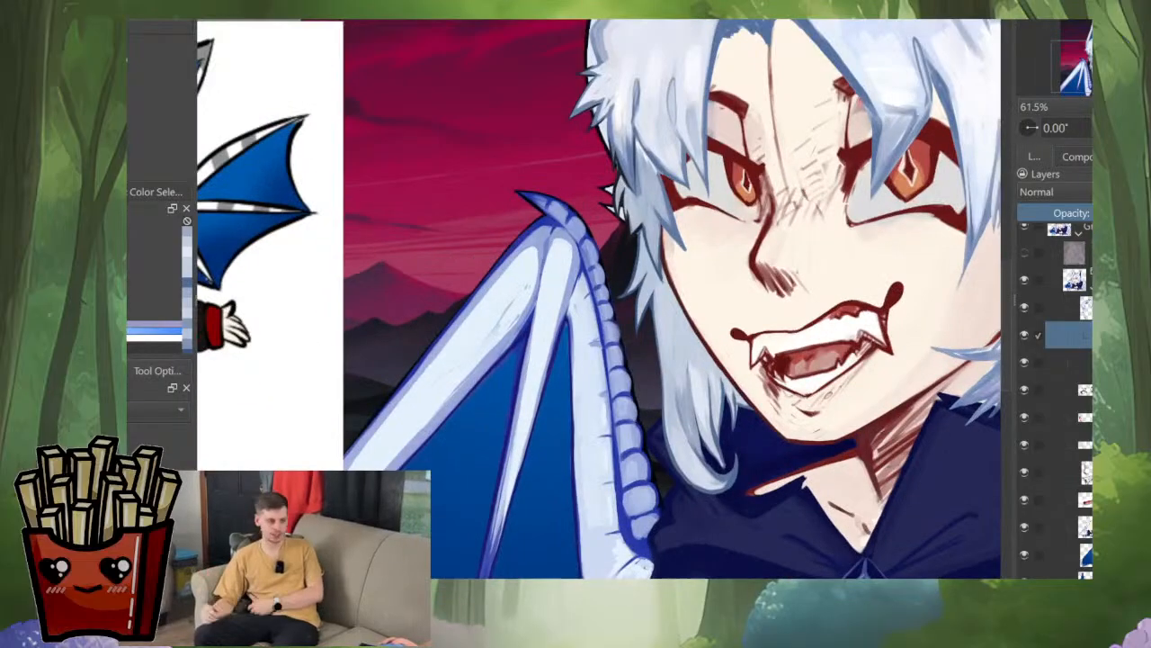
Step: Flip the canvas back and examine the finished side lock close up and across the whole portrait
{"action": "scroll", "coordinate": [716, 421], "scroll_direction": "down", "scroll_amount": 5}
{"action": "key", "text": "m"}
{"action": "left_click_drag", "start_coordinate": [447, 434], "coordinate": [649, 465]}
{"action": "scroll", "coordinate": [649, 465], "scroll_direction": "up", "scroll_amount": 3}
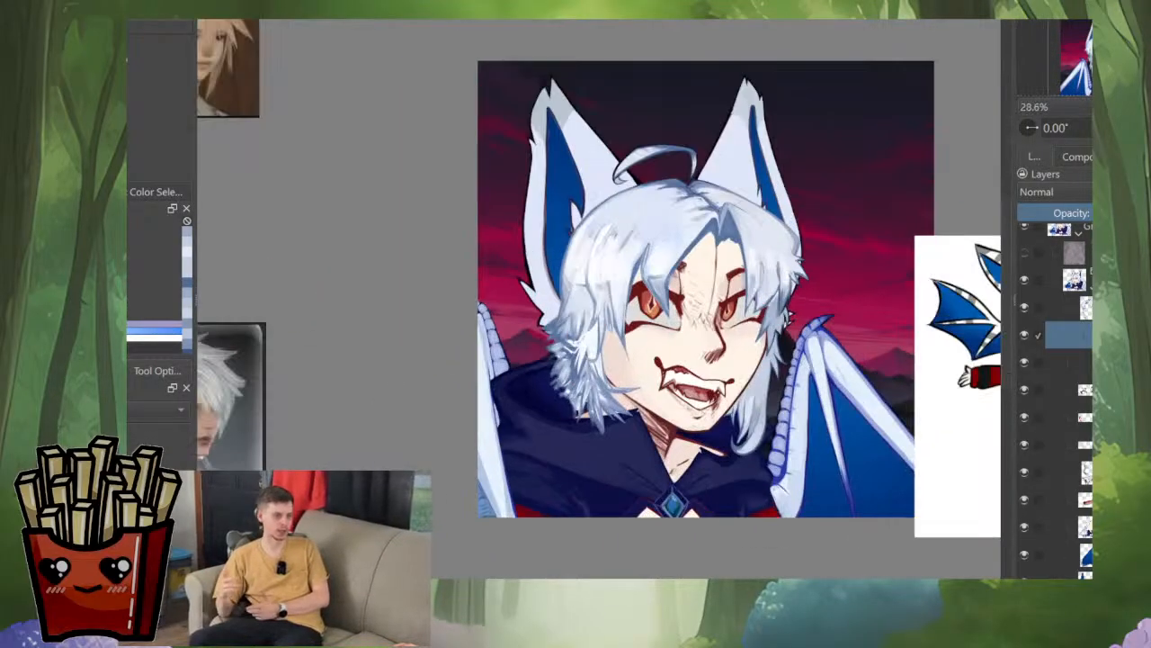
{"action": "scroll", "coordinate": [752, 375], "scroll_direction": "up", "scroll_amount": 3}
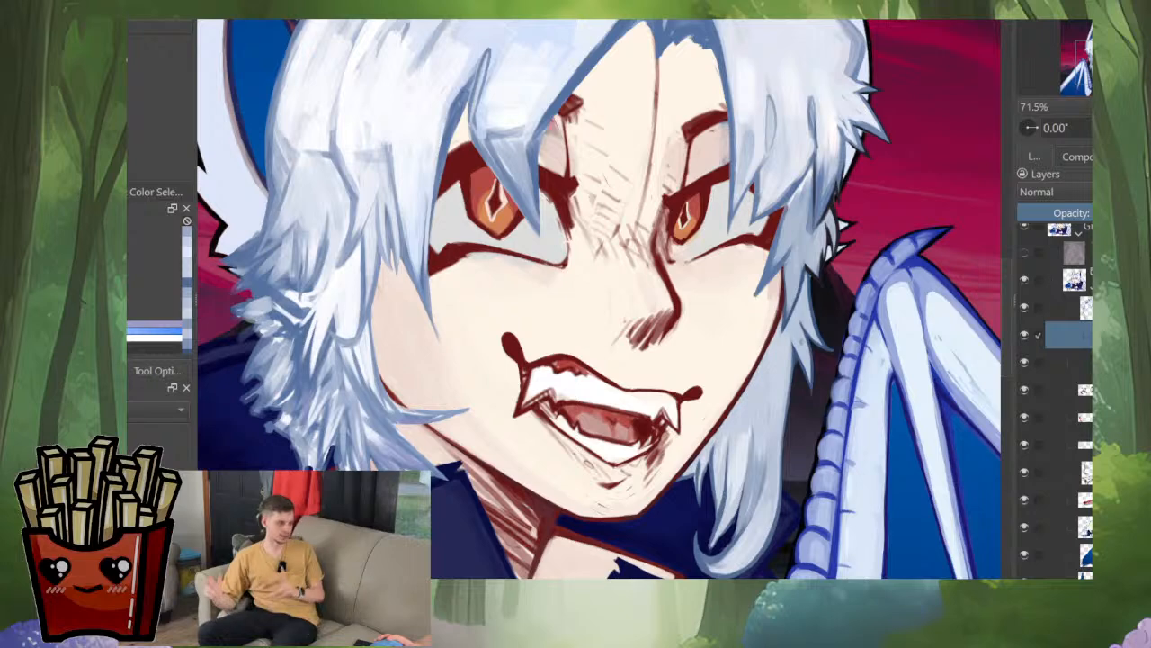
{"action": "scroll", "coordinate": [793, 385], "scroll_direction": "down", "scroll_amount": 4}
{"action": "scroll", "coordinate": [796, 436], "scroll_direction": "up", "scroll_amount": 2}
{"action": "left_click_drag", "start_coordinate": [796, 437], "coordinate": [798, 463]}
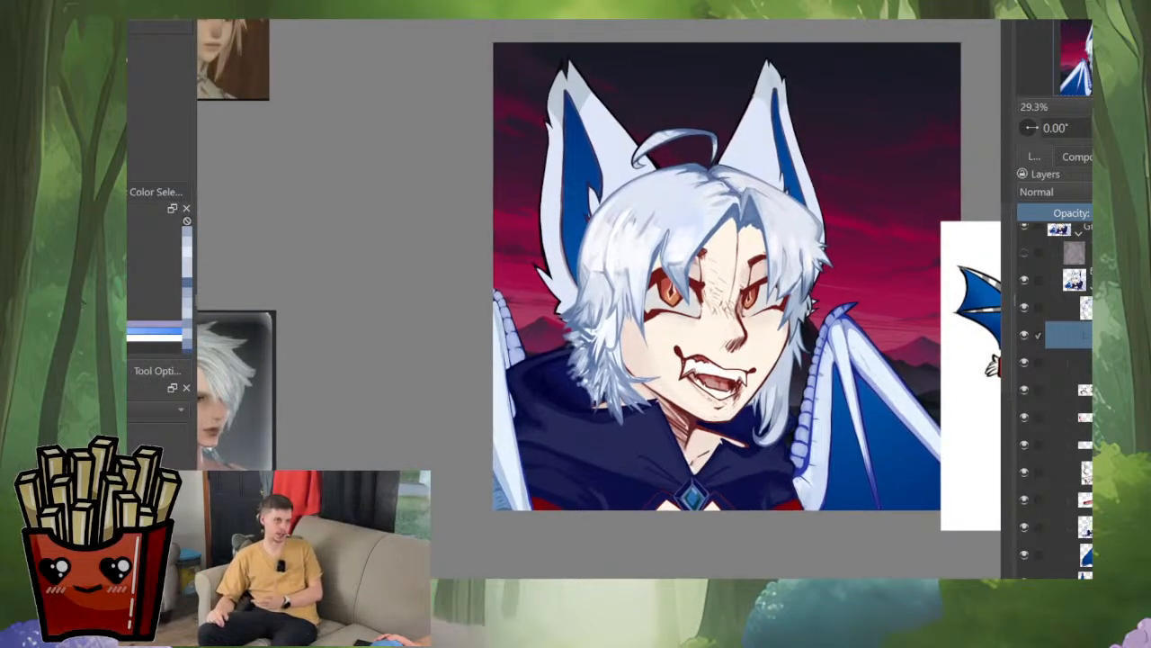
{"action": "scroll", "coordinate": [793, 437], "scroll_direction": "down", "scroll_amount": 1}
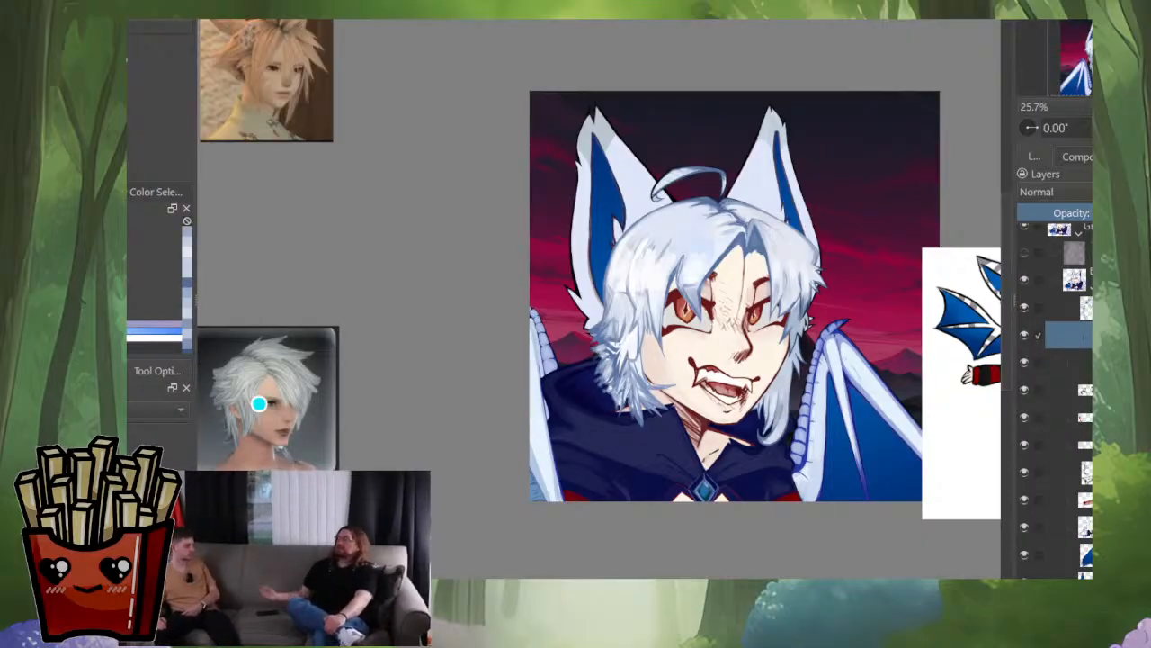
{"action": "scroll", "coordinate": [778, 413], "scroll_direction": "up", "scroll_amount": 5}
{"action": "scroll", "coordinate": [810, 381], "scroll_direction": "up", "scroll_amount": 1}
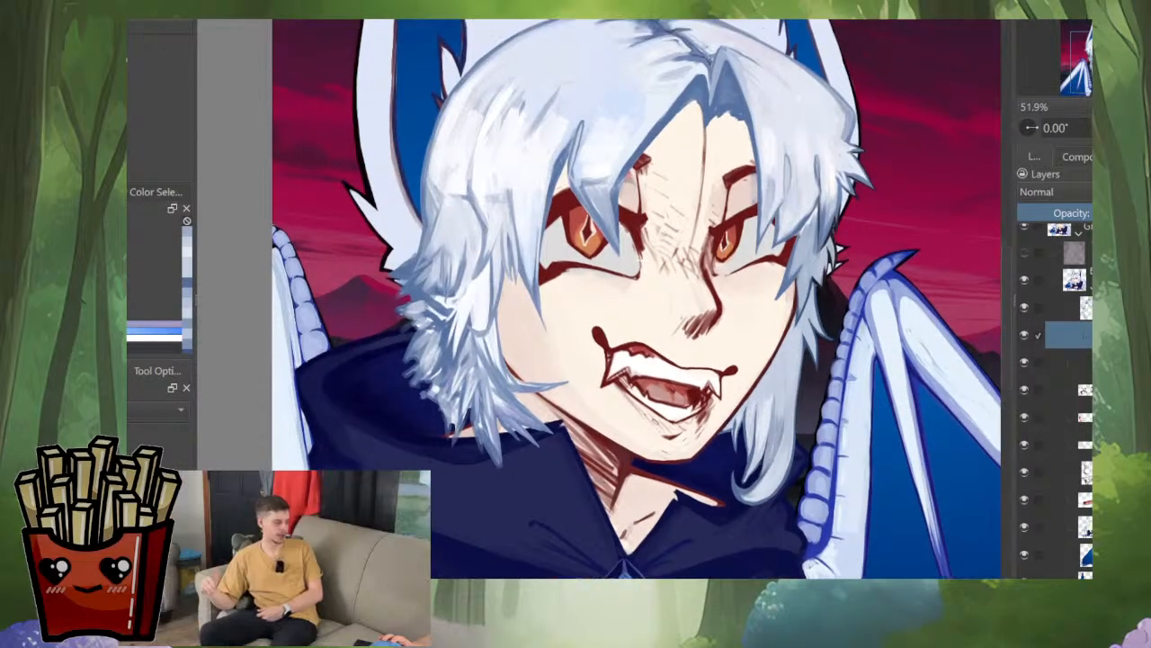
{"action": "scroll", "coordinate": [809, 382], "scroll_direction": "up", "scroll_amount": 2}
{"action": "scroll", "coordinate": [720, 356], "scroll_direction": "up", "scroll_amount": 3}
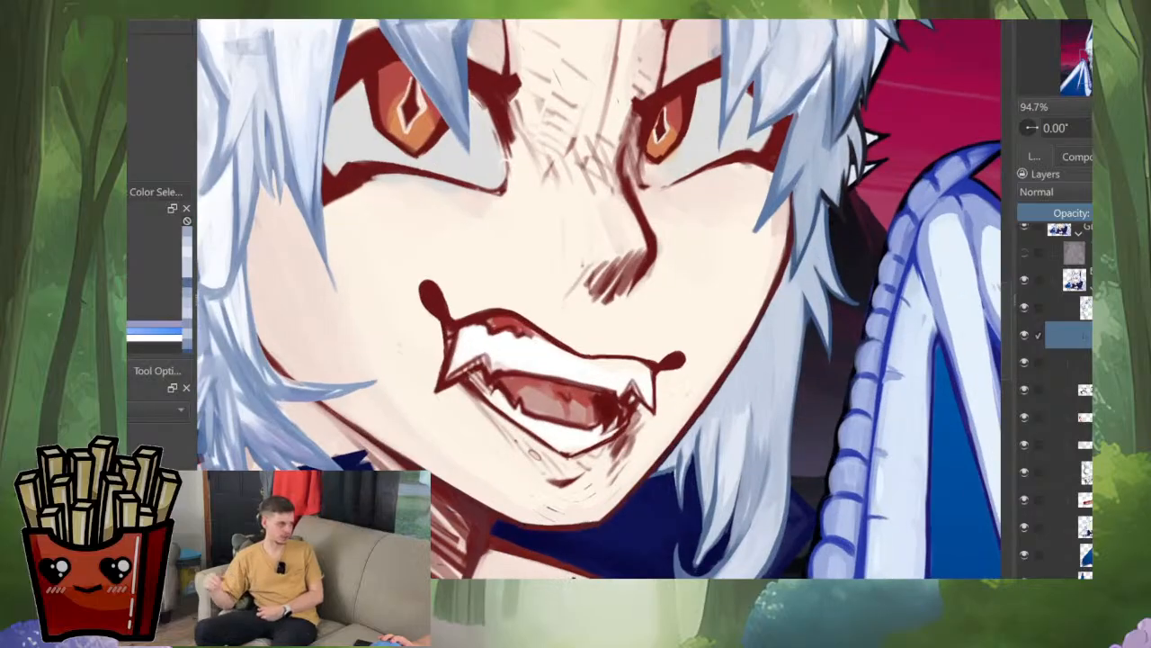
{"action": "scroll", "coordinate": [817, 361], "scroll_direction": "down", "scroll_amount": 3}
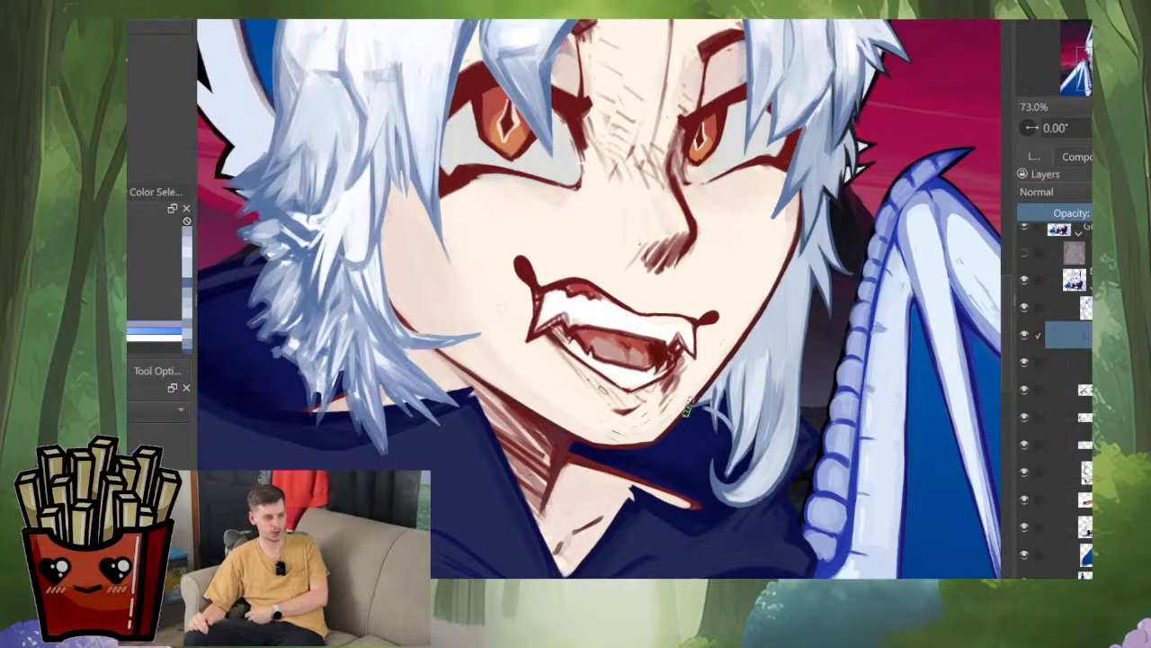
{"action": "scroll", "coordinate": [751, 374], "scroll_direction": "down", "scroll_amount": 9}
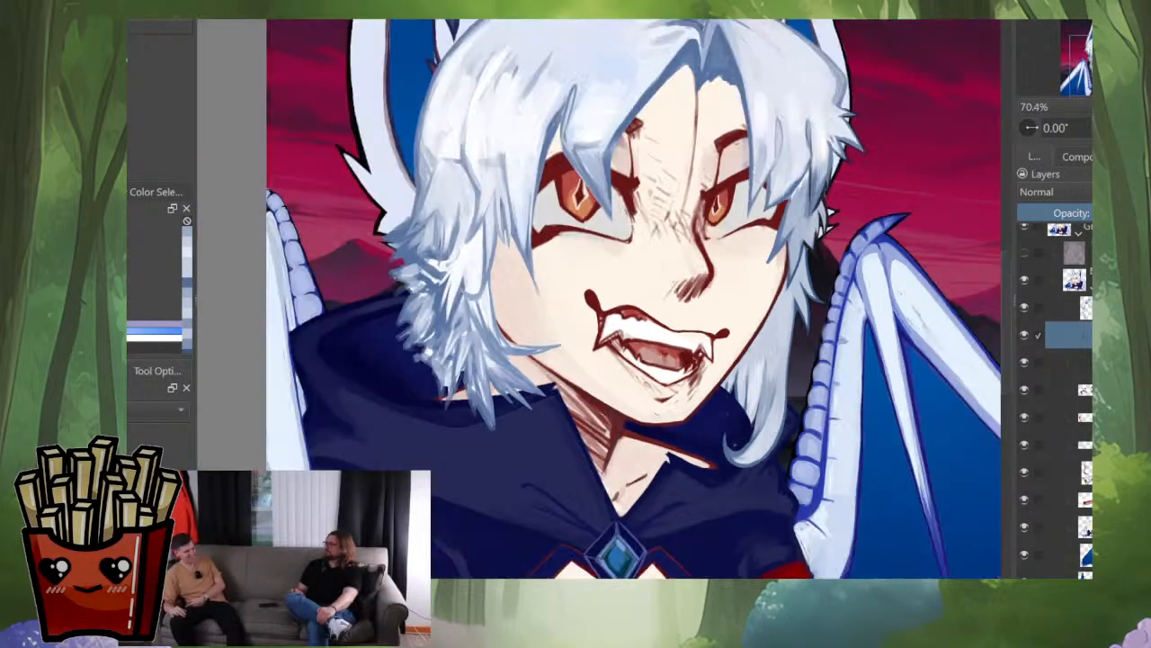
Step: Refine the side lock's shading and outer edge with sampled hair tones and tidy the gap above the curl
{"action": "left_click_drag", "start_coordinate": [753, 373], "coordinate": [762, 459]}
{"action": "scroll", "coordinate": [765, 473], "scroll_direction": "up", "scroll_amount": 3}
{"action": "scroll", "coordinate": [719, 441], "scroll_direction": "up", "scroll_amount": 6}
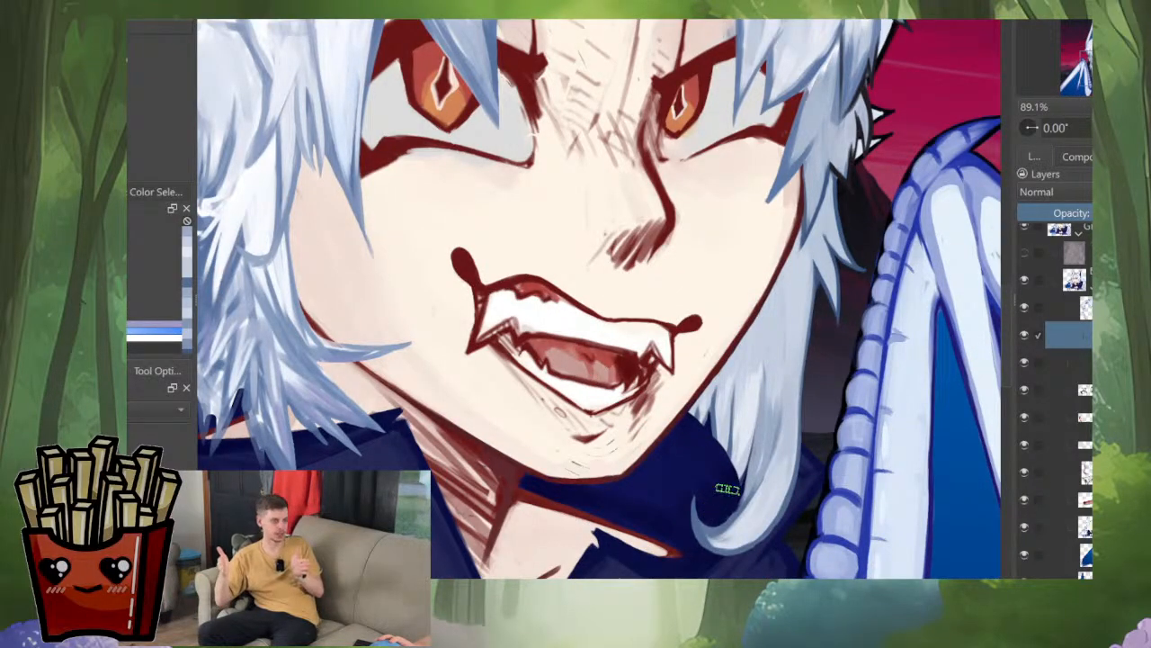
{"action": "scroll", "coordinate": [706, 421], "scroll_direction": "down", "scroll_amount": 6}
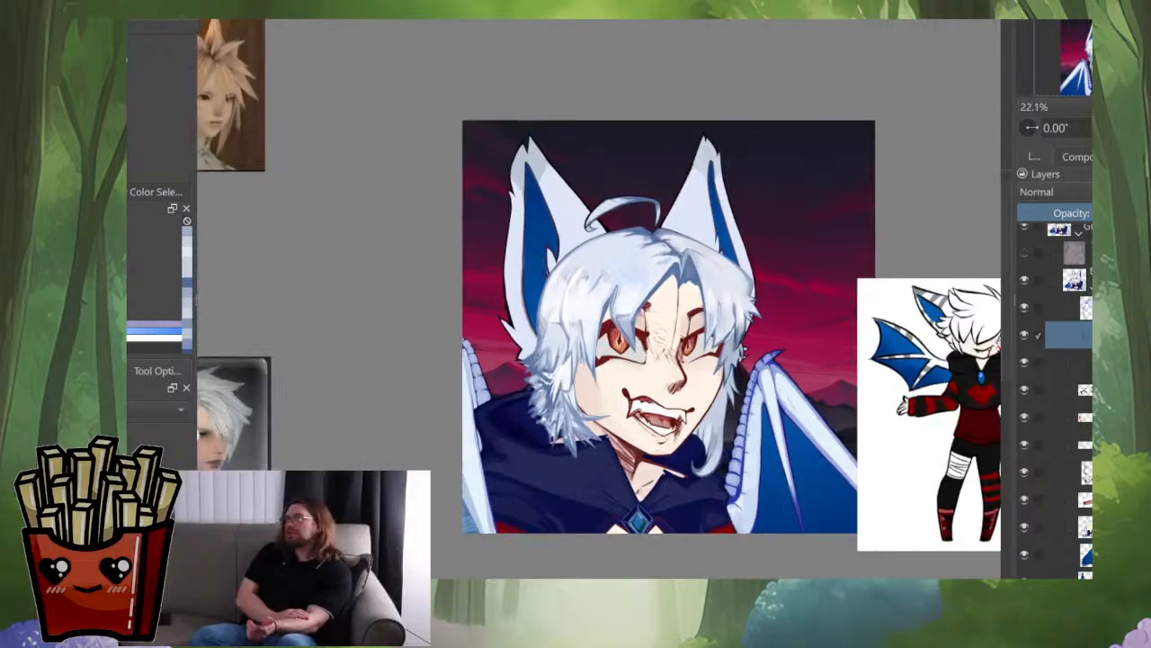
{"action": "scroll", "coordinate": [697, 435], "scroll_direction": "up", "scroll_amount": 4}
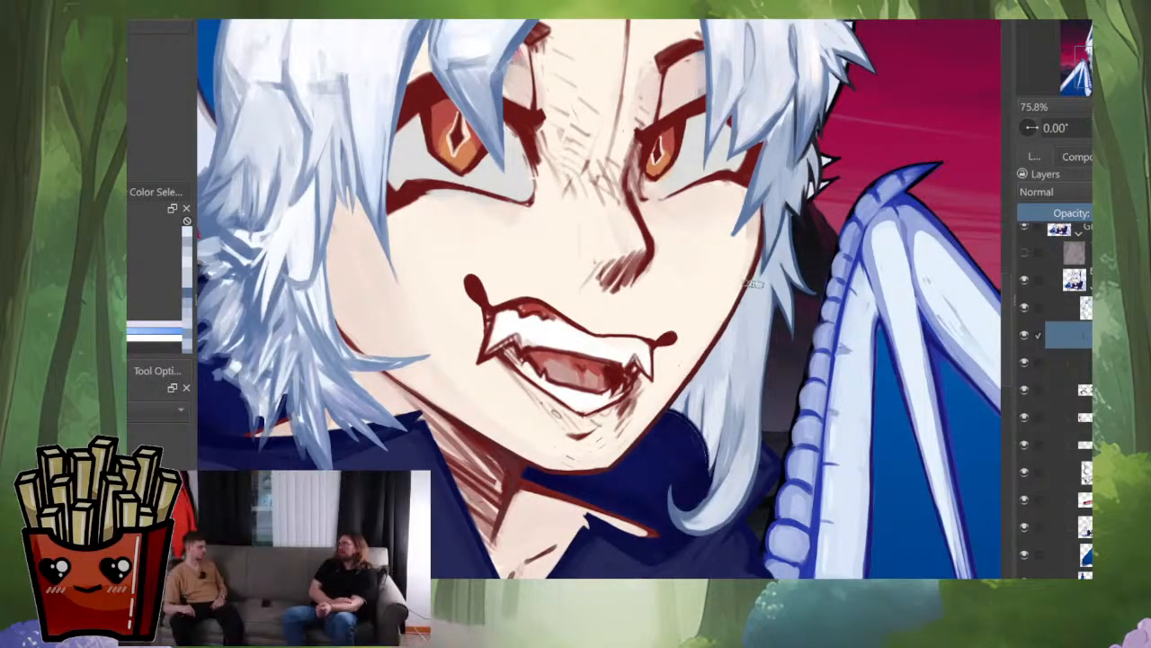
{"action": "left_click_drag", "start_coordinate": [754, 284], "coordinate": [754, 336]}
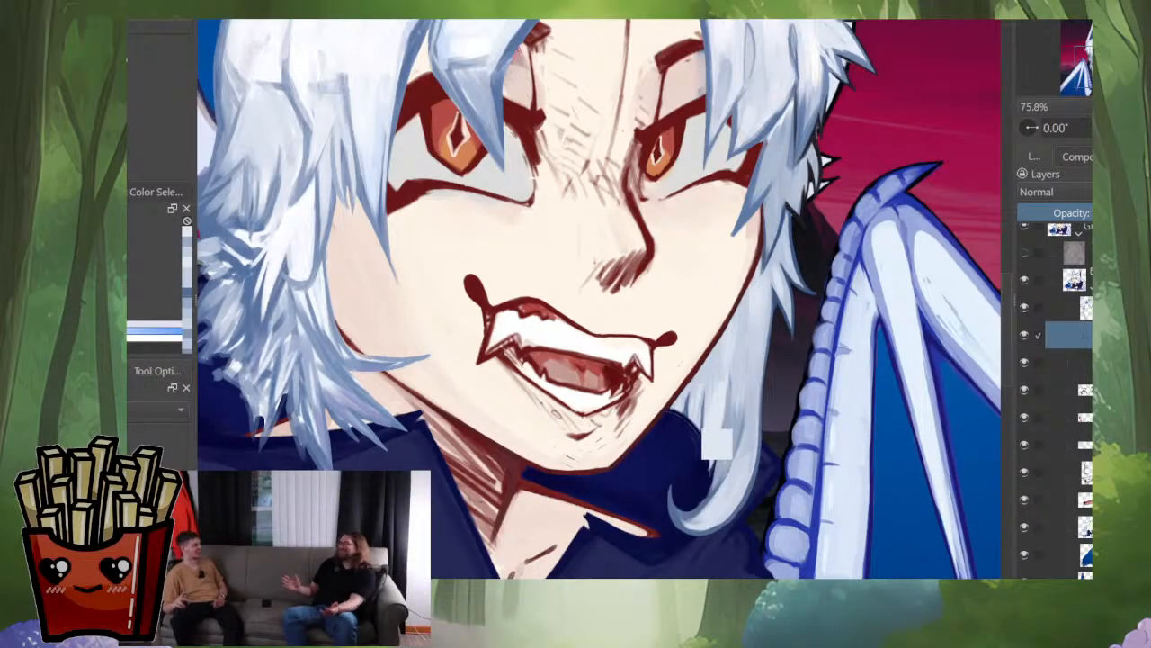
{"action": "left_click", "coordinate": [752, 432], "text": "ctrl"}
{"action": "left_click_drag", "start_coordinate": [752, 441], "coordinate": [749, 449]}
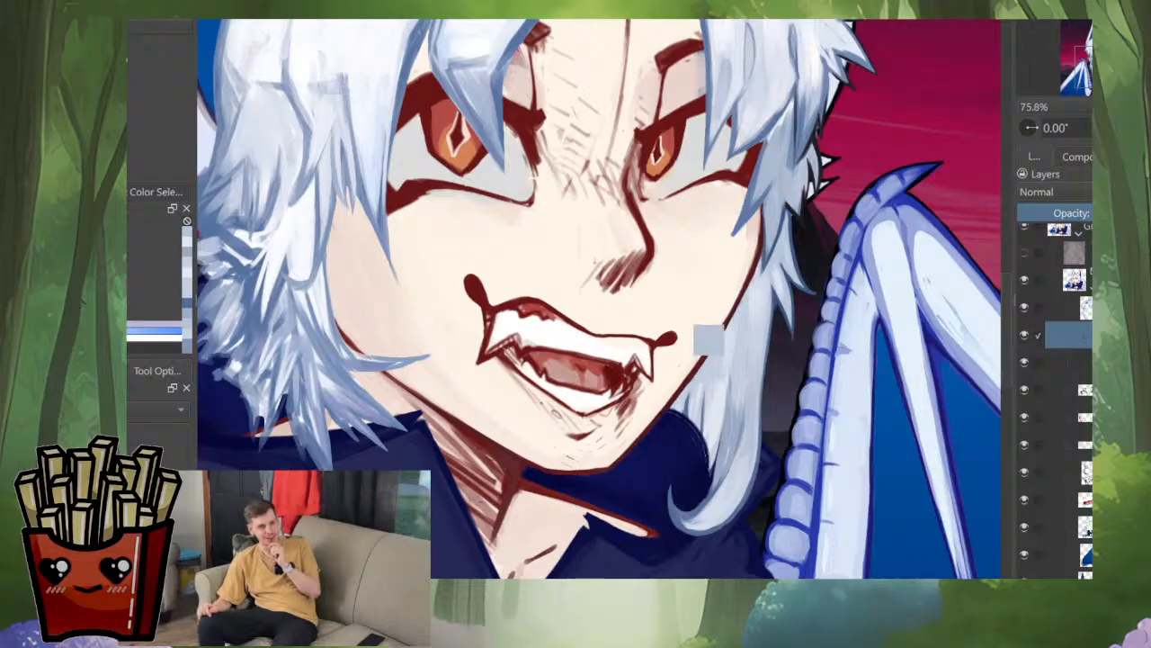
{"action": "left_click", "coordinate": [681, 507], "text": "ctrl"}
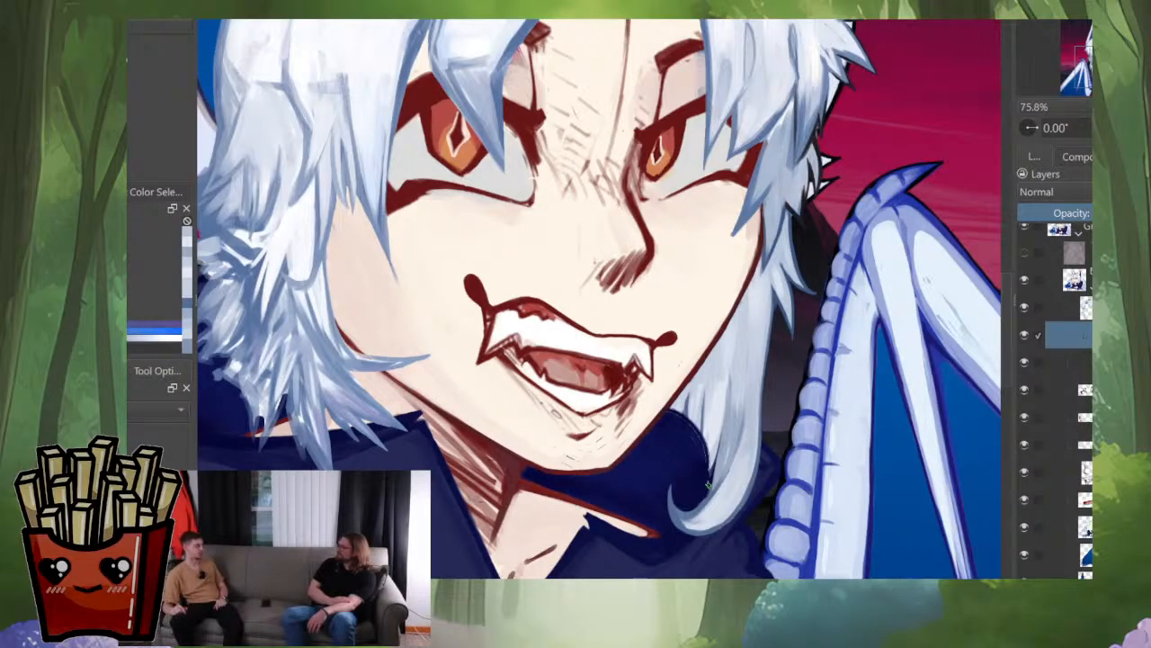
{"action": "left_click_drag", "start_coordinate": [709, 485], "coordinate": [716, 470]}
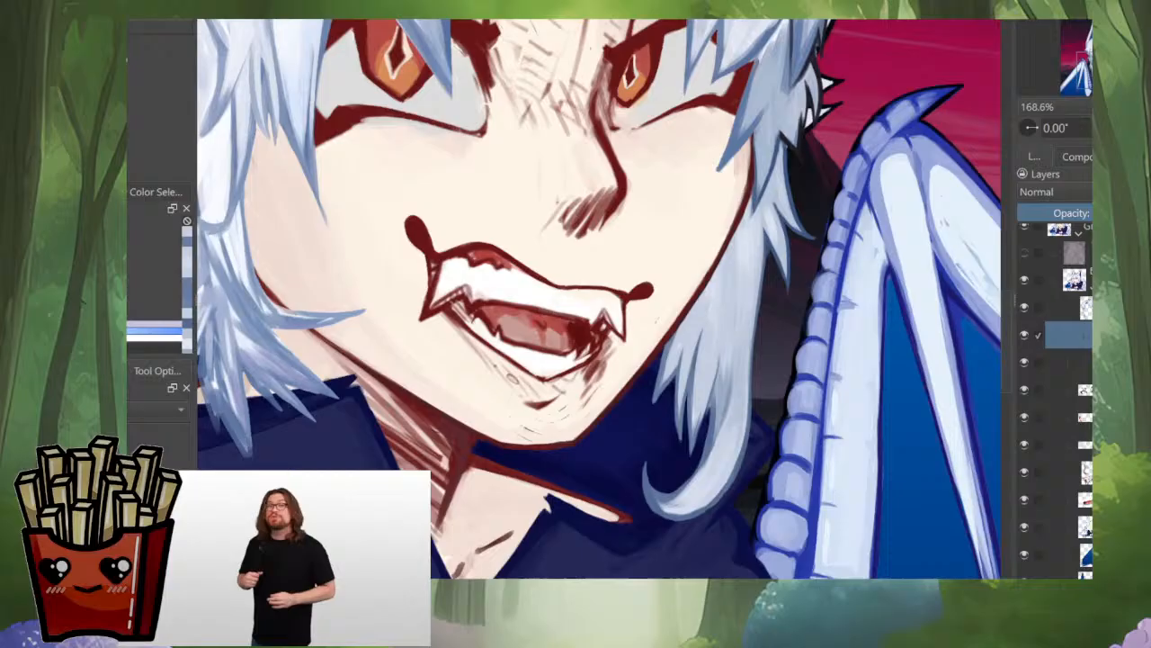
Step: Mirror the canvas and flip it back to check the side lock against the whole portrait and the reference images
{"action": "scroll", "coordinate": [687, 315], "scroll_direction": "down", "scroll_amount": 6}
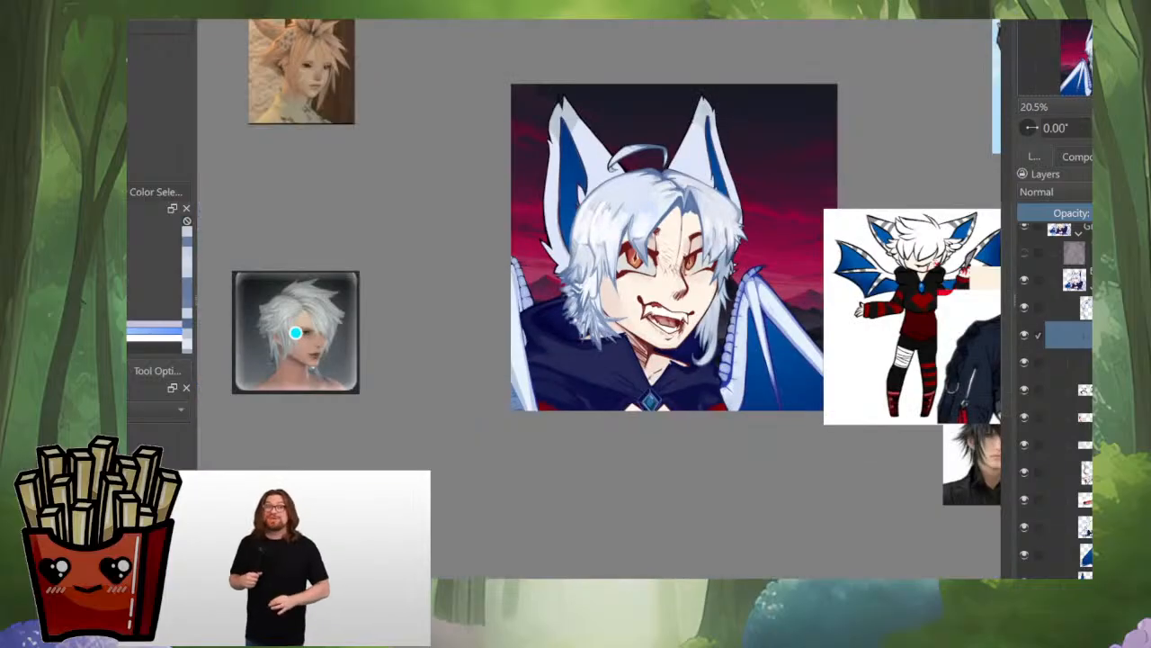
{"action": "key", "text": "m"}
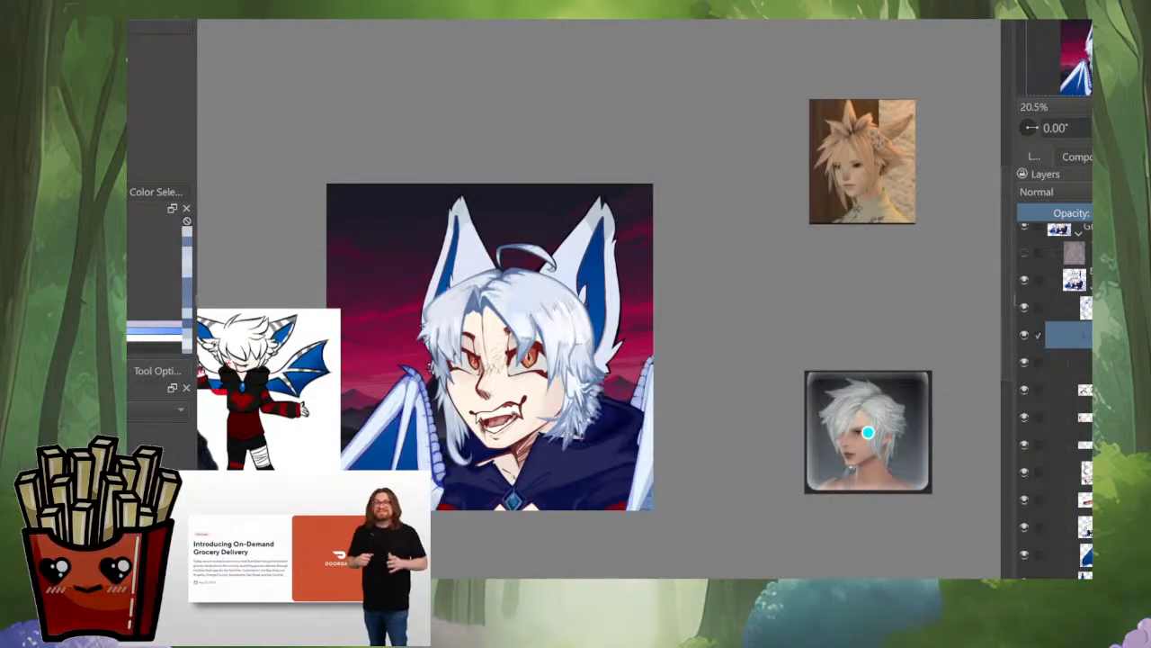
{"action": "scroll", "coordinate": [466, 422], "scroll_direction": "up", "scroll_amount": 5}
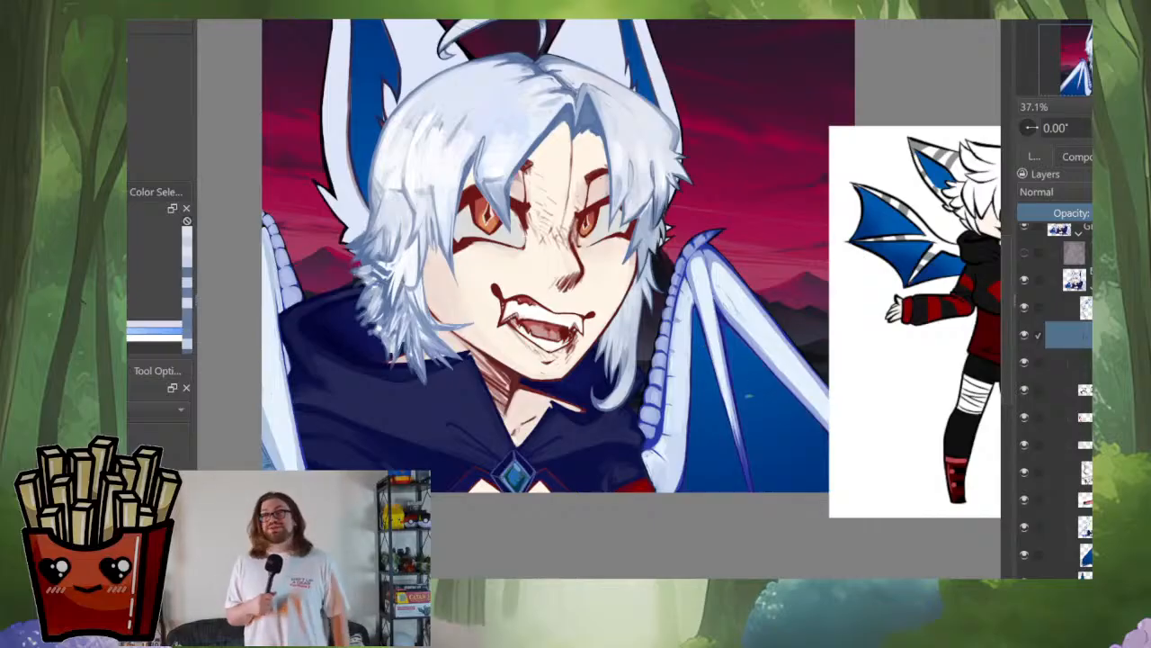
{"action": "left_click_drag", "start_coordinate": [558, 269], "coordinate": [619, 311]}
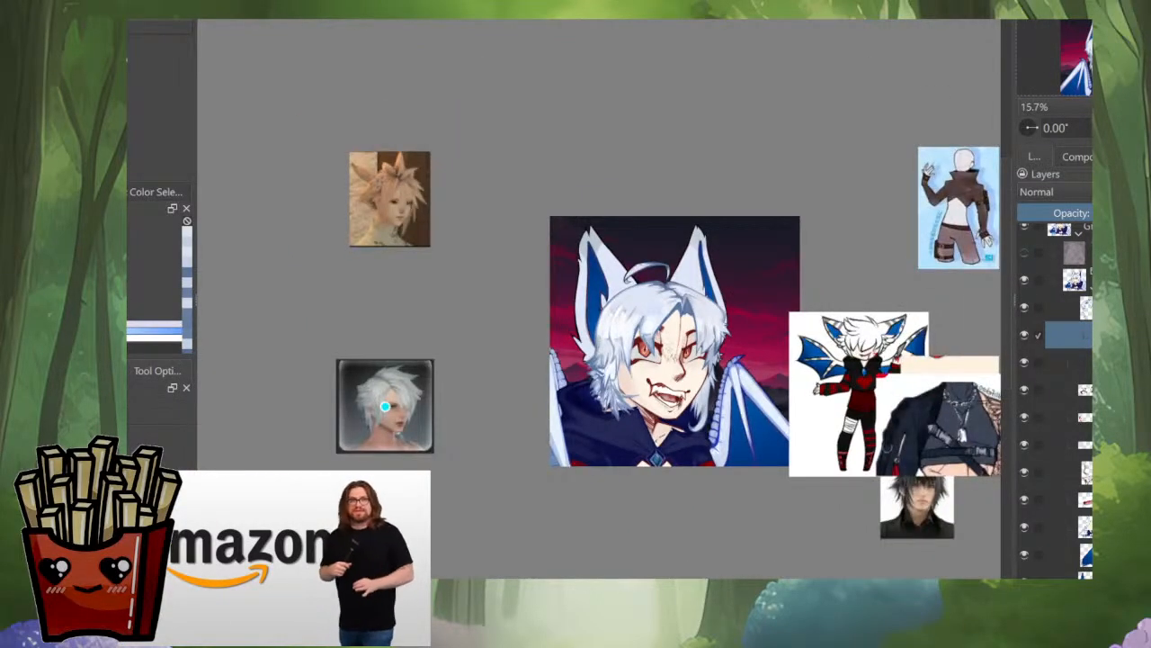
{"action": "scroll", "coordinate": [726, 446], "scroll_direction": "up", "scroll_amount": 5}
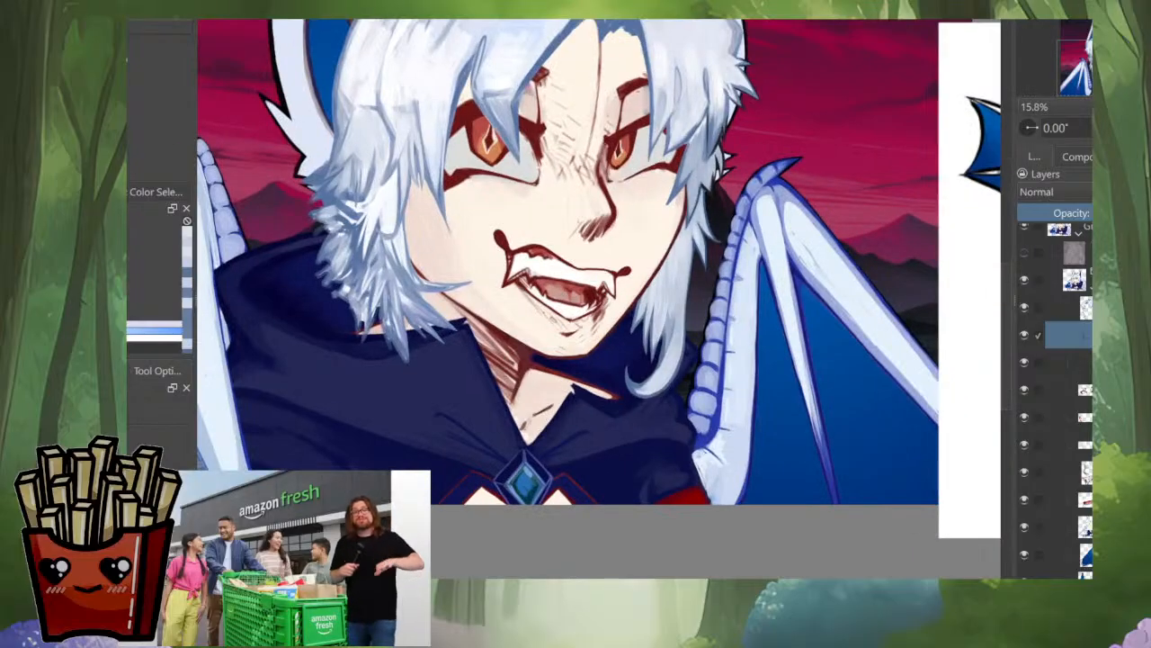
Step: Clean the side lock's outer edge and sharpen the dark notch where the outward-pointing strand branches off, undoing the stray strokes
{"action": "scroll", "coordinate": [612, 360], "scroll_direction": "up", "scroll_amount": 5}
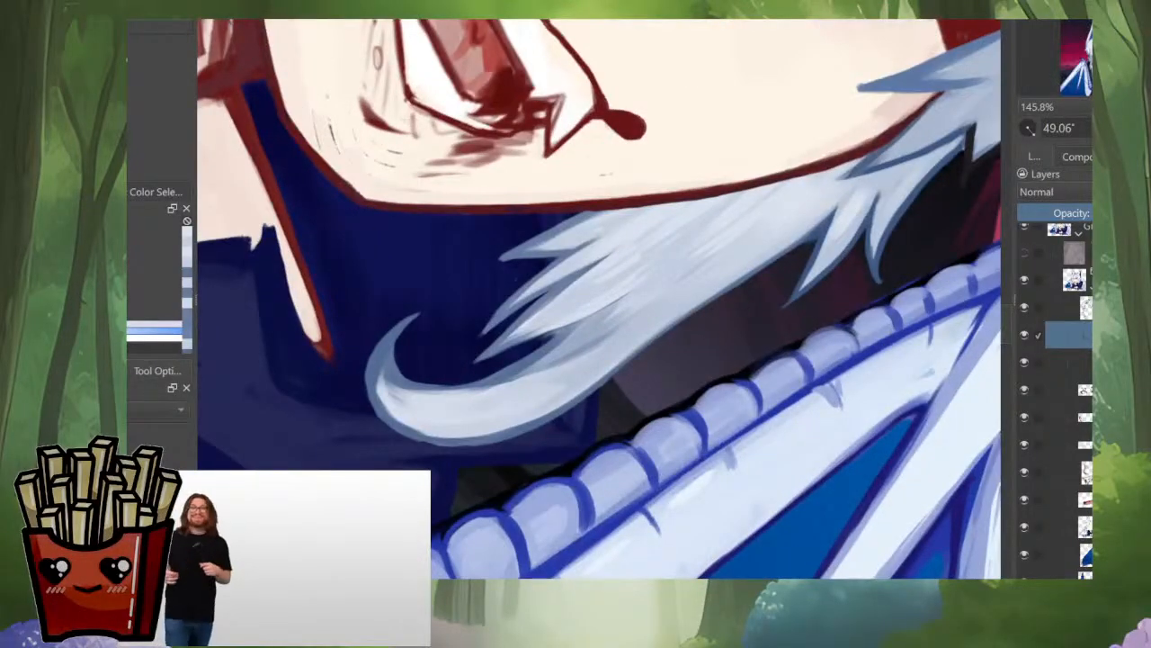
{"action": "left_click_drag", "start_coordinate": [738, 302], "coordinate": [734, 313]}
{"action": "left_click_drag", "start_coordinate": [574, 428], "coordinate": [694, 325]}
{"action": "key", "text": "ctrl+z"}
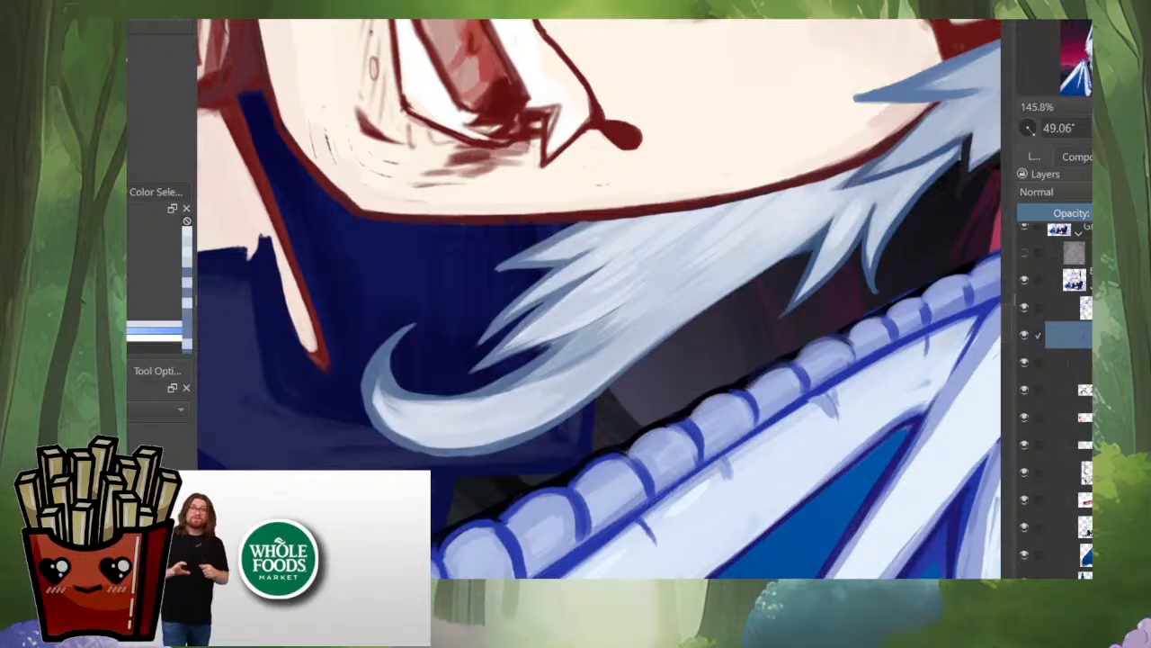
{"action": "left_click_drag", "start_coordinate": [746, 288], "coordinate": [662, 384]}
{"action": "scroll", "coordinate": [668, 387], "scroll_direction": "up", "scroll_amount": 3}
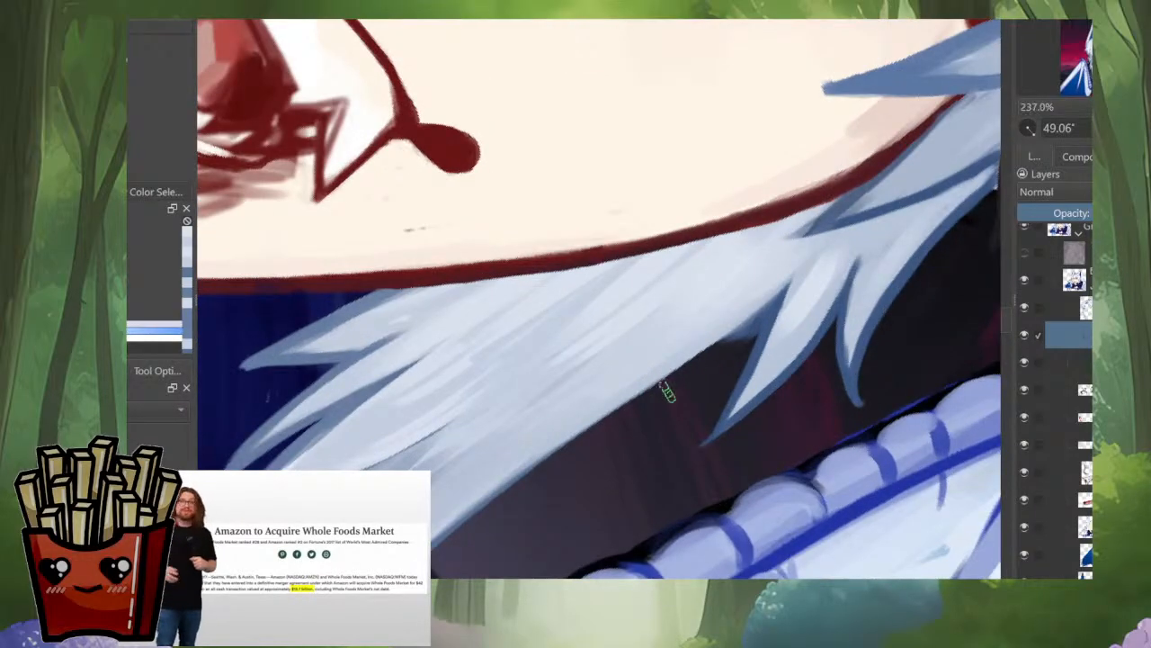
{"action": "left_click", "coordinate": [770, 314], "text": "ctrl"}
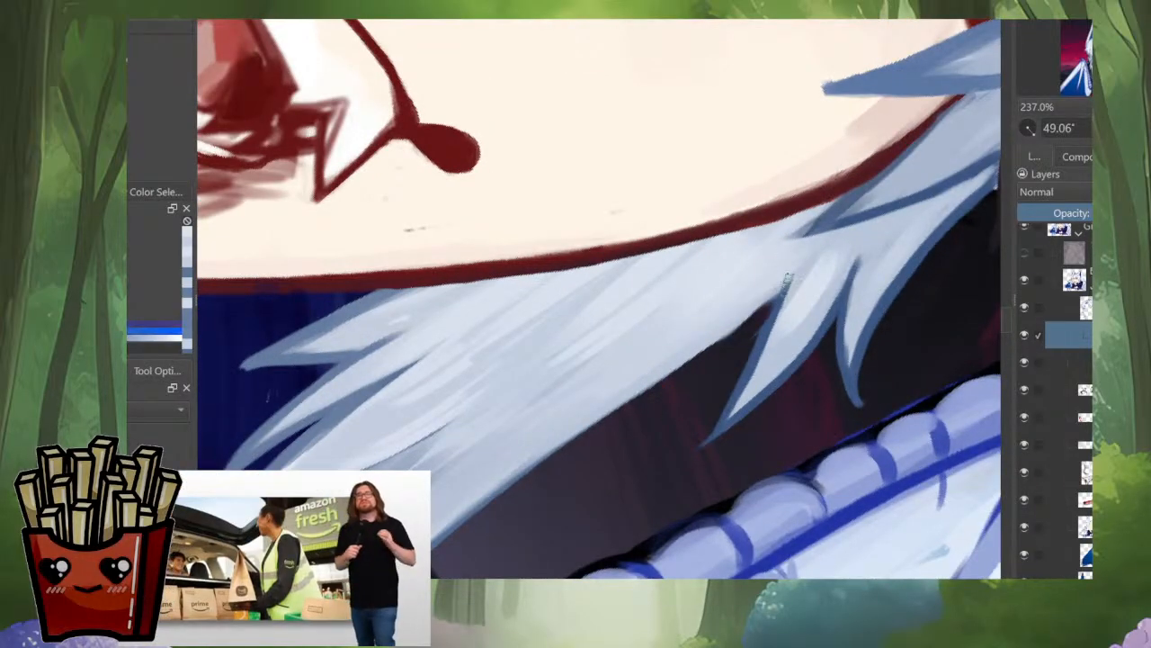
{"action": "left_click_drag", "start_coordinate": [788, 278], "coordinate": [774, 298]}
{"action": "mouse_move", "coordinate": [703, 349]}
{"action": "left_mouse_down"}
{"action": "mouse_move", "coordinate": [779, 286]}
{"action": "mouse_move", "coordinate": [783, 221]}
{"action": "mouse_move", "coordinate": [790, 304]}
{"action": "left_mouse_up"}
{"action": "key", "text": "ctrl+z"}
Step: Examine the whole portrait beside the references, toggling the canvas mirroring to judge the side lock's silhouette
{"action": "scroll", "coordinate": [743, 419], "scroll_direction": "down", "scroll_amount": 4}
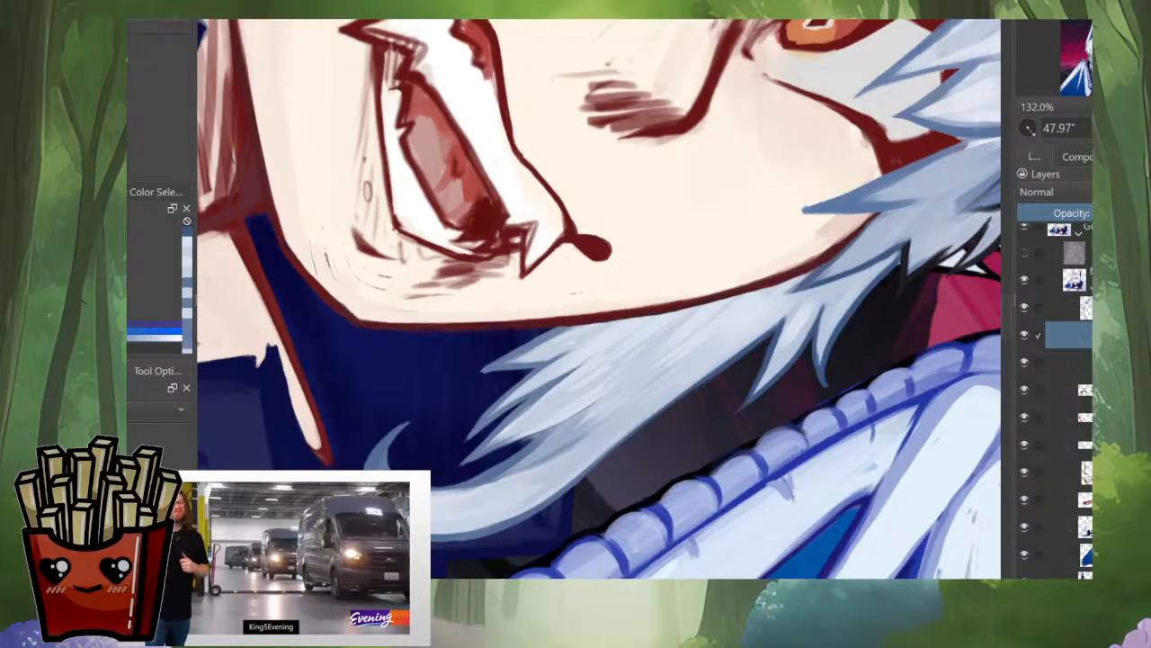
{"action": "scroll", "coordinate": [732, 351], "scroll_direction": "down", "scroll_amount": 8}
{"action": "left_click_drag", "start_coordinate": [732, 351], "coordinate": [718, 324]}
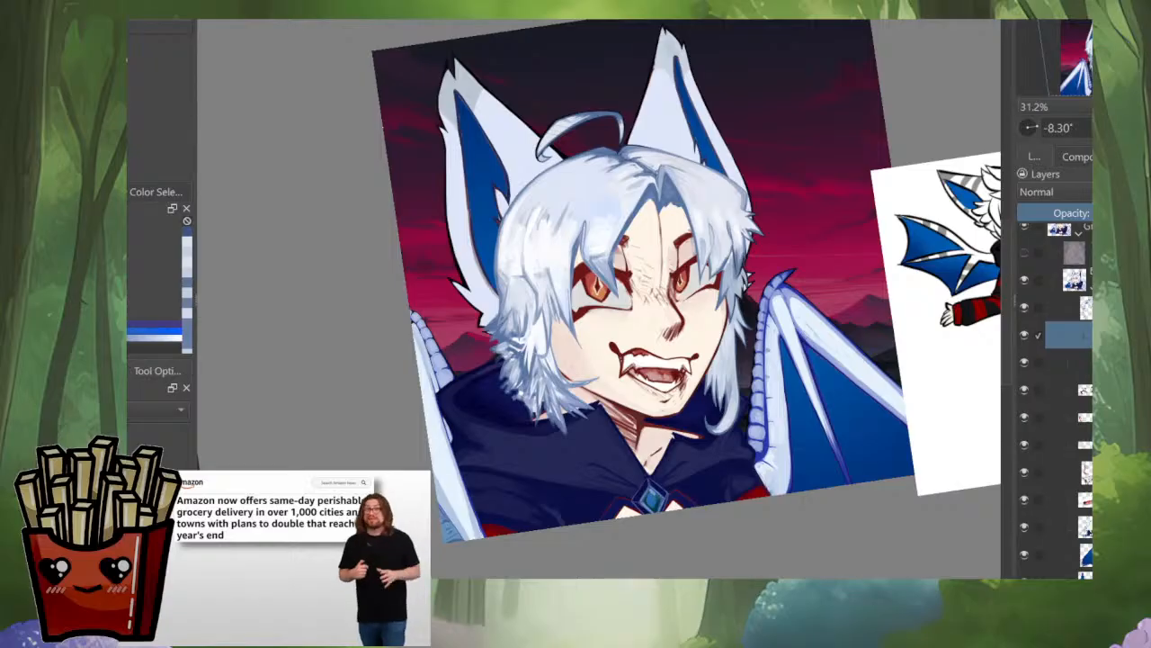
{"action": "scroll", "coordinate": [718, 325], "scroll_direction": "down", "scroll_amount": 3}
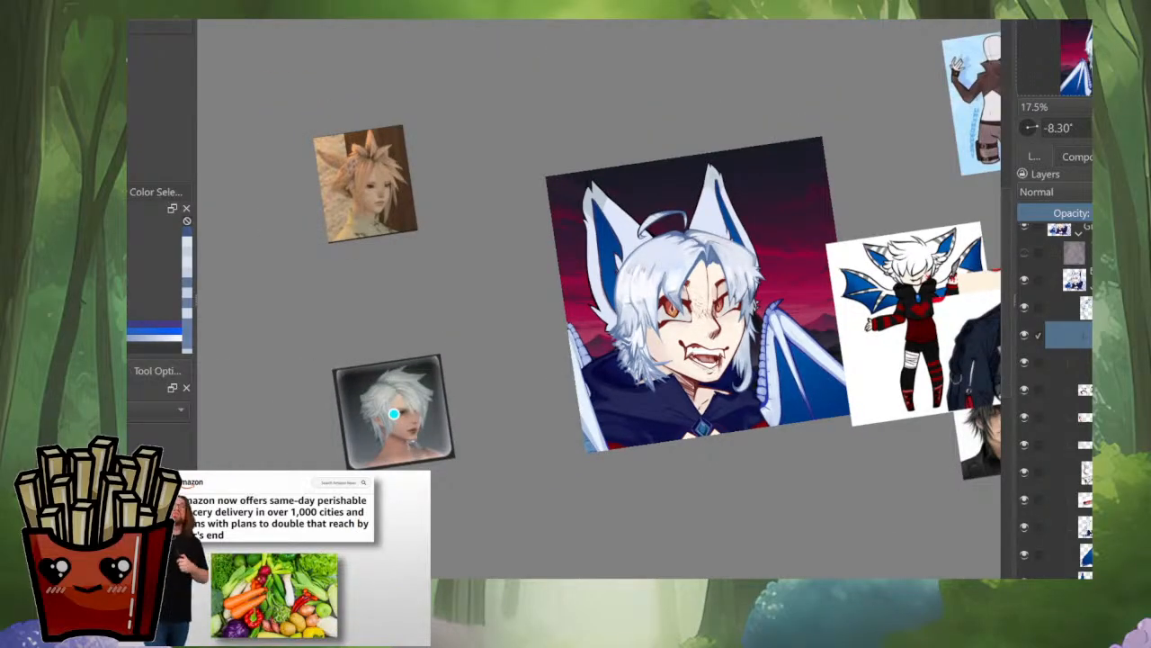
{"action": "key", "text": "m"}
{"action": "key", "text": "m"}
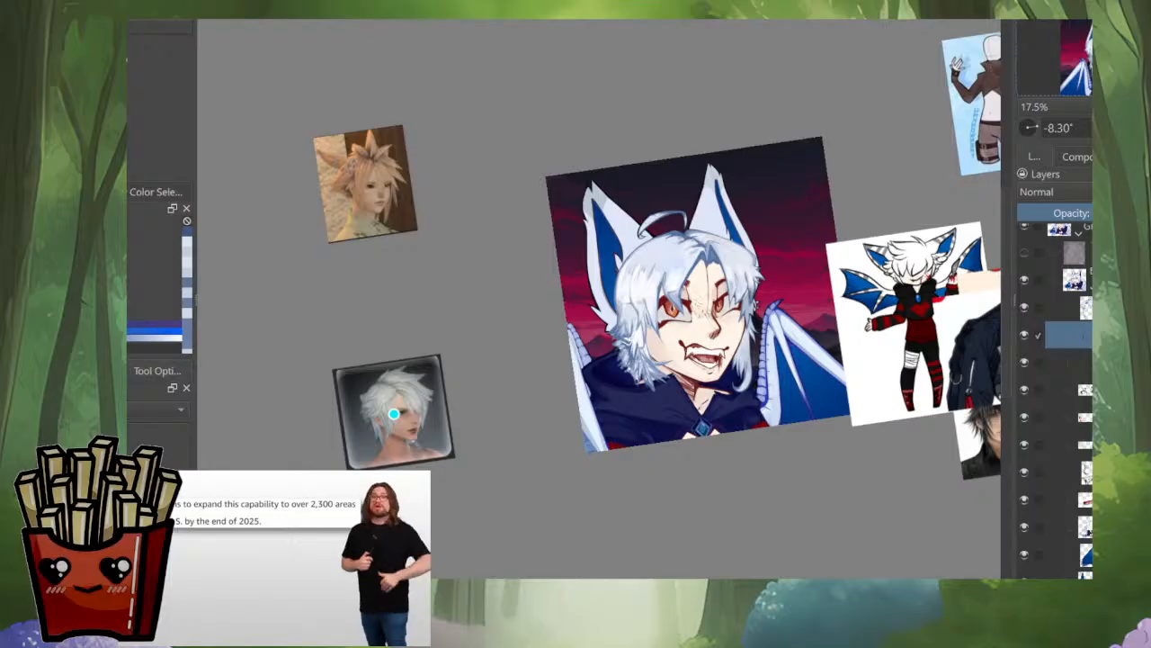
{"action": "key", "text": "m"}
Step: Rework the crease and notch around the upper outward-pointing strands beside the jaw outline with a sampled slate blue
{"action": "scroll", "coordinate": [432, 332], "scroll_direction": "up", "scroll_amount": 4}
{"action": "left_click_drag", "start_coordinate": [432, 332], "coordinate": [446, 226]}
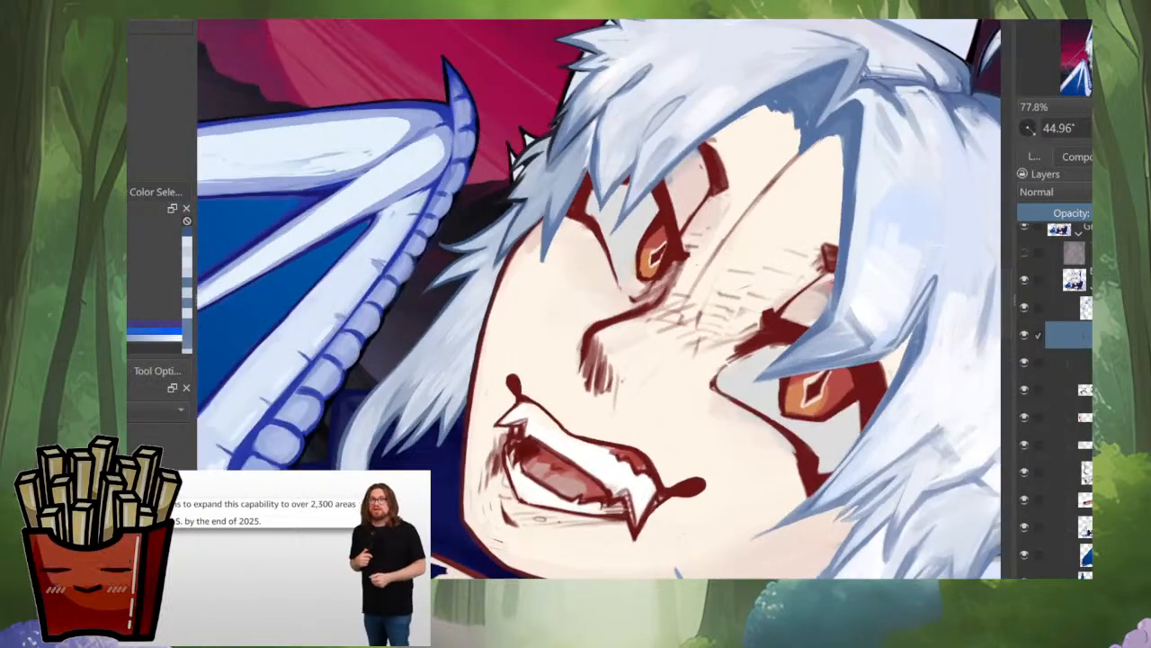
{"action": "scroll", "coordinate": [531, 189], "scroll_direction": "up", "scroll_amount": 4}
{"action": "left_click_drag", "start_coordinate": [504, 324], "coordinate": [572, 314]}
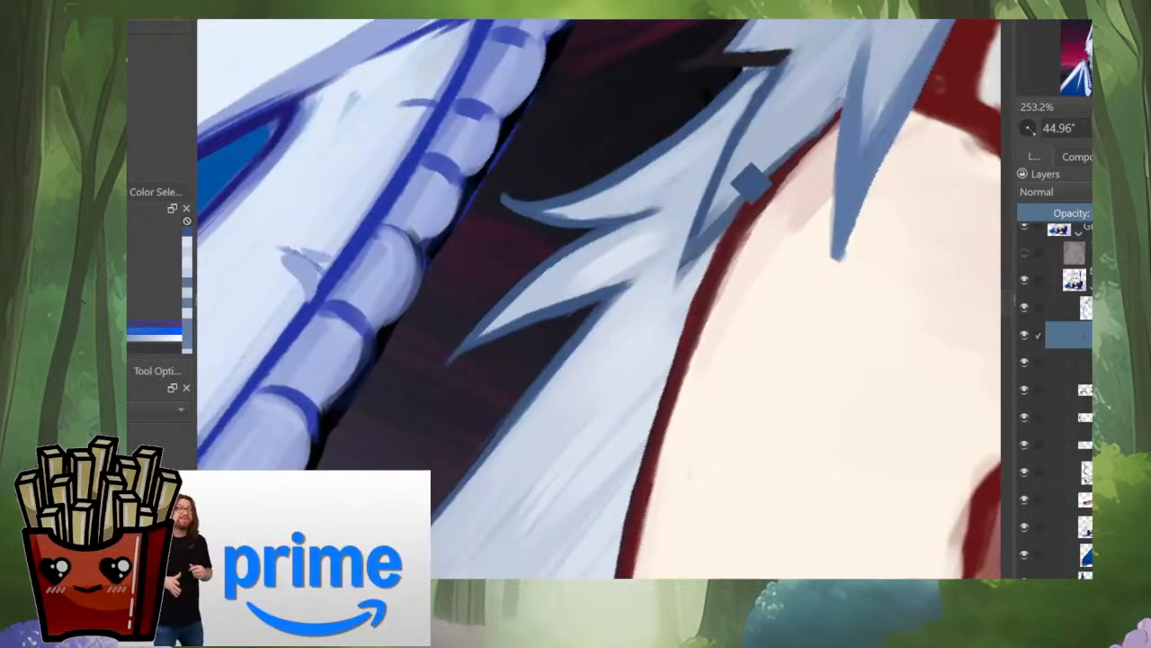
{"action": "left_click", "coordinate": [772, 83], "text": "ctrl"}
{"action": "left_click_drag", "start_coordinate": [690, 119], "coordinate": [668, 170]}
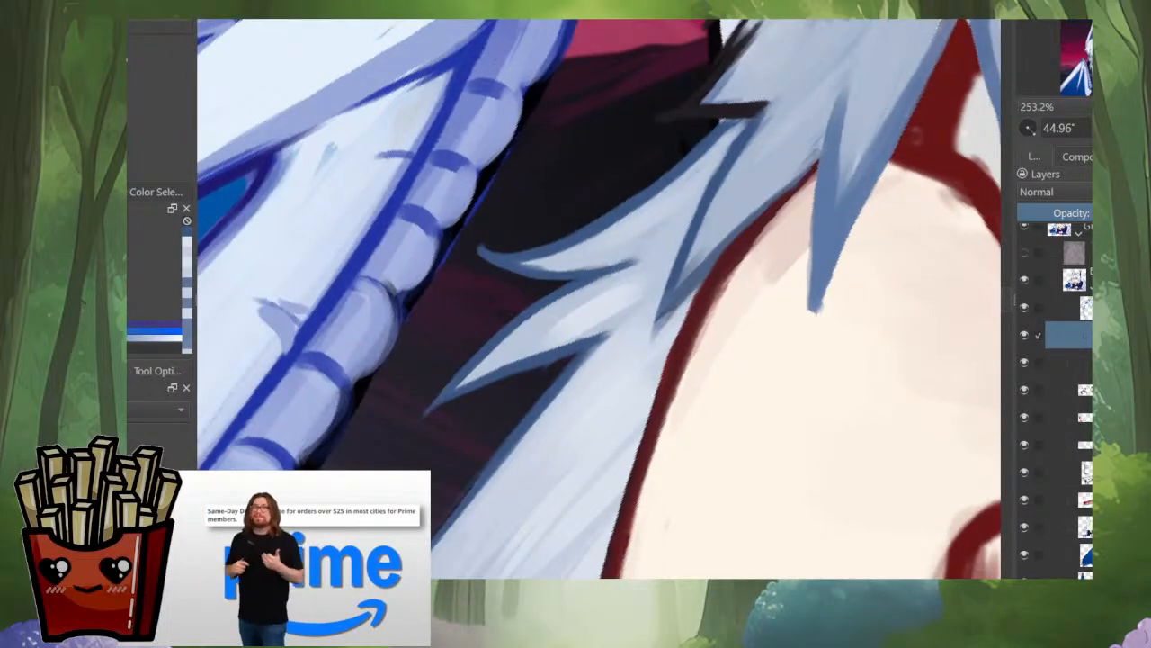
{"action": "left_click_drag", "start_coordinate": [558, 458], "coordinate": [632, 168]}
{"action": "scroll", "coordinate": [500, 290], "scroll_direction": "down", "scroll_amount": 3}
{"action": "scroll", "coordinate": [537, 90], "scroll_direction": "up", "scroll_amount": 3}
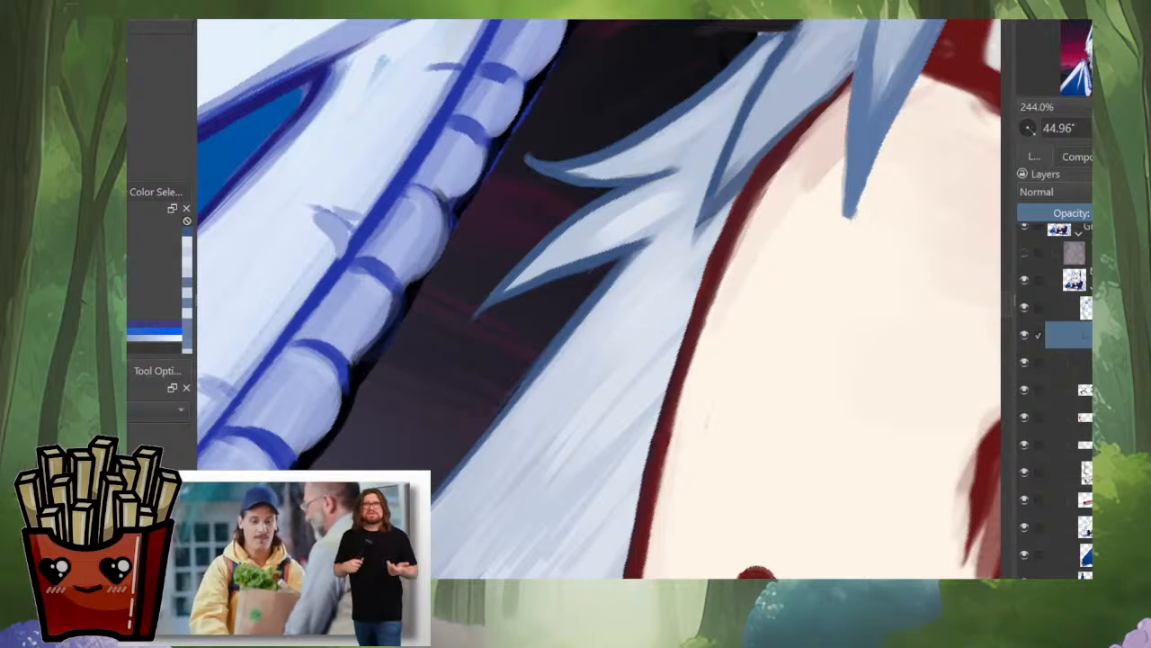
Step: Line the side lock's outer edge with a thin, darker navy blue from the notch down toward the curl
{"action": "left_click", "coordinate": [627, 239], "text": "ctrl"}
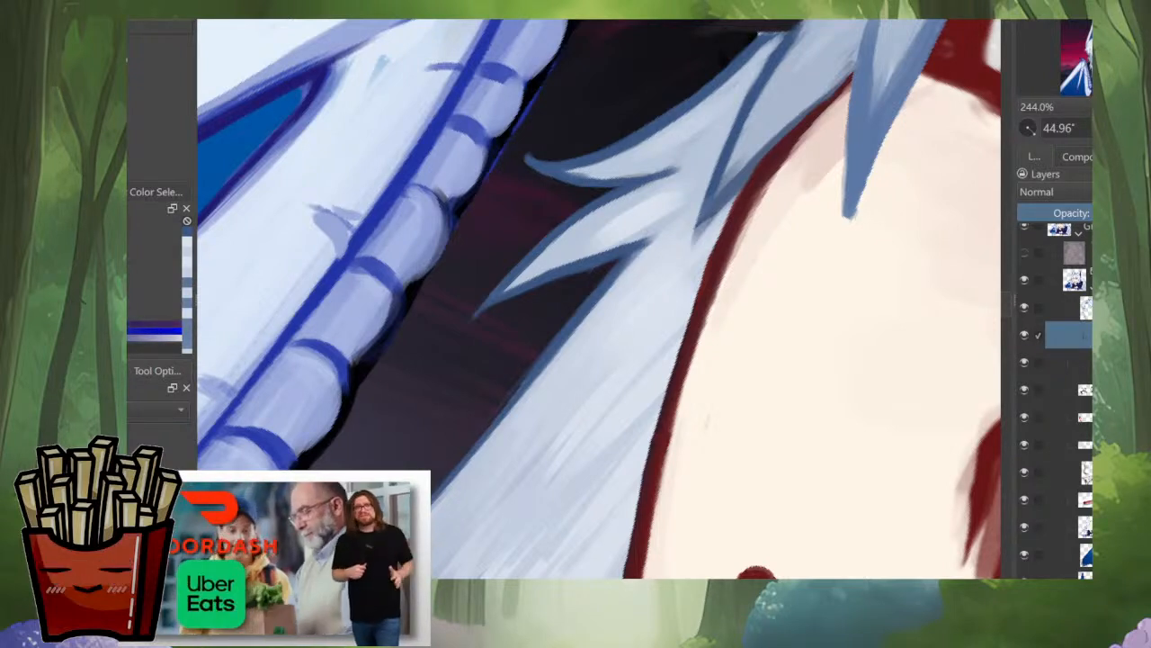
{"action": "left_click_drag", "start_coordinate": [626, 259], "coordinate": [562, 326]}
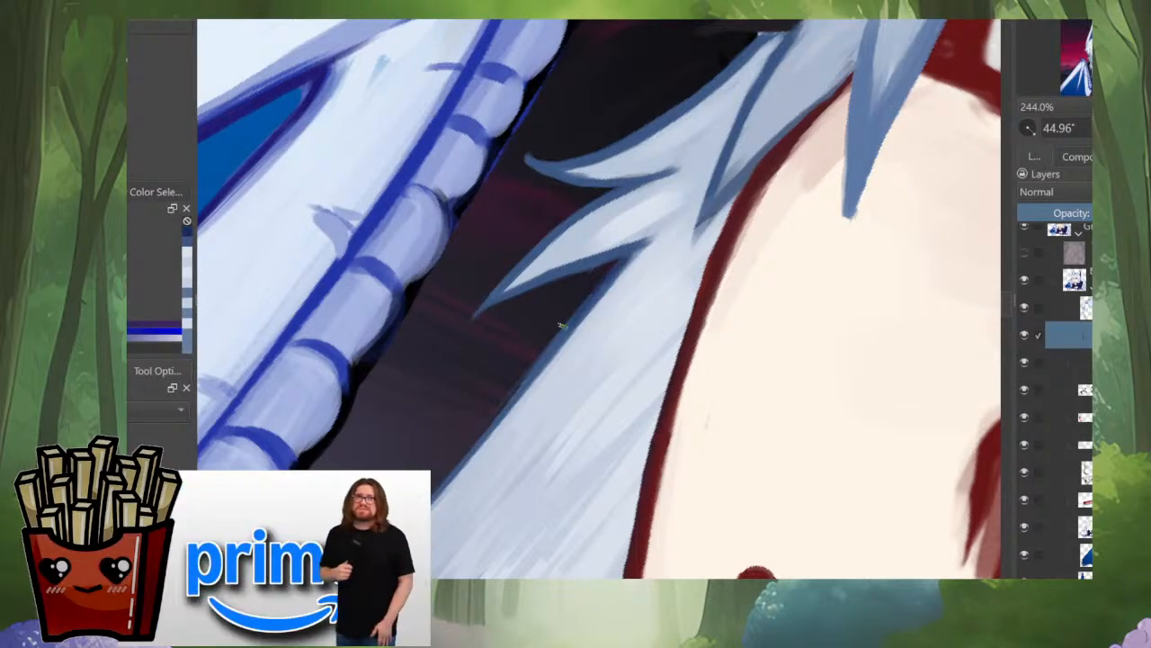
{"action": "left_click_drag", "start_coordinate": [99, 286], "coordinate": [94, 299]}
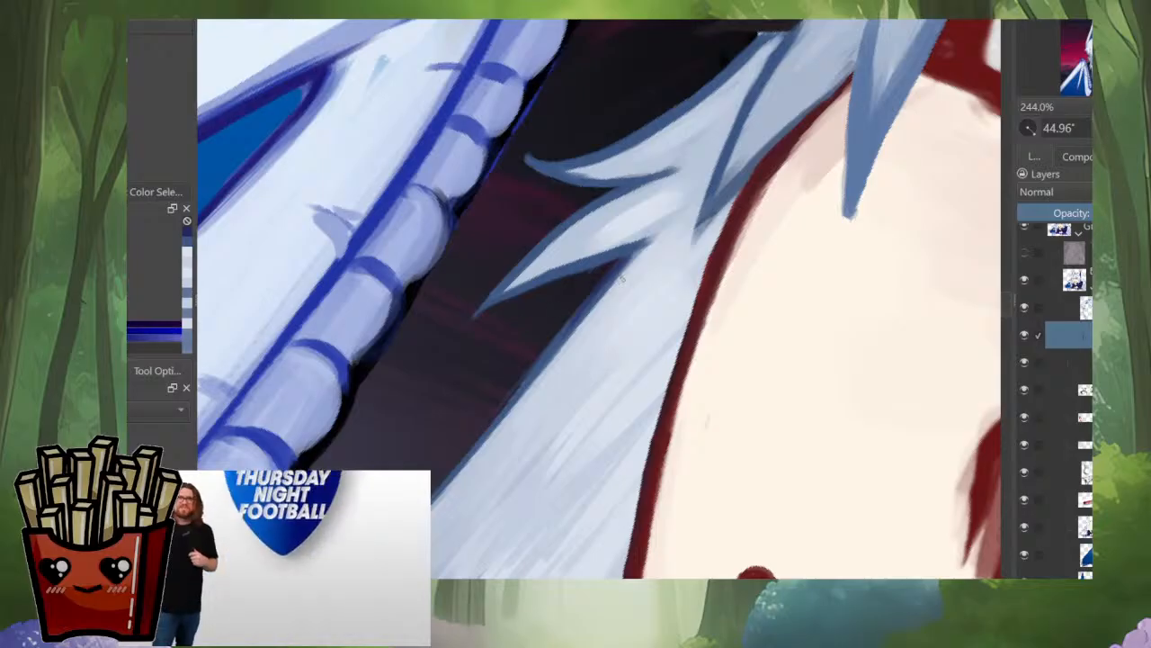
{"action": "left_click_drag", "start_coordinate": [622, 264], "coordinate": [566, 331]}
{"action": "left_click_drag", "start_coordinate": [598, 281], "coordinate": [531, 370]}
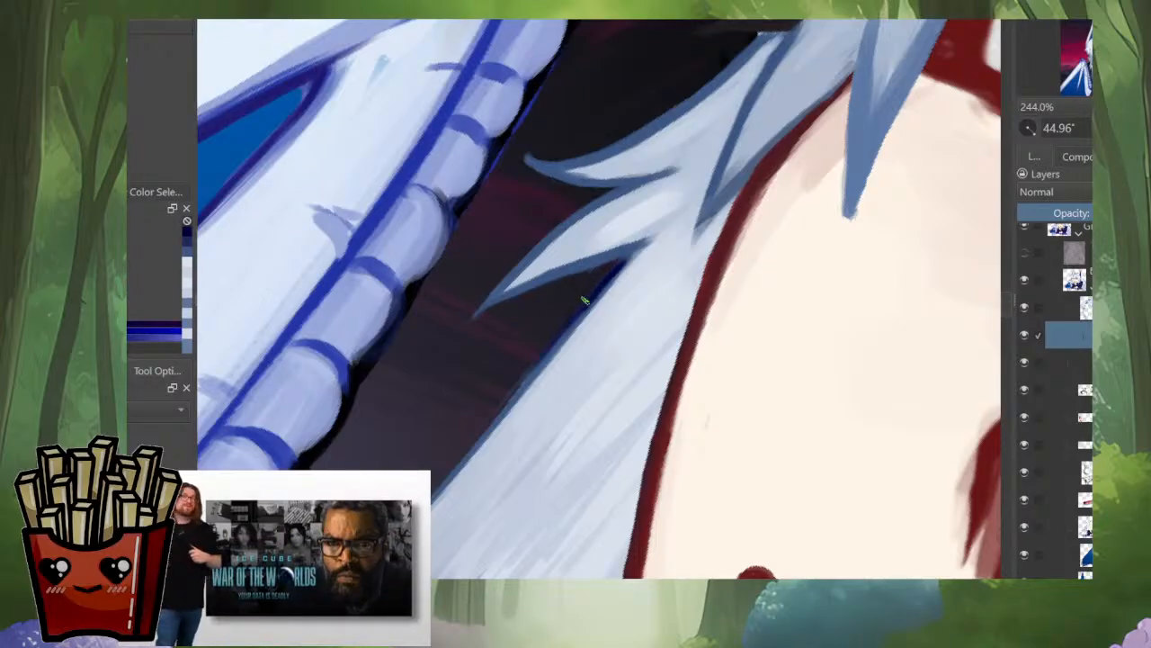
{"action": "left_click_drag", "start_coordinate": [582, 301], "coordinate": [500, 411]}
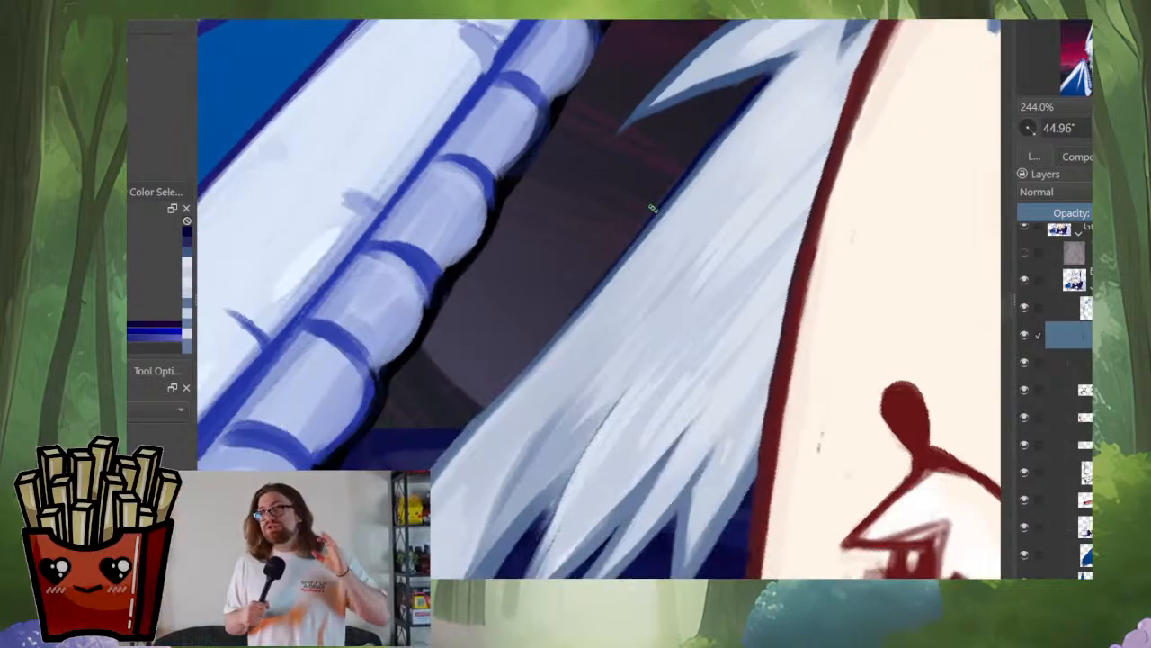
{"action": "left_click_drag", "start_coordinate": [688, 172], "coordinate": [493, 402]}
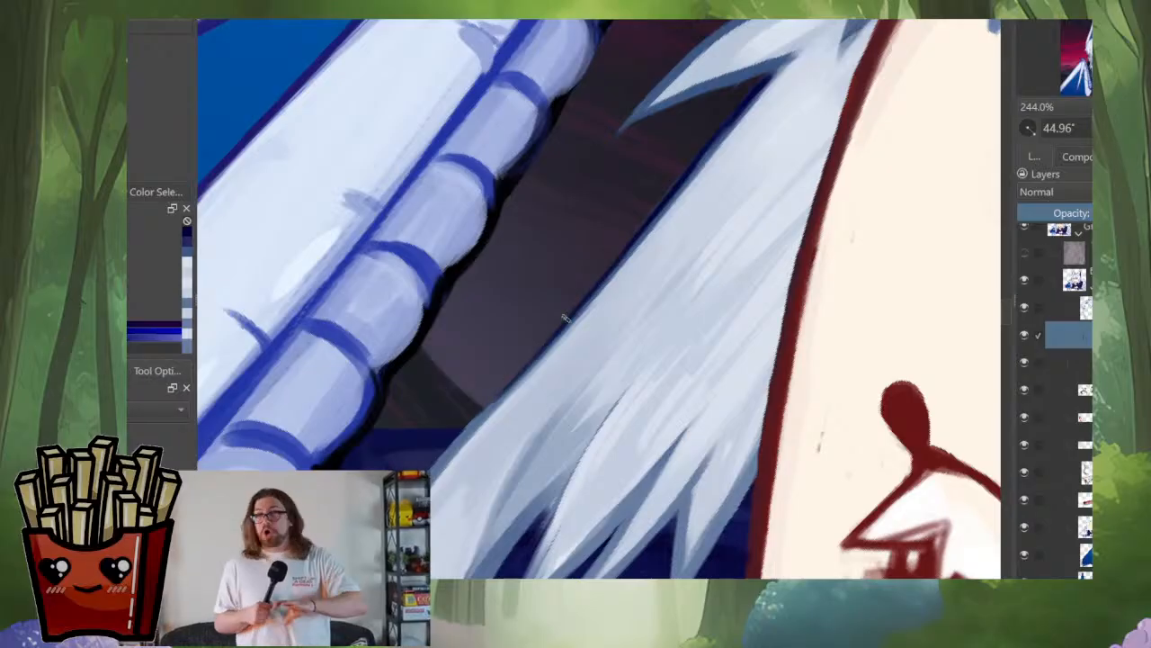
{"action": "mouse_move", "coordinate": [533, 356]}
{"action": "left_mouse_down"}
{"action": "mouse_move", "coordinate": [472, 423]}
{"action": "mouse_move", "coordinate": [493, 397]}
{"action": "left_mouse_up"}
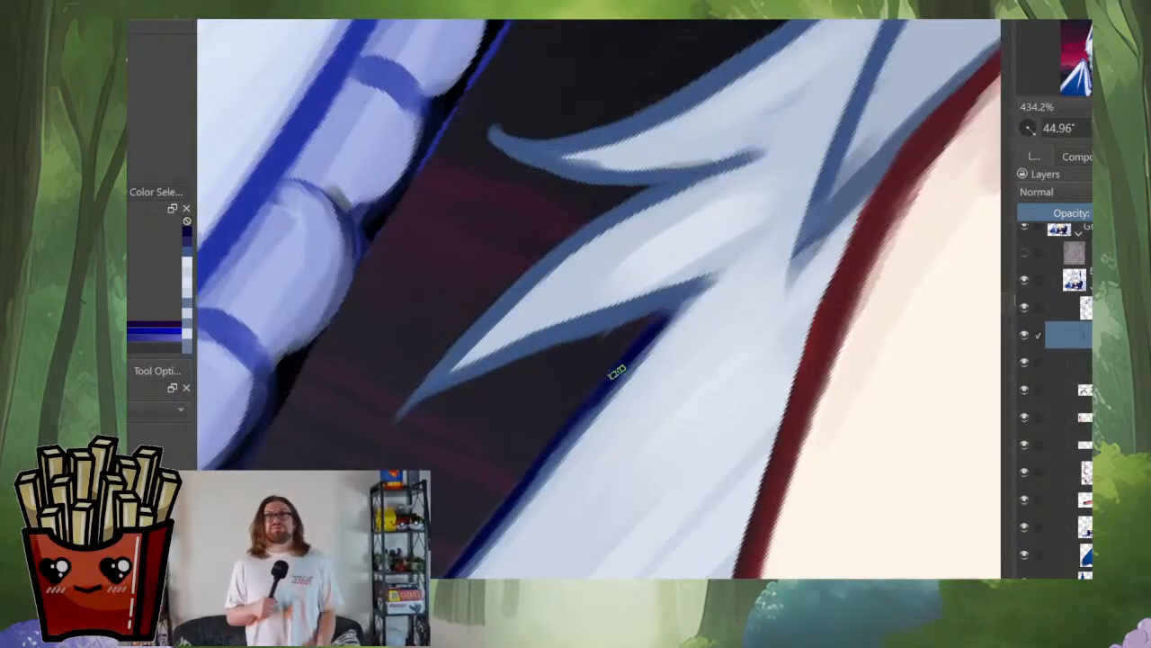
Step: Darken the underside of the lower outward-pointing strand and trim it to its tip with the sampled background tone
{"action": "left_click_drag", "start_coordinate": [614, 331], "coordinate": [538, 353]}
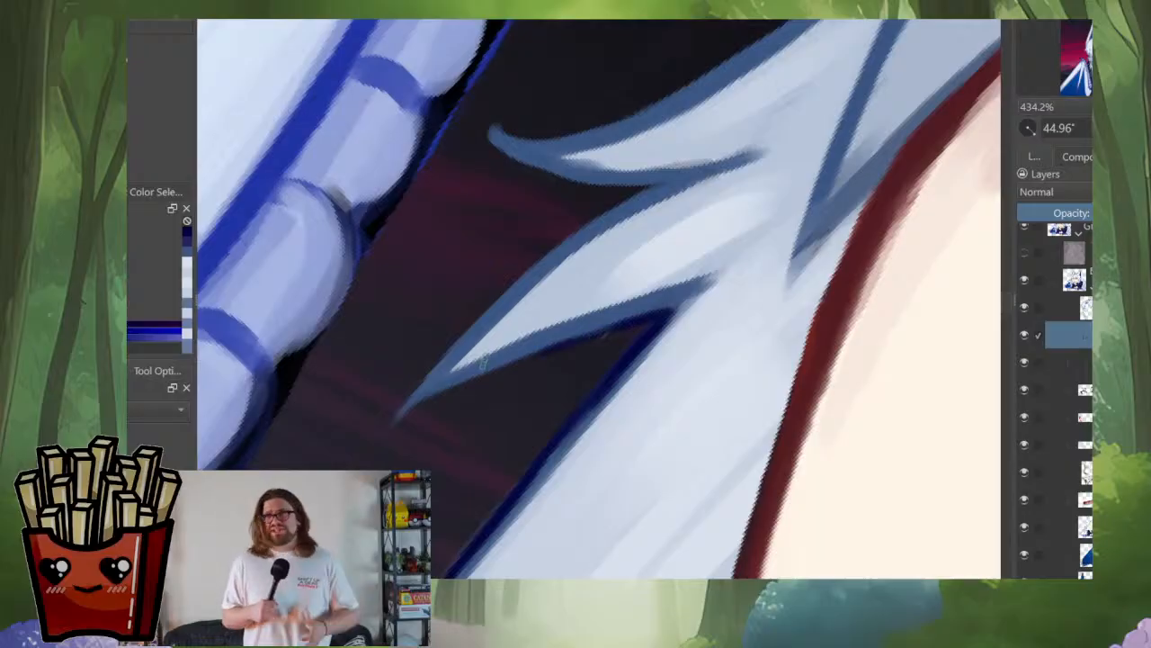
{"action": "left_click", "coordinate": [602, 344], "text": "ctrl"}
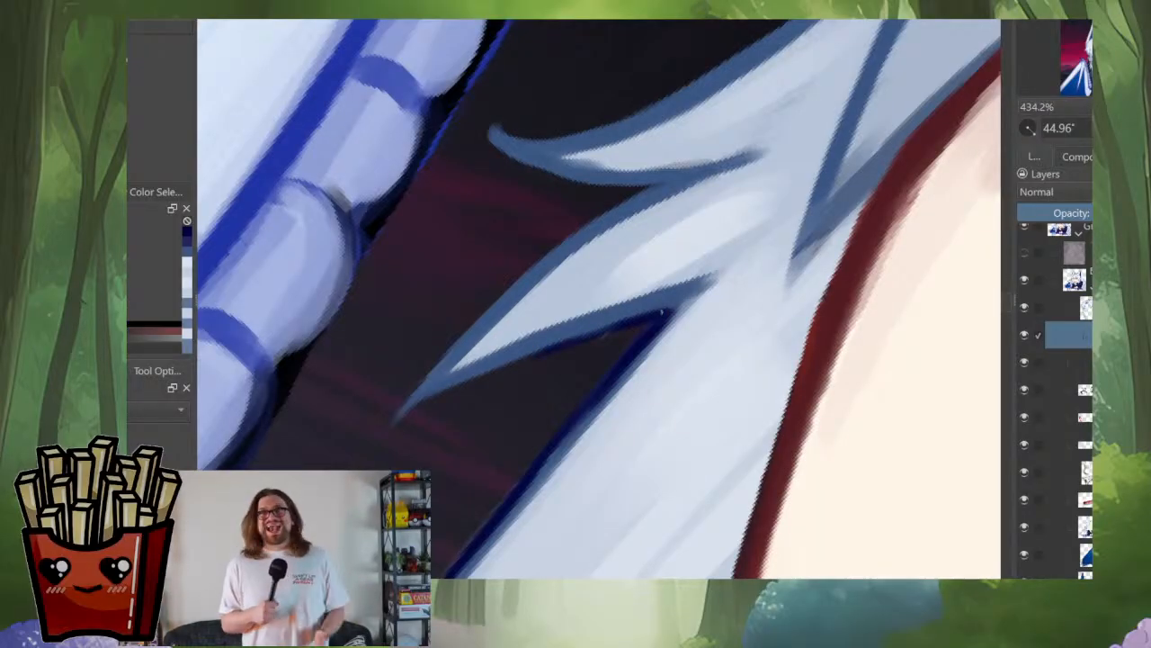
{"action": "left_click_drag", "start_coordinate": [661, 313], "coordinate": [475, 381]}
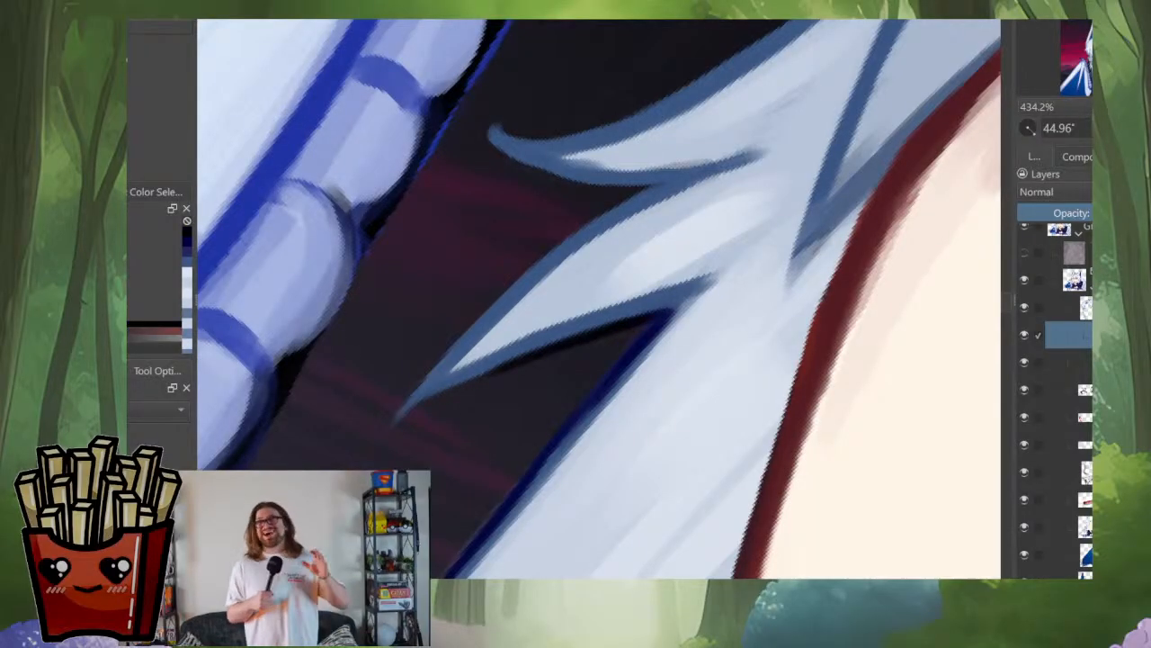
{"action": "mouse_move", "coordinate": [569, 371]}
{"action": "left_mouse_down"}
{"action": "mouse_move", "coordinate": [595, 377]}
{"action": "mouse_move", "coordinate": [456, 466]}
{"action": "left_mouse_up"}
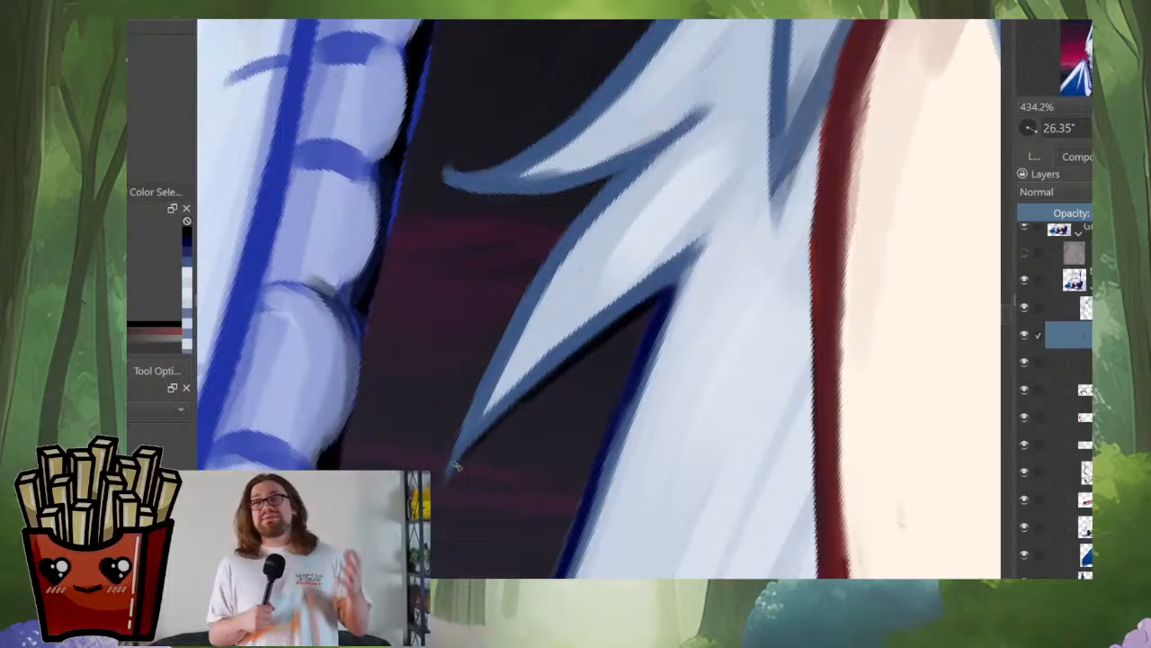
Step: Line the upper edge of the lower outward-pointing strand down to its tip with a thin dark contour
{"action": "mouse_move", "coordinate": [507, 411]}
{"action": "left_mouse_down"}
{"action": "mouse_move", "coordinate": [448, 479]}
{"action": "mouse_move", "coordinate": [405, 432]}
{"action": "mouse_move", "coordinate": [391, 519]}
{"action": "left_mouse_up"}
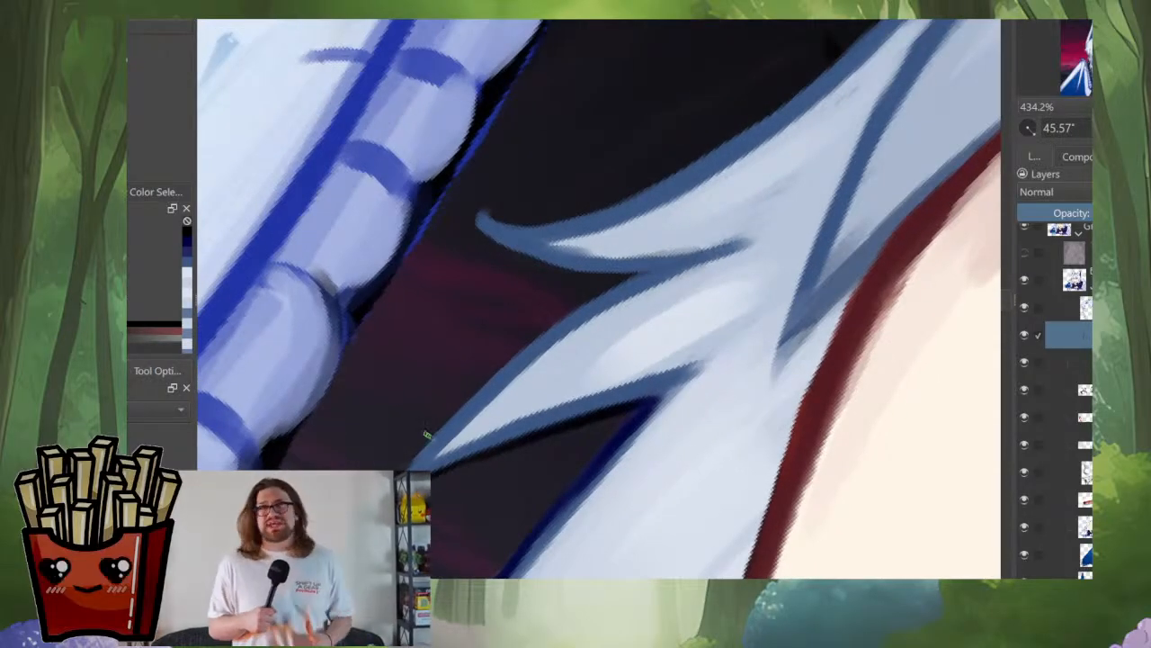
{"action": "left_click_drag", "start_coordinate": [441, 424], "coordinate": [412, 457]}
{"action": "left_click_drag", "start_coordinate": [470, 394], "coordinate": [417, 457]}
{"action": "left_click_drag", "start_coordinate": [540, 332], "coordinate": [475, 388]}
{"action": "left_click_drag", "start_coordinate": [599, 295], "coordinate": [509, 361]}
{"action": "mouse_move", "coordinate": [589, 321]}
{"action": "left_mouse_down"}
{"action": "mouse_move", "coordinate": [590, 414]}
{"action": "mouse_move", "coordinate": [666, 393]}
{"action": "left_mouse_up"}
{"action": "mouse_move", "coordinate": [644, 164]}
{"action": "left_mouse_down"}
{"action": "mouse_move", "coordinate": [663, 311]}
{"action": "mouse_move", "coordinate": [663, 202]}
{"action": "left_mouse_up"}
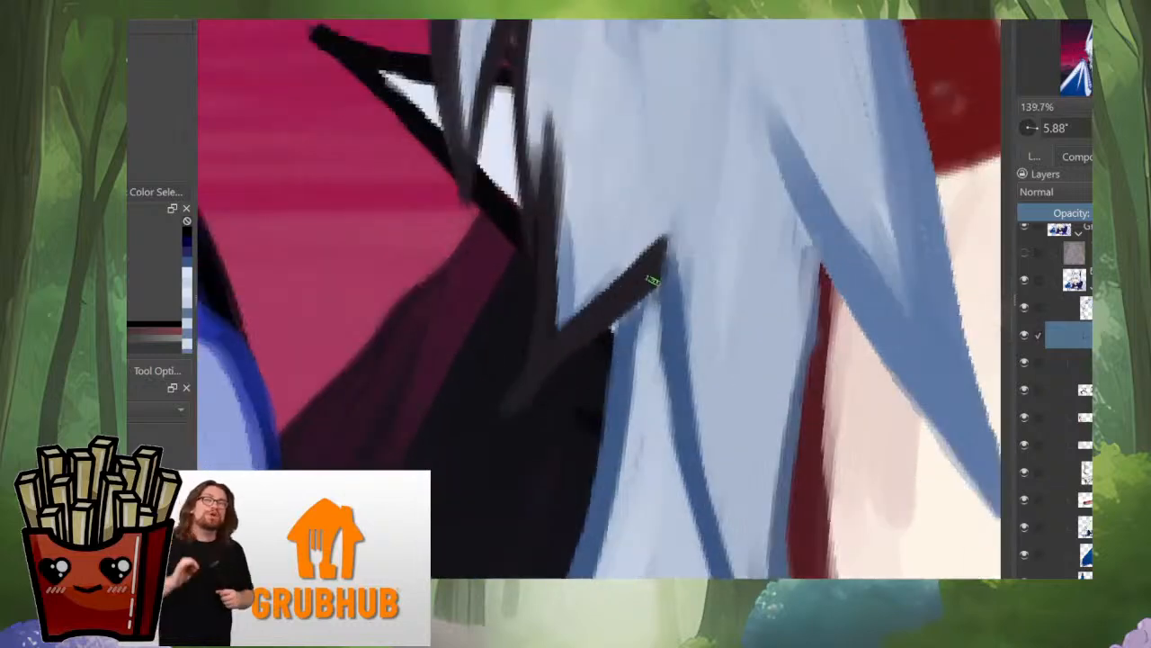
Step: Paint a tapering dark grey spike from the side lock's upper notch and darken the strand's outer edge below it
{"action": "left_click_drag", "start_coordinate": [664, 271], "coordinate": [565, 366]}
{"action": "left_click_drag", "start_coordinate": [653, 297], "coordinate": [529, 399]}
{"action": "left_click_drag", "start_coordinate": [613, 321], "coordinate": [516, 414]}
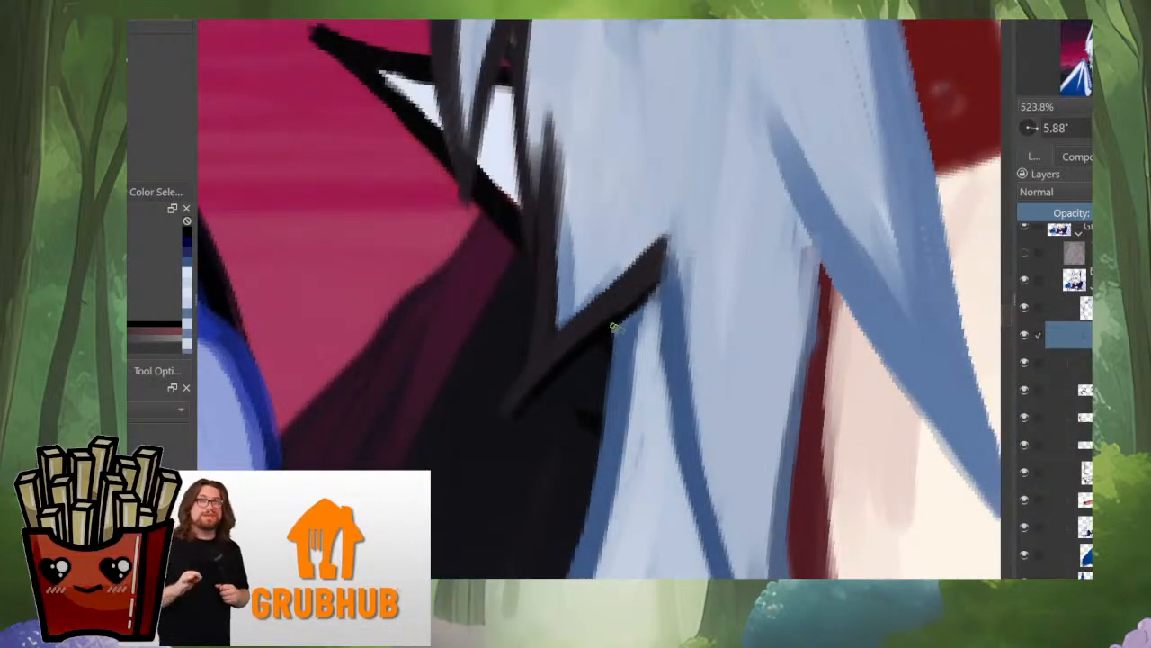
{"action": "left_click_drag", "start_coordinate": [618, 320], "coordinate": [612, 430]}
{"action": "left_click_drag", "start_coordinate": [614, 362], "coordinate": [579, 540]}
{"action": "left_click_drag", "start_coordinate": [675, 344], "coordinate": [661, 481]}
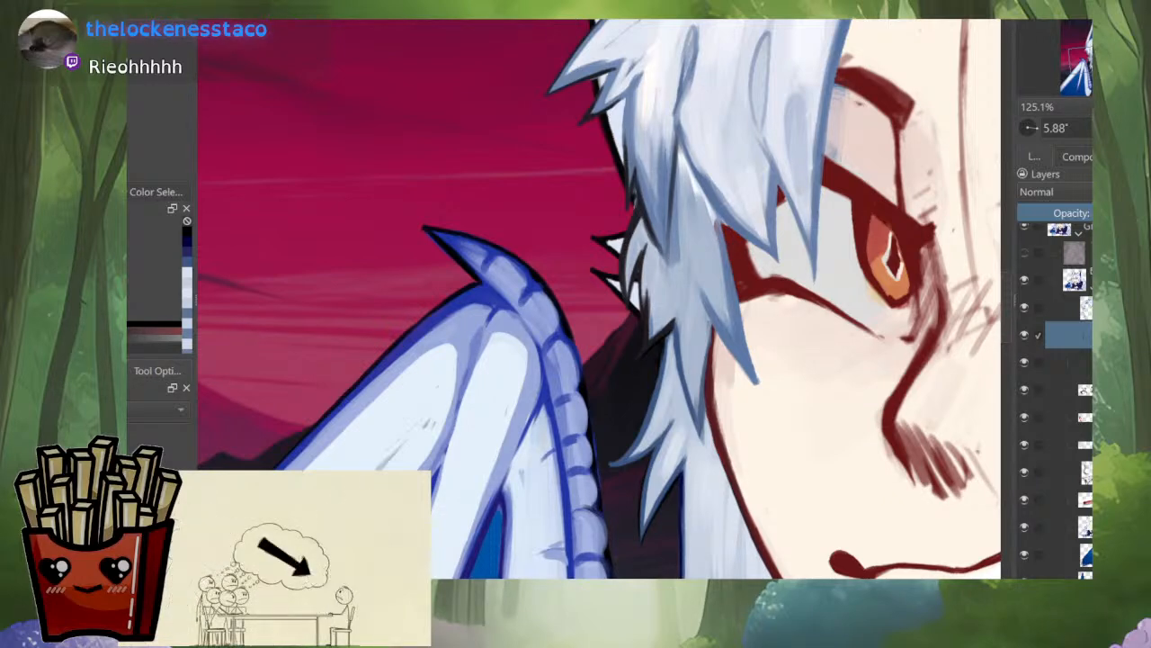
Step: On the base layer, paint out the stray smudges on the wing's upper bone with a sampled pale blue-white
{"action": "scroll", "coordinate": [618, 432], "scroll_direction": "down", "scroll_amount": 3}
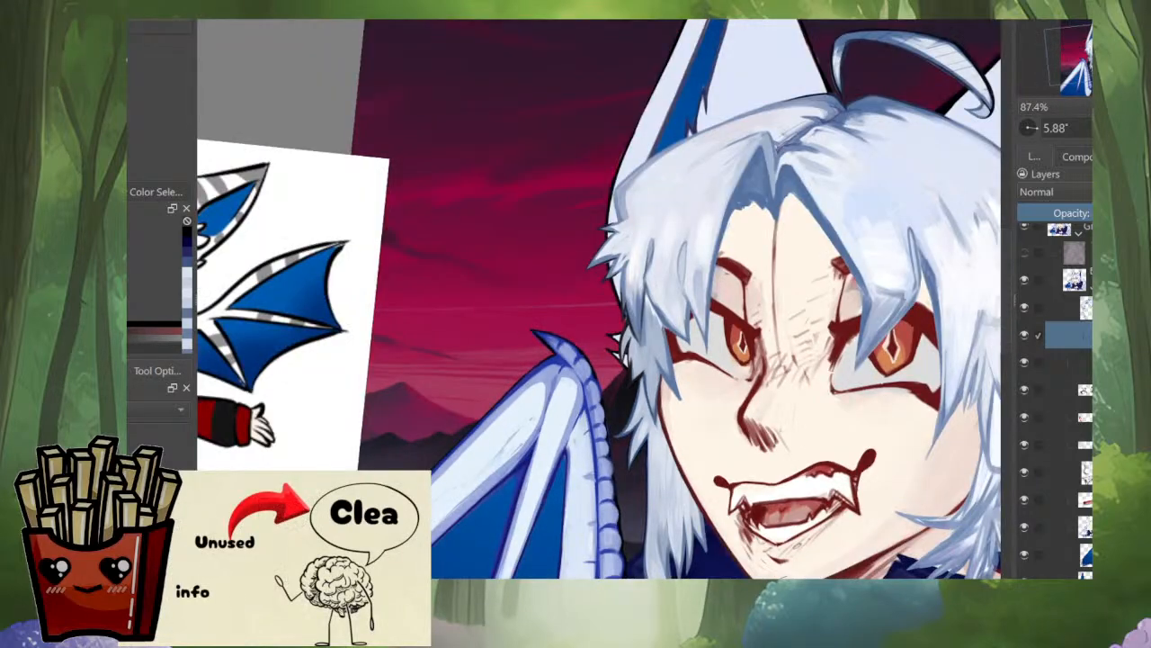
{"action": "scroll", "coordinate": [514, 462], "scroll_direction": "up", "scroll_amount": 4}
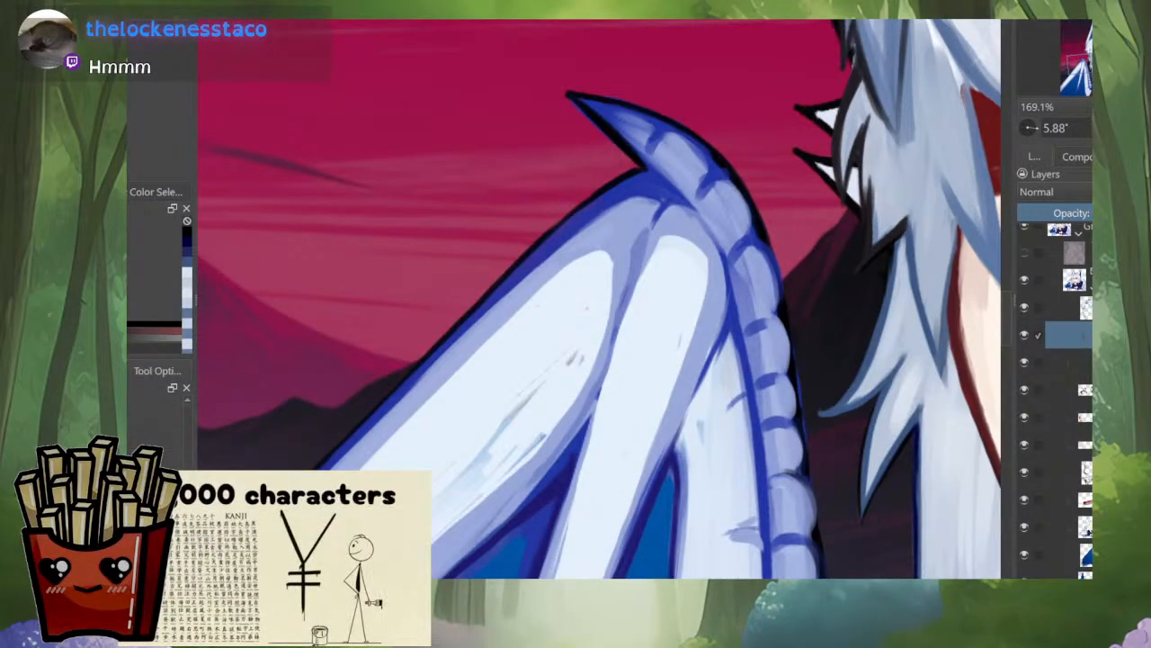
{"action": "left_click", "coordinate": [1069, 527]}
{"action": "key", "text": "b"}
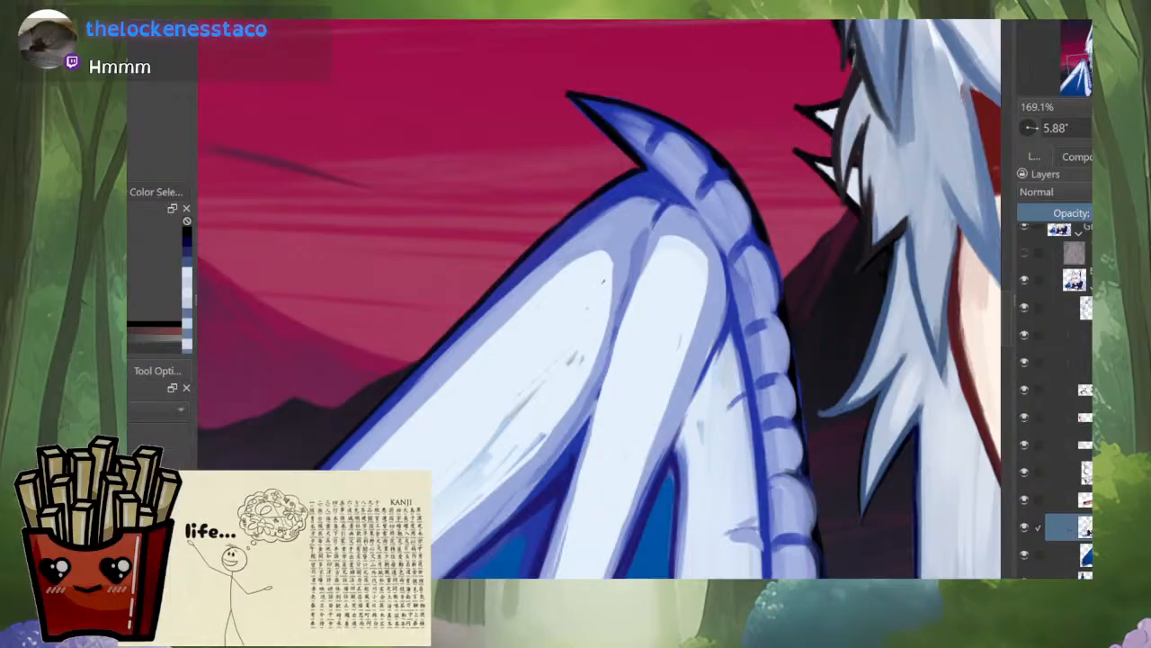
{"action": "left_click", "coordinate": [626, 320], "text": "ctrl"}
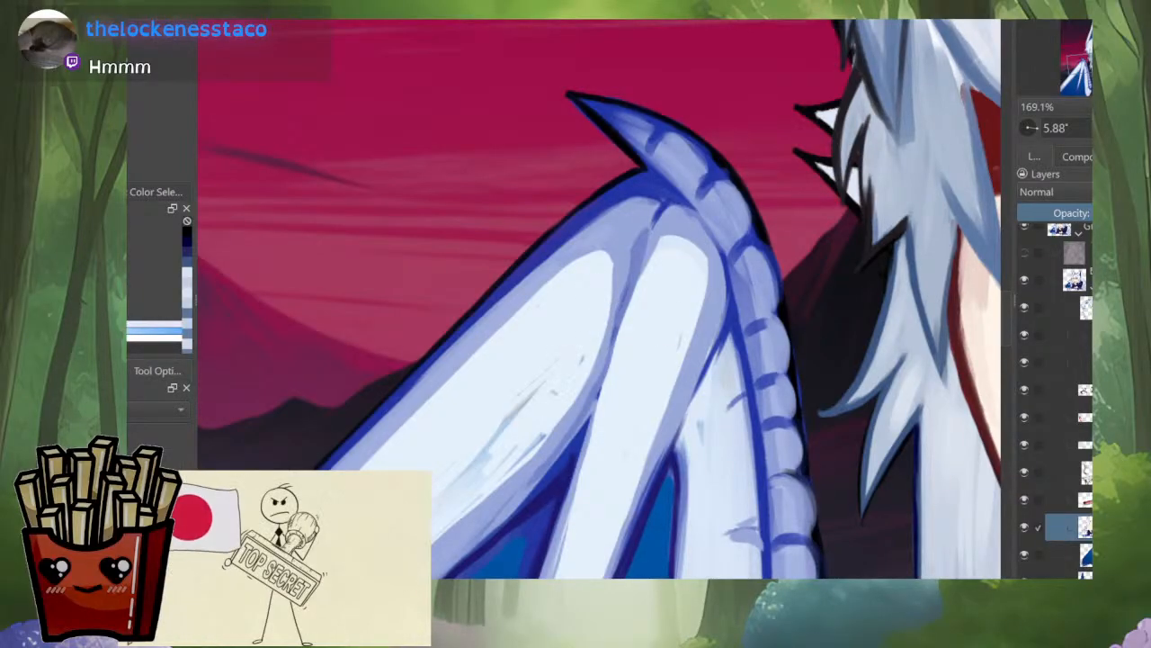
{"action": "left_click_drag", "start_coordinate": [541, 382], "coordinate": [451, 484]}
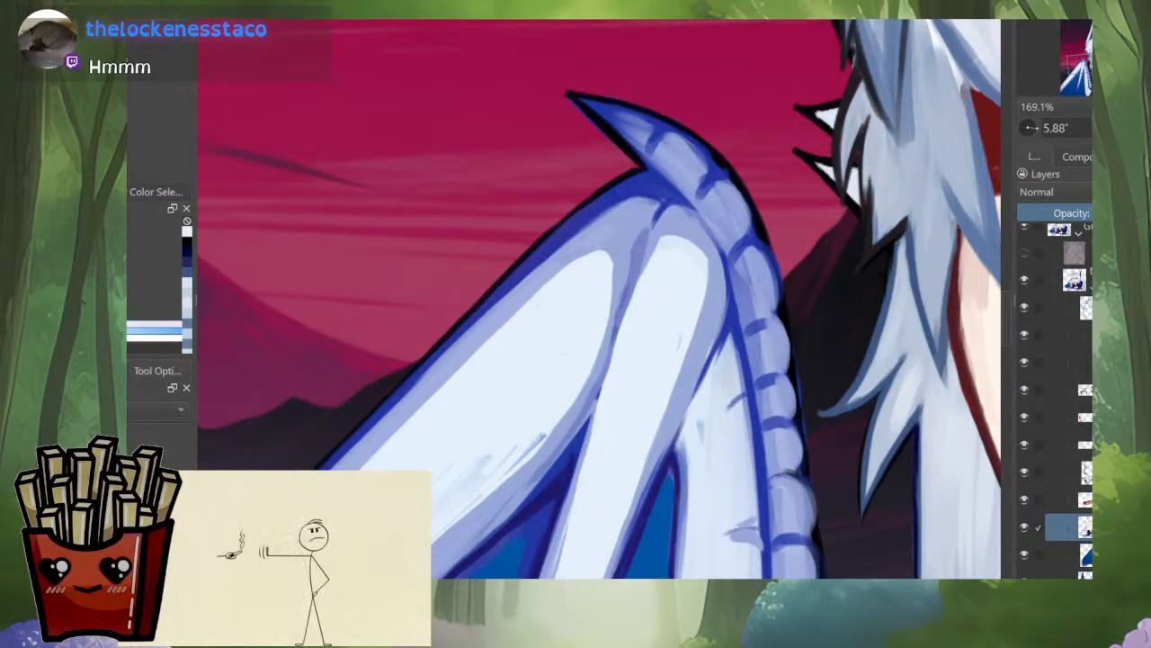
Step: Examine the wing, hair, mouth and whole portrait, briefly isolating the base layer to look for leftover stray marks
{"action": "scroll", "coordinate": [542, 402], "scroll_direction": "down", "scroll_amount": 5}
{"action": "scroll", "coordinate": [611, 473], "scroll_direction": "up", "scroll_amount": 5}
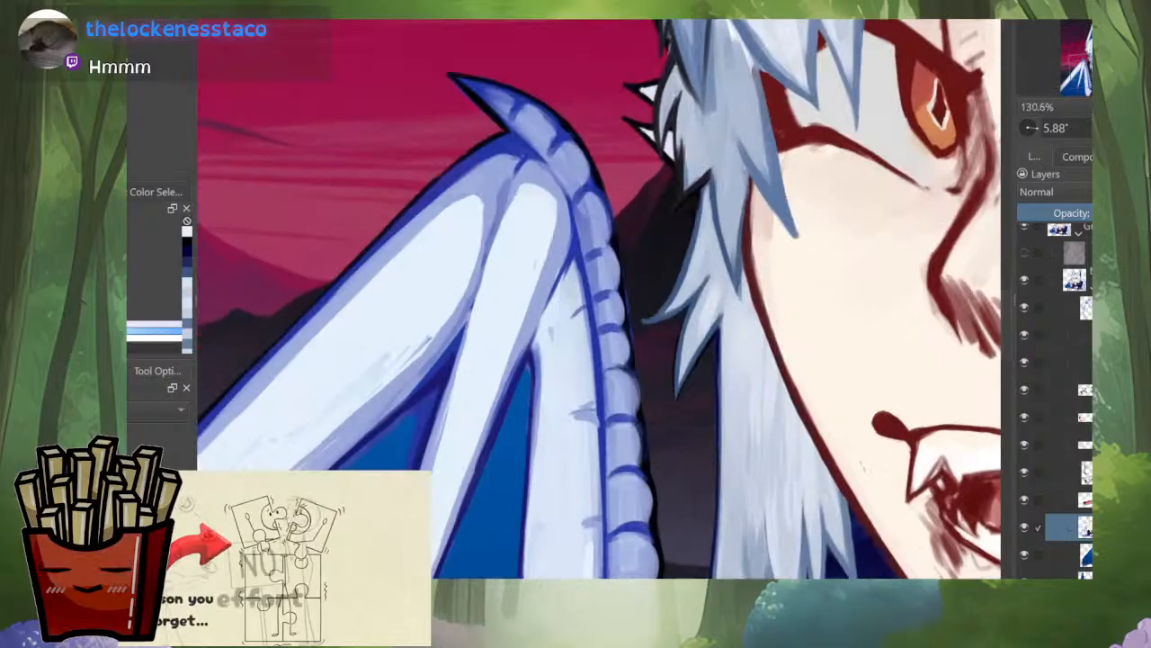
{"action": "scroll", "coordinate": [537, 409], "scroll_direction": "up", "scroll_amount": 3}
{"action": "scroll", "coordinate": [601, 322], "scroll_direction": "down", "scroll_amount": 5}
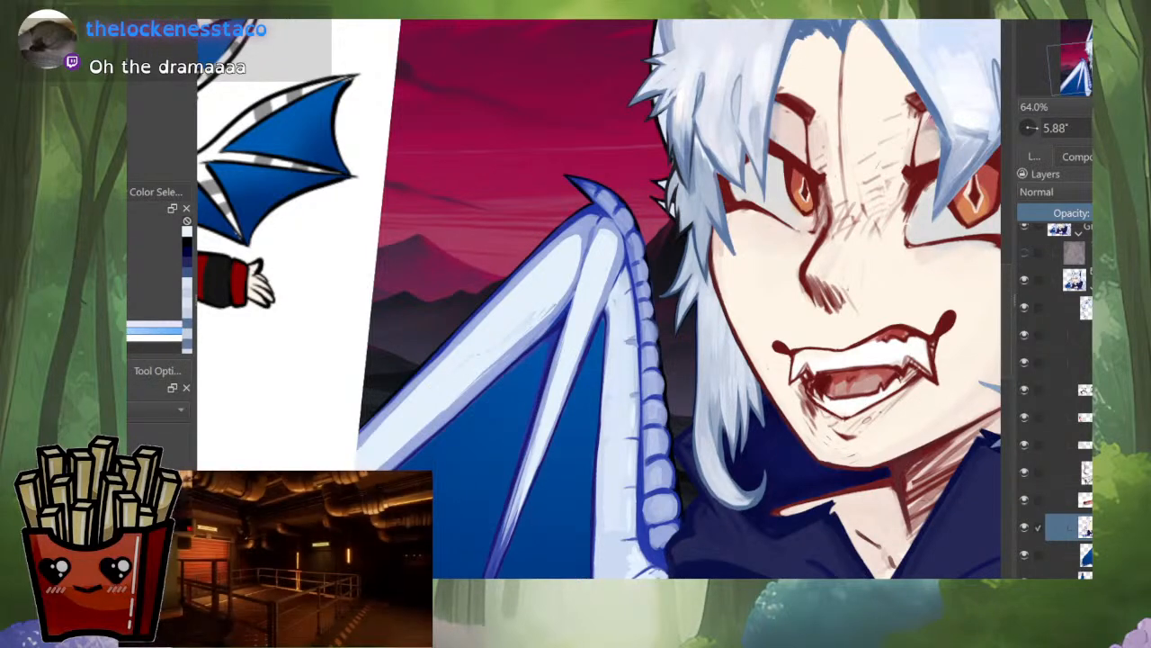
{"action": "left_click_drag", "start_coordinate": [558, 197], "coordinate": [293, 335]}
{"action": "scroll", "coordinate": [292, 335], "scroll_direction": "up", "scroll_amount": 1}
{"action": "left_click_drag", "start_coordinate": [576, 257], "coordinate": [566, 287]}
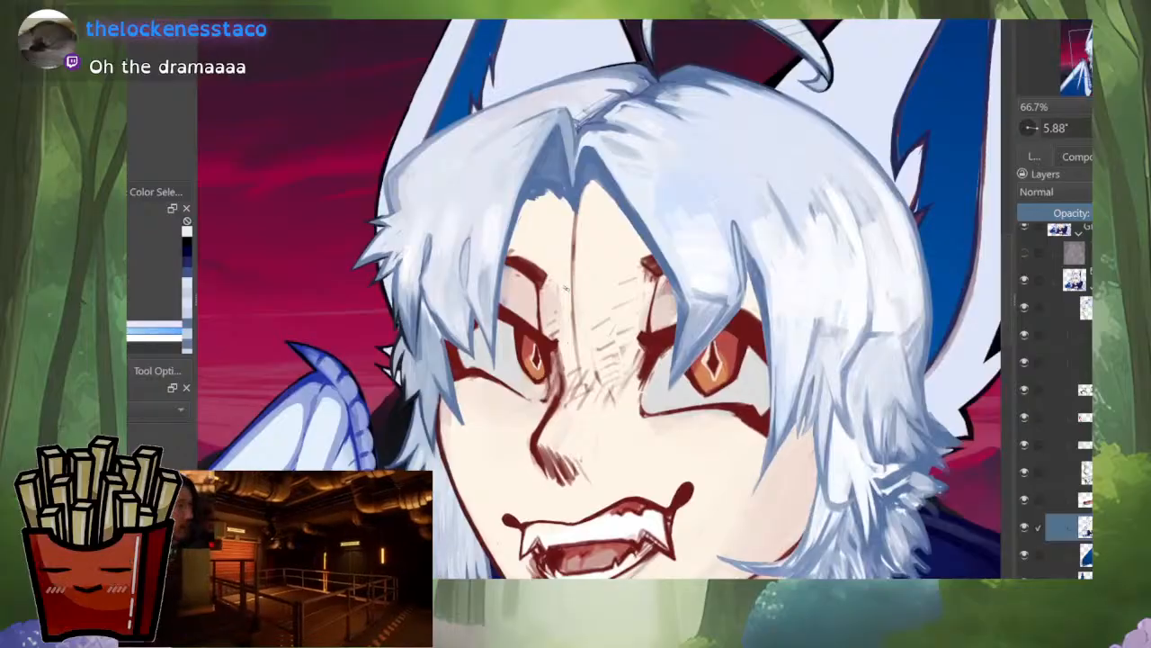
{"action": "left_click_drag", "start_coordinate": [720, 215], "coordinate": [729, 335]}
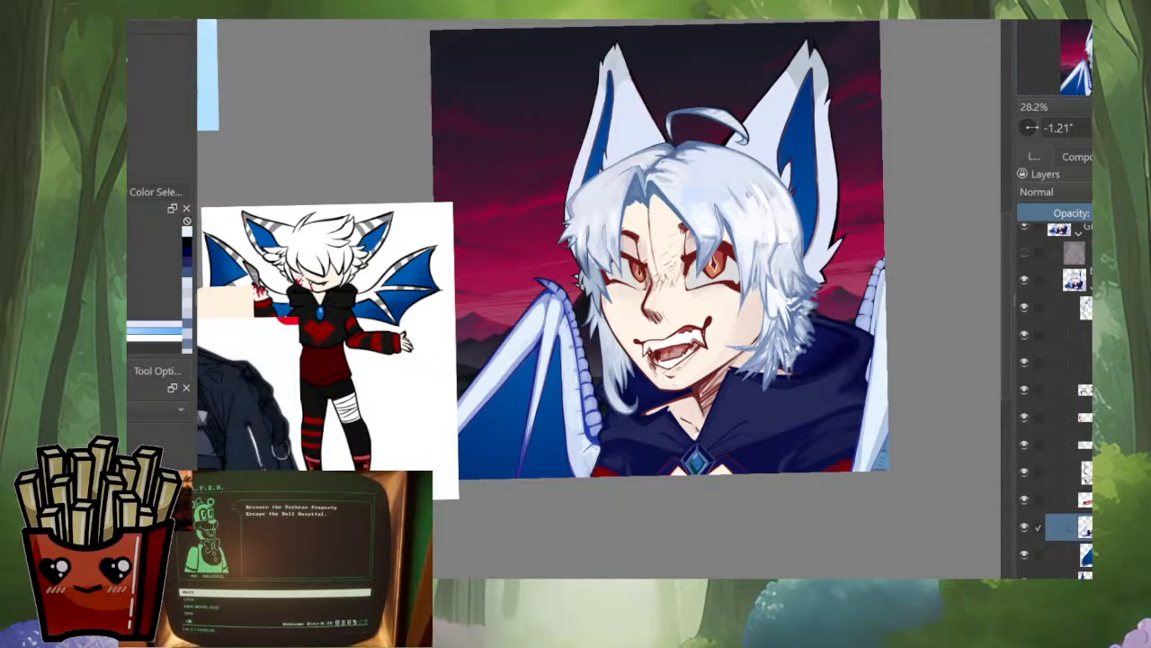
{"action": "left_click", "coordinate": [1085, 527], "text": "alt"}
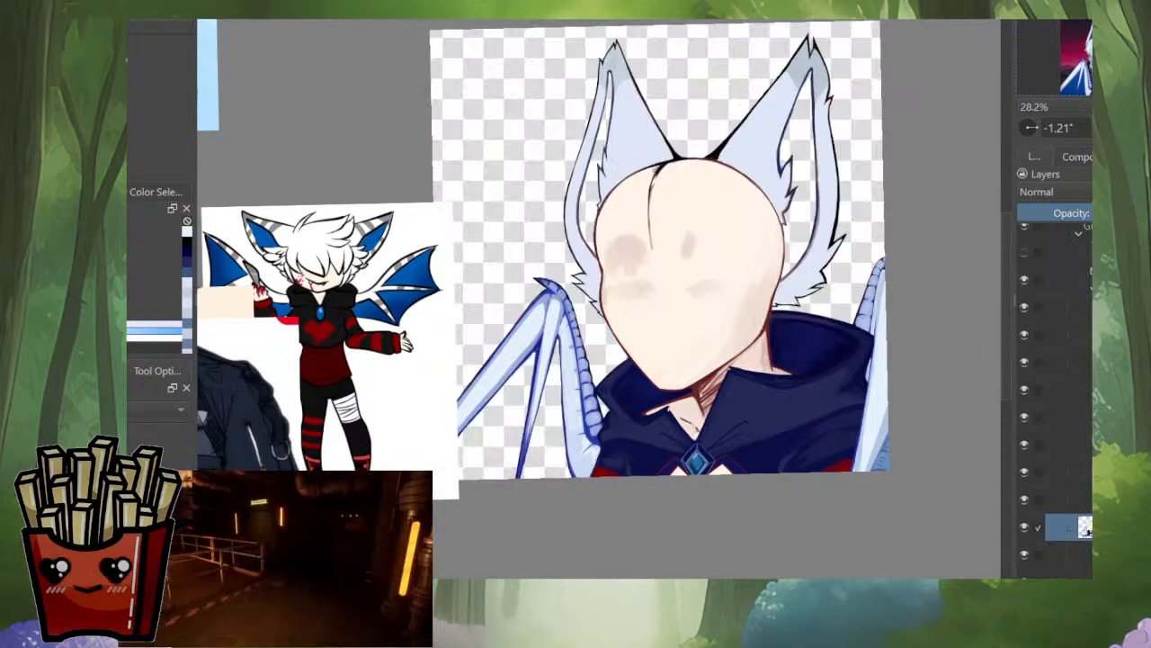
{"action": "left_click", "coordinate": [1086, 528], "text": "alt"}
{"action": "scroll", "coordinate": [716, 393], "scroll_direction": "up", "scroll_amount": 8}
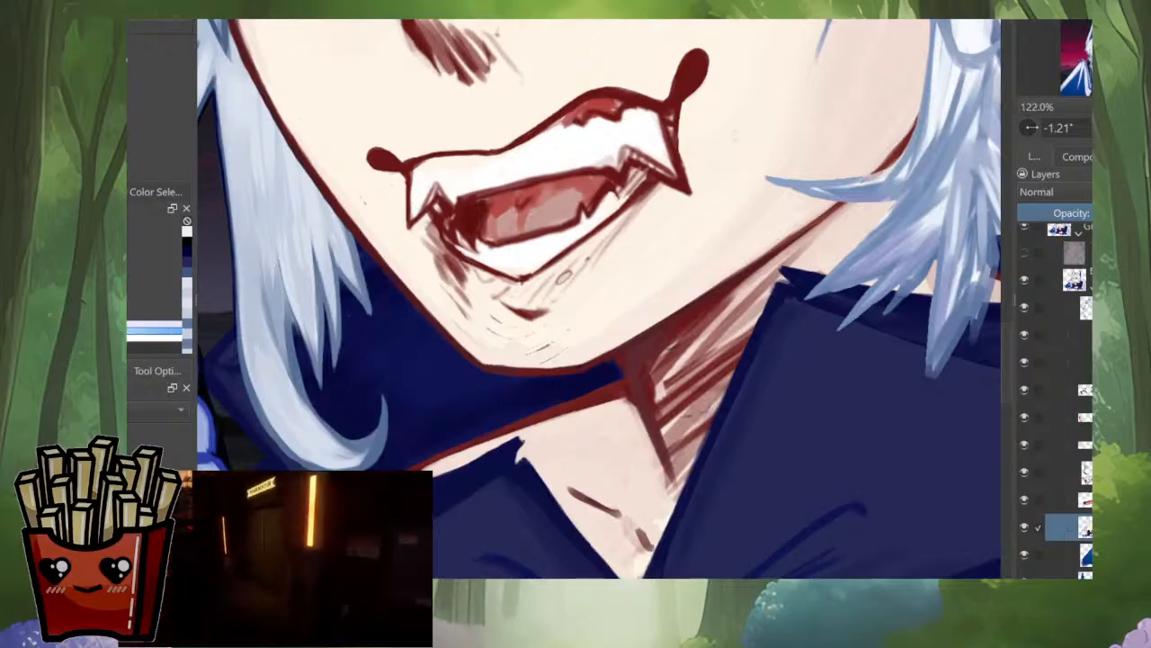
{"action": "scroll", "coordinate": [598, 297], "scroll_direction": "down", "scroll_amount": 8}
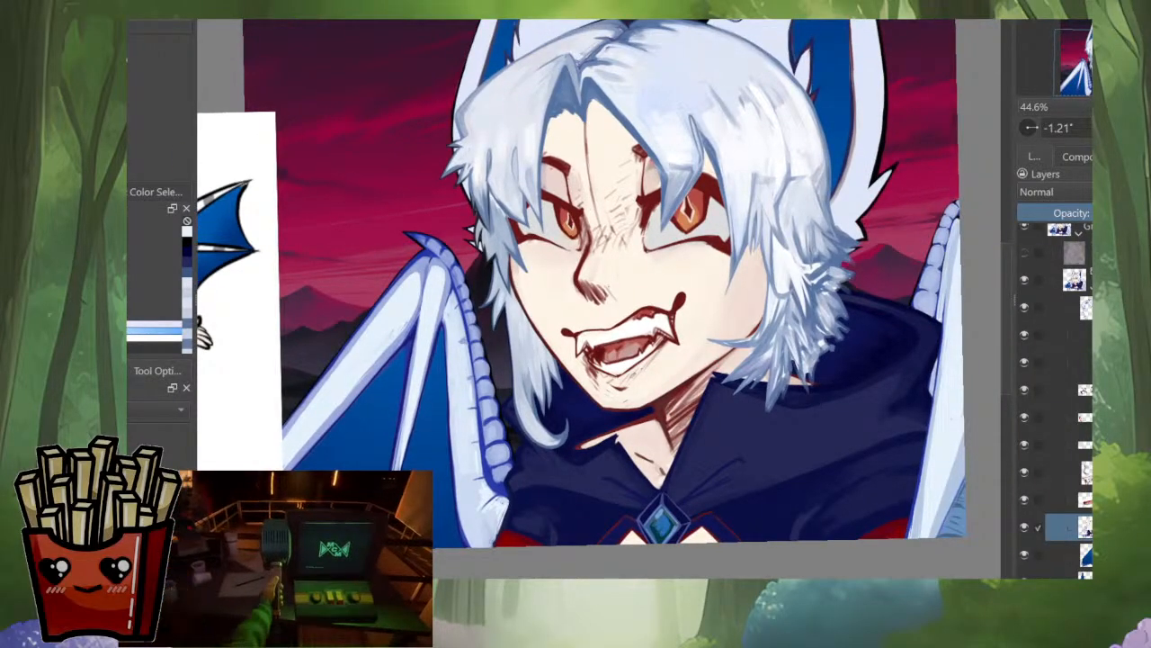
{"action": "scroll", "coordinate": [580, 283], "scroll_direction": "down", "scroll_amount": 3}
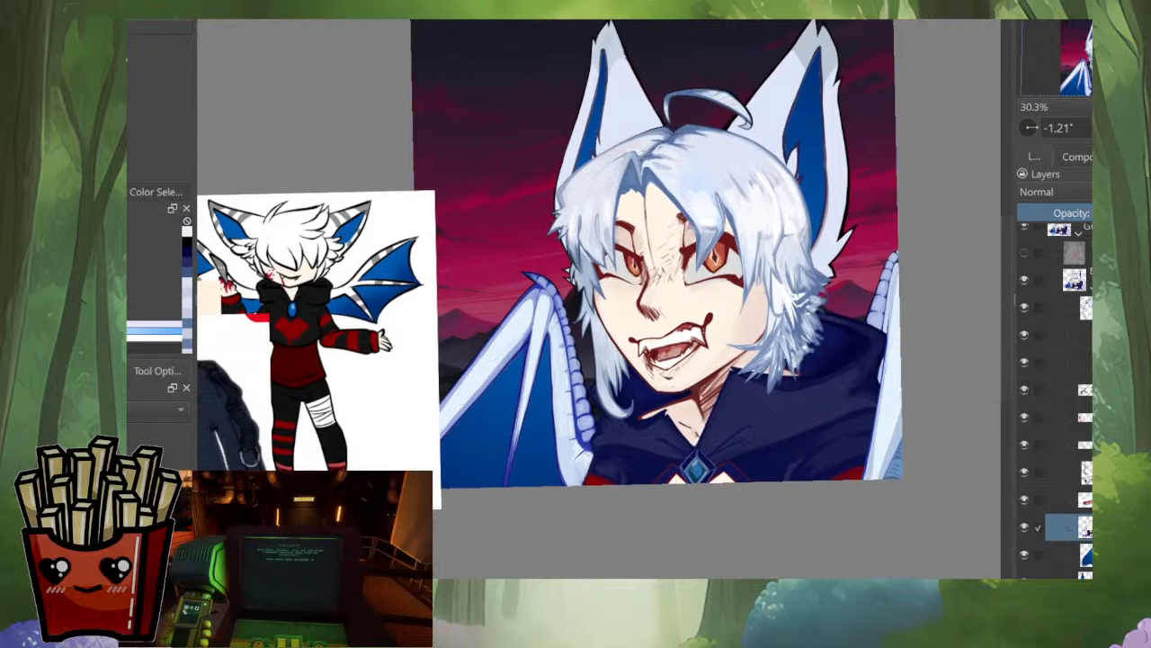
Step: Paint out the stray marks along the chin with a sampled cream skin tone
{"action": "scroll", "coordinate": [747, 409], "scroll_direction": "up", "scroll_amount": 10}
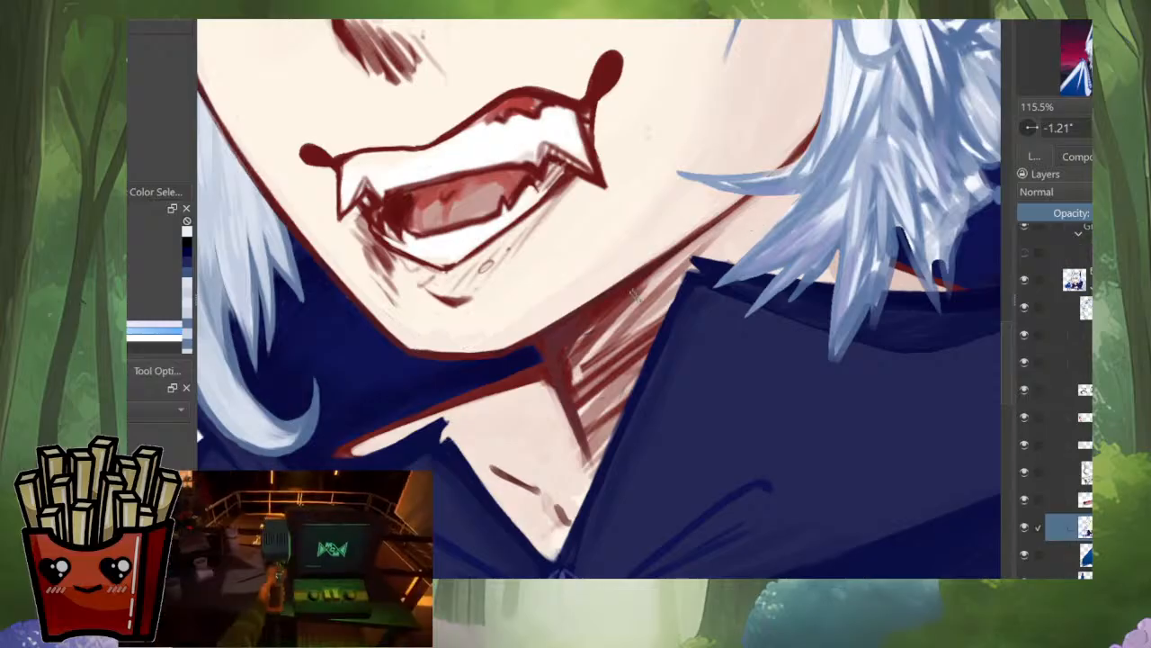
{"action": "left_click_drag", "start_coordinate": [623, 234], "coordinate": [733, 324]}
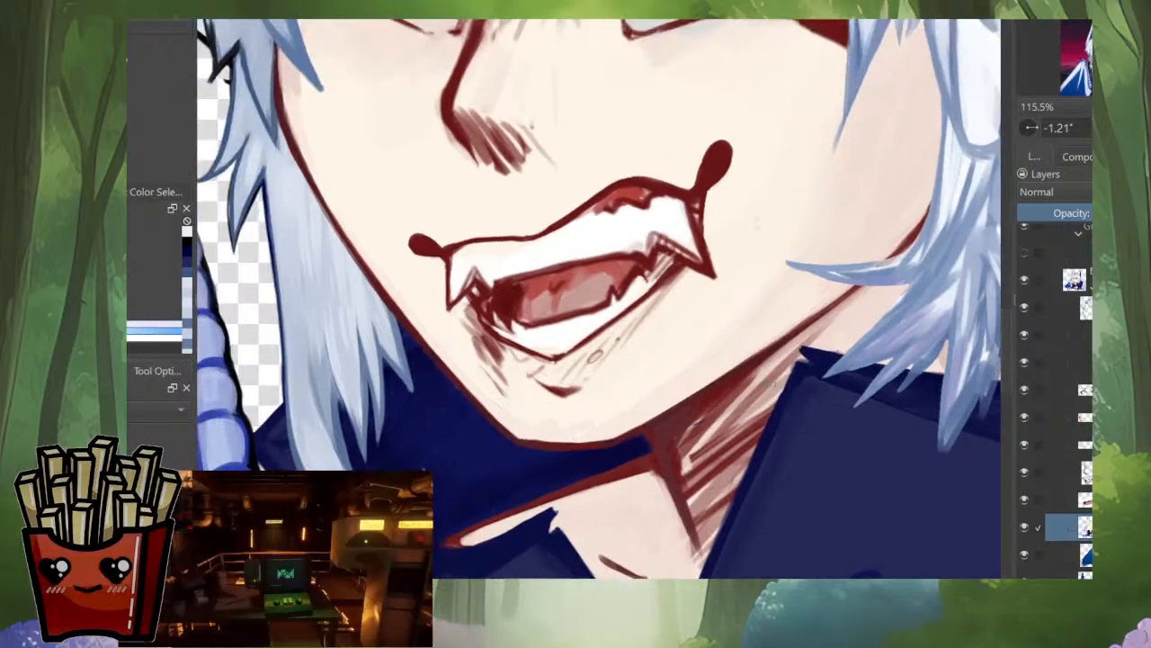
{"action": "left_click", "coordinate": [728, 323], "text": "ctrl"}
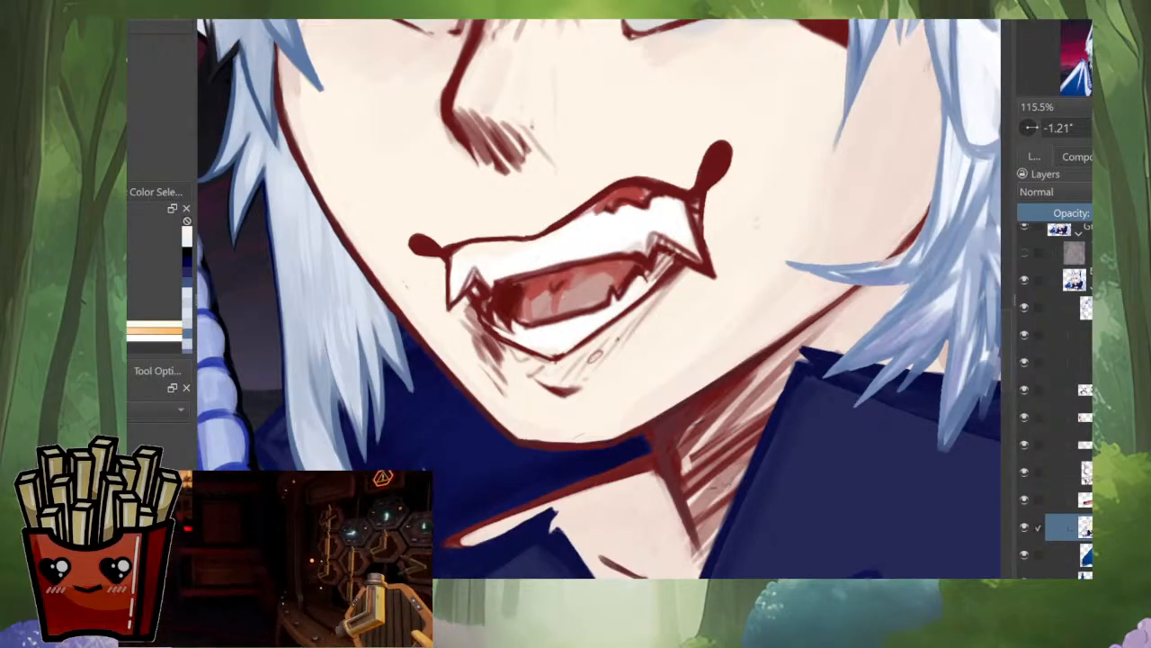
{"action": "left_click_drag", "start_coordinate": [846, 259], "coordinate": [818, 360]}
Step: With the base layer isolated, cover the stray speck on the neck beneath the jaw with a sampled skin tone
{"action": "scroll", "coordinate": [830, 326], "scroll_direction": "down", "scroll_amount": 4}
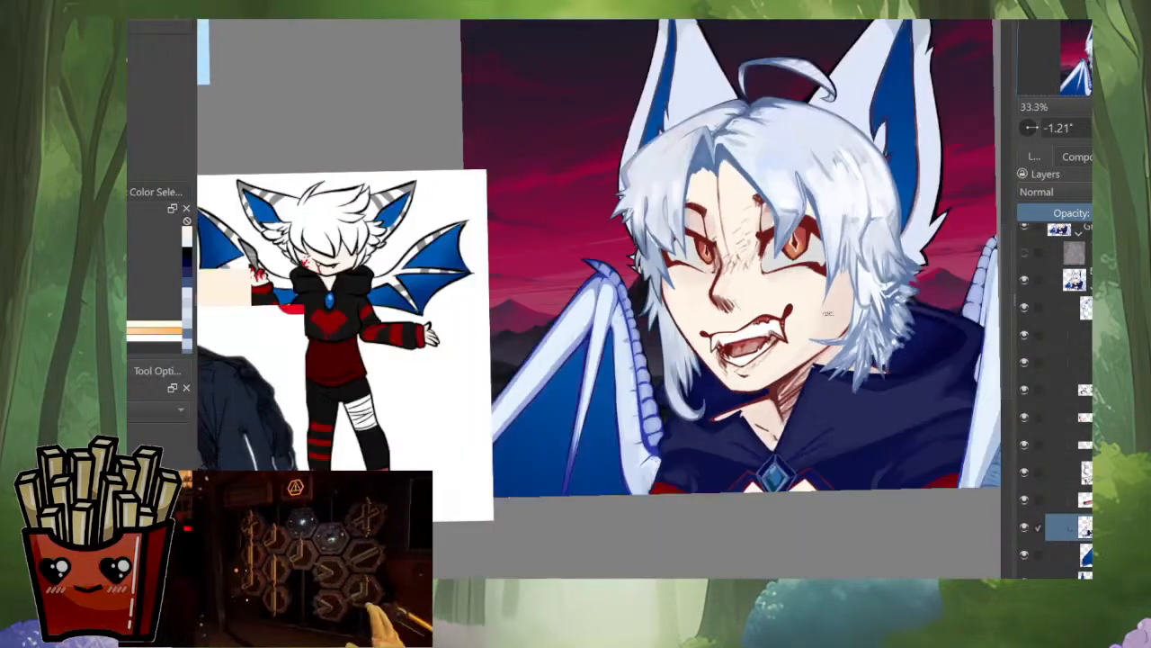
{"action": "scroll", "coordinate": [810, 302], "scroll_direction": "up", "scroll_amount": 4}
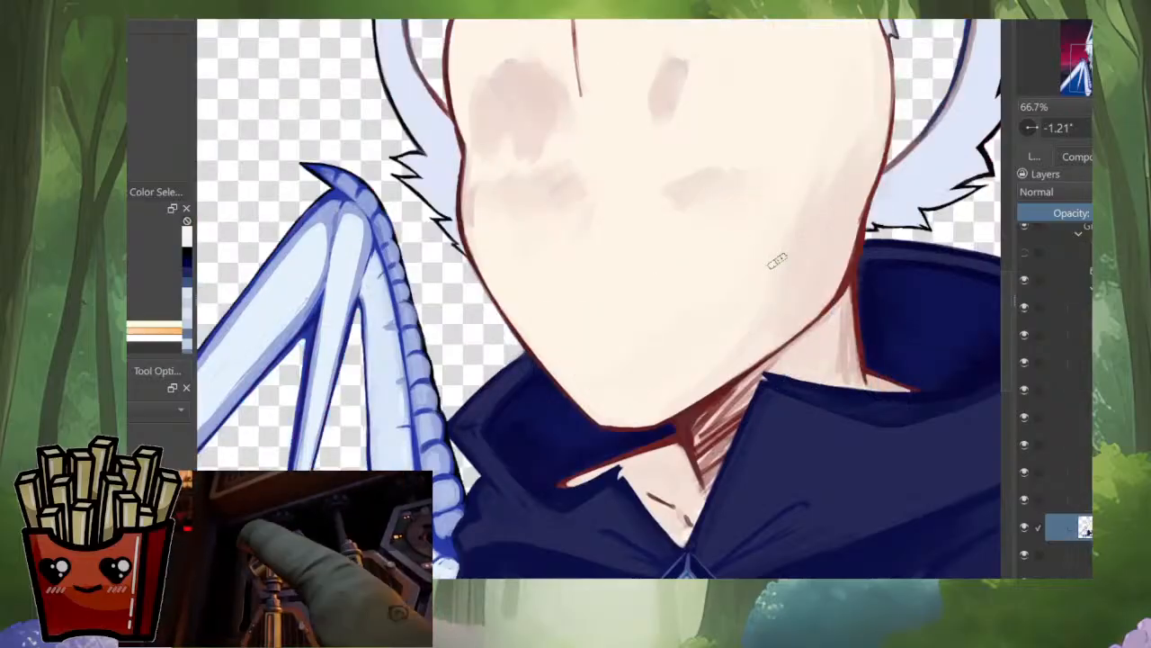
{"action": "scroll", "coordinate": [803, 281], "scroll_direction": "up", "scroll_amount": 2}
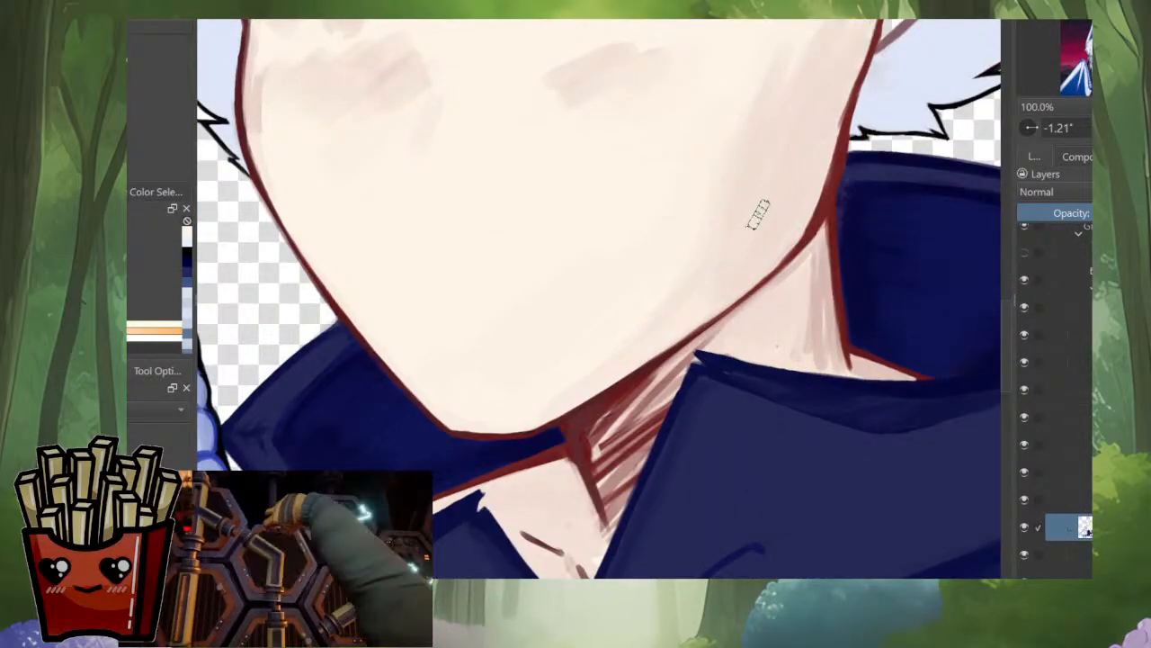
{"action": "key", "text": "Left"}
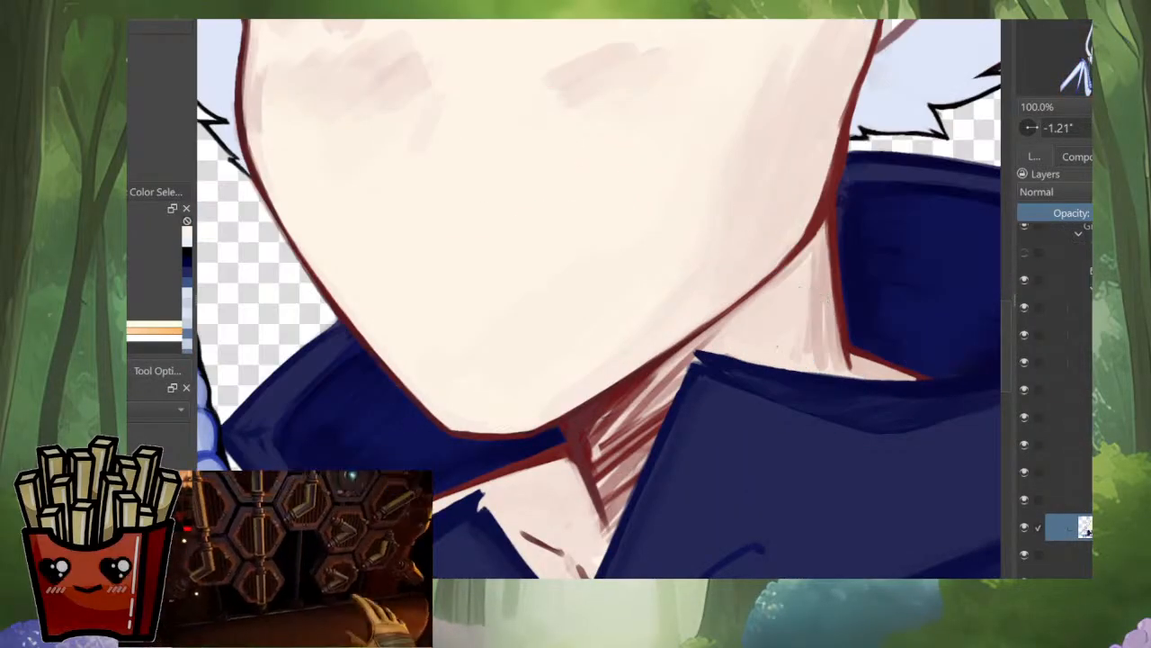
{"action": "left_click", "coordinate": [776, 340], "text": "ctrl"}
{"action": "left_click_drag", "start_coordinate": [776, 339], "coordinate": [788, 321]}
{"action": "scroll", "coordinate": [853, 306], "scroll_direction": "down", "scroll_amount": 3}
{"action": "scroll", "coordinate": [765, 340], "scroll_direction": "up", "scroll_amount": 3}
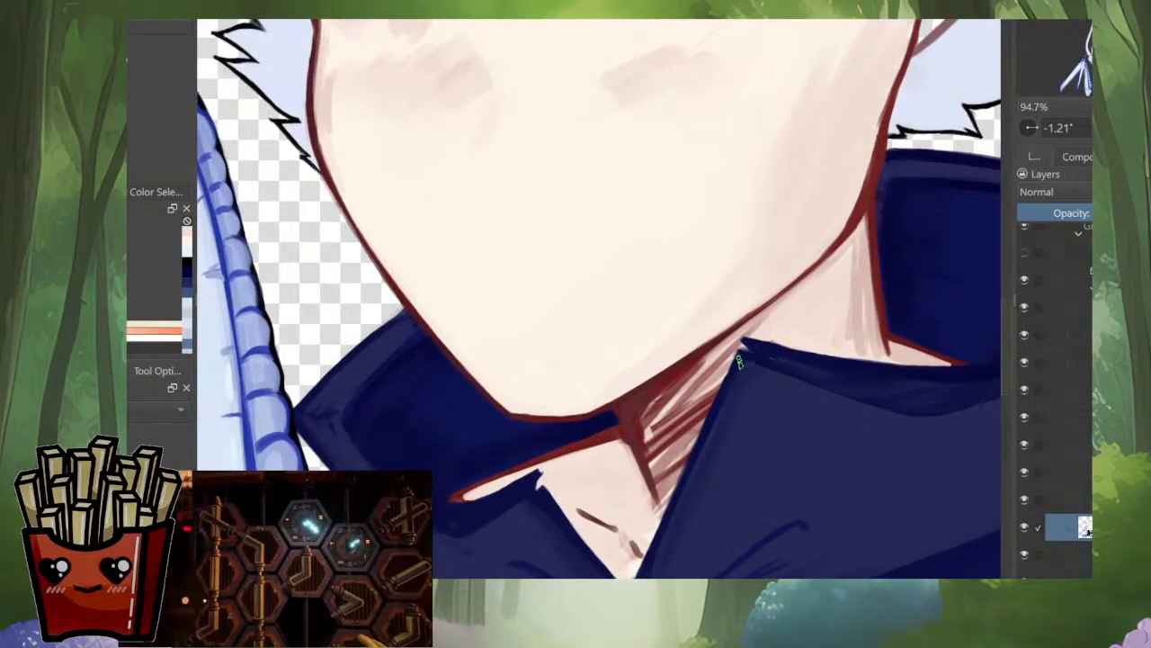
Step: With all layers shown, clean the edge between the neck's narrow skin strip and the hood using sampled skin and navy tones
{"action": "key", "text": "ctrl+t"}
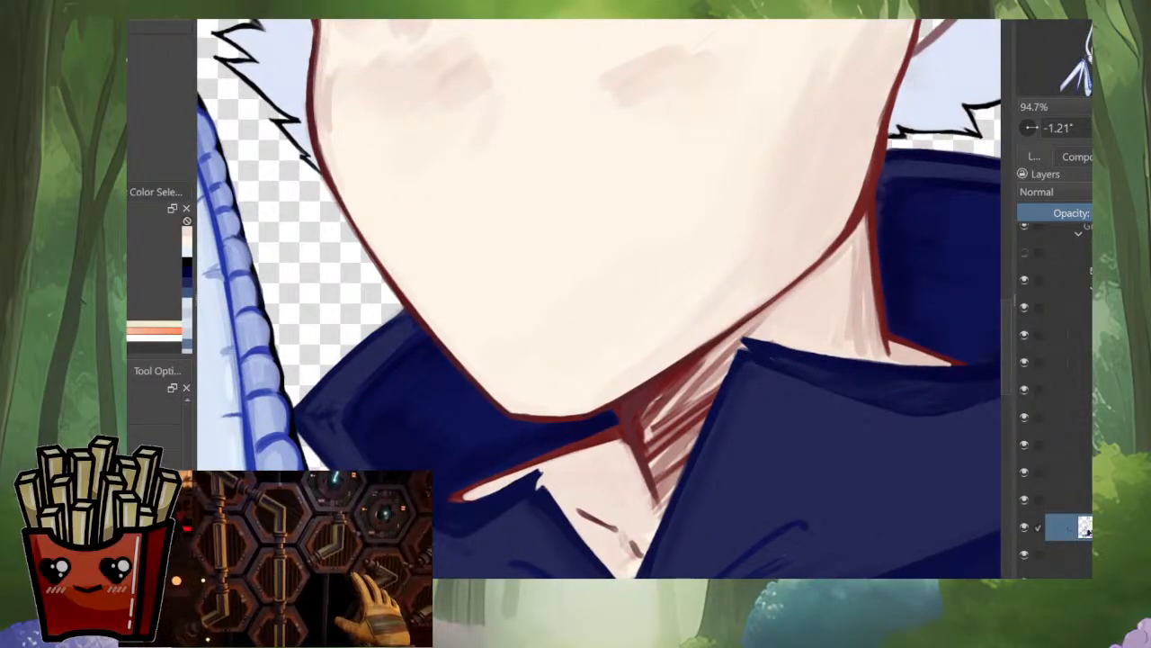
{"action": "scroll", "coordinate": [752, 358], "scroll_direction": "down", "scroll_amount": 5}
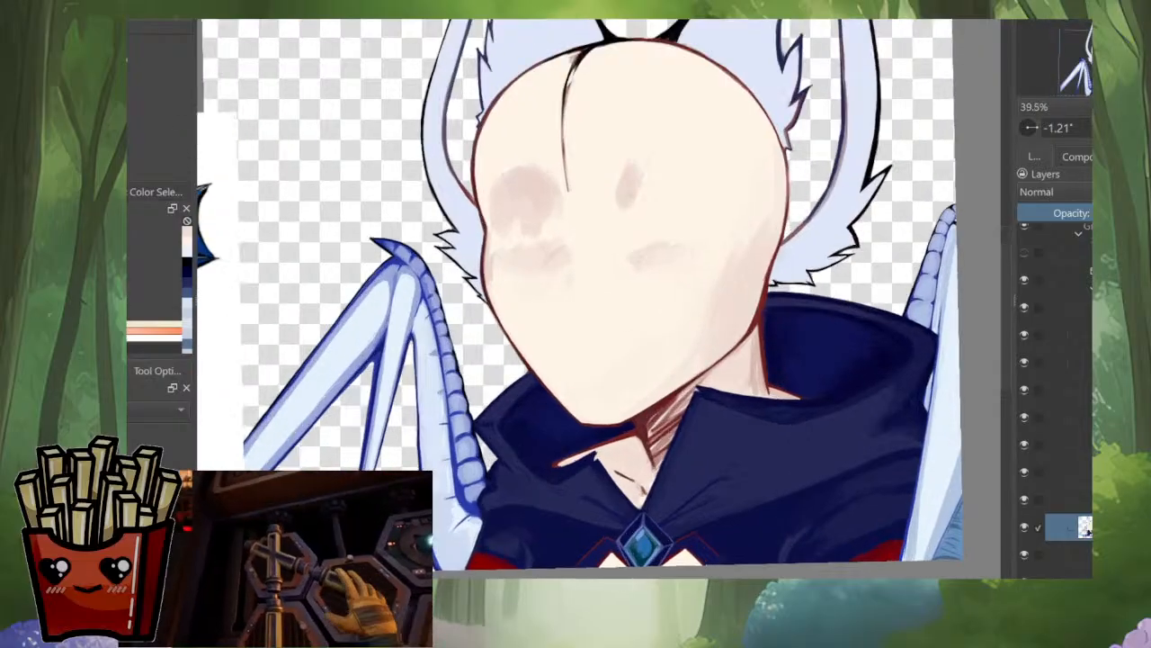
{"action": "scroll", "coordinate": [647, 413], "scroll_direction": "up", "scroll_amount": 3}
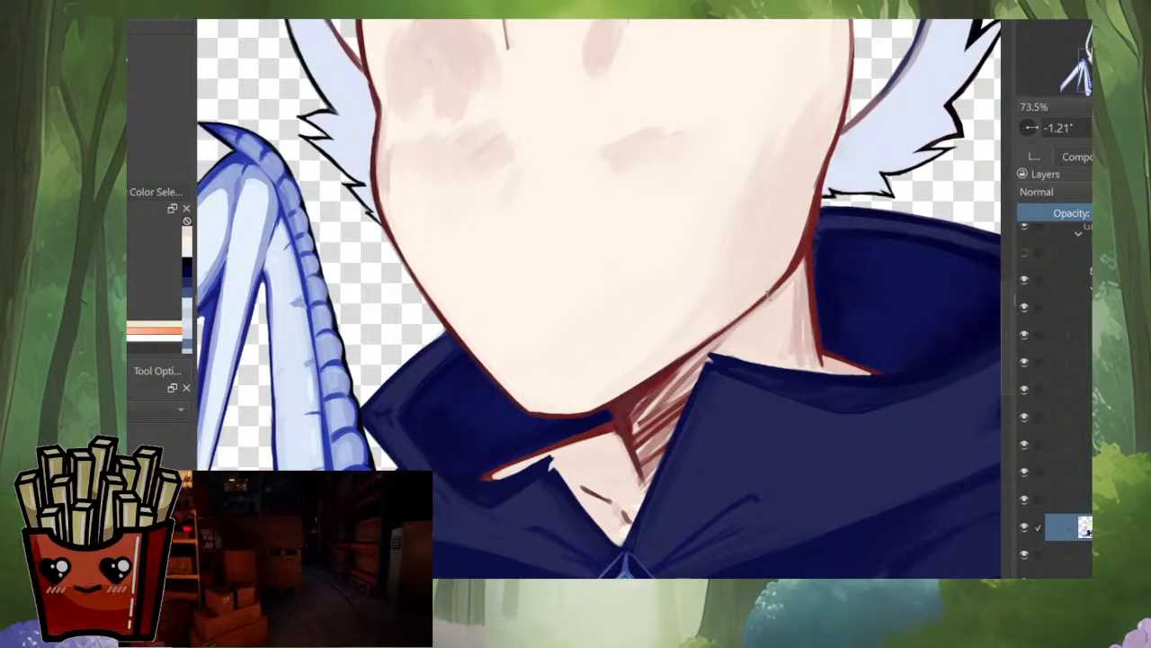
{"action": "scroll", "coordinate": [648, 359], "scroll_direction": "down", "scroll_amount": 4}
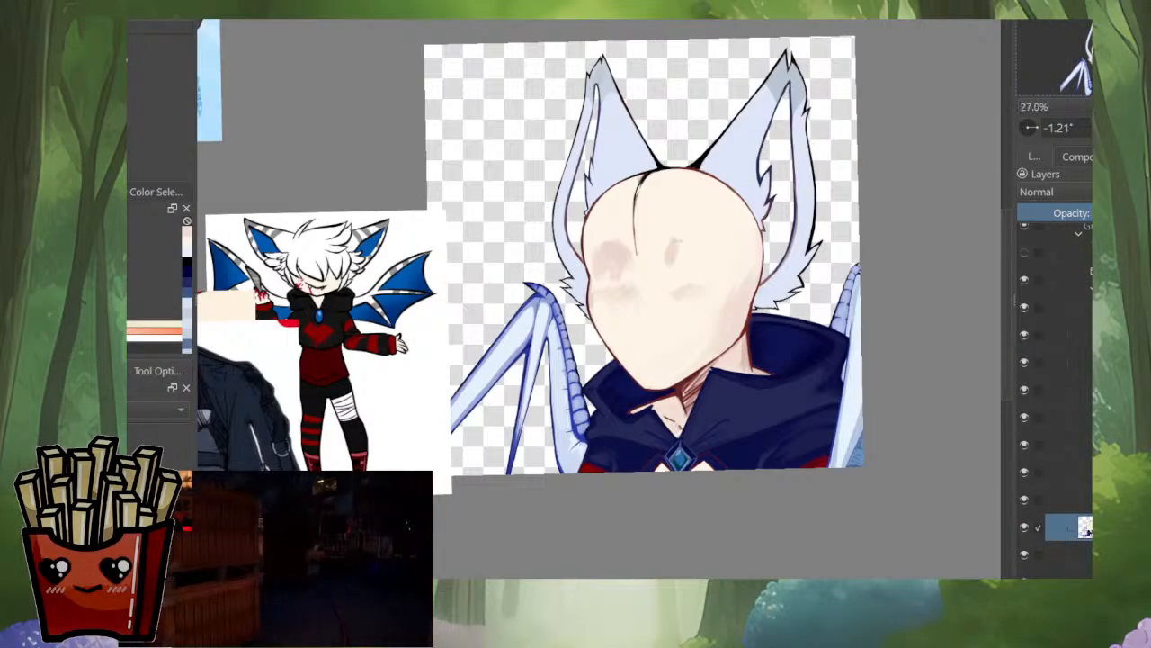
{"action": "scroll", "coordinate": [692, 377], "scroll_direction": "up", "scroll_amount": 3}
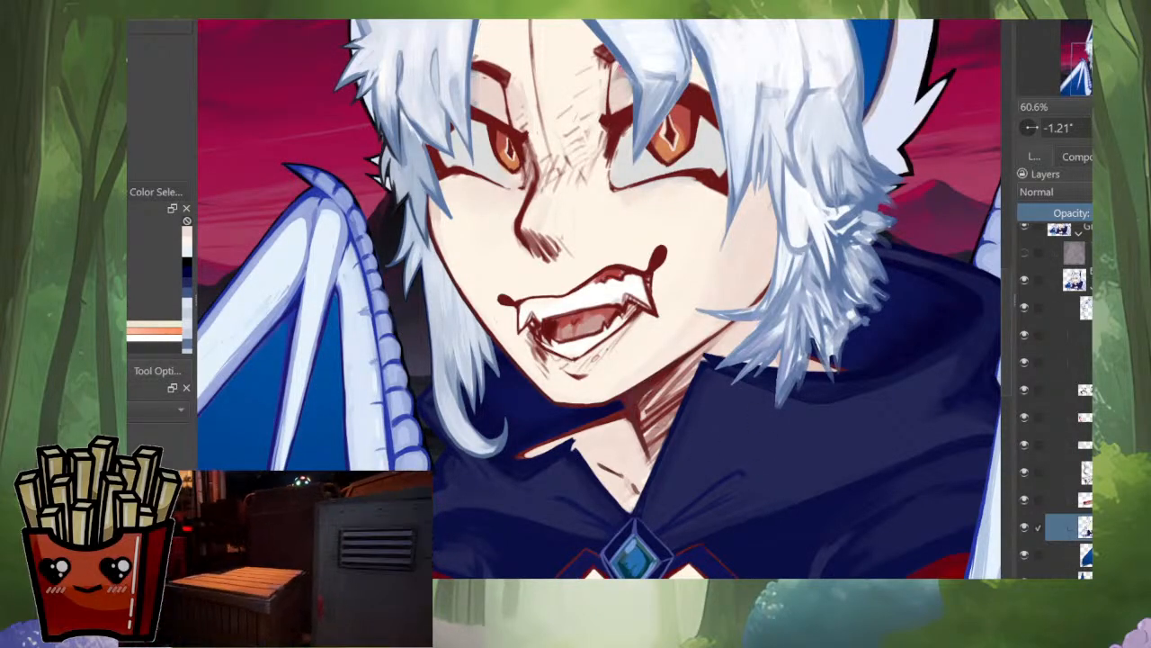
{"action": "left_click_drag", "start_coordinate": [670, 135], "coordinate": [604, 110]}
{"action": "scroll", "coordinate": [595, 452], "scroll_direction": "up", "scroll_amount": 5}
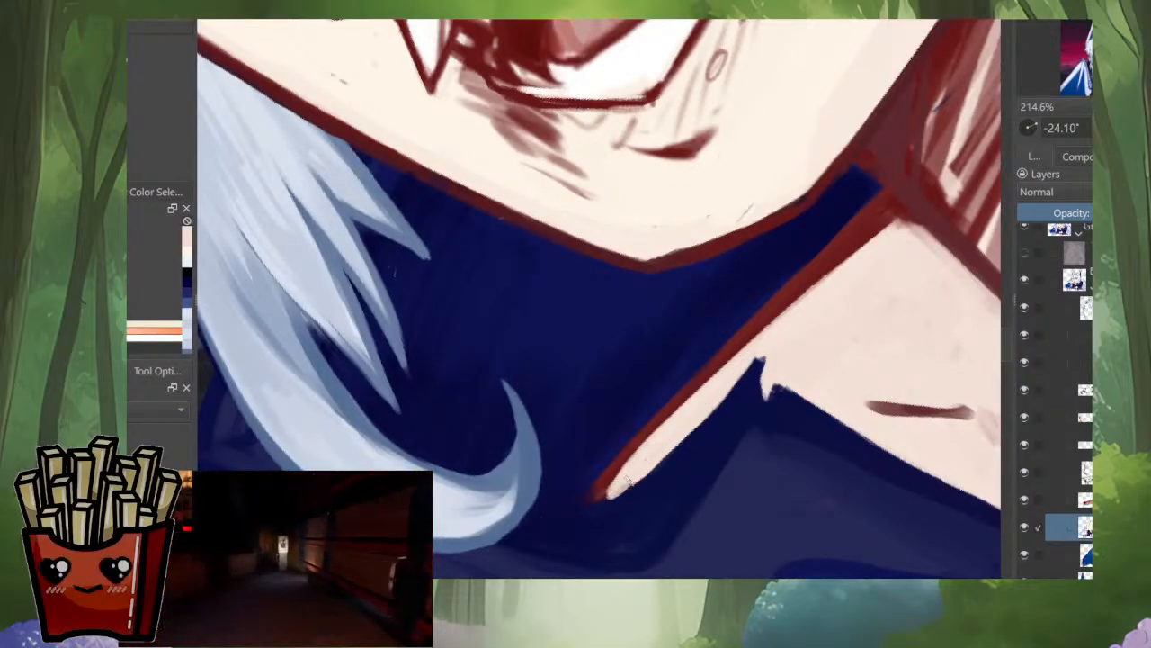
{"action": "left_click", "coordinate": [644, 445], "text": "ctrl"}
{"action": "mouse_move", "coordinate": [620, 458]}
{"action": "left_mouse_down"}
{"action": "mouse_move", "coordinate": [607, 470]}
{"action": "mouse_move", "coordinate": [660, 467]}
{"action": "left_mouse_up"}
{"action": "left_click", "coordinate": [587, 509], "text": "ctrl"}
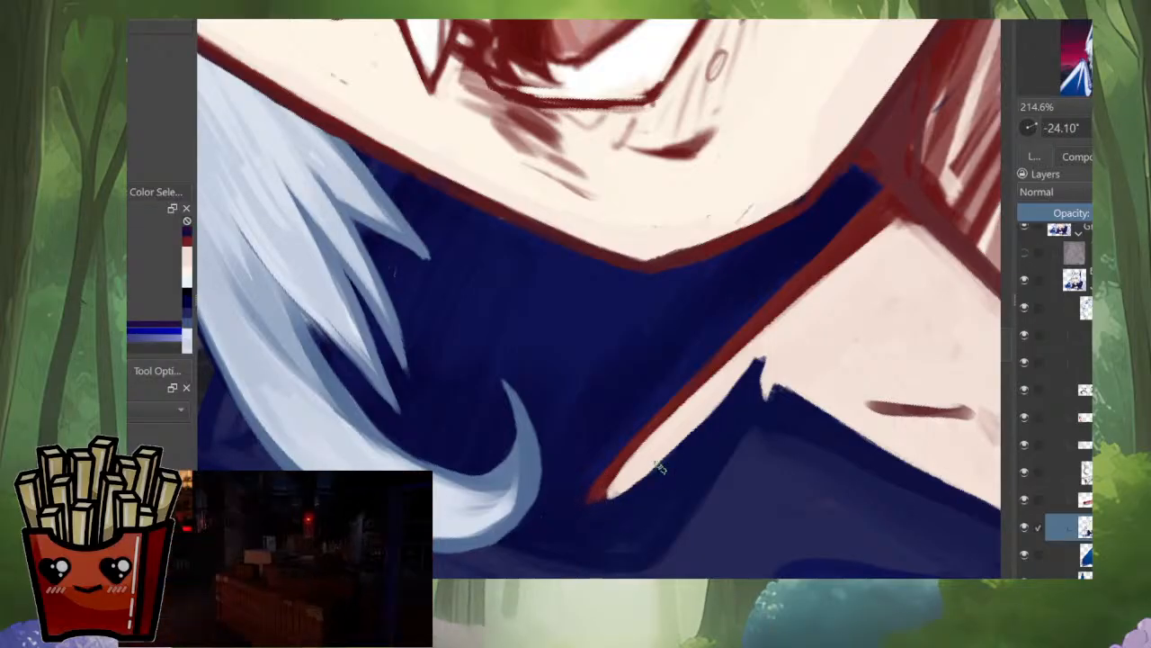
{"action": "left_click_drag", "start_coordinate": [618, 501], "coordinate": [675, 450]}
Step: Paint over the dark red hatching on the neck beneath the jaw with sampled pale skin tones
{"action": "scroll", "coordinate": [731, 397], "scroll_direction": "down", "scroll_amount": 4}
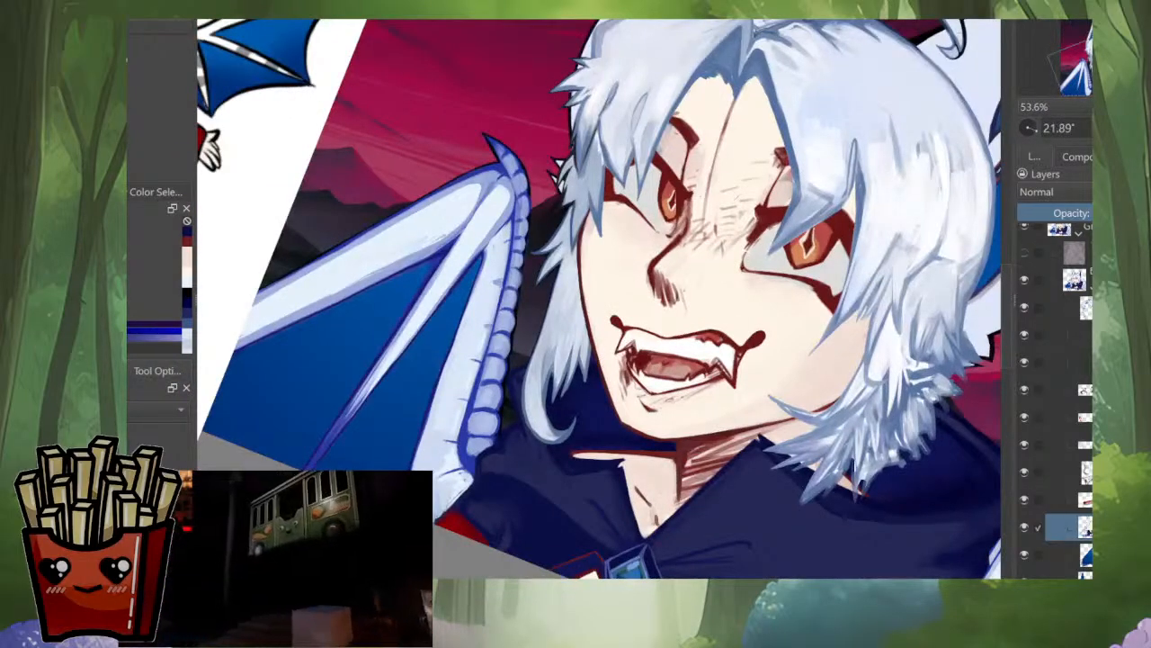
{"action": "scroll", "coordinate": [670, 485], "scroll_direction": "up", "scroll_amount": 3}
{"action": "left_click", "coordinate": [693, 467], "text": "ctrl"}
{"action": "left_click_drag", "start_coordinate": [683, 420], "coordinate": [690, 521]}
{"action": "left_click", "coordinate": [671, 450], "text": "ctrl"}
{"action": "mouse_move", "coordinate": [680, 426]}
{"action": "left_mouse_down"}
{"action": "mouse_move", "coordinate": [686, 532]}
{"action": "mouse_move", "coordinate": [639, 469]}
{"action": "left_mouse_up"}
{"action": "mouse_move", "coordinate": [669, 378]}
{"action": "left_mouse_down"}
{"action": "mouse_move", "coordinate": [662, 491]}
{"action": "mouse_move", "coordinate": [657, 412]}
{"action": "left_mouse_up"}
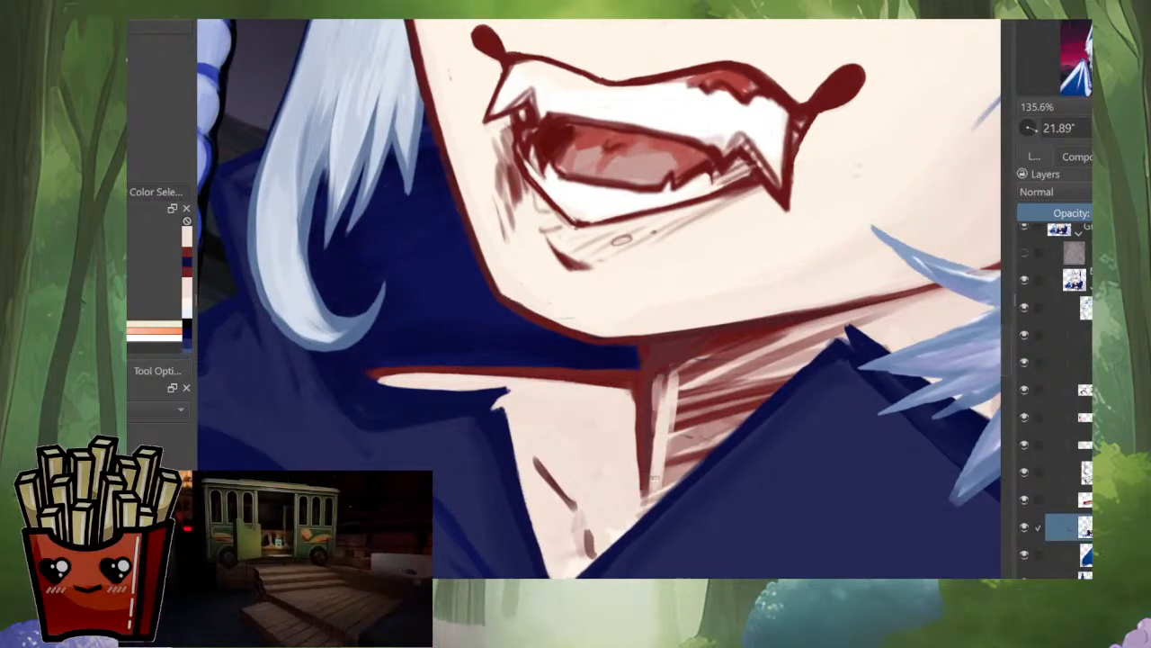
{"action": "mouse_move", "coordinate": [654, 478]}
{"action": "left_mouse_down"}
{"action": "mouse_move", "coordinate": [662, 356]}
{"action": "mouse_move", "coordinate": [710, 349]}
{"action": "left_mouse_up"}
{"action": "left_click_drag", "start_coordinate": [709, 349], "coordinate": [663, 409]}
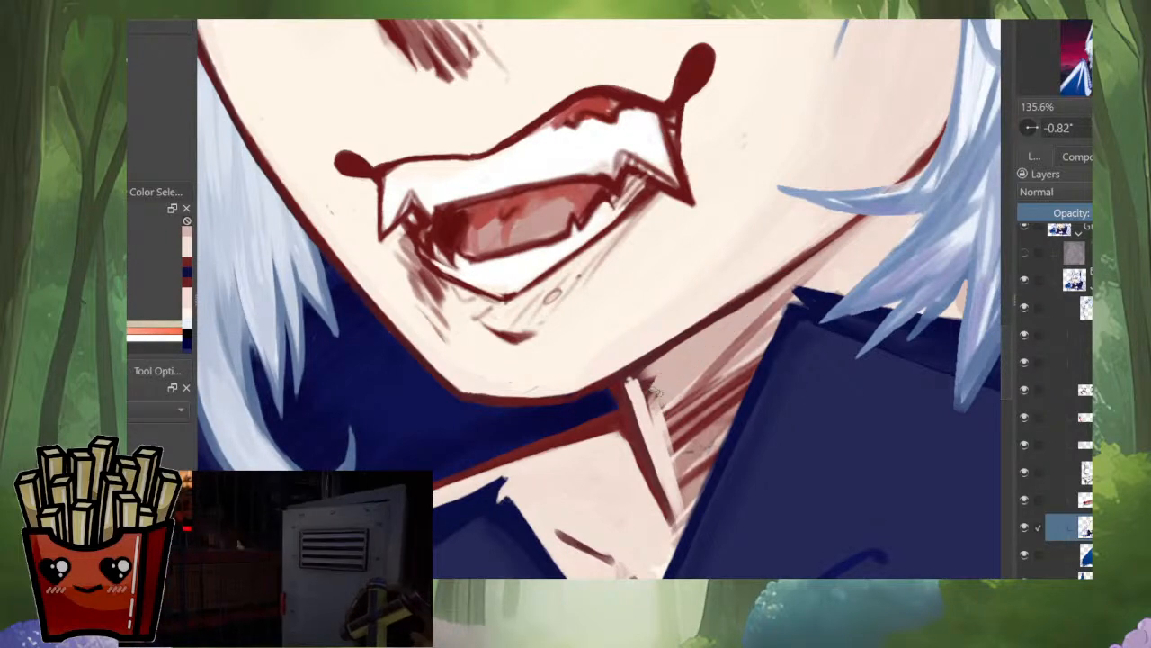
Step: Block in a muted pink shadow beneath the jaw and cover the remaining hatching along the hood edge with light skin tone
{"action": "mouse_move", "coordinate": [657, 392]}
{"action": "left_mouse_down"}
{"action": "mouse_move", "coordinate": [643, 382]}
{"action": "mouse_move", "coordinate": [648, 421]}
{"action": "mouse_move", "coordinate": [663, 399]}
{"action": "mouse_move", "coordinate": [657, 436]}
{"action": "mouse_move", "coordinate": [711, 351]}
{"action": "left_mouse_up"}
{"action": "left_click", "coordinate": [655, 429], "text": "ctrl"}
{"action": "left_click_drag", "start_coordinate": [667, 437], "coordinate": [739, 322]}
{"action": "left_click_drag", "start_coordinate": [739, 322], "coordinate": [761, 311]}
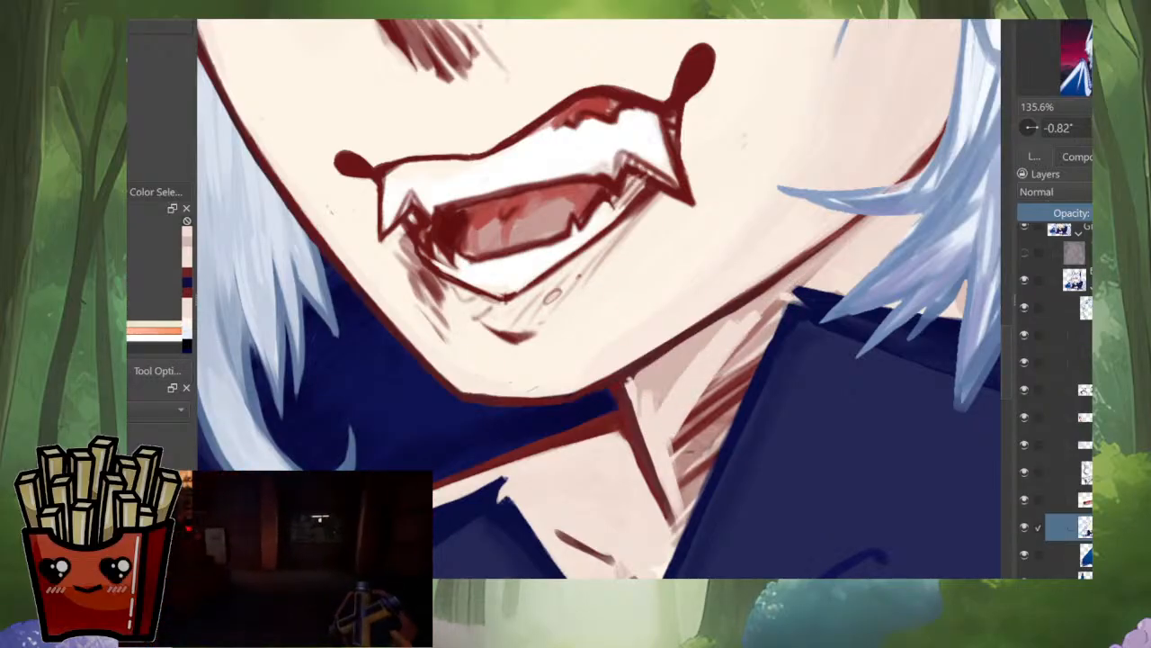
{"action": "left_click_drag", "start_coordinate": [718, 403], "coordinate": [776, 315]}
{"action": "left_click_drag", "start_coordinate": [720, 437], "coordinate": [775, 324]}
{"action": "mouse_move", "coordinate": [709, 466]}
{"action": "left_mouse_down"}
{"action": "mouse_move", "coordinate": [752, 376]}
{"action": "mouse_move", "coordinate": [682, 538]}
{"action": "left_mouse_up"}
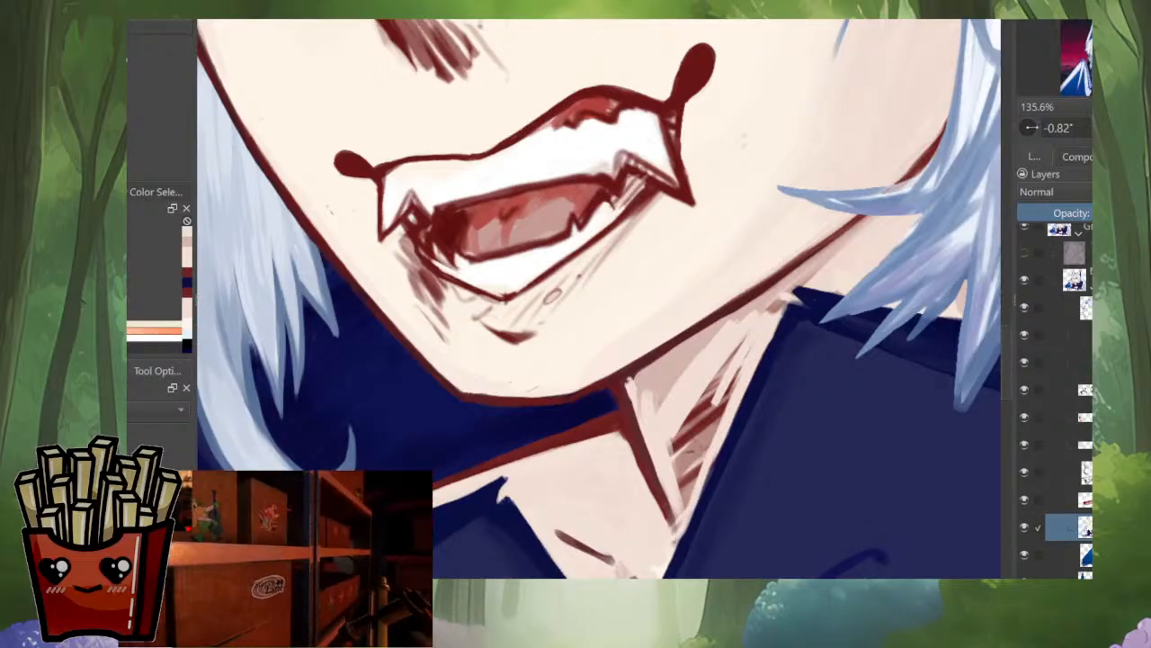
{"action": "left_click_drag", "start_coordinate": [715, 457], "coordinate": [672, 547]}
{"action": "mouse_move", "coordinate": [685, 493]}
{"action": "left_mouse_down"}
{"action": "mouse_move", "coordinate": [686, 413]}
{"action": "mouse_move", "coordinate": [749, 336]}
{"action": "mouse_move", "coordinate": [741, 374]}
{"action": "left_mouse_up"}
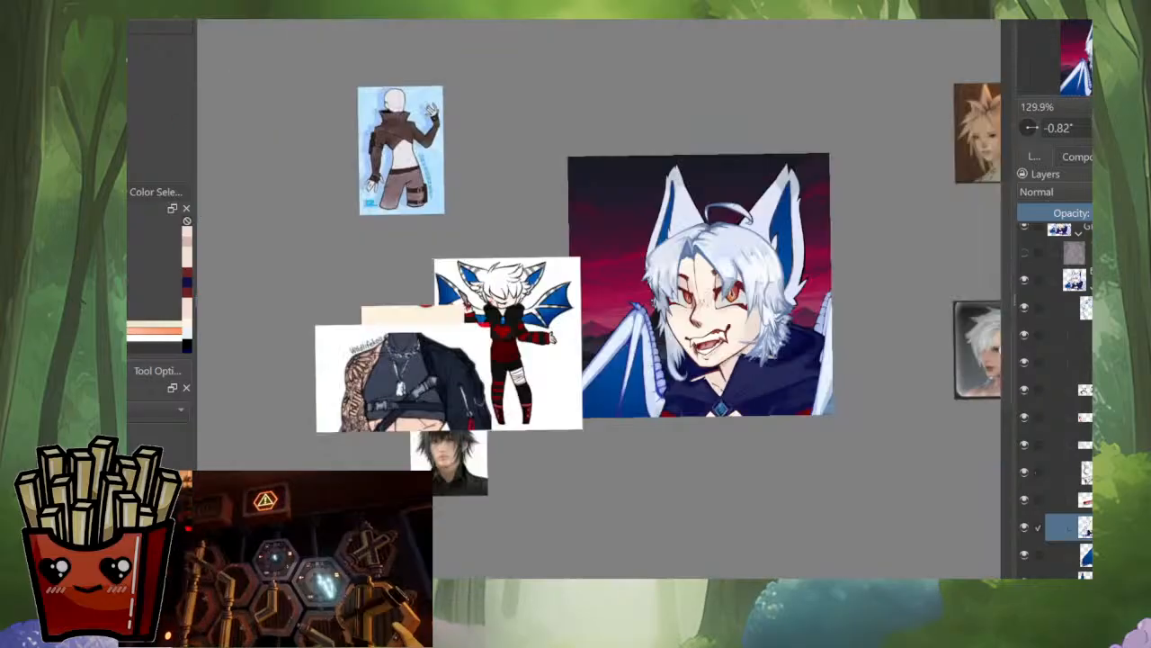
Step: Check the whole portrait mirrored, and smooth the streaky neck patch beneath the jaw into an even pink shadow
{"action": "key", "text": "m"}
{"action": "key", "text": "m"}
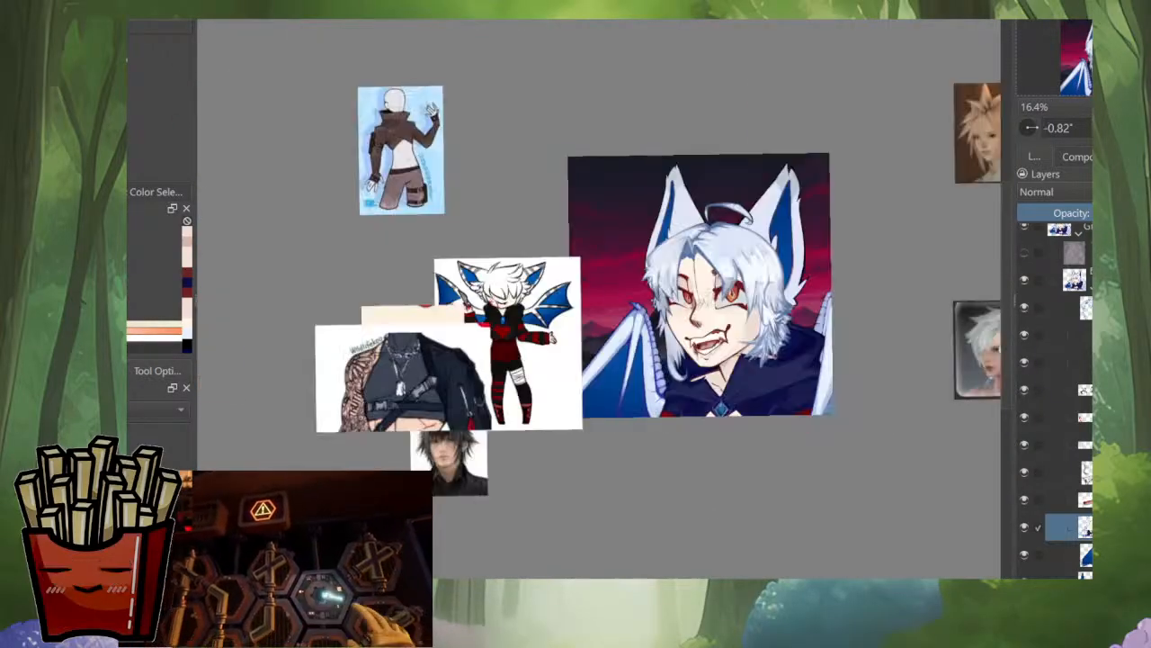
{"action": "scroll", "coordinate": [709, 351], "scroll_direction": "up", "scroll_amount": 8}
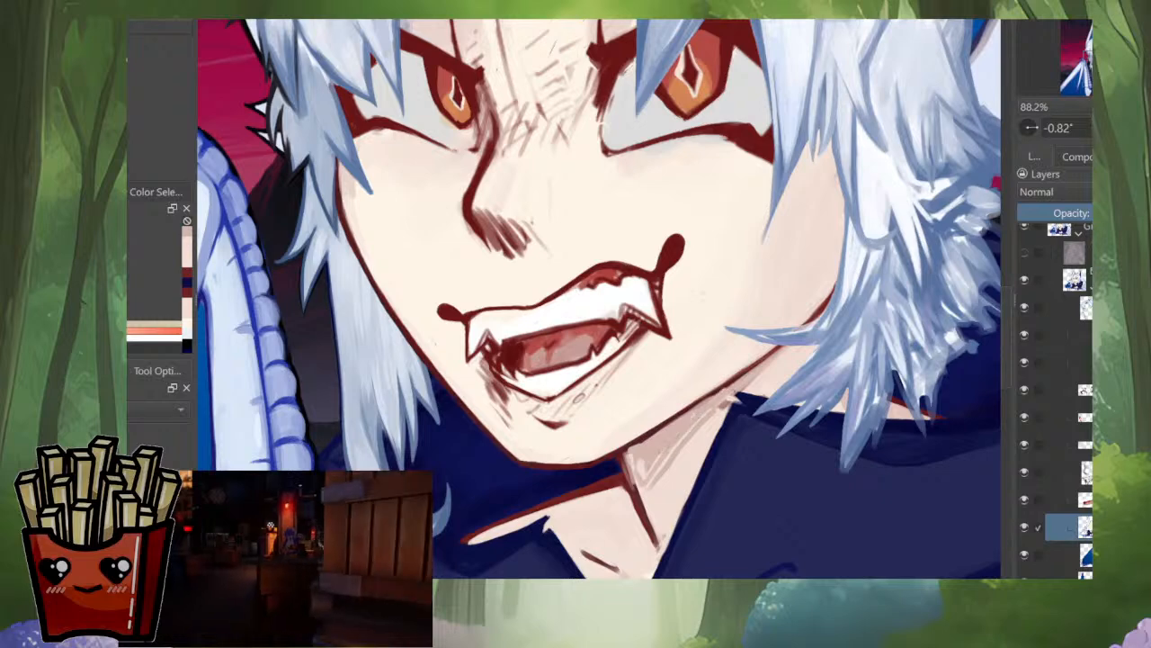
{"action": "left_click_drag", "start_coordinate": [720, 414], "coordinate": [651, 477]}
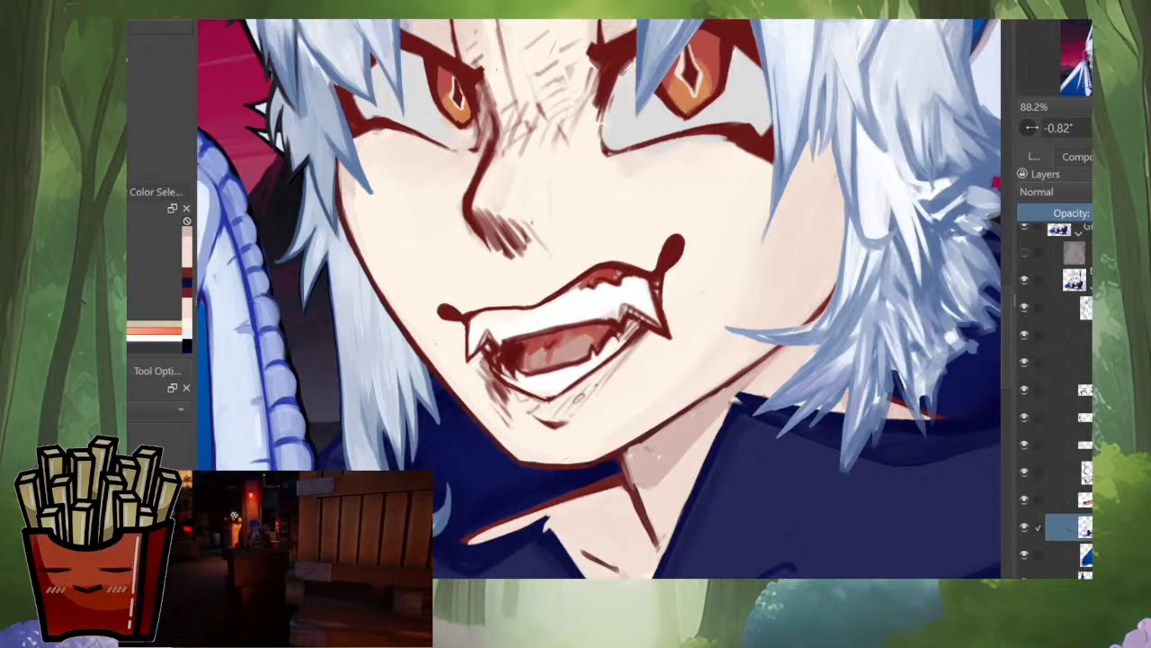
Step: Redraw the dark red line down the neck's centre and clean its edge using sampled line and skin tones
{"action": "scroll", "coordinate": [664, 423], "scroll_direction": "down", "scroll_amount": 5}
{"action": "scroll", "coordinate": [666, 421], "scroll_direction": "up", "scroll_amount": 6}
{"action": "scroll", "coordinate": [705, 423], "scroll_direction": "up", "scroll_amount": 2}
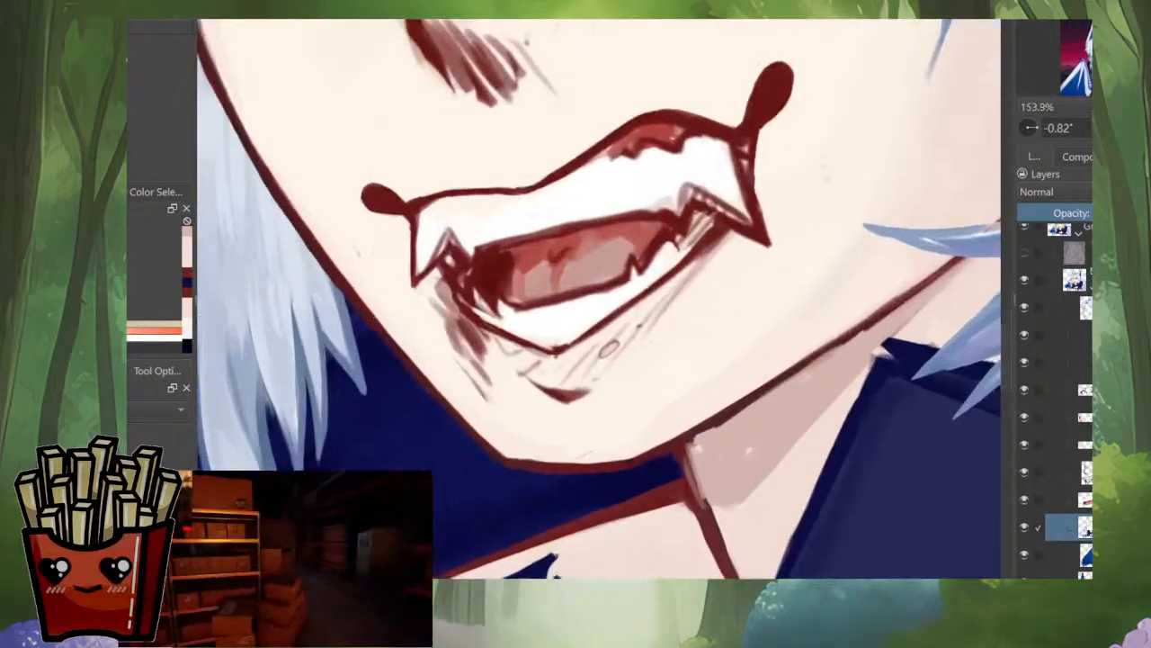
{"action": "left_click", "coordinate": [704, 427], "text": "ctrl"}
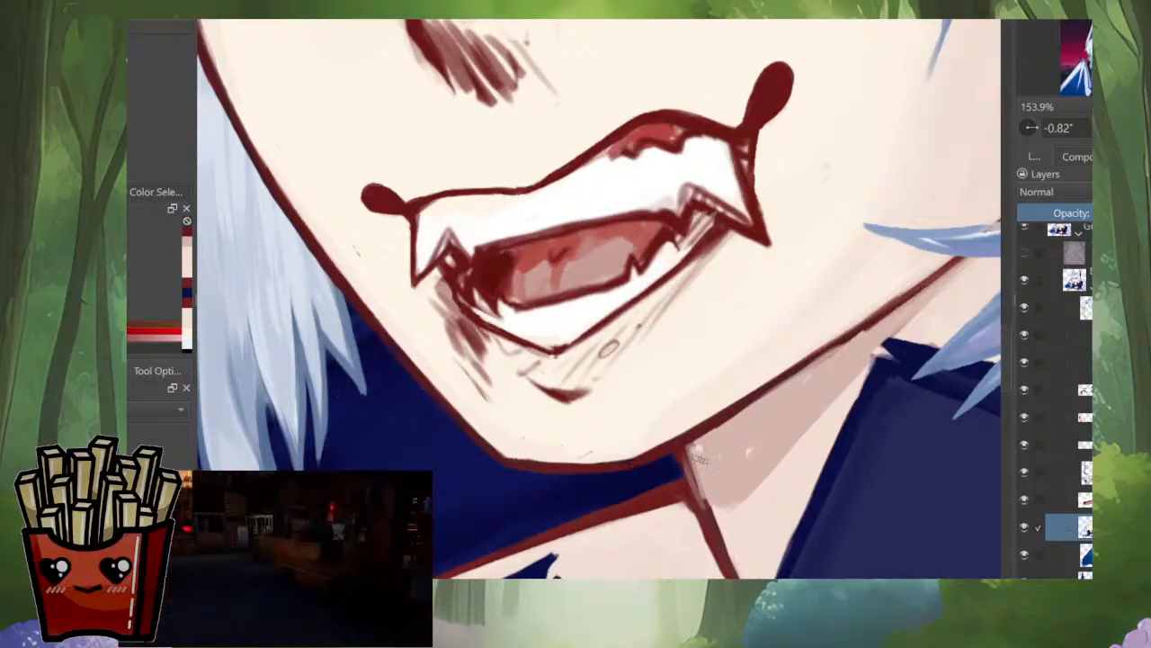
{"action": "left_click", "coordinate": [746, 501], "text": "ctrl"}
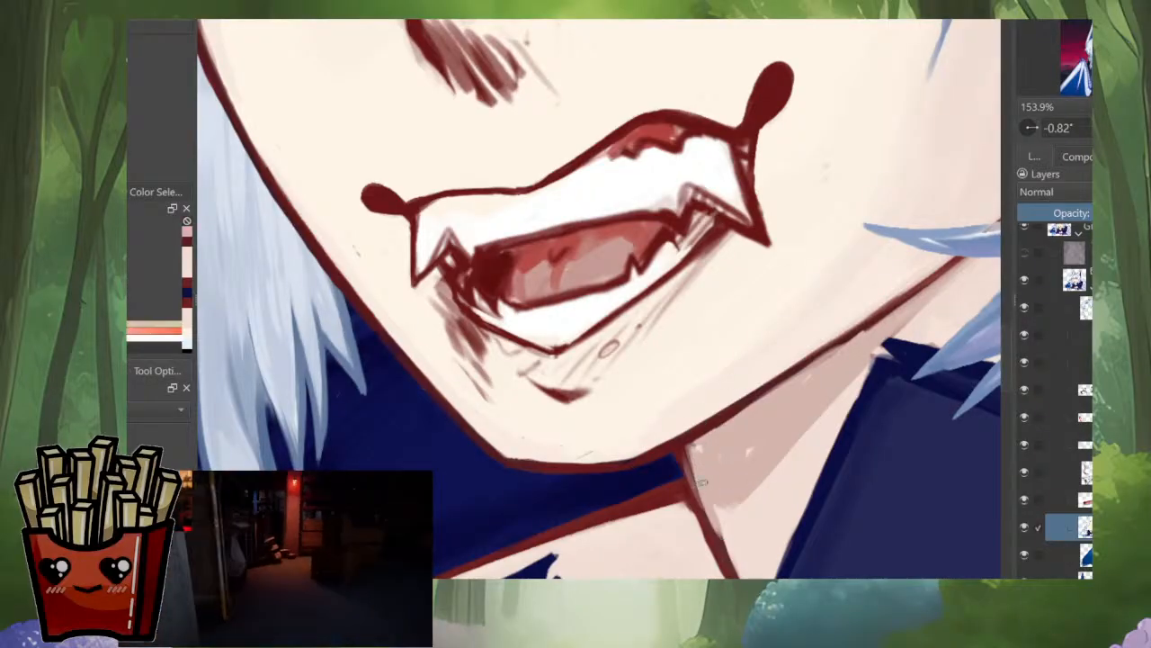
{"action": "left_click", "coordinate": [688, 468], "text": "ctrl"}
{"action": "left_click_drag", "start_coordinate": [690, 444], "coordinate": [694, 497]}
{"action": "mouse_move", "coordinate": [688, 448]}
{"action": "left_mouse_down"}
{"action": "mouse_move", "coordinate": [701, 536]}
{"action": "mouse_move", "coordinate": [669, 456]}
{"action": "mouse_move", "coordinate": [706, 543]}
{"action": "left_mouse_up"}
{"action": "left_click", "coordinate": [688, 482], "text": "ctrl"}
{"action": "left_click", "coordinate": [652, 459], "text": "ctrl"}
{"action": "key", "text": "ctrl+z"}
{"action": "left_click_drag", "start_coordinate": [670, 483], "coordinate": [711, 549]}
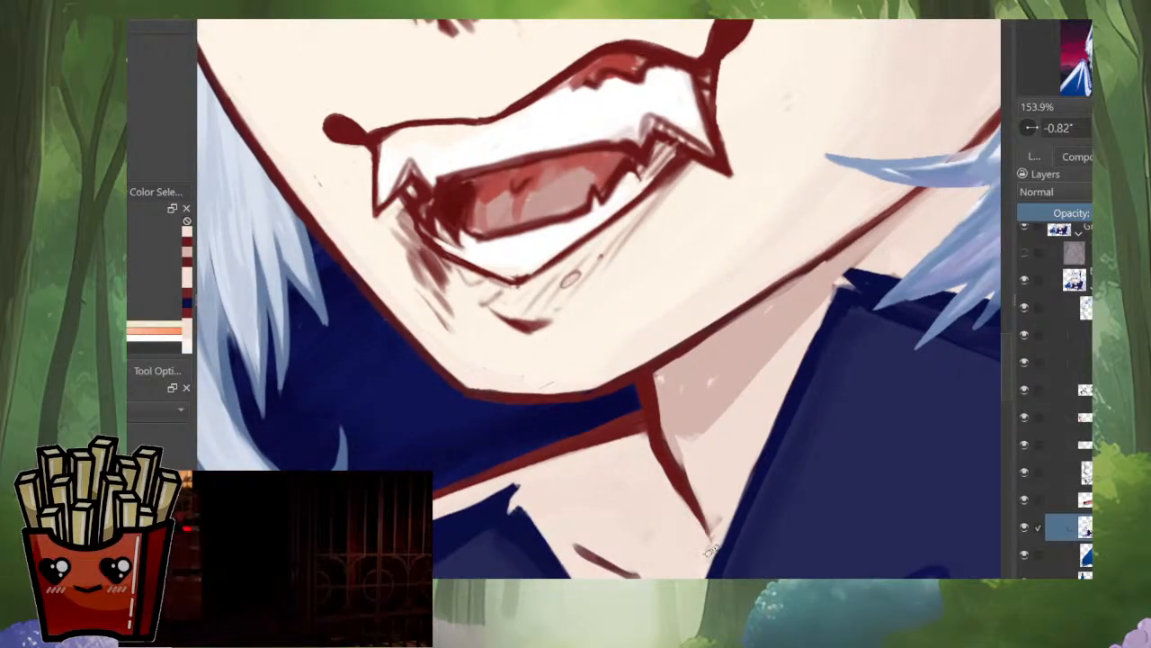
Step: With the view mirrored, rework the junction of the neck line and jaw, trimming the line with sampled skin tone and dark red
{"action": "scroll", "coordinate": [711, 540], "scroll_direction": "down", "scroll_amount": 6}
{"action": "key", "text": "m"}
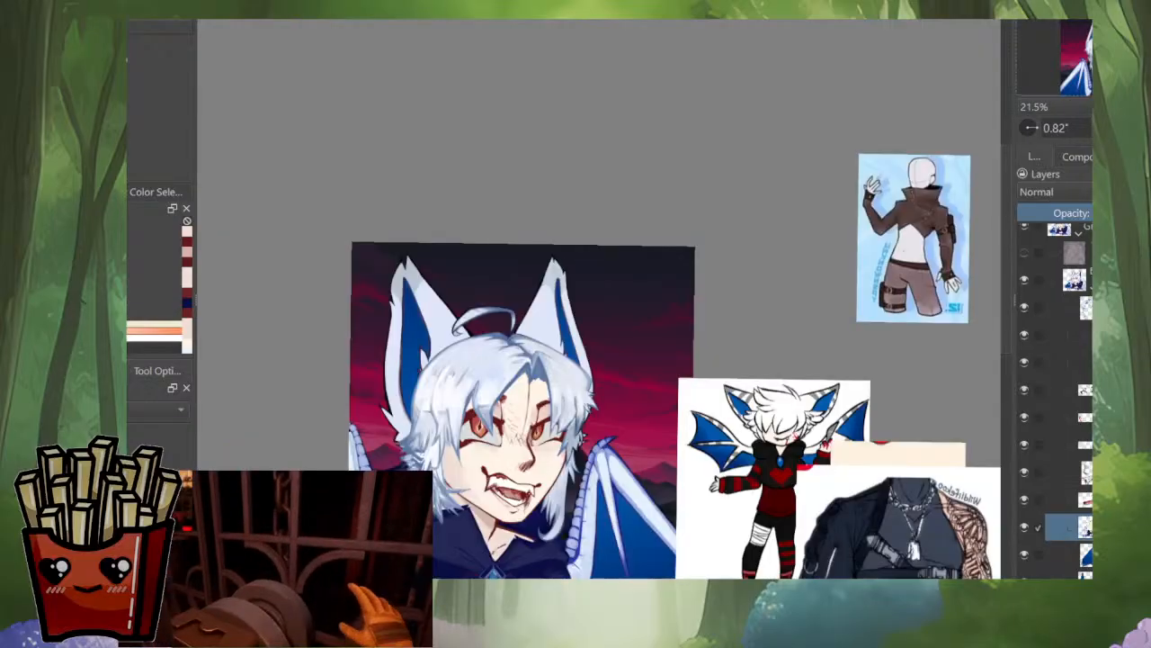
{"action": "left_click_drag", "start_coordinate": [482, 517], "coordinate": [647, 402]}
{"action": "scroll", "coordinate": [647, 401], "scroll_direction": "up", "scroll_amount": 5}
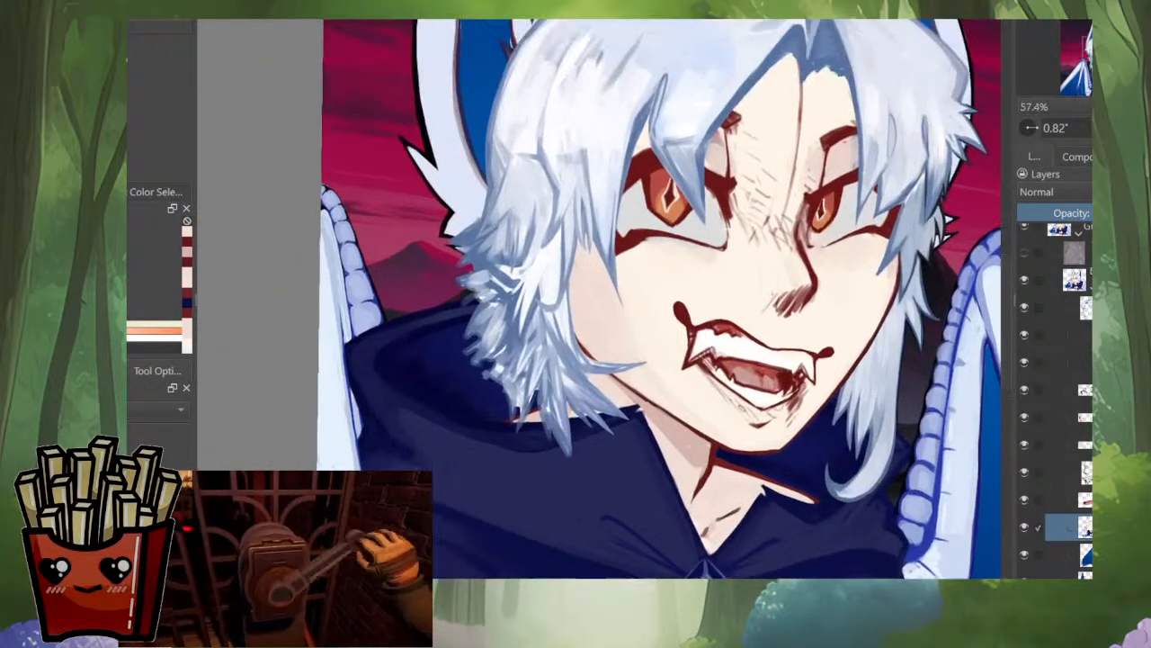
{"action": "left_click_drag", "start_coordinate": [704, 469], "coordinate": [708, 526]}
{"action": "key", "text": "ctrl+z"}
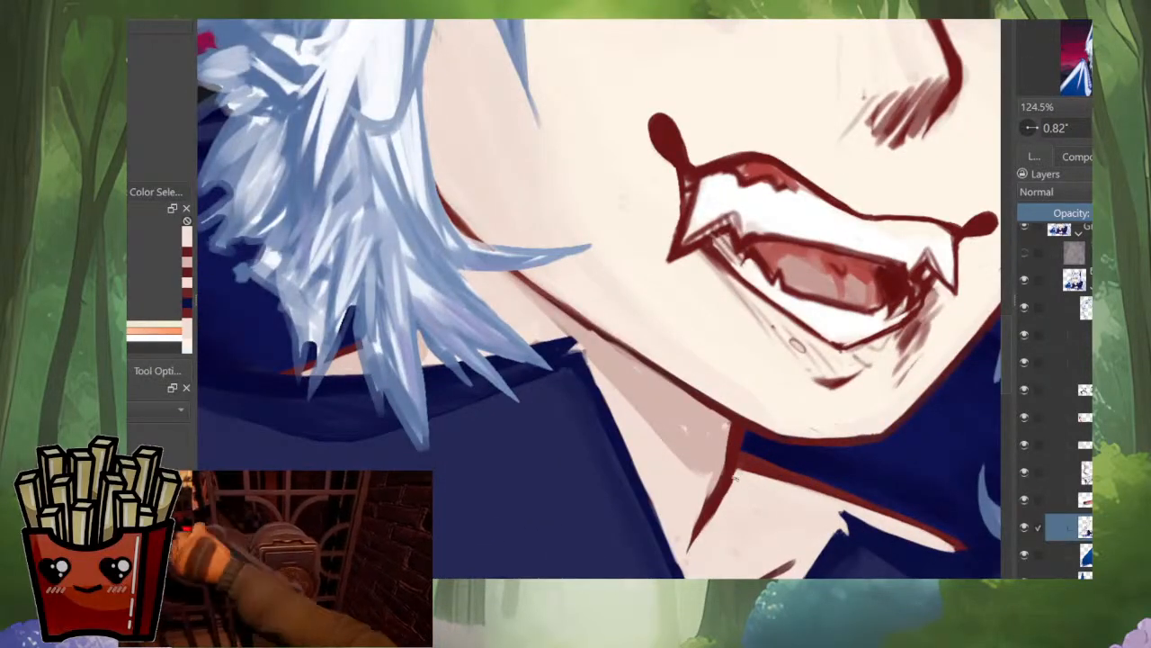
{"action": "left_click", "coordinate": [723, 495], "text": "ctrl"}
{"action": "mouse_move", "coordinate": [733, 482]}
{"action": "left_mouse_down"}
{"action": "mouse_move", "coordinate": [718, 515]}
{"action": "mouse_move", "coordinate": [740, 448]}
{"action": "left_mouse_up"}
{"action": "left_click", "coordinate": [744, 475], "text": "ctrl"}
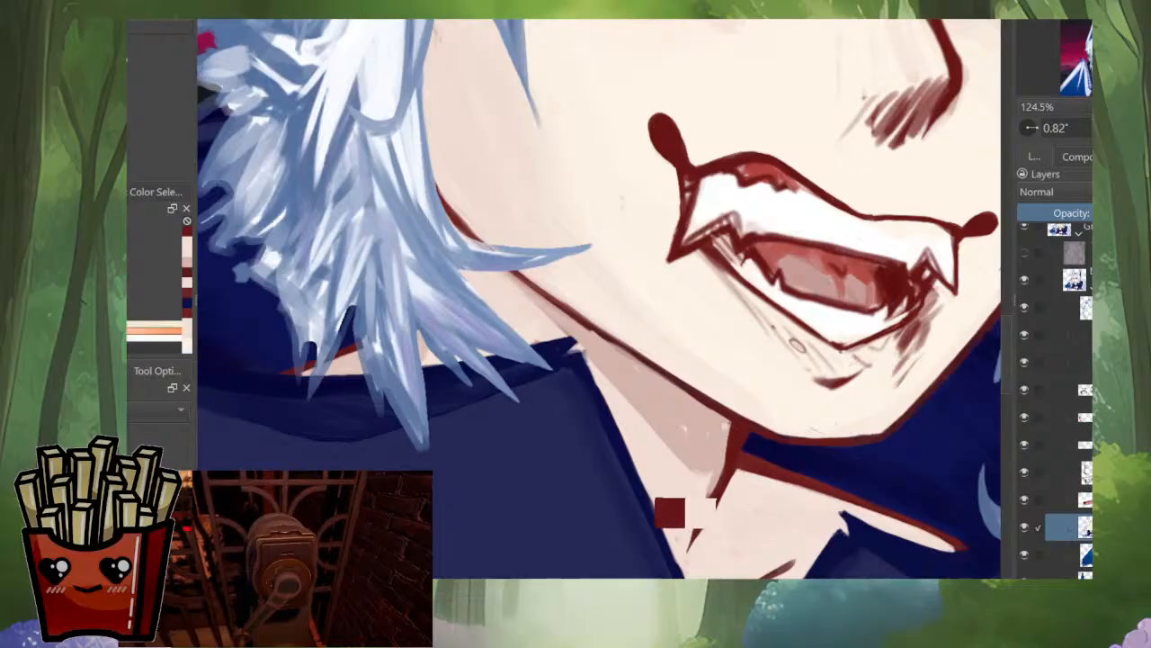
{"action": "left_click", "coordinate": [742, 461], "text": "ctrl"}
{"action": "left_click", "coordinate": [722, 519], "text": "ctrl"}
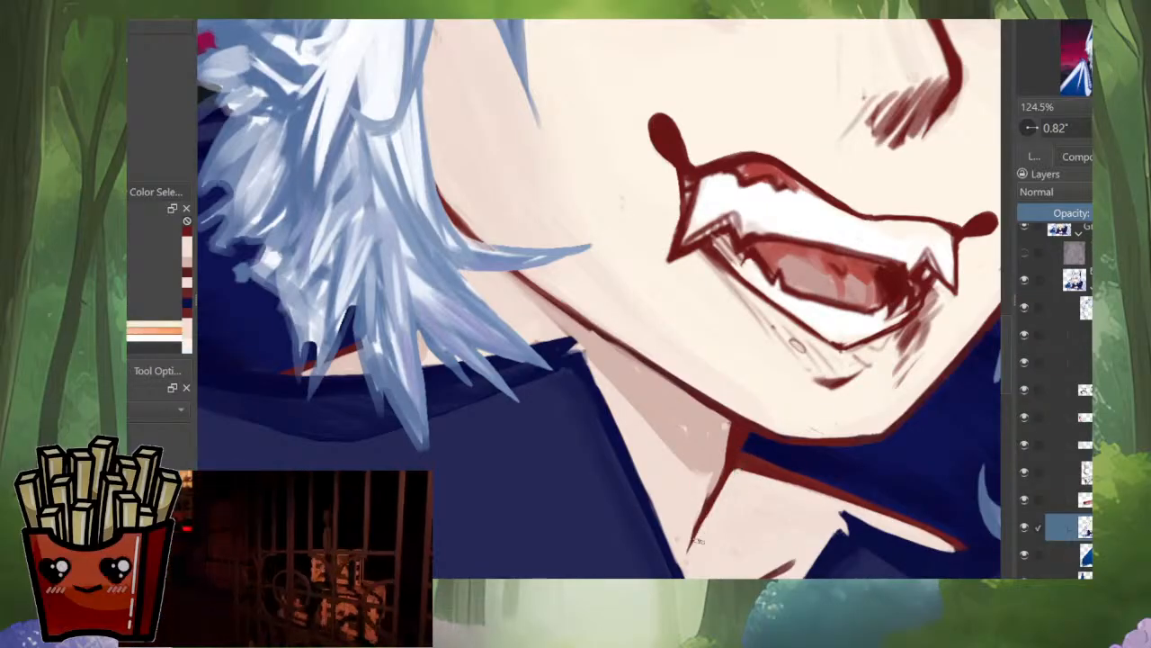
{"action": "left_click_drag", "start_coordinate": [711, 505], "coordinate": [687, 550]}
Step: Taper the neck line's lower end and extend the pink shadow into the corner beside the jaw line
{"action": "left_click", "coordinate": [748, 433], "text": "ctrl"}
{"action": "left_click_drag", "start_coordinate": [735, 455], "coordinate": [691, 548]}
{"action": "left_click", "coordinate": [715, 527], "text": "ctrl"}
{"action": "left_click_drag", "start_coordinate": [723, 491], "coordinate": [697, 546]}
{"action": "left_click", "coordinate": [717, 437], "text": "ctrl"}
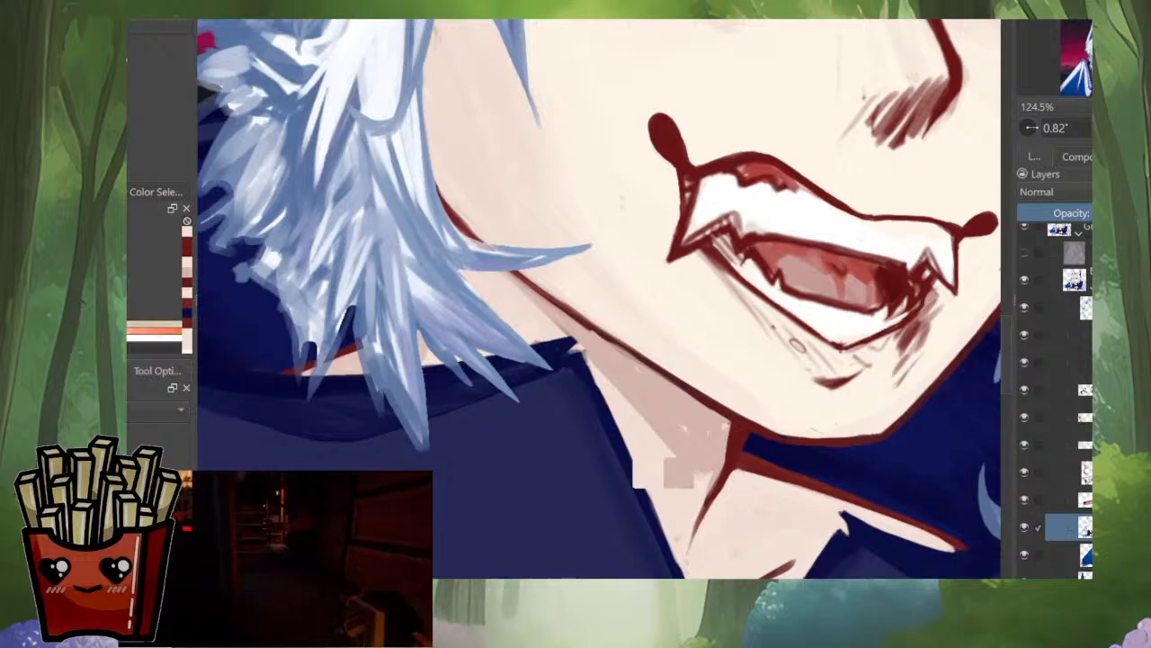
{"action": "left_click_drag", "start_coordinate": [729, 430], "coordinate": [723, 460]}
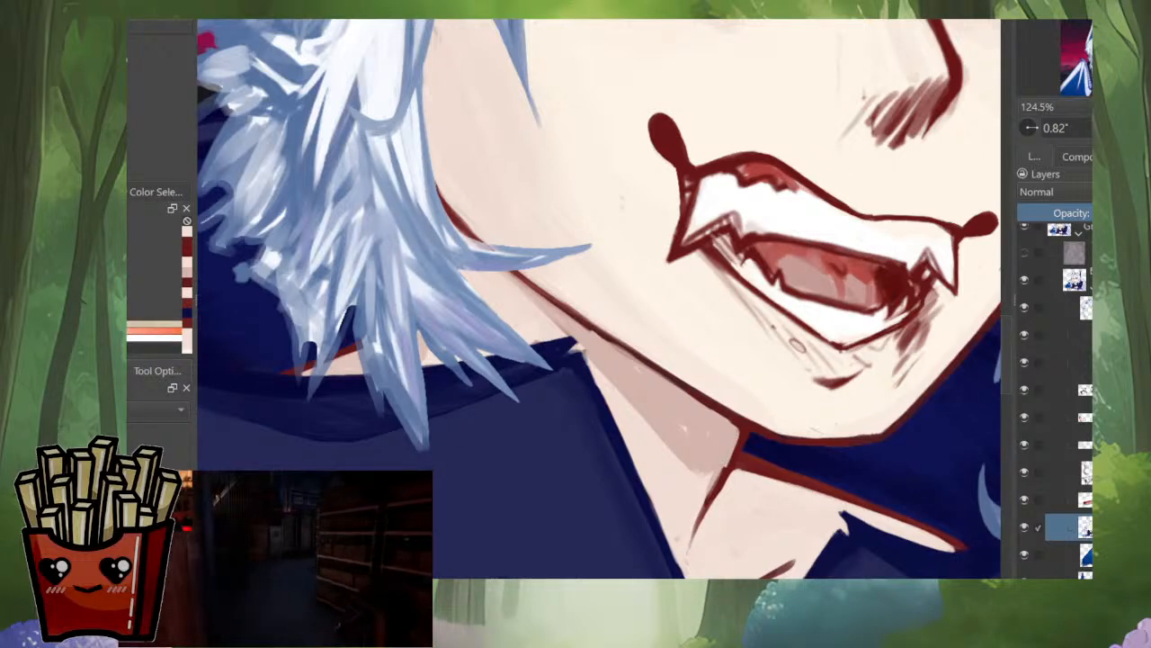
Step: Return to the unmirrored view and examine the whole portrait alongside the surrounding reference images
{"action": "scroll", "coordinate": [756, 369], "scroll_direction": "down", "scroll_amount": 6}
{"action": "key", "text": "m"}
{"action": "left_click_drag", "start_coordinate": [540, 342], "coordinate": [777, 398]}
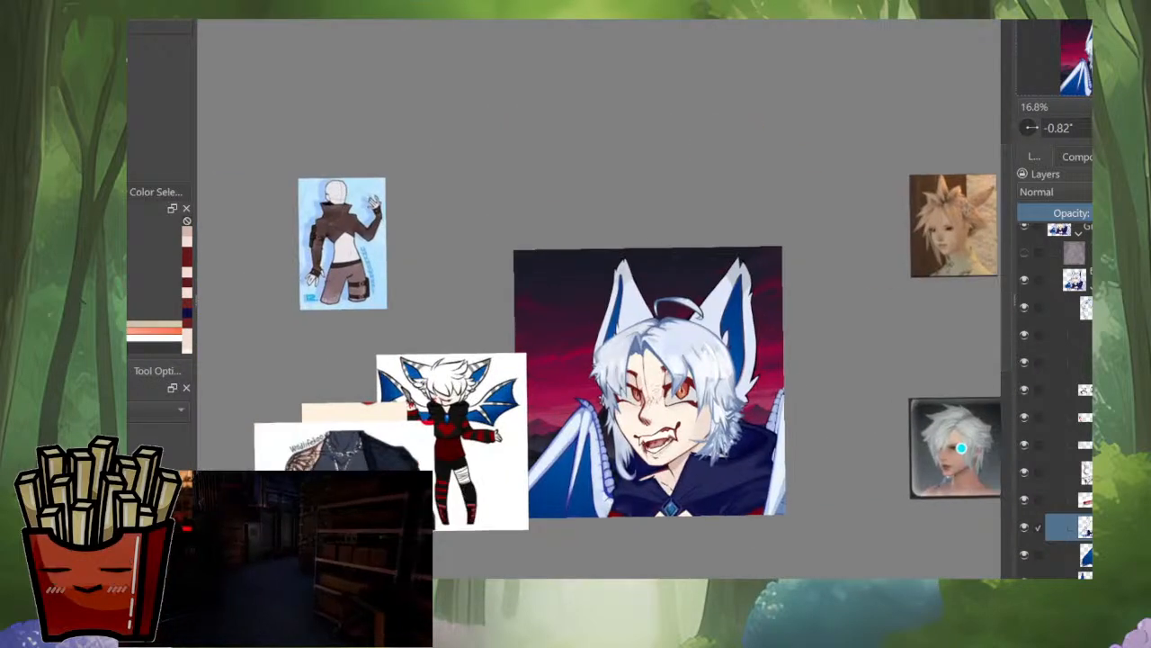
{"action": "left_click_drag", "start_coordinate": [653, 477], "coordinate": [655, 468]}
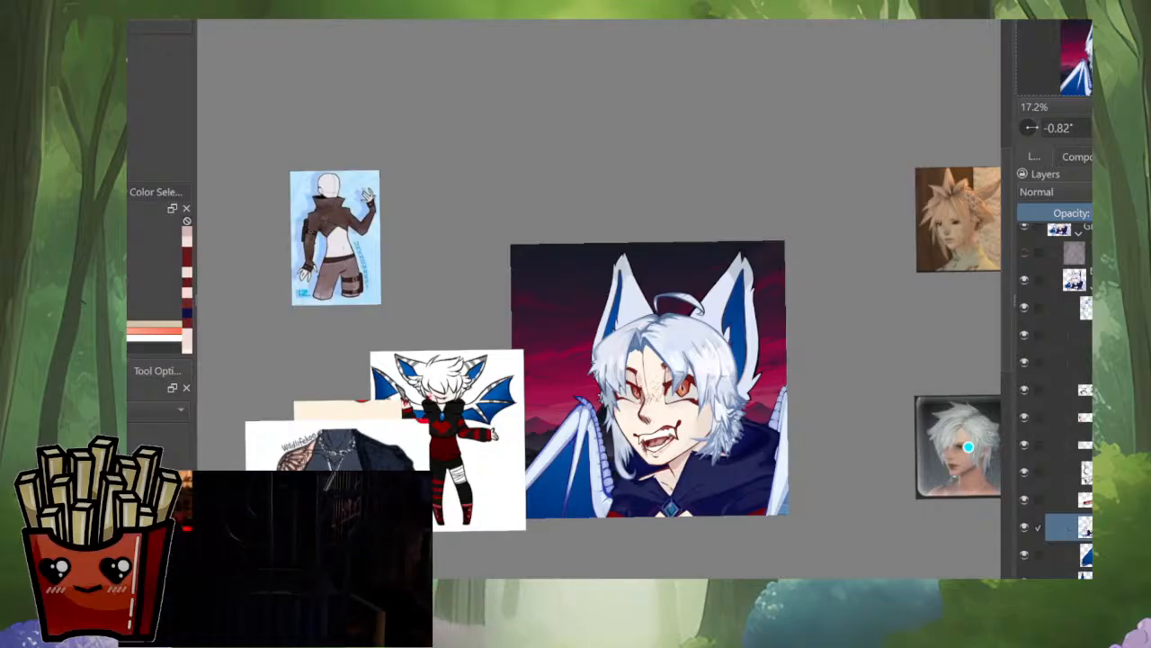
{"action": "left_click_drag", "start_coordinate": [968, 447], "coordinate": [928, 398]}
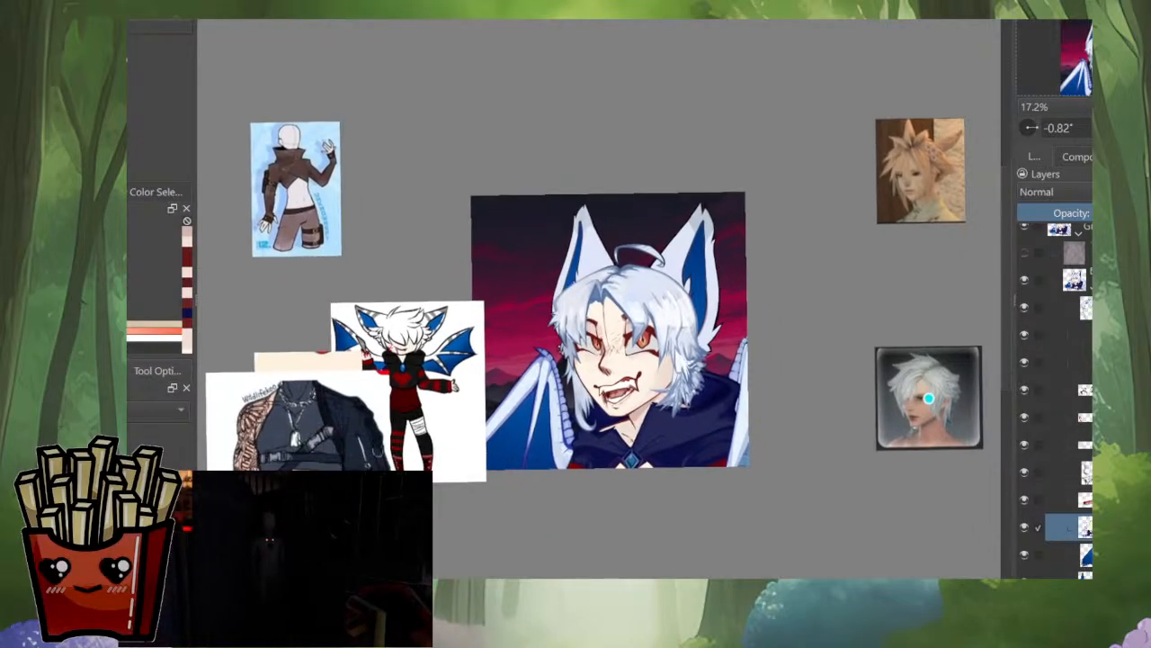
{"action": "scroll", "coordinate": [338, 529], "scroll_direction": "up", "scroll_amount": 5}
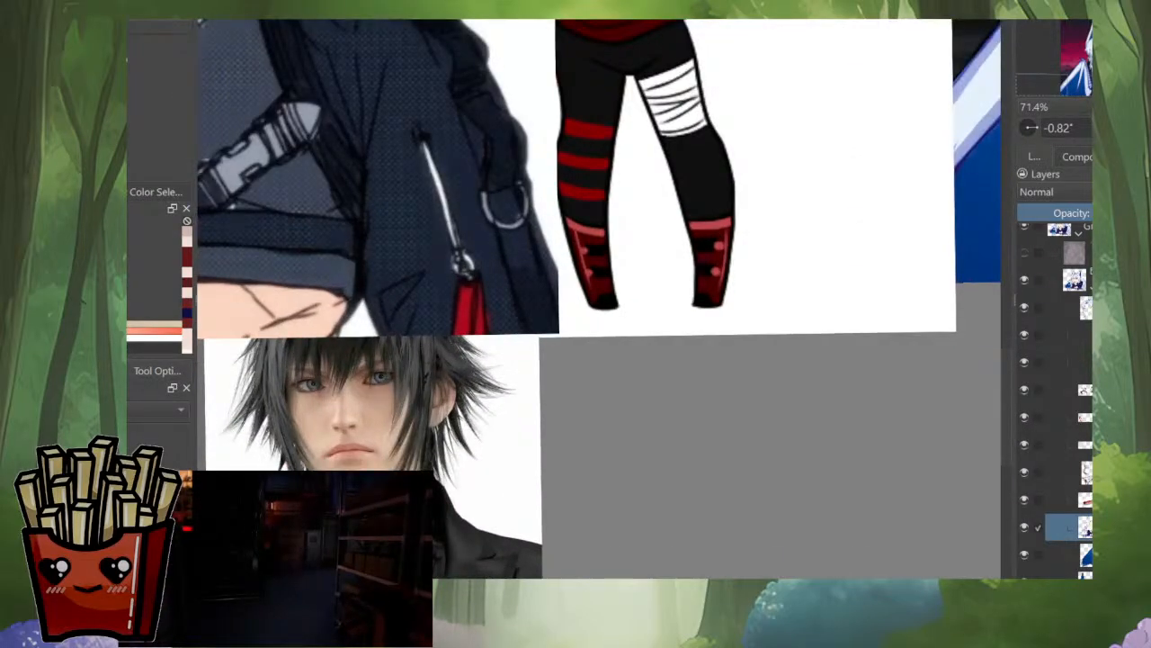
{"action": "scroll", "coordinate": [498, 437], "scroll_direction": "down", "scroll_amount": 4}
{"action": "left_click_drag", "start_coordinate": [857, 339], "coordinate": [760, 425]}
{"action": "scroll", "coordinate": [759, 425], "scroll_direction": "up", "scroll_amount": 5}
Step: Even out the neck line below the chin with sampled dark red, and clean its edges with sampled skin tone
{"action": "left_click", "coordinate": [699, 398], "text": "ctrl"}
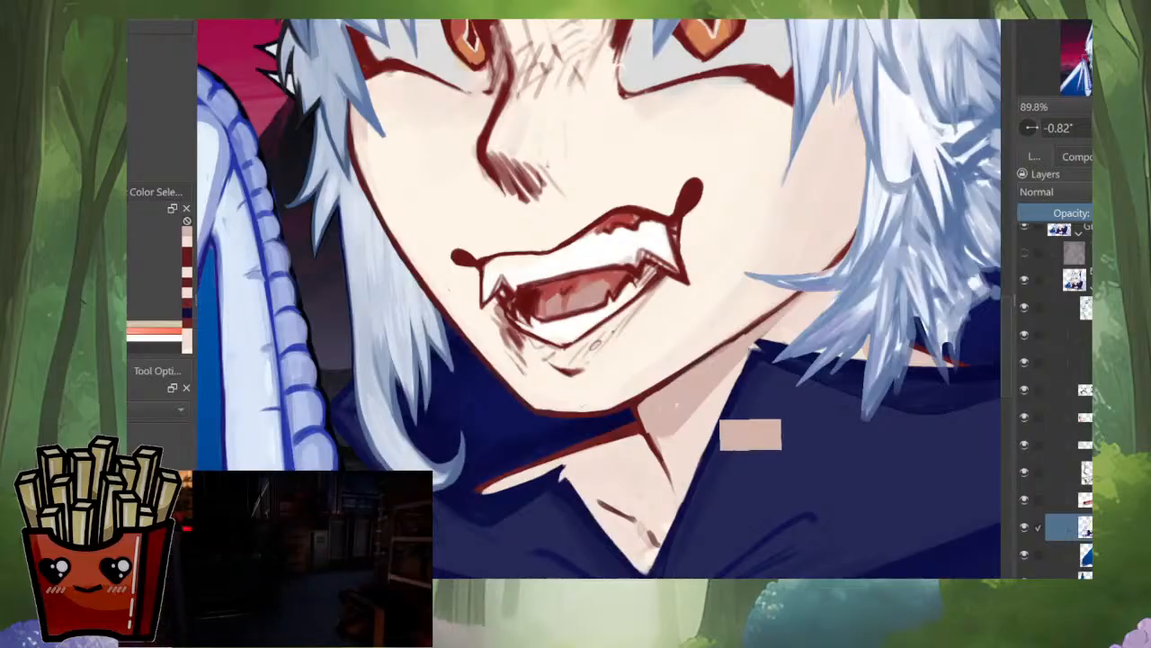
{"action": "scroll", "coordinate": [666, 423], "scroll_direction": "up", "scroll_amount": 3}
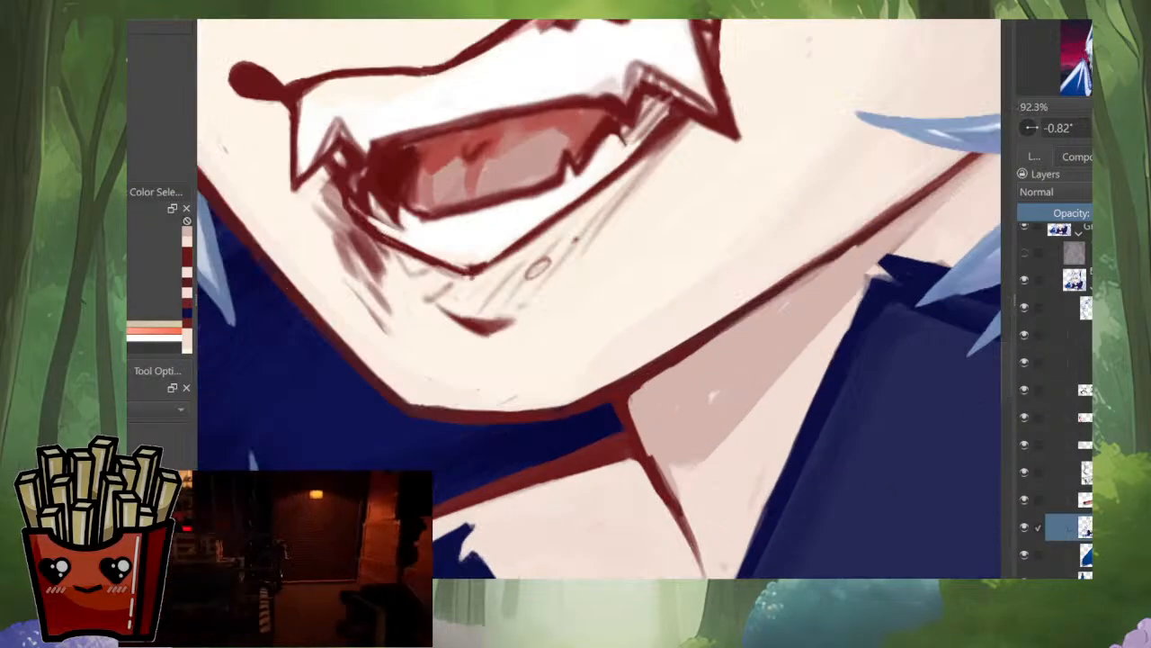
{"action": "left_click_drag", "start_coordinate": [633, 409], "coordinate": [651, 456]}
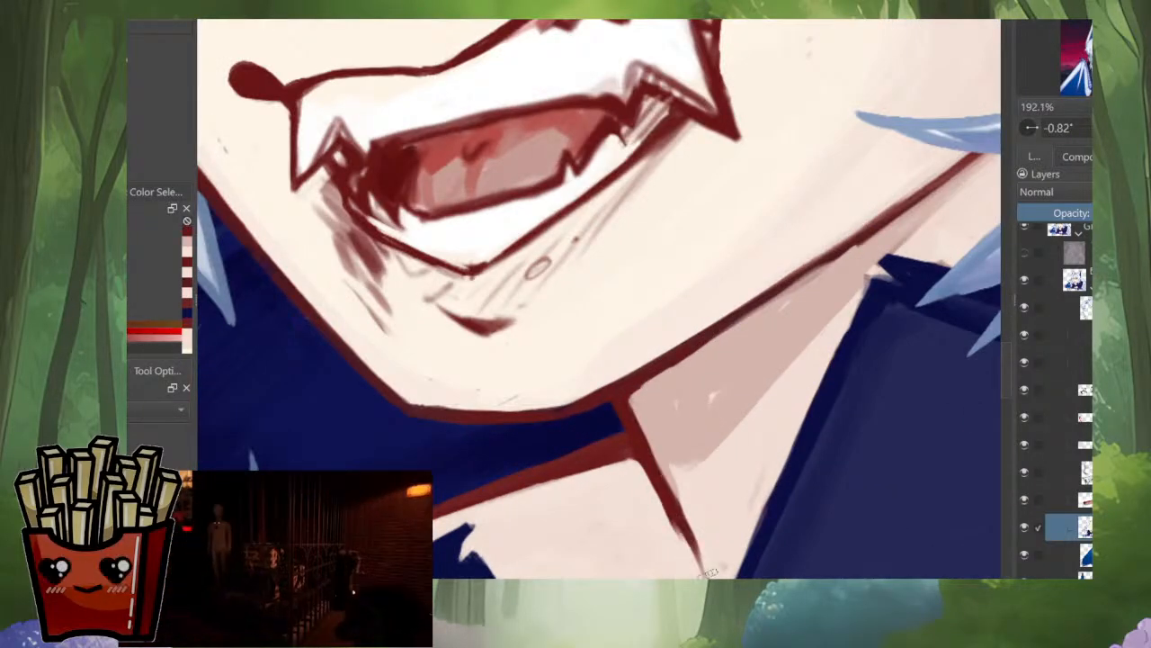
{"action": "left_click", "coordinate": [640, 473], "text": "ctrl"}
{"action": "left_click_drag", "start_coordinate": [664, 505], "coordinate": [681, 548]}
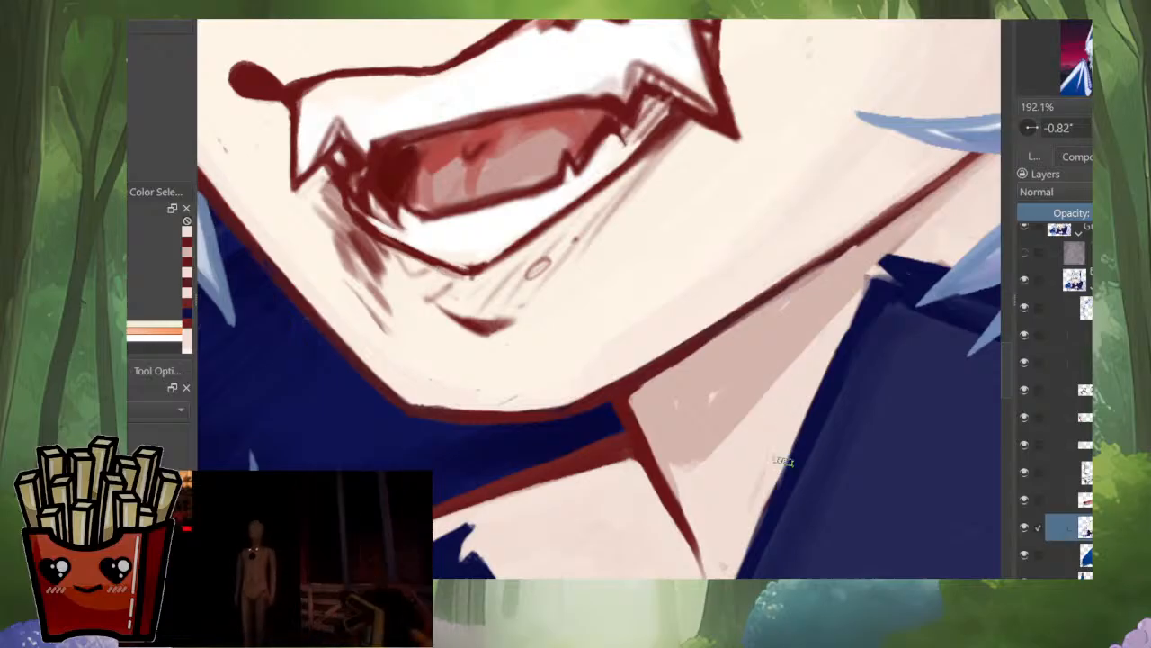
{"action": "left_click", "coordinate": [698, 538], "text": "ctrl"}
Step: Add a tapered dark red accent on the neck along the hood's edge and trim it with sampled navy
{"action": "left_click_drag", "start_coordinate": [787, 429], "coordinate": [769, 494]}
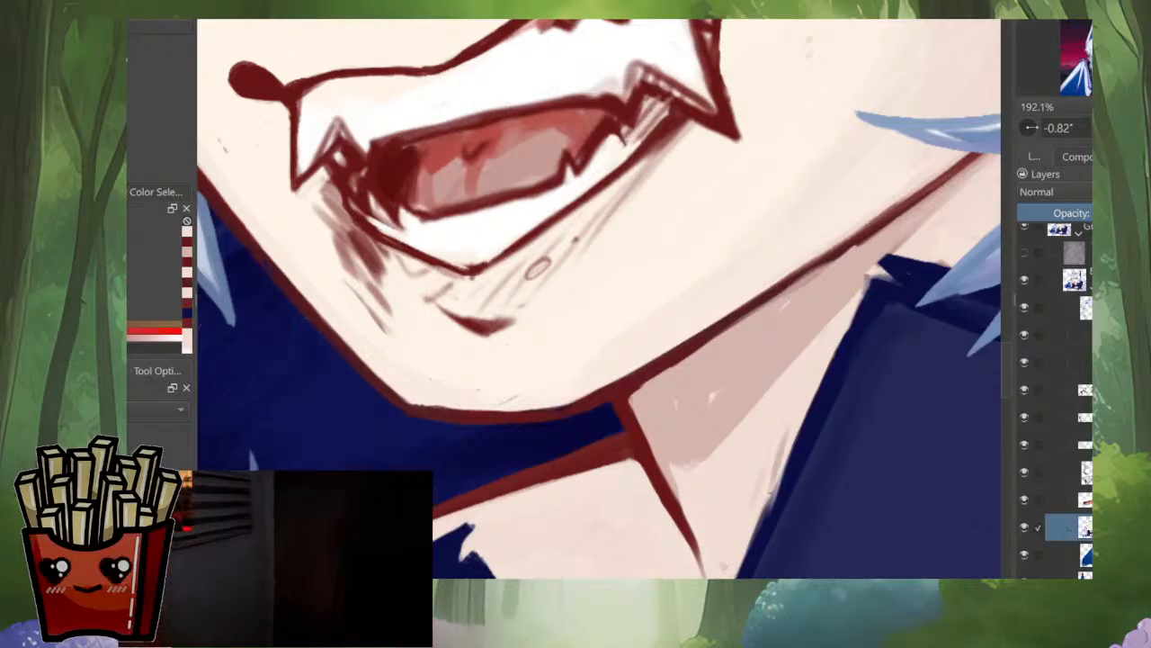
{"action": "left_click_drag", "start_coordinate": [778, 449], "coordinate": [756, 520]}
{"action": "left_click_drag", "start_coordinate": [789, 424], "coordinate": [752, 547]}
{"action": "left_click_drag", "start_coordinate": [764, 503], "coordinate": [745, 427]}
{"action": "left_click", "coordinate": [791, 316], "text": "ctrl"}
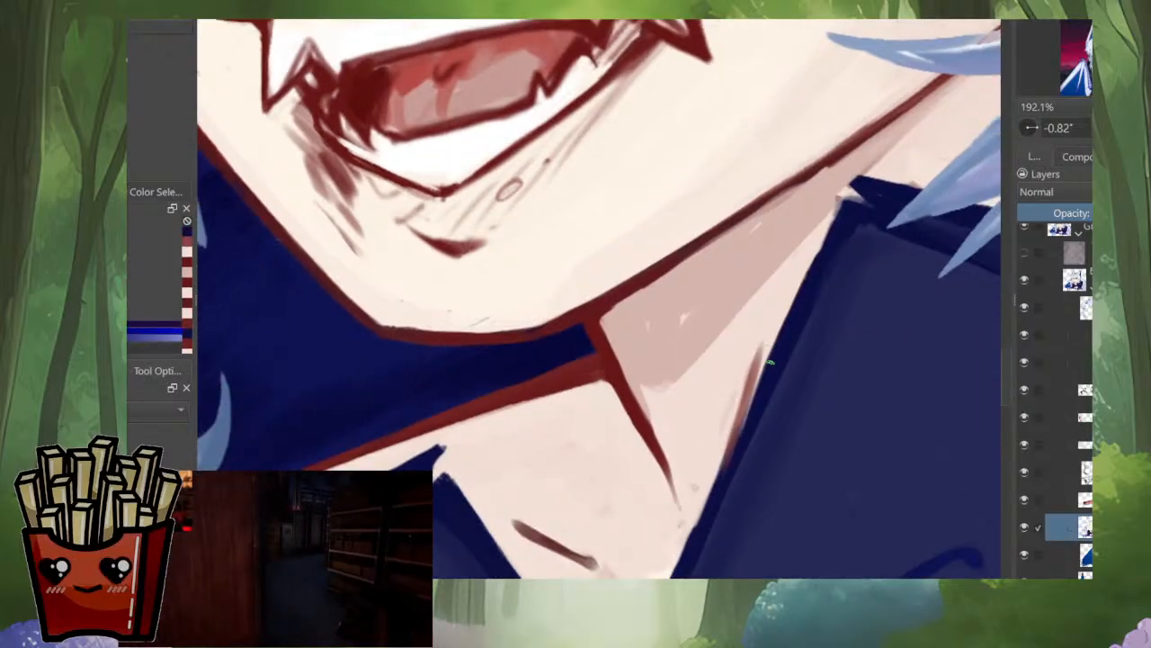
{"action": "mouse_move", "coordinate": [771, 362]}
{"action": "left_mouse_down"}
{"action": "mouse_move", "coordinate": [725, 472]}
{"action": "mouse_move", "coordinate": [728, 453]}
{"action": "left_mouse_up"}
{"action": "left_click_drag", "start_coordinate": [758, 387], "coordinate": [731, 506]}
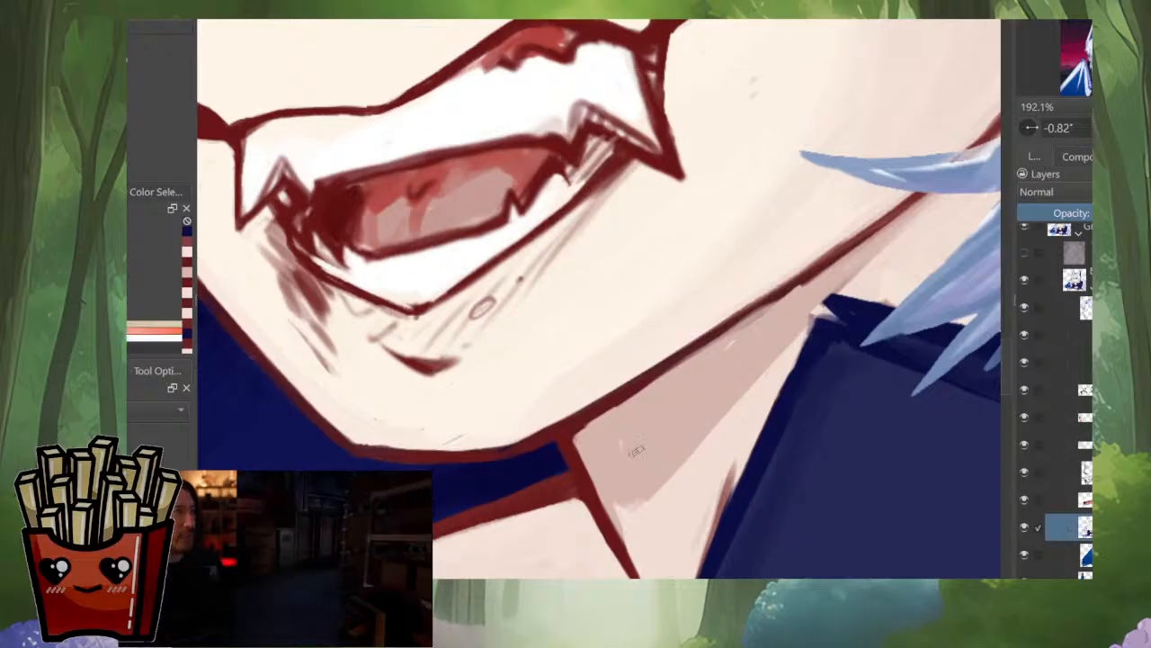
Step: Cover the light specks in the neck shadow and tidy the jaw line's underside with sampled shadow and line colours
{"action": "left_click", "coordinate": [701, 336], "text": "ctrl"}
{"action": "left_click_drag", "start_coordinate": [681, 365], "coordinate": [800, 279]}
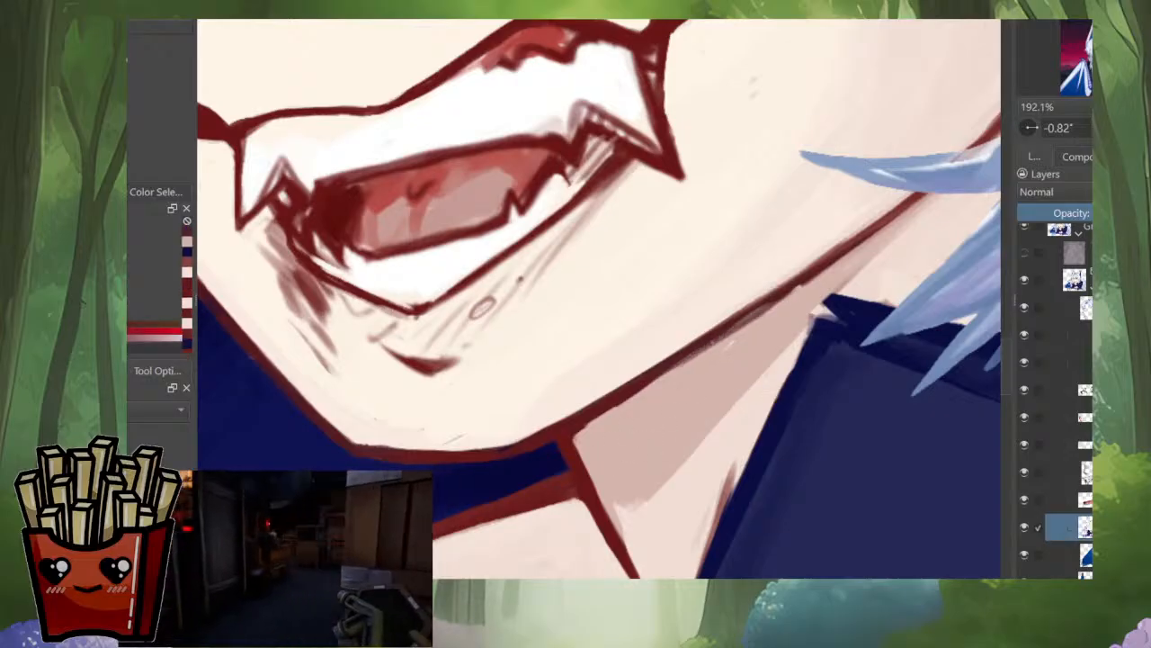
{"action": "mouse_move", "coordinate": [715, 342]}
{"action": "left_mouse_down"}
{"action": "mouse_move", "coordinate": [838, 261]}
{"action": "mouse_move", "coordinate": [720, 342]}
{"action": "left_mouse_up"}
{"action": "left_click", "coordinate": [853, 259], "text": "ctrl"}
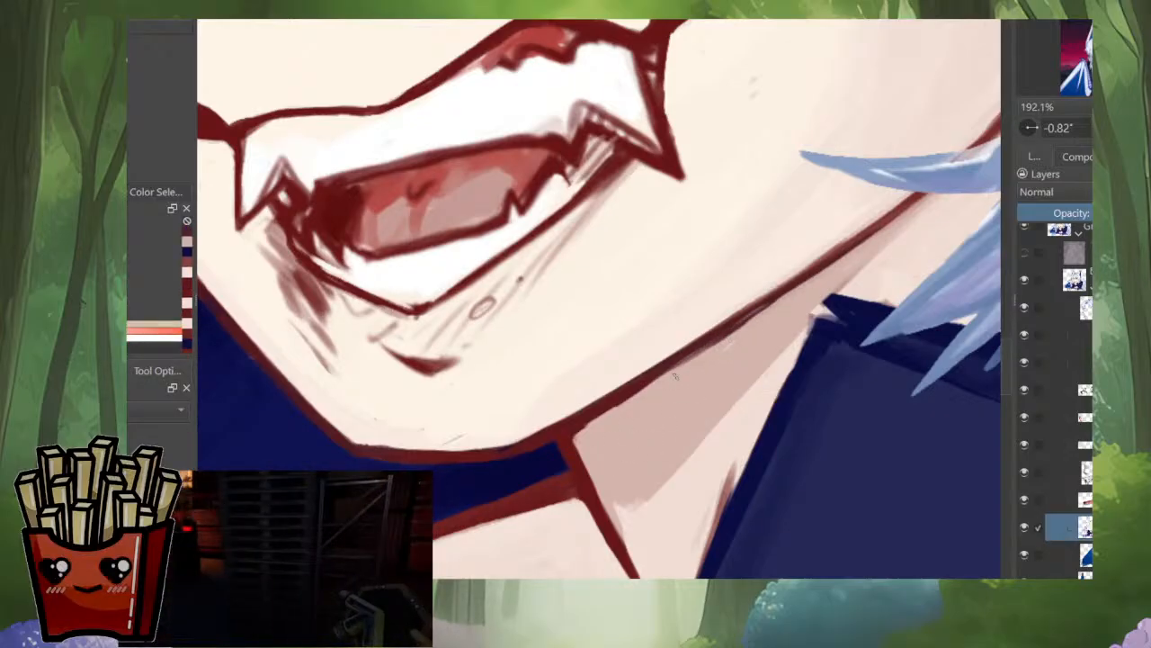
{"action": "mouse_move", "coordinate": [814, 278]}
{"action": "left_mouse_down"}
{"action": "mouse_move", "coordinate": [708, 350]}
{"action": "mouse_move", "coordinate": [697, 504]}
{"action": "left_mouse_up"}
Step: Clean the light strip of neck beside the hood with sampled skin tone and redraw the hood's slanted edge in sampled navy
{"action": "left_click_drag", "start_coordinate": [755, 451], "coordinate": [753, 505]}
{"action": "left_click", "coordinate": [1085, 528], "text": "alt"}
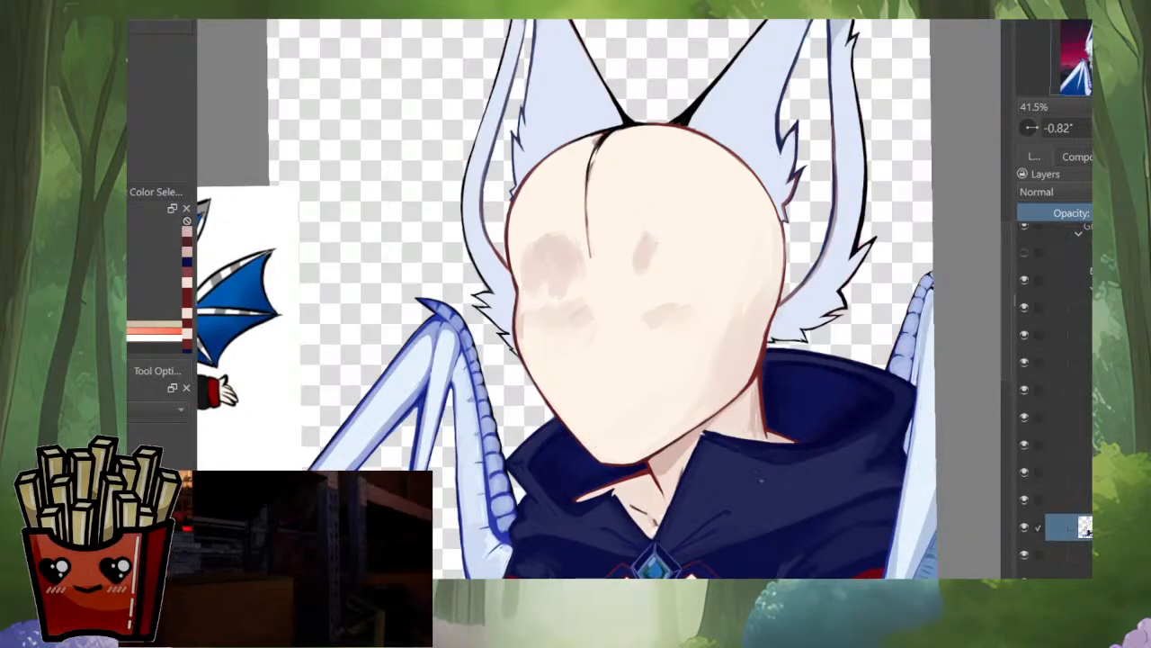
{"action": "left_click_drag", "start_coordinate": [738, 405], "coordinate": [738, 309]}
{"action": "left_click", "coordinate": [623, 498], "text": "ctrl"}
{"action": "left_click_drag", "start_coordinate": [761, 388], "coordinate": [754, 394]}
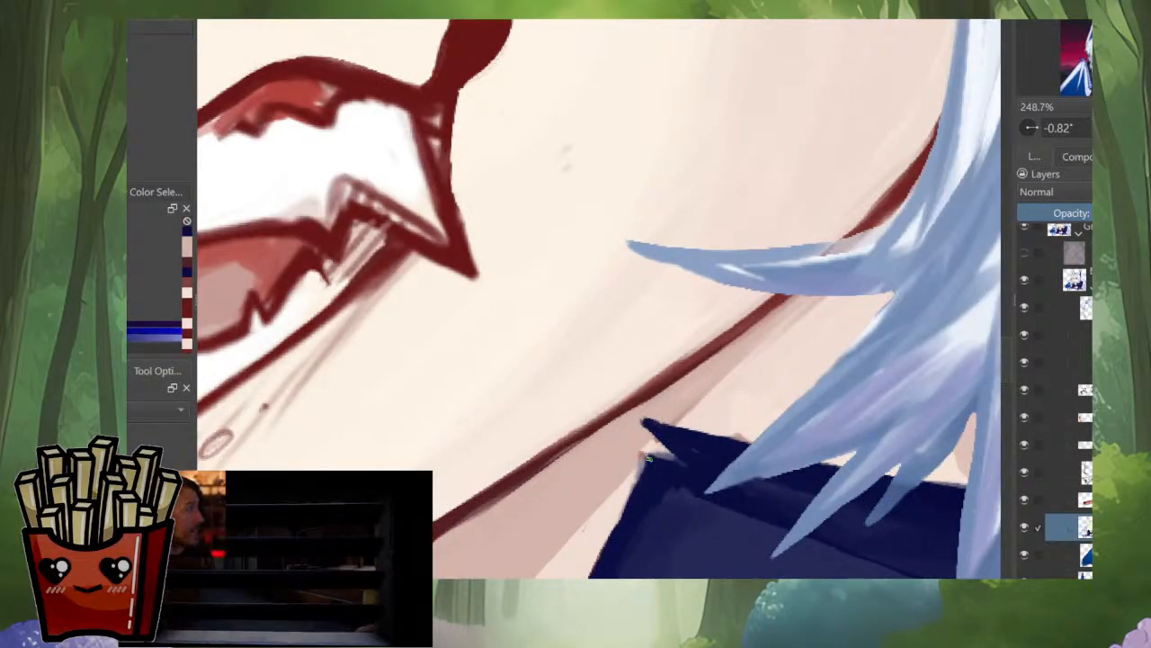
{"action": "left_click_drag", "start_coordinate": [649, 457], "coordinate": [594, 572]}
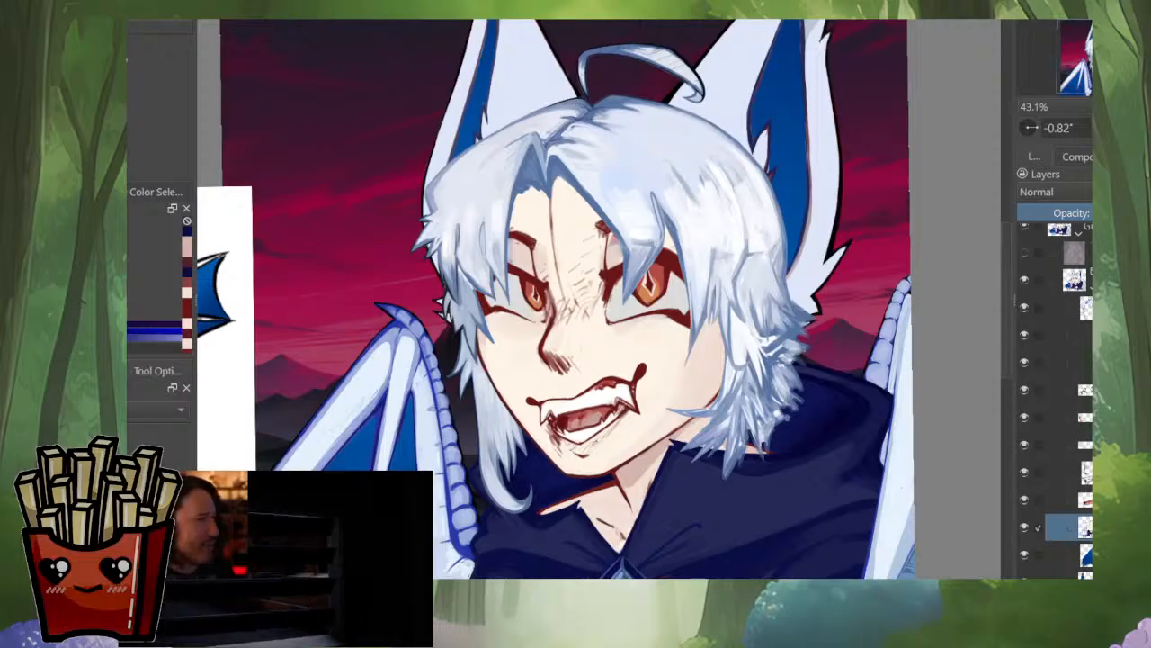
Step: Add fine dark red tapered strokes on the neck just beside the hood's edge and check them against the whole face
{"action": "scroll", "coordinate": [650, 486], "scroll_direction": "up", "scroll_amount": 5}
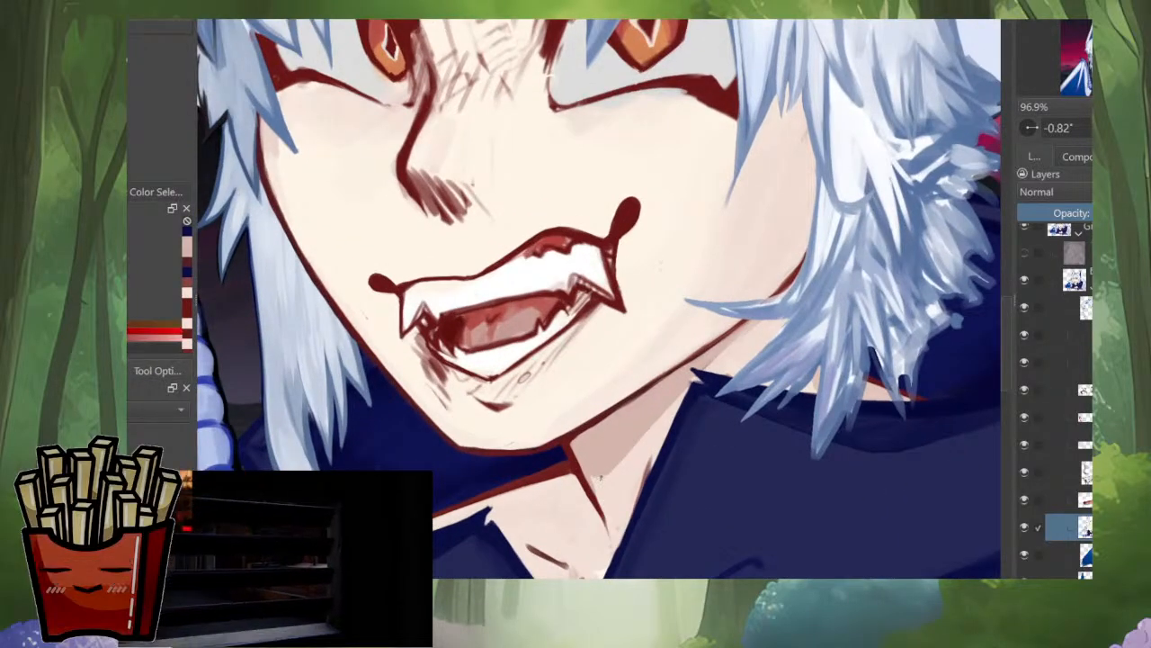
{"action": "left_click_drag", "start_coordinate": [601, 477], "coordinate": [616, 462]}
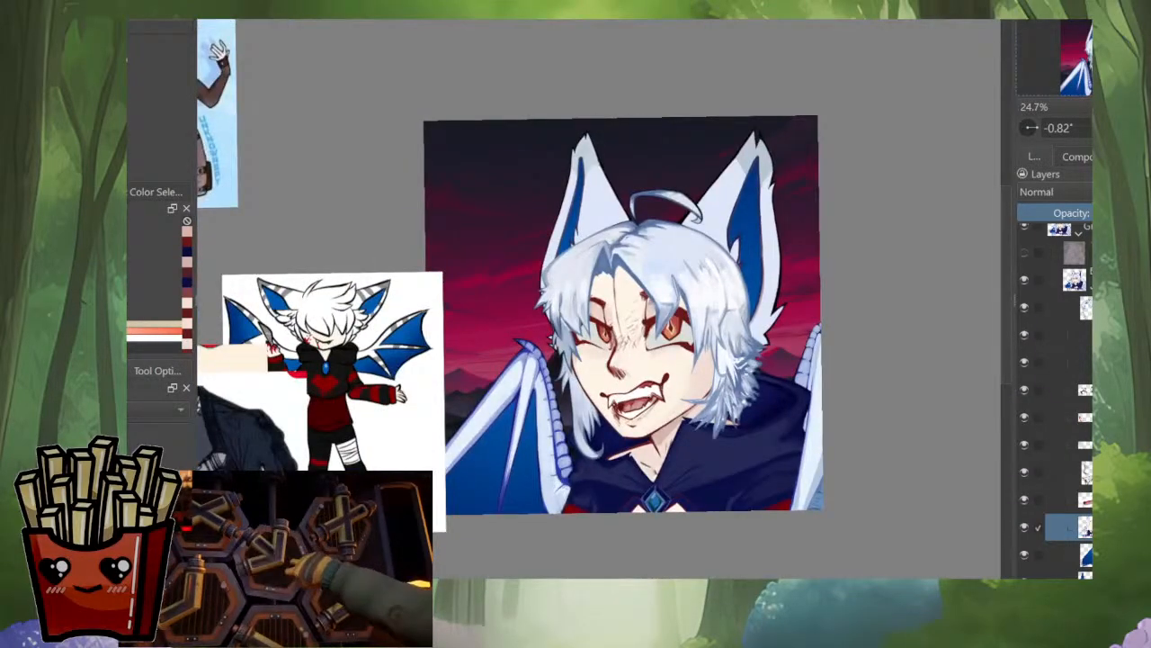
{"action": "scroll", "coordinate": [667, 465], "scroll_direction": "up", "scroll_amount": 3}
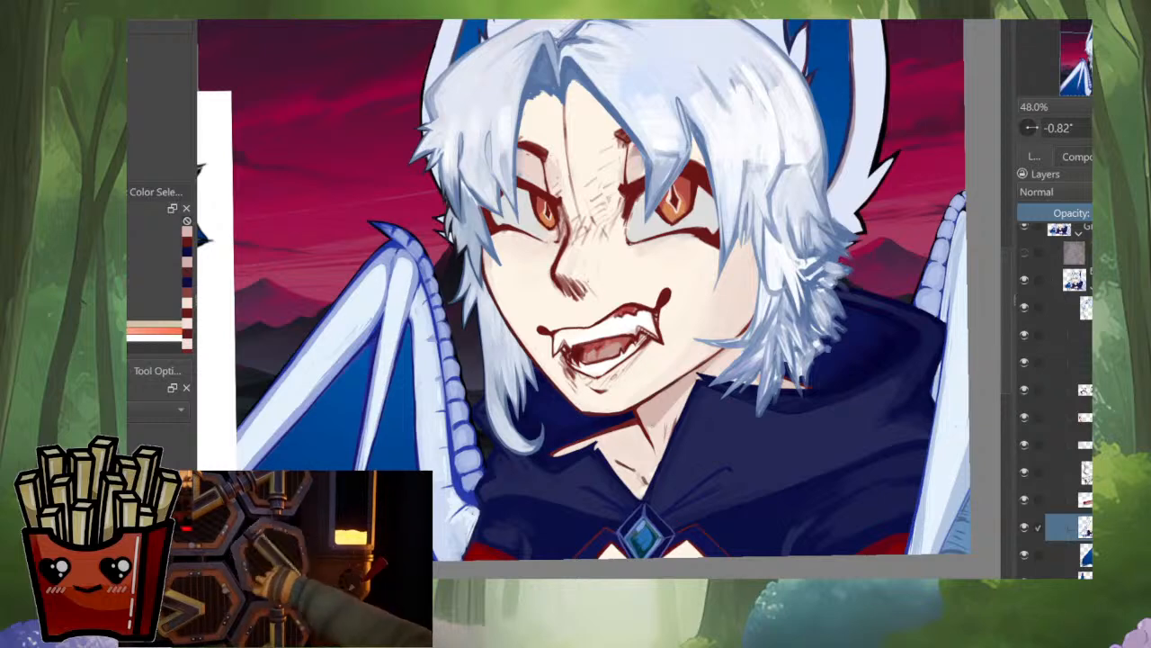
{"action": "scroll", "coordinate": [723, 382], "scroll_direction": "up", "scroll_amount": 3}
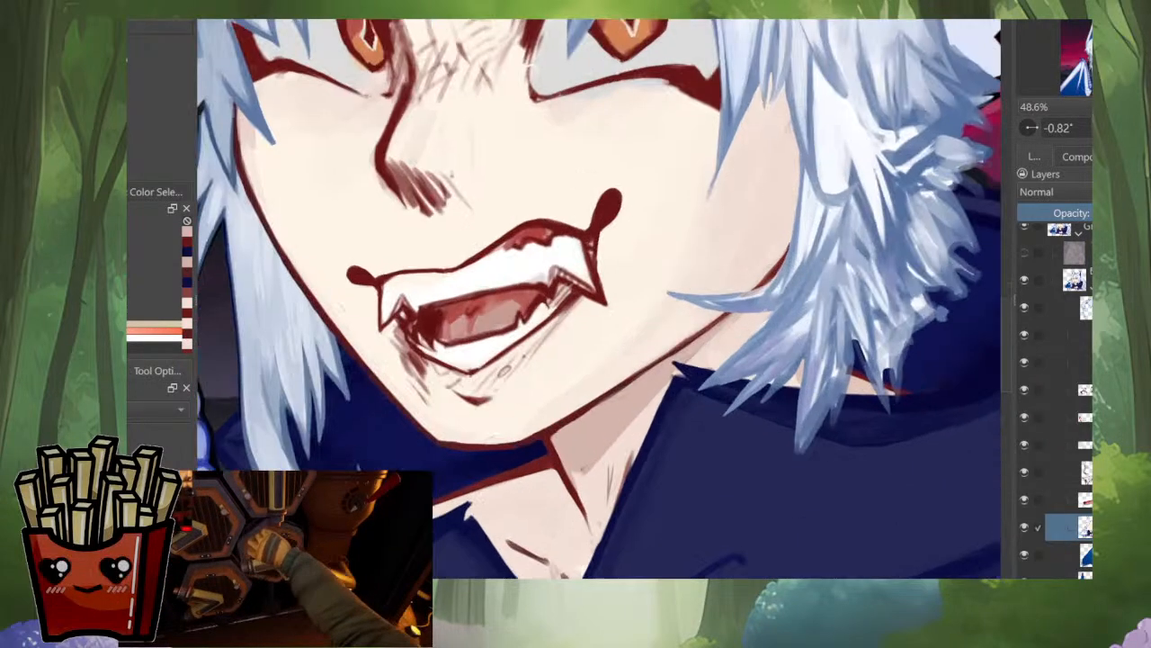
Step: Isolate the painting from the covering hair and sketch a short curved shadow mark on the neck below the jaw
{"action": "key", "text": "alt+i"}
{"action": "key", "text": "alt+i"}
{"action": "left_click_drag", "start_coordinate": [774, 368], "coordinate": [740, 427]}
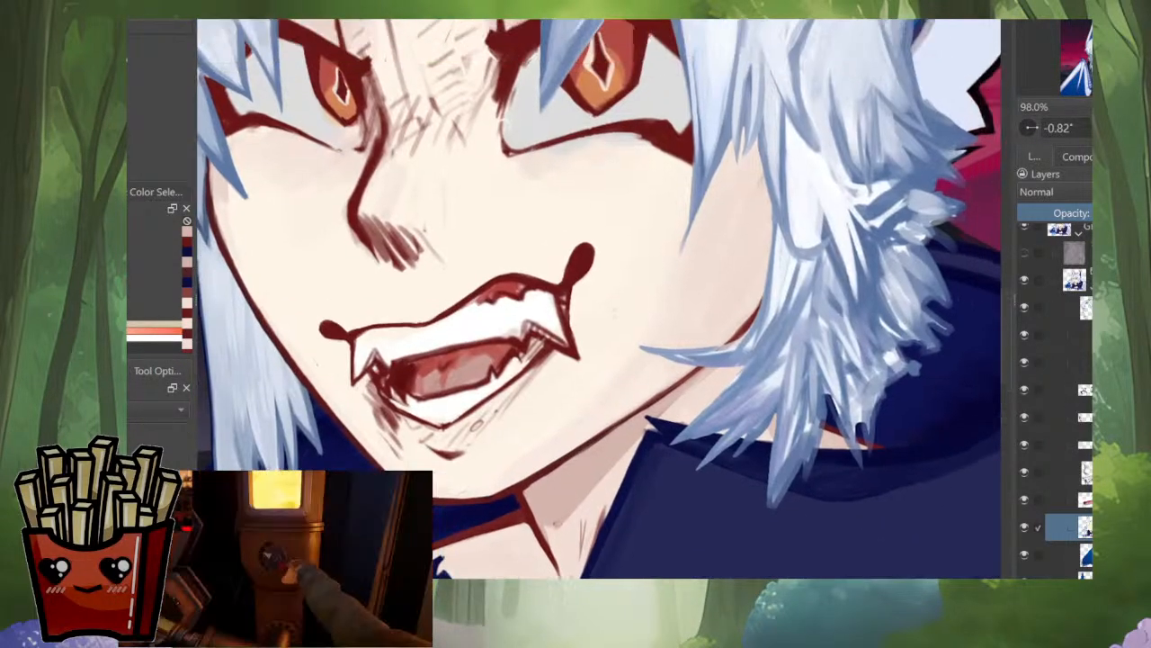
{"action": "scroll", "coordinate": [740, 427], "scroll_direction": "up", "scroll_amount": 4}
{"action": "key", "text": "alt+i"}
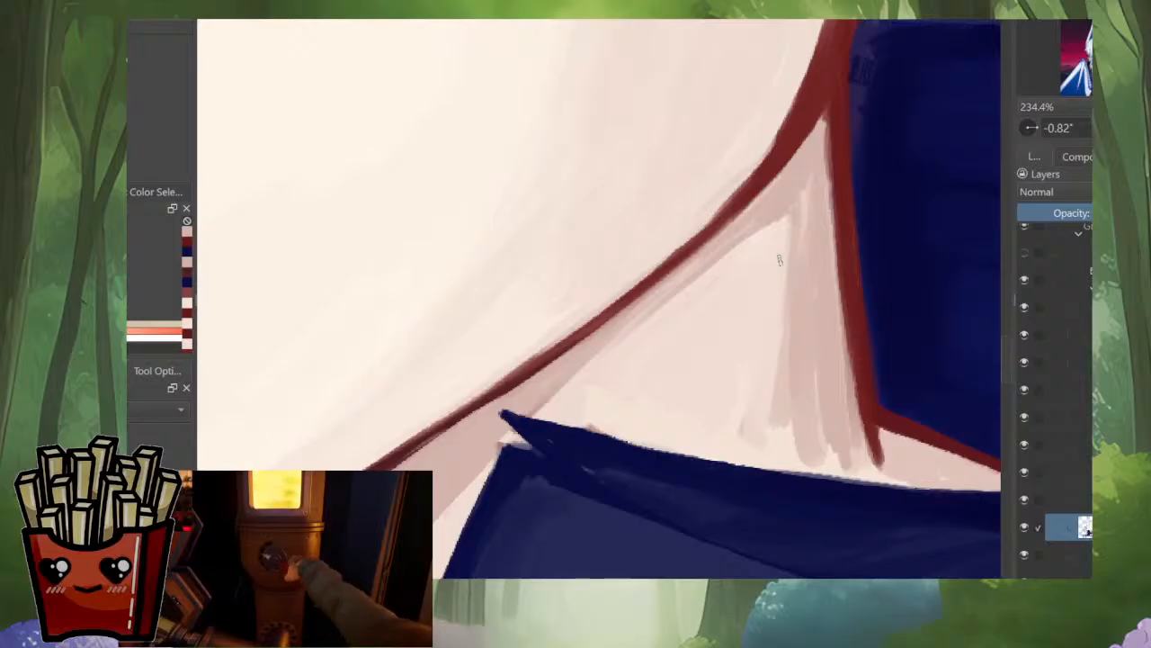
{"action": "left_click_drag", "start_coordinate": [779, 259], "coordinate": [702, 319]}
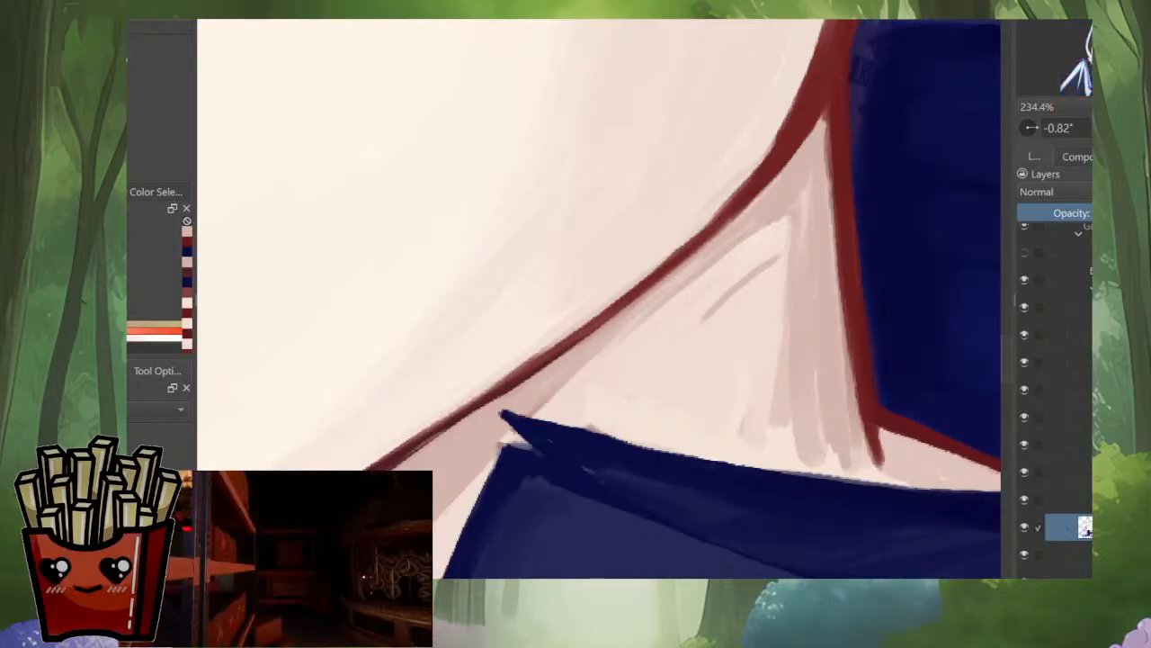
{"action": "key", "text": "alt+i"}
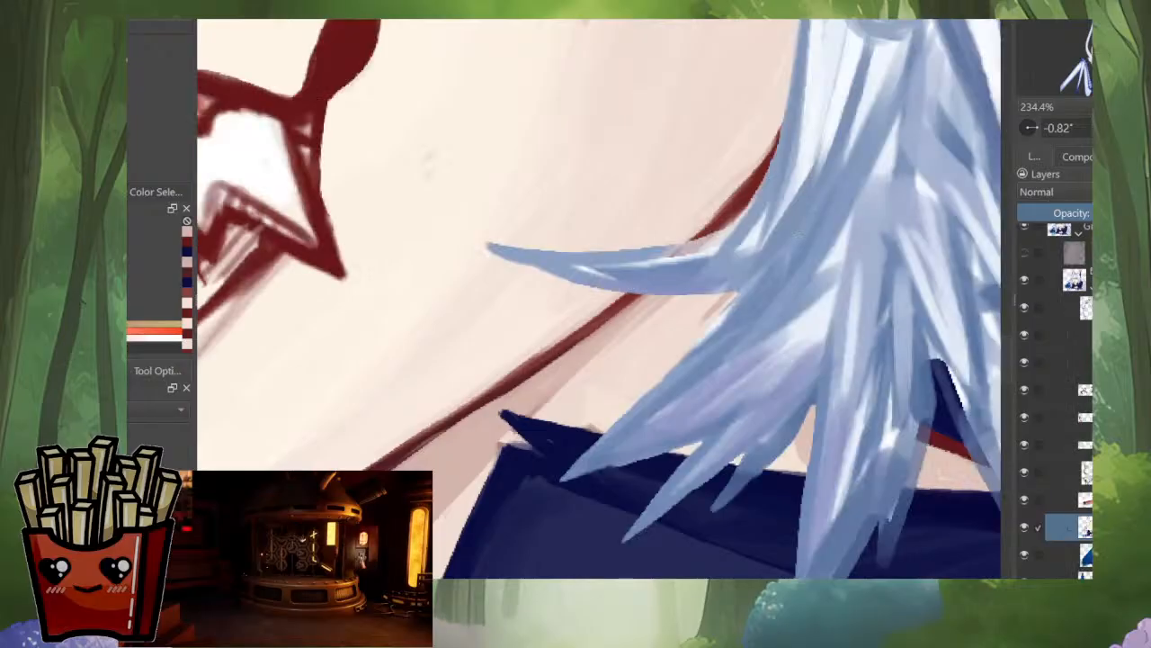
{"action": "key", "text": "alt+i"}
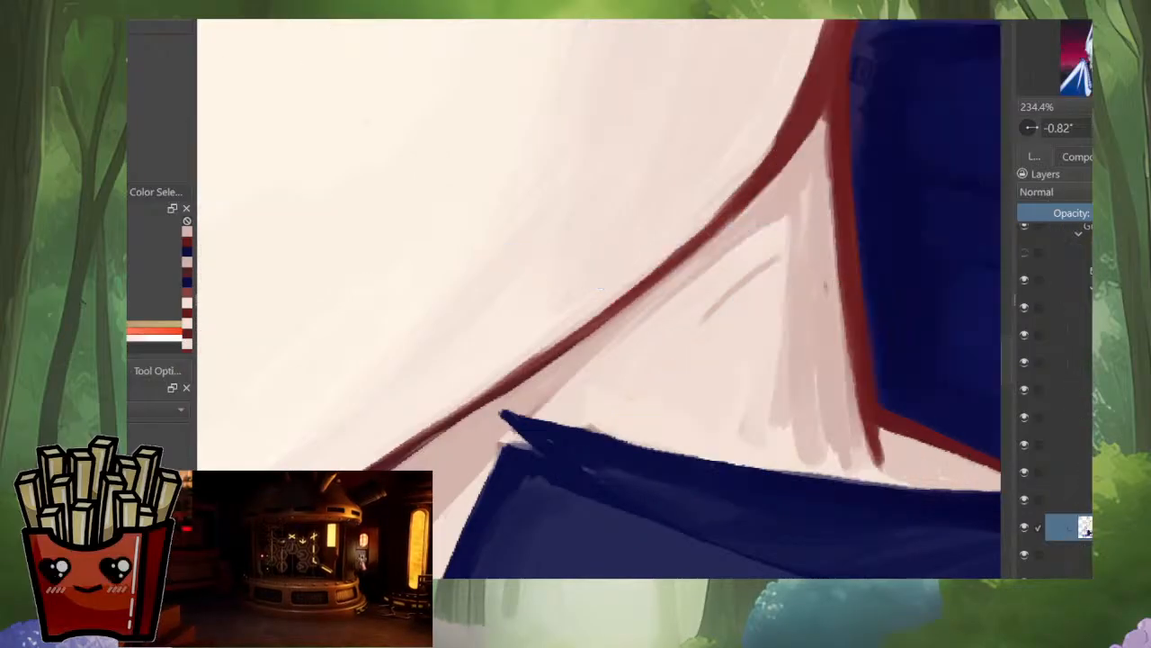
Step: Outline a jagged shadow on the hair-covered neck, undo its lower zigzag, and fill the upper pointed part with blended pink
{"action": "mouse_move", "coordinate": [754, 238]}
{"action": "left_mouse_down"}
{"action": "mouse_move", "coordinate": [773, 297]}
{"action": "mouse_move", "coordinate": [670, 382]}
{"action": "mouse_move", "coordinate": [734, 402]}
{"action": "mouse_move", "coordinate": [729, 461]}
{"action": "left_mouse_up"}
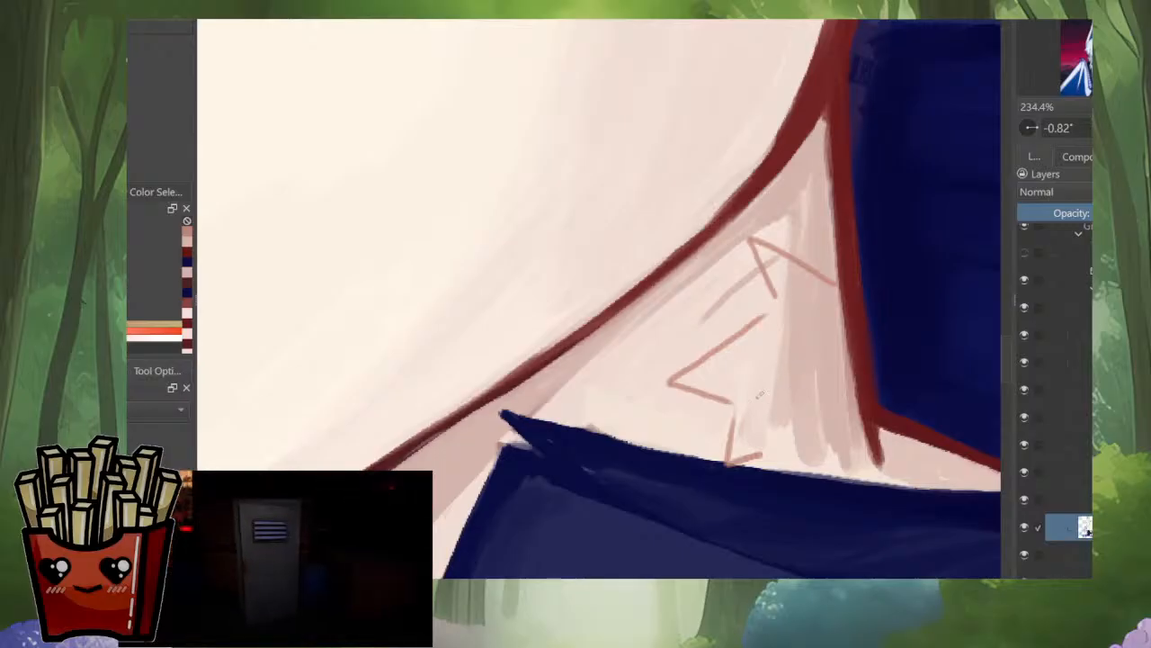
{"action": "key", "text": "ctrl+z"}
{"action": "key", "text": "ctrl+z"}
{"action": "key", "text": "ctrl+z"}
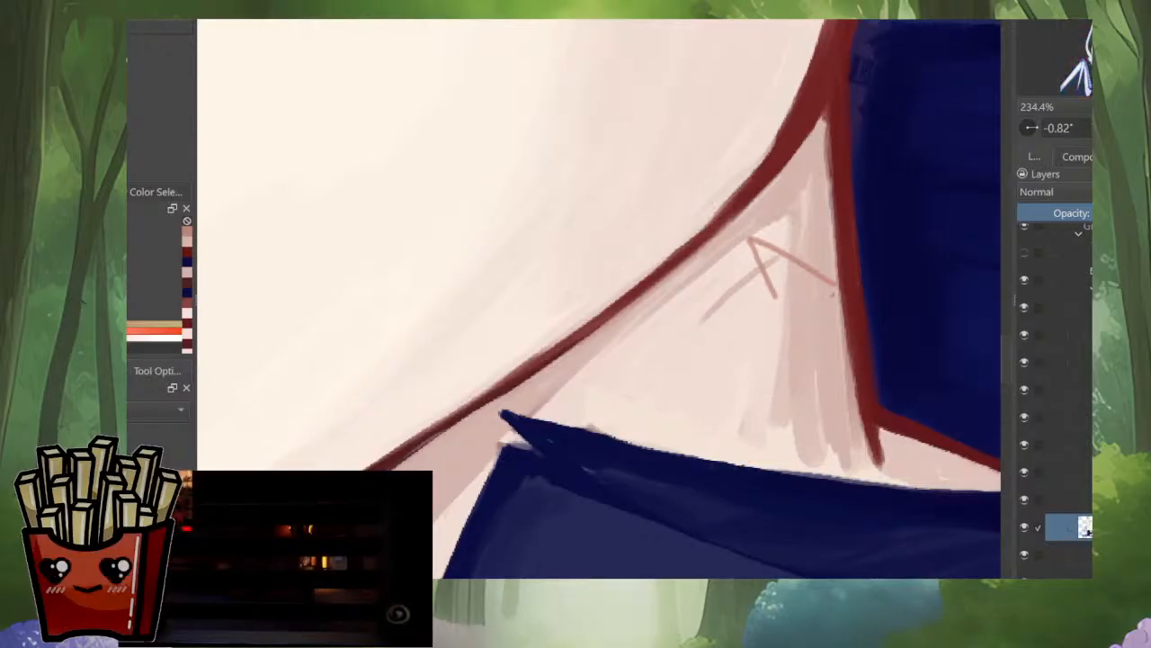
{"action": "mouse_move", "coordinate": [832, 291]}
{"action": "left_mouse_down"}
{"action": "mouse_move", "coordinate": [753, 241]}
{"action": "mouse_move", "coordinate": [782, 323]}
{"action": "left_mouse_up"}
{"action": "mouse_move", "coordinate": [766, 246]}
{"action": "left_mouse_down"}
{"action": "mouse_move", "coordinate": [790, 290]}
{"action": "mouse_move", "coordinate": [787, 315]}
{"action": "left_mouse_up"}
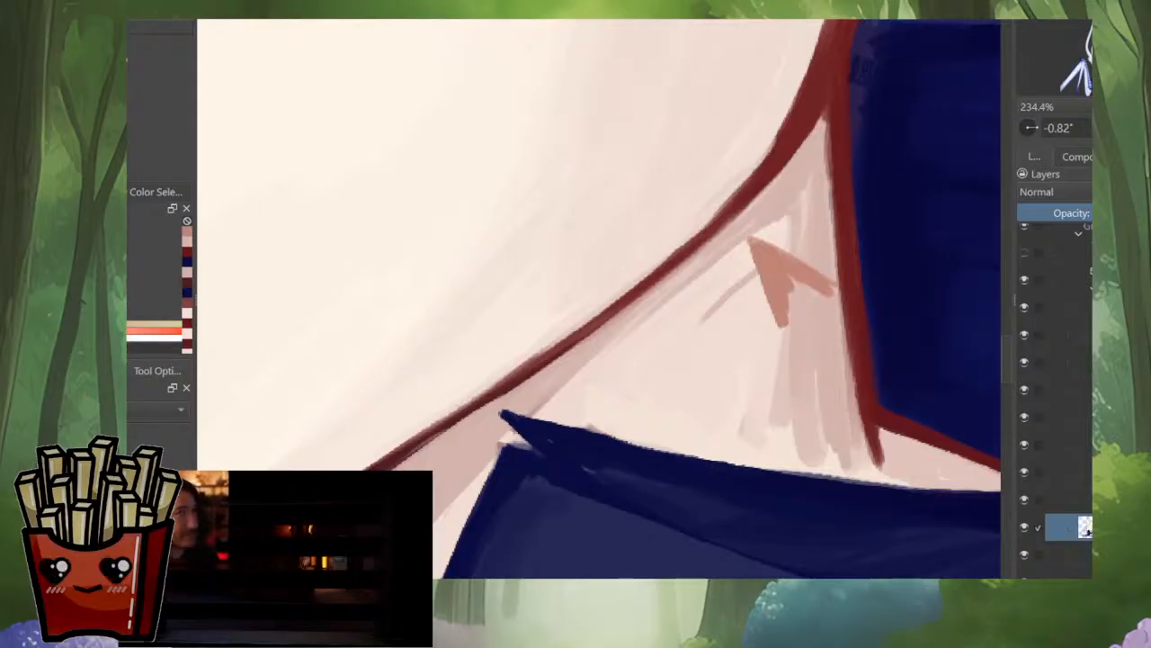
{"action": "left_click_drag", "start_coordinate": [767, 275], "coordinate": [780, 301]}
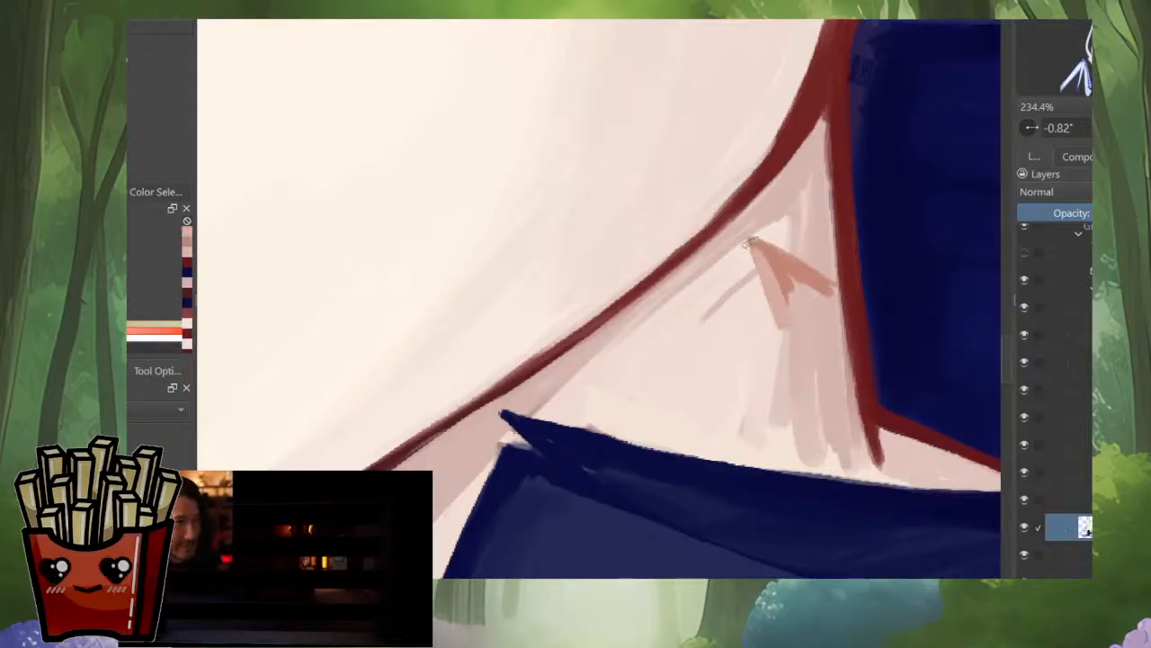
{"action": "mouse_move", "coordinate": [751, 243]}
{"action": "left_mouse_down"}
{"action": "mouse_move", "coordinate": [818, 286]}
{"action": "mouse_move", "coordinate": [792, 297]}
{"action": "mouse_move", "coordinate": [821, 301]}
{"action": "left_mouse_up"}
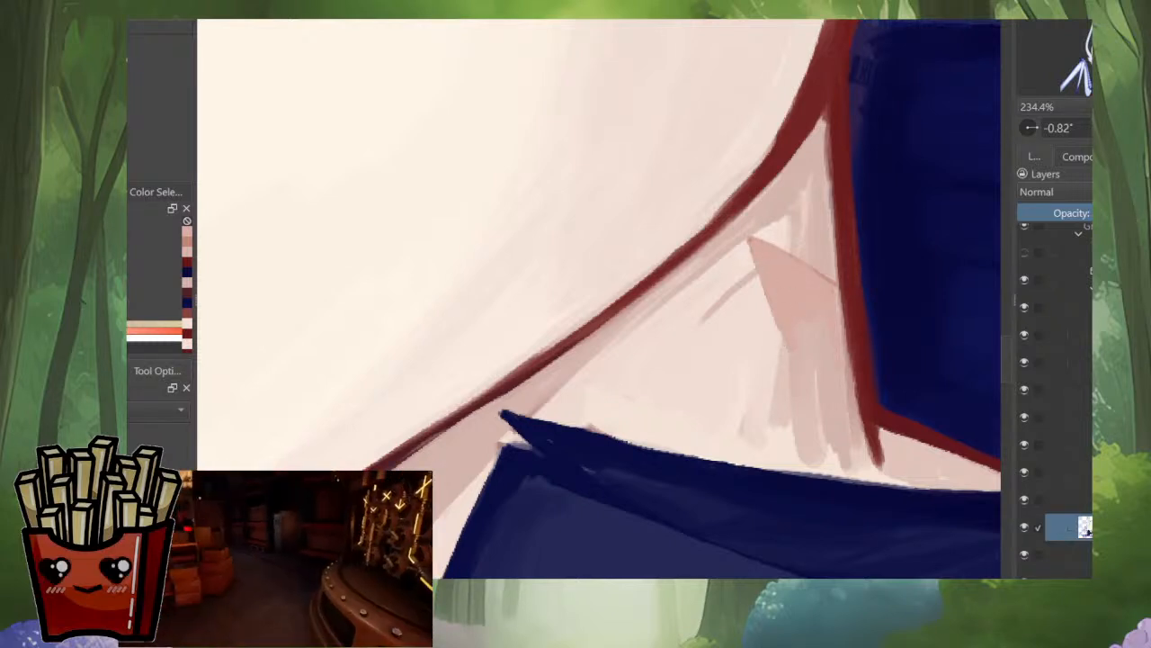
Step: Extend the pink neck shadow down to the hood with a second point and fill it over the streaky strokes
{"action": "mouse_move", "coordinate": [790, 339]}
{"action": "left_mouse_down"}
{"action": "mouse_move", "coordinate": [744, 389]}
{"action": "mouse_move", "coordinate": [743, 425]}
{"action": "mouse_move", "coordinate": [799, 433]}
{"action": "left_mouse_up"}
{"action": "mouse_move", "coordinate": [803, 435]}
{"action": "left_mouse_down"}
{"action": "mouse_move", "coordinate": [756, 406]}
{"action": "mouse_move", "coordinate": [772, 443]}
{"action": "left_mouse_up"}
{"action": "mouse_move", "coordinate": [863, 452]}
{"action": "left_mouse_down"}
{"action": "mouse_move", "coordinate": [895, 437]}
{"action": "mouse_move", "coordinate": [851, 407]}
{"action": "mouse_move", "coordinate": [841, 423]}
{"action": "mouse_move", "coordinate": [858, 447]}
{"action": "mouse_move", "coordinate": [831, 446]}
{"action": "mouse_move", "coordinate": [849, 429]}
{"action": "mouse_move", "coordinate": [792, 447]}
{"action": "mouse_move", "coordinate": [788, 417]}
{"action": "mouse_move", "coordinate": [822, 439]}
{"action": "left_mouse_up"}
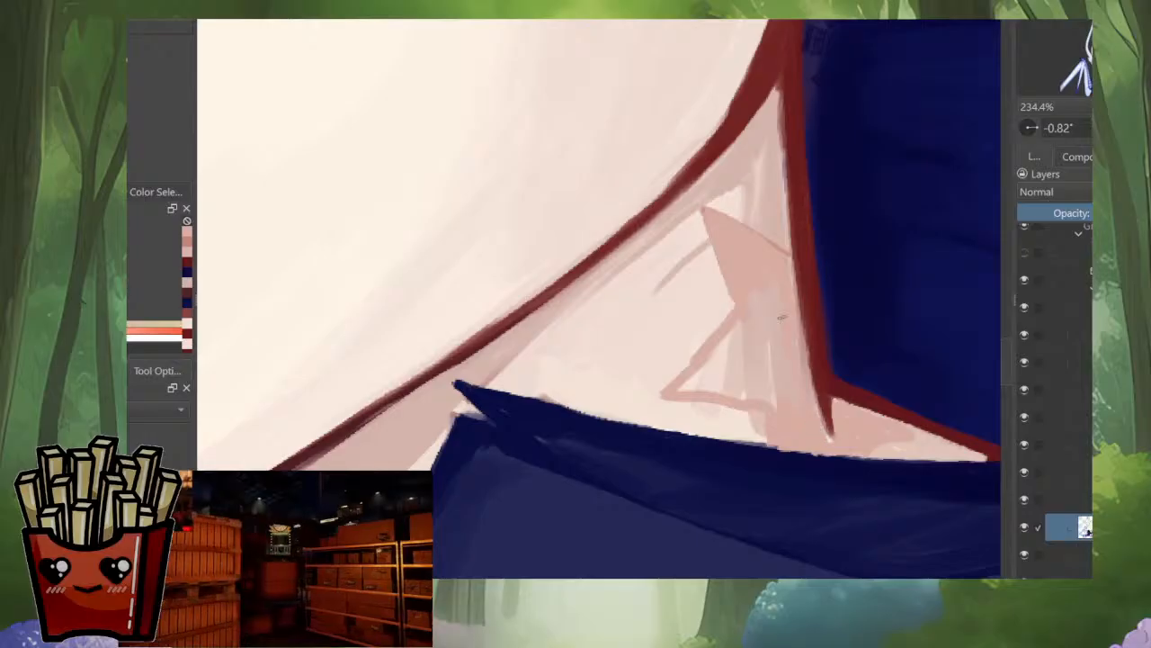
{"action": "mouse_move", "coordinate": [775, 290]}
{"action": "left_mouse_down"}
{"action": "mouse_move", "coordinate": [763, 329]}
{"action": "mouse_move", "coordinate": [699, 375]}
{"action": "mouse_move", "coordinate": [743, 362]}
{"action": "mouse_move", "coordinate": [773, 398]}
{"action": "left_mouse_up"}
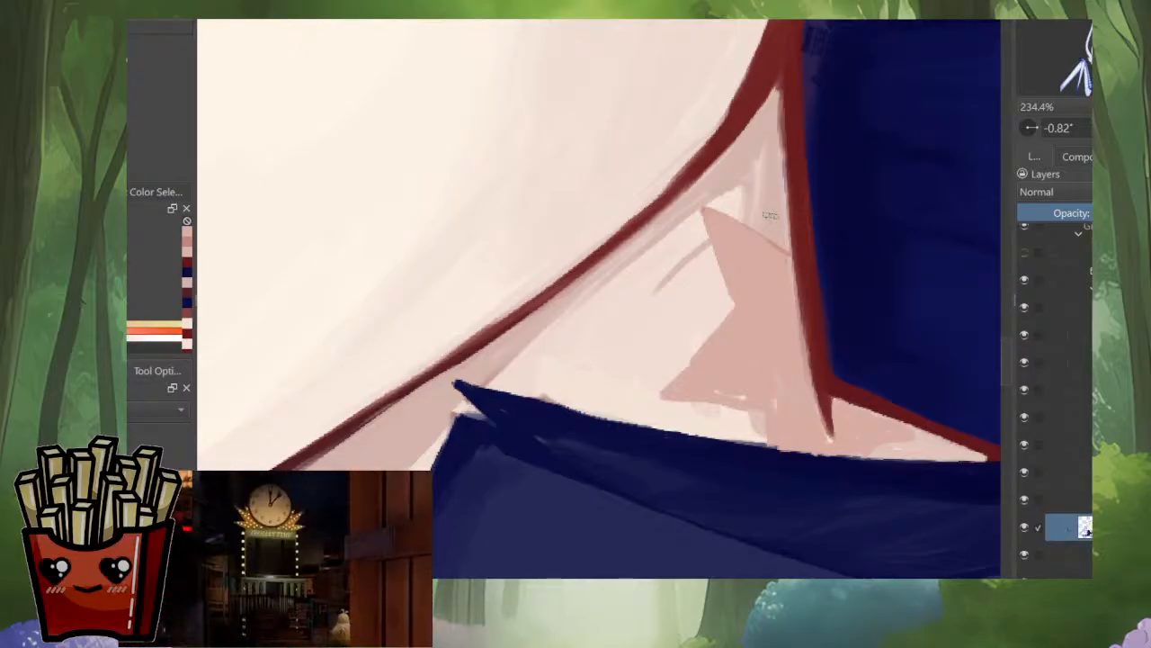
{"action": "left_click_drag", "start_coordinate": [761, 236], "coordinate": [747, 378]}
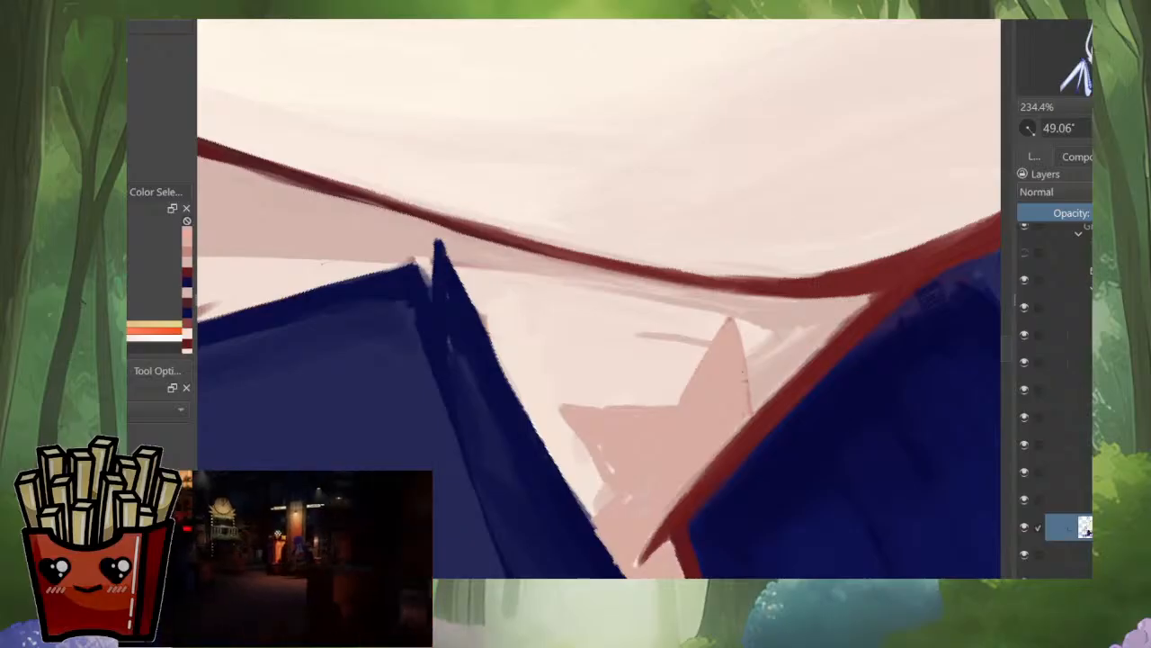
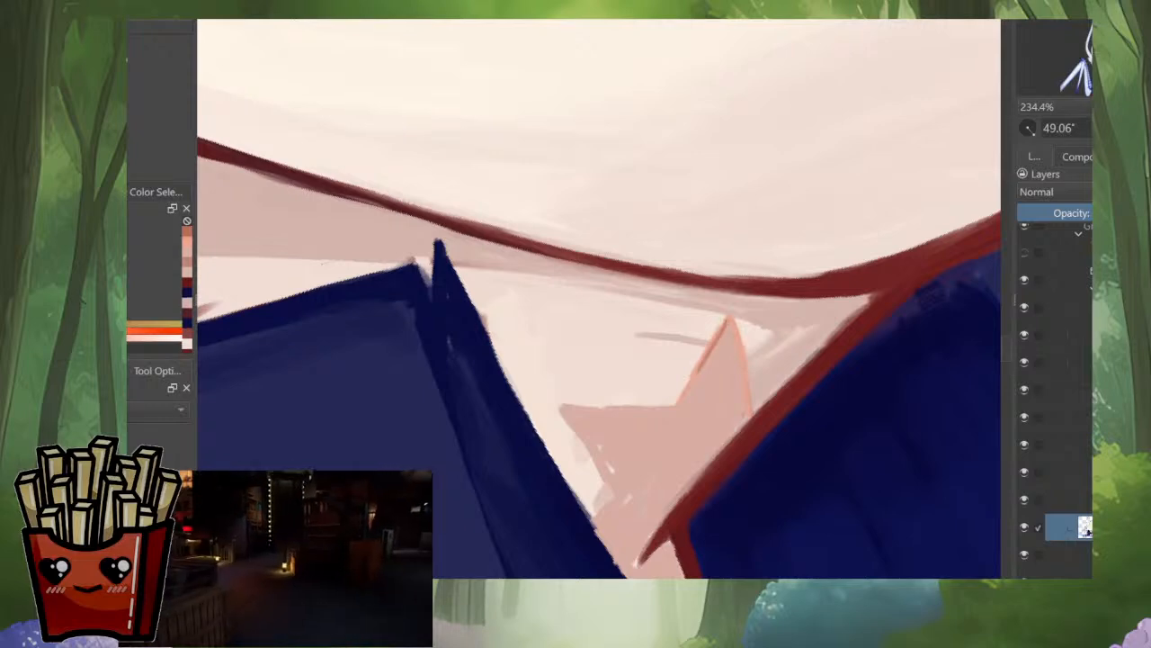
Step: Outline the star-shaped pink patch on the character's neck with thin orange-pink lines
{"action": "left_click_drag", "start_coordinate": [727, 322], "coordinate": [673, 409]}
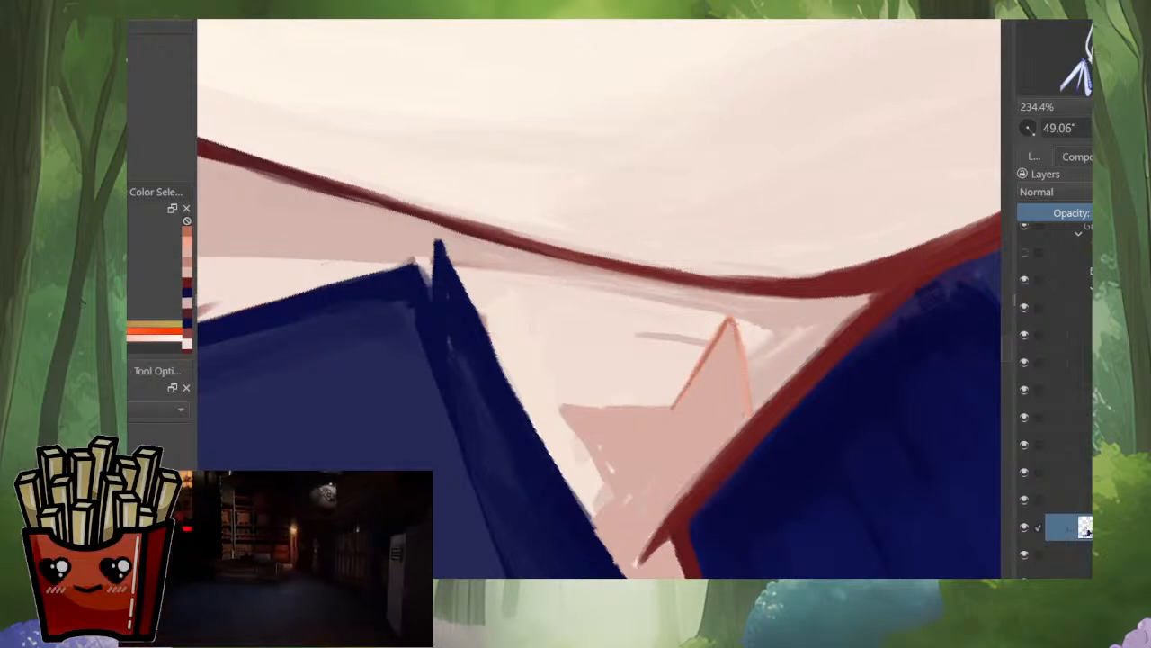
{"action": "mouse_move", "coordinate": [732, 319]}
{"action": "left_mouse_down"}
{"action": "mouse_move", "coordinate": [751, 410]}
{"action": "mouse_move", "coordinate": [787, 268]}
{"action": "left_mouse_up"}
{"action": "mouse_move", "coordinate": [731, 323]}
{"action": "left_mouse_down"}
{"action": "mouse_move", "coordinate": [653, 402]}
{"action": "mouse_move", "coordinate": [706, 347]}
{"action": "left_mouse_up"}
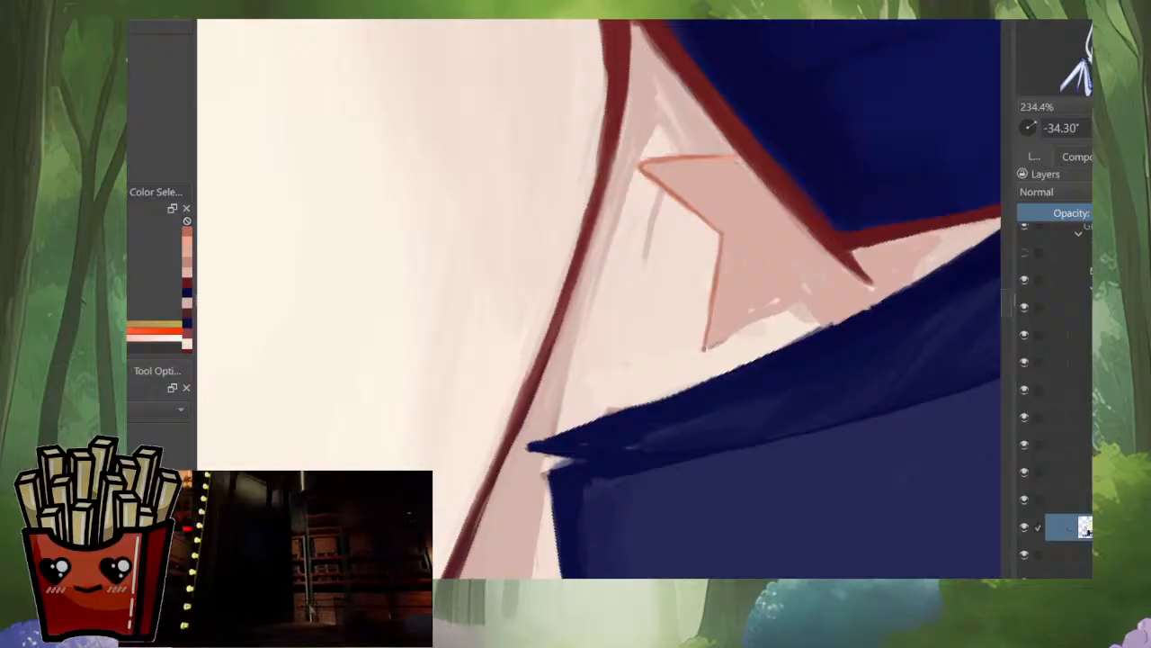
{"action": "mouse_move", "coordinate": [706, 349]}
{"action": "left_mouse_down"}
{"action": "mouse_move", "coordinate": [782, 306]}
{"action": "mouse_move", "coordinate": [751, 434]}
{"action": "left_mouse_up"}
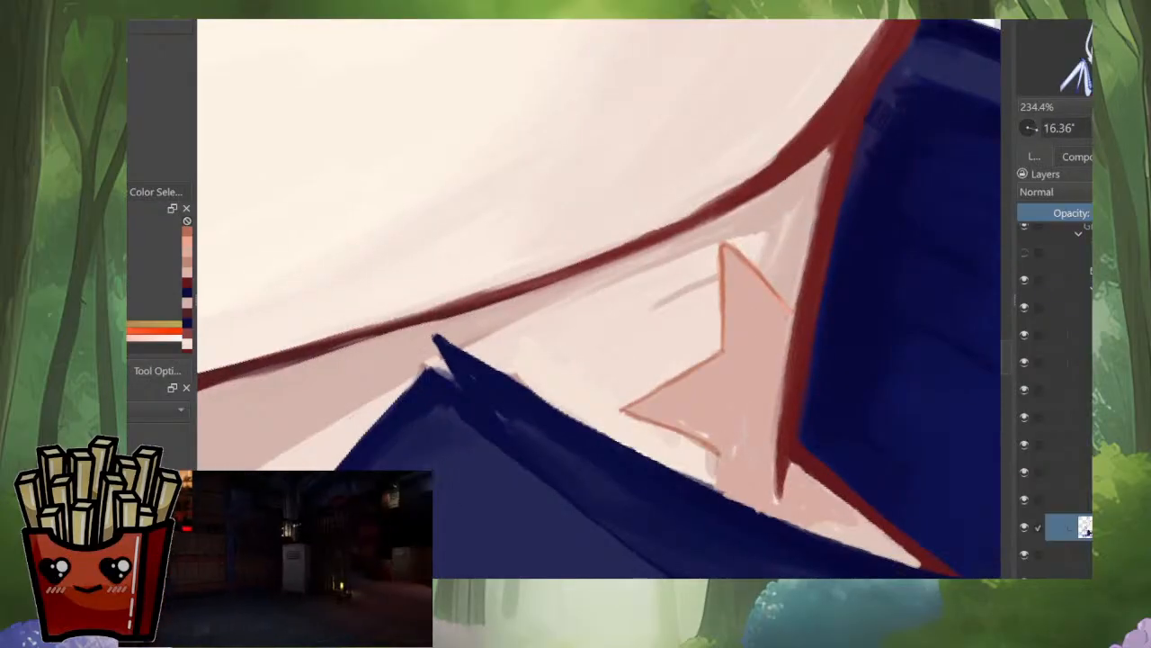
{"action": "mouse_move", "coordinate": [812, 509]}
{"action": "left_mouse_down"}
{"action": "mouse_move", "coordinate": [900, 350]}
{"action": "mouse_move", "coordinate": [956, 322]}
{"action": "left_mouse_up"}
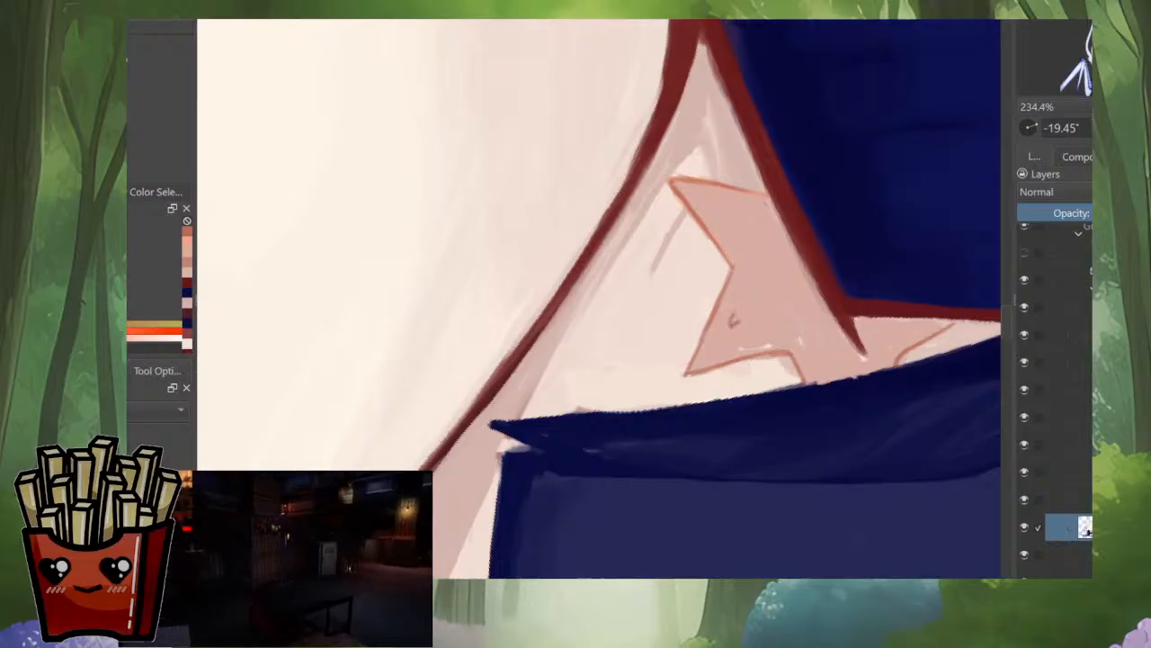
Step: Add small hooked lines and dots as texture inside the star-shaped neck patch
{"action": "left_click_drag", "start_coordinate": [733, 331], "coordinate": [754, 326]}
{"action": "left_click", "coordinate": [766, 284]}
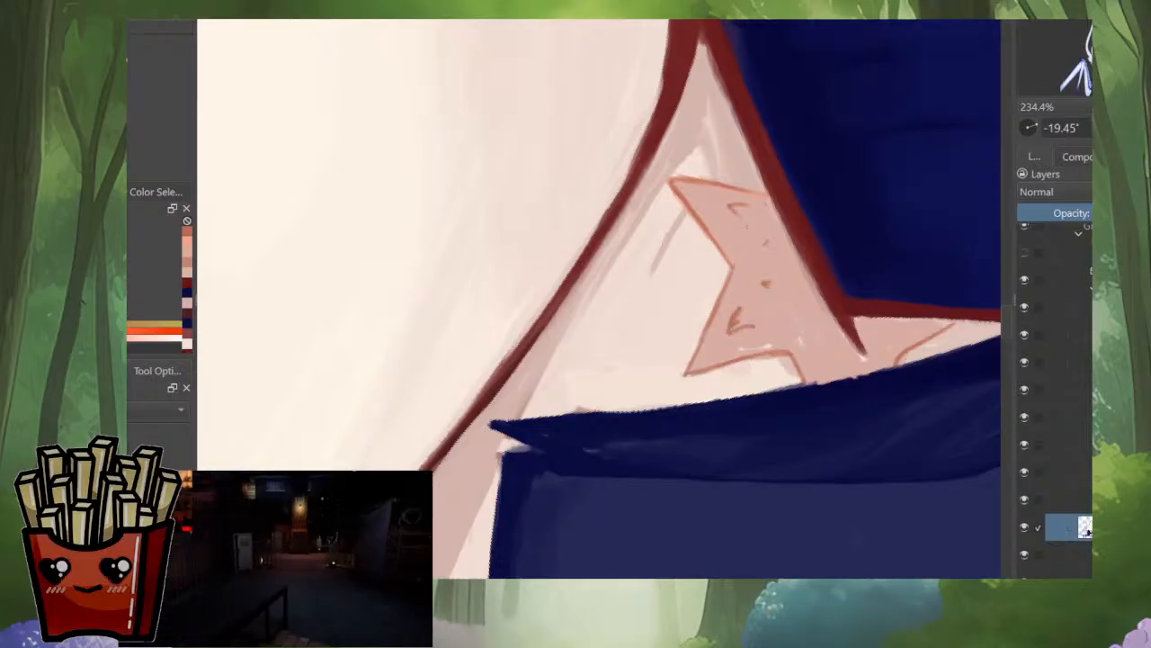
{"action": "mouse_move", "coordinate": [832, 330]}
{"action": "left_mouse_down"}
{"action": "mouse_move", "coordinate": [865, 293]}
{"action": "mouse_move", "coordinate": [867, 268]}
{"action": "left_mouse_up"}
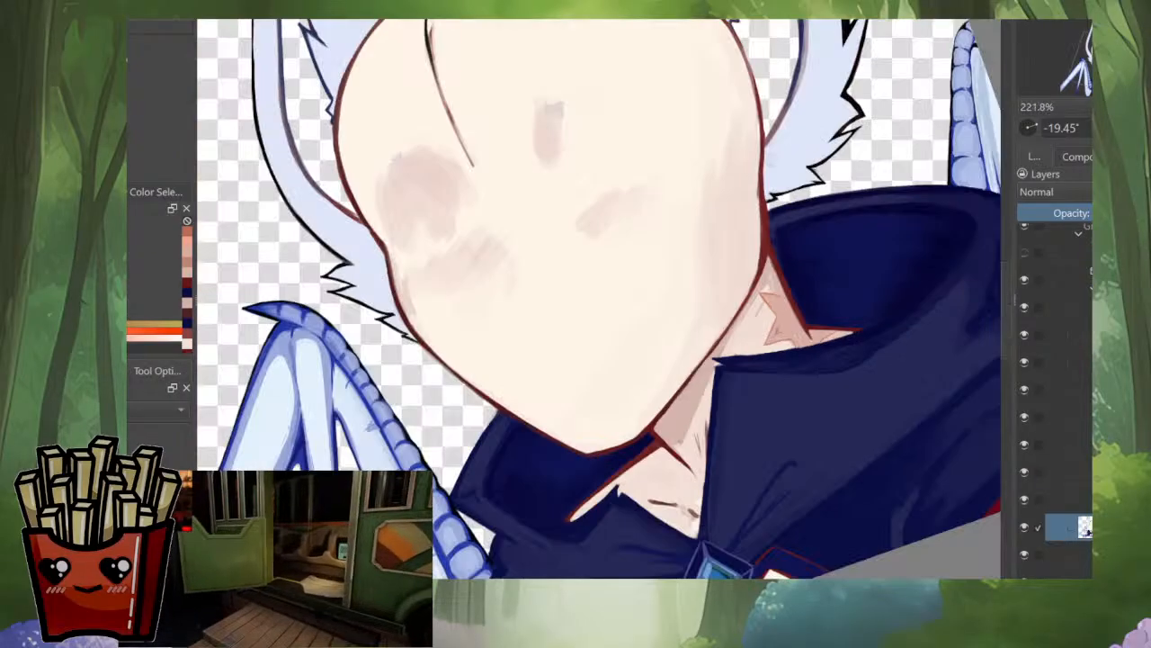
{"action": "left_click_drag", "start_coordinate": [822, 318], "coordinate": [801, 396]}
{"action": "scroll", "coordinate": [796, 391], "scroll_direction": "up", "scroll_amount": 5}
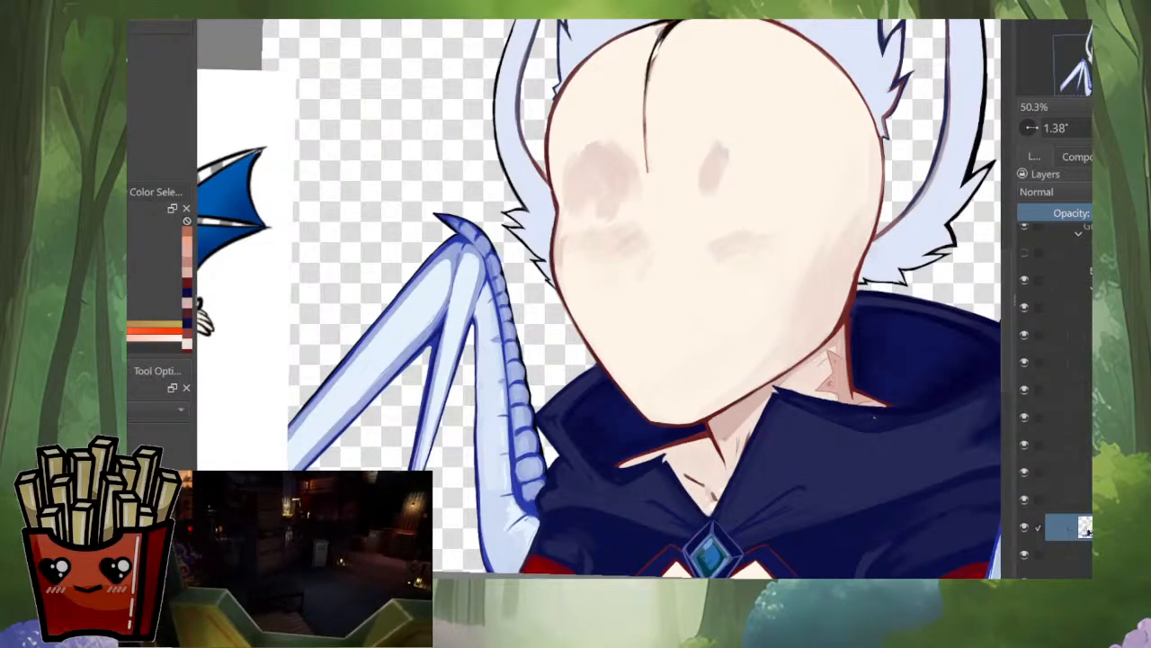
Step: Paint a darker orange jagged spot in the star-shaped patch along the neck line, with a strip running down to the collar
{"action": "scroll", "coordinate": [834, 383], "scroll_direction": "up", "scroll_amount": 6}
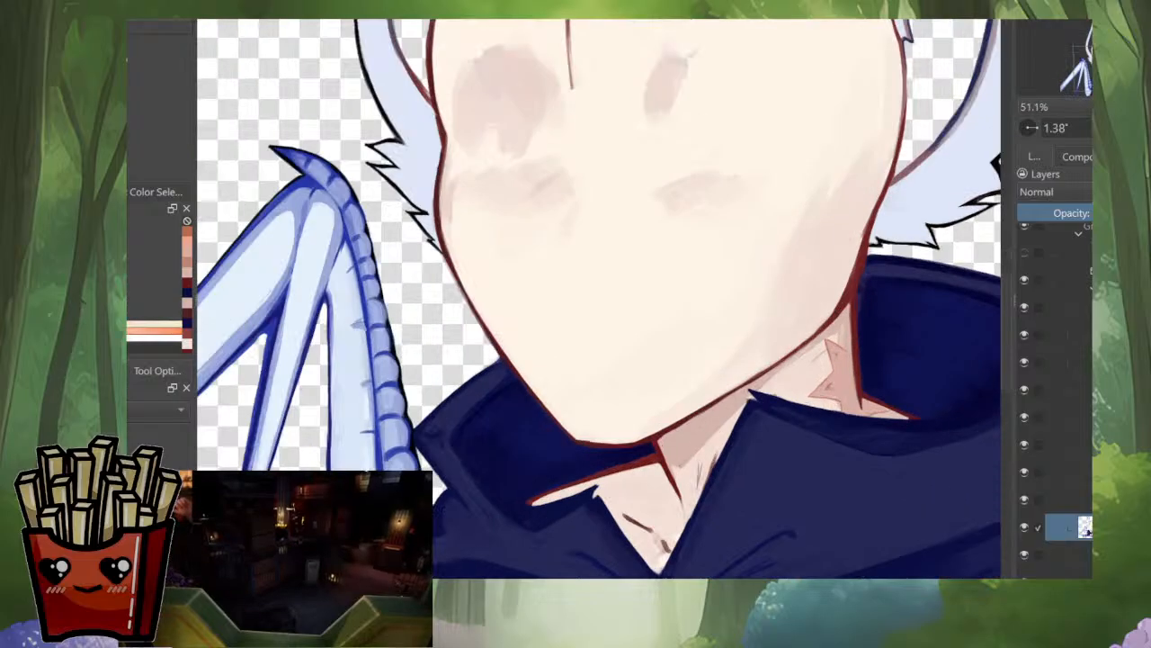
{"action": "left_click_drag", "start_coordinate": [869, 341], "coordinate": [881, 364]}
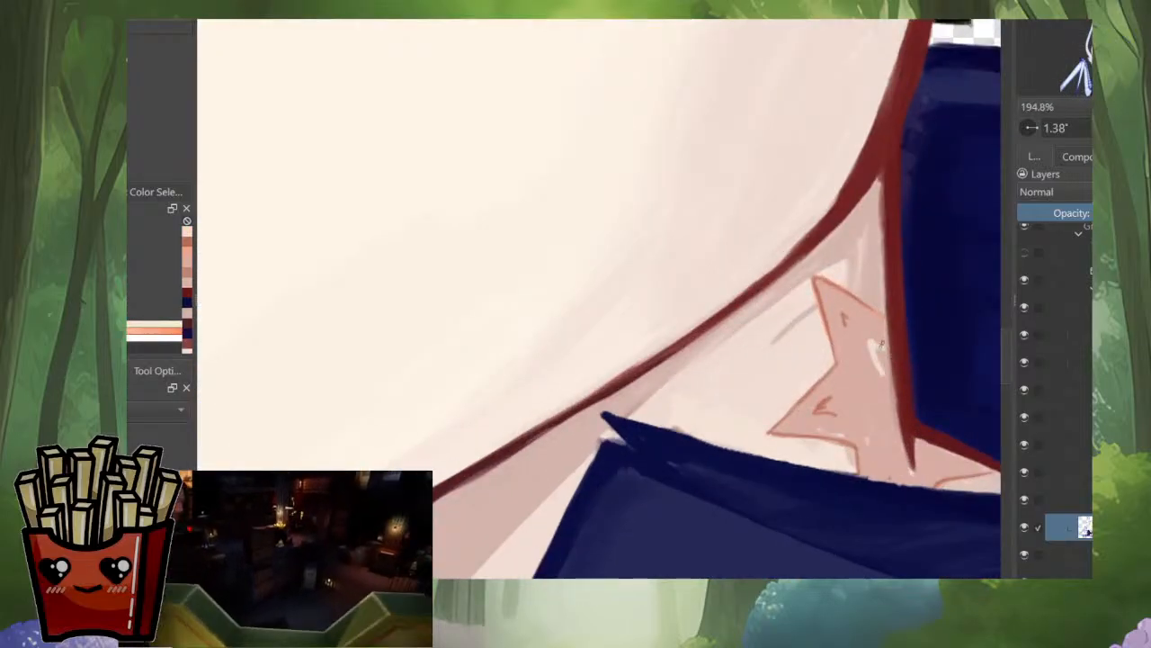
{"action": "left_click", "coordinate": [824, 273], "text": "ctrl"}
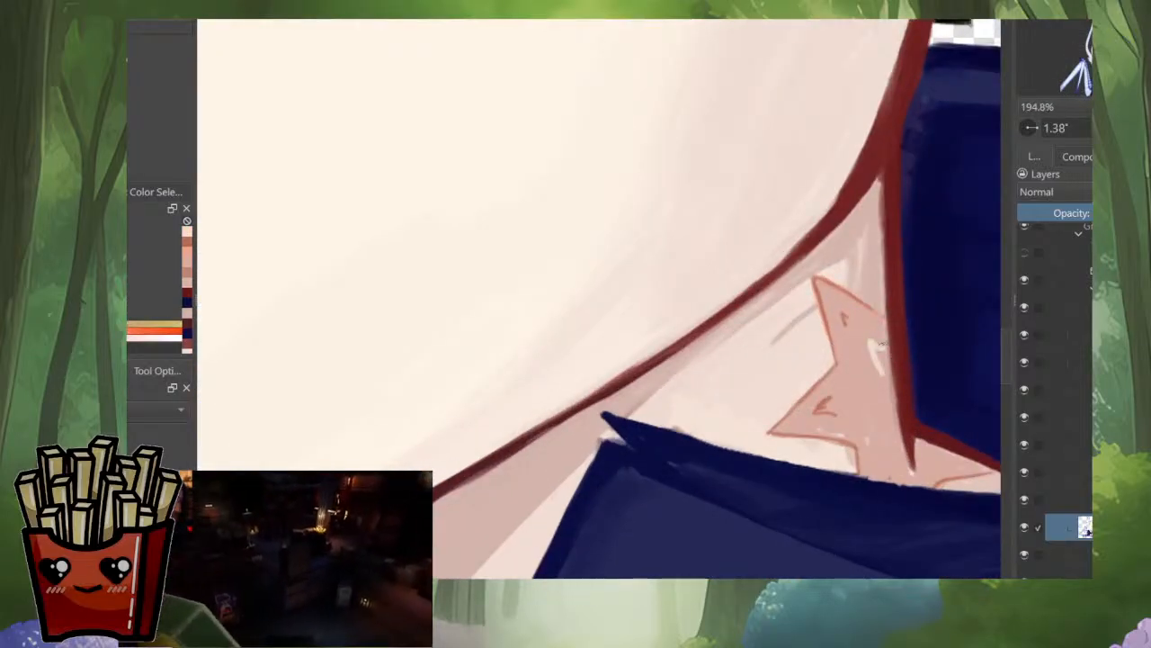
{"action": "left_click_drag", "start_coordinate": [870, 339], "coordinate": [890, 373]}
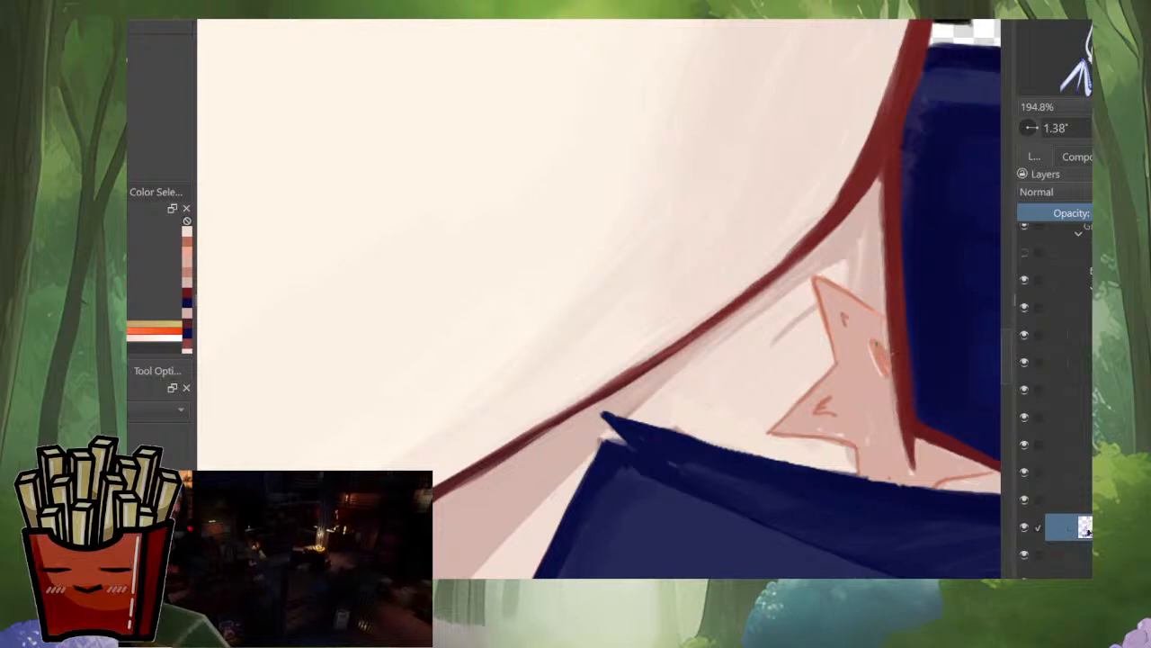
{"action": "left_click_drag", "start_coordinate": [867, 333], "coordinate": [889, 393]}
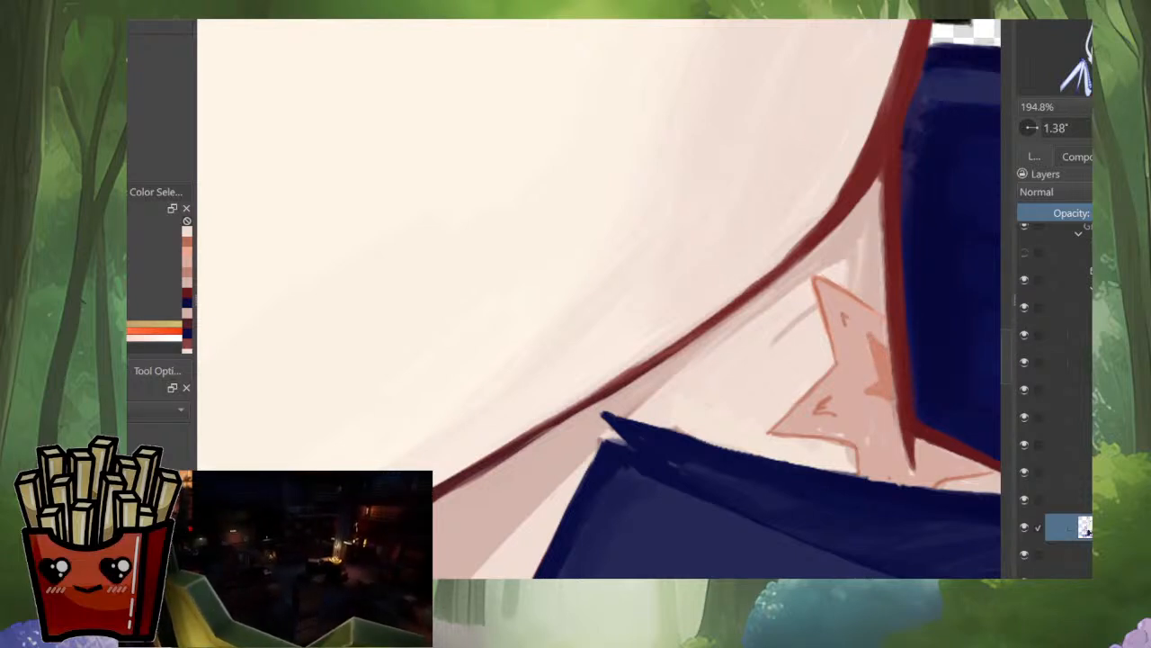
{"action": "left_click_drag", "start_coordinate": [896, 402], "coordinate": [891, 471]}
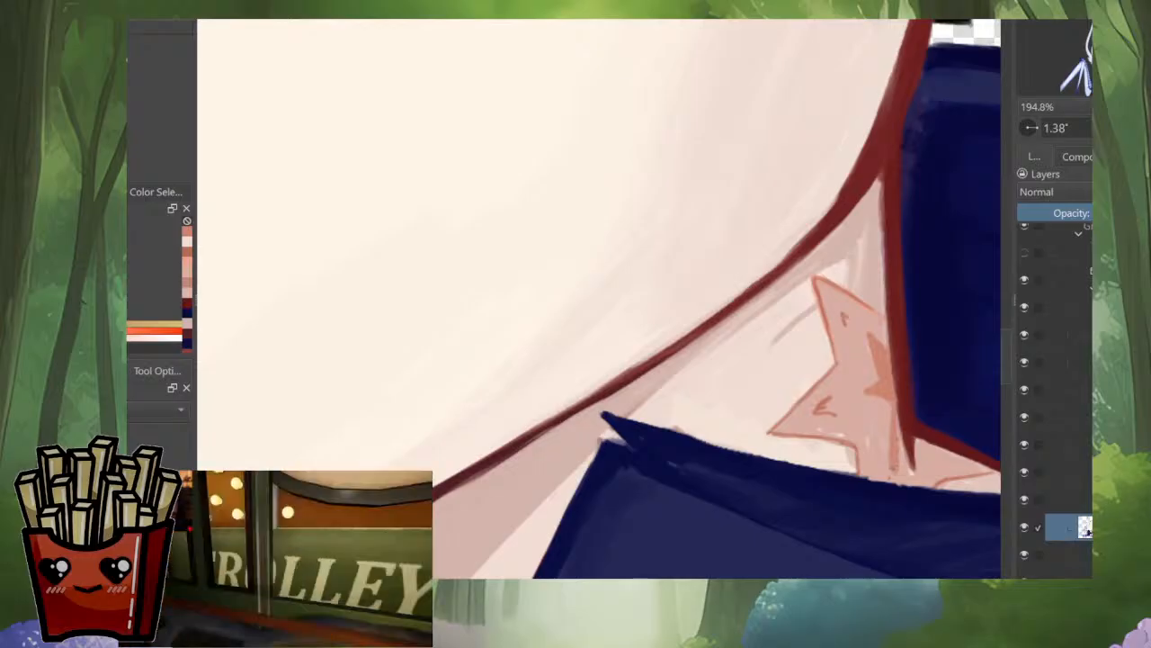
Step: Sample the collar's navy and touch up the collar edge beneath the star-shaped neck patch
{"action": "scroll", "coordinate": [932, 410], "scroll_direction": "down", "scroll_amount": 4}
{"action": "left_click_drag", "start_coordinate": [933, 410], "coordinate": [841, 434]}
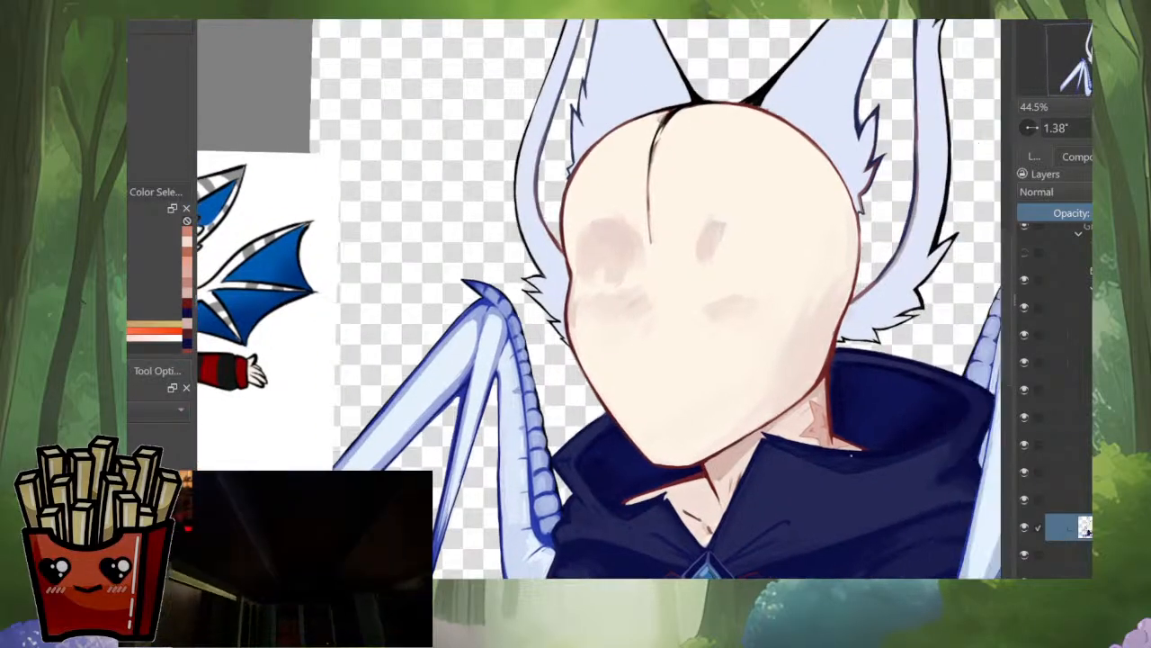
{"action": "scroll", "coordinate": [837, 435], "scroll_direction": "up", "scroll_amount": 5}
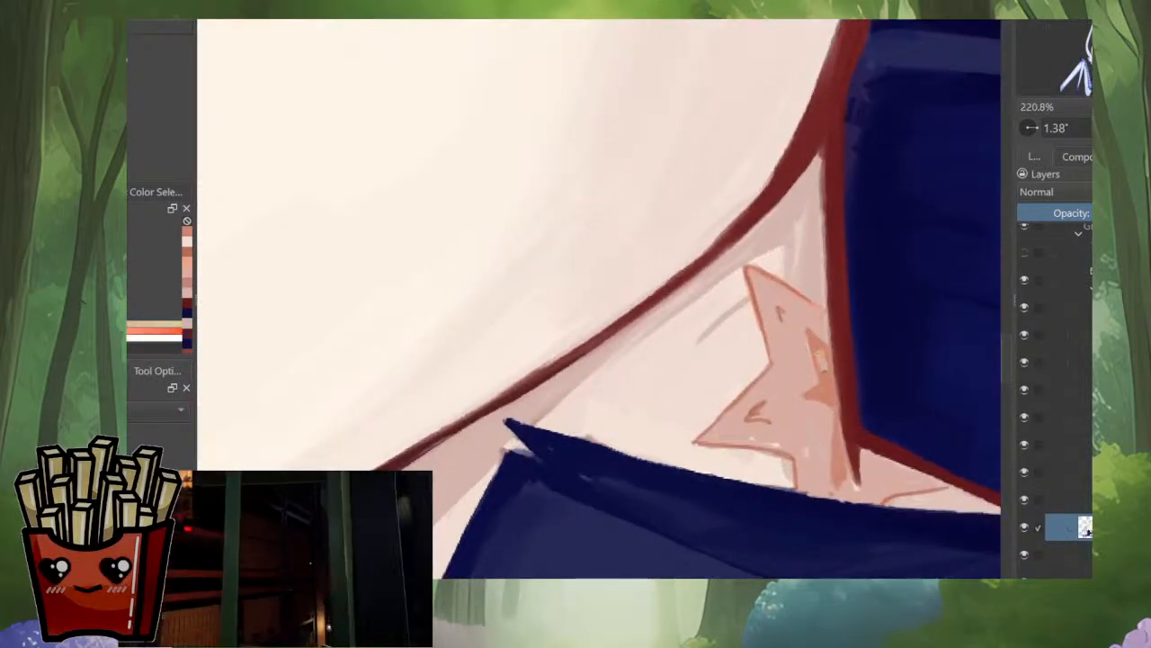
{"action": "scroll", "coordinate": [774, 405], "scroll_direction": "down", "scroll_amount": 12}
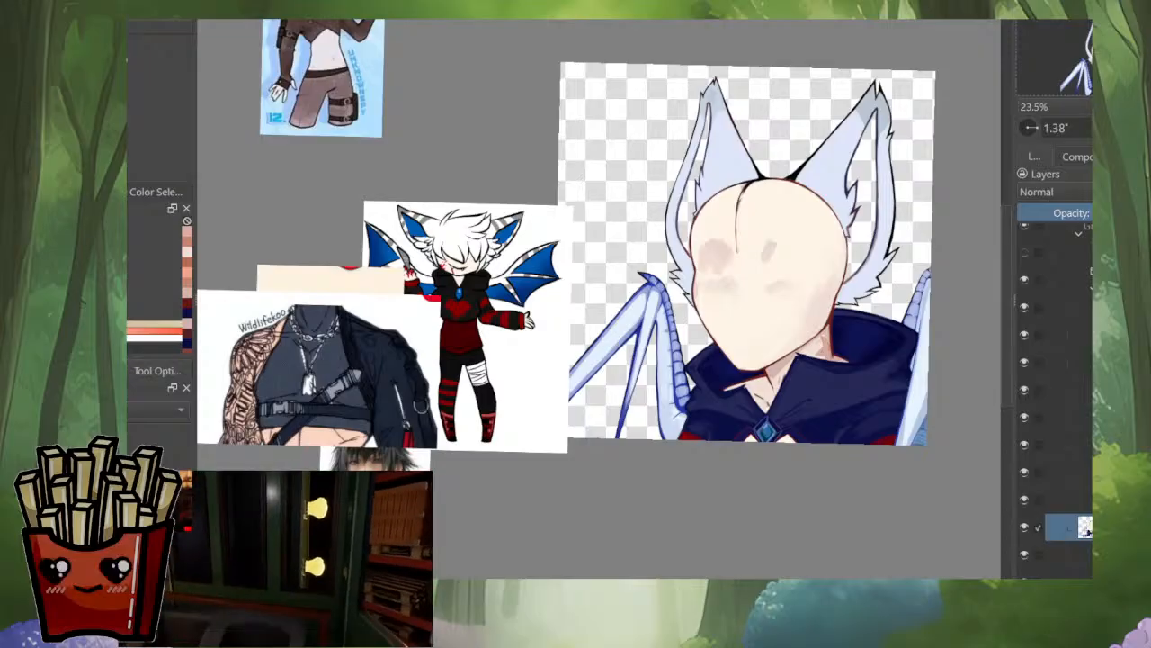
{"action": "scroll", "coordinate": [756, 333], "scroll_direction": "up", "scroll_amount": 4}
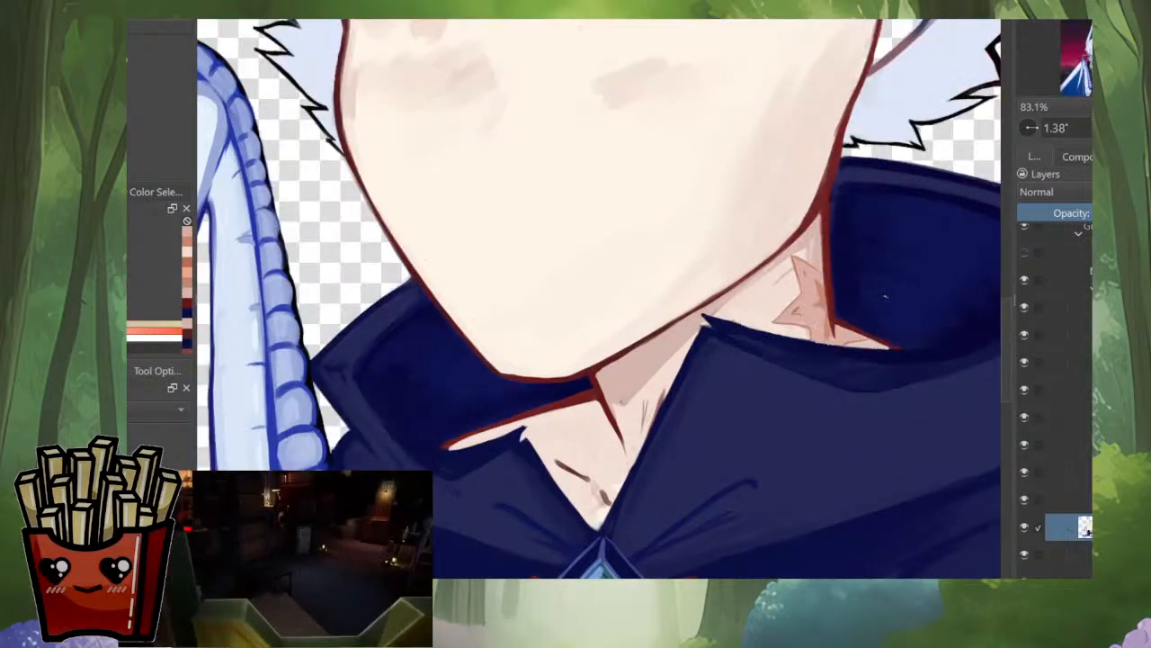
{"action": "scroll", "coordinate": [810, 369], "scroll_direction": "up", "scroll_amount": 5}
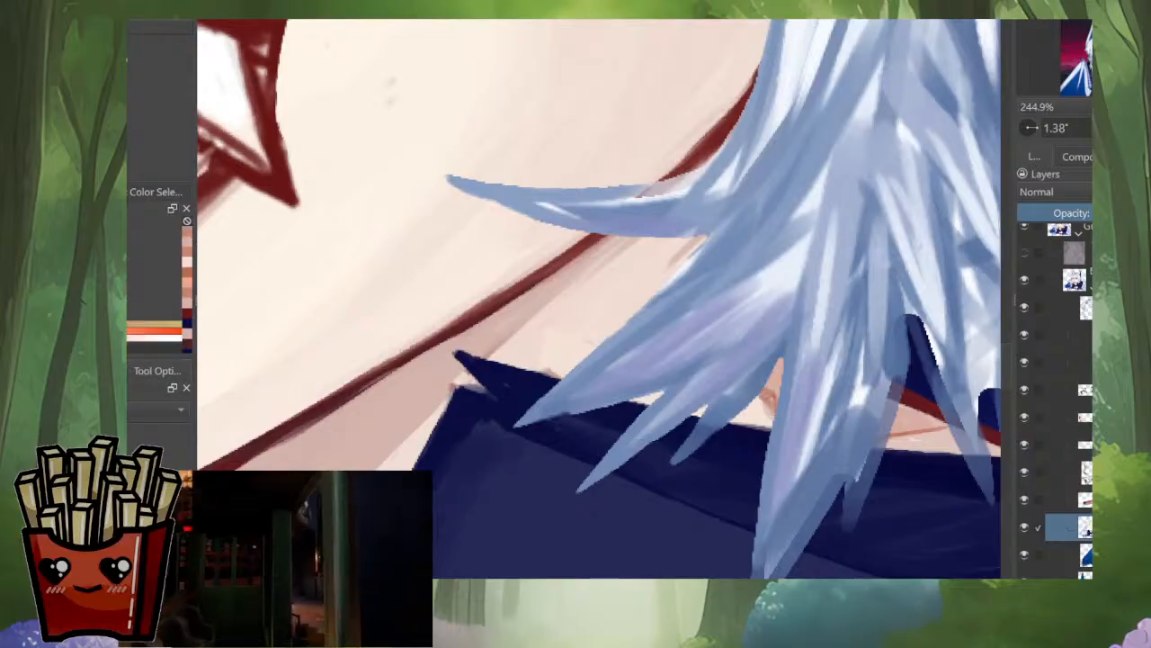
{"action": "key", "text": "alt+i"}
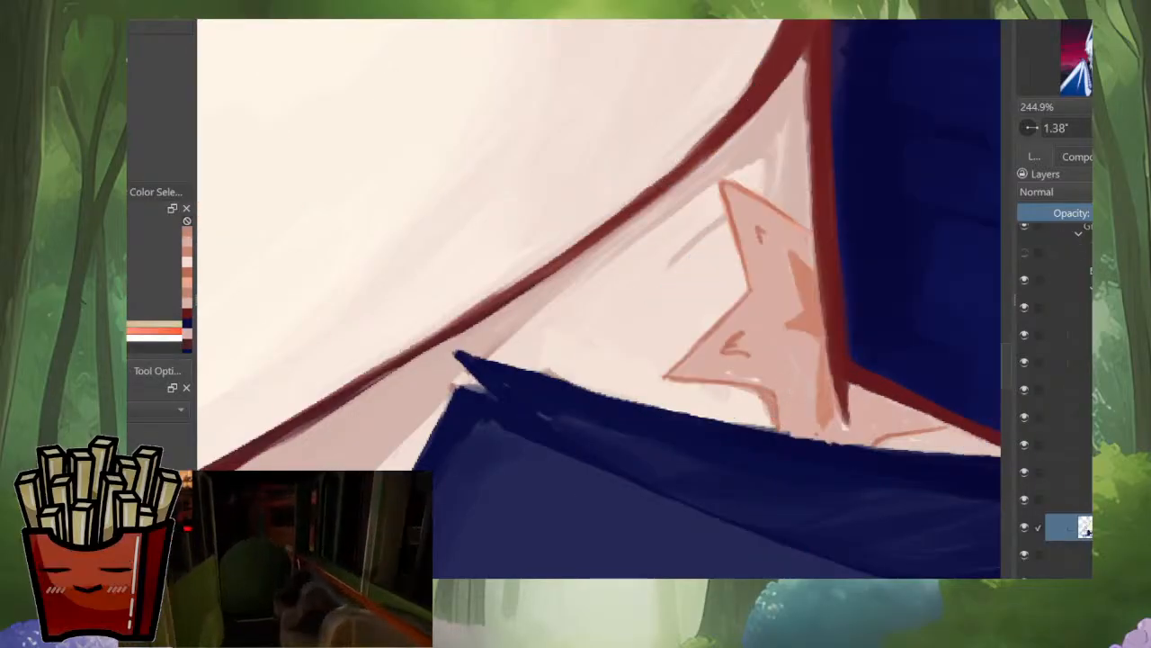
{"action": "mouse_move", "coordinate": [925, 480]}
{"action": "left_mouse_down"}
{"action": "mouse_move", "coordinate": [945, 160]}
{"action": "mouse_move", "coordinate": [597, 415]}
{"action": "left_mouse_up"}
{"action": "left_click", "coordinate": [752, 297], "text": "ctrl"}
{"action": "left_click_drag", "start_coordinate": [661, 373], "coordinate": [664, 513]}
{"action": "left_click_drag", "start_coordinate": [796, 243], "coordinate": [792, 423]}
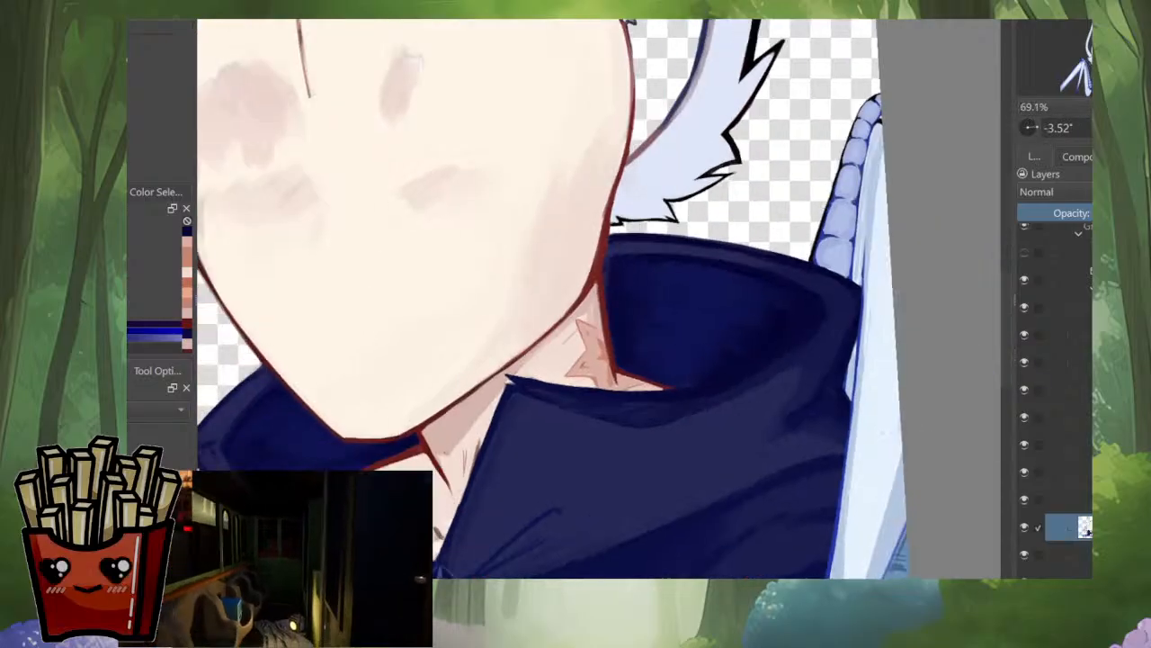
Step: Compare the neck and collar on the isolated layer with the complete portrait
{"action": "left_click_drag", "start_coordinate": [575, 324], "coordinate": [681, 366]}
{"action": "left_click_drag", "start_coordinate": [737, 432], "coordinate": [738, 531]}
{"action": "left_click_drag", "start_coordinate": [648, 526], "coordinate": [656, 378]}
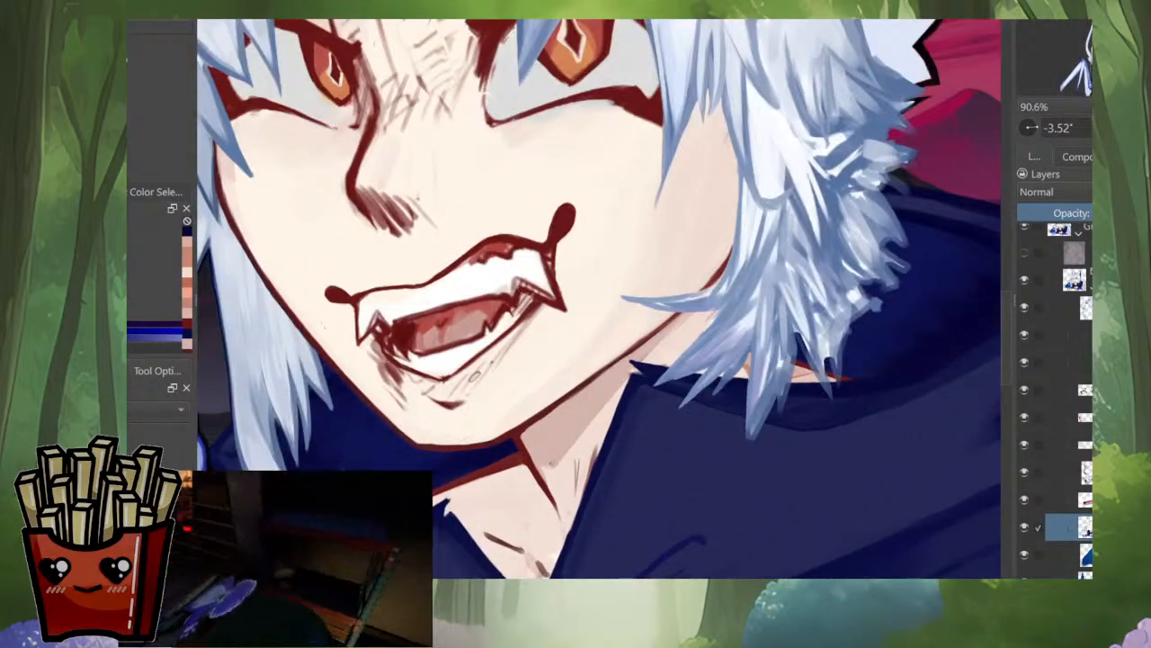
{"action": "left_click_drag", "start_coordinate": [743, 410], "coordinate": [743, 531]}
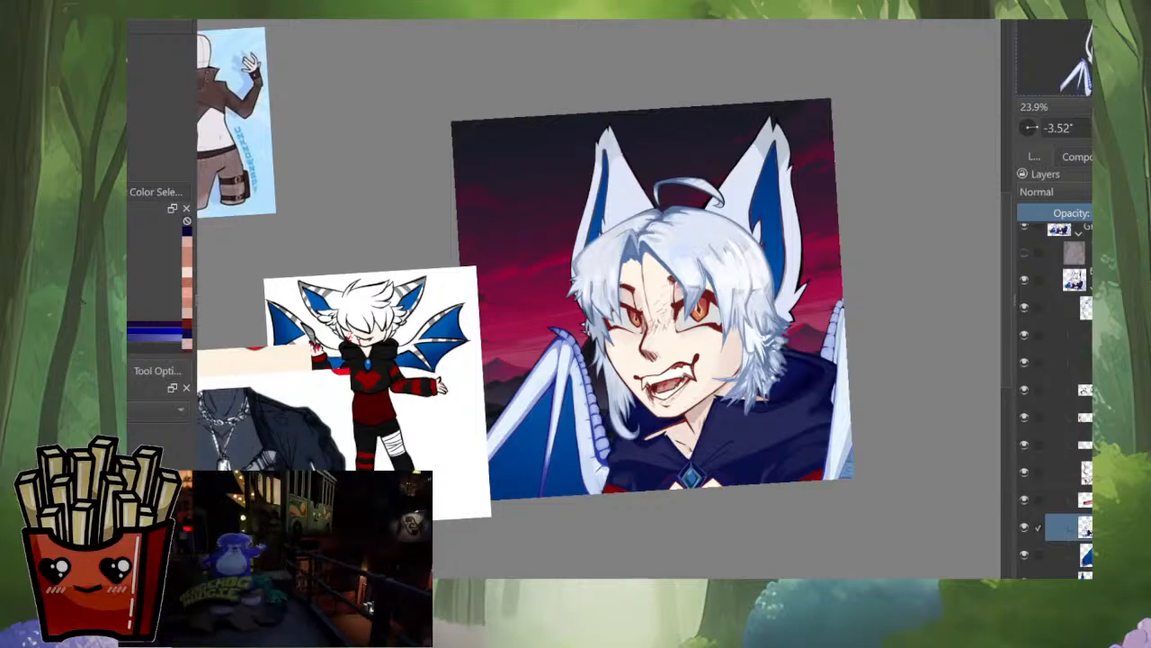
{"action": "left_click_drag", "start_coordinate": [667, 455], "coordinate": [667, 315]}
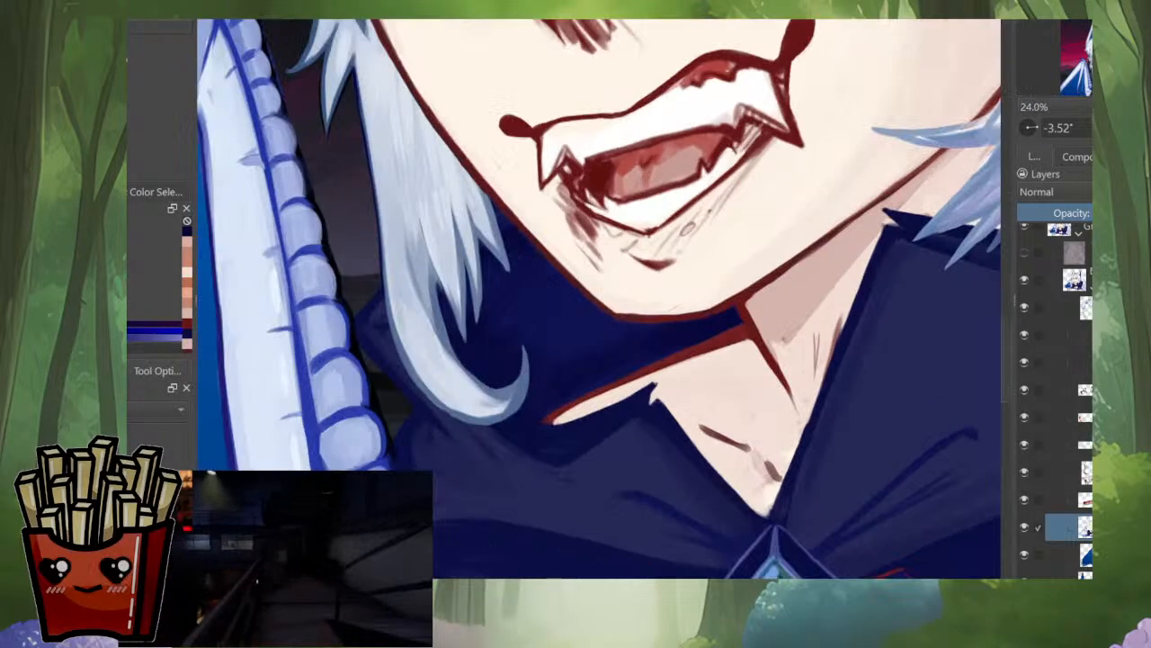
{"action": "key", "text": "i"}
{"action": "left_click_drag", "start_coordinate": [774, 270], "coordinate": [513, 389]}
{"action": "left_click", "coordinate": [785, 344], "text": "ctrl"}
{"action": "left_click_drag", "start_coordinate": [783, 346], "coordinate": [863, 322]}
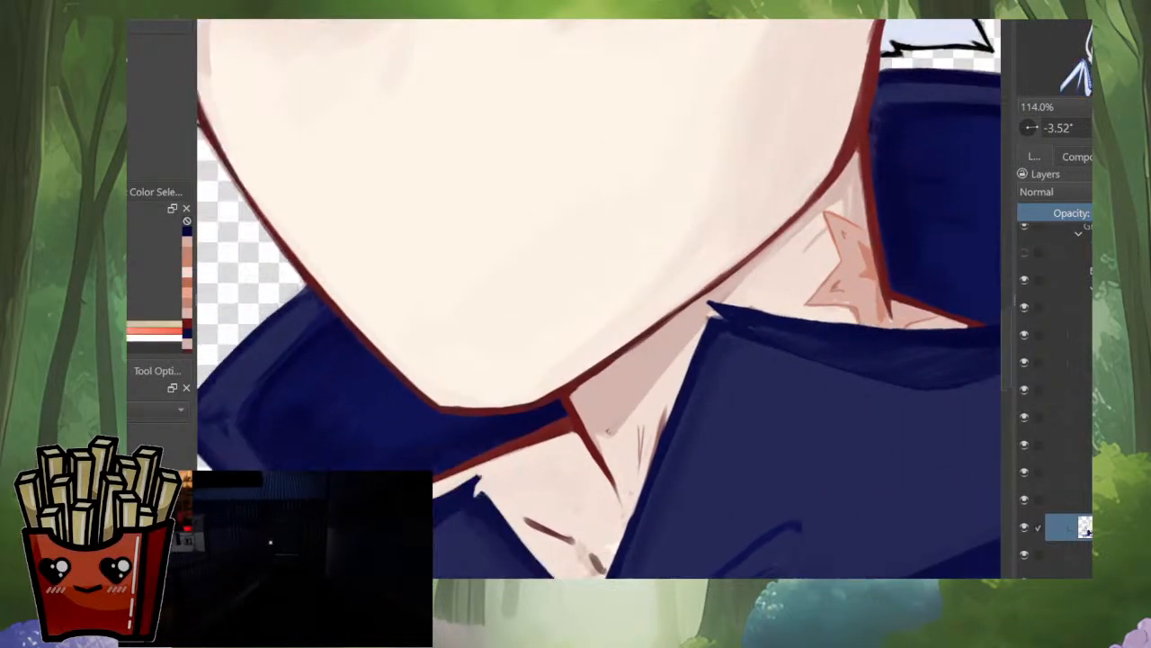
{"action": "left_click_drag", "start_coordinate": [783, 404], "coordinate": [784, 295]}
{"action": "key", "text": "i"}
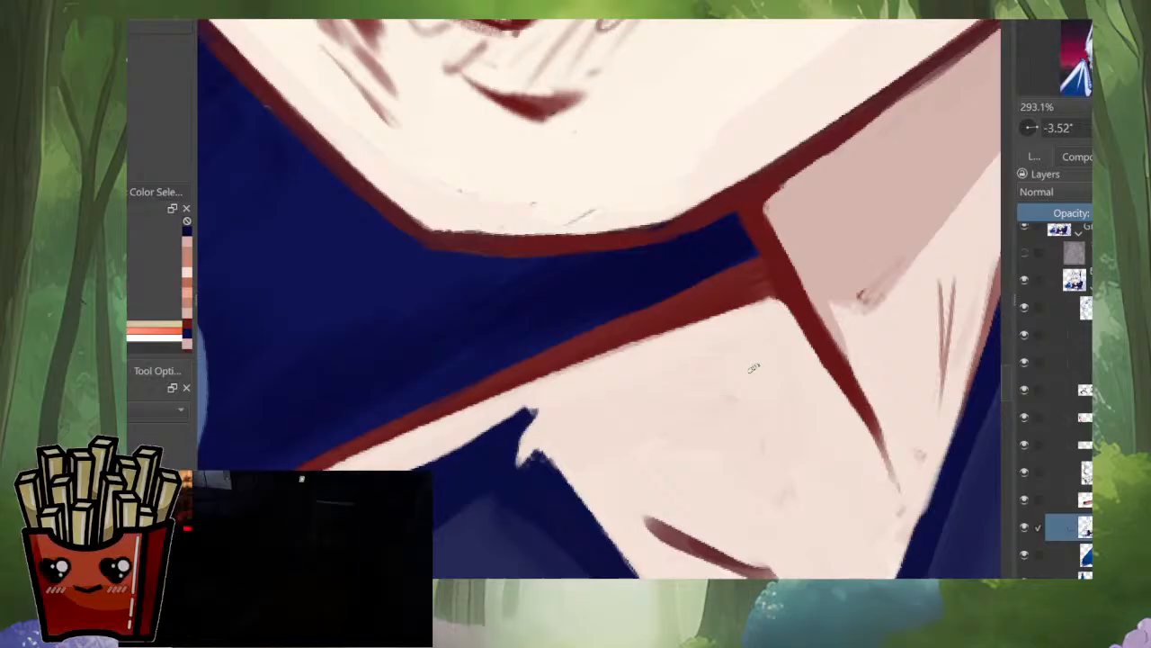
Step: Paint a second jagged patch in dusty pink on the neck, below the red line under the chin
{"action": "key", "text": "m"}
{"action": "key", "text": "m"}
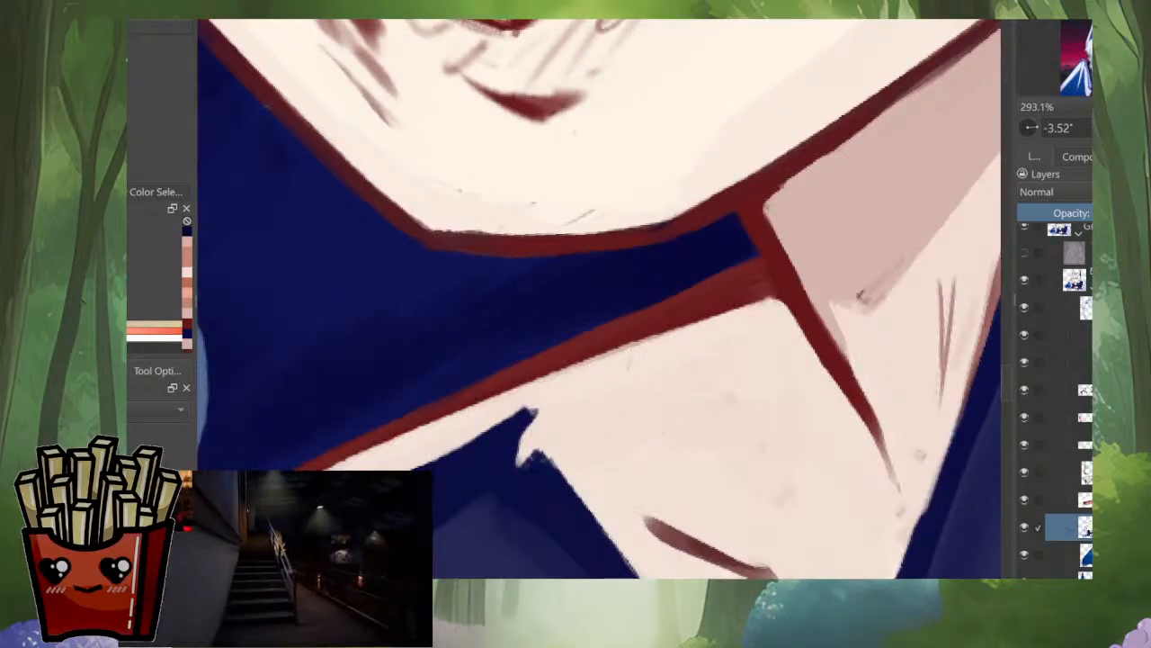
{"action": "mouse_move", "coordinate": [636, 348]}
{"action": "left_mouse_down"}
{"action": "mouse_move", "coordinate": [615, 407]}
{"action": "mouse_move", "coordinate": [703, 358]}
{"action": "left_mouse_up"}
{"action": "mouse_move", "coordinate": [642, 396]}
{"action": "left_mouse_down"}
{"action": "mouse_move", "coordinate": [741, 338]}
{"action": "mouse_move", "coordinate": [732, 327]}
{"action": "mouse_move", "coordinate": [775, 389]}
{"action": "left_mouse_up"}
{"action": "mouse_move", "coordinate": [775, 390]}
{"action": "left_mouse_down"}
{"action": "mouse_move", "coordinate": [797, 324]}
{"action": "mouse_move", "coordinate": [579, 417]}
{"action": "mouse_move", "coordinate": [512, 520]}
{"action": "mouse_move", "coordinate": [698, 382]}
{"action": "mouse_move", "coordinate": [590, 447]}
{"action": "mouse_move", "coordinate": [603, 423]}
{"action": "mouse_move", "coordinate": [561, 441]}
{"action": "mouse_move", "coordinate": [564, 422]}
{"action": "mouse_move", "coordinate": [577, 426]}
{"action": "mouse_move", "coordinate": [560, 473]}
{"action": "mouse_move", "coordinate": [544, 483]}
{"action": "mouse_move", "coordinate": [532, 450]}
{"action": "mouse_move", "coordinate": [500, 536]}
{"action": "left_mouse_up"}
{"action": "left_click", "coordinate": [765, 374], "text": "ctrl"}
{"action": "left_click", "coordinate": [795, 455]}
{"action": "key", "text": "ctrl+z"}
{"action": "left_click", "coordinate": [757, 410], "text": "ctrl"}
{"action": "left_click", "coordinate": [531, 454], "text": "ctrl"}
{"action": "left_click", "coordinate": [544, 477], "text": "ctrl"}
{"action": "left_click_drag", "start_coordinate": [548, 498], "coordinate": [632, 448]}
{"action": "mouse_move", "coordinate": [584, 434]}
{"action": "left_mouse_down"}
{"action": "mouse_move", "coordinate": [610, 412]}
{"action": "mouse_move", "coordinate": [711, 378]}
{"action": "mouse_move", "coordinate": [720, 450]}
{"action": "mouse_move", "coordinate": [751, 385]}
{"action": "mouse_move", "coordinate": [732, 449]}
{"action": "mouse_move", "coordinate": [721, 373]}
{"action": "mouse_move", "coordinate": [689, 404]}
{"action": "left_mouse_up"}
{"action": "scroll", "coordinate": [751, 390], "scroll_direction": "down", "scroll_amount": 7}
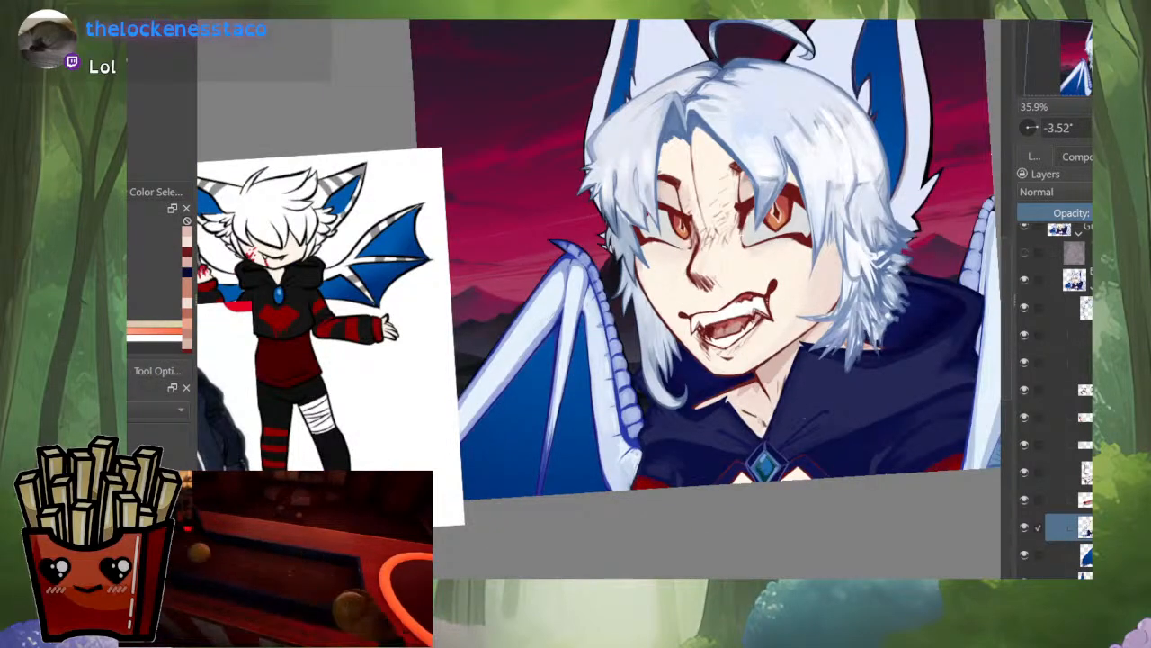
Step: Outline the points of the jagged patch under the chin with thin reddish-brown strokes
{"action": "scroll", "coordinate": [750, 390], "scroll_direction": "up", "scroll_amount": 6}
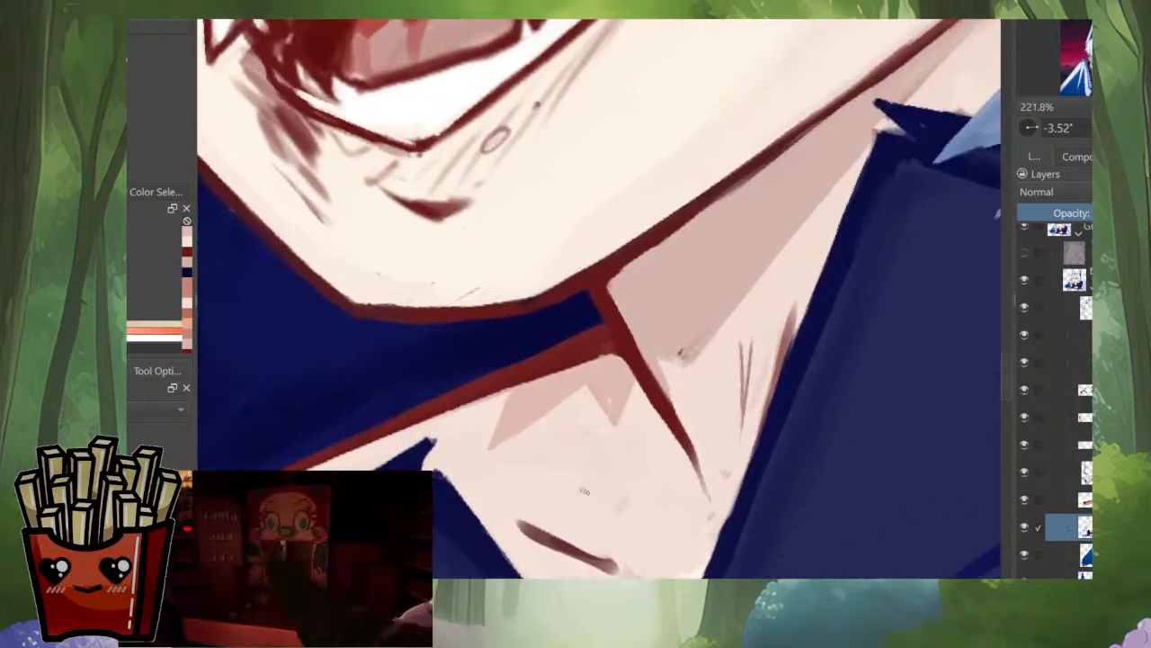
{"action": "scroll", "coordinate": [585, 490], "scroll_direction": "up", "scroll_amount": 3}
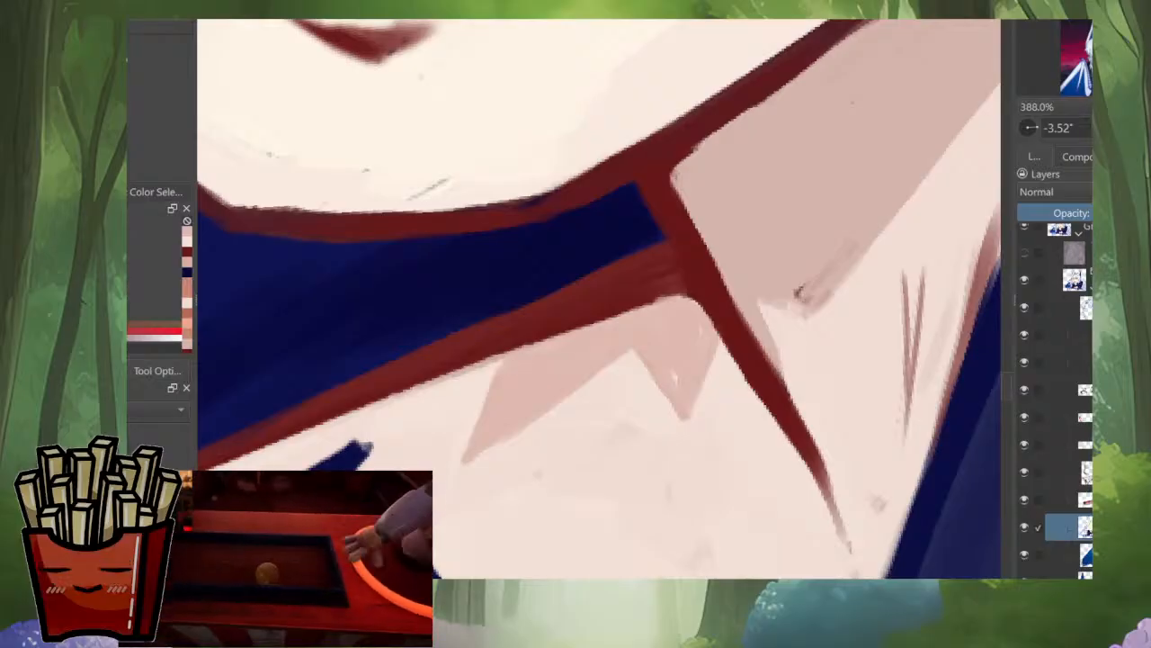
{"action": "mouse_move", "coordinate": [505, 363]}
{"action": "left_mouse_down"}
{"action": "mouse_move", "coordinate": [467, 459]}
{"action": "mouse_move", "coordinate": [502, 439]}
{"action": "left_mouse_up"}
{"action": "mouse_move", "coordinate": [594, 375]}
{"action": "left_mouse_down"}
{"action": "mouse_move", "coordinate": [493, 446]}
{"action": "mouse_move", "coordinate": [629, 354]}
{"action": "left_mouse_up"}
{"action": "key", "text": "ctrl+z"}
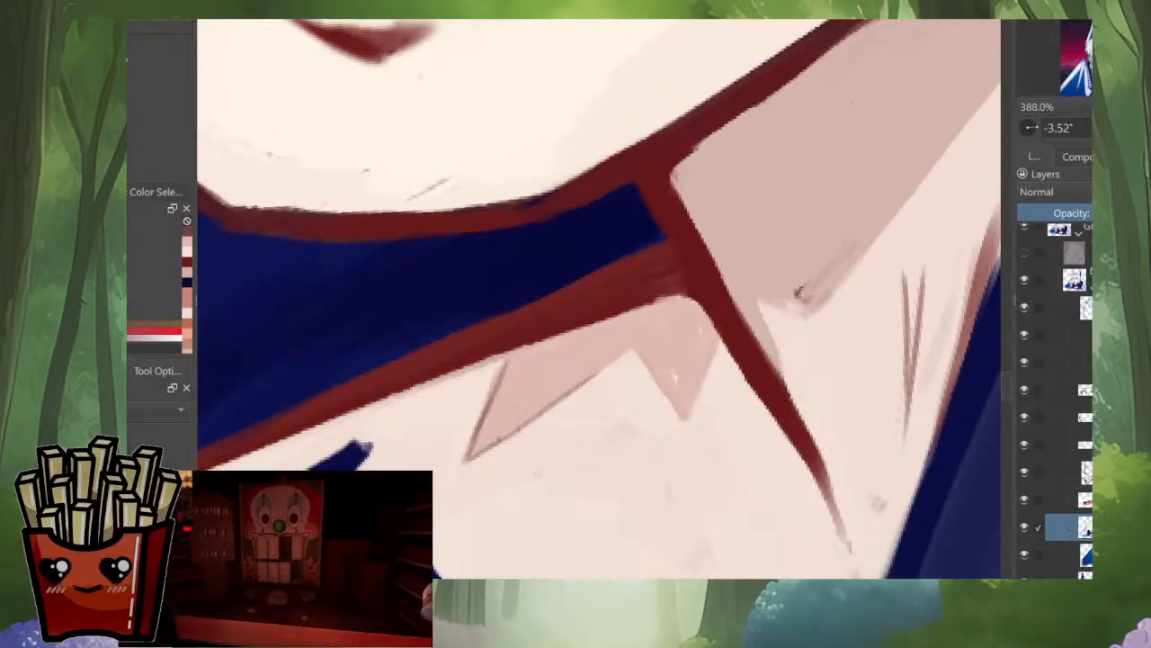
{"action": "mouse_move", "coordinate": [502, 437]}
{"action": "left_mouse_down"}
{"action": "mouse_move", "coordinate": [644, 342]}
{"action": "mouse_move", "coordinate": [673, 412]}
{"action": "left_mouse_up"}
{"action": "left_click_drag", "start_coordinate": [716, 347], "coordinate": [695, 397]}
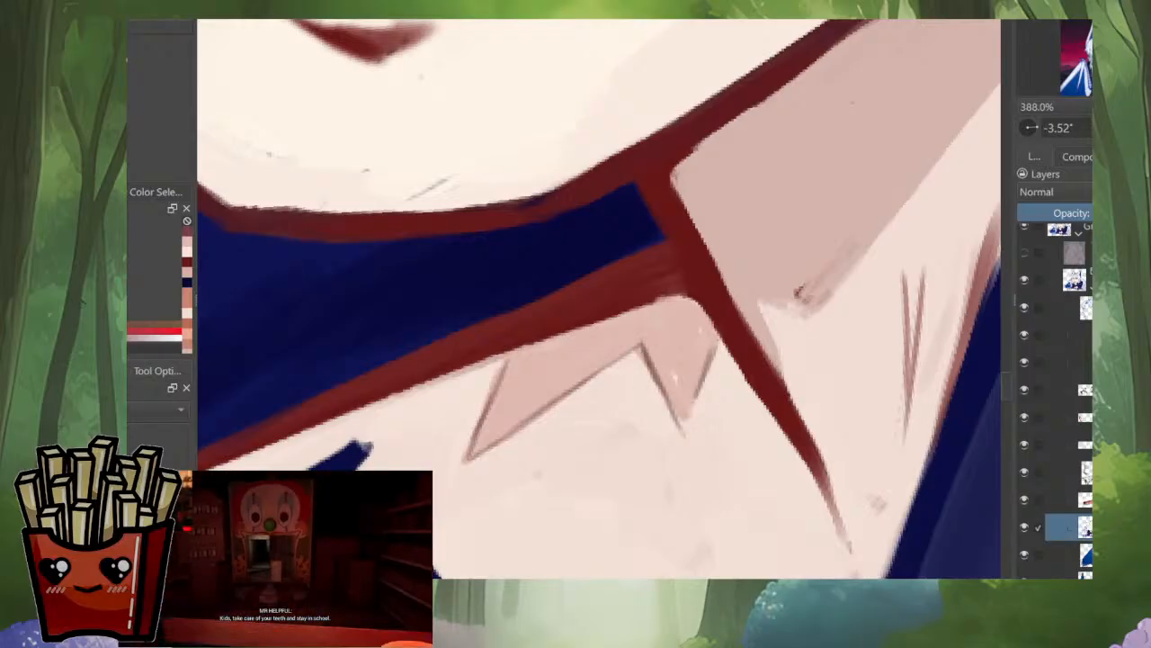
{"action": "left_click", "coordinate": [699, 333], "text": "ctrl"}
{"action": "scroll", "coordinate": [693, 355], "scroll_direction": "down", "scroll_amount": 6}
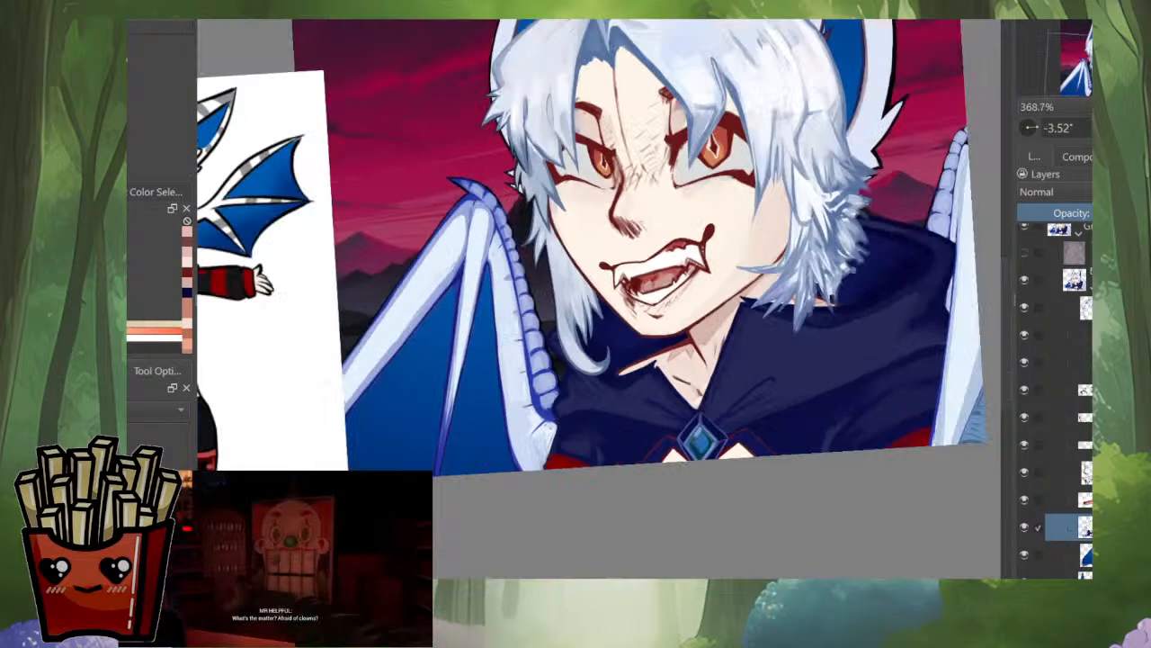
Step: Sample the reddish-brown line colour and add small hatch strokes to the jagged patch, just beneath the red line under the chin
{"action": "left_click", "coordinate": [1086, 527], "text": "alt"}
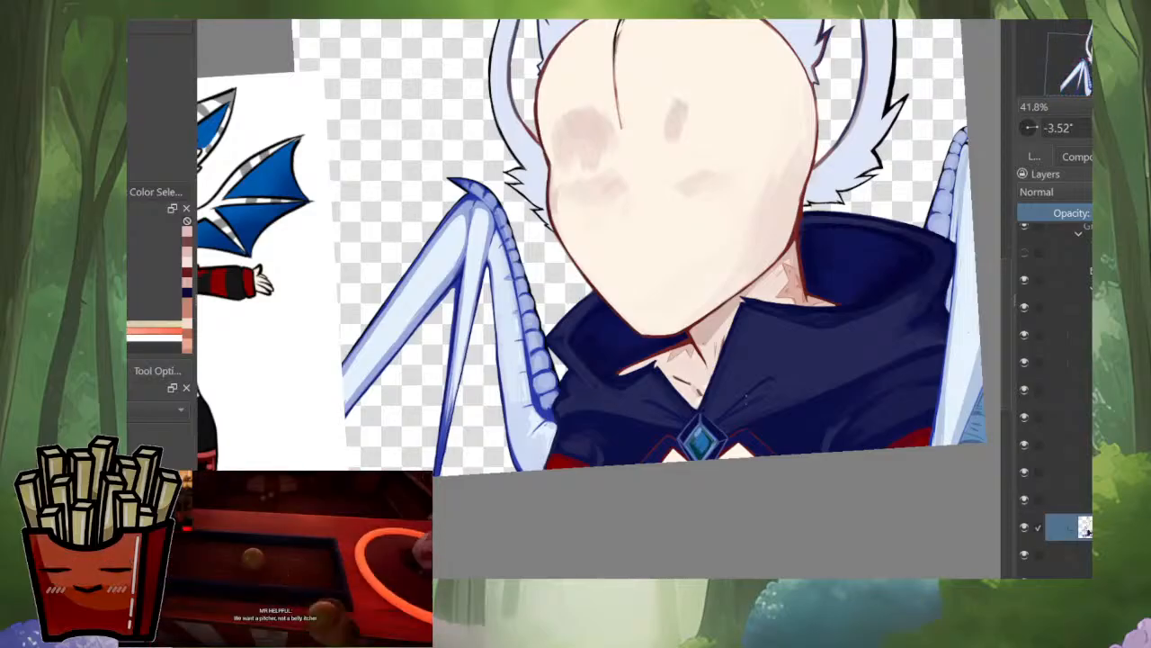
{"action": "scroll", "coordinate": [554, 384], "scroll_direction": "up", "scroll_amount": 3}
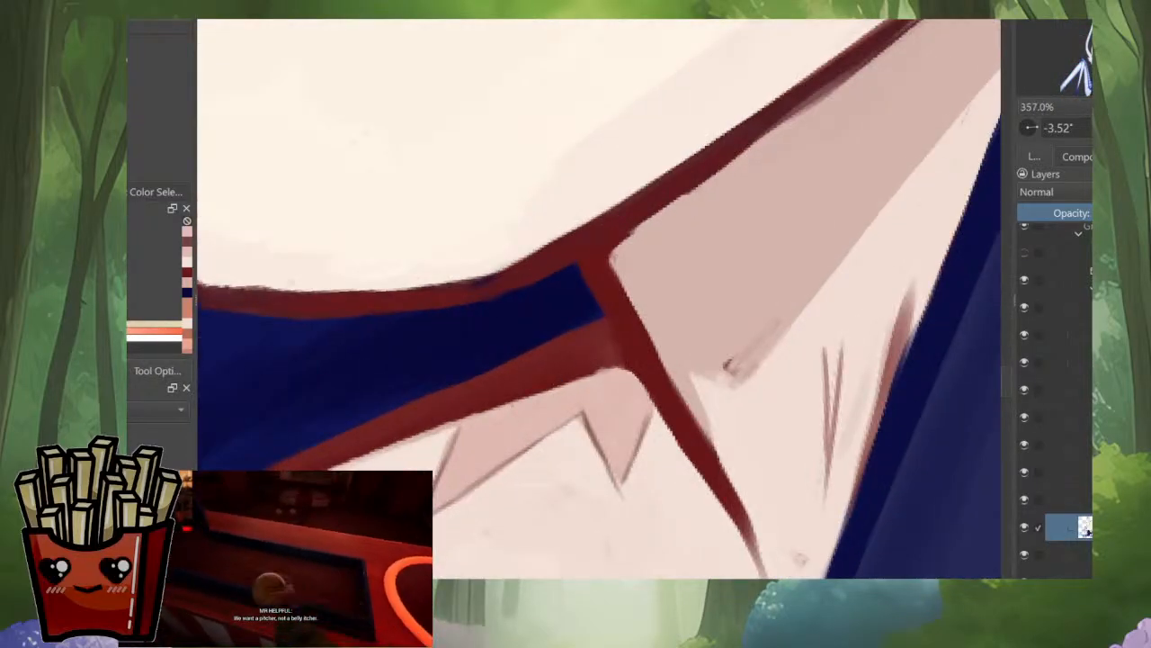
{"action": "left_click", "coordinate": [527, 388], "text": "ctrl"}
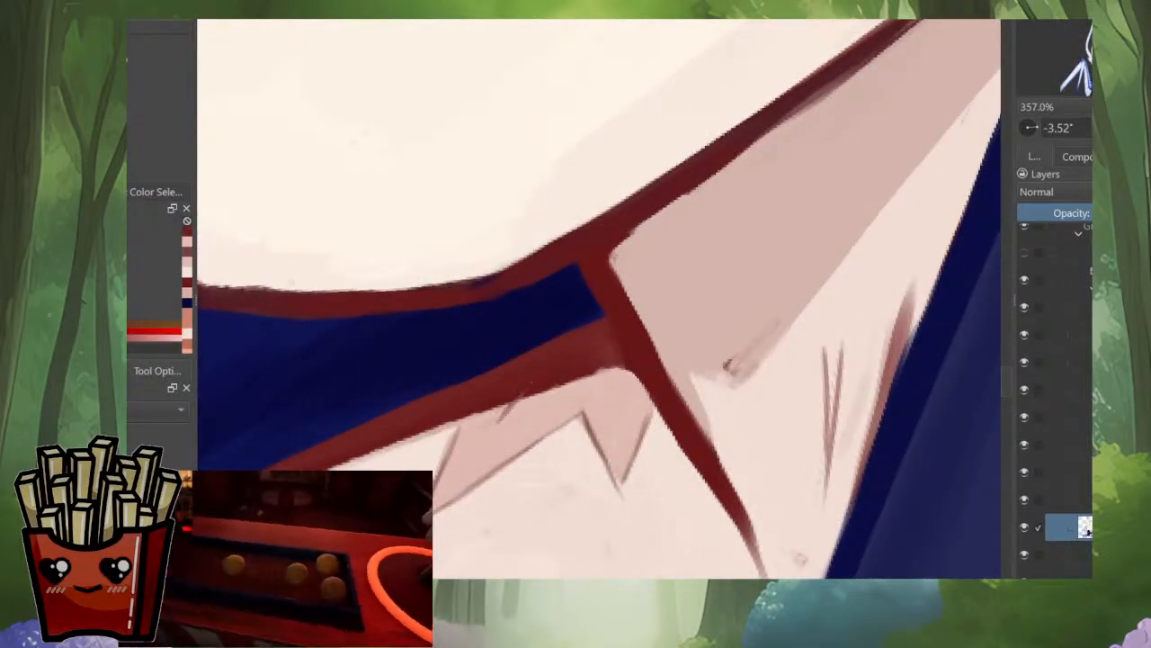
{"action": "mouse_move", "coordinate": [487, 430]}
{"action": "left_mouse_down"}
{"action": "mouse_move", "coordinate": [538, 394]}
{"action": "mouse_move", "coordinate": [491, 427]}
{"action": "left_mouse_up"}
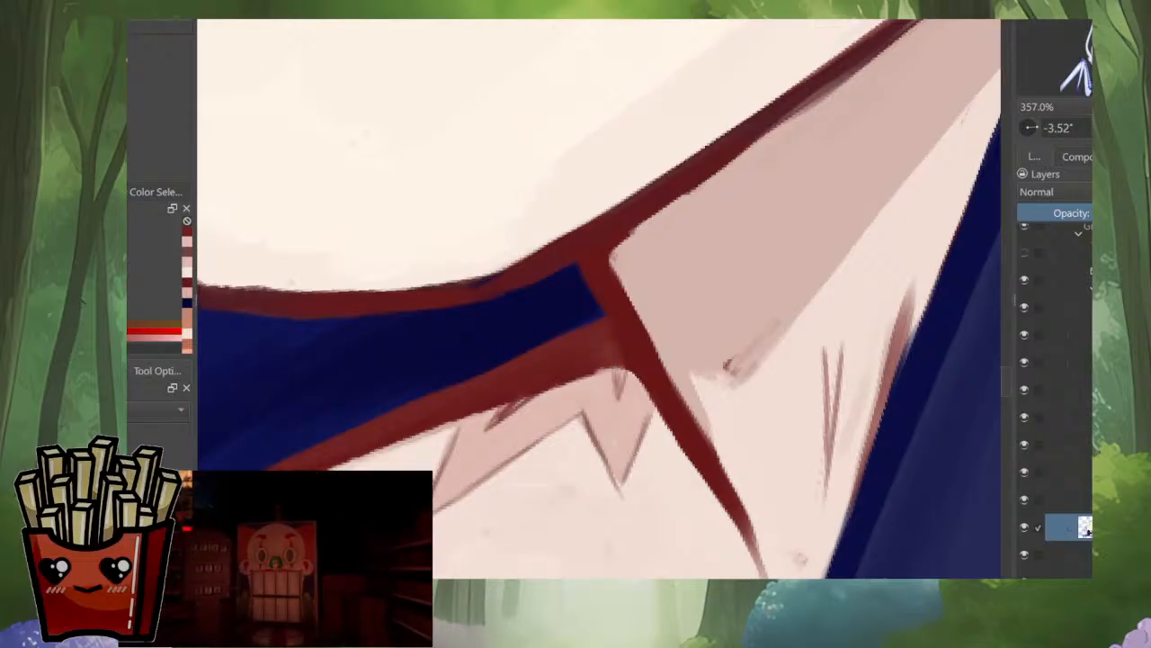
Step: Check the mirrored portrait, outline a thin extra spike on the outer end of the jagged chin patch, and fill it with pale pink
{"action": "scroll", "coordinate": [640, 354], "scroll_direction": "down", "scroll_amount": 5}
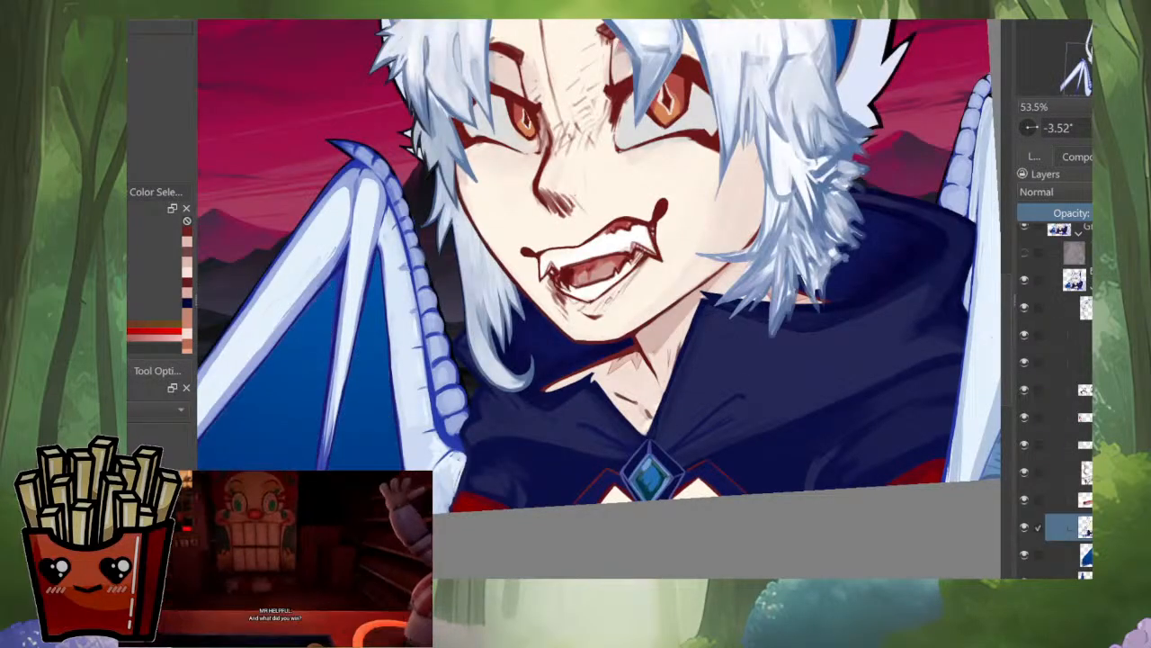
{"action": "scroll", "coordinate": [655, 531], "scroll_direction": "down", "scroll_amount": 1}
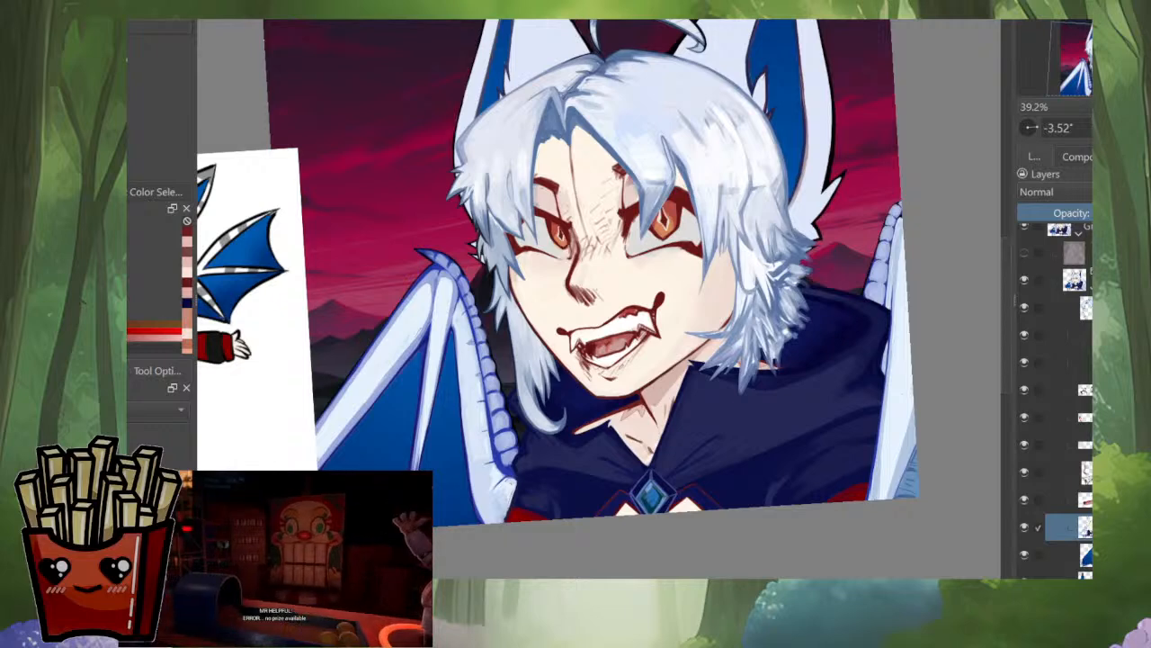
{"action": "key", "text": "m"}
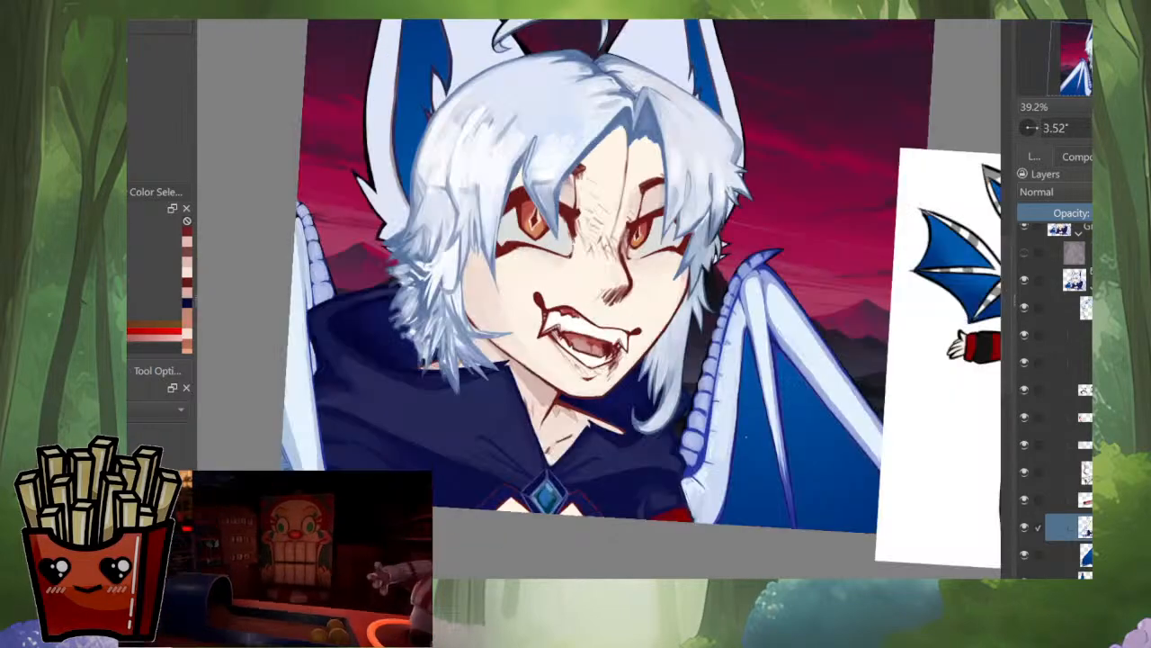
{"action": "key", "text": "m"}
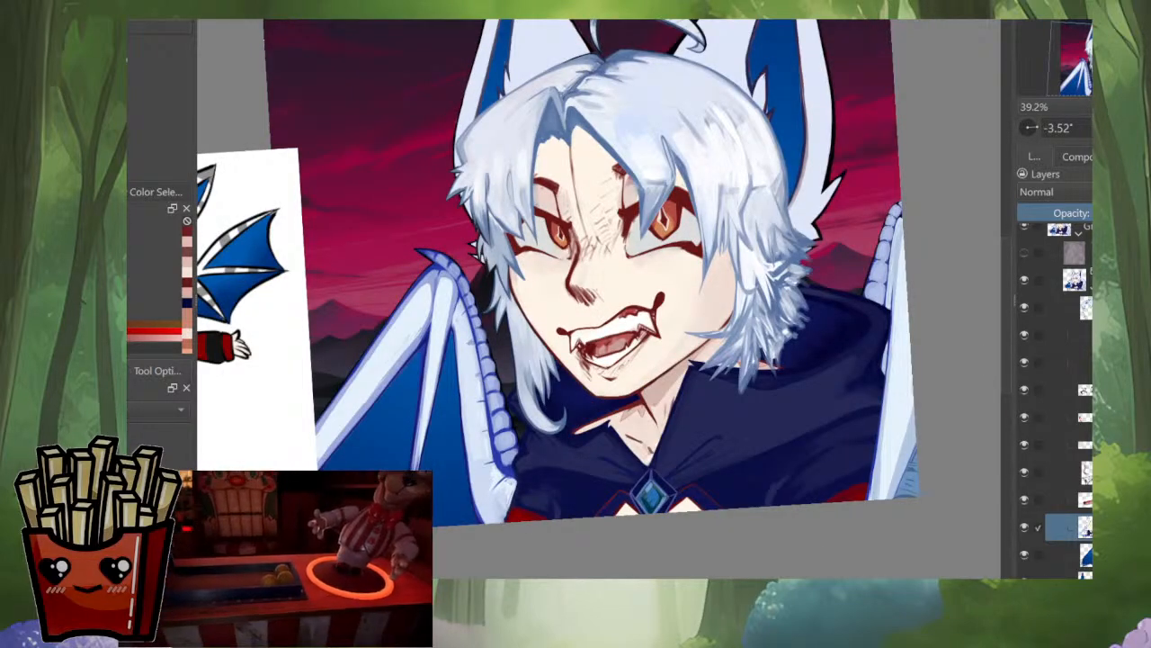
{"action": "scroll", "coordinate": [596, 423], "scroll_direction": "up", "scroll_amount": 5}
{"action": "scroll", "coordinate": [776, 355], "scroll_direction": "up", "scroll_amount": 2}
{"action": "left_click", "coordinate": [757, 349], "text": "ctrl"}
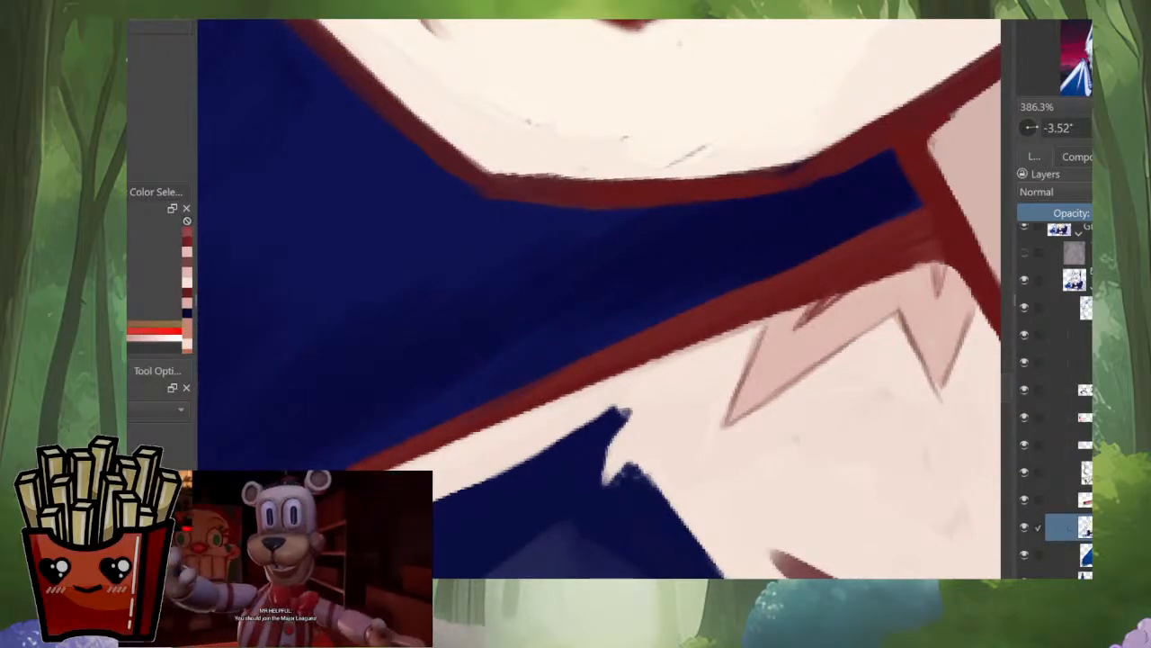
{"action": "mouse_move", "coordinate": [763, 332]}
{"action": "left_mouse_down"}
{"action": "mouse_move", "coordinate": [667, 382]}
{"action": "mouse_move", "coordinate": [764, 295]}
{"action": "left_mouse_up"}
{"action": "left_click", "coordinate": [776, 332], "text": "ctrl"}
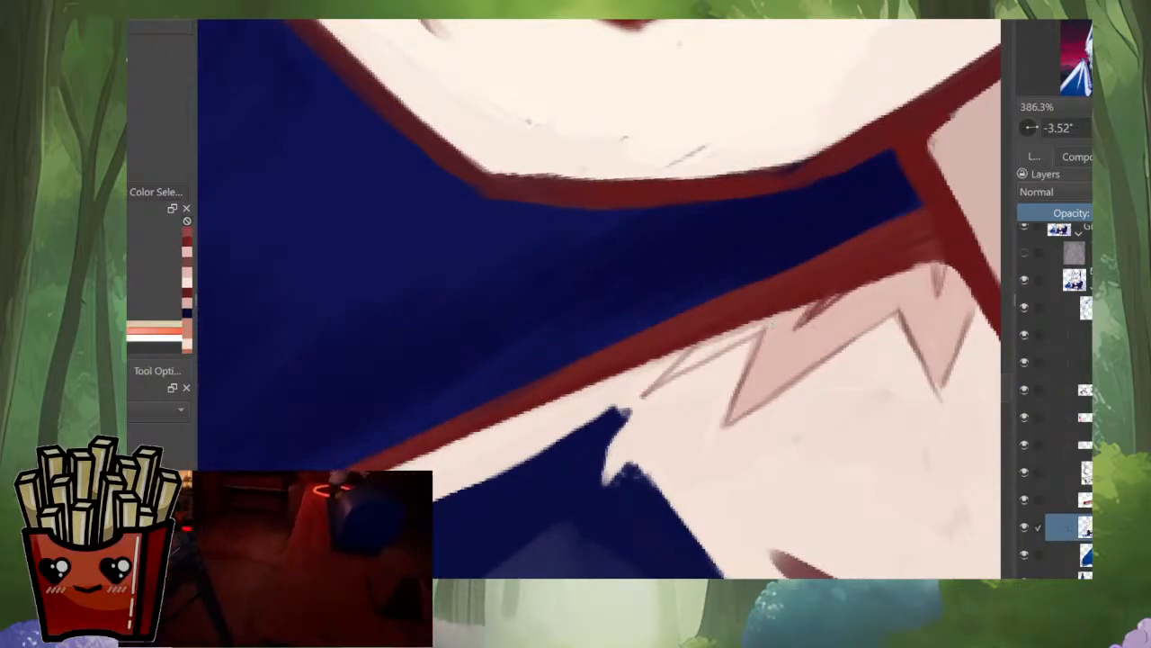
{"action": "left_click_drag", "start_coordinate": [697, 360], "coordinate": [754, 330]}
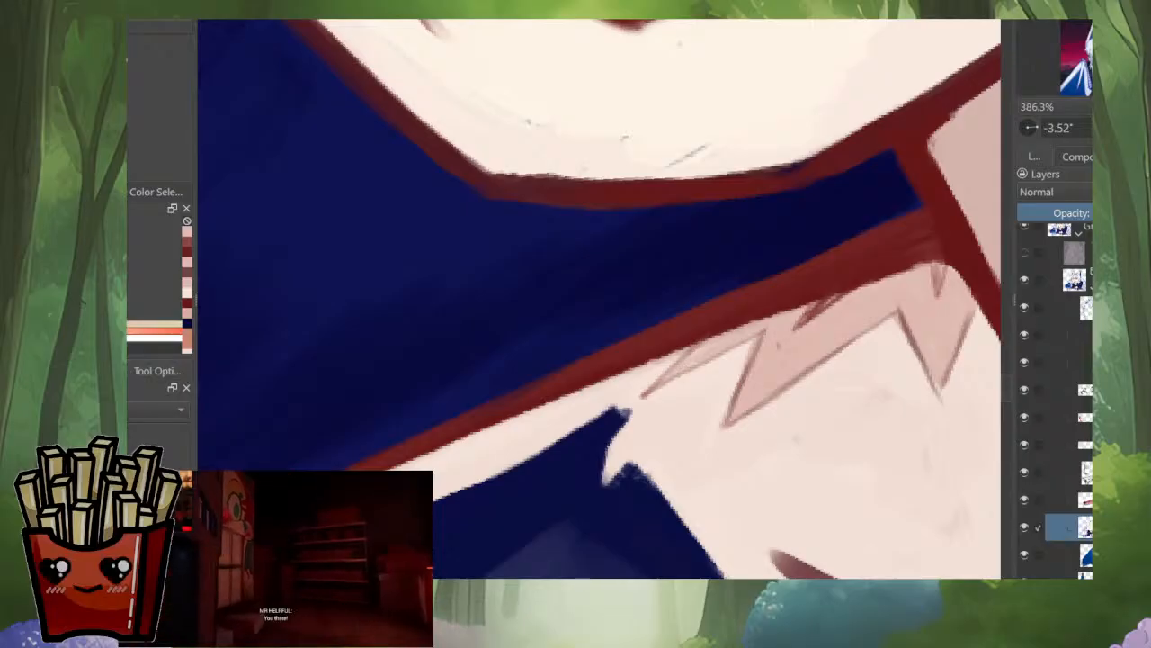
Step: Sample the patch and skin tones and paint over the hatching on the jagged patch with soft dusty pink
{"action": "left_click", "coordinate": [779, 345], "text": "ctrl"}
{"action": "left_click_drag", "start_coordinate": [825, 295], "coordinate": [804, 344]}
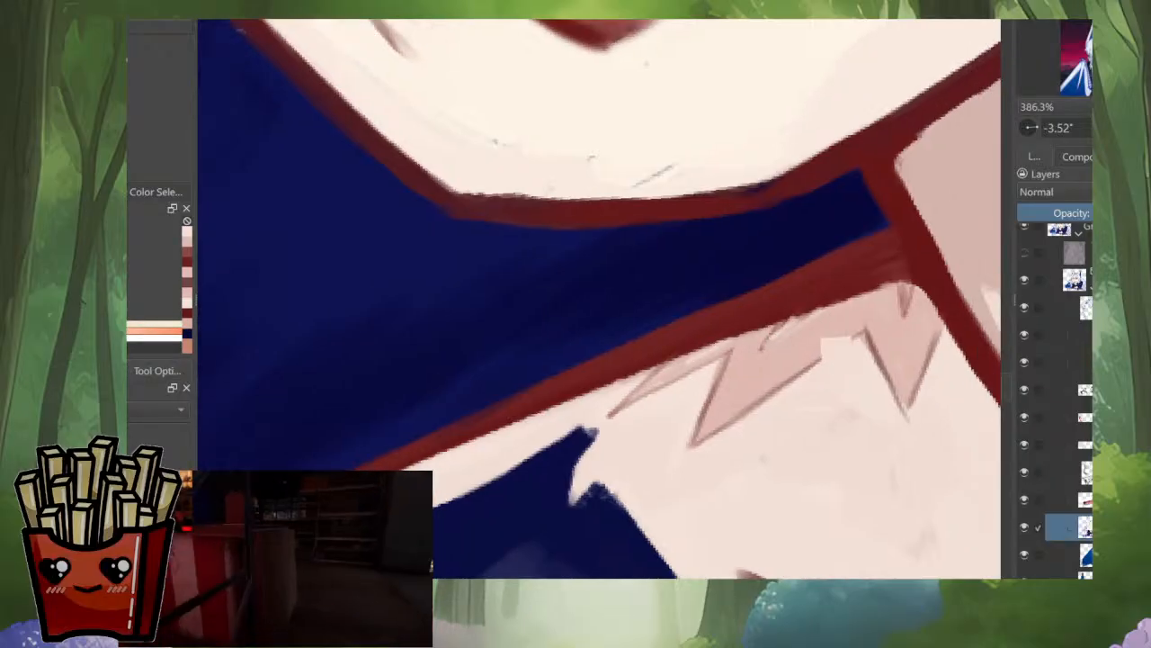
{"action": "left_click", "coordinate": [837, 348], "text": "ctrl"}
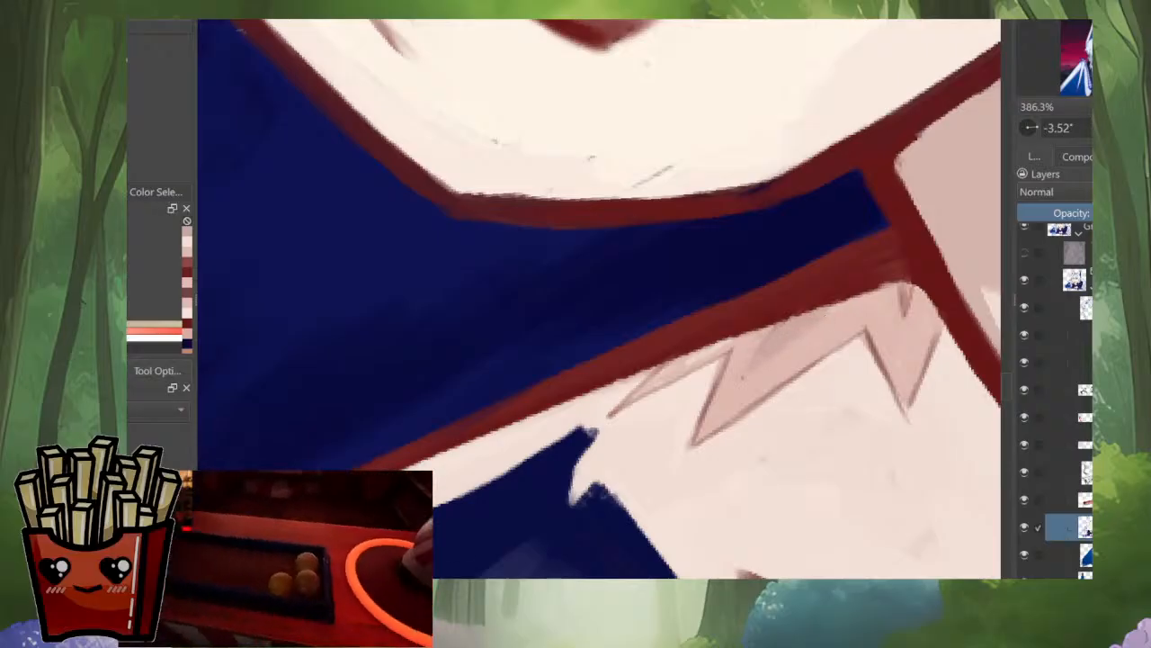
Step: Compare the neck patches on the isolated layer with the full portrait, both from a distance and close up
{"action": "scroll", "coordinate": [611, 405], "scroll_direction": "down", "scroll_amount": 5}
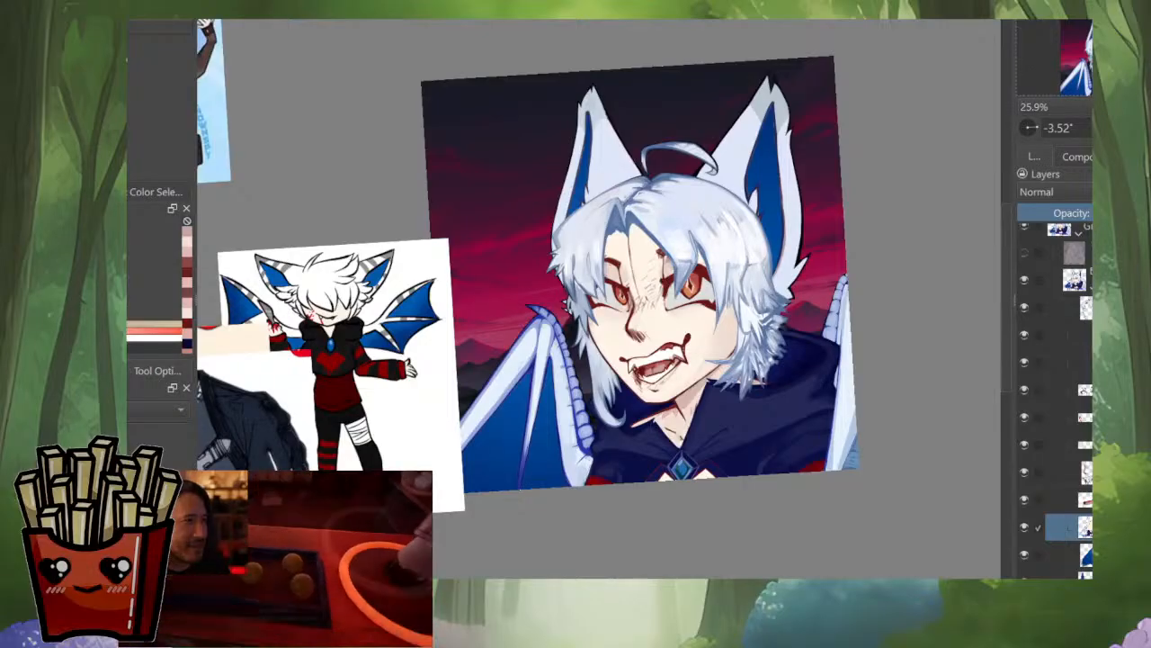
{"action": "left_click", "coordinate": [1085, 527], "text": "alt"}
{"action": "left_click", "coordinate": [1085, 527], "text": "alt"}
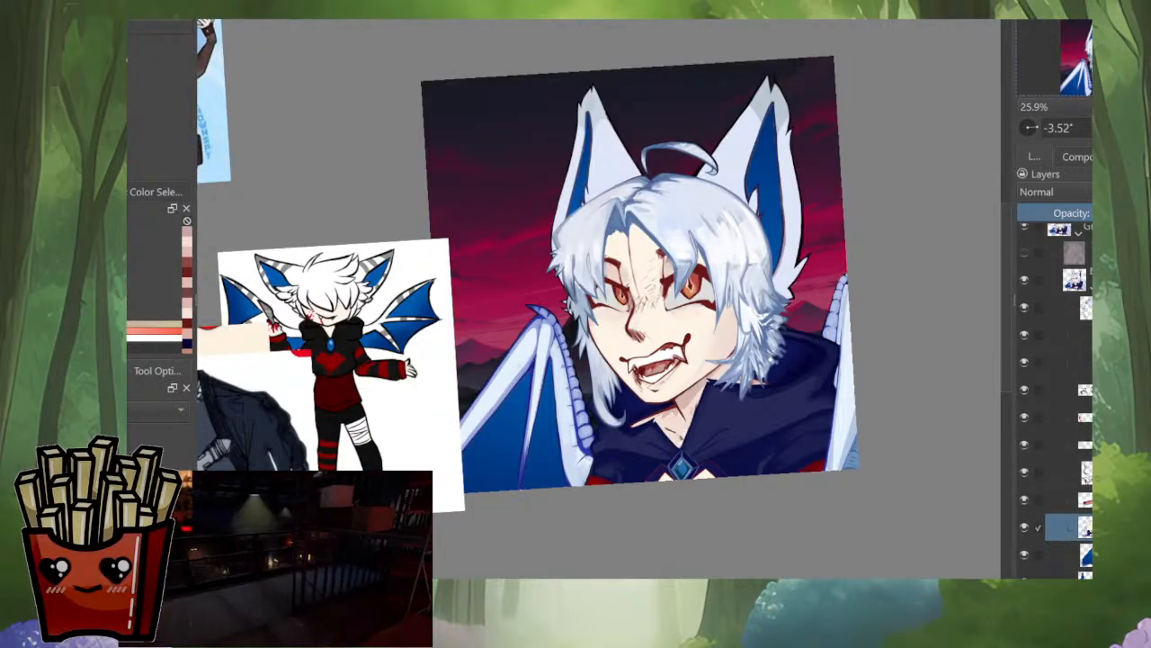
{"action": "scroll", "coordinate": [678, 348], "scroll_direction": "up", "scroll_amount": 4}
{"action": "scroll", "coordinate": [599, 298], "scroll_direction": "down", "scroll_amount": 3}
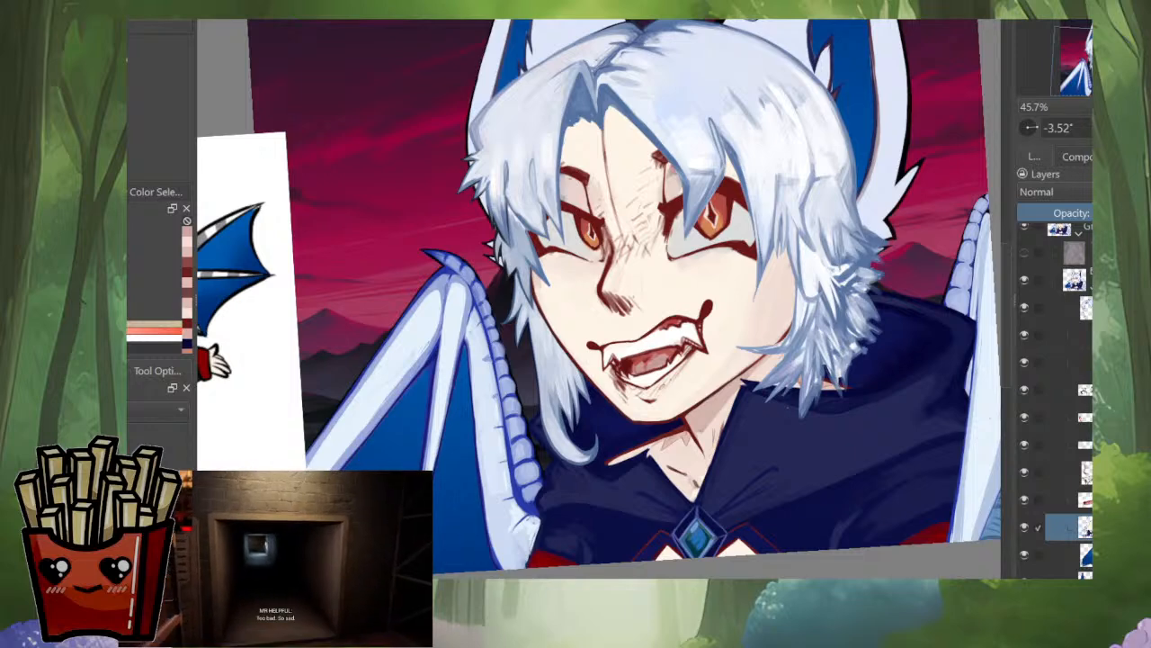
{"action": "scroll", "coordinate": [828, 382], "scroll_direction": "down", "scroll_amount": 3}
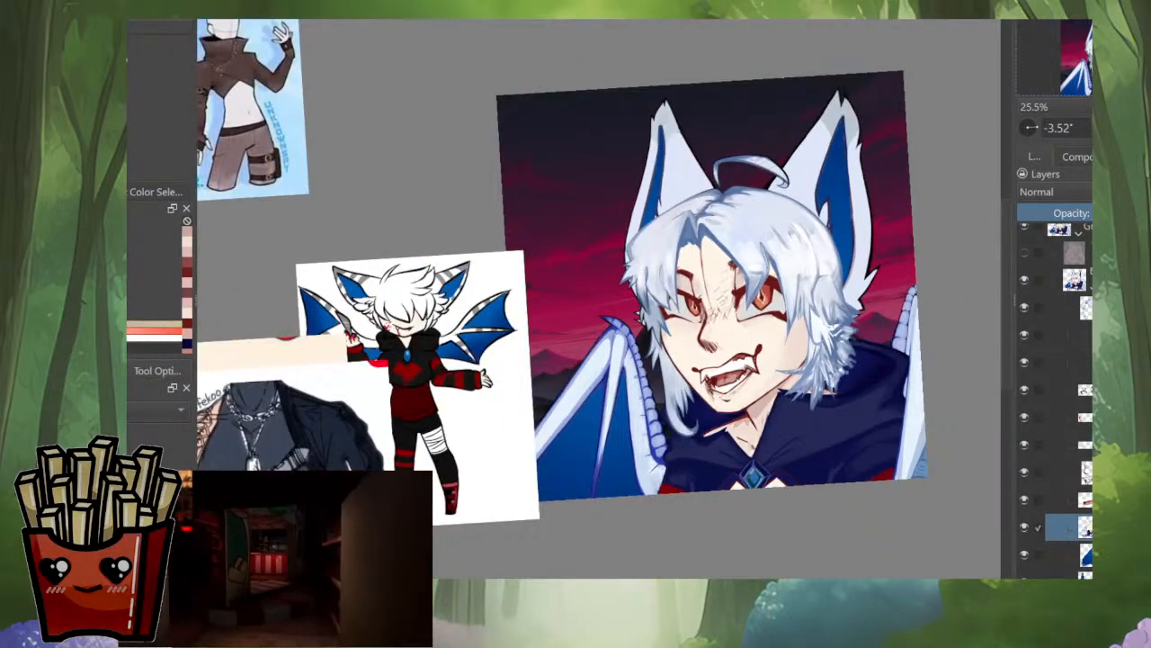
{"action": "scroll", "coordinate": [791, 432], "scroll_direction": "up", "scroll_amount": 5}
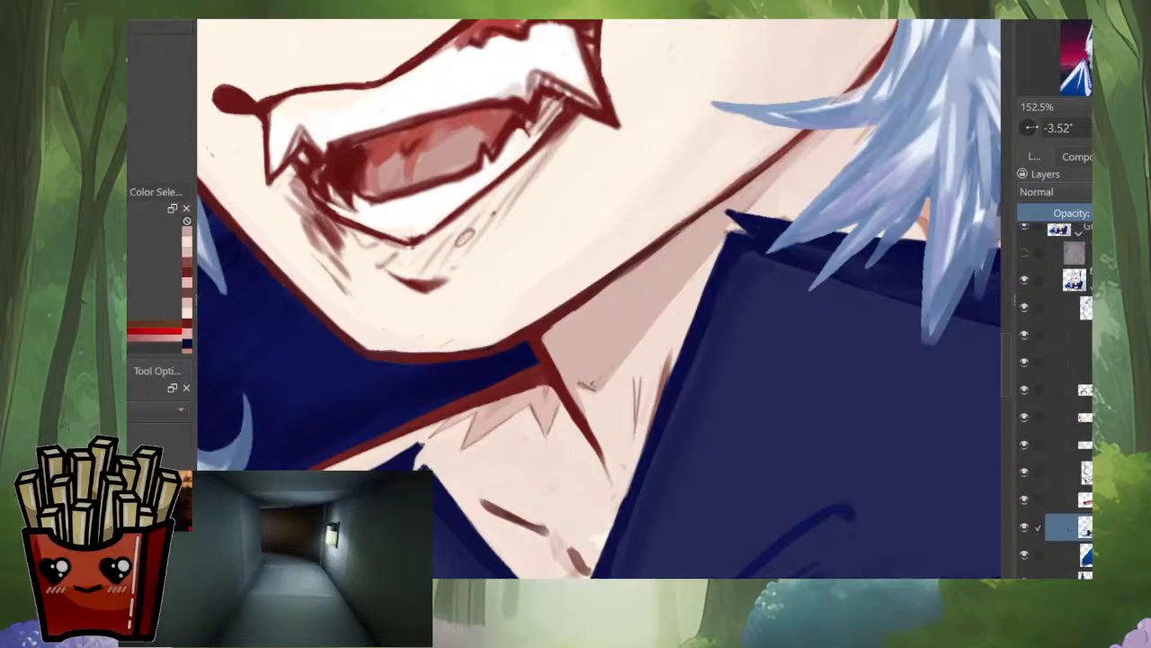
Step: Draw a thin dark line along the lower corner of the neck shadow beside the red neck line
{"action": "left_click_drag", "start_coordinate": [594, 387], "coordinate": [623, 364]}
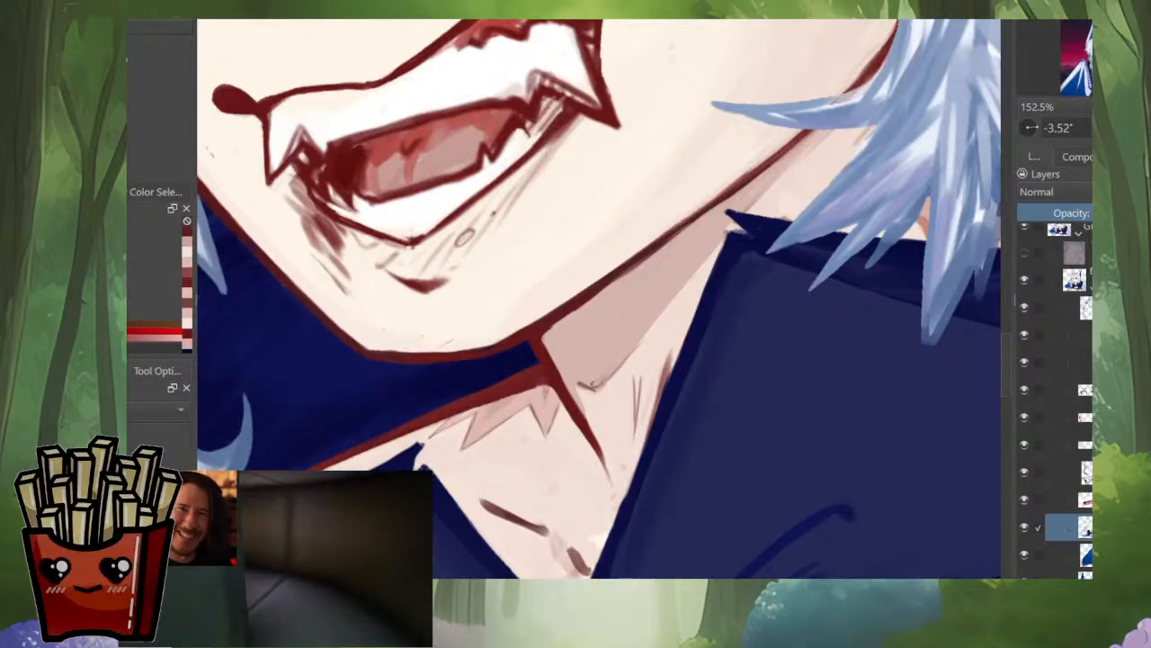
{"action": "scroll", "coordinate": [465, 236], "scroll_direction": "down", "scroll_amount": 4}
{"action": "scroll", "coordinate": [465, 236], "scroll_direction": "up", "scroll_amount": 1}
{"action": "left_click_drag", "start_coordinate": [558, 342], "coordinate": [560, 382]}
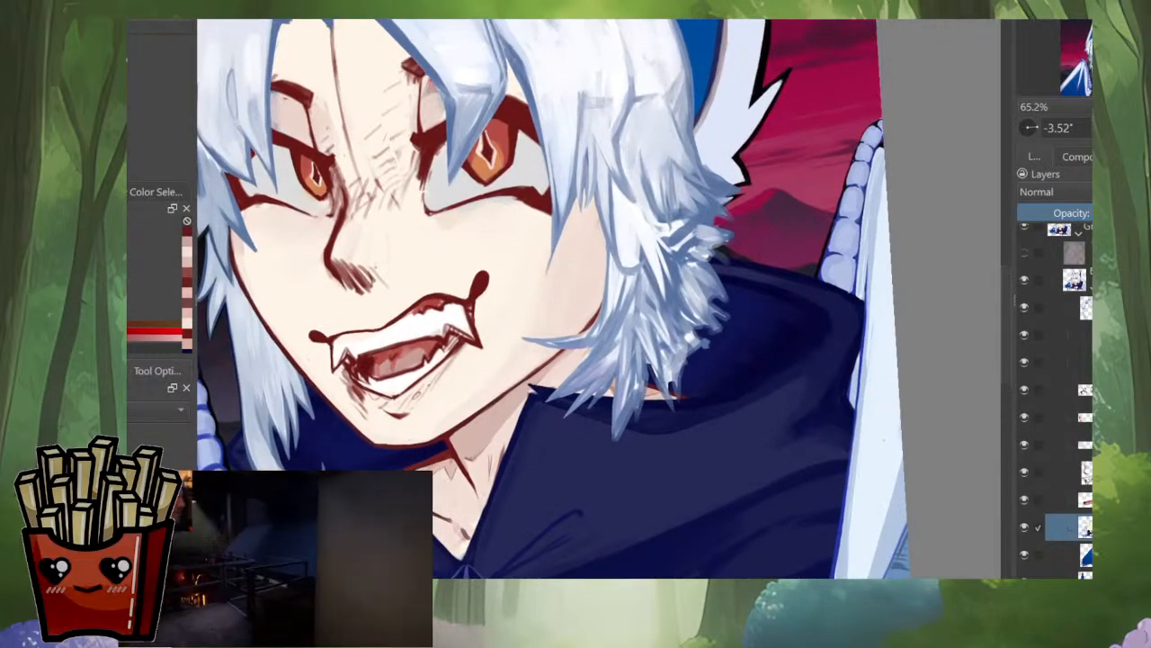
Step: Pick a muted purple and paint a darker mauve edge along the collar side of the neck shadow
{"action": "left_click", "coordinate": [812, 266], "text": "ctrl"}
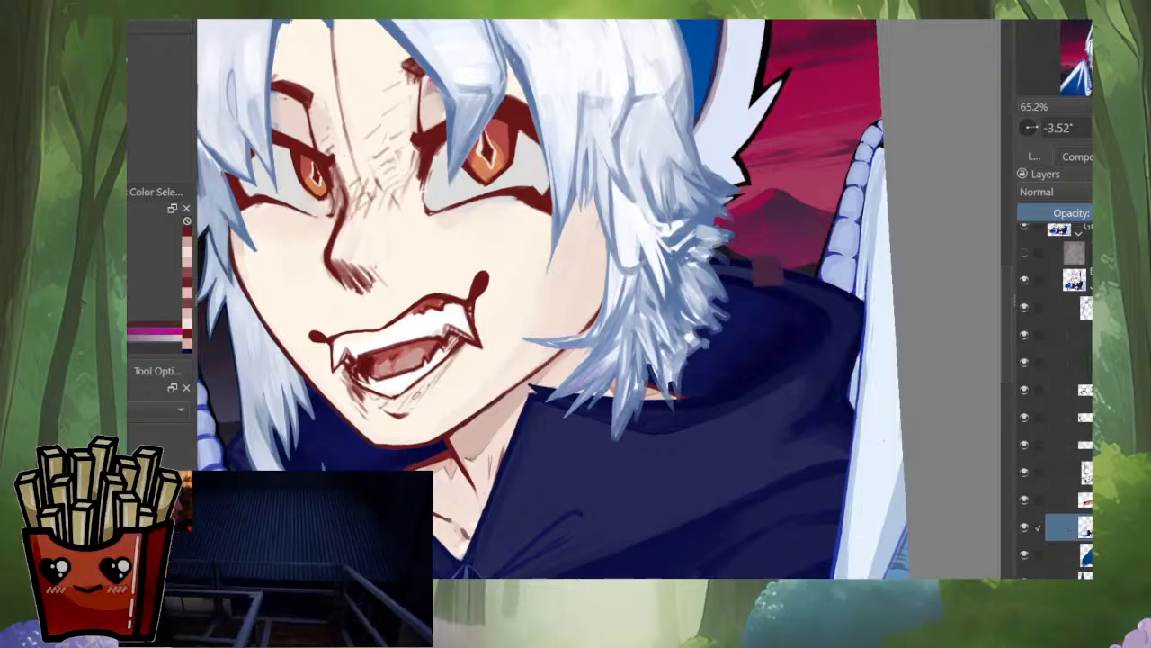
{"action": "scroll", "coordinate": [466, 464], "scroll_direction": "up", "scroll_amount": 3}
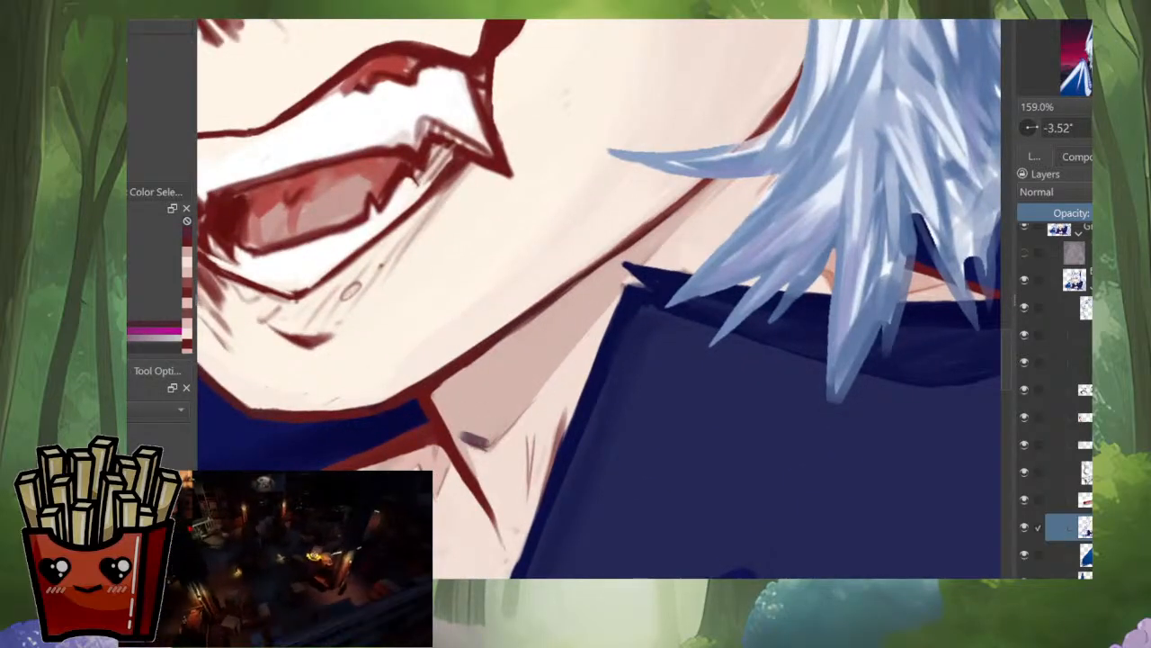
{"action": "scroll", "coordinate": [509, 376], "scroll_direction": "up", "scroll_amount": 4}
{"action": "left_click_drag", "start_coordinate": [493, 437], "coordinate": [552, 364]}
{"action": "left_click", "coordinate": [542, 377], "text": "ctrl"}
{"action": "left_click_drag", "start_coordinate": [491, 439], "coordinate": [667, 249]}
{"action": "mouse_move", "coordinate": [557, 376]}
{"action": "left_mouse_down"}
{"action": "mouse_move", "coordinate": [659, 256]}
{"action": "mouse_move", "coordinate": [548, 374]}
{"action": "left_mouse_up"}
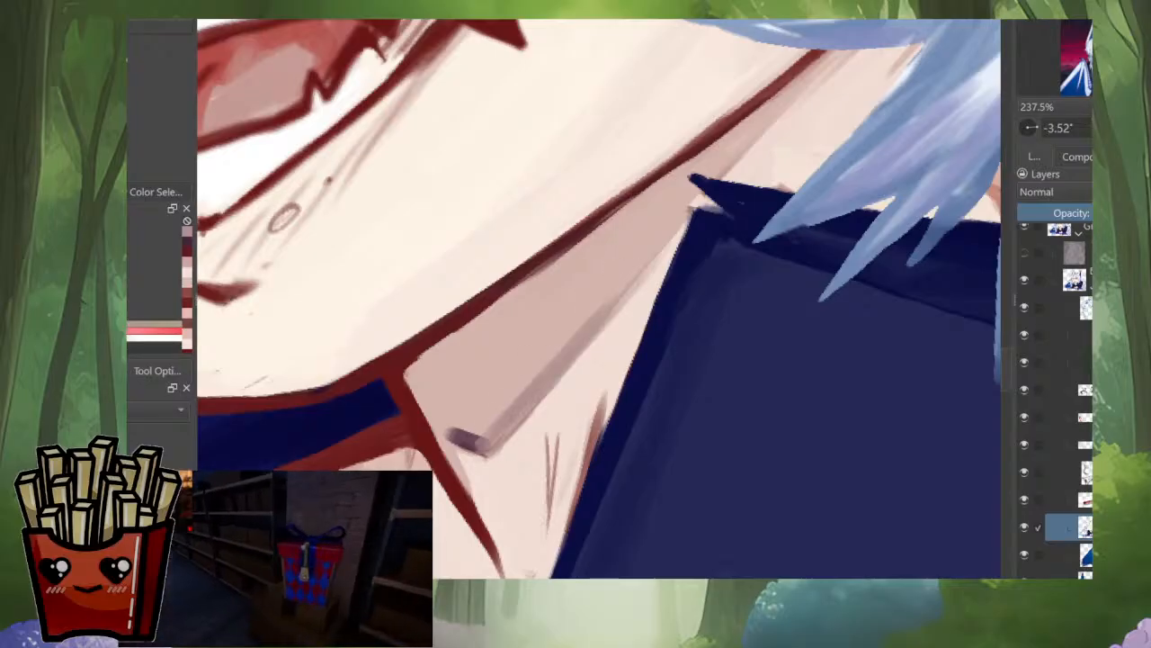
Step: Edge the neck shadow with muted mauve-grey strokes along the red neck line and under the jawline
{"action": "left_click_drag", "start_coordinate": [495, 423], "coordinate": [464, 438]}
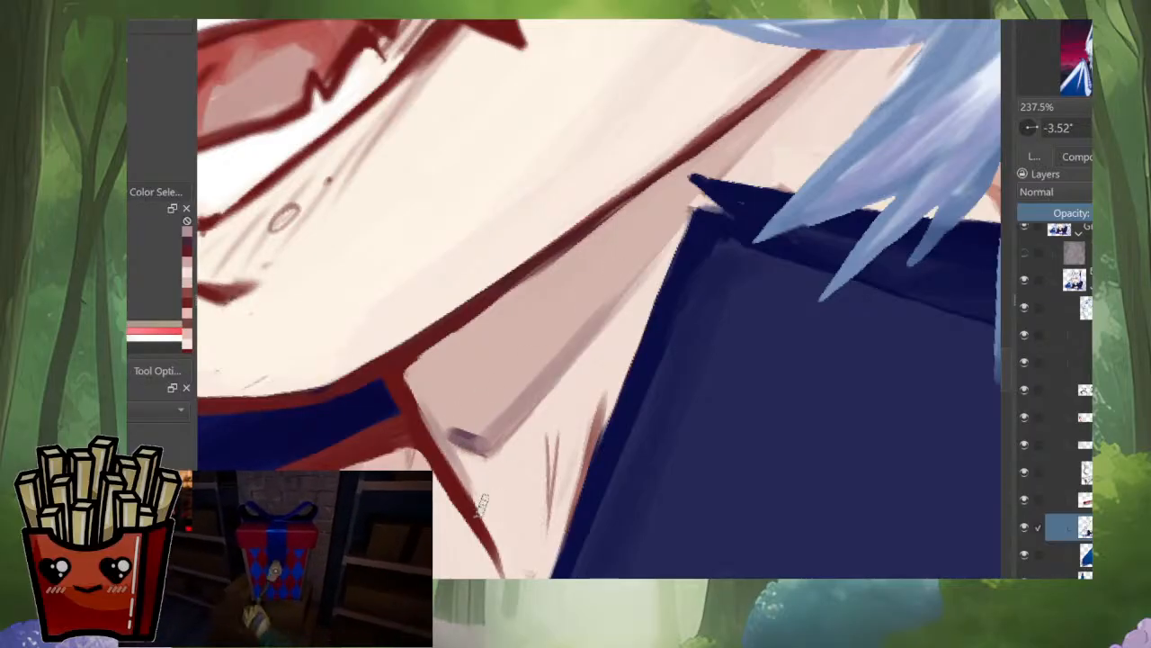
{"action": "left_click_drag", "start_coordinate": [416, 382], "coordinate": [441, 426]}
{"action": "left_click_drag", "start_coordinate": [421, 379], "coordinate": [484, 491]}
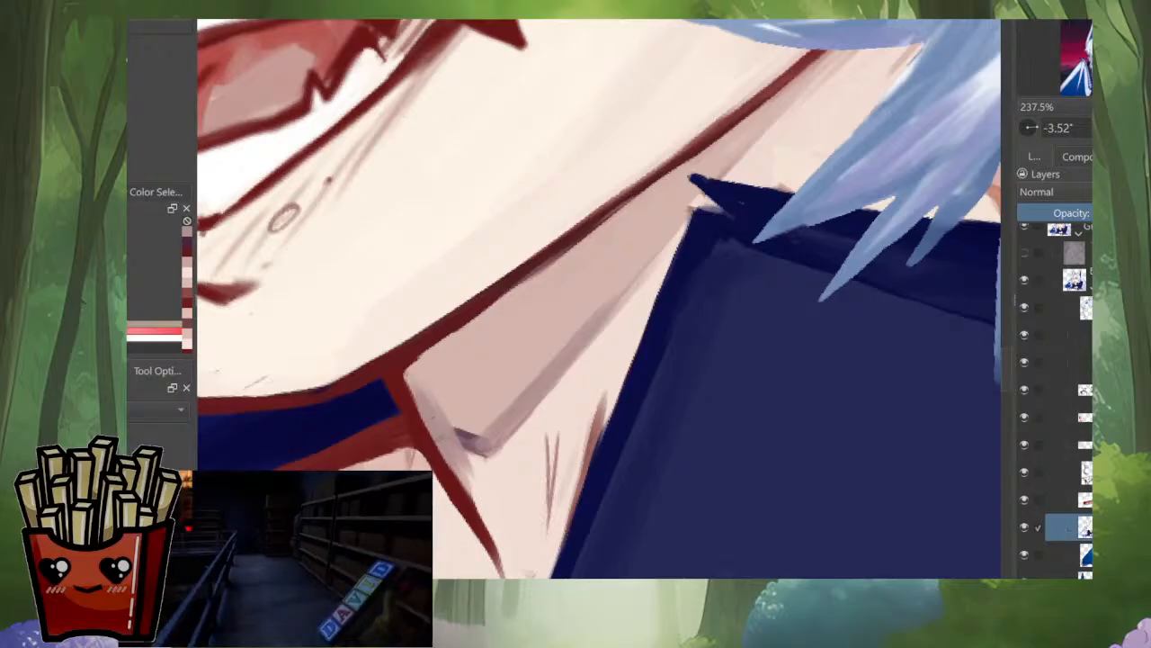
{"action": "left_click_drag", "start_coordinate": [412, 380], "coordinate": [426, 426]}
{"action": "left_click_drag", "start_coordinate": [417, 375], "coordinate": [474, 323]}
{"action": "left_click_drag", "start_coordinate": [430, 355], "coordinate": [486, 307]}
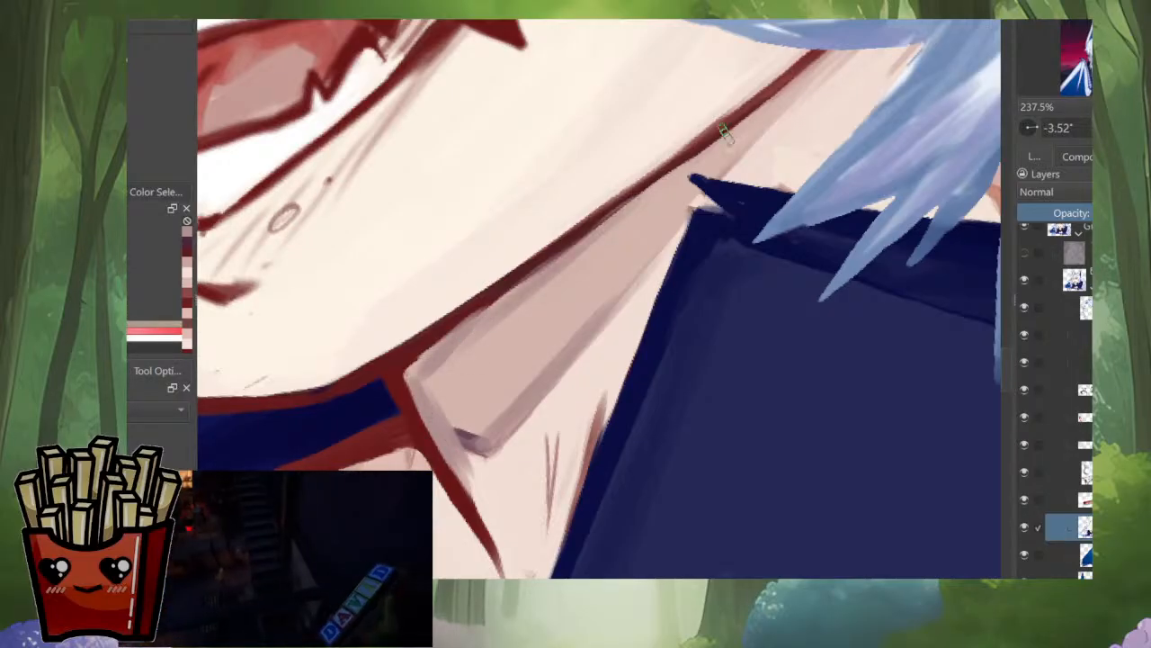
Step: Sample the shadow's tone and refine its collar-side edge and lower corner on the neck
{"action": "left_click", "coordinate": [624, 277], "text": "ctrl"}
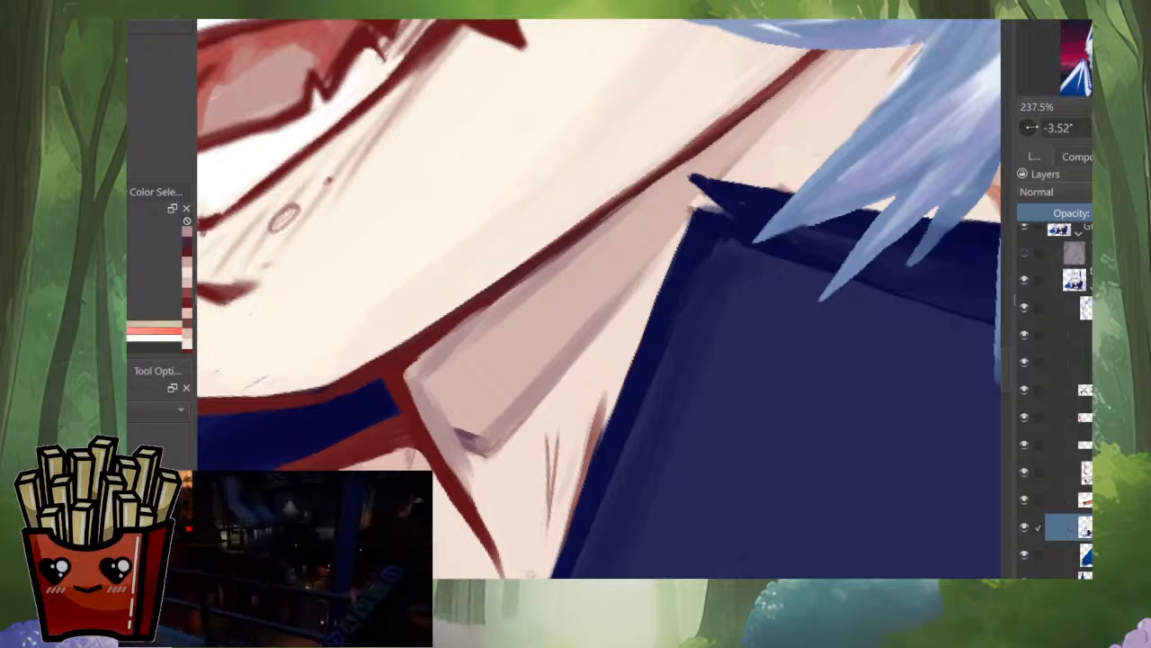
{"action": "left_click_drag", "start_coordinate": [610, 301], "coordinate": [514, 404]}
{"action": "scroll", "coordinate": [545, 353], "scroll_direction": "down", "scroll_amount": 6}
{"action": "scroll", "coordinate": [533, 333], "scroll_direction": "up", "scroll_amount": 3}
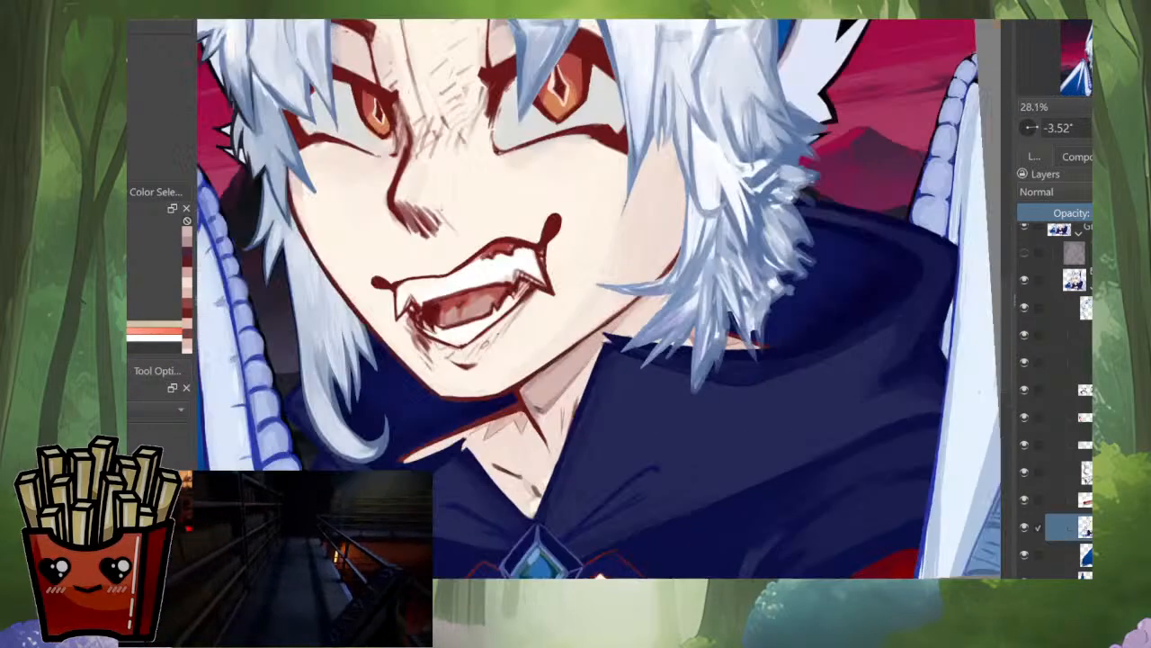
{"action": "scroll", "coordinate": [543, 427], "scroll_direction": "up", "scroll_amount": 3}
{"action": "left_click", "coordinate": [571, 404], "text": "ctrl"}
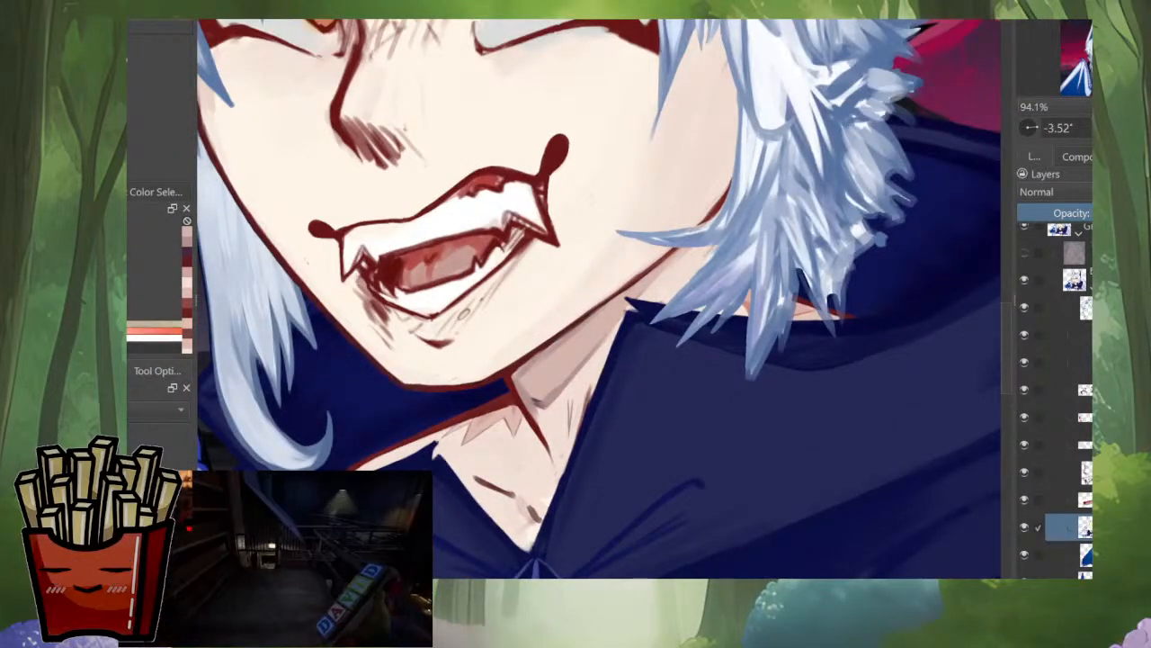
{"action": "left_click_drag", "start_coordinate": [519, 396], "coordinate": [507, 386]}
Step: Examine the whole portrait beside the reference images, normal and mirrored, and inspect the face and neck up close
{"action": "scroll", "coordinate": [505, 386], "scroll_direction": "down", "scroll_amount": 7}
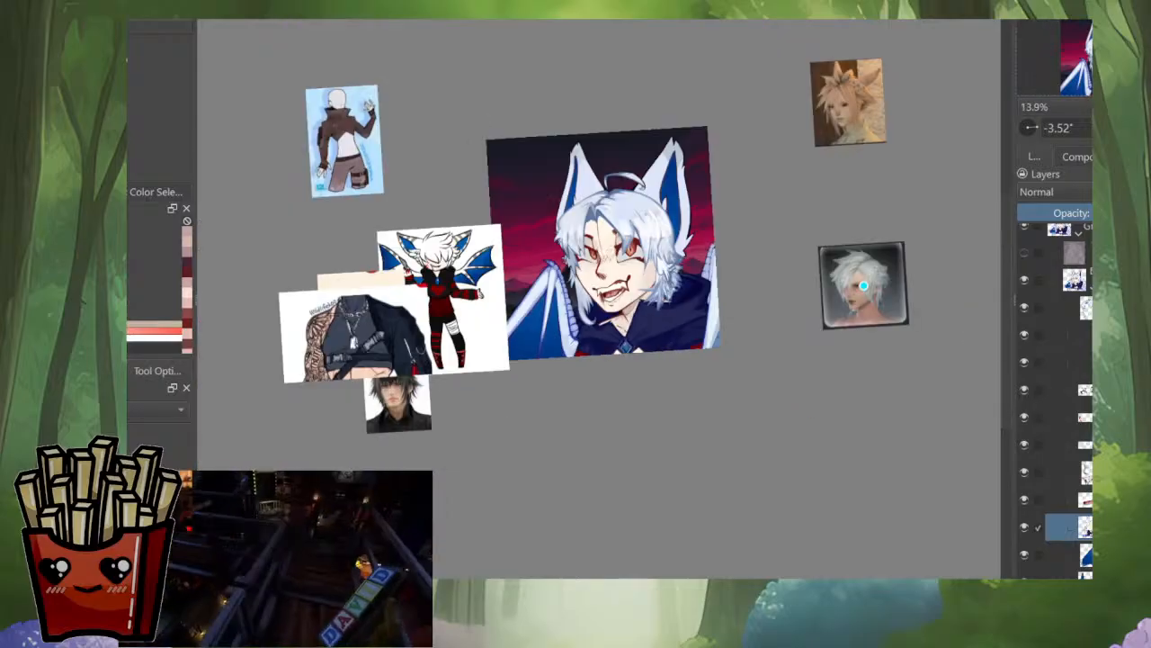
{"action": "key", "text": "m"}
{"action": "key", "text": "m"}
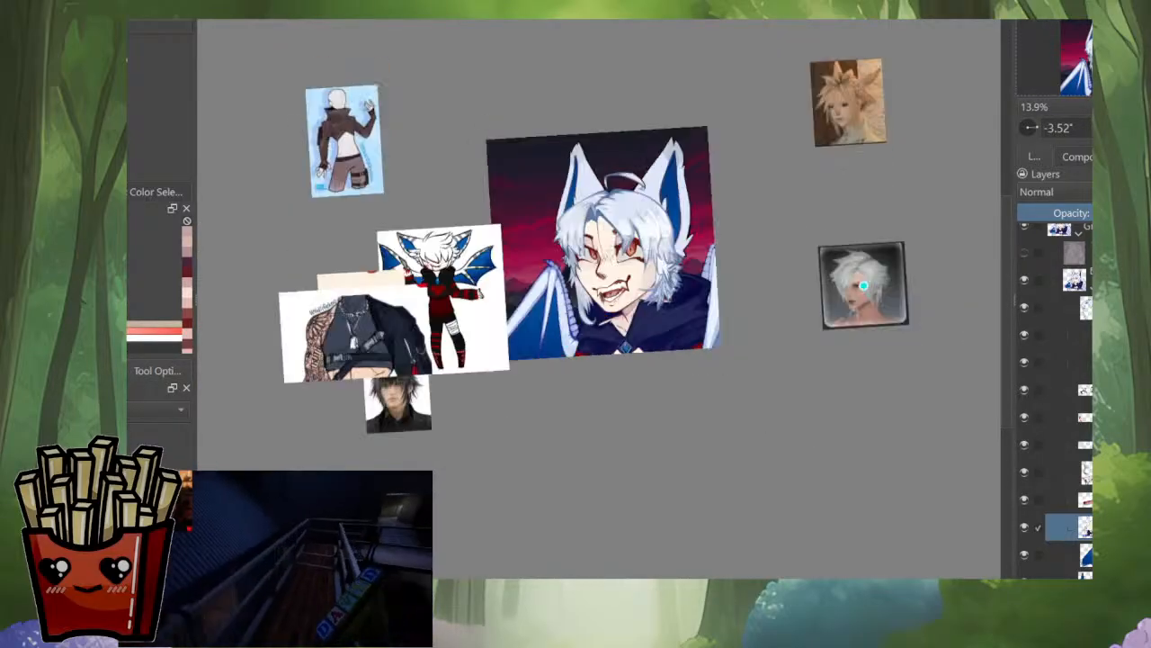
{"action": "scroll", "coordinate": [615, 281], "scroll_direction": "up", "scroll_amount": 8}
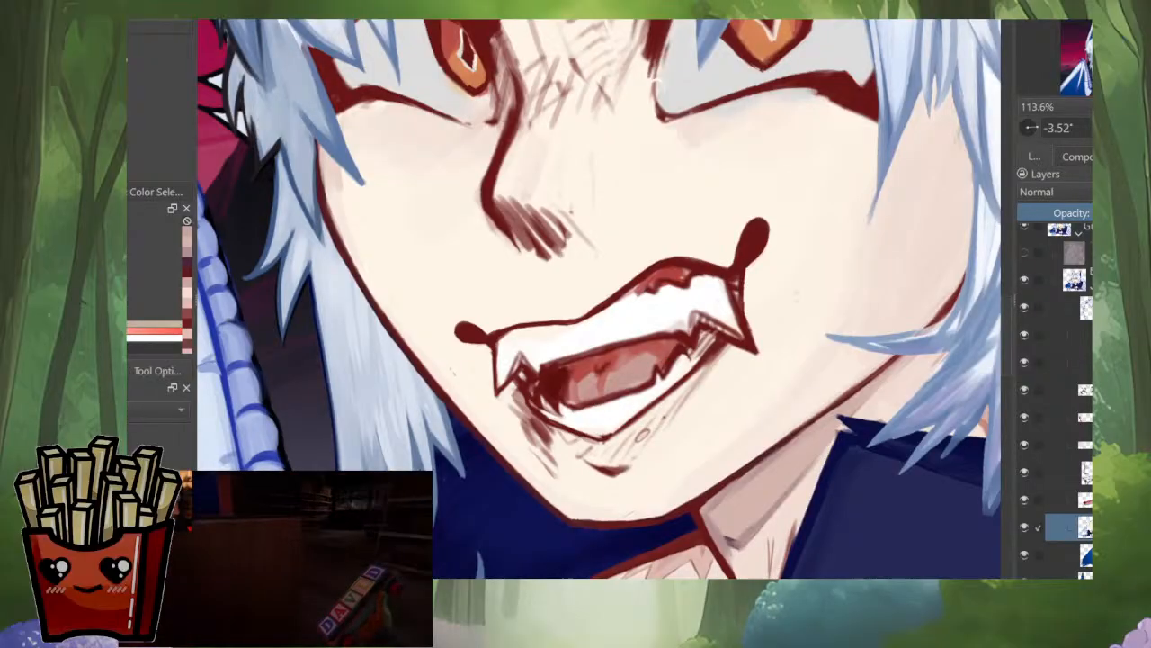
{"action": "scroll", "coordinate": [716, 372], "scroll_direction": "down", "scroll_amount": 4}
{"action": "left_click_drag", "start_coordinate": [647, 315], "coordinate": [608, 328]}
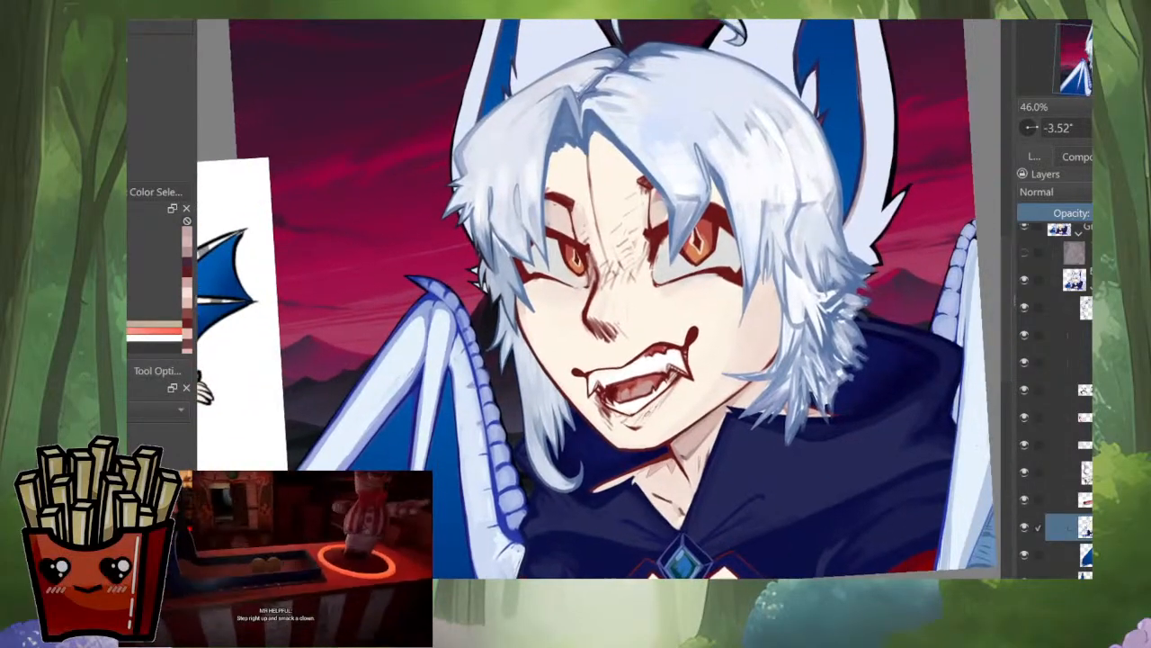
Step: Select the hair paint layer and smooth the rough edge of the side hair against the pale lower ear fur
{"action": "left_click", "coordinate": [1071, 307]}
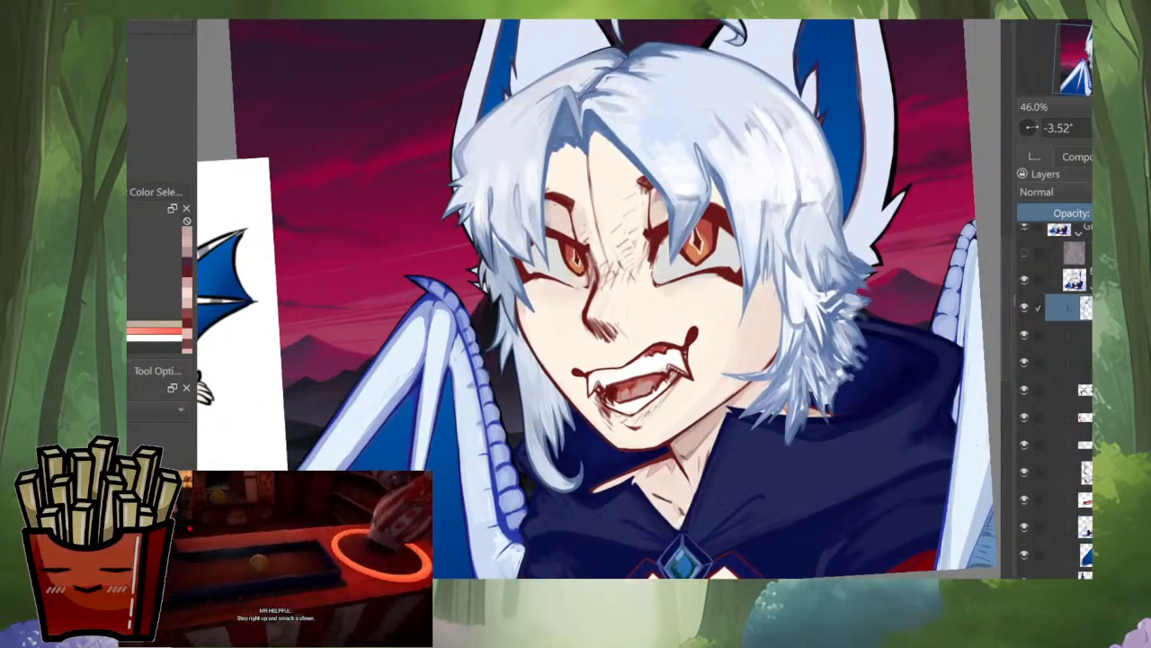
{"action": "key", "text": "ctrl+t"}
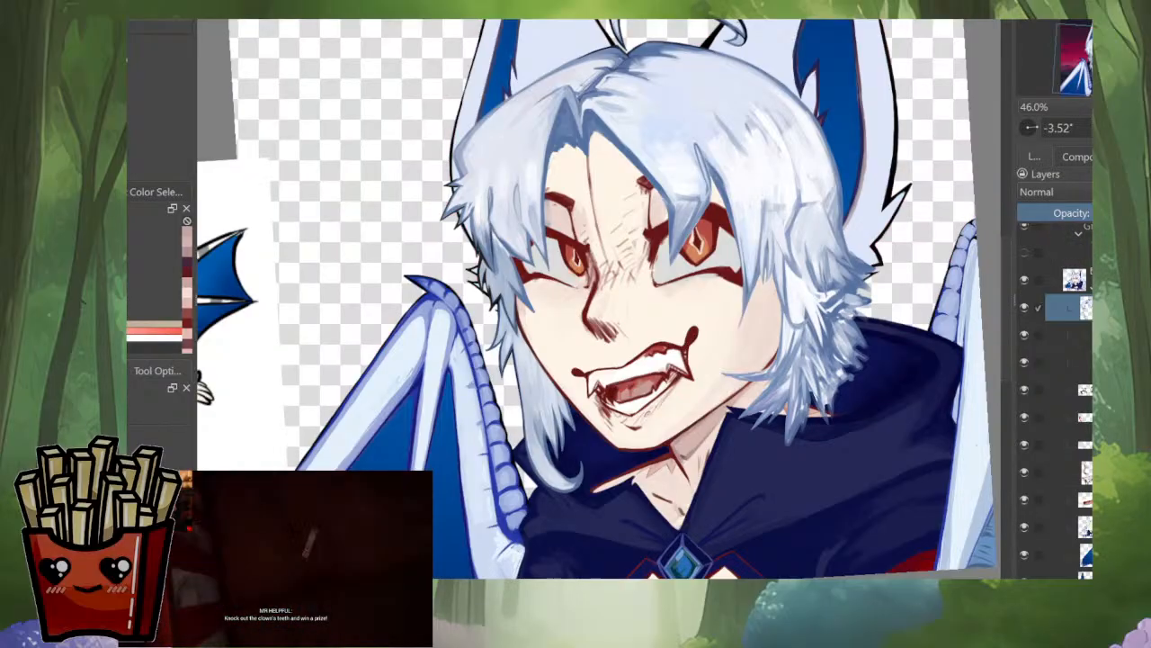
{"action": "scroll", "coordinate": [911, 228], "scroll_direction": "up", "scroll_amount": 5}
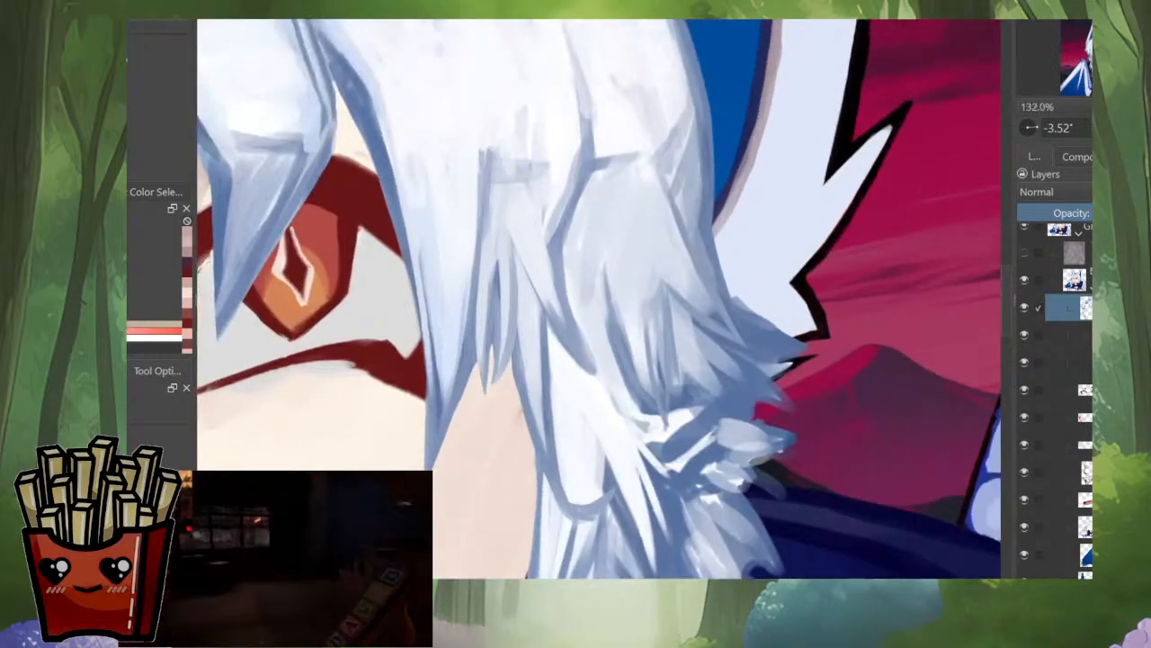
{"action": "scroll", "coordinate": [826, 293], "scroll_direction": "up", "scroll_amount": 4}
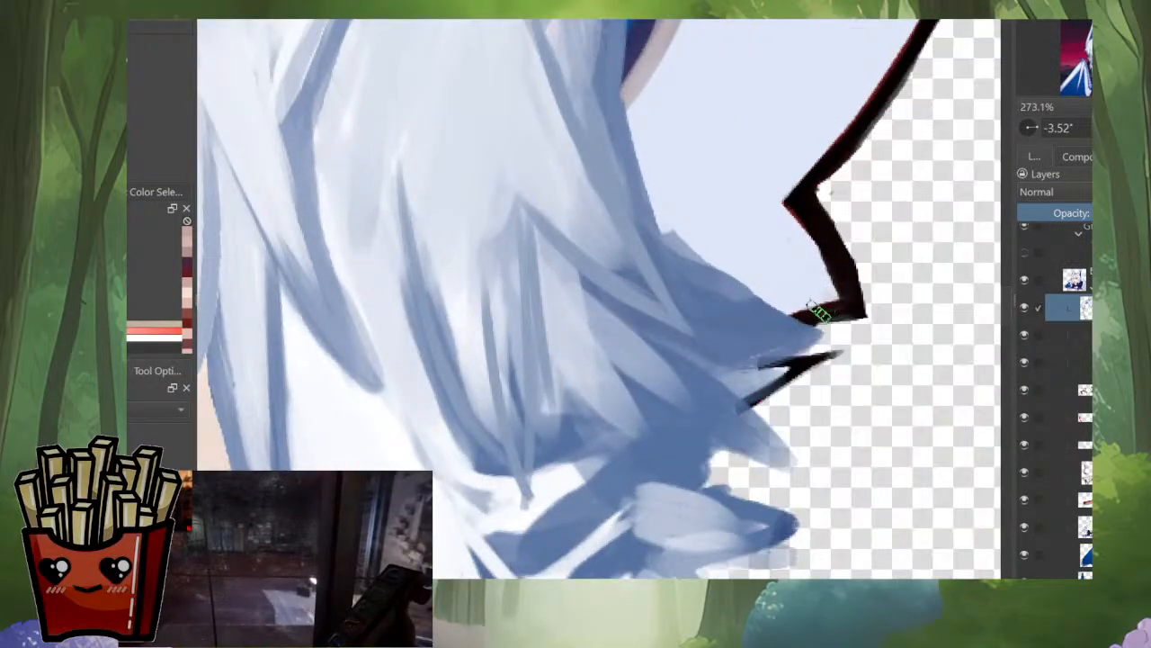
{"action": "key", "text": "m"}
{"action": "left_click_drag", "start_coordinate": [715, 300], "coordinate": [778, 474]}
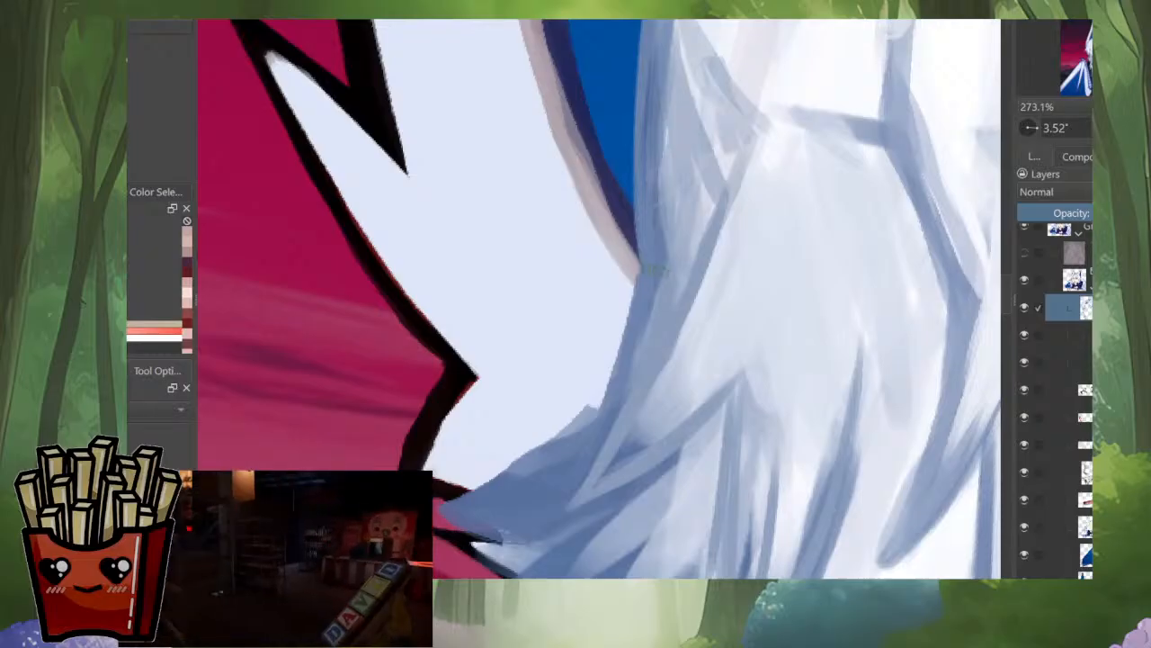
{"action": "left_click_drag", "start_coordinate": [656, 268], "coordinate": [658, 184]}
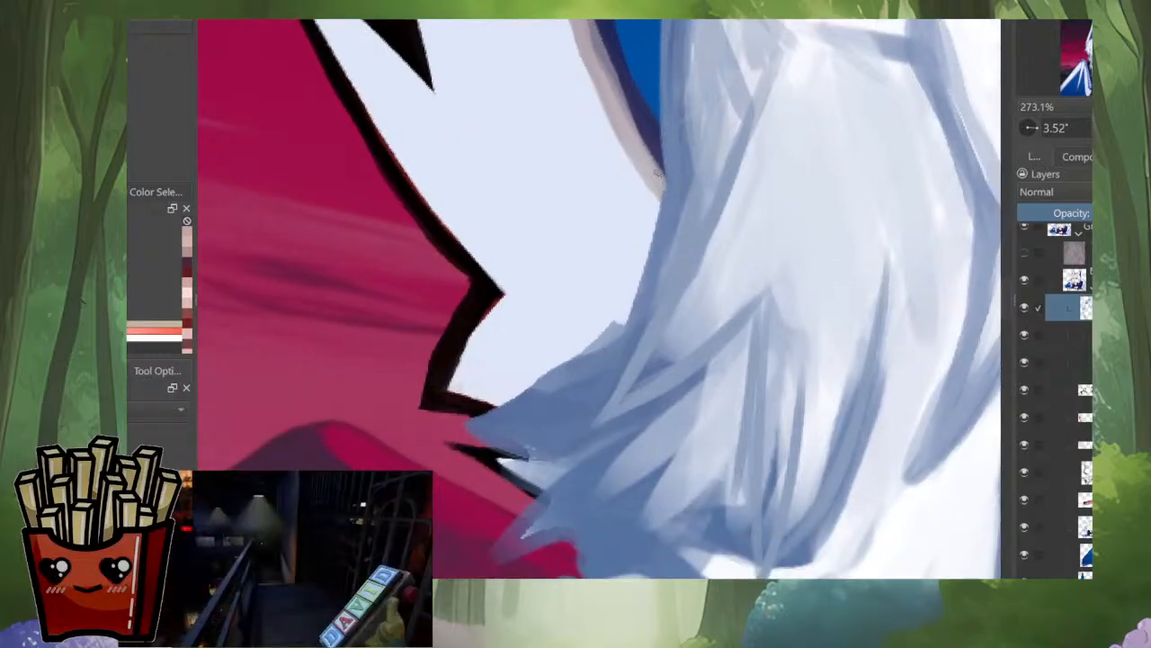
{"action": "left_click", "coordinate": [1070, 335]}
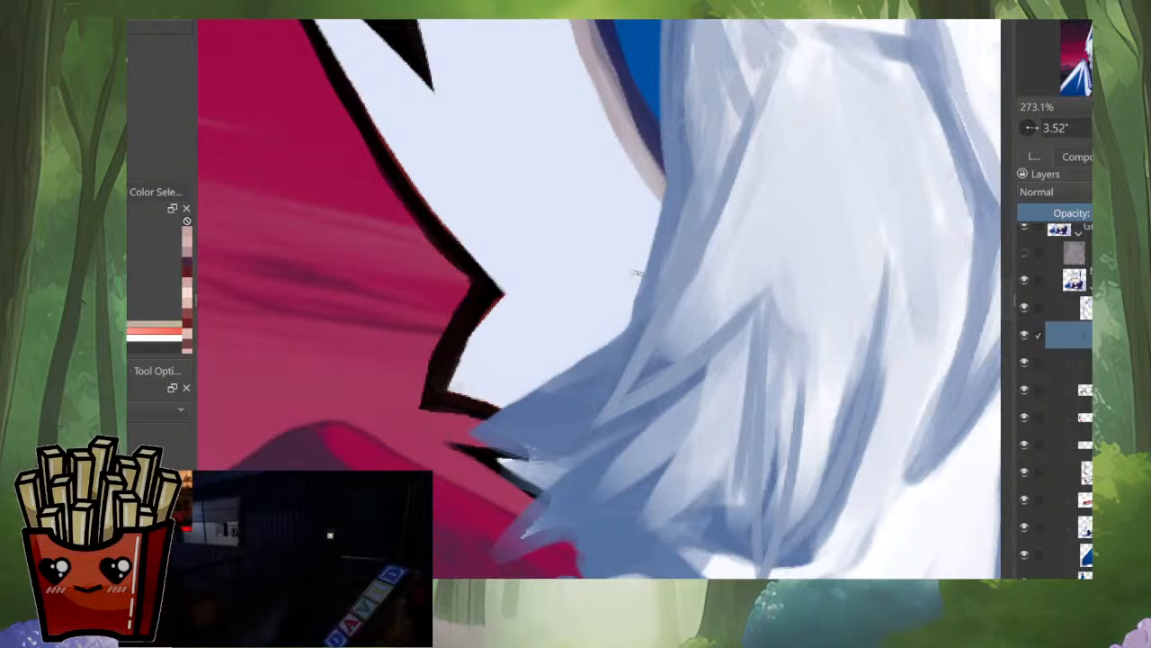
Step: Sample the hair's slate blue and sharpen the side tufts just below the ear into pointed tips against the background
{"action": "left_click", "coordinate": [491, 434], "text": "ctrl"}
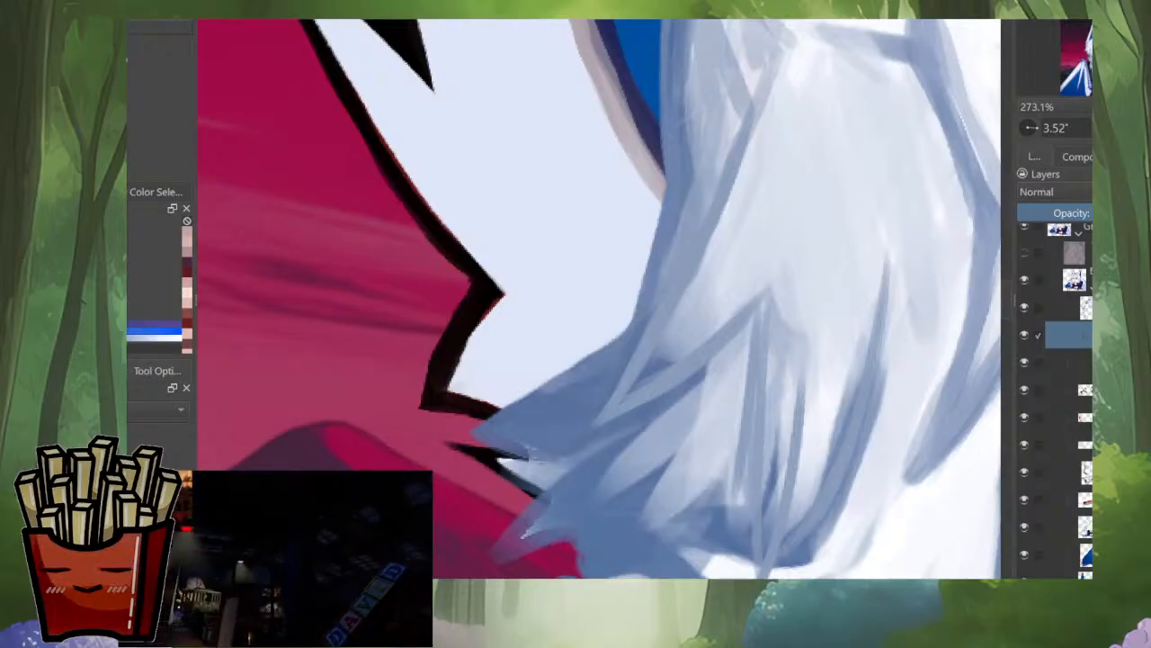
{"action": "mouse_move", "coordinate": [564, 371]}
{"action": "left_mouse_down"}
{"action": "mouse_move", "coordinate": [625, 335]}
{"action": "mouse_move", "coordinate": [505, 409]}
{"action": "mouse_move", "coordinate": [604, 456]}
{"action": "mouse_move", "coordinate": [674, 453]}
{"action": "mouse_move", "coordinate": [667, 469]}
{"action": "mouse_move", "coordinate": [675, 460]}
{"action": "left_mouse_up"}
{"action": "mouse_move", "coordinate": [708, 416]}
{"action": "left_mouse_down"}
{"action": "mouse_move", "coordinate": [699, 473]}
{"action": "mouse_move", "coordinate": [682, 464]}
{"action": "mouse_move", "coordinate": [696, 440]}
{"action": "left_mouse_up"}
{"action": "mouse_move", "coordinate": [680, 482]}
{"action": "left_mouse_down"}
{"action": "mouse_move", "coordinate": [698, 440]}
{"action": "mouse_move", "coordinate": [672, 473]}
{"action": "left_mouse_up"}
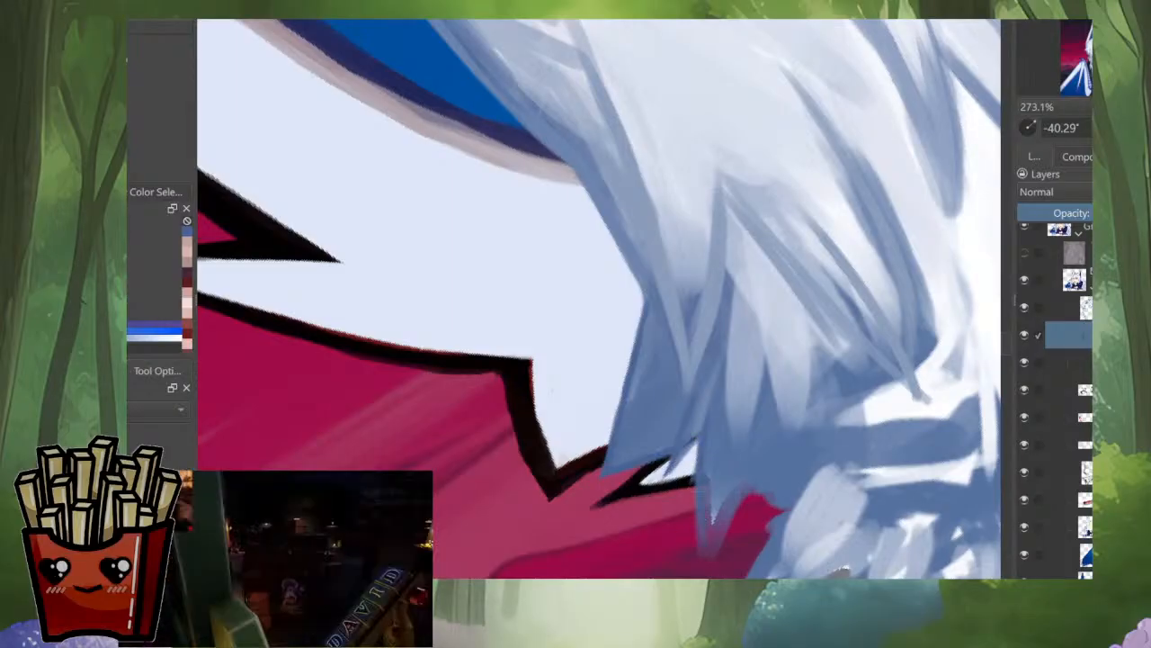
{"action": "left_click_drag", "start_coordinate": [705, 529], "coordinate": [698, 563]}
{"action": "left_click_drag", "start_coordinate": [747, 496], "coordinate": [710, 553]}
{"action": "left_click_drag", "start_coordinate": [751, 493], "coordinate": [702, 346]}
{"action": "mouse_move", "coordinate": [700, 424]}
{"action": "left_mouse_down"}
{"action": "mouse_move", "coordinate": [652, 488]}
{"action": "mouse_move", "coordinate": [526, 547]}
{"action": "left_mouse_up"}
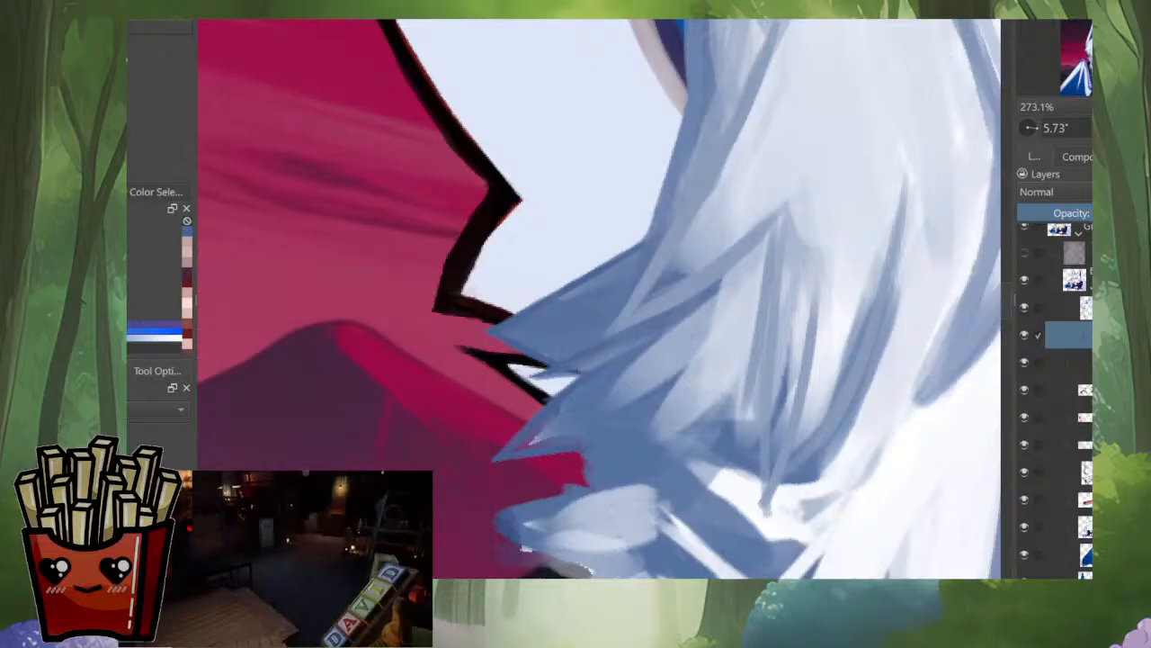
Step: Extend the next hair tuft over the mountain into spiky points and cut small pointed strands beneath it
{"action": "mouse_move", "coordinate": [609, 500]}
{"action": "left_mouse_down"}
{"action": "mouse_move", "coordinate": [695, 475]}
{"action": "mouse_move", "coordinate": [626, 509]}
{"action": "mouse_move", "coordinate": [605, 499]}
{"action": "left_mouse_up"}
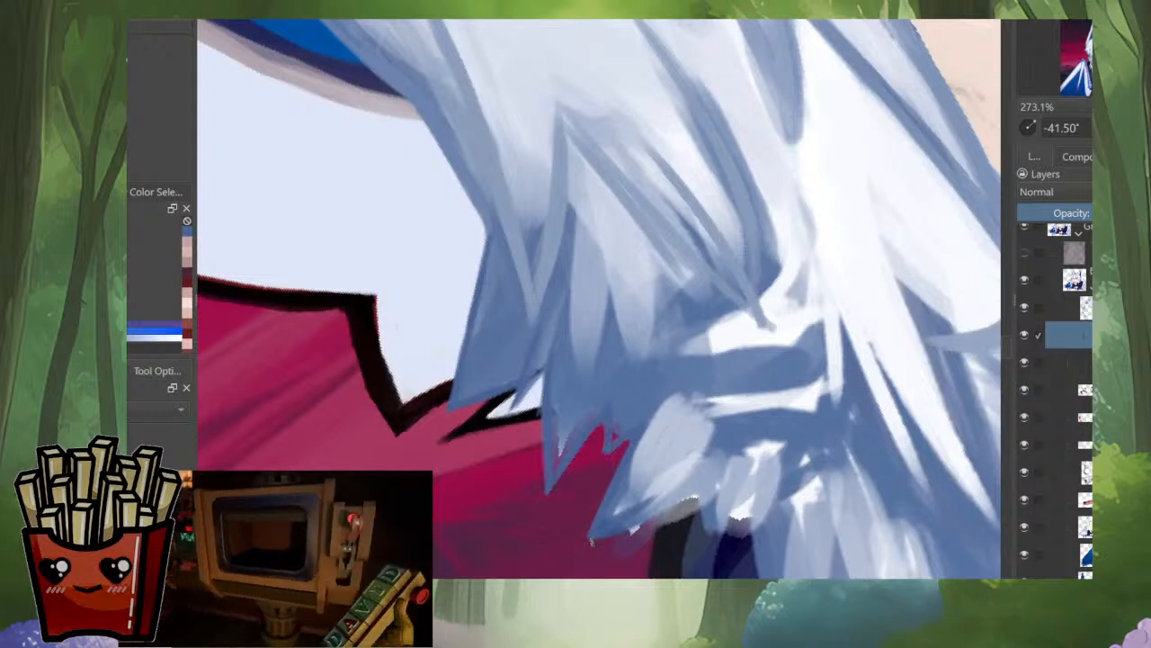
{"action": "mouse_move", "coordinate": [588, 541]}
{"action": "left_mouse_down"}
{"action": "mouse_move", "coordinate": [646, 517]}
{"action": "mouse_move", "coordinate": [626, 540]}
{"action": "mouse_move", "coordinate": [689, 500]}
{"action": "left_mouse_up"}
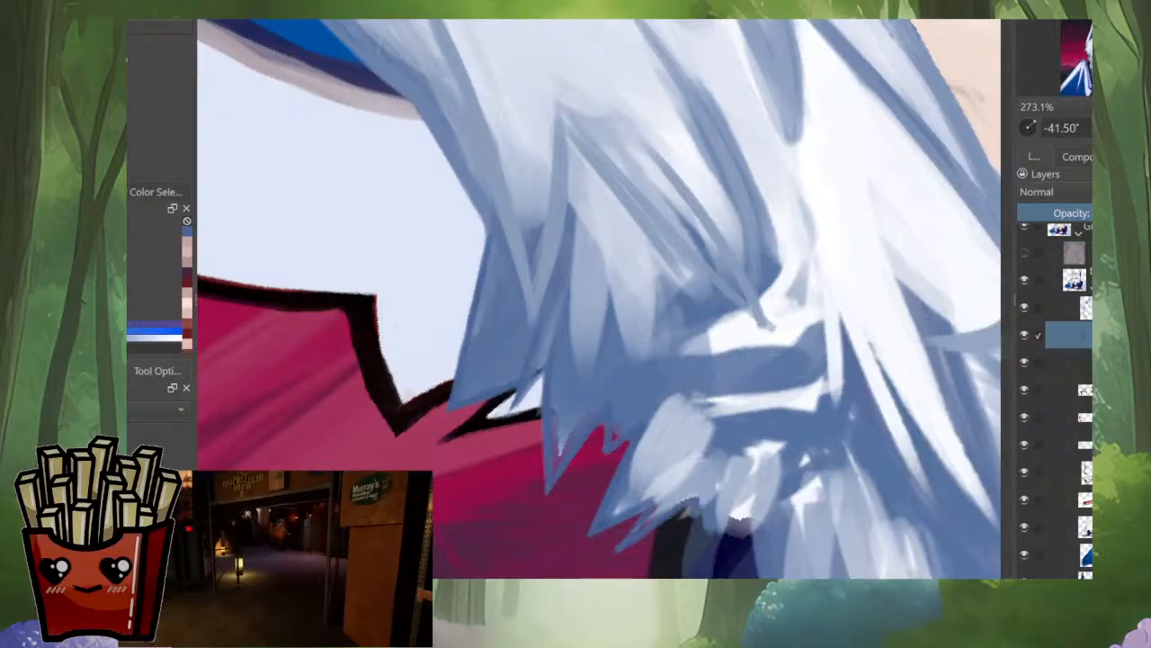
{"action": "mouse_move", "coordinate": [705, 490]}
{"action": "left_mouse_down"}
{"action": "mouse_move", "coordinate": [706, 543]}
{"action": "mouse_move", "coordinate": [718, 527]}
{"action": "mouse_move", "coordinate": [619, 526]}
{"action": "mouse_move", "coordinate": [656, 423]}
{"action": "mouse_move", "coordinate": [640, 492]}
{"action": "left_mouse_up"}
{"action": "mouse_move", "coordinate": [650, 436]}
{"action": "left_mouse_down"}
{"action": "mouse_move", "coordinate": [636, 469]}
{"action": "mouse_move", "coordinate": [644, 439]}
{"action": "mouse_move", "coordinate": [624, 439]}
{"action": "mouse_move", "coordinate": [643, 422]}
{"action": "mouse_move", "coordinate": [568, 497]}
{"action": "mouse_move", "coordinate": [644, 437]}
{"action": "mouse_move", "coordinate": [635, 498]}
{"action": "left_mouse_up"}
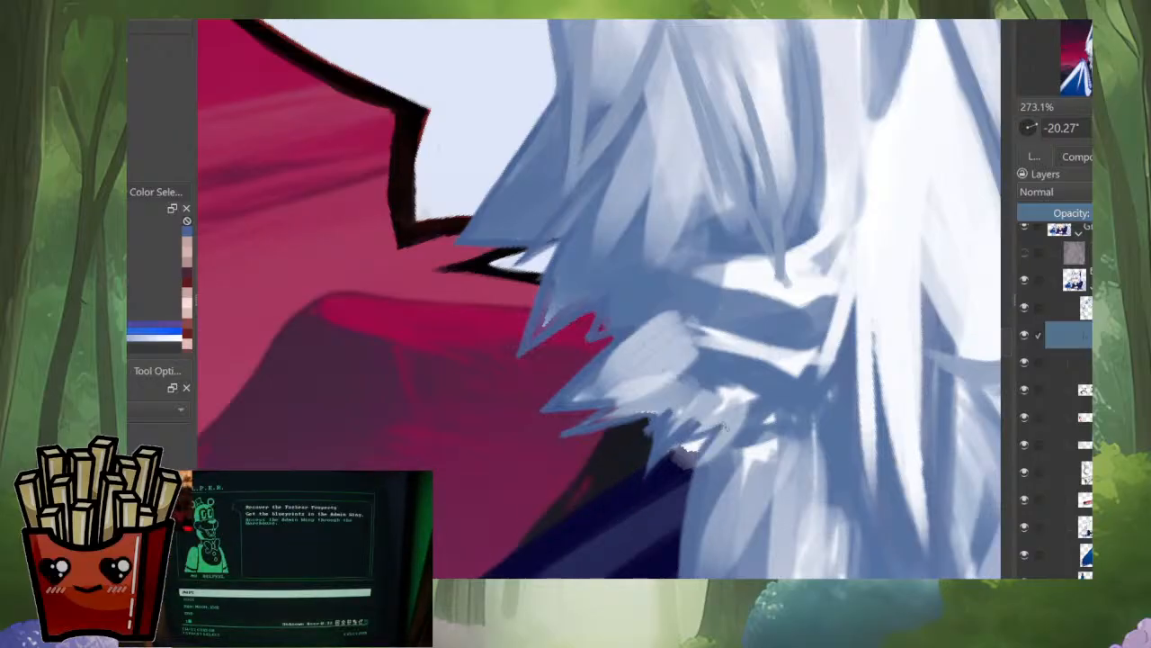
Step: Refine the small pointed strands where the side hair meets the top edge of the navy hood
{"action": "key", "text": "ctrl+x"}
{"action": "key", "text": "ctrl+z"}
{"action": "left_click", "coordinate": [697, 448], "text": "ctrl"}
{"action": "left_click_drag", "start_coordinate": [719, 423], "coordinate": [681, 457]}
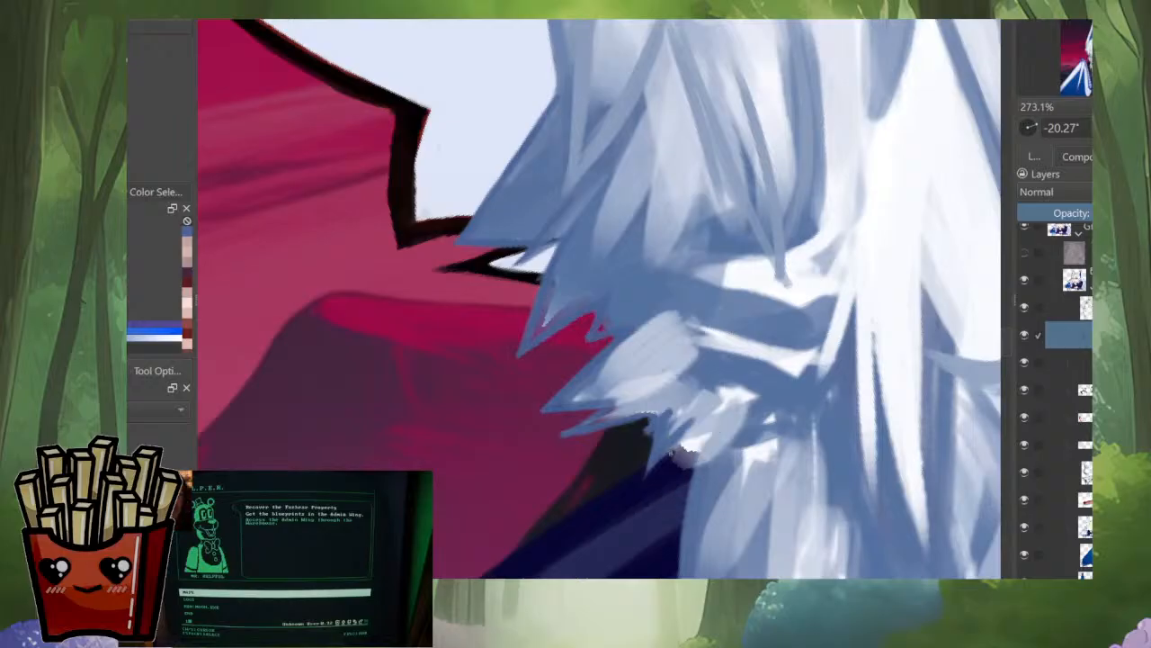
{"action": "left_click_drag", "start_coordinate": [722, 416], "coordinate": [671, 451]}
{"action": "left_click_drag", "start_coordinate": [725, 415], "coordinate": [681, 524]}
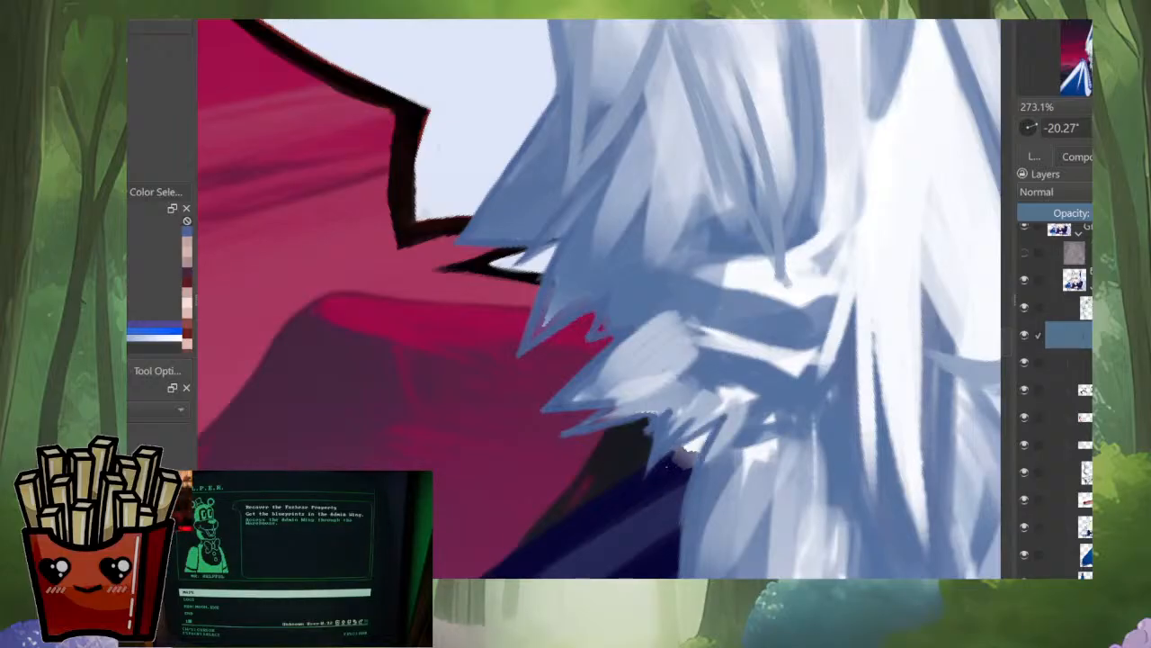
{"action": "mouse_move", "coordinate": [700, 436]}
{"action": "left_mouse_down"}
{"action": "mouse_move", "coordinate": [673, 455]}
{"action": "mouse_move", "coordinate": [687, 488]}
{"action": "left_mouse_up"}
{"action": "scroll", "coordinate": [731, 301], "scroll_direction": "down", "scroll_amount": 4}
{"action": "left_click_drag", "start_coordinate": [732, 301], "coordinate": [720, 329]}
{"action": "scroll", "coordinate": [714, 317], "scroll_direction": "up", "scroll_amount": 4}
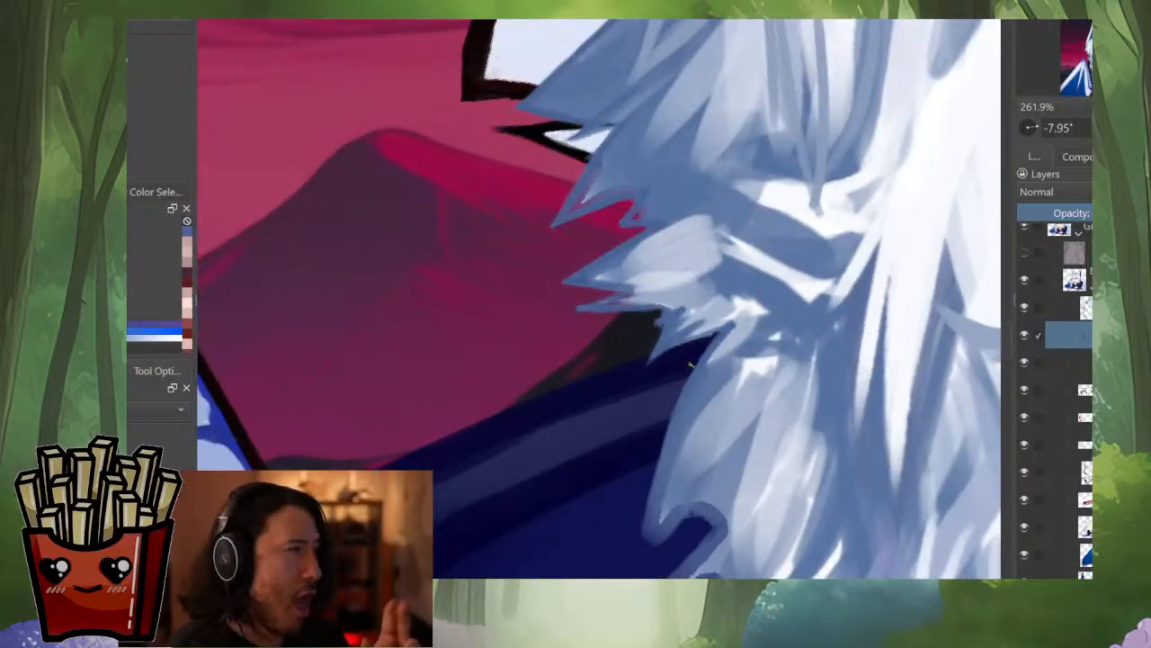
Step: Clean the outer edge of the large hair lock over the navy hood and taper its end into pointed tips
{"action": "left_click_drag", "start_coordinate": [691, 361], "coordinate": [644, 544]}
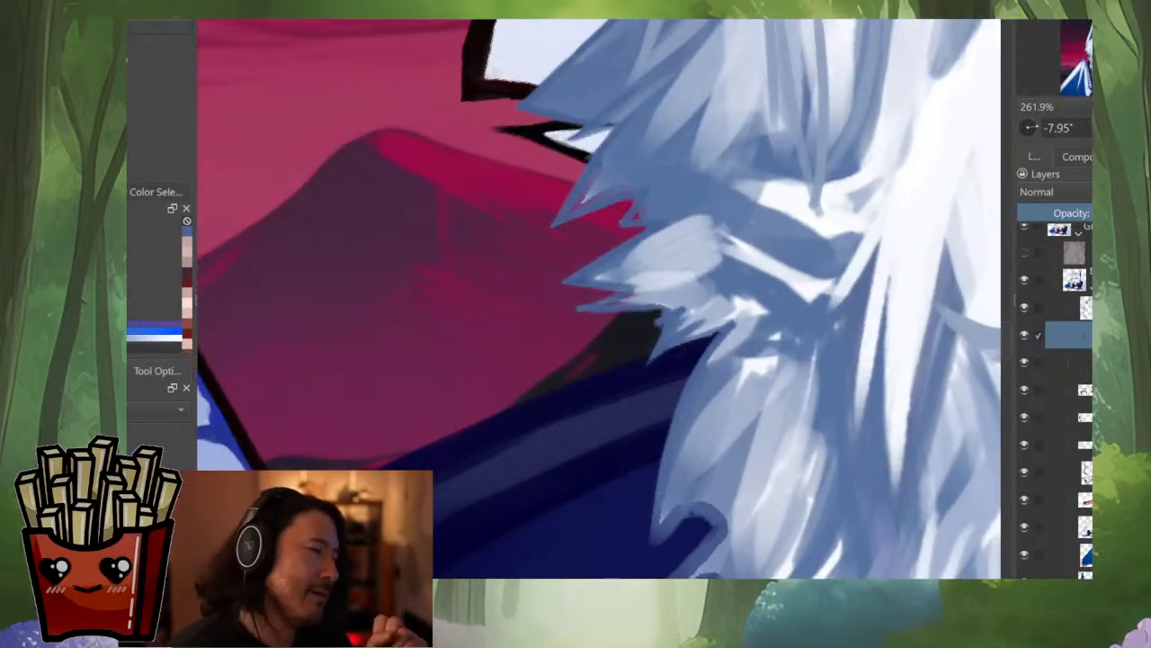
{"action": "left_click_drag", "start_coordinate": [689, 493], "coordinate": [655, 545]}
{"action": "left_click_drag", "start_coordinate": [683, 506], "coordinate": [667, 539]}
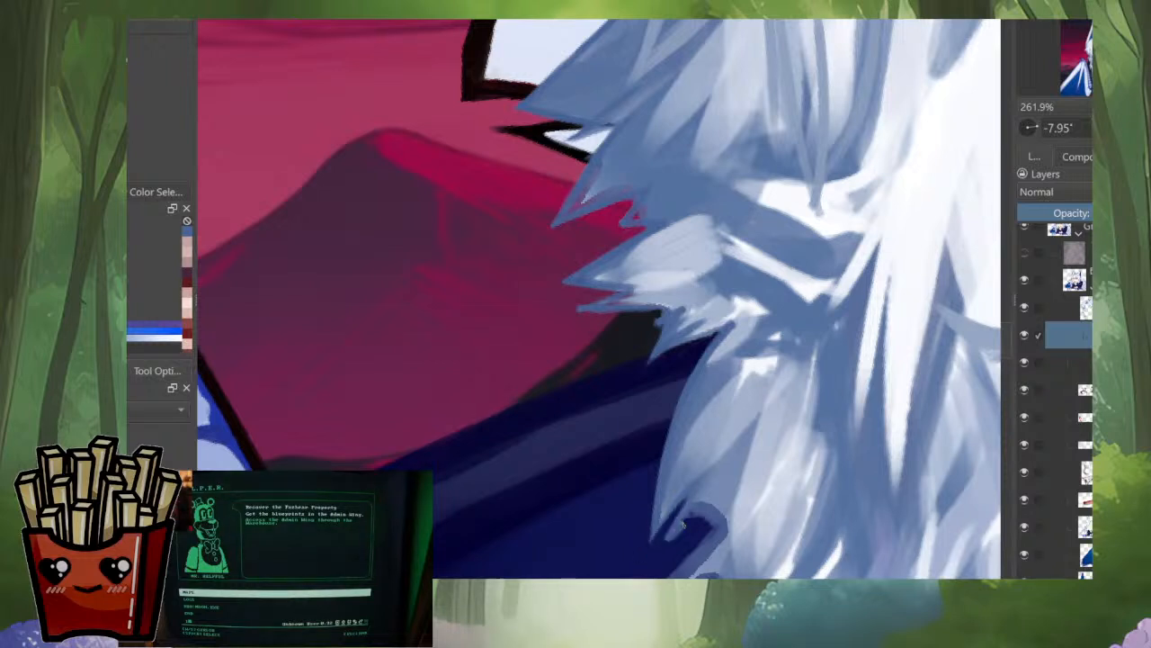
{"action": "left_click_drag", "start_coordinate": [712, 494], "coordinate": [680, 526]}
{"action": "mouse_move", "coordinate": [730, 463]}
{"action": "left_mouse_down"}
{"action": "mouse_move", "coordinate": [695, 545]}
{"action": "mouse_move", "coordinate": [716, 449]}
{"action": "mouse_move", "coordinate": [730, 443]}
{"action": "mouse_move", "coordinate": [694, 482]}
{"action": "left_mouse_up"}
{"action": "left_click_drag", "start_coordinate": [733, 427], "coordinate": [681, 522]}
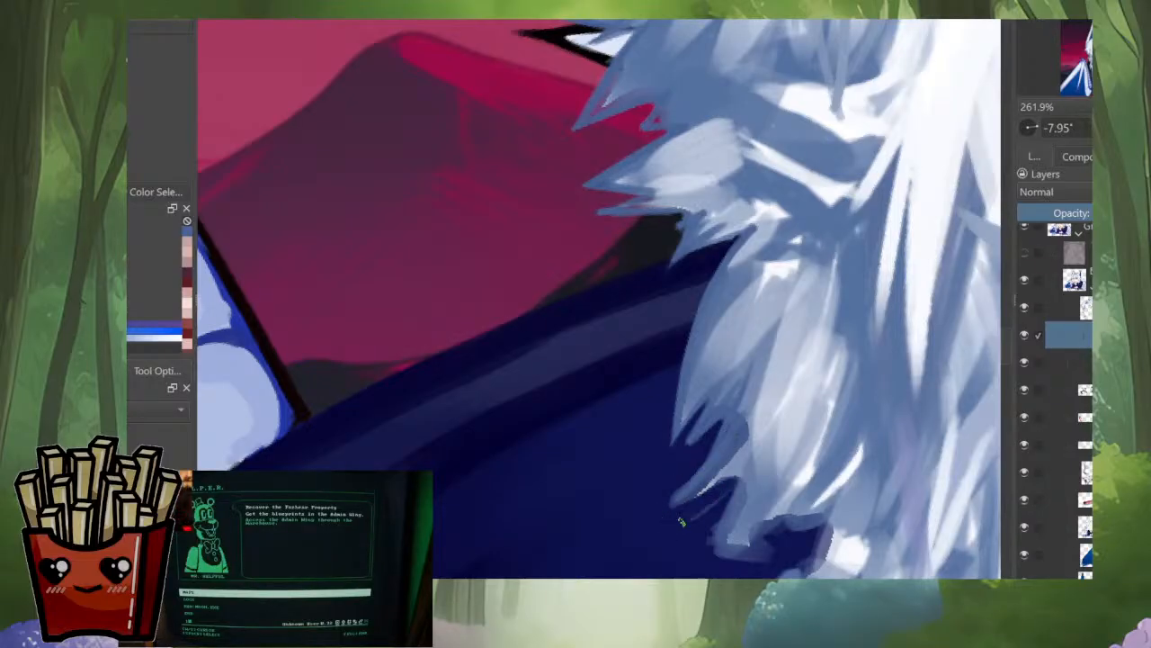
{"action": "left_click_drag", "start_coordinate": [733, 479], "coordinate": [684, 495]}
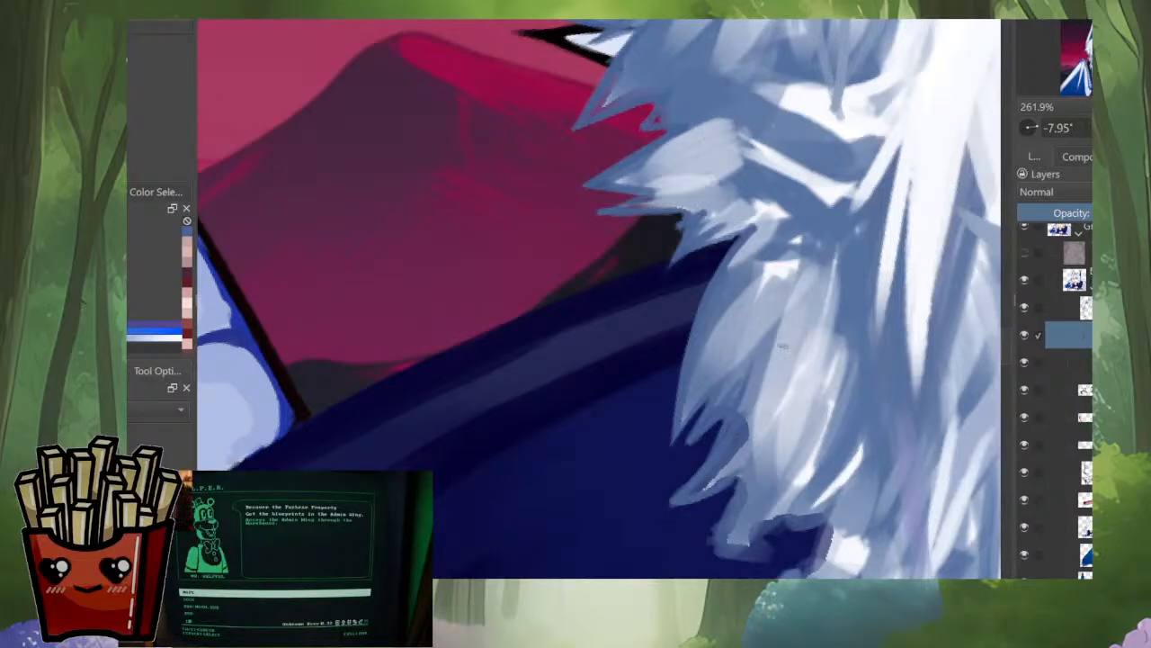
{"action": "mouse_move", "coordinate": [745, 456]}
{"action": "left_mouse_down"}
{"action": "mouse_move", "coordinate": [725, 518]}
{"action": "mouse_move", "coordinate": [675, 444]}
{"action": "mouse_move", "coordinate": [680, 473]}
{"action": "left_mouse_up"}
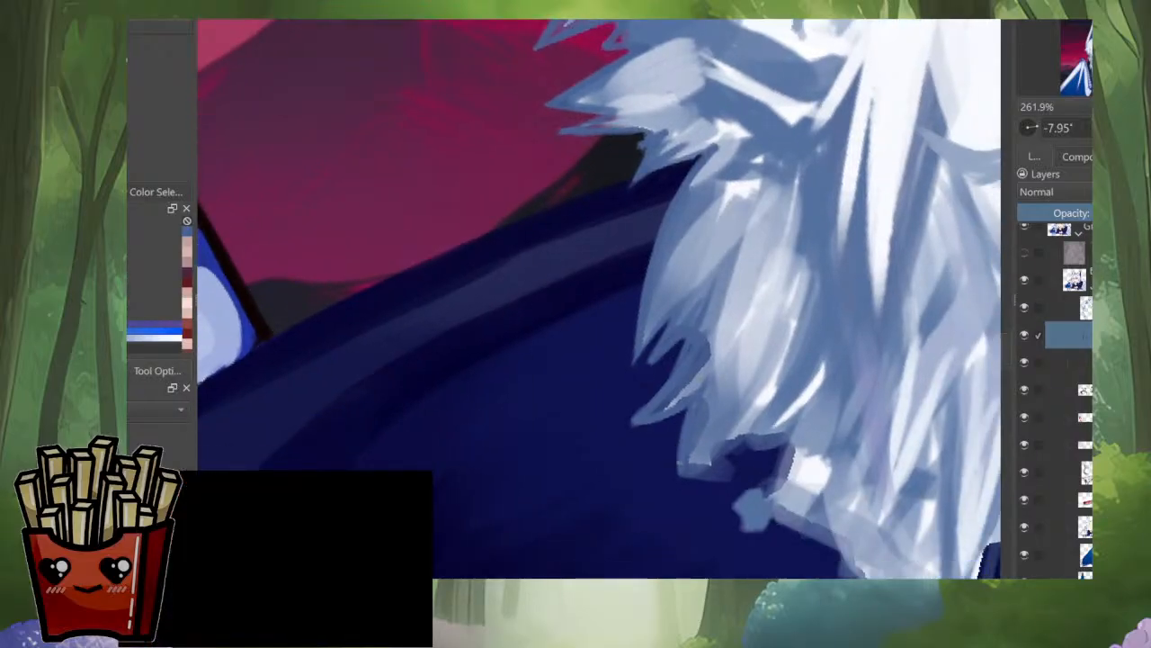
Step: Shape the blunt lower ends of the side hair over the hood into sharp, separate slate-blue tips
{"action": "left_click_drag", "start_coordinate": [707, 424], "coordinate": [679, 484]}
{"action": "left_click_drag", "start_coordinate": [713, 441], "coordinate": [689, 474]}
{"action": "left_click_drag", "start_coordinate": [777, 409], "coordinate": [708, 478]}
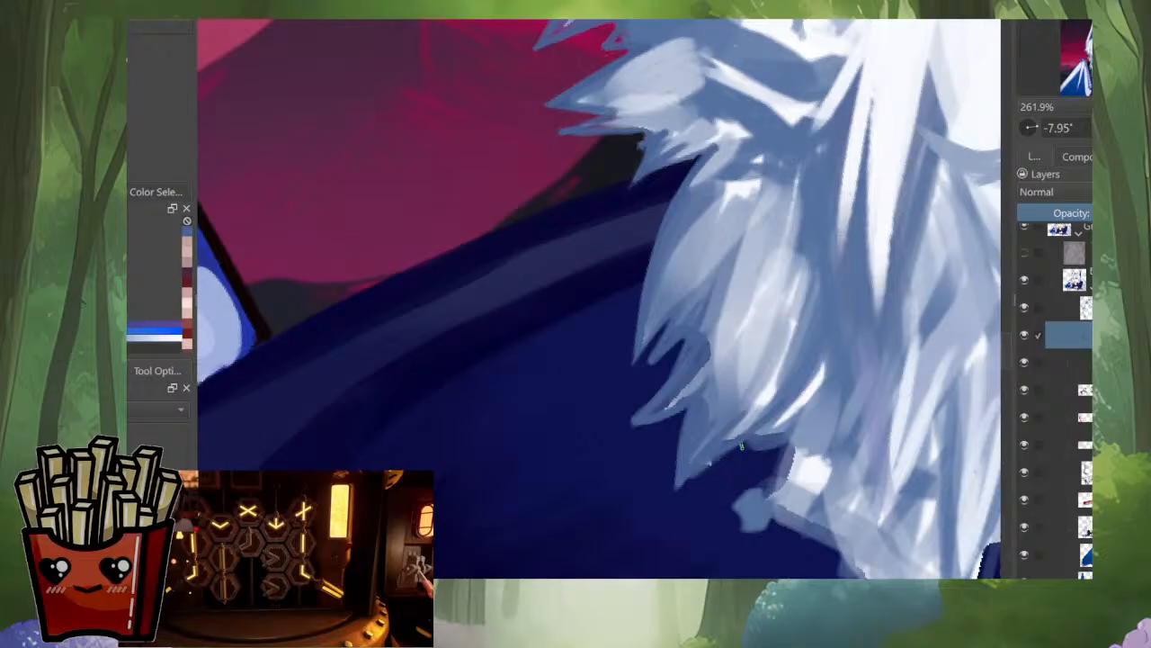
{"action": "left_click_drag", "start_coordinate": [745, 444], "coordinate": [695, 476]}
{"action": "left_click_drag", "start_coordinate": [720, 454], "coordinate": [678, 487]}
{"action": "mouse_move", "coordinate": [774, 404]}
{"action": "left_mouse_down"}
{"action": "mouse_move", "coordinate": [727, 443]}
{"action": "mouse_move", "coordinate": [758, 433]}
{"action": "mouse_move", "coordinate": [729, 464]}
{"action": "left_mouse_up"}
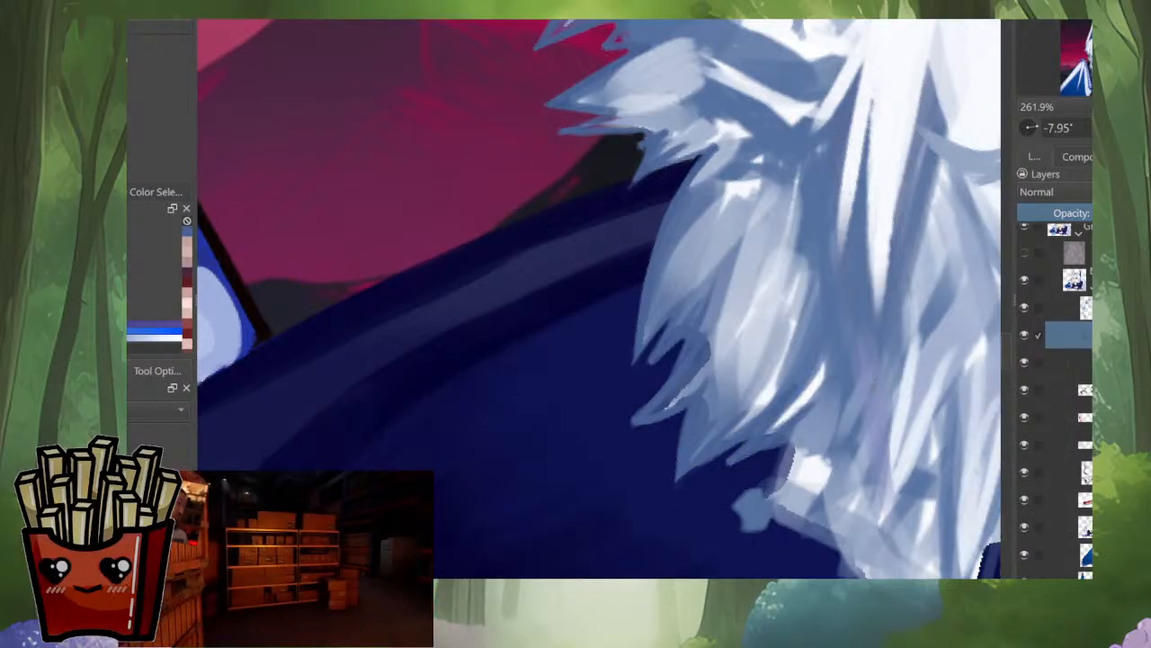
{"action": "left_click_drag", "start_coordinate": [737, 413], "coordinate": [698, 426]}
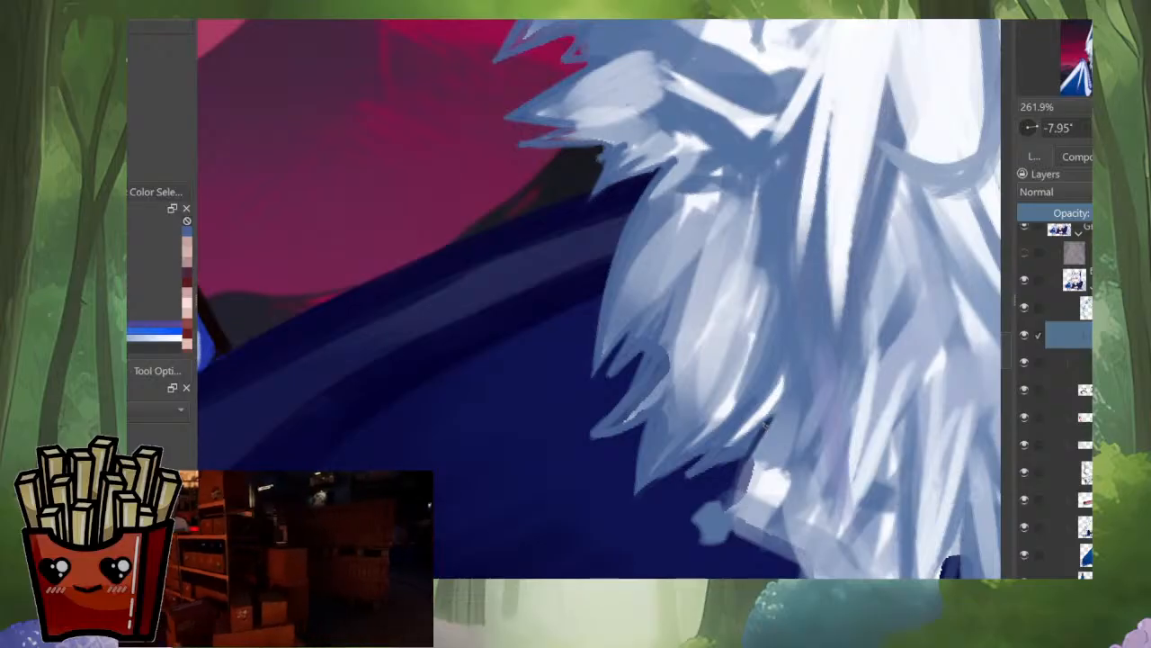
{"action": "left_click_drag", "start_coordinate": [746, 461], "coordinate": [686, 529]}
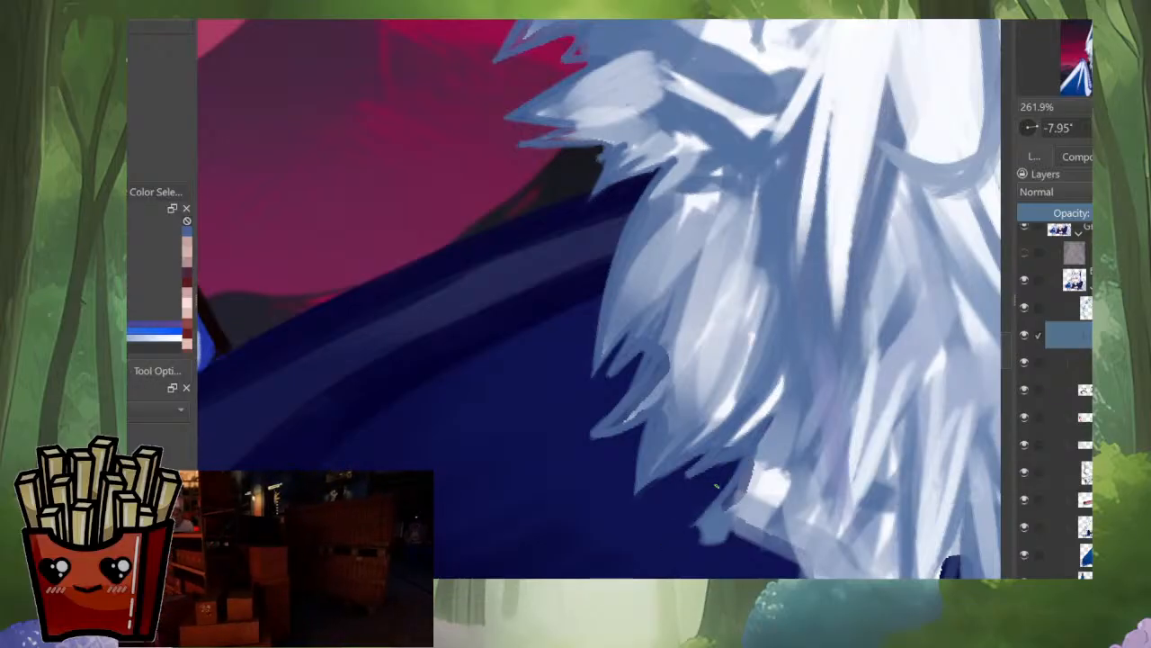
{"action": "left_click_drag", "start_coordinate": [752, 464], "coordinate": [725, 511]}
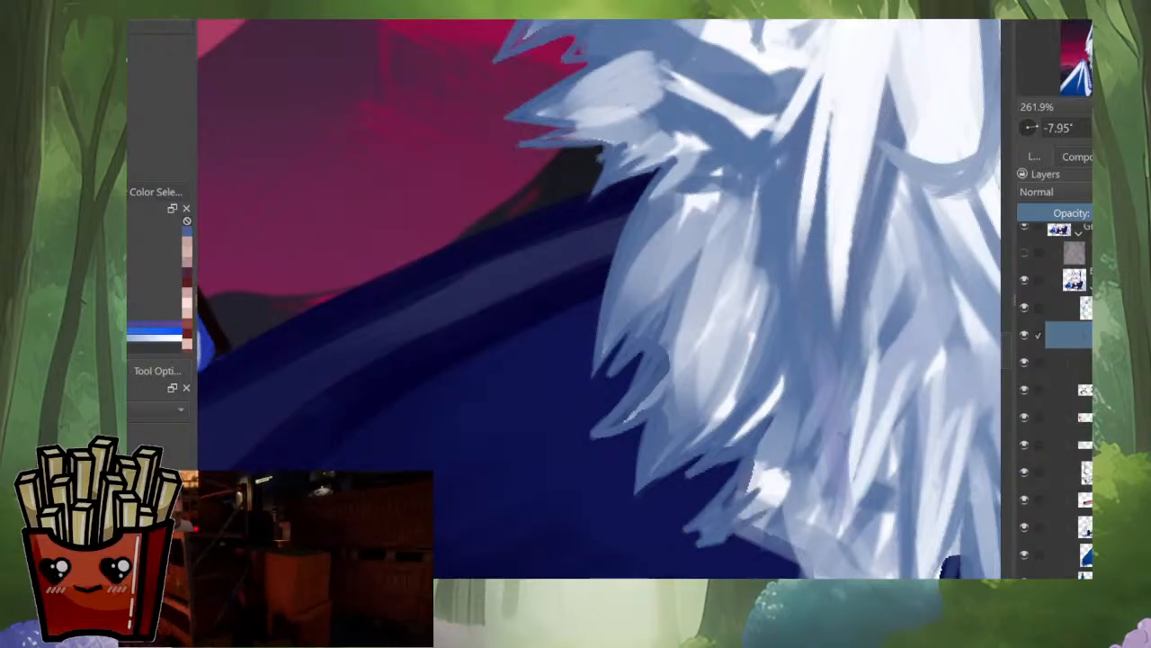
Step: Sample a lighter lavender-blue from the hair and blend strands into the dark shading of the lower side locks
{"action": "key", "text": "m"}
{"action": "left_click_drag", "start_coordinate": [540, 431], "coordinate": [658, 468]}
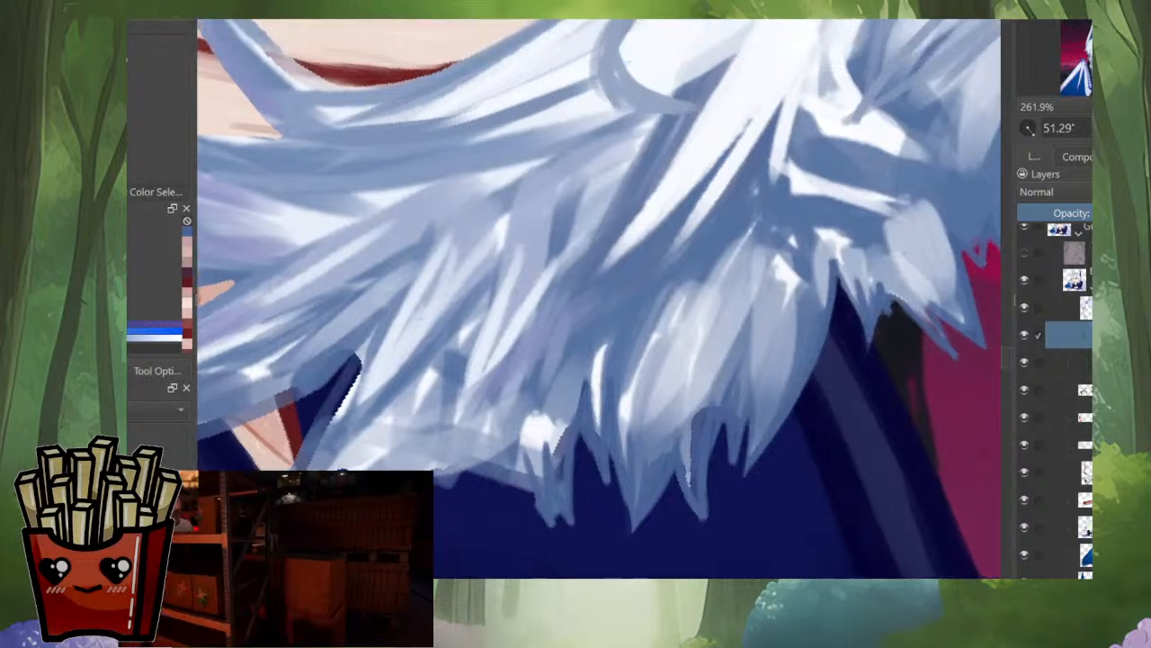
{"action": "left_click", "coordinate": [741, 245], "text": "ctrl"}
{"action": "left_click_drag", "start_coordinate": [691, 317], "coordinate": [657, 412]}
{"action": "left_click_drag", "start_coordinate": [749, 214], "coordinate": [713, 273]}
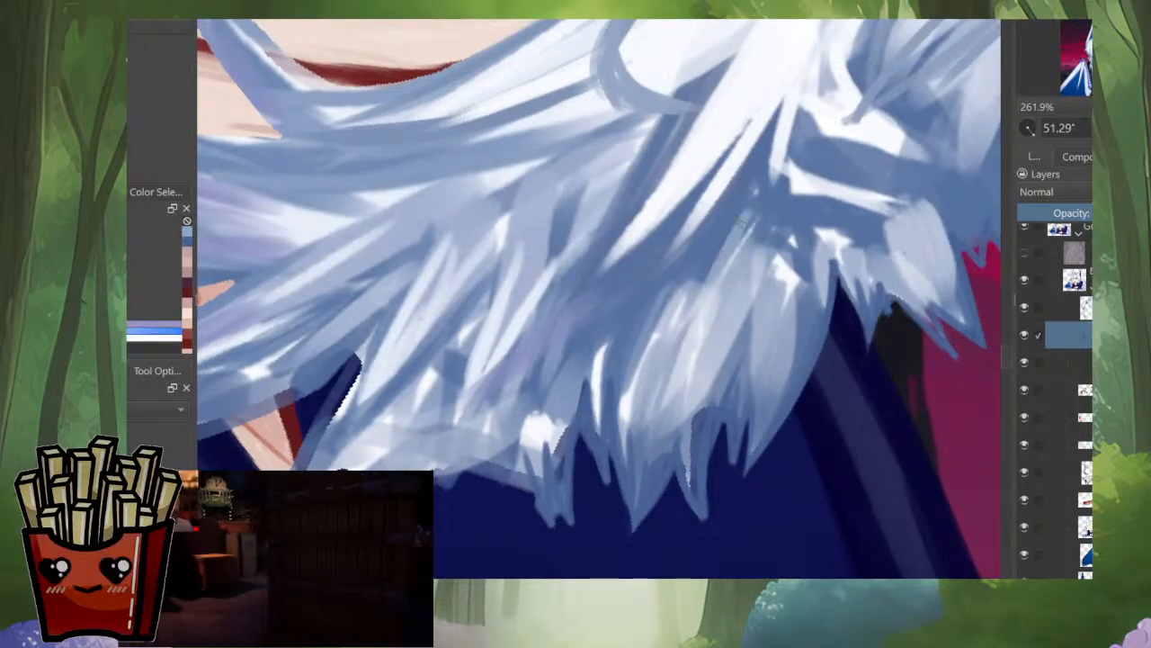
{"action": "left_click_drag", "start_coordinate": [752, 194], "coordinate": [673, 306]}
{"action": "left_click_drag", "start_coordinate": [711, 270], "coordinate": [624, 399]}
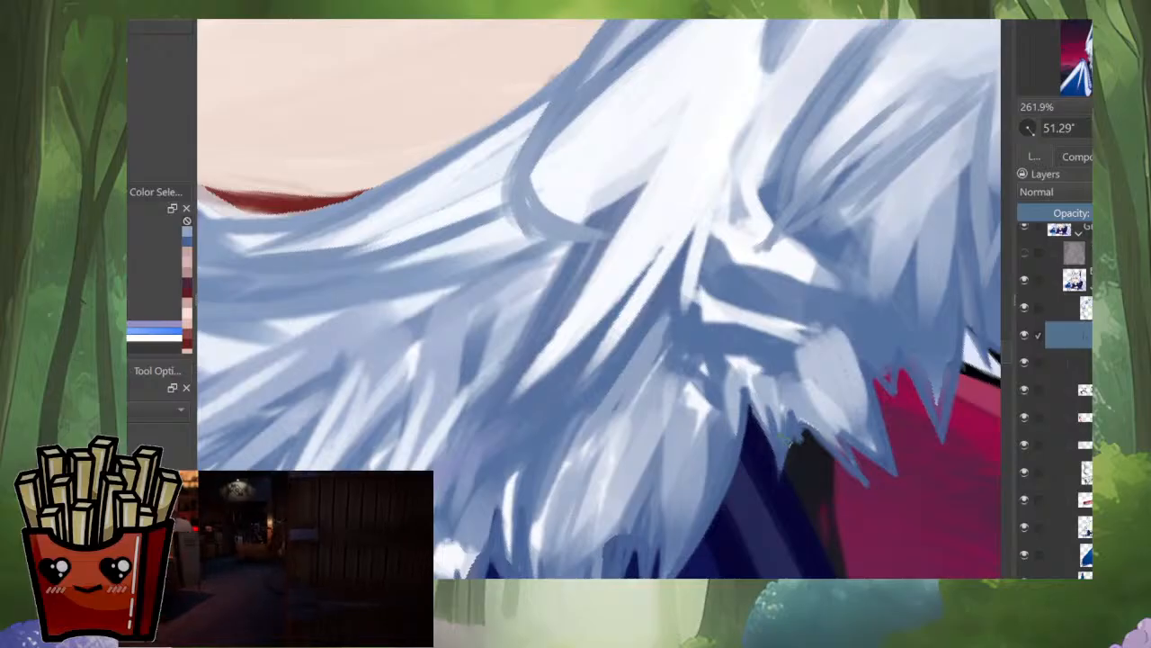
Step: Sample a pale grey-blue and paint fine light strands through the side hair tuft beside the ear
{"action": "key", "text": "m"}
{"action": "scroll", "coordinate": [599, 298], "scroll_direction": "down", "scroll_amount": 4}
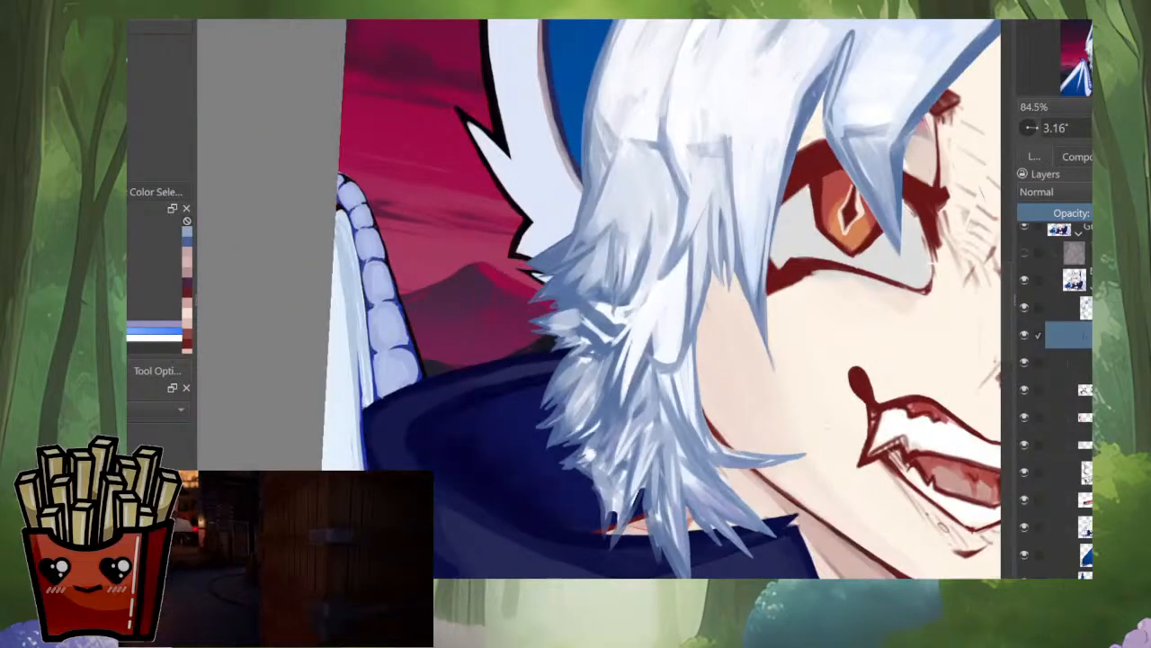
{"action": "left_click_drag", "start_coordinate": [599, 298], "coordinate": [640, 370]}
{"action": "scroll", "coordinate": [681, 157], "scroll_direction": "up", "scroll_amount": 3}
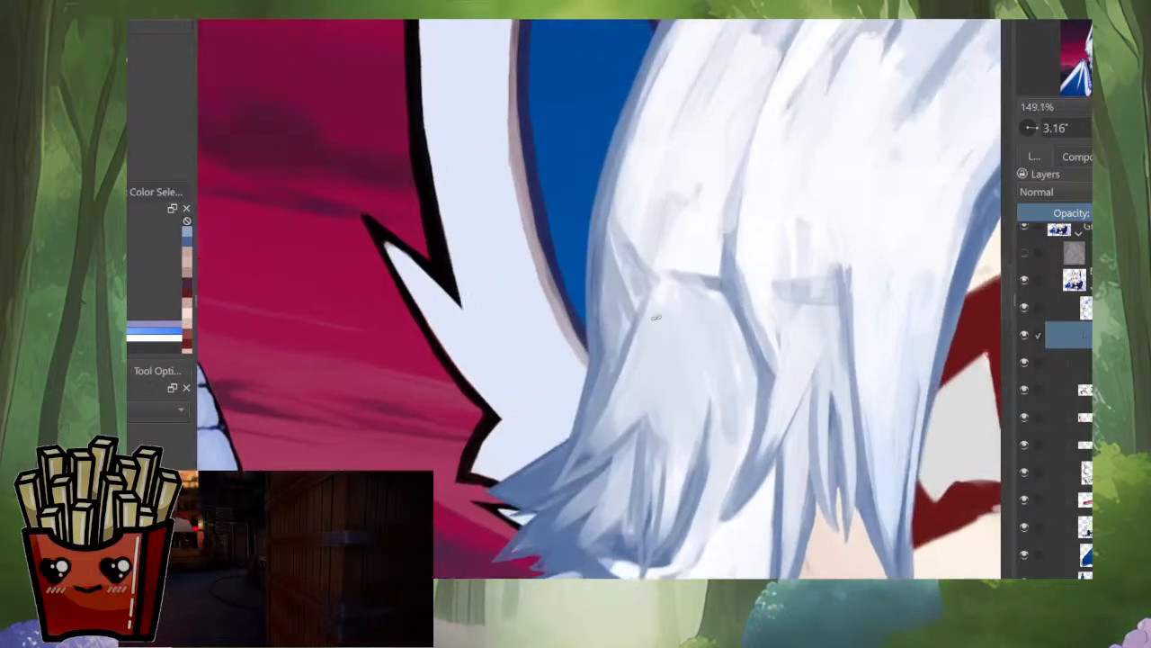
{"action": "left_click", "coordinate": [632, 394], "text": "ctrl"}
{"action": "left_click_drag", "start_coordinate": [612, 434], "coordinate": [572, 472]}
{"action": "left_click_drag", "start_coordinate": [610, 410], "coordinate": [580, 464]}
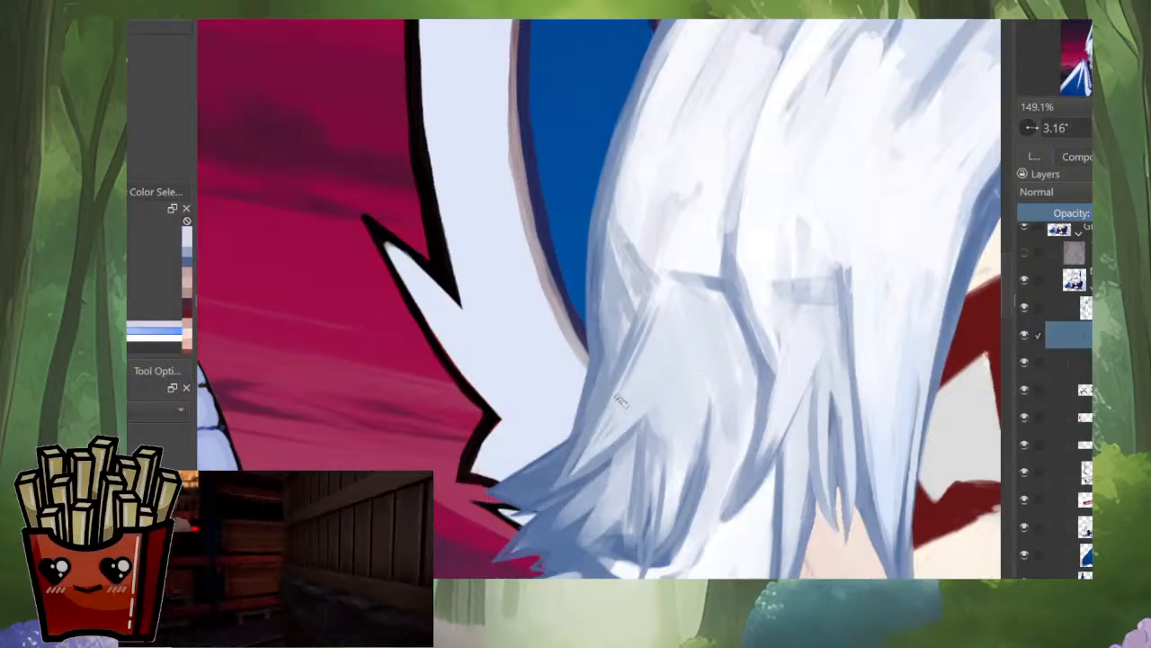
{"action": "left_click_drag", "start_coordinate": [651, 418], "coordinate": [649, 536]}
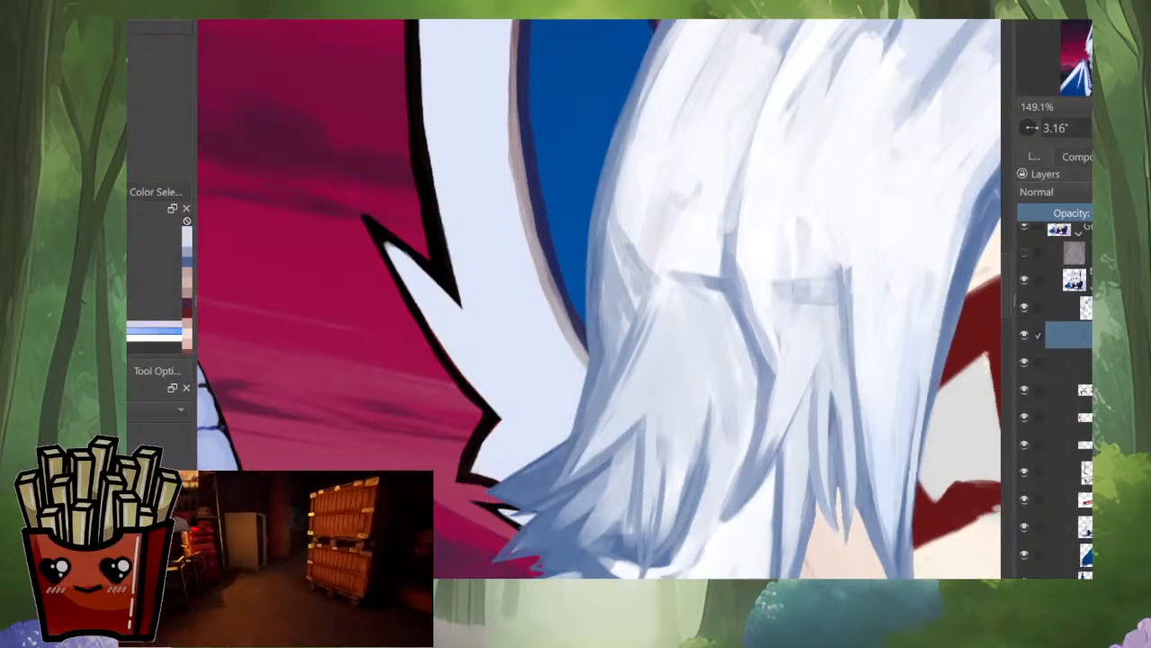
{"action": "left_click_drag", "start_coordinate": [727, 394], "coordinate": [727, 539]}
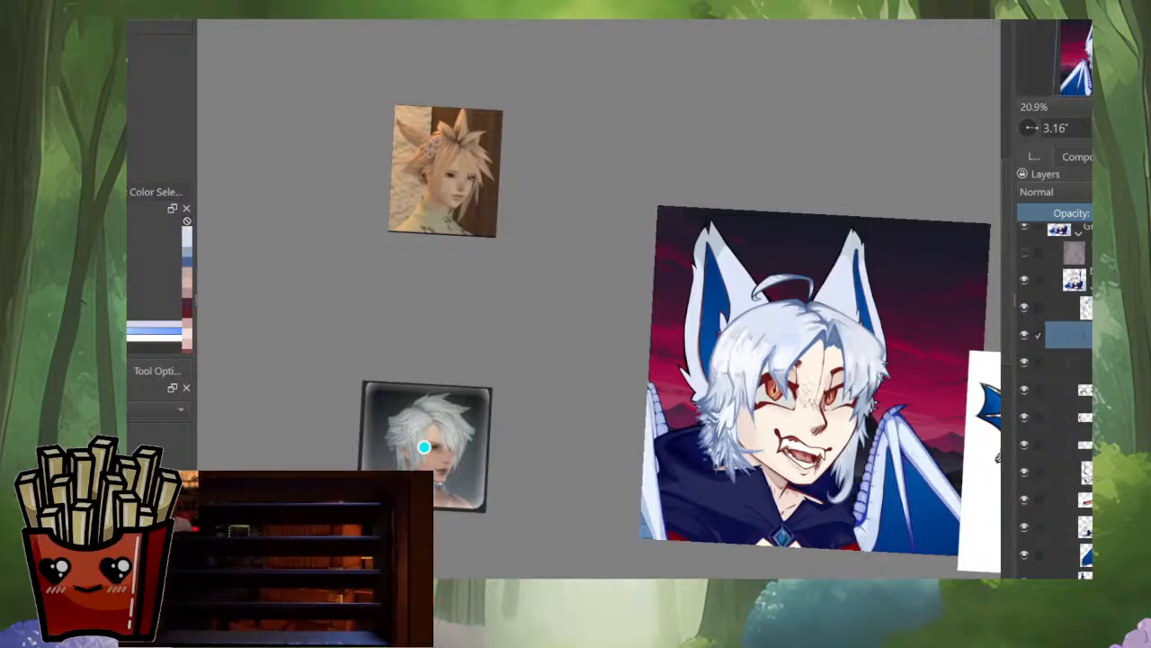
Step: Compare the whole portrait with the reference images, unmirror the view, and inspect the upper hair up close
{"action": "key", "text": "m"}
{"action": "left_click_drag", "start_coordinate": [540, 359], "coordinate": [655, 402]}
{"action": "left_click_drag", "start_coordinate": [579, 437], "coordinate": [611, 434]}
{"action": "left_click_drag", "start_coordinate": [611, 434], "coordinate": [611, 351]}
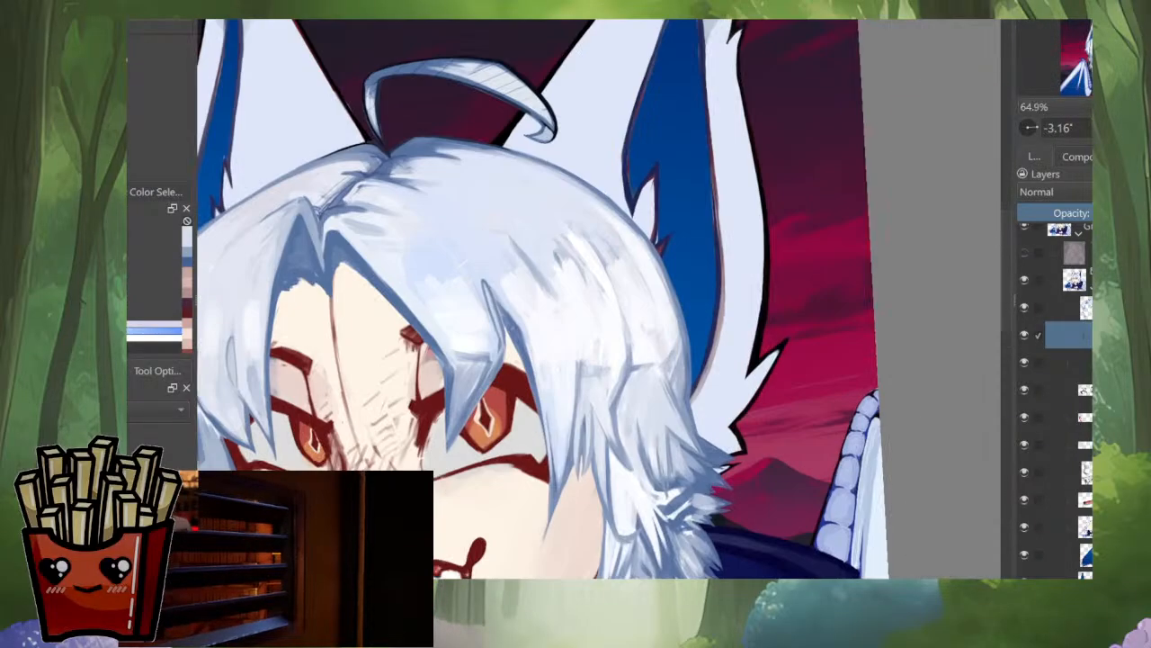
Step: Blend light strokes into the strands along the outer edge of the side hair beside the ear
{"action": "mouse_move", "coordinate": [683, 373]}
{"action": "left_mouse_down"}
{"action": "mouse_move", "coordinate": [684, 346]}
{"action": "mouse_move", "coordinate": [667, 350]}
{"action": "left_mouse_up"}
{"action": "left_click", "coordinate": [672, 341], "text": "ctrl"}
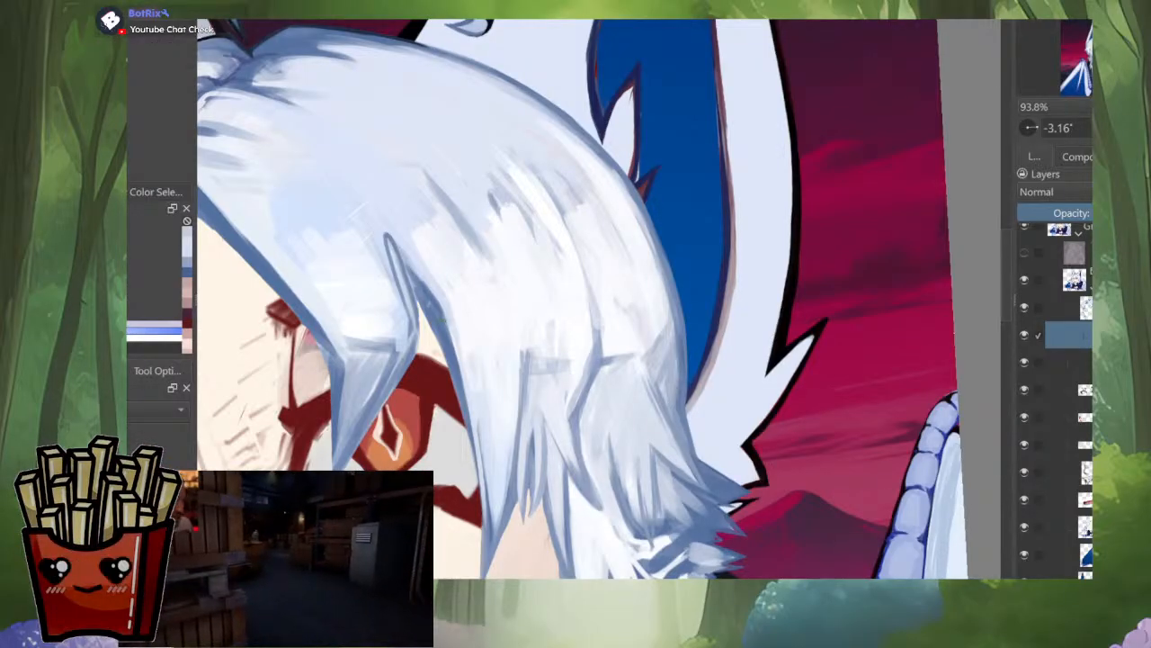
{"action": "scroll", "coordinate": [756, 446], "scroll_direction": "down", "scroll_amount": 2}
{"action": "scroll", "coordinate": [756, 445], "scroll_direction": "up", "scroll_amount": 3}
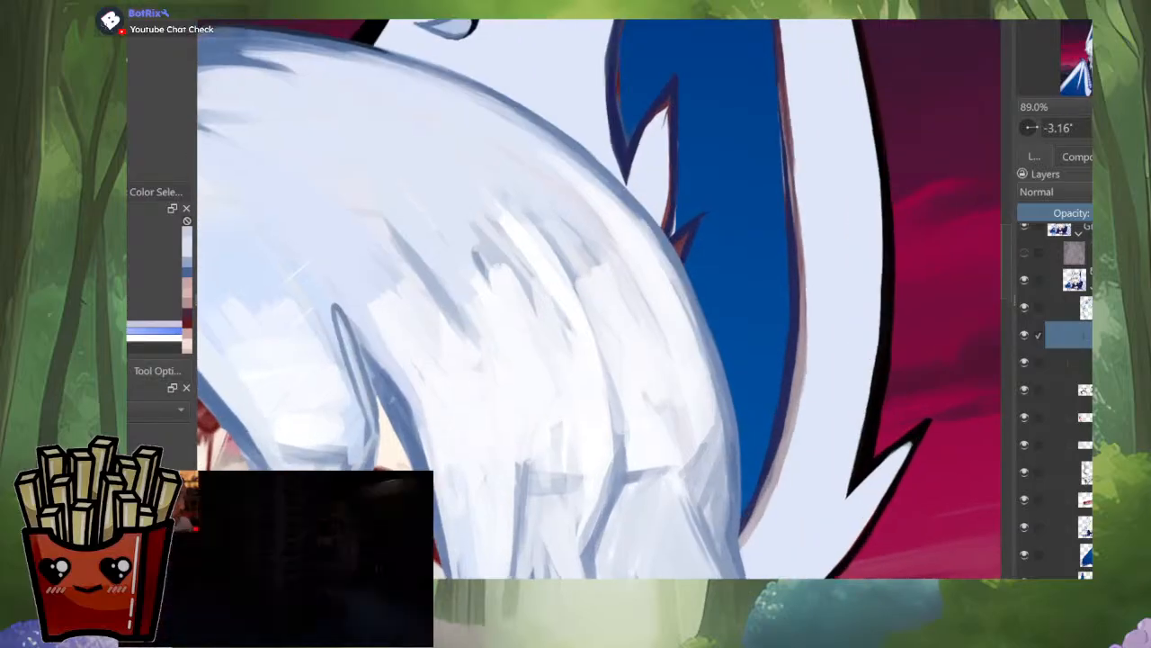
{"action": "left_click", "coordinate": [706, 410], "text": "ctrl"}
{"action": "mouse_move", "coordinate": [682, 421]}
{"action": "left_mouse_down"}
{"action": "mouse_move", "coordinate": [694, 411]}
{"action": "mouse_move", "coordinate": [681, 421]}
{"action": "left_mouse_up"}
{"action": "scroll", "coordinate": [680, 349], "scroll_direction": "down", "scroll_amount": 5}
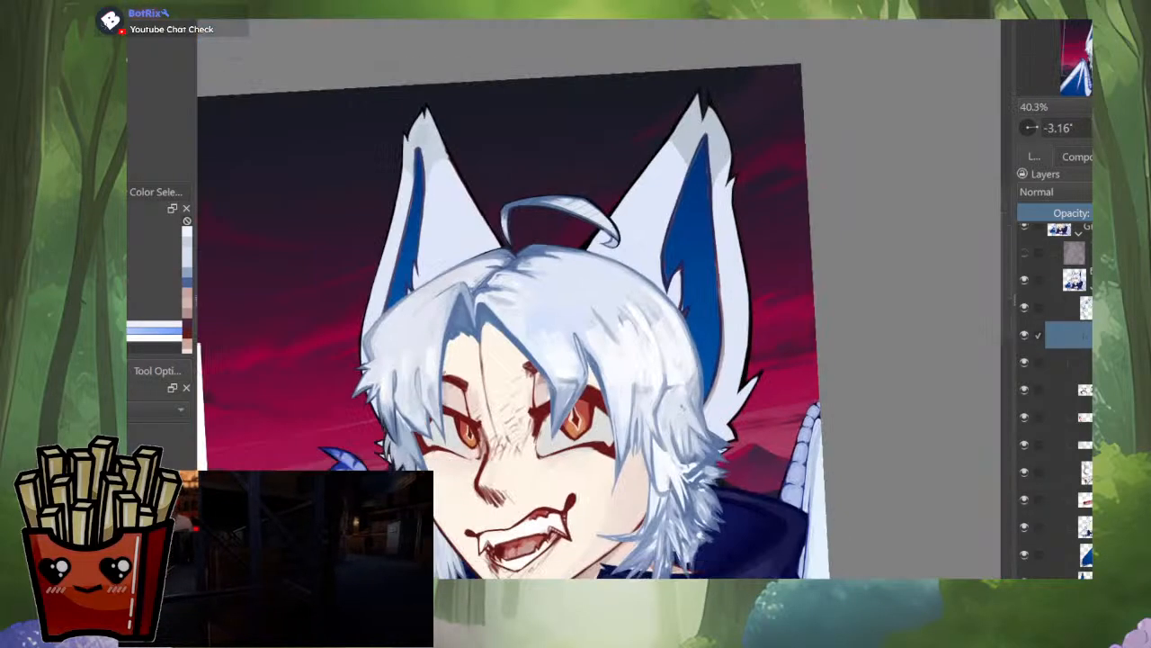
Step: Examine the crown and fringe in mirrored and unmirrored views, both up close and as part of the whole portrait
{"action": "key", "text": "m"}
{"action": "scroll", "coordinate": [571, 419], "scroll_direction": "up", "scroll_amount": 5}
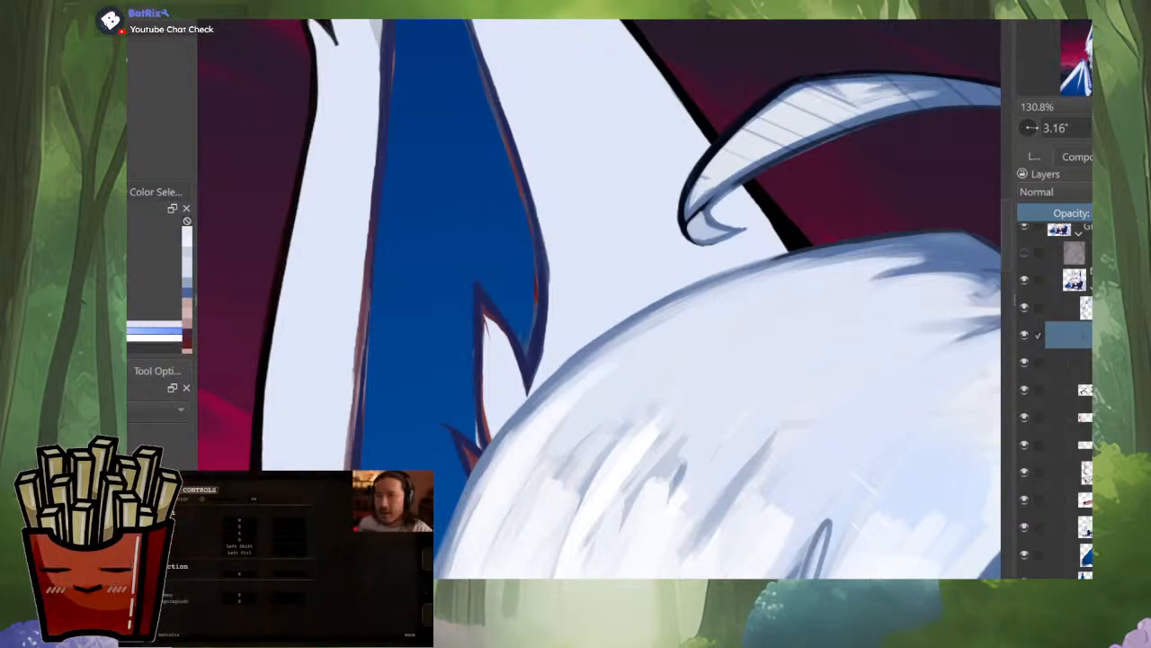
{"action": "scroll", "coordinate": [486, 450], "scroll_direction": "down", "scroll_amount": 3}
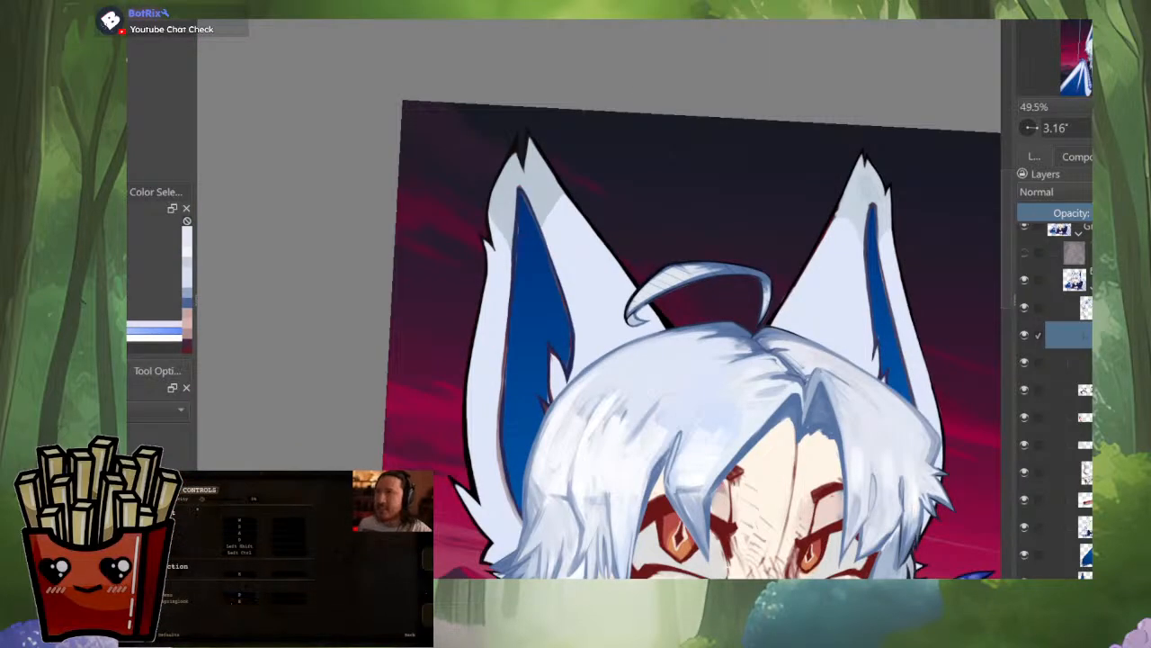
{"action": "scroll", "coordinate": [751, 449], "scroll_direction": "down", "scroll_amount": 3}
{"action": "scroll", "coordinate": [742, 391], "scroll_direction": "up", "scroll_amount": 5}
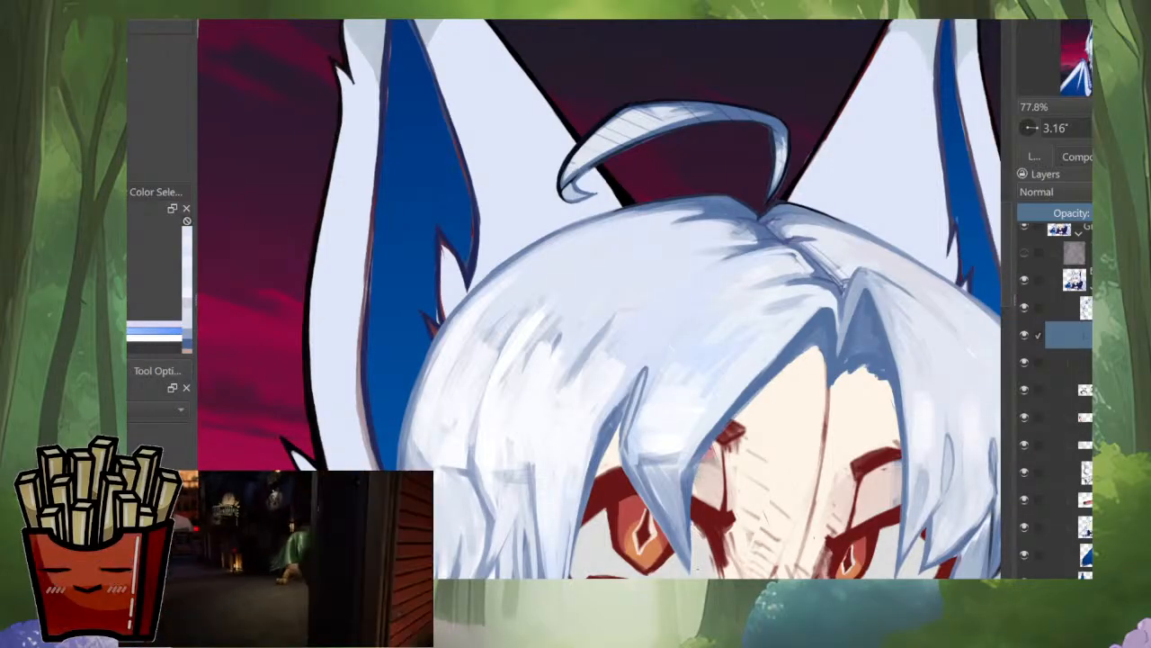
{"action": "key", "text": "m"}
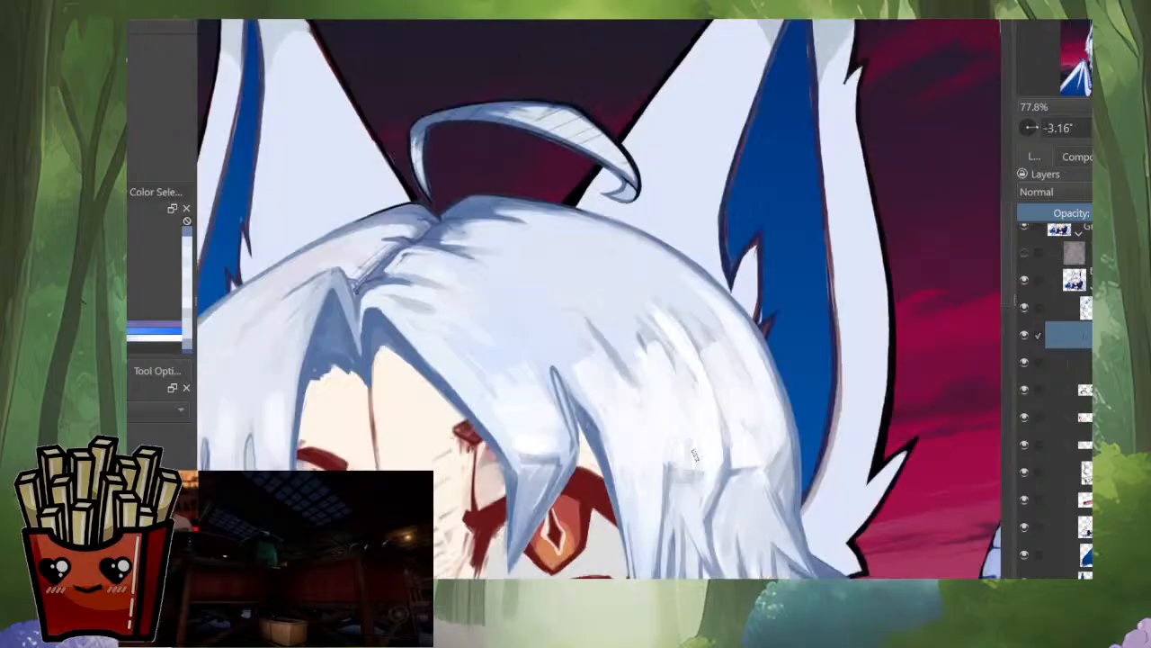
{"action": "left_click_drag", "start_coordinate": [539, 396], "coordinate": [675, 325]}
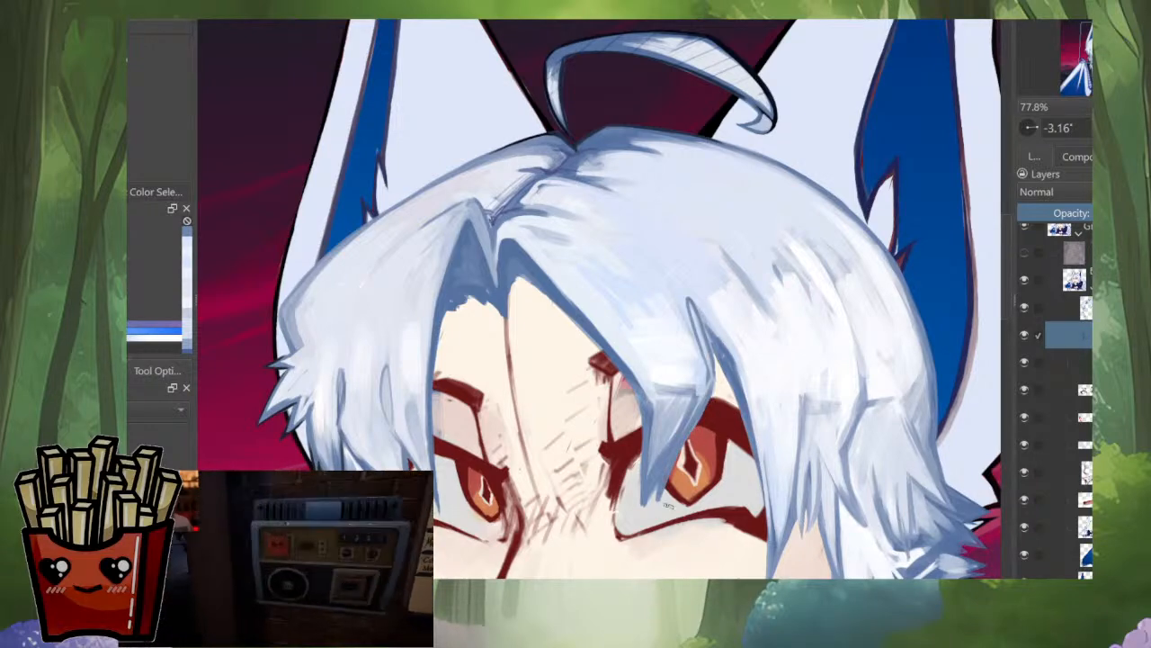
{"action": "scroll", "coordinate": [801, 380], "scroll_direction": "down", "scroll_amount": 4}
{"action": "key", "text": "m"}
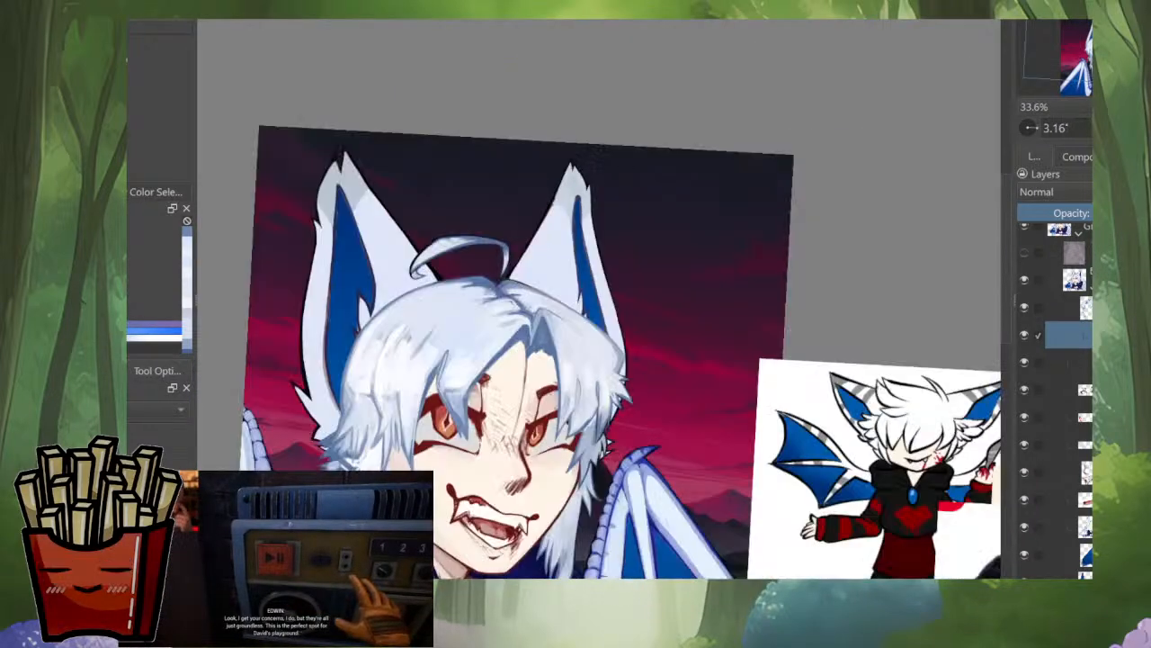
{"action": "left_click_drag", "start_coordinate": [455, 379], "coordinate": [587, 412]}
{"action": "scroll", "coordinate": [587, 412], "scroll_direction": "up", "scroll_amount": 4}
{"action": "left_click_drag", "start_coordinate": [530, 364], "coordinate": [571, 395]}
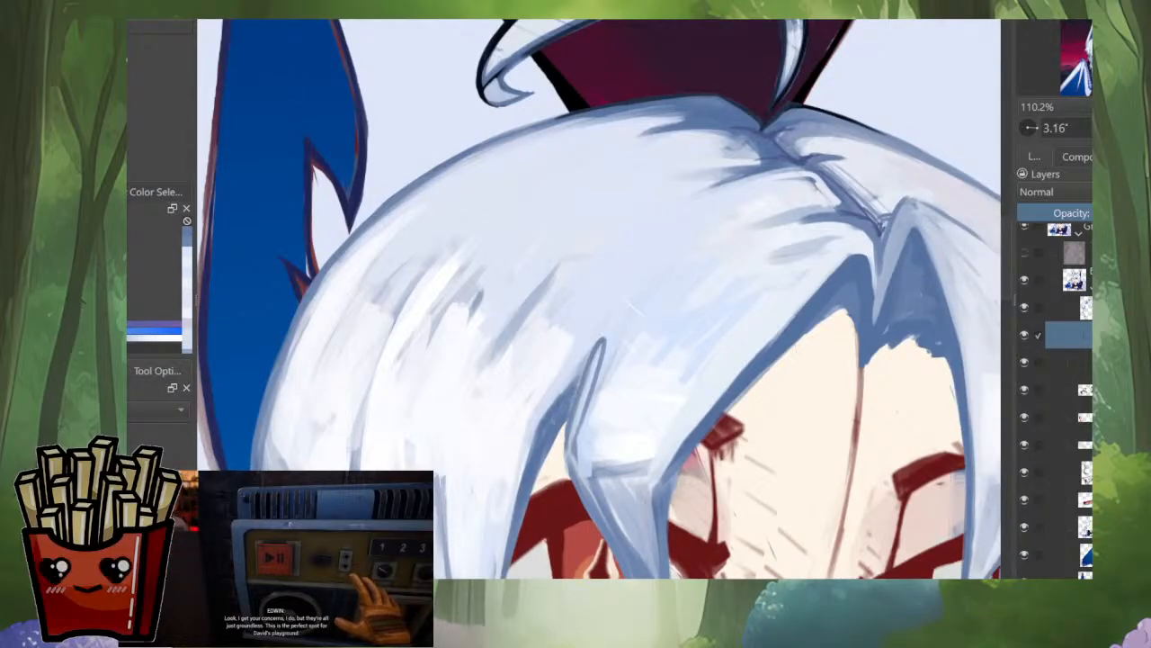
Step: Sample a pale hair tone and paint short strands into the highlight on the crown above the fringe lock
{"action": "scroll", "coordinate": [596, 394], "scroll_direction": "down", "scroll_amount": 4}
{"action": "mouse_move", "coordinate": [576, 370]}
{"action": "left_mouse_down"}
{"action": "mouse_move", "coordinate": [671, 345]}
{"action": "mouse_move", "coordinate": [639, 366]}
{"action": "left_mouse_up"}
{"action": "scroll", "coordinate": [668, 341], "scroll_direction": "up", "scroll_amount": 3}
{"action": "left_click", "coordinate": [661, 346], "text": "ctrl"}
{"action": "left_click_drag", "start_coordinate": [674, 315], "coordinate": [636, 357]}
{"action": "left_click", "coordinate": [685, 277], "text": "ctrl"}
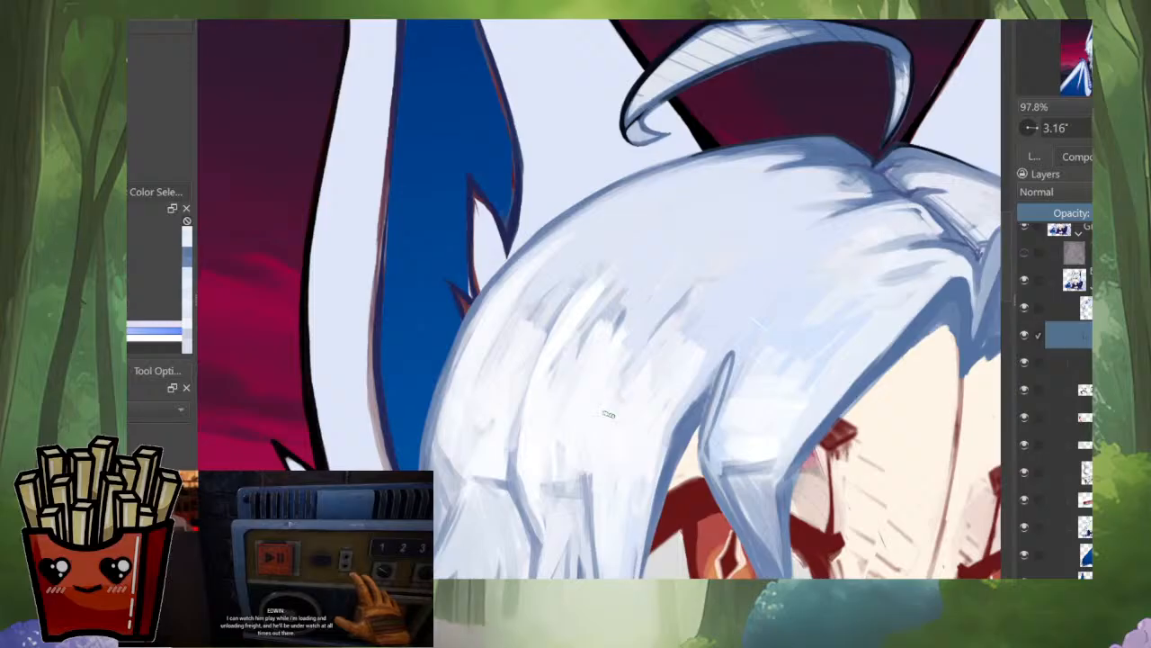
{"action": "scroll", "coordinate": [693, 328], "scroll_direction": "down", "scroll_amount": 4}
{"action": "scroll", "coordinate": [700, 315], "scroll_direction": "down", "scroll_amount": 4}
{"action": "scroll", "coordinate": [701, 311], "scroll_direction": "up", "scroll_amount": 4}
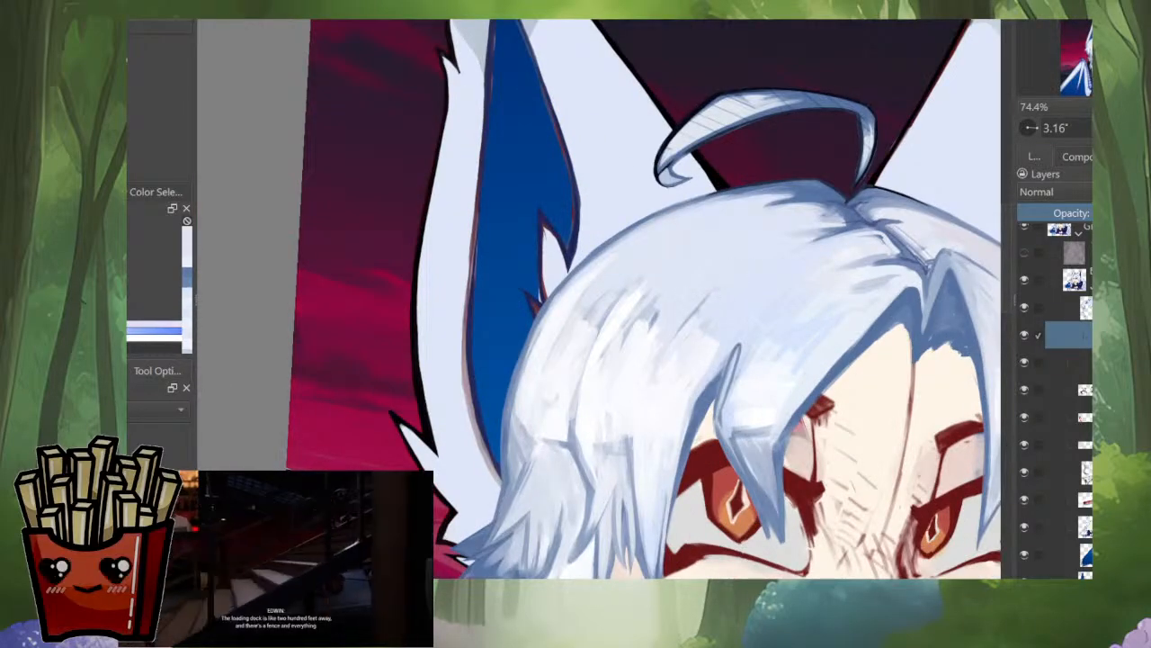
Step: Blend white and grey-blue strokes through the crown highlight to soften its hard dark strand marks
{"action": "left_click_drag", "start_coordinate": [721, 288], "coordinate": [744, 330]}
{"action": "left_click", "coordinate": [658, 351], "text": "ctrl"}
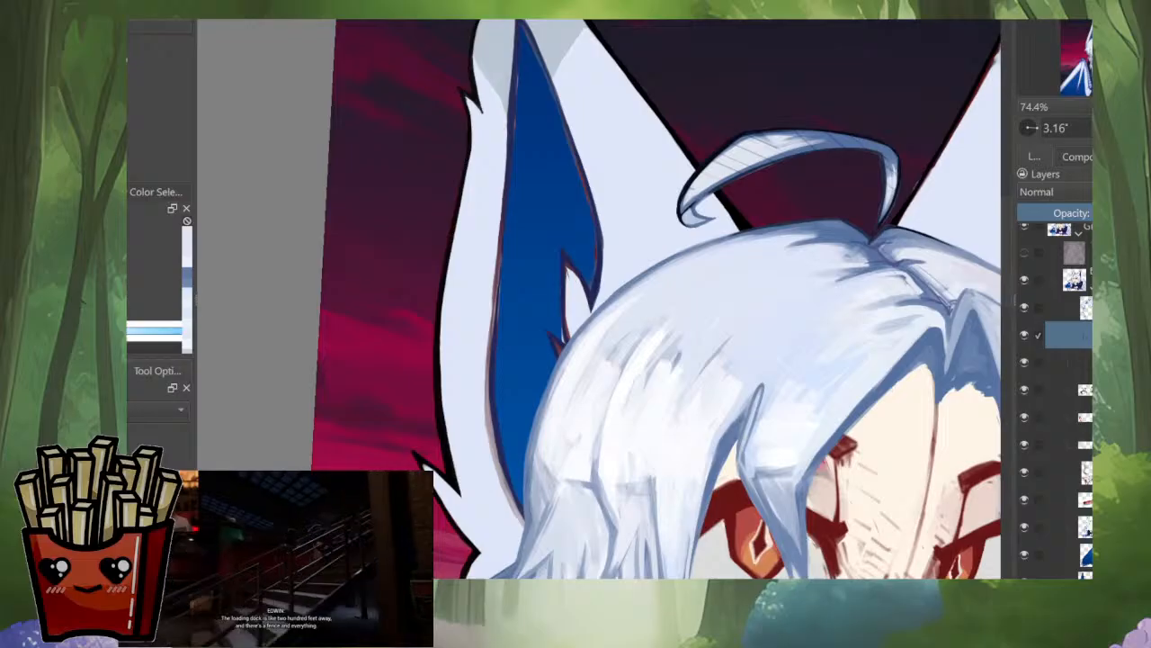
{"action": "left_click", "coordinate": [666, 333], "text": "ctrl"}
{"action": "left_click", "coordinate": [631, 428], "text": "ctrl"}
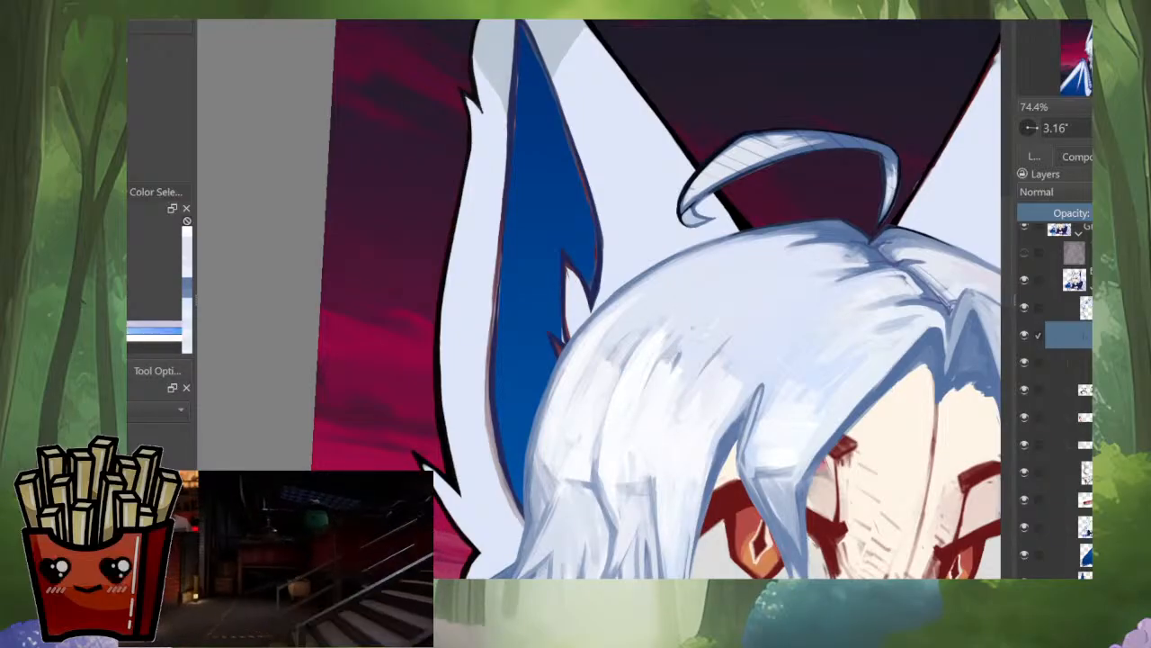
{"action": "left_click", "coordinate": [709, 338], "text": "ctrl"}
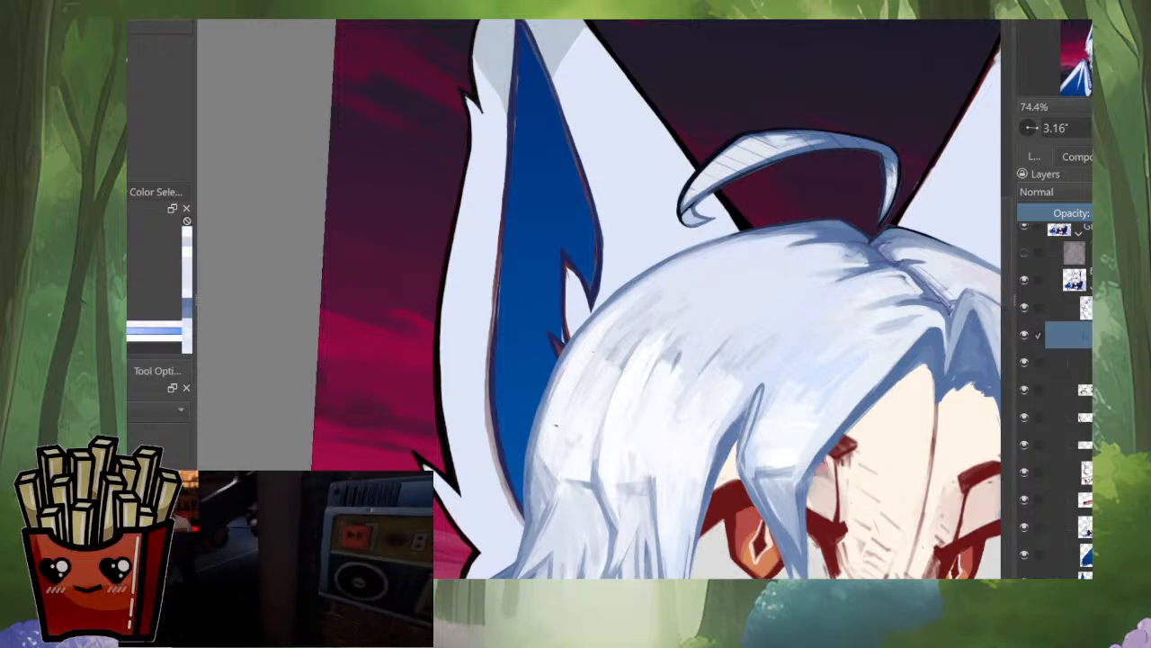
{"action": "scroll", "coordinate": [607, 356], "scroll_direction": "down", "scroll_amount": 6}
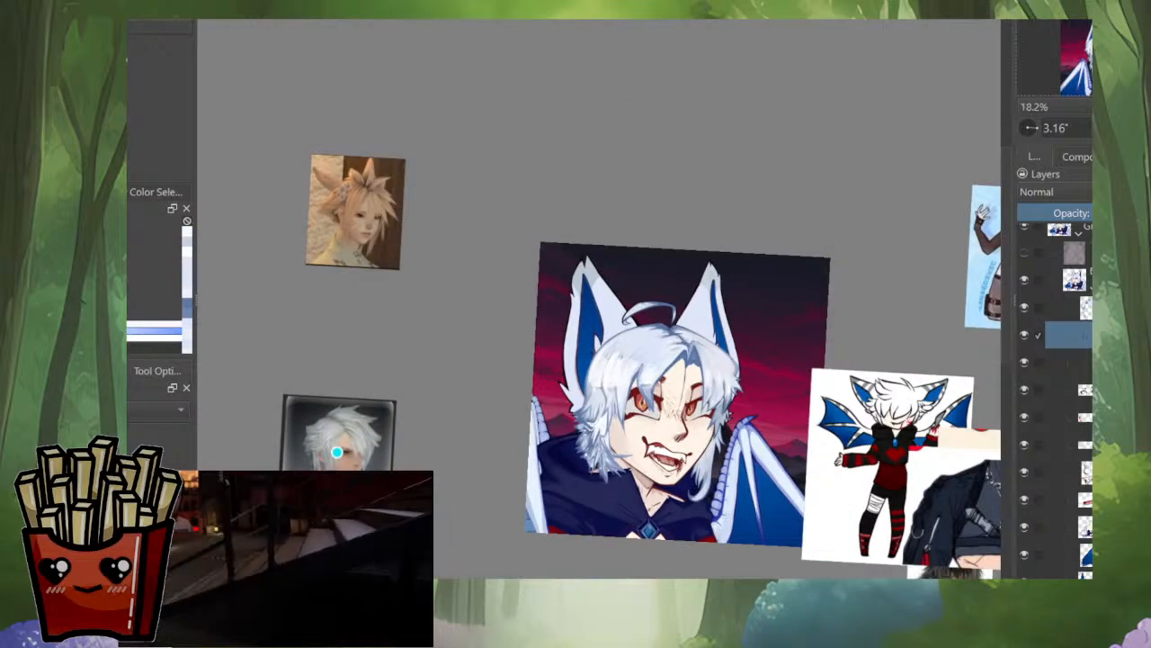
{"action": "scroll", "coordinate": [607, 350], "scroll_direction": "up", "scroll_amount": 6}
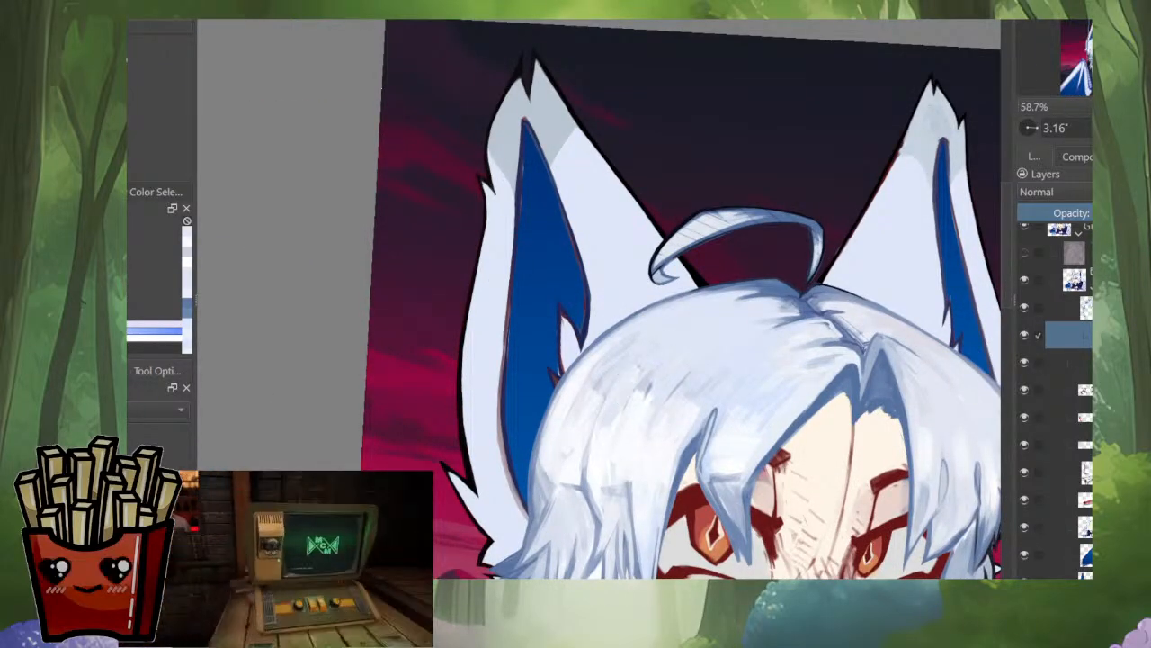
{"action": "scroll", "coordinate": [688, 340], "scroll_direction": "down", "scroll_amount": 5}
{"action": "scroll", "coordinate": [667, 369], "scroll_direction": "up", "scroll_amount": 5}
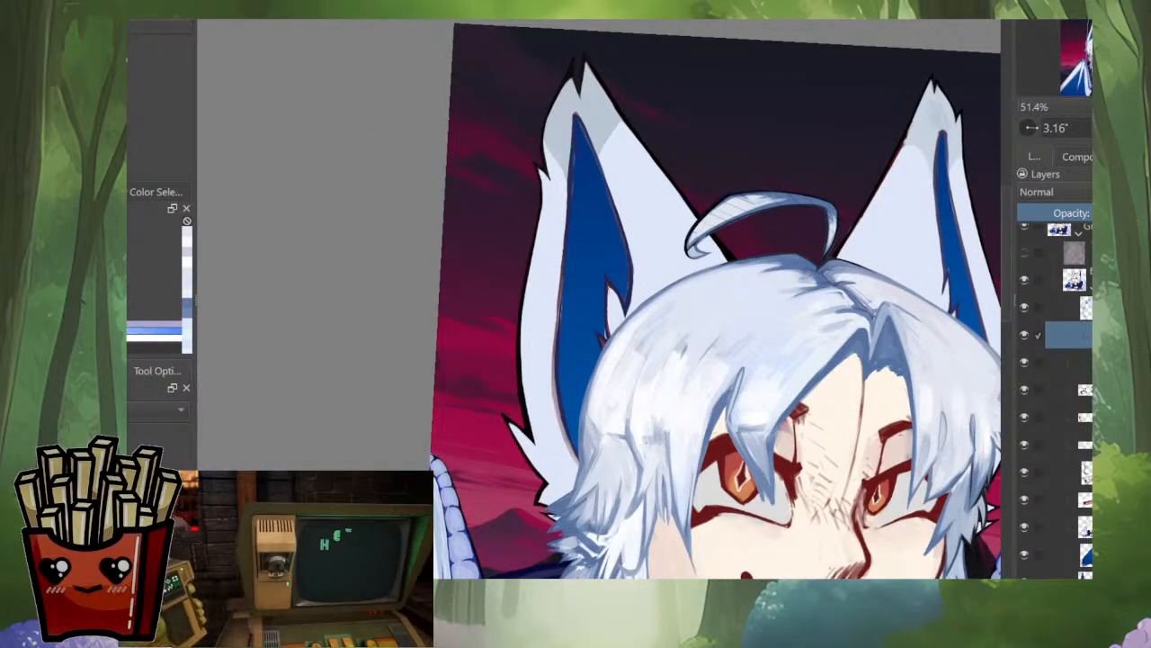
Step: Paint light strokes over the dark fold lines in the side hair next to the eye
{"action": "left_click_drag", "start_coordinate": [649, 484], "coordinate": [680, 387]}
{"action": "left_click_drag", "start_coordinate": [729, 273], "coordinate": [732, 196]}
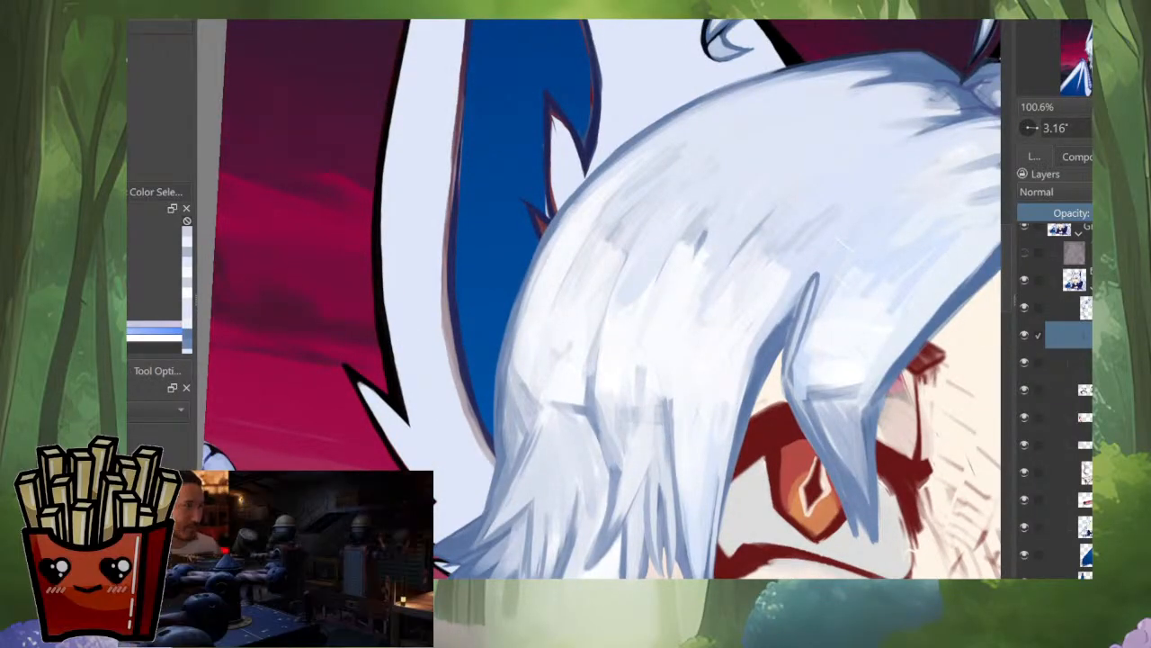
{"action": "left_click_drag", "start_coordinate": [624, 396], "coordinate": [610, 449]}
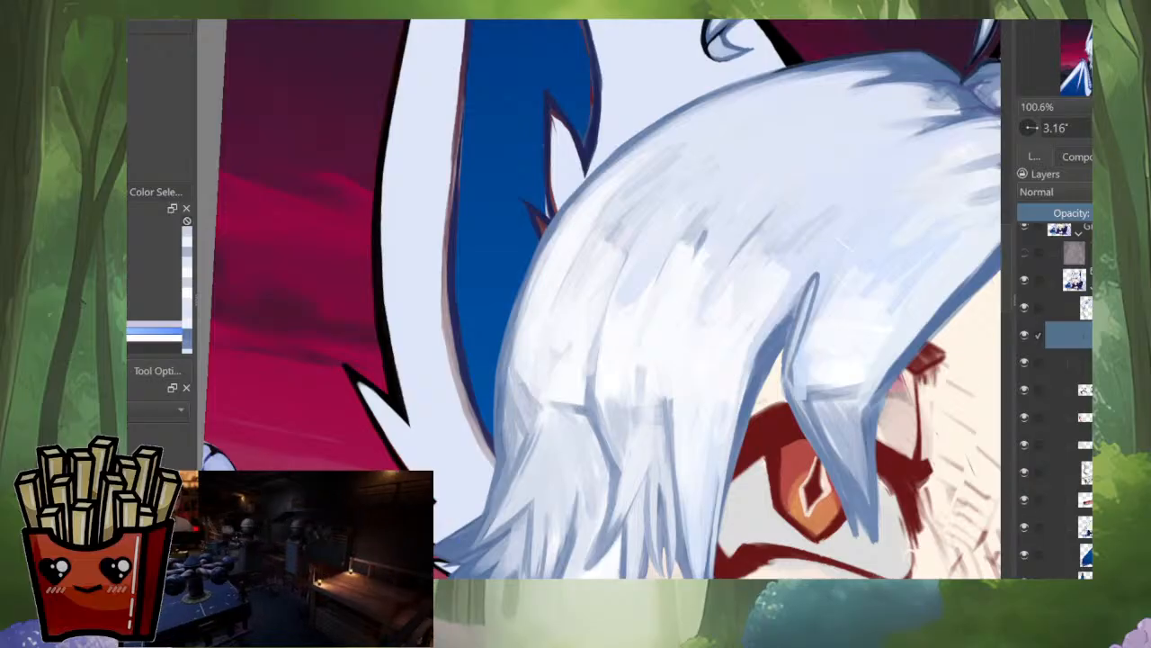
{"action": "scroll", "coordinate": [559, 400], "scroll_direction": "down", "scroll_amount": 4}
{"action": "scroll", "coordinate": [561, 355], "scroll_direction": "up", "scroll_amount": 4}
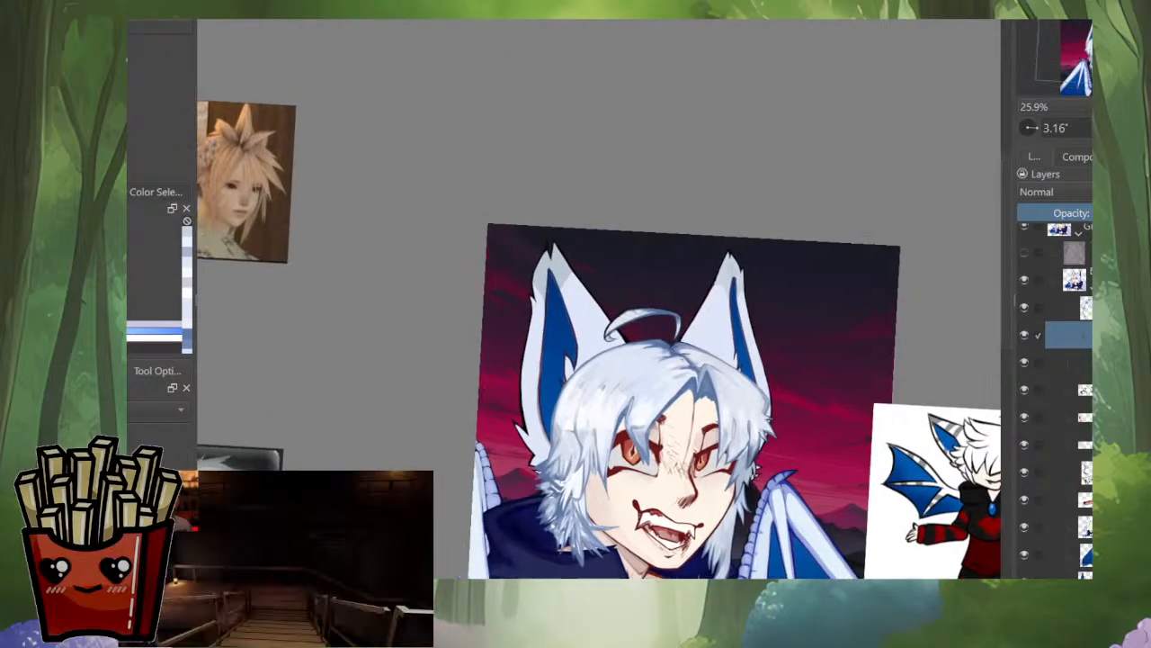
Step: Paint soft pale grey-blue strands along the upper edge of the crown highlight near the ear
{"action": "left_click_drag", "start_coordinate": [561, 354], "coordinate": [559, 403]}
{"action": "left_click", "coordinate": [607, 280], "text": "ctrl"}
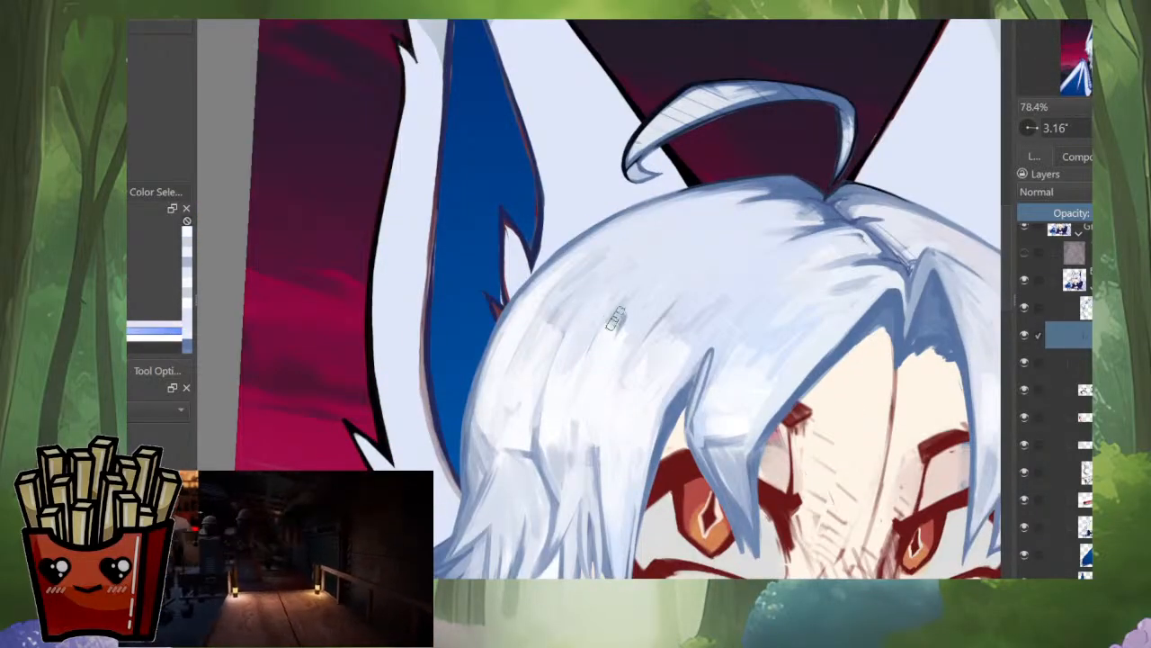
{"action": "left_click", "coordinate": [616, 317], "text": "ctrl"}
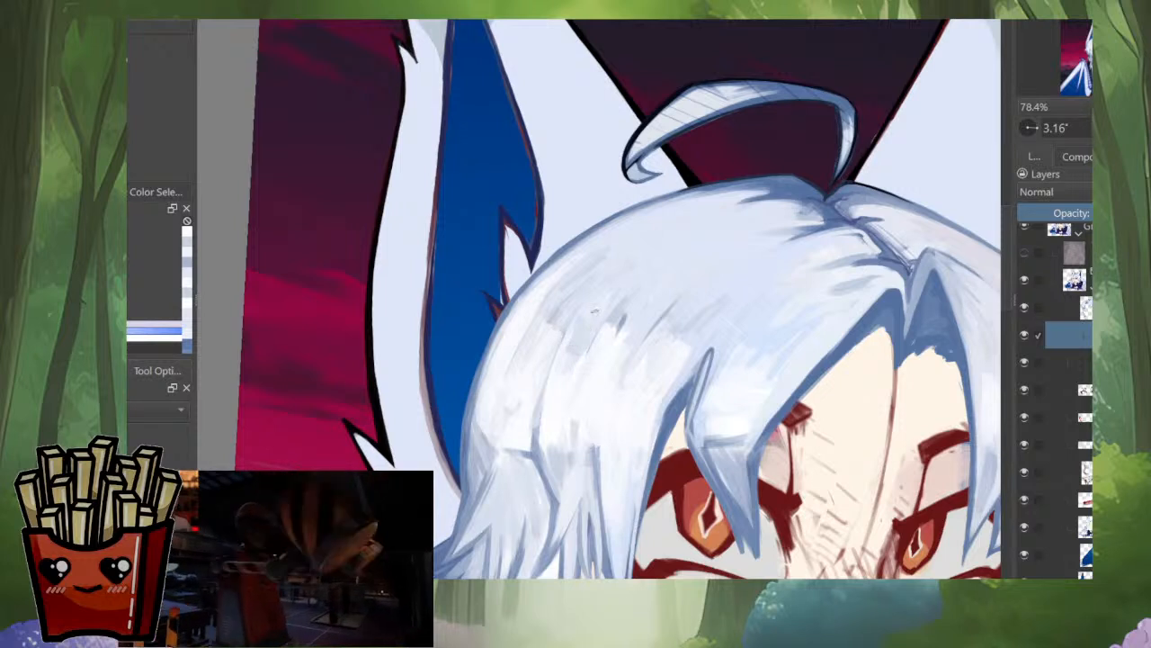
{"action": "left_click_drag", "start_coordinate": [594, 311], "coordinate": [581, 342]}
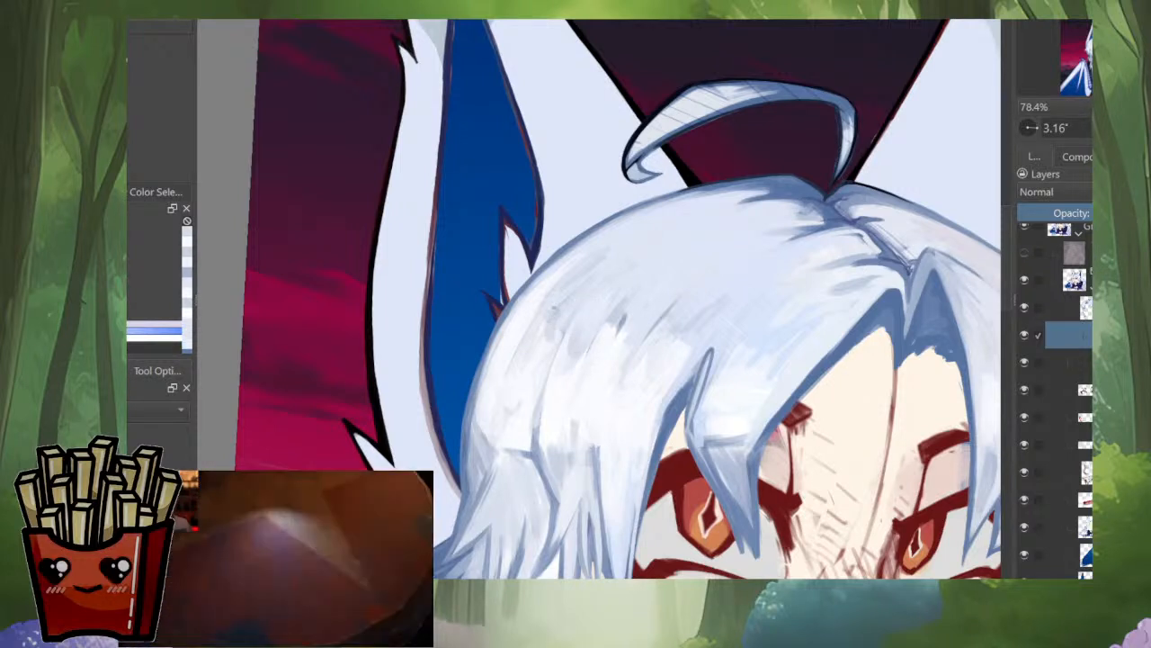
{"action": "left_click_drag", "start_coordinate": [588, 281], "coordinate": [540, 332]}
{"action": "left_click", "coordinate": [549, 342], "text": "ctrl"}
{"action": "left_click", "coordinate": [558, 310], "text": "ctrl"}
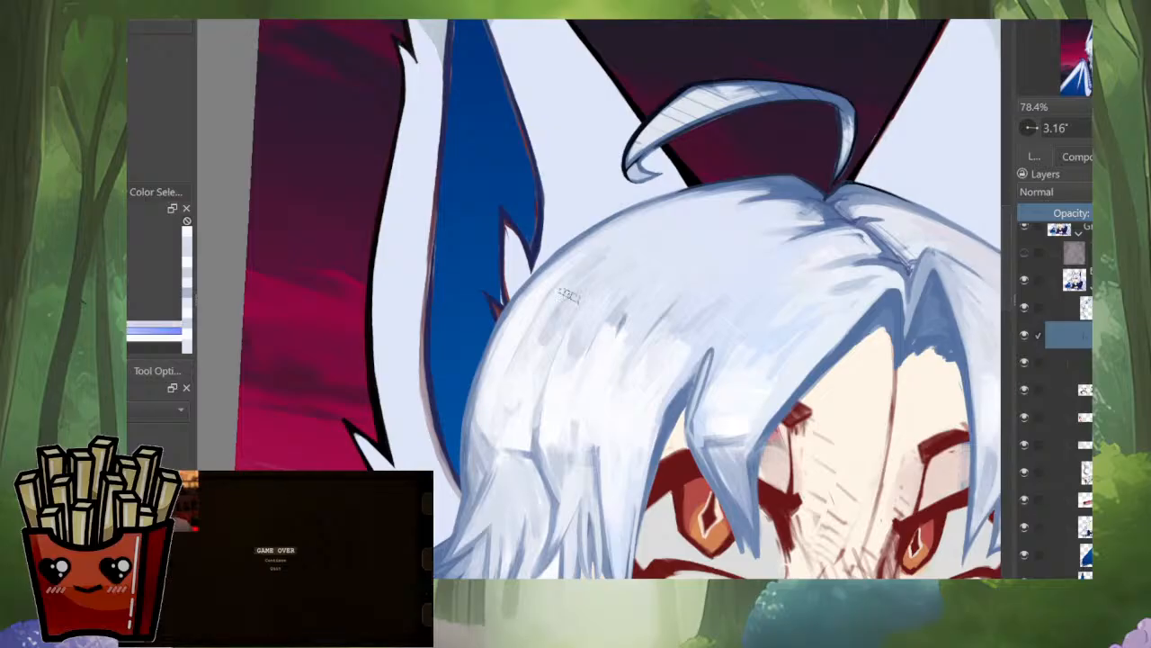
{"action": "left_click_drag", "start_coordinate": [577, 291], "coordinate": [562, 303]}
Step: Soften the remaining dark mark in the crown highlight with broader grey-blue strokes
{"action": "scroll", "coordinate": [661, 302], "scroll_direction": "down", "scroll_amount": 6}
{"action": "scroll", "coordinate": [646, 312], "scroll_direction": "up", "scroll_amount": 5}
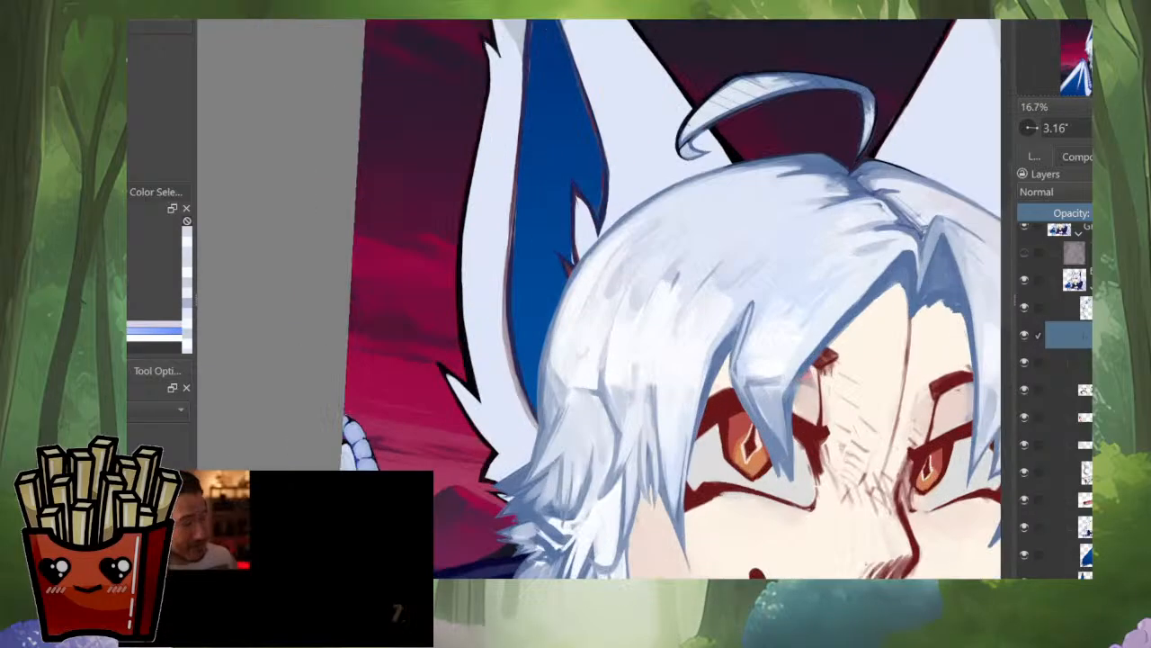
{"action": "mouse_move", "coordinate": [677, 272]}
{"action": "left_mouse_down"}
{"action": "mouse_move", "coordinate": [631, 284]}
{"action": "mouse_move", "coordinate": [664, 301]}
{"action": "left_mouse_up"}
{"action": "left_click", "coordinate": [623, 284], "text": "ctrl"}
{"action": "left_click", "coordinate": [661, 306], "text": "ctrl"}
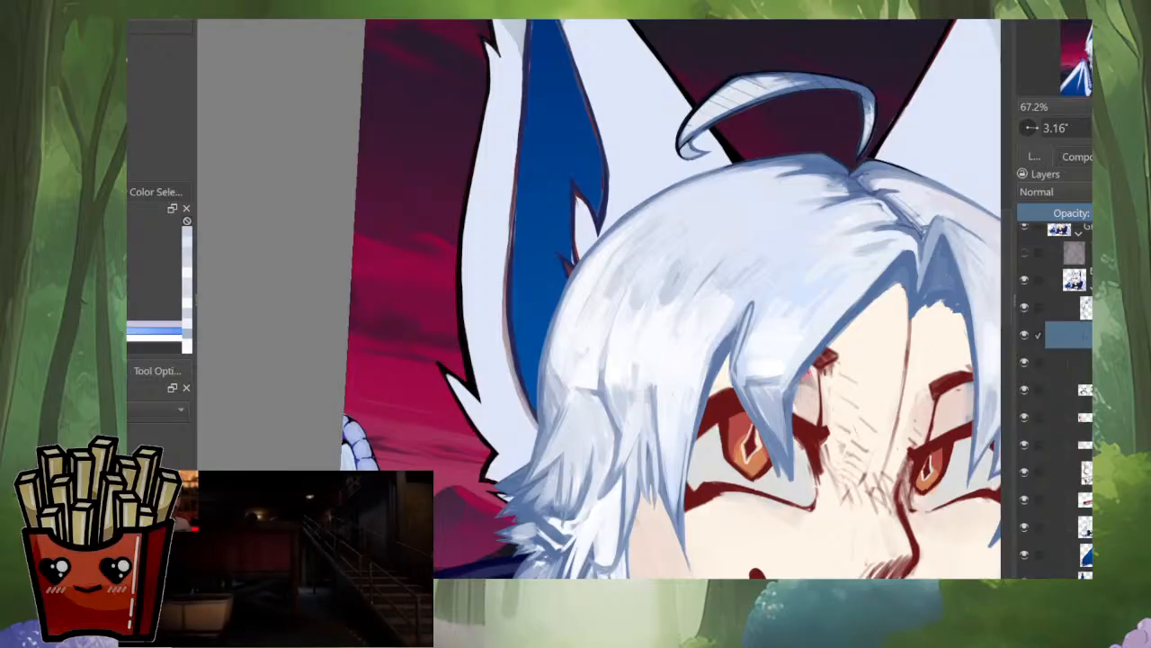
Step: Compare the portrait's hair with the reference images in mirrored and normal views, and inspect the side hair up close
{"action": "scroll", "coordinate": [680, 318], "scroll_direction": "down", "scroll_amount": 3}
{"action": "key", "text": "m"}
{"action": "key", "text": "m"}
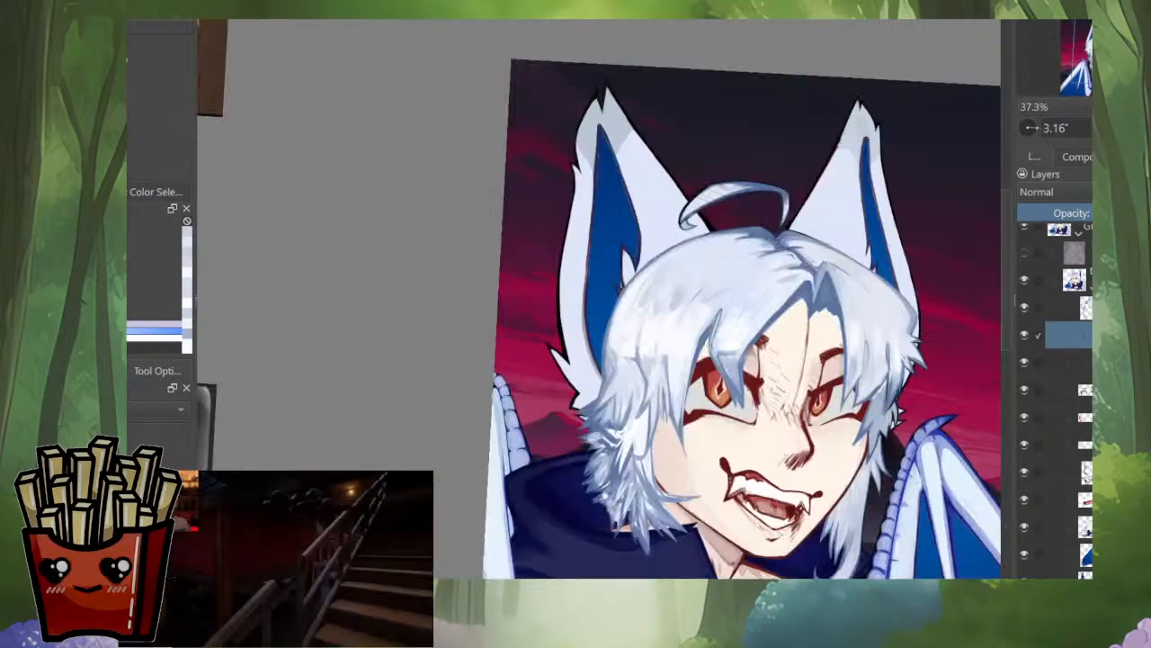
{"action": "scroll", "coordinate": [567, 333], "scroll_direction": "up", "scroll_amount": 5}
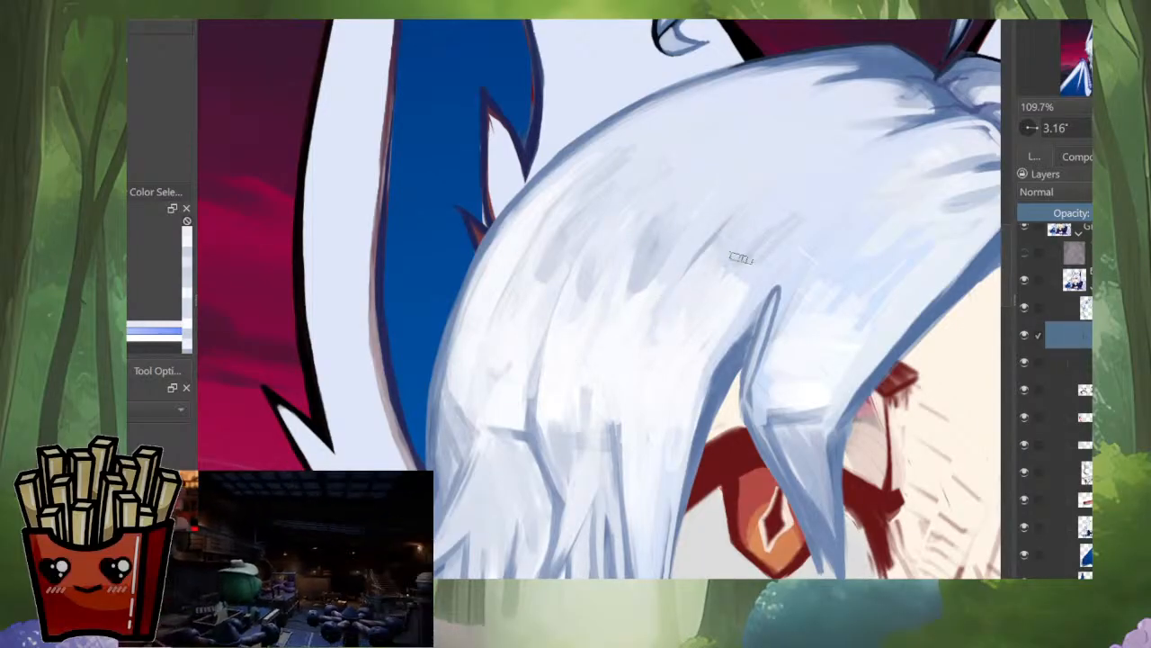
{"action": "scroll", "coordinate": [673, 336], "scroll_direction": "down", "scroll_amount": 4}
{"action": "scroll", "coordinate": [664, 367], "scroll_direction": "up", "scroll_amount": 3}
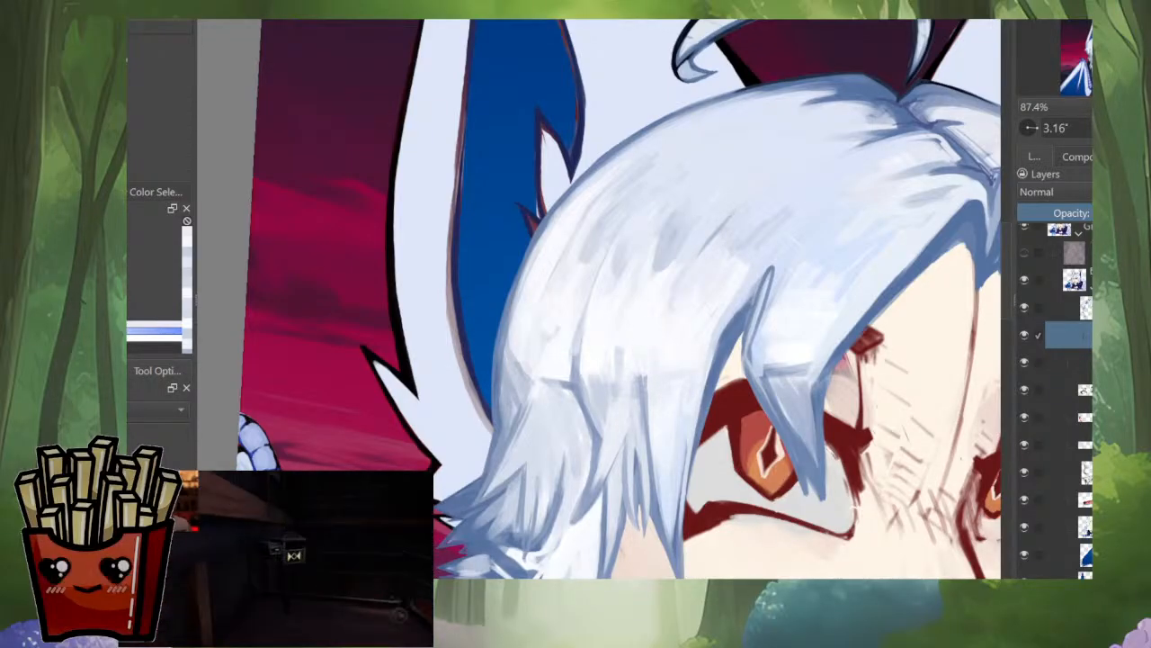
{"action": "scroll", "coordinate": [718, 383], "scroll_direction": "down", "scroll_amount": 5}
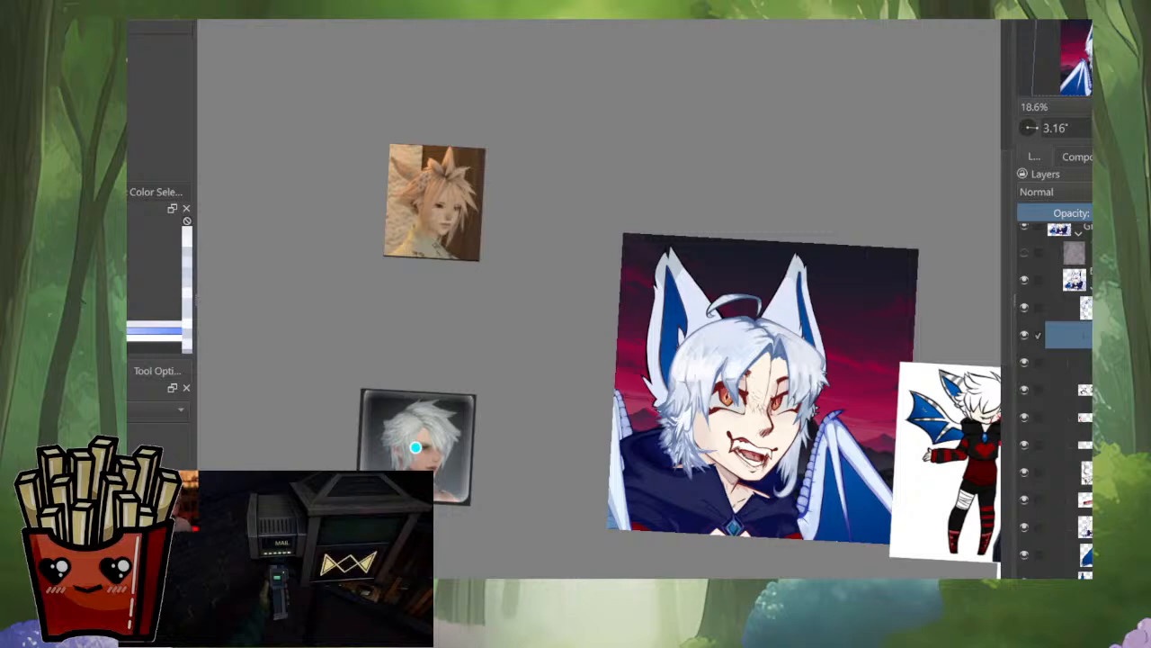
{"action": "key", "text": "m"}
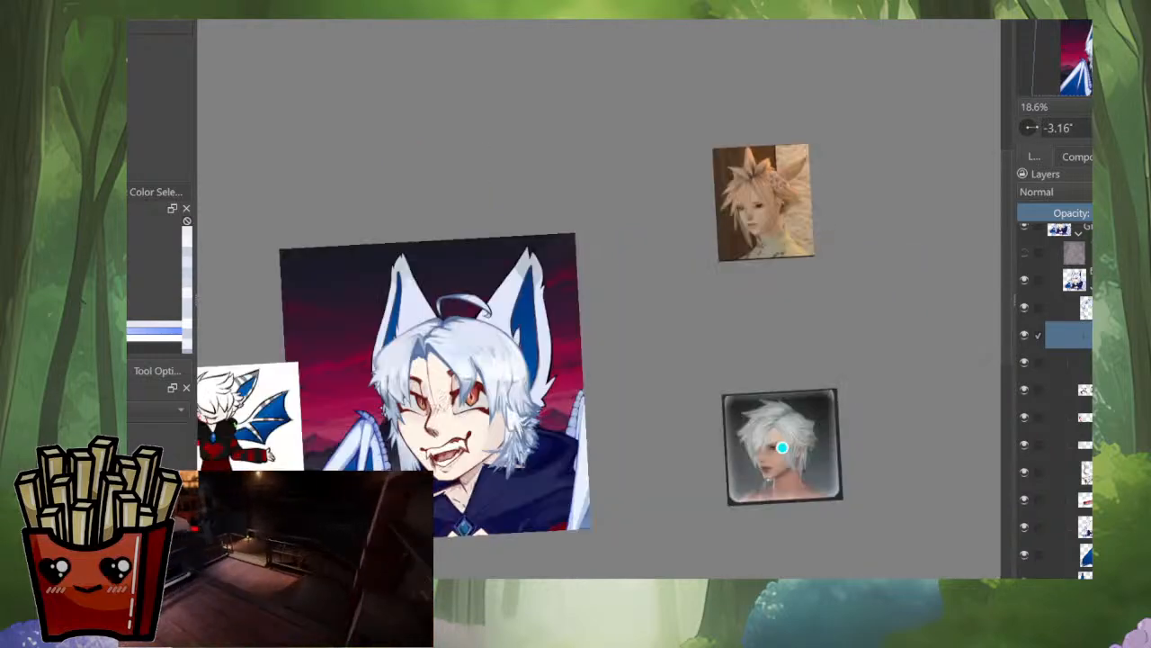
{"action": "left_click_drag", "start_coordinate": [524, 440], "coordinate": [648, 417]}
{"action": "scroll", "coordinate": [649, 416], "scroll_direction": "up", "scroll_amount": 4}
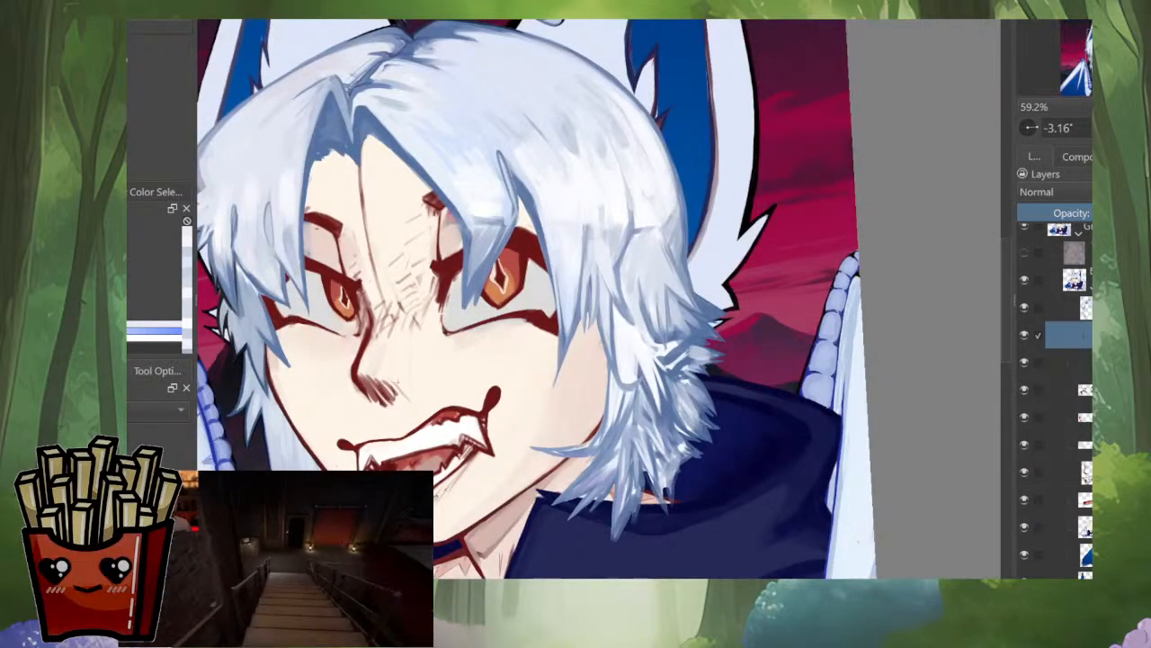
{"action": "left_click_drag", "start_coordinate": [576, 297], "coordinate": [613, 350]}
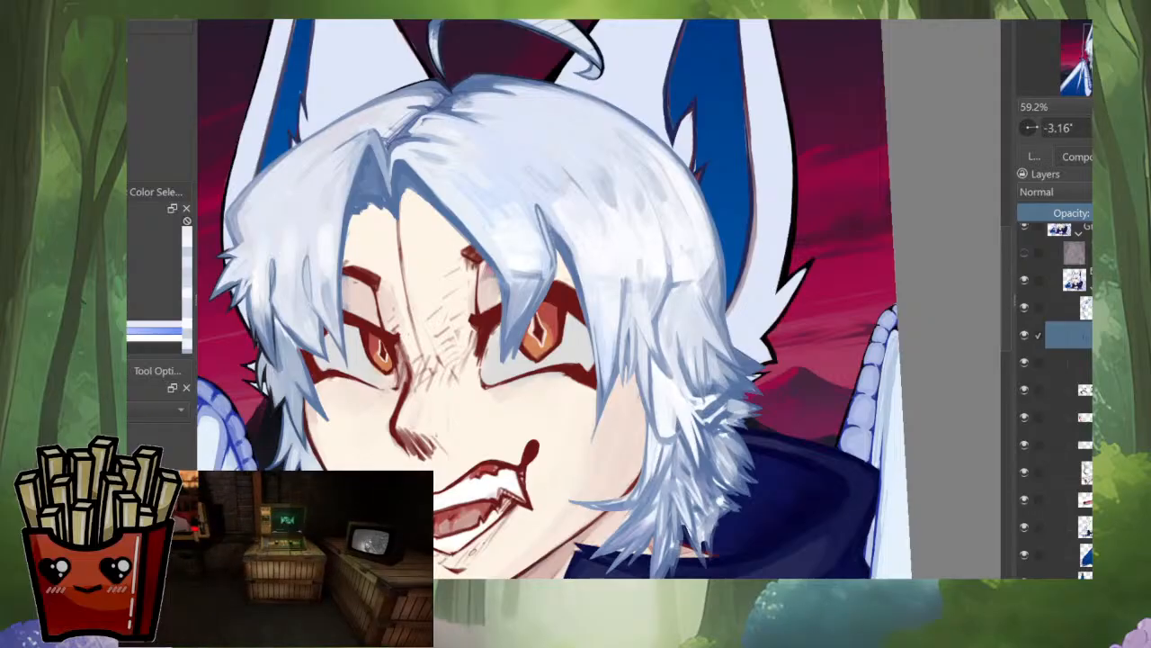
{"action": "scroll", "coordinate": [827, 261], "scroll_direction": "up", "scroll_amount": 5}
{"action": "key", "text": "m"}
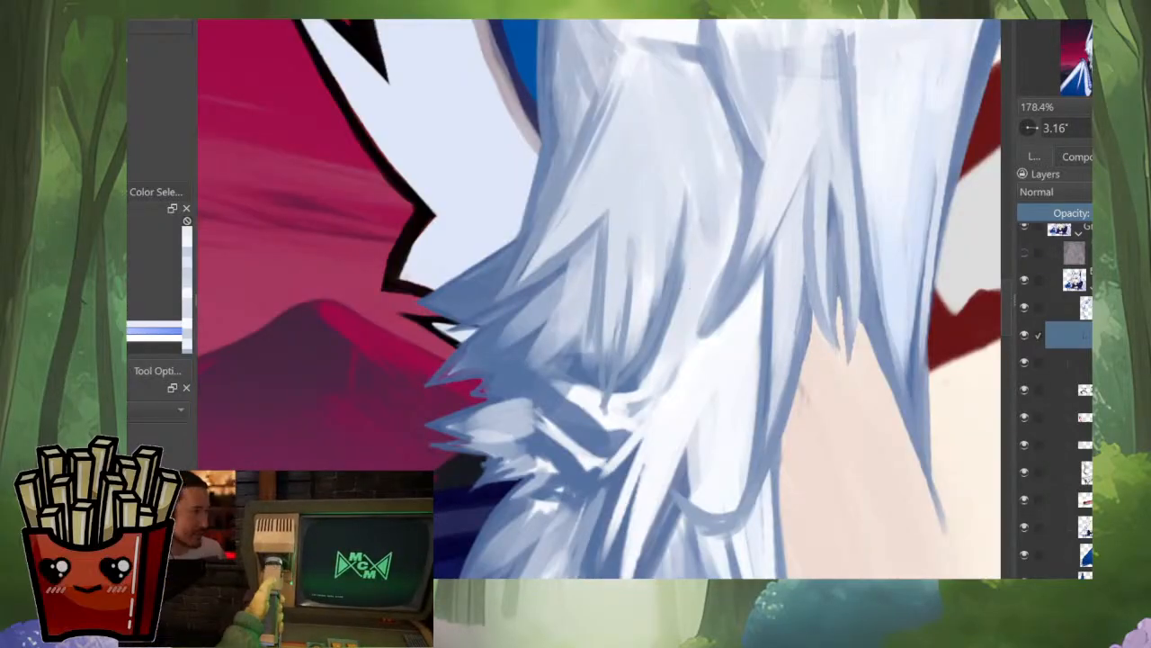
Step: Paint pale blue-grey tapered strands into the dark outer tips of the side hair below the ear
{"action": "scroll", "coordinate": [558, 225], "scroll_direction": "up", "scroll_amount": 3}
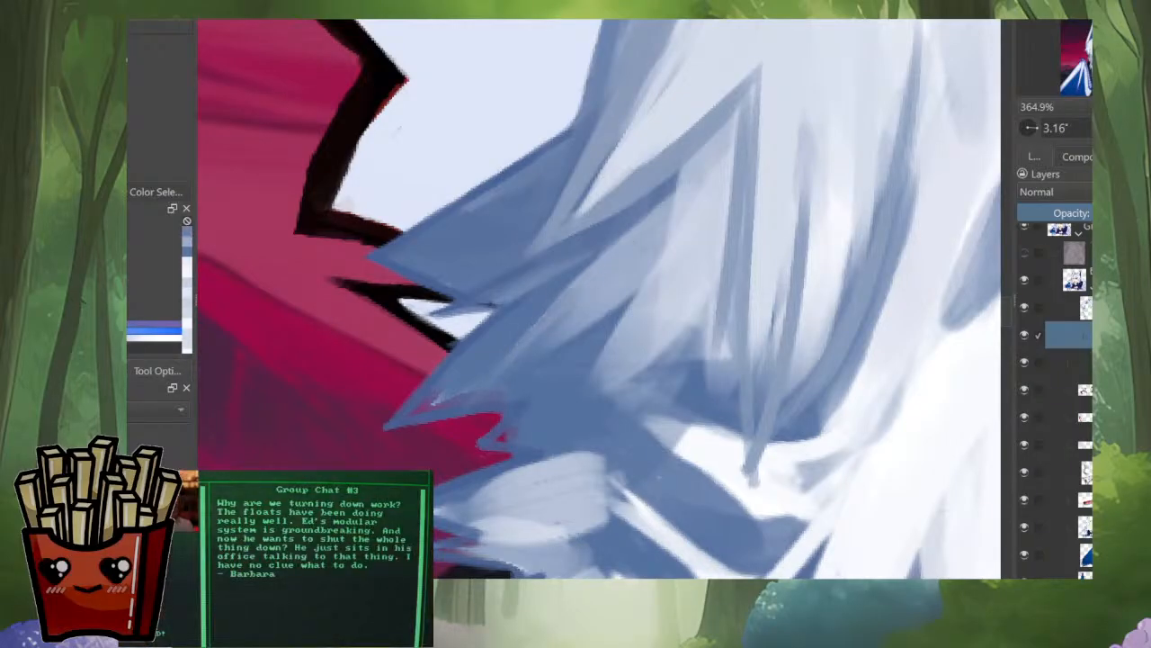
{"action": "left_click", "coordinate": [646, 288], "text": "ctrl"}
{"action": "left_click_drag", "start_coordinate": [608, 347], "coordinate": [551, 417]}
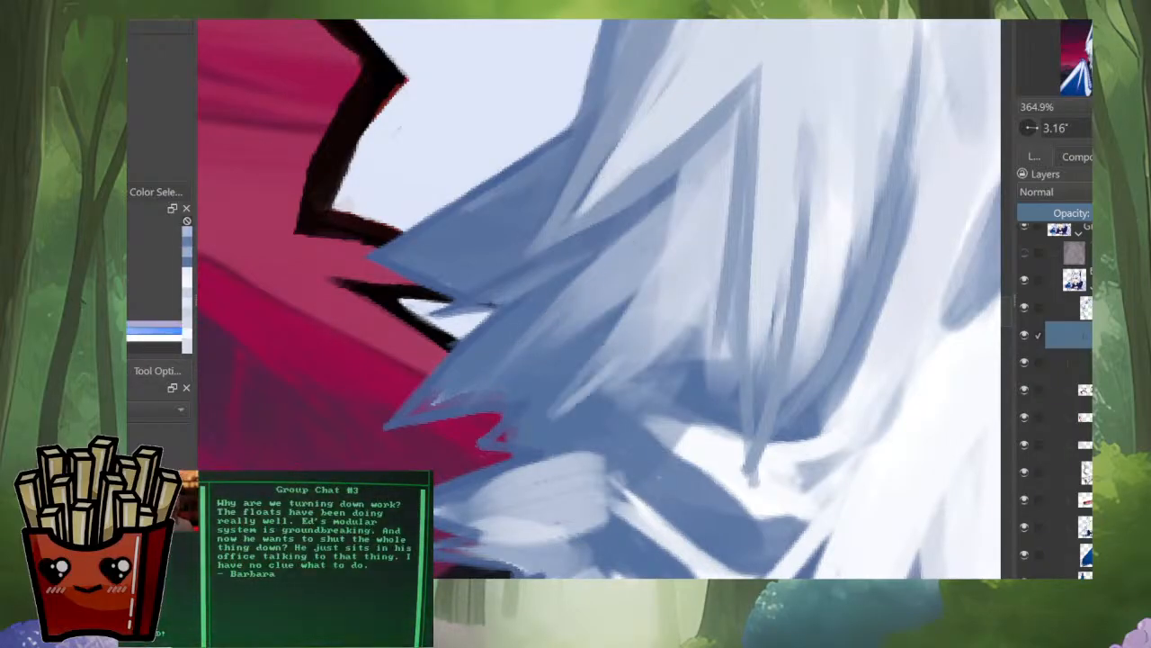
{"action": "left_click_drag", "start_coordinate": [597, 372], "coordinate": [537, 430]}
{"action": "mouse_move", "coordinate": [610, 349]}
{"action": "left_mouse_down"}
{"action": "mouse_move", "coordinate": [552, 412]}
{"action": "mouse_move", "coordinate": [595, 470]}
{"action": "left_mouse_up"}
{"action": "left_click", "coordinate": [486, 405], "text": "ctrl"}
{"action": "mouse_move", "coordinate": [460, 432]}
{"action": "left_mouse_down"}
{"action": "mouse_move", "coordinate": [440, 446]}
{"action": "mouse_move", "coordinate": [523, 489]}
{"action": "left_mouse_up"}
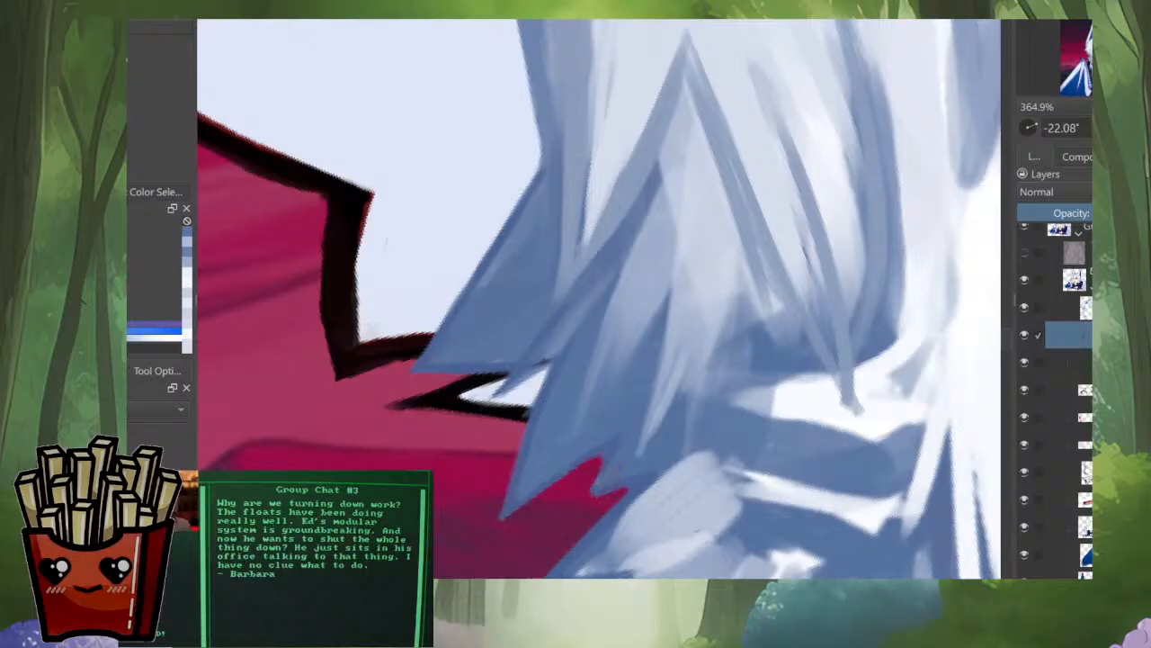
Step: Blend more pointed blue-grey strands into the shadow just above the lower outer hair tuft
{"action": "left_click_drag", "start_coordinate": [667, 408], "coordinate": [667, 531]}
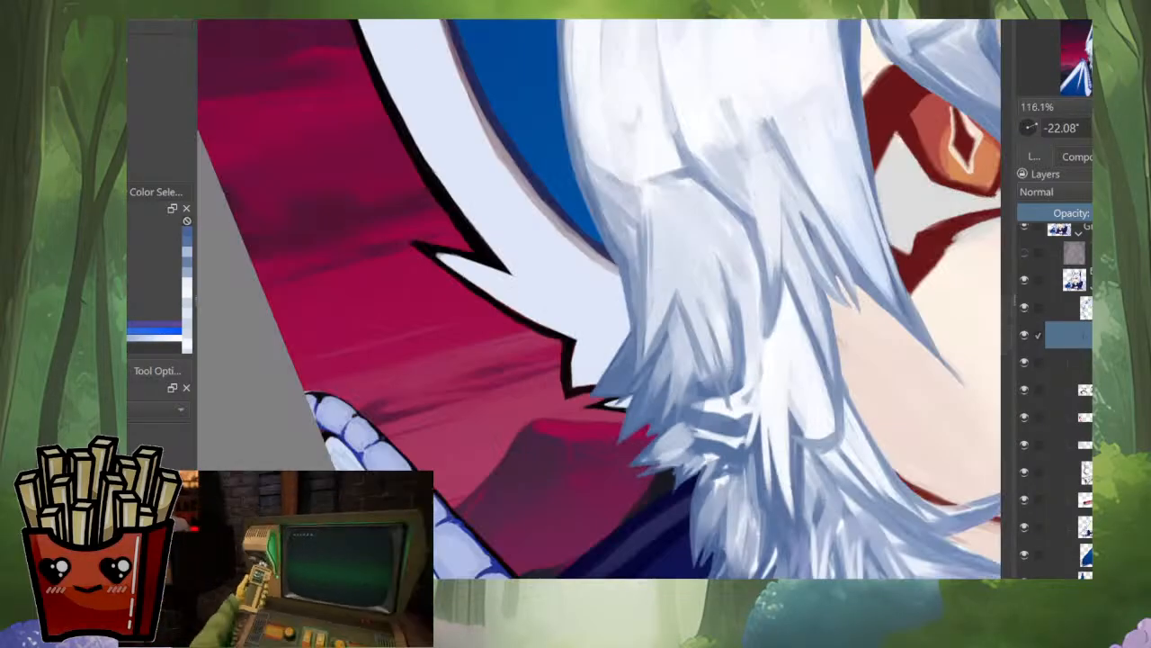
{"action": "left_click_drag", "start_coordinate": [654, 442], "coordinate": [609, 337]}
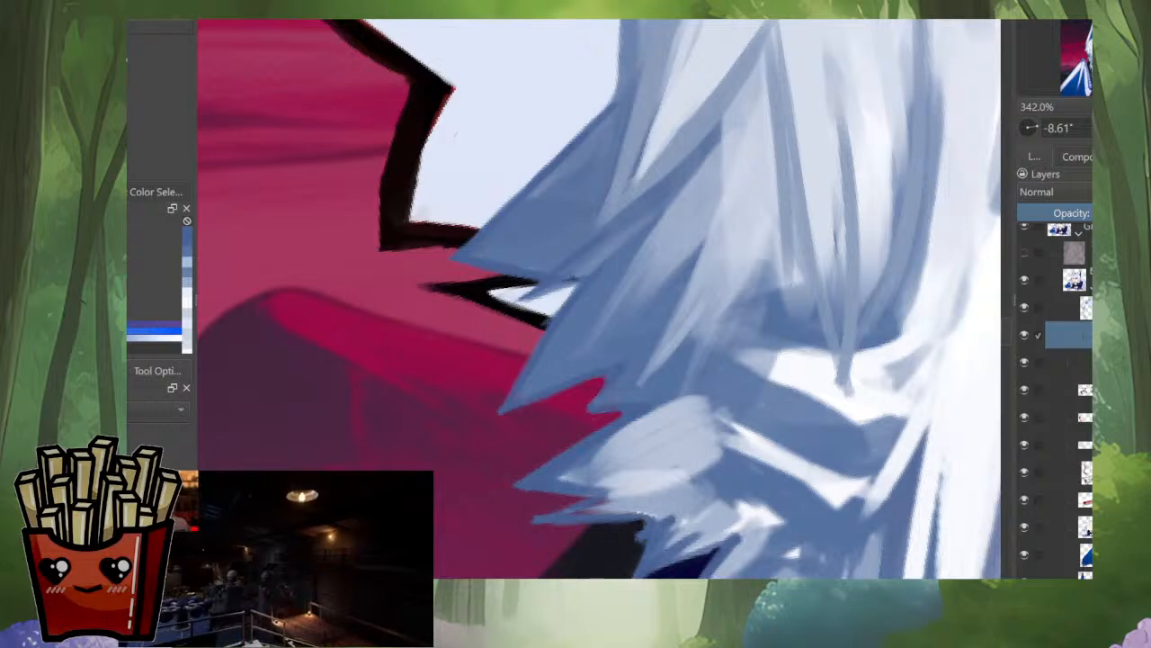
{"action": "left_click", "coordinate": [671, 405], "text": "ctrl"}
{"action": "left_click_drag", "start_coordinate": [707, 330], "coordinate": [676, 425]}
{"action": "mouse_move", "coordinate": [763, 316]}
{"action": "left_mouse_down"}
{"action": "mouse_move", "coordinate": [763, 426]}
{"action": "mouse_move", "coordinate": [717, 457]}
{"action": "left_mouse_up"}
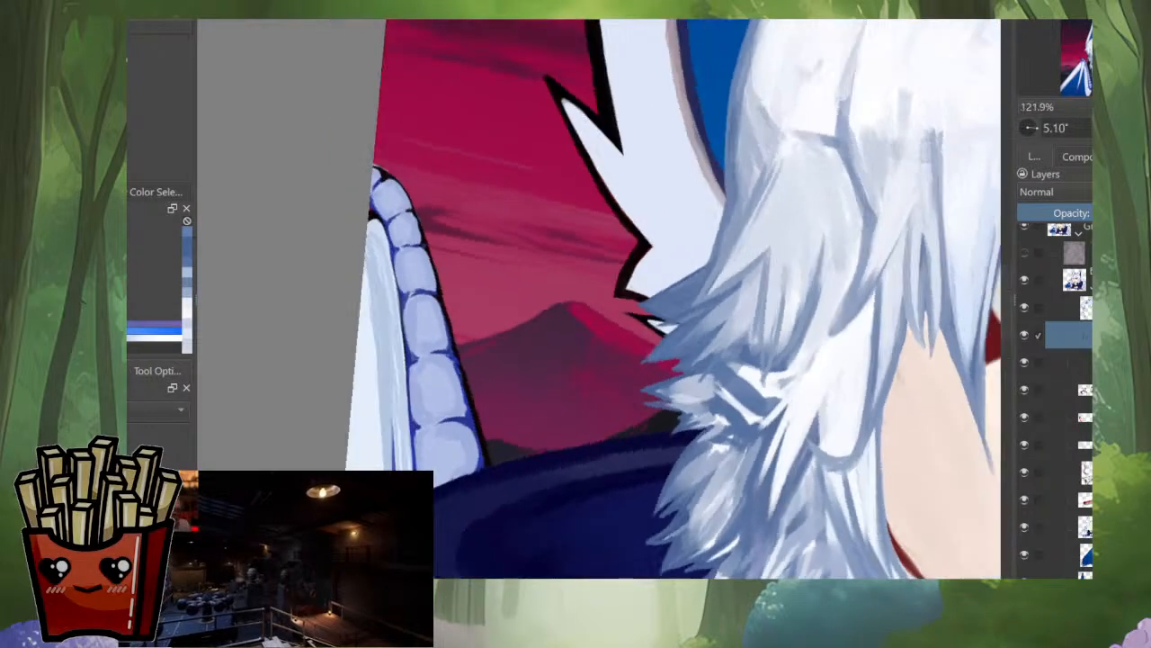
Step: Refine the layered strands in the side hair's outer tufts above the hood, working on the mirrored portrait
{"action": "left_click_drag", "start_coordinate": [620, 429], "coordinate": [844, 449]}
{"action": "key", "text": "m"}
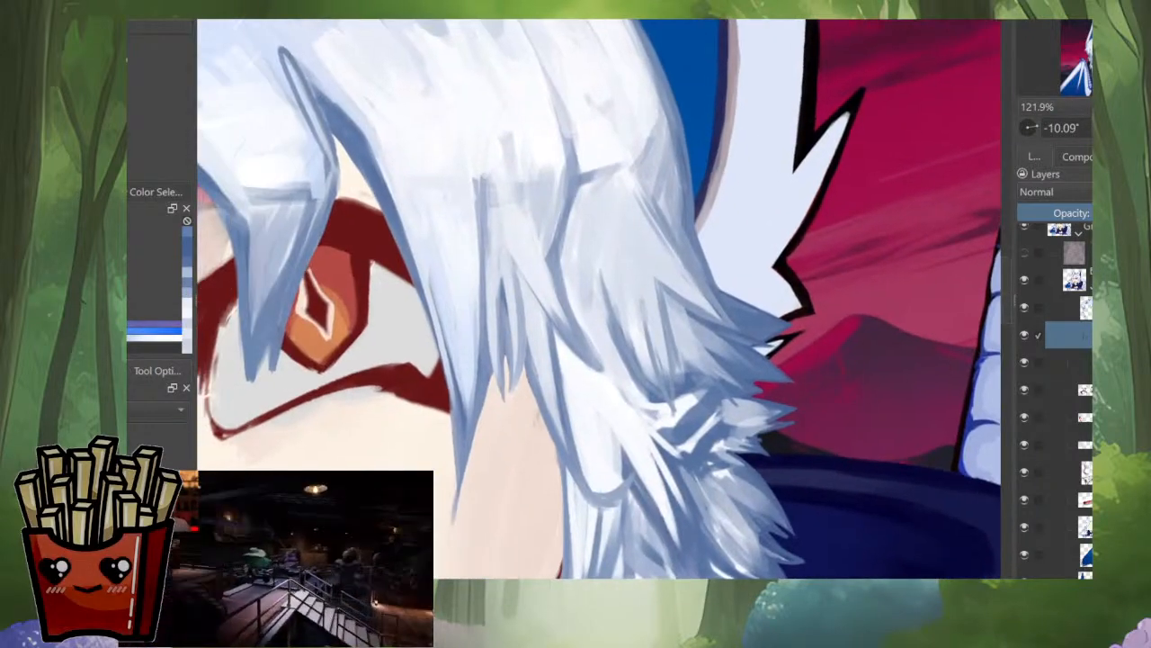
{"action": "left_click_drag", "start_coordinate": [700, 434], "coordinate": [700, 319]}
{"action": "left_click", "coordinate": [752, 373], "text": "ctrl"}
{"action": "left_click_drag", "start_coordinate": [774, 405], "coordinate": [758, 572]}
{"action": "left_click_drag", "start_coordinate": [724, 426], "coordinate": [723, 311]}
{"action": "left_click", "coordinate": [716, 387], "text": "ctrl"}
{"action": "mouse_move", "coordinate": [748, 368]}
{"action": "left_mouse_down"}
{"action": "mouse_move", "coordinate": [702, 405]}
{"action": "mouse_move", "coordinate": [714, 500]}
{"action": "left_mouse_up"}
{"action": "left_click", "coordinate": [684, 394], "text": "ctrl"}
{"action": "left_click_drag", "start_coordinate": [733, 442], "coordinate": [683, 319]}
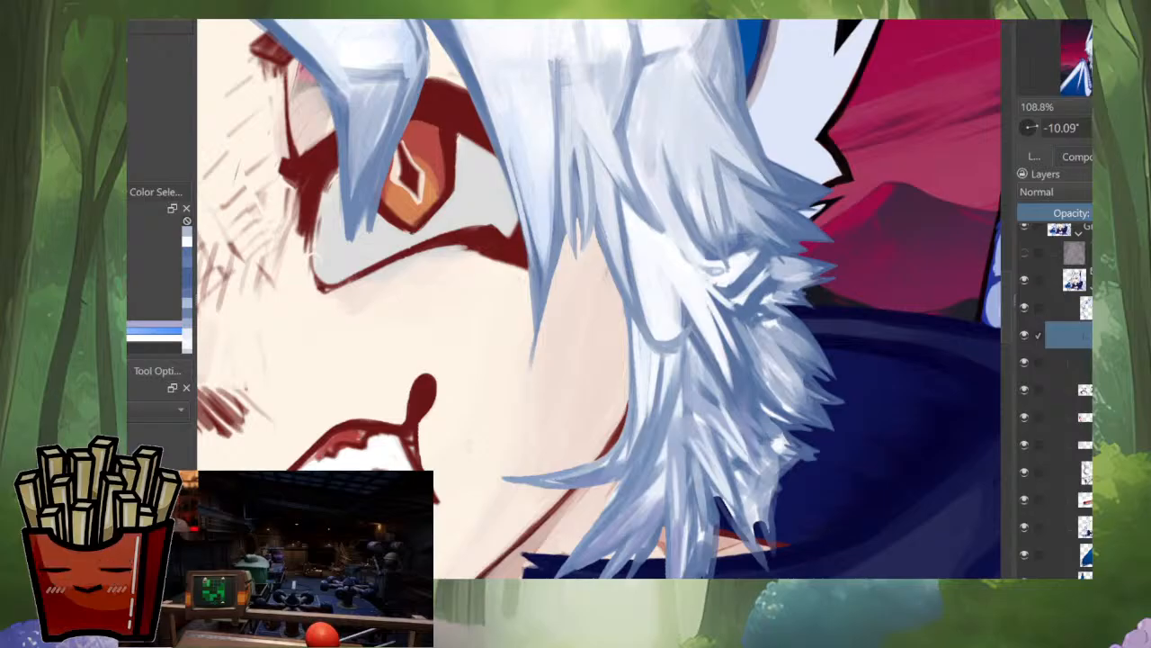
Step: Clean up the edges of the thin hair strand sweeping across the jaw with blue strokes
{"action": "left_click_drag", "start_coordinate": [697, 401], "coordinate": [697, 500]}
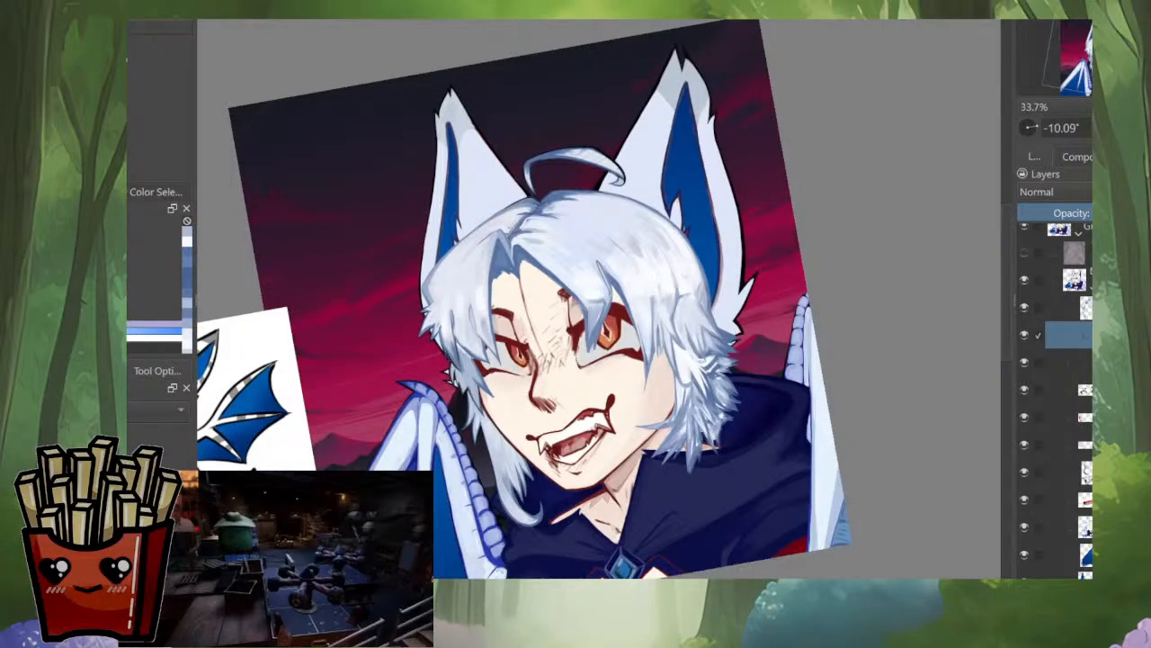
{"action": "left_click_drag", "start_coordinate": [659, 426], "coordinate": [658, 328]}
{"action": "left_click", "coordinate": [752, 448], "text": "ctrl"}
{"action": "left_click_drag", "start_coordinate": [760, 352], "coordinate": [705, 408]}
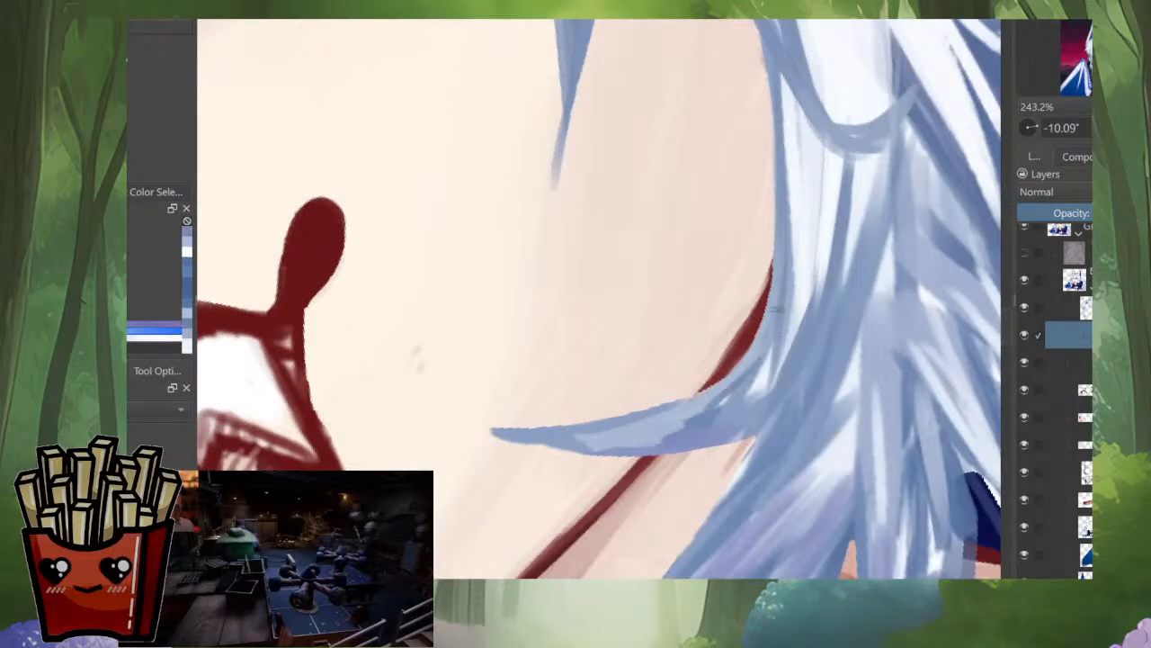
{"action": "mouse_move", "coordinate": [770, 331]}
{"action": "left_mouse_down"}
{"action": "mouse_move", "coordinate": [730, 413]}
{"action": "mouse_move", "coordinate": [709, 407]}
{"action": "left_mouse_up"}
{"action": "left_click_drag", "start_coordinate": [746, 366], "coordinate": [588, 438]}
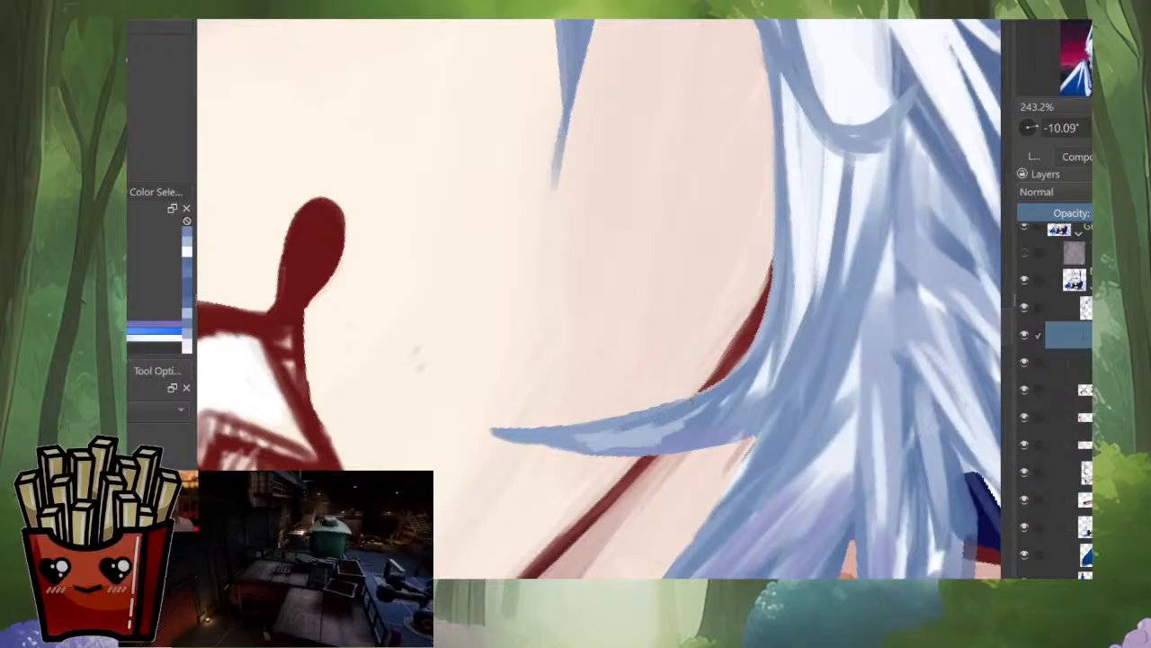
{"action": "mouse_move", "coordinate": [706, 392]}
{"action": "left_mouse_down"}
{"action": "mouse_move", "coordinate": [748, 381]}
{"action": "mouse_move", "coordinate": [666, 427]}
{"action": "mouse_move", "coordinate": [615, 437]}
{"action": "left_mouse_up"}
{"action": "mouse_move", "coordinate": [689, 428]}
{"action": "left_mouse_down"}
{"action": "mouse_move", "coordinate": [558, 446]}
{"action": "mouse_move", "coordinate": [651, 443]}
{"action": "mouse_move", "coordinate": [651, 504]}
{"action": "mouse_move", "coordinate": [498, 485]}
{"action": "mouse_move", "coordinate": [449, 447]}
{"action": "mouse_move", "coordinate": [560, 508]}
{"action": "left_mouse_up"}
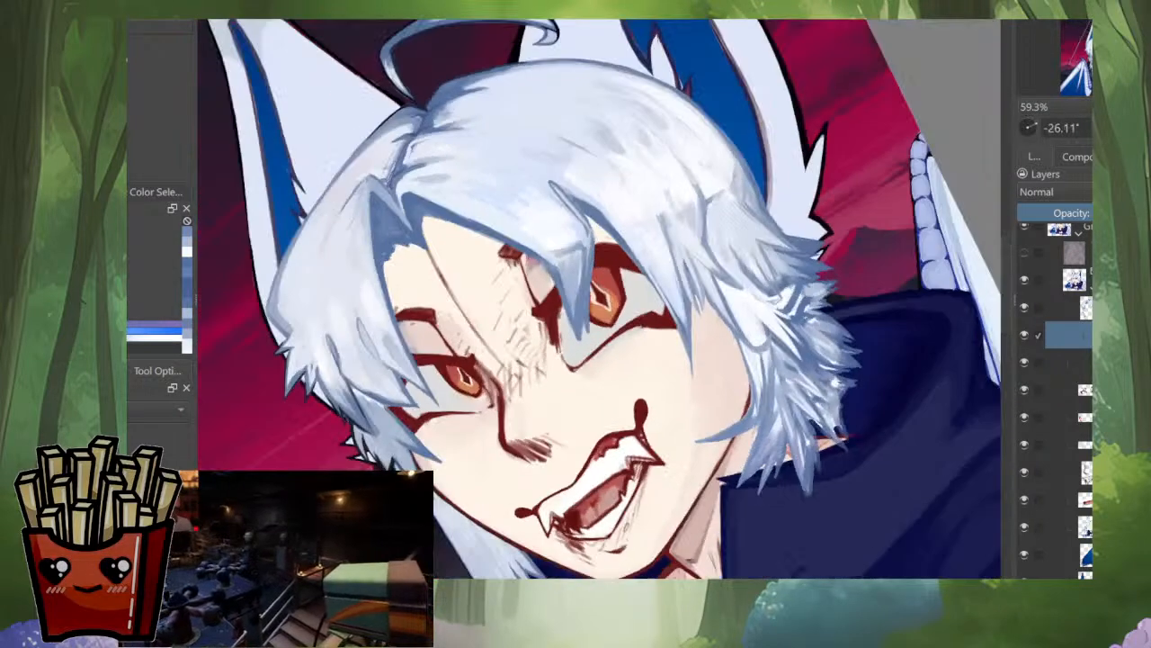
Step: Repaint the jaw strand as a slim, smooth blue taper and check its shape in mirrored and normal views
{"action": "left_click_drag", "start_coordinate": [710, 472], "coordinate": [729, 403]}
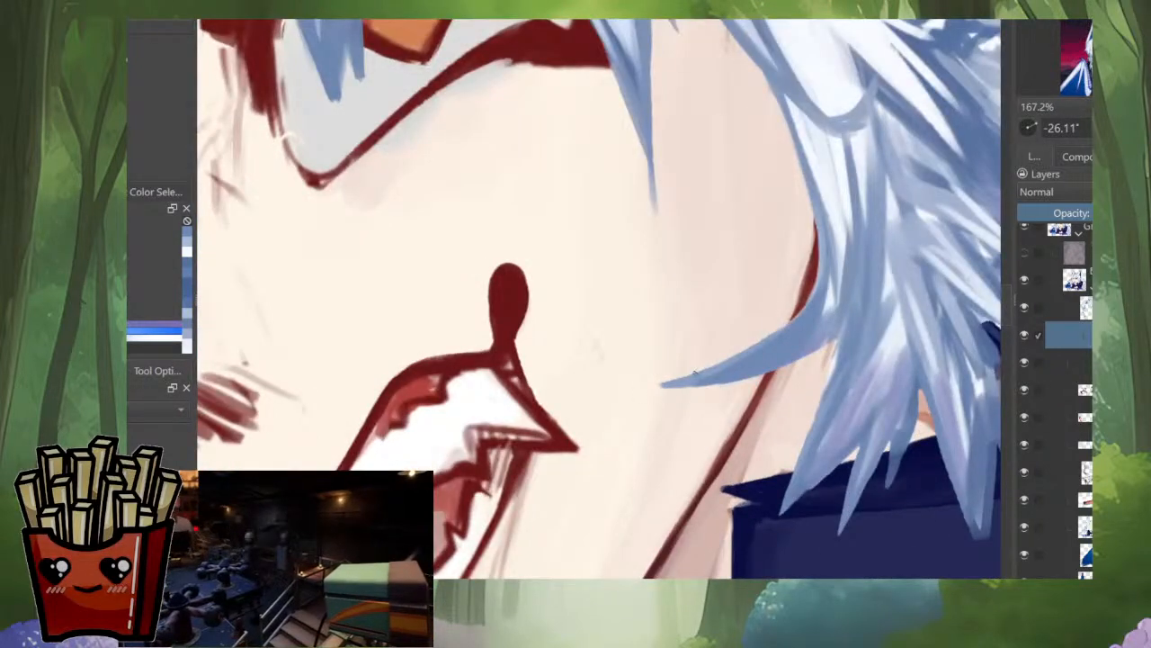
{"action": "left_click_drag", "start_coordinate": [821, 322], "coordinate": [607, 515]}
{"action": "key", "text": "m"}
{"action": "left_click_drag", "start_coordinate": [540, 444], "coordinate": [598, 395]}
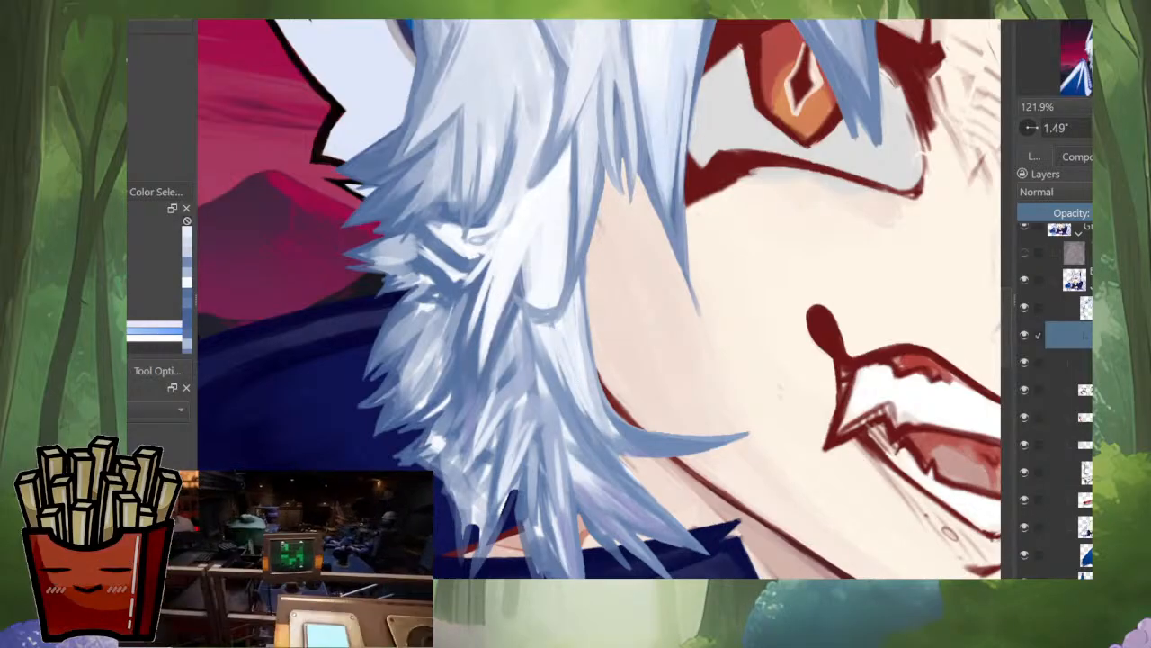
{"action": "key", "text": "m"}
{"action": "scroll", "coordinate": [590, 503], "scroll_direction": "down", "scroll_amount": 5}
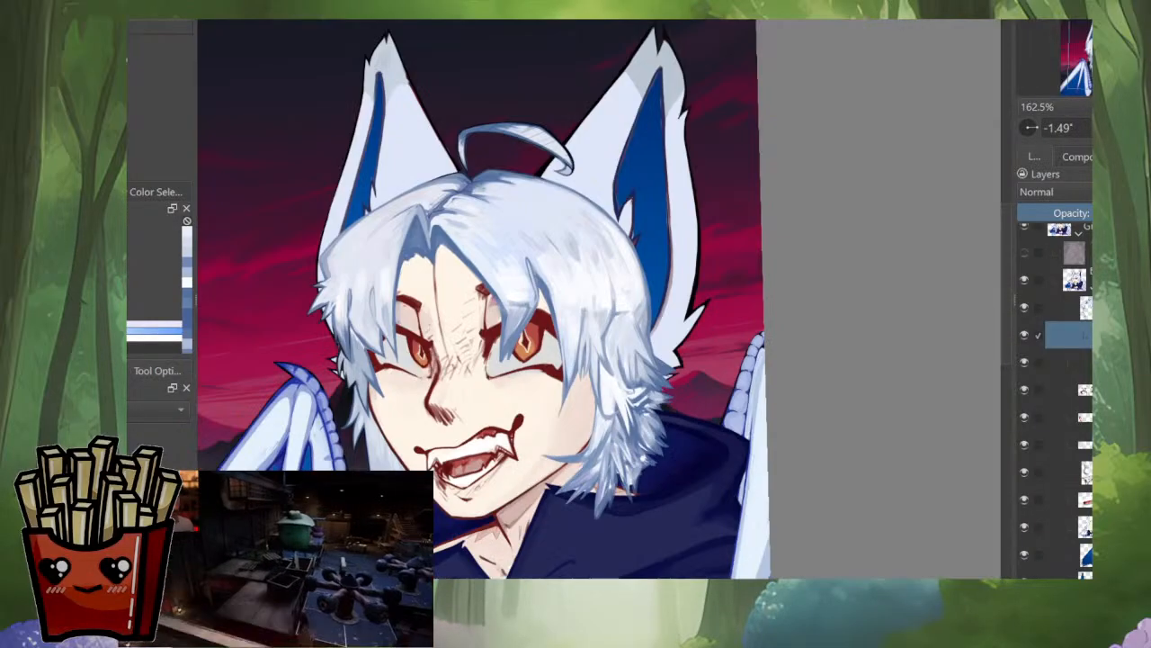
{"action": "scroll", "coordinate": [630, 477], "scroll_direction": "down", "scroll_amount": 2}
{"action": "scroll", "coordinate": [583, 530], "scroll_direction": "up", "scroll_amount": 7}
{"action": "key", "text": "m"}
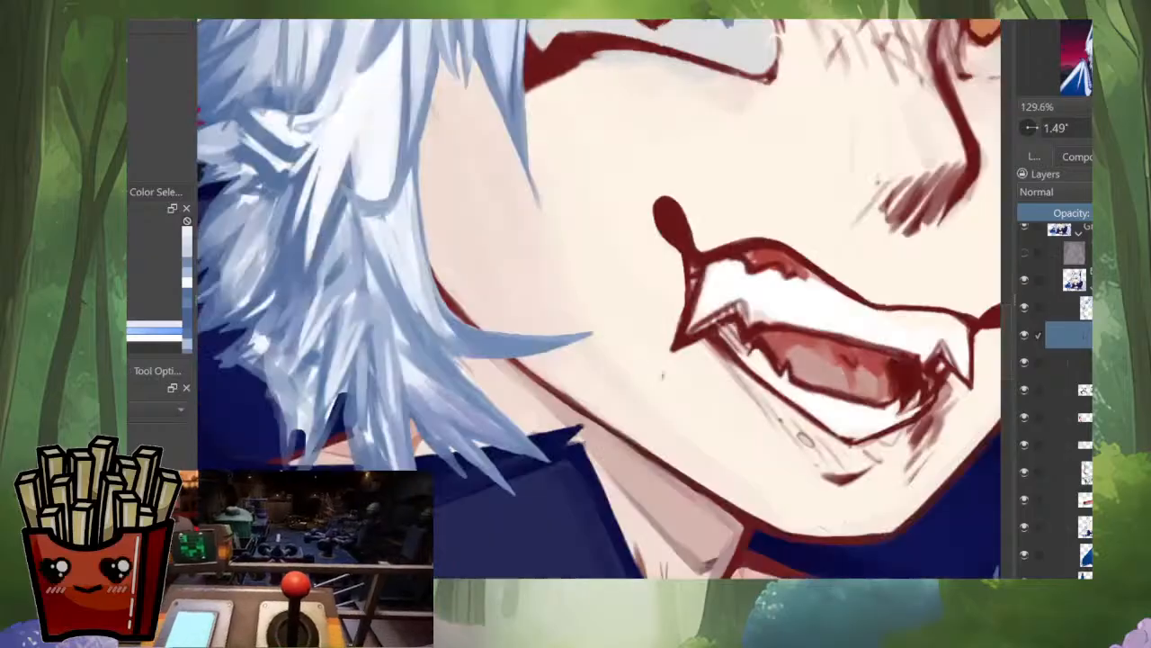
Step: Reshape the jaw strand into a shorter pale-blue lock with its tip curling upward over the cheek
{"action": "mouse_move", "coordinate": [540, 360]}
{"action": "left_mouse_down"}
{"action": "mouse_move", "coordinate": [655, 469]}
{"action": "mouse_move", "coordinate": [687, 435]}
{"action": "left_mouse_up"}
{"action": "key", "text": "ctrl+z"}
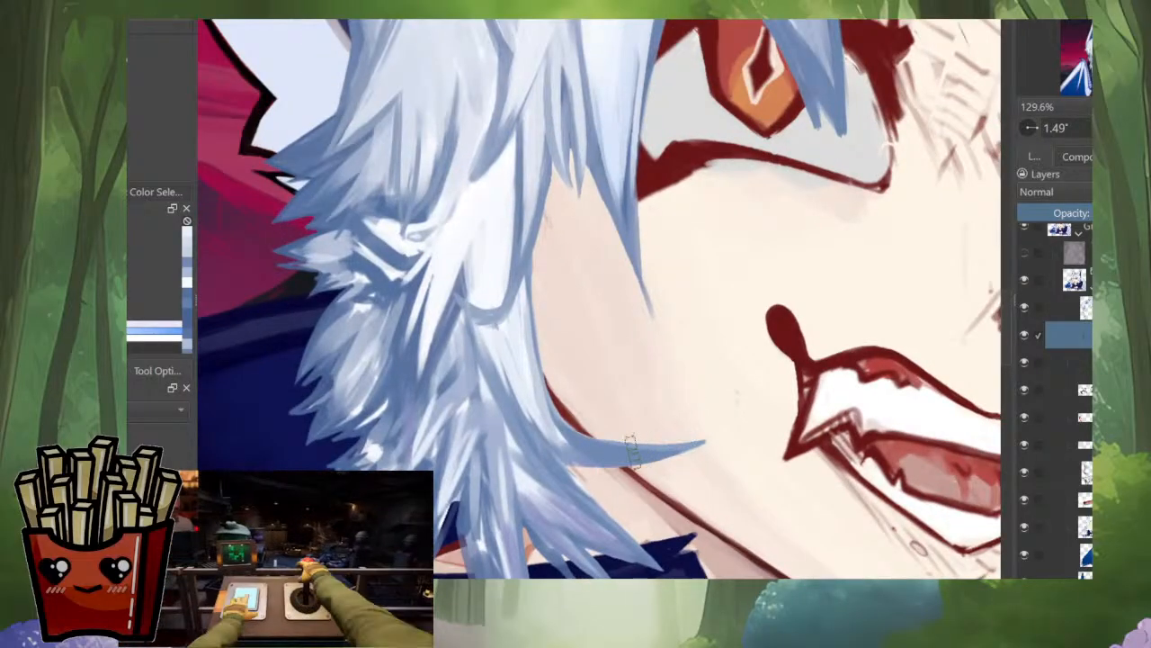
{"action": "key", "text": "m"}
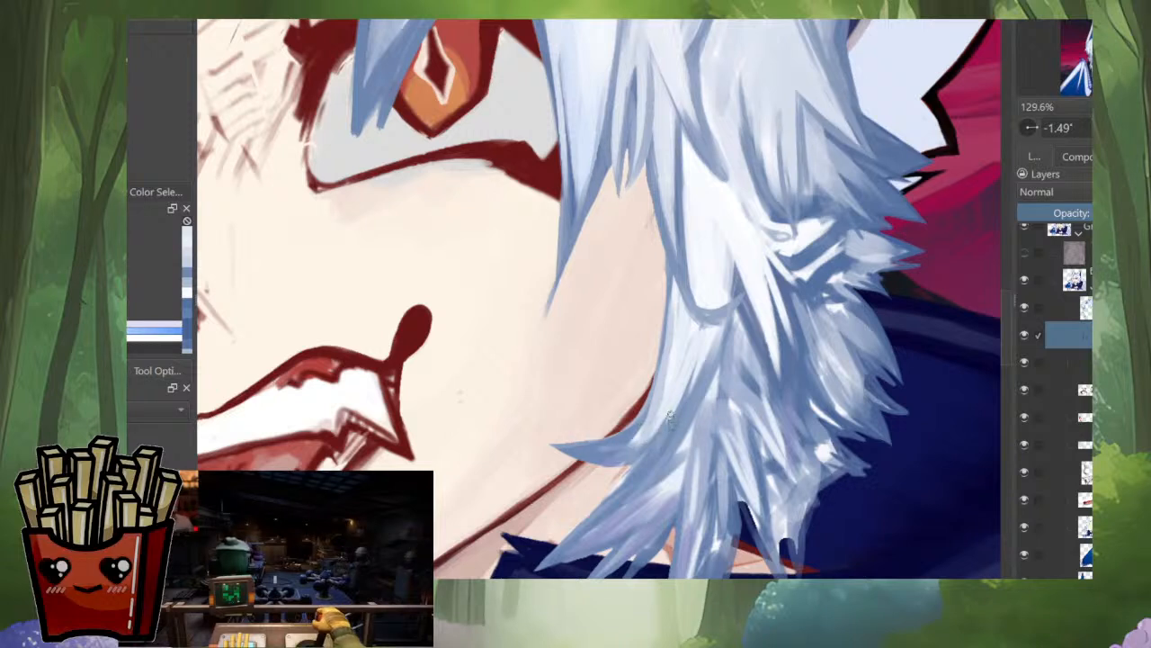
{"action": "left_click_drag", "start_coordinate": [659, 439], "coordinate": [567, 447]}
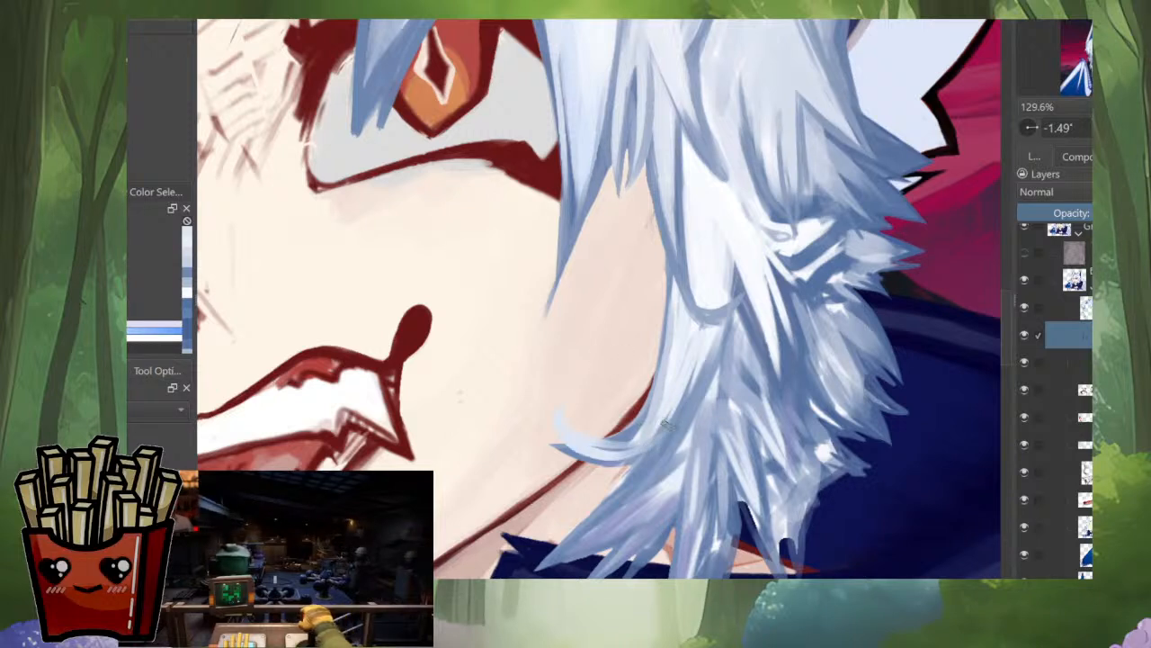
{"action": "left_click_drag", "start_coordinate": [666, 426], "coordinate": [558, 412]}
{"action": "key", "text": "m"}
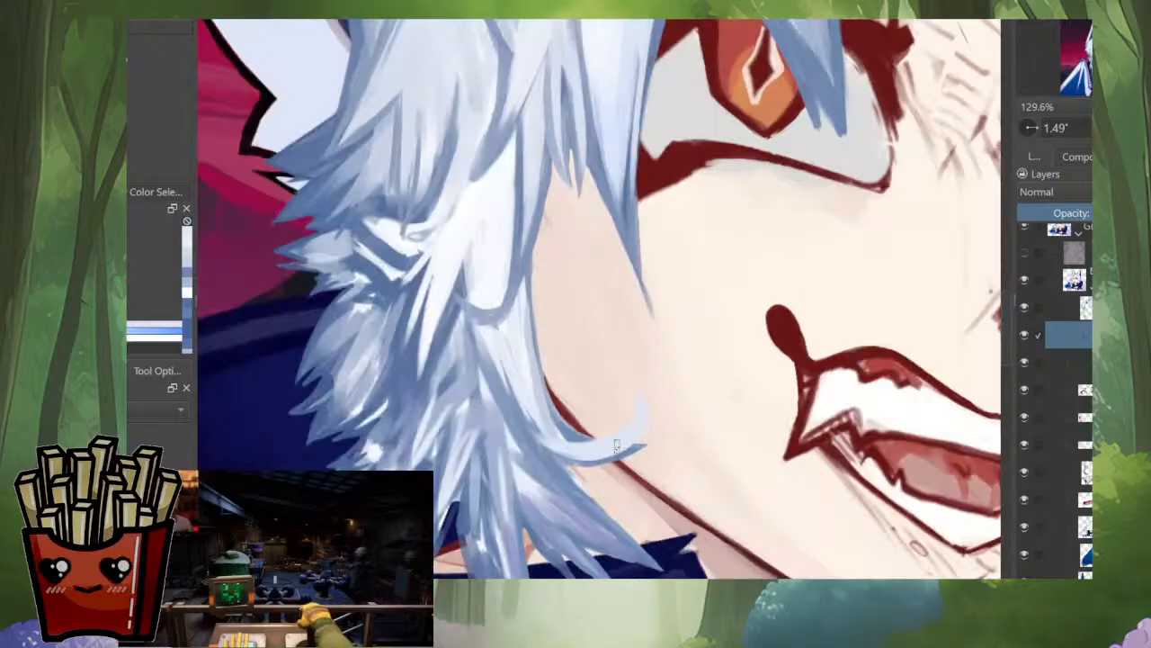
{"action": "left_click", "coordinate": [531, 442], "text": "ctrl"}
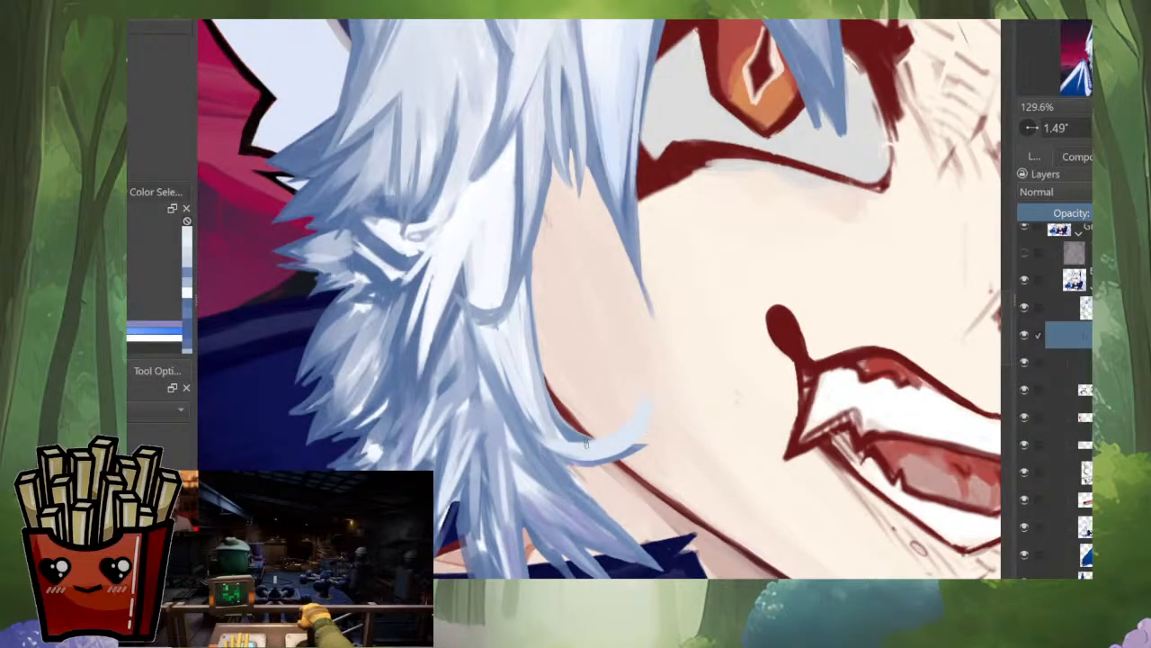
{"action": "mouse_move", "coordinate": [581, 441]}
{"action": "left_mouse_down"}
{"action": "mouse_move", "coordinate": [629, 421]}
{"action": "mouse_move", "coordinate": [650, 395]}
{"action": "mouse_move", "coordinate": [639, 444]}
{"action": "left_mouse_up"}
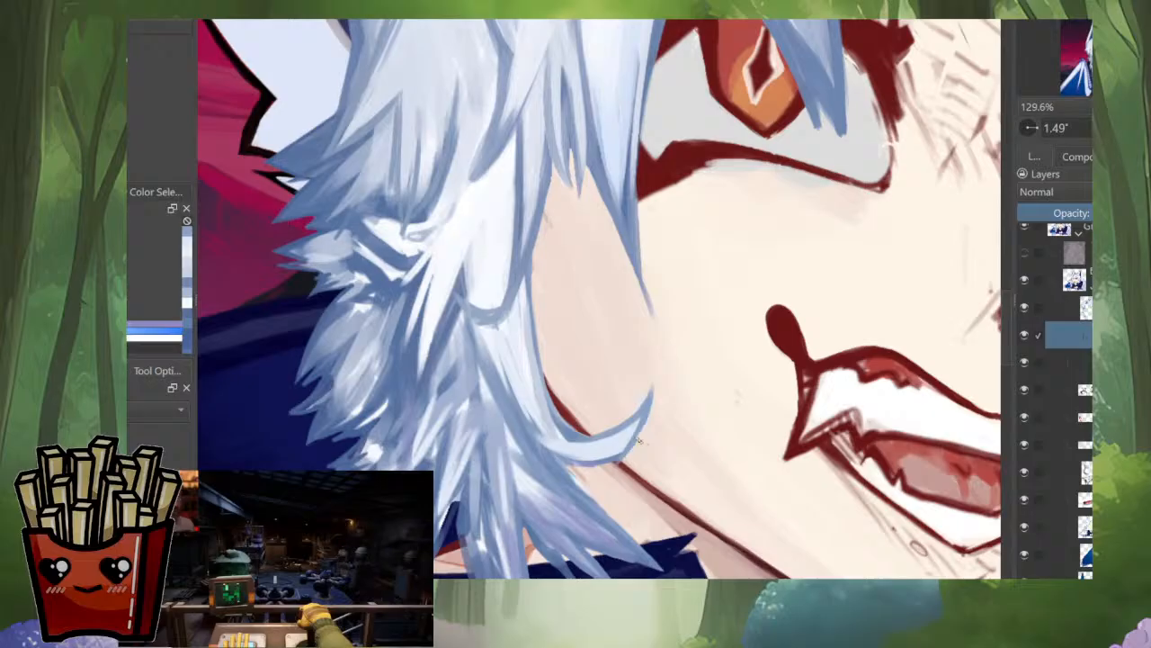
Step: Refine the curled lock's pointed tip and its blend into the side hair, checking it in both orientations
{"action": "scroll", "coordinate": [671, 412], "scroll_direction": "down", "scroll_amount": 5}
{"action": "scroll", "coordinate": [657, 421], "scroll_direction": "up", "scroll_amount": 2}
{"action": "scroll", "coordinate": [657, 414], "scroll_direction": "up", "scroll_amount": 5}
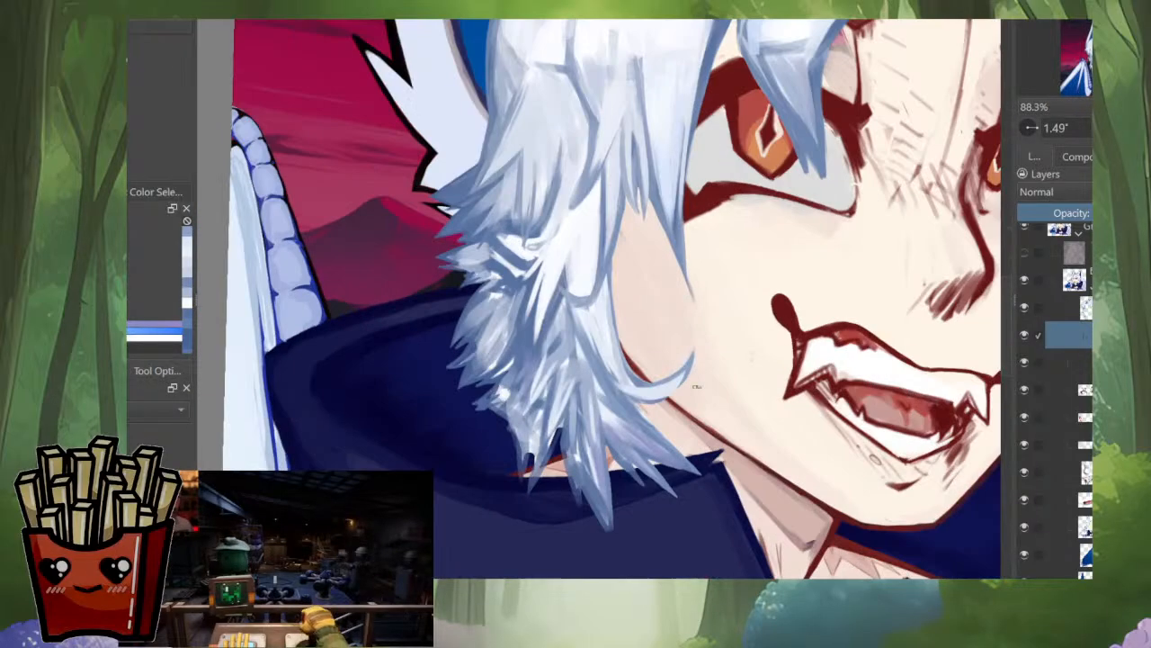
{"action": "key", "text": "m"}
{"action": "scroll", "coordinate": [540, 275], "scroll_direction": "up", "scroll_amount": 3}
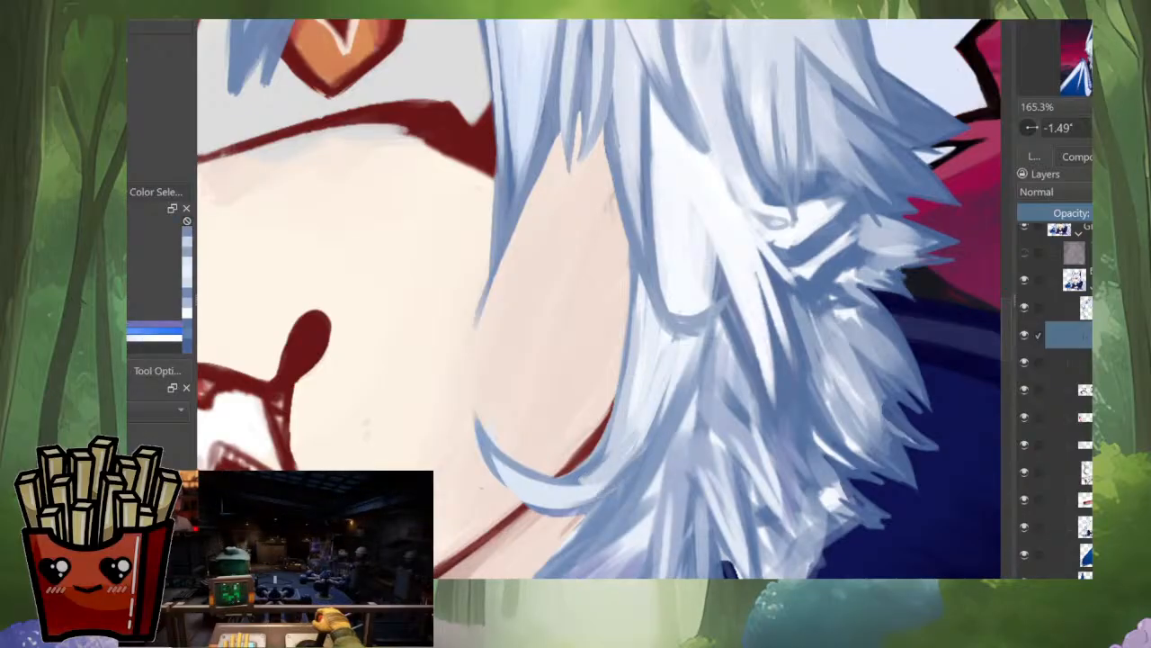
{"action": "key", "text": "m"}
{"action": "left_click_drag", "start_coordinate": [674, 497], "coordinate": [702, 478]}
{"action": "mouse_move", "coordinate": [725, 401]}
{"action": "left_mouse_down"}
{"action": "mouse_move", "coordinate": [782, 342]}
{"action": "mouse_move", "coordinate": [812, 277]}
{"action": "left_mouse_up"}
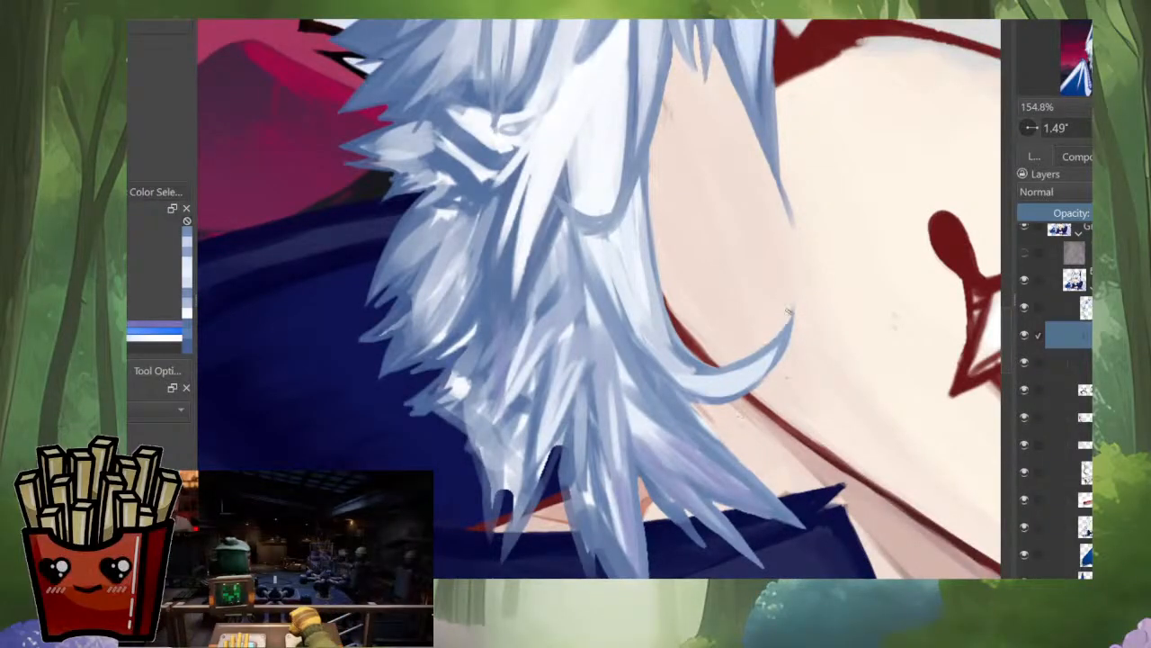
{"action": "left_click_drag", "start_coordinate": [685, 416], "coordinate": [621, 558]}
Step: Paint light blue and lavender strands through the lowest hair points hanging over the hood's collar
{"action": "key", "text": "m"}
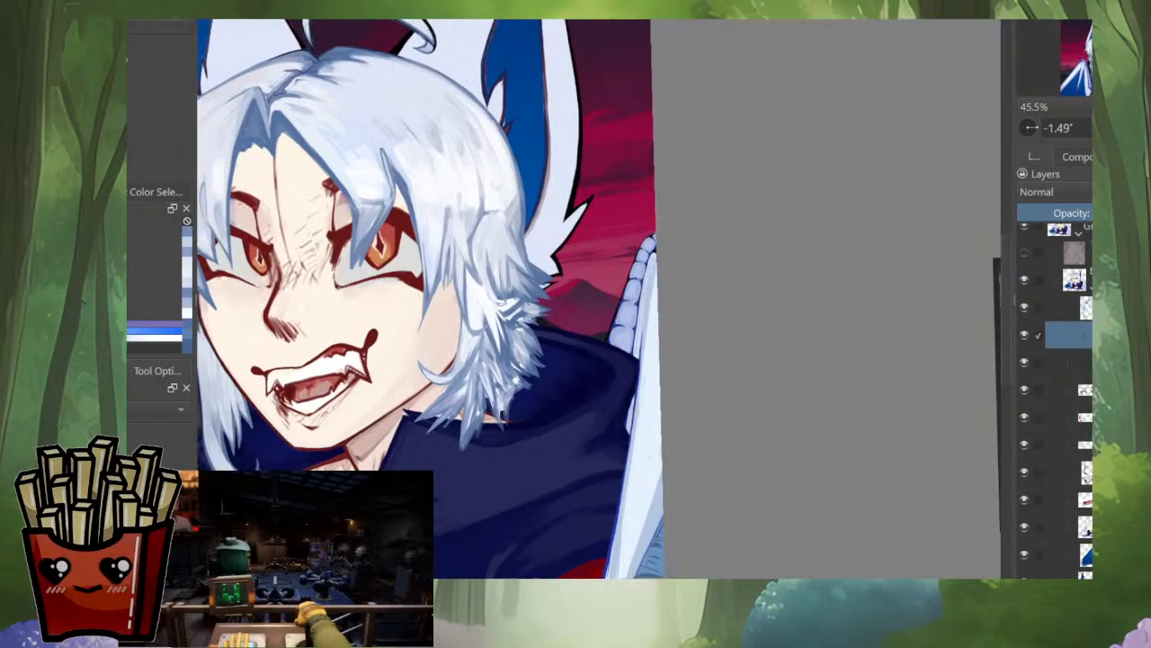
{"action": "left_click_drag", "start_coordinate": [513, 378], "coordinate": [589, 360]}
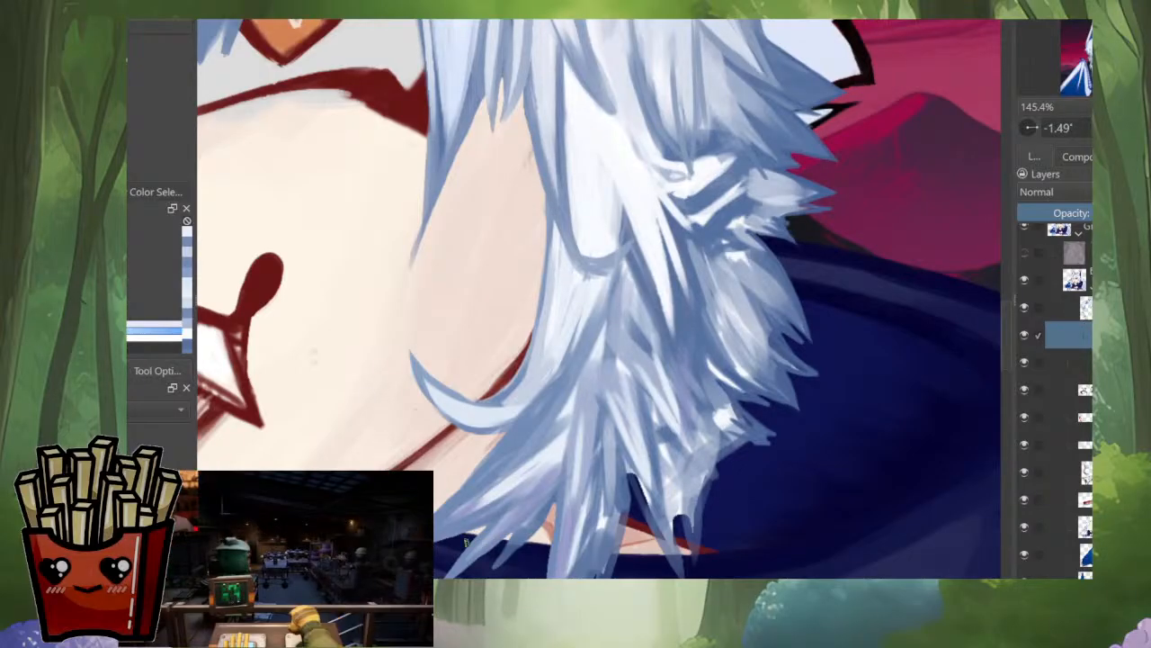
{"action": "key", "text": "4"}
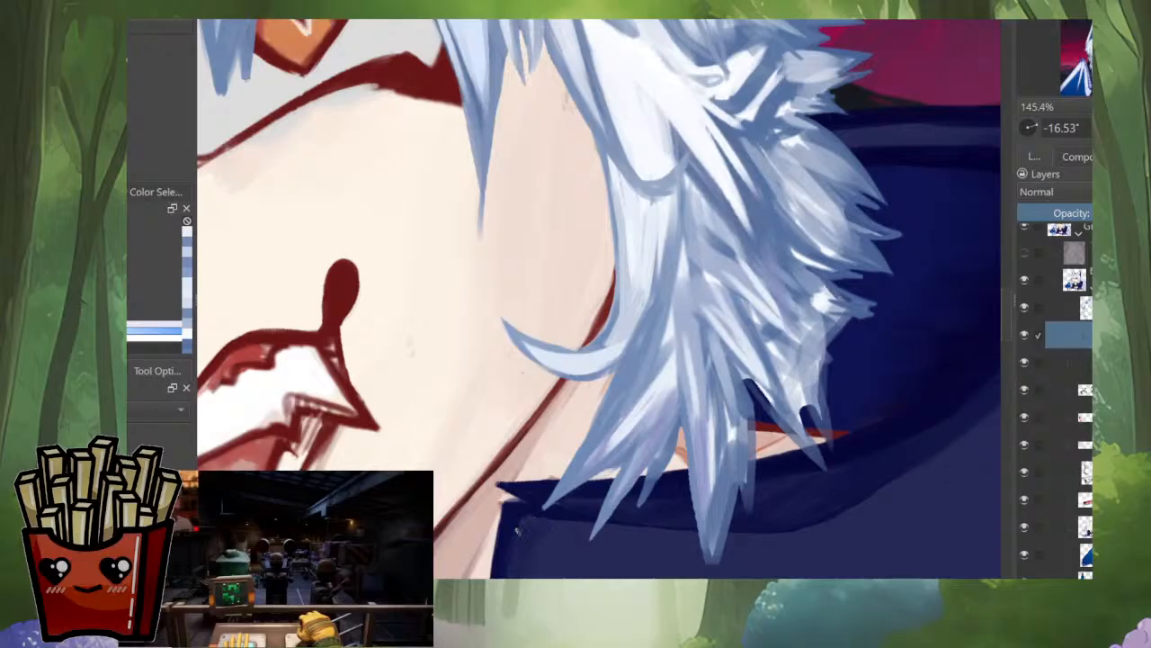
{"action": "left_click", "coordinate": [669, 385], "text": "ctrl"}
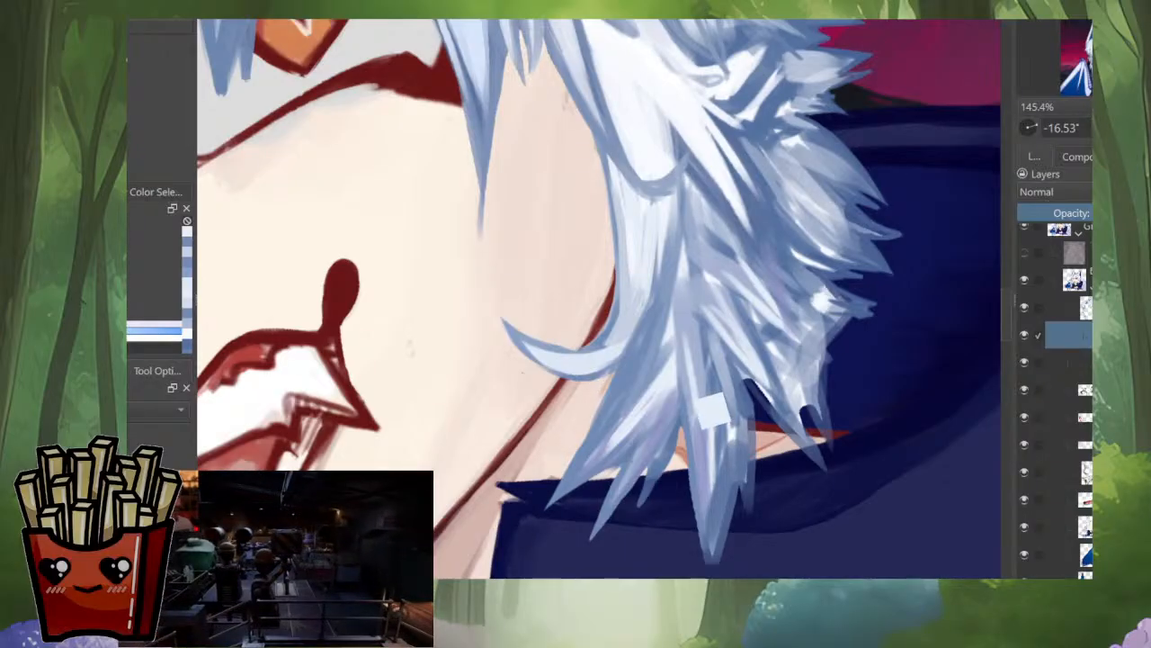
{"action": "mouse_move", "coordinate": [673, 390]}
{"action": "left_mouse_down"}
{"action": "mouse_move", "coordinate": [656, 426]}
{"action": "mouse_move", "coordinate": [642, 424]}
{"action": "left_mouse_up"}
{"action": "left_click", "coordinate": [660, 401], "text": "ctrl"}
{"action": "left_click_drag", "start_coordinate": [696, 347], "coordinate": [681, 370]}
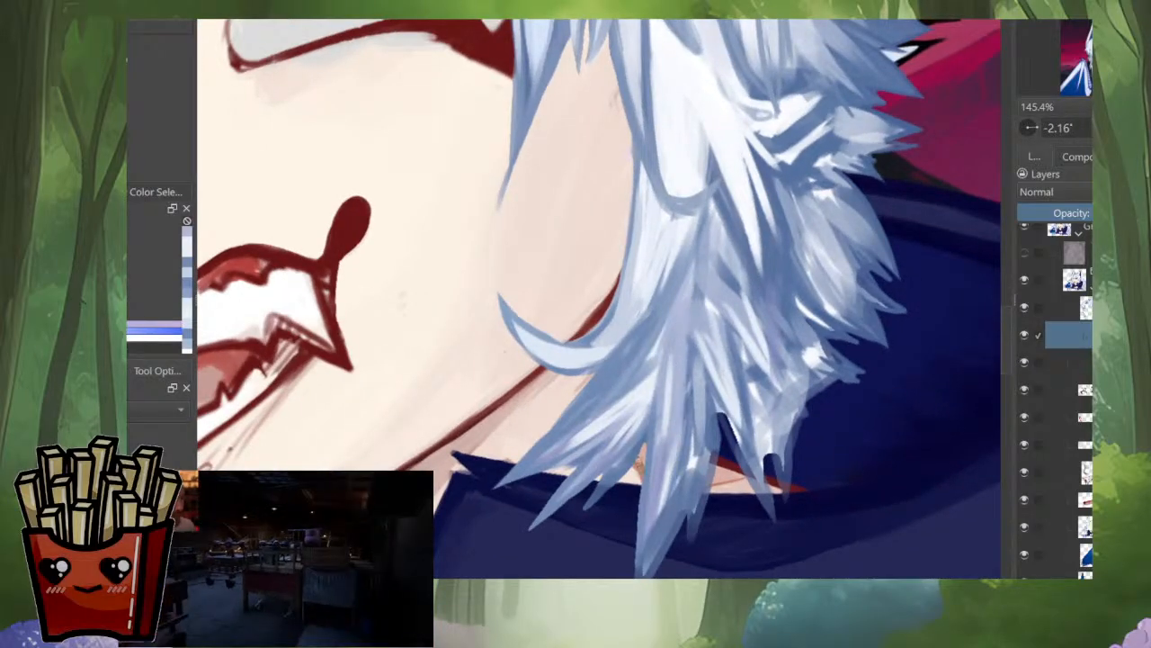
{"action": "left_click_drag", "start_coordinate": [635, 507], "coordinate": [638, 577]}
{"action": "left_click_drag", "start_coordinate": [699, 456], "coordinate": [683, 416]}
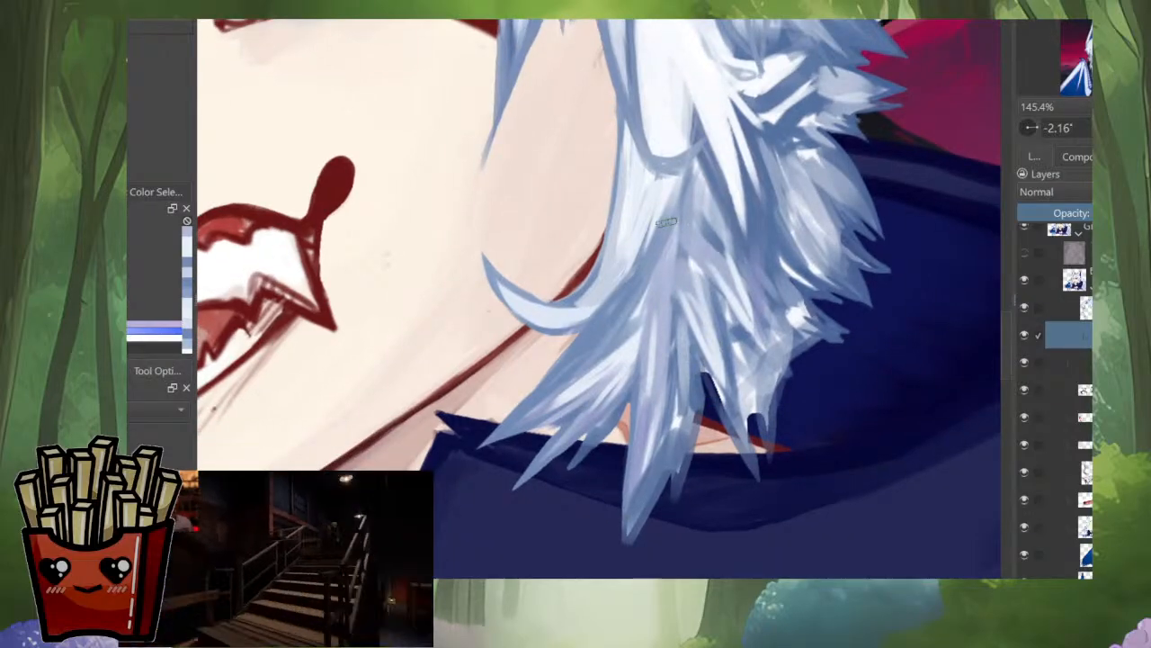
Step: Extend narrow pale strands into sharp points over the exposed neck at the collar
{"action": "left_click_drag", "start_coordinate": [692, 344], "coordinate": [754, 478]}
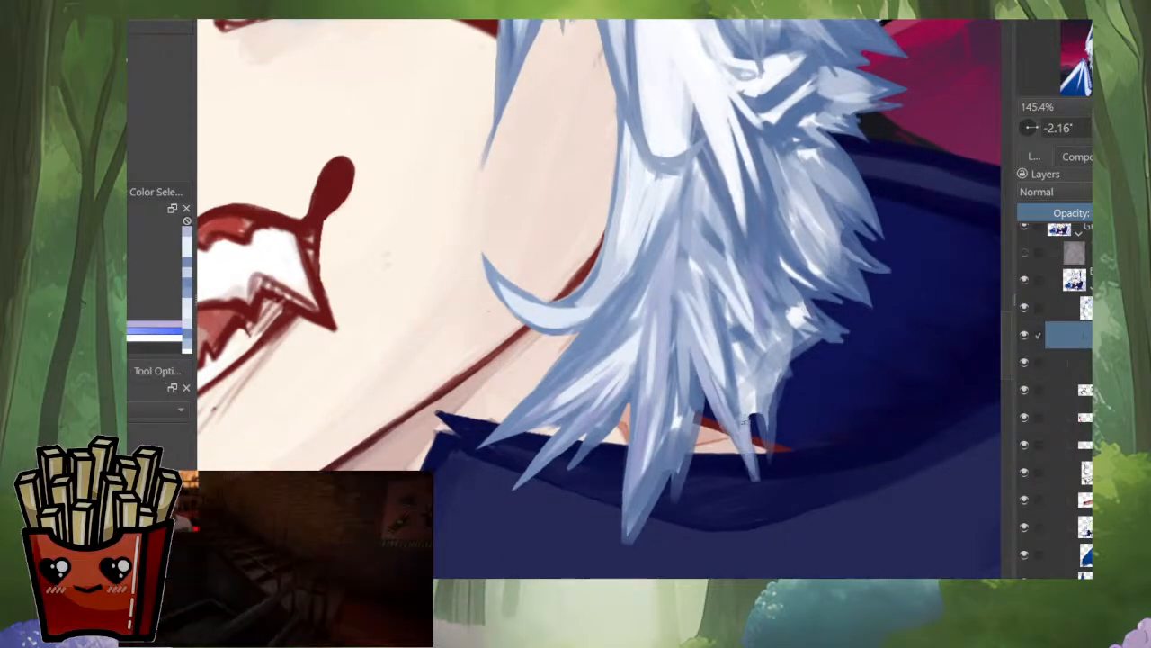
{"action": "left_click_drag", "start_coordinate": [746, 310], "coordinate": [767, 466]}
{"action": "left_click_drag", "start_coordinate": [795, 317], "coordinate": [776, 430]}
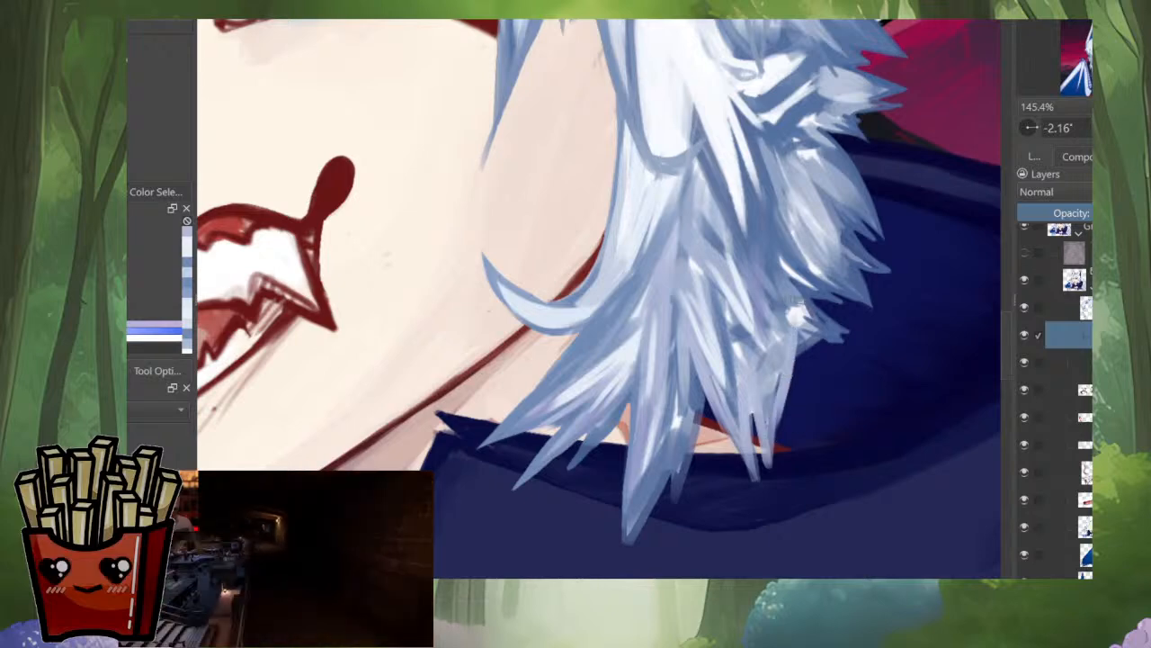
{"action": "scroll", "coordinate": [791, 296], "scroll_direction": "down", "scroll_amount": 1}
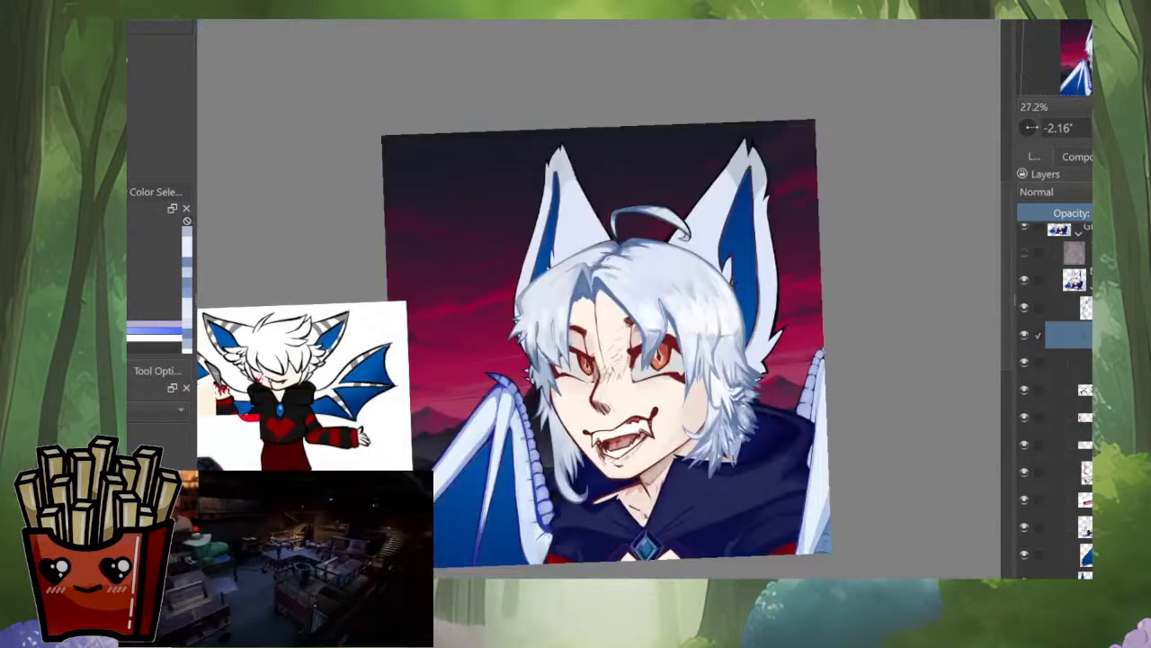
{"action": "scroll", "coordinate": [722, 464], "scroll_direction": "up", "scroll_amount": 8}
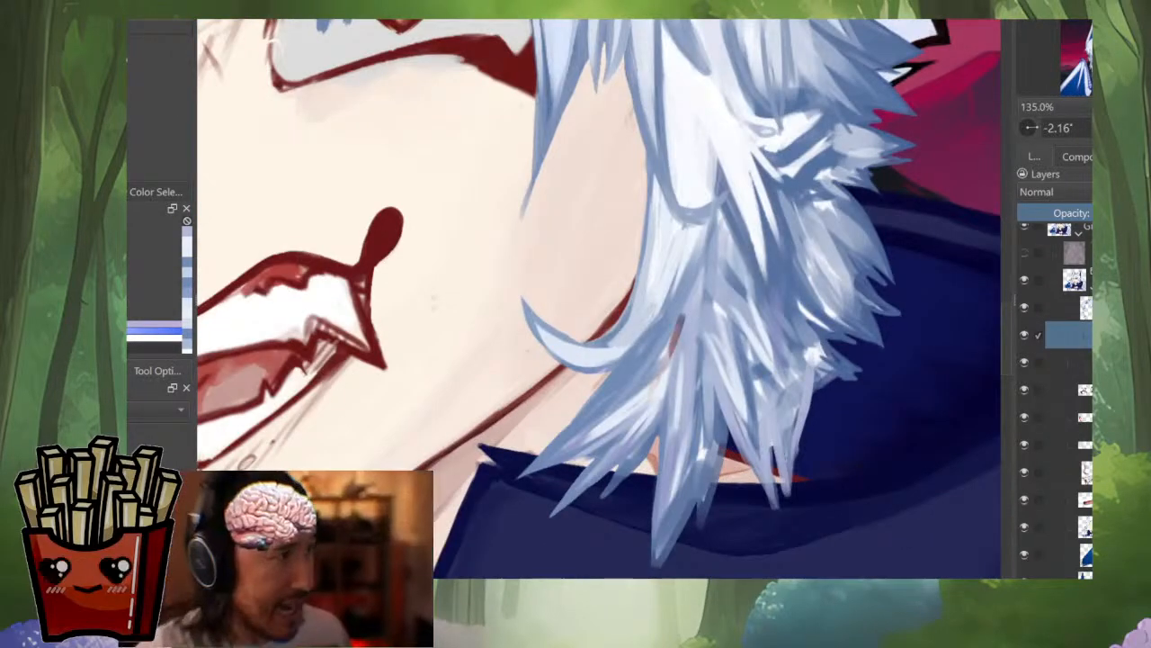
Step: Paint pale blue strands fanning from beneath the curled jaw lock down into the hair points over the collar
{"action": "left_click", "coordinate": [669, 390], "text": "ctrl"}
{"action": "left_click", "coordinate": [670, 385], "text": "ctrl"}
{"action": "mouse_move", "coordinate": [681, 316]}
{"action": "left_mouse_down"}
{"action": "mouse_move", "coordinate": [659, 384]}
{"action": "mouse_move", "coordinate": [644, 387]}
{"action": "left_mouse_up"}
{"action": "mouse_move", "coordinate": [680, 323]}
{"action": "left_mouse_down"}
{"action": "mouse_move", "coordinate": [650, 384]}
{"action": "mouse_move", "coordinate": [603, 407]}
{"action": "left_mouse_up"}
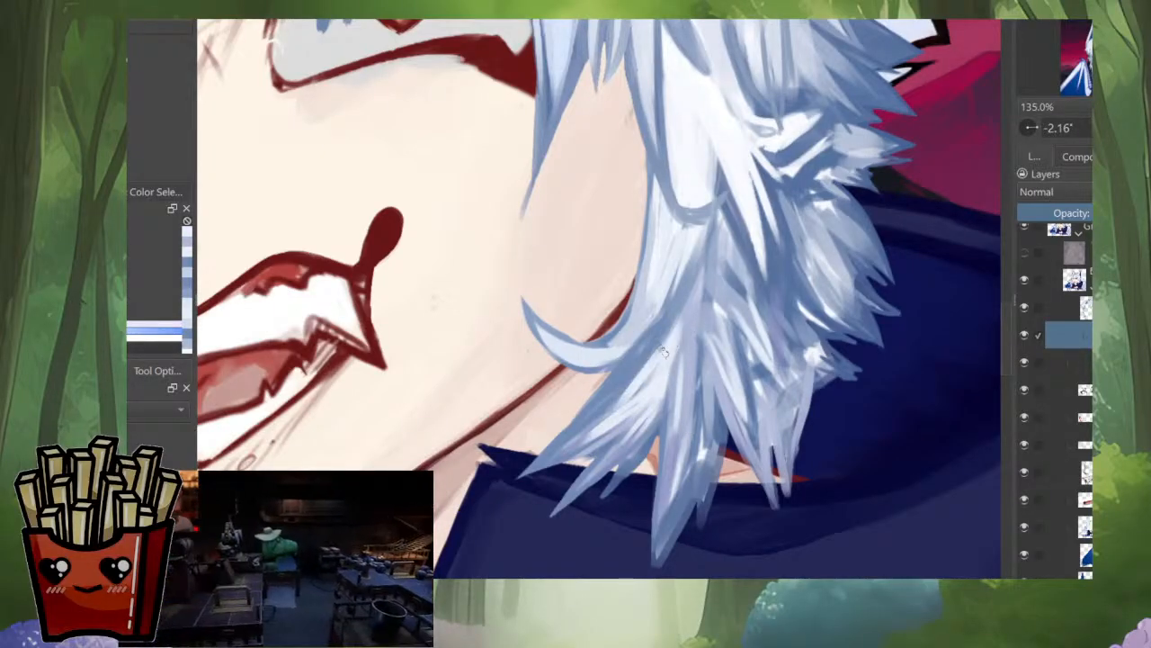
{"action": "mouse_move", "coordinate": [656, 367]}
{"action": "left_mouse_down"}
{"action": "mouse_move", "coordinate": [583, 441]}
{"action": "mouse_move", "coordinate": [557, 447]}
{"action": "left_mouse_up"}
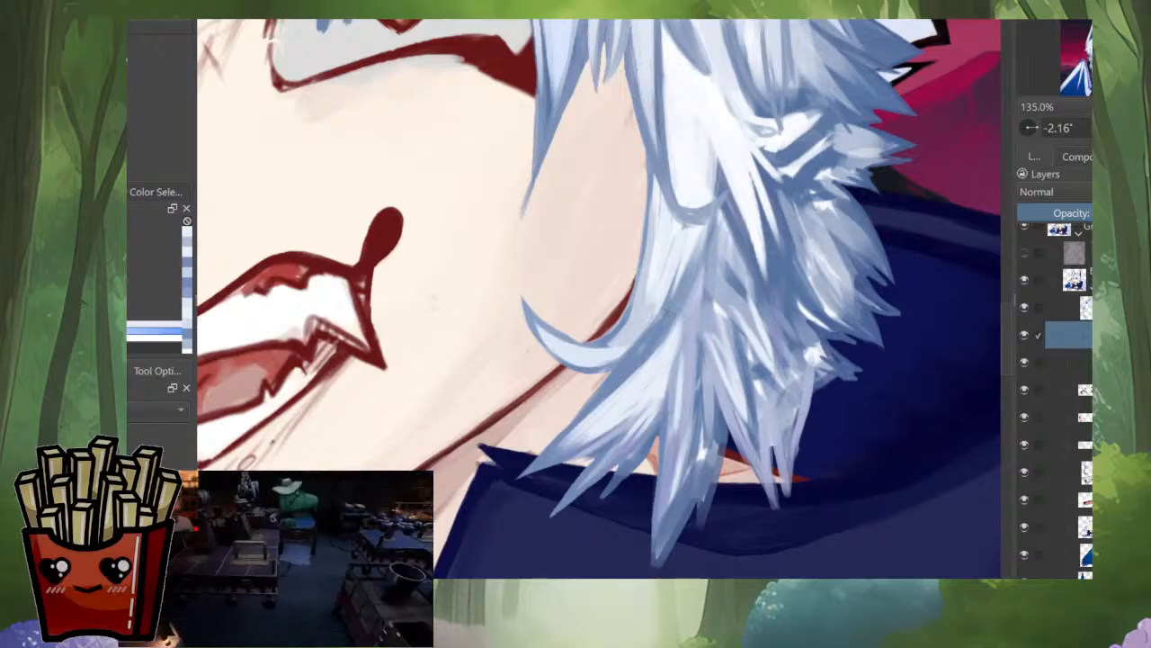
{"action": "left_click_drag", "start_coordinate": [657, 396], "coordinate": [621, 476]}
{"action": "left_click_drag", "start_coordinate": [681, 326], "coordinate": [665, 486]}
{"action": "left_click_drag", "start_coordinate": [689, 320], "coordinate": [686, 439]}
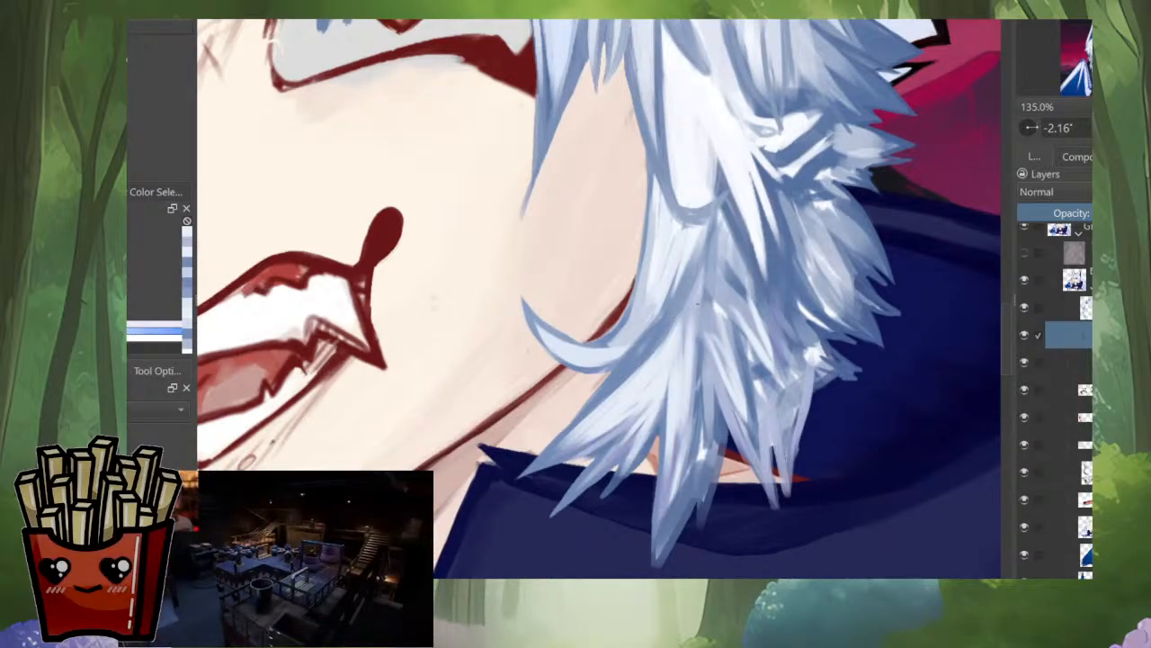
Step: Extend long light-blue strands through the middle of the lowest hair points hanging over the neck and hood
{"action": "left_click_drag", "start_coordinate": [700, 310], "coordinate": [737, 419]}
{"action": "mouse_move", "coordinate": [716, 347]}
{"action": "left_mouse_down"}
{"action": "mouse_move", "coordinate": [745, 437]}
{"action": "mouse_move", "coordinate": [707, 417]}
{"action": "left_mouse_up"}
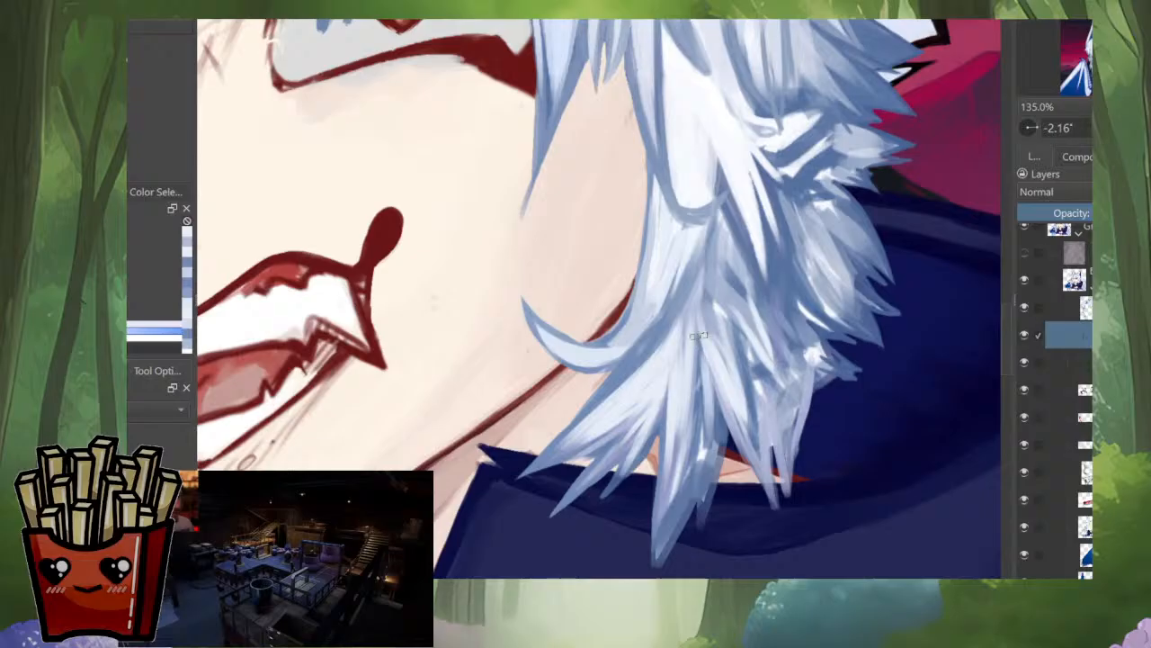
{"action": "left_click_drag", "start_coordinate": [700, 328], "coordinate": [703, 471]}
{"action": "left_click_drag", "start_coordinate": [702, 347], "coordinate": [716, 469]}
{"action": "left_click_drag", "start_coordinate": [711, 429], "coordinate": [704, 459]}
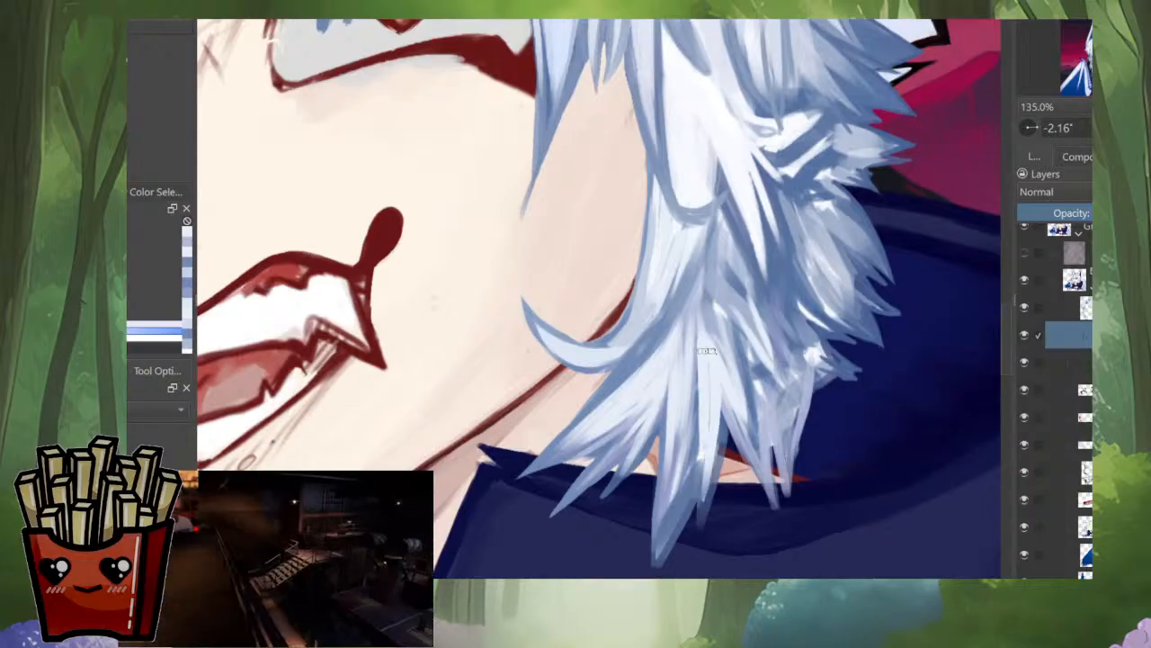
{"action": "left_click_drag", "start_coordinate": [698, 367], "coordinate": [662, 544]}
{"action": "scroll", "coordinate": [728, 409], "scroll_direction": "down", "scroll_amount": 7}
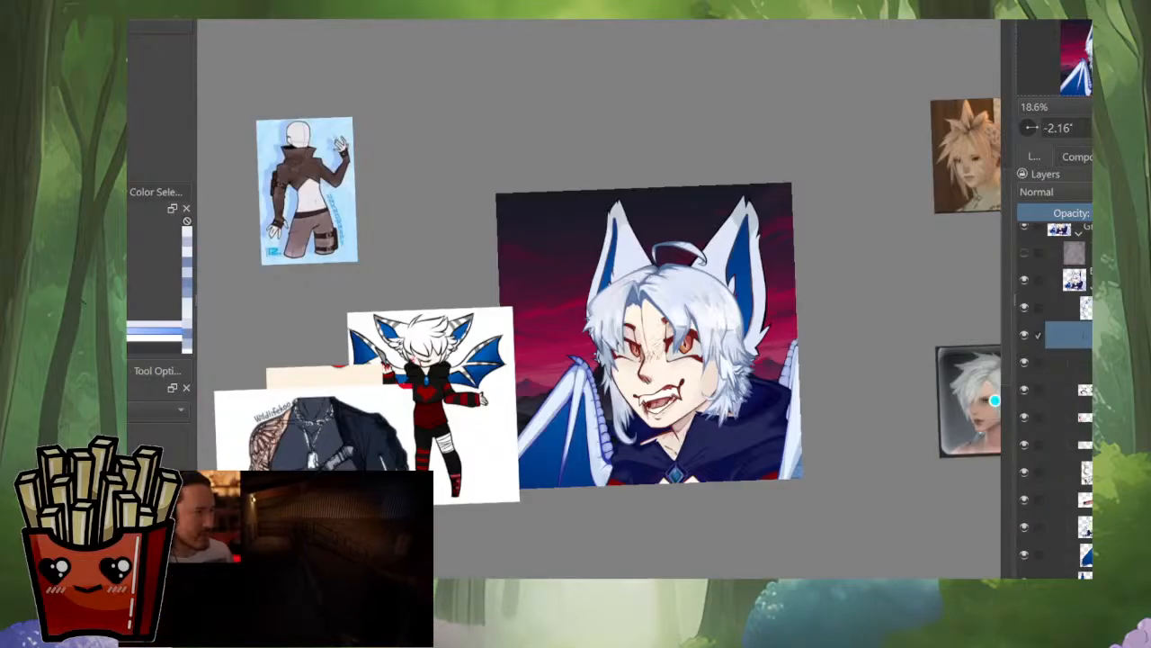
{"action": "scroll", "coordinate": [693, 421], "scroll_direction": "up", "scroll_amount": 8}
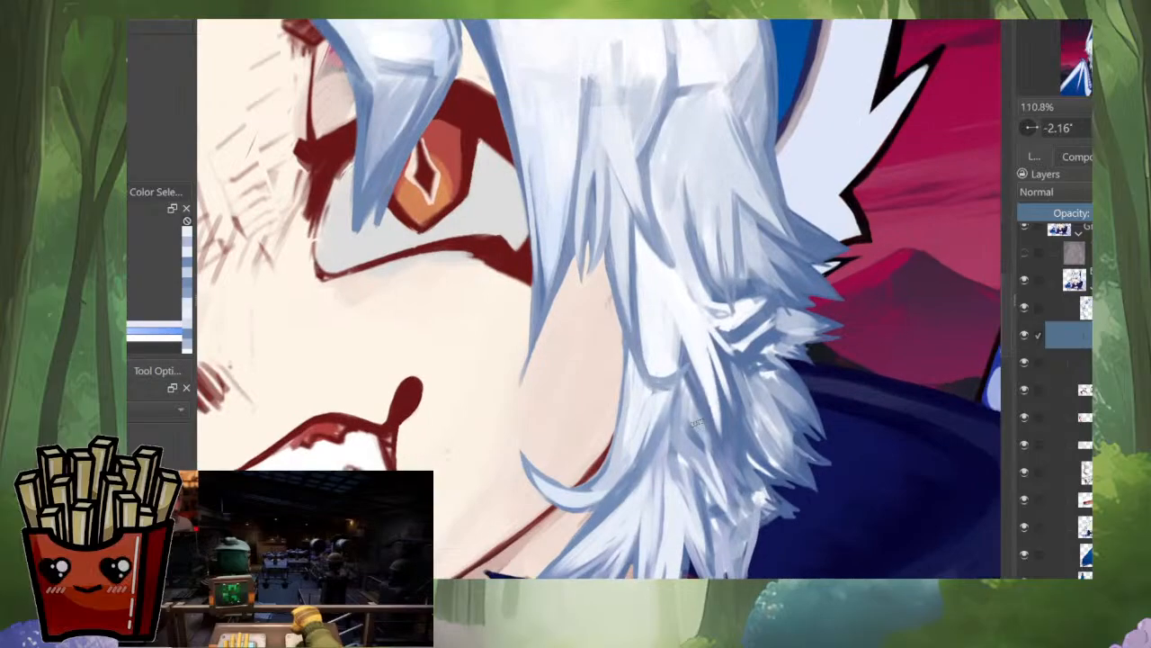
Step: Blend the pale strands above the curled jaw lock down into its base
{"action": "mouse_move", "coordinate": [668, 399]}
{"action": "left_mouse_down"}
{"action": "mouse_move", "coordinate": [650, 482]}
{"action": "mouse_move", "coordinate": [636, 487]}
{"action": "left_mouse_up"}
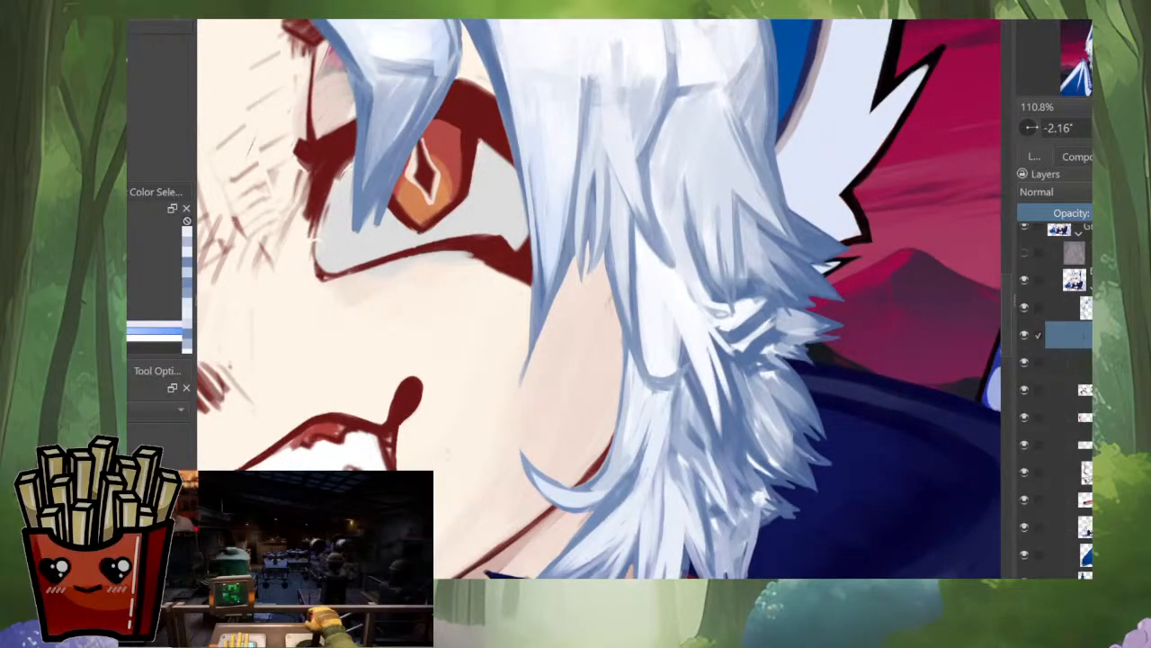
{"action": "left_click_drag", "start_coordinate": [648, 422], "coordinate": [621, 506]}
{"action": "left_click_drag", "start_coordinate": [638, 445], "coordinate": [598, 526]}
{"action": "scroll", "coordinate": [664, 418], "scroll_direction": "down", "scroll_amount": 8}
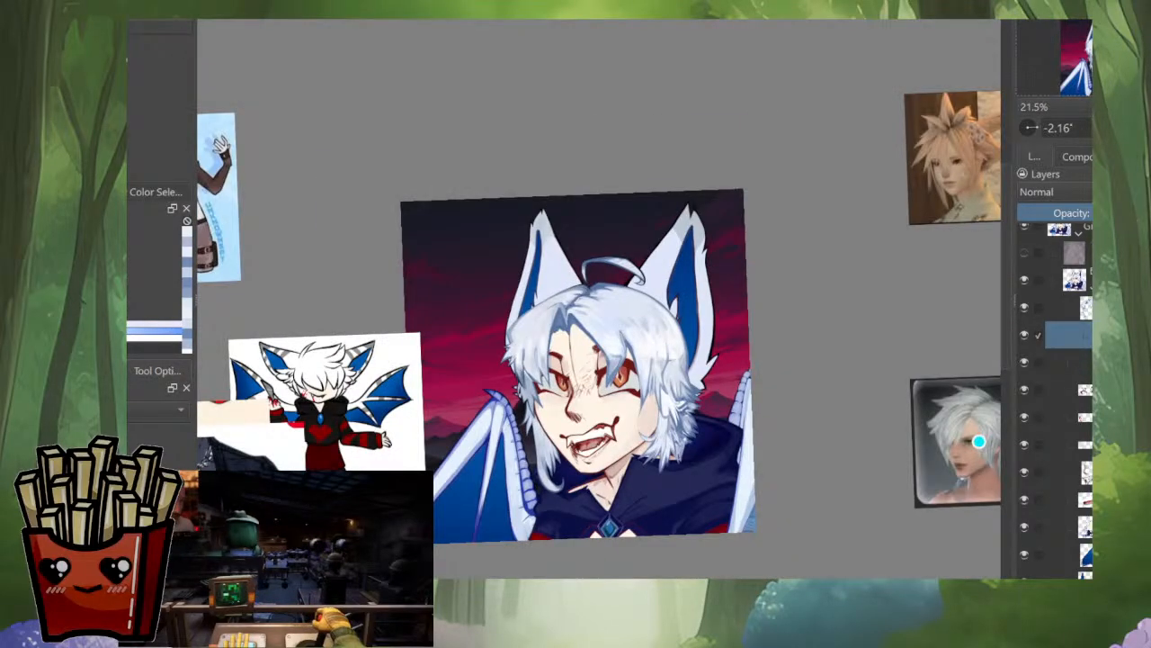
{"action": "scroll", "coordinate": [682, 445], "scroll_direction": "up", "scroll_amount": 8}
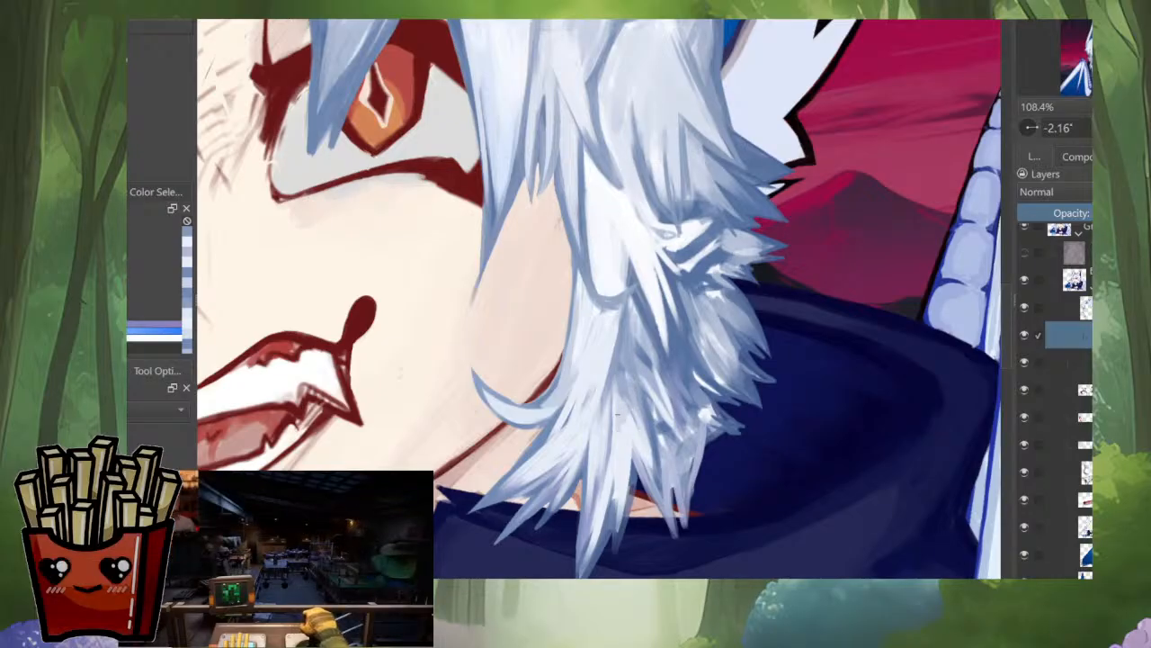
Step: Paint fine blue-grey and light strands through the shaded centre of the side hair, below the bright white strand
{"action": "left_click", "coordinate": [619, 463], "text": "ctrl"}
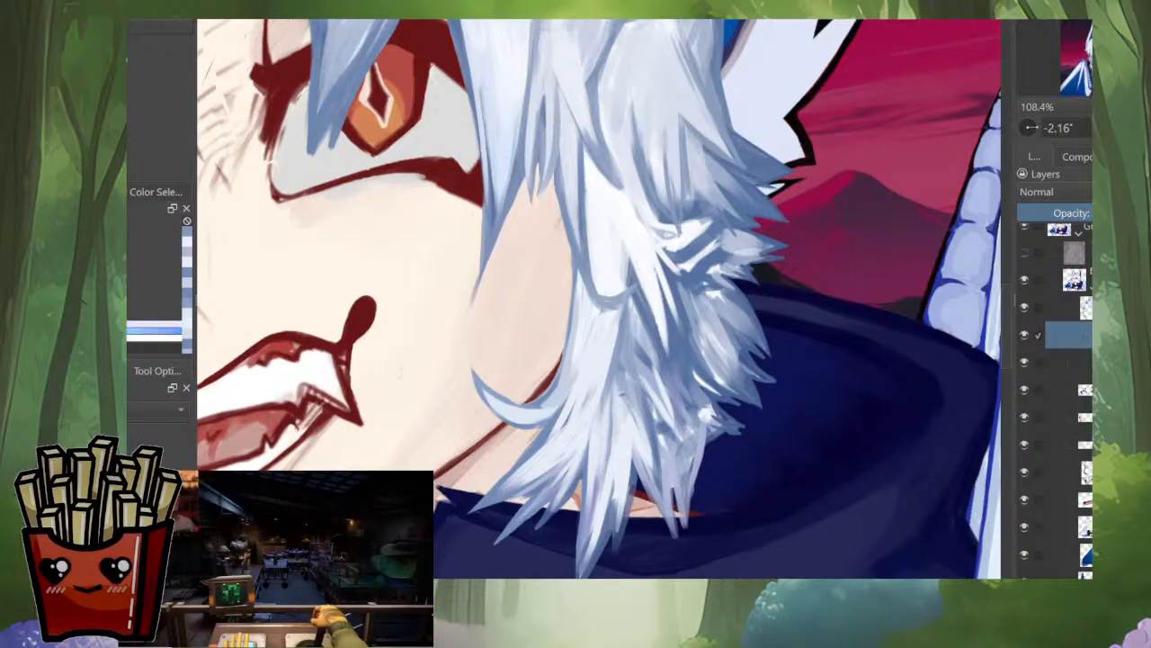
{"action": "left_click_drag", "start_coordinate": [621, 342], "coordinate": [621, 412]}
{"action": "left_click", "coordinate": [625, 360], "text": "ctrl"}
{"action": "mouse_move", "coordinate": [624, 349]}
{"action": "left_mouse_down"}
{"action": "mouse_move", "coordinate": [622, 412]}
{"action": "mouse_move", "coordinate": [649, 455]}
{"action": "left_mouse_up"}
{"action": "left_click", "coordinate": [645, 442], "text": "ctrl"}
{"action": "left_click_drag", "start_coordinate": [629, 376], "coordinate": [641, 444]}
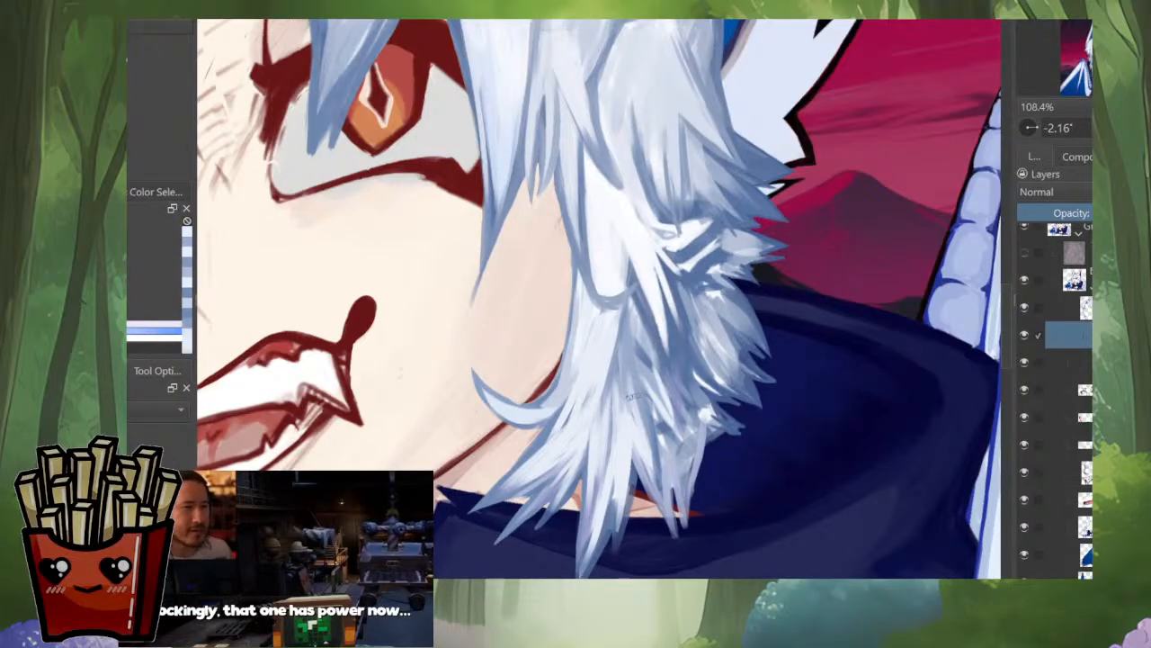
{"action": "left_click_drag", "start_coordinate": [641, 397], "coordinate": [659, 493]}
{"action": "left_click_drag", "start_coordinate": [639, 322], "coordinate": [648, 413]}
{"action": "left_click", "coordinate": [631, 315], "text": "ctrl"}
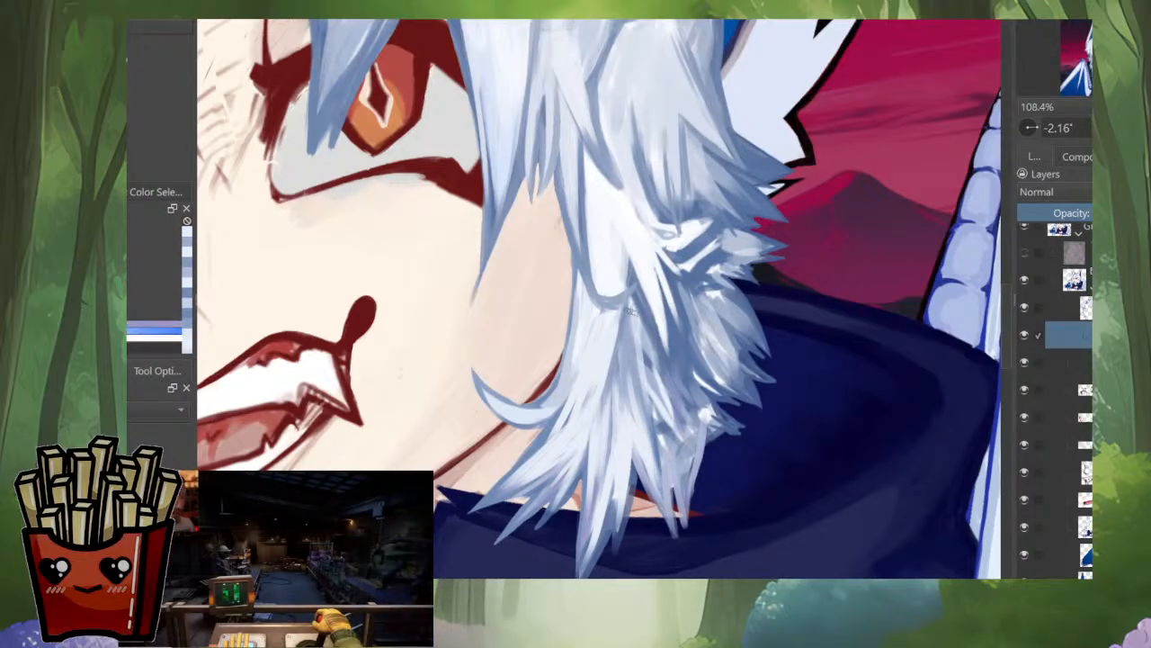
{"action": "left_click_drag", "start_coordinate": [641, 317], "coordinate": [644, 368]}
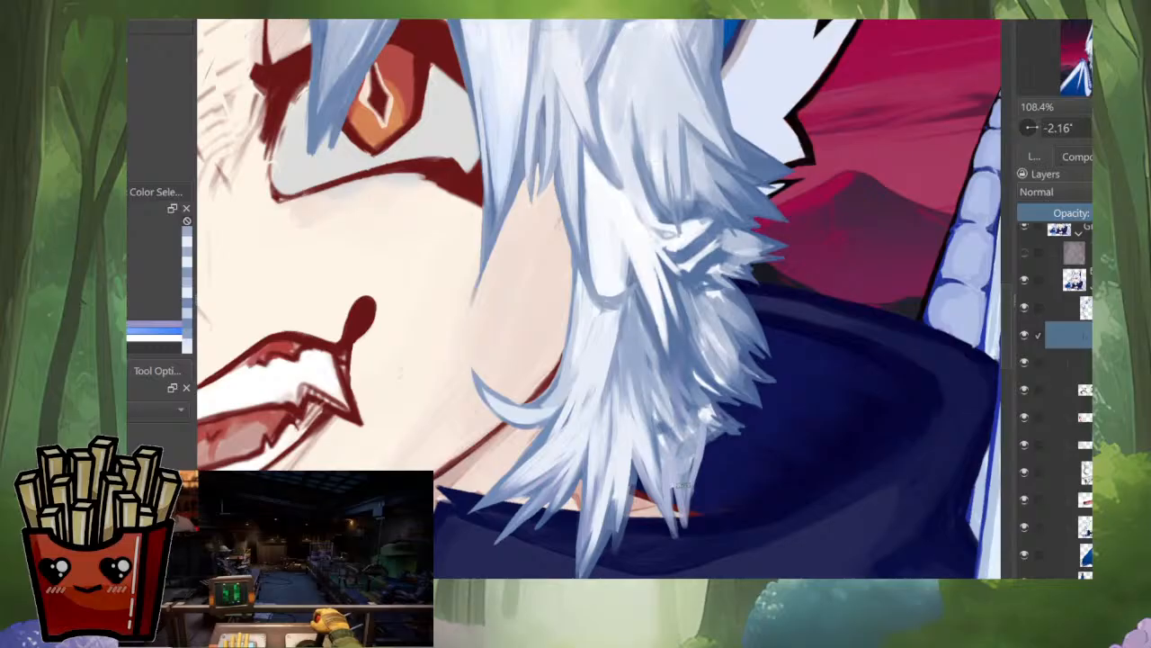
Step: Examine the side hair in mirrored and normal orientation and against the whole portrait
{"action": "key", "text": "m"}
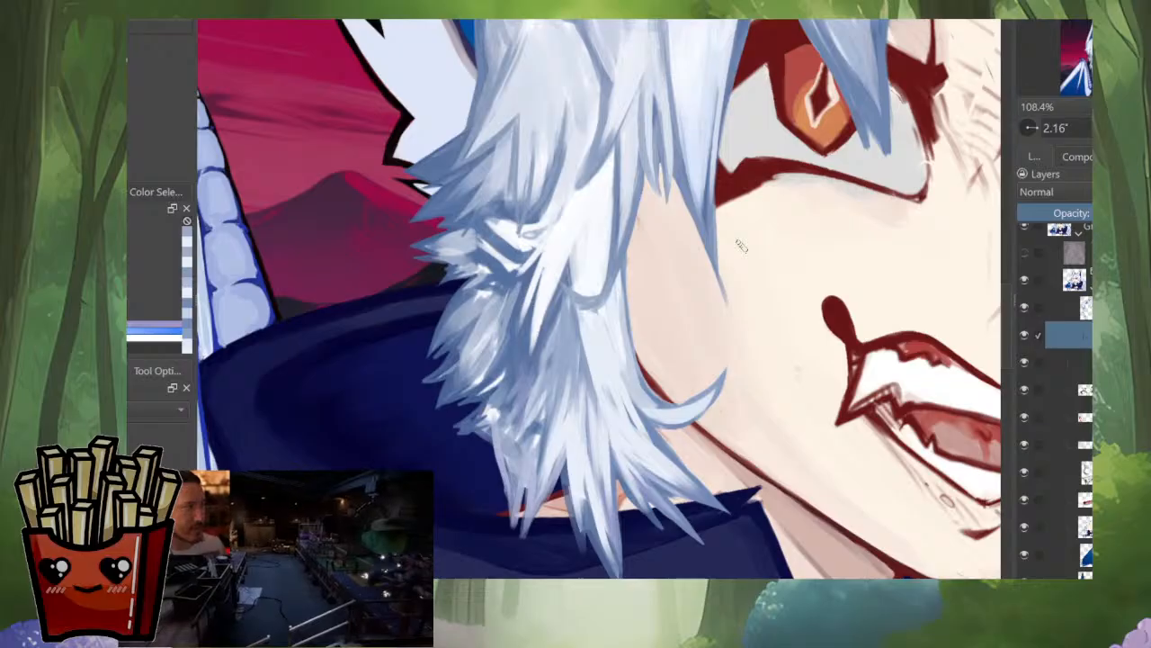
{"action": "key", "text": "m"}
{"action": "key", "text": "m"}
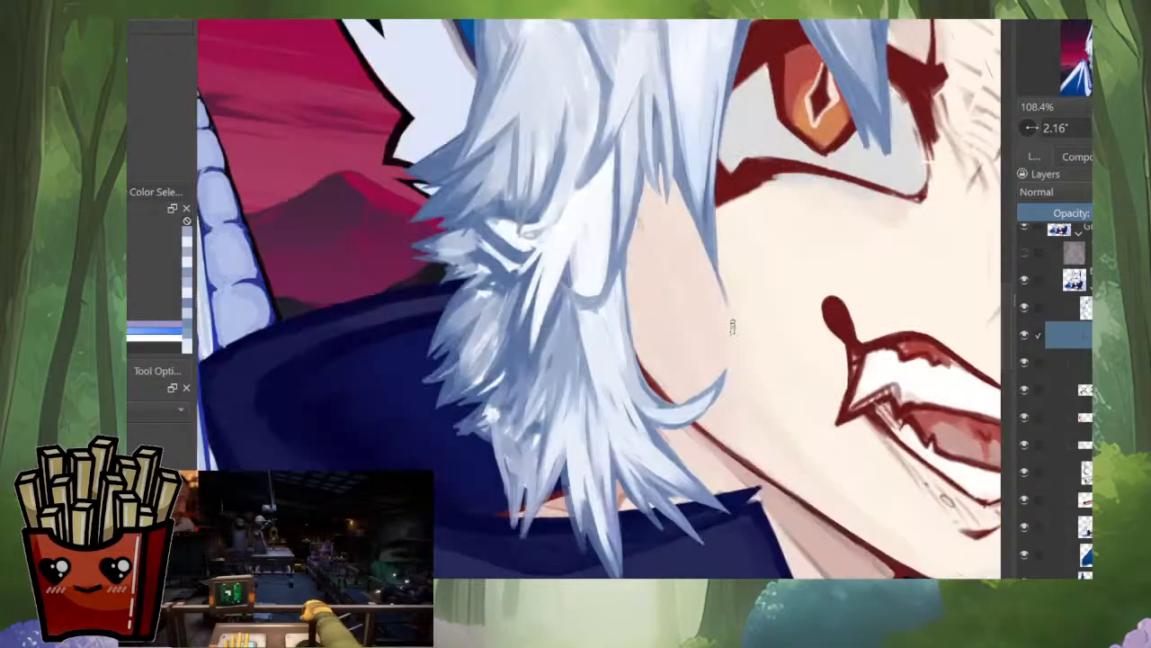
{"action": "key", "text": "m"}
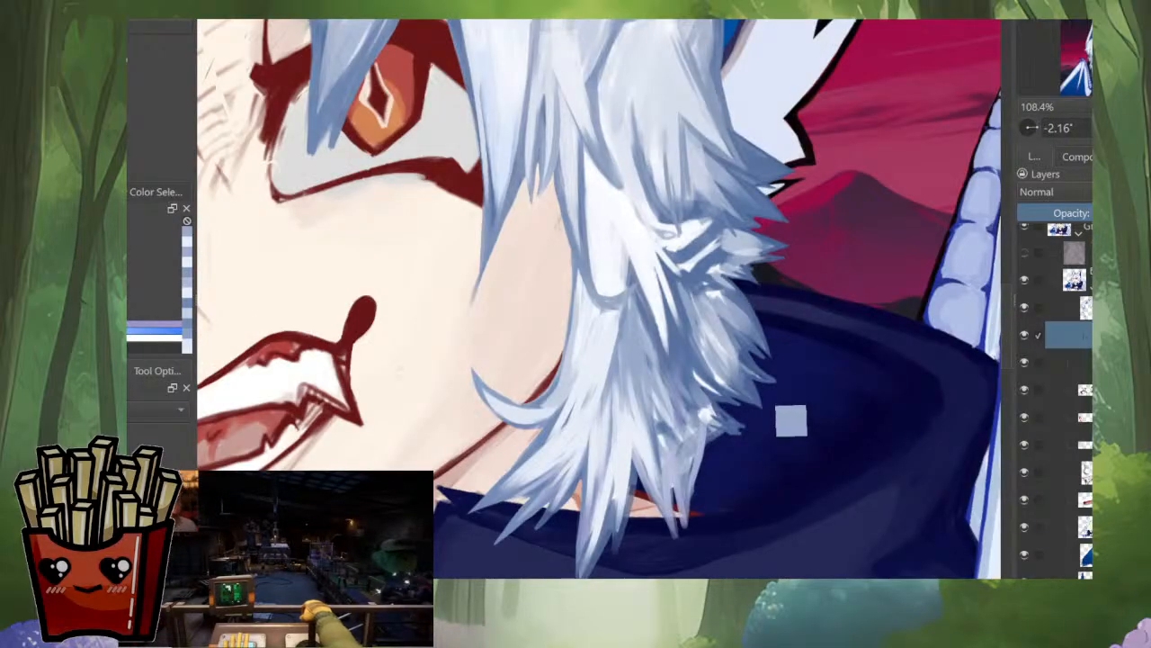
{"action": "left_click_drag", "start_coordinate": [740, 274], "coordinate": [724, 393]}
{"action": "scroll", "coordinate": [724, 394], "scroll_direction": "down", "scroll_amount": 4}
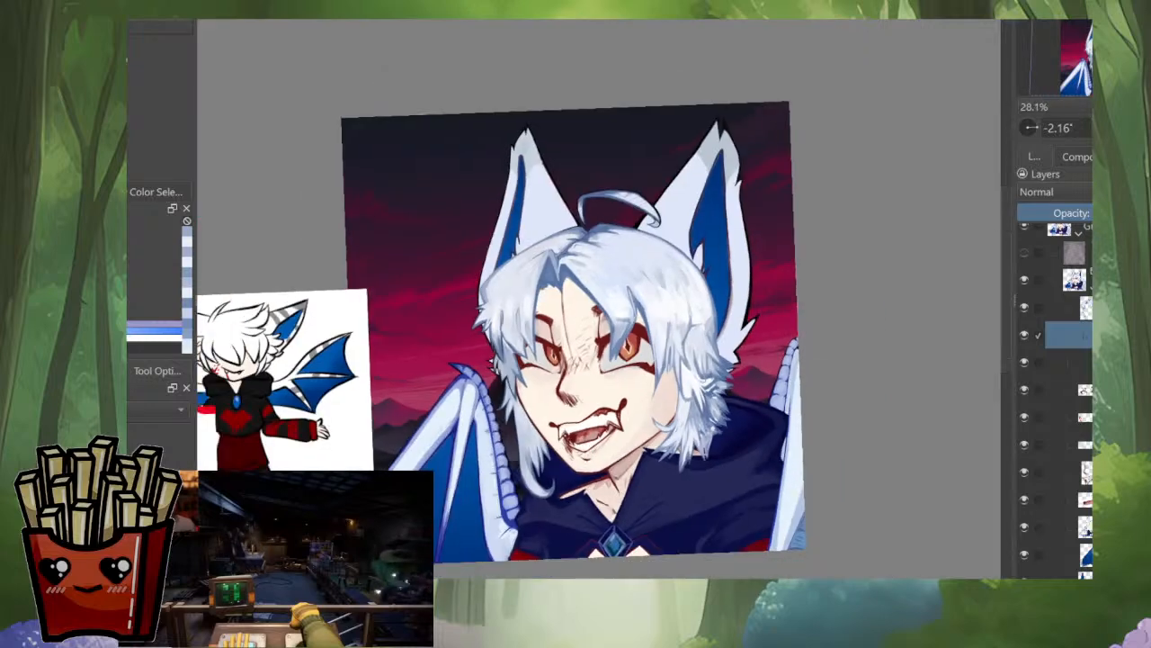
{"action": "scroll", "coordinate": [724, 351], "scroll_direction": "up", "scroll_amount": 5}
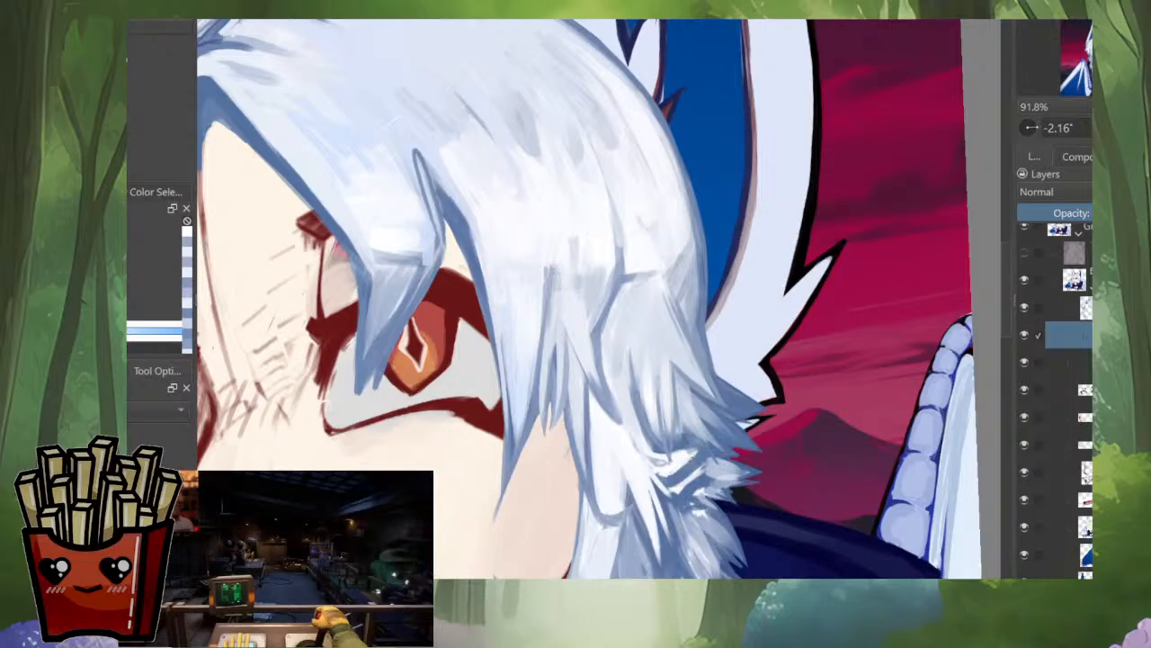
Step: Paint blue-grey shadow strokes in the crease between the upper side-hair tuft and the small outer tuft
{"action": "left_click_drag", "start_coordinate": [689, 455], "coordinate": [735, 382]}
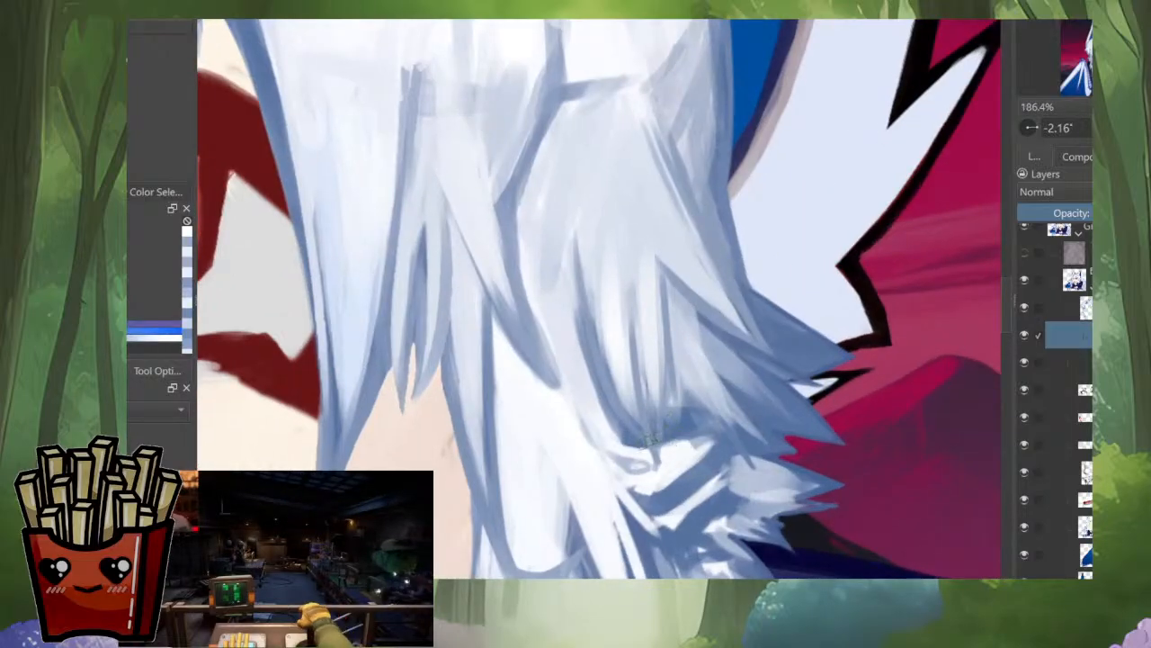
{"action": "left_click", "coordinate": [681, 420], "text": "ctrl"}
{"action": "mouse_move", "coordinate": [683, 423]}
{"action": "left_mouse_down"}
{"action": "mouse_move", "coordinate": [724, 414]}
{"action": "mouse_move", "coordinate": [666, 453]}
{"action": "mouse_move", "coordinate": [713, 435]}
{"action": "left_mouse_up"}
{"action": "mouse_move", "coordinate": [690, 498]}
{"action": "left_mouse_down"}
{"action": "mouse_move", "coordinate": [725, 470]}
{"action": "mouse_move", "coordinate": [667, 510]}
{"action": "mouse_move", "coordinate": [727, 469]}
{"action": "mouse_move", "coordinate": [668, 508]}
{"action": "left_mouse_up"}
{"action": "left_click", "coordinate": [738, 474], "text": "ctrl"}
{"action": "key", "text": "ctrl+z"}
{"action": "left_click", "coordinate": [683, 511], "text": "ctrl"}
{"action": "left_click", "coordinate": [734, 471], "text": "ctrl"}
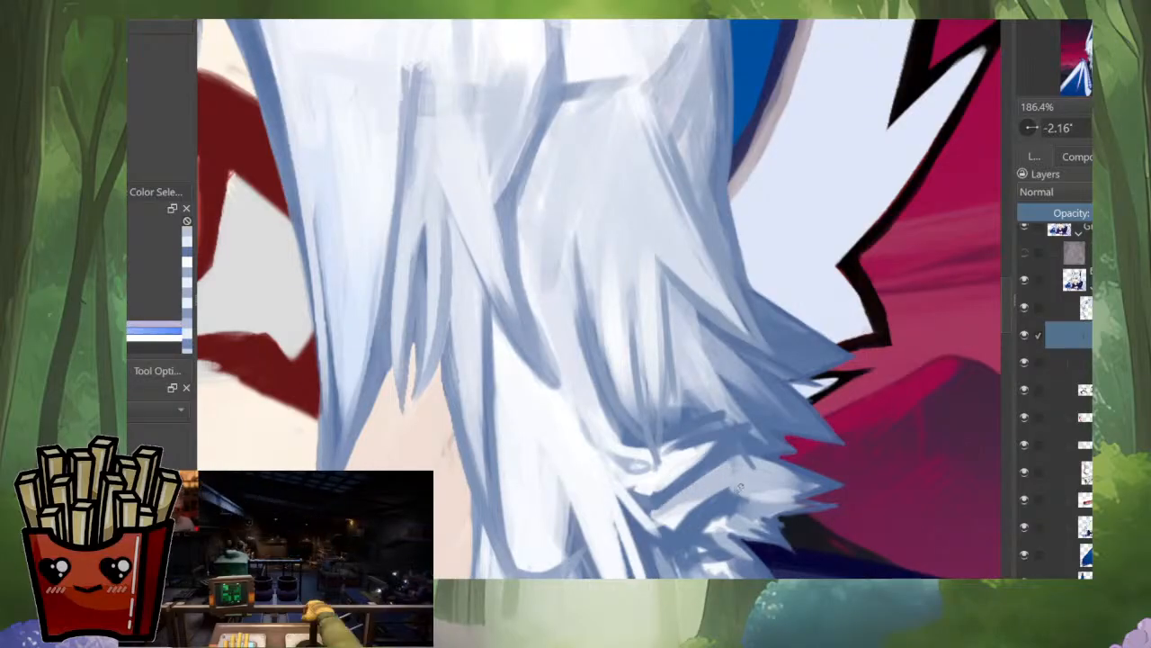
Step: Touch up the shadow crease under the upper tuft and compare it with the whole portrait
{"action": "scroll", "coordinate": [741, 489], "scroll_direction": "down", "scroll_amount": 4}
{"action": "scroll", "coordinate": [741, 490], "scroll_direction": "down", "scroll_amount": 2}
{"action": "scroll", "coordinate": [737, 516], "scroll_direction": "up", "scroll_amount": 4}
{"action": "mouse_move", "coordinate": [714, 421]}
{"action": "left_mouse_down"}
{"action": "mouse_move", "coordinate": [772, 389]}
{"action": "mouse_move", "coordinate": [698, 427]}
{"action": "mouse_move", "coordinate": [741, 399]}
{"action": "mouse_move", "coordinate": [700, 425]}
{"action": "mouse_move", "coordinate": [727, 436]}
{"action": "left_mouse_up"}
{"action": "left_click", "coordinate": [700, 418], "text": "ctrl"}
{"action": "scroll", "coordinate": [750, 435], "scroll_direction": "down", "scroll_amount": 4}
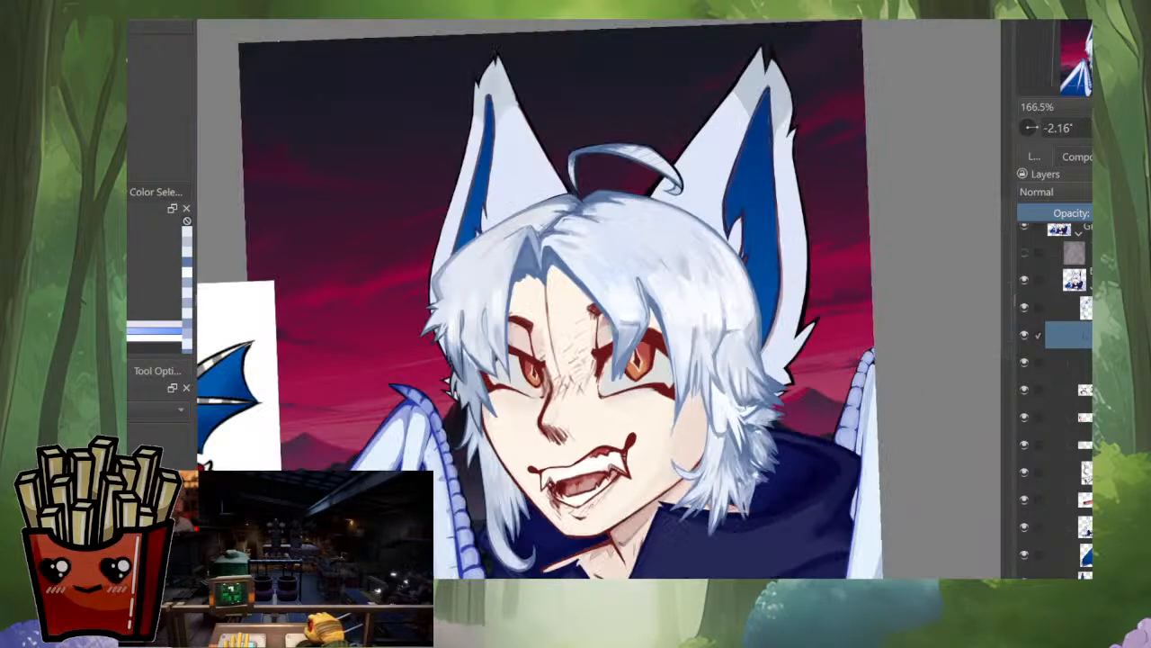
Step: Refine the small outer tuft's strands and the edge of the tuft below it in a mirrored, rotated view
{"action": "key", "text": "m"}
{"action": "scroll", "coordinate": [405, 441], "scroll_direction": "up", "scroll_amount": 4}
{"action": "mouse_move", "coordinate": [616, 346]}
{"action": "left_mouse_down"}
{"action": "mouse_move", "coordinate": [661, 404]}
{"action": "mouse_move", "coordinate": [709, 379]}
{"action": "mouse_move", "coordinate": [693, 388]}
{"action": "mouse_move", "coordinate": [678, 379]}
{"action": "left_mouse_up"}
{"action": "scroll", "coordinate": [661, 405], "scroll_direction": "up", "scroll_amount": 2}
{"action": "left_click", "coordinate": [705, 371], "text": "ctrl"}
{"action": "left_click", "coordinate": [694, 370], "text": "ctrl"}
{"action": "mouse_move", "coordinate": [665, 375]}
{"action": "left_mouse_down"}
{"action": "mouse_move", "coordinate": [680, 405]}
{"action": "mouse_move", "coordinate": [626, 401]}
{"action": "mouse_move", "coordinate": [593, 422]}
{"action": "left_mouse_up"}
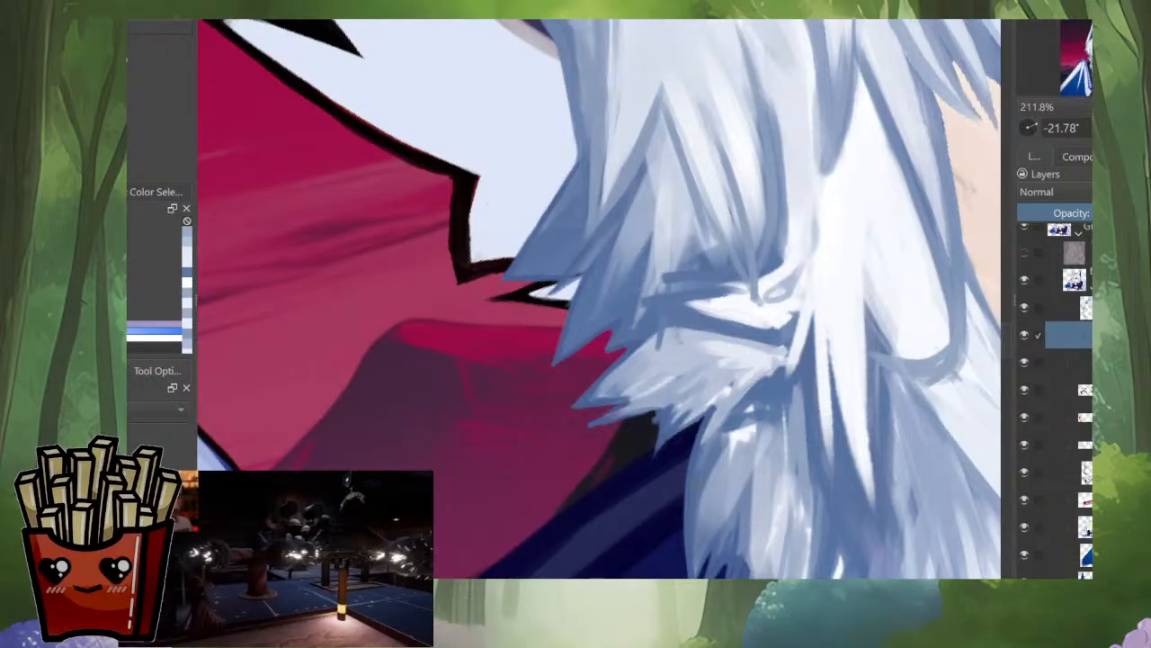
{"action": "mouse_move", "coordinate": [730, 419]}
{"action": "left_mouse_down"}
{"action": "mouse_move", "coordinate": [695, 509]}
{"action": "mouse_move", "coordinate": [698, 535]}
{"action": "left_mouse_up"}
{"action": "left_click", "coordinate": [720, 450], "text": "ctrl"}
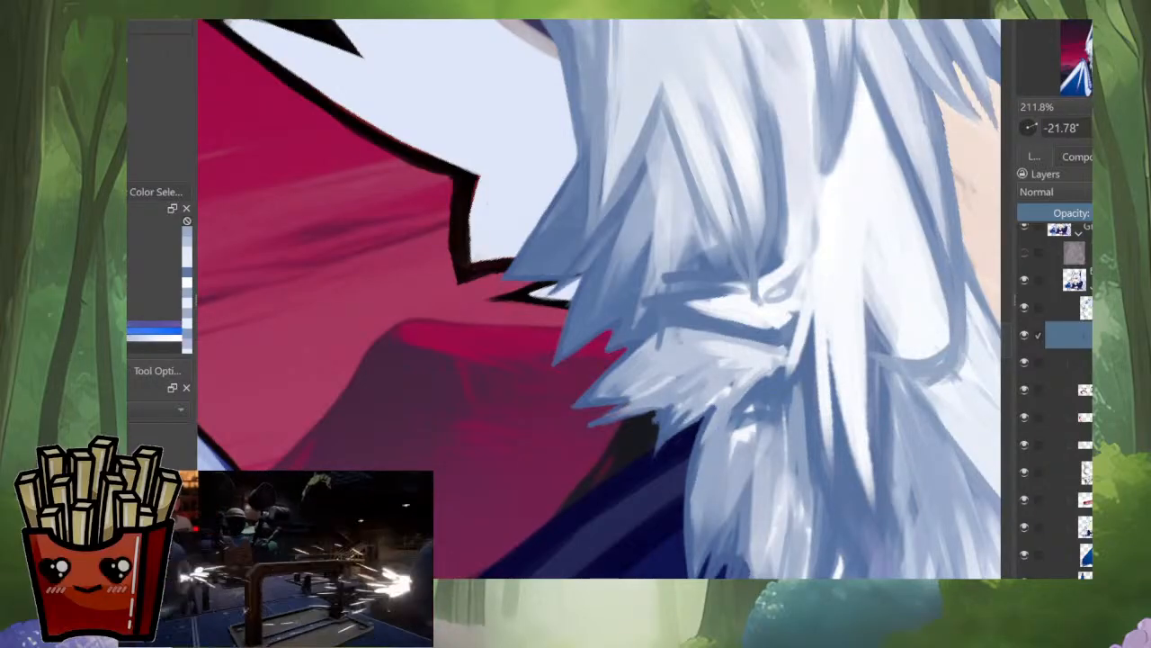
Step: Add white highlight strokes and soft strands to the top of the lower tuft beside the hood
{"action": "scroll", "coordinate": [869, 381], "scroll_direction": "down", "scroll_amount": 3}
{"action": "left_click_drag", "start_coordinate": [871, 380], "coordinate": [788, 510]}
{"action": "scroll", "coordinate": [747, 417], "scroll_direction": "up", "scroll_amount": 3}
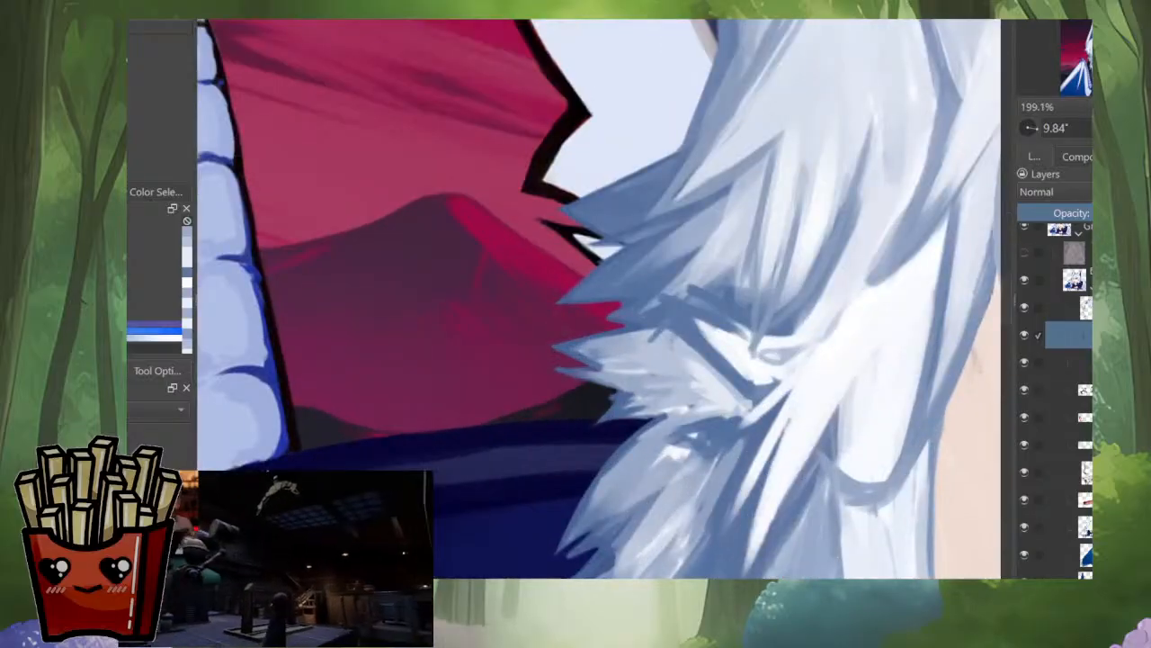
{"action": "left_click", "coordinate": [677, 451], "text": "ctrl"}
{"action": "left_click_drag", "start_coordinate": [690, 432], "coordinate": [643, 472]}
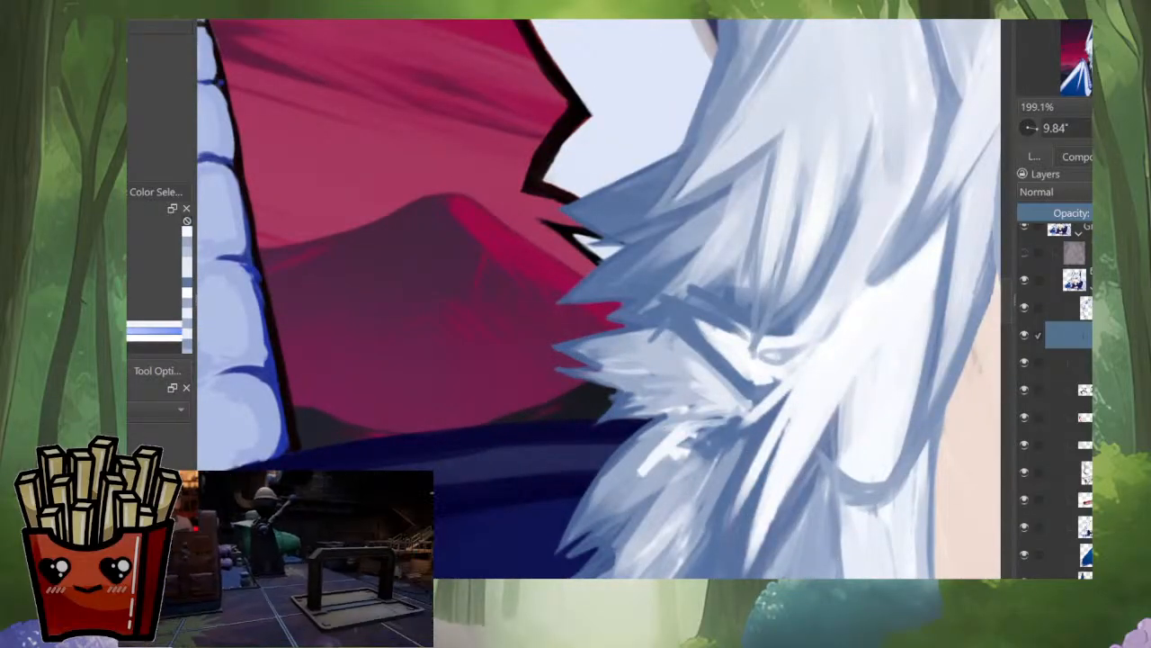
{"action": "left_click", "coordinate": [678, 396], "text": "ctrl"}
{"action": "mouse_move", "coordinate": [733, 421]}
{"action": "left_mouse_down"}
{"action": "mouse_move", "coordinate": [682, 463]}
{"action": "mouse_move", "coordinate": [682, 442]}
{"action": "mouse_move", "coordinate": [711, 466]}
{"action": "mouse_move", "coordinate": [685, 453]}
{"action": "mouse_move", "coordinate": [697, 434]}
{"action": "mouse_move", "coordinate": [646, 457]}
{"action": "mouse_move", "coordinate": [653, 556]}
{"action": "left_mouse_up"}
{"action": "left_click", "coordinate": [683, 493], "text": "ctrl"}
{"action": "left_click", "coordinate": [733, 413], "text": "ctrl"}
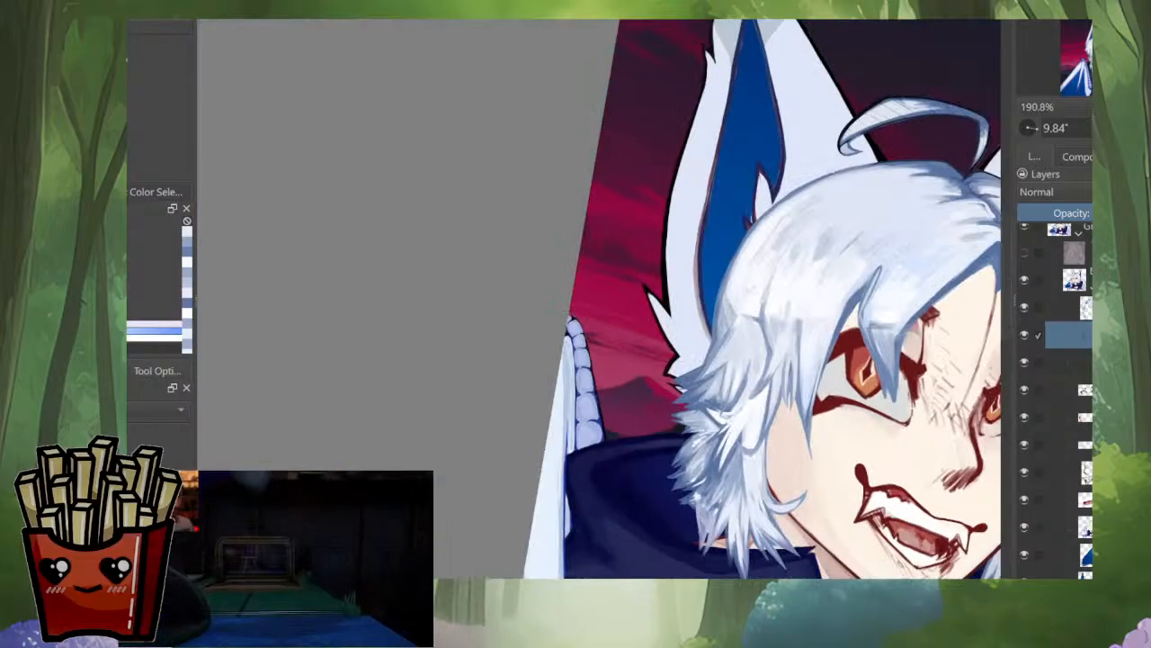
Step: Paint blue-grey strands along the lower tuft's outer edge and pointed tips beside the hood
{"action": "mouse_move", "coordinate": [658, 502]}
{"action": "left_mouse_down"}
{"action": "mouse_move", "coordinate": [662, 423]}
{"action": "mouse_move", "coordinate": [681, 418]}
{"action": "mouse_move", "coordinate": [664, 414]}
{"action": "mouse_move", "coordinate": [542, 475]}
{"action": "left_mouse_up"}
{"action": "left_click", "coordinate": [691, 403], "text": "ctrl"}
{"action": "key", "text": "ctrl+z"}
{"action": "left_click", "coordinate": [609, 452], "text": "ctrl"}
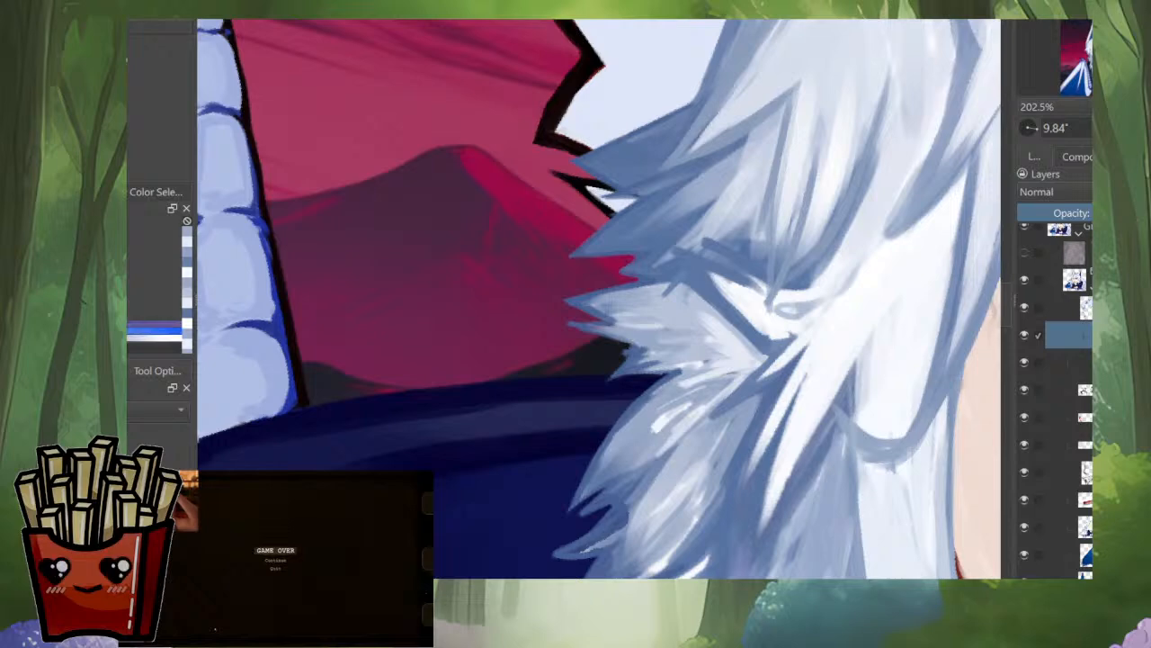
{"action": "left_click_drag", "start_coordinate": [635, 415], "coordinate": [604, 457]}
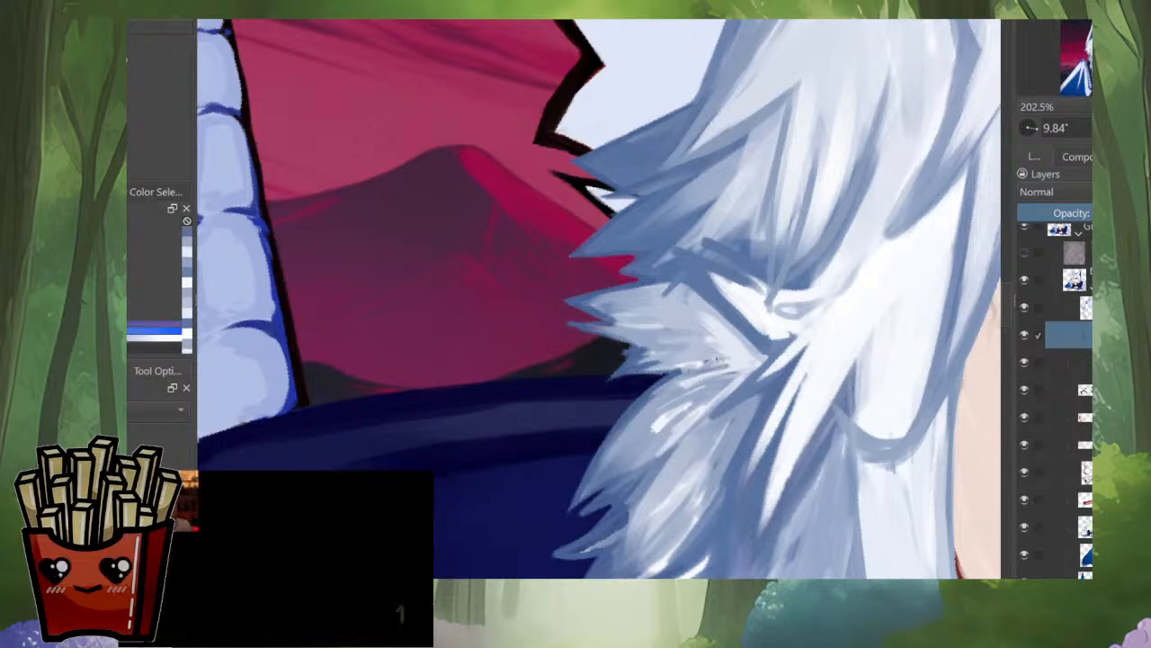
{"action": "scroll", "coordinate": [716, 374], "scroll_direction": "down", "scroll_amount": 5}
{"action": "scroll", "coordinate": [739, 396], "scroll_direction": "up", "scroll_amount": 4}
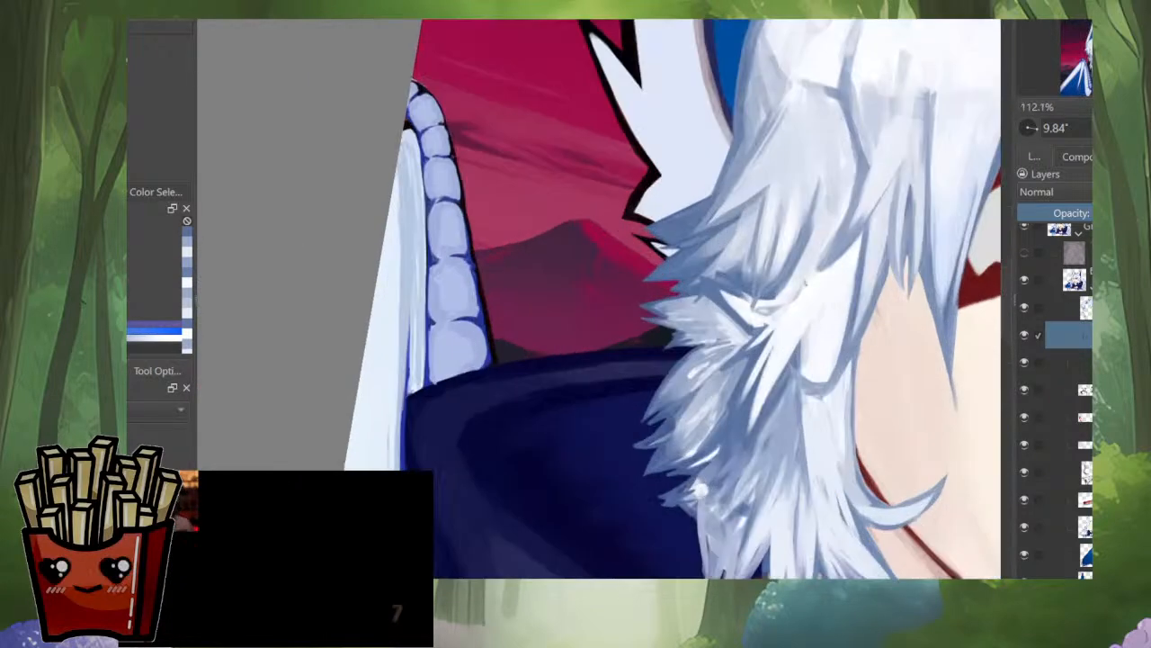
Step: Restore the normal orientation and touch up the small outer tuft's base and the lower tuft's white highlights
{"action": "key", "text": "m"}
{"action": "scroll", "coordinate": [494, 311], "scroll_direction": "up", "scroll_amount": 2}
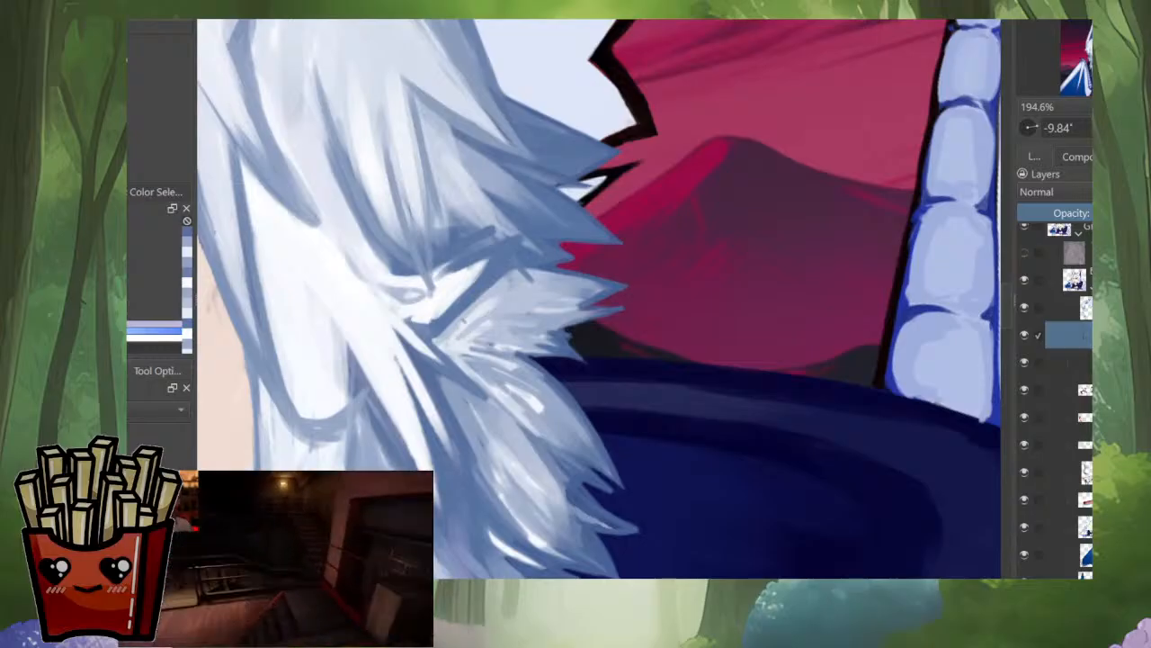
{"action": "left_click_drag", "start_coordinate": [464, 322], "coordinate": [487, 306]}
{"action": "left_click", "coordinate": [514, 364], "text": "ctrl"}
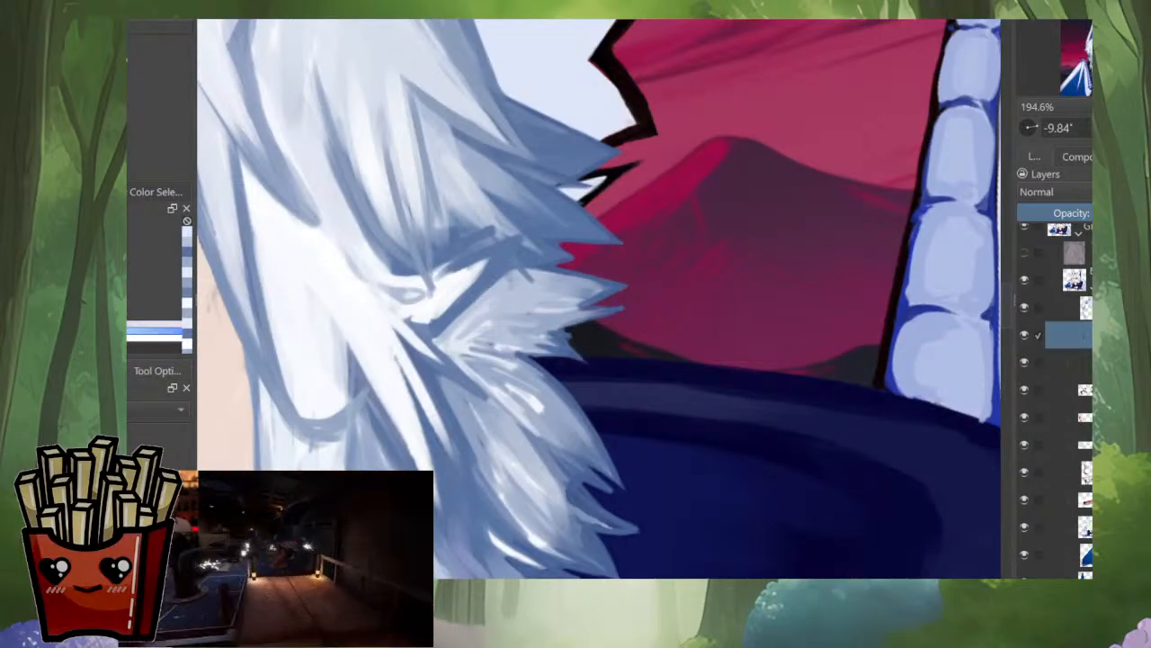
{"action": "scroll", "coordinate": [542, 335], "scroll_direction": "down", "scroll_amount": 3}
{"action": "left_click_drag", "start_coordinate": [541, 335], "coordinate": [688, 285]}
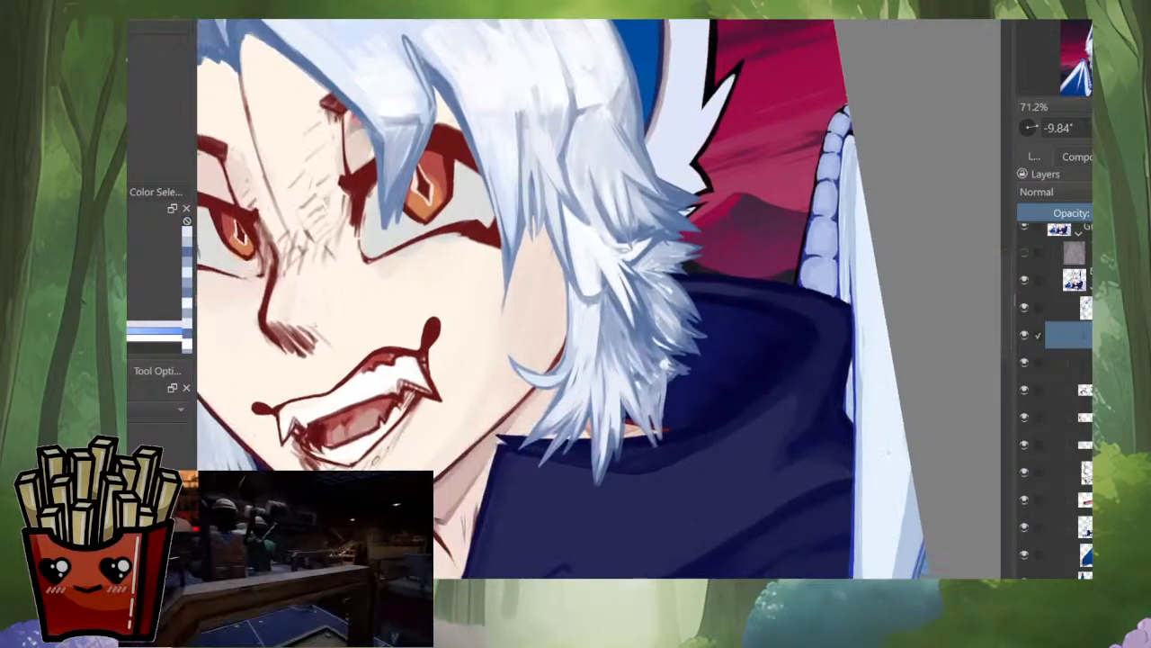
{"action": "left_click_drag", "start_coordinate": [620, 297], "coordinate": [630, 344]}
{"action": "scroll", "coordinate": [707, 363], "scroll_direction": "up", "scroll_amount": 5}
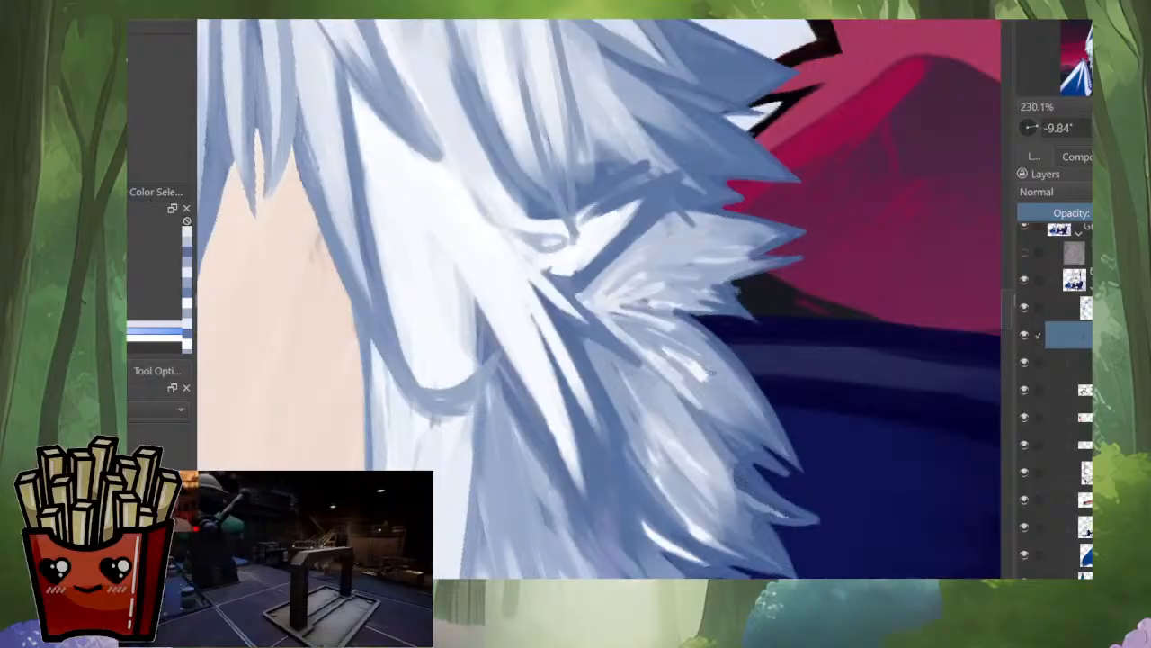
{"action": "left_click", "coordinate": [702, 360], "text": "ctrl"}
{"action": "scroll", "coordinate": [683, 363], "scroll_direction": "down", "scroll_amount": 4}
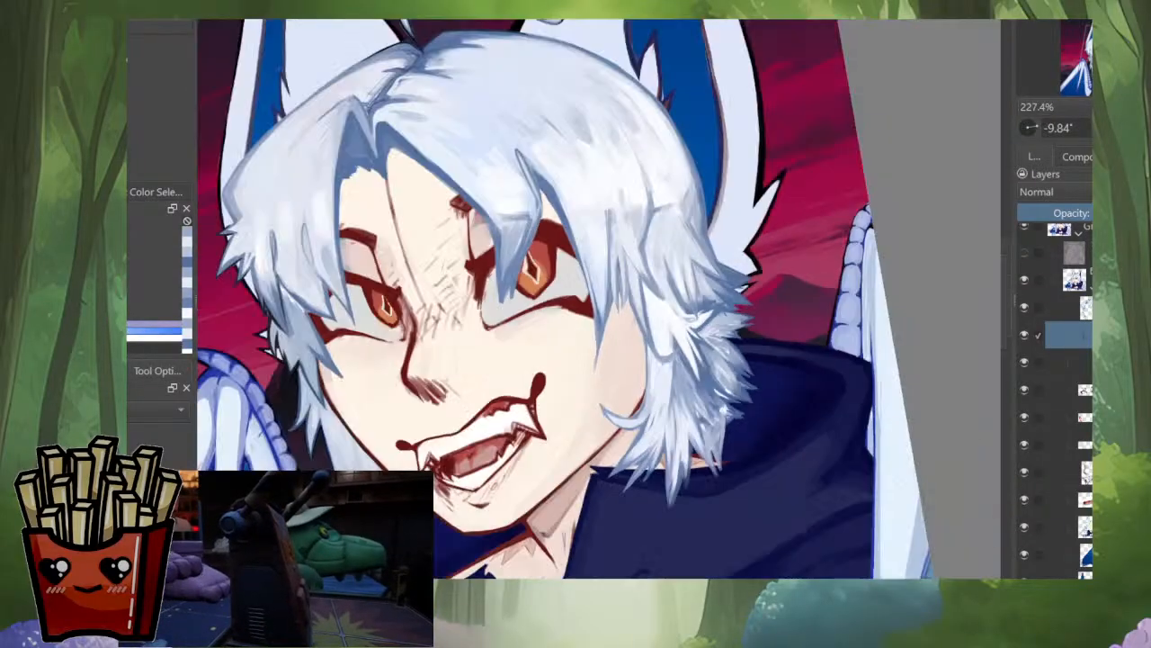
Step: Paint soft blue-grey strands over the lower tuft beside the hood and extend its pointed tips in a rotated view
{"action": "scroll", "coordinate": [684, 362], "scroll_direction": "up", "scroll_amount": 3}
{"action": "left_click_drag", "start_coordinate": [684, 362], "coordinate": [601, 404]}
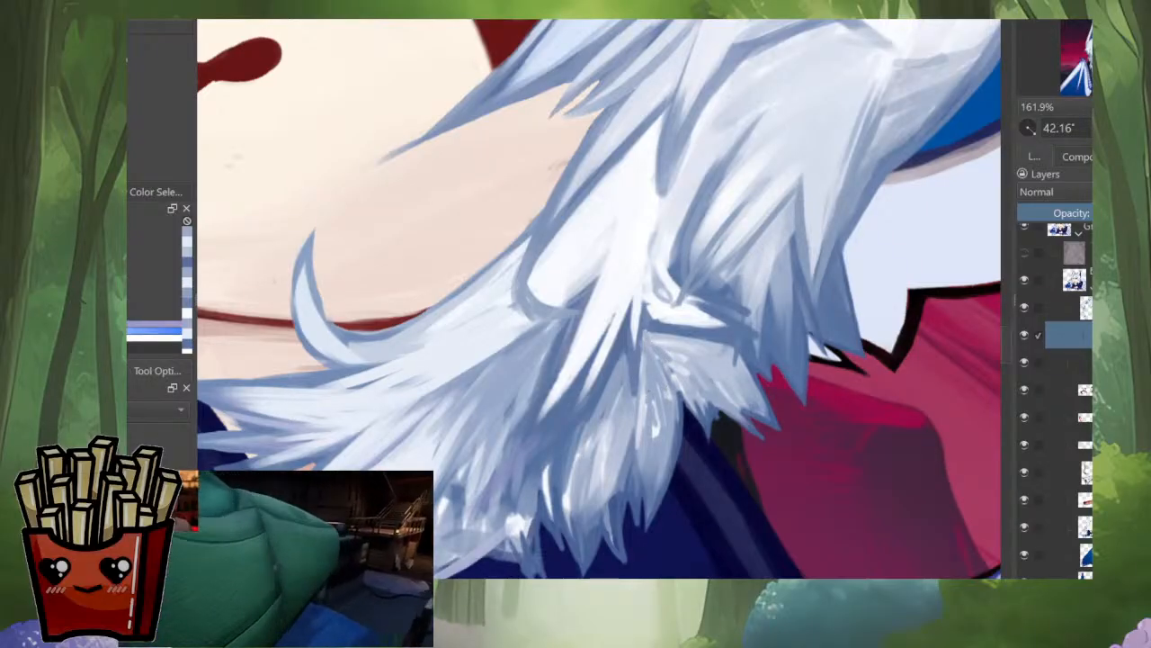
{"action": "left_click", "coordinate": [647, 430], "text": "ctrl"}
{"action": "left_click_drag", "start_coordinate": [646, 411], "coordinate": [642, 437]}
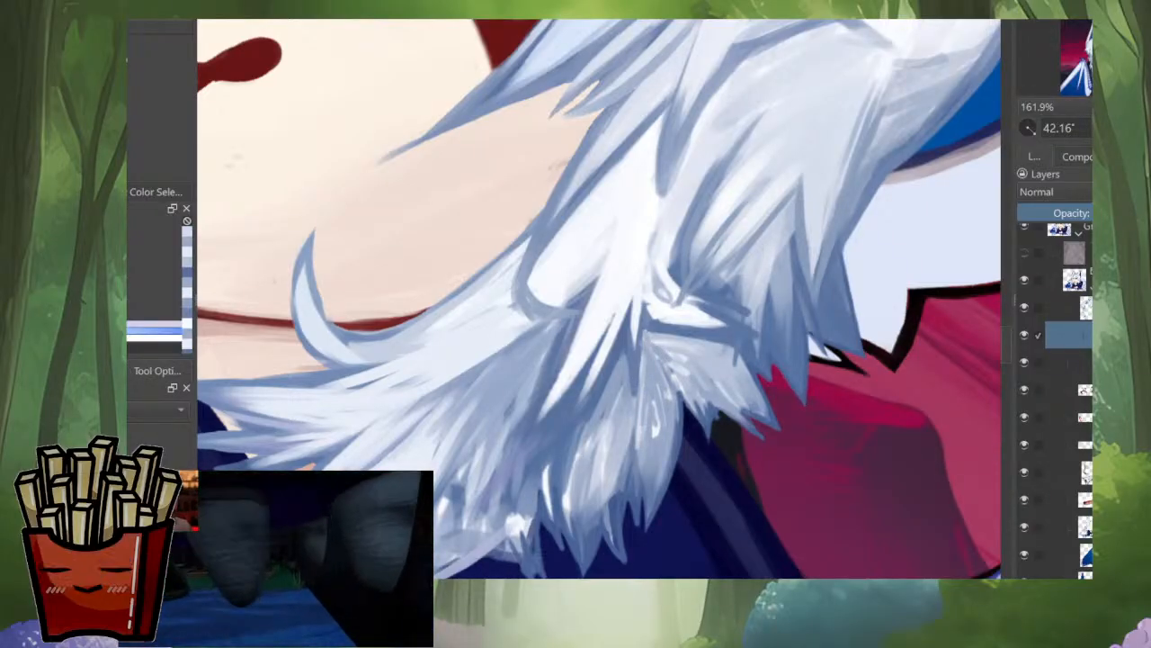
{"action": "left_click", "coordinate": [627, 506], "text": "ctrl"}
{"action": "left_click_drag", "start_coordinate": [621, 493], "coordinate": [626, 514]}
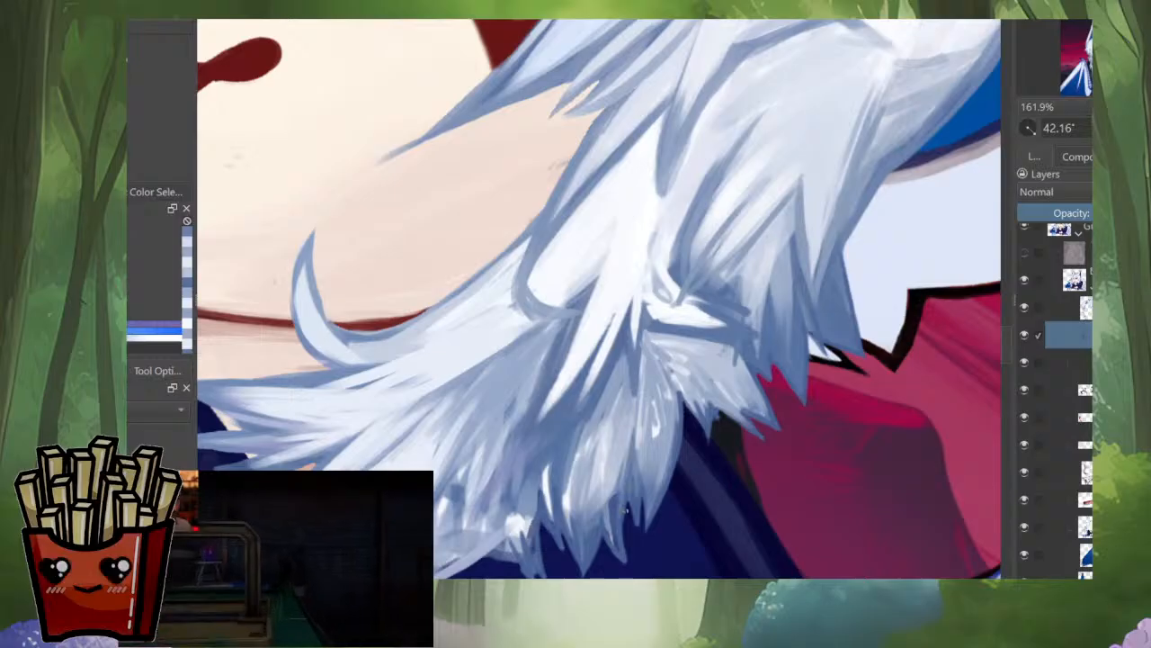
{"action": "left_click", "coordinate": [615, 509], "text": "ctrl"}
{"action": "left_click_drag", "start_coordinate": [616, 461], "coordinate": [616, 536]}
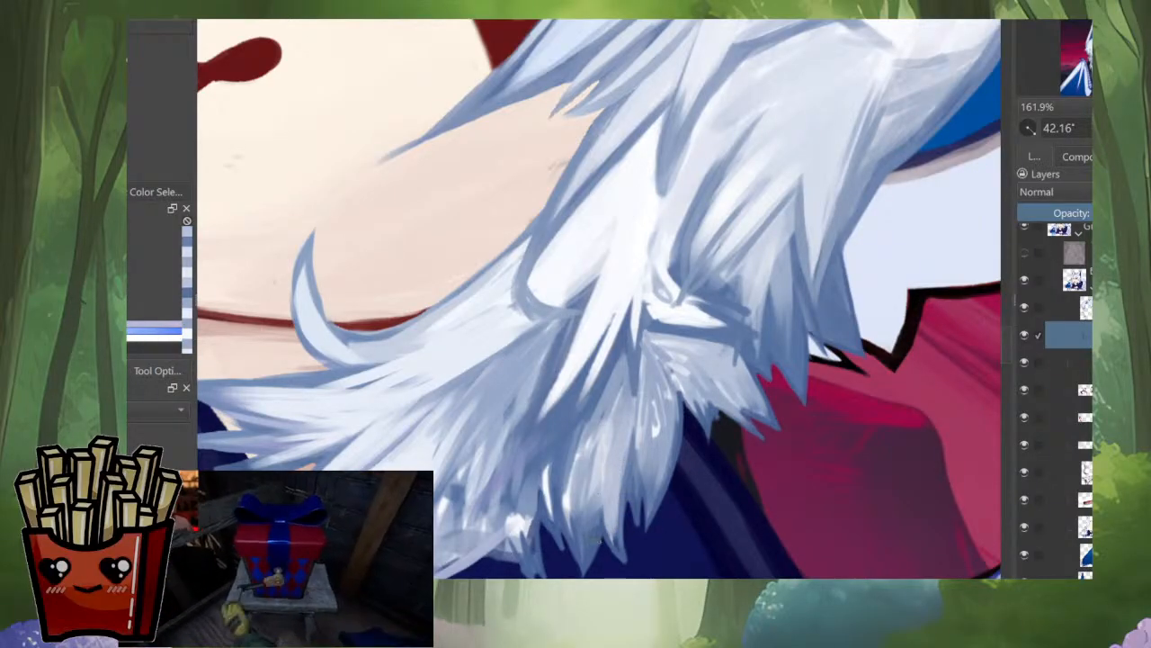
{"action": "left_click_drag", "start_coordinate": [585, 429], "coordinate": [572, 502]}
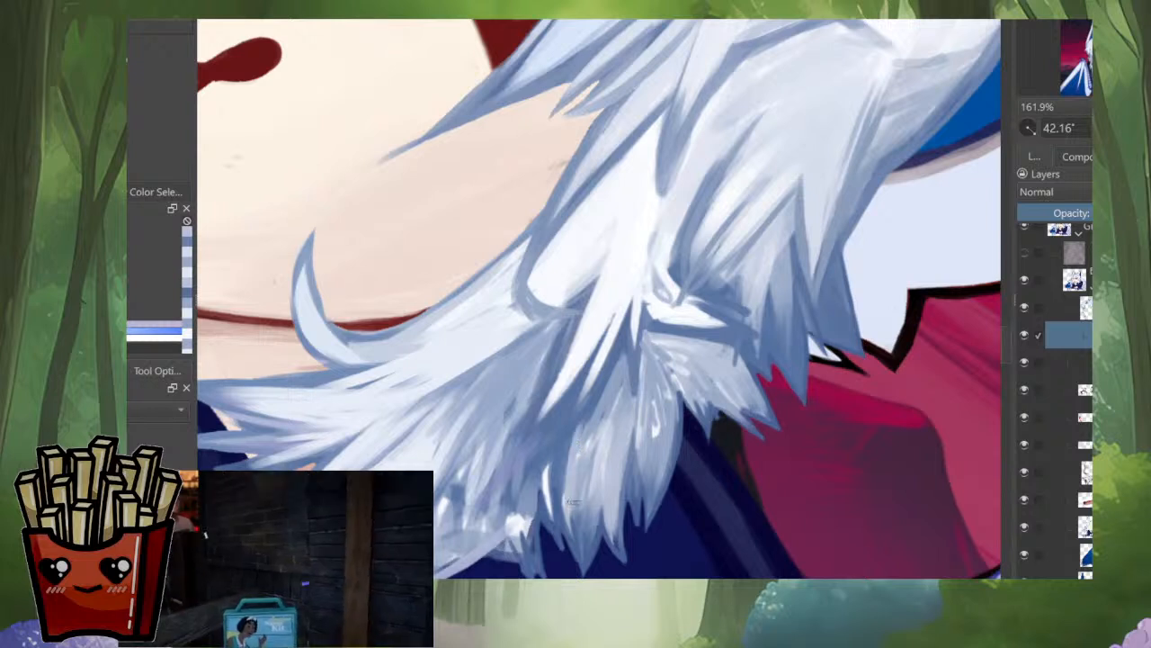
{"action": "left_click_drag", "start_coordinate": [572, 435], "coordinate": [557, 524]}
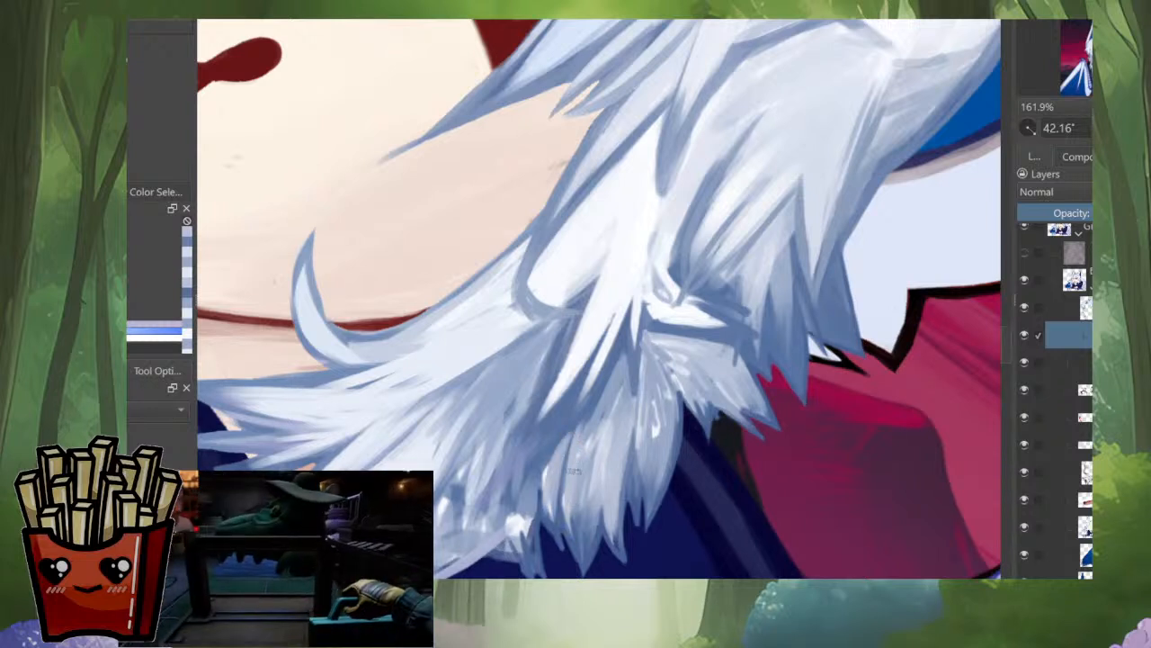
Step: Paint shaded and pale strands beneath the white highlight locks where they meet the lower tuft
{"action": "left_click", "coordinate": [602, 381], "text": "ctrl"}
{"action": "left_click_drag", "start_coordinate": [581, 422], "coordinate": [556, 457]}
{"action": "left_click_drag", "start_coordinate": [596, 361], "coordinate": [550, 463]}
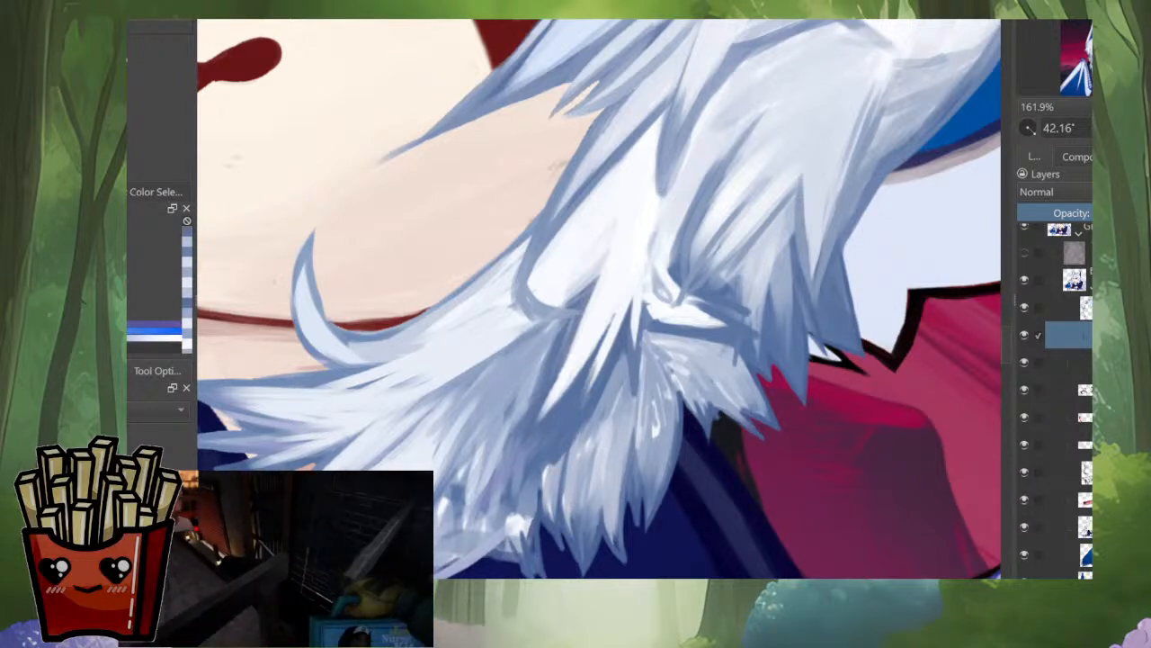
{"action": "left_click", "coordinate": [613, 324], "text": "ctrl"}
{"action": "left_click_drag", "start_coordinate": [628, 305], "coordinate": [558, 443]}
{"action": "left_click", "coordinate": [614, 426], "text": "ctrl"}
{"action": "left_click_drag", "start_coordinate": [594, 409], "coordinate": [558, 439]}
{"action": "left_click", "coordinate": [583, 409], "text": "ctrl"}
{"action": "left_click_drag", "start_coordinate": [578, 376], "coordinate": [501, 460]}
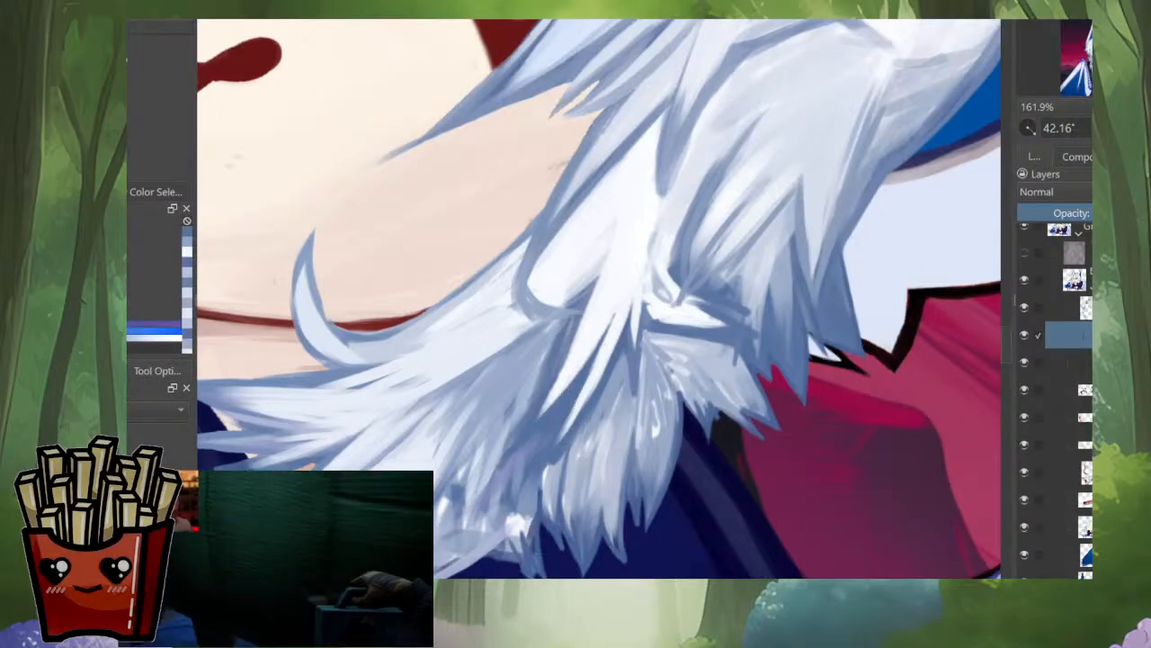
Step: Mirror the view, refine the lower tuft's smallest bottom point and paint over the white spot at its base
{"action": "scroll", "coordinate": [573, 396], "scroll_direction": "down", "scroll_amount": 4}
{"action": "mouse_move", "coordinate": [489, 154]}
{"action": "left_mouse_down"}
{"action": "mouse_move", "coordinate": [420, 269]}
{"action": "mouse_move", "coordinate": [440, 305]}
{"action": "left_mouse_up"}
{"action": "key", "text": "m"}
{"action": "scroll", "coordinate": [546, 486], "scroll_direction": "up", "scroll_amount": 4}
{"action": "left_click", "coordinate": [576, 414], "text": "ctrl"}
{"action": "mouse_move", "coordinate": [575, 414]}
{"action": "left_mouse_down"}
{"action": "mouse_move", "coordinate": [584, 387]}
{"action": "mouse_move", "coordinate": [523, 463]}
{"action": "left_mouse_up"}
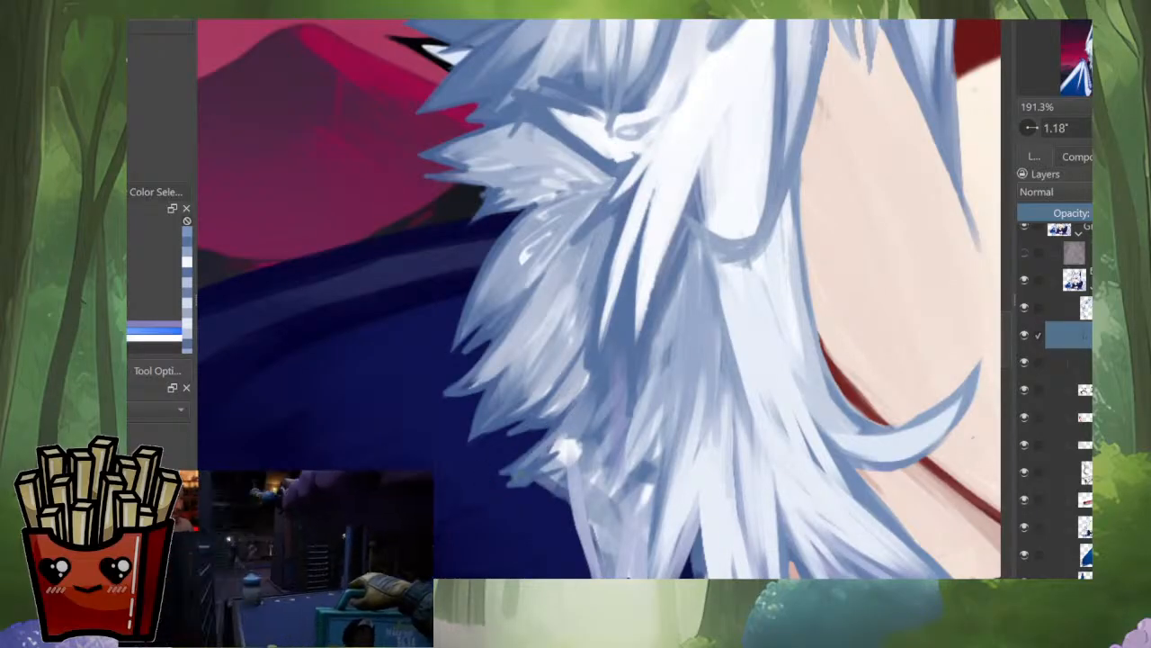
{"action": "key", "text": "ctrl+z"}
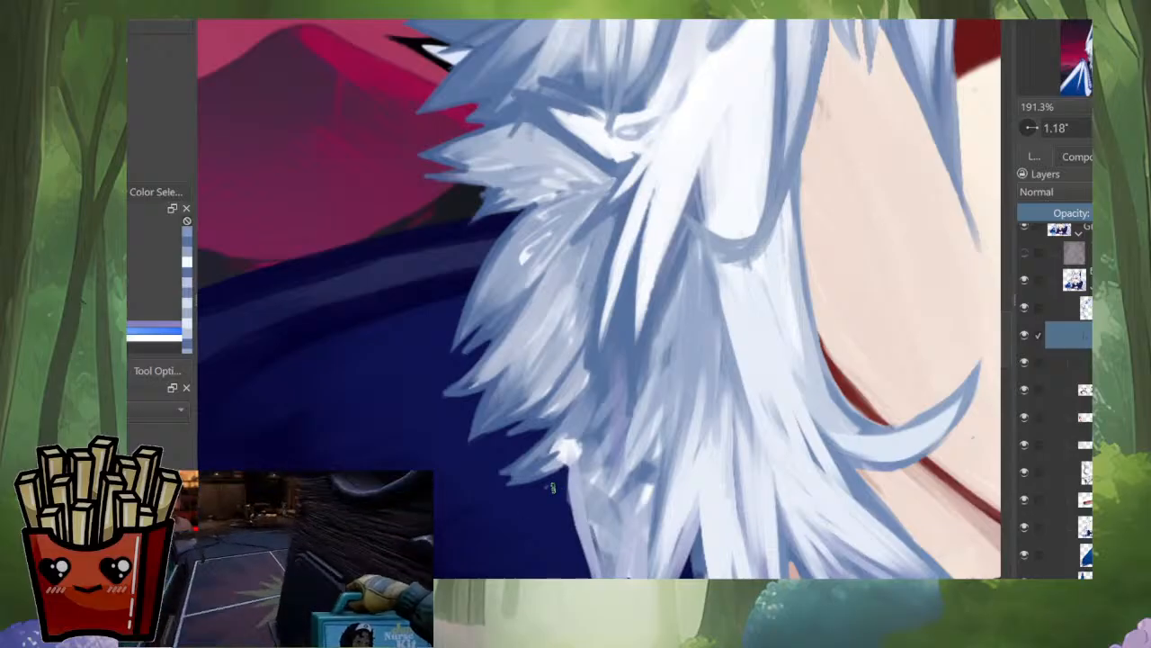
{"action": "left_click", "coordinate": [504, 479], "text": "ctrl"}
{"action": "left_click_drag", "start_coordinate": [530, 457], "coordinate": [557, 445]}
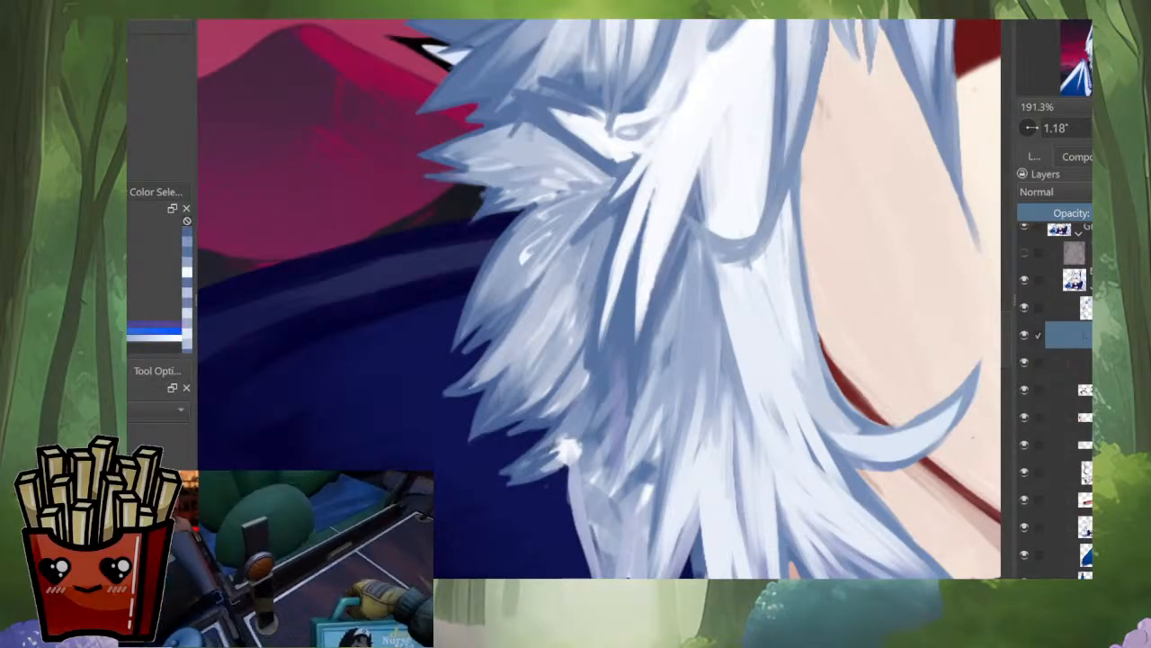
{"action": "mouse_move", "coordinate": [511, 484]}
{"action": "left_mouse_down"}
{"action": "mouse_move", "coordinate": [570, 431]}
{"action": "mouse_move", "coordinate": [568, 464]}
{"action": "left_mouse_up"}
{"action": "key", "text": "ctrl+z"}
{"action": "left_click", "coordinate": [545, 464], "text": "ctrl"}
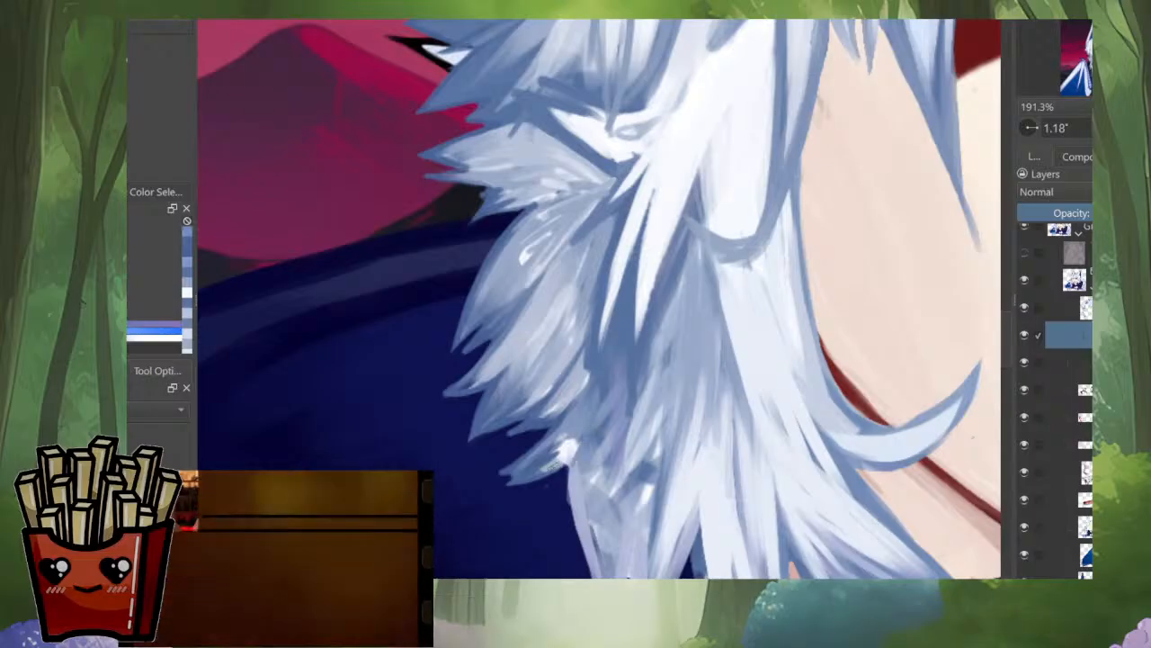
{"action": "left_click", "coordinate": [590, 435], "text": "ctrl"}
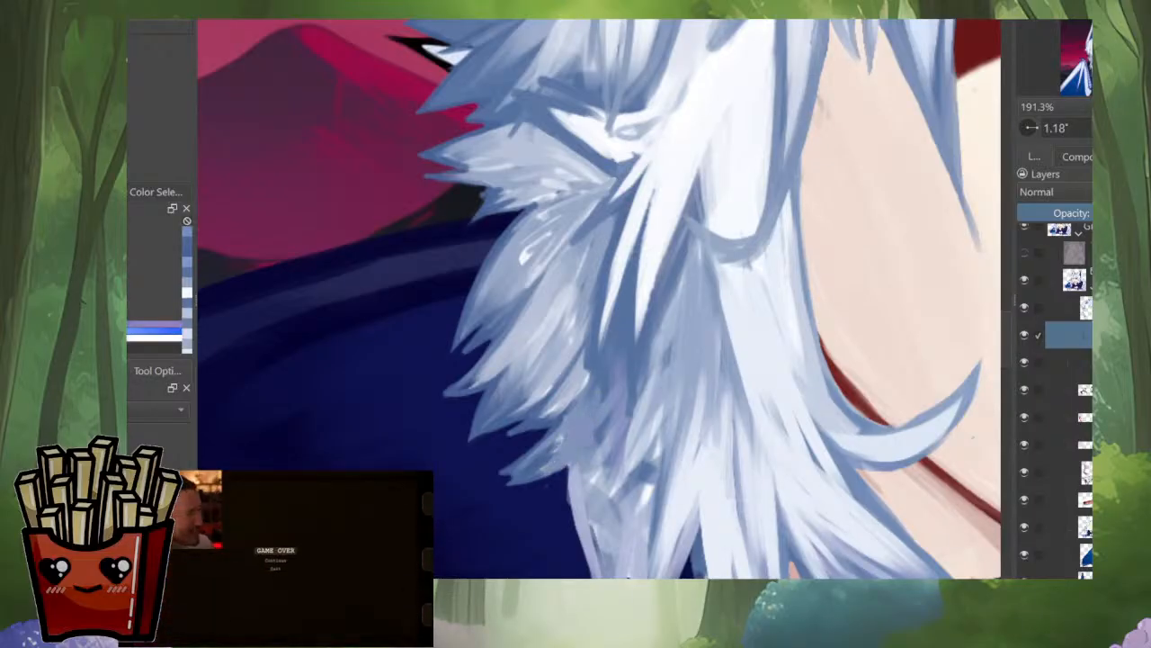
Step: Blend blue-grey strands down the shaded gap between the lower tuft and the long central strands
{"action": "mouse_move", "coordinate": [611, 371]}
{"action": "left_mouse_down"}
{"action": "mouse_move", "coordinate": [591, 439]}
{"action": "mouse_move", "coordinate": [571, 457]}
{"action": "left_mouse_up"}
{"action": "left_click", "coordinate": [597, 430], "text": "ctrl"}
{"action": "mouse_move", "coordinate": [604, 416]}
{"action": "left_mouse_down"}
{"action": "mouse_move", "coordinate": [581, 452]}
{"action": "mouse_move", "coordinate": [610, 453]}
{"action": "mouse_move", "coordinate": [607, 486]}
{"action": "left_mouse_up"}
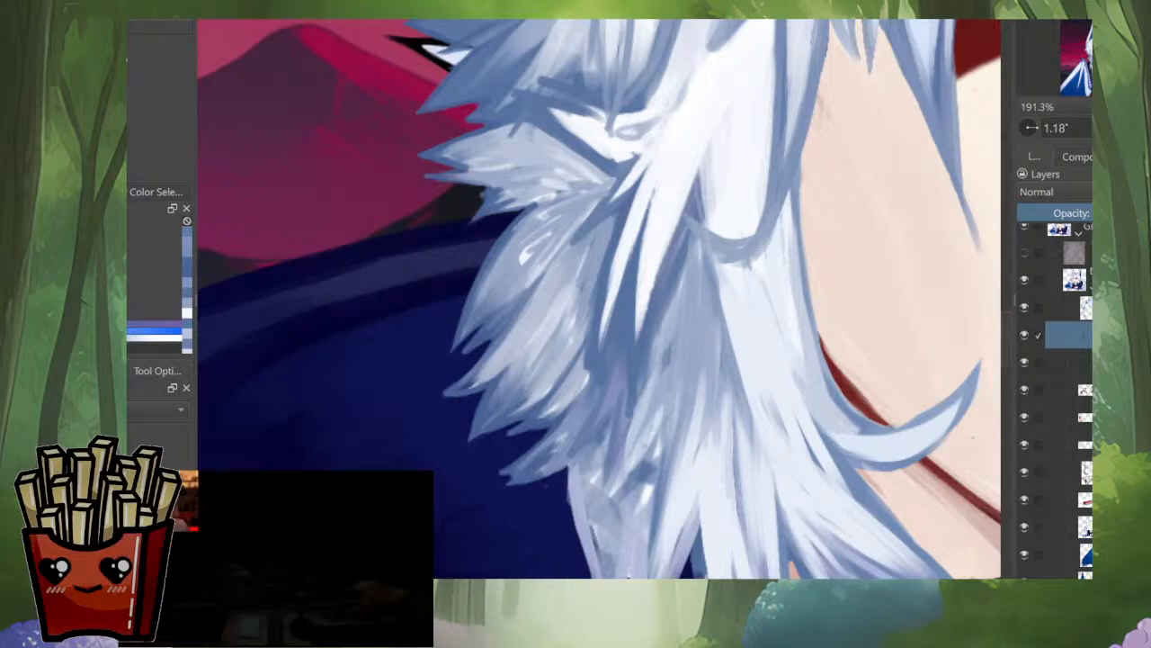
{"action": "left_click_drag", "start_coordinate": [641, 432], "coordinate": [608, 506]}
{"action": "mouse_move", "coordinate": [619, 479]}
{"action": "left_mouse_down"}
{"action": "mouse_move", "coordinate": [597, 520]}
{"action": "mouse_move", "coordinate": [607, 490]}
{"action": "left_mouse_up"}
{"action": "mouse_move", "coordinate": [649, 439]}
{"action": "left_mouse_down"}
{"action": "mouse_move", "coordinate": [649, 349]}
{"action": "mouse_move", "coordinate": [658, 377]}
{"action": "mouse_move", "coordinate": [635, 542]}
{"action": "left_mouse_up"}
{"action": "left_click_drag", "start_coordinate": [660, 457], "coordinate": [651, 502]}
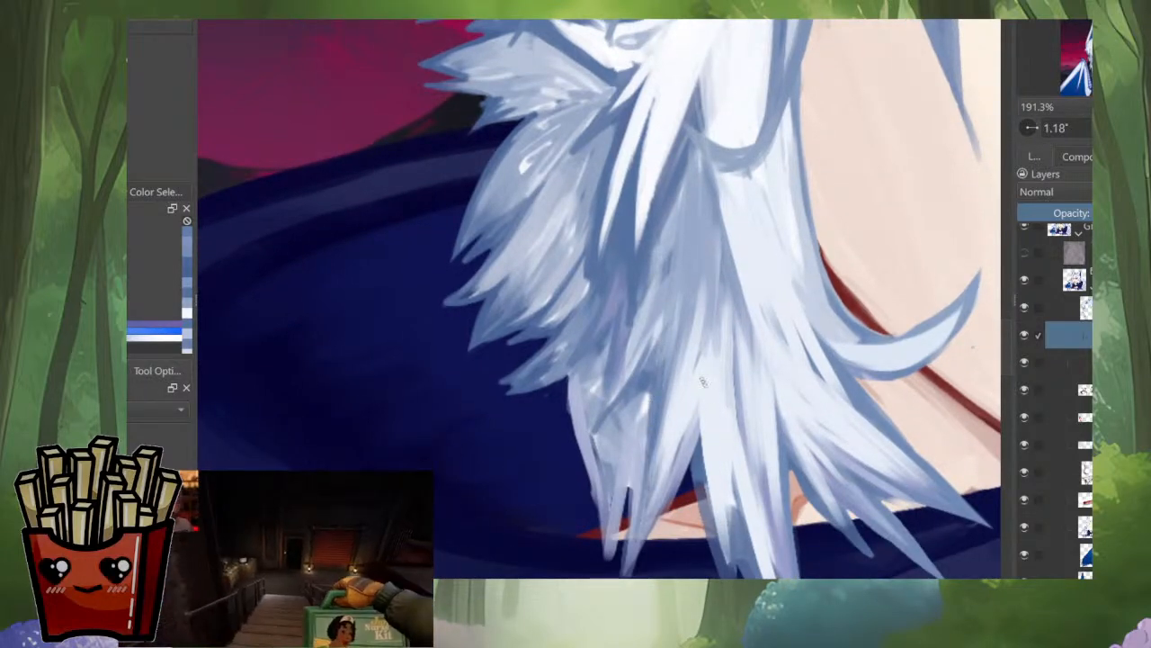
Step: Sharpen the long strand's tip over the hood collar and rework the edge of the thin strand beside it
{"action": "mouse_move", "coordinate": [703, 383]}
{"action": "left_mouse_down"}
{"action": "mouse_move", "coordinate": [704, 316]}
{"action": "mouse_move", "coordinate": [650, 471]}
{"action": "left_mouse_up"}
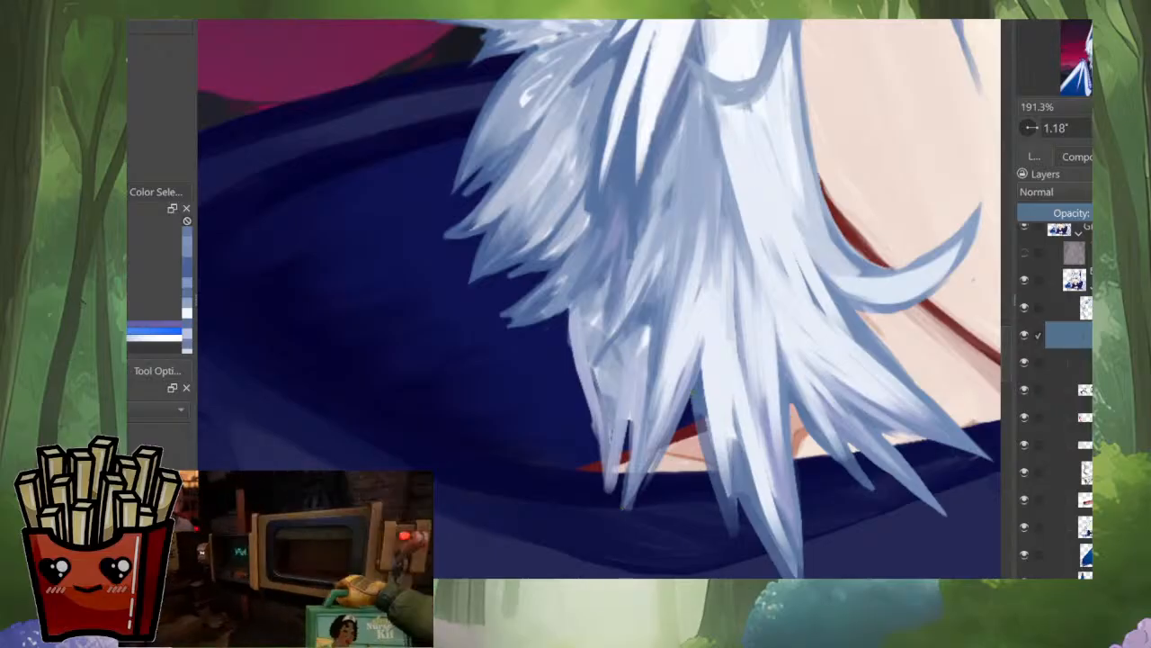
{"action": "left_click_drag", "start_coordinate": [681, 417], "coordinate": [620, 518]}
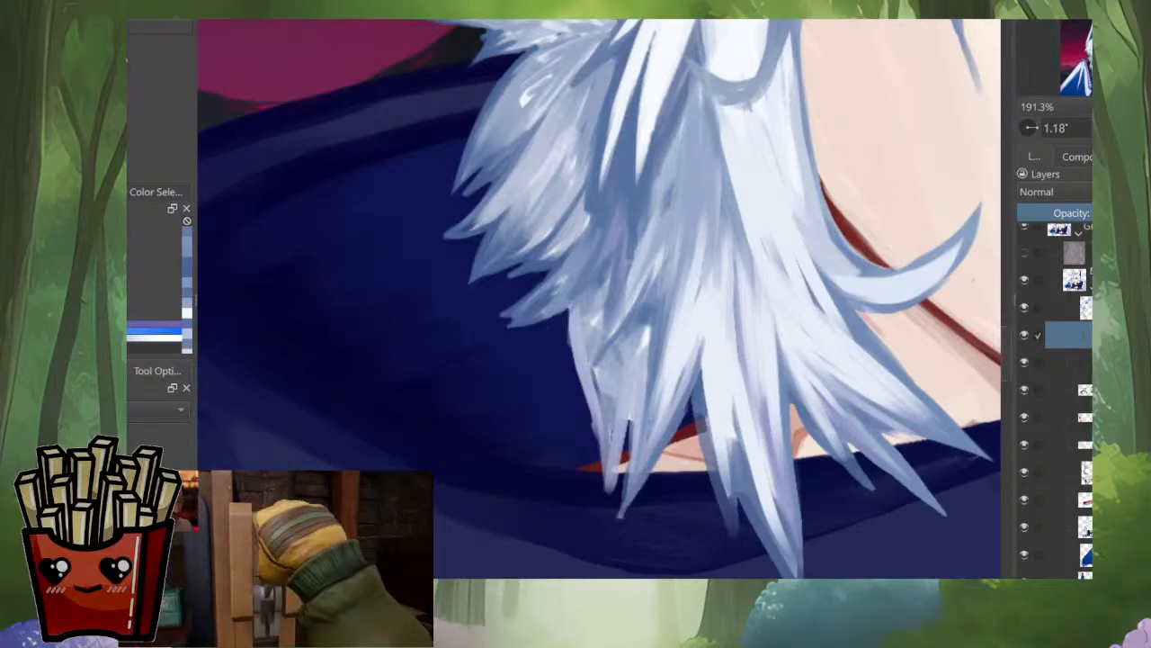
{"action": "left_click_drag", "start_coordinate": [647, 423], "coordinate": [621, 513]}
{"action": "left_click_drag", "start_coordinate": [641, 401], "coordinate": [623, 499]}
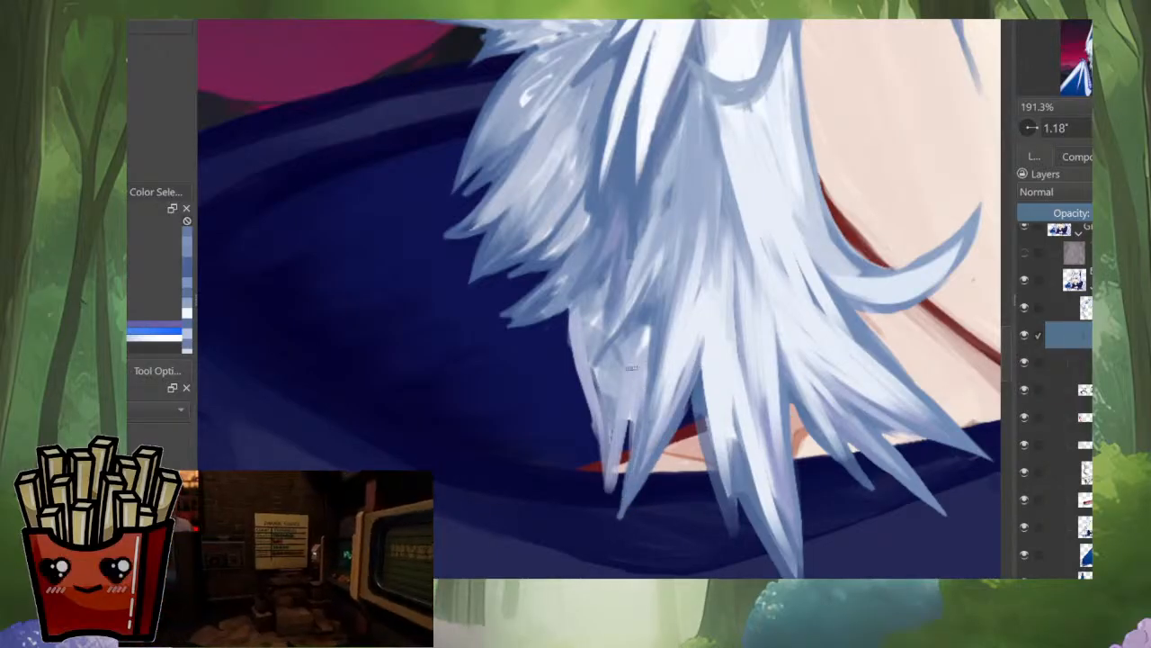
{"action": "mouse_move", "coordinate": [574, 306]}
{"action": "left_mouse_down"}
{"action": "mouse_move", "coordinate": [588, 413]}
{"action": "mouse_move", "coordinate": [597, 412]}
{"action": "left_mouse_up"}
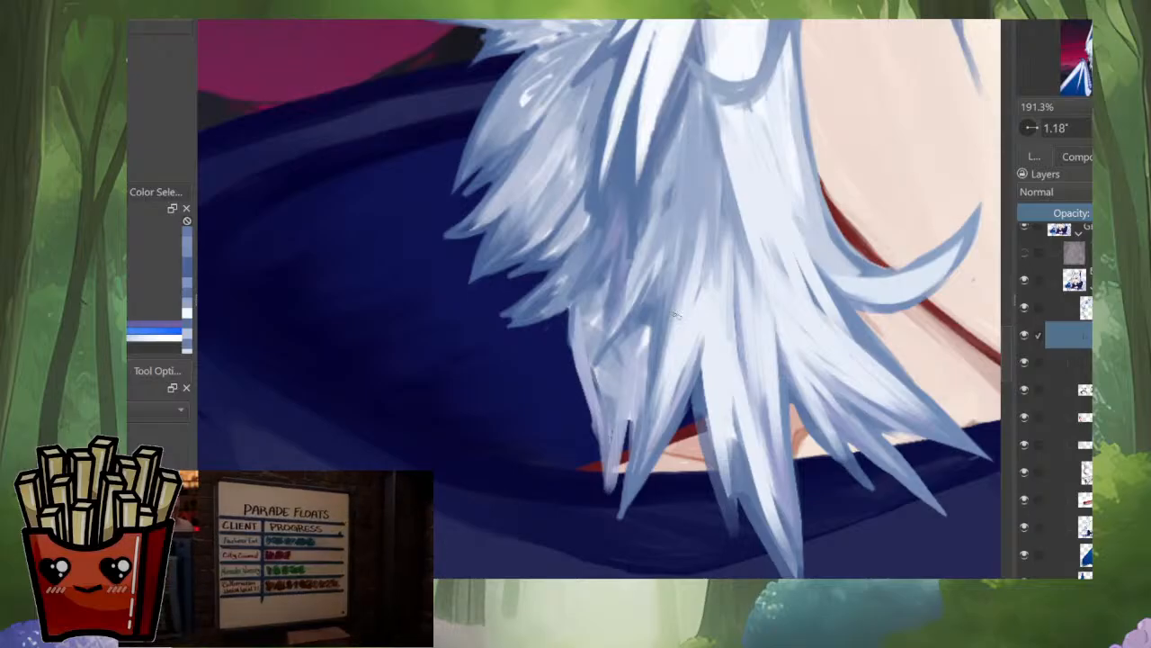
Step: Restore the normal orientation and shade the thin outer strand hanging over the collar, filling the gap near its tip
{"action": "key", "text": "m"}
{"action": "mouse_move", "coordinate": [634, 336]}
{"action": "left_mouse_down"}
{"action": "mouse_move", "coordinate": [645, 384]}
{"action": "mouse_move", "coordinate": [607, 498]}
{"action": "left_mouse_up"}
{"action": "left_click_drag", "start_coordinate": [646, 366], "coordinate": [603, 537]}
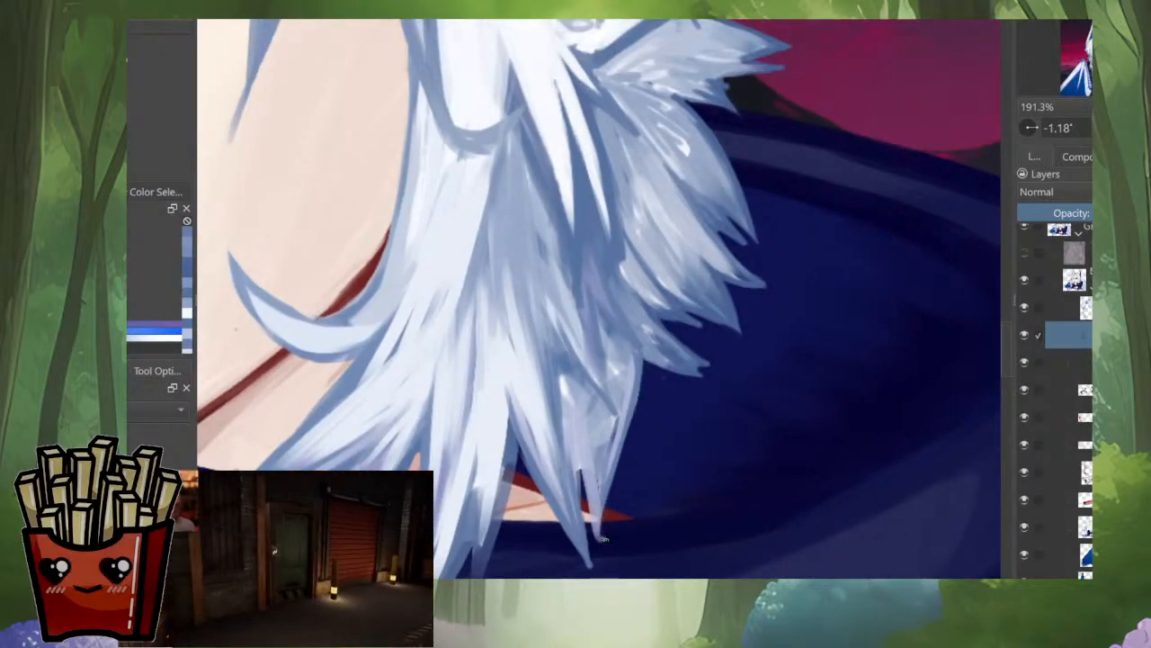
{"action": "left_click", "coordinate": [589, 413], "text": "ctrl"}
{"action": "left_click_drag", "start_coordinate": [567, 418], "coordinate": [598, 543]}
{"action": "left_click", "coordinate": [615, 382], "text": "ctrl"}
{"action": "mouse_move", "coordinate": [613, 345]}
{"action": "left_mouse_down"}
{"action": "mouse_move", "coordinate": [622, 415]}
{"action": "mouse_move", "coordinate": [622, 359]}
{"action": "mouse_move", "coordinate": [575, 443]}
{"action": "left_mouse_up"}
{"action": "scroll", "coordinate": [630, 401], "scroll_direction": "down", "scroll_amount": 5}
{"action": "left_click_drag", "start_coordinate": [630, 401], "coordinate": [649, 511]}
{"action": "scroll", "coordinate": [648, 516], "scroll_direction": "up", "scroll_amount": 3}
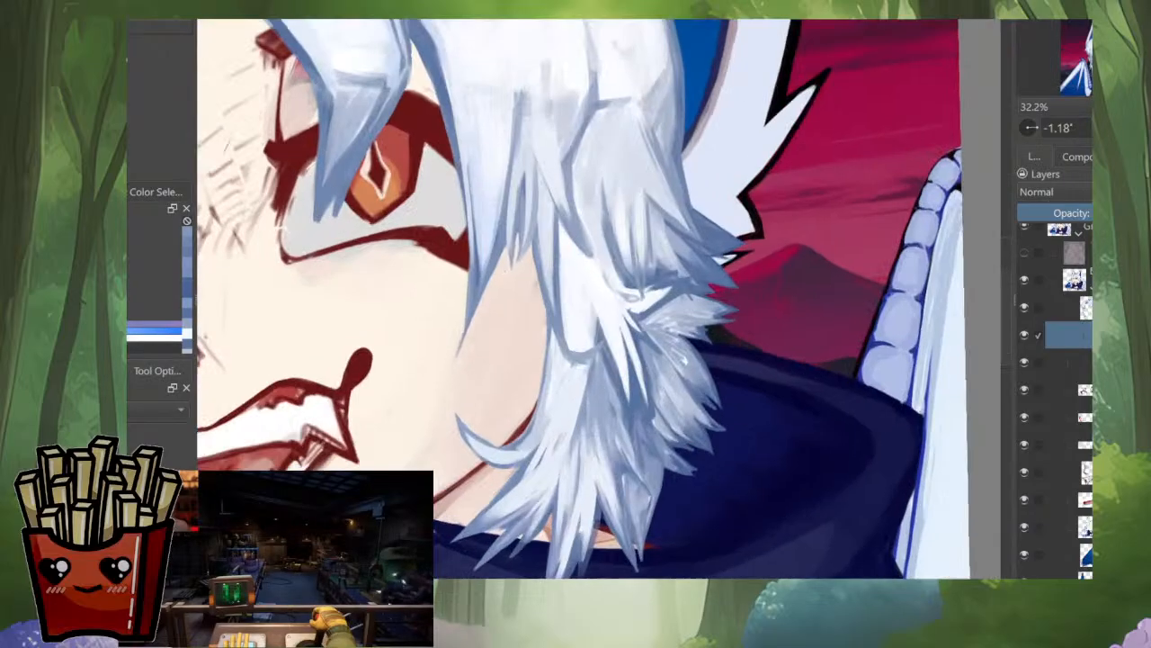
Step: Refine the thin outer strand's edge against the hood and blend its base into the shaded strands above
{"action": "scroll", "coordinate": [647, 513], "scroll_direction": "up", "scroll_amount": 4}
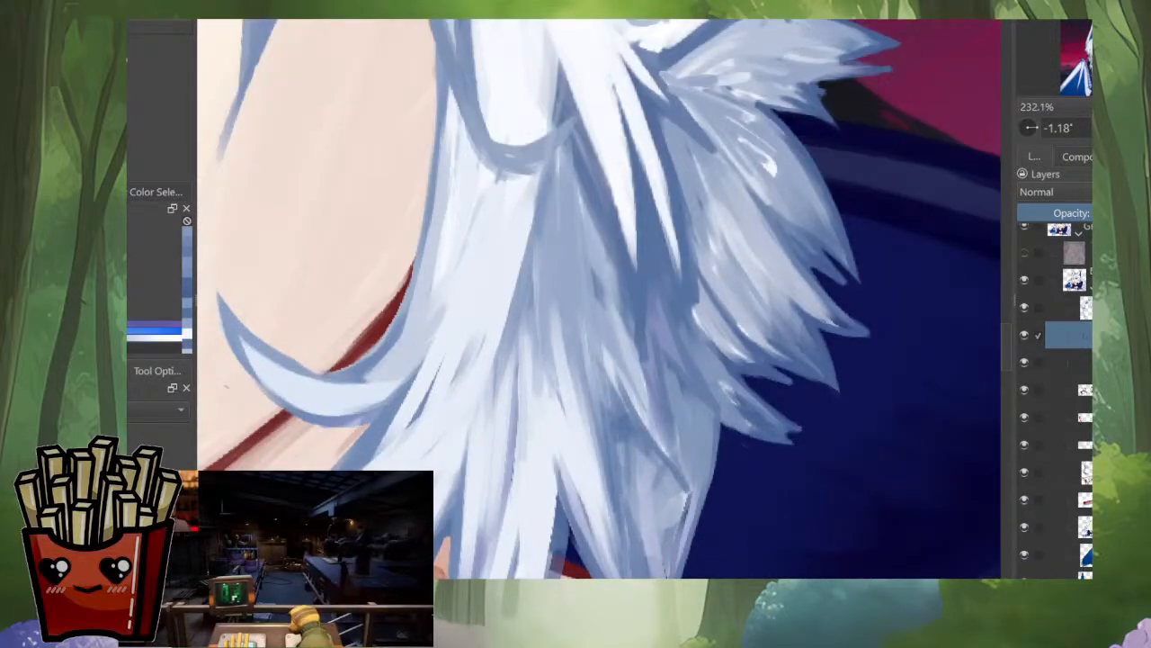
{"action": "scroll", "coordinate": [648, 514], "scroll_direction": "down", "scroll_amount": 4}
{"action": "scroll", "coordinate": [677, 315], "scroll_direction": "up", "scroll_amount": 3}
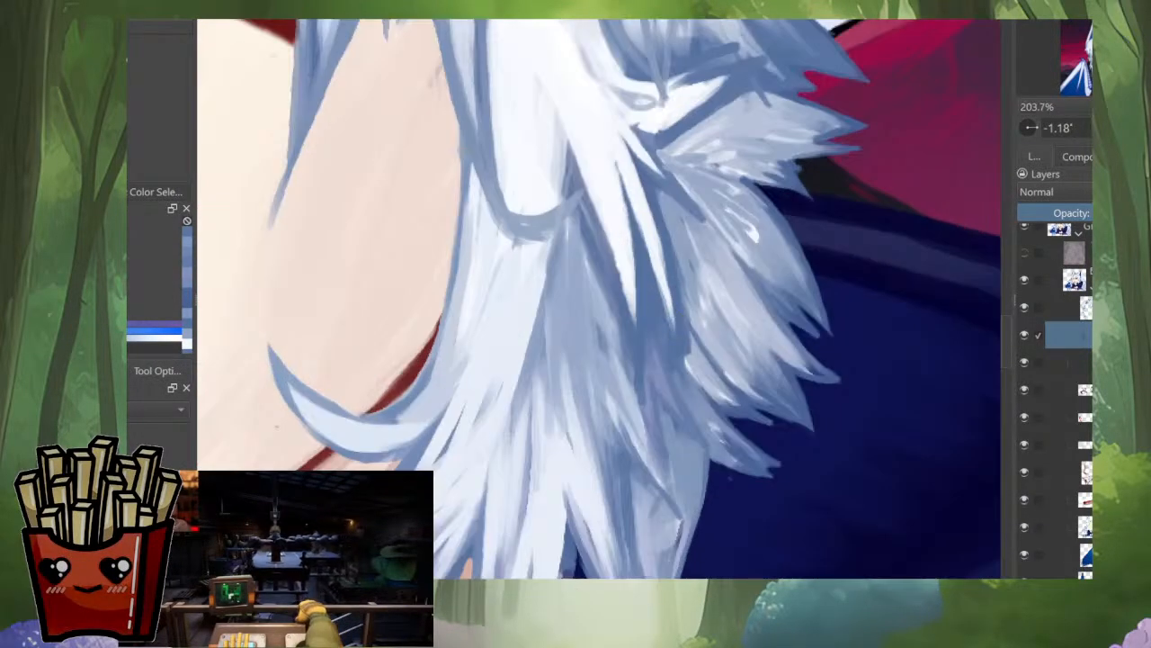
{"action": "left_click_drag", "start_coordinate": [664, 405], "coordinate": [685, 518]}
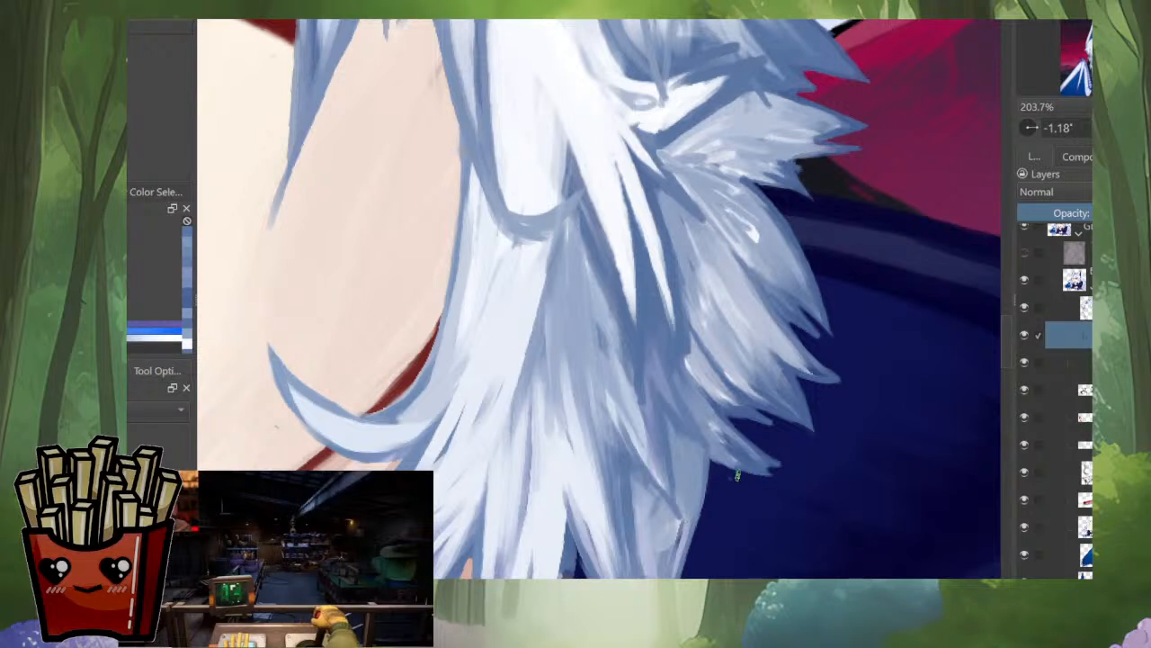
{"action": "mouse_move", "coordinate": [714, 463]}
{"action": "left_mouse_down"}
{"action": "mouse_move", "coordinate": [680, 434]}
{"action": "mouse_move", "coordinate": [703, 502]}
{"action": "mouse_move", "coordinate": [676, 374]}
{"action": "mouse_move", "coordinate": [678, 416]}
{"action": "left_mouse_up"}
{"action": "left_click_drag", "start_coordinate": [674, 369], "coordinate": [653, 520]}
{"action": "left_click", "coordinate": [653, 342], "text": "ctrl"}
{"action": "left_click_drag", "start_coordinate": [662, 362], "coordinate": [648, 459]}
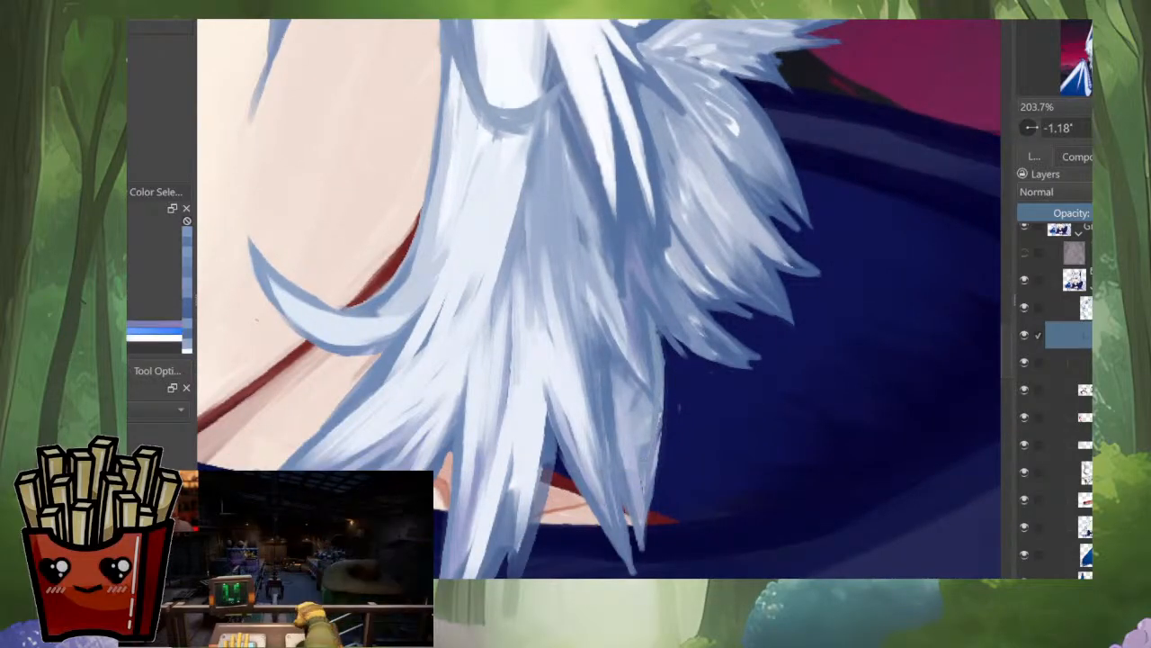
{"action": "left_click_drag", "start_coordinate": [663, 371], "coordinate": [652, 506]}
Step: Paint blue-grey over the lower strands crossing the neckline and define their pointed tips over the collar
{"action": "left_click", "coordinate": [545, 457], "text": "ctrl"}
{"action": "left_click_drag", "start_coordinate": [548, 463], "coordinate": [518, 545]}
{"action": "left_click_drag", "start_coordinate": [531, 540], "coordinate": [550, 472]}
{"action": "left_click_drag", "start_coordinate": [572, 398], "coordinate": [545, 496]}
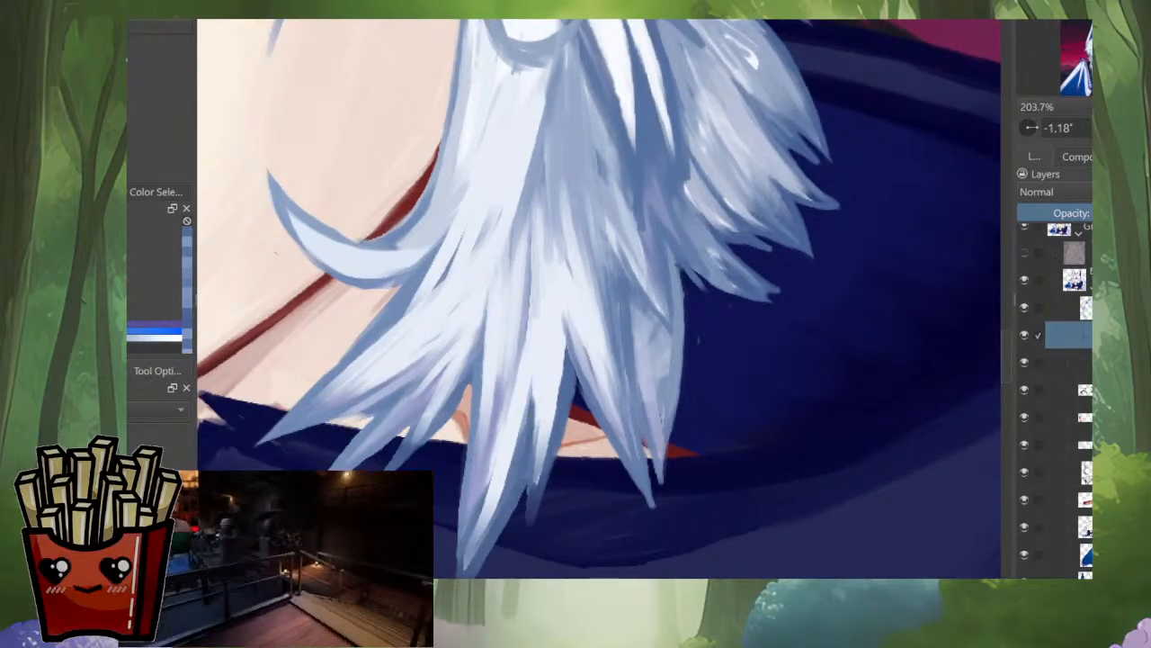
{"action": "scroll", "coordinate": [618, 409], "scroll_direction": "down", "scroll_amount": 4}
{"action": "scroll", "coordinate": [611, 418], "scroll_direction": "up", "scroll_amount": 4}
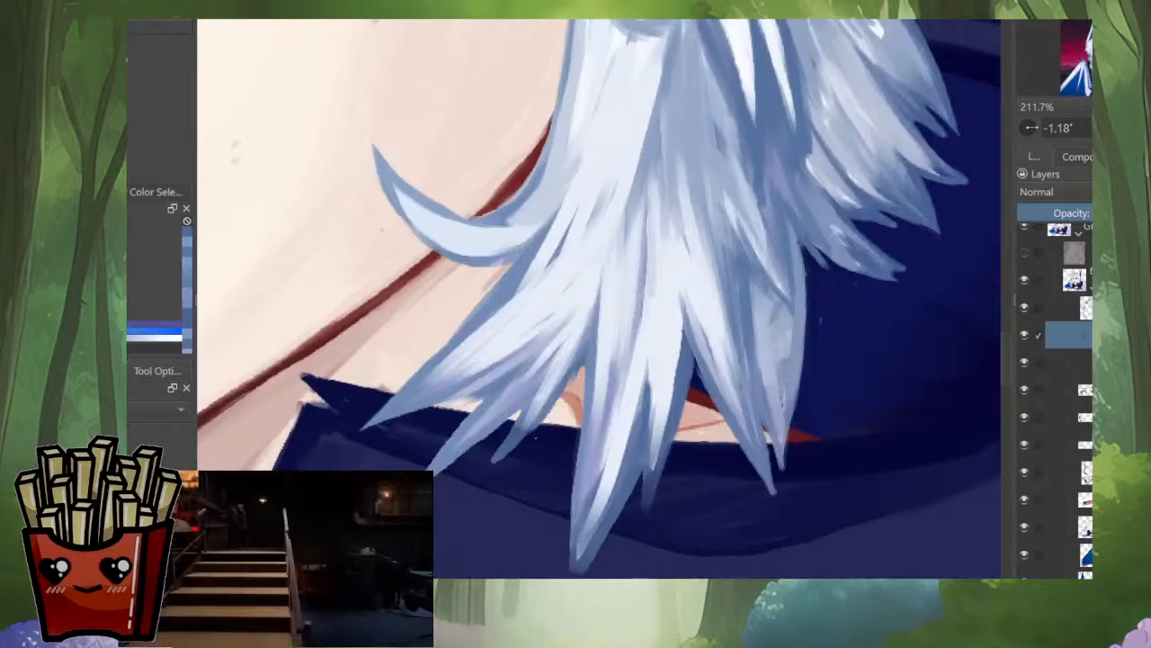
Step: Check the portrait in a mirrored view and blend the thin outer strand's base into the tuft above it
{"action": "scroll", "coordinate": [598, 299], "scroll_direction": "down", "scroll_amount": 4}
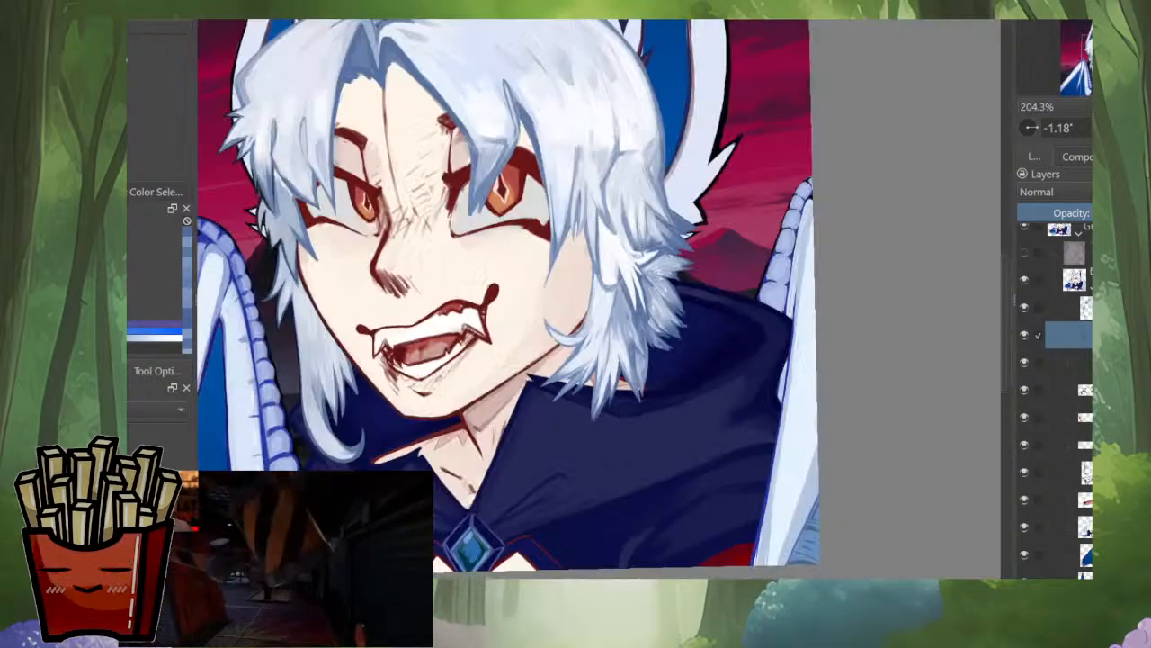
{"action": "key", "text": "m"}
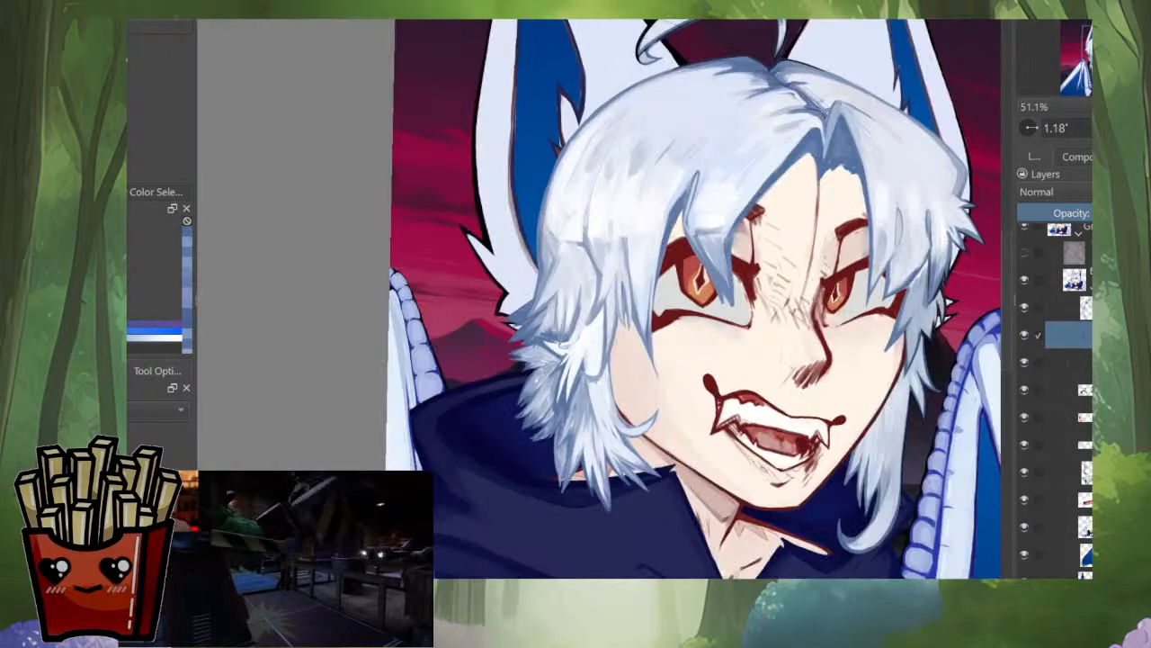
{"action": "scroll", "coordinate": [630, 419], "scroll_direction": "up", "scroll_amount": 4}
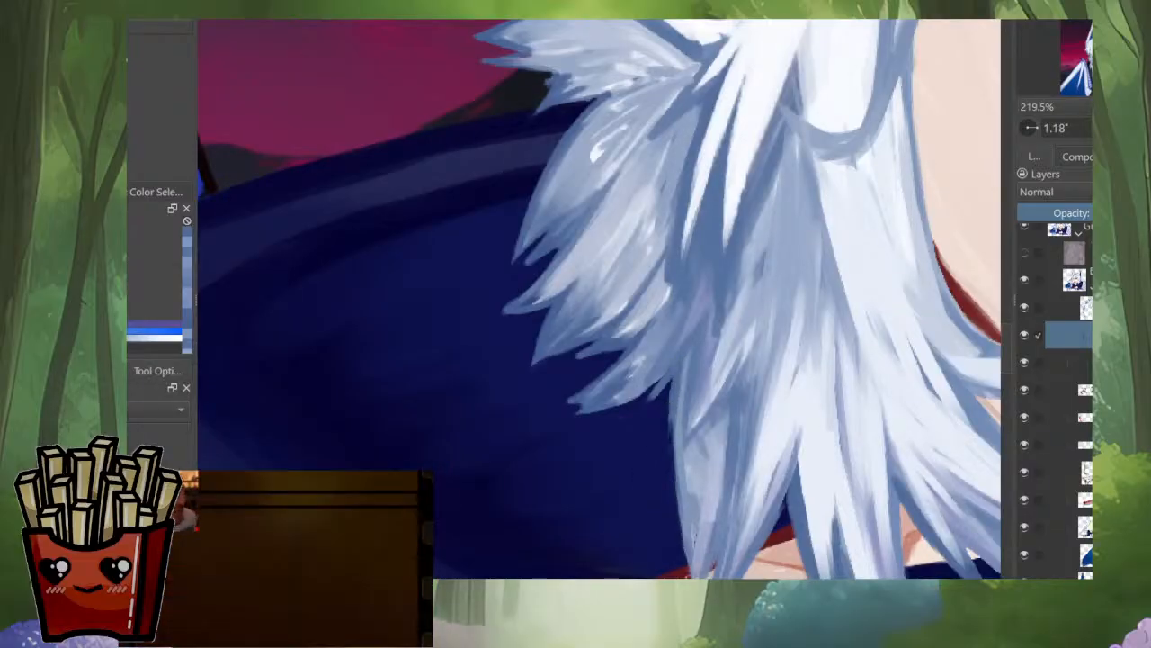
{"action": "mouse_move", "coordinate": [676, 423]}
{"action": "left_mouse_down"}
{"action": "mouse_move", "coordinate": [653, 355]}
{"action": "mouse_move", "coordinate": [663, 376]}
{"action": "mouse_move", "coordinate": [644, 416]}
{"action": "left_mouse_up"}
{"action": "key", "text": "ctrl+z"}
{"action": "left_click", "coordinate": [664, 378], "text": "ctrl"}
{"action": "left_click_drag", "start_coordinate": [718, 288], "coordinate": [679, 370]}
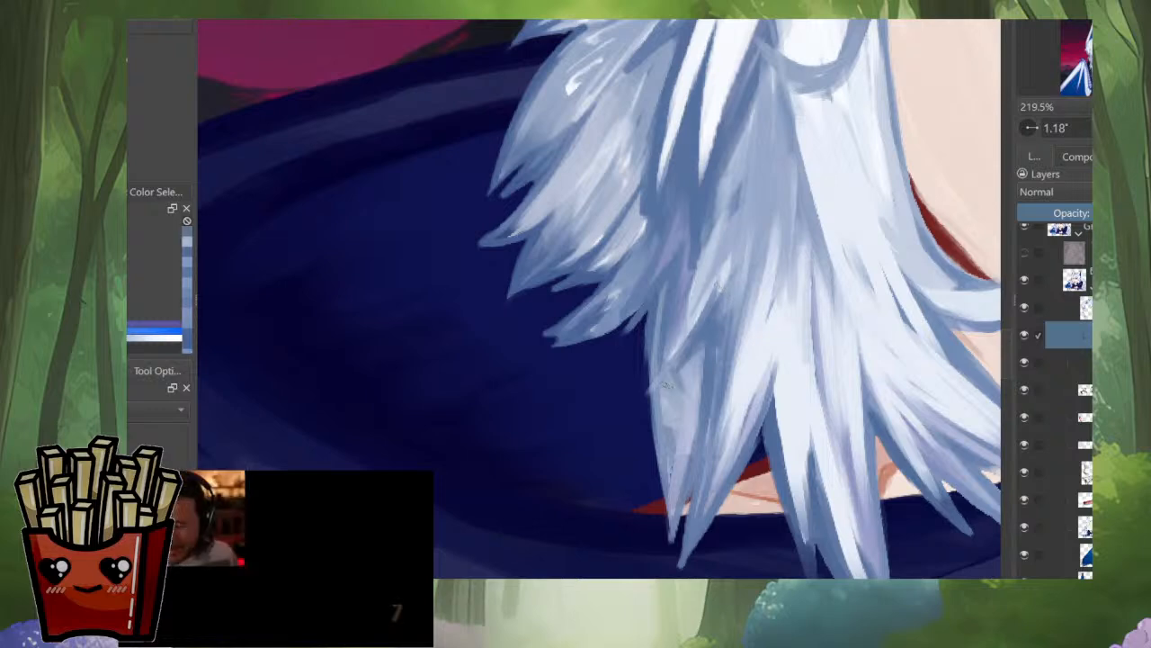
{"action": "mouse_move", "coordinate": [701, 310]}
{"action": "left_mouse_down"}
{"action": "mouse_move", "coordinate": [632, 414]}
{"action": "mouse_move", "coordinate": [690, 414]}
{"action": "left_mouse_up"}
{"action": "mouse_move", "coordinate": [688, 342]}
{"action": "left_mouse_down"}
{"action": "mouse_move", "coordinate": [580, 496]}
{"action": "mouse_move", "coordinate": [580, 376]}
{"action": "mouse_move", "coordinate": [527, 421]}
{"action": "left_mouse_up"}
{"action": "left_click", "coordinate": [652, 378], "text": "ctrl"}
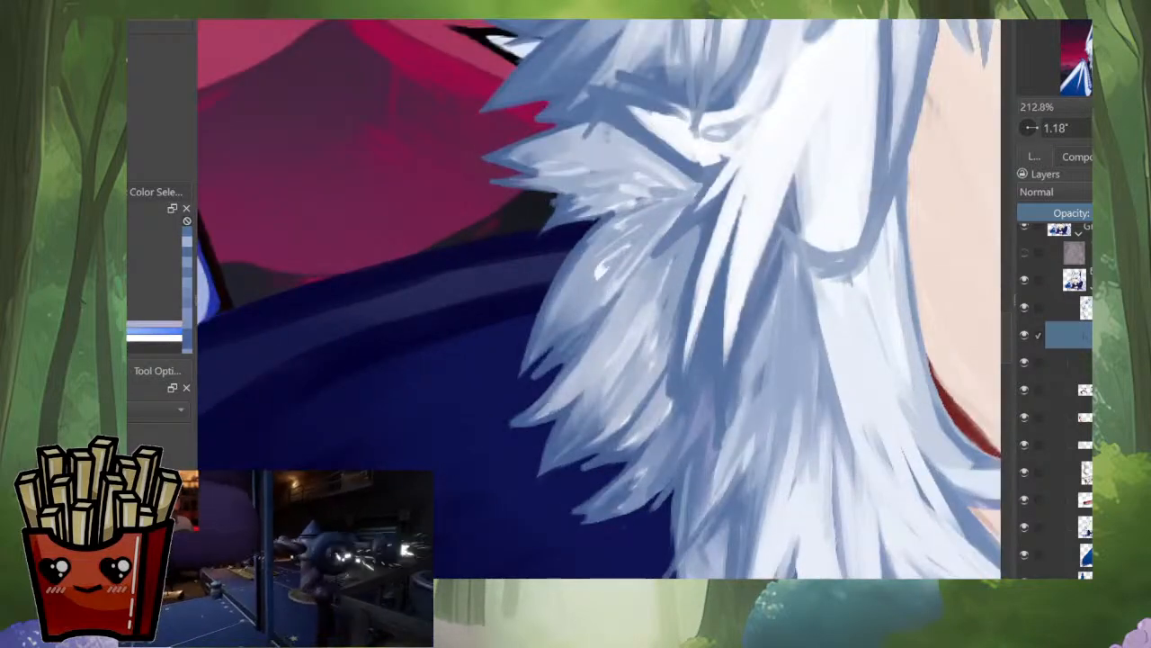
{"action": "left_click_drag", "start_coordinate": [650, 353], "coordinate": [650, 477]}
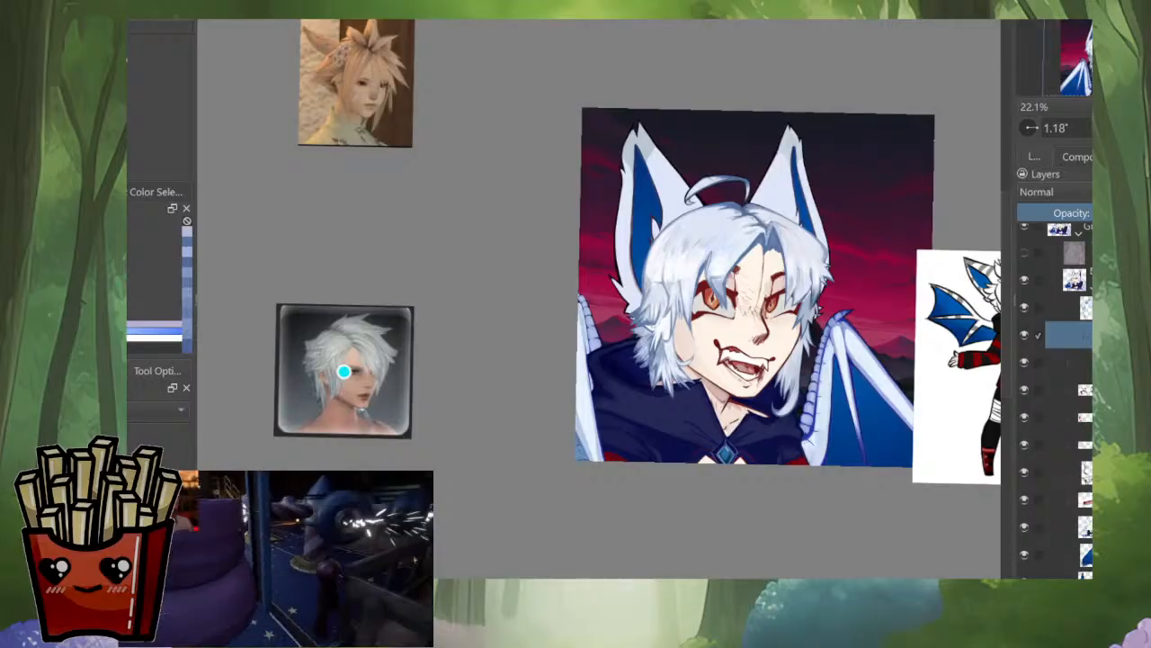
Step: Restore the normal orientation and define the broad white side strand beside the cheek with thin blue-grey strokes down its outer edge
{"action": "key", "text": "m"}
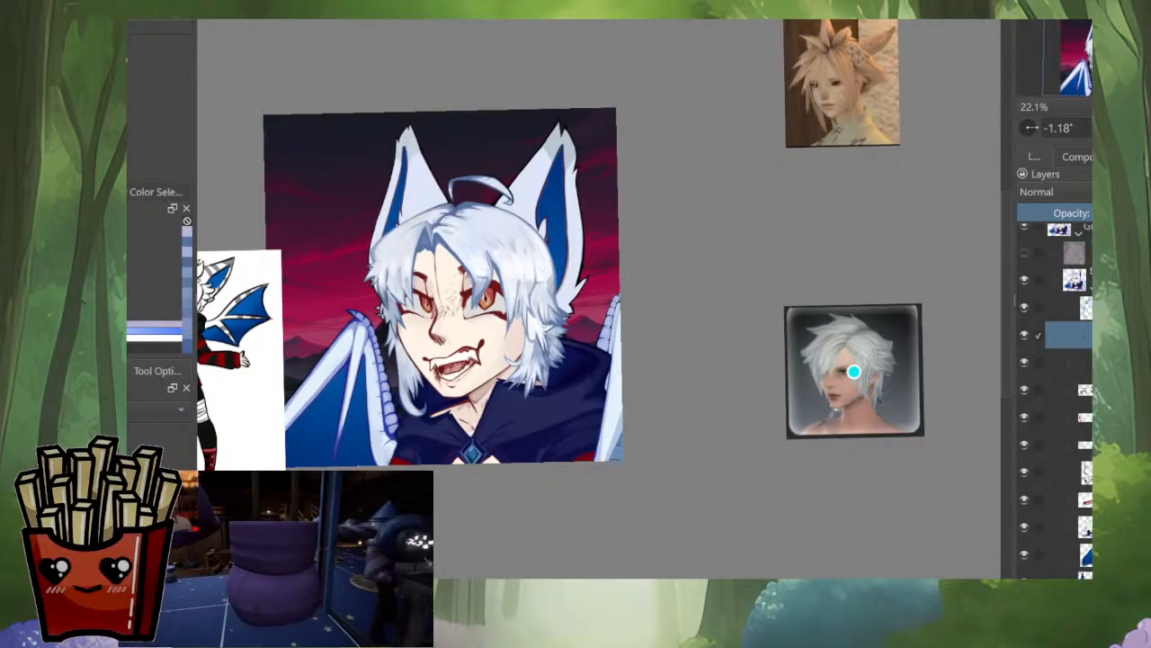
{"action": "mouse_move", "coordinate": [543, 367]}
{"action": "left_mouse_down"}
{"action": "mouse_move", "coordinate": [629, 477]}
{"action": "mouse_move", "coordinate": [615, 337]}
{"action": "mouse_move", "coordinate": [625, 447]}
{"action": "left_mouse_up"}
{"action": "left_click", "coordinate": [626, 339], "text": "ctrl"}
{"action": "left_click_drag", "start_coordinate": [628, 369], "coordinate": [620, 455]}
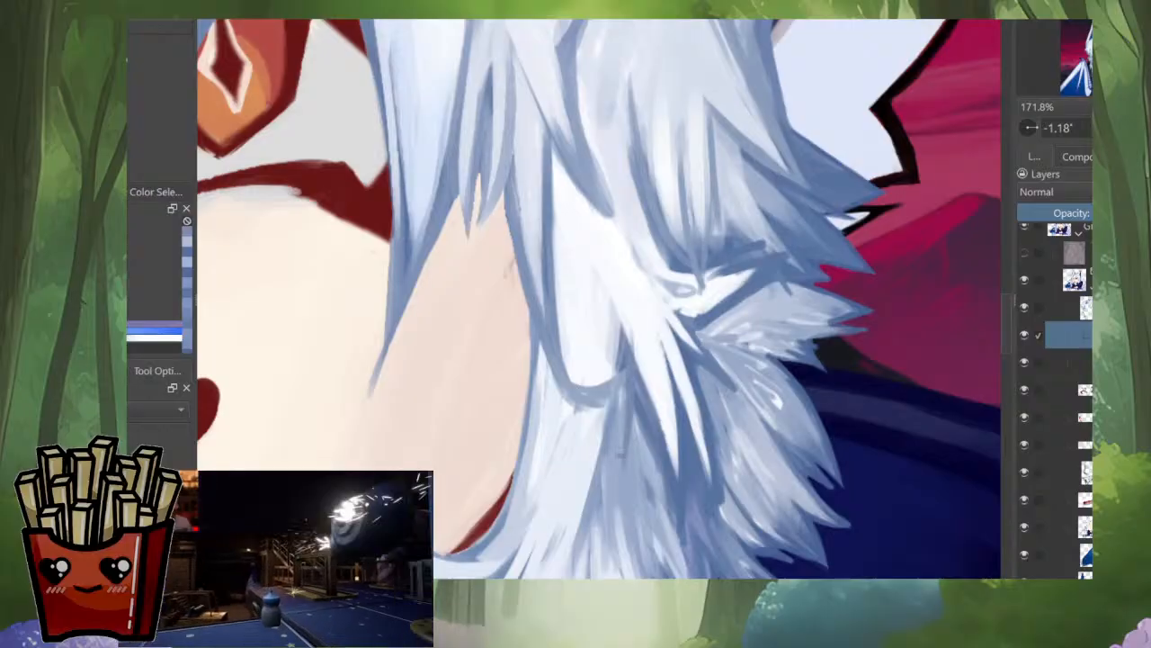
{"action": "left_click_drag", "start_coordinate": [605, 295], "coordinate": [619, 434]}
{"action": "left_click", "coordinate": [627, 267], "text": "ctrl"}
{"action": "left_click_drag", "start_coordinate": [622, 316], "coordinate": [622, 427]}
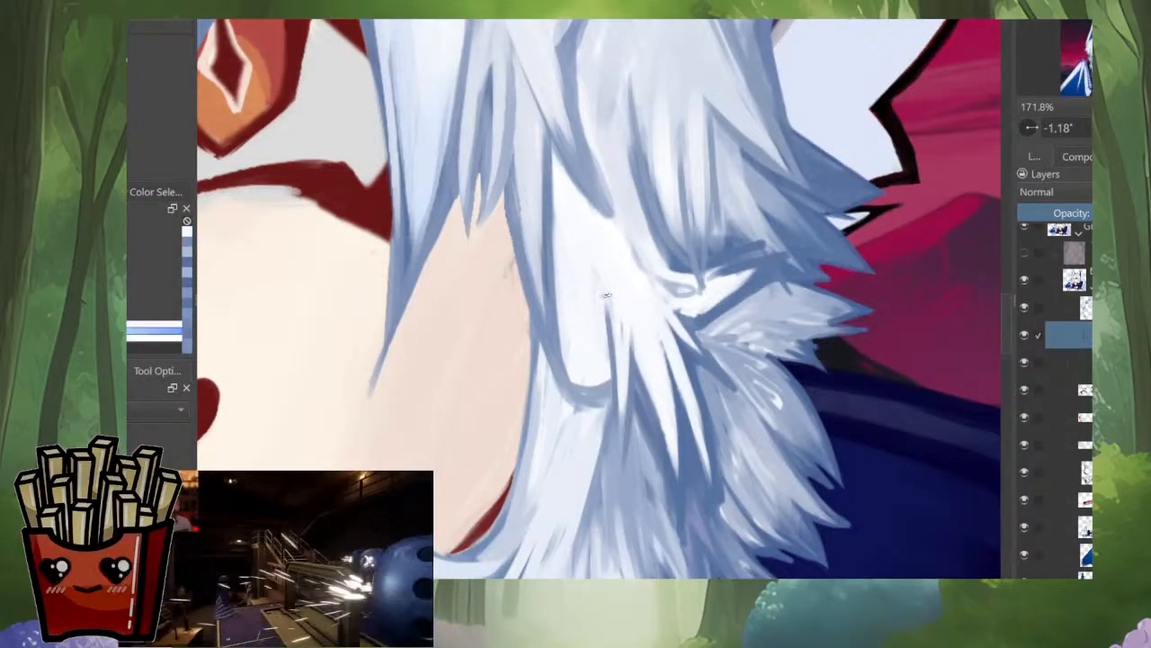
{"action": "left_click_drag", "start_coordinate": [607, 300], "coordinate": [620, 410]}
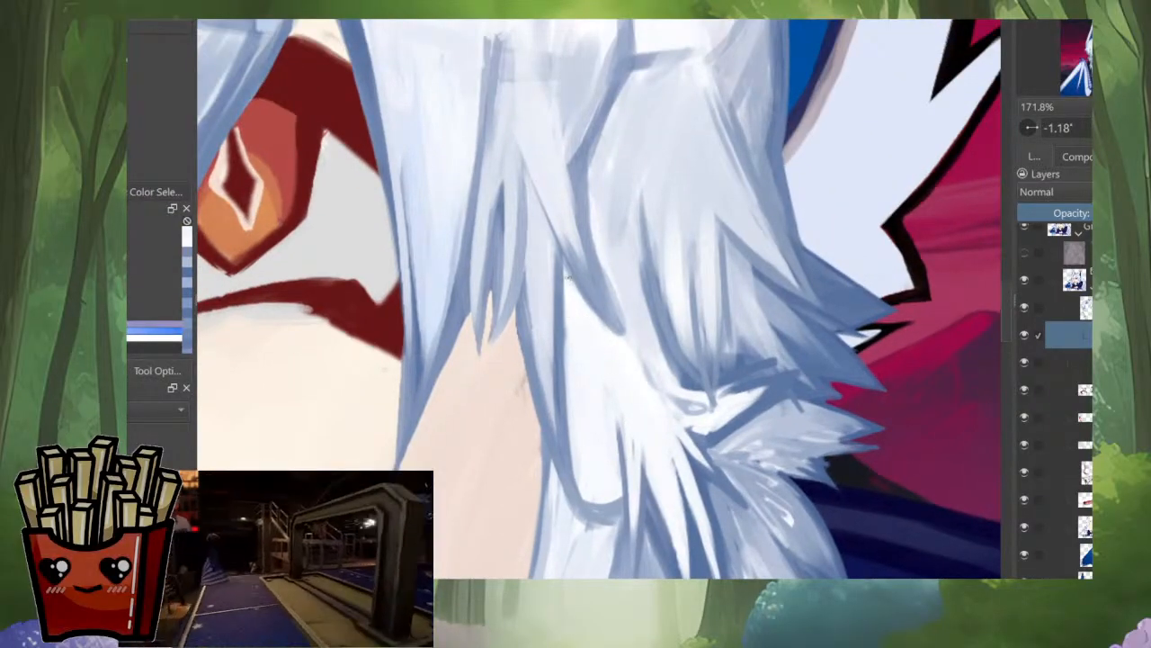
Step: Shade the upper part of the white side strand in pale blue-grey, blending it beneath the overlapping pointed lock
{"action": "left_click_drag", "start_coordinate": [570, 285], "coordinate": [569, 415]}
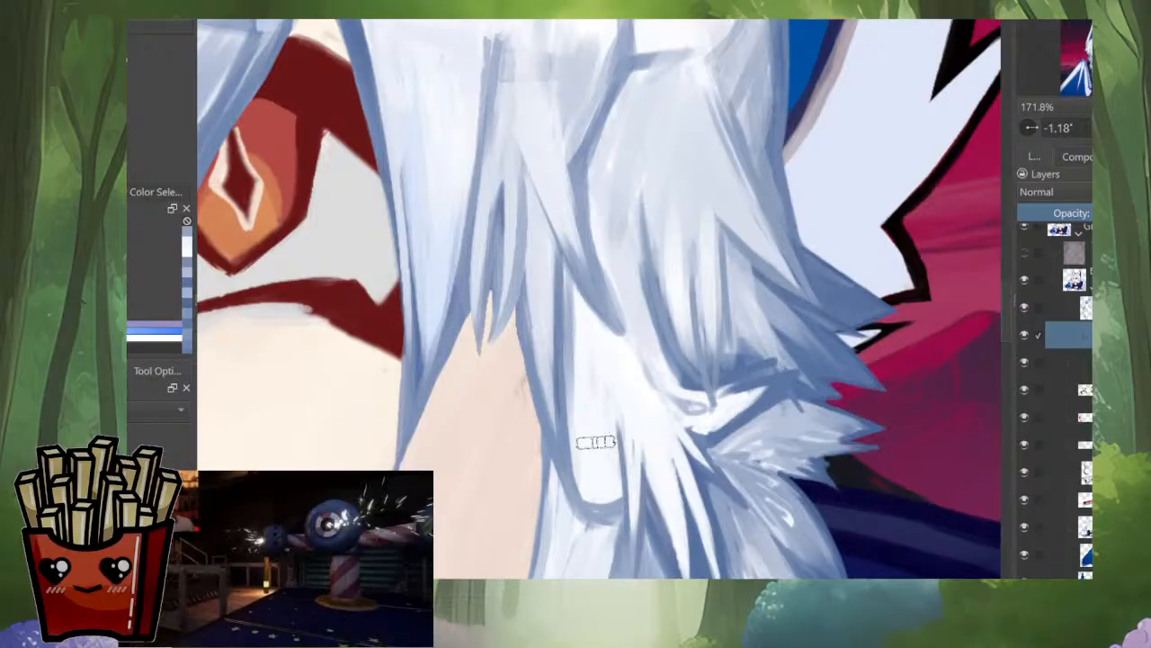
{"action": "left_click", "coordinate": [591, 345], "text": "ctrl"}
{"action": "left_click_drag", "start_coordinate": [590, 311], "coordinate": [585, 391]}
{"action": "mouse_move", "coordinate": [571, 291]}
{"action": "left_mouse_down"}
{"action": "mouse_move", "coordinate": [576, 482]}
{"action": "mouse_move", "coordinate": [599, 412]}
{"action": "left_mouse_up"}
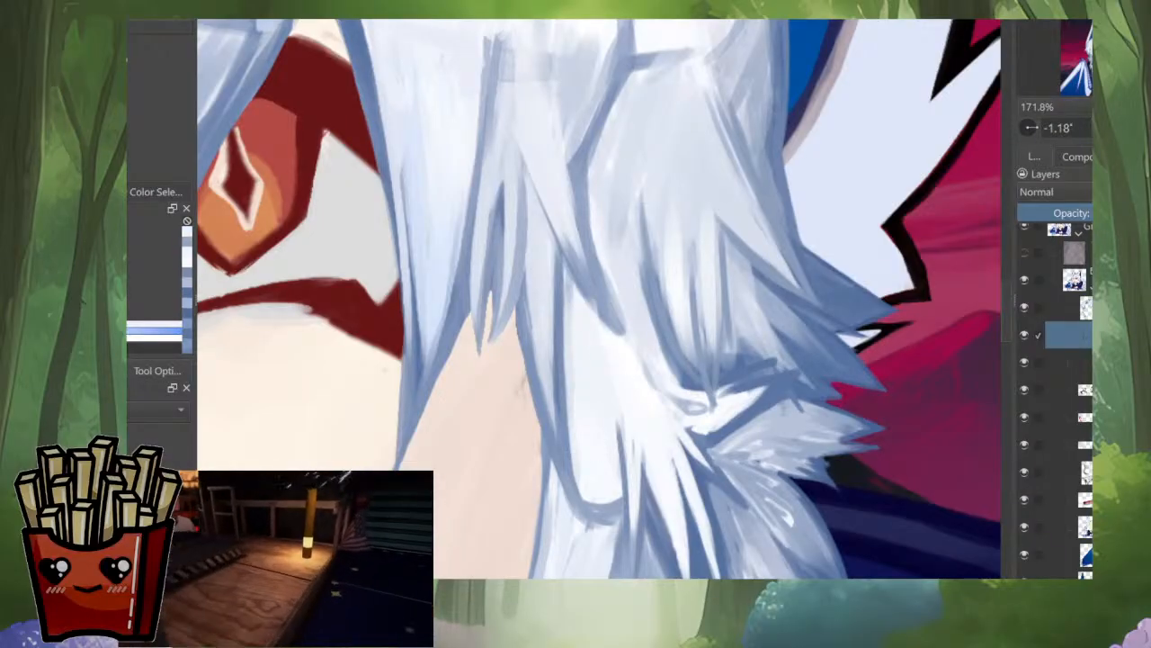
{"action": "mouse_move", "coordinate": [622, 342]}
{"action": "left_mouse_down"}
{"action": "mouse_move", "coordinate": [611, 214]}
{"action": "mouse_move", "coordinate": [629, 416]}
{"action": "left_mouse_up"}
{"action": "left_click", "coordinate": [612, 215], "text": "ctrl"}
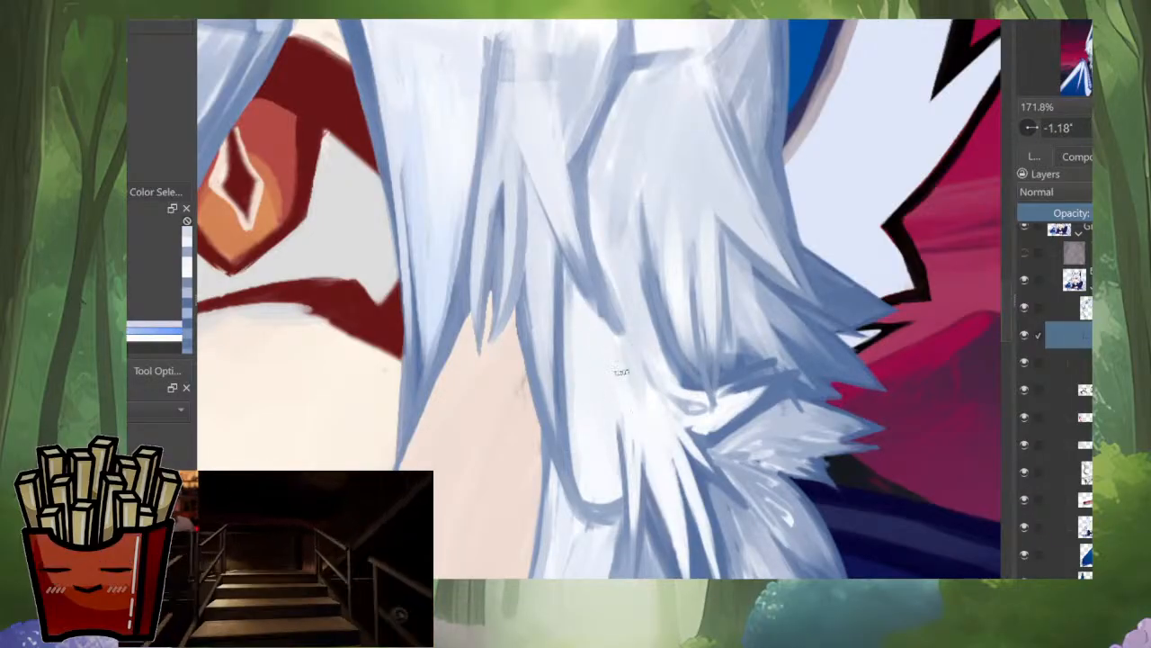
{"action": "mouse_move", "coordinate": [624, 367]}
{"action": "left_mouse_down"}
{"action": "mouse_move", "coordinate": [623, 427]}
{"action": "mouse_move", "coordinate": [650, 435]}
{"action": "mouse_move", "coordinate": [664, 403]}
{"action": "left_mouse_up"}
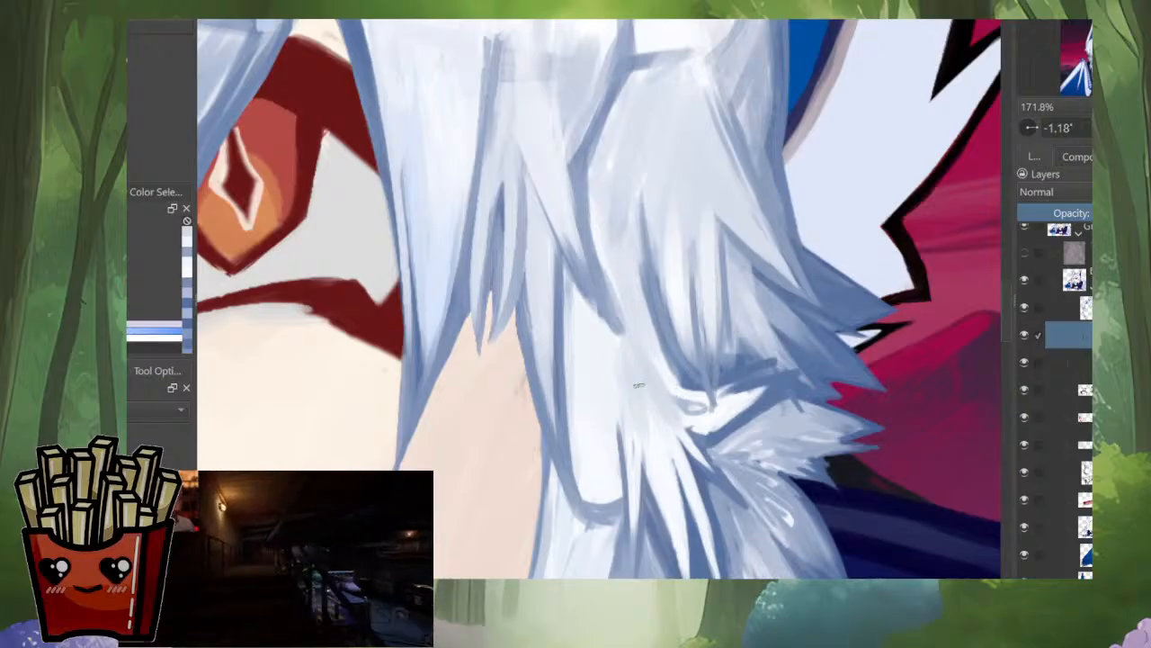
Step: Soften the broad white side strand with long pale blue streaks from its root to its rounded base
{"action": "left_click_drag", "start_coordinate": [593, 310], "coordinate": [594, 459]}
{"action": "left_click_drag", "start_coordinate": [574, 289], "coordinate": [582, 462]}
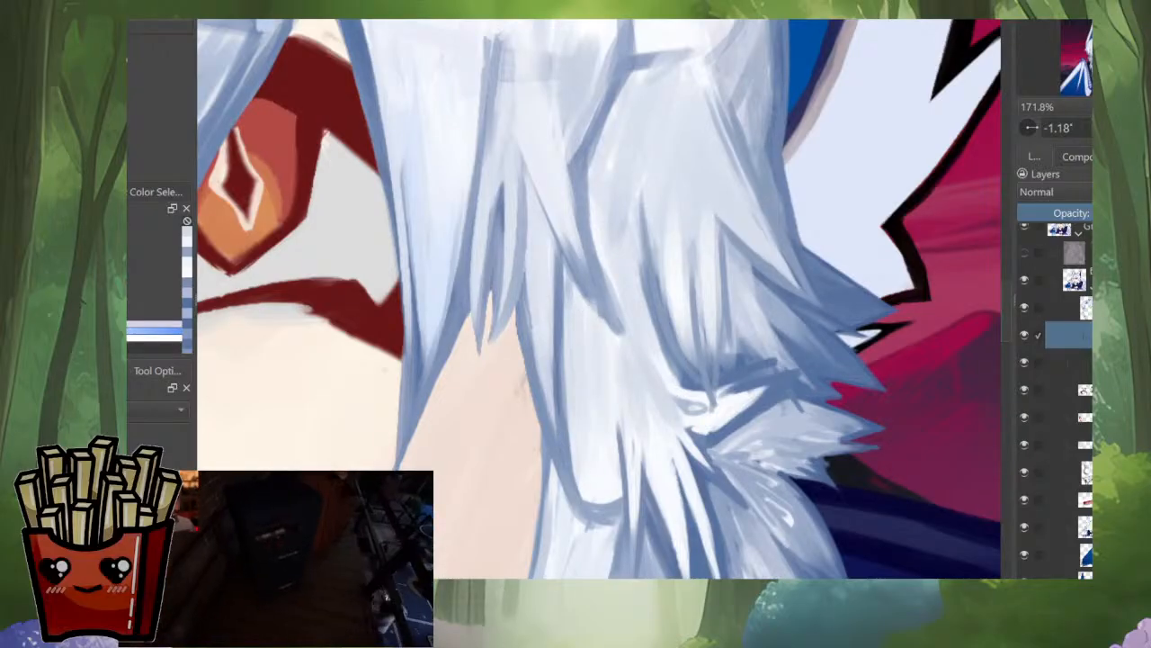
{"action": "left_click_drag", "start_coordinate": [594, 315], "coordinate": [601, 438]}
{"action": "left_click", "coordinate": [608, 442], "text": "ctrl"}
{"action": "left_click_drag", "start_coordinate": [589, 389], "coordinate": [620, 450]}
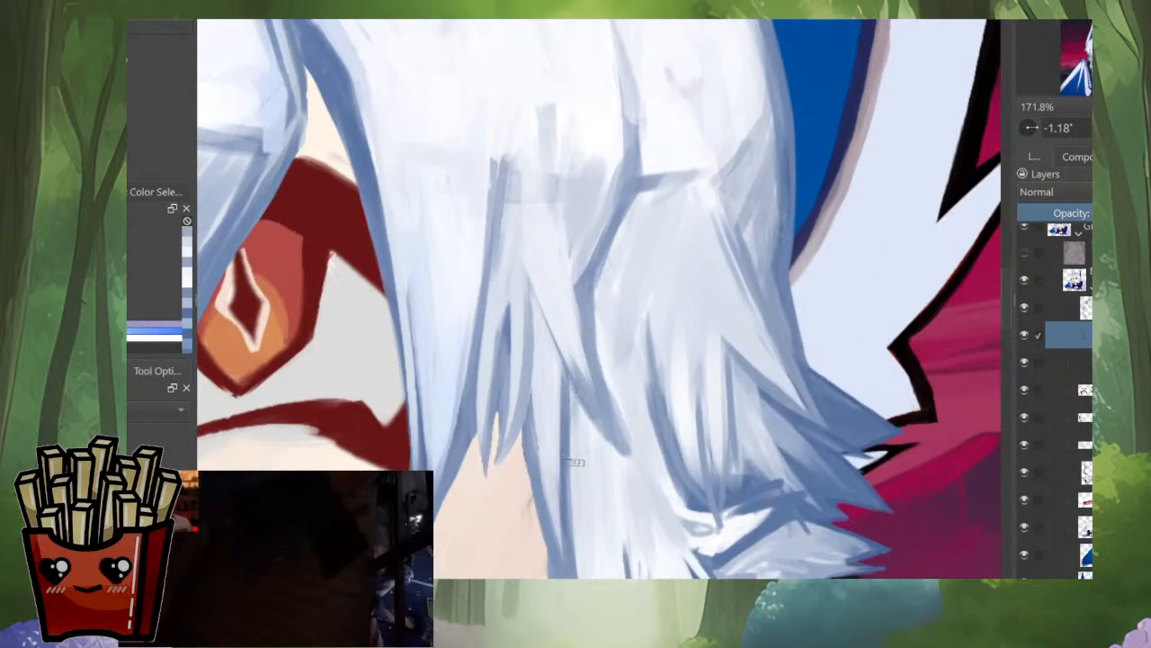
{"action": "left_click_drag", "start_coordinate": [580, 387], "coordinate": [597, 437]}
Step: Check the whole portrait in mirrored and normal orientation, and inspect the reworked side hair up close
{"action": "scroll", "coordinate": [624, 384], "scroll_direction": "down", "scroll_amount": 5}
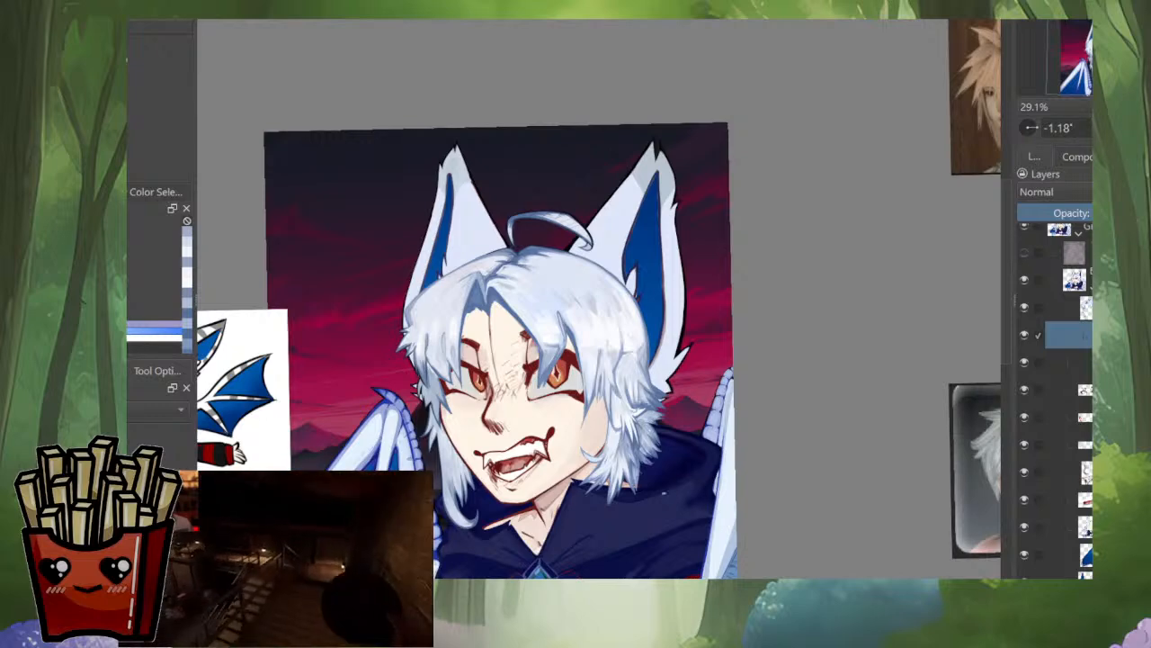
{"action": "key", "text": "m"}
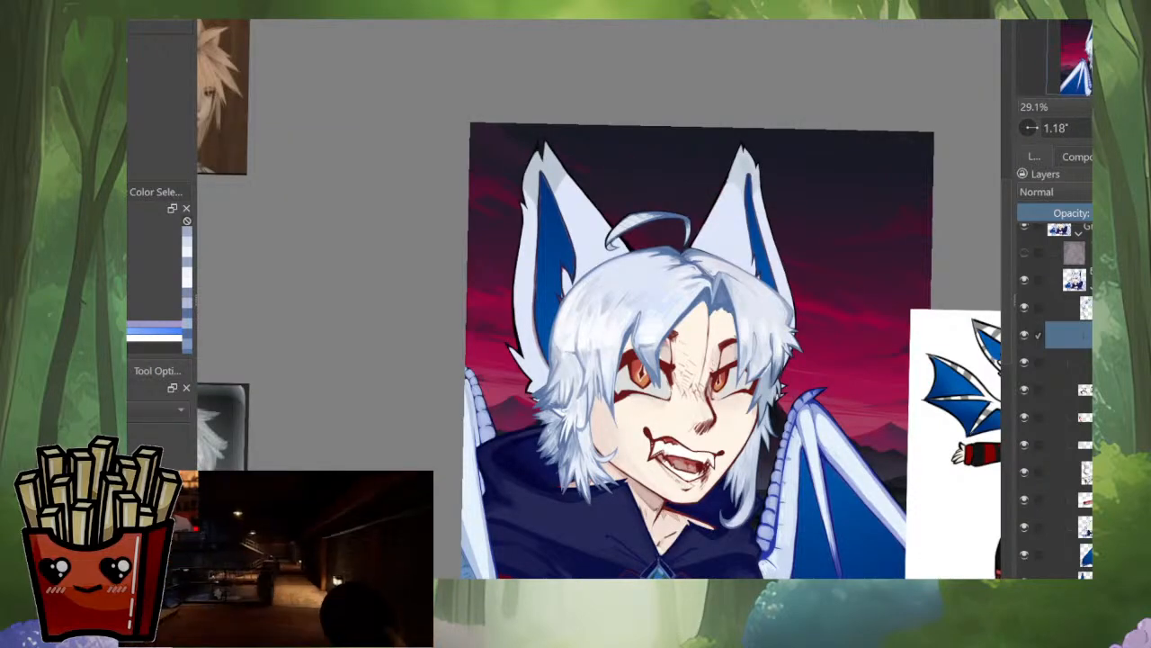
{"action": "key", "text": "m"}
{"action": "scroll", "coordinate": [599, 297], "scroll_direction": "down", "scroll_amount": 4}
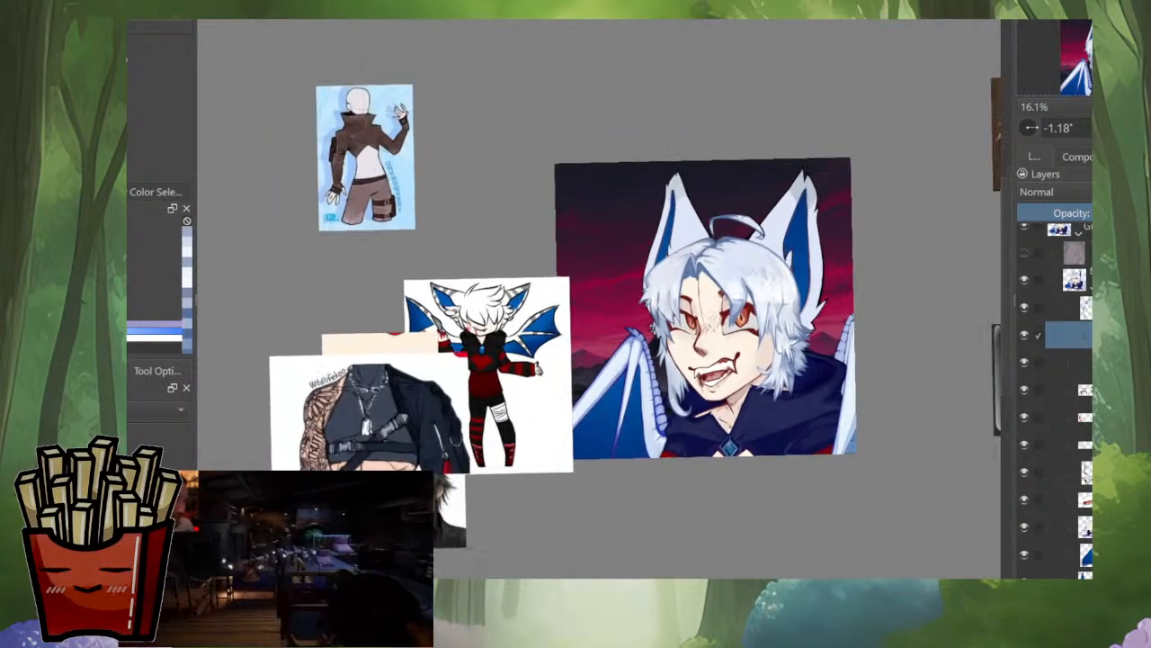
{"action": "scroll", "coordinate": [701, 360], "scroll_direction": "up", "scroll_amount": 2}
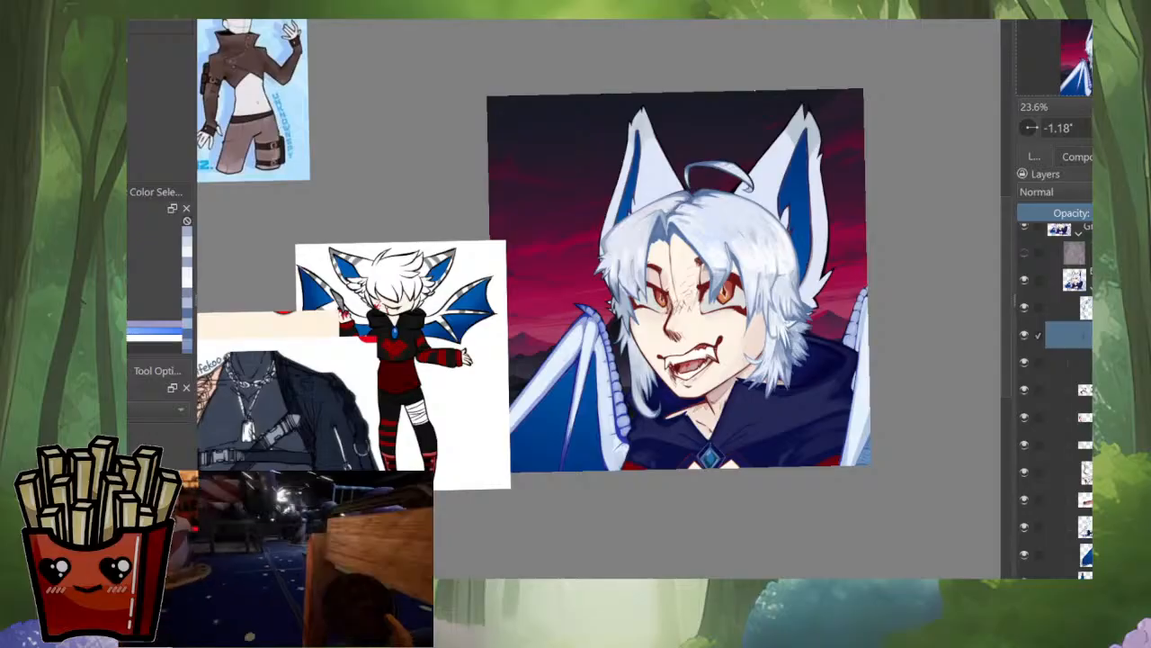
{"action": "scroll", "coordinate": [751, 371], "scroll_direction": "up", "scroll_amount": 6}
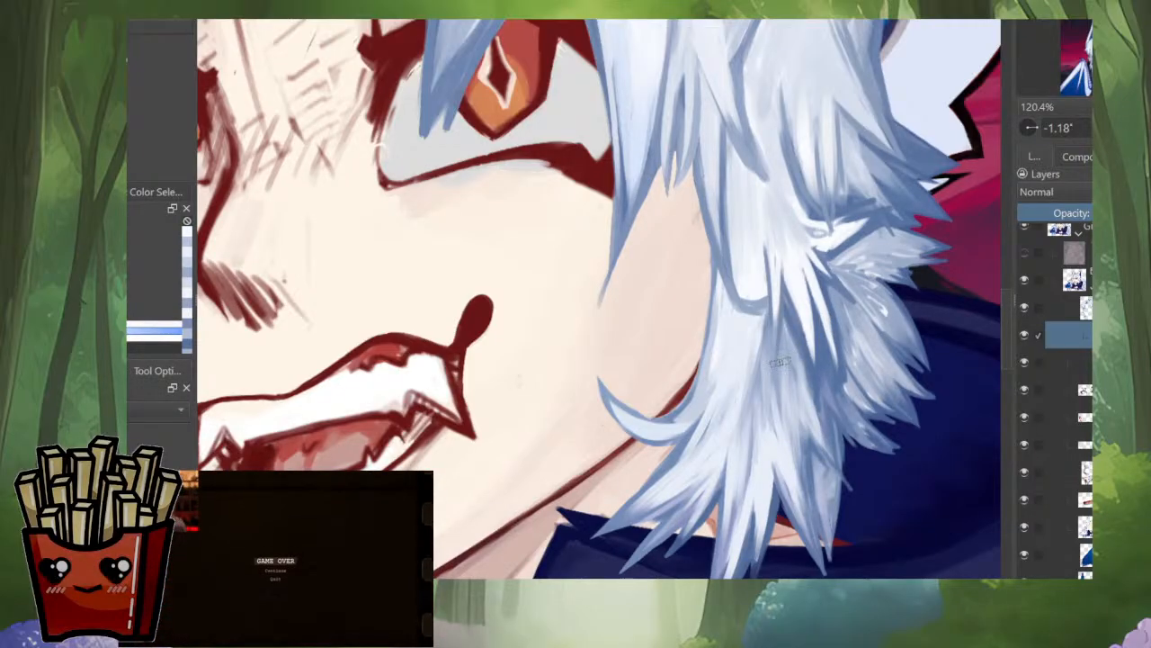
{"action": "scroll", "coordinate": [774, 350], "scroll_direction": "down", "scroll_amount": 5}
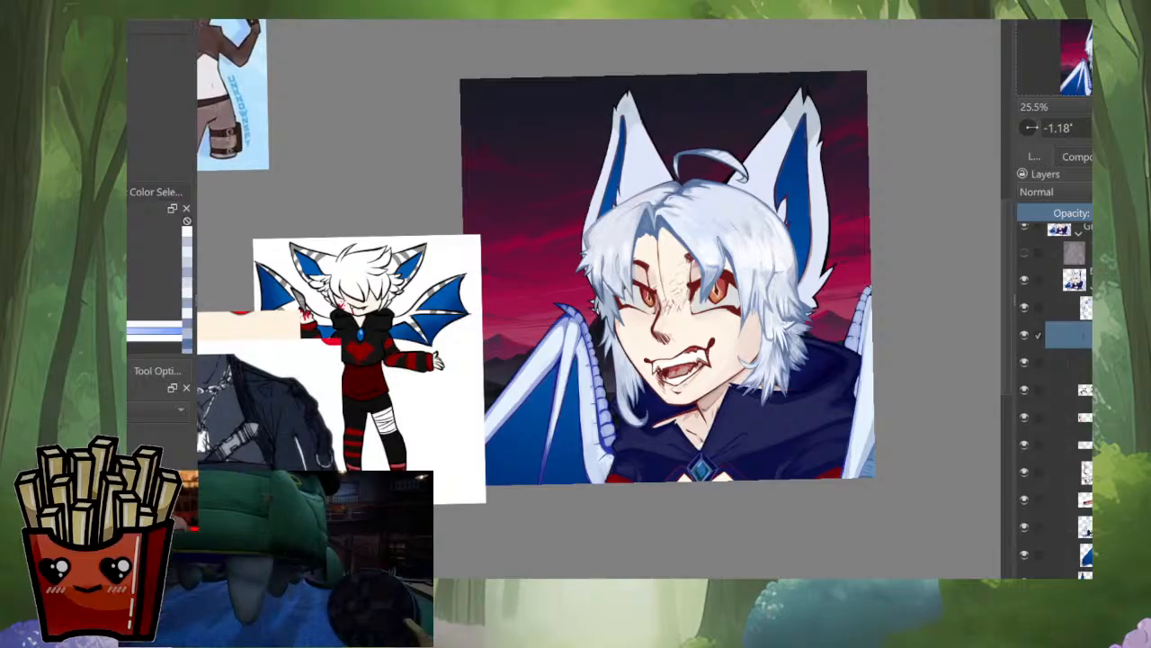
Step: Toggle the warm shading layer's visibility repeatedly to compare the portrait with and without it, leaving it hidden
{"action": "left_click", "coordinate": [1025, 253]}
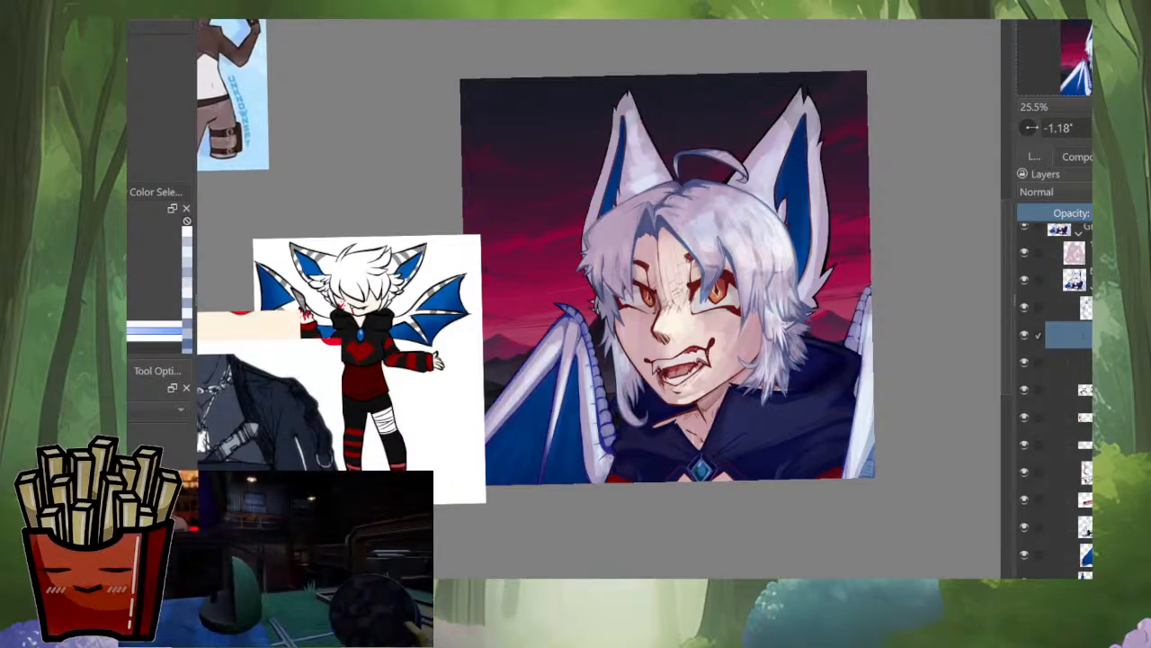
{"action": "scroll", "coordinate": [854, 302], "scroll_direction": "down", "scroll_amount": 3}
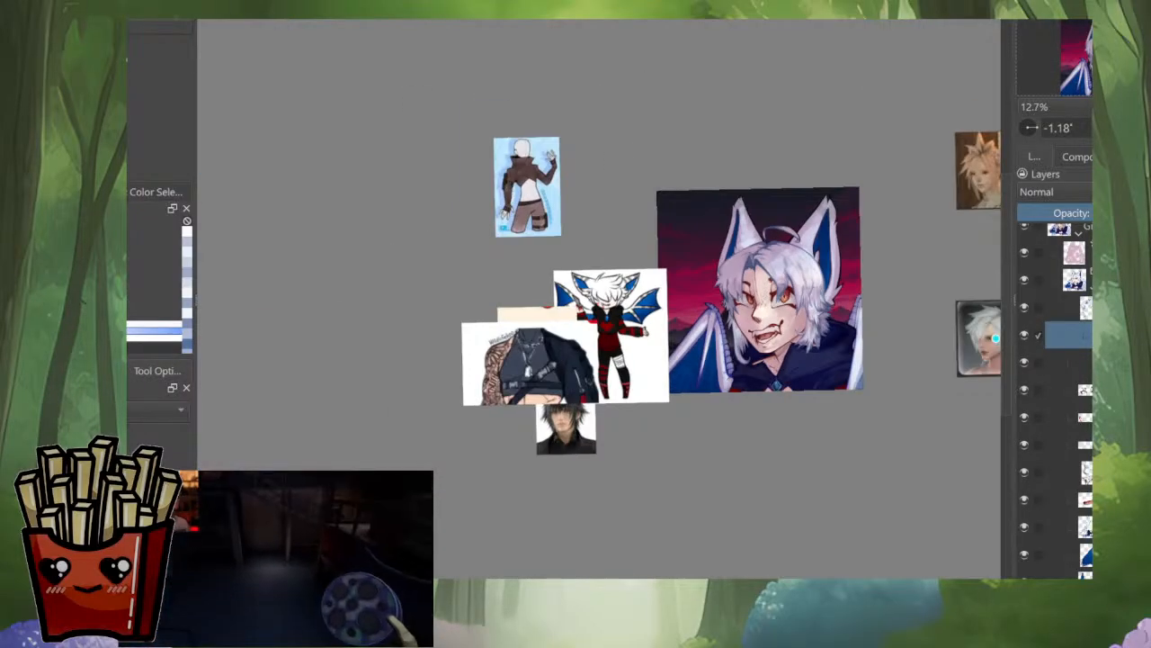
{"action": "scroll", "coordinate": [797, 290], "scroll_direction": "up", "scroll_amount": 5}
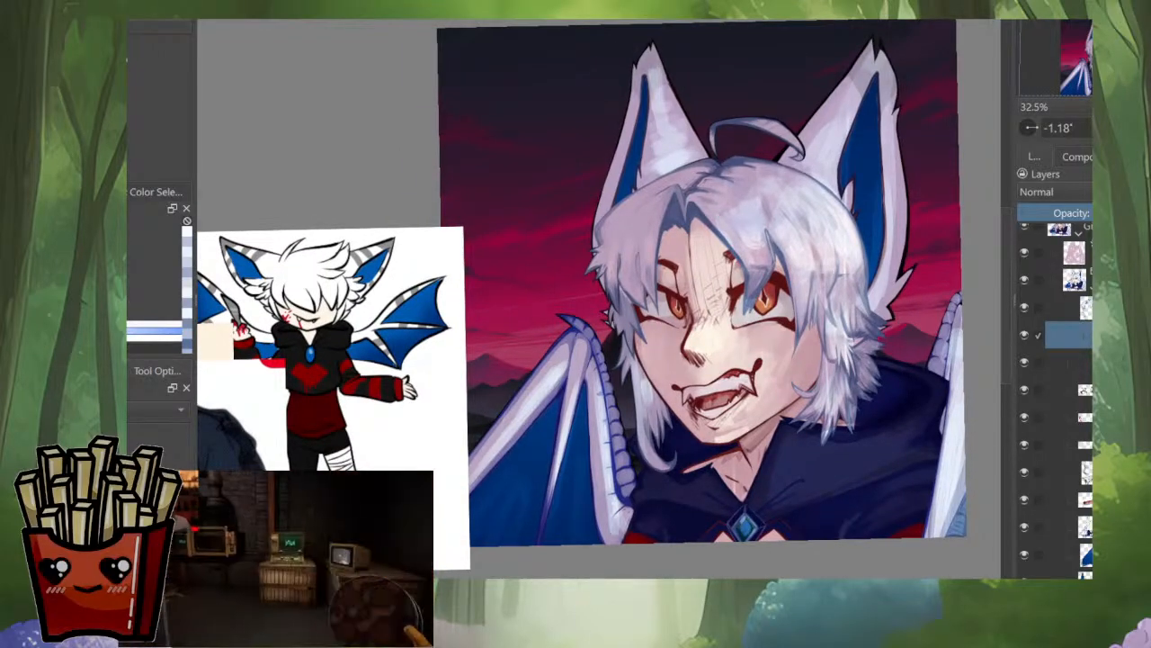
{"action": "left_click", "coordinate": [1024, 253]}
{"action": "left_click", "coordinate": [1025, 253]}
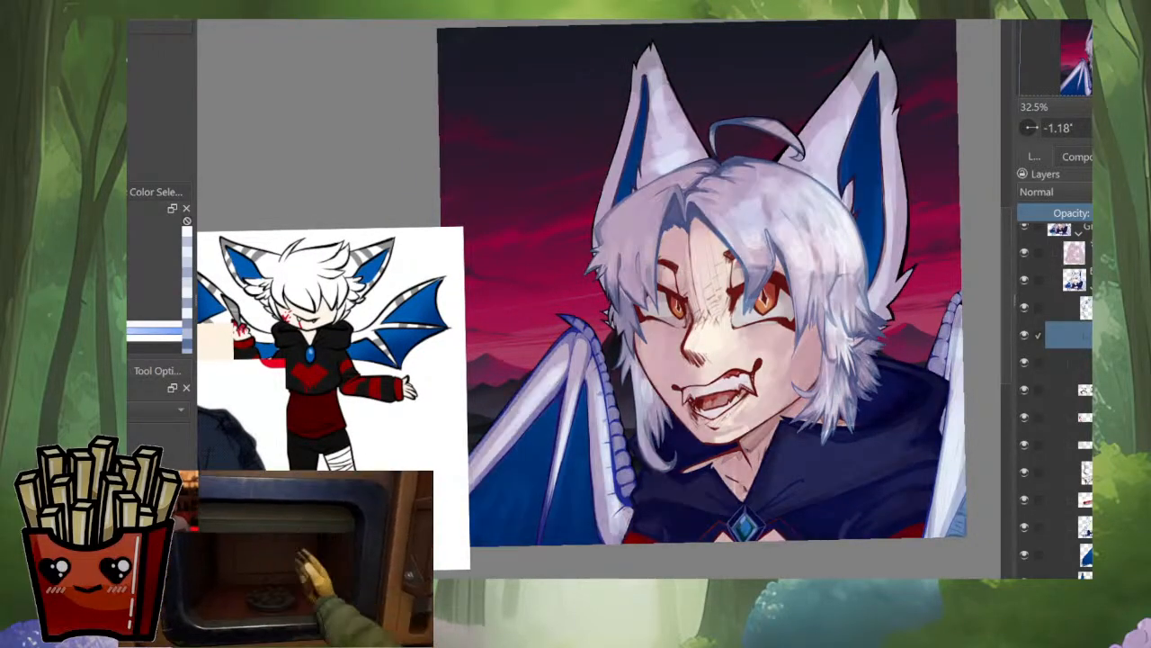
{"action": "left_click", "coordinate": [1024, 253]}
{"action": "left_click", "coordinate": [1025, 252]}
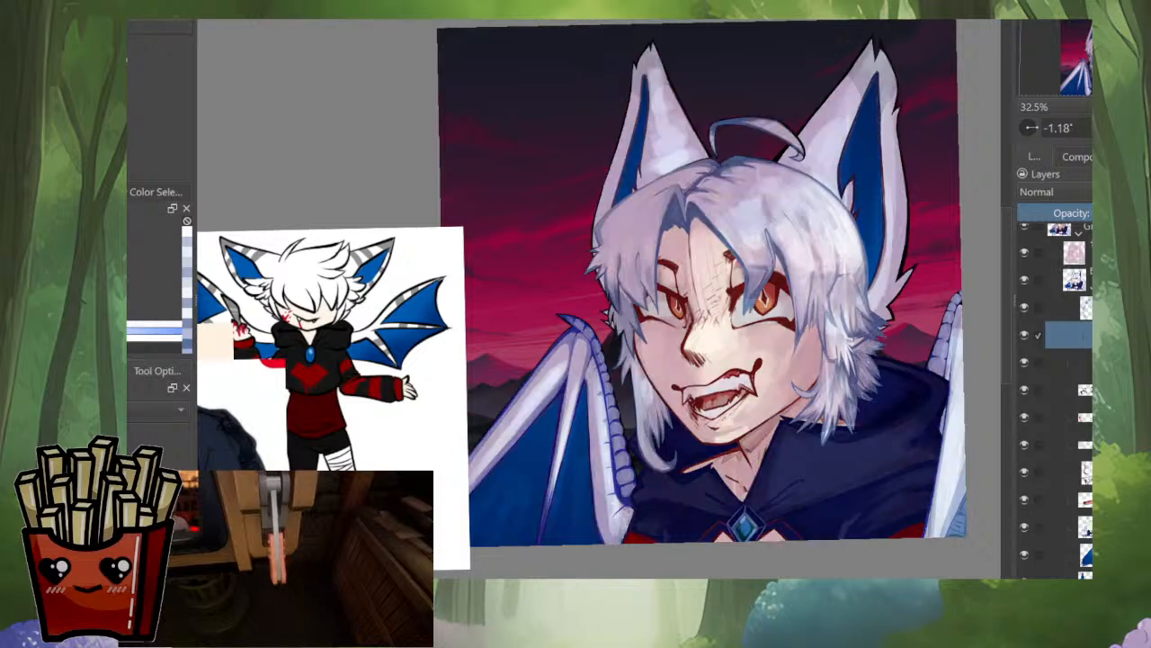
{"action": "left_click", "coordinate": [1024, 253]}
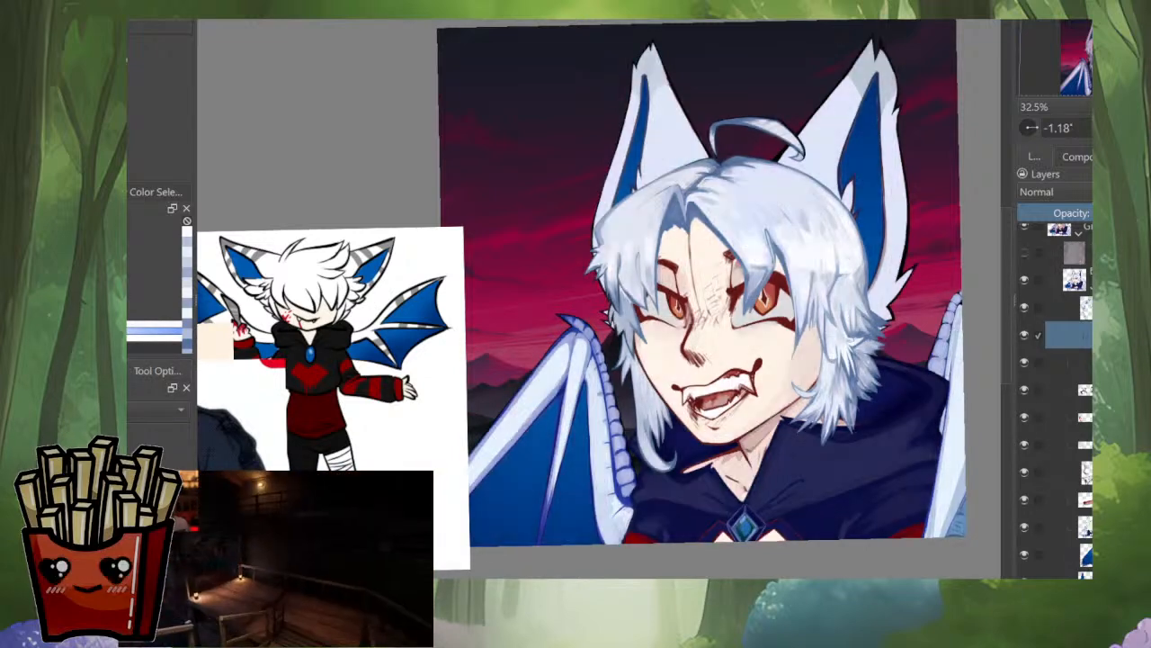
{"action": "left_click", "coordinate": [1025, 253]}
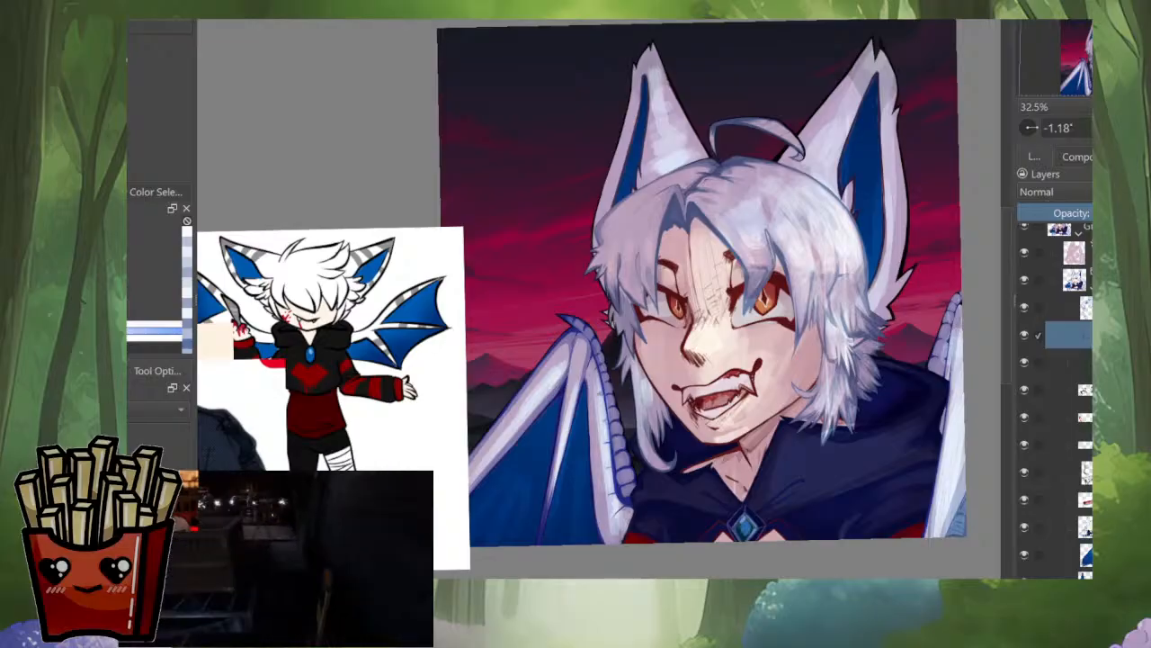
{"action": "left_click", "coordinate": [1025, 253]}
{"action": "left_click", "coordinate": [1024, 253]}
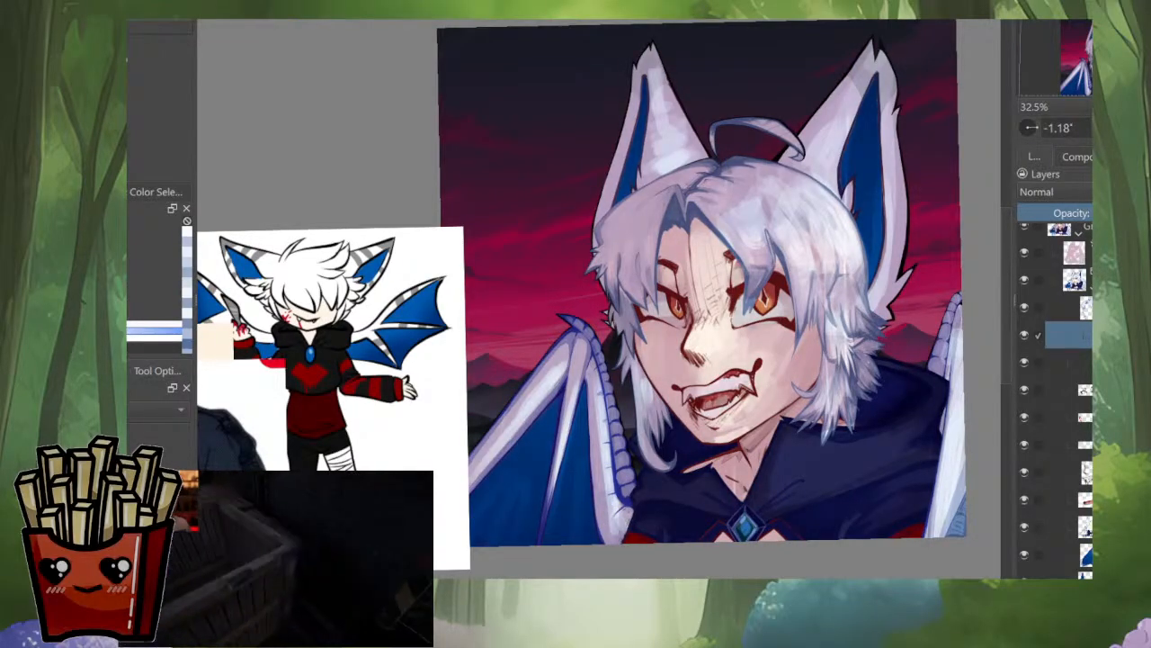
{"action": "left_click", "coordinate": [1024, 252]}
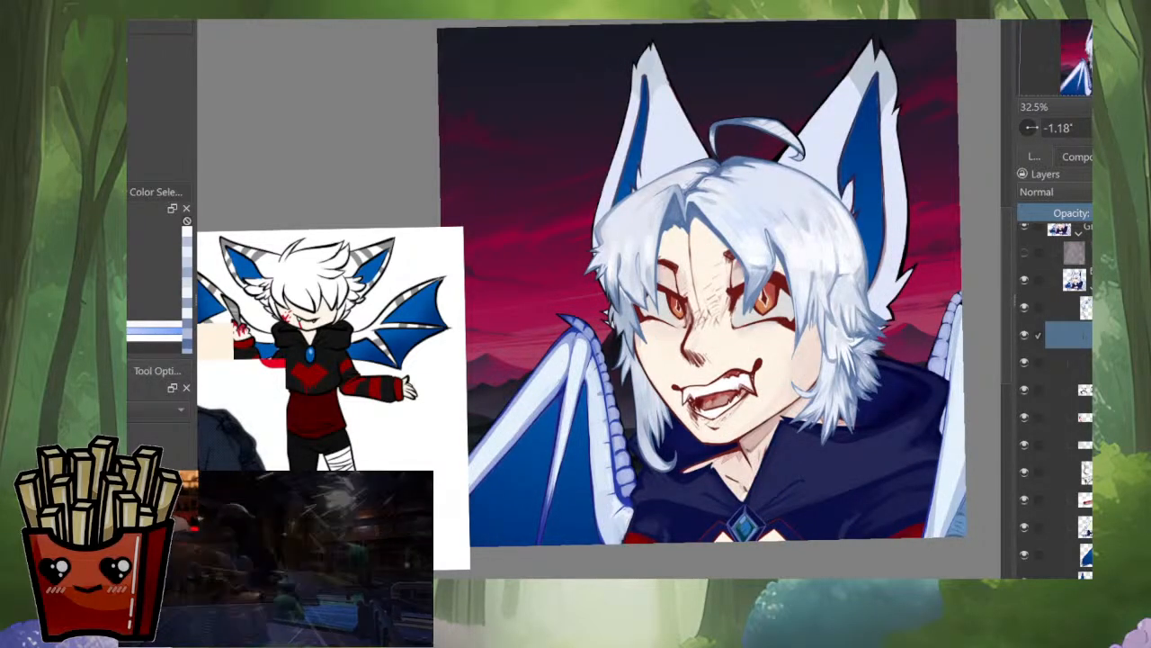
Step: Reopen the portrait file Silas_profile_22Sep2025.kra from the recent images
{"action": "scroll", "coordinate": [1057, 387], "scroll_direction": "down", "scroll_amount": 3}
{"action": "left_click", "coordinate": [1087, 432]}
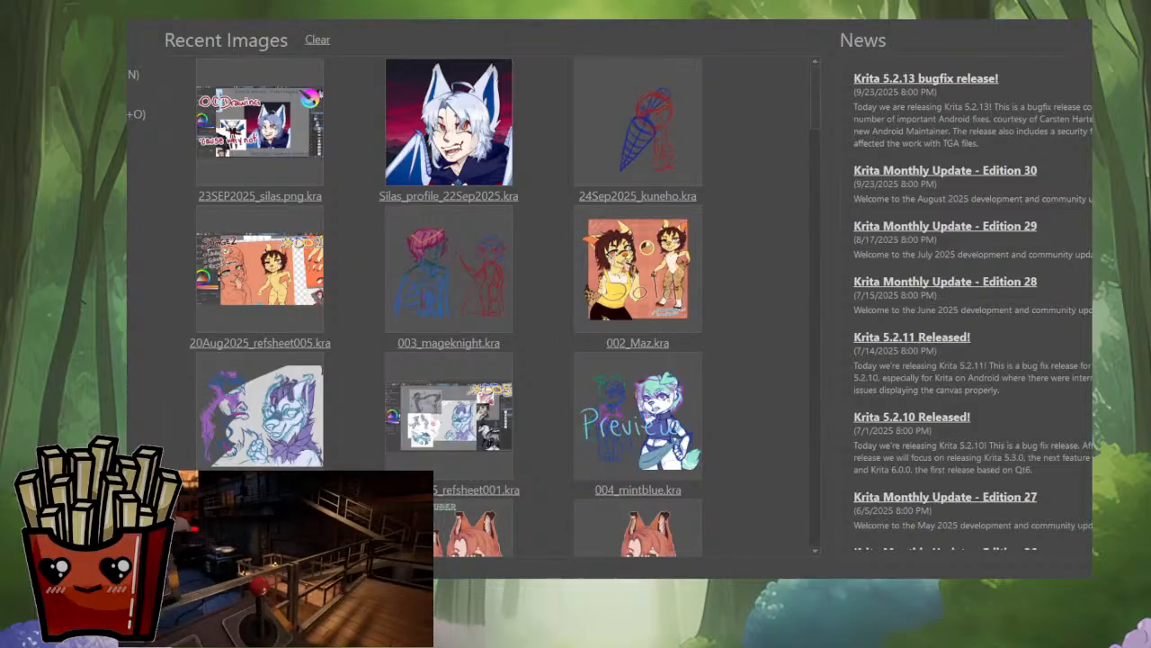
{"action": "key", "text": "ctrl+n"}
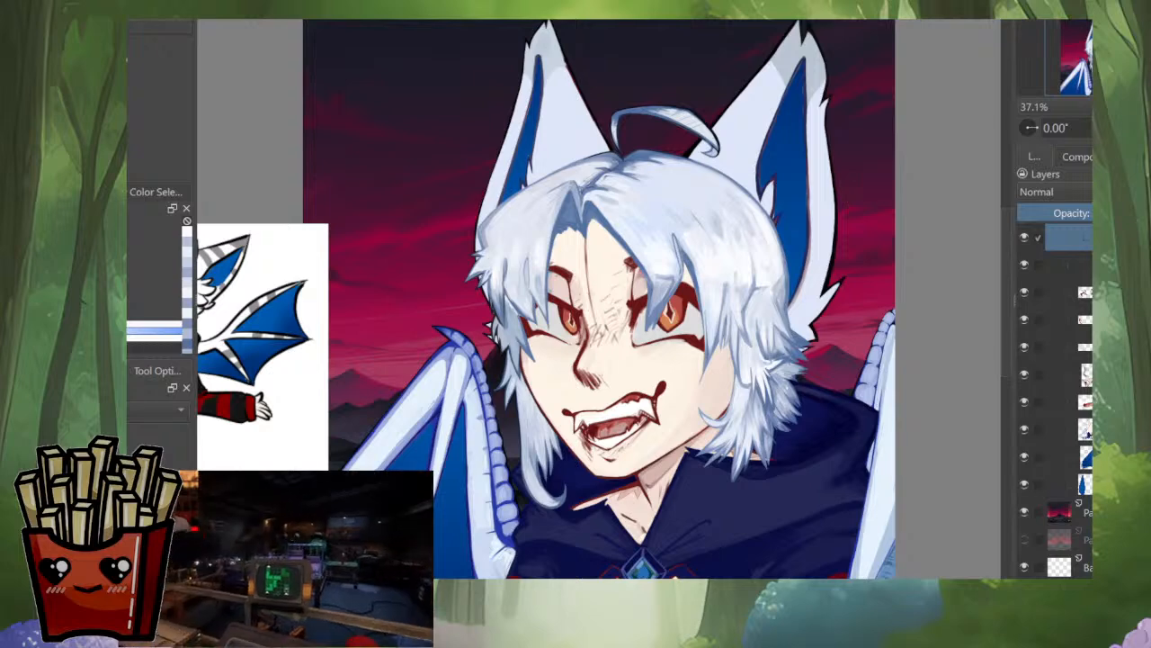
Step: Examine the unshaded portrait's ears, hair, face, wings and hood next to the character reference
{"action": "left_click_drag", "start_coordinate": [598, 324], "coordinate": [605, 275]}
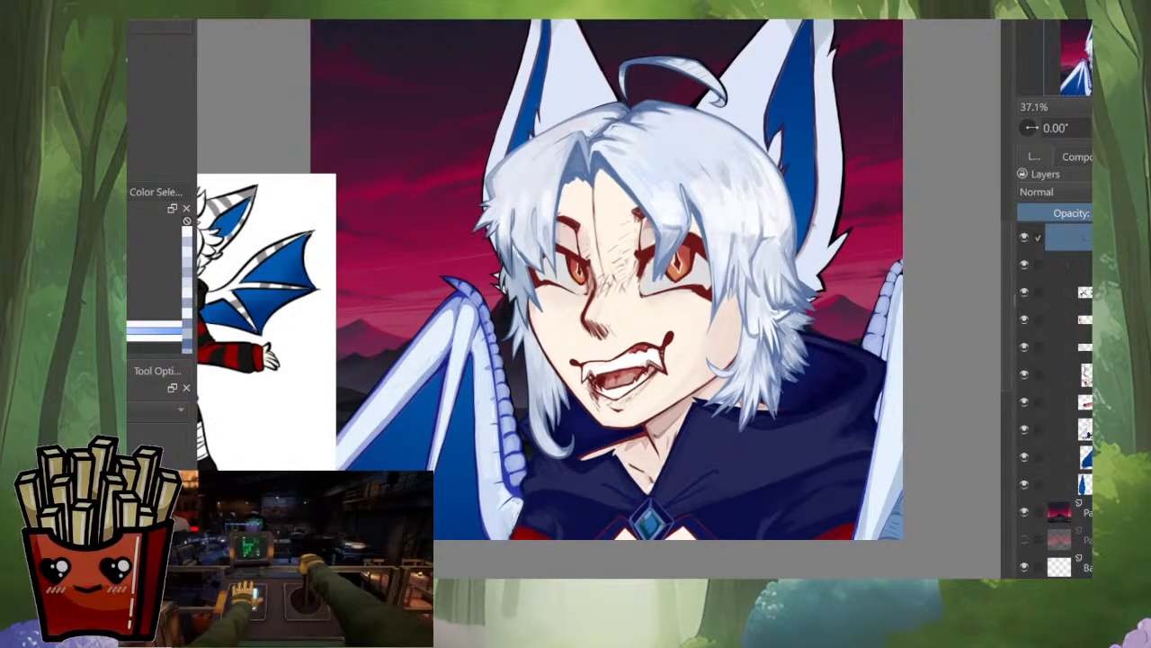
{"action": "left_click_drag", "start_coordinate": [764, 346], "coordinate": [725, 549]}
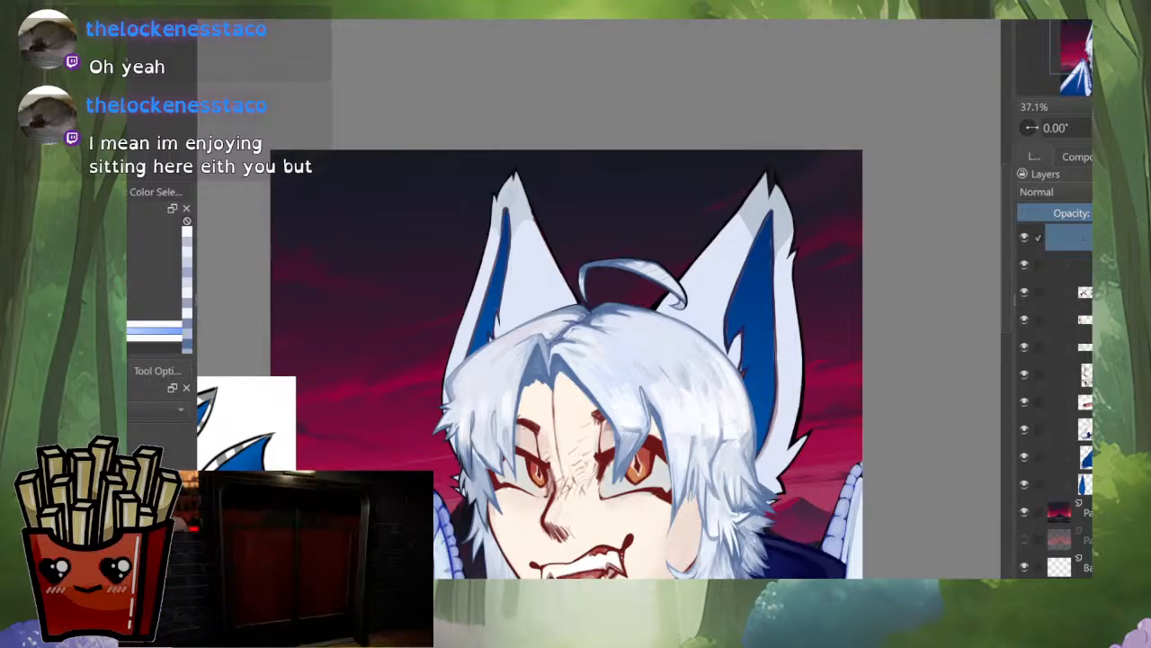
{"action": "scroll", "coordinate": [599, 299], "scroll_direction": "down", "scroll_amount": 1}
{"action": "left_click_drag", "start_coordinate": [575, 378], "coordinate": [682, 197]}
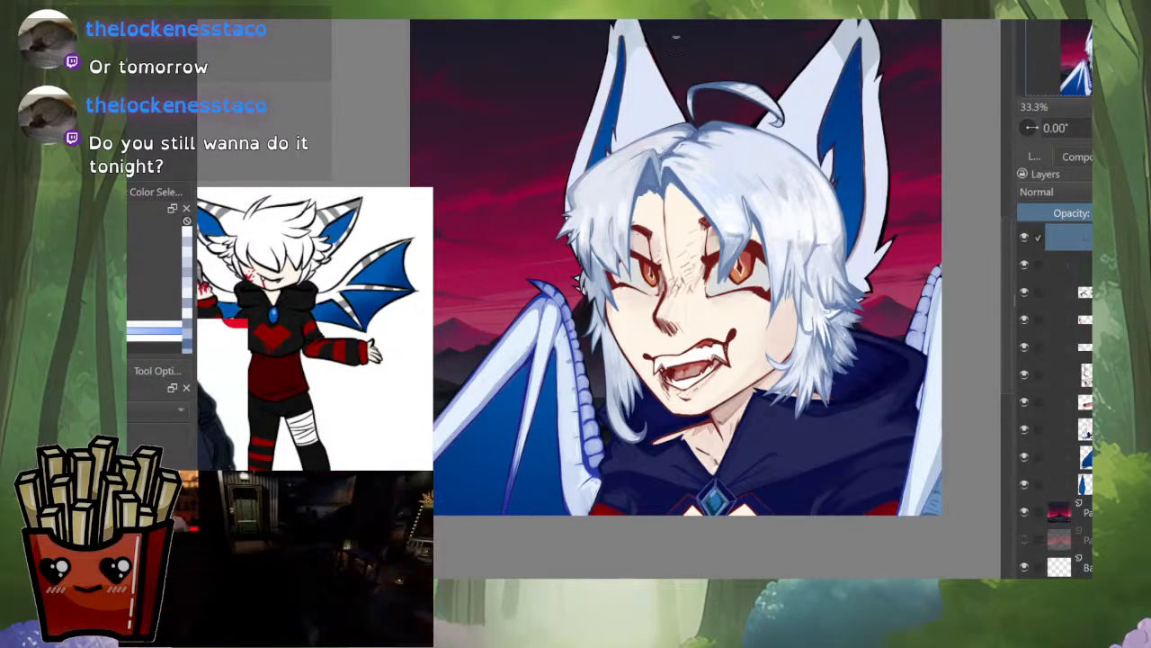
{"action": "scroll", "coordinate": [818, 140], "scroll_direction": "up", "scroll_amount": 1}
{"action": "left_click_drag", "start_coordinate": [817, 139], "coordinate": [803, 169]}
{"action": "scroll", "coordinate": [825, 173], "scroll_direction": "down", "scroll_amount": 1}
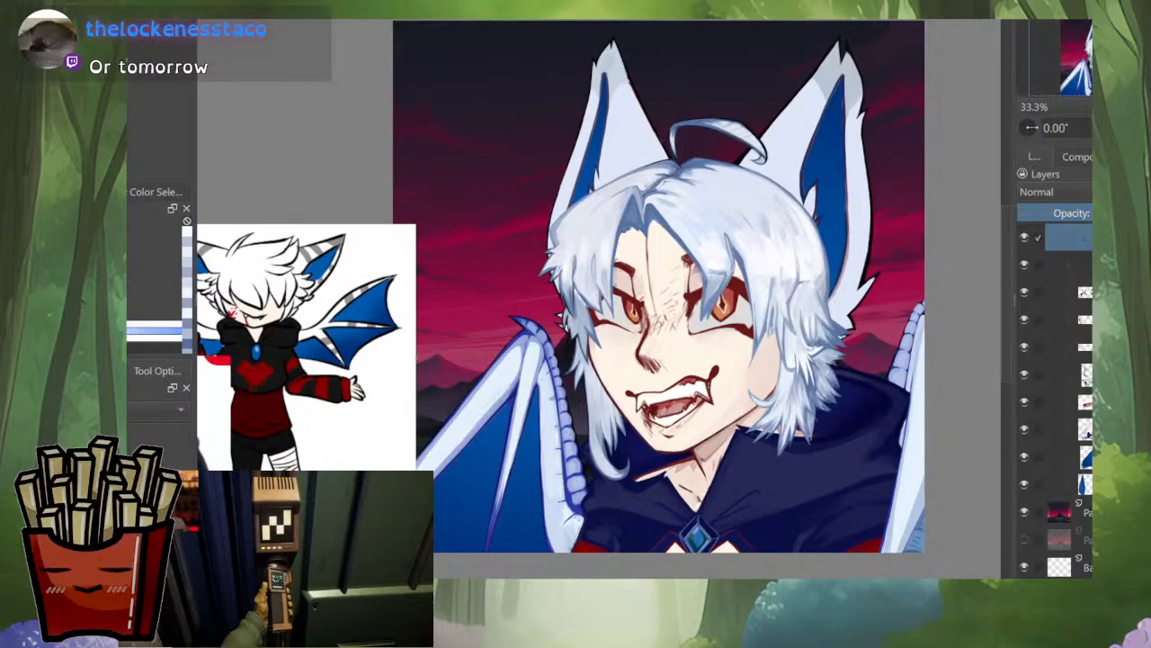
{"action": "left_click_drag", "start_coordinate": [497, 317], "coordinate": [531, 322]}
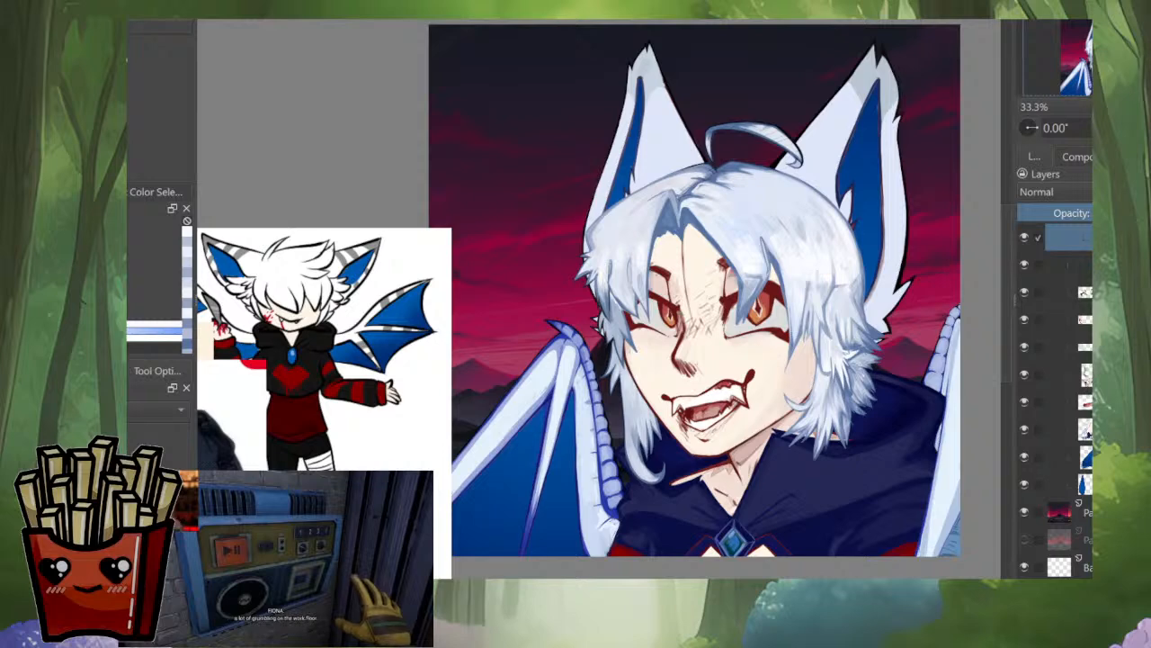
Step: Show the warm shading layer over the character and look over the whole shaded portrait
{"action": "scroll", "coordinate": [1087, 433], "scroll_direction": "up", "scroll_amount": 3}
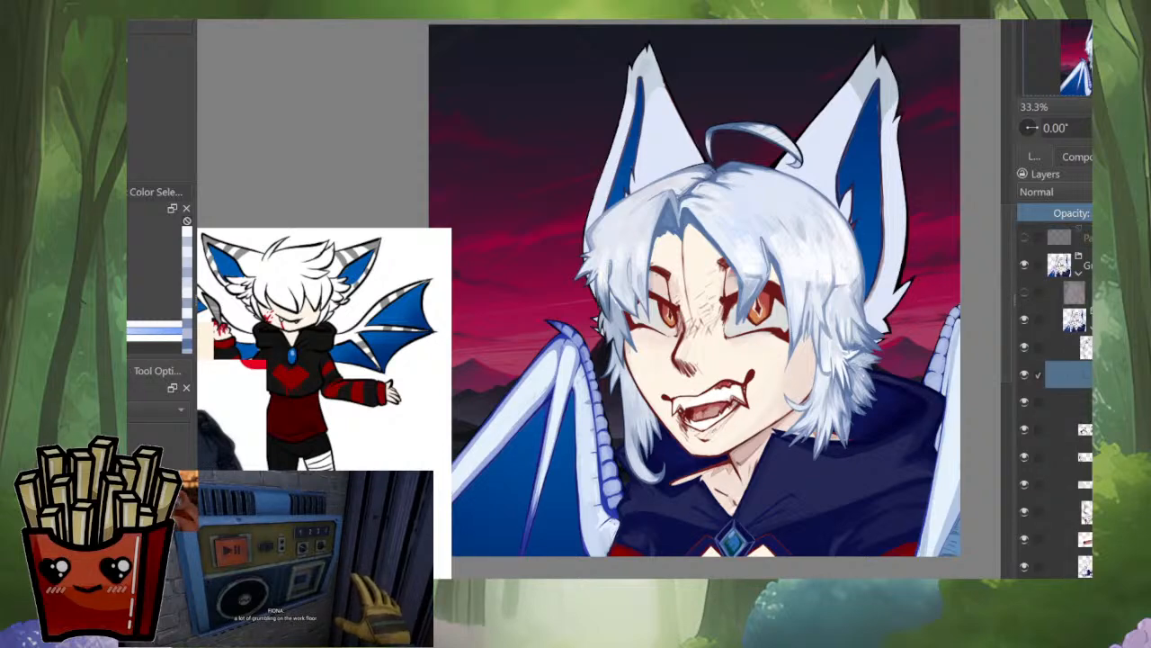
{"action": "left_click", "coordinate": [1024, 292]}
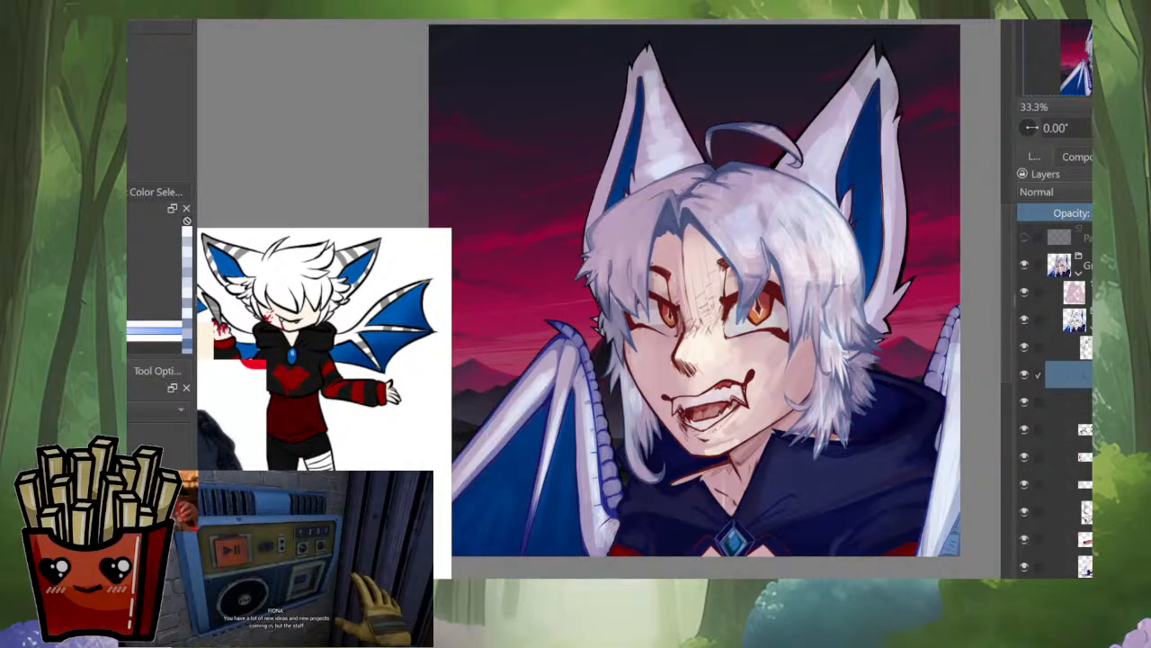
{"action": "mouse_move", "coordinate": [850, 268]}
{"action": "left_mouse_down"}
{"action": "mouse_move", "coordinate": [821, 279]}
{"action": "mouse_move", "coordinate": [840, 275]}
{"action": "left_mouse_up"}
{"action": "scroll", "coordinate": [817, 218], "scroll_direction": "down", "scroll_amount": 1}
{"action": "scroll", "coordinate": [818, 221], "scroll_direction": "down", "scroll_amount": 1}
{"action": "scroll", "coordinate": [827, 296], "scroll_direction": "up", "scroll_amount": 2}
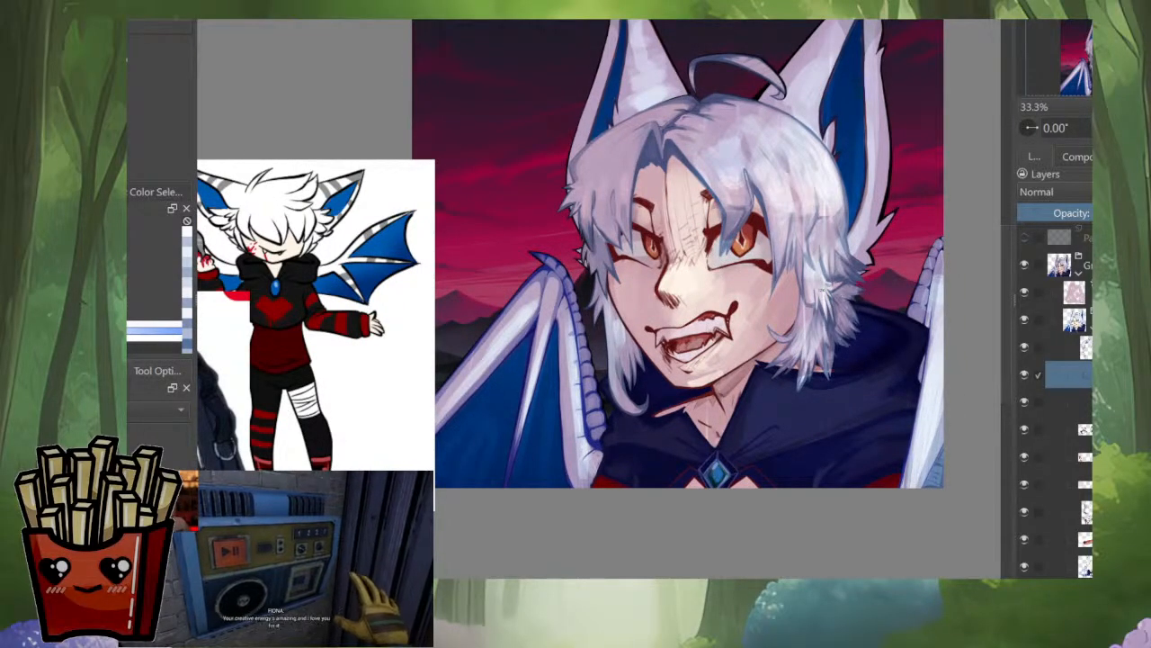
{"action": "left_click_drag", "start_coordinate": [819, 282], "coordinate": [841, 348]}
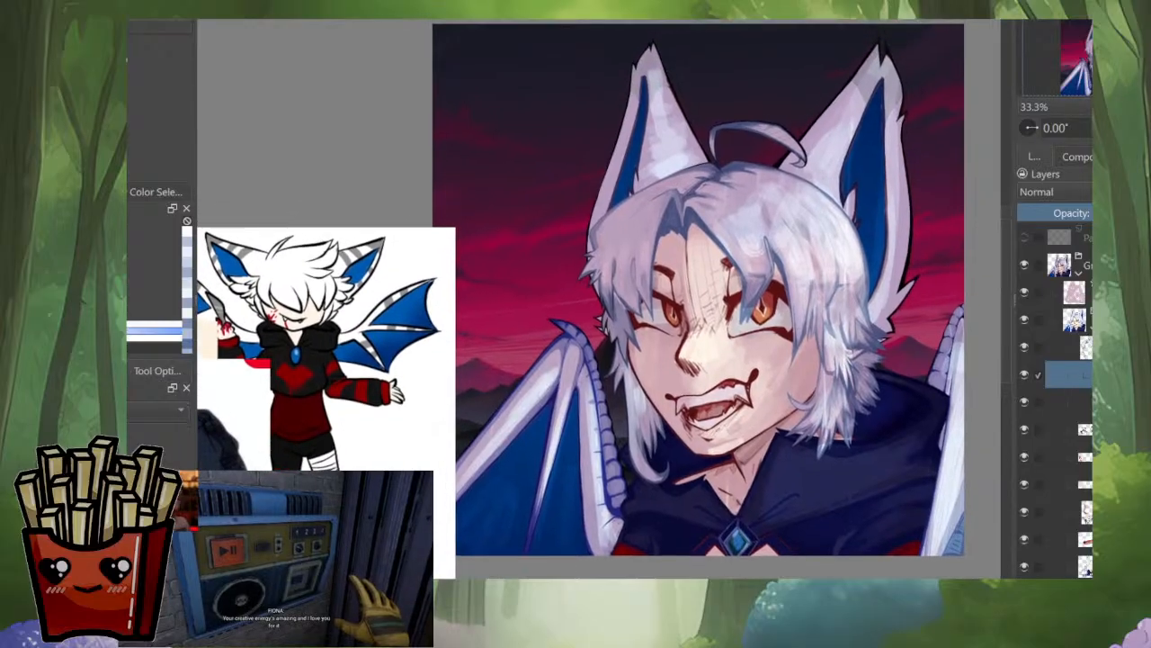
{"action": "scroll", "coordinate": [844, 350], "scroll_direction": "up", "scroll_amount": 1}
{"action": "scroll", "coordinate": [844, 349], "scroll_direction": "down", "scroll_amount": 1}
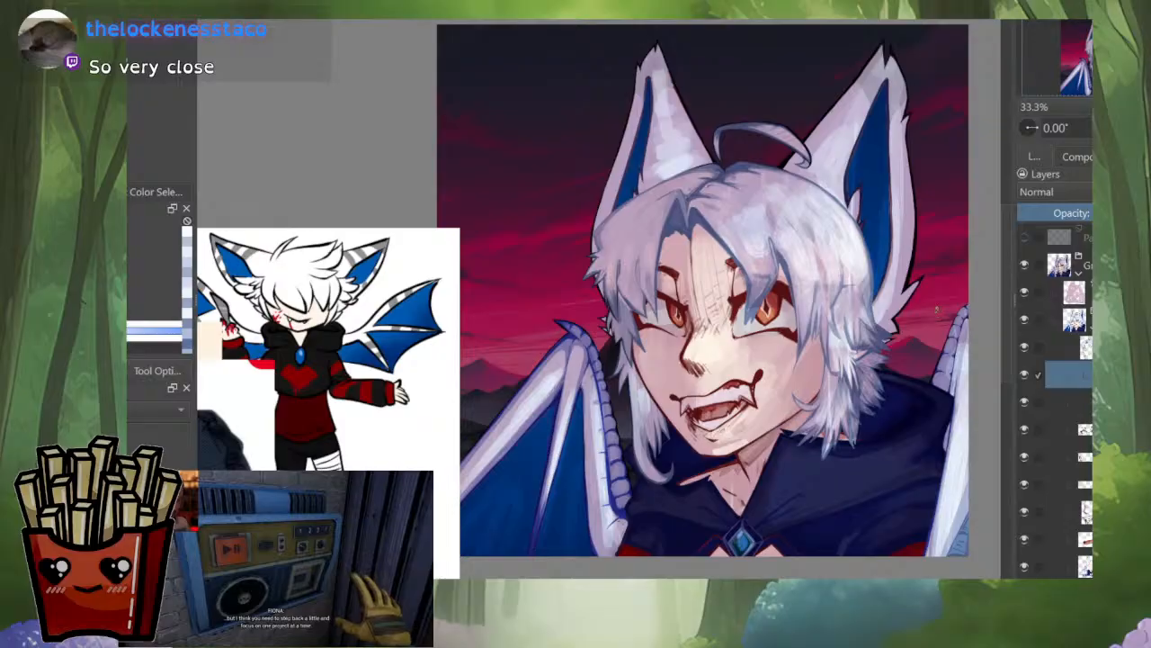
{"action": "left_click_drag", "start_coordinate": [937, 301], "coordinate": [924, 310]}
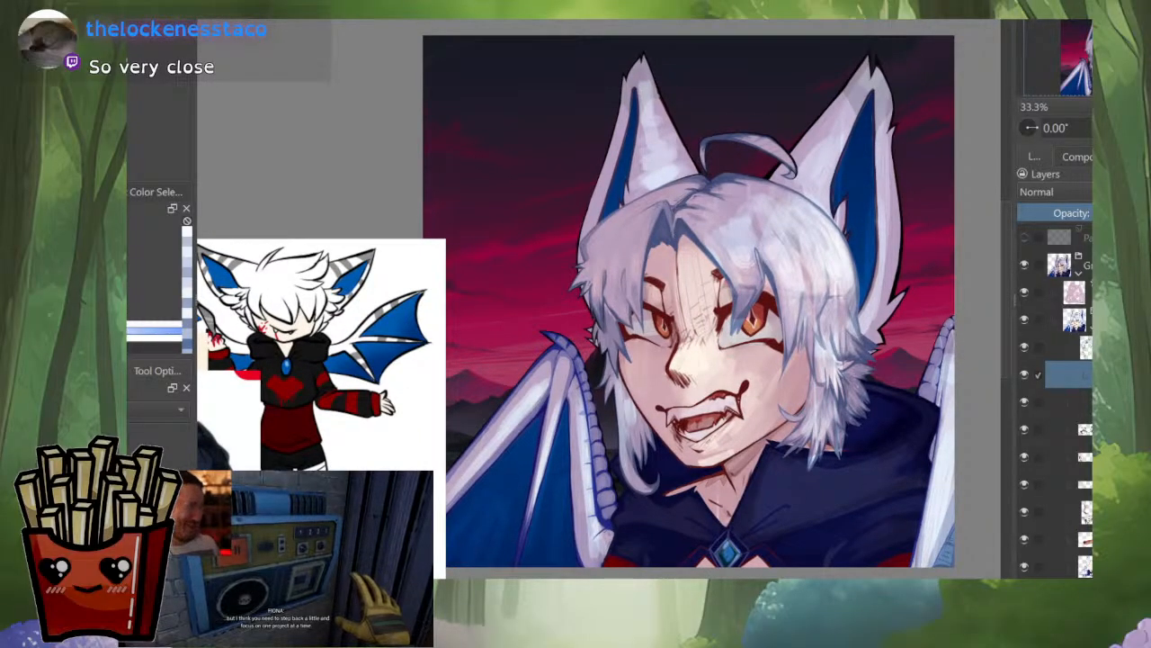
{"action": "left_click_drag", "start_coordinate": [693, 311], "coordinate": [685, 301]}
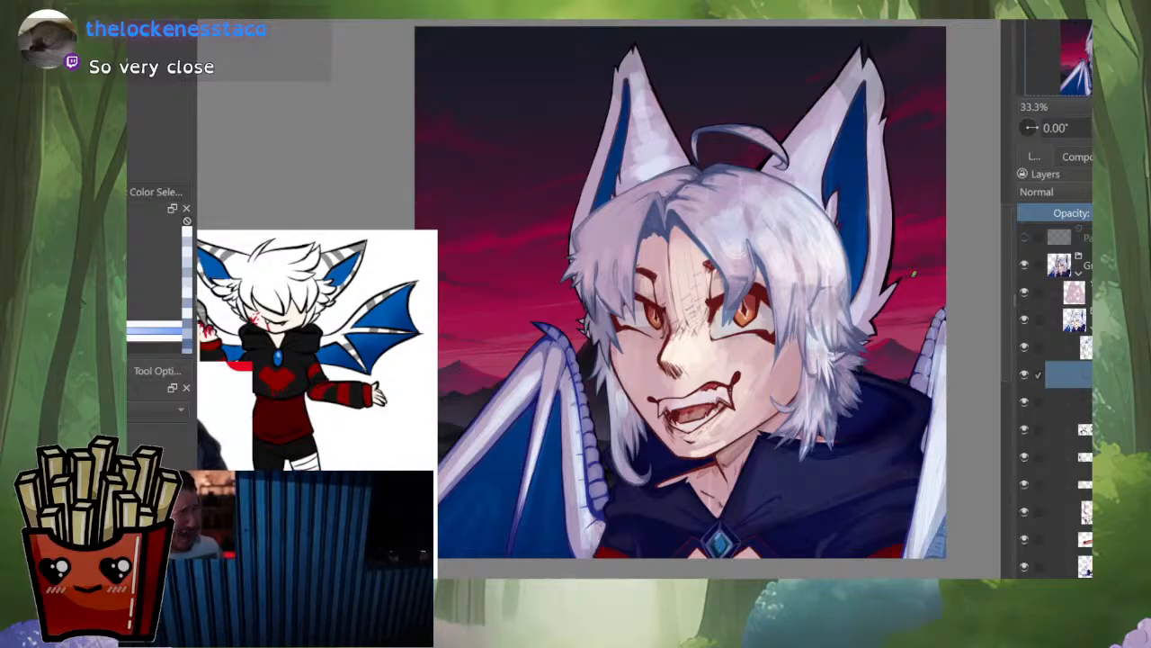
{"action": "left_click_drag", "start_coordinate": [912, 266], "coordinate": [898, 277]}
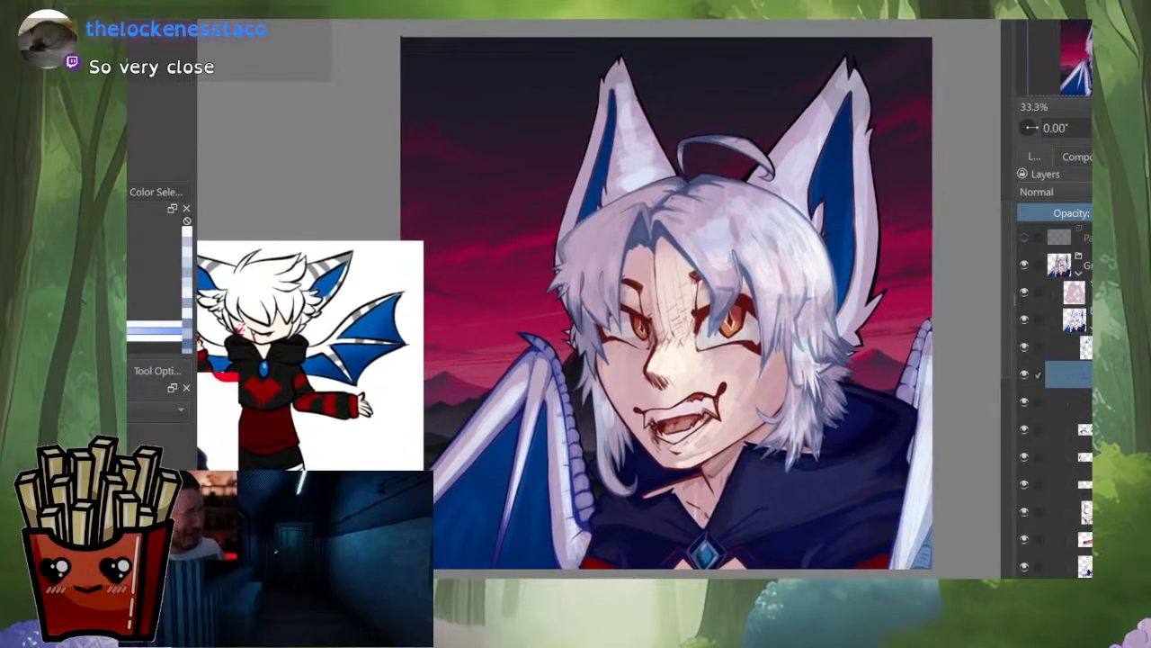